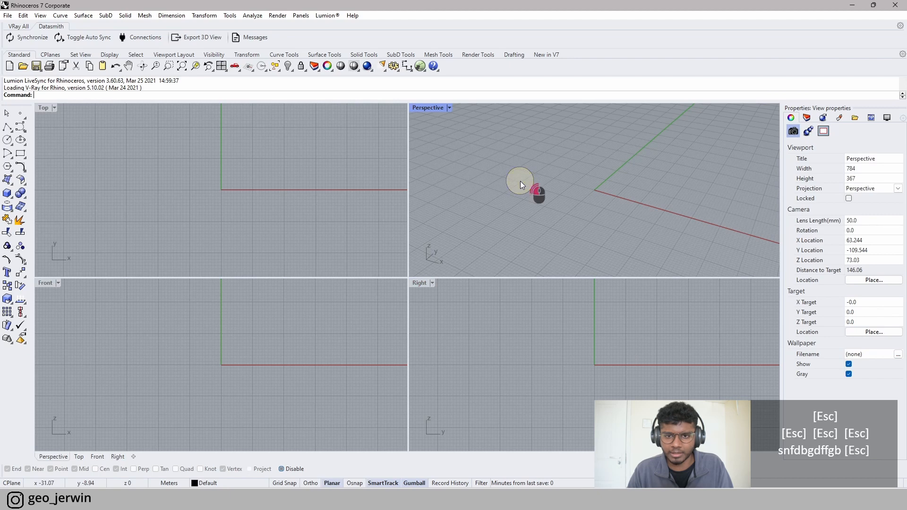
pyautogui.press('Escape')
pyautogui.press('Escape')
pyautogui.press('Escape')
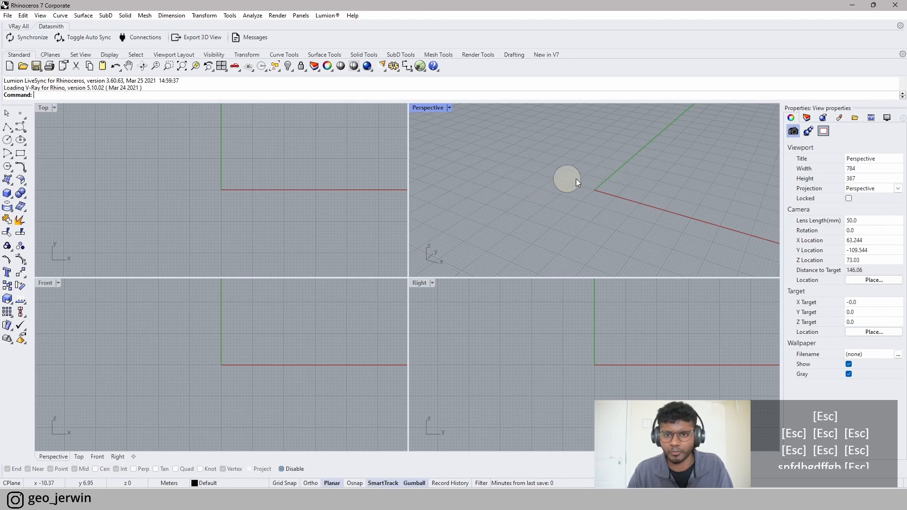
pyautogui.moveTo(537, 180); pyautogui.dragTo(584, 194, button='right')
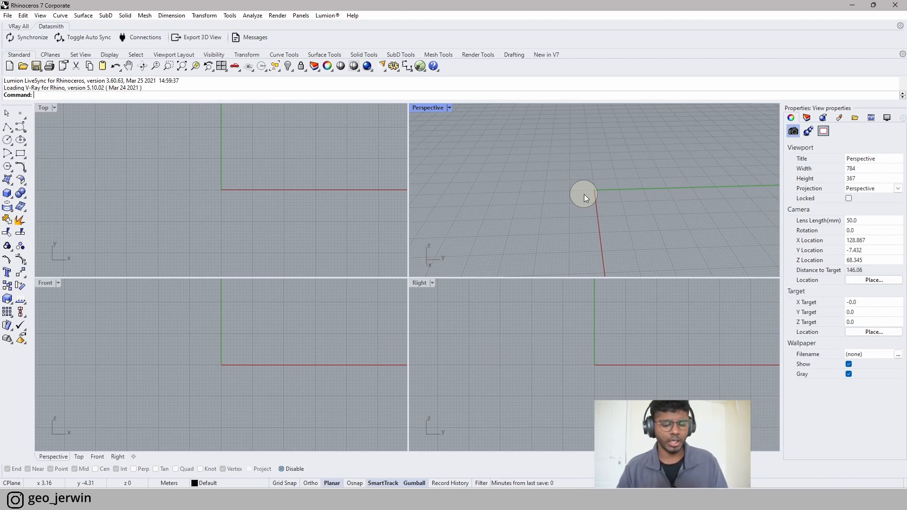
pyautogui.press('Escape')
pyautogui.press('Escape')
pyautogui.press('Escape')
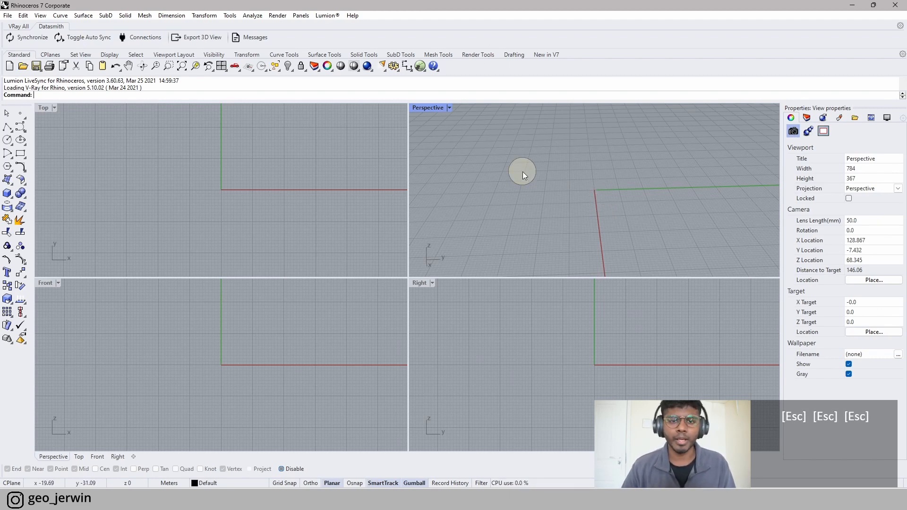
pyautogui.doubleClick(62, 109)
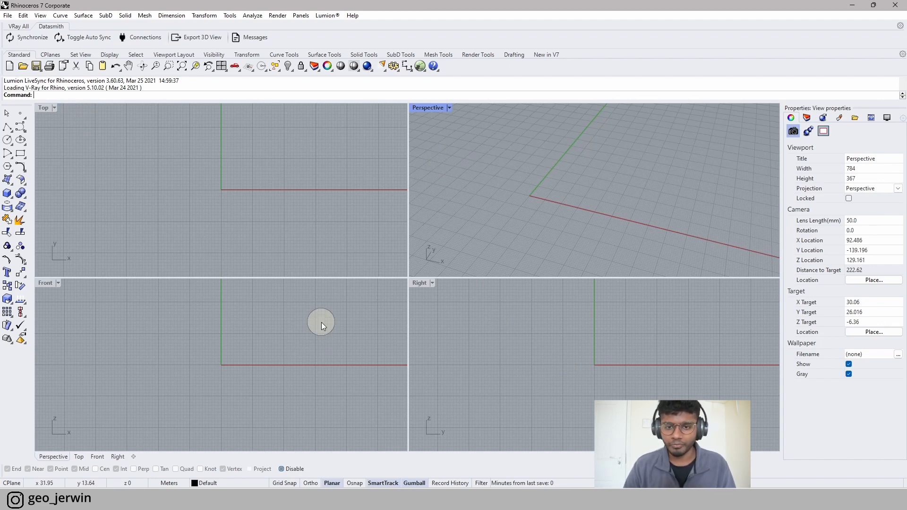
pyautogui.moveTo(682, 243); pyautogui.dragTo(647, 211, button='right')
pyautogui.moveTo(480, 160); pyautogui.dragTo(665, 251, button='right')
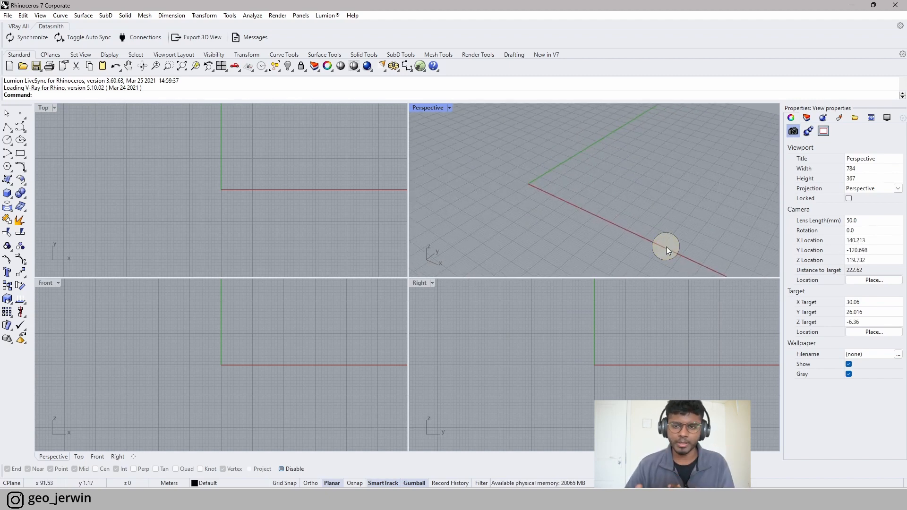
pyautogui.moveTo(560, 203); pyautogui.dragTo(559, 193, button='right')
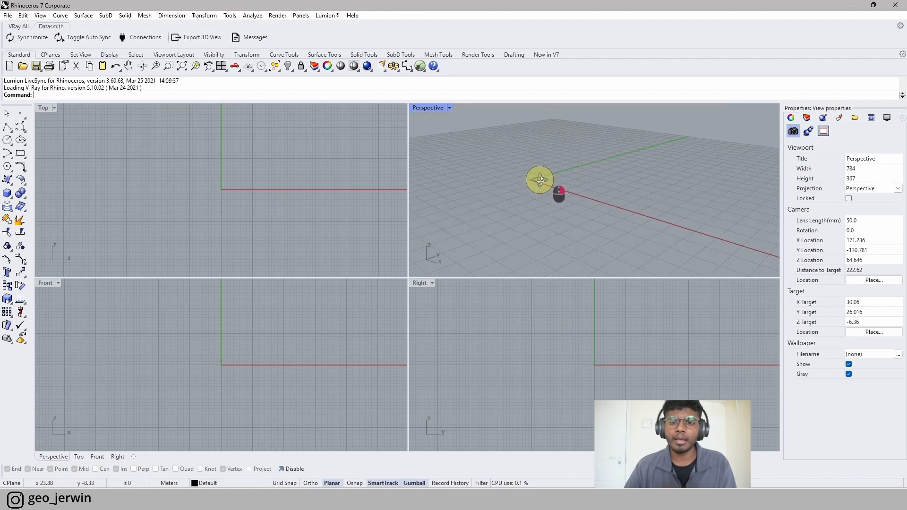
# - Draw a solid box in the Perspective view, with its base beside the X axis and its height set freehand
pyautogui.click(7, 192)
pyautogui.click(595, 193)
pyautogui.click(713, 195)
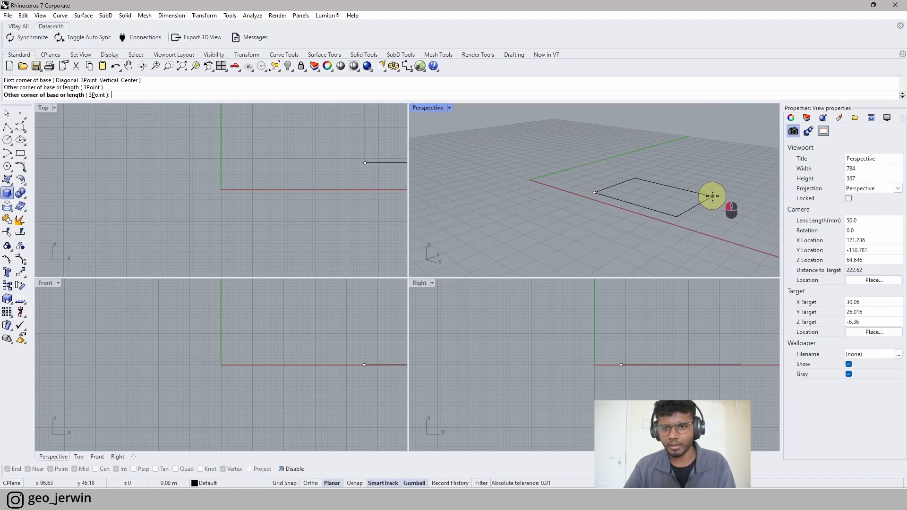
pyautogui.click(715, 132)
# - Move the box in the Top view closer to the origin, keeping it entirely on the positive side of both axes, and deselect it
pyautogui.scroll(-2, 326, 217)
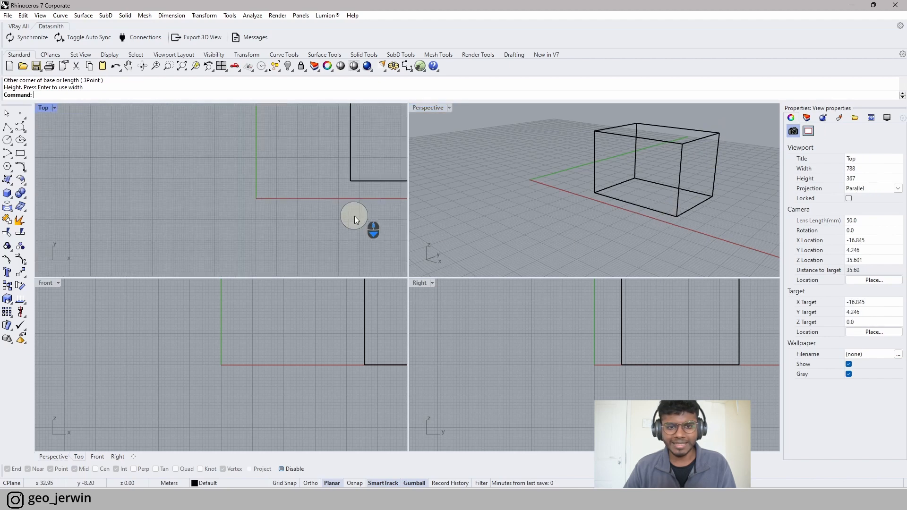
pyautogui.moveTo(669, 220); pyautogui.dragTo(640, 241, button='right')
pyautogui.click(639, 241)
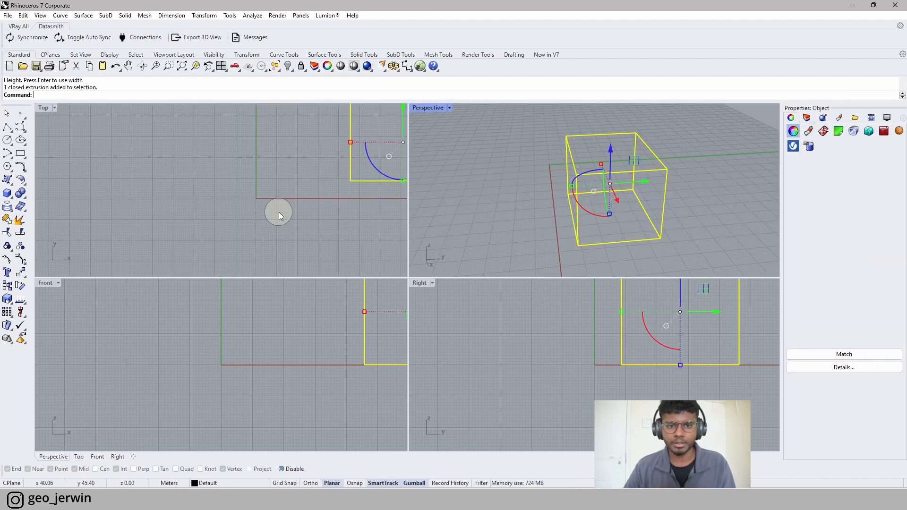
pyautogui.scroll(-4, 225, 221)
pyautogui.moveTo(364, 147); pyautogui.dragTo(291, 151)
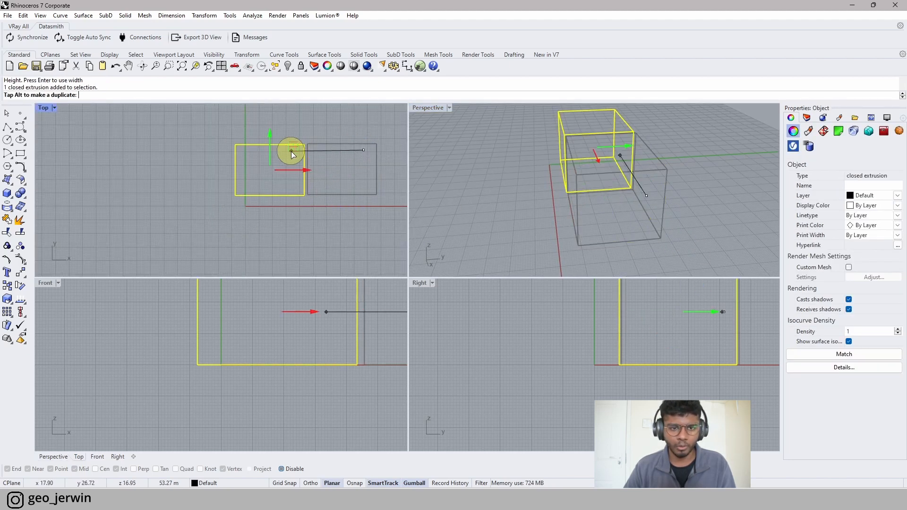
pyautogui.click(368, 177)
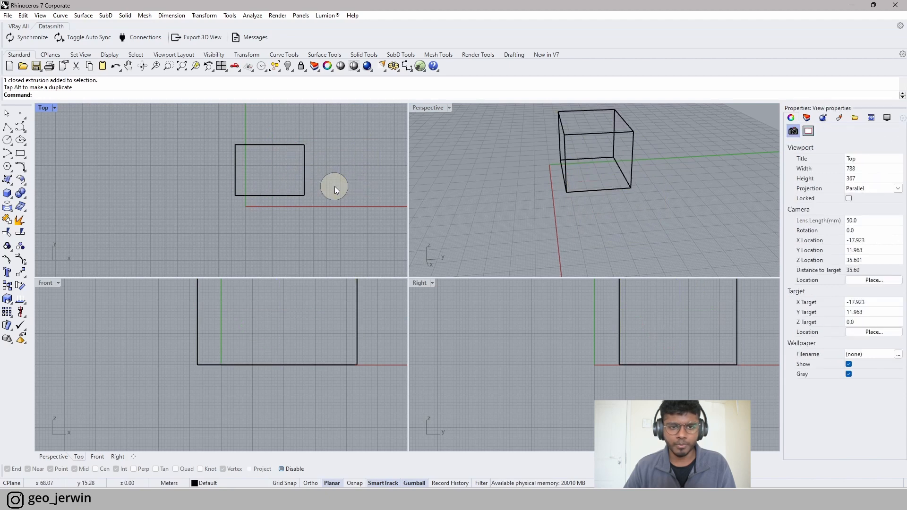
pyautogui.click(305, 169)
pyautogui.moveTo(307, 171); pyautogui.dragTo(322, 144)
pyautogui.click(660, 203)
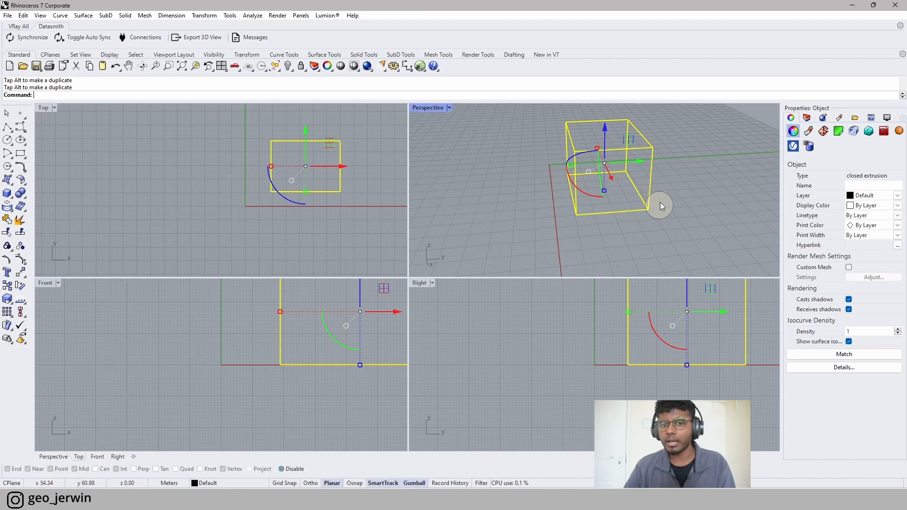
pyautogui.click(699, 174)
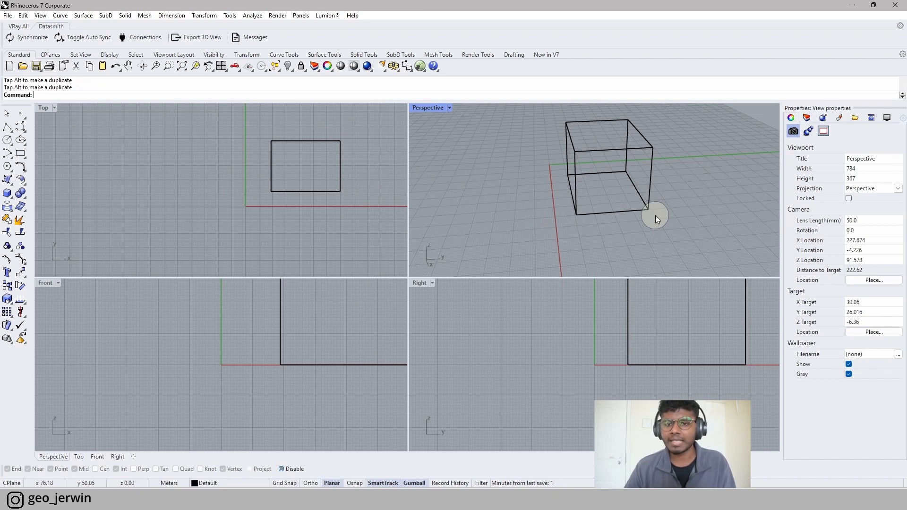
# - Maximize the Perspective viewport and turn the view to see the box from a corner
pyautogui.doubleClick(429, 108)
pyautogui.moveTo(168, 235); pyautogui.dragTo(280, 243, button='right')
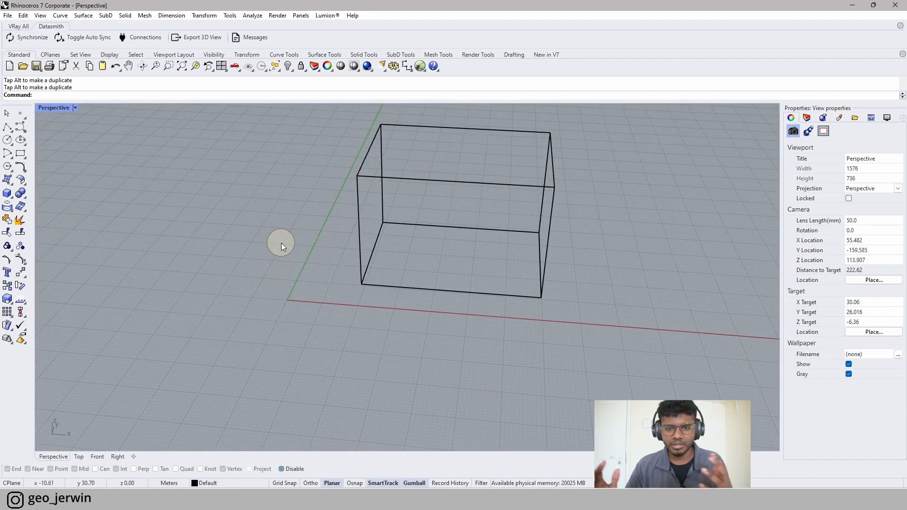
pyautogui.moveTo(573, 338); pyautogui.dragTo(562, 310, button='right')
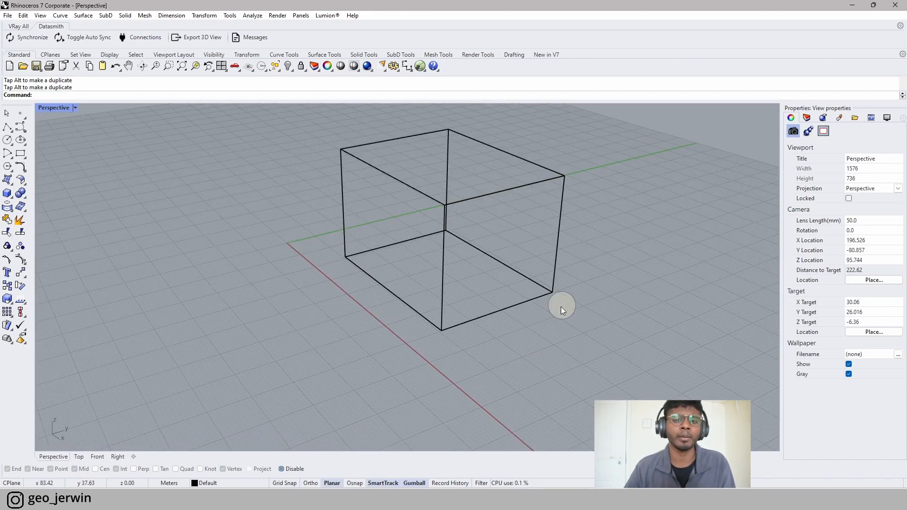
# - Inspect the box in the Top, Front and Right views and return to Perspective
pyautogui.click(82, 457)
pyautogui.click(97, 457)
pyautogui.click(112, 458)
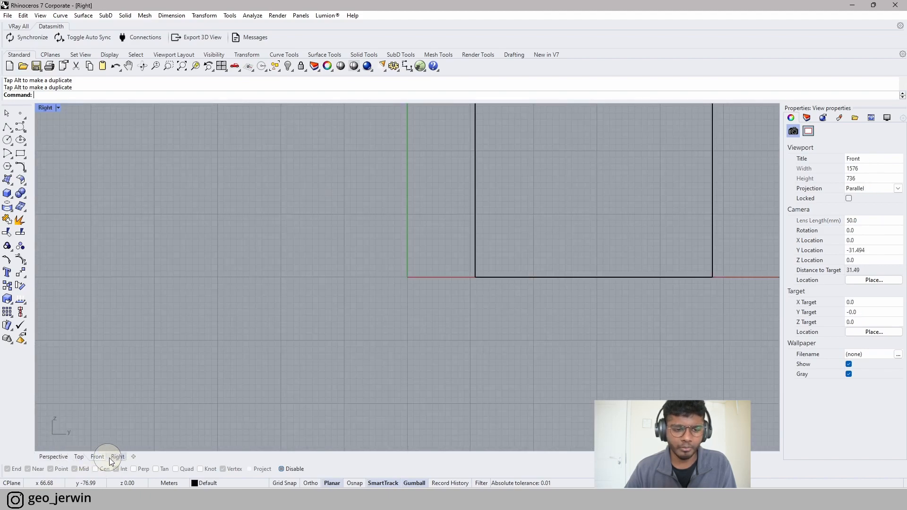
pyautogui.click(98, 457)
pyautogui.click(79, 456)
pyautogui.click(53, 457)
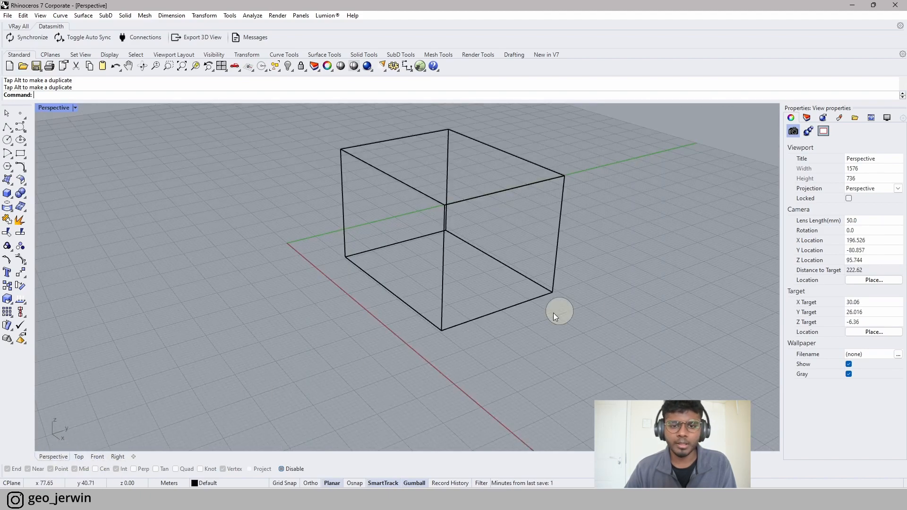
# - Set the Perspective viewport's display mode to Shaded
pyautogui.moveTo(553, 314); pyautogui.dragTo(586, 201, button='right')
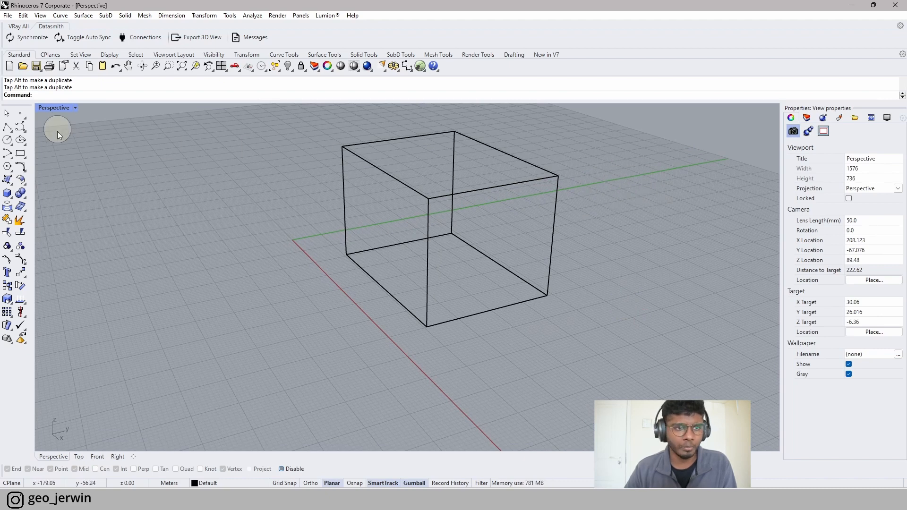
pyautogui.click(74, 109)
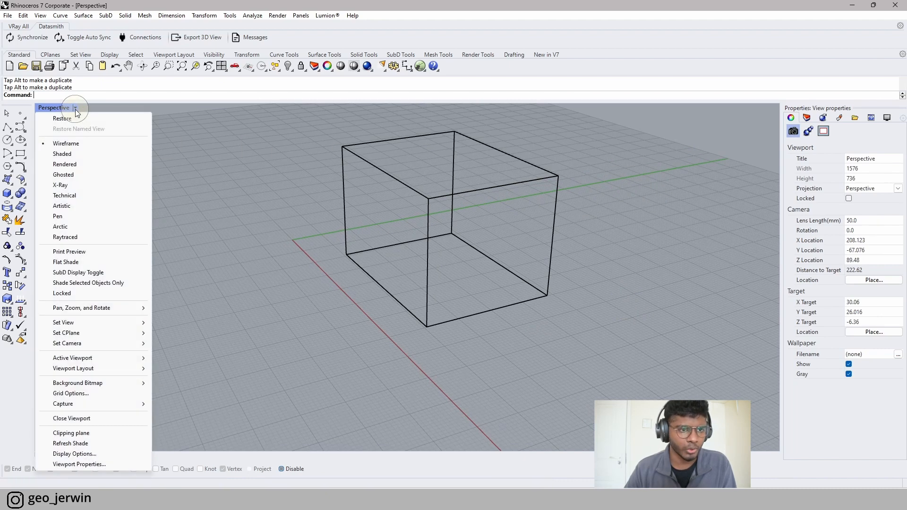
pyautogui.click(70, 157)
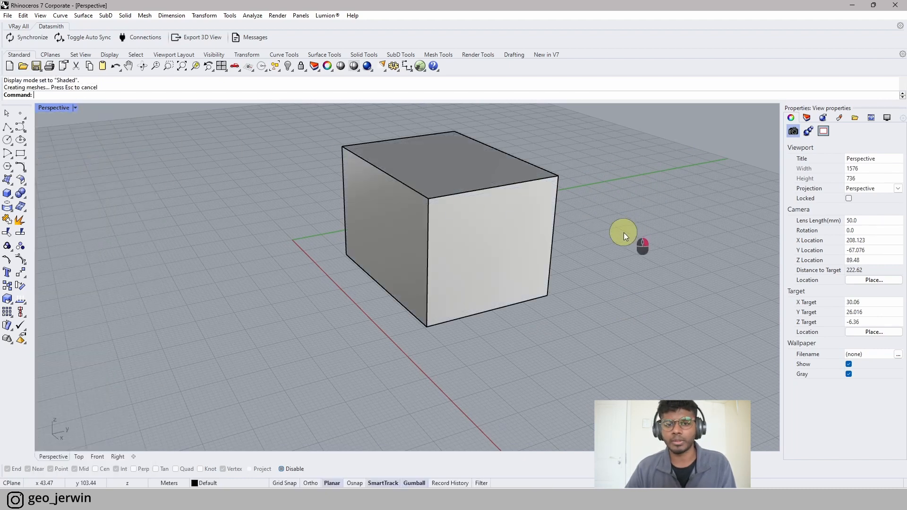
# - Examine the shaded box from several angles and distances, including how it looks when selected
pyautogui.moveTo(623, 233); pyautogui.dragTo(475, 276, button='right')
pyautogui.scroll(-4, 430, 290)
pyautogui.scroll(-2, 385, 251)
pyautogui.moveTo(385, 251); pyautogui.dragTo(475, 276, button='right')
pyautogui.scroll(6, 459, 233)
pyautogui.moveTo(532, 270); pyautogui.dragTo(439, 255, button='right')
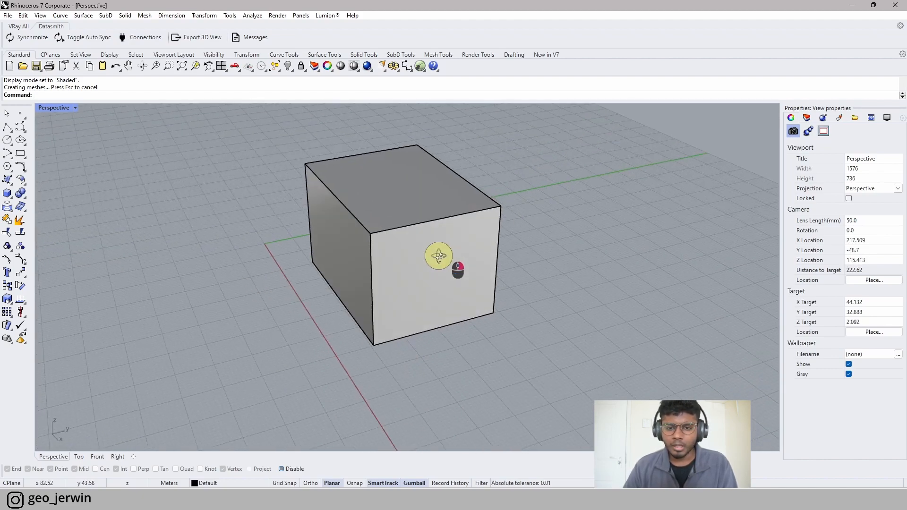
pyautogui.scroll(-2, 163, 241)
pyautogui.scroll(4, 406, 244)
pyautogui.moveTo(242, 246); pyautogui.dragTo(269, 259, button='right')
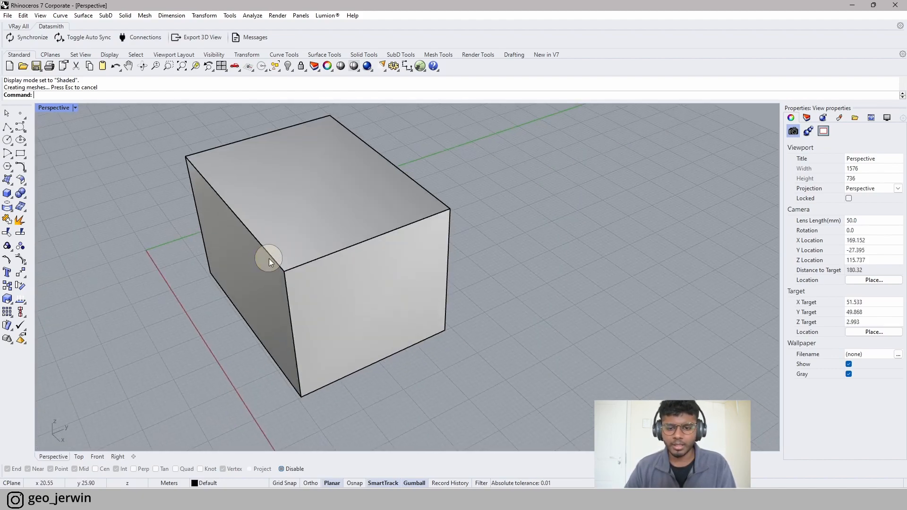
pyautogui.scroll(-6, 270, 260)
pyautogui.scroll(4, 338, 287)
pyautogui.moveTo(339, 287); pyautogui.dragTo(302, 281, button='right')
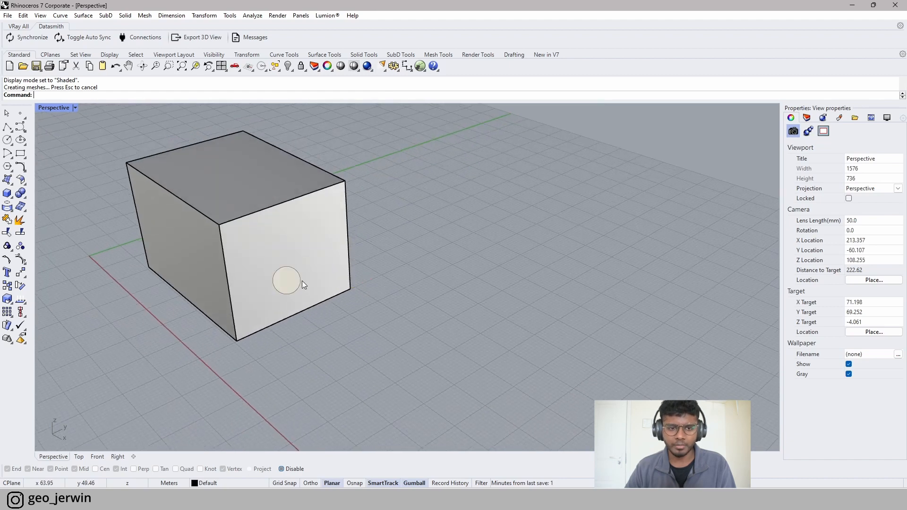
pyautogui.click(252, 277)
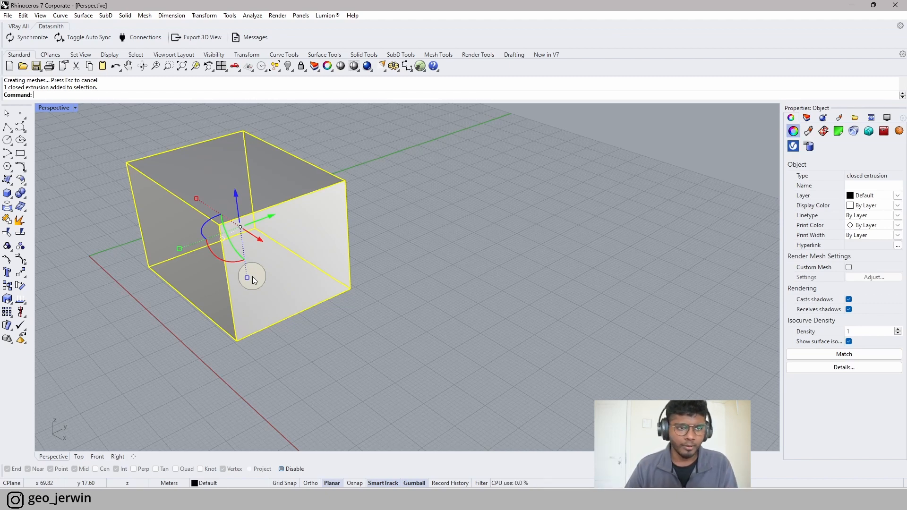
pyautogui.click(509, 275)
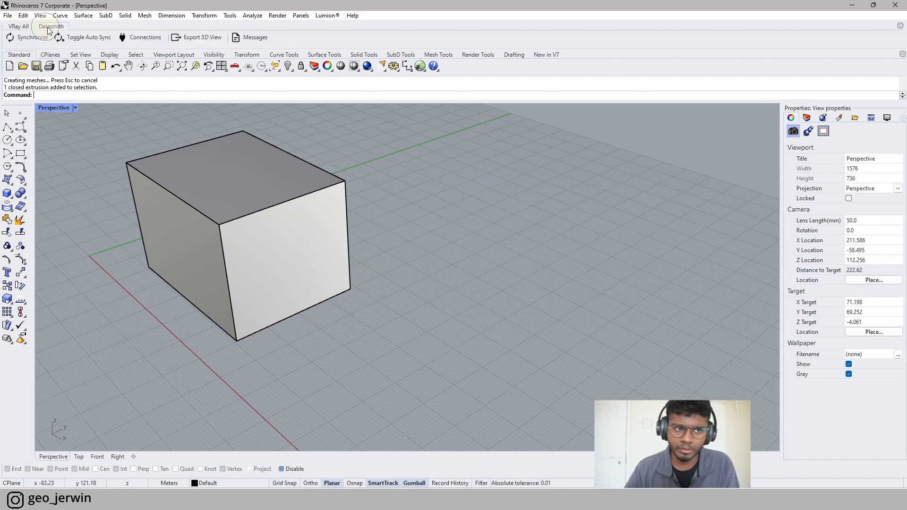
# - Review the tools offered by the V-Ray and Datasmith plug-ins
pyautogui.click(18, 26)
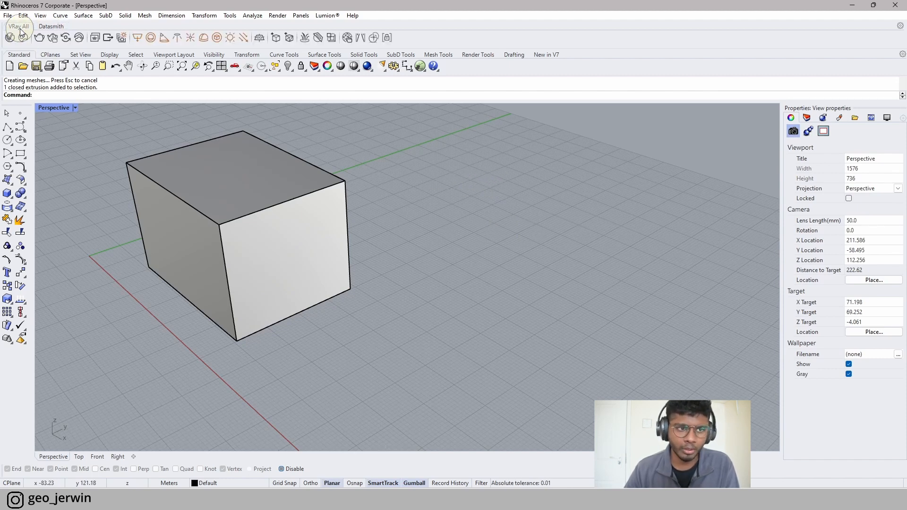
pyautogui.click(48, 26)
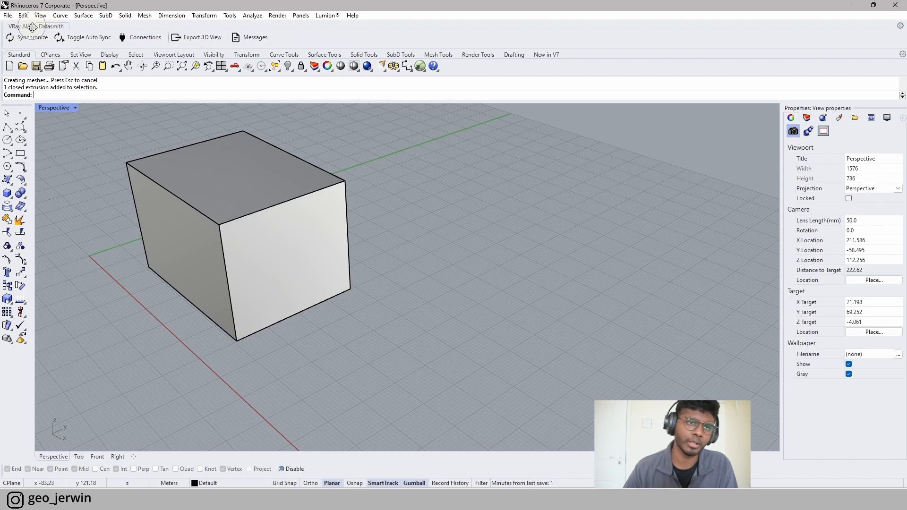
pyautogui.click(29, 26)
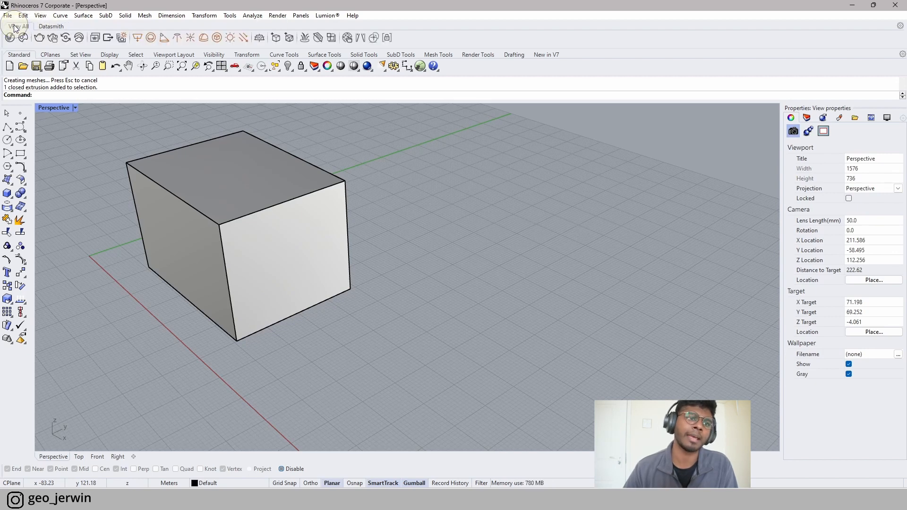
pyautogui.click(43, 27)
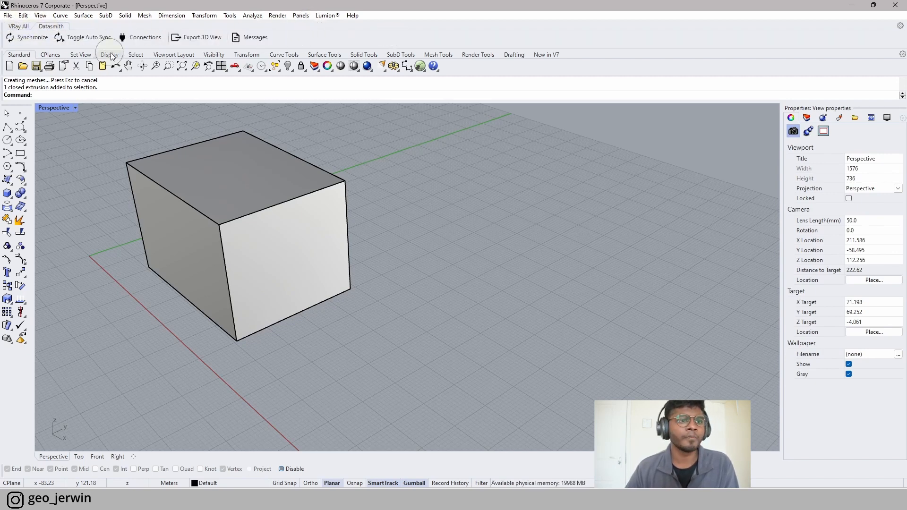
# - Browse the tool sets from CPlanes through Solid Tools, including the curve and surface tools, and return to the Standard set
pyautogui.click(50, 55)
pyautogui.click(80, 55)
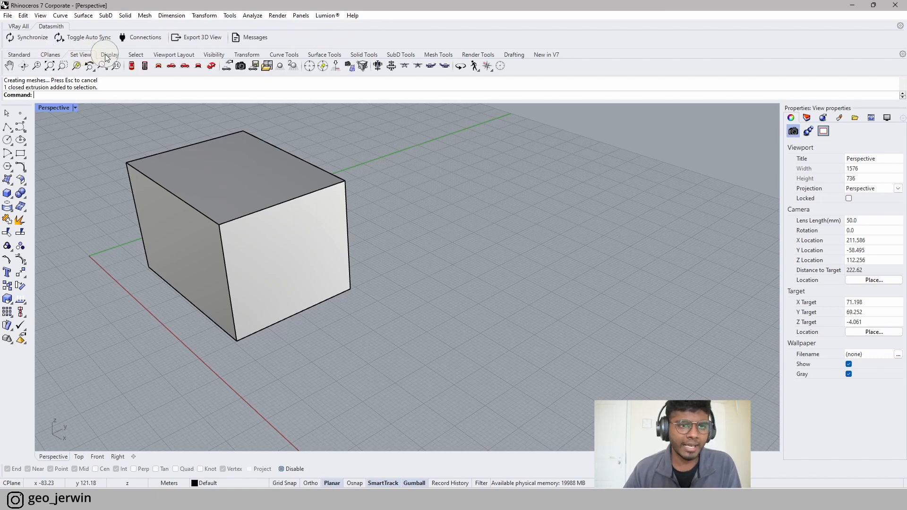
pyautogui.click(110, 55)
pyautogui.click(135, 55)
pyautogui.click(175, 55)
pyautogui.click(214, 55)
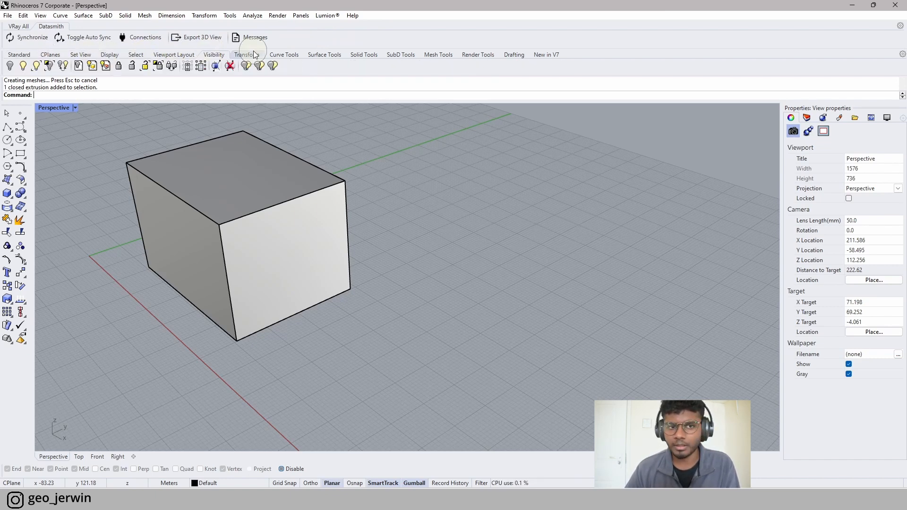
pyautogui.click(250, 55)
pyautogui.click(284, 55)
pyautogui.click(325, 55)
pyautogui.click(363, 55)
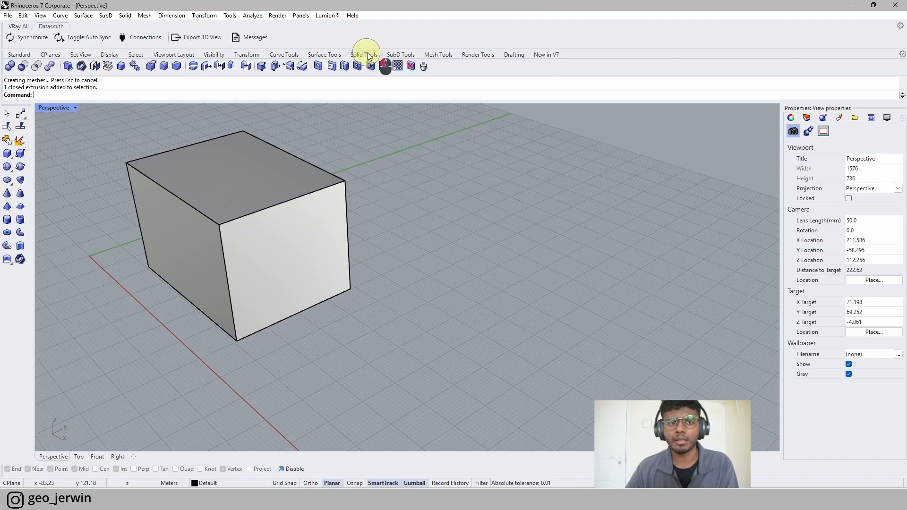
pyautogui.click(20, 55)
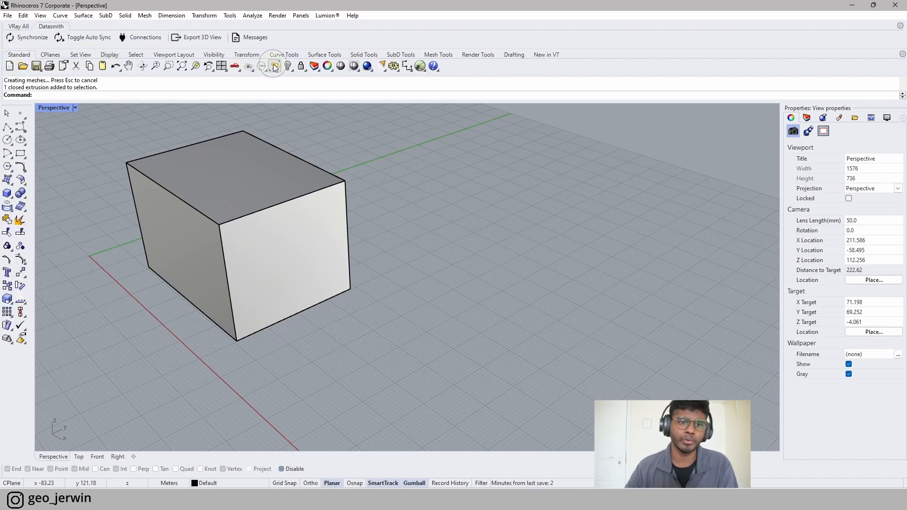
pyautogui.click(285, 56)
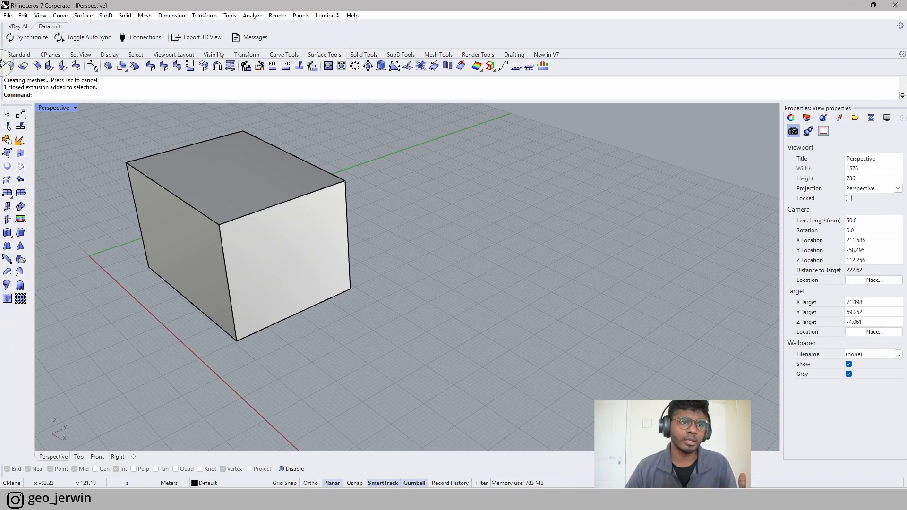
pyautogui.click(15, 56)
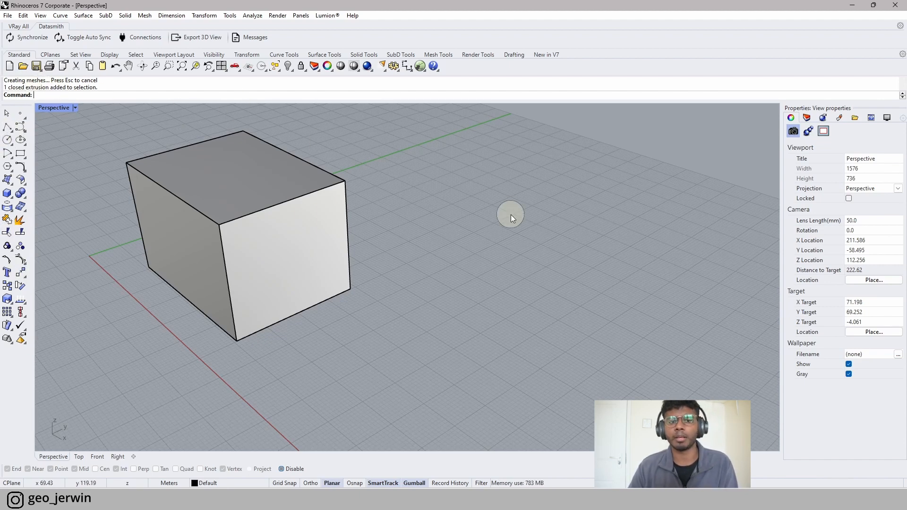
# - Inspect the shaded box from several angles and distances, both selected and deselected
pyautogui.click(334, 299)
pyautogui.moveTo(401, 322); pyautogui.dragTo(502, 310, button='right')
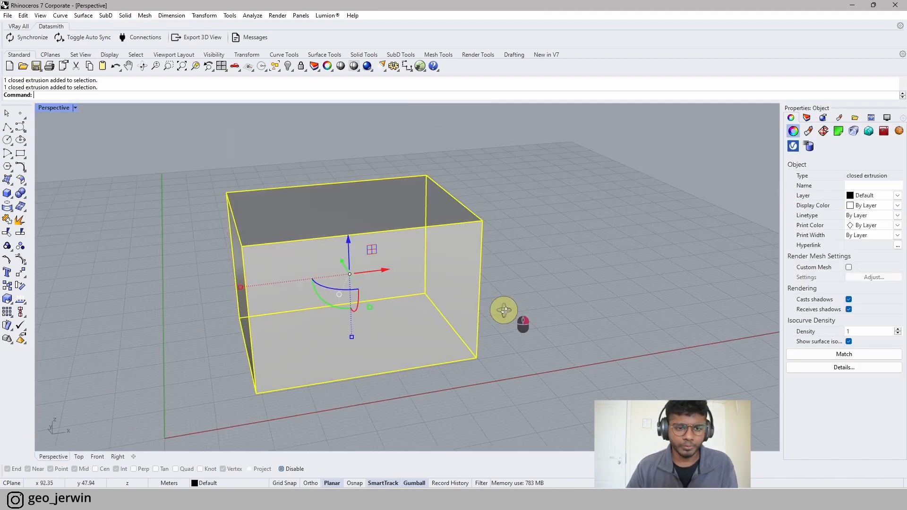
pyautogui.click(564, 327)
pyautogui.moveTo(562, 327); pyautogui.dragTo(479, 341, button='right')
pyautogui.scroll(-5, 485, 337)
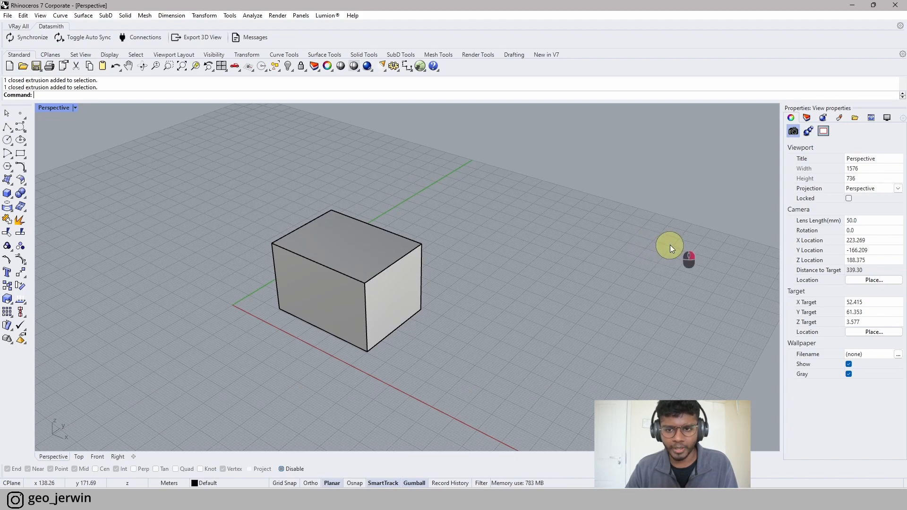
pyautogui.moveTo(670, 244)
pyautogui.mouseDown(button='right')
pyautogui.moveTo(630, 267)
pyautogui.moveTo(543, 270)
pyautogui.moveTo(439, 239)
pyautogui.moveTo(378, 197)
pyautogui.moveTo(478, 257)
pyautogui.moveTo(574, 251)
pyautogui.moveTo(654, 207)
pyautogui.moveTo(659, 254)
pyautogui.mouseUp(button='right')
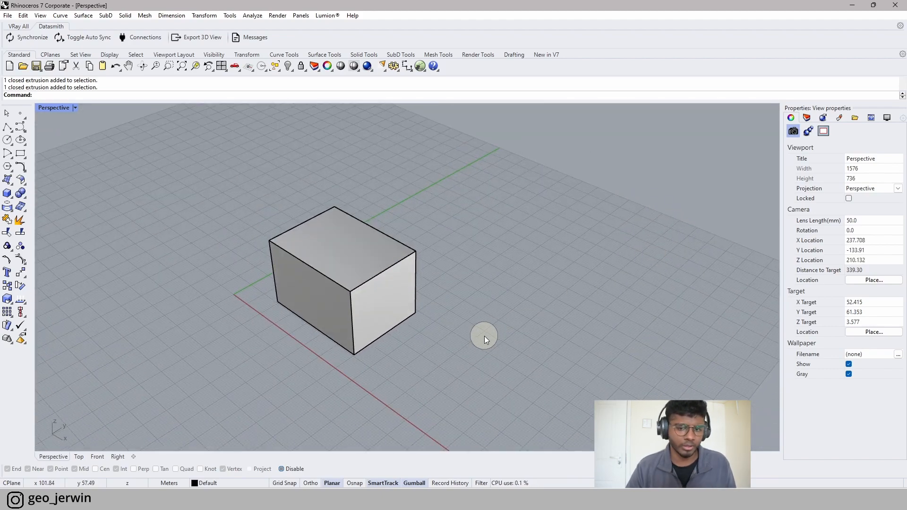
pyautogui.scroll(-2, 484, 336)
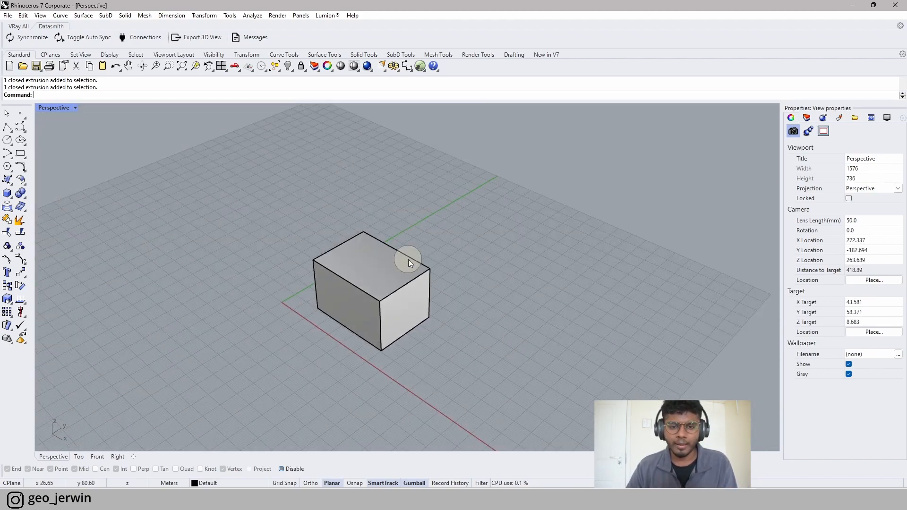
# - Turn off the Gumball and reselect the box to view it without the manipulation handles
pyautogui.click(387, 265)
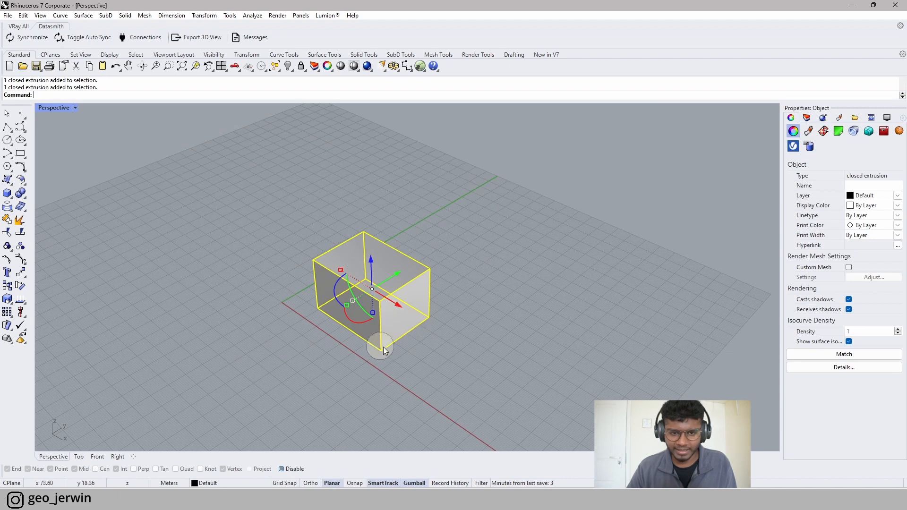
pyautogui.click(414, 483)
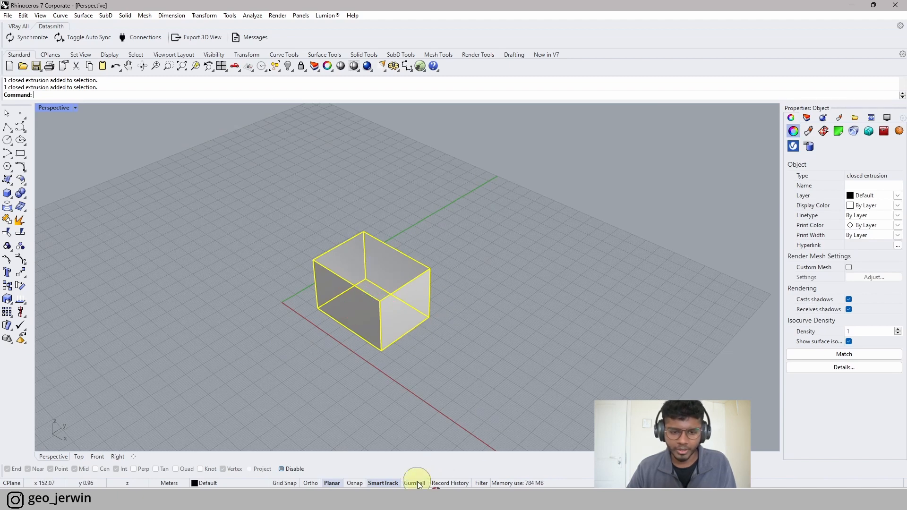
pyautogui.click(452, 400)
pyautogui.click(336, 283)
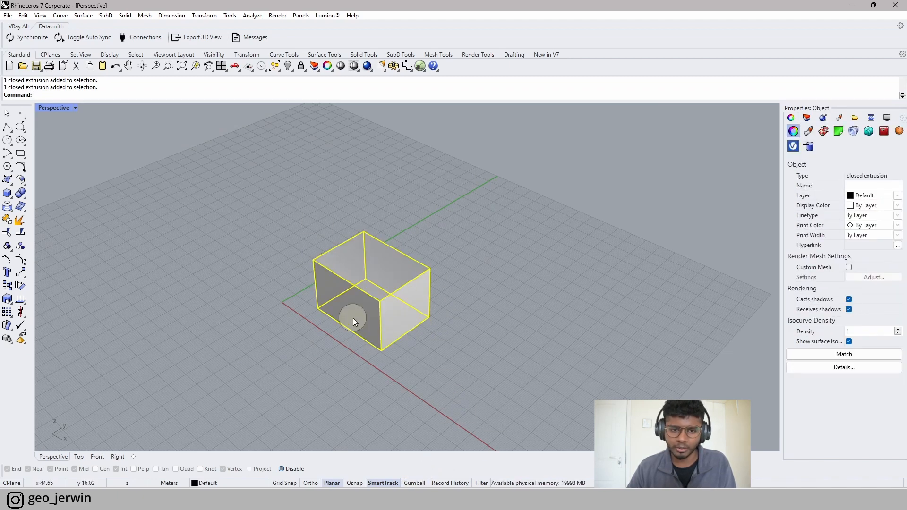
pyautogui.click(142, 278)
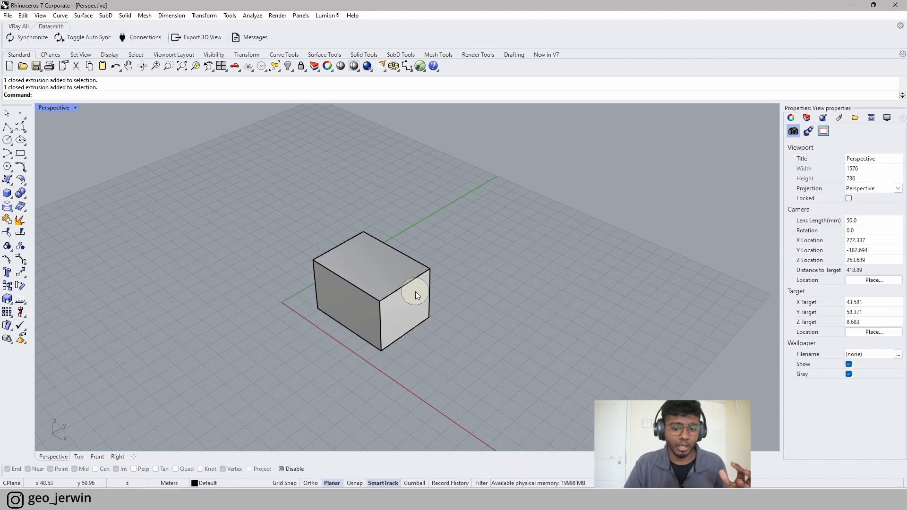
# - Turn the Gumball back on and select the box to check its handles
pyautogui.click(416, 483)
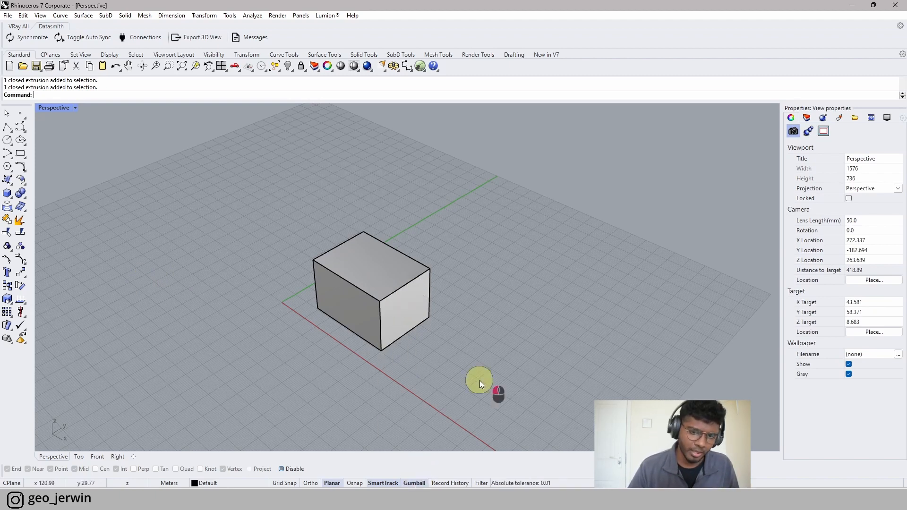
pyautogui.click(358, 317)
pyautogui.click(465, 325)
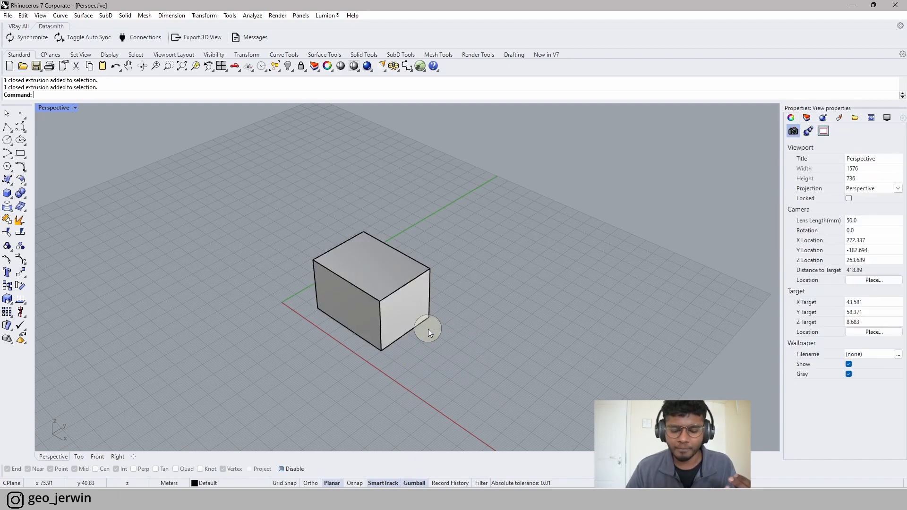
pyautogui.click(347, 280)
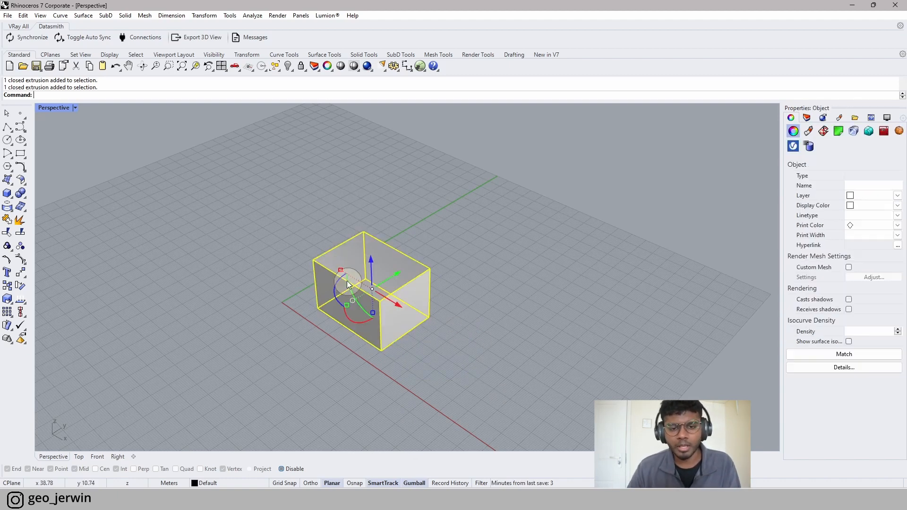
pyautogui.click(544, 208)
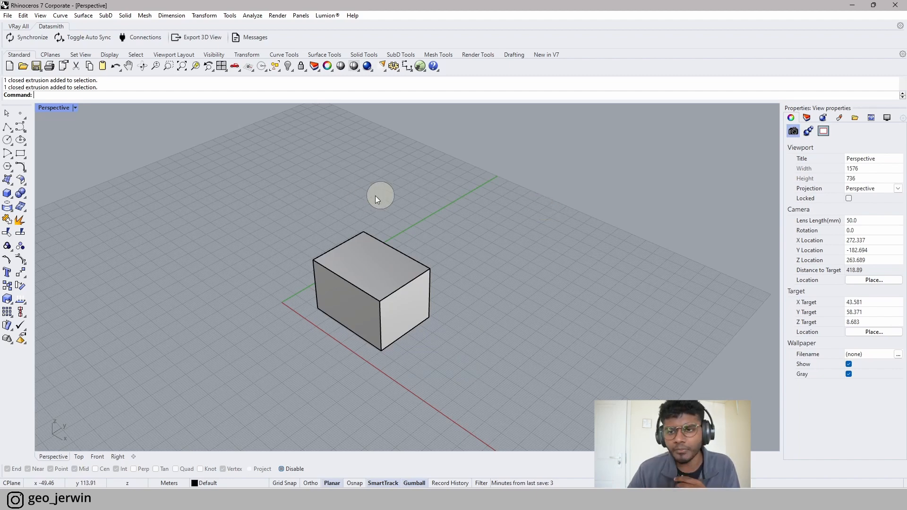
# - Compare the viewport's properties with the object properties of the selected box
pyautogui.click(792, 119)
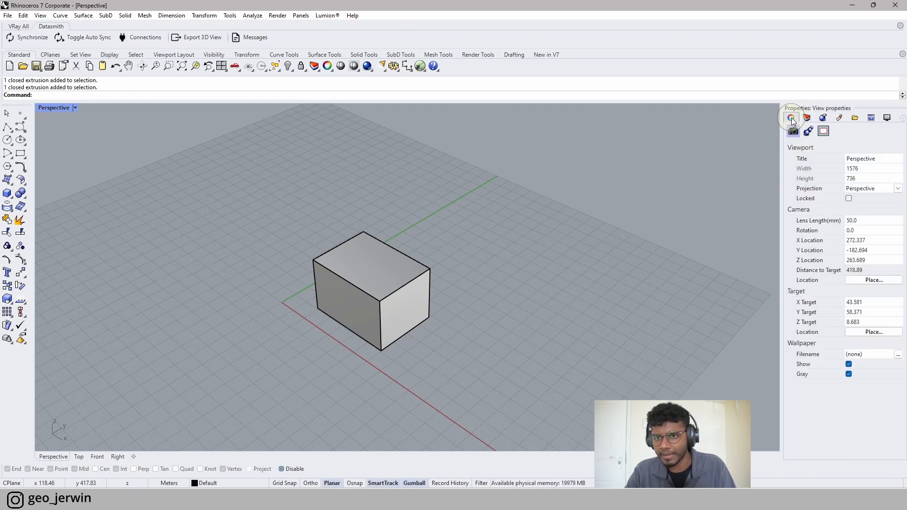
pyautogui.click(361, 300)
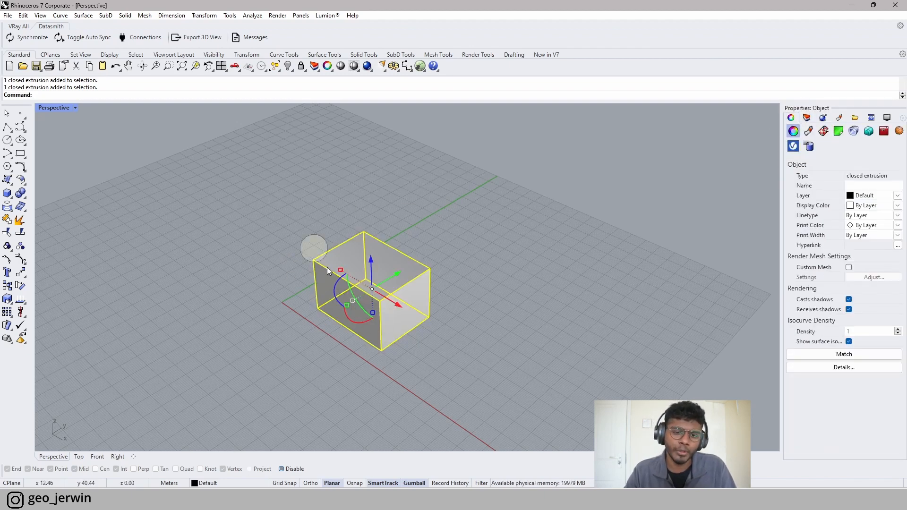
pyautogui.click(198, 232)
# - Assign the box to Layer 01 in its object properties and deselect it
pyautogui.click(347, 269)
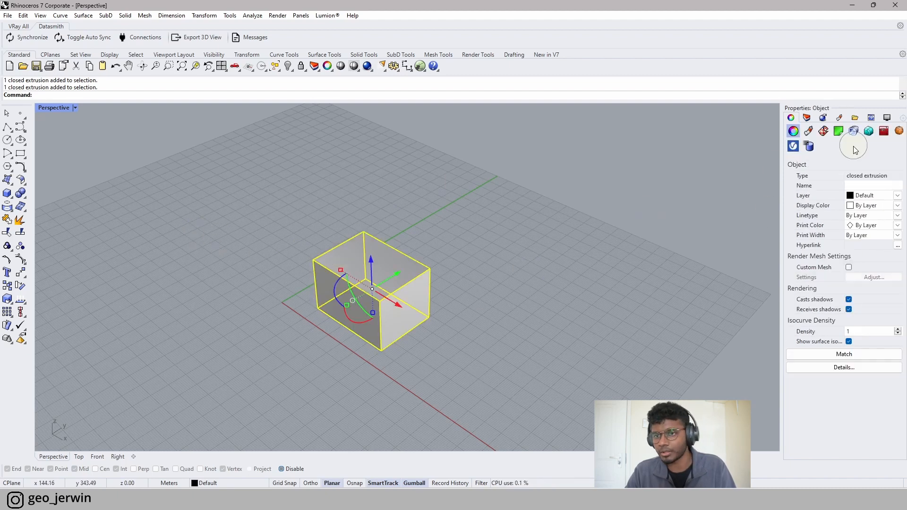
pyautogui.click(887, 197)
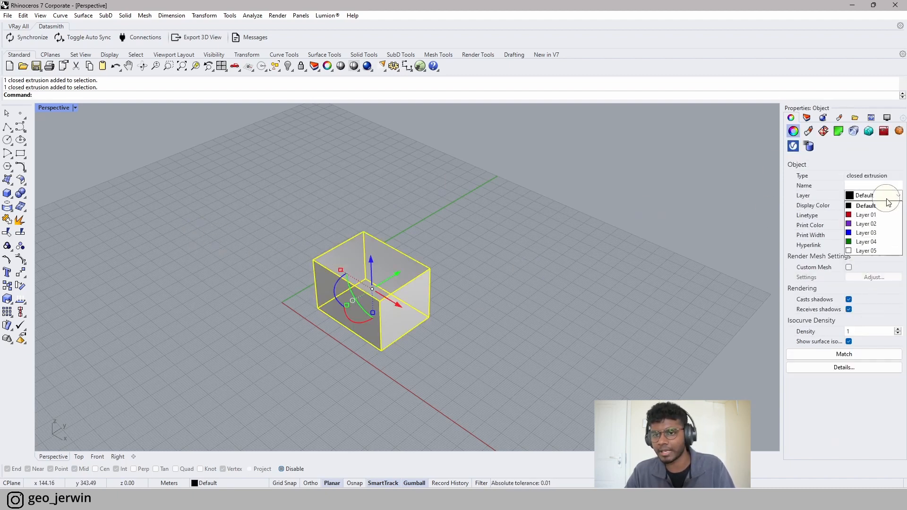
pyautogui.click(862, 215)
pyautogui.click(614, 222)
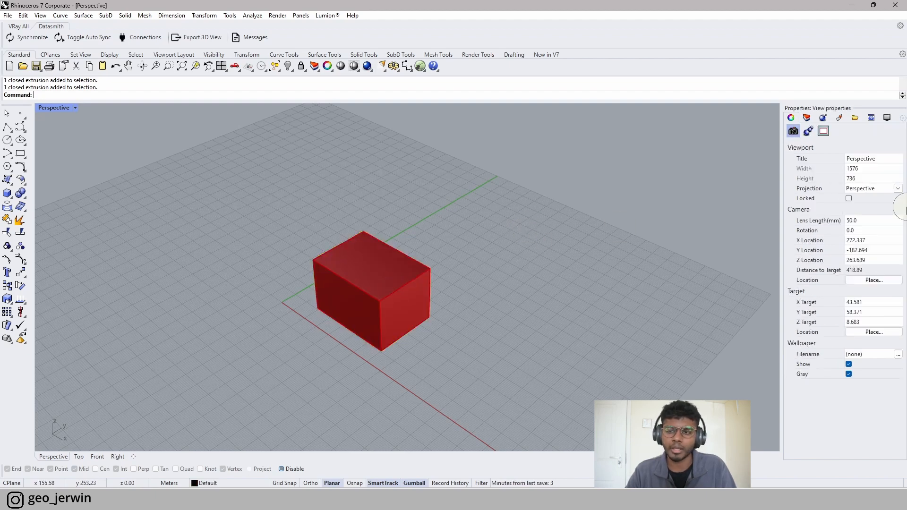
# - Assign the box to the Default layer in its object properties and deselect it
pyautogui.click(386, 264)
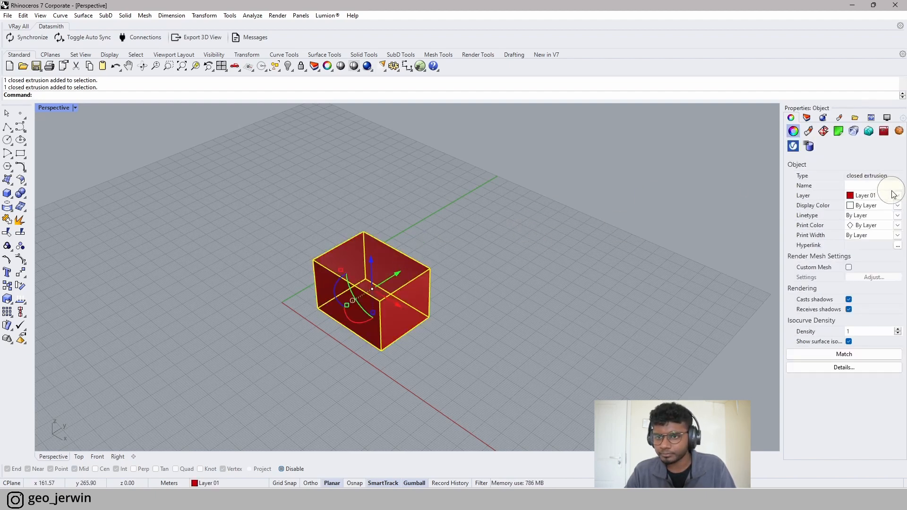
pyautogui.click(898, 198)
pyautogui.click(862, 205)
pyautogui.click(595, 215)
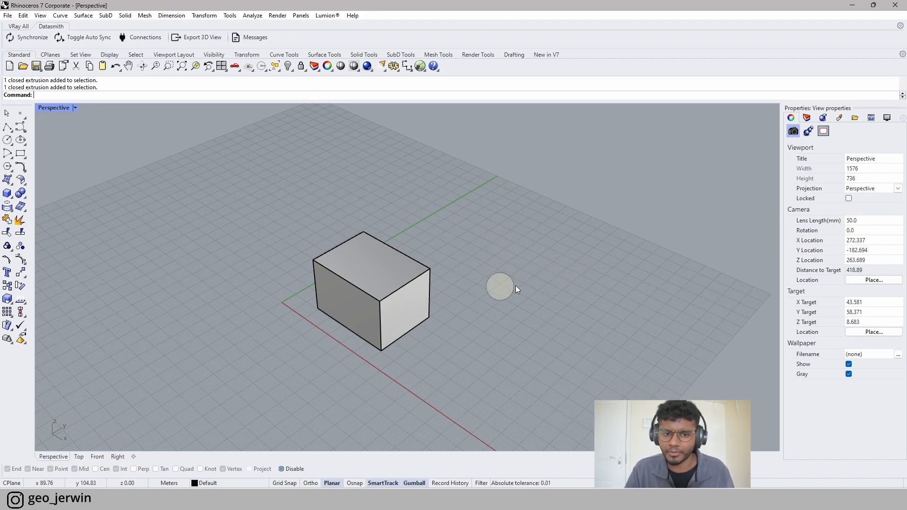
# - Examine the faces of the box close up and from farther away
pyautogui.scroll(10, 391, 295)
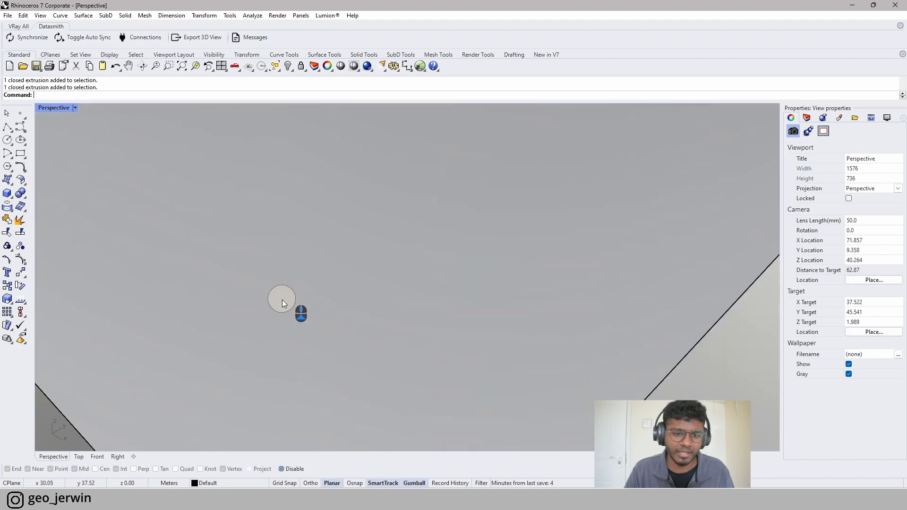
pyautogui.scroll(-7, 407, 294)
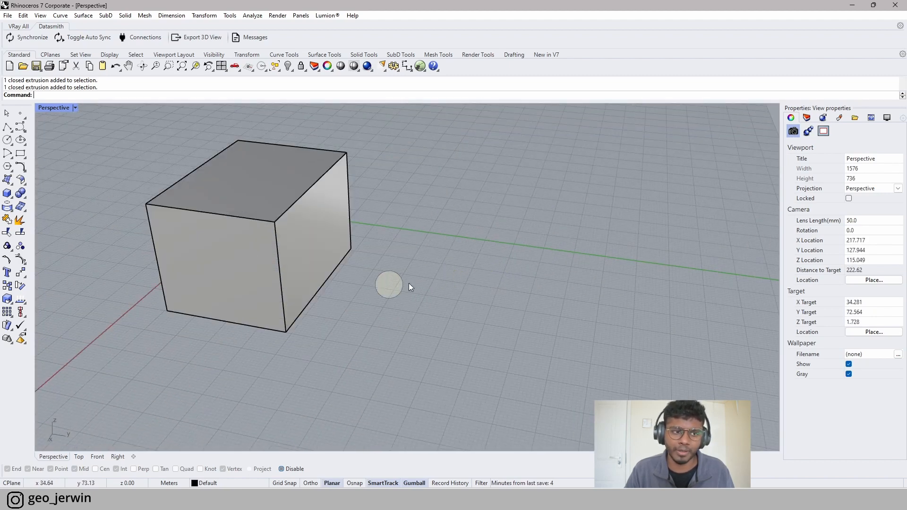
pyautogui.scroll(18, 268, 229)
pyautogui.scroll(-4, 298, 240)
pyautogui.scroll(10, 313, 241)
pyautogui.moveTo(314, 240); pyautogui.dragTo(359, 219, button='right')
pyautogui.scroll(-8, 361, 226)
pyautogui.keyDown('shift'); pyautogui.moveTo(405, 250); pyautogui.dragTo(404, 250, button='right'); pyautogui.keyUp('shift')
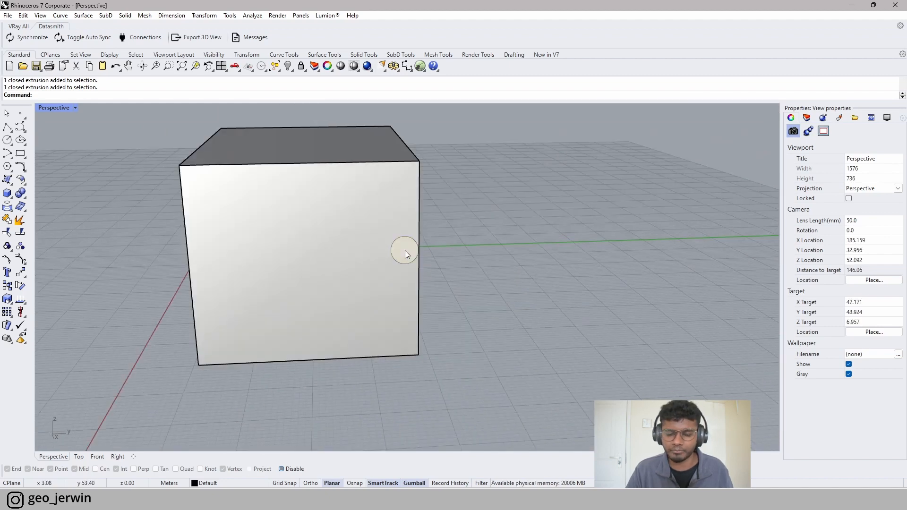
# - Explode the box into separate surfaces and delete the end face on its positive X side
pyautogui.click(293, 259)
pyautogui.moveTo(279, 261); pyautogui.dragTo(352, 296, button='right')
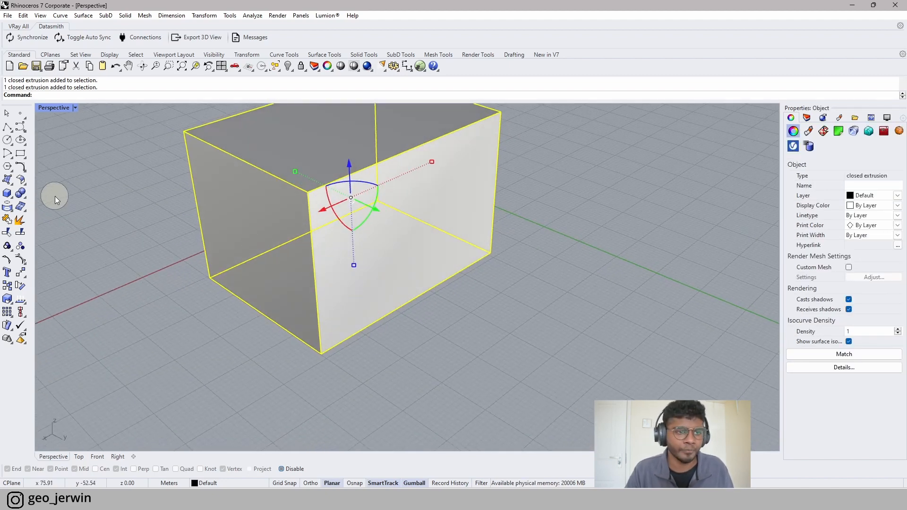
pyautogui.click(19, 219)
pyautogui.click(258, 248)
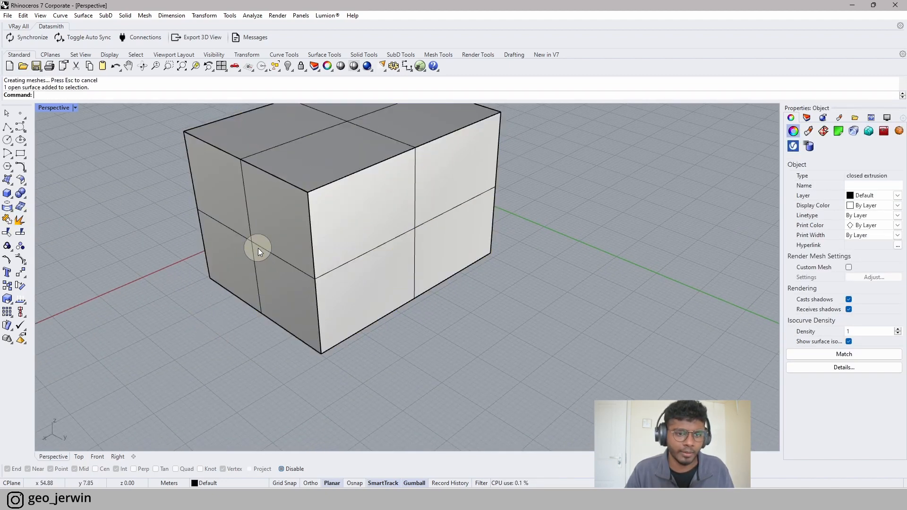
pyautogui.press('Delete')
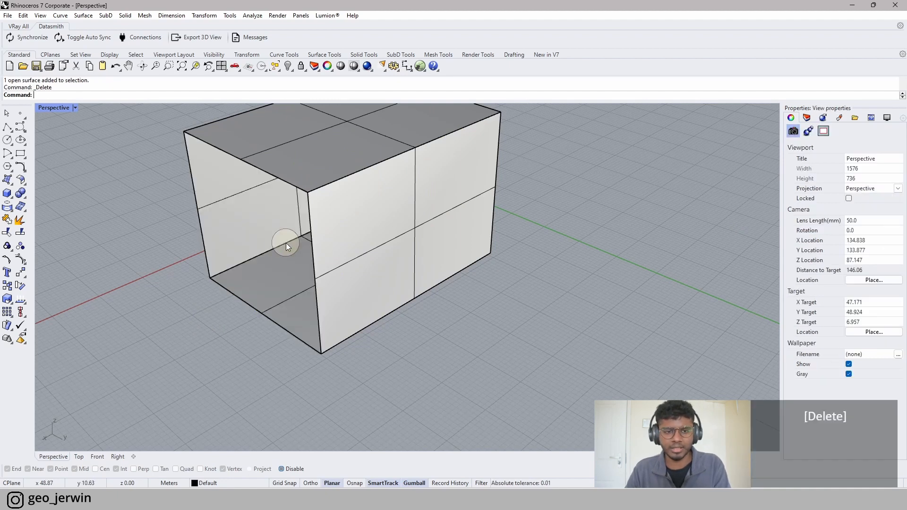
# - Examine the interior walls of the opened box from inside
pyautogui.scroll(10, 265, 251)
pyautogui.scroll(3, 304, 260)
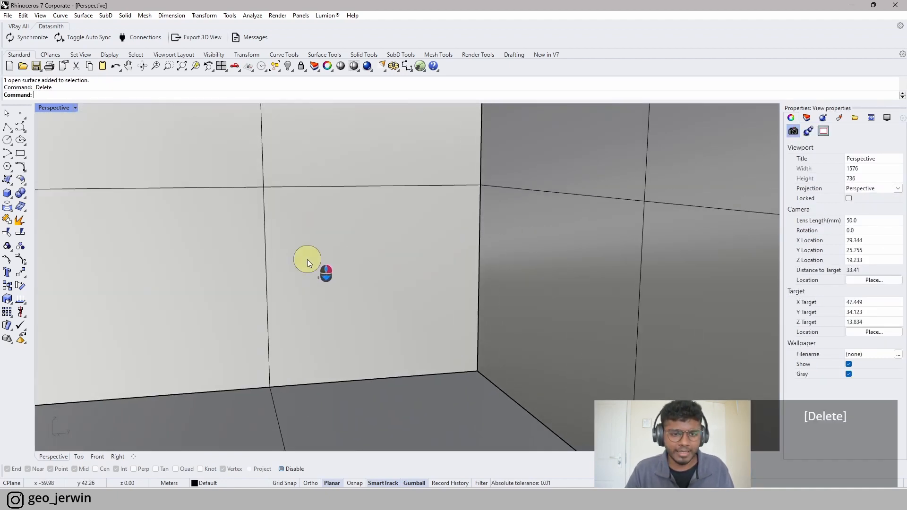
pyautogui.scroll(8, 435, 248)
pyautogui.scroll(-4, 421, 271)
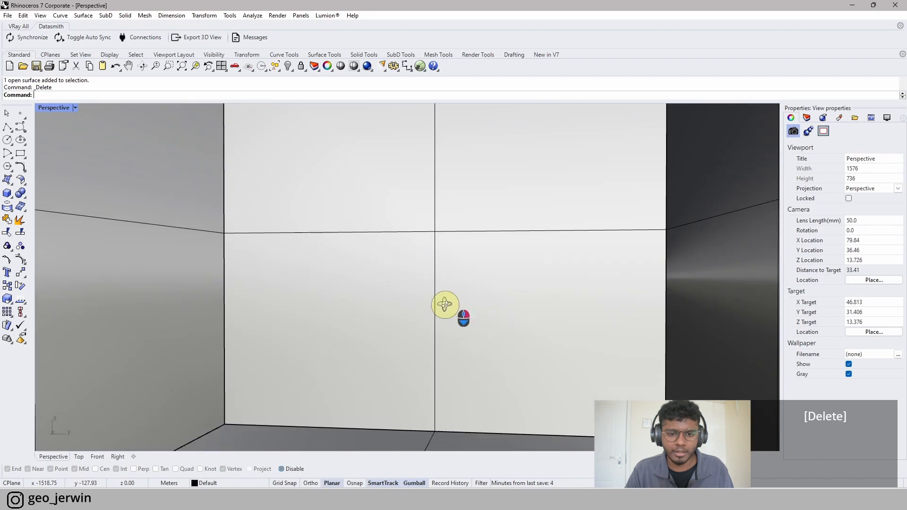
pyautogui.moveTo(442, 304); pyautogui.dragTo(421, 257, button='right')
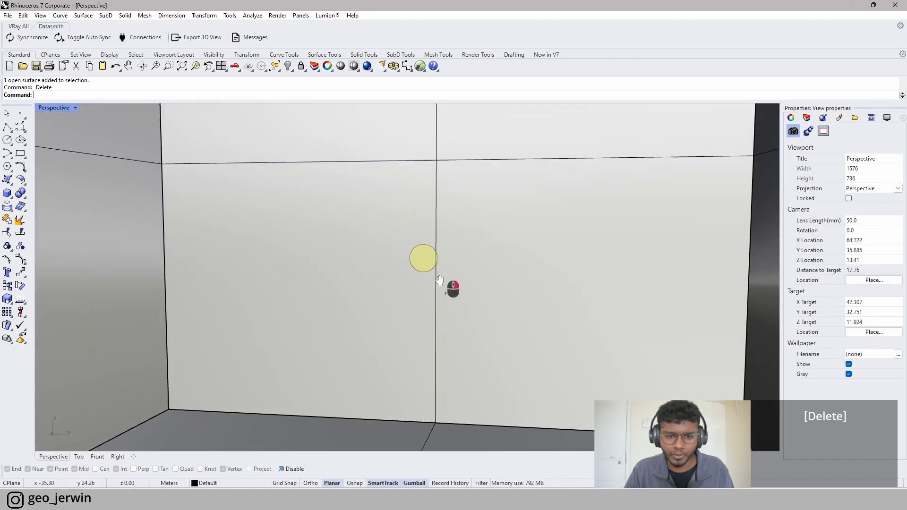
pyautogui.scroll(7, 240, 336)
pyautogui.scroll(-6, 269, 329)
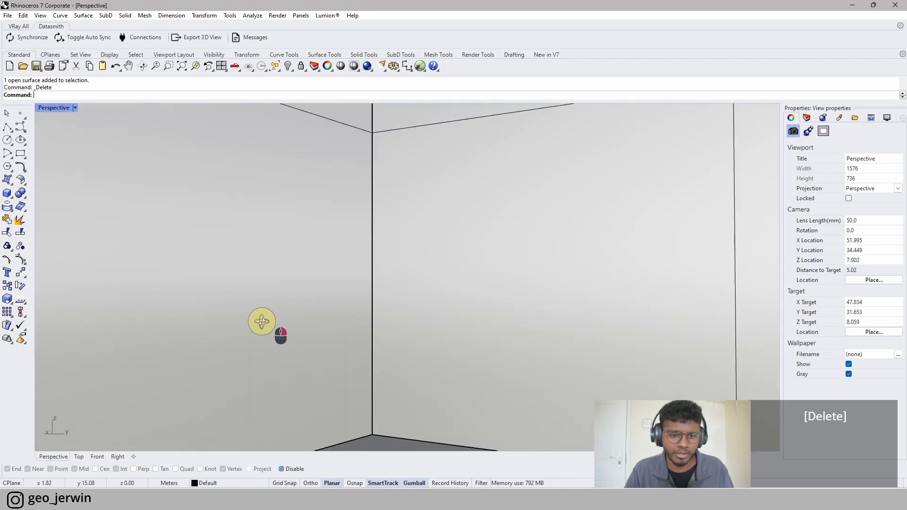
# - Inspect the vertical interior corner at very close range and pass the view through the walls there
pyautogui.scroll(4, 378, 292)
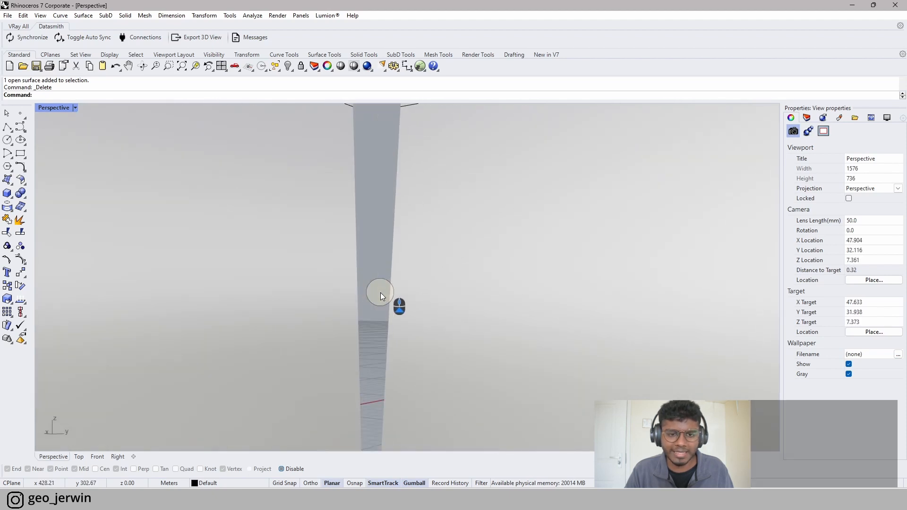
pyautogui.scroll(-3, 381, 292)
pyautogui.scroll(3, 362, 135)
pyautogui.scroll(12, 361, 135)
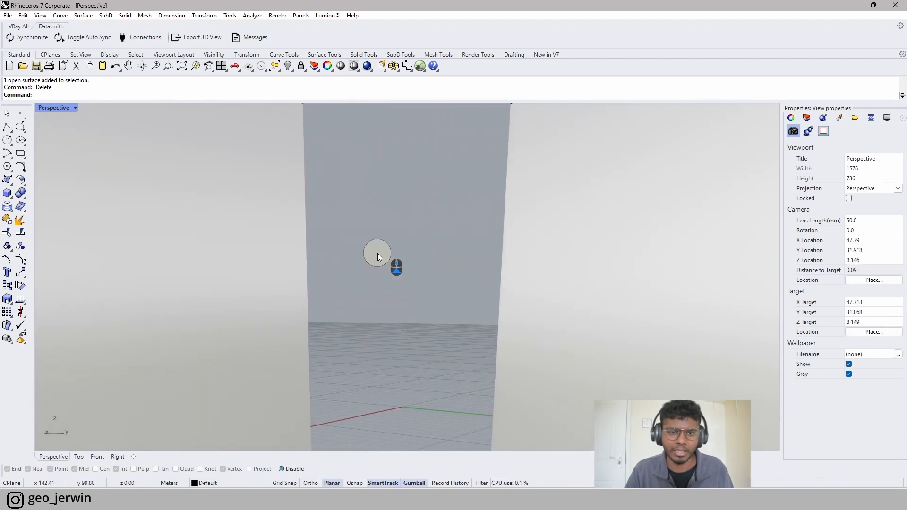
pyautogui.scroll(-10, 378, 253)
pyautogui.moveTo(377, 254); pyautogui.dragTo(386, 286, button='right')
pyautogui.scroll(-5, 382, 268)
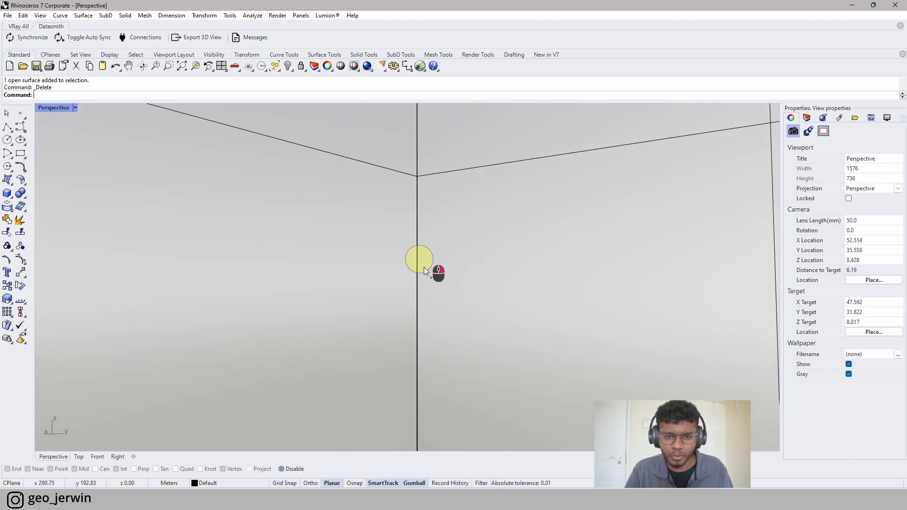
# - Dismiss the break notification and reframe the view on the box's interior corner and floor
pyautogui.scroll(-4, 440, 267)
pyautogui.moveTo(465, 291); pyautogui.dragTo(472, 291, button='right')
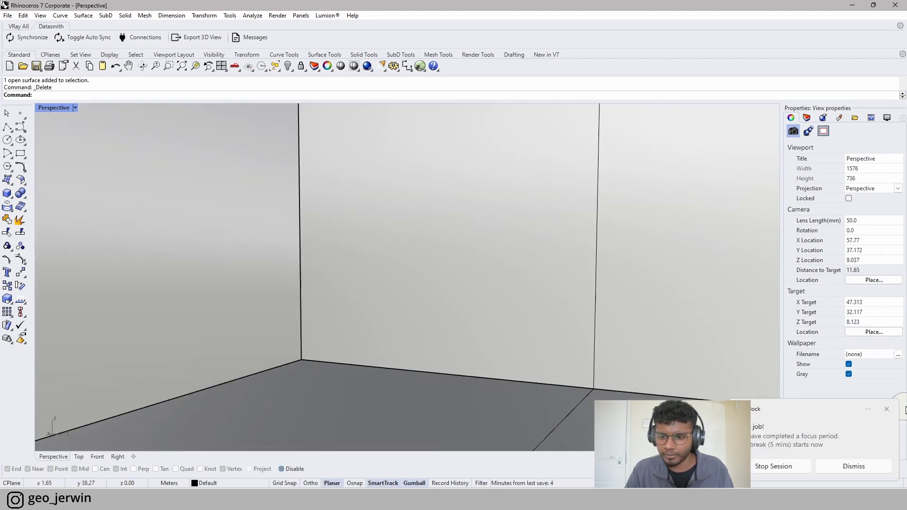
pyautogui.click(888, 410)
pyautogui.moveTo(430, 324); pyautogui.dragTo(413, 302, button='right')
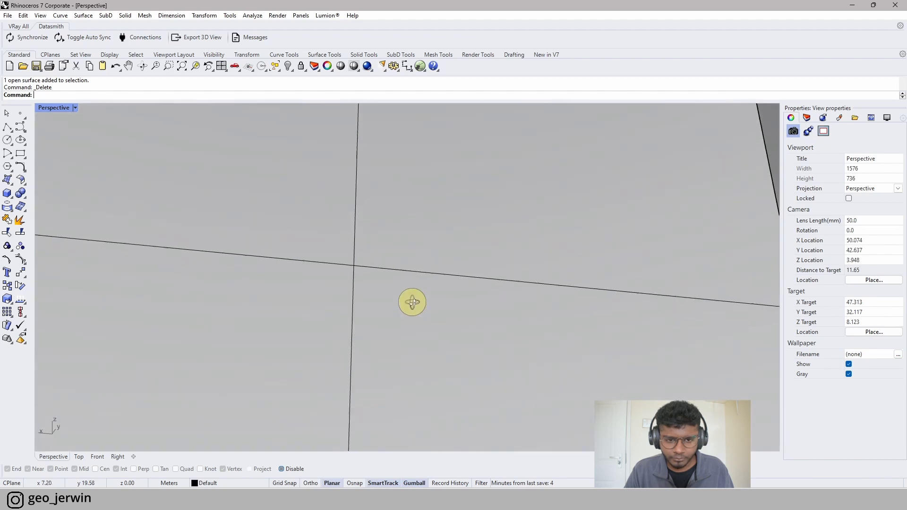
pyautogui.scroll(-6, 422, 308)
pyautogui.moveTo(475, 319); pyautogui.dragTo(378, 324, button='right')
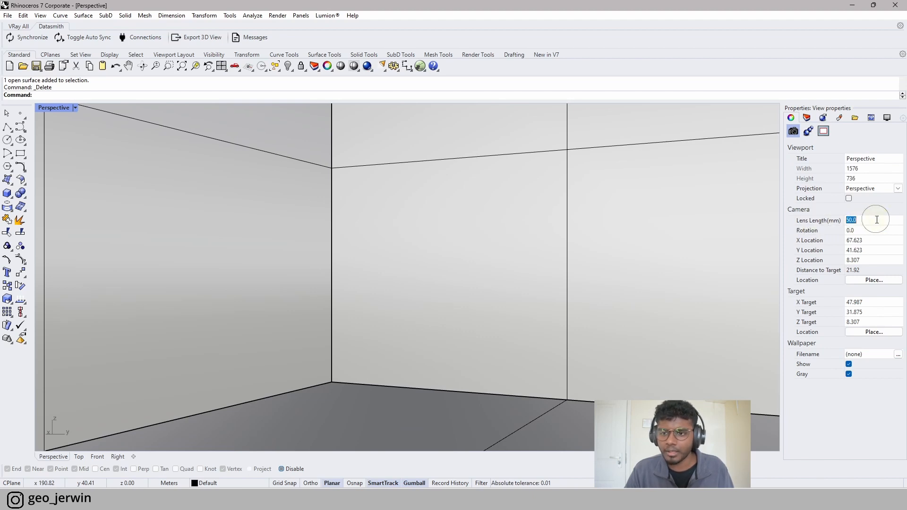
# - Set the Perspective camera's lens length to 15 mm inside the box and return it to 50 mm
pyautogui.click(619, 272)
pyautogui.scroll(-8, 434, 294)
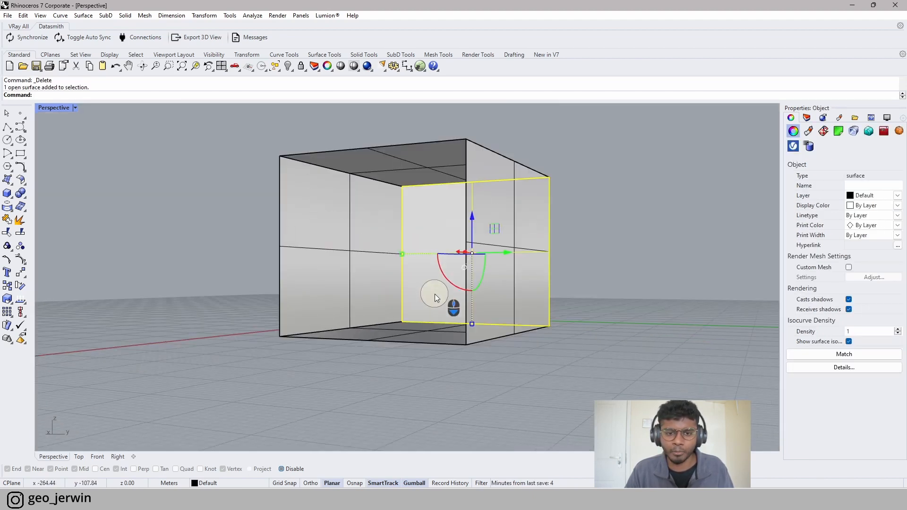
pyautogui.press('Escape')
pyautogui.scroll(8, 361, 268)
pyautogui.keyDown('shift'); pyautogui.moveTo(434, 297); pyautogui.dragTo(389, 280, button='right'); pyautogui.keyUp('shift')
pyautogui.keyDown('shift'); pyautogui.moveTo(463, 302); pyautogui.dragTo(369, 267, button='right'); pyautogui.keyUp('shift')
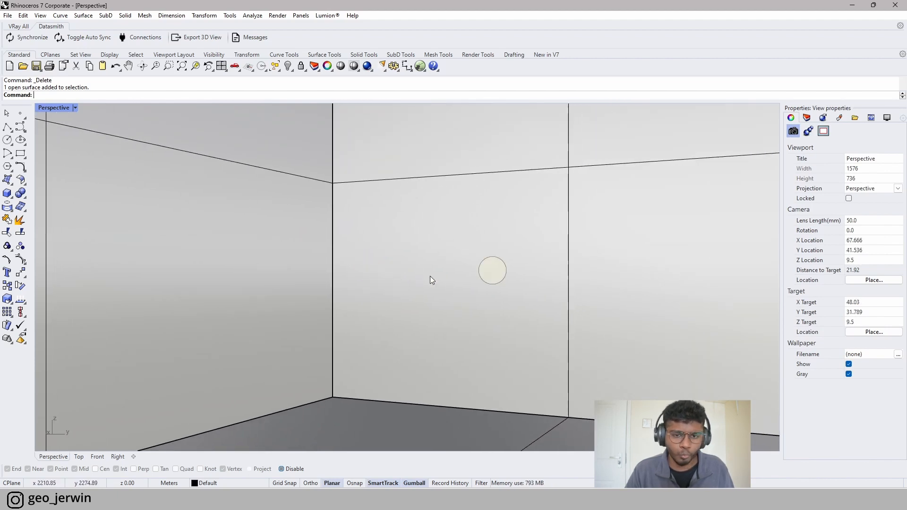
pyautogui.click(879, 219)
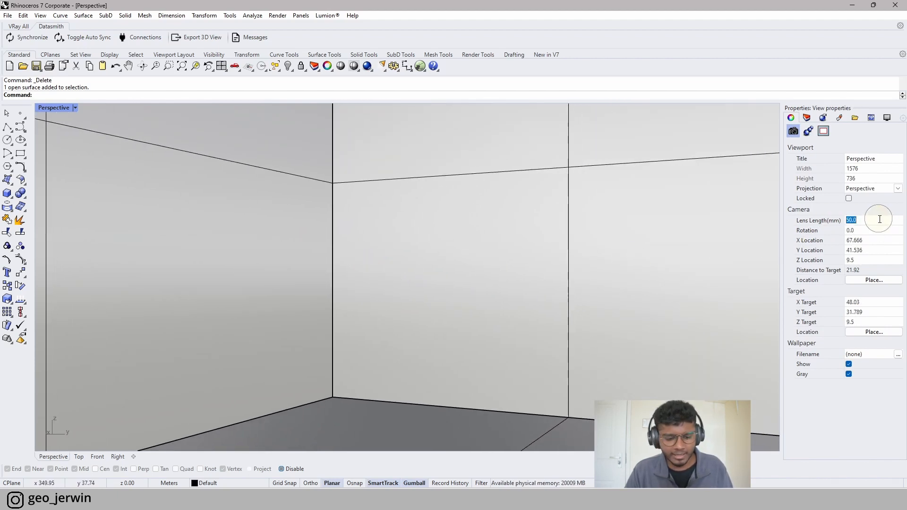
pyautogui.write('15')
pyautogui.press('Return')
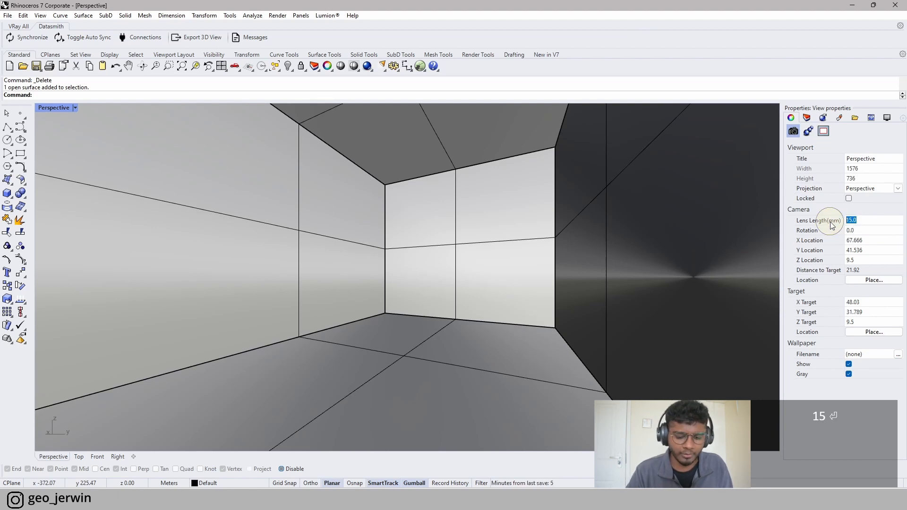
pyautogui.write('50')
pyautogui.press('Return')
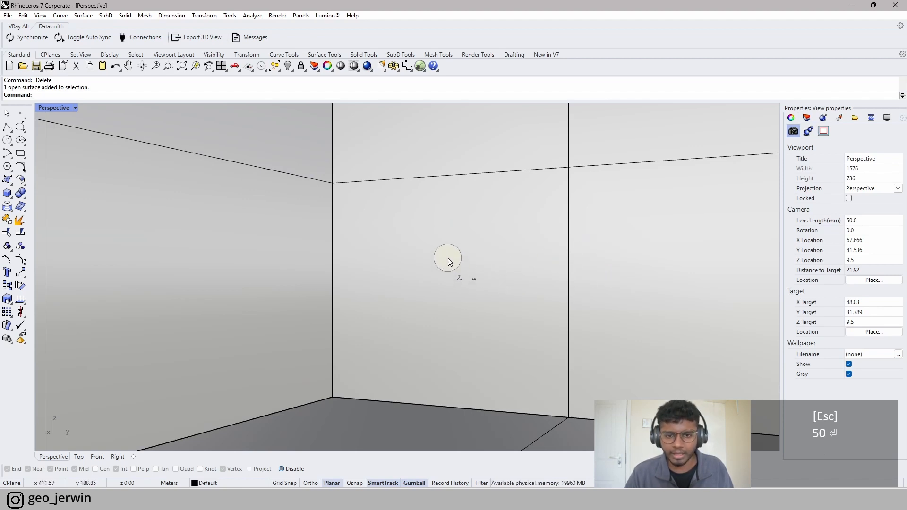
# - Adjust the camera's lens length freely in the interior view and set it to 45 mm
pyautogui.keyDown('ctrl'); pyautogui.keyDown('alt'); pyautogui.moveTo(447, 256); pyautogui.dragTo(439, 282, button='right'); pyautogui.keyUp('alt'); pyautogui.keyUp('ctrl')
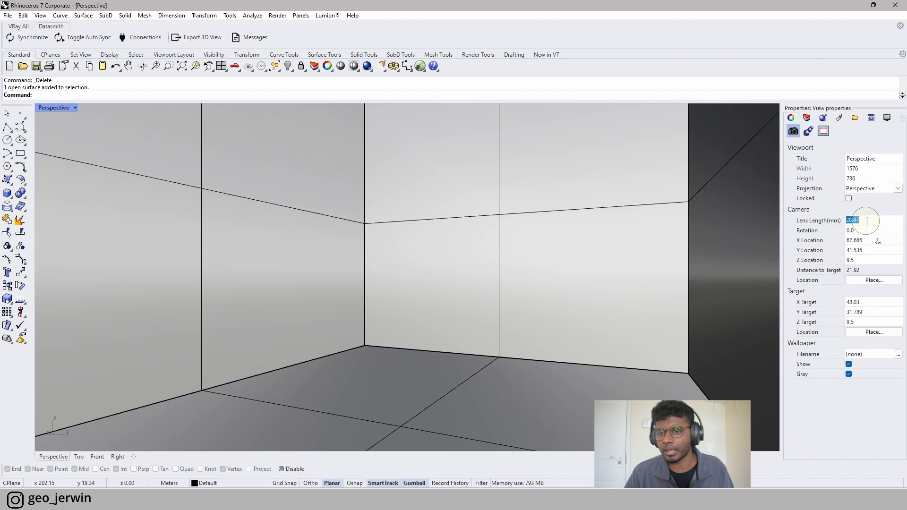
pyautogui.write('45')
pyautogui.press('Return')
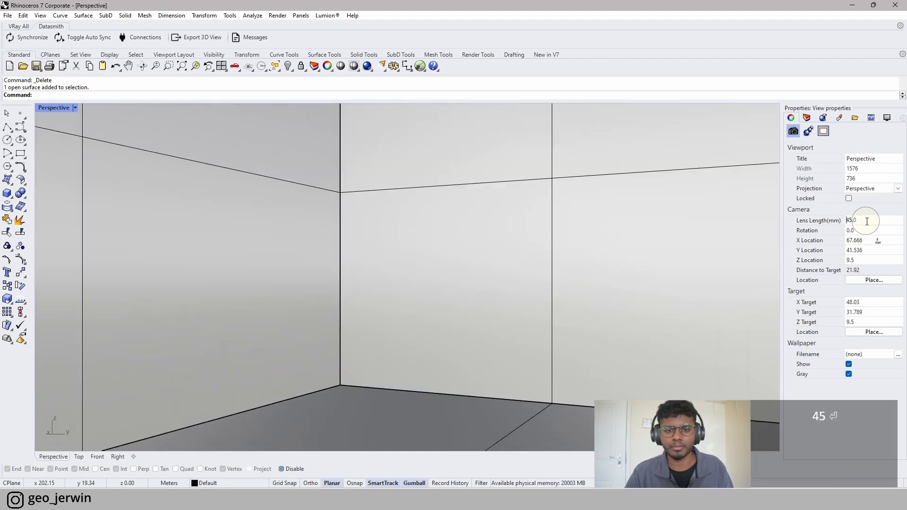
# - Examine the whole opened box from outside, selecting all its surfaces and clearing the selection
pyautogui.scroll(-12, 449, 269)
pyautogui.moveTo(450, 268); pyautogui.dragTo(460, 301, button='right')
pyautogui.scroll(-6, 473, 293)
pyautogui.scroll(-6, 387, 316)
pyautogui.scroll(6, 387, 316)
pyautogui.scroll(-4, 460, 301)
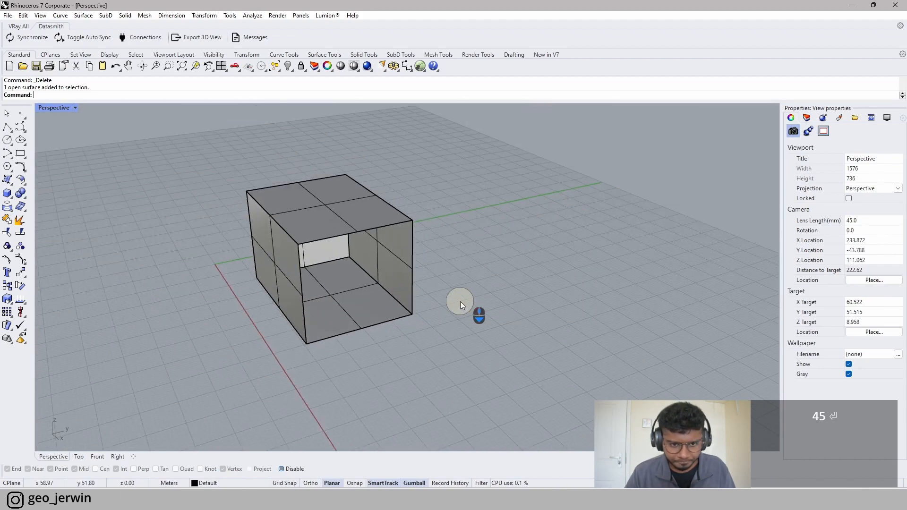
pyautogui.keyDown('shift'); pyautogui.moveTo(367, 298); pyautogui.dragTo(381, 333, button='right'); pyautogui.keyUp('shift')
pyautogui.keyDown('shift'); pyautogui.moveTo(227, 239); pyautogui.dragTo(302, 186, button='right'); pyautogui.keyUp('shift')
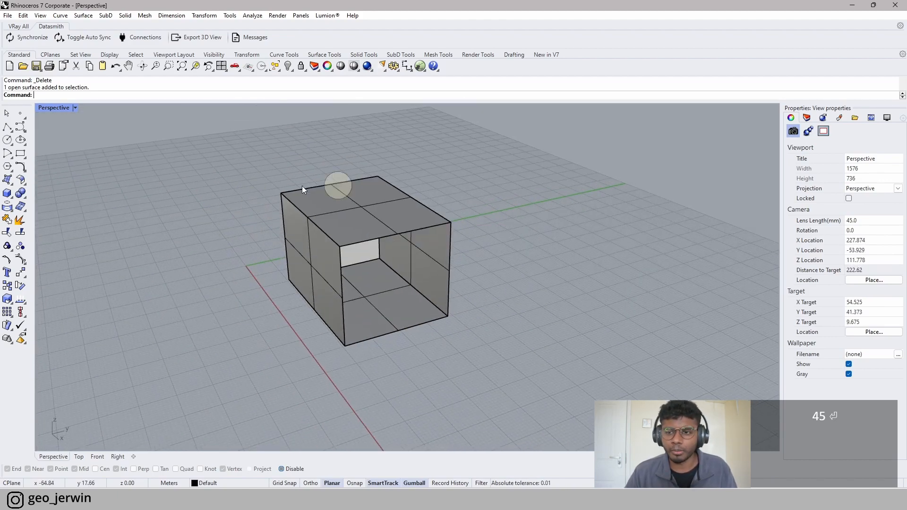
pyautogui.moveTo(233, 183); pyautogui.dragTo(234, 183)
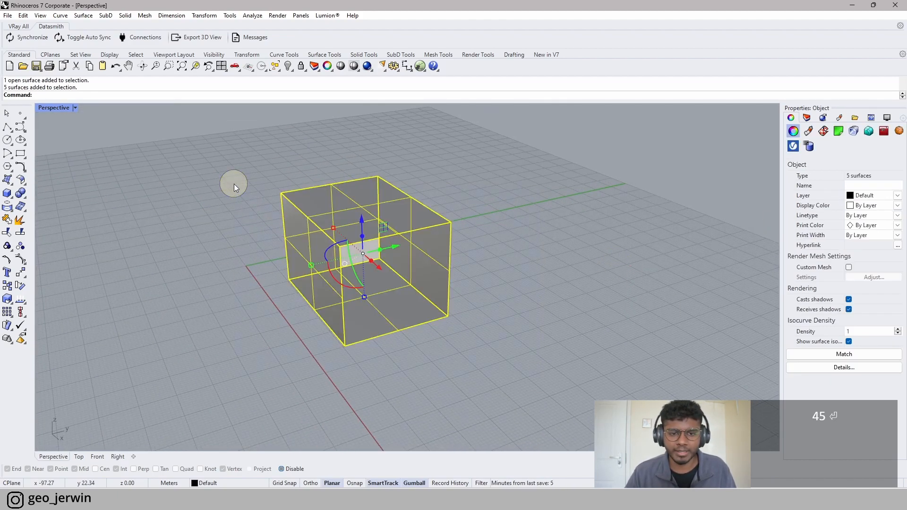
pyautogui.press('Escape')
# - Show the layer list, narrow its name column and make Layer 01 the current layer
pyautogui.click(807, 117)
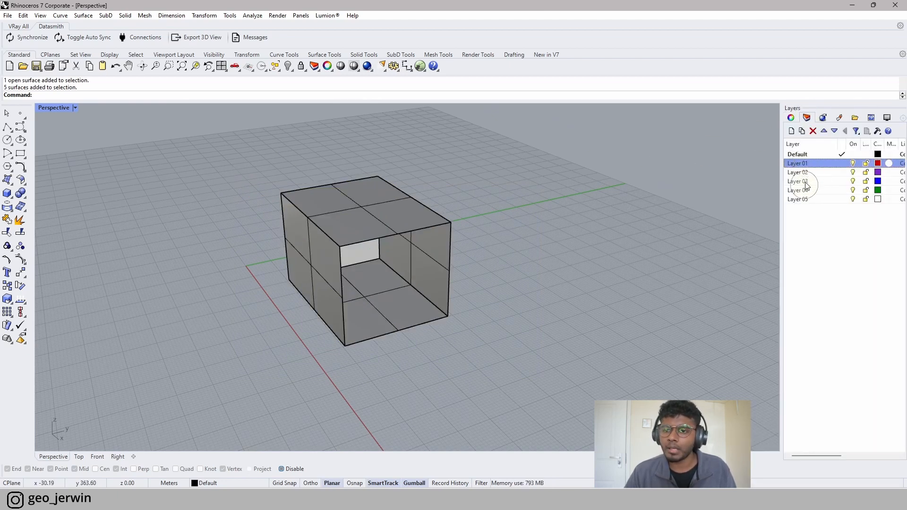
pyautogui.click(803, 199)
pyautogui.click(800, 164)
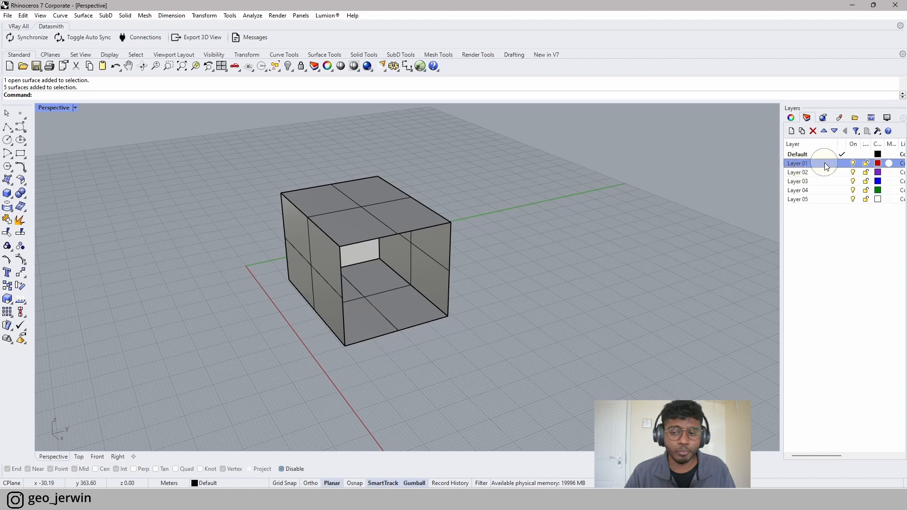
pyautogui.moveTo(836, 147); pyautogui.dragTo(821, 145)
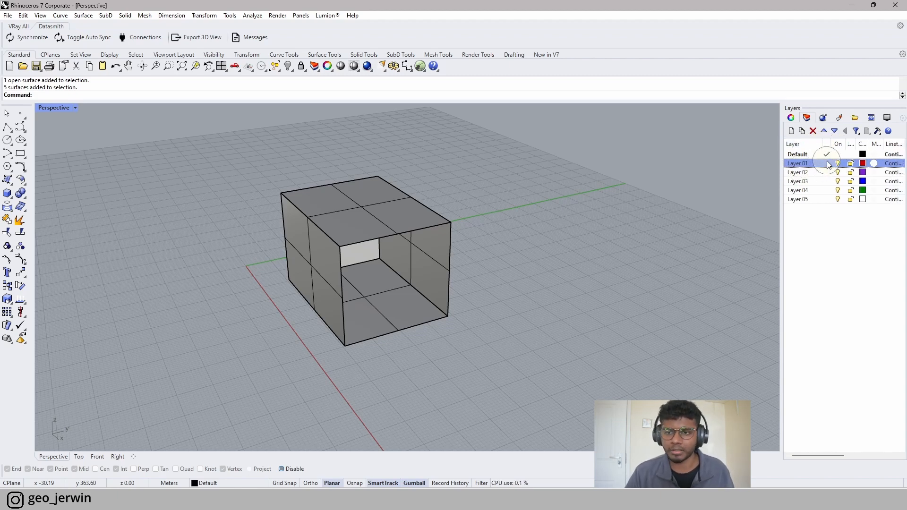
pyautogui.click(830, 269)
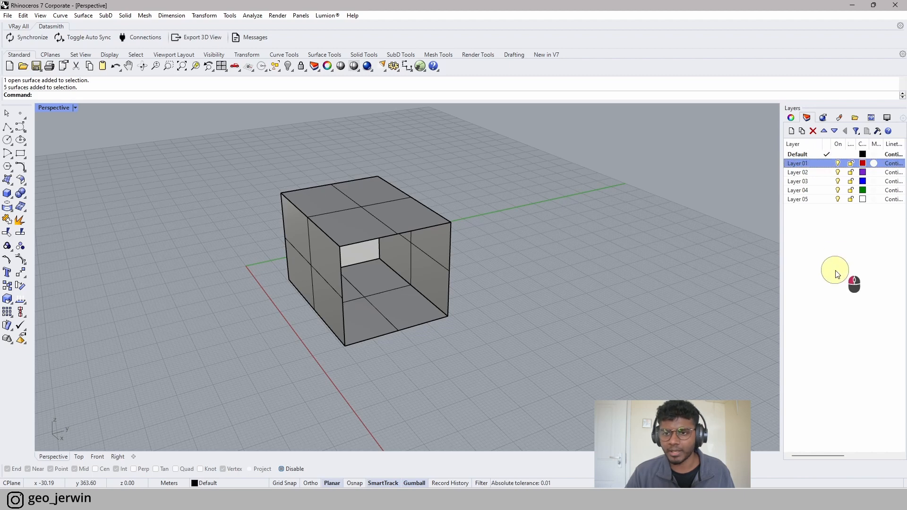
pyautogui.click(827, 163)
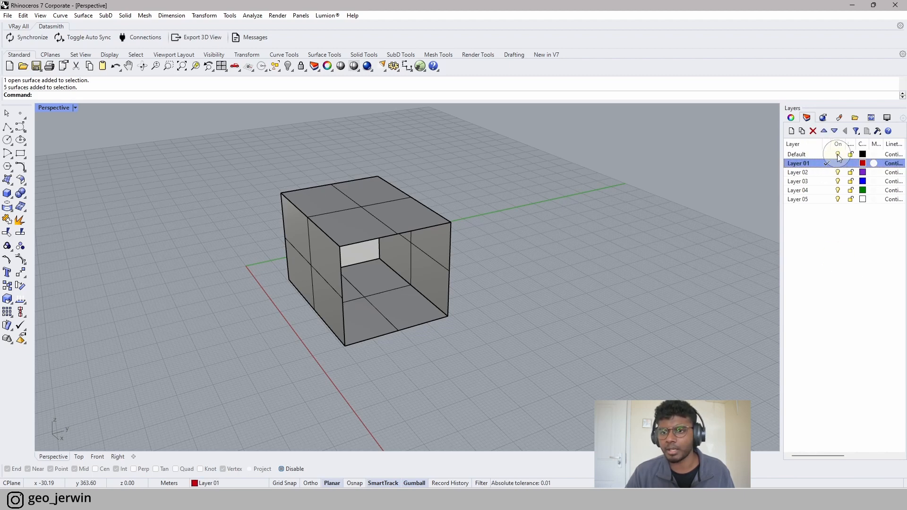
# - Switch the Default layer's visibility off and on again, and add a new layer directly below it
pyautogui.click(838, 155)
pyautogui.click(838, 154)
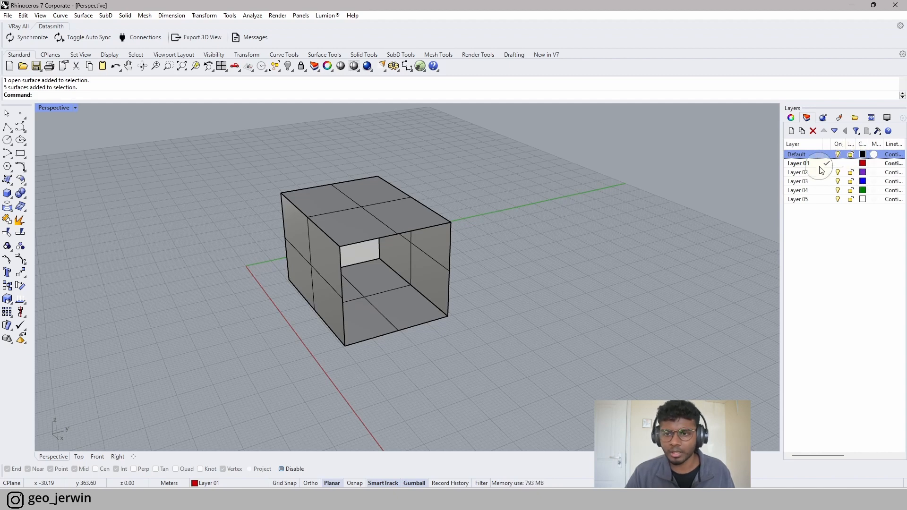
pyautogui.click(792, 132)
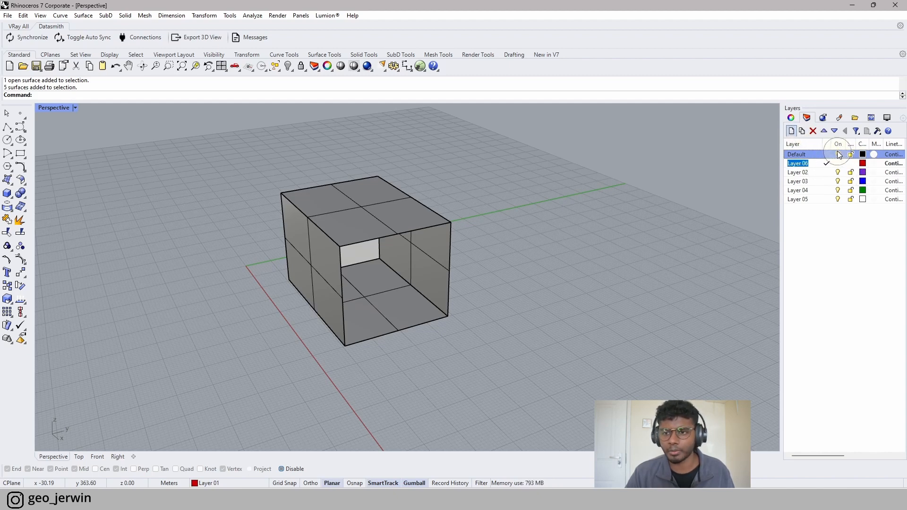
pyautogui.click(675, 265)
# - Assign all five surfaces of the box to Layer 02 through their object properties and clear the selection
pyautogui.moveTo(355, 216); pyautogui.dragTo(357, 216)
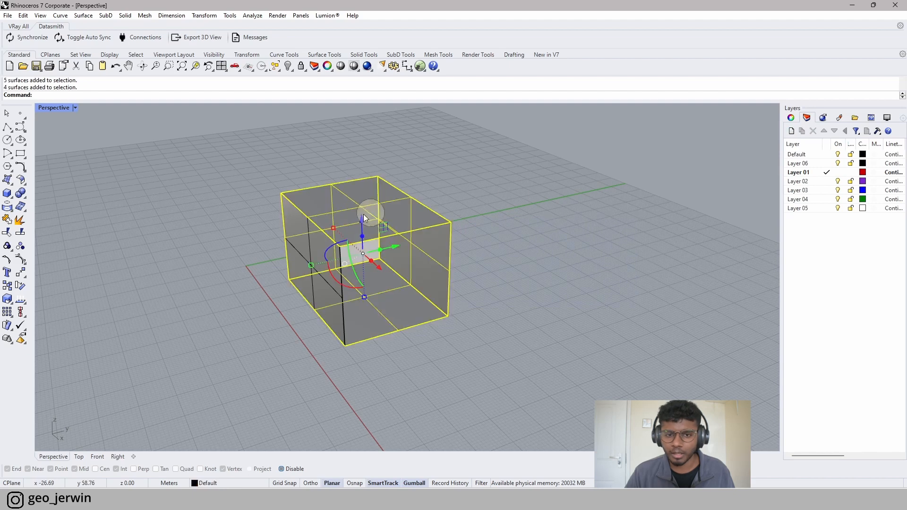
pyautogui.click(812, 163)
pyautogui.moveTo(457, 351); pyautogui.dragTo(300, 223)
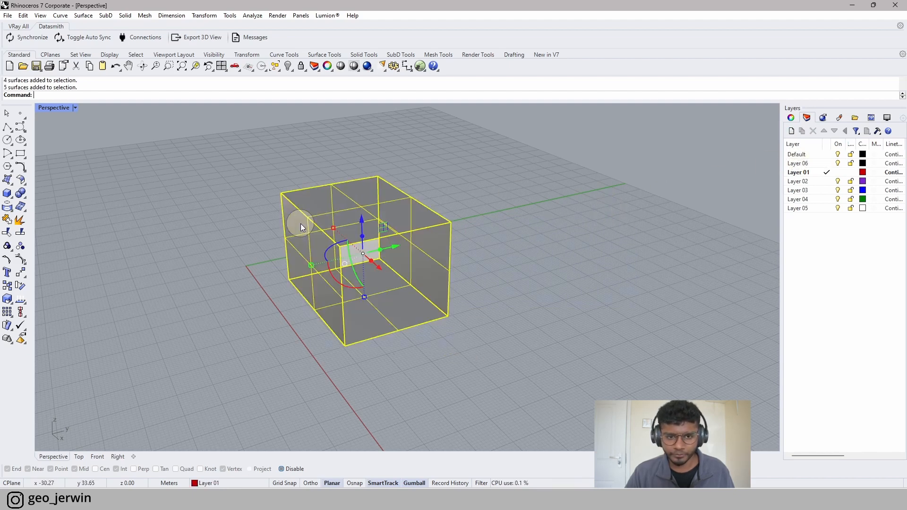
pyautogui.click(791, 118)
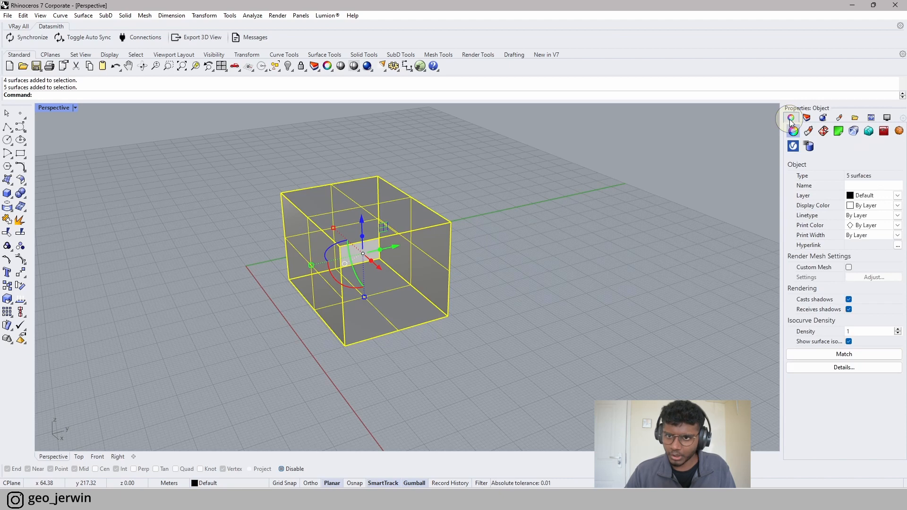
pyautogui.click(898, 195)
pyautogui.click(877, 235)
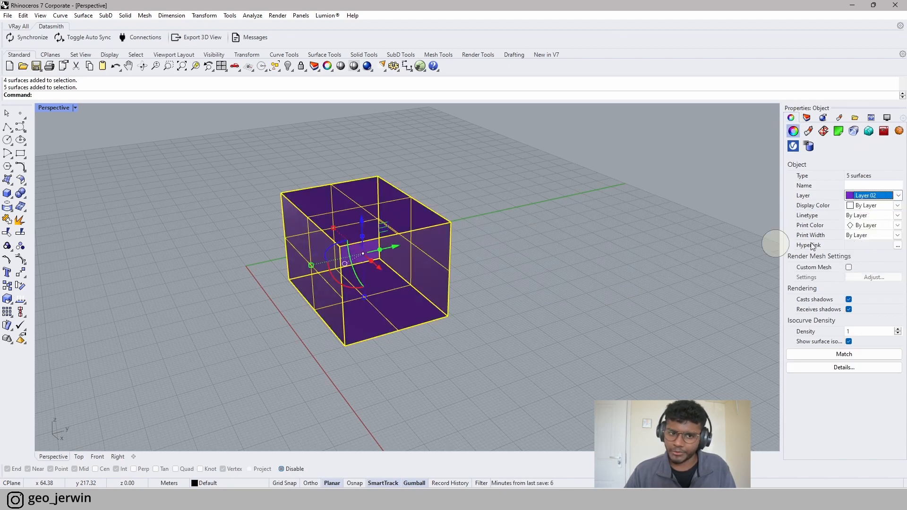
pyautogui.click(639, 242)
# - Hide the box by turning Layer 02 off in the layer list and turn the layer back on
pyautogui.click(808, 119)
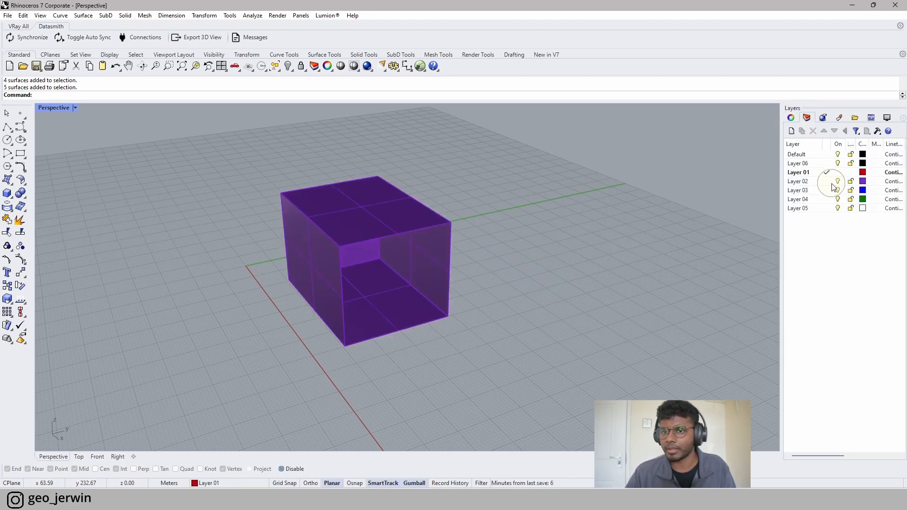
pyautogui.click(850, 182)
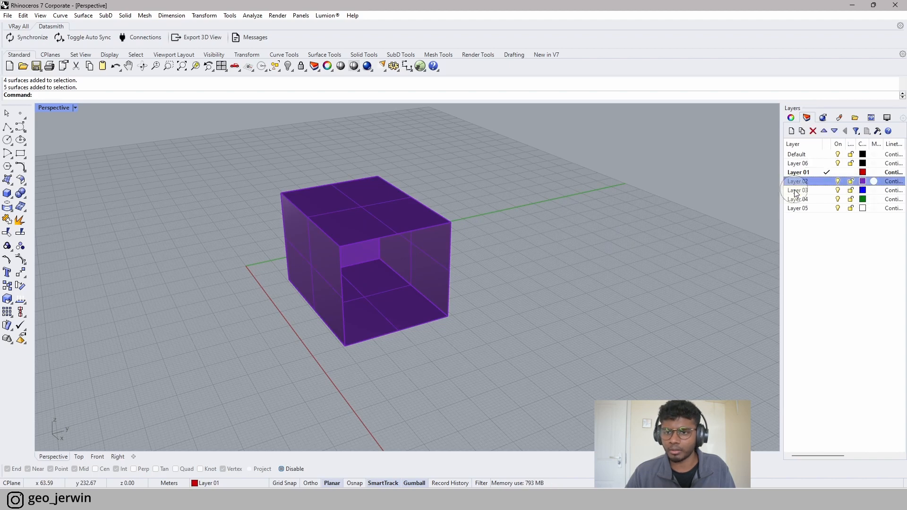
pyautogui.click(838, 182)
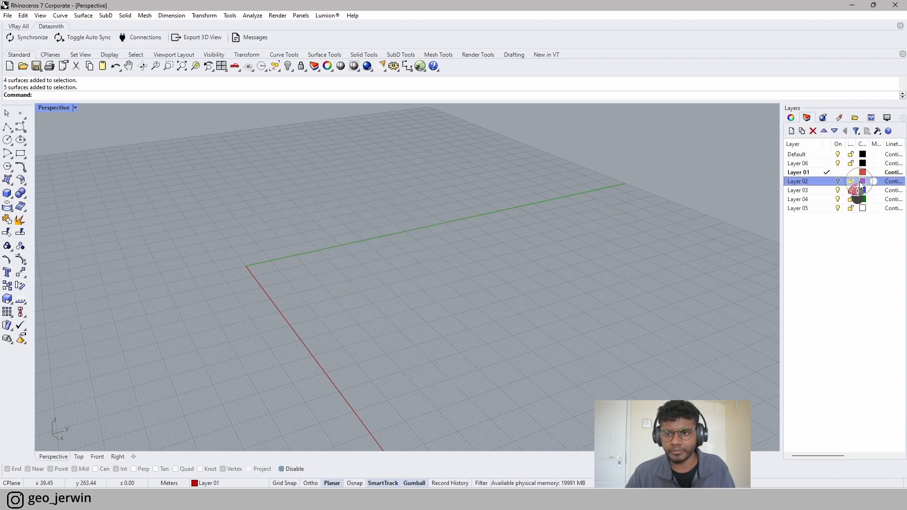
pyautogui.click(838, 183)
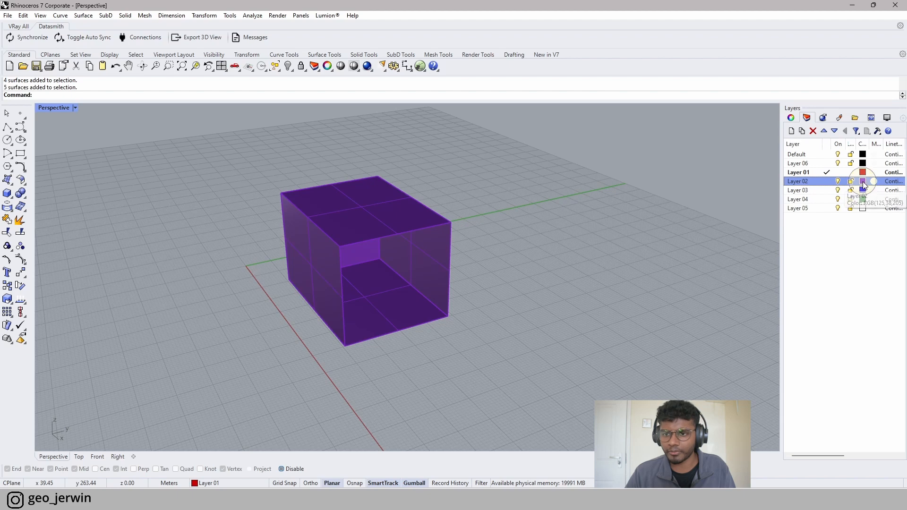
# - Try shades on the color wheel for Layer 02 and set the layer color to Orange
pyautogui.click(863, 181)
pyautogui.click(578, 241)
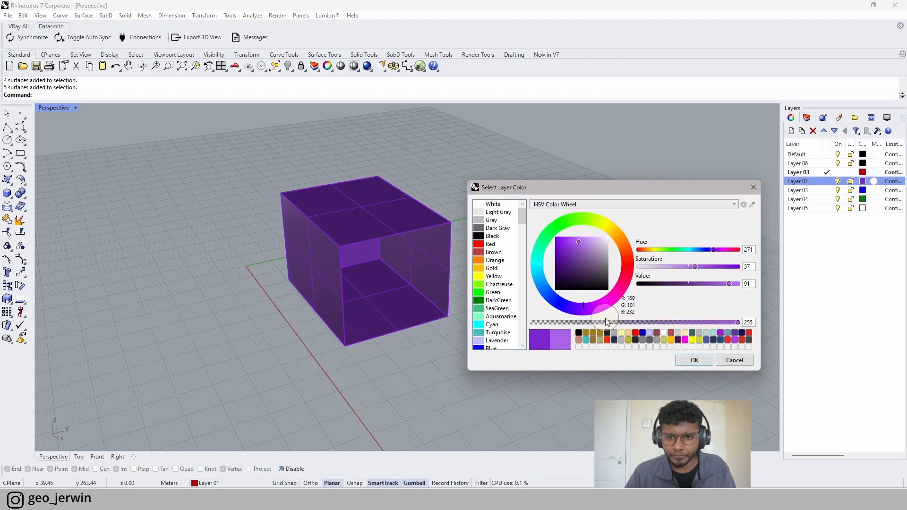
pyautogui.click(592, 271)
pyautogui.moveTo(552, 288)
pyautogui.mouseDown()
pyautogui.moveTo(560, 302)
pyautogui.moveTo(548, 286)
pyautogui.mouseUp()
pyautogui.click(682, 362)
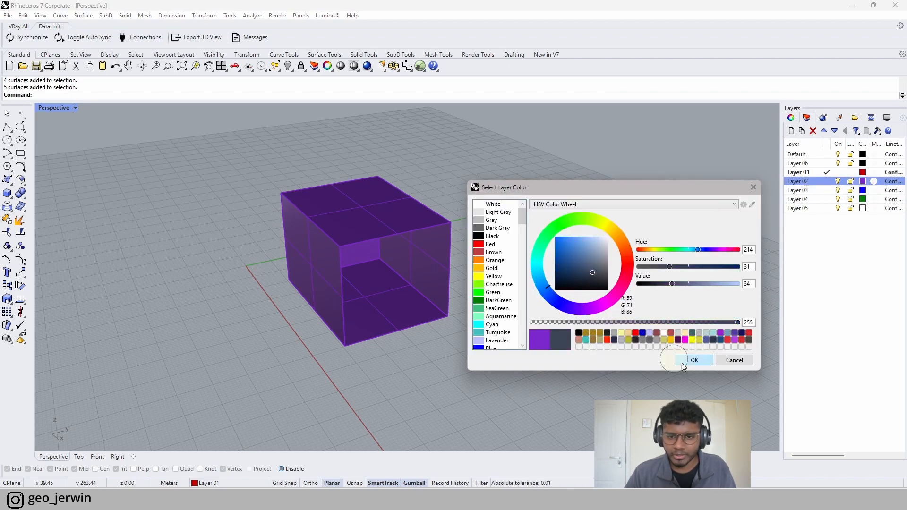
pyautogui.click(490, 261)
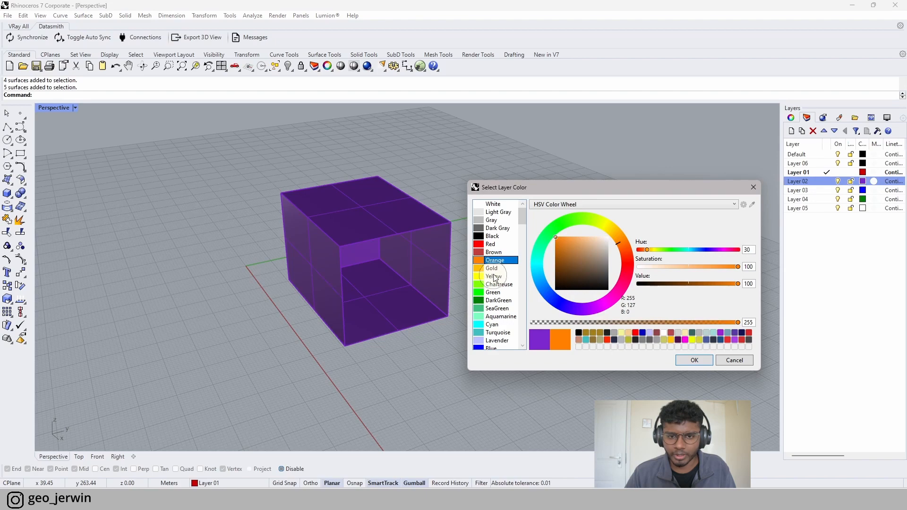
pyautogui.click(680, 362)
# - Inspect the recolored box from several sides, ending on a closer view of its open end
pyautogui.moveTo(495, 263); pyautogui.dragTo(546, 291, button='right')
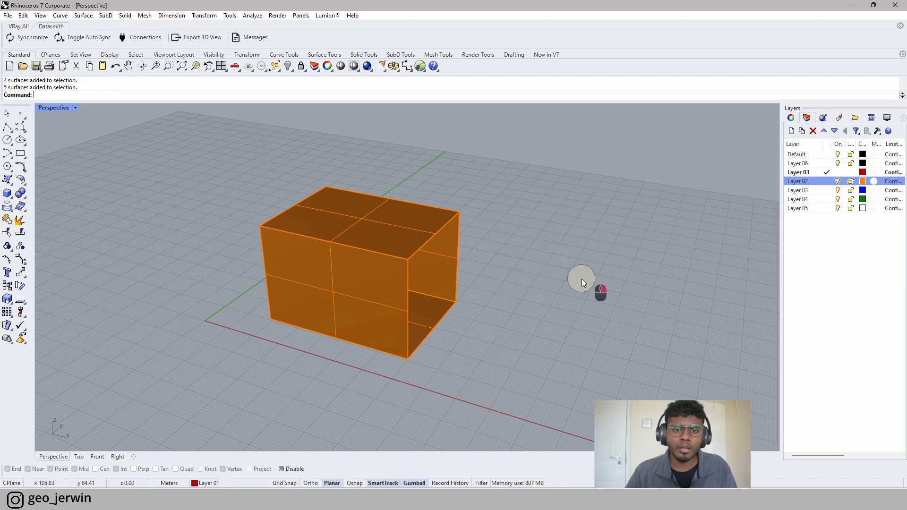
pyautogui.moveTo(582, 282); pyautogui.dragTo(561, 299, button='right')
pyautogui.moveTo(574, 371); pyautogui.dragTo(228, 158)
pyautogui.click(647, 190)
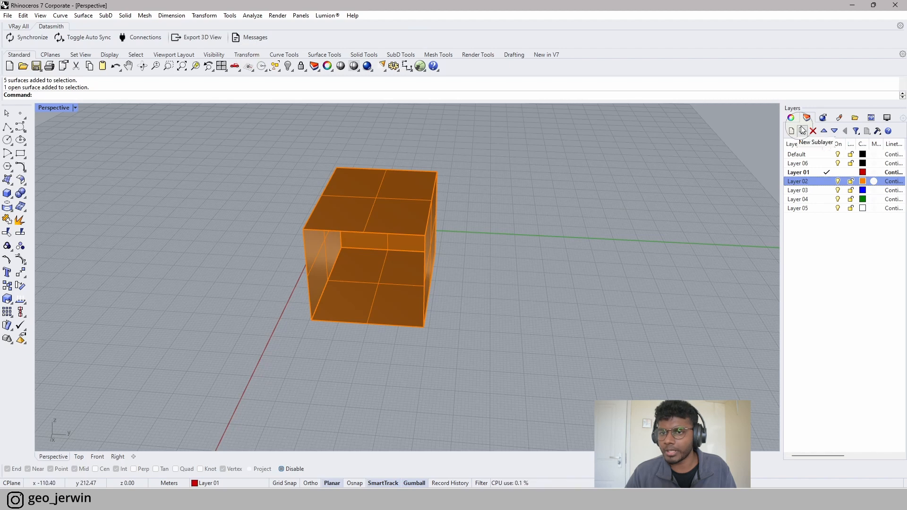
pyautogui.moveTo(624, 158); pyautogui.dragTo(568, 219, button='right')
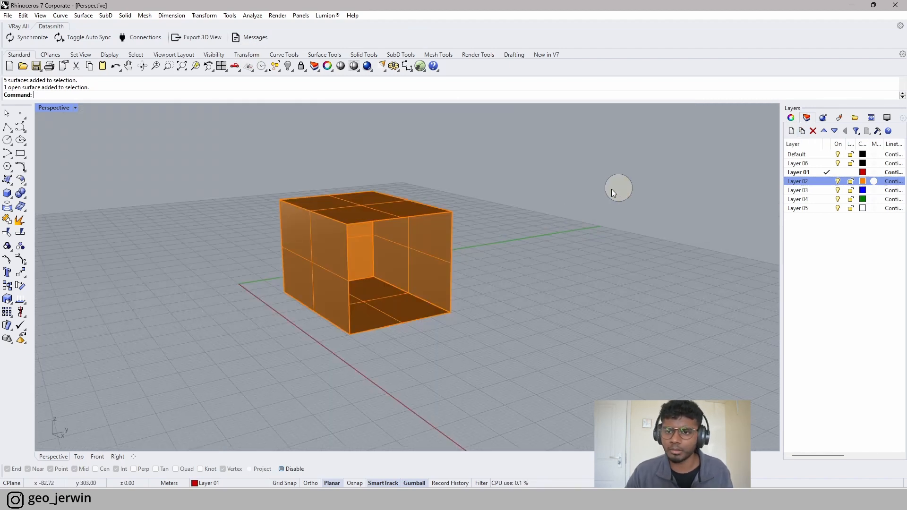
pyautogui.scroll(4, 491, 269)
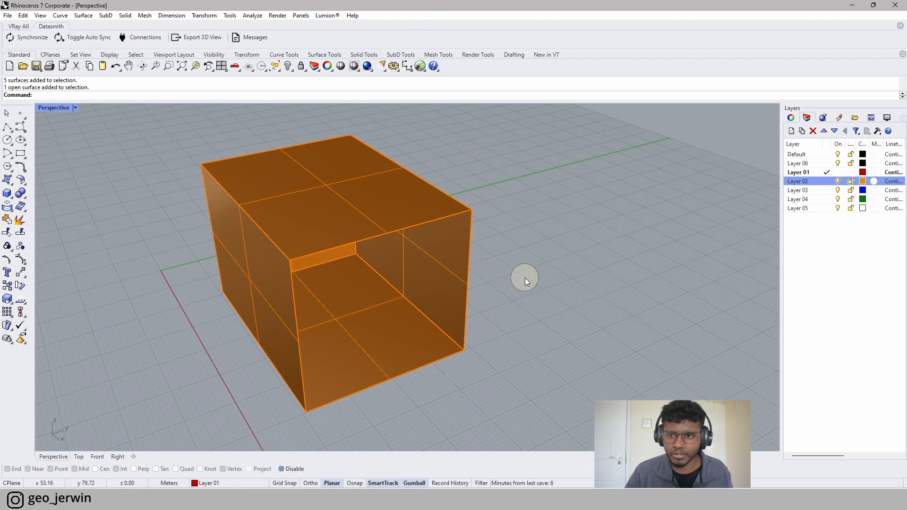
# - Show the rendering settings and select the box's top surface and its floor surface in turn, leaving the floor selected
pyautogui.click(823, 118)
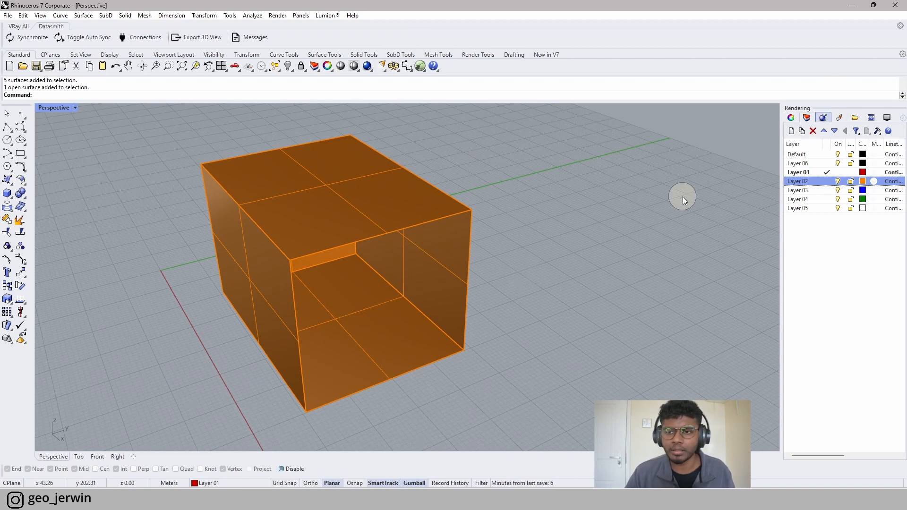
pyautogui.click(356, 366)
pyautogui.click(351, 206)
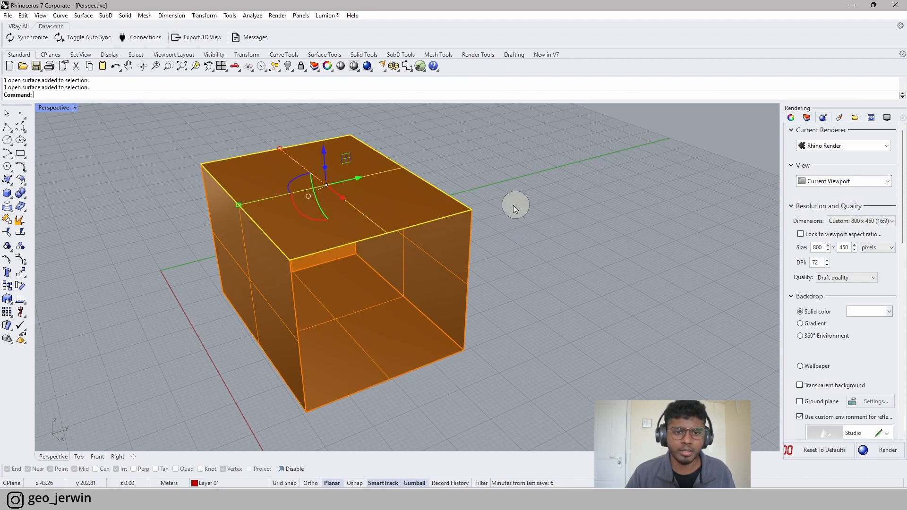
pyautogui.click(523, 205)
pyautogui.click(390, 342)
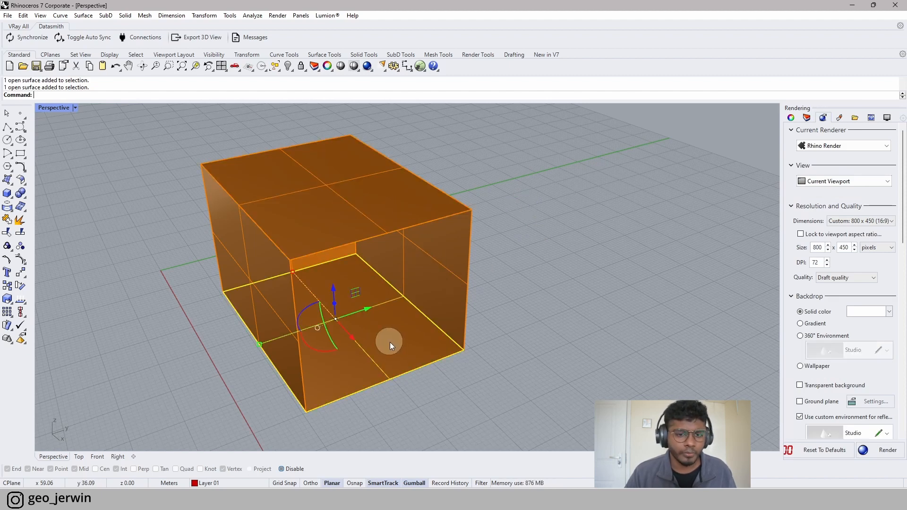
# - Set the Perspective viewport to Rendered display mode and select the box's floor surface
pyautogui.click(75, 109)
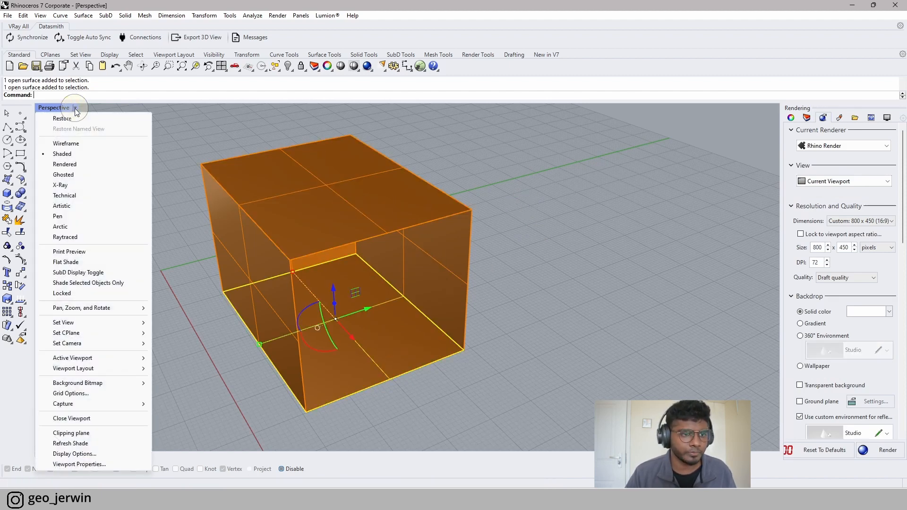
pyautogui.click(65, 164)
pyautogui.click(594, 296)
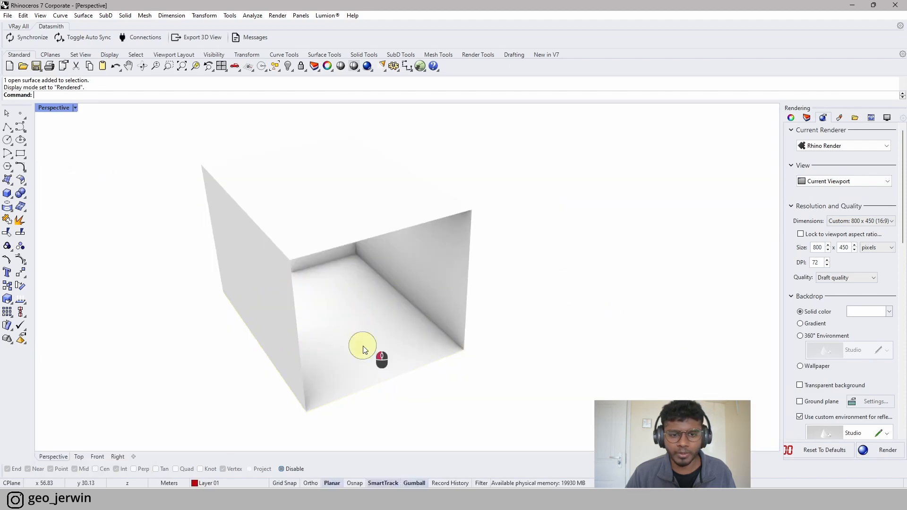
pyautogui.click(361, 348)
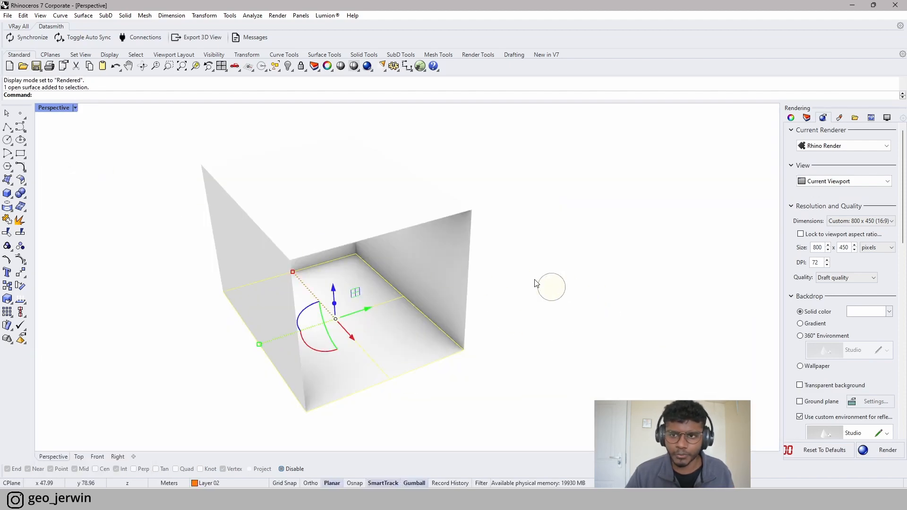
# - Create a new Custom material and name it Material 1
pyautogui.click(840, 117)
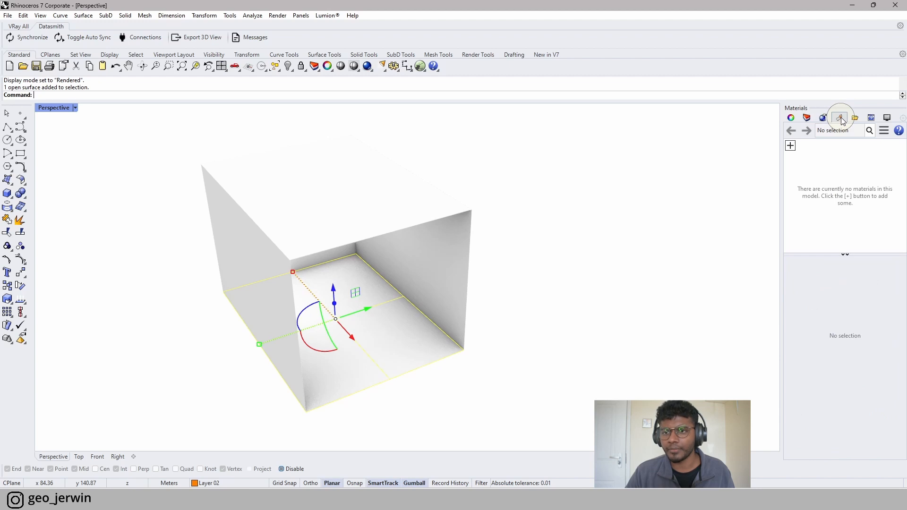
pyautogui.click(794, 145)
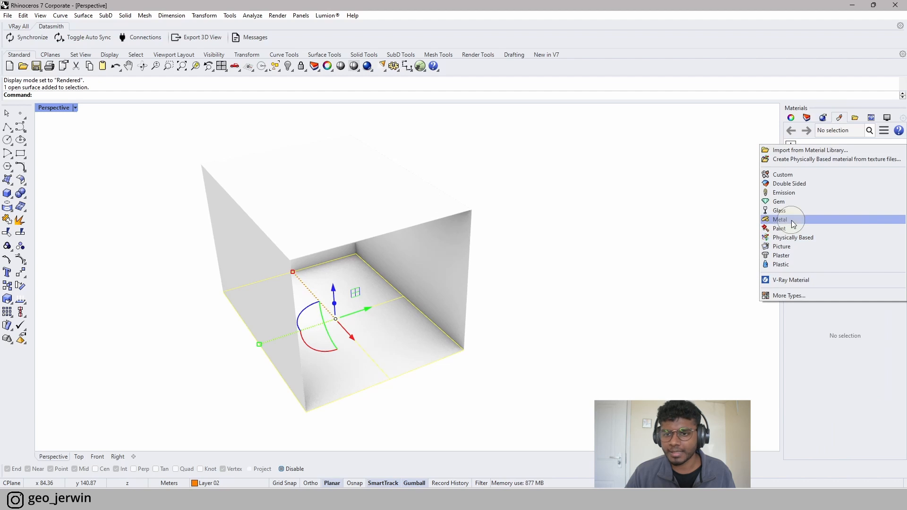
pyautogui.click(798, 174)
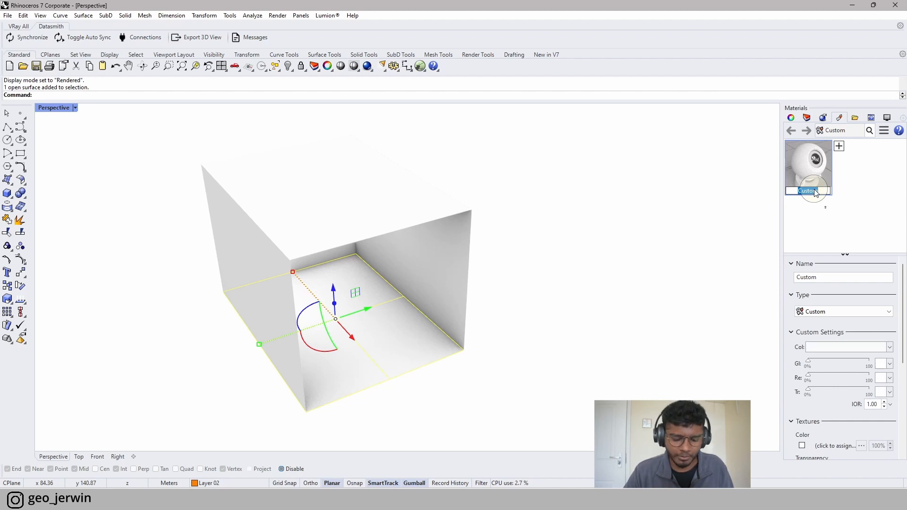
pyautogui.write('Material 1')
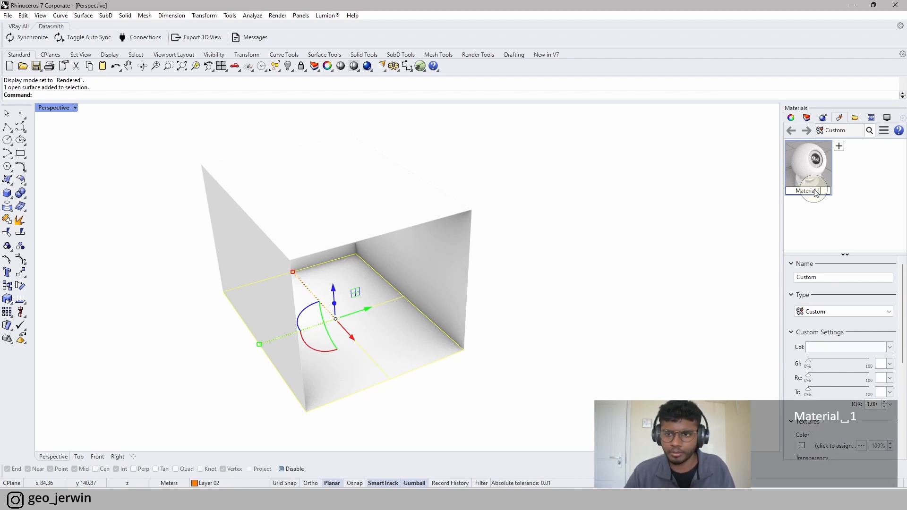
pyautogui.click(858, 192)
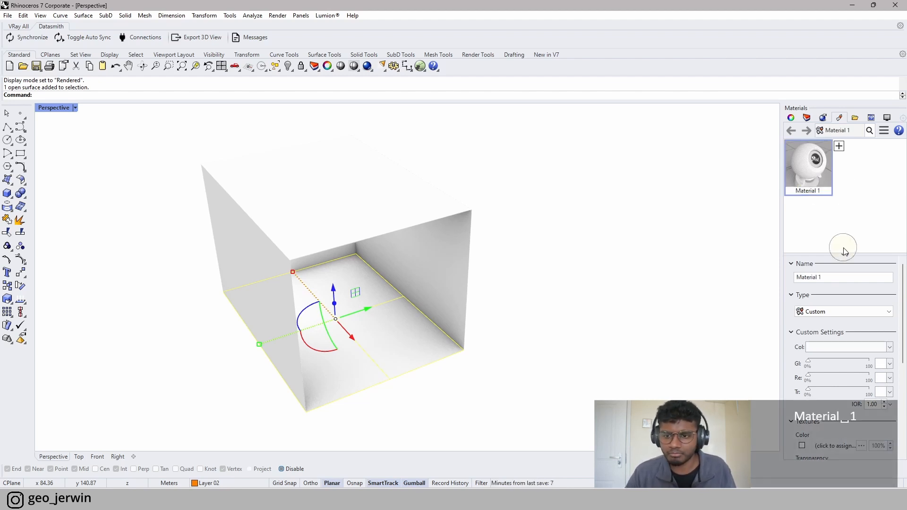
# - Set Material 1's color to Orange, with 47% gloss, 28% reflectivity and 1% transparency
pyautogui.click(820, 349)
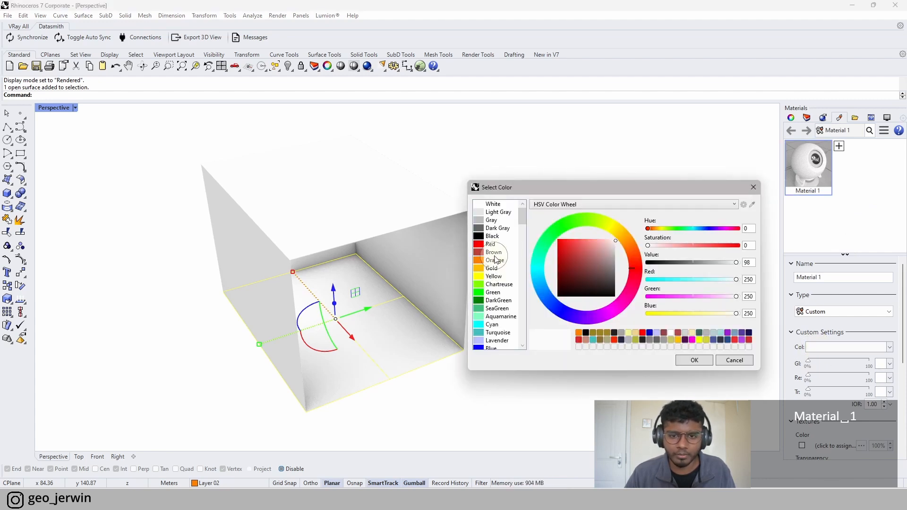
pyautogui.click(494, 260)
pyautogui.click(697, 361)
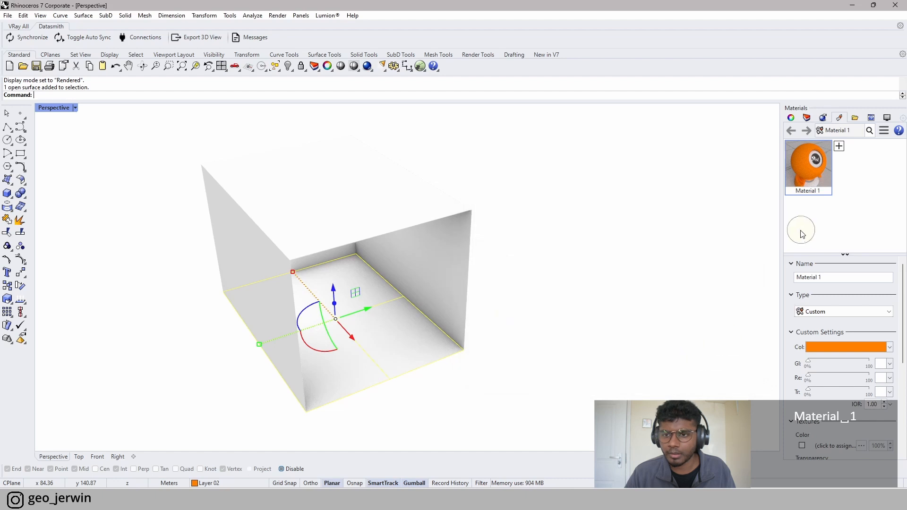
pyautogui.moveTo(811, 363); pyautogui.dragTo(812, 396)
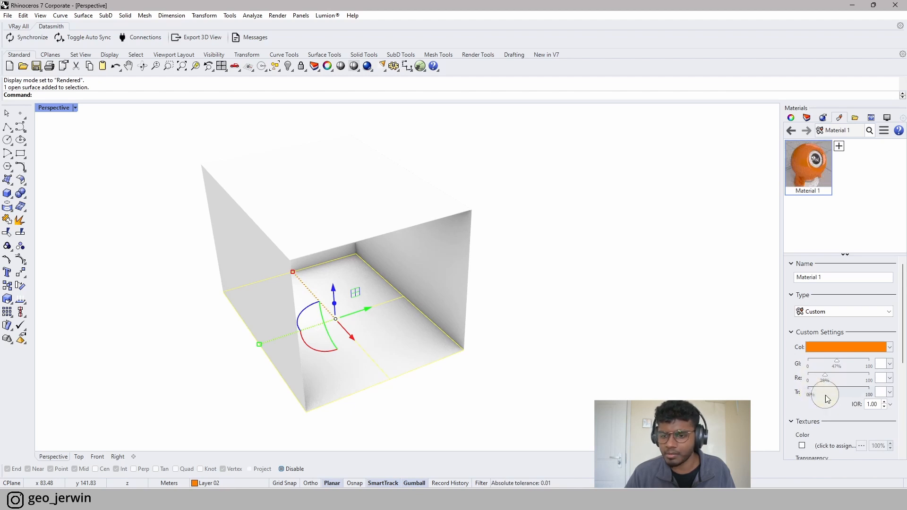
# - Select the box's floor and its right inner wall together, assign Material 1 to them and clear the selection
pyautogui.scroll(-3, 826, 397)
pyautogui.click(665, 371)
pyautogui.moveTo(509, 364); pyautogui.dragTo(505, 320, button='right')
pyautogui.click(383, 332)
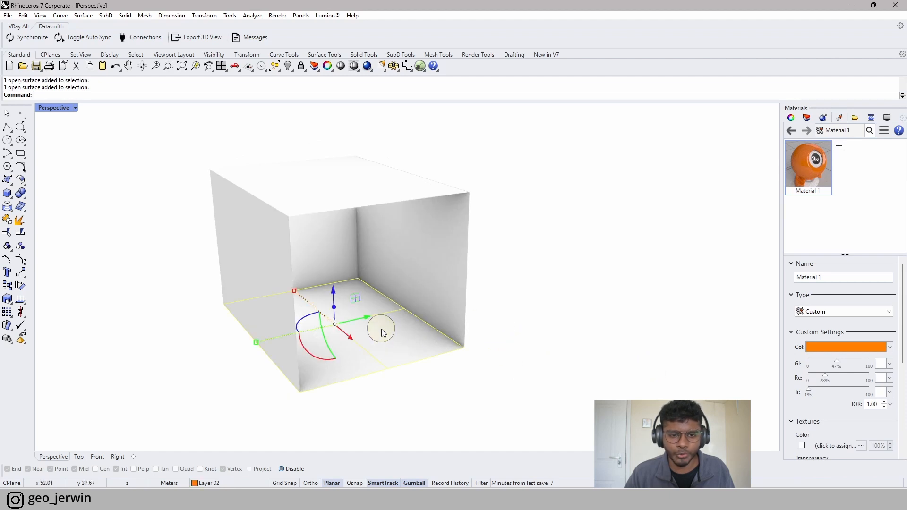
pyautogui.keyDown('shift'); pyautogui.click(412, 240); pyautogui.keyUp('shift')
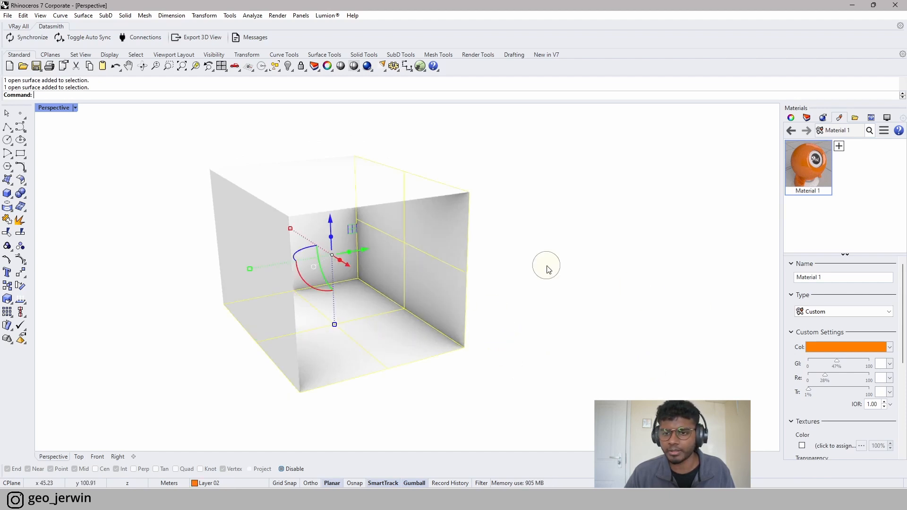
pyautogui.rightClick(809, 169)
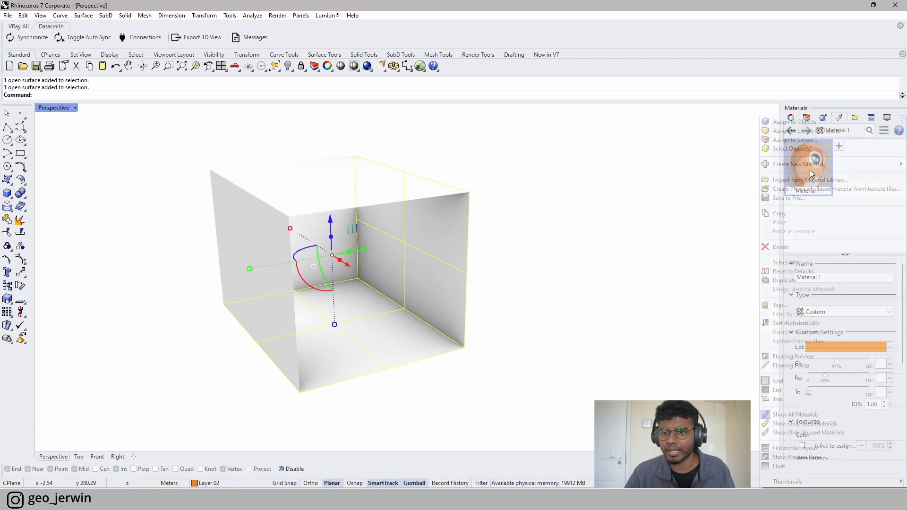
pyautogui.click(786, 121)
pyautogui.click(565, 246)
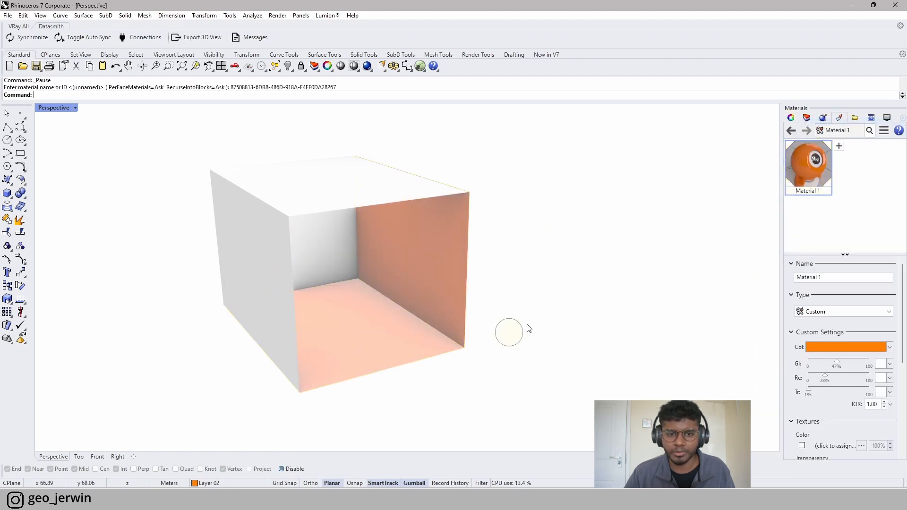
# - Inspect the material on the box's floor and wall from several sides and return the viewport to Shaded display mode
pyautogui.scroll(5, 474, 343)
pyautogui.moveTo(475, 344); pyautogui.dragTo(573, 338, button='right')
pyautogui.scroll(-5, 415, 298)
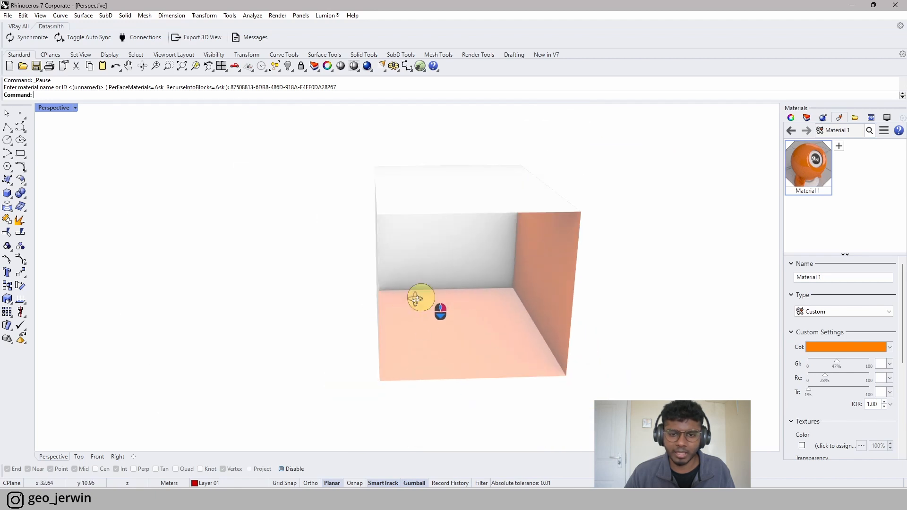
pyautogui.moveTo(415, 297); pyautogui.dragTo(502, 319, button='right')
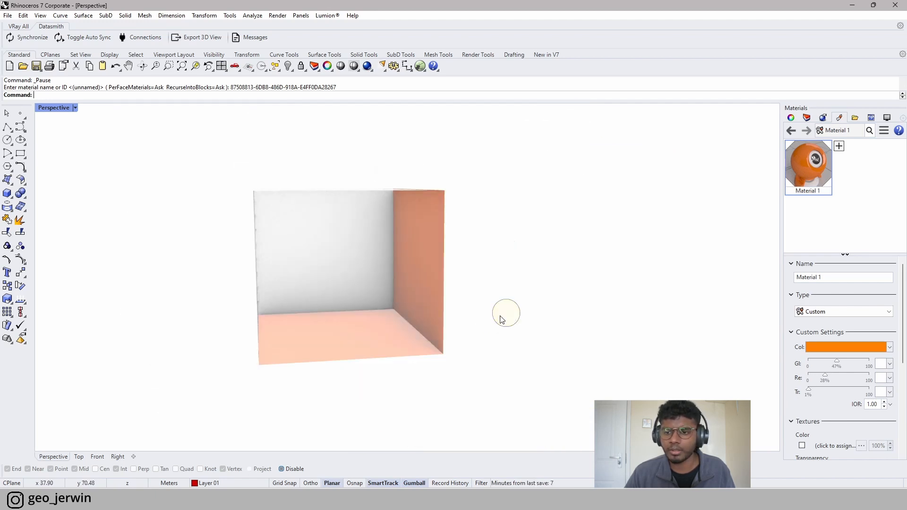
pyautogui.moveTo(459, 256); pyautogui.dragTo(462, 303, button='right')
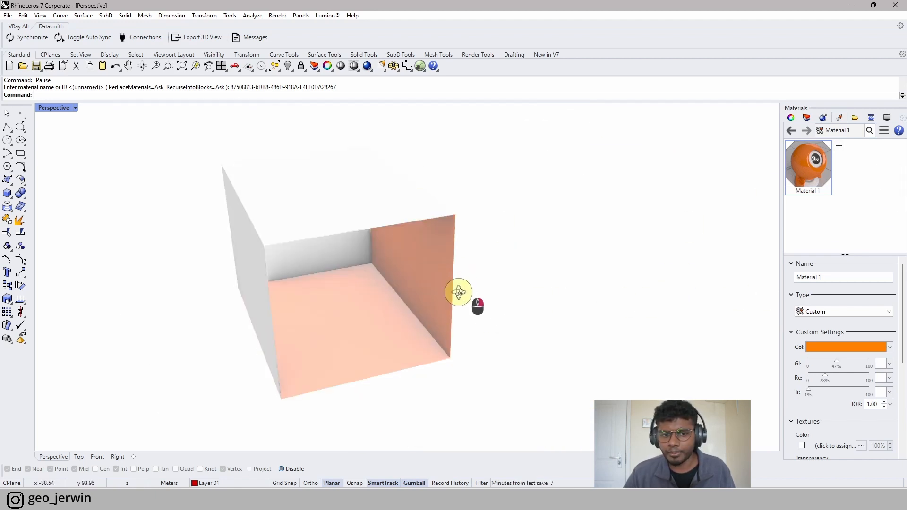
pyautogui.moveTo(405, 345); pyautogui.dragTo(473, 340, button='right')
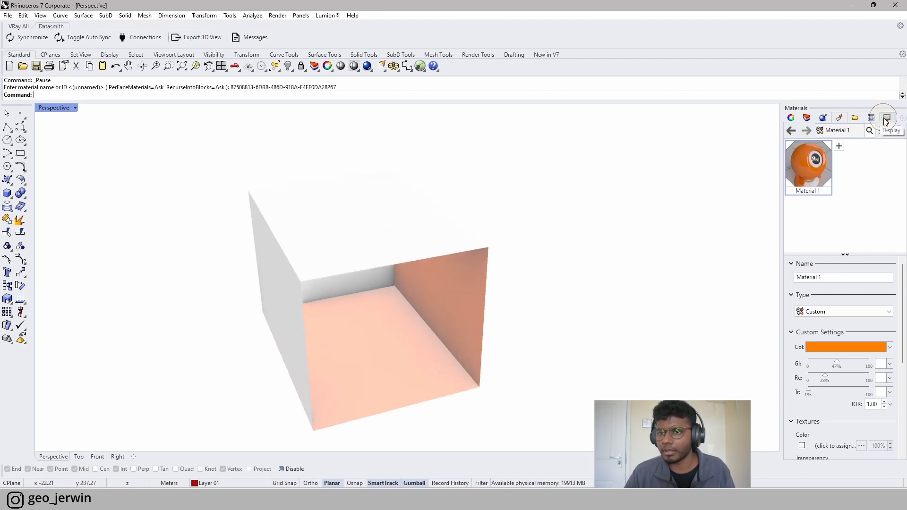
pyautogui.click(75, 108)
pyautogui.click(70, 154)
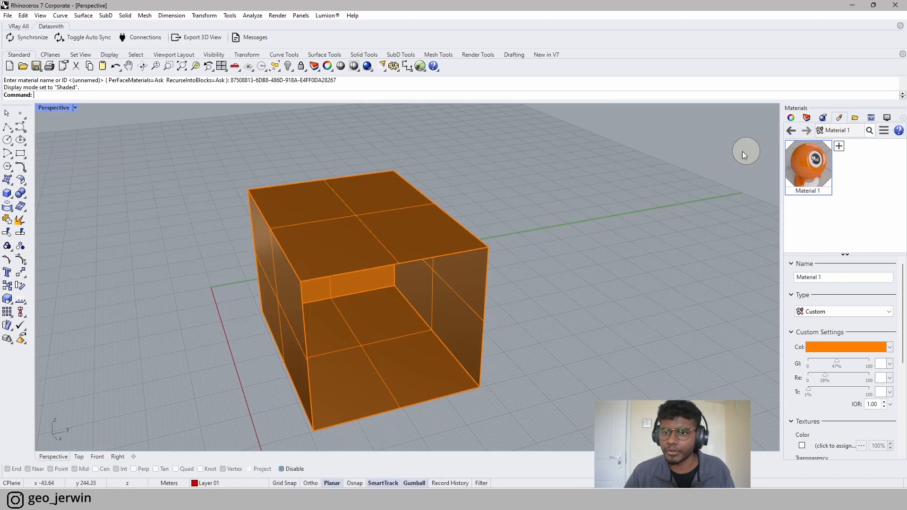
# - Remove the Help and Libraries panels from the docked panel group
pyautogui.click(902, 119)
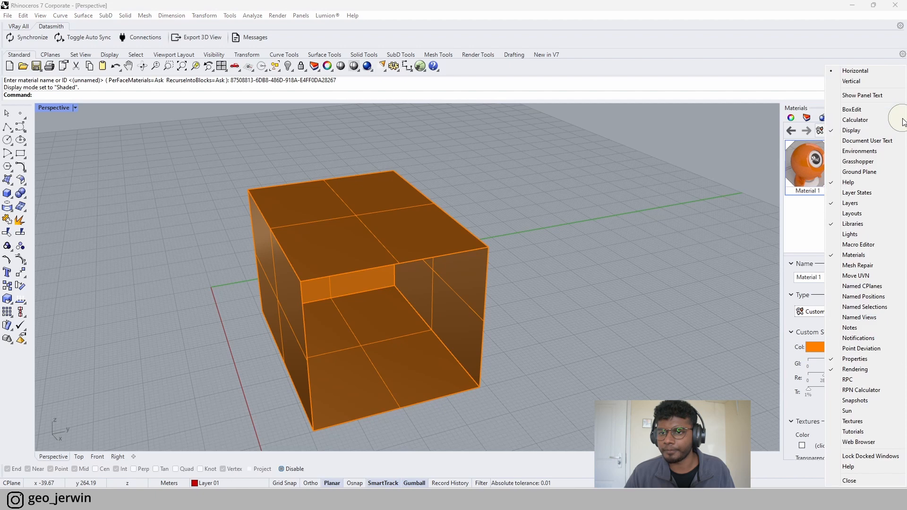
pyautogui.click(679, 156)
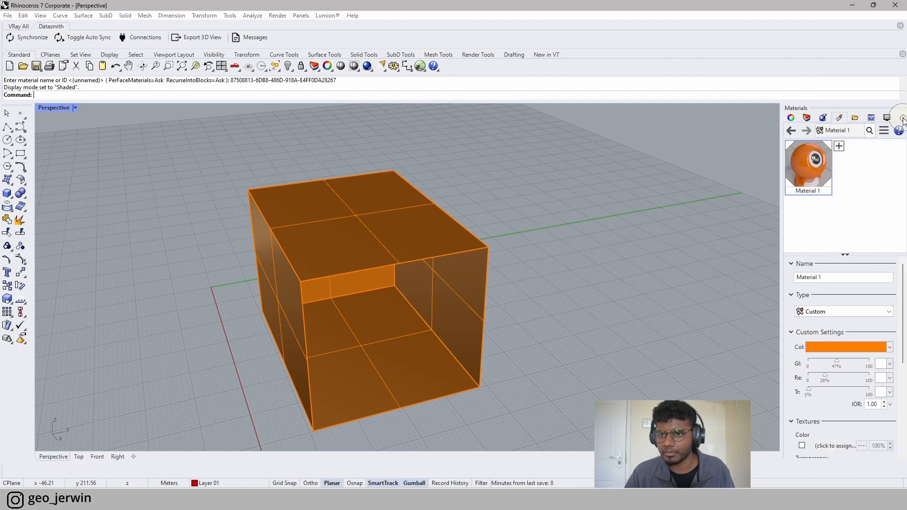
pyautogui.click(902, 119)
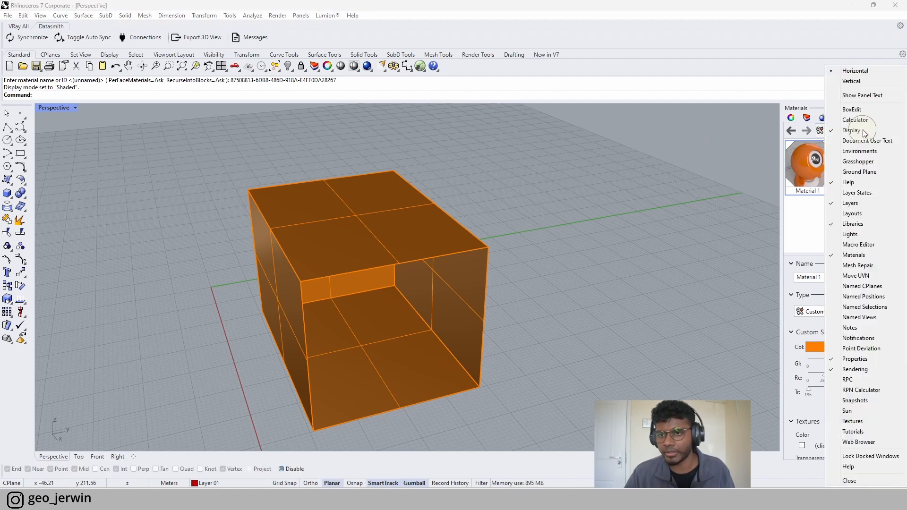
pyautogui.click(849, 184)
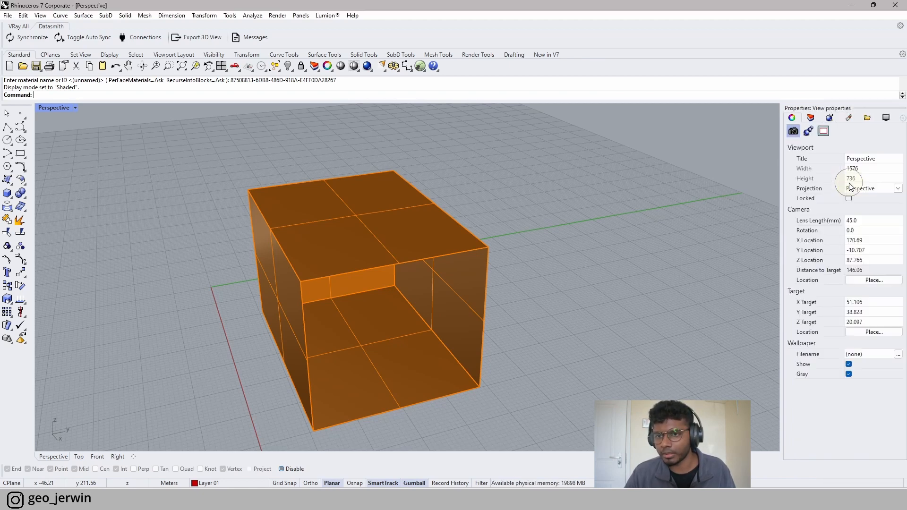
pyautogui.click(902, 118)
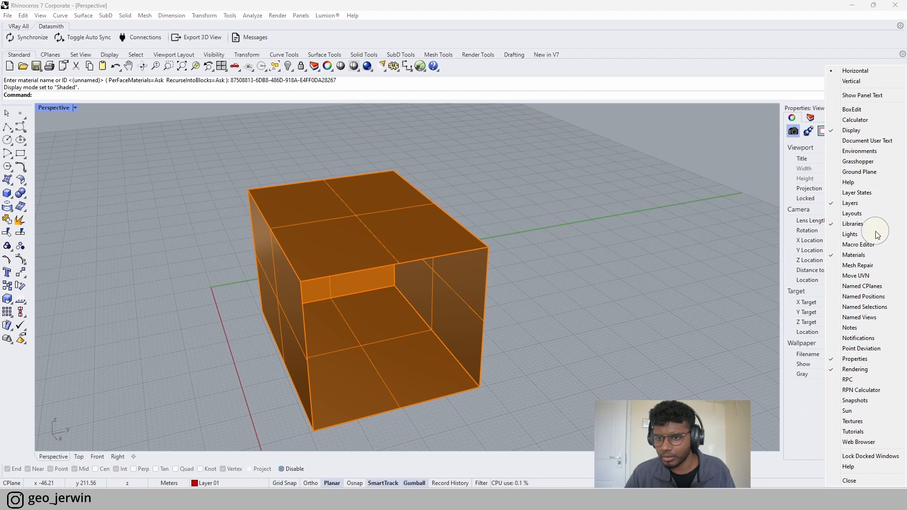
pyautogui.click(855, 225)
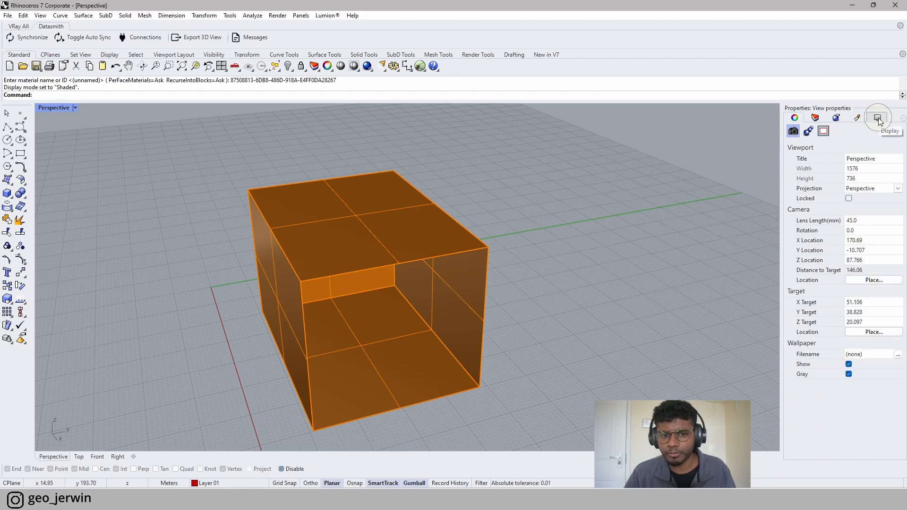
# - Set the Perspective viewport to Pen display mode and inspect the box's line drawing from several sides
pyautogui.scroll(-3, 367, 302)
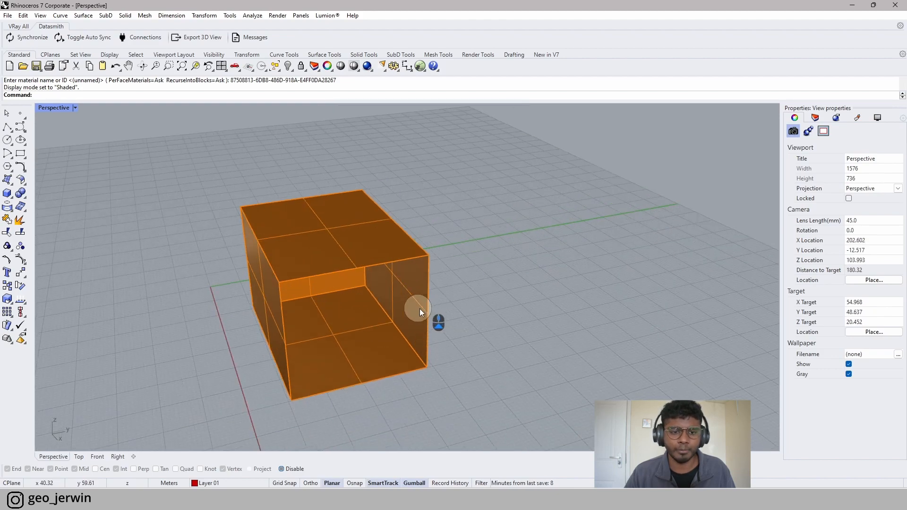
pyautogui.moveTo(356, 295); pyautogui.dragTo(378, 283, button='right')
pyautogui.click(76, 108)
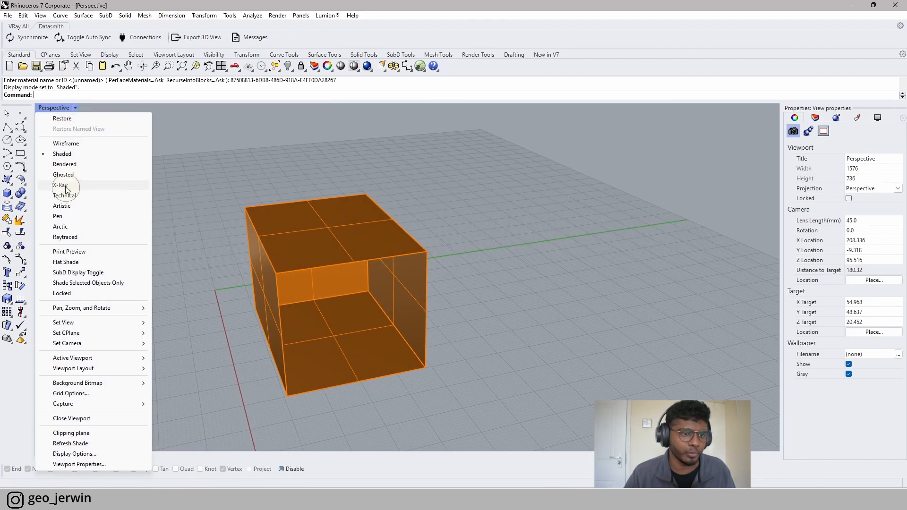
pyautogui.click(68, 218)
pyautogui.moveTo(390, 281); pyautogui.dragTo(444, 324, button='right')
pyautogui.scroll(-6, 479, 275)
pyautogui.scroll(8, 324, 308)
pyautogui.moveTo(485, 275); pyautogui.dragTo(257, 285, button='right')
pyautogui.scroll(-4, 369, 306)
pyautogui.moveTo(395, 317); pyautogui.dragTo(522, 314, button='right')
# - Show the viewport's display settings, set the Pen mode background to Use Application Settings and view the box from higher up
pyautogui.click(879, 118)
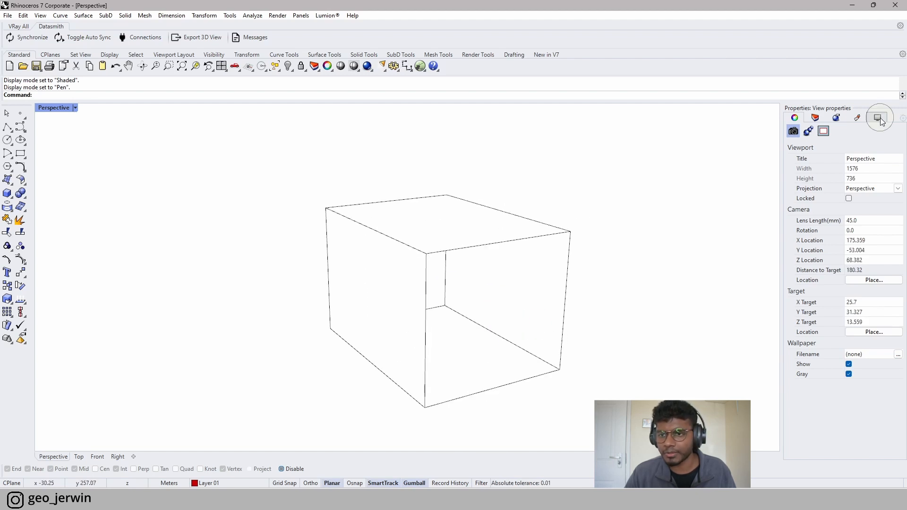
pyautogui.click(871, 172)
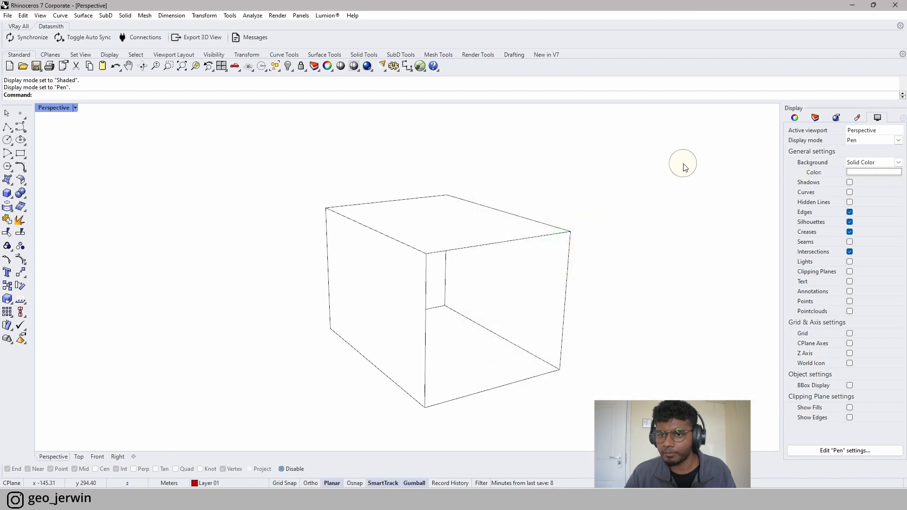
pyautogui.click(899, 166)
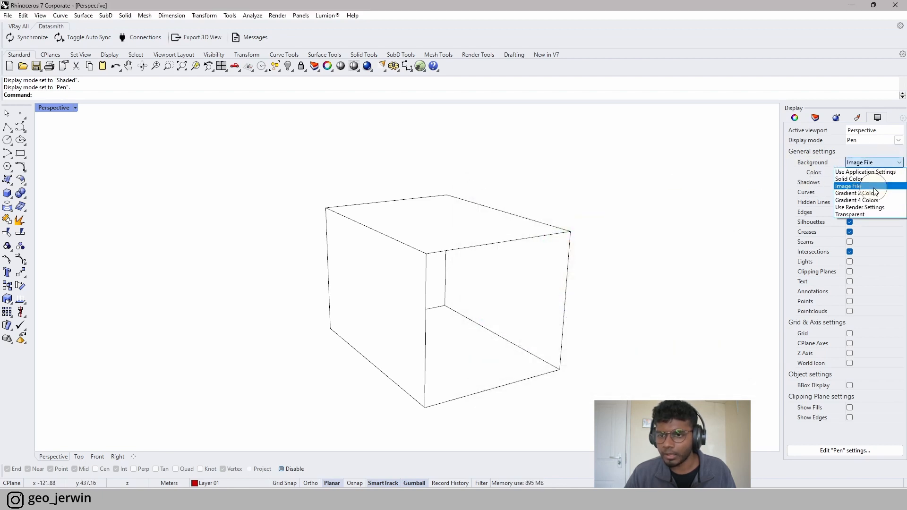
pyautogui.click(882, 178)
pyautogui.moveTo(613, 220); pyautogui.dragTo(614, 250, button='right')
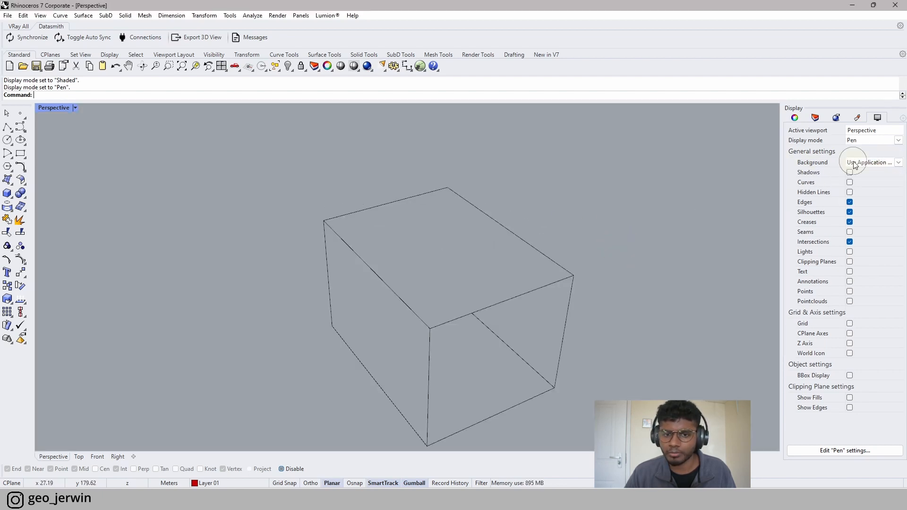
# - Try Use Render Settings as the Pen mode background and change the background to Image File
pyautogui.click(890, 162)
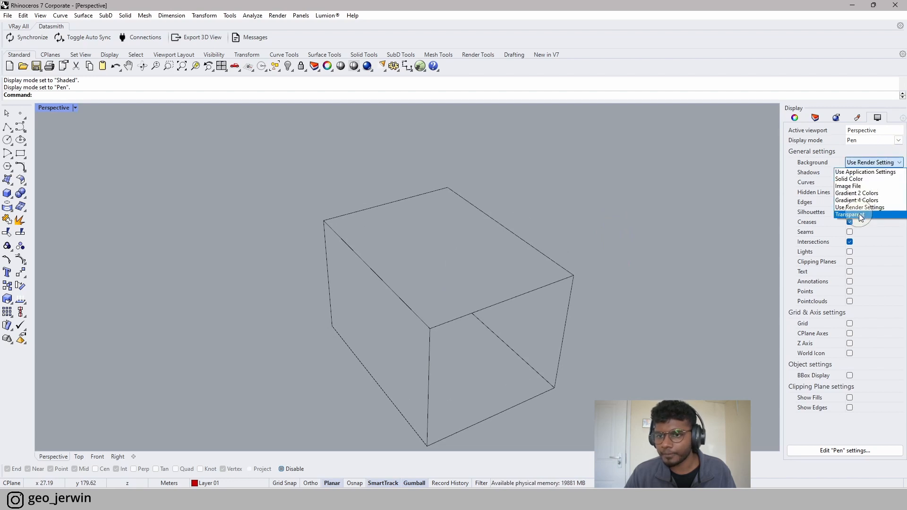
pyautogui.click(874, 208)
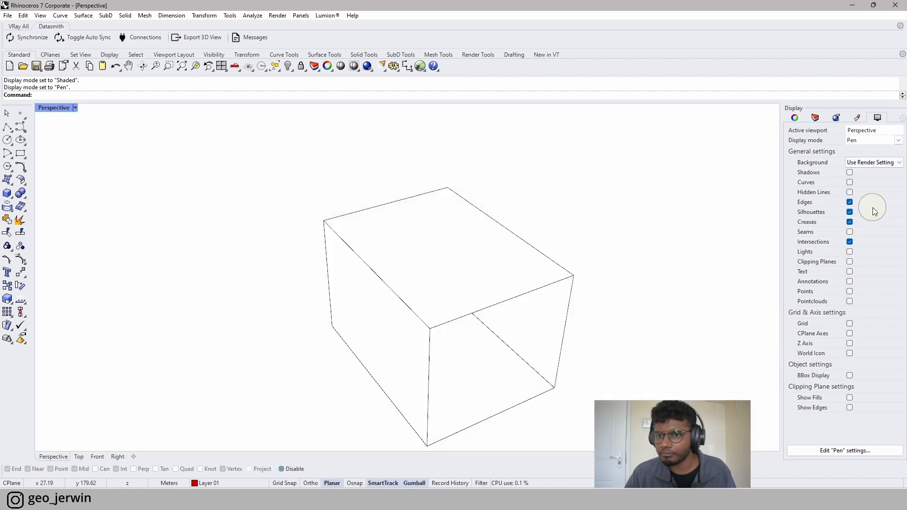
pyautogui.click(886, 165)
pyautogui.click(872, 186)
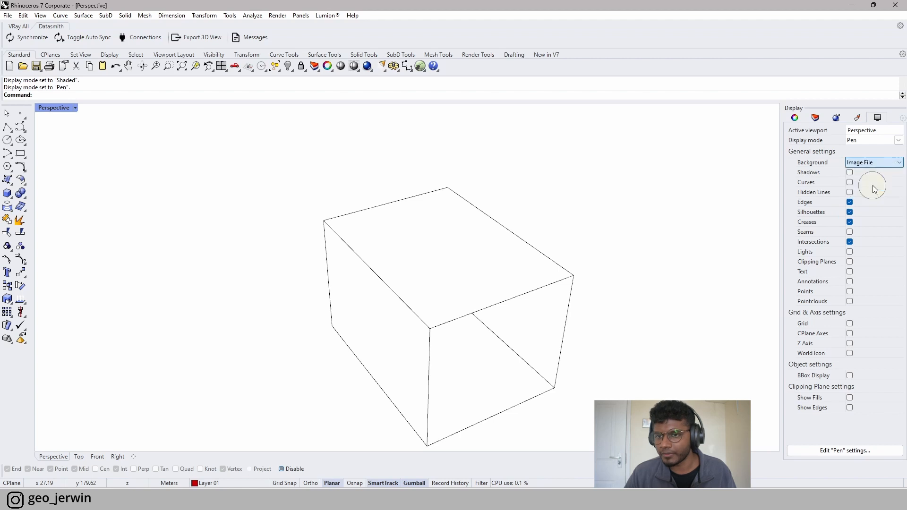
# - Change the Pen mode background of the Perspective viewport from the image file to Solid Color
pyautogui.moveTo(326, 288); pyautogui.dragTo(347, 279, button='right')
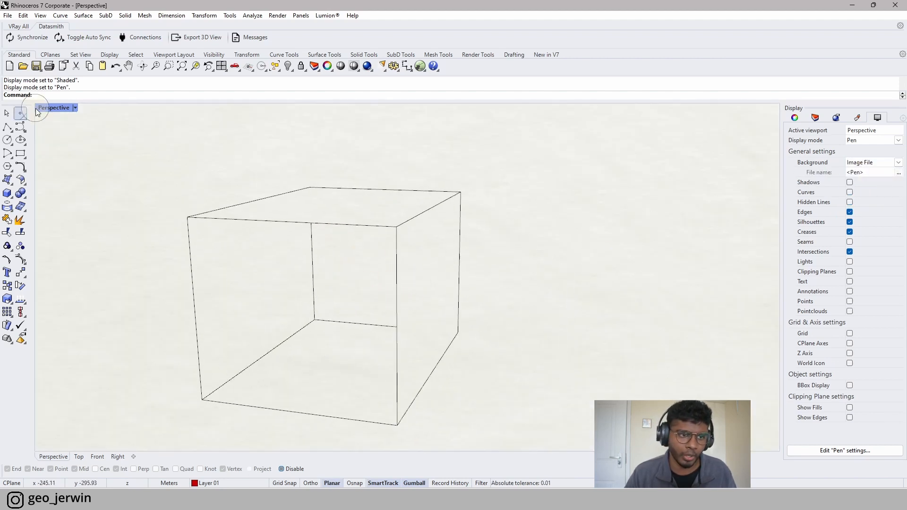
pyautogui.click(75, 107)
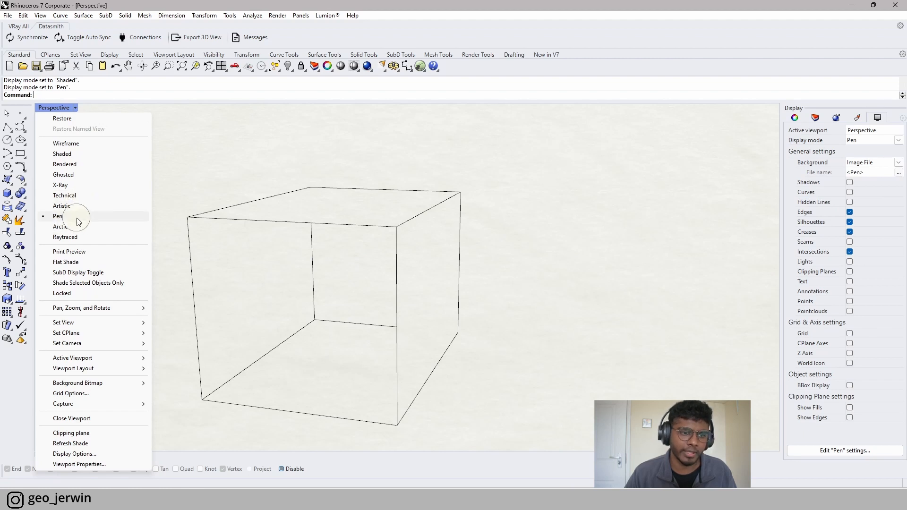
pyautogui.moveTo(227, 165); pyautogui.dragTo(476, 265, button='right')
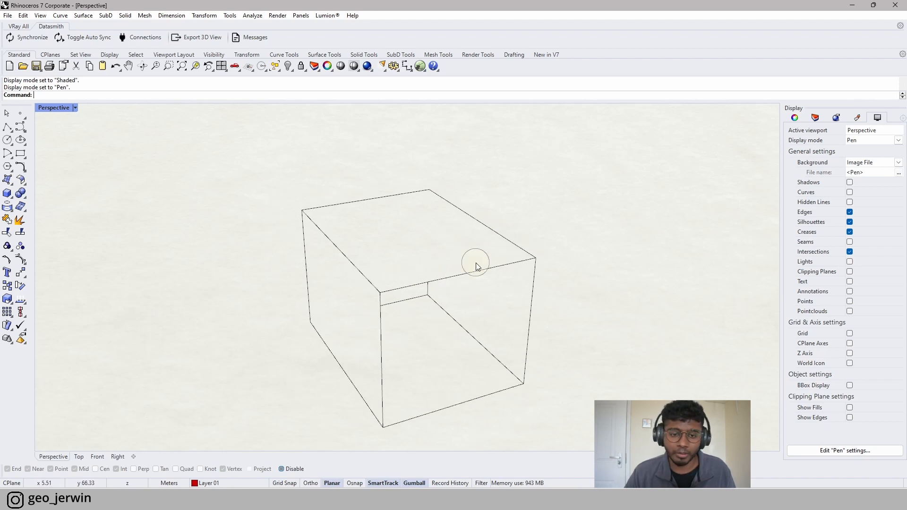
pyautogui.click(899, 165)
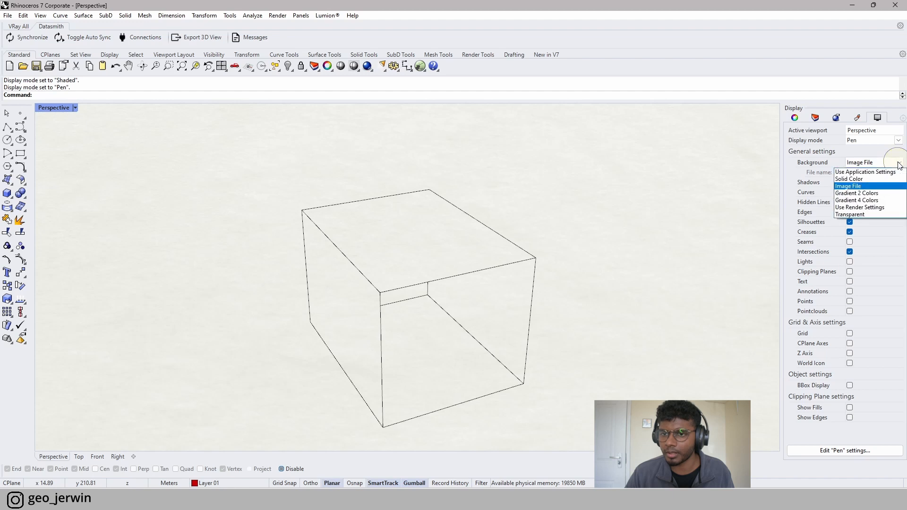
pyautogui.click(857, 179)
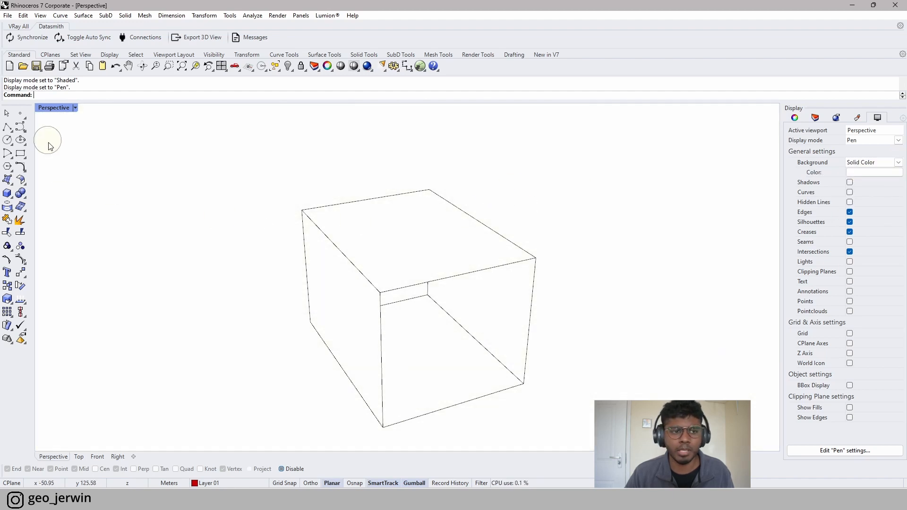
# - Set the Perspective viewport to the NE isometric view
pyautogui.click(76, 110)
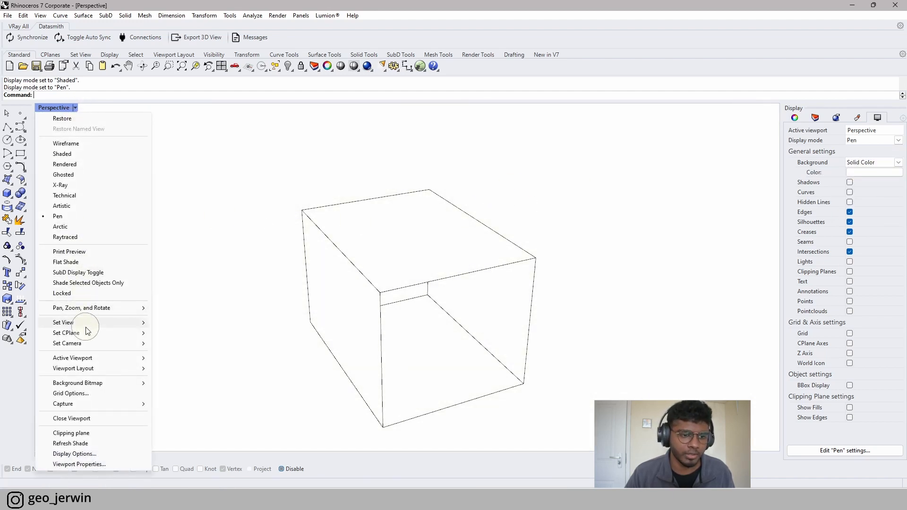
pyautogui.moveTo(87, 328)
pyautogui.moveTo(203, 420)
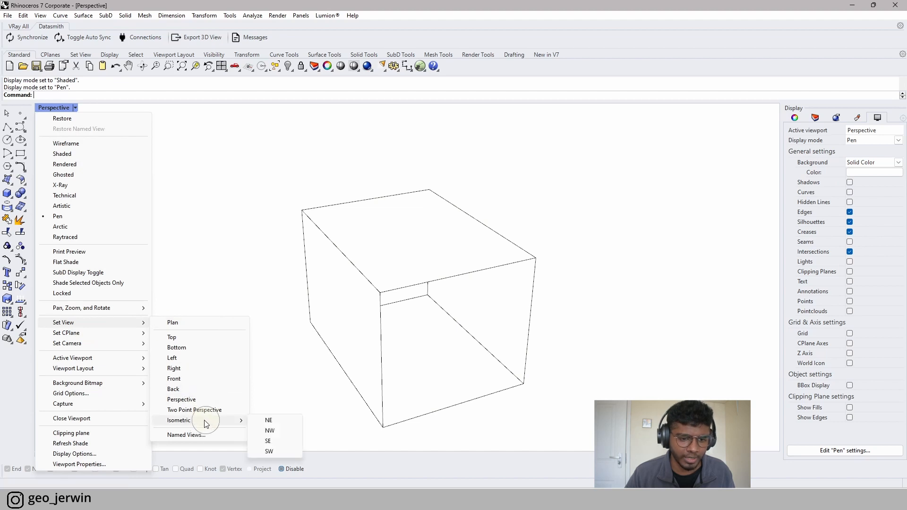
pyautogui.click(269, 421)
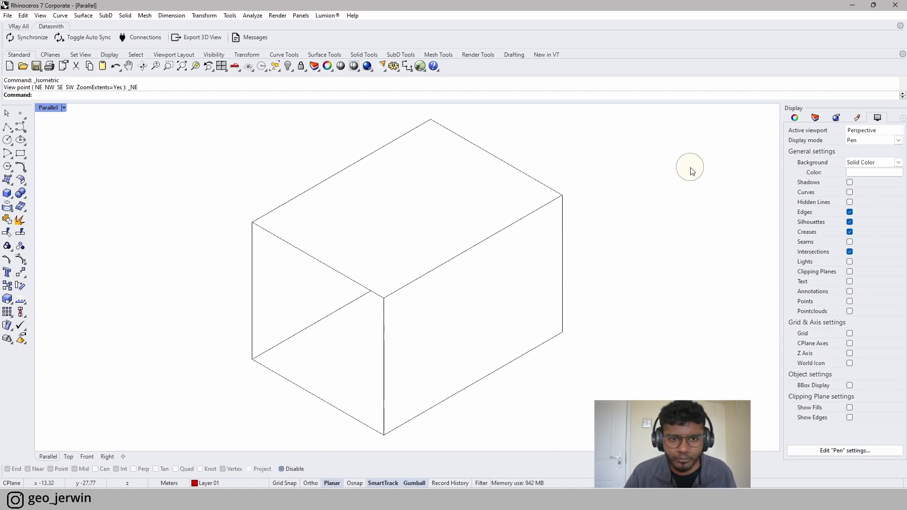
pyautogui.click(107, 54)
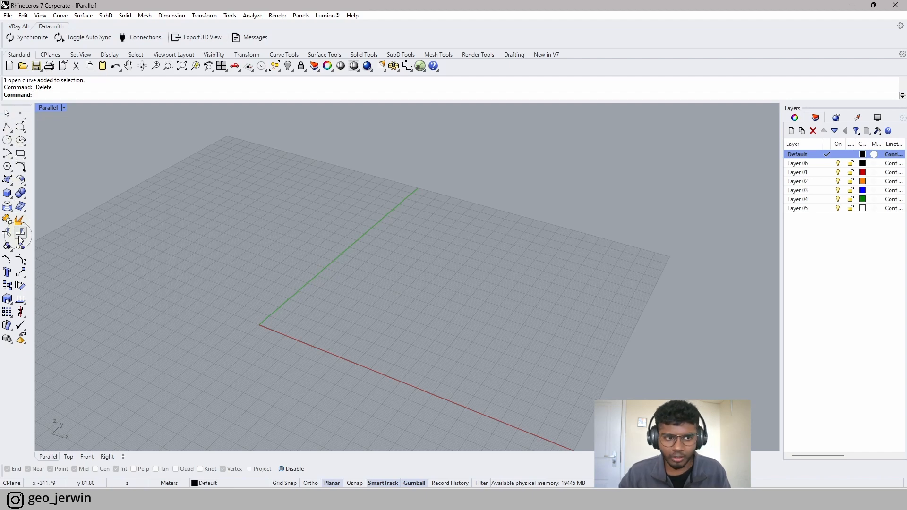
# - Draw an open two-segment polyline on the grid near the origin in the Parallel viewport
pyautogui.click(8, 127)
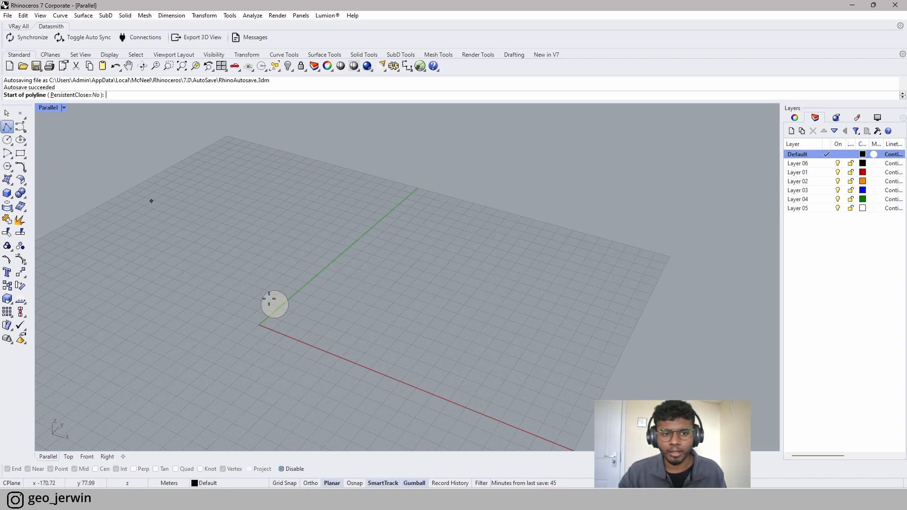
pyautogui.click(314, 325)
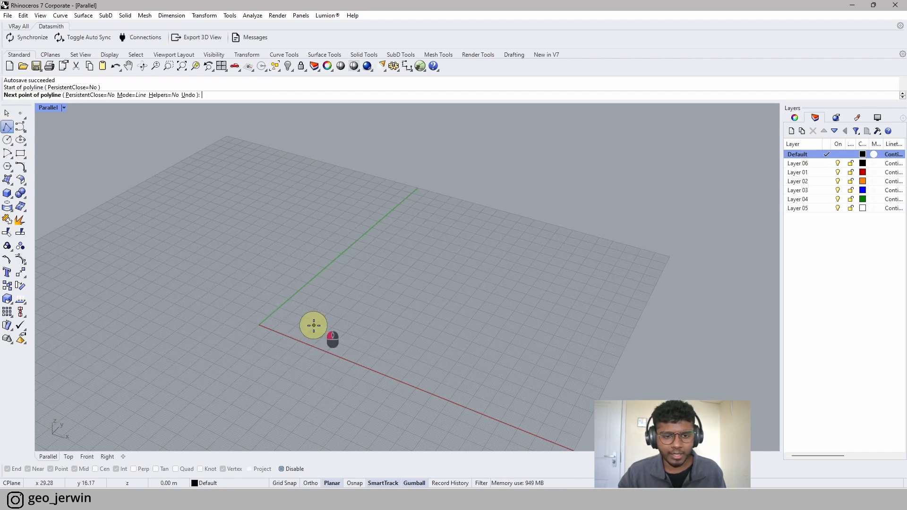
pyautogui.click(349, 287)
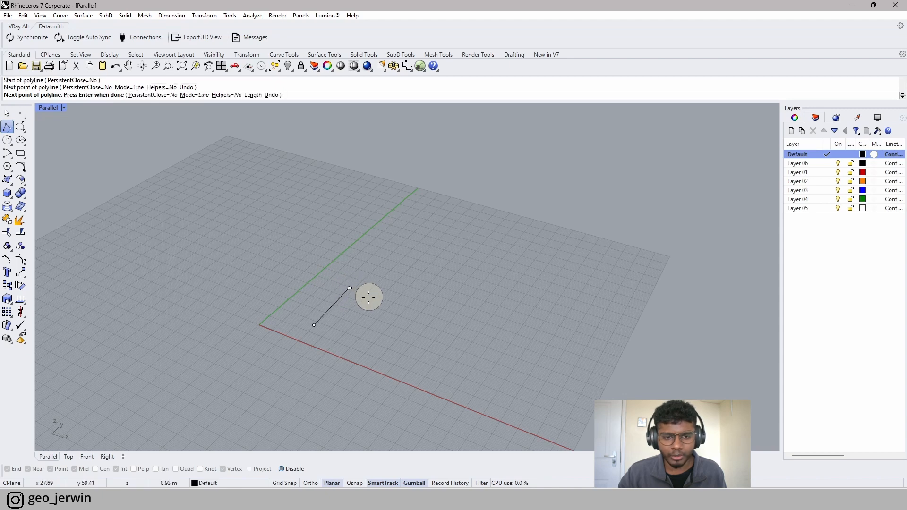
pyautogui.click(409, 310)
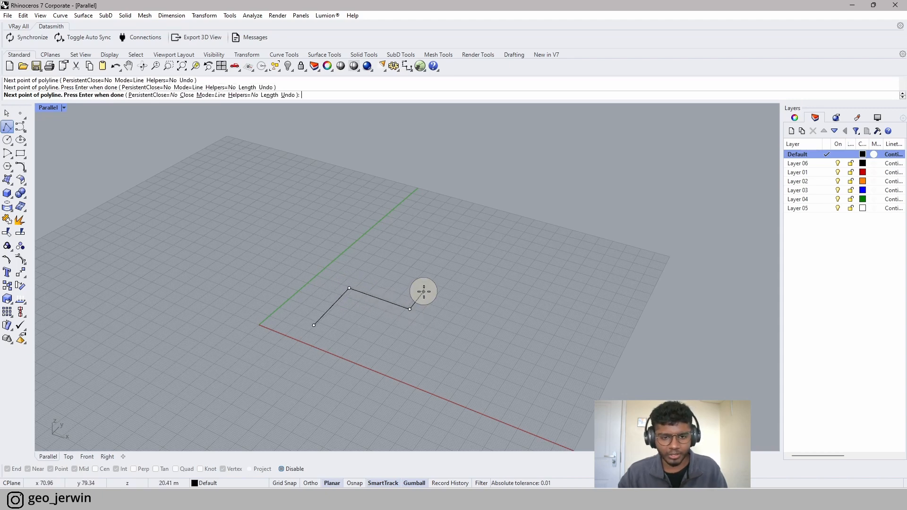
pyautogui.press('space')
pyautogui.scroll(3, 464, 319)
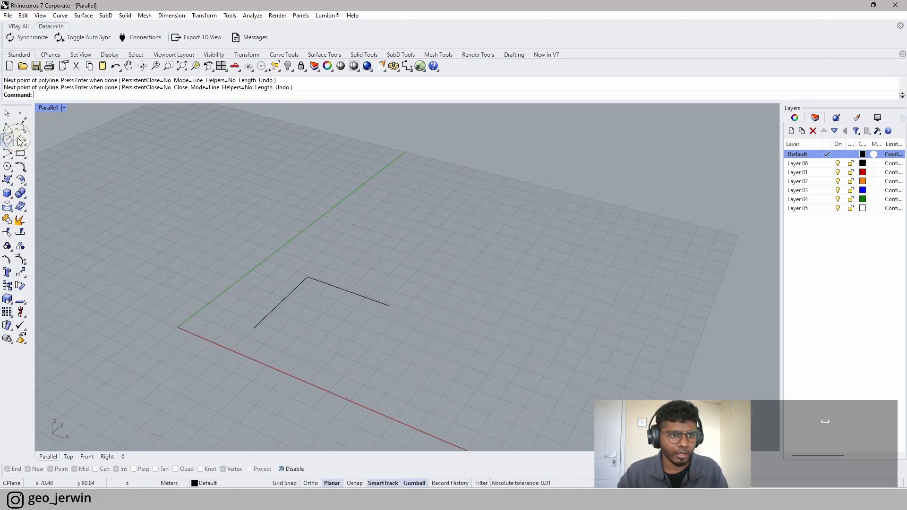
# - Switch to the Top viewport and frame the two-segment polyline
pyautogui.click(68, 457)
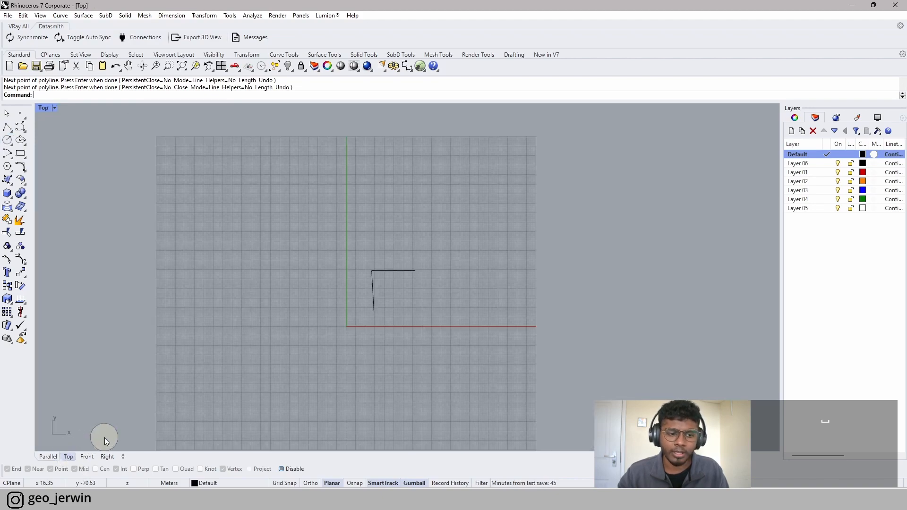
pyautogui.moveTo(454, 290); pyautogui.dragTo(321, 278, button='right')
pyautogui.scroll(2, 263, 272)
pyautogui.scroll(3, 262, 272)
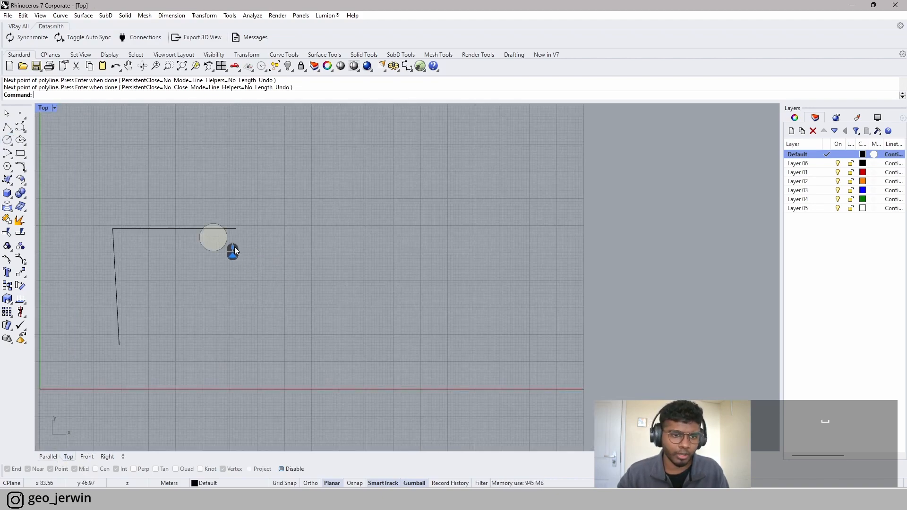
# - Start a second polyline beside the first one with a vertical first segment 50 m long going upward
pyautogui.click(10, 134)
pyautogui.click(338, 353)
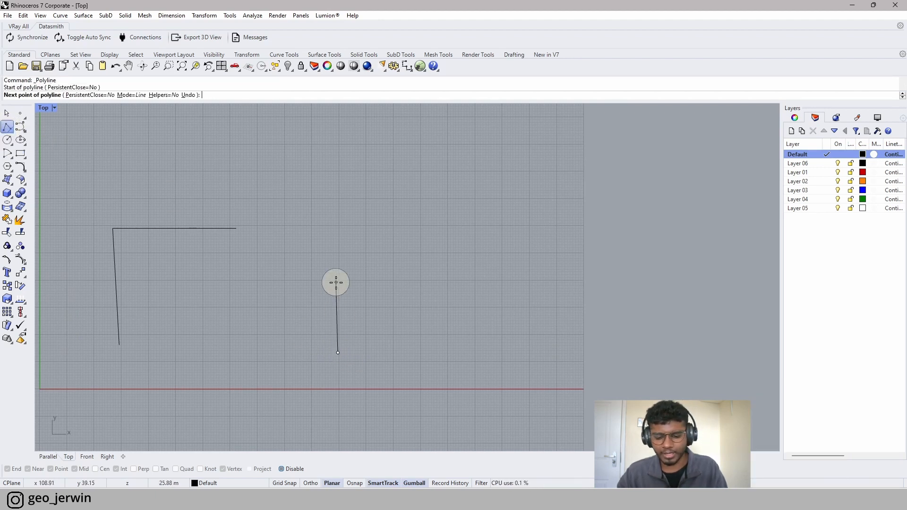
pyautogui.write('50')
pyautogui.press('Return')
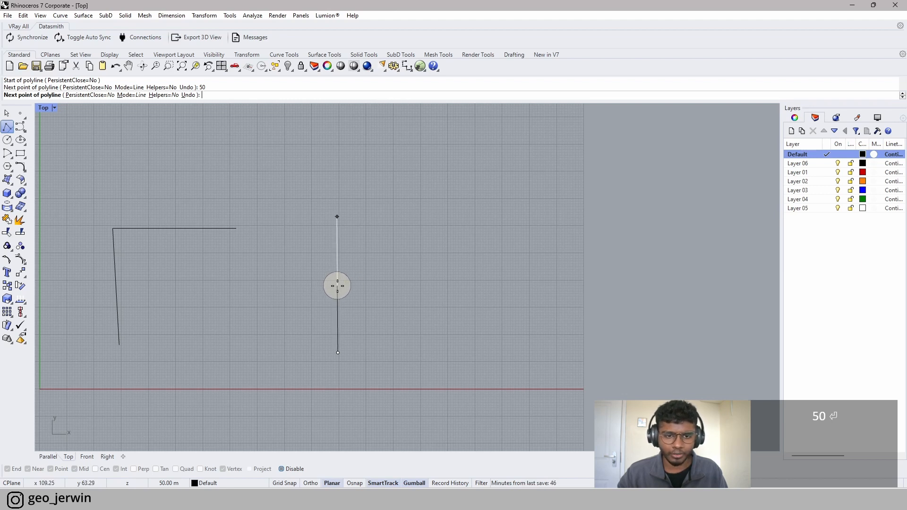
pyautogui.click(341, 284)
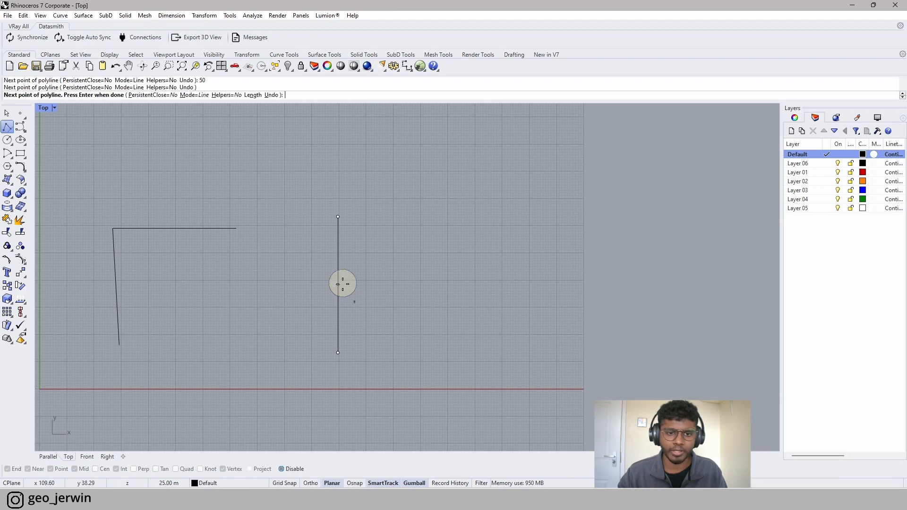
# - Turn on Ortho, extend the polyline with a horizontal segment about 34 m long and a short upward segment, and finish it
pyautogui.click(309, 483)
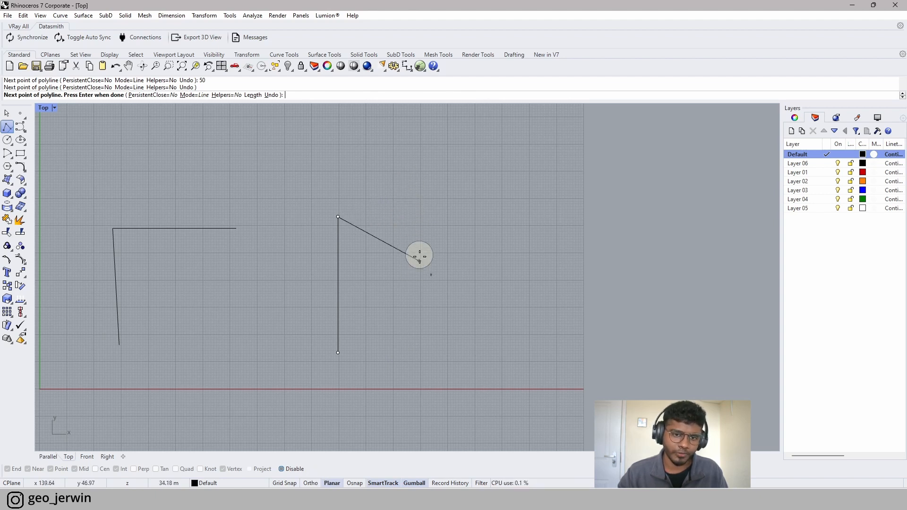
pyautogui.click(315, 485)
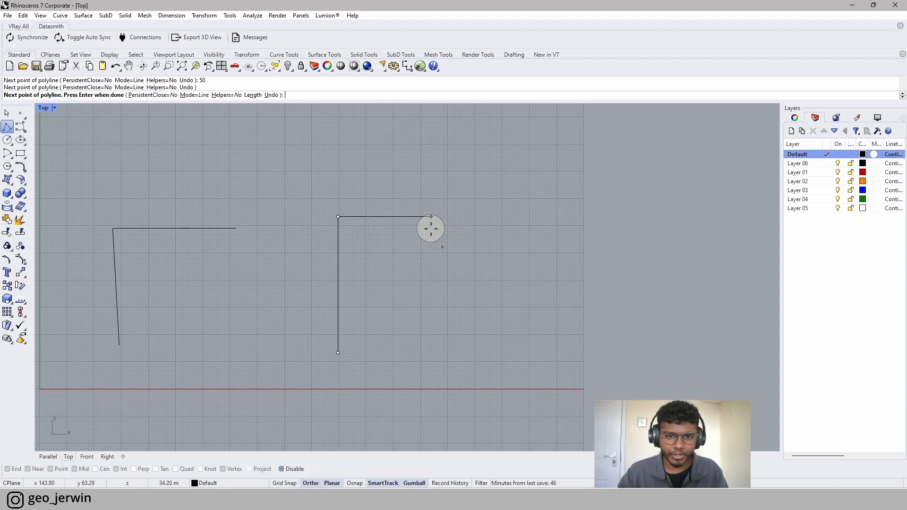
pyautogui.click(430, 217)
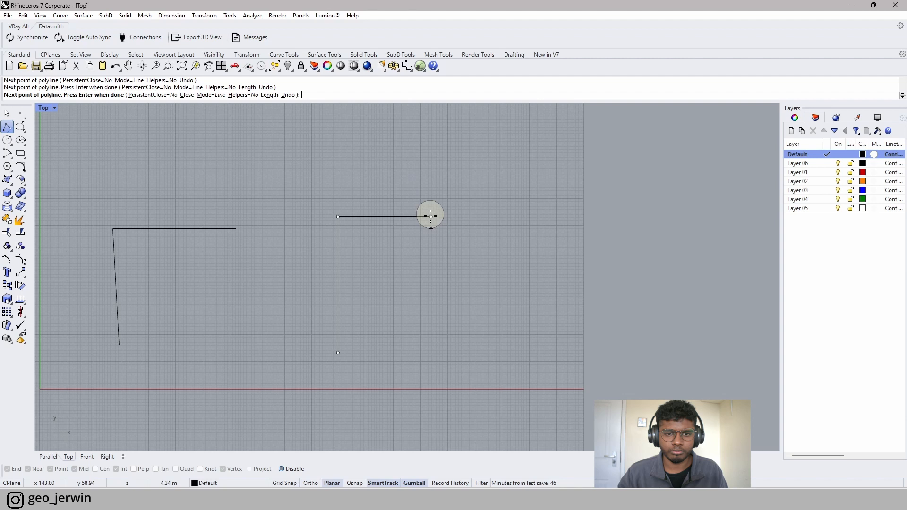
pyautogui.click(432, 173)
pyautogui.press('F8')
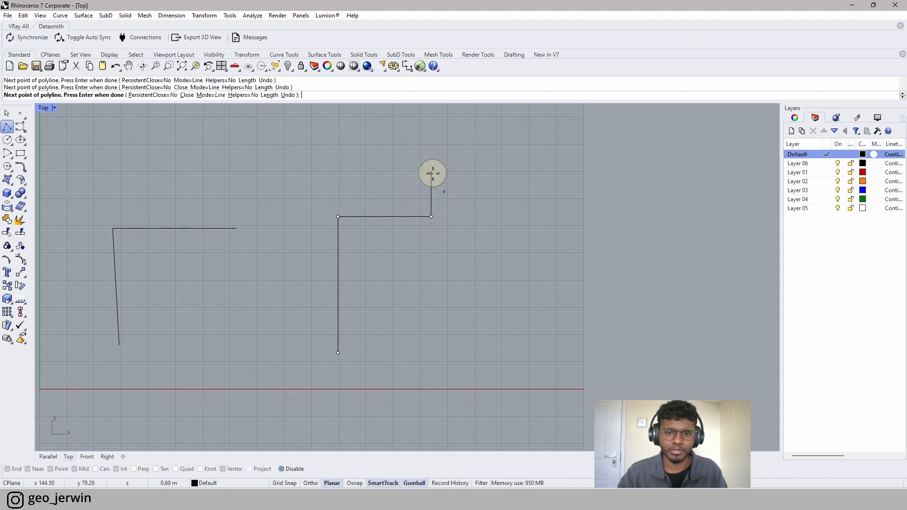
pyautogui.press('Return')
# - Explode the stepped polyline into separate segments and try exploding the resulting segments again
pyautogui.moveTo(326, 220); pyautogui.dragTo(248, 212, button='right')
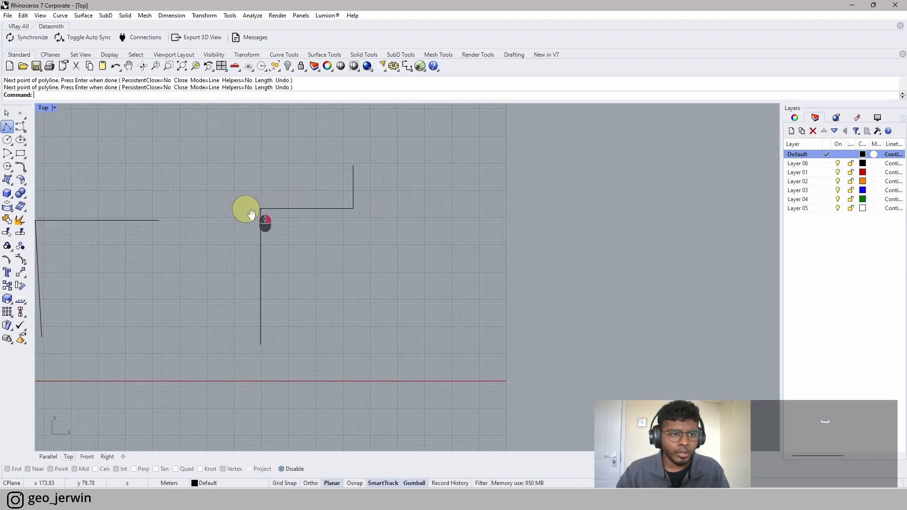
pyautogui.moveTo(308, 294); pyautogui.dragTo(222, 257)
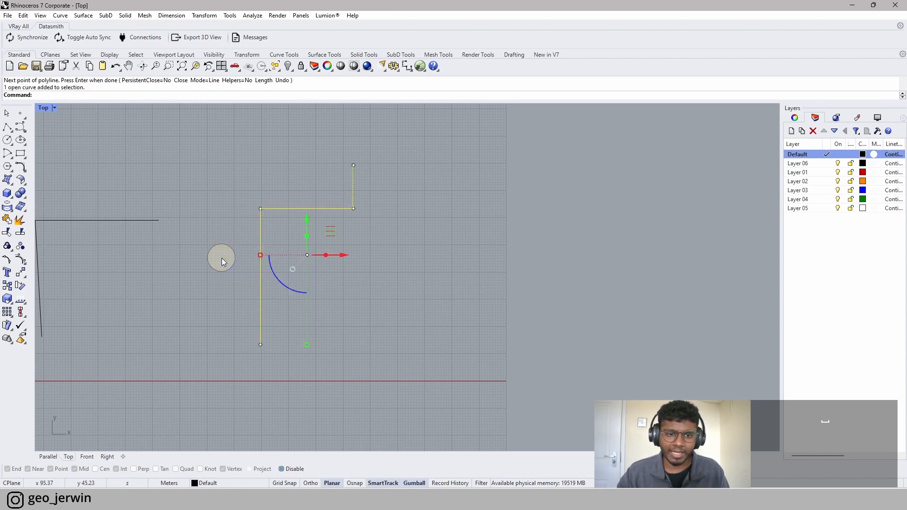
pyautogui.click(19, 221)
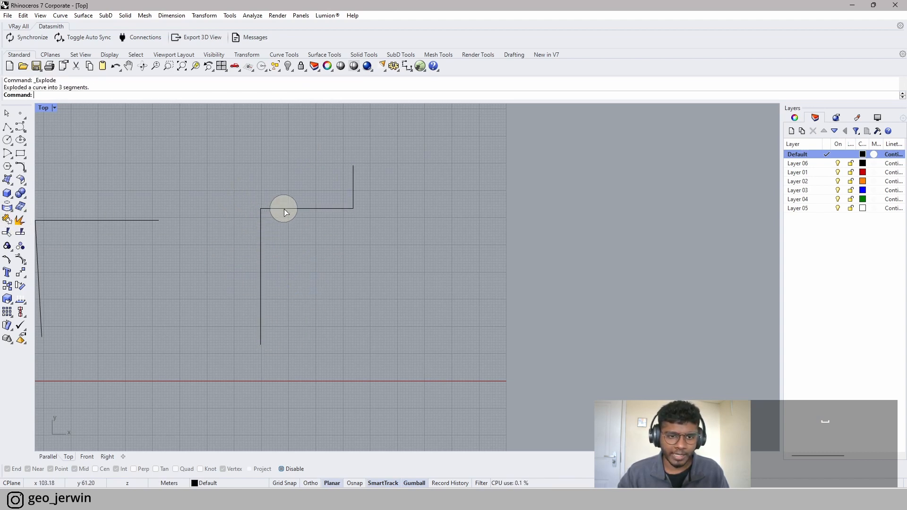
pyautogui.click(16, 222)
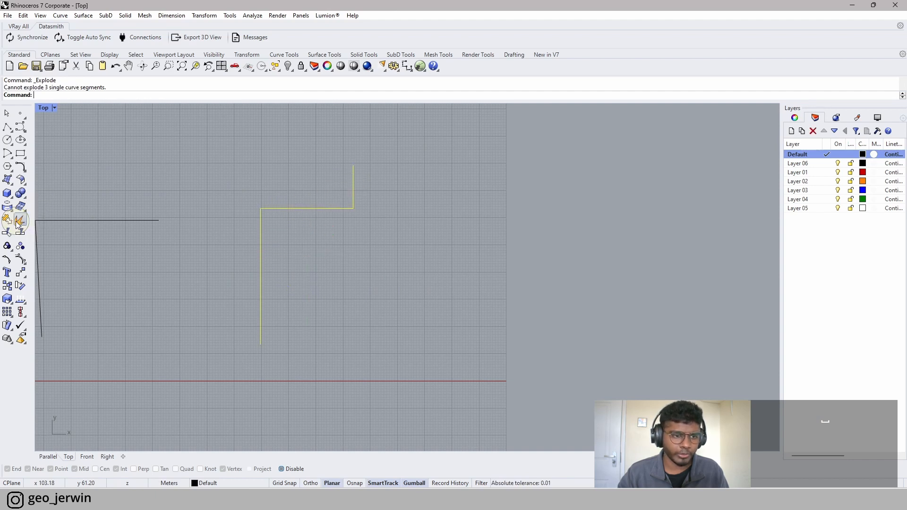
# - Select the long vertical segment and the horizontal segment individually, and clear the selection
pyautogui.click(259, 227)
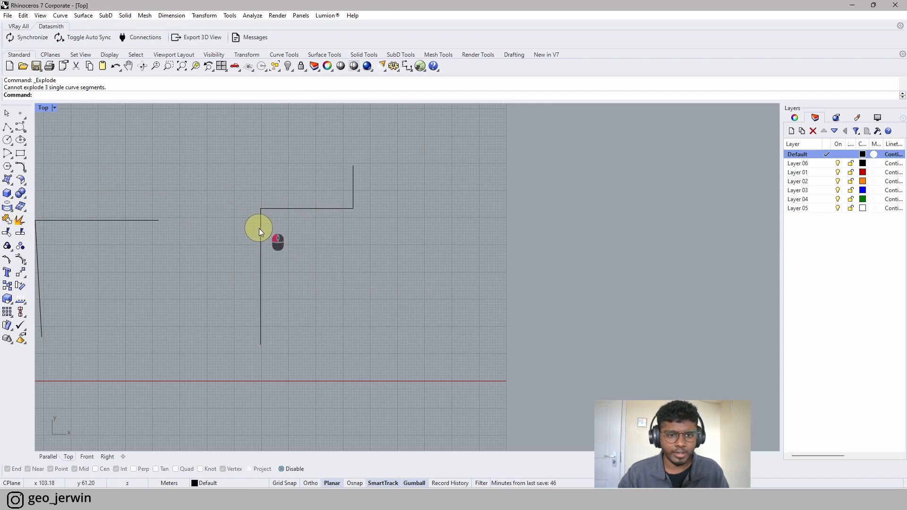
pyautogui.click(280, 206)
pyautogui.click(130, 142)
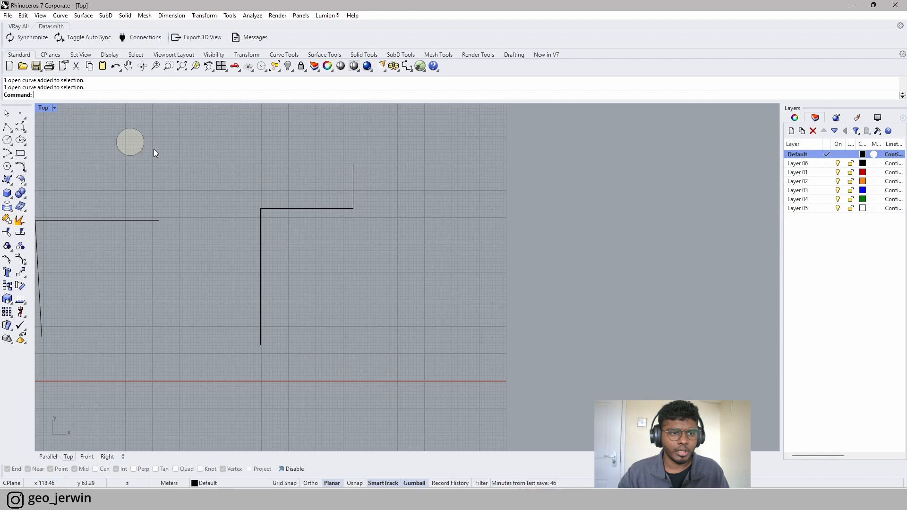
# - Draw a single line from the upper end of the short vertical segment, sloping down to the right
pyautogui.click(21, 130)
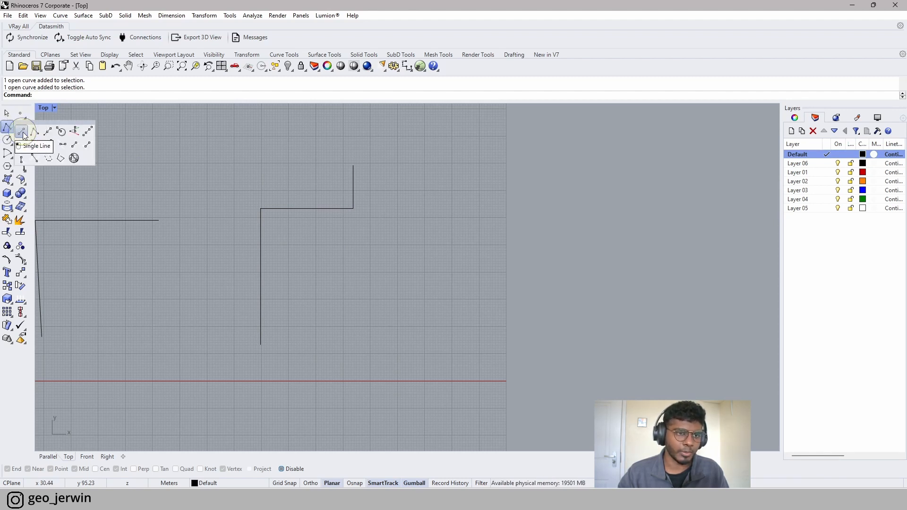
pyautogui.click(23, 133)
pyautogui.click(353, 168)
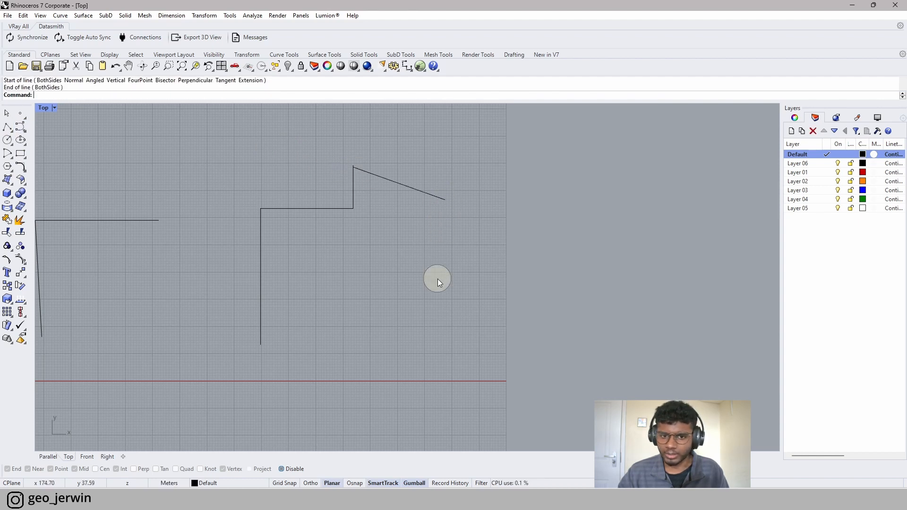
# - Delete all five curves drawn on the grid
pyautogui.scroll(-4, 421, 283)
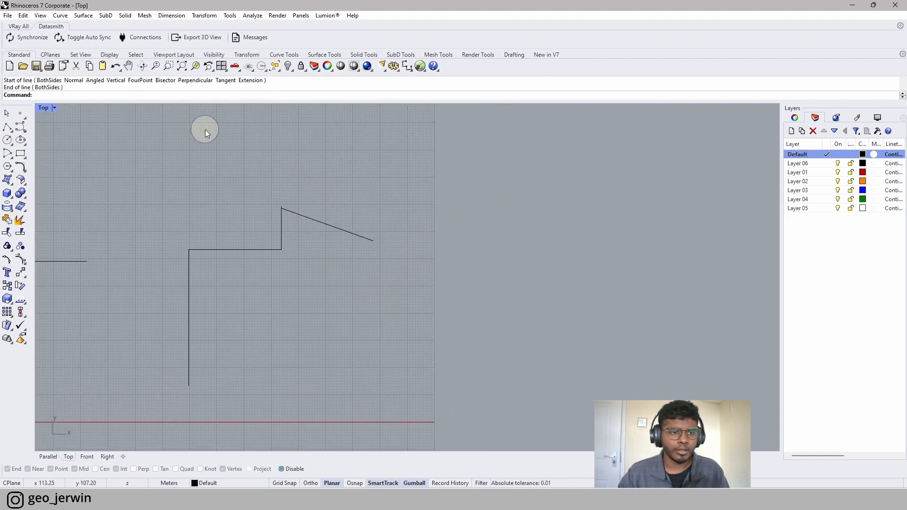
pyautogui.moveTo(421, 284); pyautogui.dragTo(493, 296, button='right')
pyautogui.moveTo(482, 347); pyautogui.dragTo(228, 220)
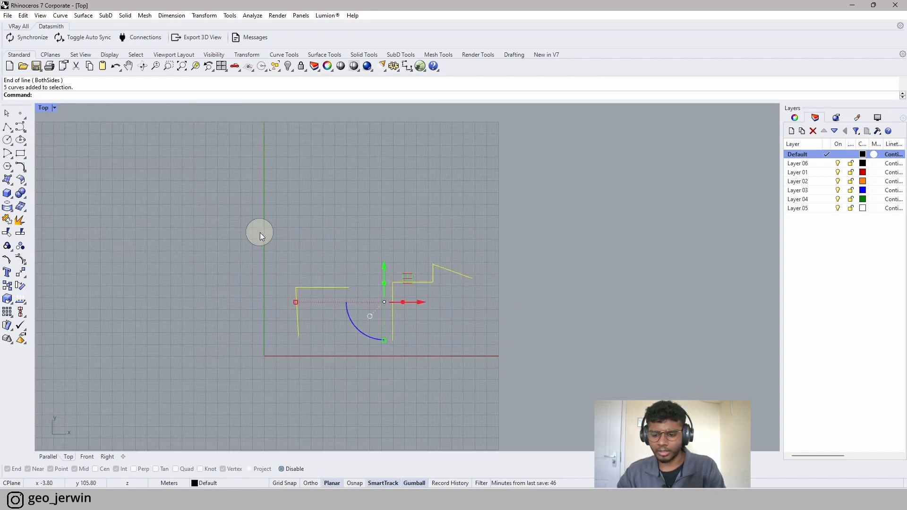
pyautogui.press('Delete')
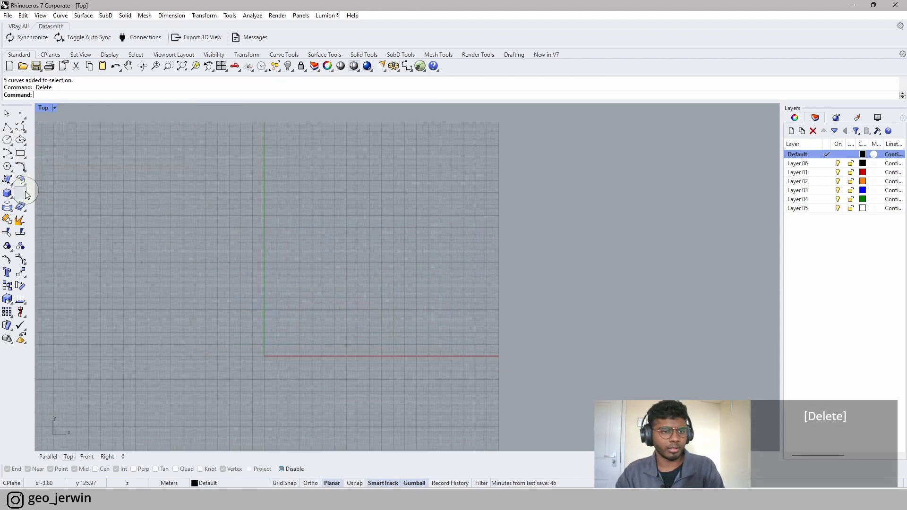
# - Draw an ellipse from its center with a slightly tilted first axis, above the red axis in the Top view
pyautogui.click(22, 140)
pyautogui.click(334, 303)
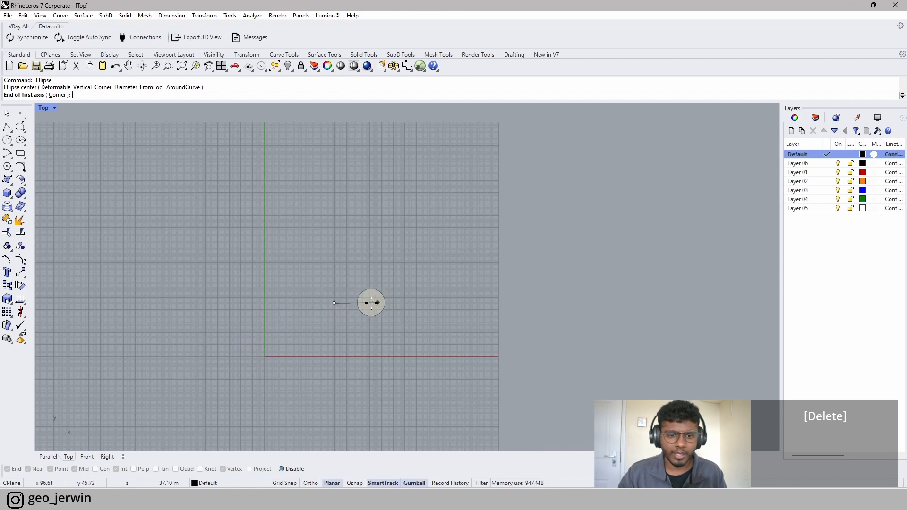
pyautogui.click(373, 310)
pyautogui.click(367, 278)
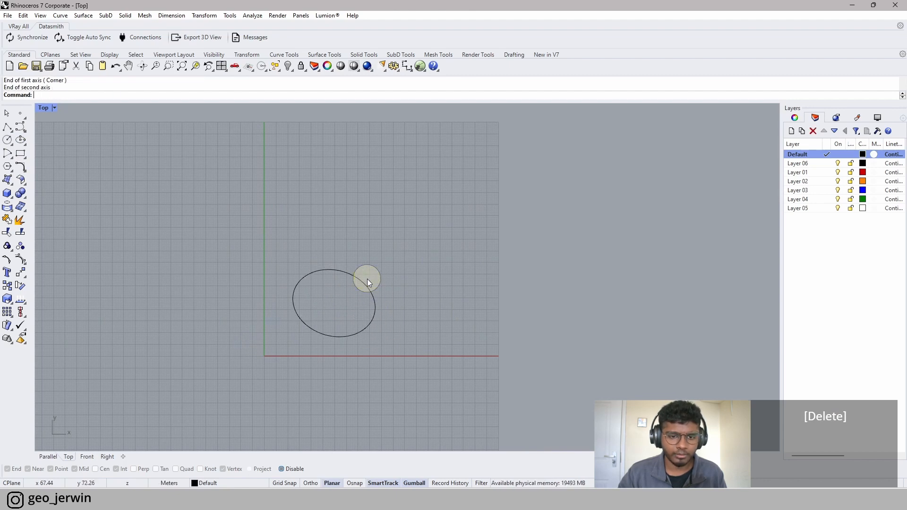
pyautogui.scroll(5, 368, 279)
pyautogui.moveTo(470, 314); pyautogui.dragTo(399, 300, button='right')
pyautogui.moveTo(245, 264); pyautogui.dragTo(260, 296, button='right')
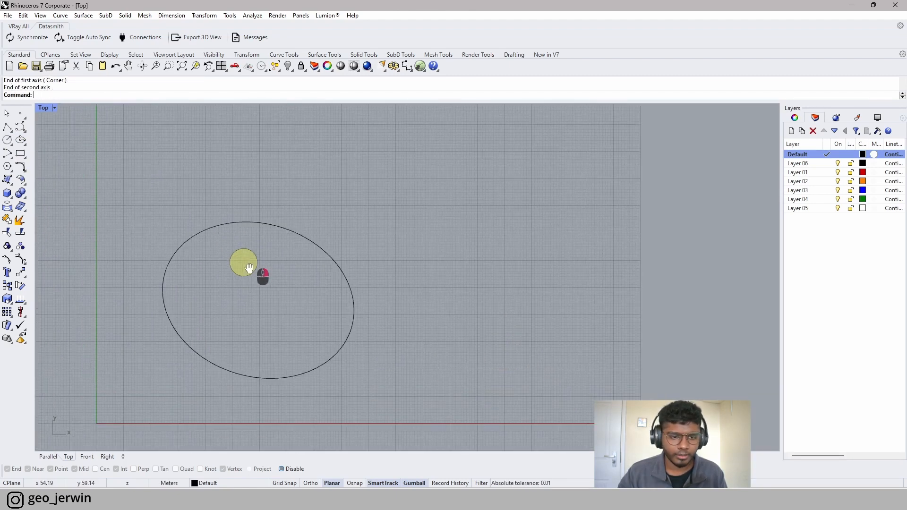
# - View the ellipse in the Parallel view and delete it
pyautogui.click(48, 456)
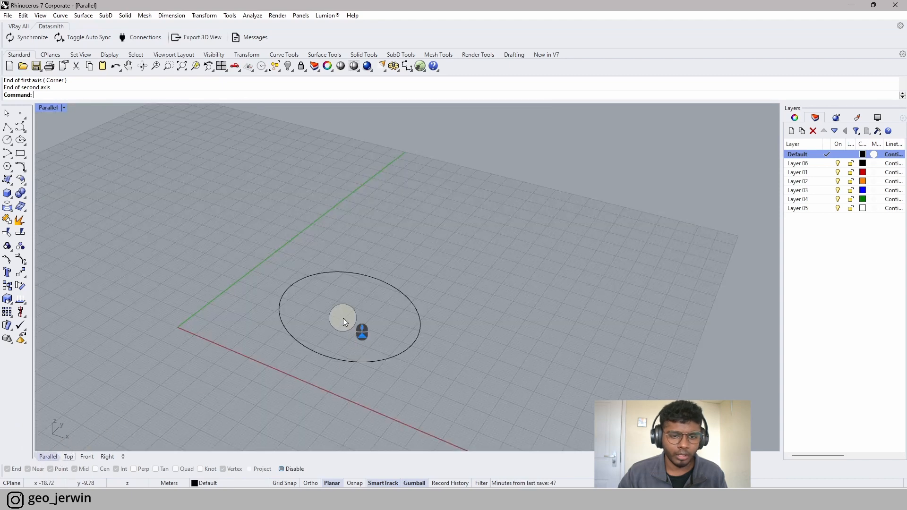
pyautogui.moveTo(455, 336); pyautogui.dragTo(512, 382, button='right')
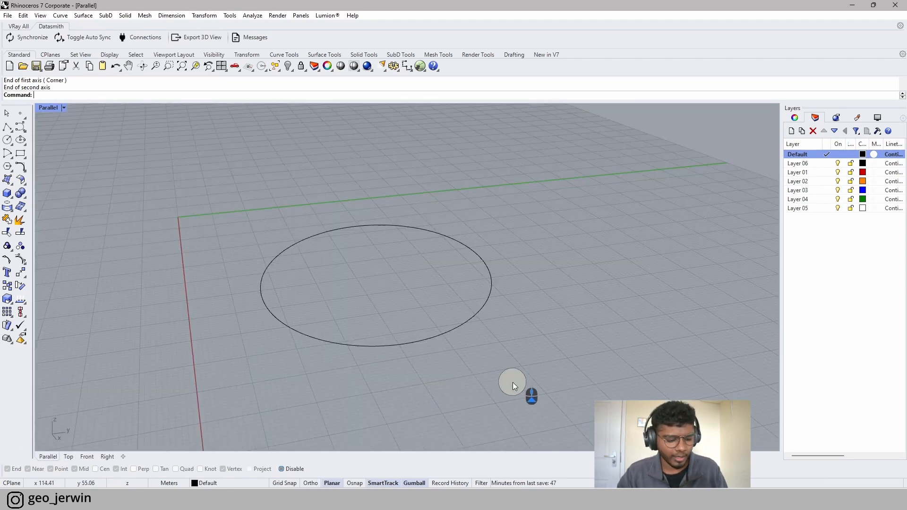
pyautogui.moveTo(512, 382); pyautogui.dragTo(350, 319)
pyautogui.press('Delete')
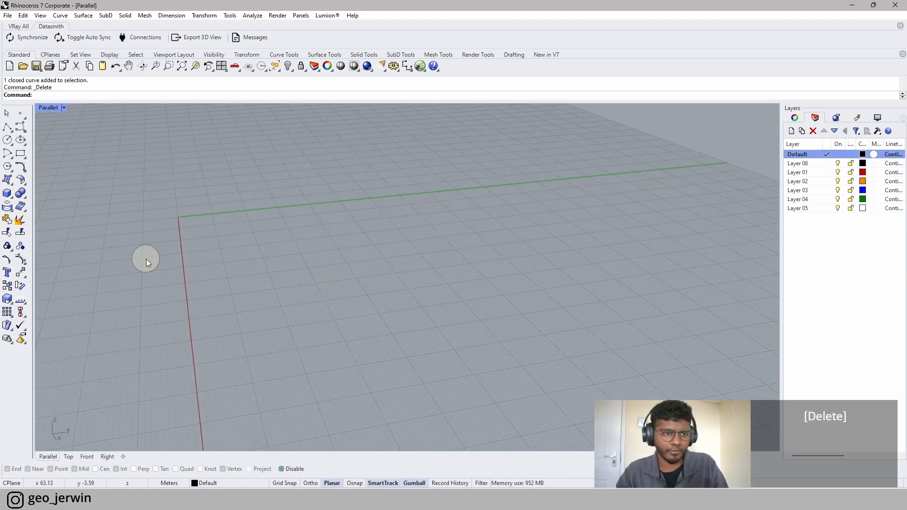
# - Draw an open polyline of five segments in the Top view, leaving a gap between its two lower-left ends
pyautogui.click(68, 456)
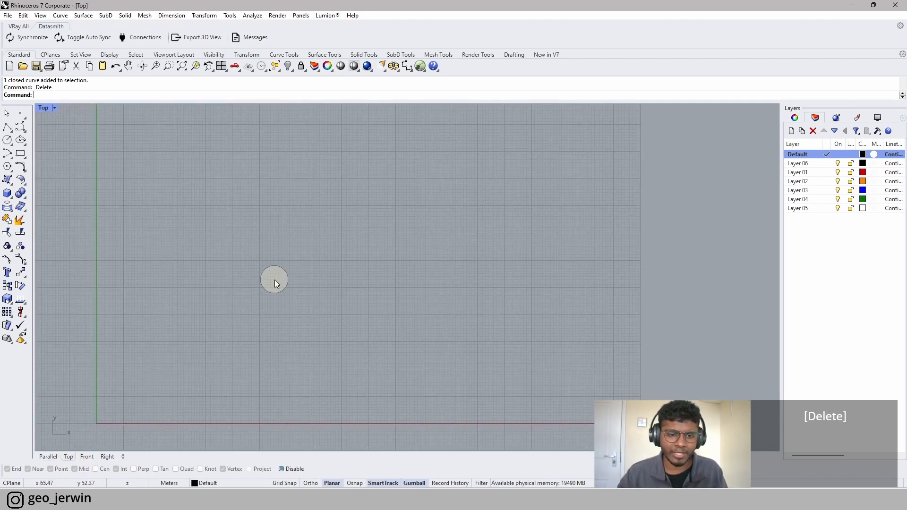
pyautogui.scroll(-2, 276, 282)
pyautogui.click(7, 127)
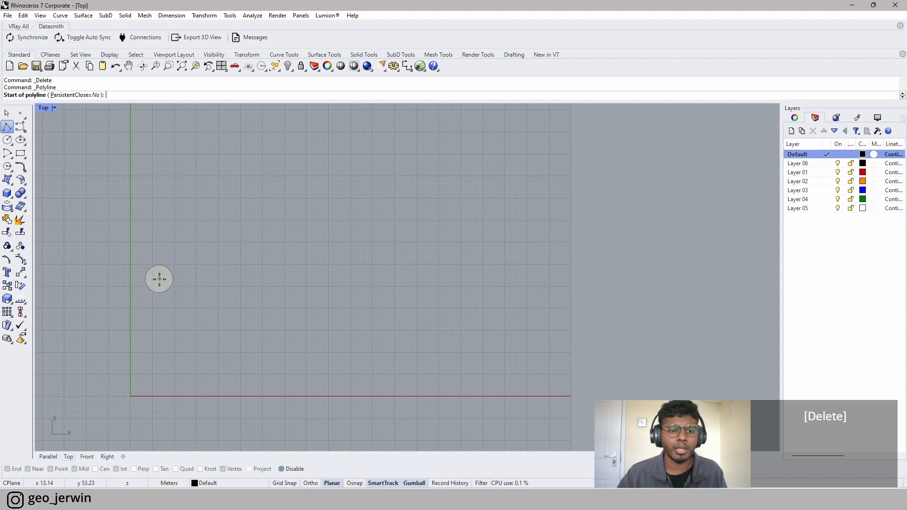
pyautogui.click(188, 333)
pyautogui.click(201, 237)
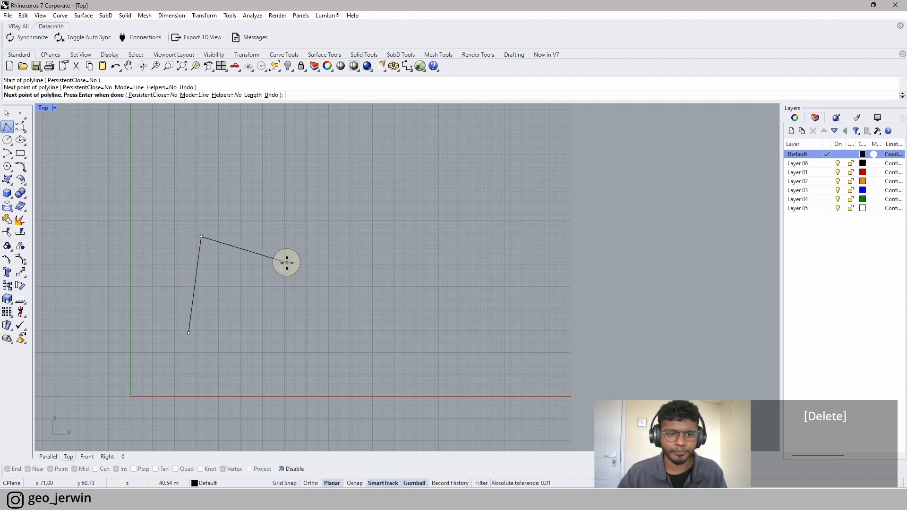
pyautogui.click(287, 263)
pyautogui.click(383, 262)
pyautogui.click(400, 351)
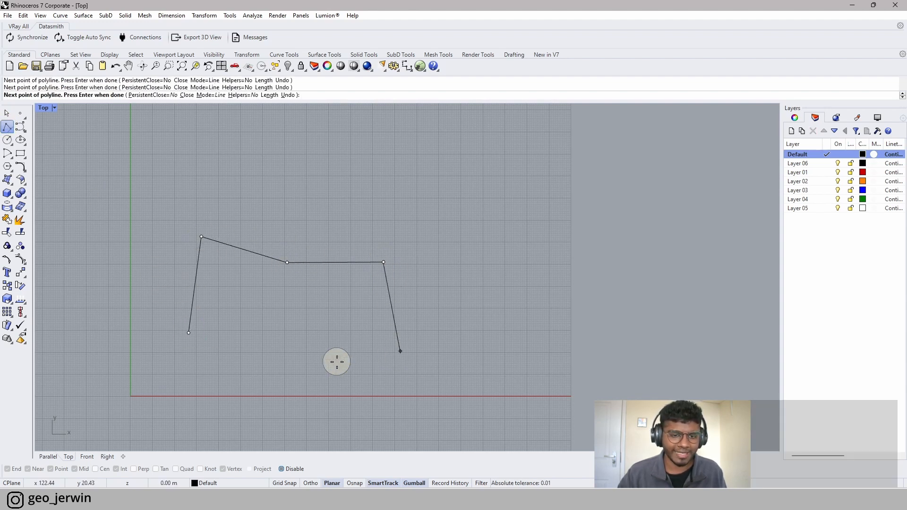
pyautogui.click(279, 385)
pyautogui.press('space')
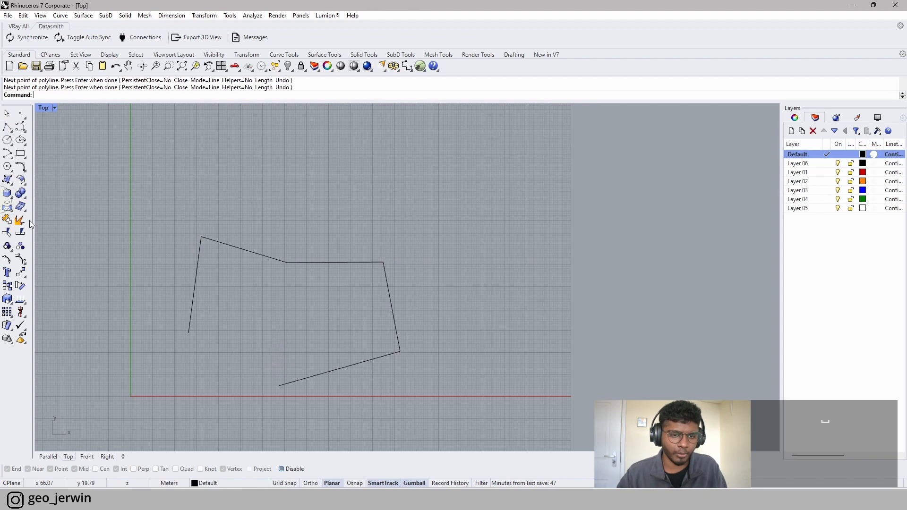
pyautogui.click(8, 141)
pyautogui.press('Escape')
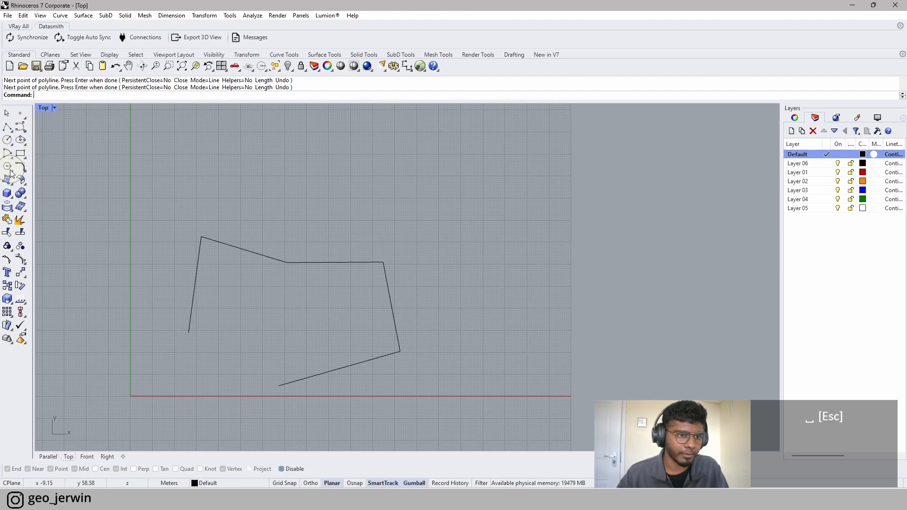
pyautogui.click(14, 162)
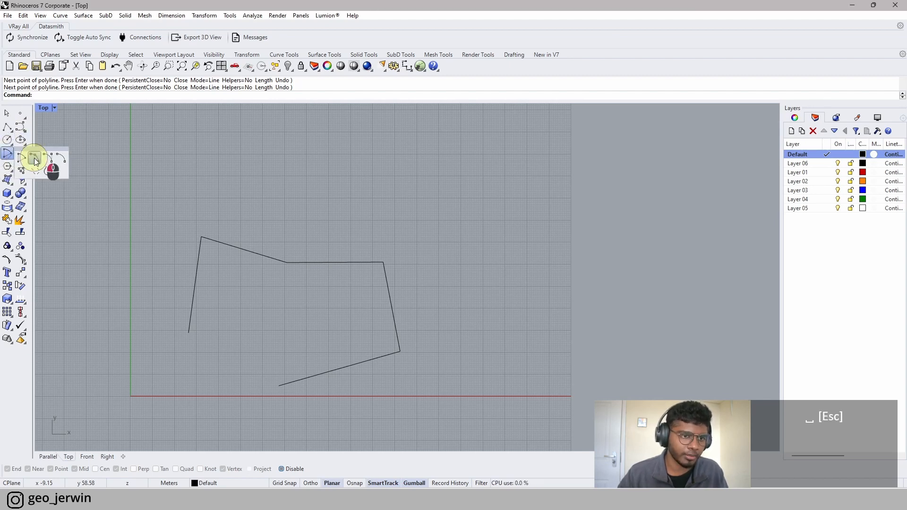
pyautogui.click(36, 156)
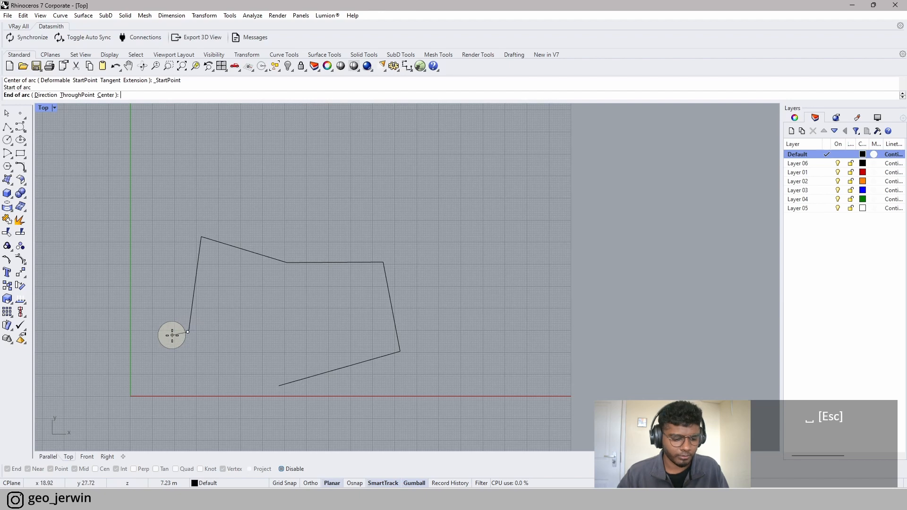
pyautogui.press('Escape')
pyautogui.rightClick(161, 345)
pyautogui.press('Escape')
pyautogui.press('Escape')
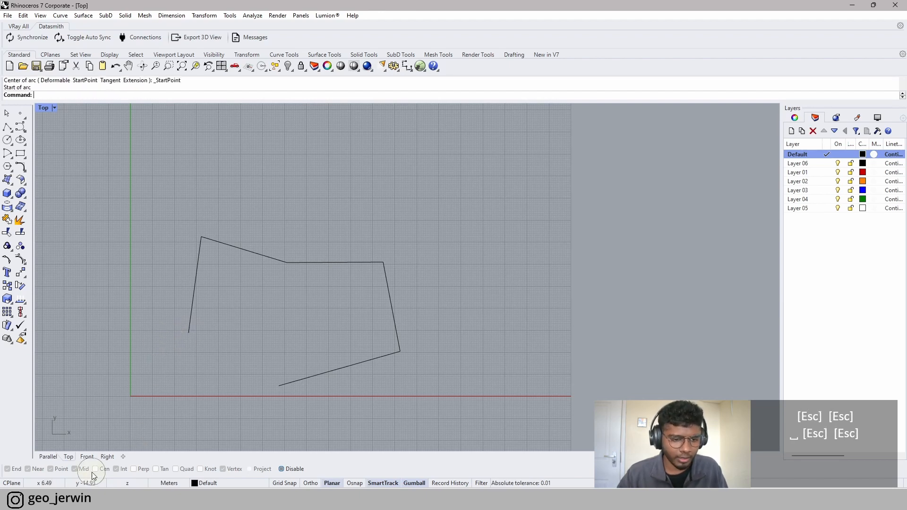
# - Enable object snaps and draw an arc between the polyline's two open ends, bulging outward to the lower left
pyautogui.click(282, 469)
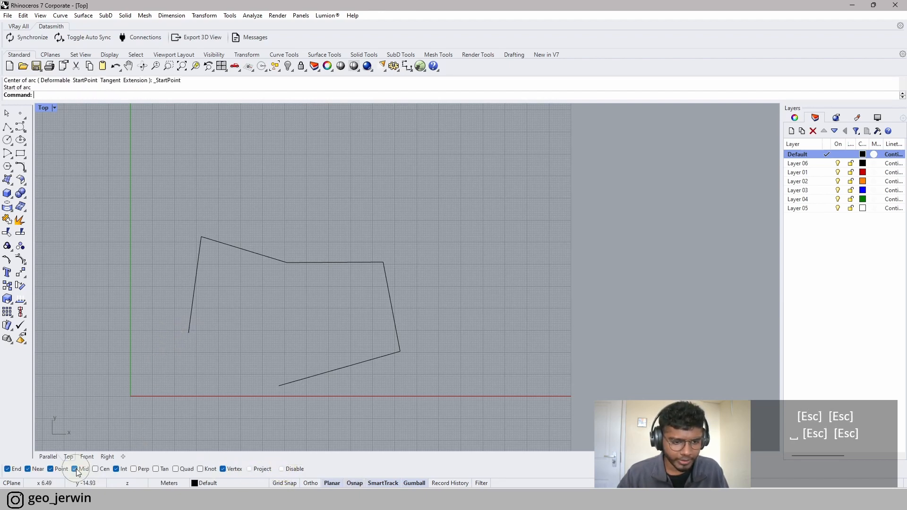
pyautogui.rightClick(207, 308)
pyautogui.click(188, 332)
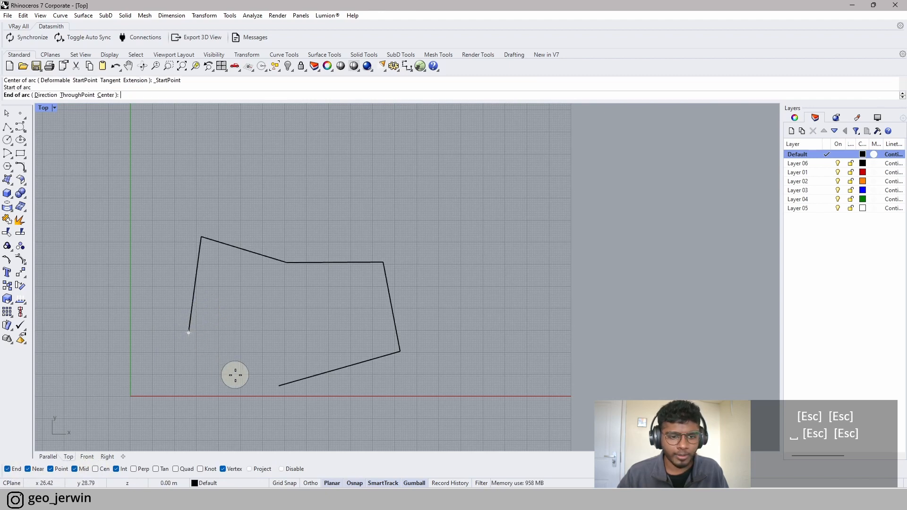
pyautogui.click(279, 386)
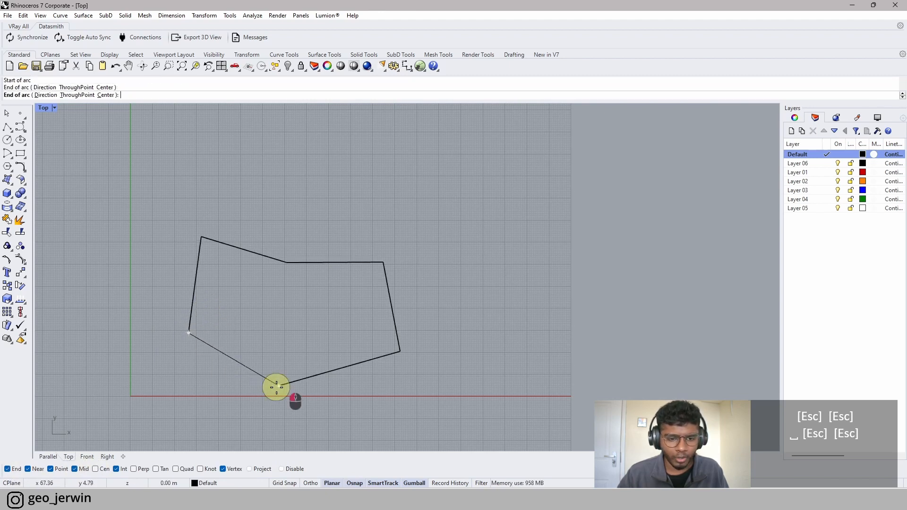
pyautogui.click(210, 382)
# - Move the polyline and arc together up and to the left, and clear the selection
pyautogui.moveTo(161, 186); pyautogui.dragTo(461, 450)
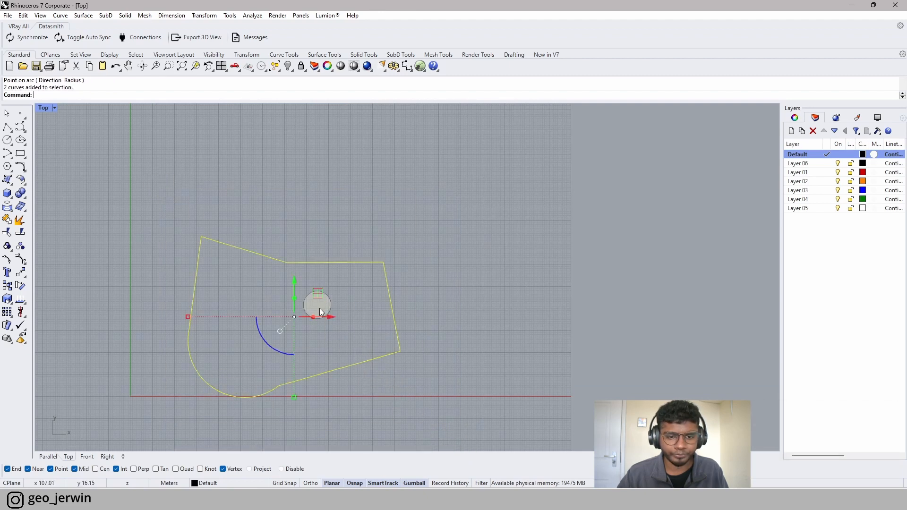
pyautogui.moveTo(318, 294); pyautogui.dragTo(294, 271)
pyautogui.click(331, 291)
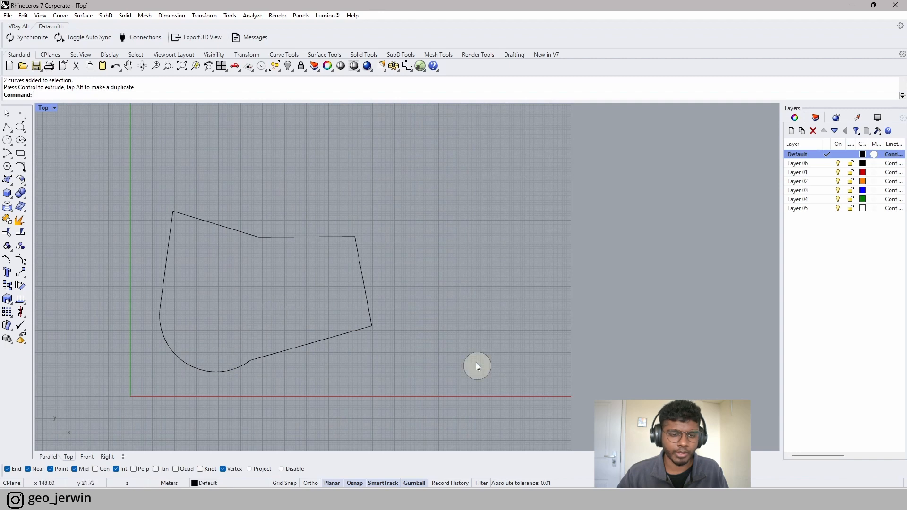
# - Join the polyline and the arc into one closed curve in the Parallel view
pyautogui.moveTo(91, 190); pyautogui.dragTo(85, 163)
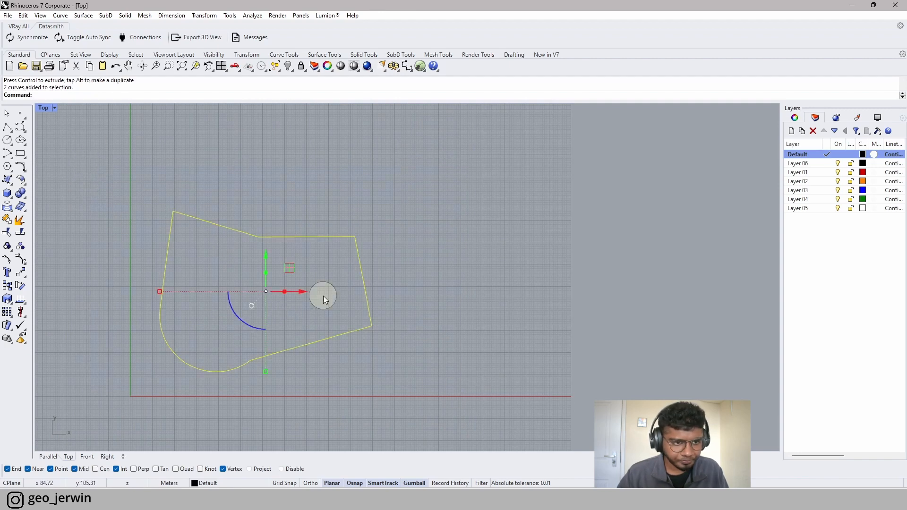
pyautogui.click(47, 456)
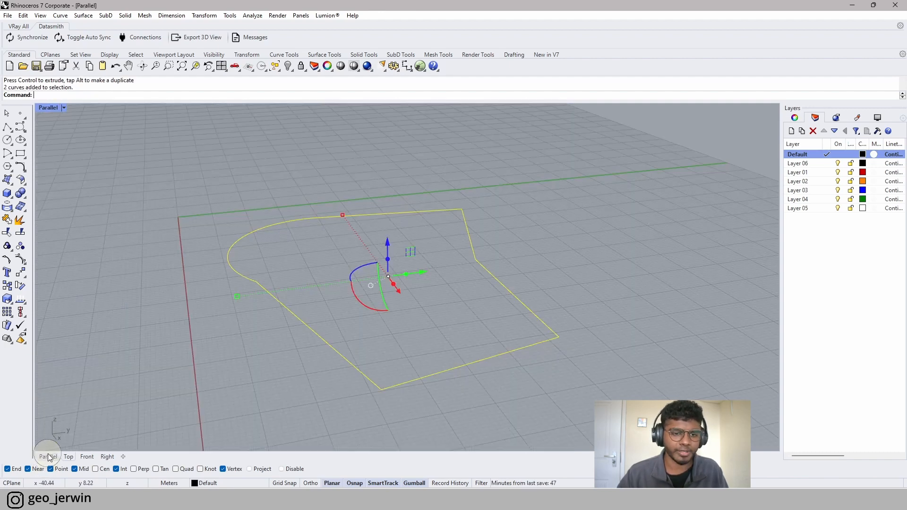
pyautogui.click(391, 337)
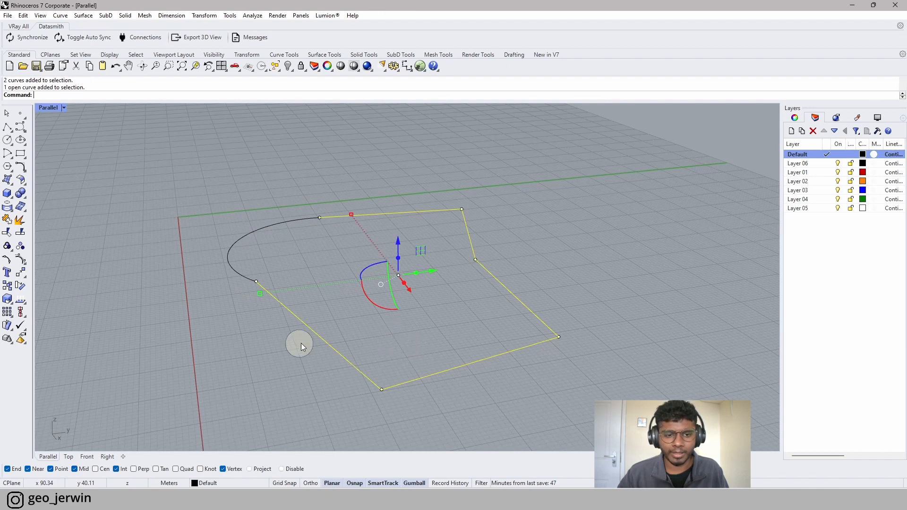
pyautogui.click(262, 354)
pyautogui.moveTo(261, 354); pyautogui.dragTo(281, 361, button='right')
pyautogui.moveTo(281, 361); pyautogui.dragTo(156, 227)
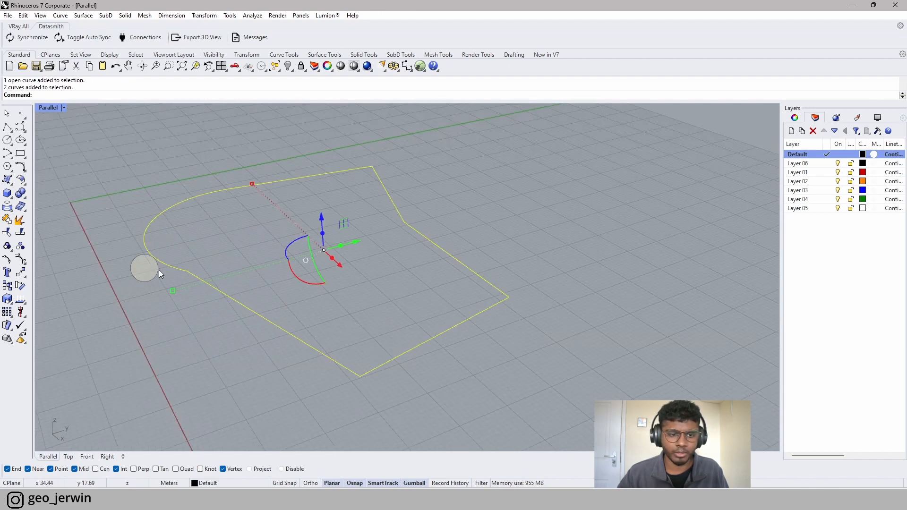
pyautogui.click(21, 260)
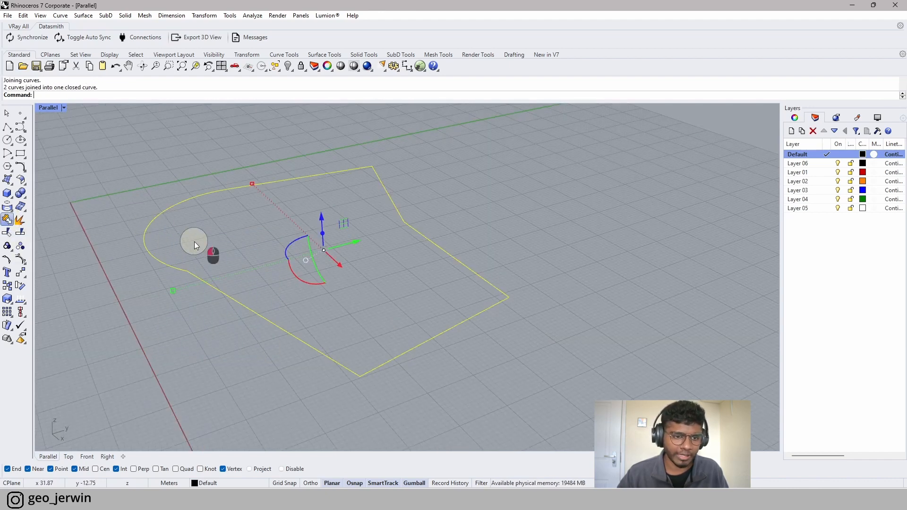
# - Select the closed curve, shift the control point where the arc meets the long slanted segment, and reselect the curve
pyautogui.click(194, 242)
pyautogui.click(161, 254)
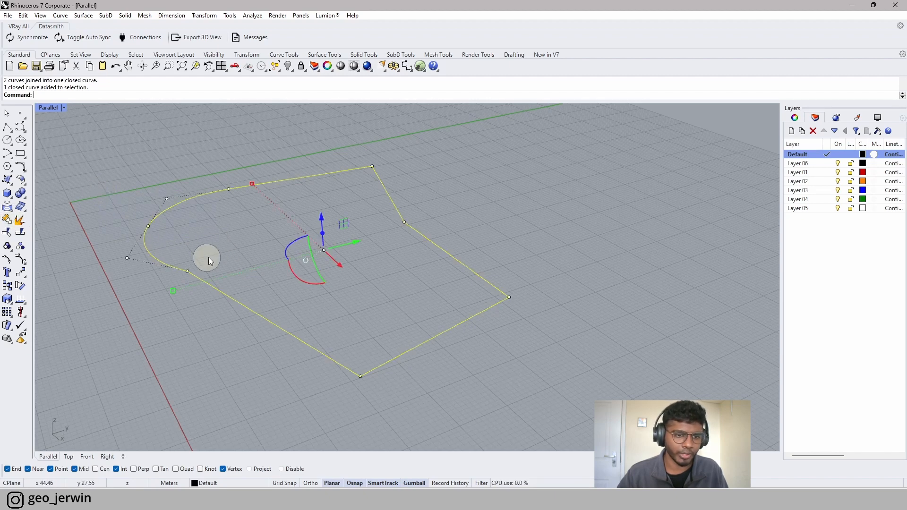
pyautogui.click(188, 271)
pyautogui.moveTo(209, 246); pyautogui.dragTo(230, 278, button='right')
pyautogui.moveTo(211, 206); pyautogui.dragTo(401, 264)
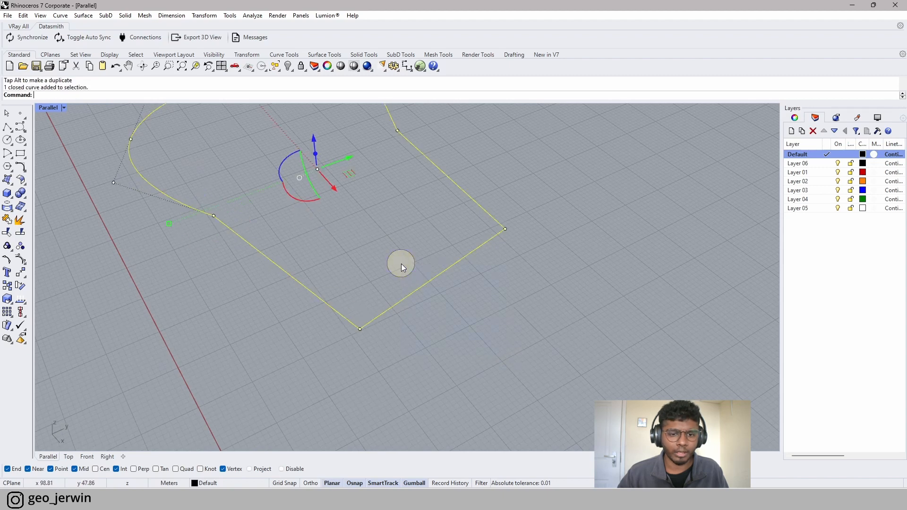
# - Create a surface from the closed planar curve
pyautogui.click(13, 186)
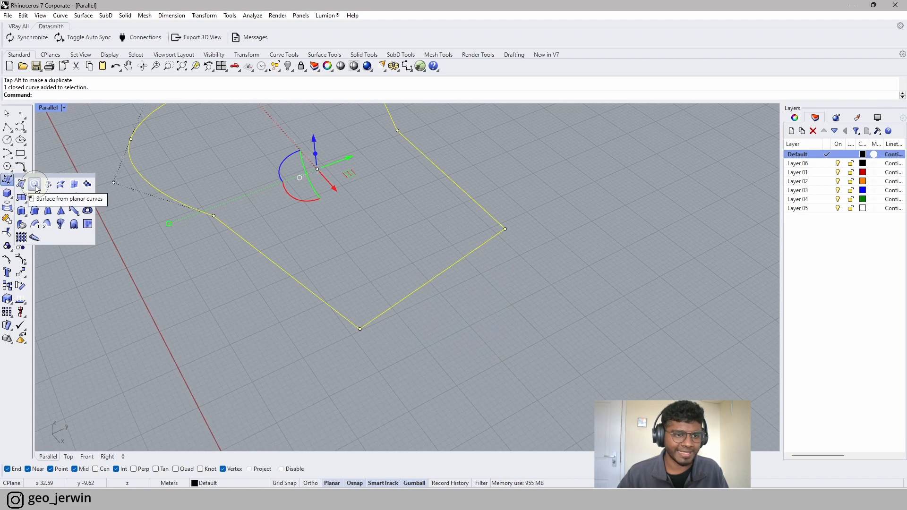
pyautogui.click(35, 188)
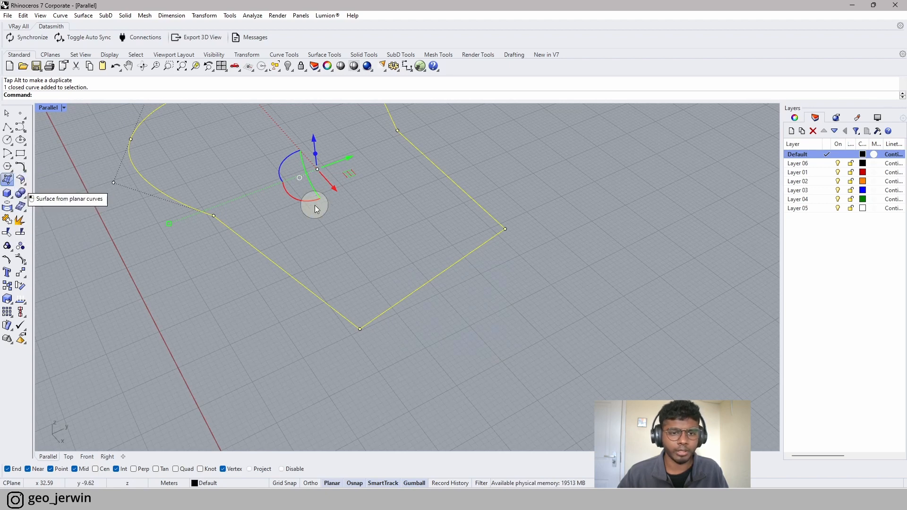
pyautogui.click(531, 217)
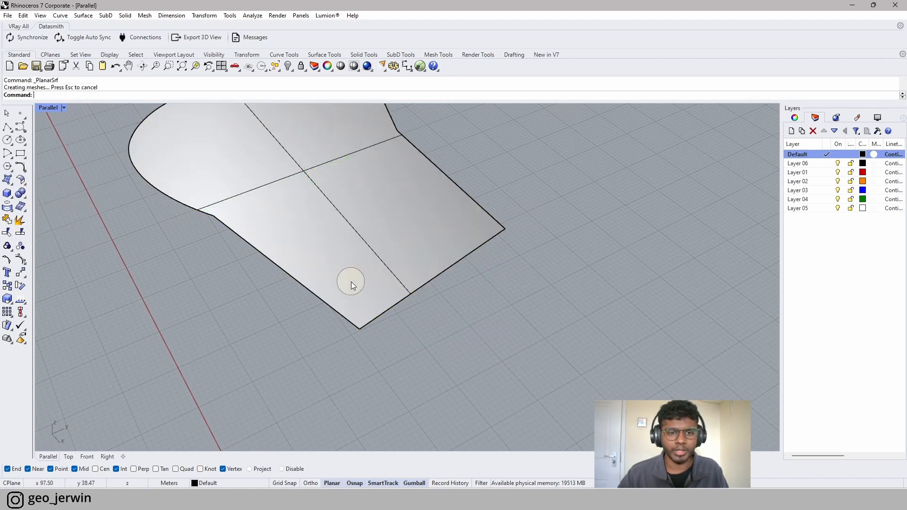
pyautogui.moveTo(350, 282); pyautogui.dragTo(358, 240, button='right')
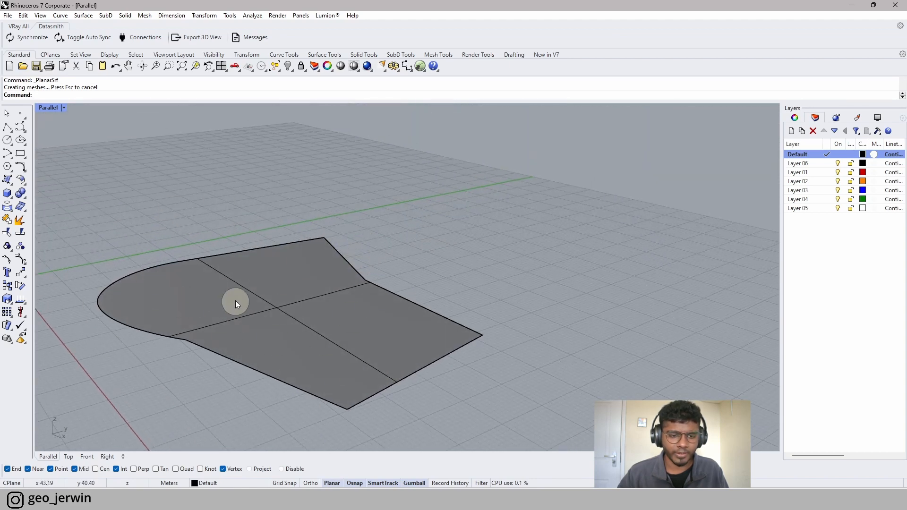
# - Extrude the planar surface about 33 m straight up, and undo the extrusion
pyautogui.click(260, 306)
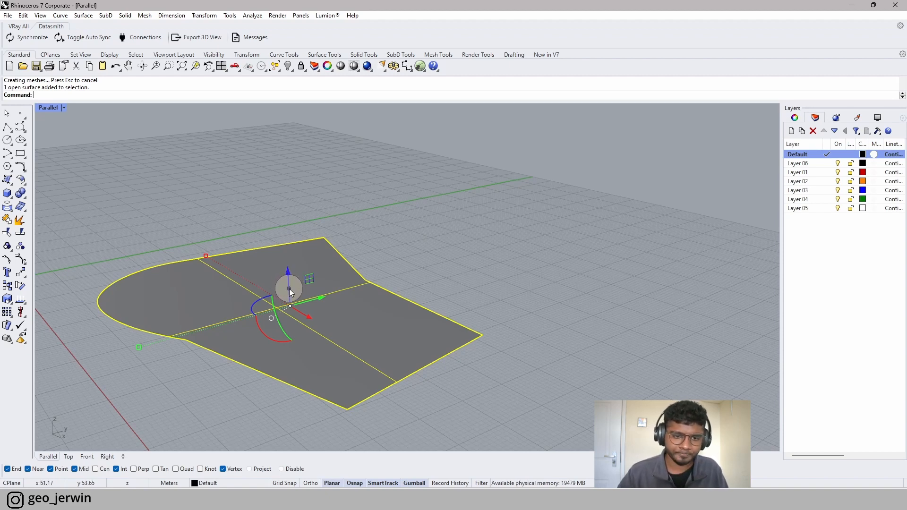
pyautogui.moveTo(289, 285); pyautogui.dragTo(283, 169)
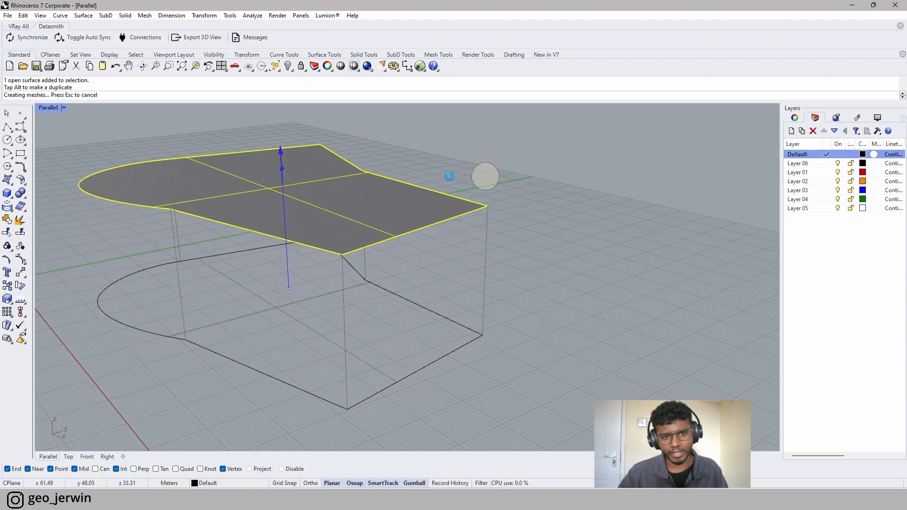
pyautogui.click(593, 190)
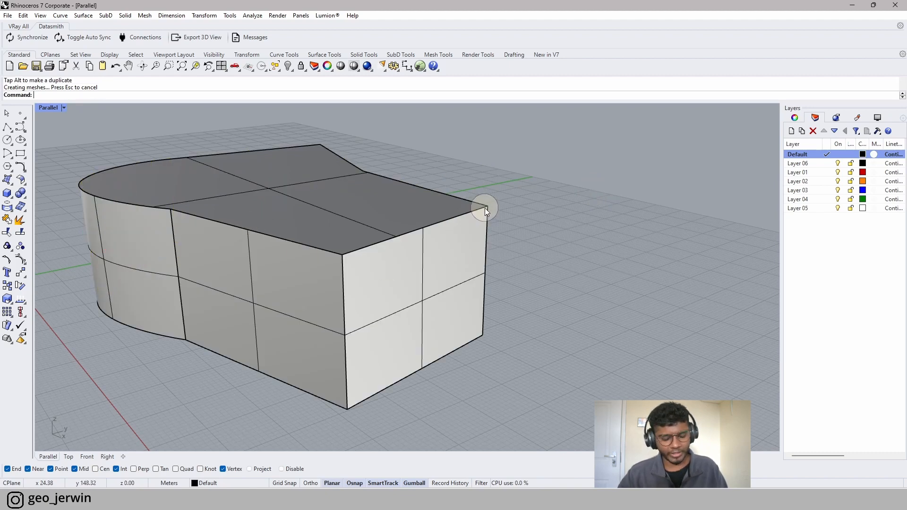
pyautogui.hotkey('ctrl', 'z')
pyautogui.click(346, 321)
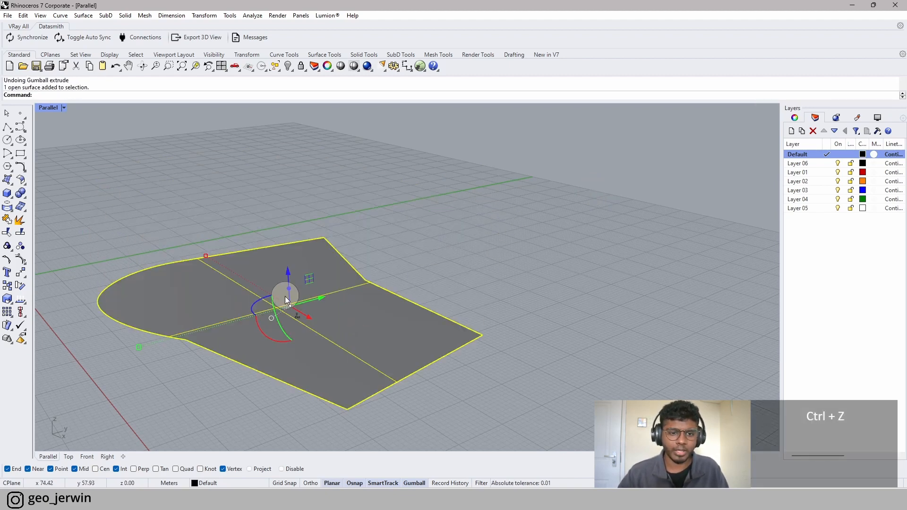
# - Reselect the planar surface and extrude it exactly 30 m straight up into a solid
pyautogui.click(461, 263)
pyautogui.click(313, 317)
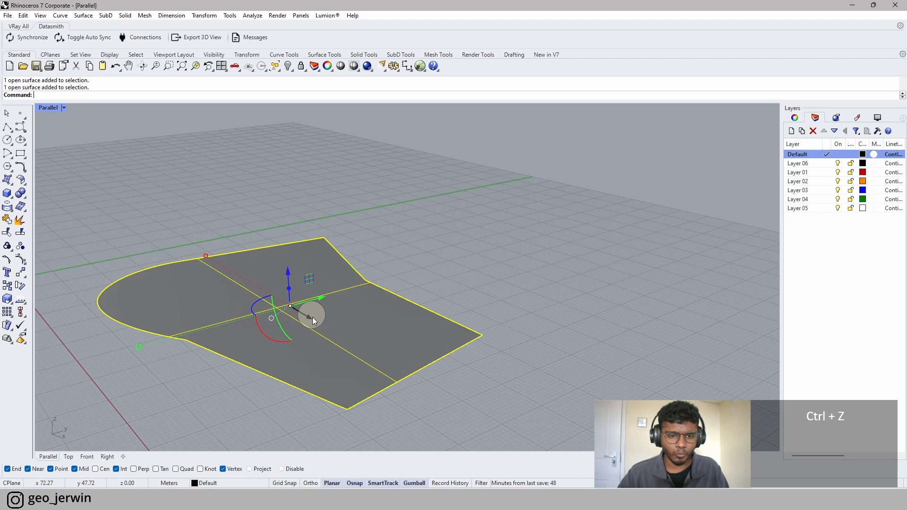
pyautogui.click(289, 288)
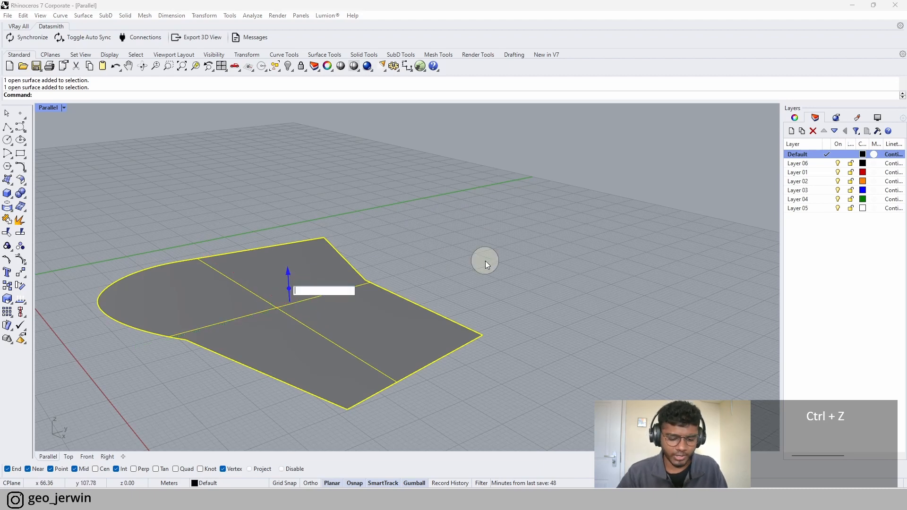
pyautogui.write('30')
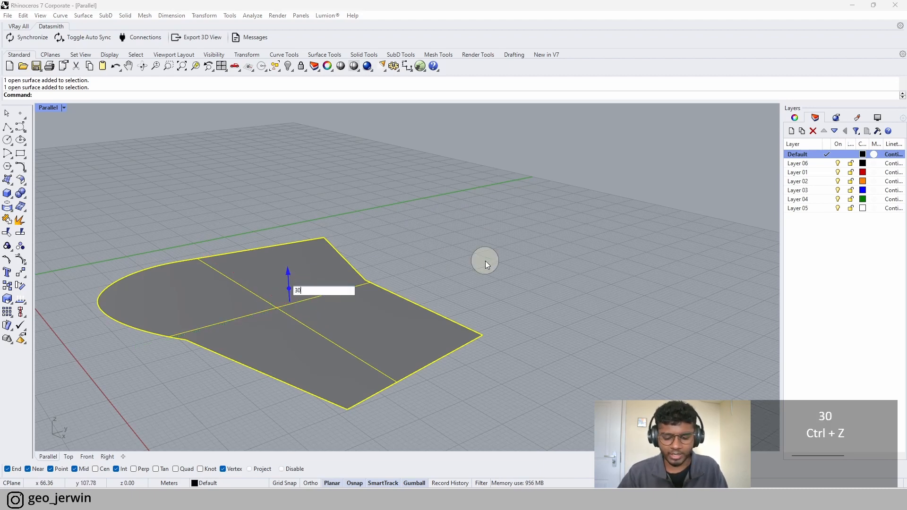
pyautogui.press('Return')
pyautogui.click(540, 254)
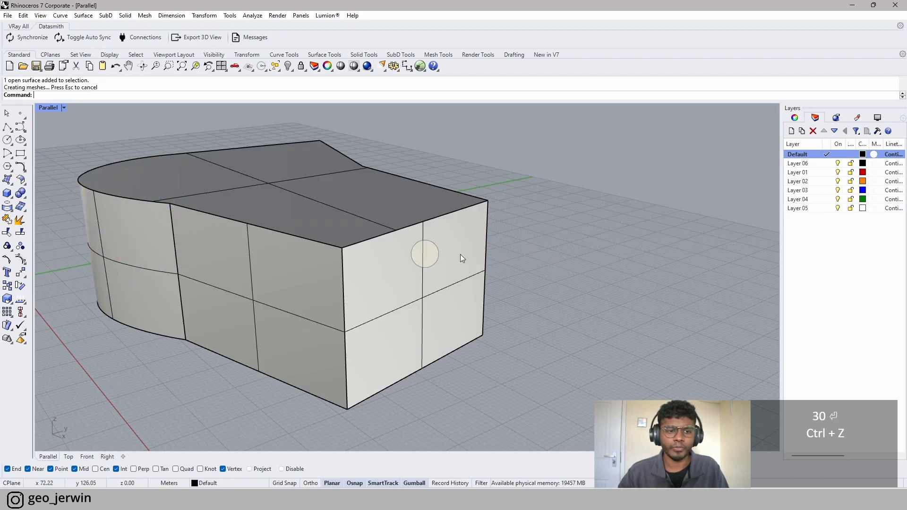
# - Inspect the extruded solid and its base curve from several angles, selecting them together and the solid alone
pyautogui.moveTo(411, 256); pyautogui.dragTo(322, 287, button='right')
pyautogui.scroll(-11, 324, 288)
pyautogui.moveTo(154, 162); pyautogui.dragTo(520, 361)
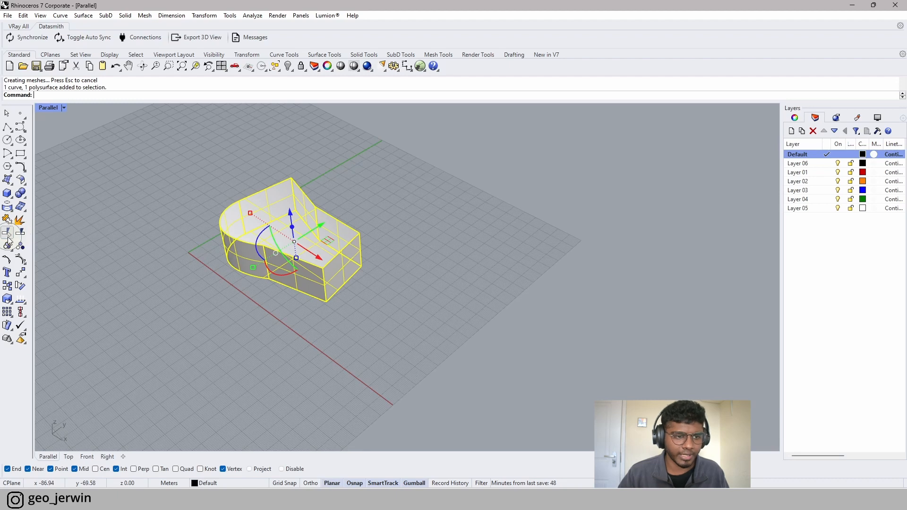
pyautogui.click(248, 183)
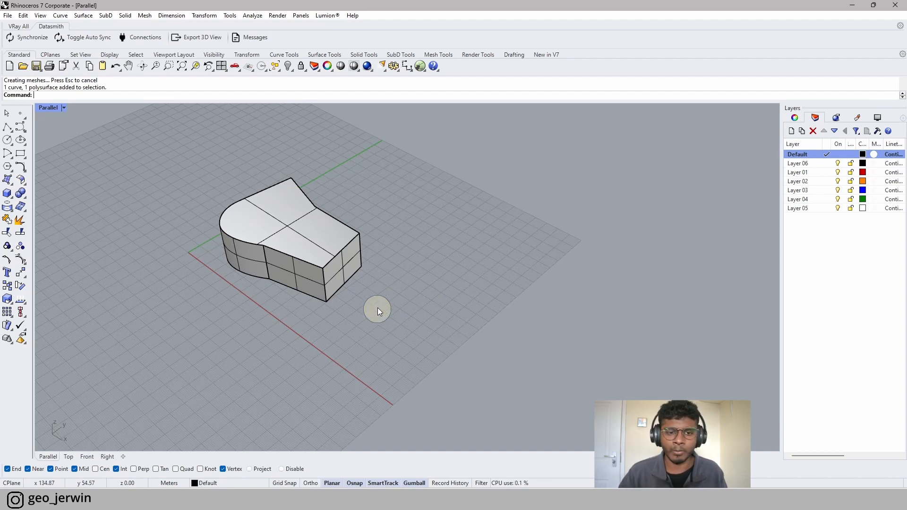
pyautogui.click(268, 239)
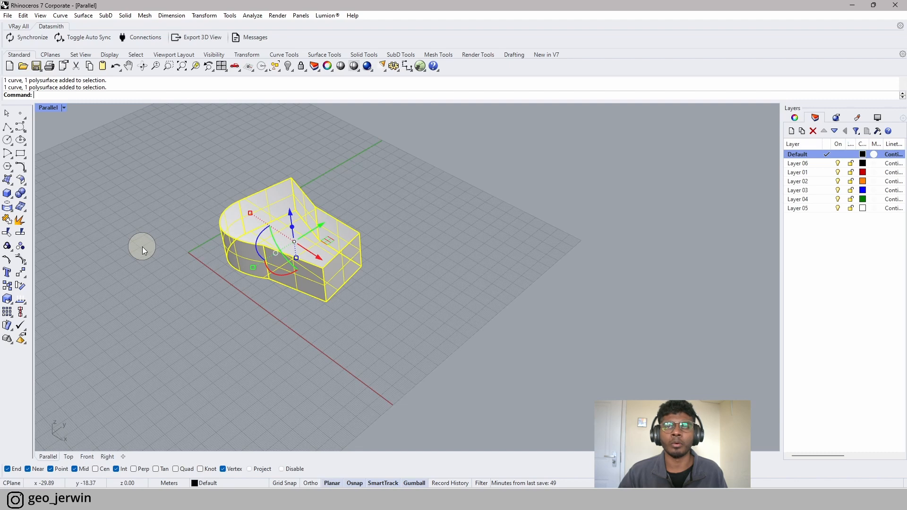
pyautogui.scroll(4, 263, 201)
pyautogui.click(497, 204)
pyautogui.click(222, 251)
pyautogui.scroll(-3, 222, 250)
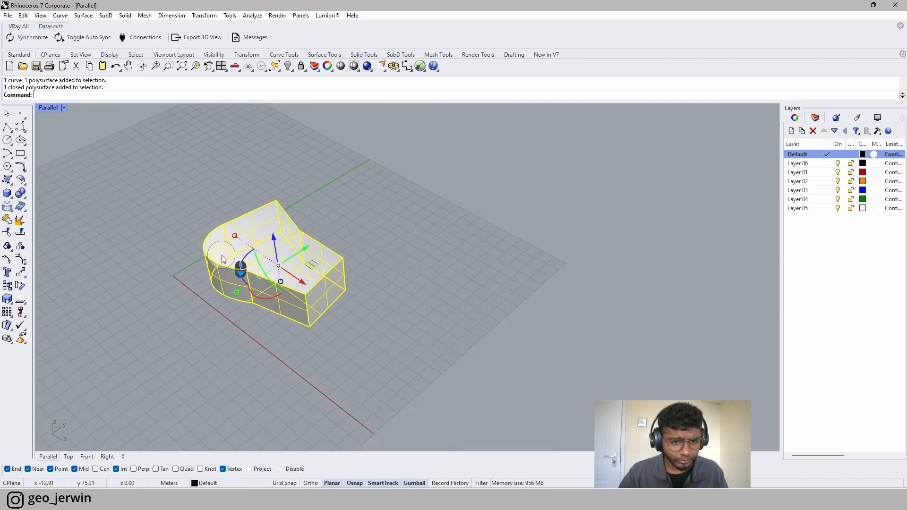
pyautogui.click(225, 171)
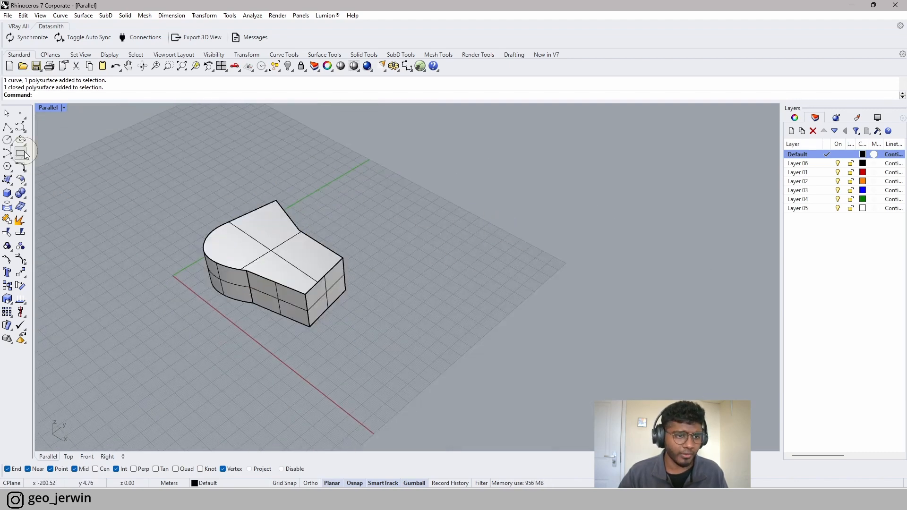
pyautogui.click(244, 237)
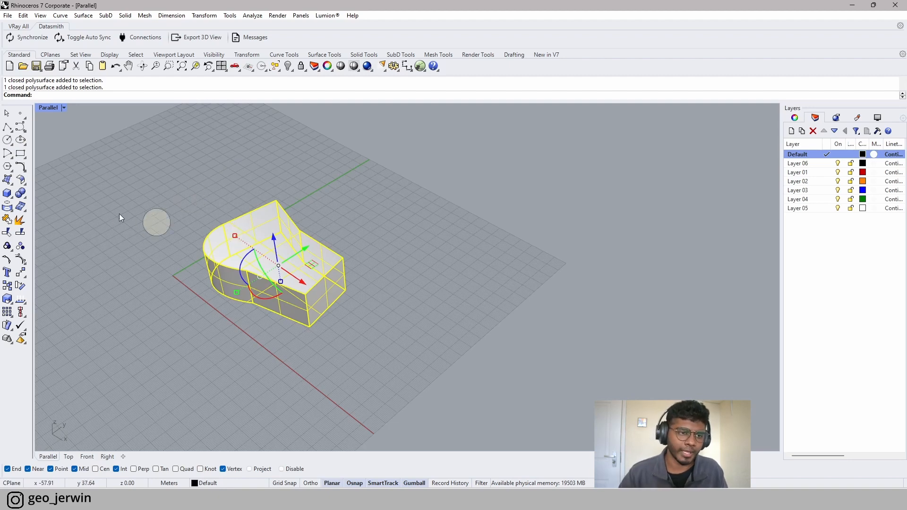
pyautogui.moveTo(119, 213); pyautogui.dragTo(497, 356, button='right')
# - In the Top view, draw an open two-segment polyline forming a peak beside the solid
pyautogui.click(69, 457)
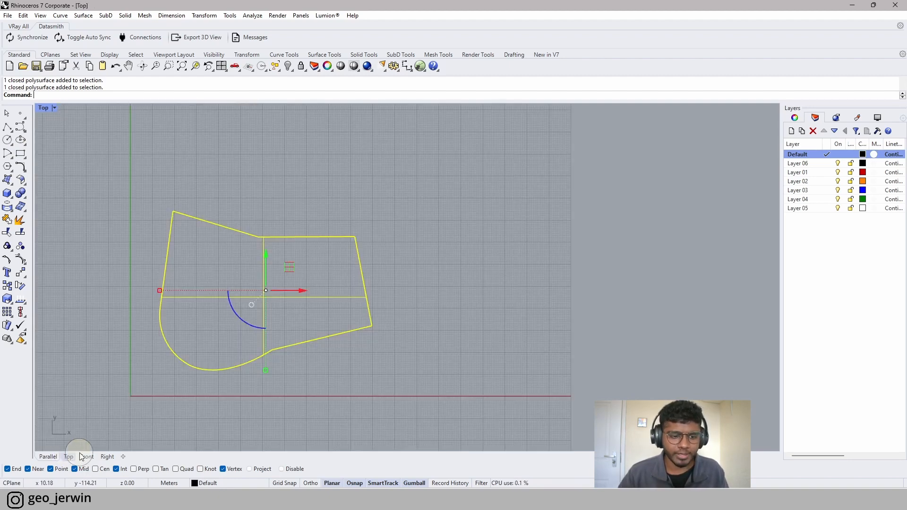
pyautogui.scroll(-2, 349, 341)
pyautogui.press('Escape')
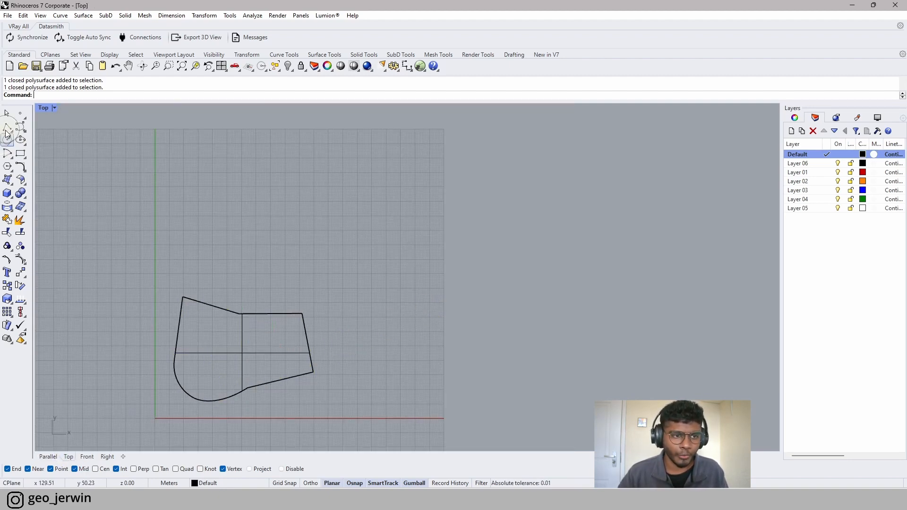
pyautogui.click(7, 127)
pyautogui.click(309, 276)
pyautogui.click(425, 197)
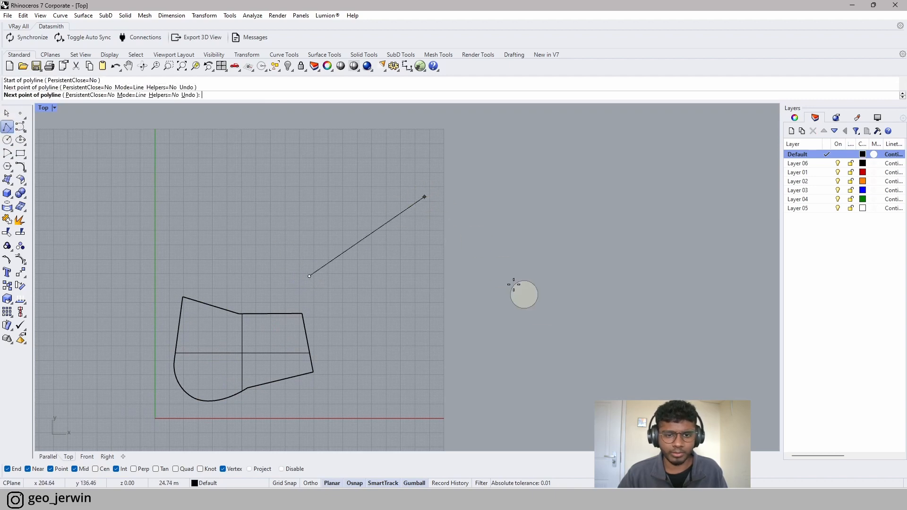
pyautogui.click(531, 306)
pyautogui.press('space')
pyautogui.press('space')
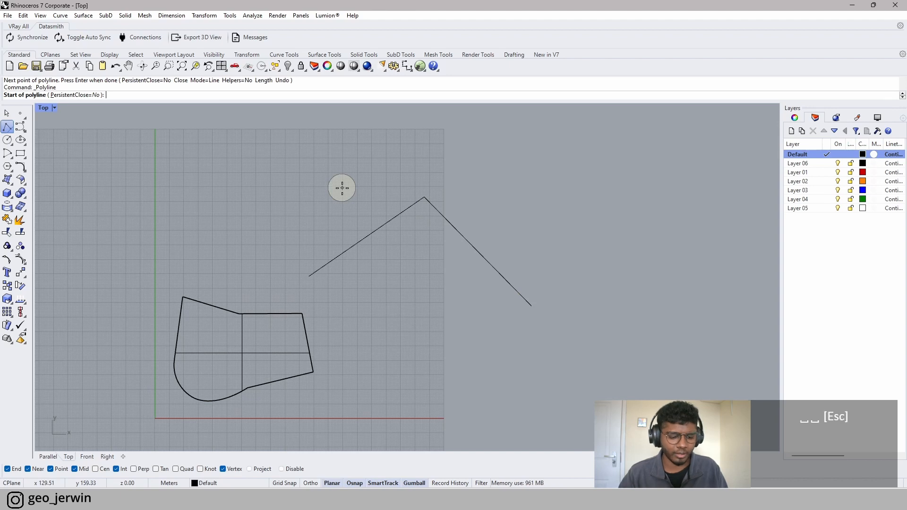
pyautogui.press('Escape')
pyautogui.press('Escape')
pyautogui.press('Escape')
# - Enter the Offset command, cancel it, and delete the two-segment polyline
pyautogui.write('offset')
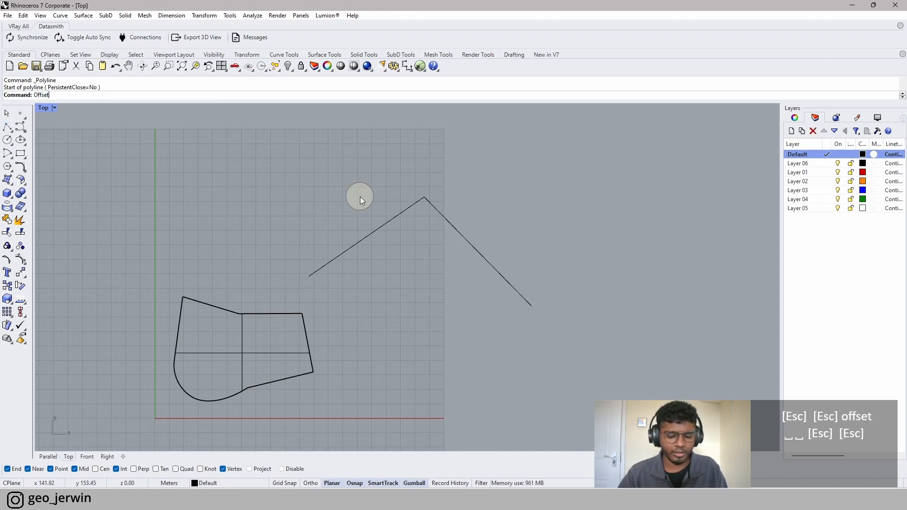
pyautogui.press('Escape')
pyautogui.press('Escape')
pyautogui.press('Escape')
pyautogui.click(501, 253)
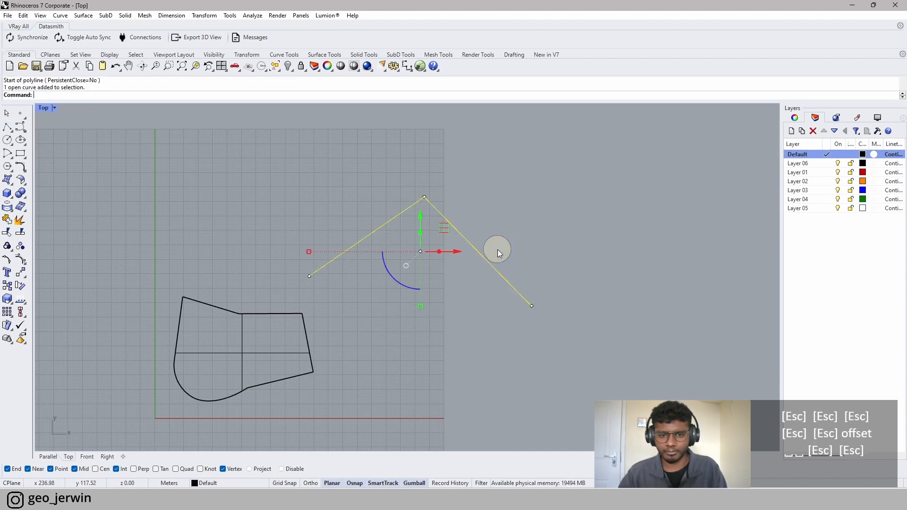
pyautogui.press('Delete')
# - Delete the extruded solid and its base curve in the Parallel view
pyautogui.keyDown('ctrl'); pyautogui.keyDown('shift'); pyautogui.moveTo(121, 439); pyautogui.dragTo(360, 304, button='right'); pyautogui.keyUp('shift'); pyautogui.keyUp('ctrl')
pyautogui.moveTo(149, 155); pyautogui.dragTo(529, 384)
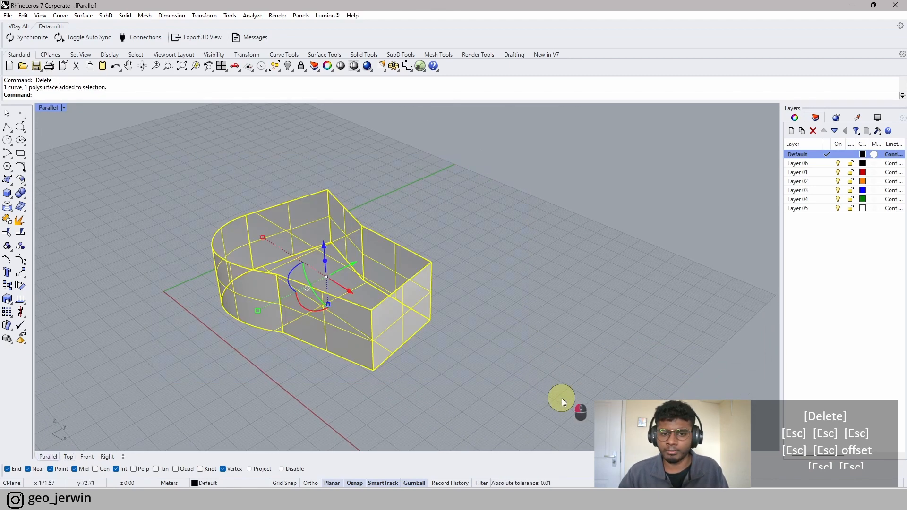
pyautogui.press('Delete')
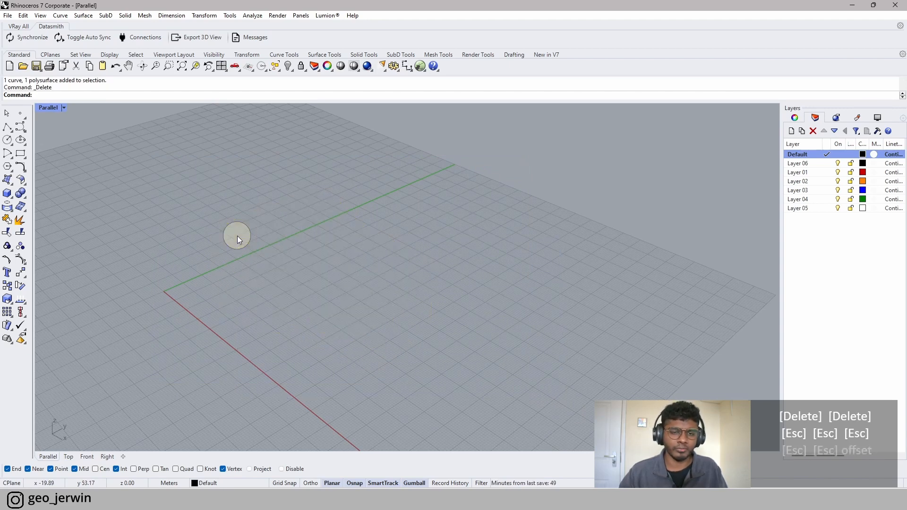
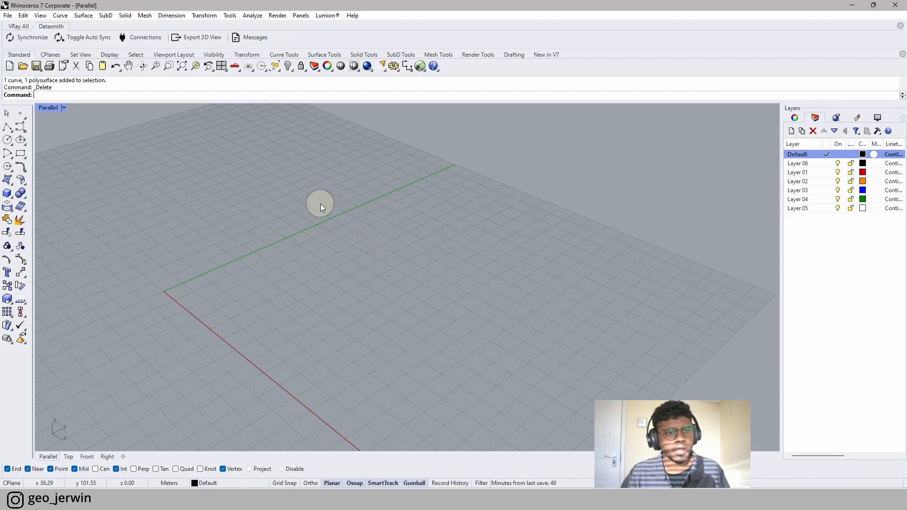
# - Examine the file formats supported by the Import command, and leave it without importing a file
pyautogui.click(8, 15)
pyautogui.click(52, 88)
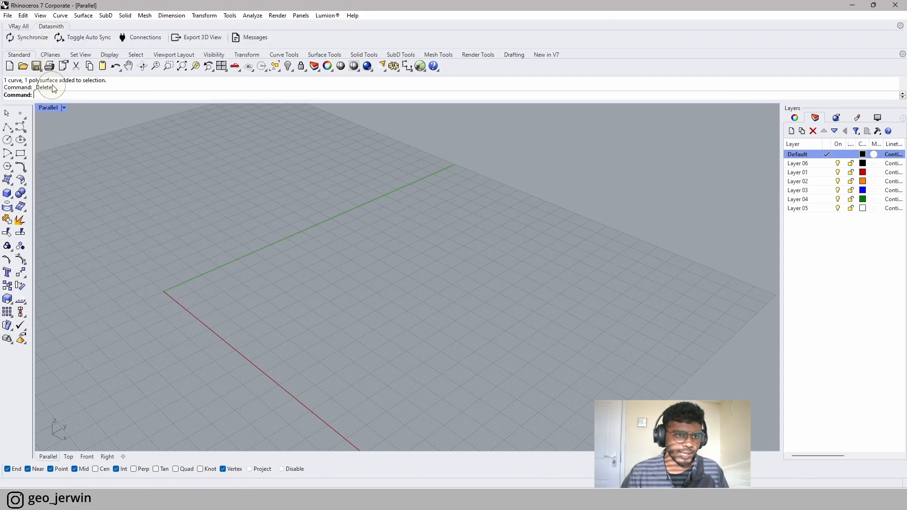
pyautogui.click(40, 15)
pyautogui.moveTo(8, 15)
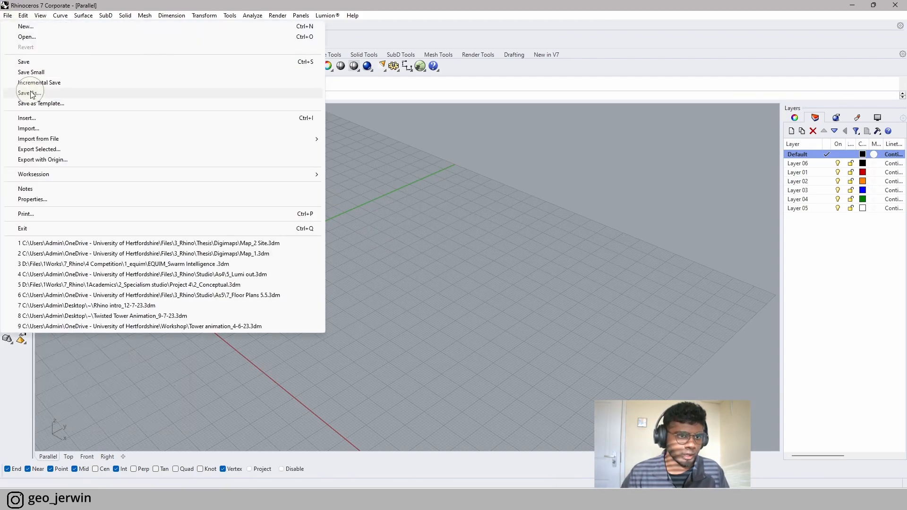
pyautogui.click(38, 130)
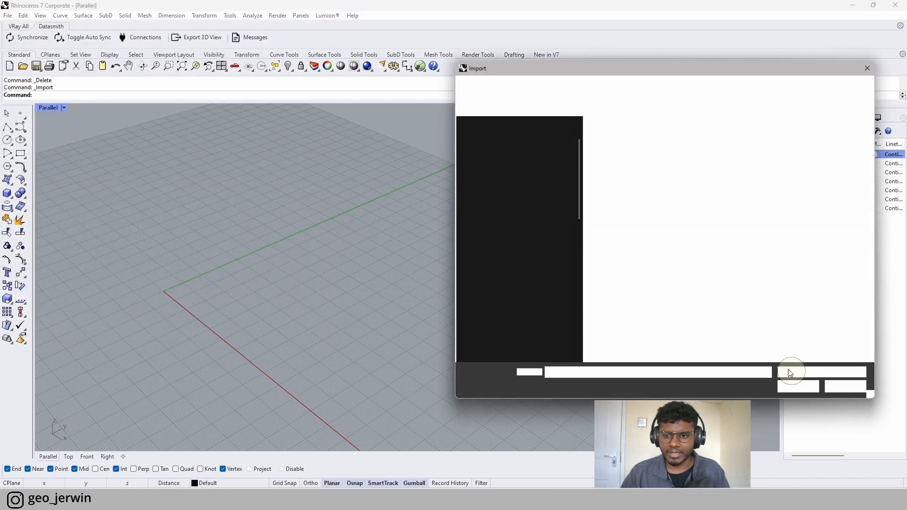
pyautogui.click(812, 373)
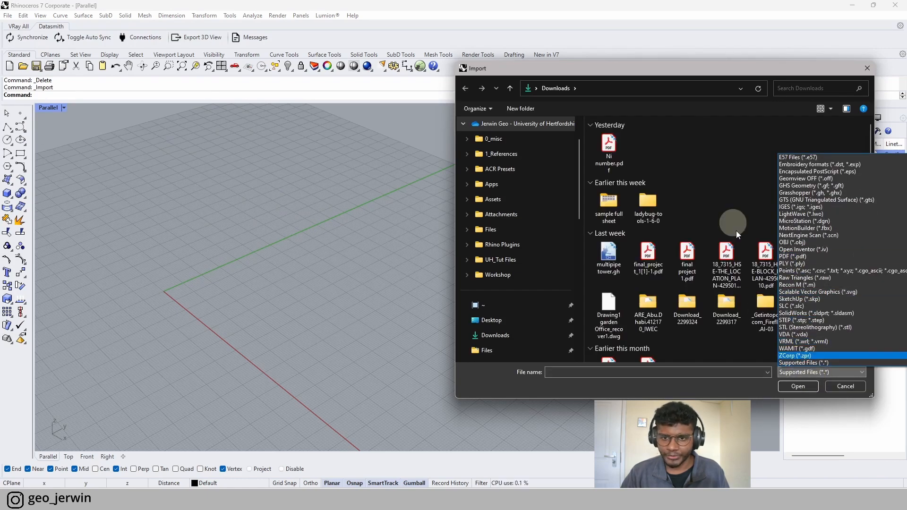
pyautogui.click(712, 185)
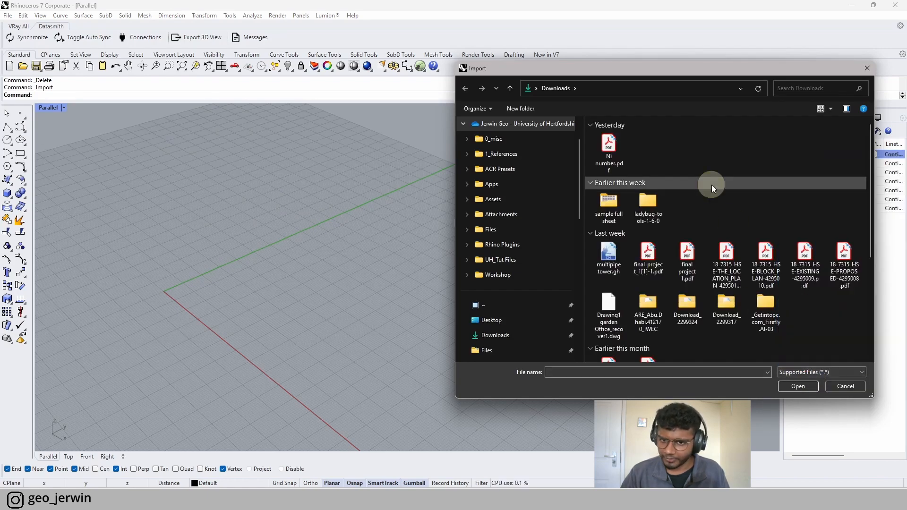
pyautogui.click(865, 69)
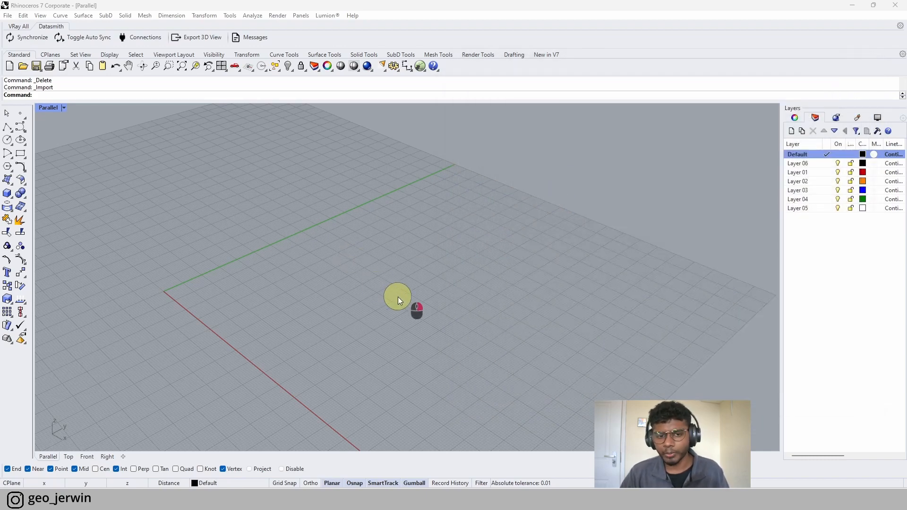
pyautogui.moveTo(407, 299); pyautogui.dragTo(357, 304, button='right')
pyautogui.press('Escape')
pyautogui.press('Escape')
pyautogui.press('Escape')
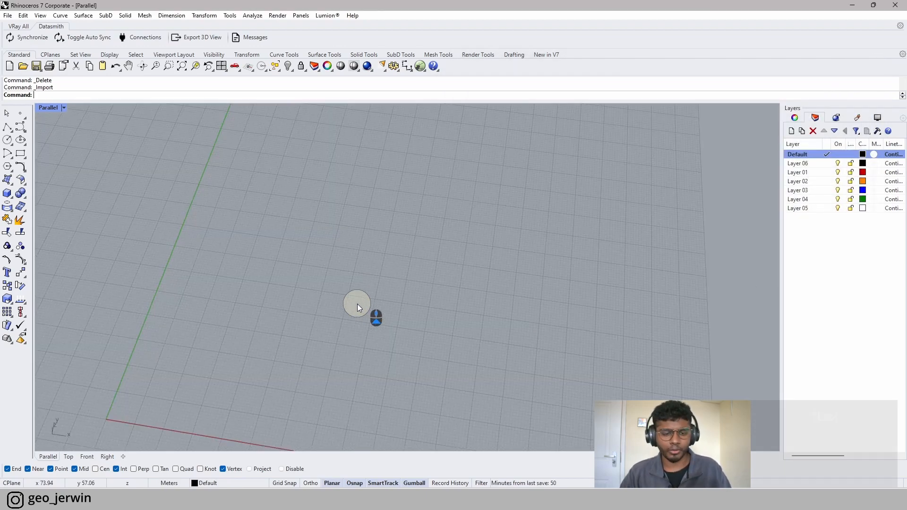
pyautogui.press('Escape')
pyautogui.moveTo(269, 324); pyautogui.dragTo(479, 319, button='right')
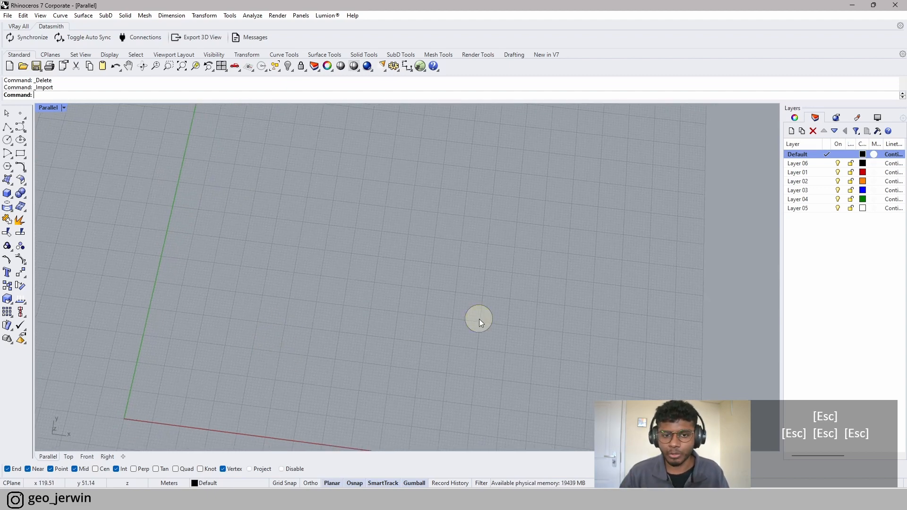
pyautogui.press('Escape')
pyautogui.press('Escape')
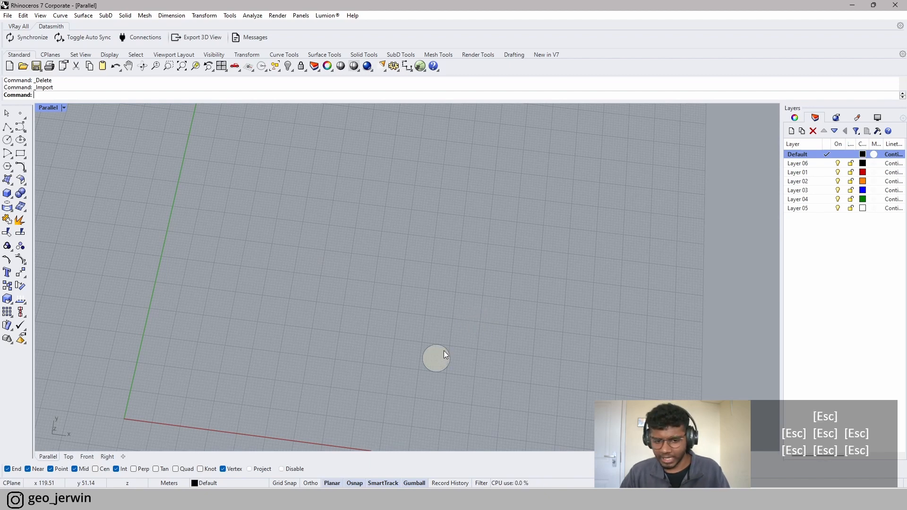
pyautogui.moveTo(327, 376); pyautogui.dragTo(249, 387, button='right')
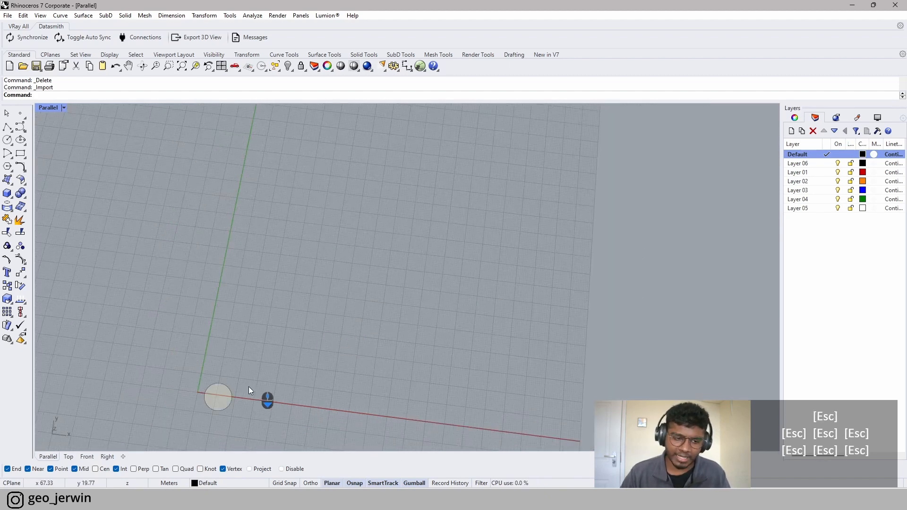
# - From the Top view, start opening an existing model, discard the changes to the untitled file, and browse to the university cloud folder
pyautogui.click(67, 455)
pyautogui.scroll(-3, 350, 355)
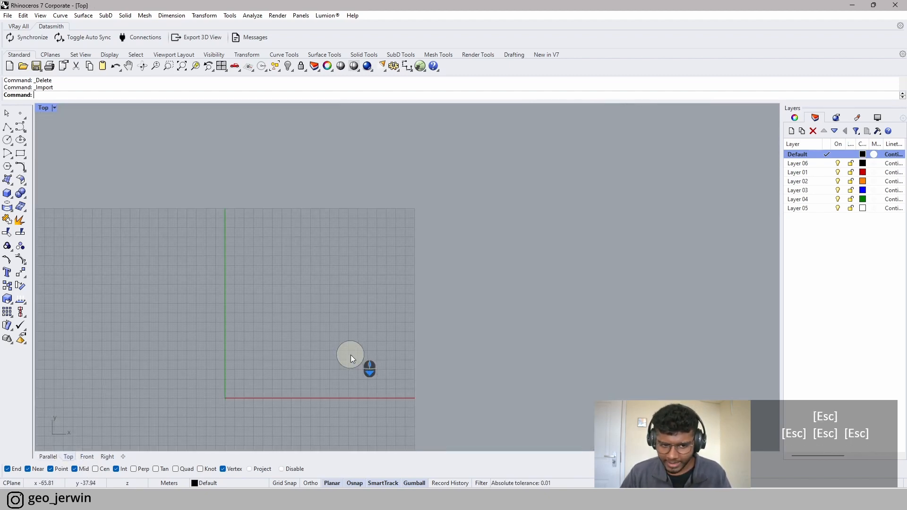
pyautogui.click(8, 14)
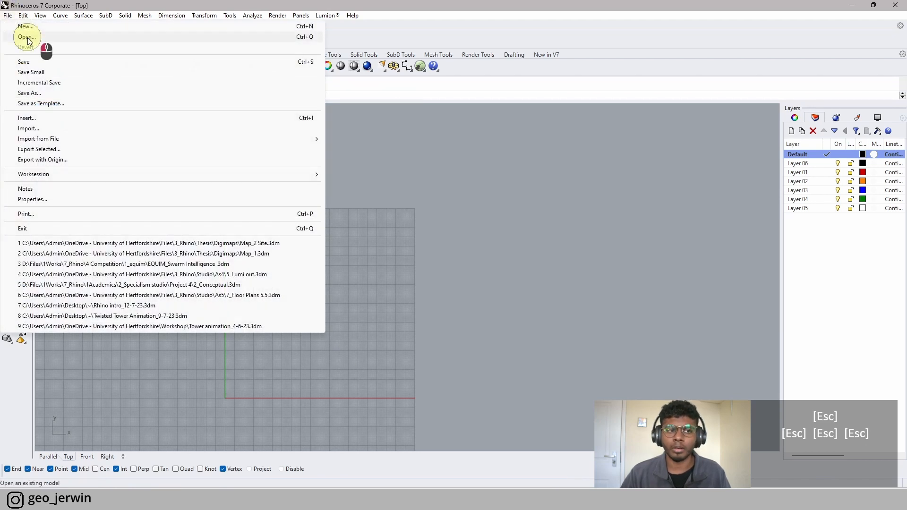
pyautogui.click(27, 37)
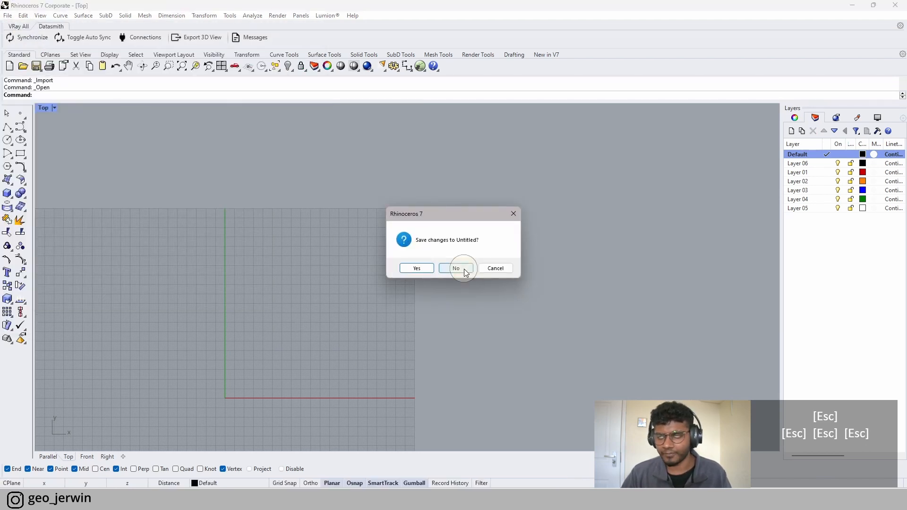
pyautogui.click(465, 272)
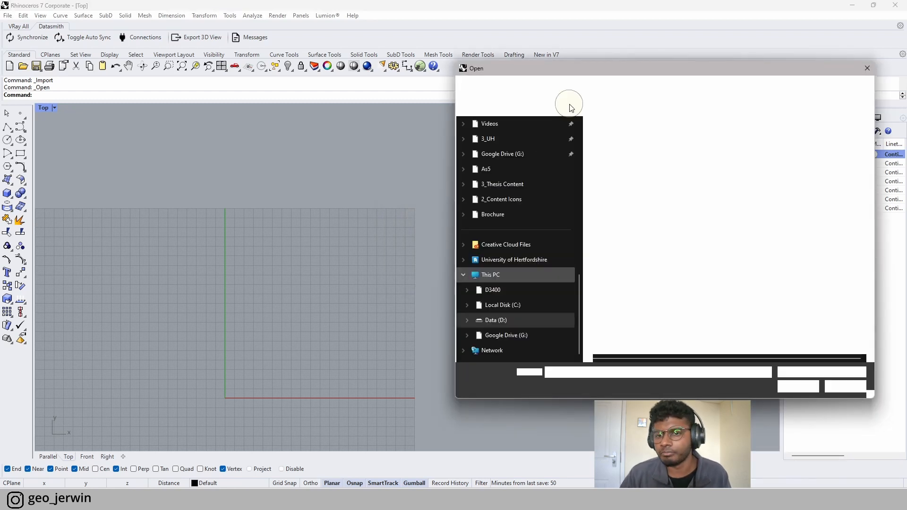
pyautogui.moveTo(669, 68); pyautogui.dragTo(483, 85)
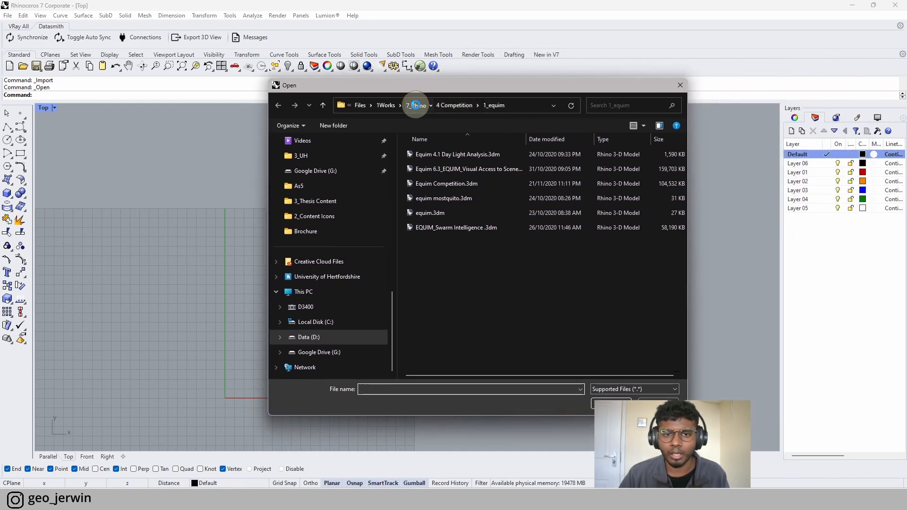
pyautogui.scroll(10, 347, 176)
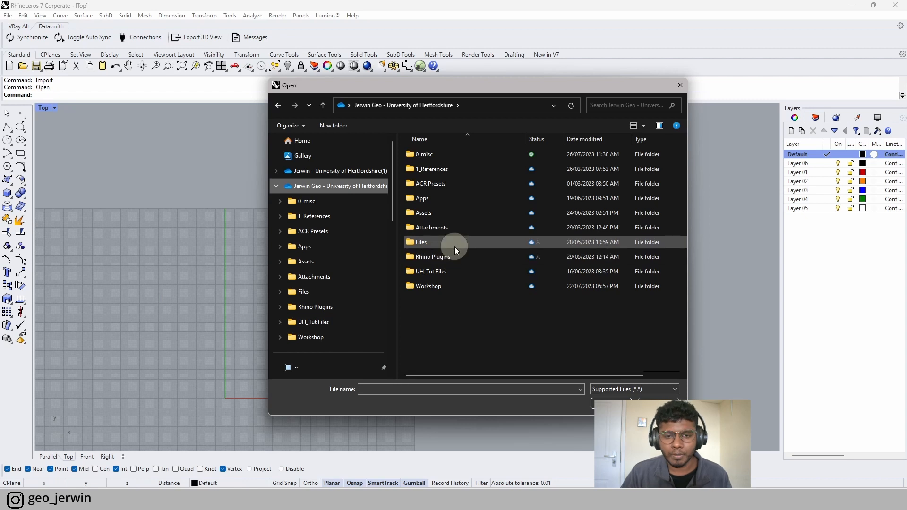
# - Open the model 7_Floor Plans 5.5.3dm from the folder Files, 3_Rhino, Studio, As5
pyautogui.click(428, 246)
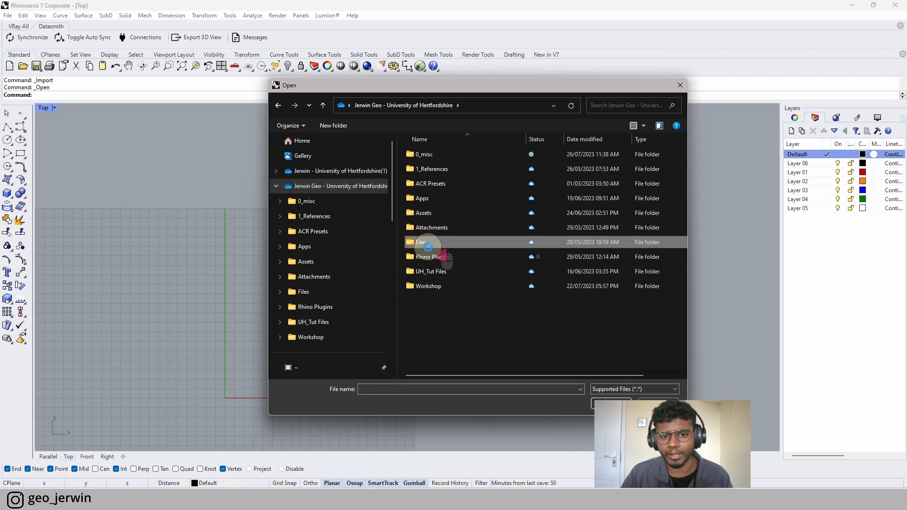
pyautogui.doubleClick(428, 246)
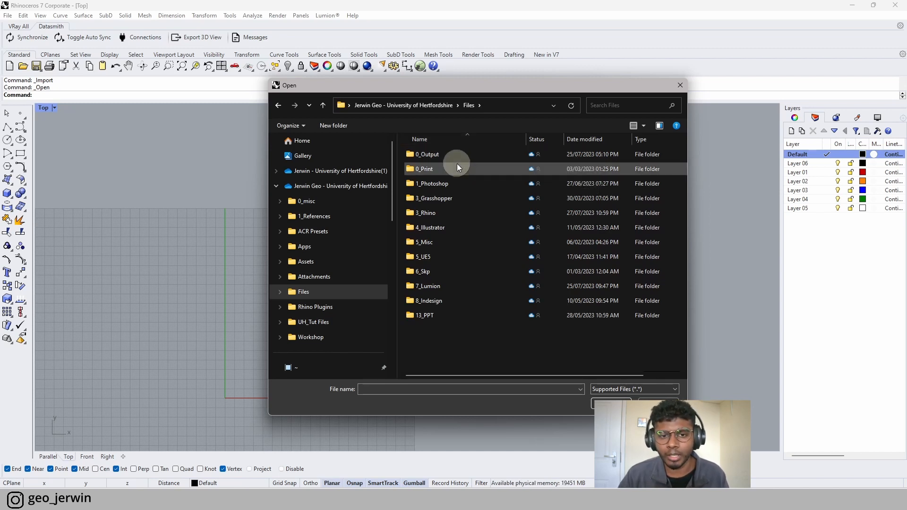
pyautogui.doubleClick(436, 214)
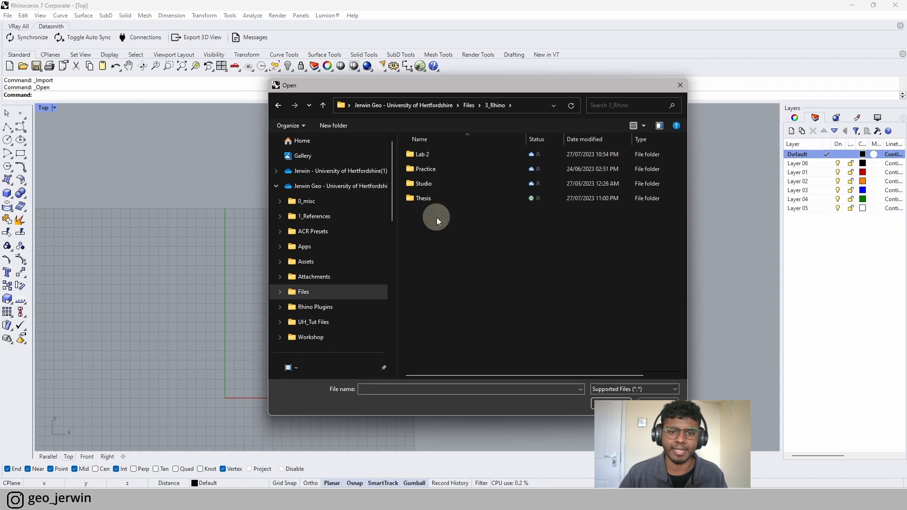
pyautogui.doubleClick(437, 183)
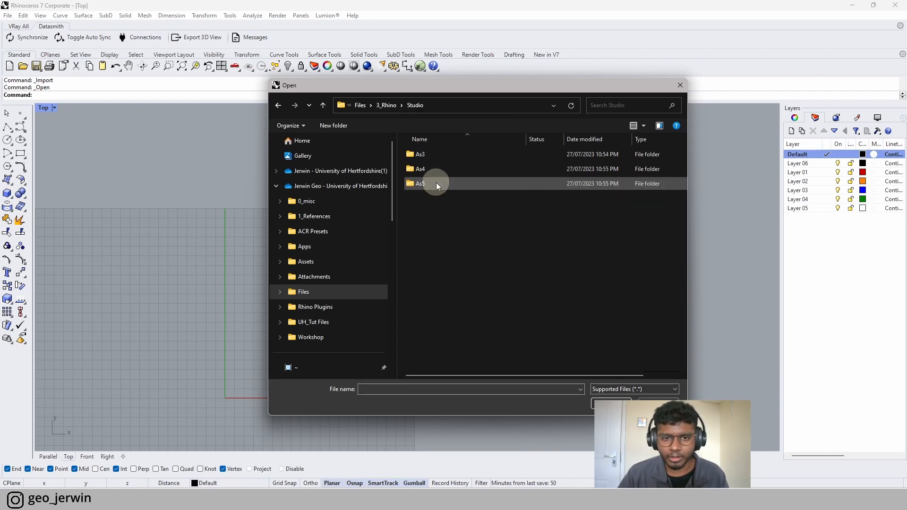
pyautogui.doubleClick(436, 184)
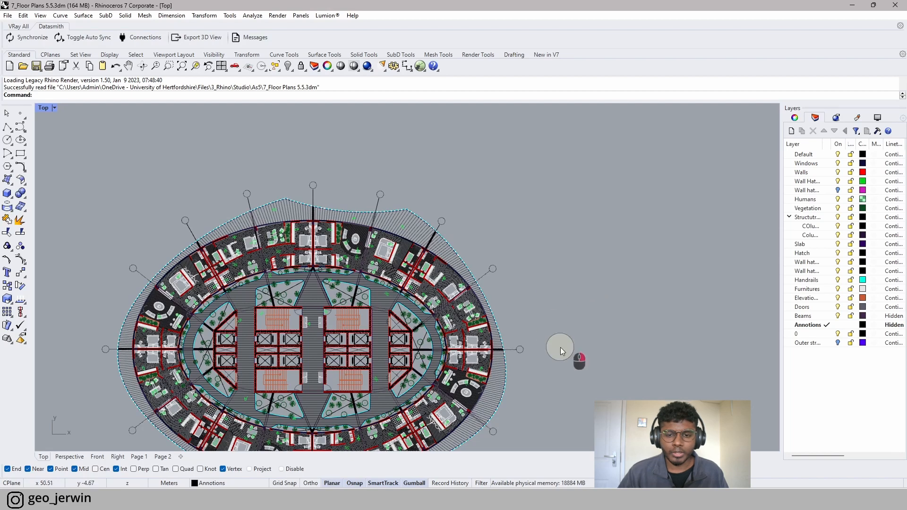
# - Examine the oval tower floor plan in the Top view and its sheets on the Page 1 and Page 2 layouts
pyautogui.moveTo(561, 348); pyautogui.dragTo(594, 289, button='right')
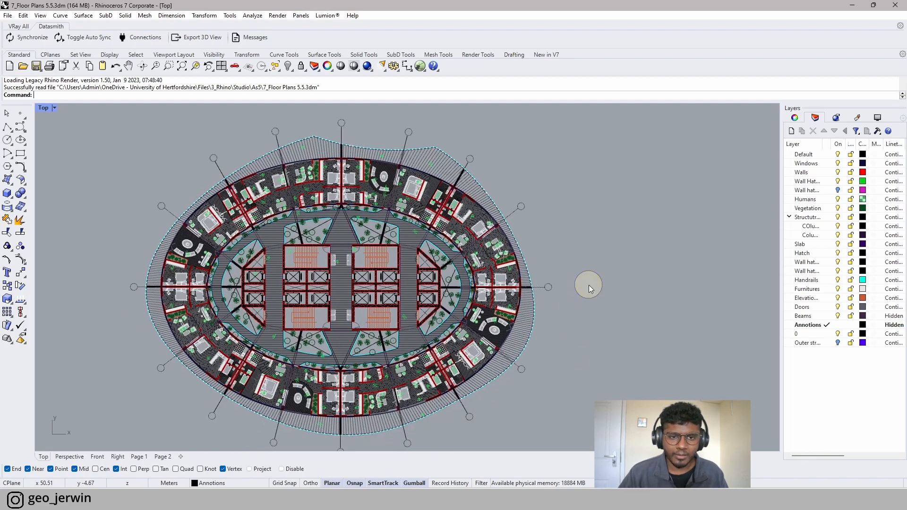
pyautogui.scroll(-2, 585, 296)
pyautogui.scroll(2, 434, 228)
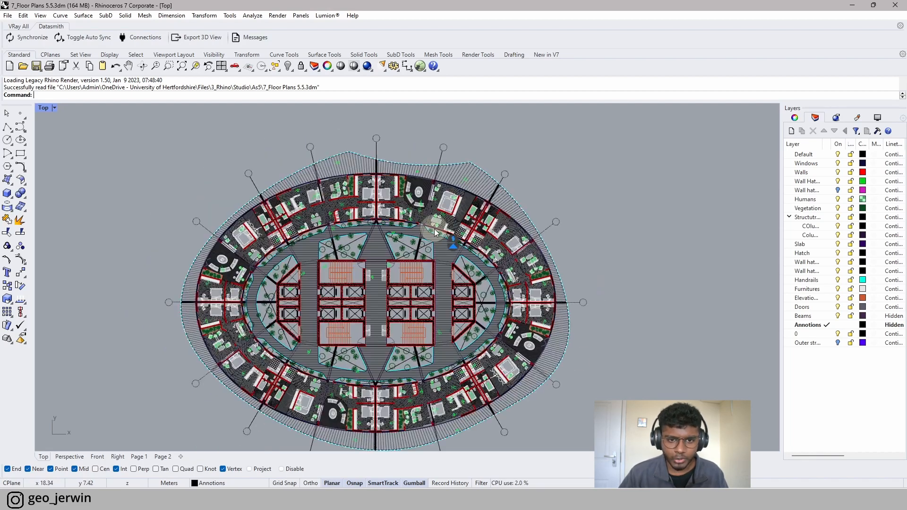
pyautogui.click(138, 456)
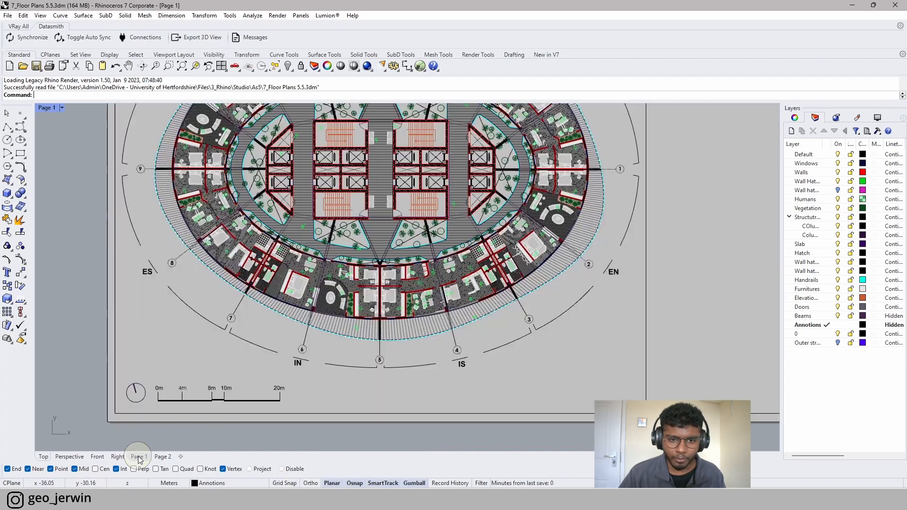
pyautogui.scroll(-5, 656, 318)
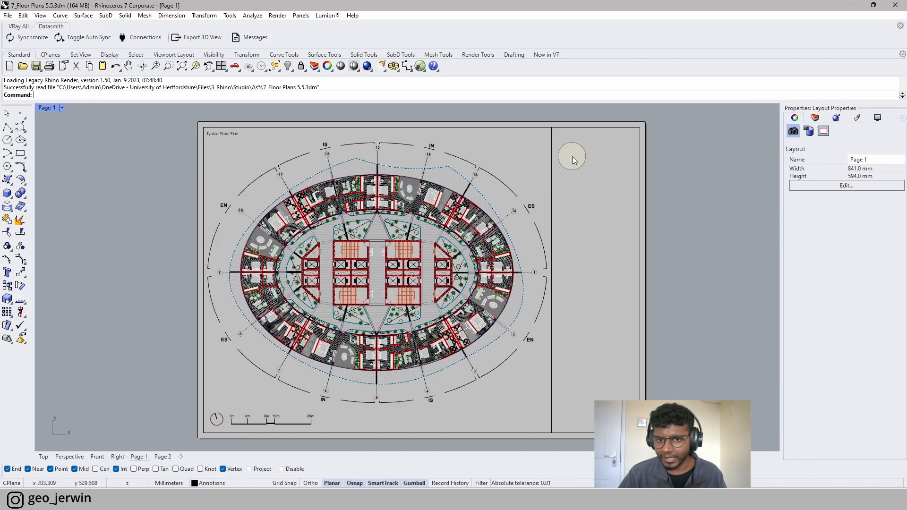
pyautogui.moveTo(573, 158); pyautogui.dragTo(535, 140)
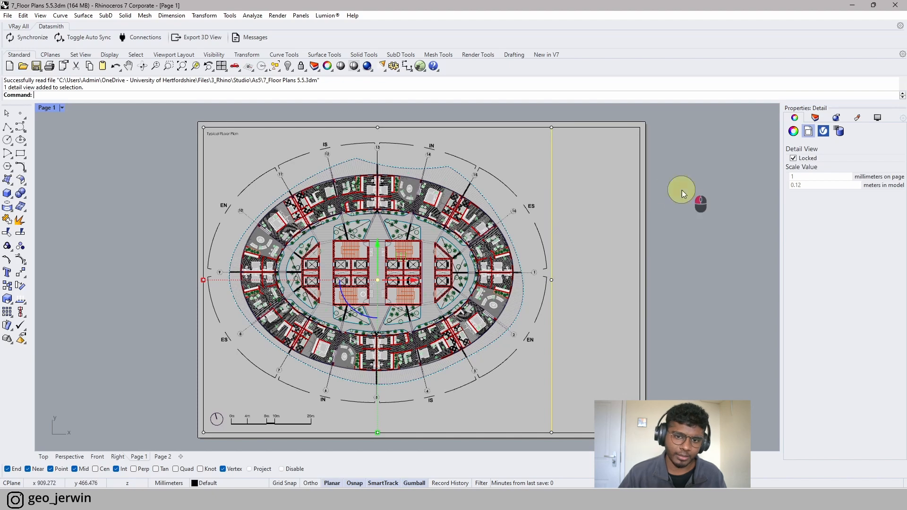
pyautogui.click(163, 456)
pyautogui.scroll(5, 437, 258)
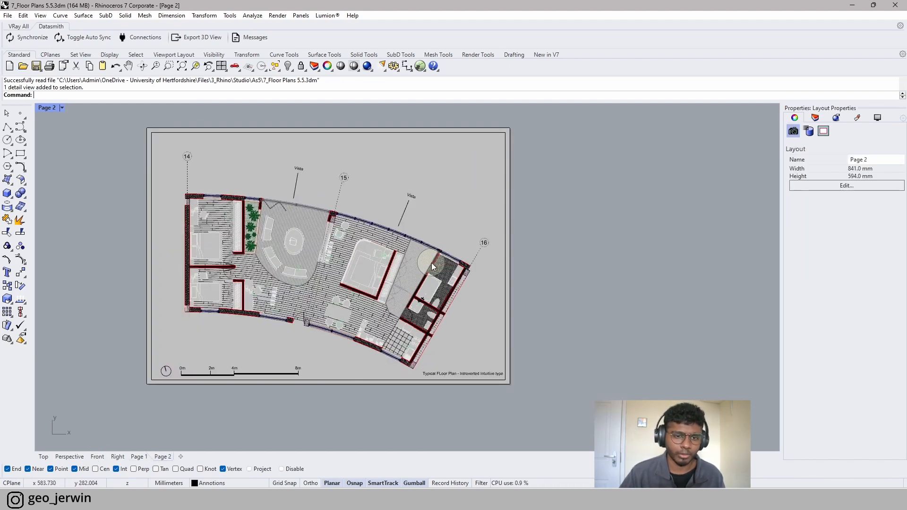
# - Return to the Top view and set the Print Display state to On for the model viewports
pyautogui.click(50, 458)
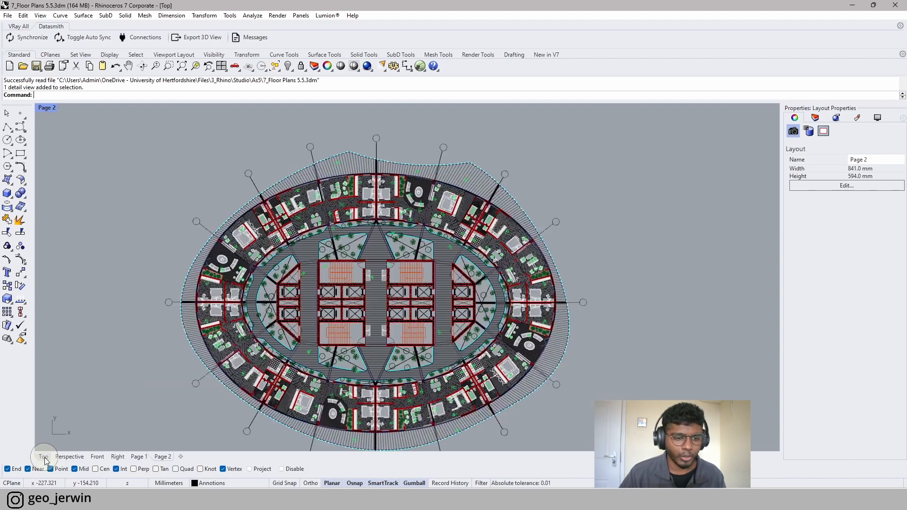
pyautogui.scroll(5, 395, 193)
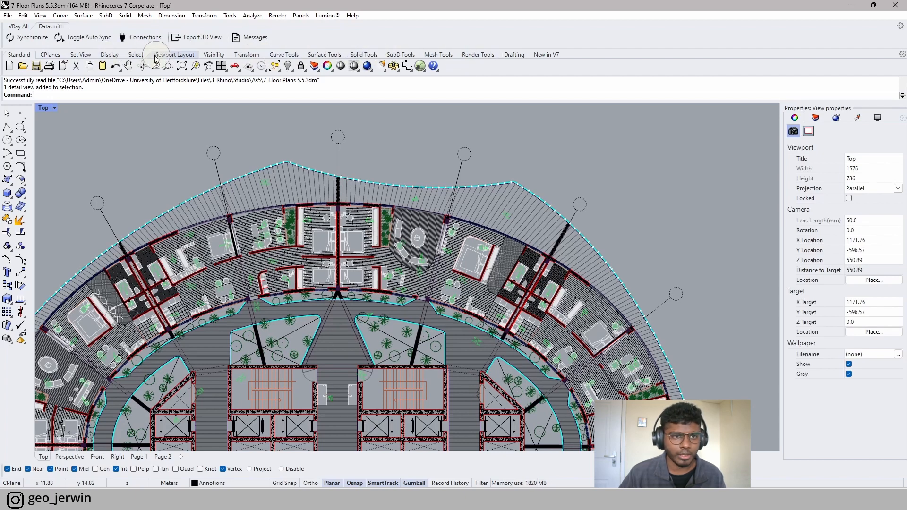
pyautogui.click(113, 56)
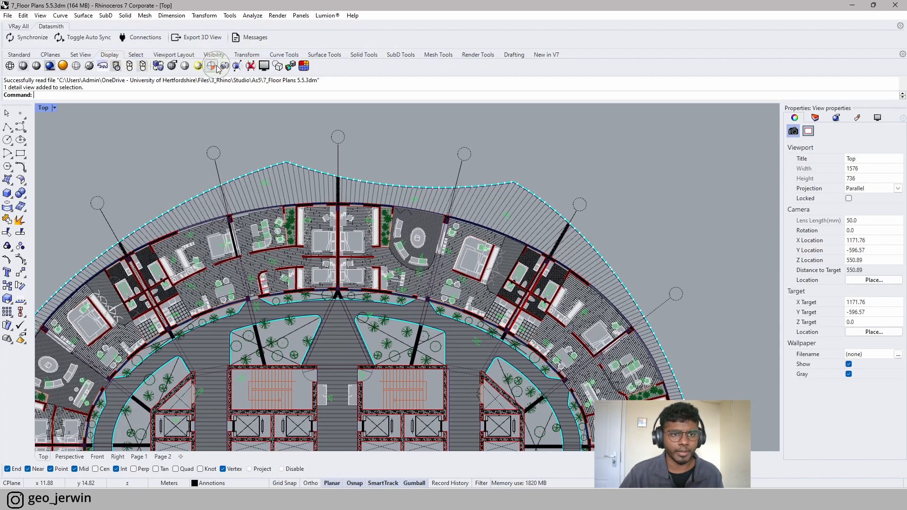
pyautogui.click(278, 66)
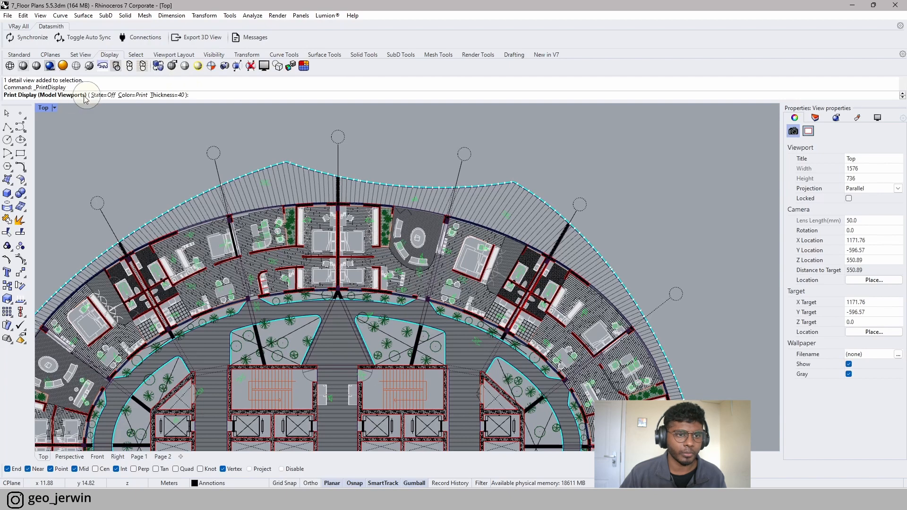
pyautogui.click(101, 95)
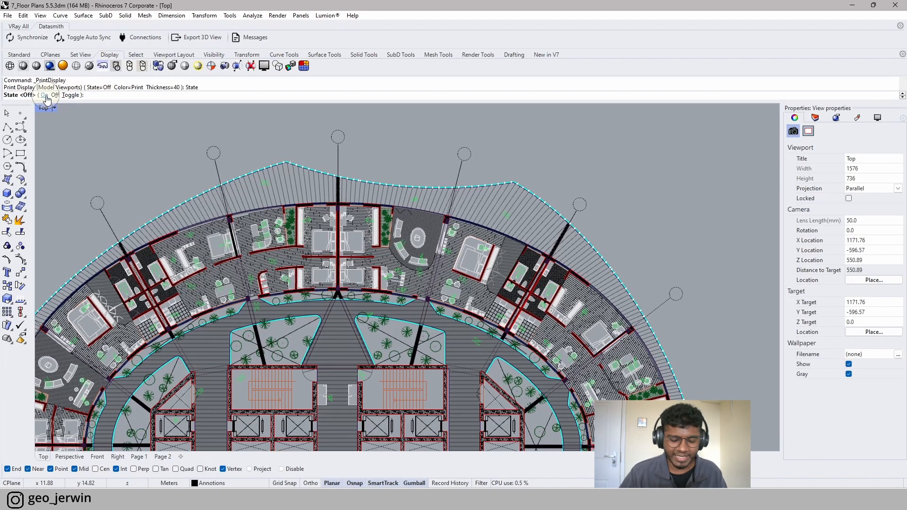
pyautogui.click(43, 95)
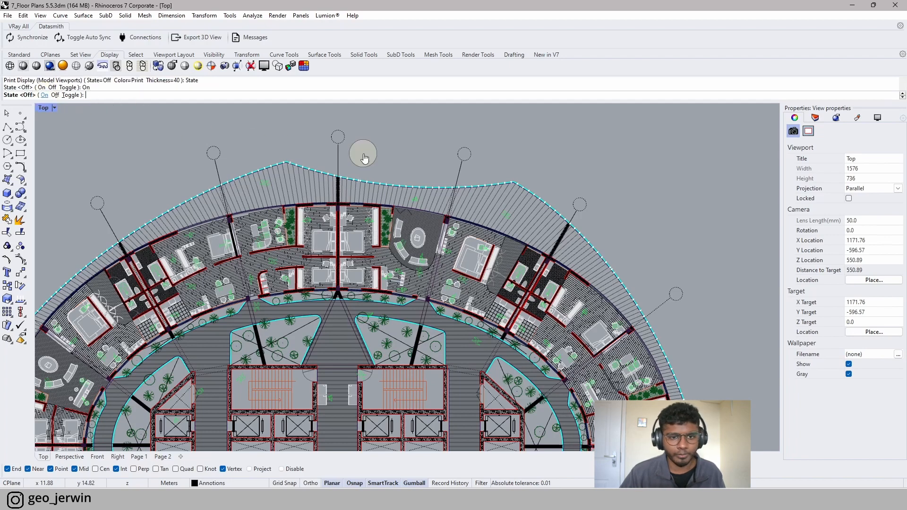
# - Set the background of the Shaded display mode to Solid Color
pyautogui.click(877, 118)
pyautogui.click(890, 164)
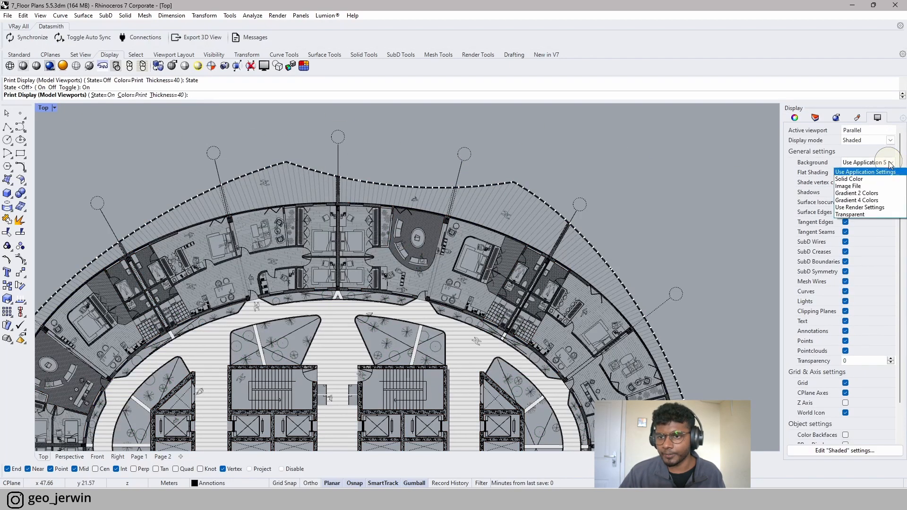
pyautogui.click(869, 178)
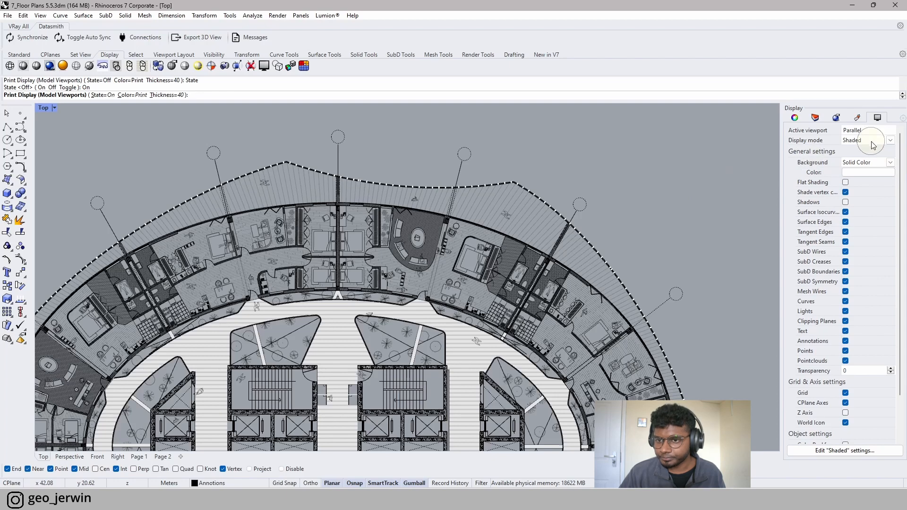
# - Set the Top viewport's display mode to Wireframe and finish the Print Display command
pyautogui.click(44, 108)
pyautogui.click(65, 143)
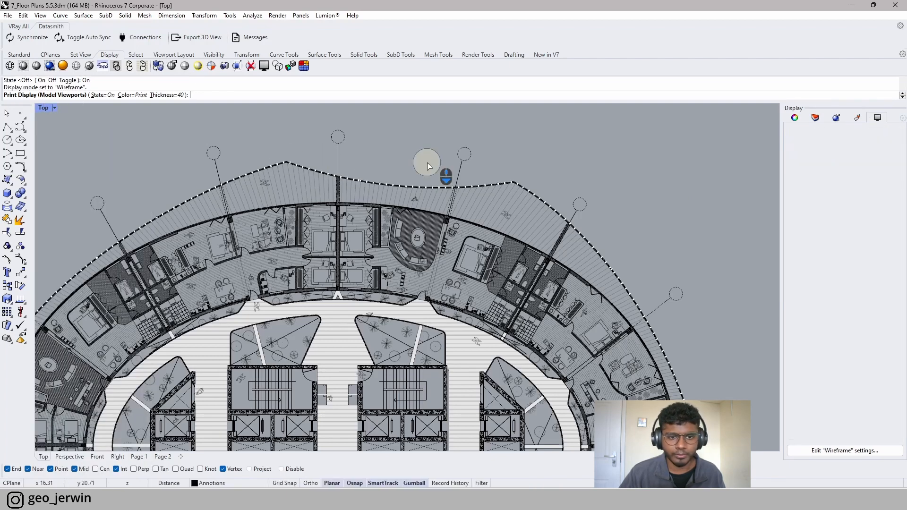
pyautogui.scroll(-3, 555, 172)
pyautogui.scroll(-2, 607, 167)
pyautogui.scroll(2, 664, 176)
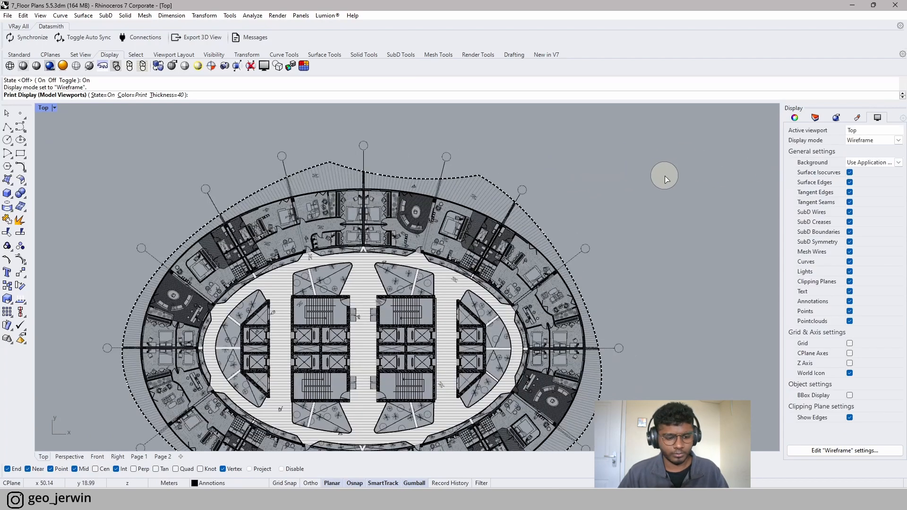
pyautogui.press('Escape')
pyautogui.press('Escape')
pyautogui.press('Escape')
pyautogui.press('Escape')
# - Set the Wireframe background to Solid Color and choose white as its color
pyautogui.click(890, 163)
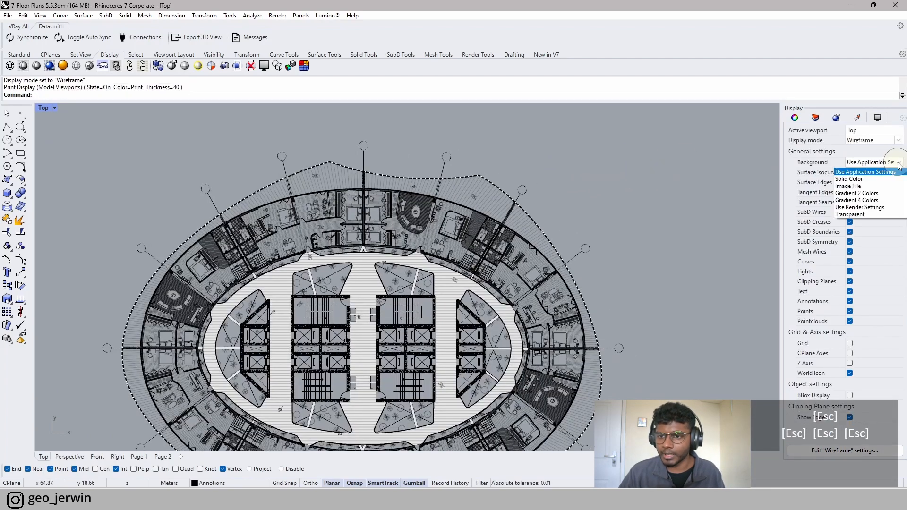
pyautogui.click(871, 180)
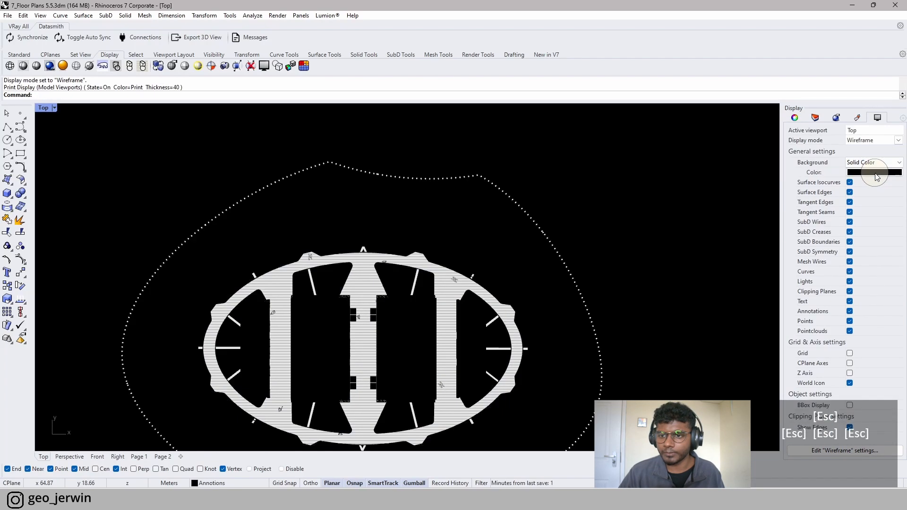
pyautogui.click(877, 177)
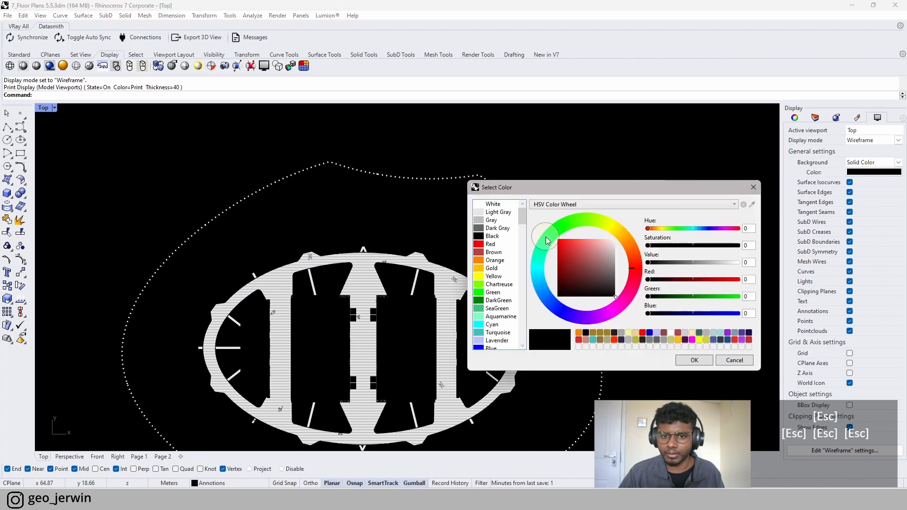
pyautogui.click(693, 360)
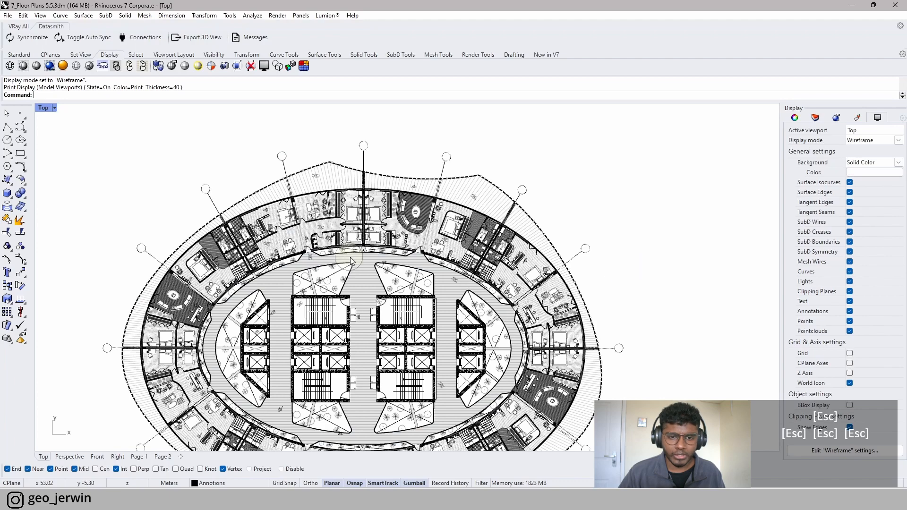
# - Examine the line weights, hatches and furniture of the upper apartments in the print-style floor plan
pyautogui.scroll(5, 407, 231)
pyautogui.scroll(2, 439, 286)
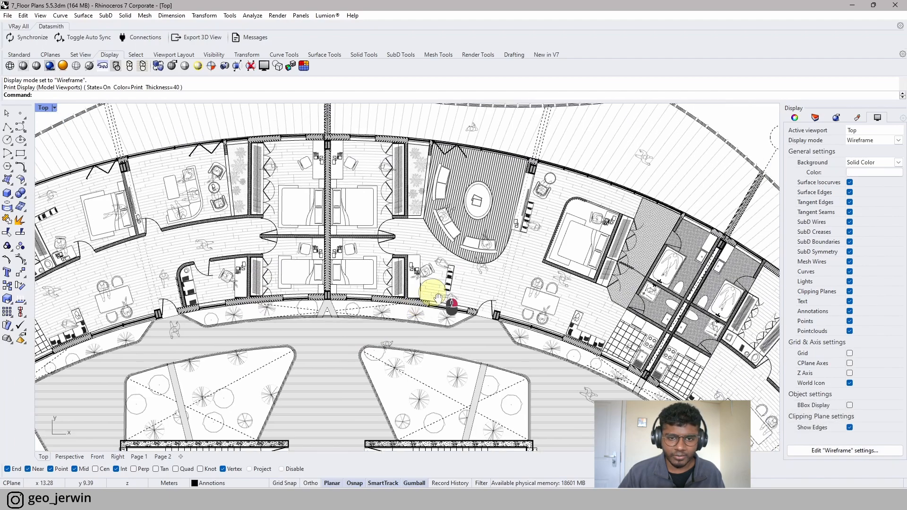
pyautogui.scroll(2, 563, 282)
pyautogui.moveTo(597, 281); pyautogui.dragTo(386, 283, button='right')
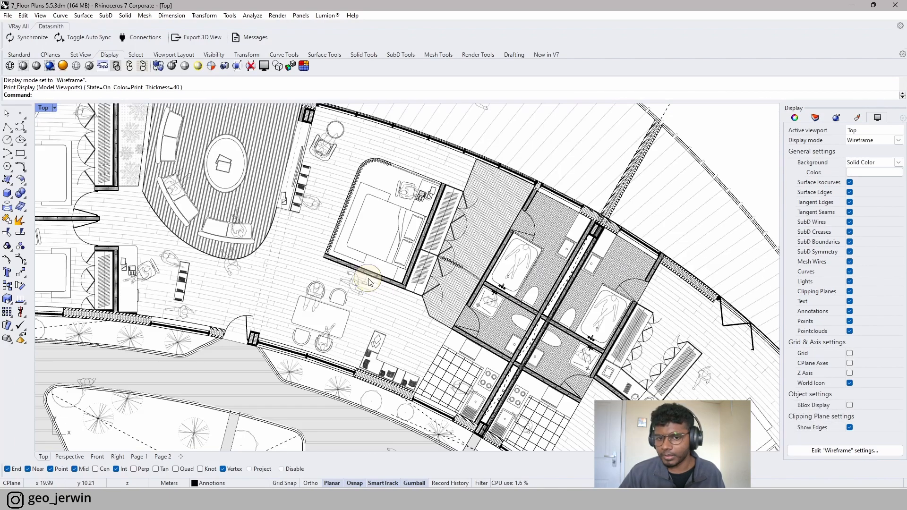
pyautogui.scroll(-3, 264, 283)
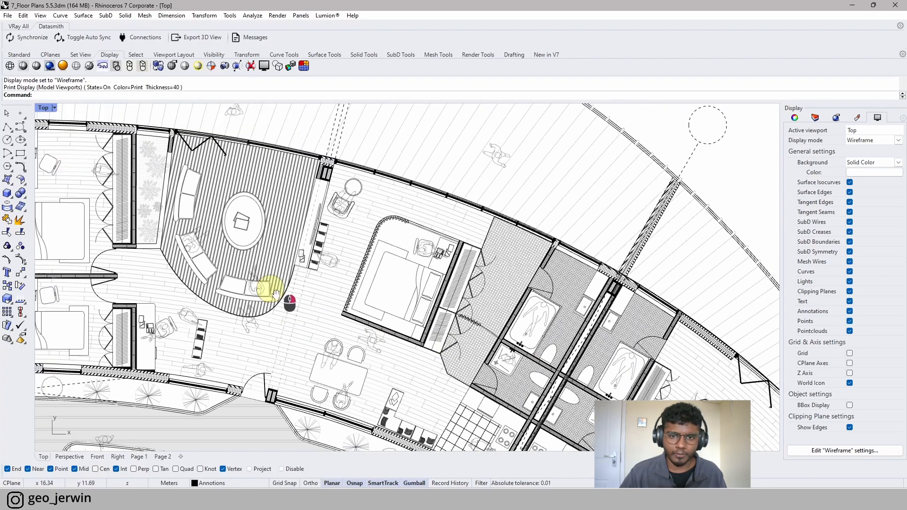
pyautogui.scroll(-2, 542, 293)
pyautogui.scroll(-6, 524, 279)
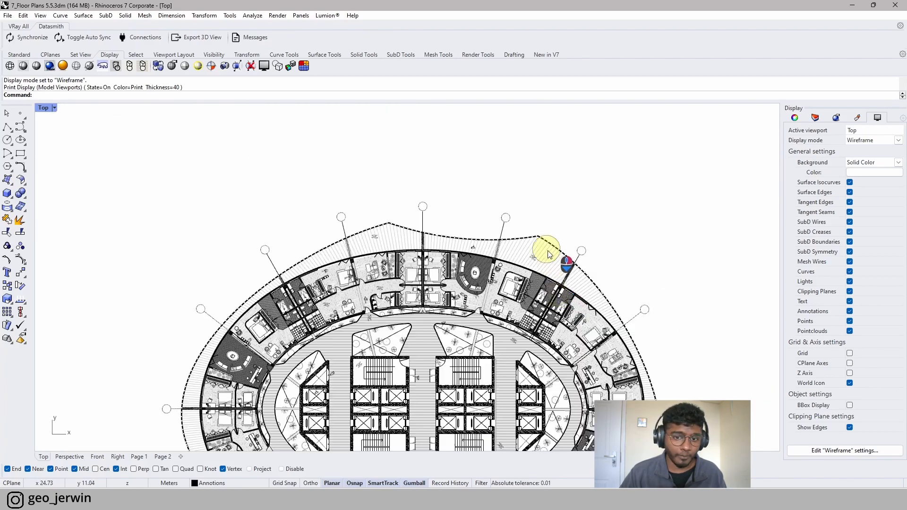
# - Examine the oval living room, bedrooms and entrance wall of the apartments beside the plan's upper central party wall
pyautogui.moveTo(522, 243); pyautogui.dragTo(517, 240, button='right')
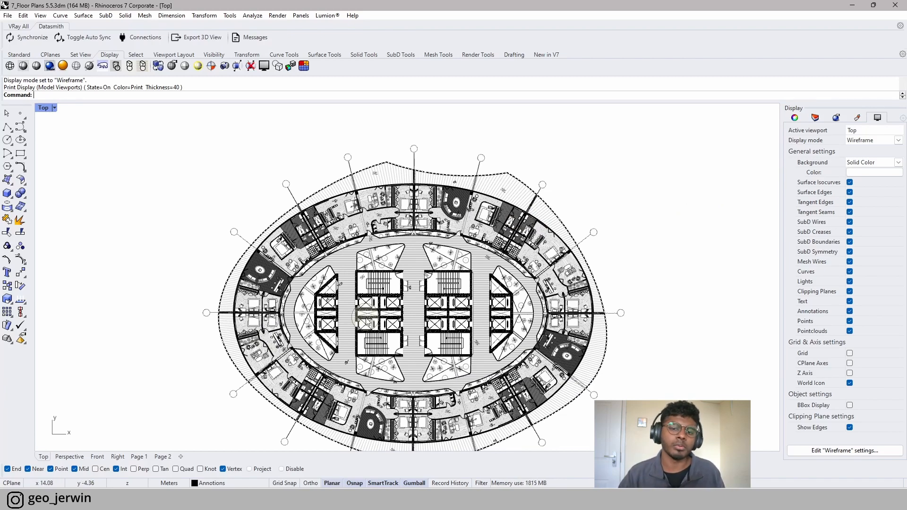
pyautogui.scroll(1, 461, 149)
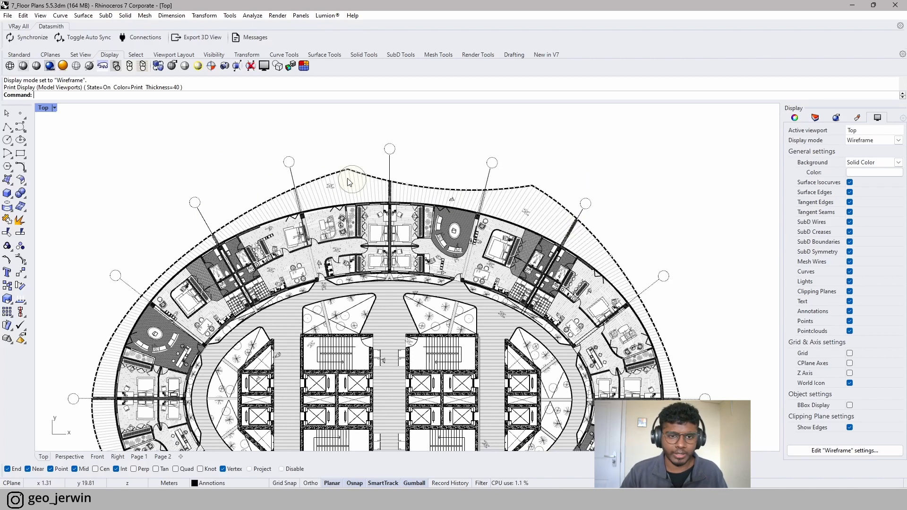
pyautogui.scroll(5, 455, 195)
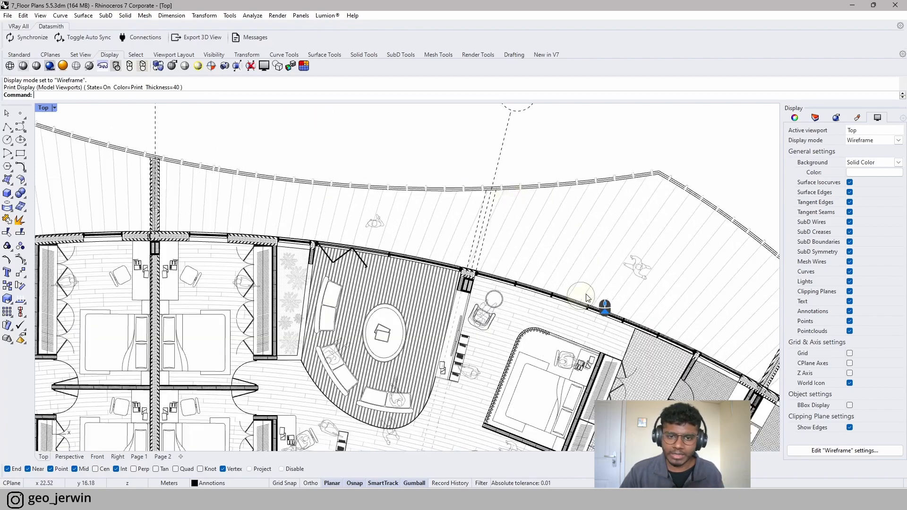
pyautogui.moveTo(560, 301); pyautogui.dragTo(471, 176, button='right')
pyautogui.scroll(4, 456, 382)
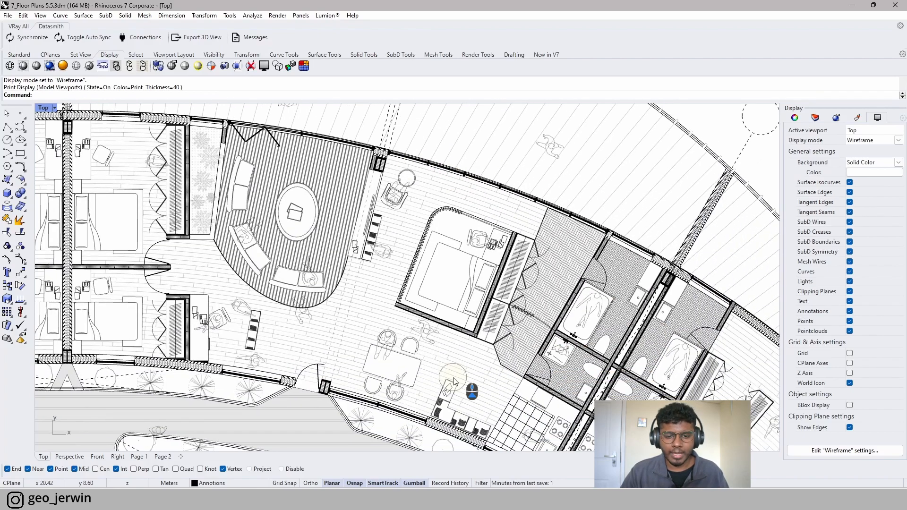
pyautogui.moveTo(454, 381); pyautogui.dragTo(472, 237, button='right')
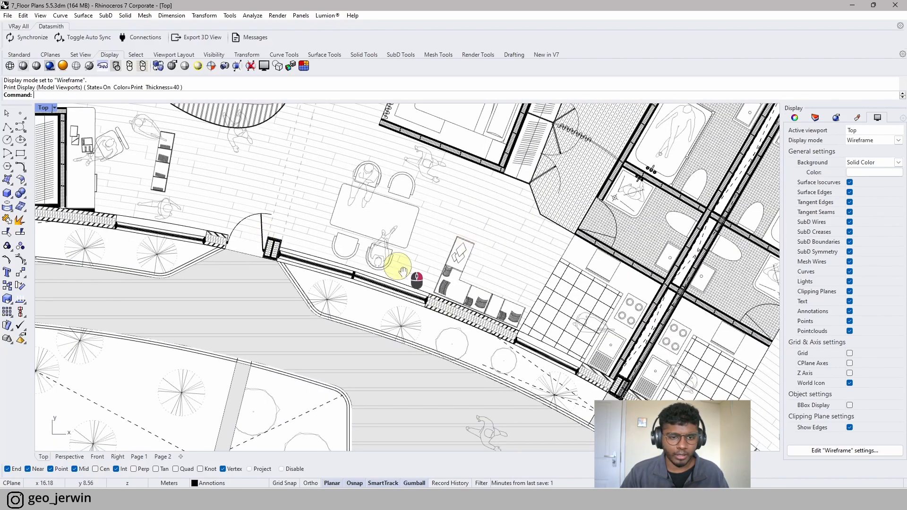
pyautogui.moveTo(399, 268); pyautogui.dragTo(440, 278, button='right')
pyautogui.moveTo(200, 256); pyautogui.dragTo(446, 279, button='right')
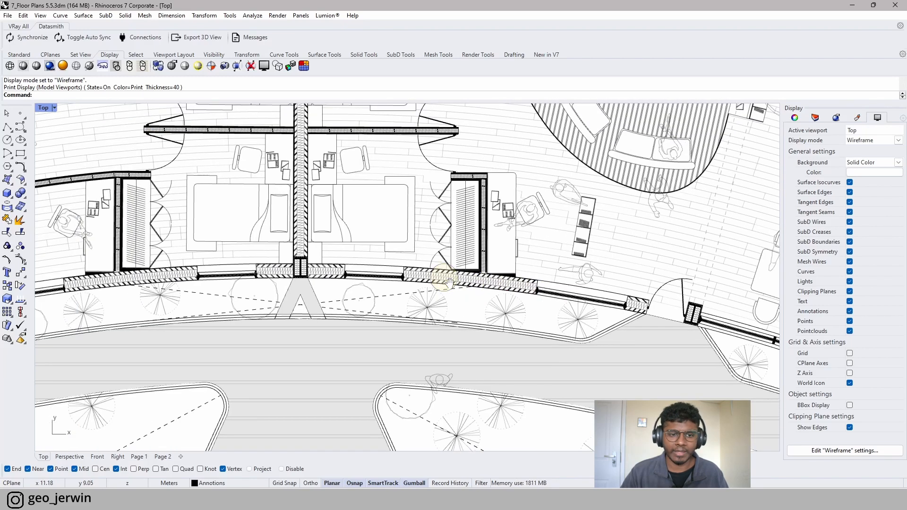
pyautogui.moveTo(398, 228); pyautogui.dragTo(284, 312, button='right')
pyautogui.moveTo(562, 219); pyautogui.dragTo(451, 249, button='right')
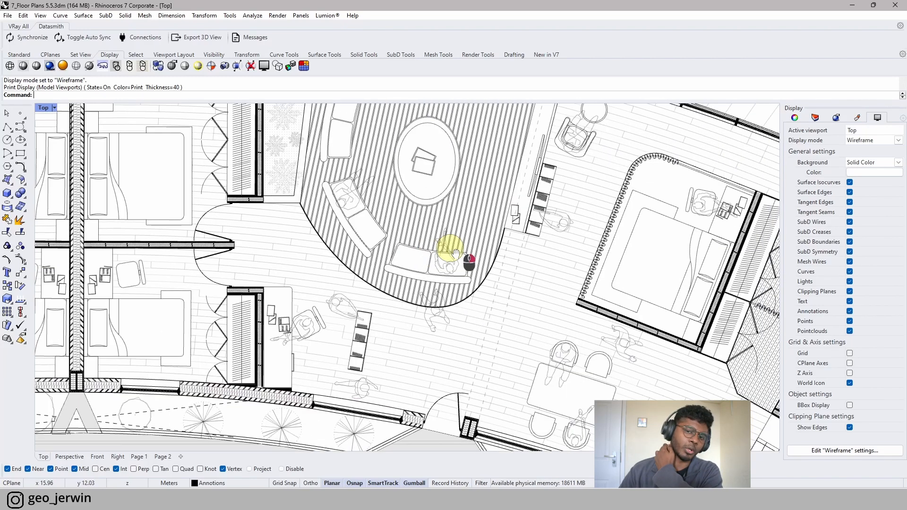
pyautogui.moveTo(485, 224); pyautogui.dragTo(407, 267, button='right')
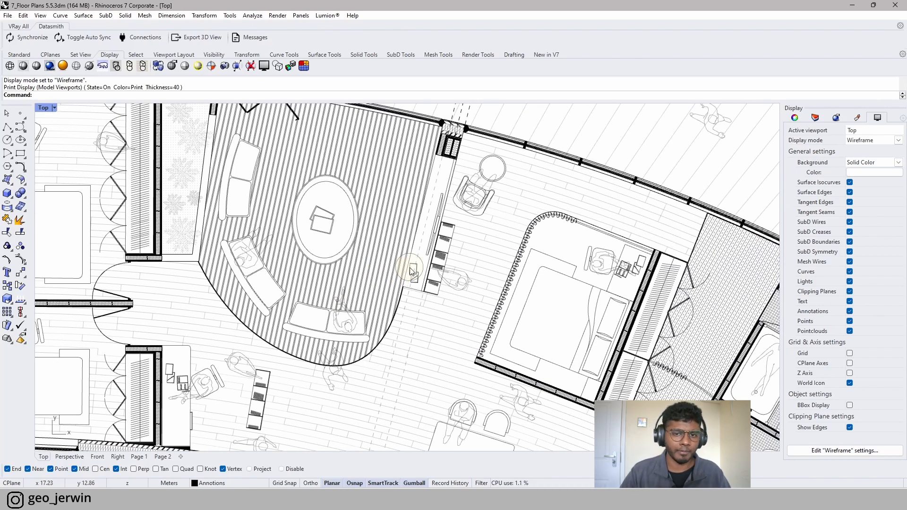
# - Examine the neighboring apartments' kitchens, bathrooms and planted corridor edges along both sides of the upper arc
pyautogui.scroll(-4, 442, 250)
pyautogui.moveTo(259, 259); pyautogui.dragTo(416, 245, button='right')
pyautogui.moveTo(180, 267); pyautogui.dragTo(384, 259, button='right')
pyautogui.moveTo(163, 308); pyautogui.dragTo(324, 259, button='right')
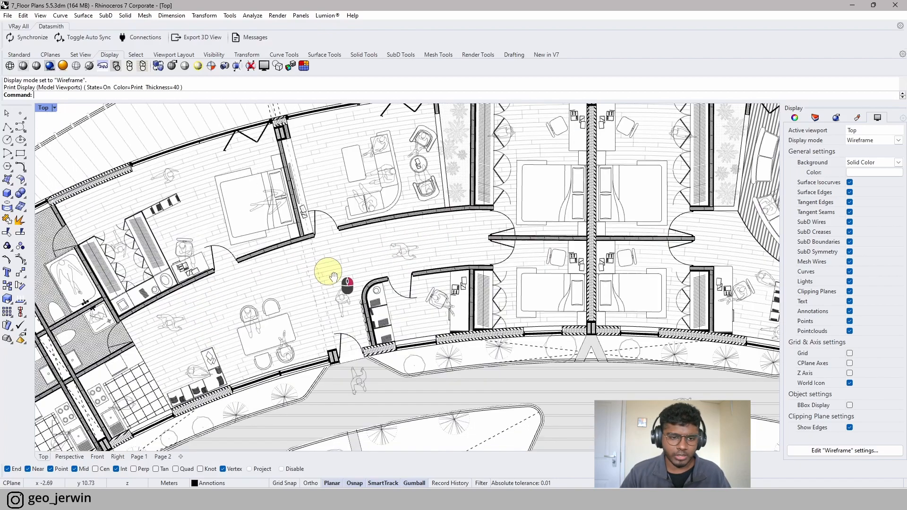
pyautogui.moveTo(147, 361); pyautogui.dragTo(248, 292, button='right')
pyautogui.scroll(-4, 594, 302)
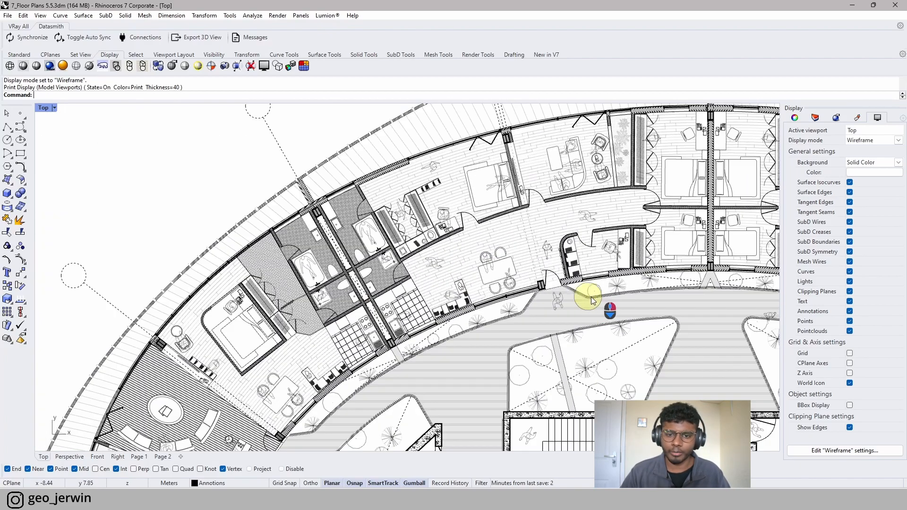
pyautogui.moveTo(513, 301); pyautogui.dragTo(171, 296, button='right')
pyautogui.scroll(4, 610, 283)
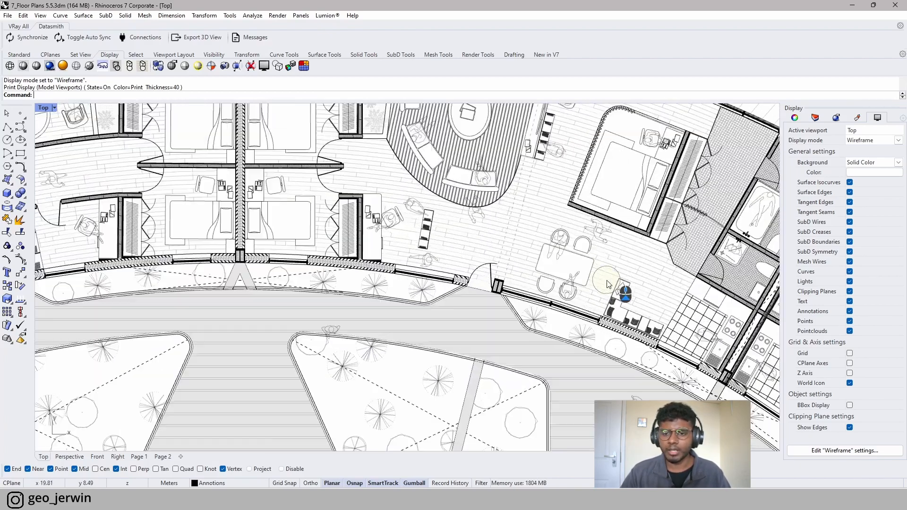
pyautogui.moveTo(543, 314); pyautogui.dragTo(349, 342, button='right')
pyautogui.moveTo(674, 322); pyautogui.dragTo(522, 296, button='right')
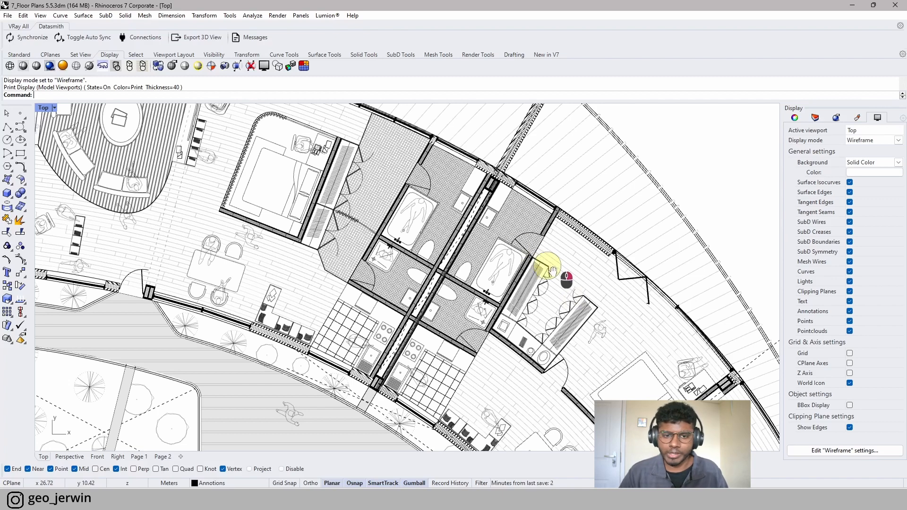
pyautogui.scroll(2, 546, 265)
pyautogui.scroll(-5, 411, 265)
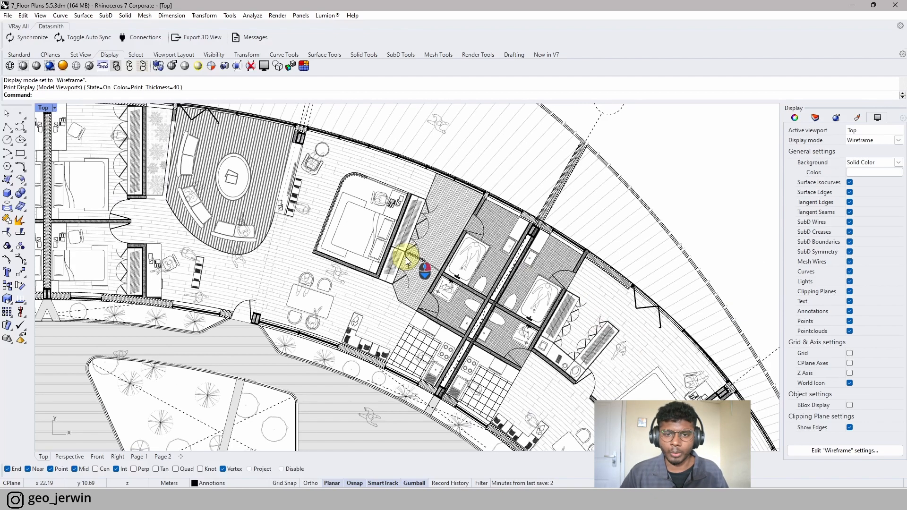
# - Examine the balconies, dashed outer outline and grid lines along the upper arc, ending with the whole floor plan
pyautogui.moveTo(371, 148); pyautogui.dragTo(409, 192, button='right')
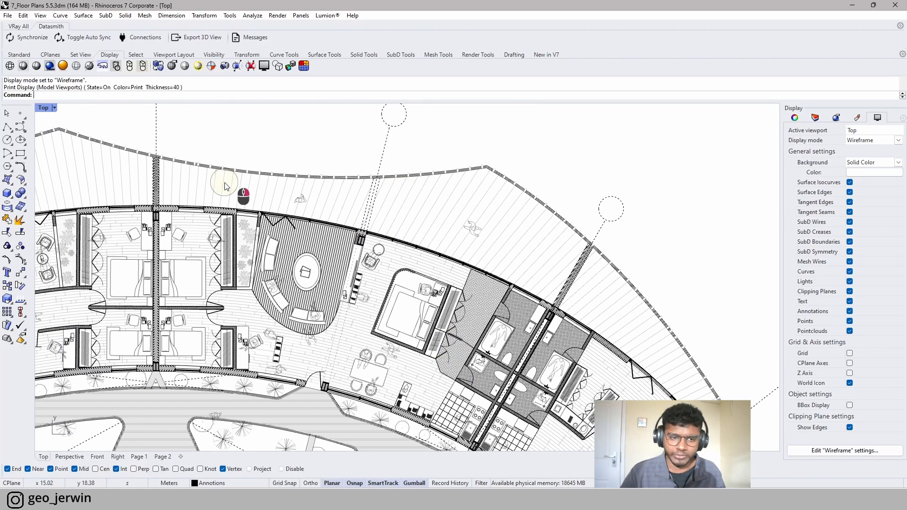
pyautogui.moveTo(225, 185); pyautogui.dragTo(357, 250, button='right')
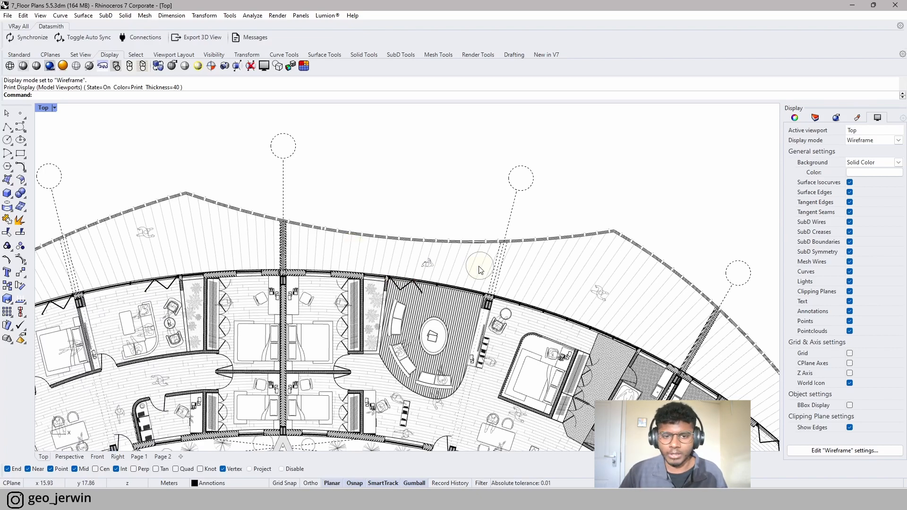
pyautogui.moveTo(478, 265); pyautogui.dragTo(384, 212, button='right')
pyautogui.moveTo(508, 313); pyautogui.dragTo(499, 260, button='right')
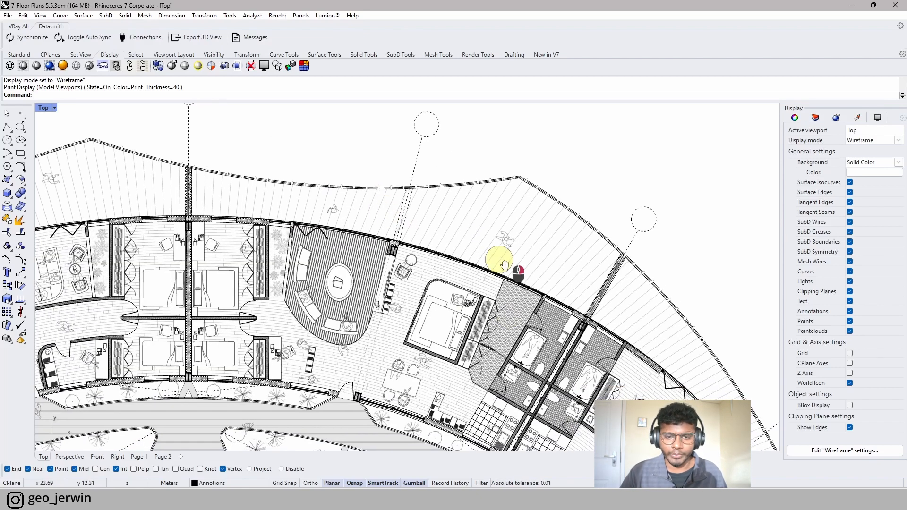
pyautogui.scroll(4, 522, 400)
pyautogui.scroll(-6, 166, 320)
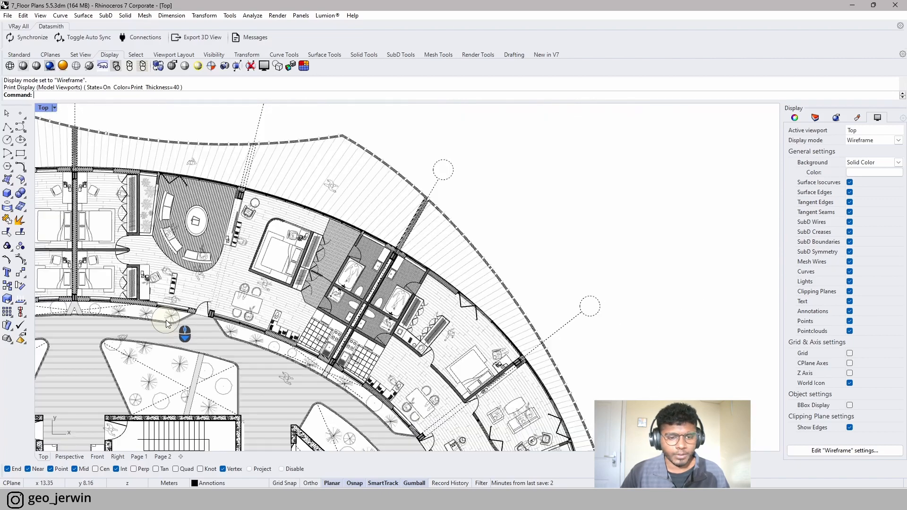
pyautogui.scroll(-8, 166, 320)
pyautogui.moveTo(211, 335); pyautogui.dragTo(404, 239, button='right')
pyautogui.scroll(-3, 411, 255)
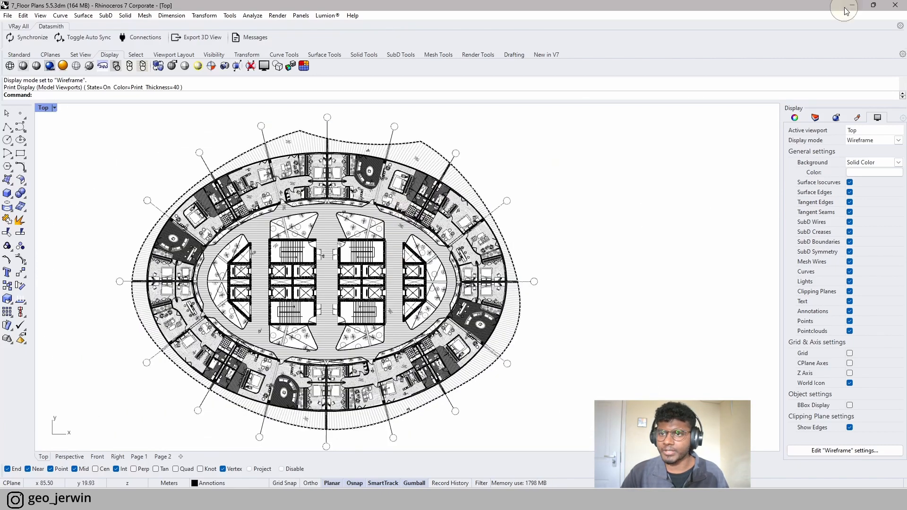
# - Examine the stair and lift core and the apartments along the floor plan's right-hand side, including wall hatches and furniture
pyautogui.scroll(6, 373, 326)
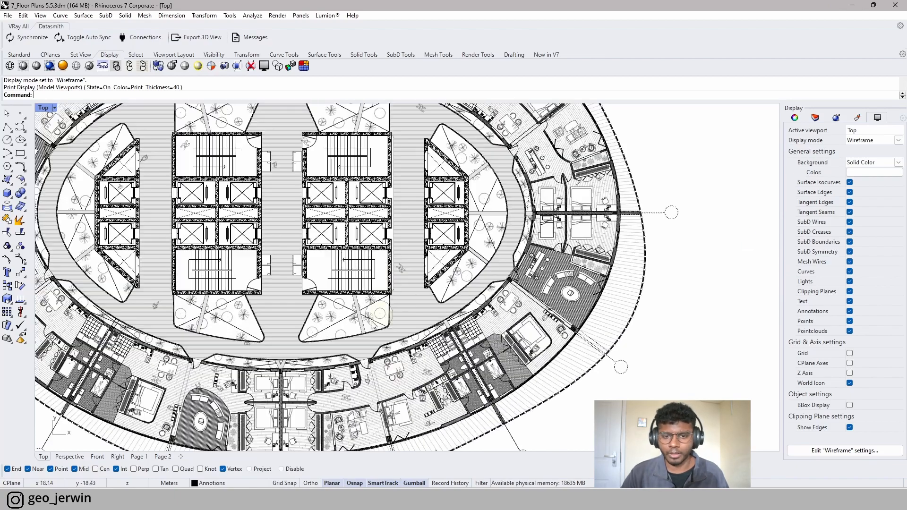
pyautogui.scroll(8, 409, 309)
pyautogui.scroll(4, 542, 315)
pyautogui.moveTo(646, 308); pyautogui.dragTo(408, 311, button='right')
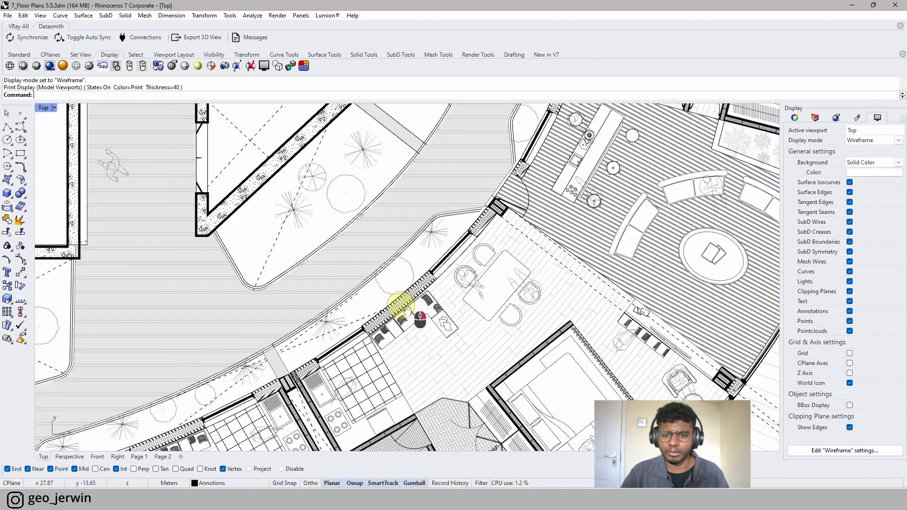
pyautogui.scroll(-8, 405, 308)
pyautogui.moveTo(546, 207); pyautogui.dragTo(527, 322, button='right')
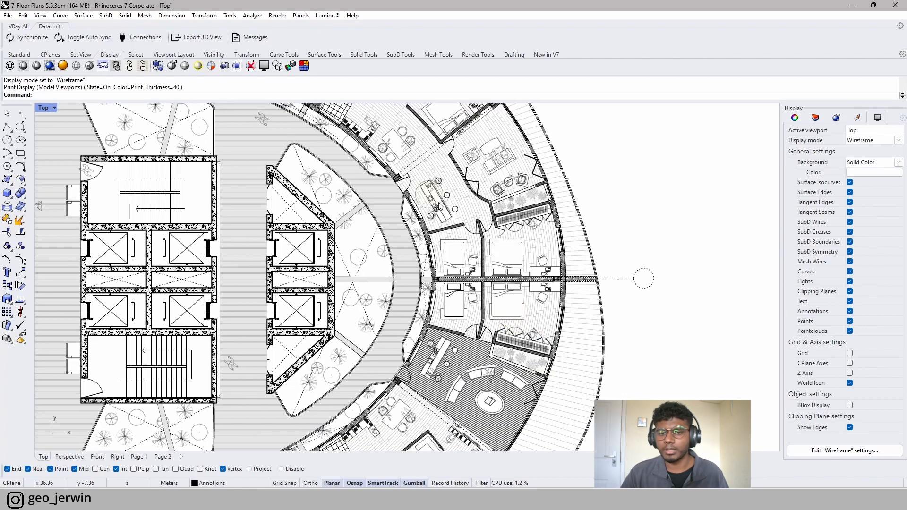
pyautogui.moveTo(439, 203); pyautogui.dragTo(500, 311, button='right')
pyautogui.scroll(4, 357, 246)
pyautogui.moveTo(644, 248); pyautogui.dragTo(503, 281, button='right')
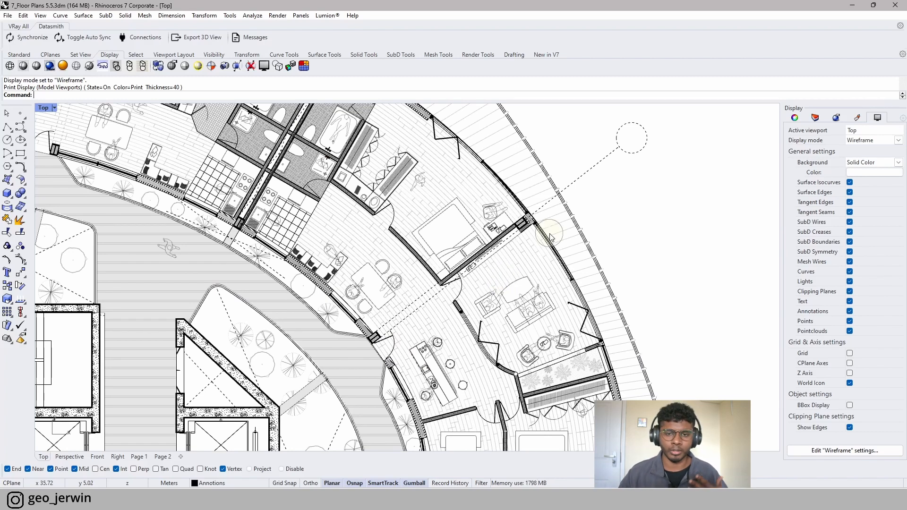
# - Close 7_Floor Plans 5.5.3dm without saving the changes
pyautogui.click(895, 6)
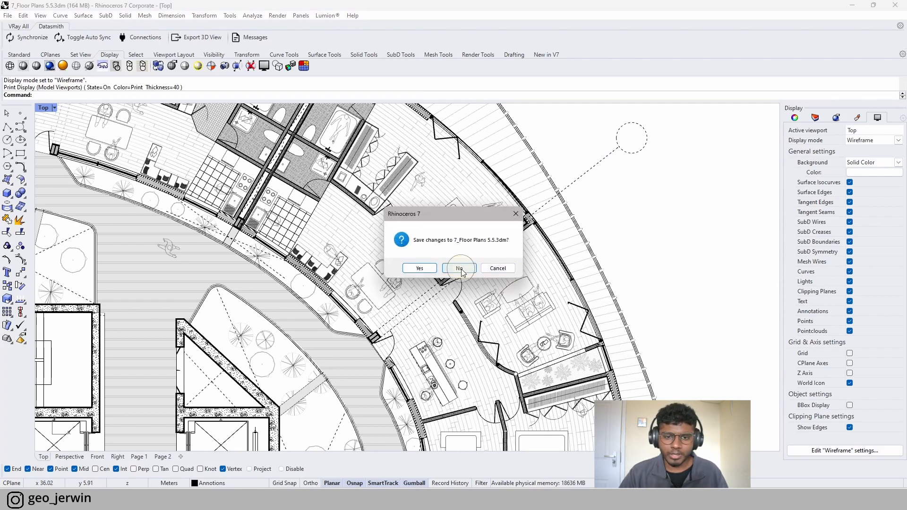
pyautogui.click(459, 269)
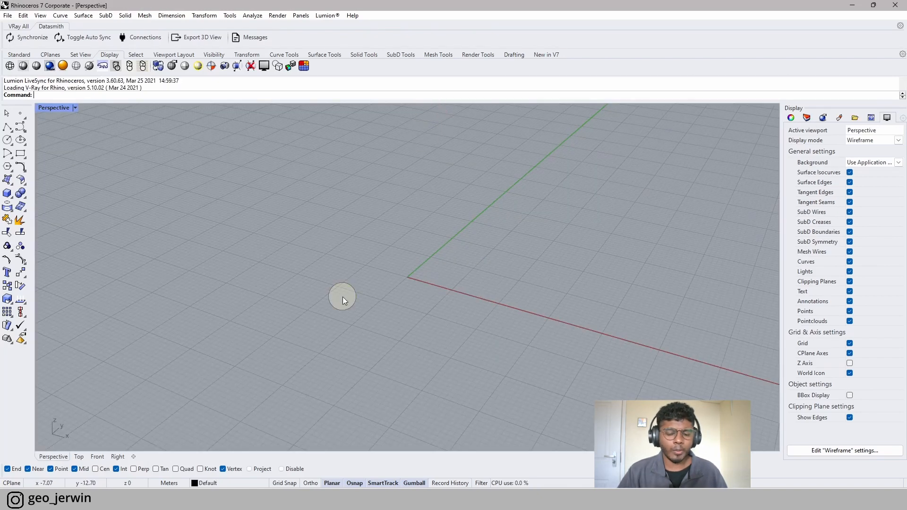
# - Place a single point near the origin in the empty model's Perspective viewport
pyautogui.scroll(-8, 320, 330)
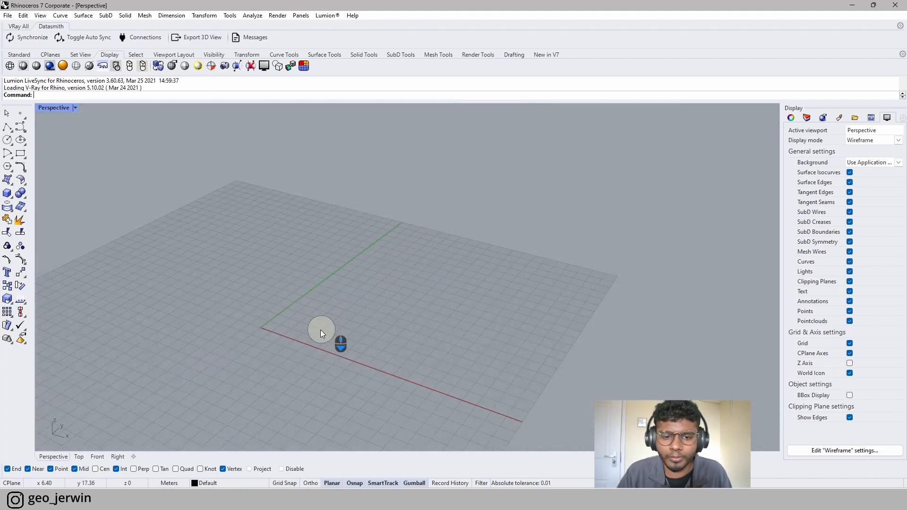
pyautogui.scroll(8, 317, 328)
pyautogui.scroll(-5, 274, 322)
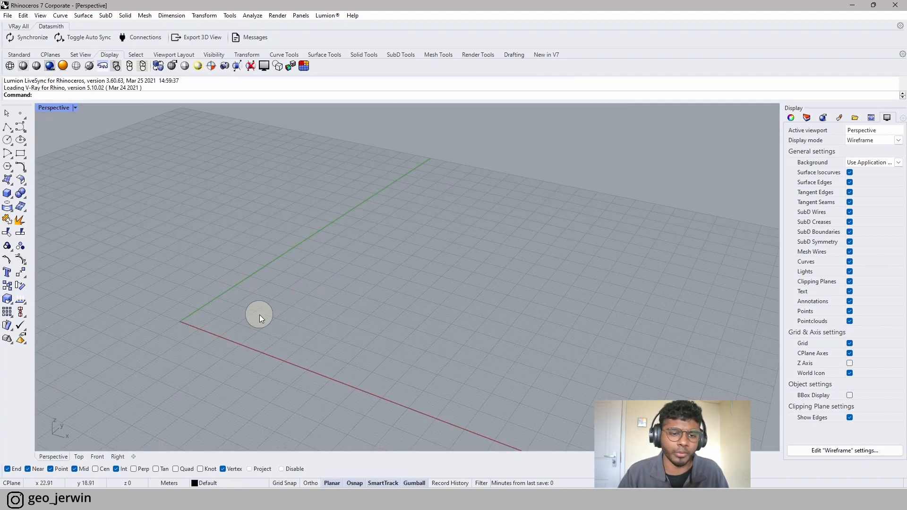
pyautogui.scroll(2, 279, 301)
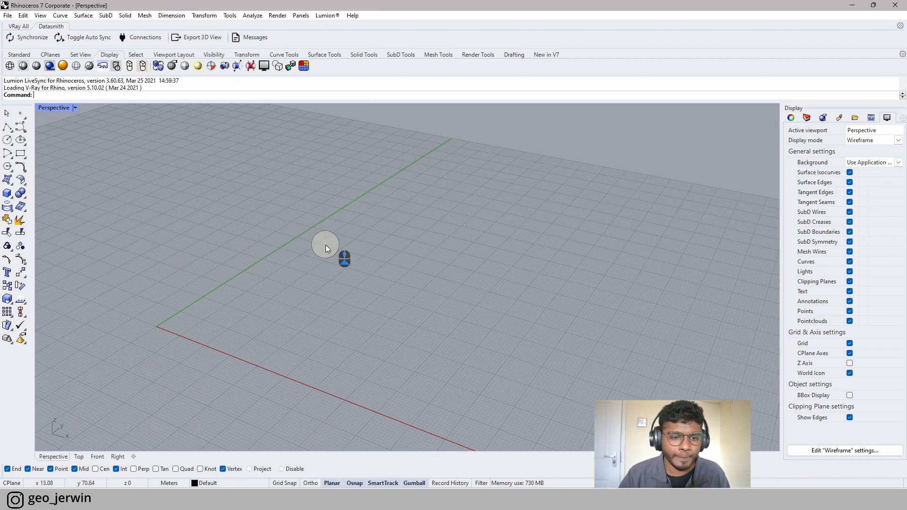
pyautogui.moveTo(325, 245); pyautogui.dragTo(158, 191, button='right')
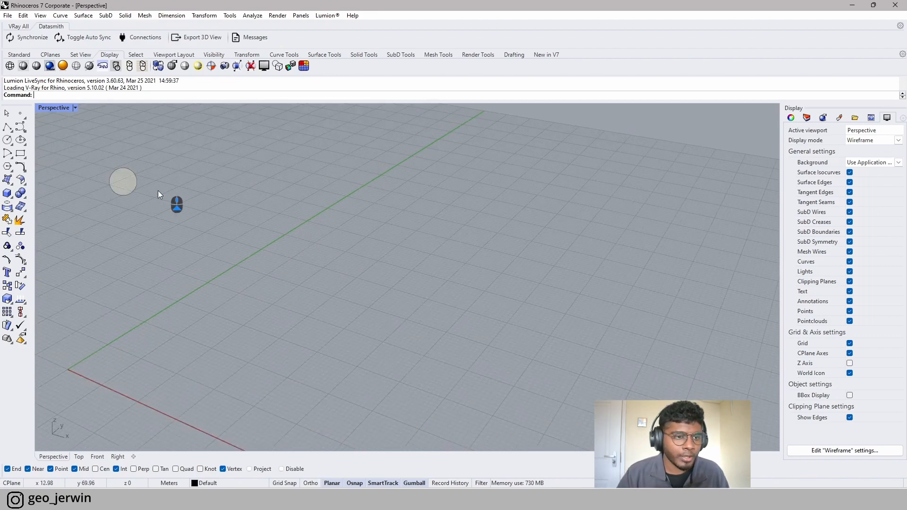
pyautogui.click(21, 113)
pyautogui.click(249, 355)
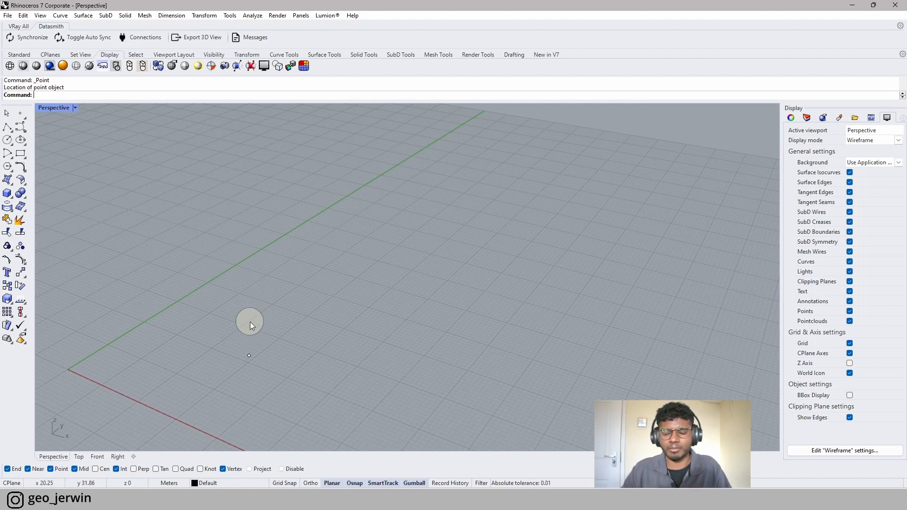
# - Select the new point, inspect its gumball up close, and delete the point
pyautogui.click(249, 355)
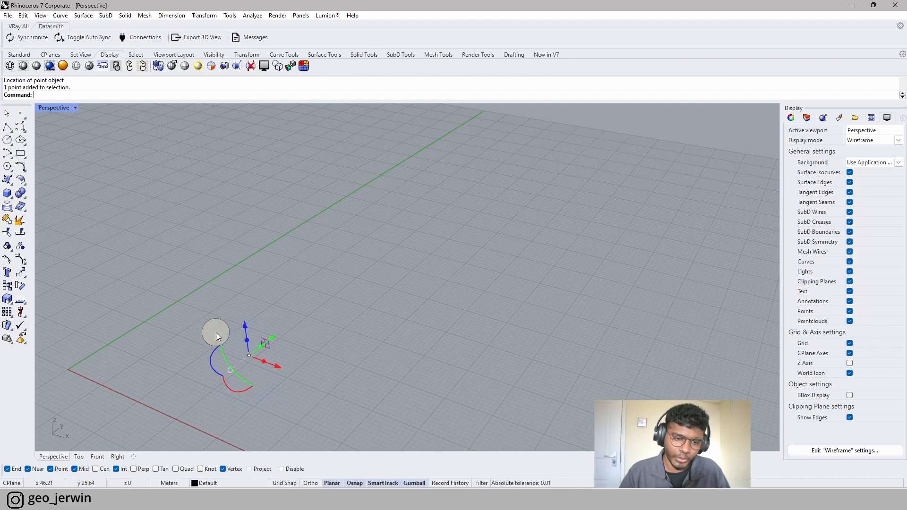
pyautogui.moveTo(359, 356); pyautogui.dragTo(328, 389, button='right')
pyautogui.scroll(3, 265, 297)
pyautogui.moveTo(265, 298); pyautogui.dragTo(199, 275, button='right')
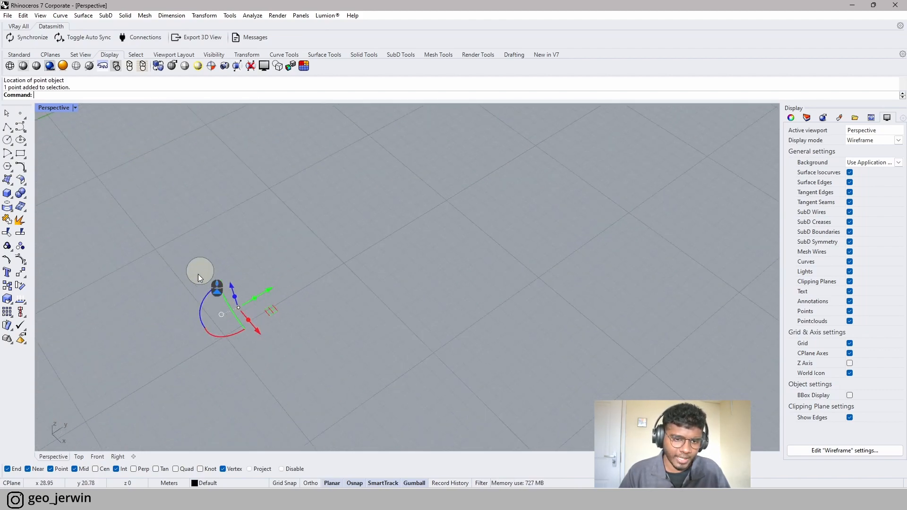
pyautogui.moveTo(275, 337); pyautogui.dragTo(254, 302, button='right')
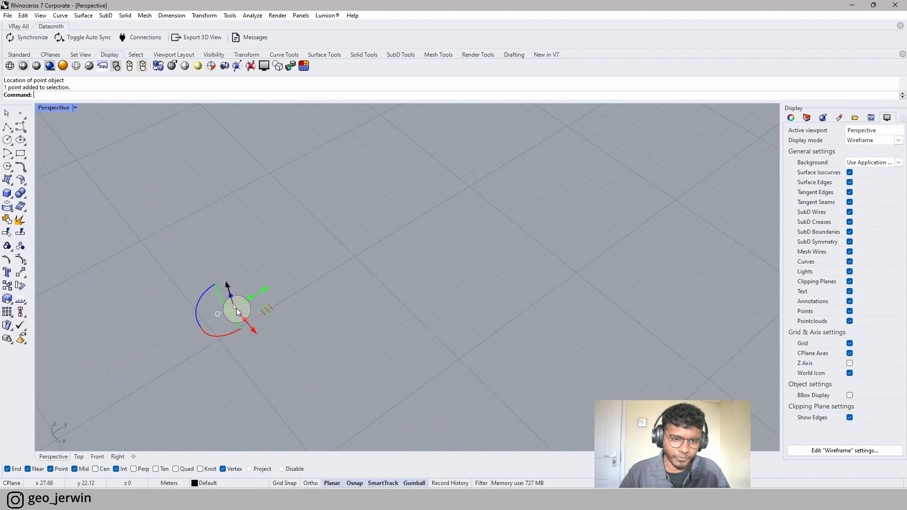
pyautogui.moveTo(237, 308); pyautogui.dragTo(246, 318)
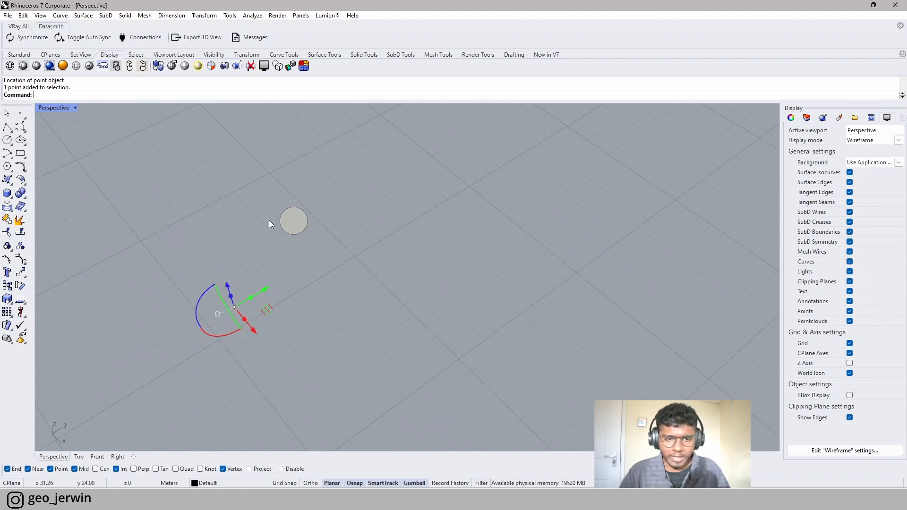
pyautogui.press('Delete')
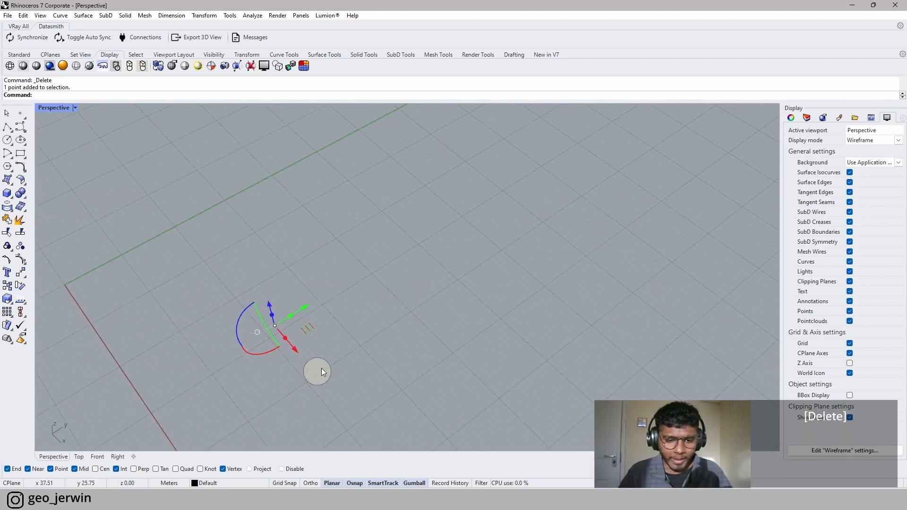
# - Show the layer list and try to bring up the document's unit settings
pyautogui.click(206, 484)
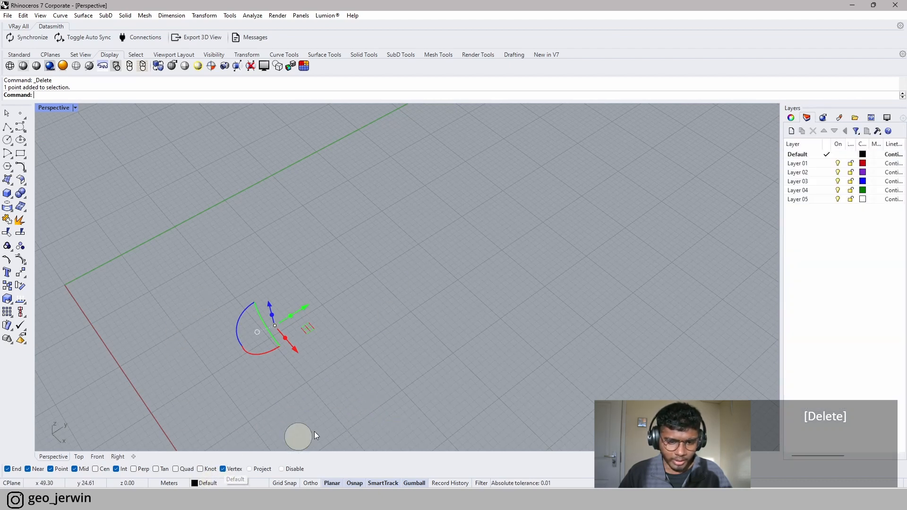
pyautogui.click(171, 482)
pyautogui.click(211, 478)
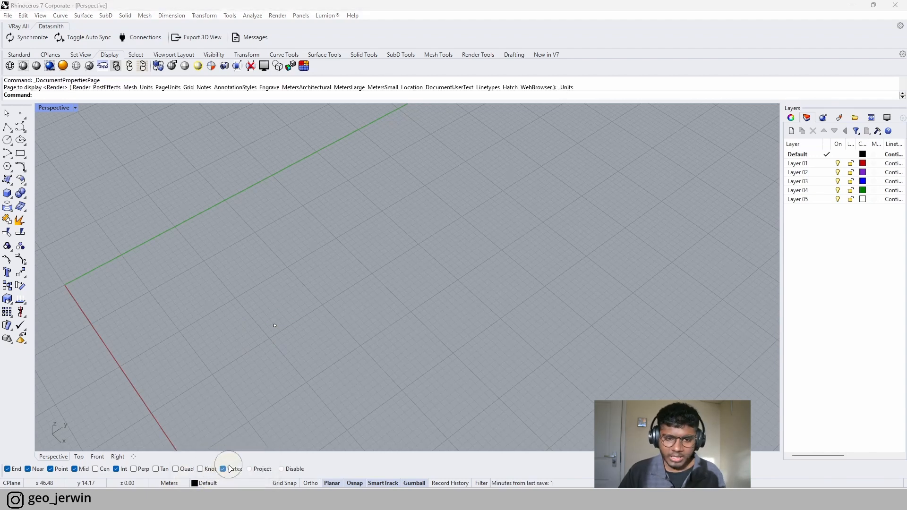
pyautogui.press('Escape')
pyautogui.press('Escape')
pyautogui.press('Escape')
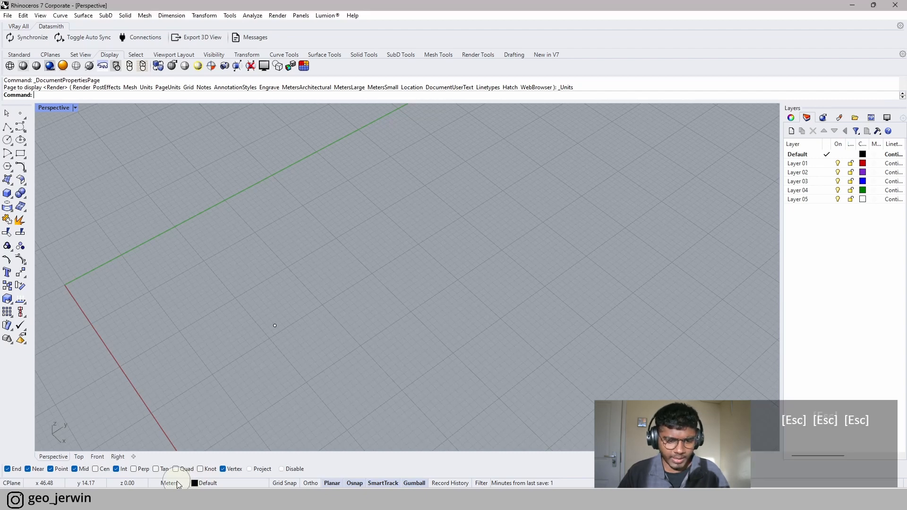
pyautogui.press('Escape')
pyautogui.press('Escape')
# - Review the available model units in the document properties and close the dialog without changing them
pyautogui.click(176, 483)
pyautogui.click(208, 472)
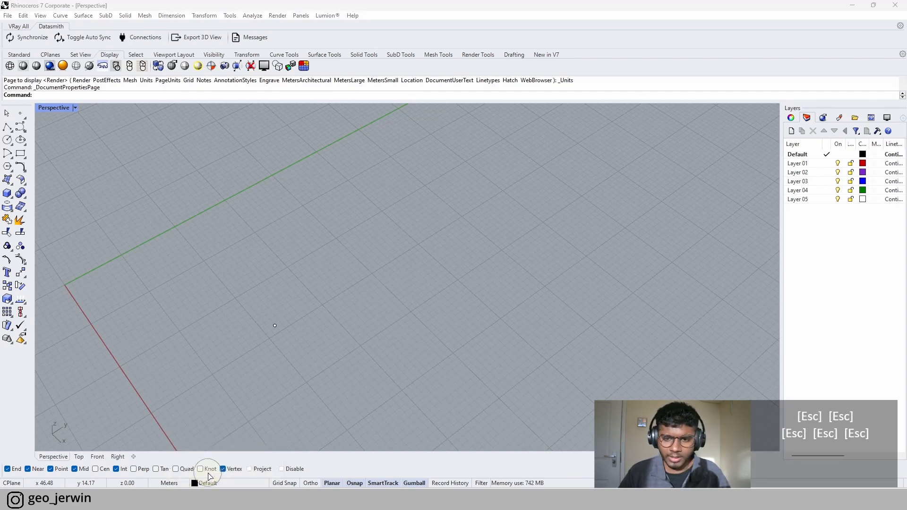
pyautogui.click(434, 165)
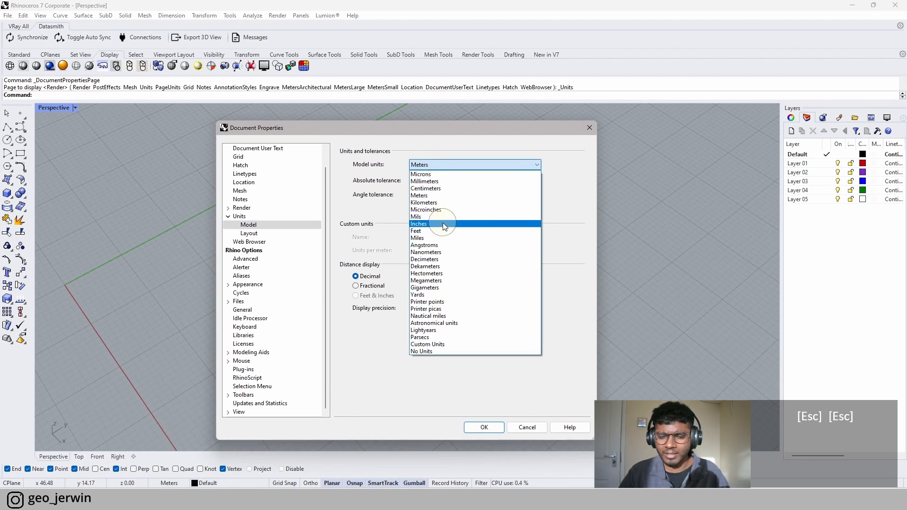
pyautogui.click(590, 132)
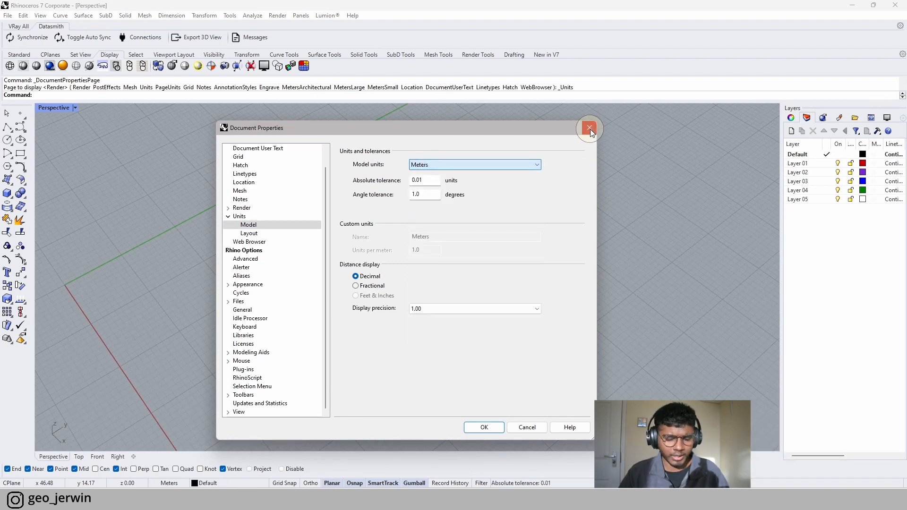
pyautogui.press('Escape')
pyautogui.press('Escape')
pyautogui.press('Escape')
pyautogui.press('Escape')
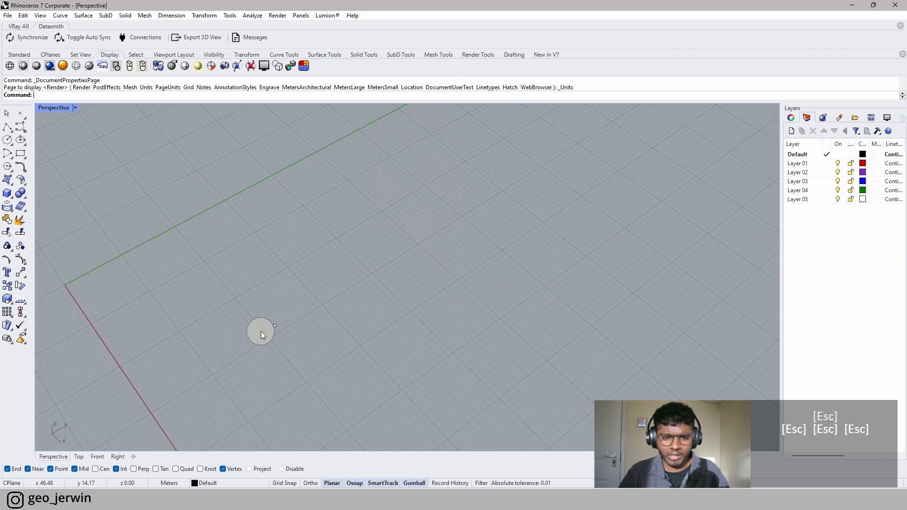
# - Extrude the point 5 m along the Y direction with its gumball to form a line
pyautogui.scroll(5, 283, 331)
pyautogui.moveTo(334, 355); pyautogui.dragTo(202, 265)
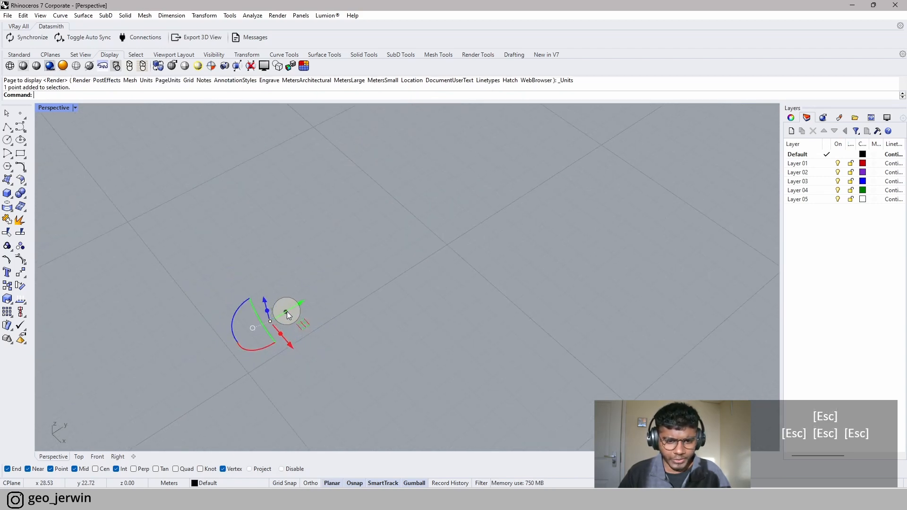
pyautogui.click(287, 315)
pyautogui.write('5')
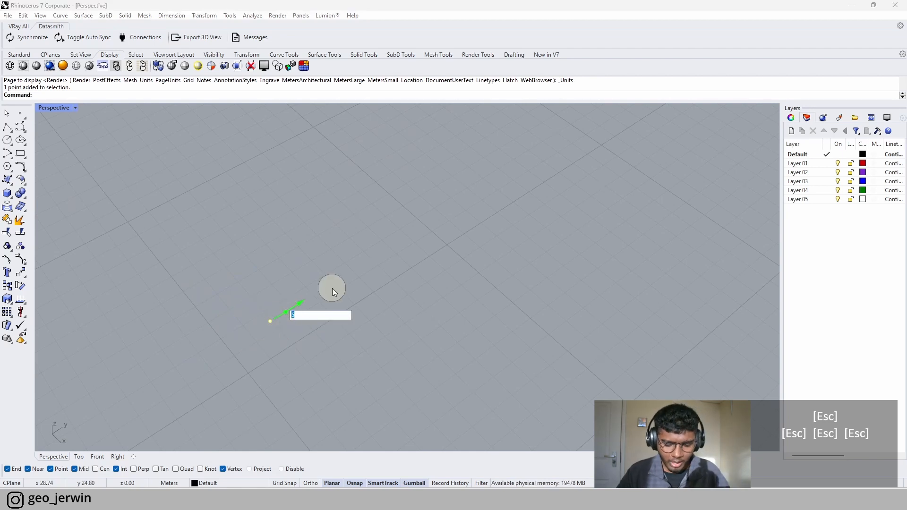
pyautogui.write('5')
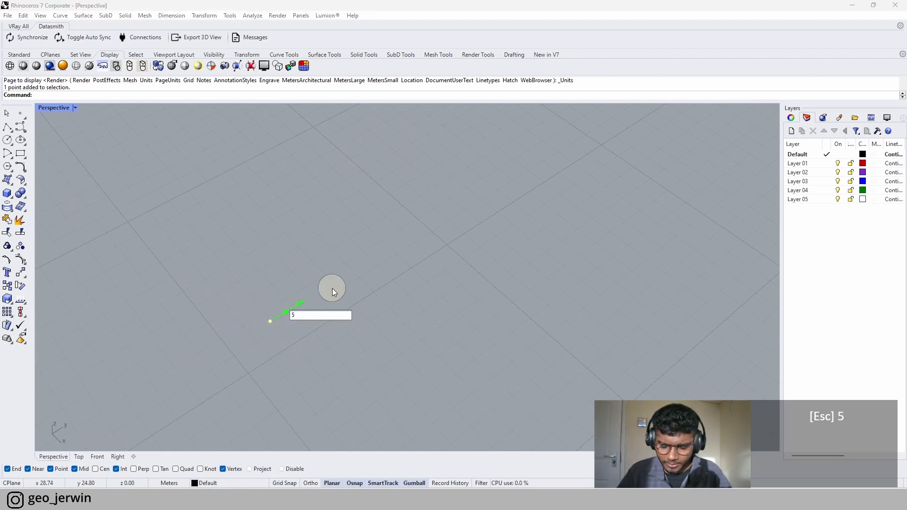
pyautogui.press('Return')
pyautogui.click(367, 355)
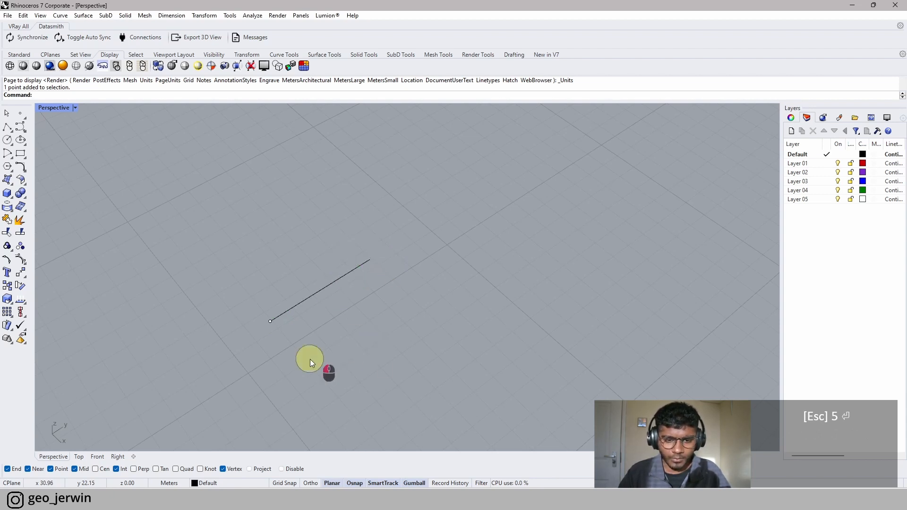
# - Extrude the line 5 m along the X direction into a square surface and set the Perspective viewport to Shaded
pyautogui.click(311, 307)
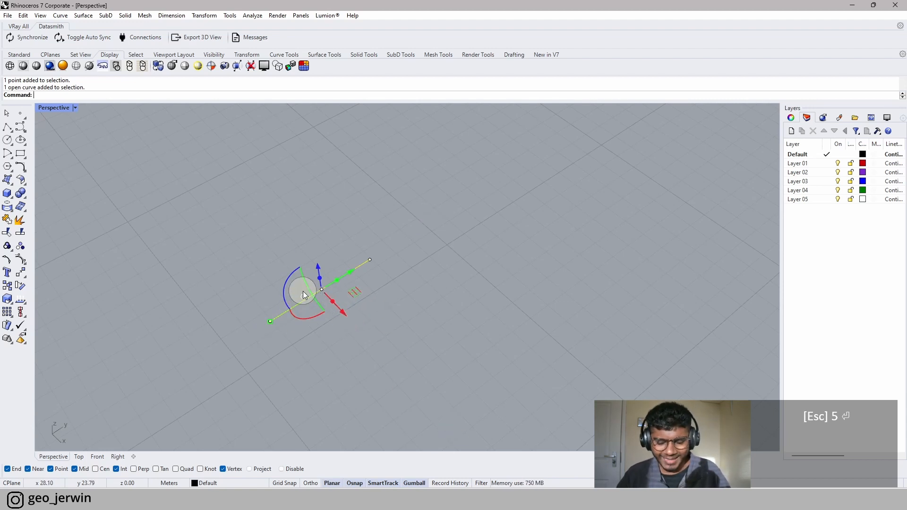
pyautogui.click(333, 302)
pyautogui.press('Return')
pyautogui.click(484, 276)
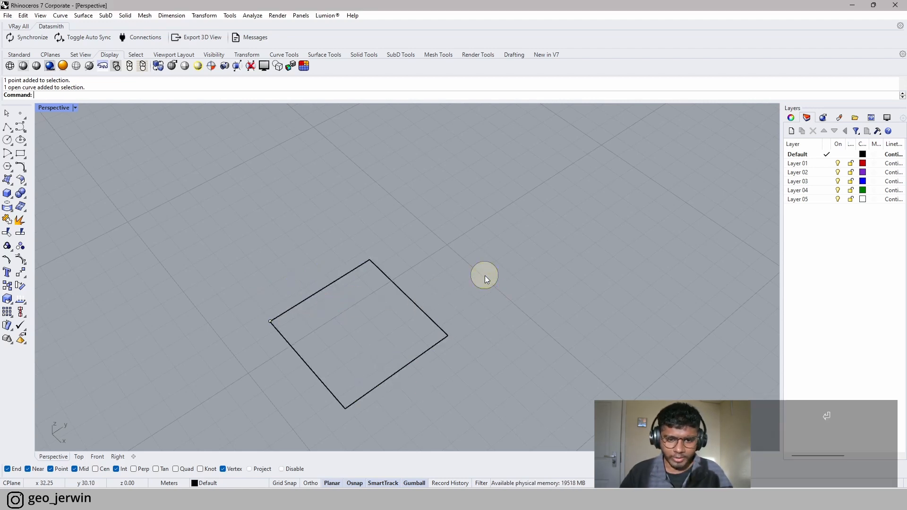
pyautogui.click(74, 108)
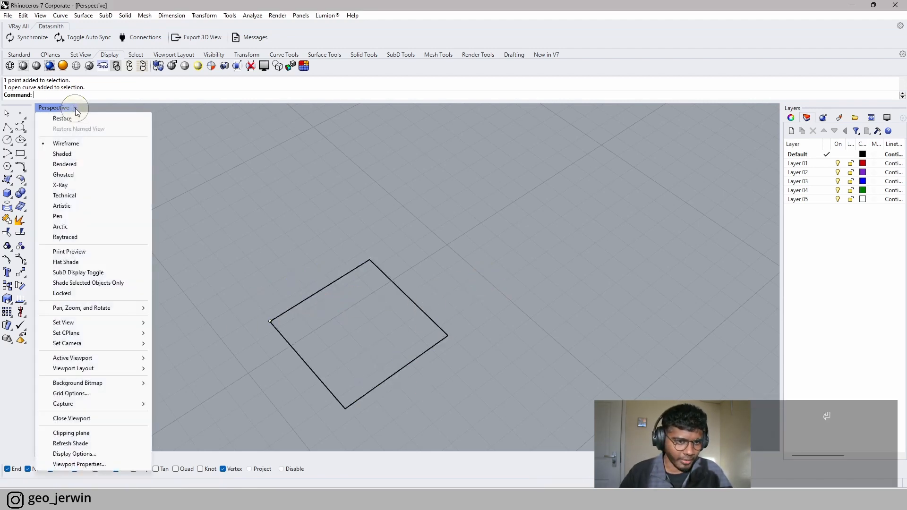
pyautogui.click(62, 153)
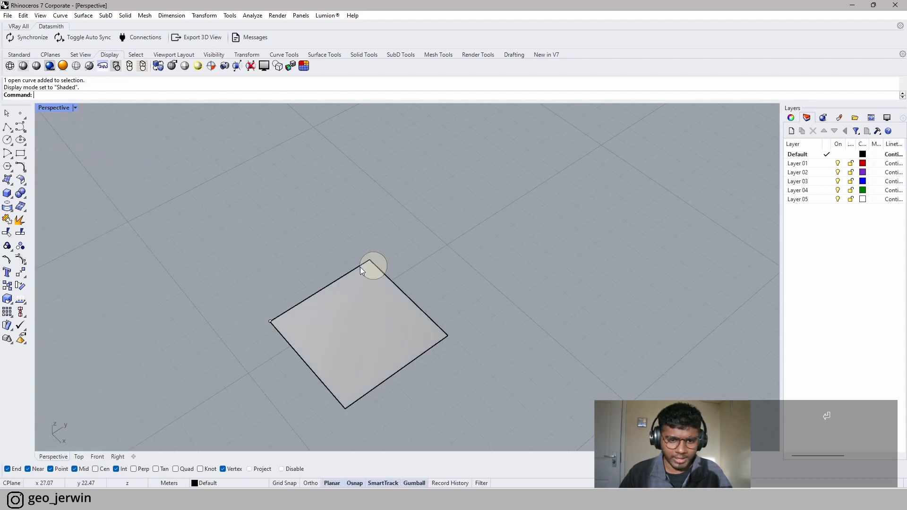
# - In the Top view, move the point, line and square surface together freehand nearer to the origin
pyautogui.click(79, 457)
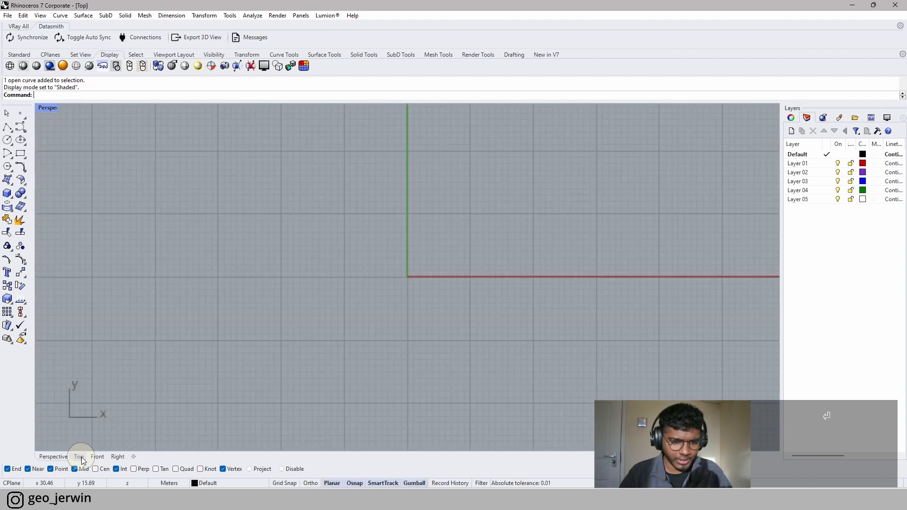
pyautogui.moveTo(585, 175); pyautogui.dragTo(608, 150, button='right')
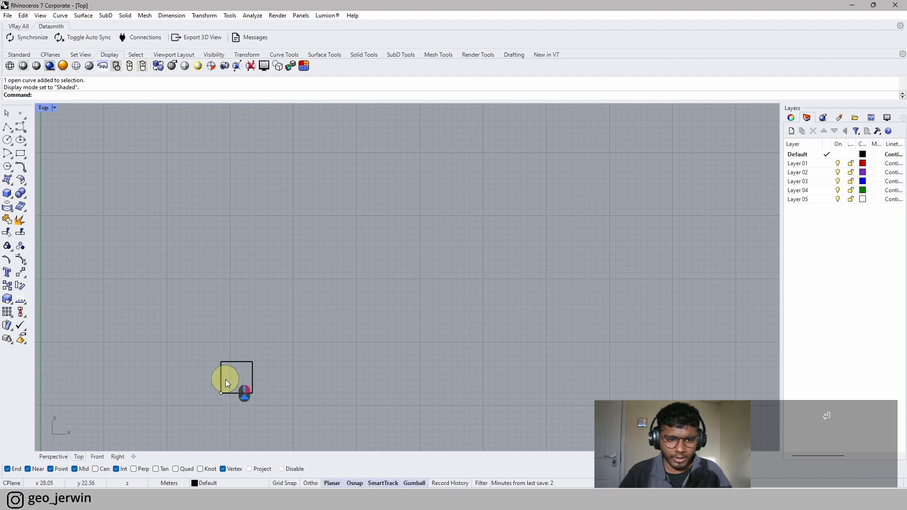
pyautogui.moveTo(228, 379); pyautogui.dragTo(334, 236, button='right')
pyautogui.moveTo(287, 178); pyautogui.dragTo(437, 301)
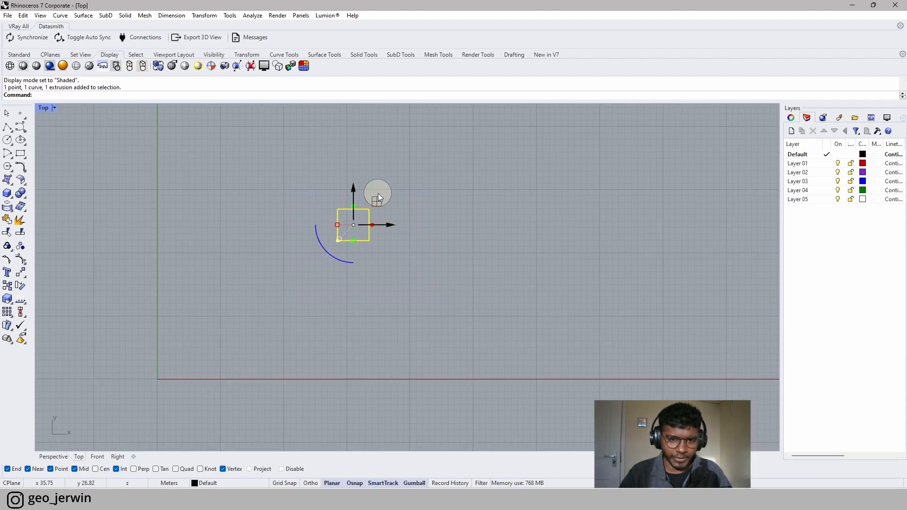
pyautogui.moveTo(377, 197); pyautogui.dragTo(249, 309)
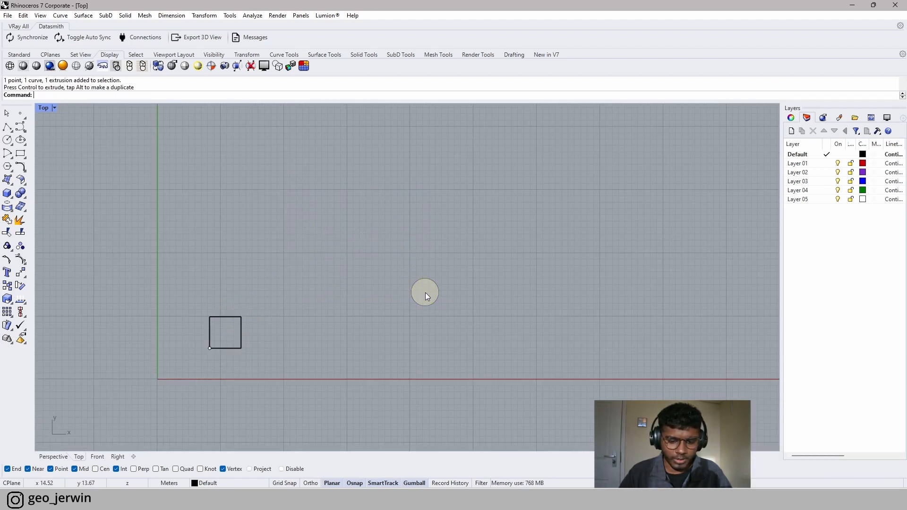
# - Use the Move command to shift the point, line and square away from the Y axis, using their shared lower-left corner as base point
pyautogui.scroll(-3, 89, 241)
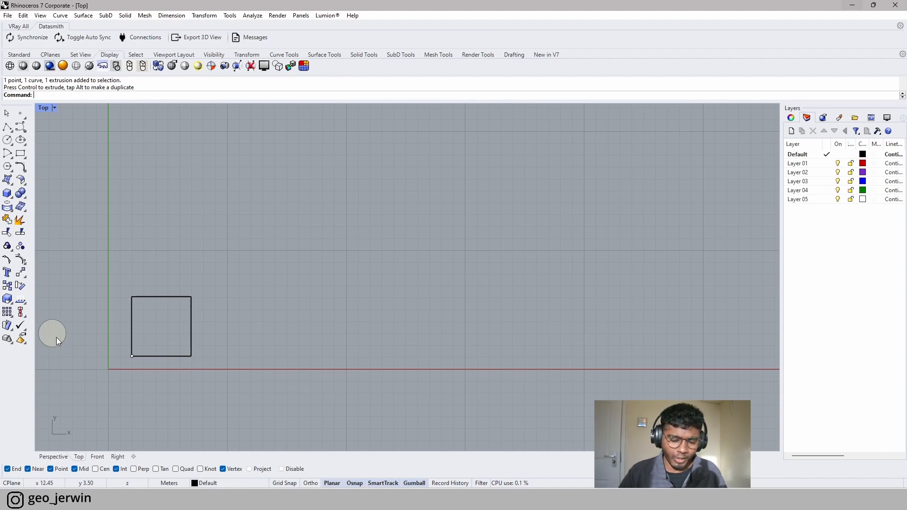
pyautogui.moveTo(262, 347); pyautogui.dragTo(254, 342)
pyautogui.moveTo(87, 274); pyautogui.dragTo(279, 378)
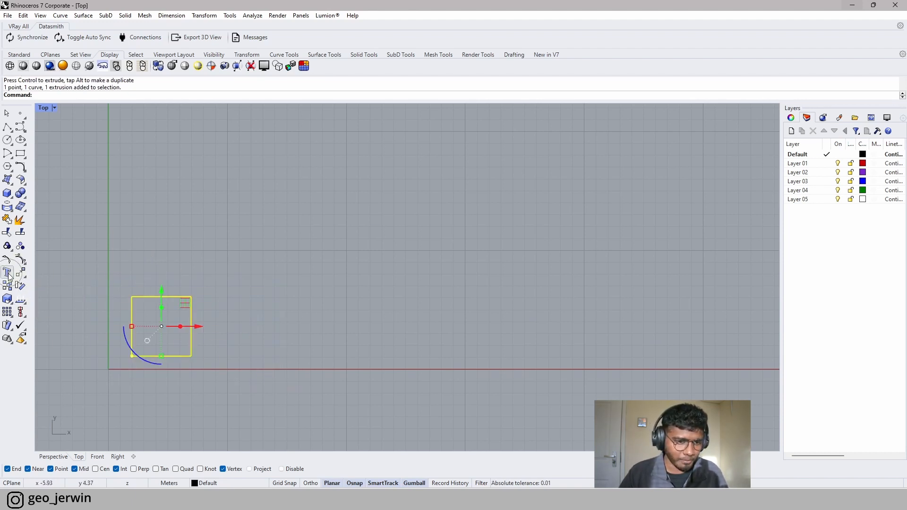
pyautogui.click(21, 272)
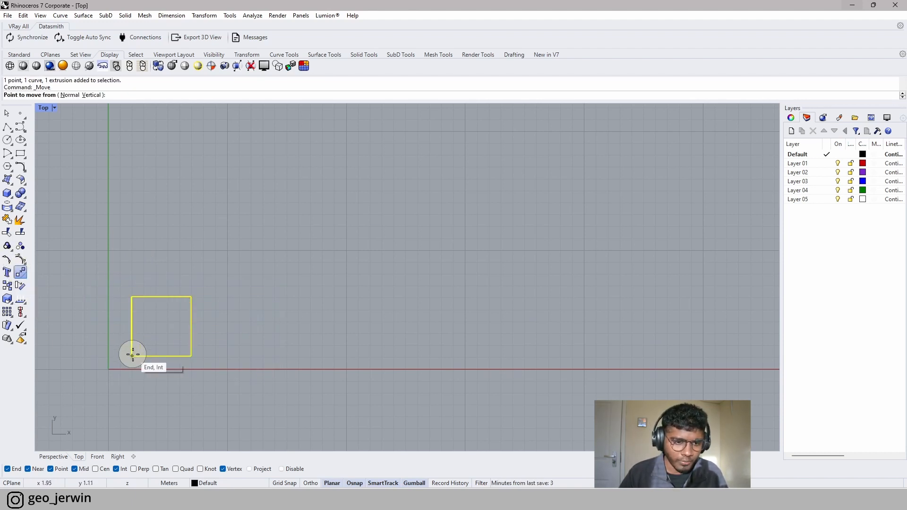
pyautogui.click(132, 355)
pyautogui.click(303, 323)
pyautogui.click(232, 222)
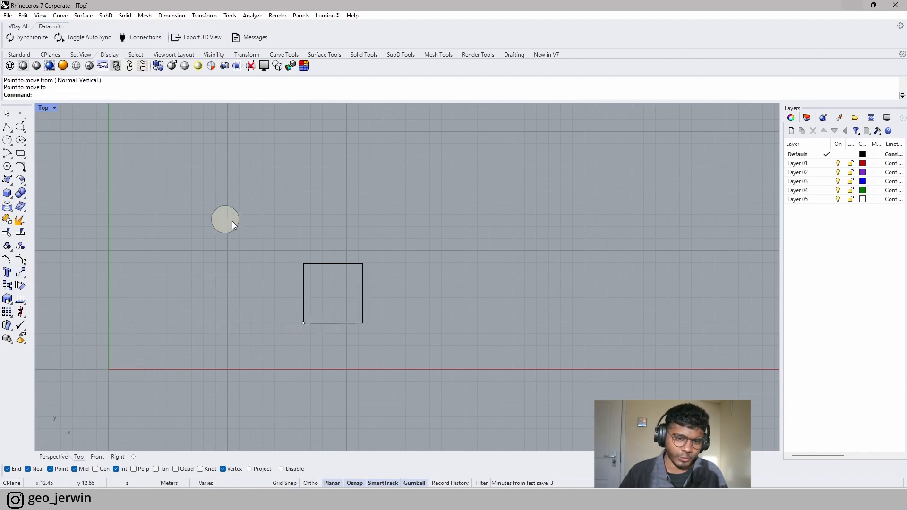
# - Move the point, line and square freehand back beside the origin and nudge them slightly closer to the X axis
pyautogui.moveTo(199, 210); pyautogui.dragTo(423, 367)
pyautogui.moveTo(359, 271); pyautogui.dragTo(174, 301)
pyautogui.click(245, 285)
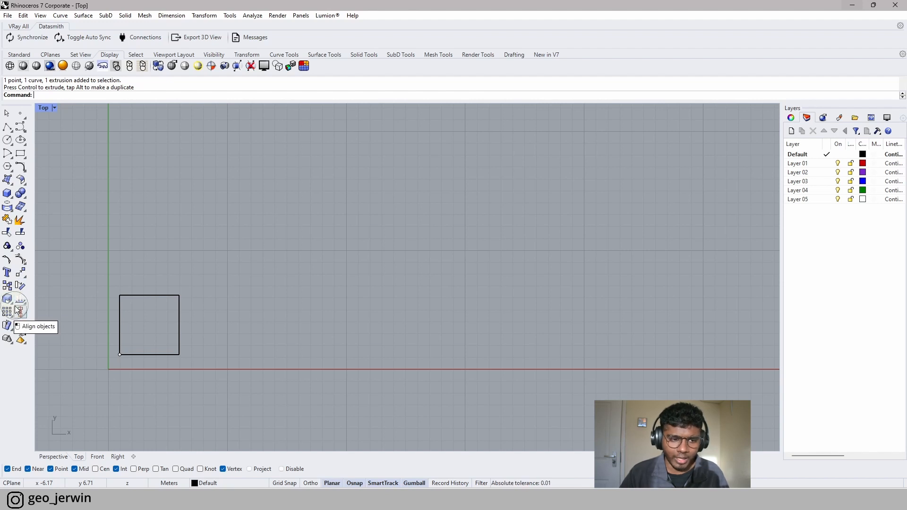
pyautogui.moveTo(213, 367); pyautogui.dragTo(104, 268)
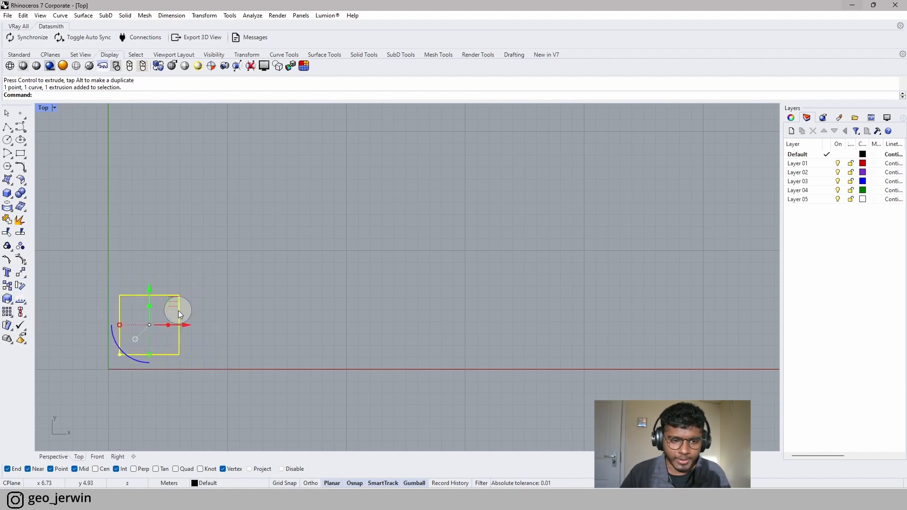
pyautogui.moveTo(175, 302); pyautogui.dragTo(183, 308)
pyautogui.click(239, 284)
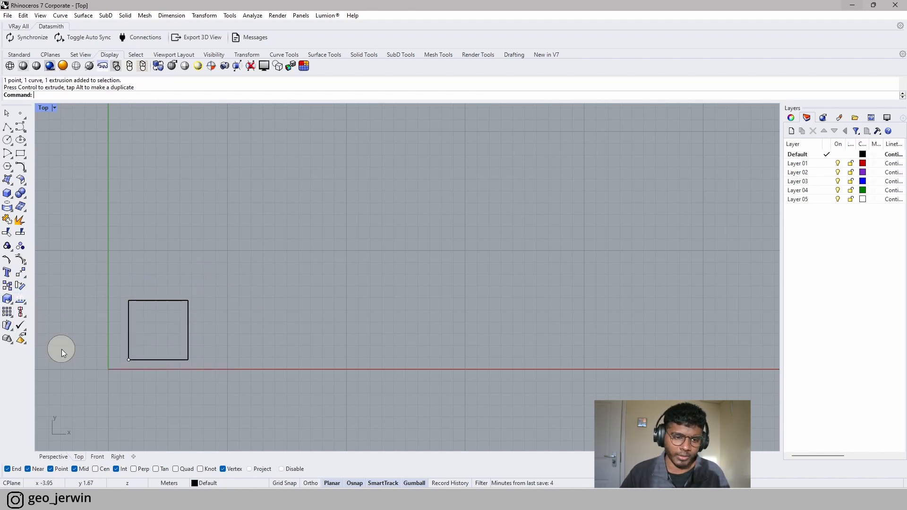
# - Return to the Perspective view, select the square surface and zoom to the selection
pyautogui.scroll(3, 83, 339)
pyautogui.scroll(-1, 486, 359)
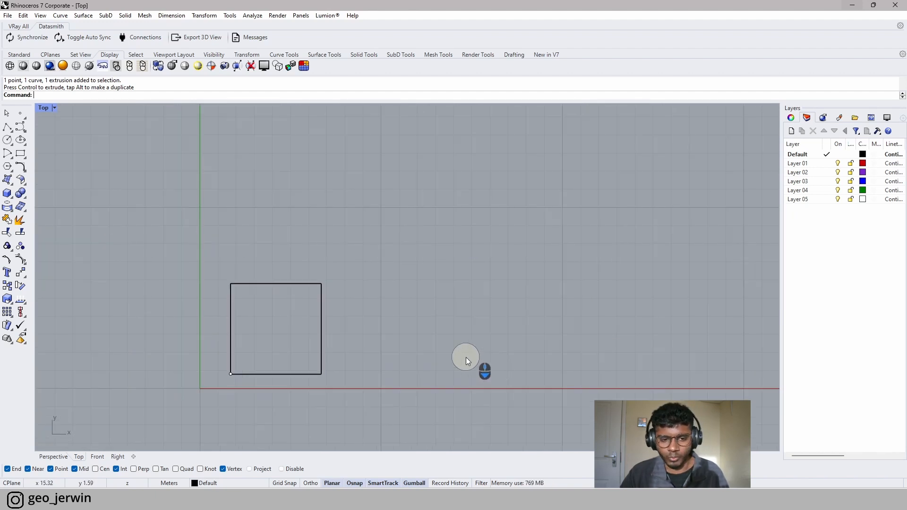
pyautogui.scroll(2, 375, 353)
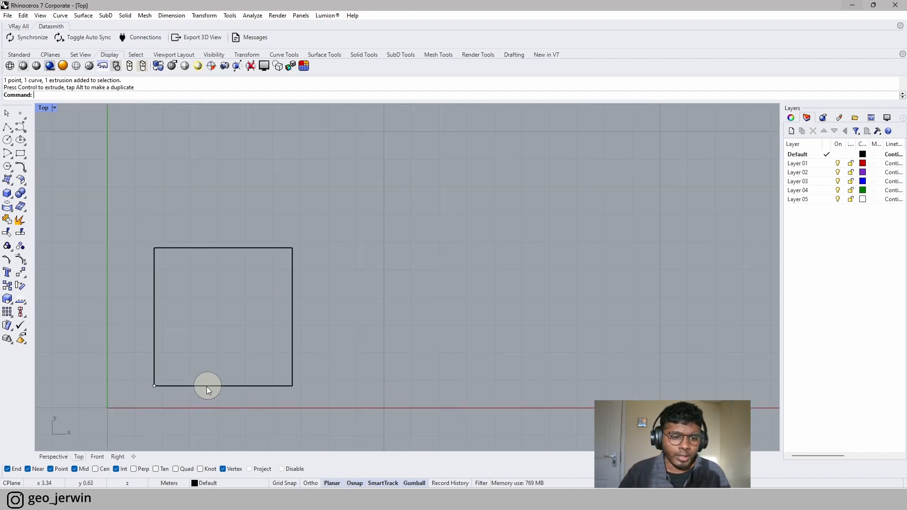
pyautogui.click(49, 454)
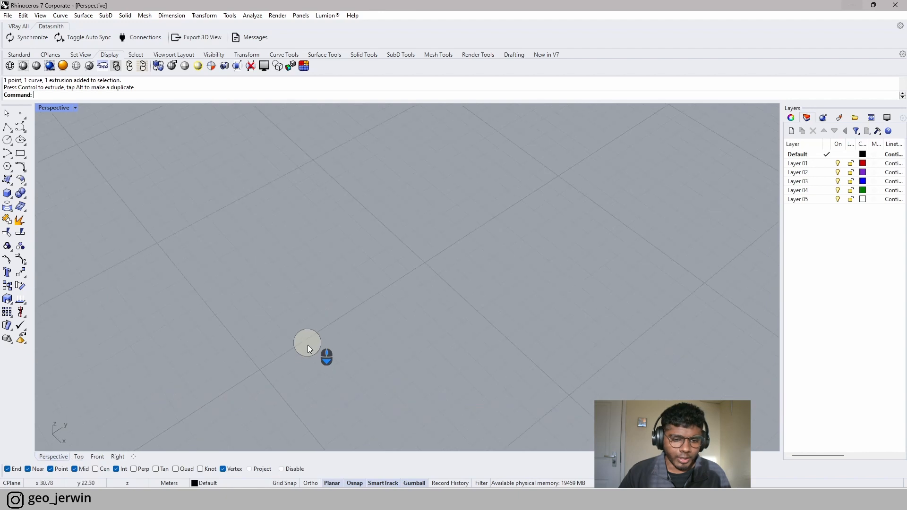
pyautogui.scroll(-3, 307, 348)
pyautogui.scroll(2, 100, 337)
pyautogui.click(122, 324)
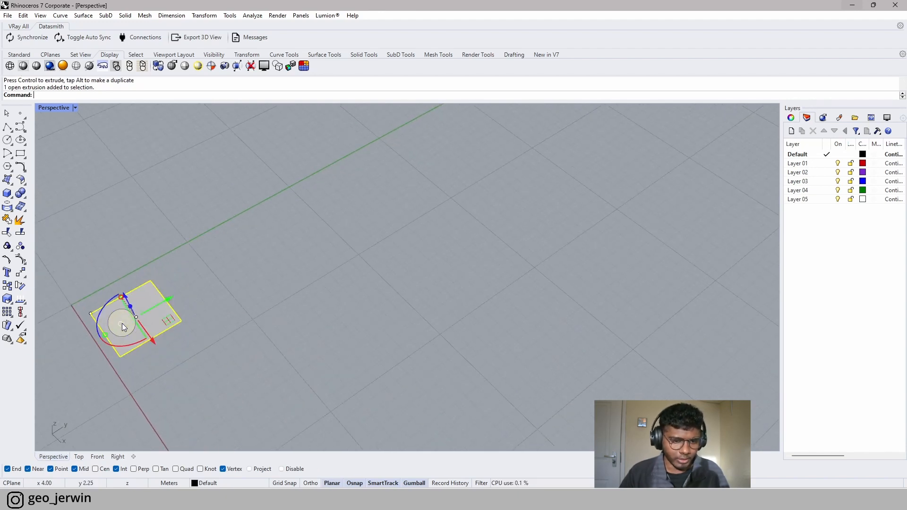
pyautogui.write('z')
pyautogui.press('Return')
pyautogui.write('s')
pyautogui.press('Return')
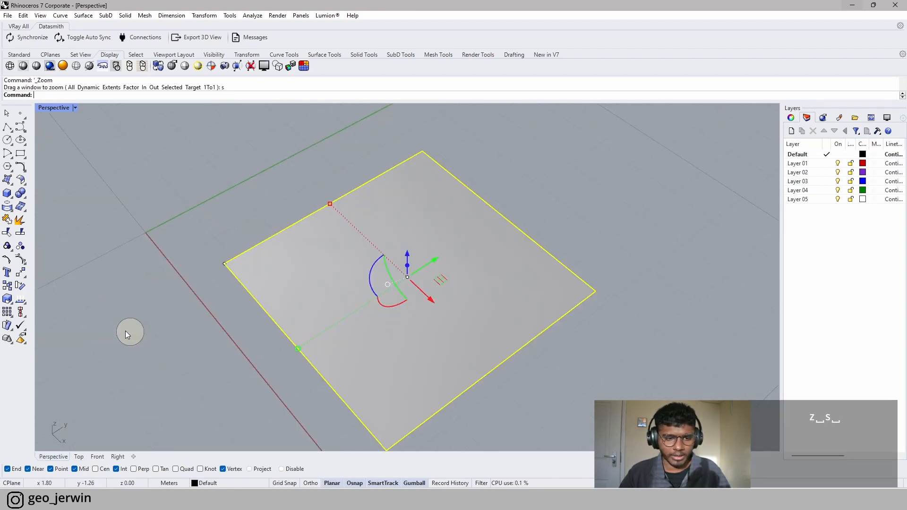
# - Extrude the square surface 5 m upward along Z with its gumball to form a cube
pyautogui.scroll(-5, 270, 294)
pyautogui.keyDown('shift'); pyautogui.moveTo(461, 303); pyautogui.dragTo(423, 338, button='right'); pyautogui.keyUp('shift')
pyautogui.click(424, 339)
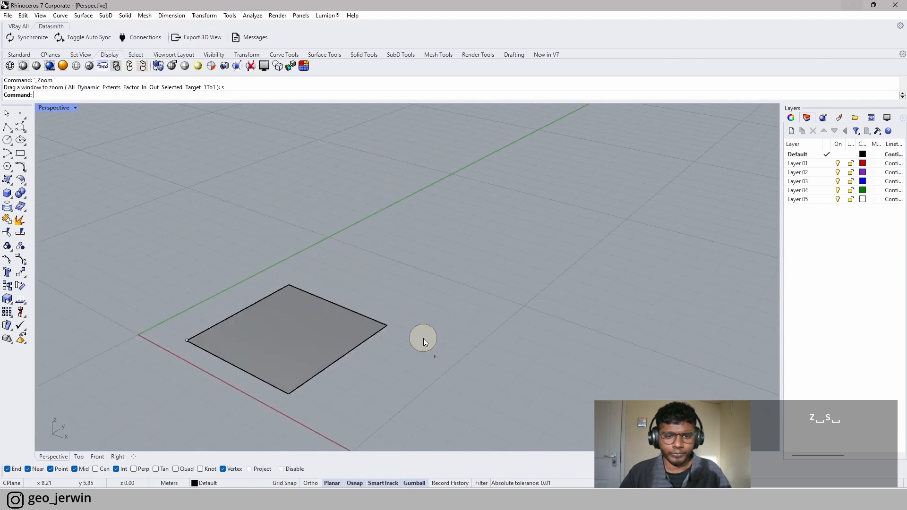
pyautogui.click(263, 332)
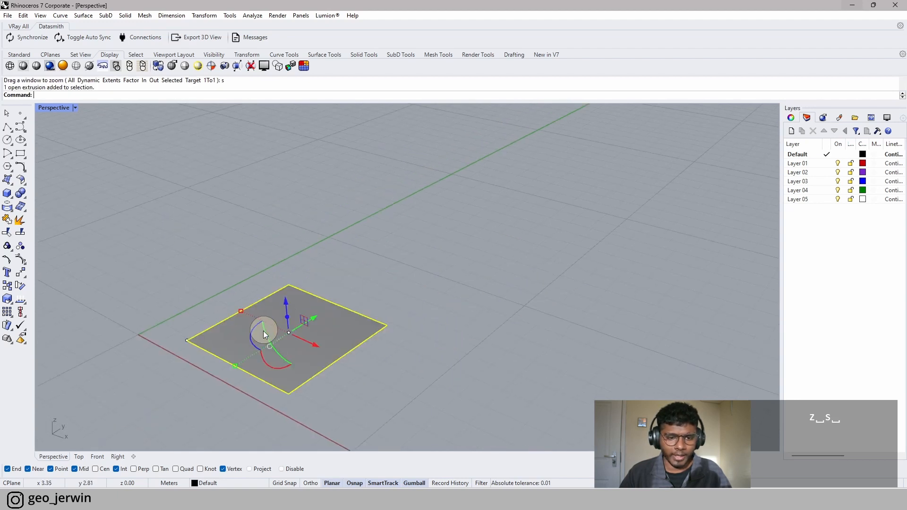
pyautogui.click(288, 318)
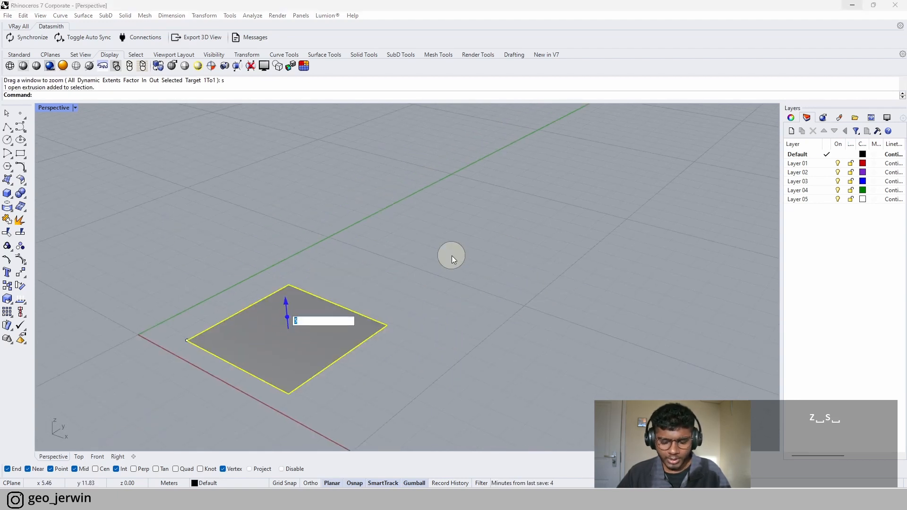
pyautogui.press('Return')
pyautogui.scroll(-4, 334, 259)
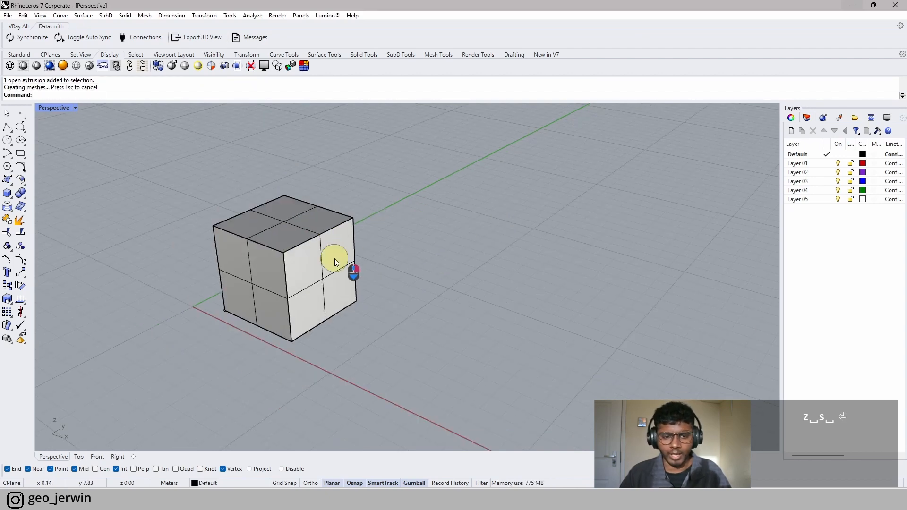
# - Select the cube, try moving it freehand along the X axis with its gumball, and undo the move
pyautogui.moveTo(334, 259); pyautogui.dragTo(376, 251, button='right')
pyautogui.click(374, 313)
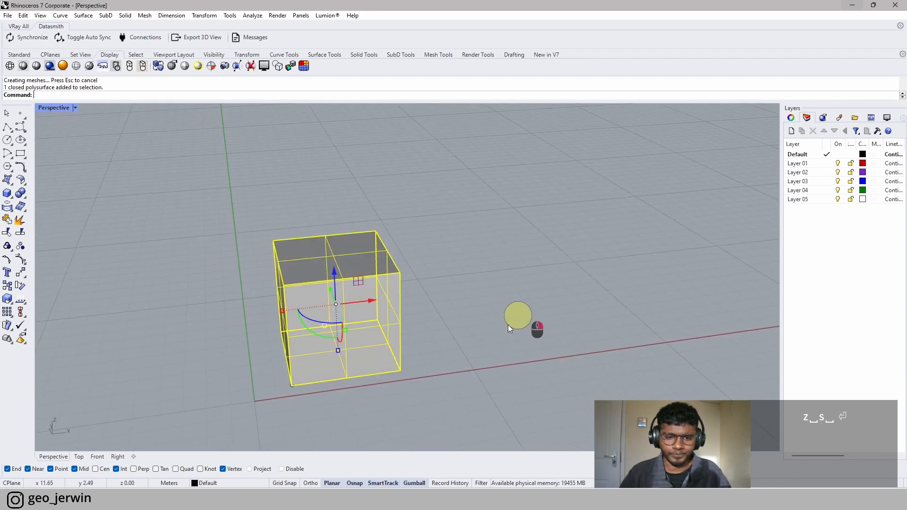
pyautogui.moveTo(513, 324); pyautogui.dragTo(371, 379, button='right')
pyautogui.click(336, 331)
pyautogui.keyDown('shift'); pyautogui.moveTo(450, 422); pyautogui.dragTo(413, 347, button='right'); pyautogui.keyUp('shift')
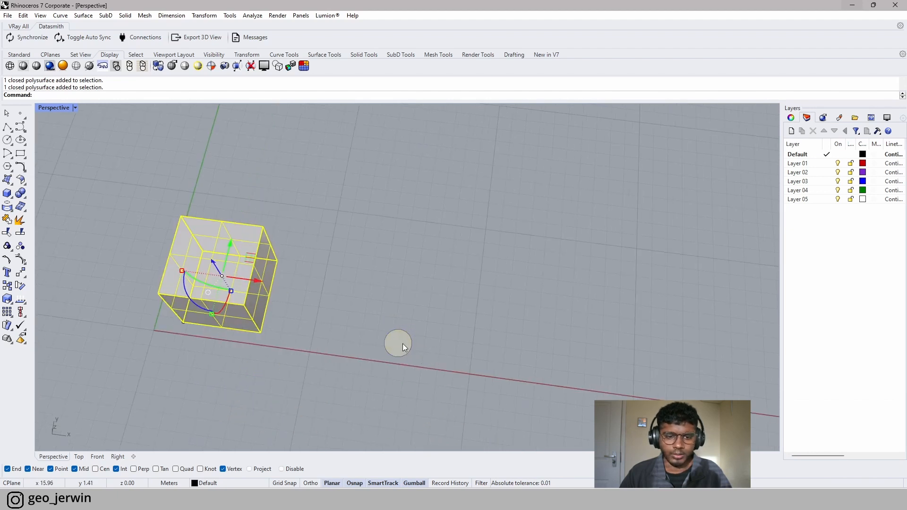
pyautogui.moveTo(359, 337); pyautogui.dragTo(372, 359, button='right')
pyautogui.moveTo(262, 307); pyautogui.dragTo(586, 330)
pyautogui.click(324, 383)
pyautogui.hotkey('ctrl', 'z')
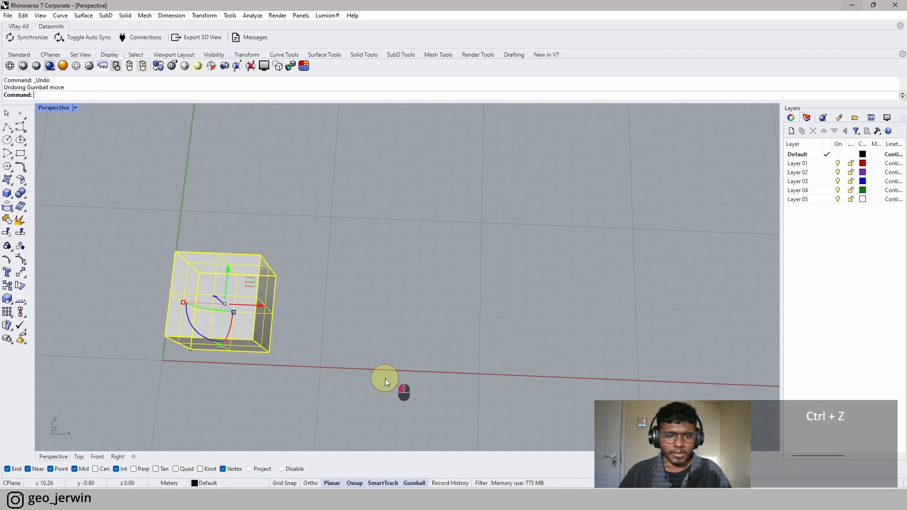
pyautogui.click(384, 379)
# - Move the cube exactly 20 m along the positive X direction with its gumball
pyautogui.click(219, 302)
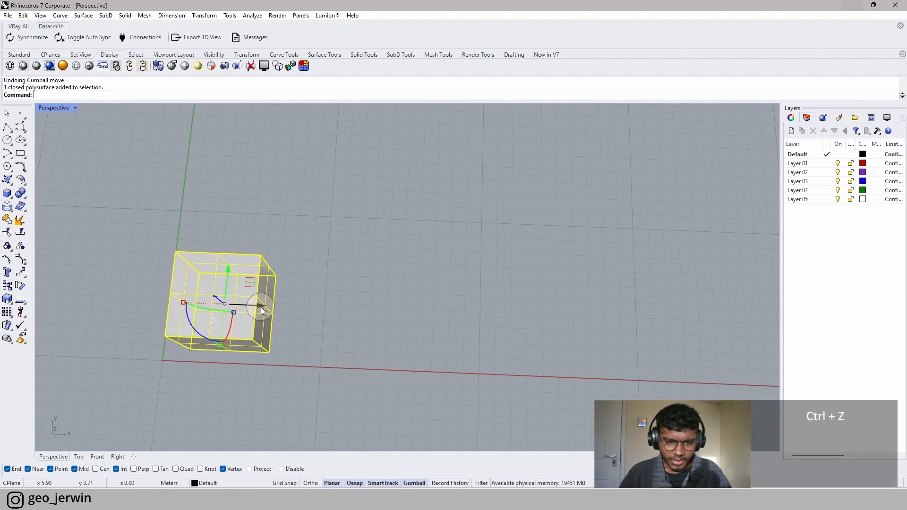
pyautogui.click(261, 307)
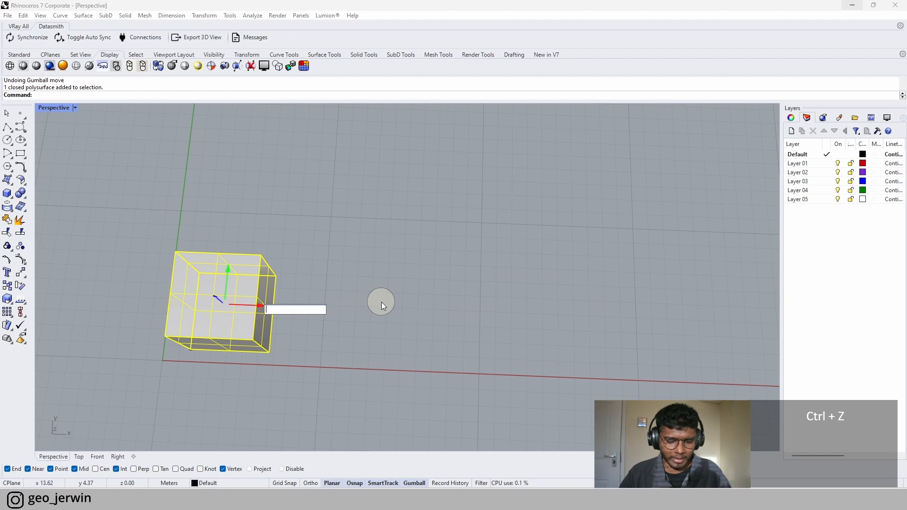
pyautogui.write('20')
pyautogui.press('Return')
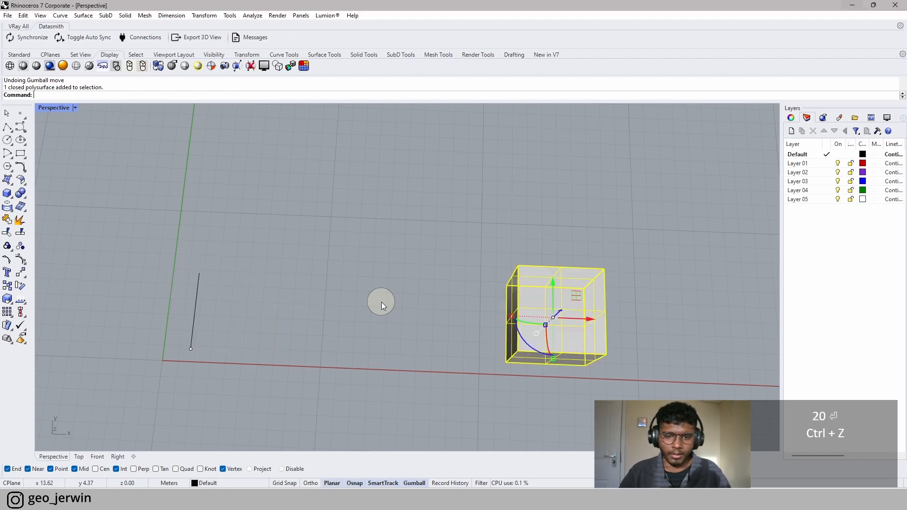
# - Delete the point and line left behind near the origin
pyautogui.click(385, 285)
pyautogui.moveTo(213, 302); pyautogui.dragTo(179, 265)
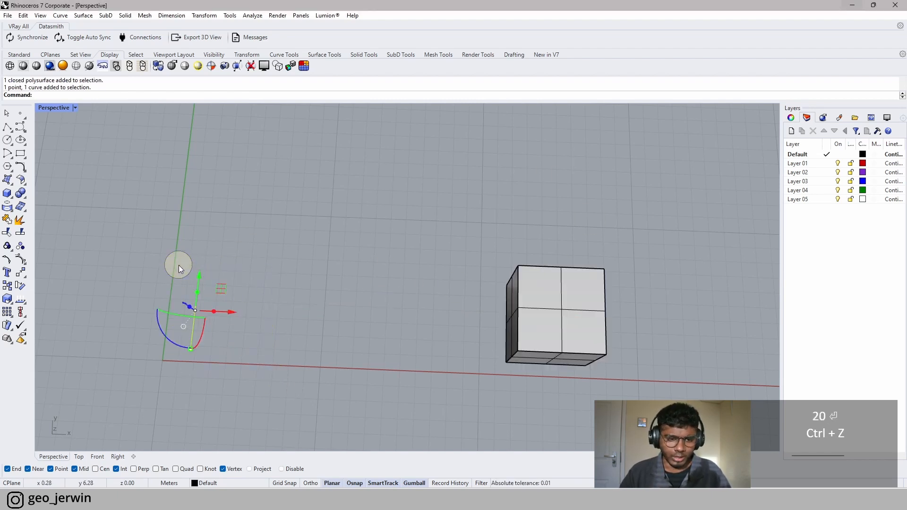
pyautogui.press('Delete')
# - Duplicate the cube freehand along the positive X direction with its gumball, placing the copy beside the original
pyautogui.keyDown('shift'); pyautogui.moveTo(606, 328); pyautogui.dragTo(424, 291, button='right'); pyautogui.keyUp('shift')
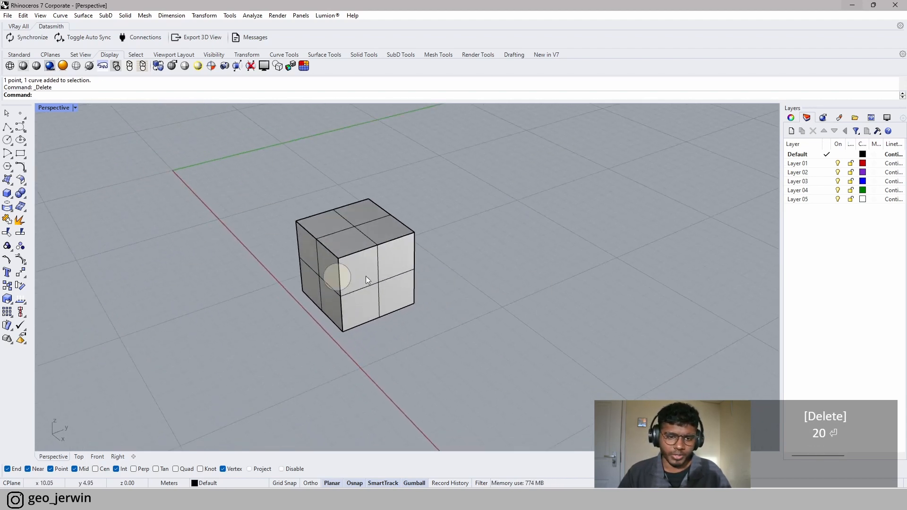
pyautogui.keyDown('shift'); pyautogui.moveTo(477, 297); pyautogui.dragTo(326, 357, button='right'); pyautogui.keyUp('shift')
pyautogui.click(290, 331)
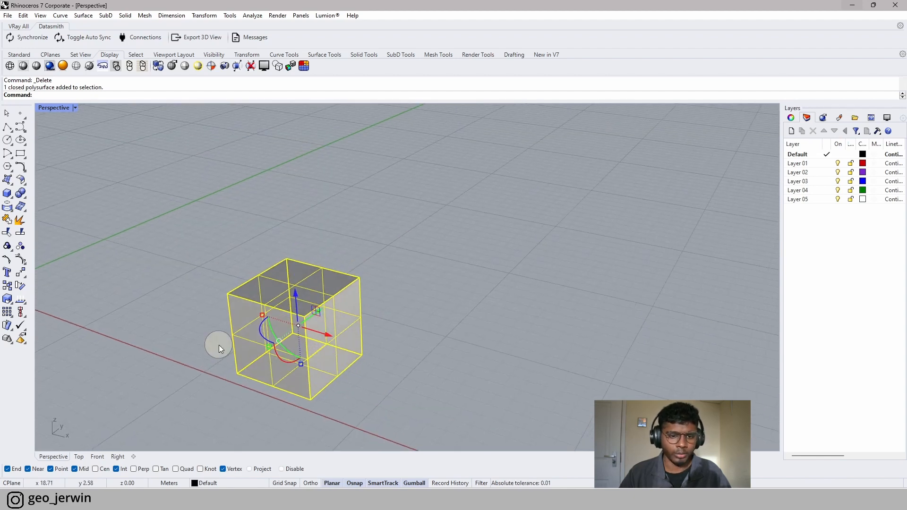
pyautogui.moveTo(356, 372)
pyautogui.keyDown('shift'); pyautogui.mouseDown(button='right')
pyautogui.moveTo(415, 353)
pyautogui.moveTo(431, 393)
pyautogui.moveTo(358, 358)
pyautogui.mouseUp(button='right'); pyautogui.keyUp('shift')
pyautogui.scroll(-5, 415, 353)
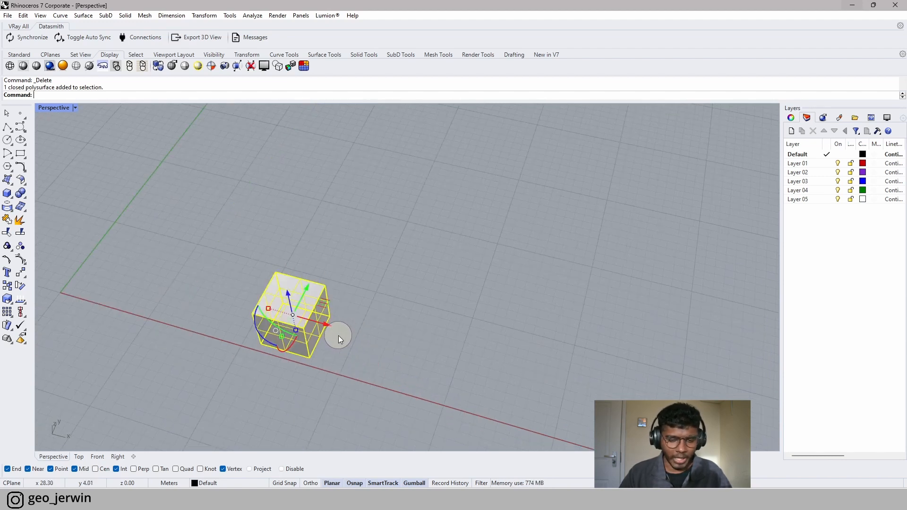
pyautogui.press('alt')
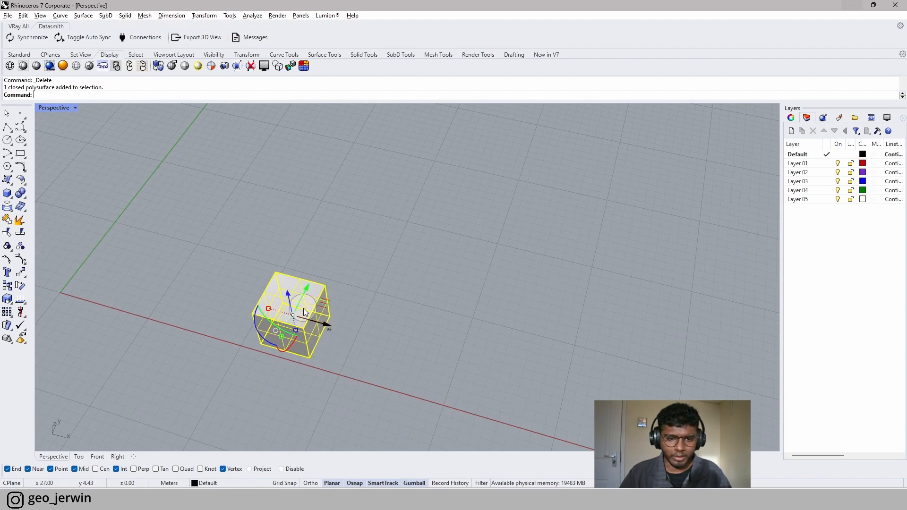
pyautogui.moveTo(326, 324); pyautogui.dragTo(451, 370)
pyautogui.click(544, 370)
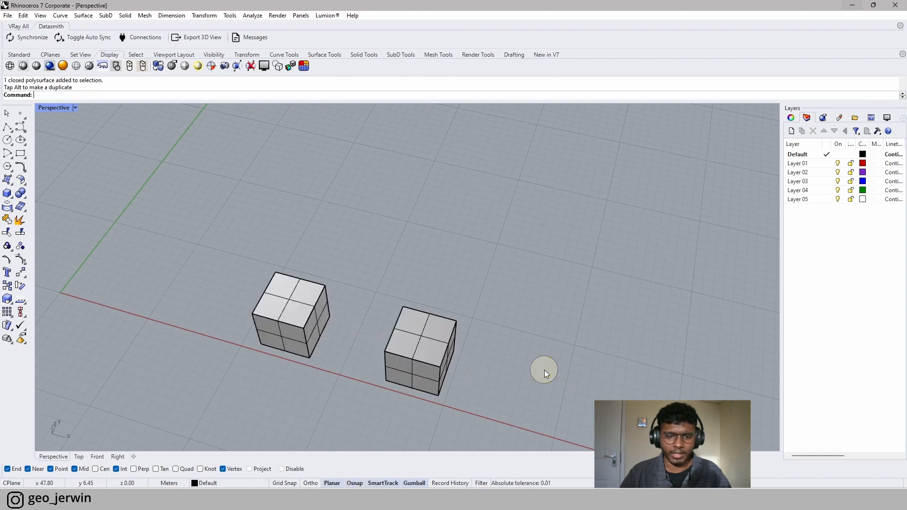
# - Duplicate the original cube with its gumball at a distance of -20 m along X, back near the origin
pyautogui.click(325, 308)
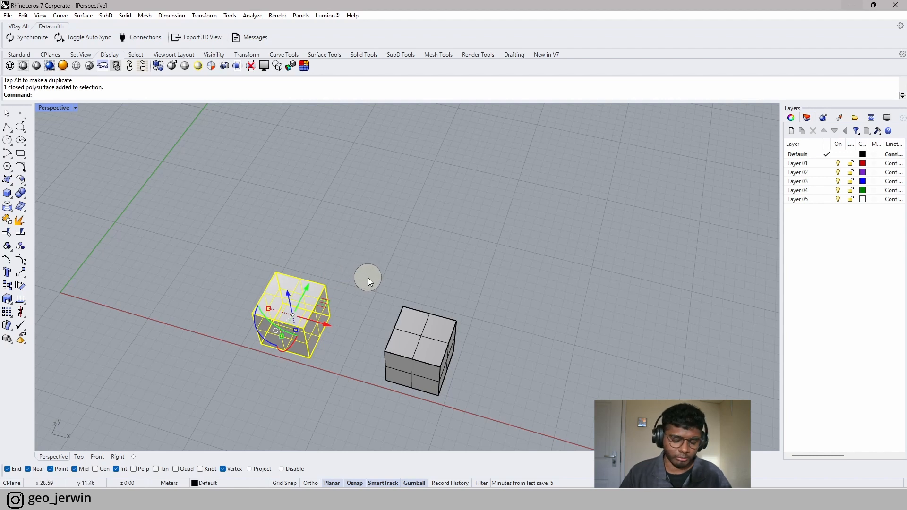
pyautogui.click(325, 322)
pyautogui.write('20')
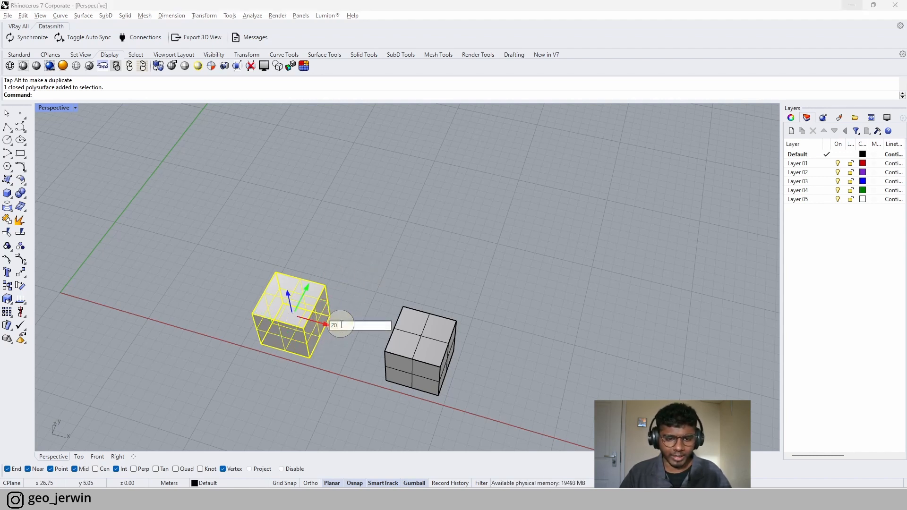
pyautogui.write('-')
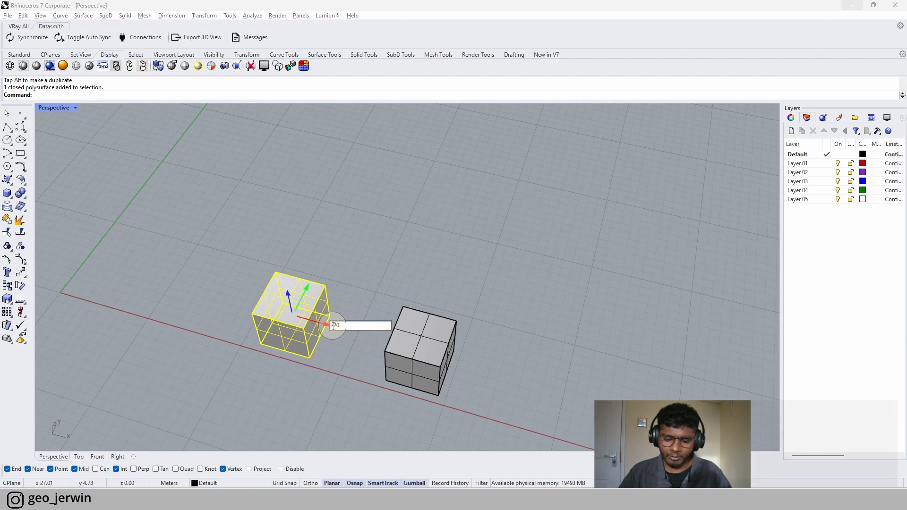
pyautogui.press('Return')
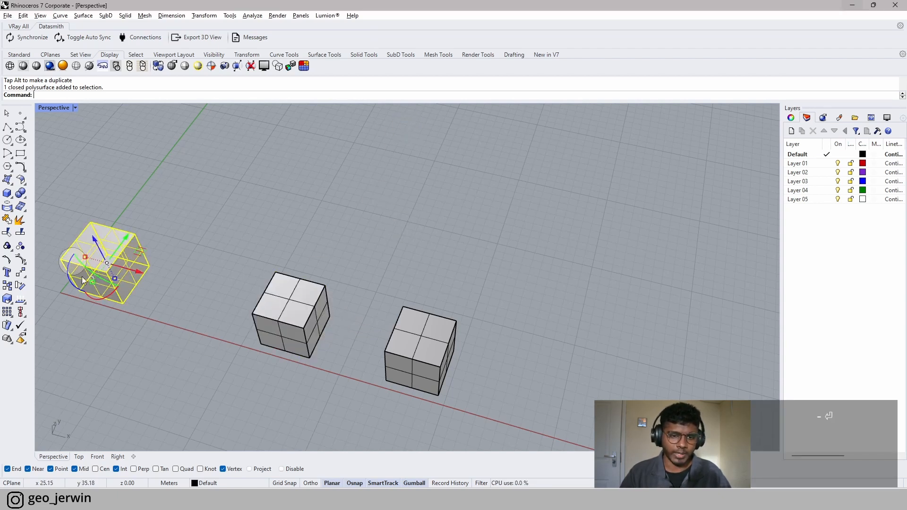
# - Delete the two cubes farther from the origin, keeping only the copy beside the Y axis
pyautogui.click(201, 252)
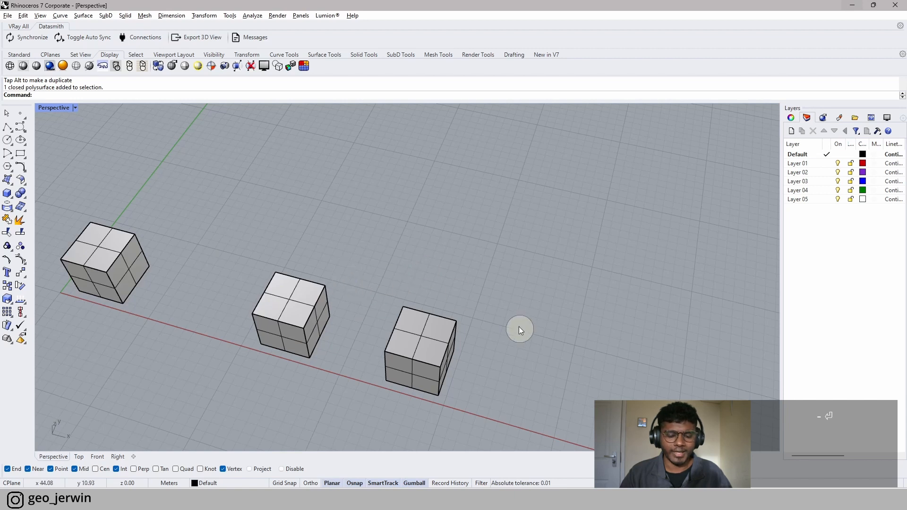
pyautogui.moveTo(567, 378); pyautogui.dragTo(283, 269)
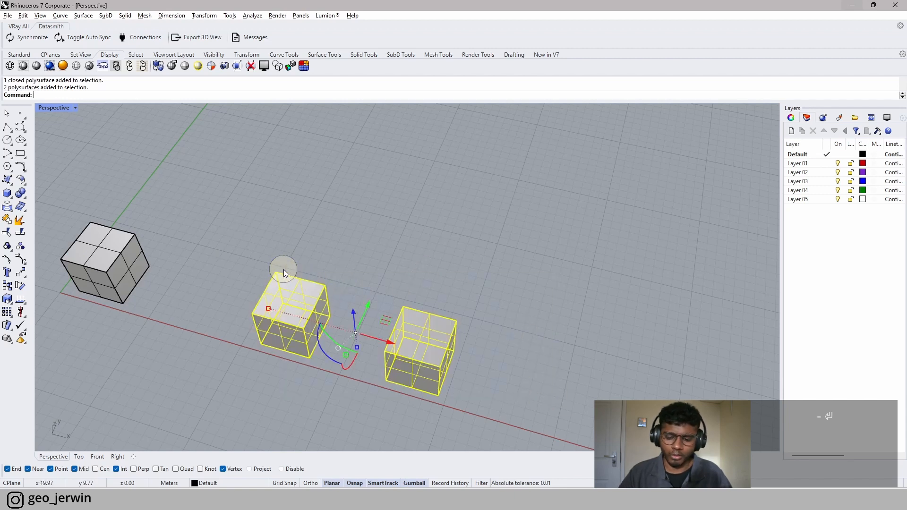
pyautogui.press('Delete')
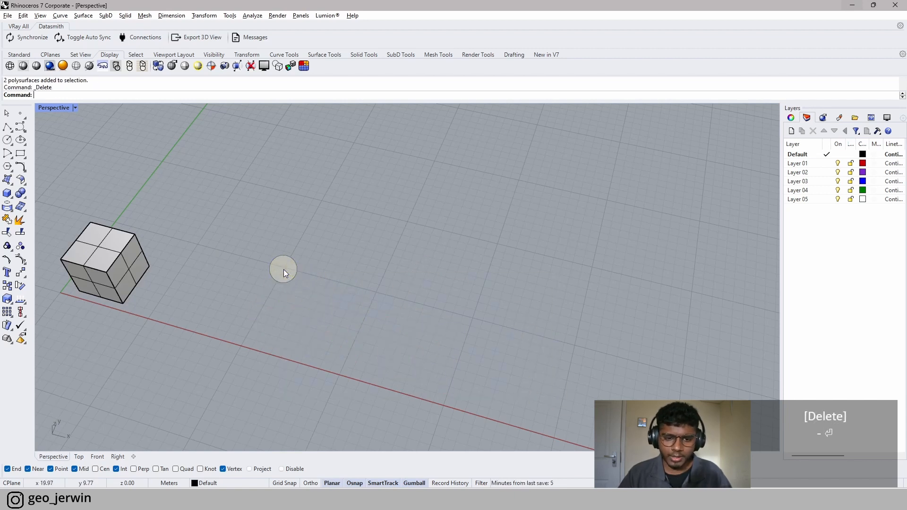
# - Select the remaining cube and open the numeric entry for its gumball rotation about the Z axis
pyautogui.click(79, 221)
pyautogui.keyDown('shift'); pyautogui.moveTo(202, 299); pyautogui.dragTo(407, 358, button='right'); pyautogui.keyUp('shift')
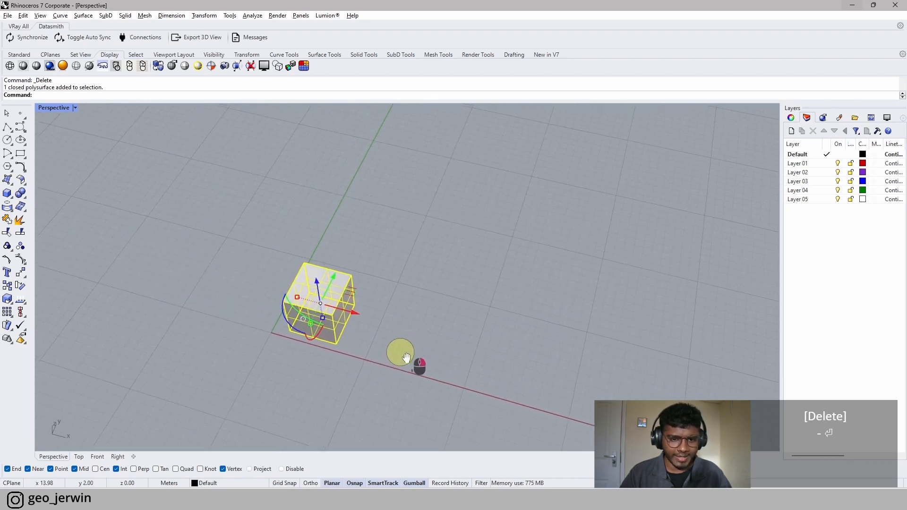
pyautogui.scroll(2, 342, 307)
pyautogui.scroll(2, 293, 313)
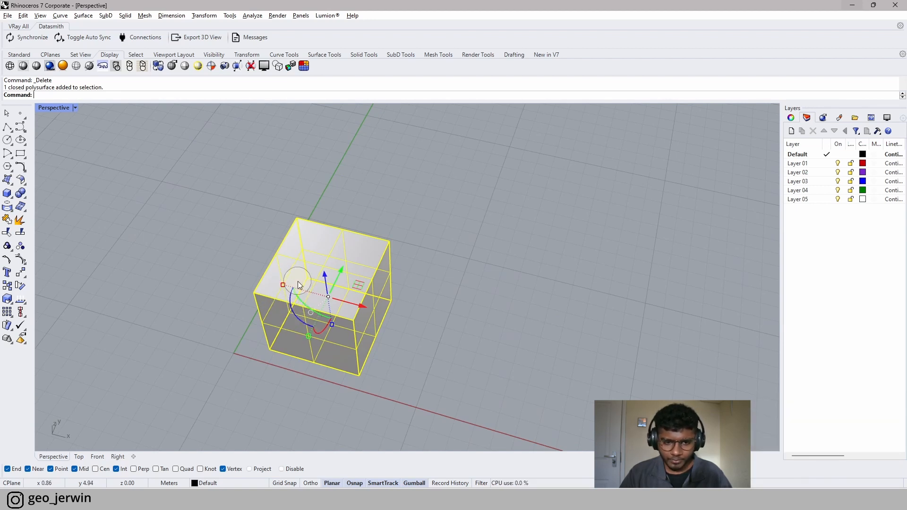
pyautogui.click(292, 310)
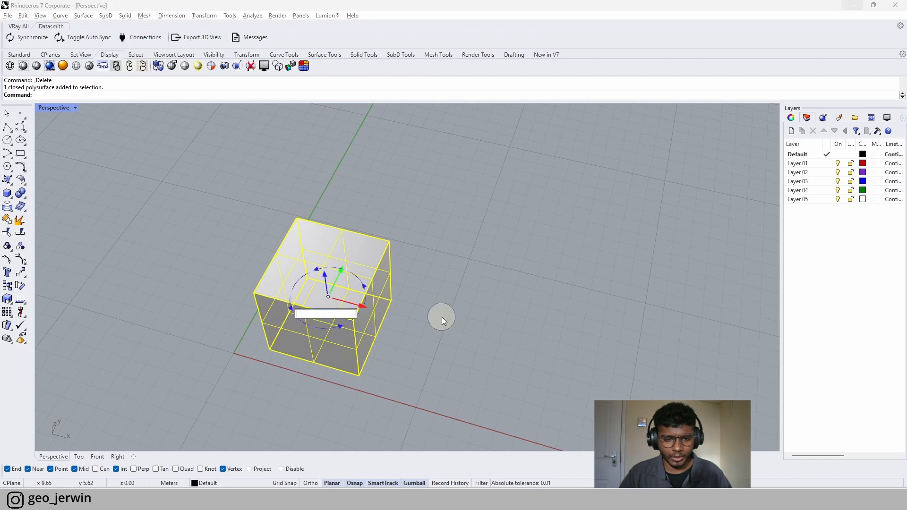
# - Rotate the box 45 degrees about its vertical axis with the gumball, and undo the rotation
pyautogui.write('45')
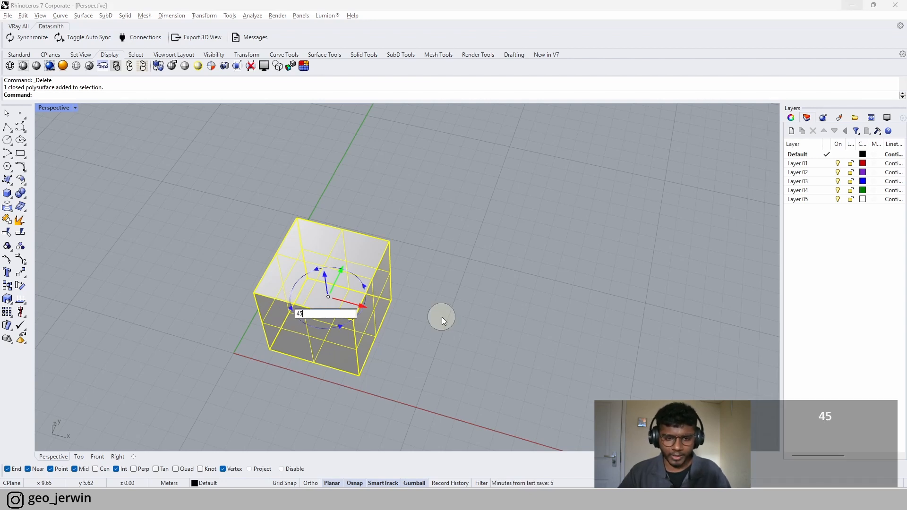
pyautogui.press('Return')
pyautogui.click(441, 316)
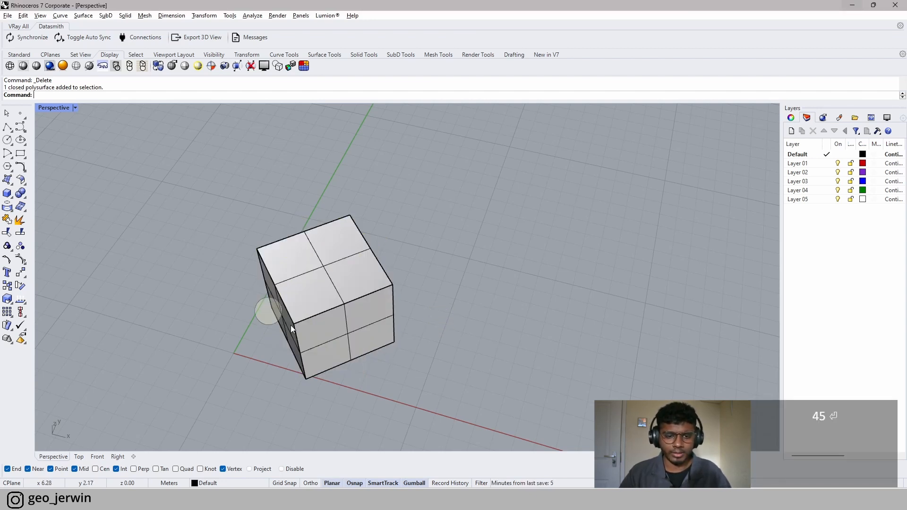
pyautogui.keyDown('shift'); pyautogui.moveTo(436, 308); pyautogui.dragTo(412, 310, button='right'); pyautogui.keyUp('shift')
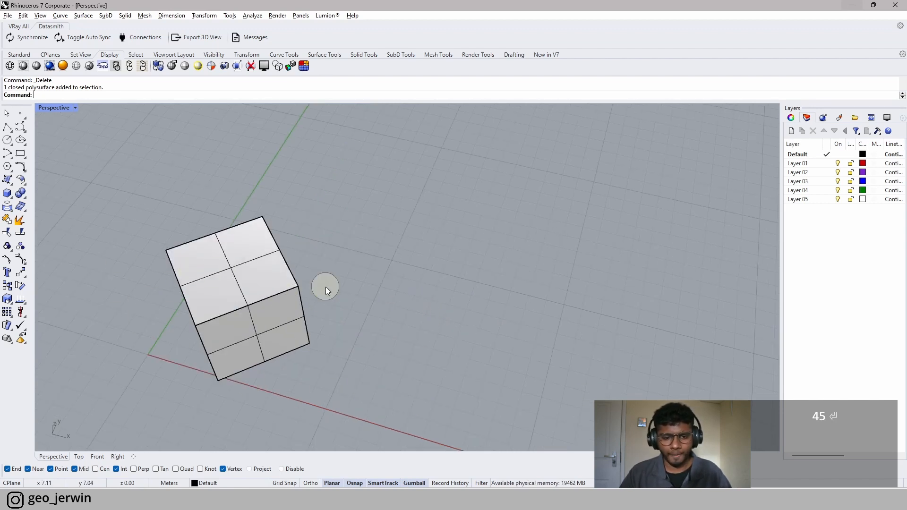
pyautogui.hotkey('ctrl', 'z')
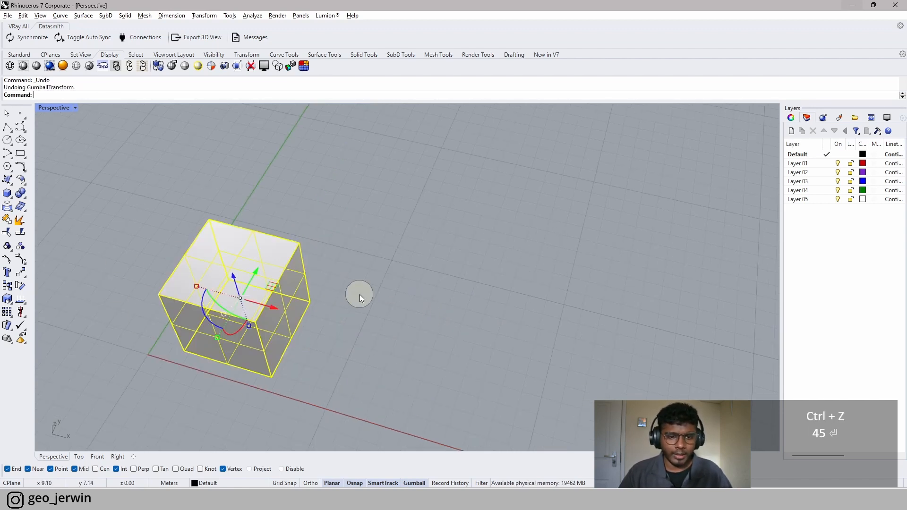
# - Relocate the selected box's gumball to its front lower corner nearest the origin, accepting the default X-axis direction
pyautogui.click(237, 297)
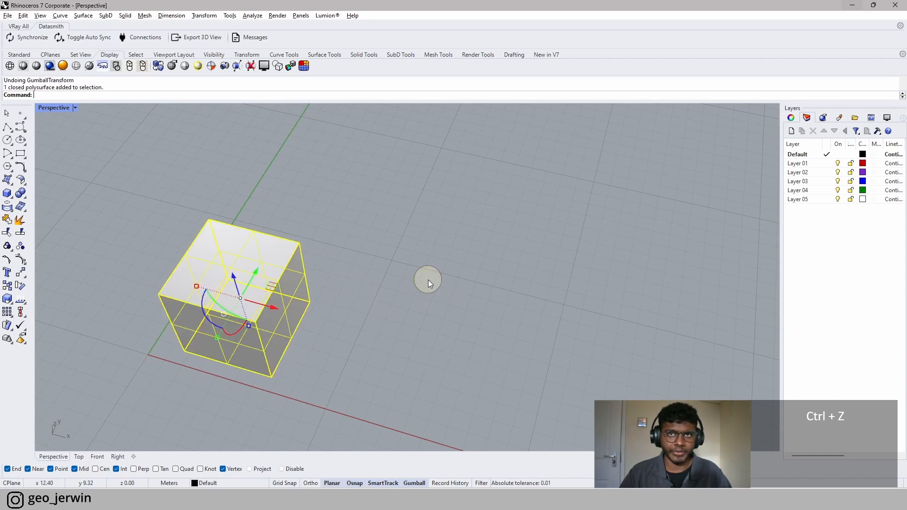
pyautogui.click(428, 279)
pyautogui.click(256, 288)
pyautogui.keyDown('shift'); pyautogui.moveTo(254, 301); pyautogui.dragTo(296, 277, button='right'); pyautogui.keyUp('shift')
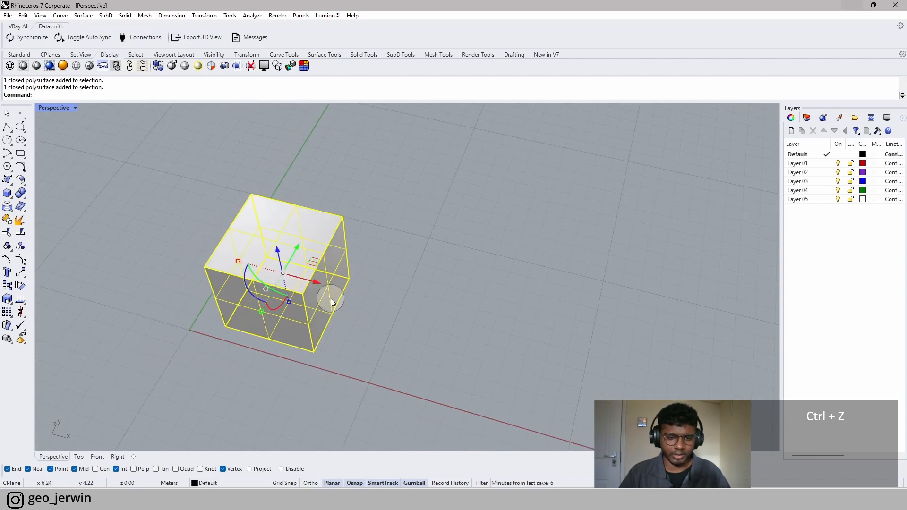
pyautogui.click(264, 288)
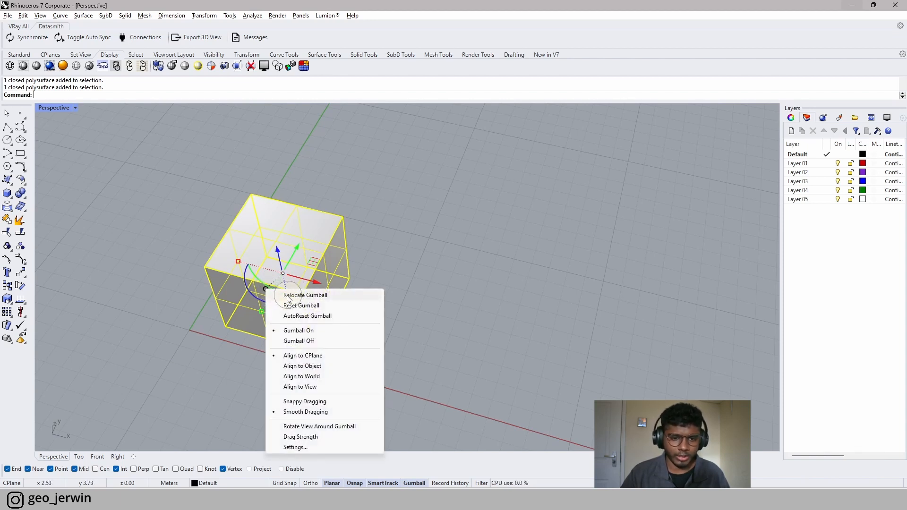
pyautogui.click(316, 296)
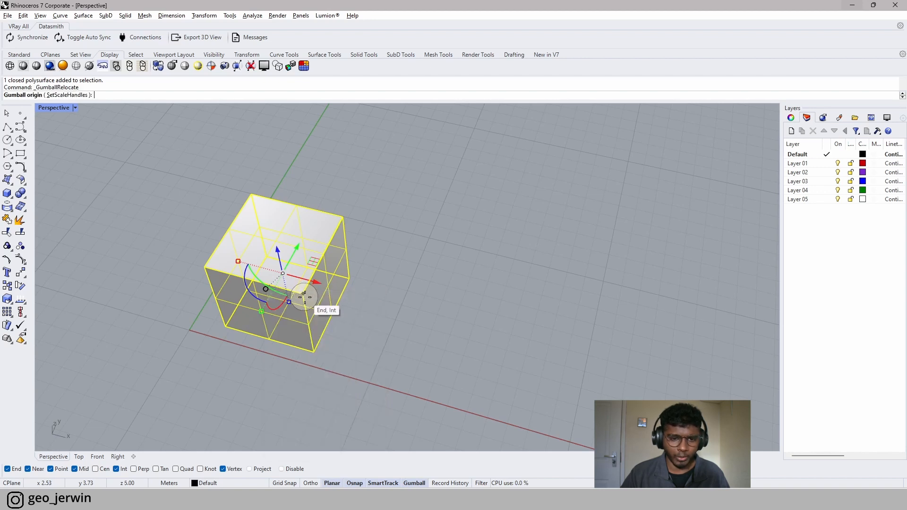
pyautogui.click(227, 329)
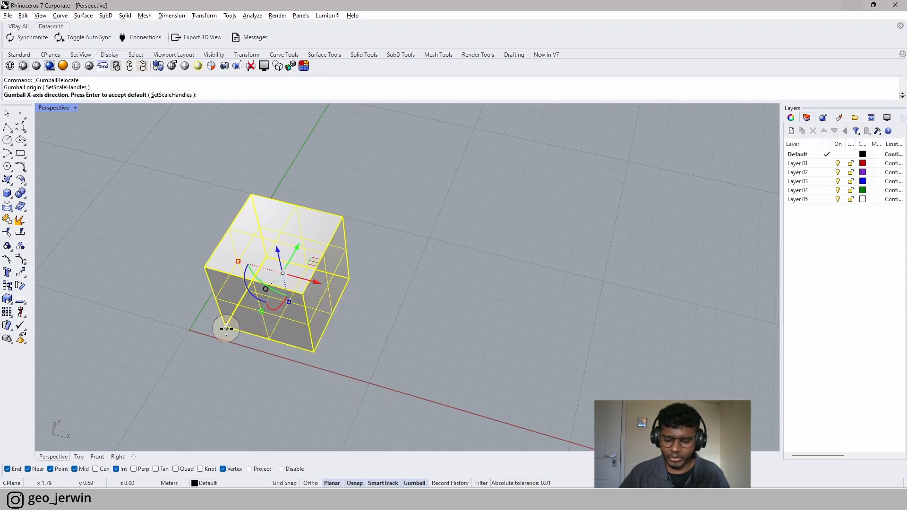
pyautogui.press('Return')
pyautogui.click(433, 301)
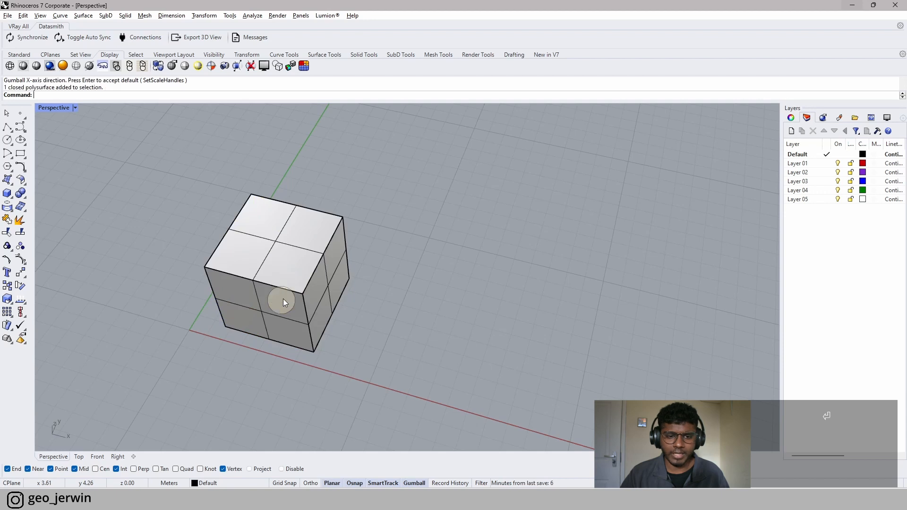
# - Move the box away from the origin, rotate it freehand about the corner gumball, and undo the rotation
pyautogui.click(283, 301)
pyautogui.moveTo(299, 345); pyautogui.dragTo(400, 324)
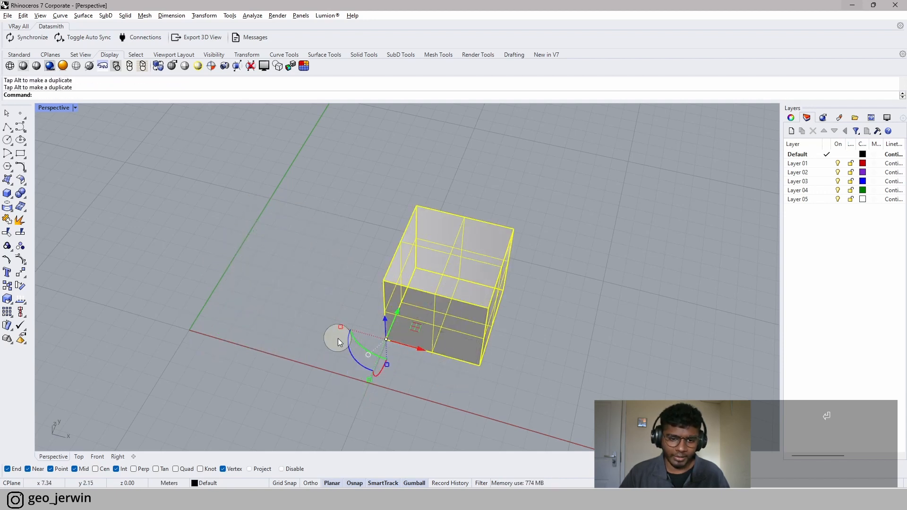
pyautogui.moveTo(346, 344); pyautogui.dragTo(282, 399)
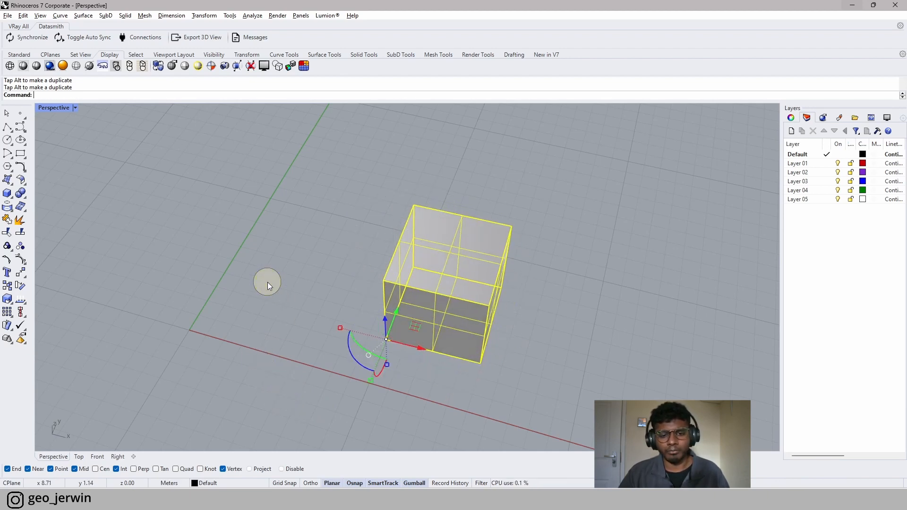
pyautogui.click(267, 282)
pyautogui.hotkey('ctrl', 'z')
pyautogui.hotkey('ctrl', 'z')
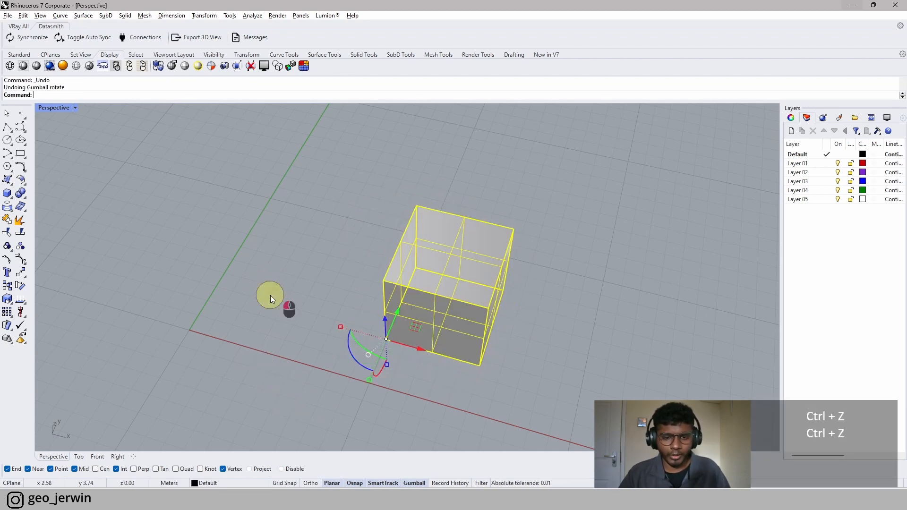
# - Move only the gumball to a point outside the box, on the near side of the X axis, and reselect the box
pyautogui.scroll(-2, 282, 305)
pyautogui.keyDown('shift'); pyautogui.moveTo(404, 314); pyautogui.dragTo(334, 293, button='right'); pyautogui.keyUp('shift')
pyautogui.click(294, 271)
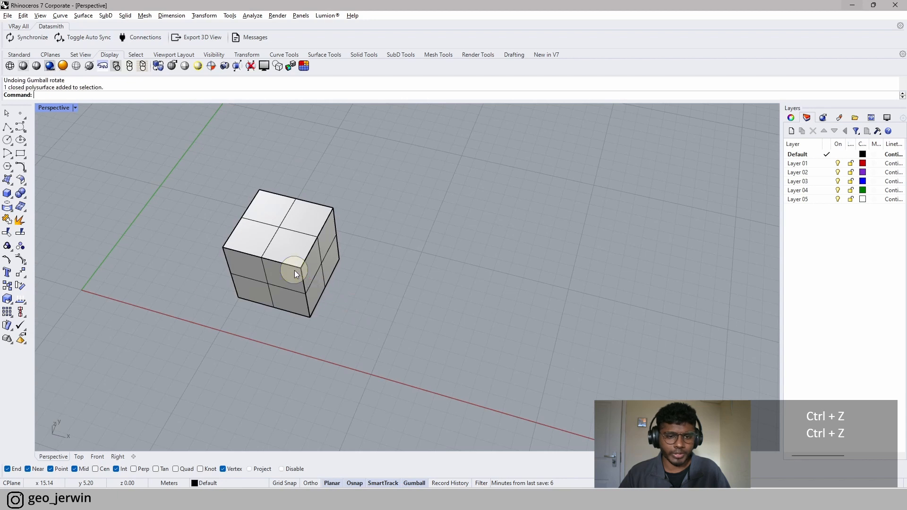
pyautogui.keyDown('ctrl'); pyautogui.moveTo(236, 318); pyautogui.dragTo(138, 343); pyautogui.keyUp('ctrl')
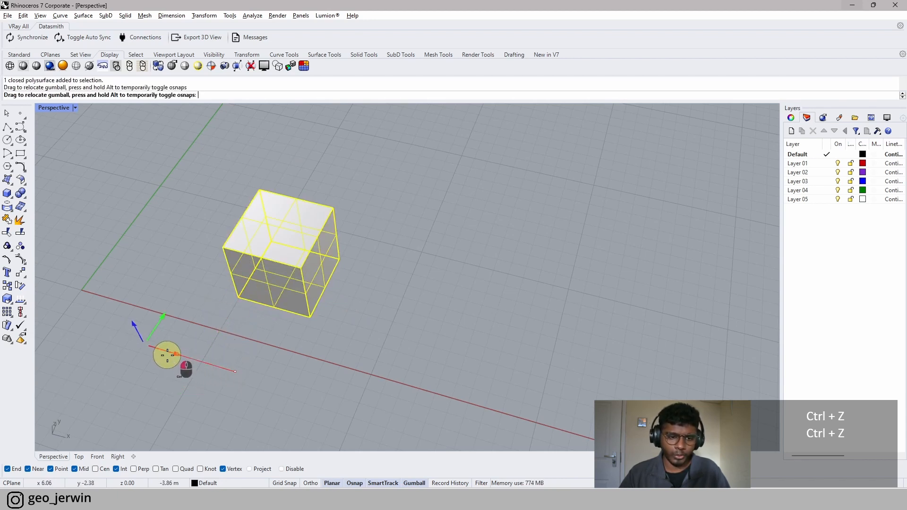
pyautogui.click(288, 250)
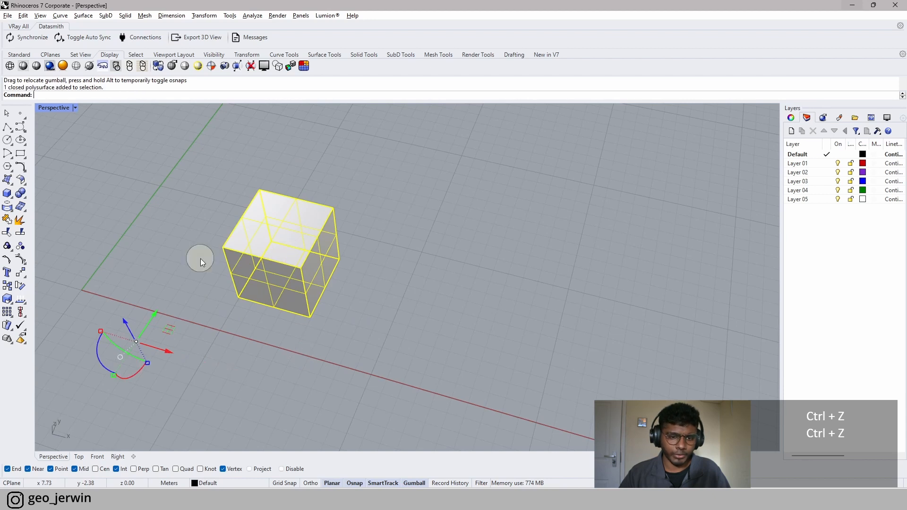
pyautogui.click(201, 259)
pyautogui.click(306, 243)
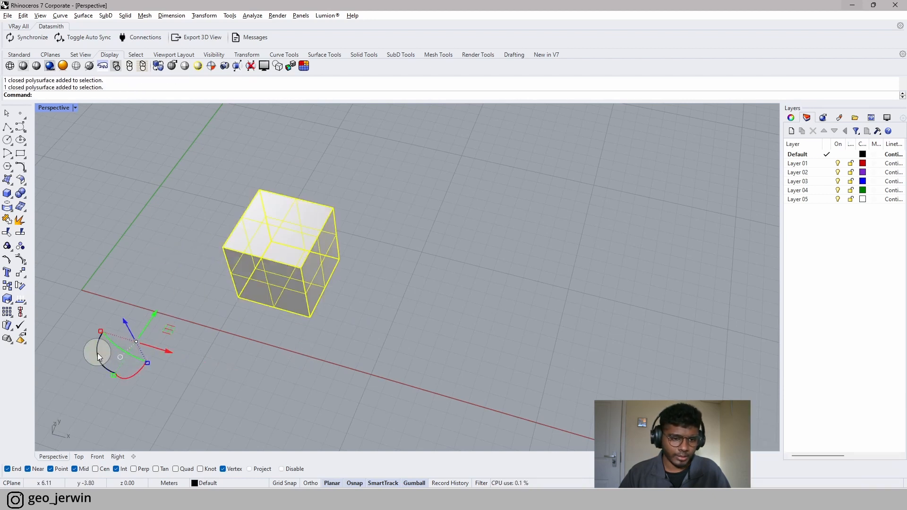
# - Rotate the box freehand about the outside pivot, and undo the changes back through the earlier box move
pyautogui.moveTo(98, 354)
pyautogui.mouseDown()
pyautogui.moveTo(106, 372)
pyautogui.moveTo(89, 345)
pyautogui.moveTo(94, 314)
pyautogui.moveTo(105, 369)
pyautogui.mouseUp()
pyautogui.click(418, 302)
pyautogui.hotkey('ctrl', 'z')
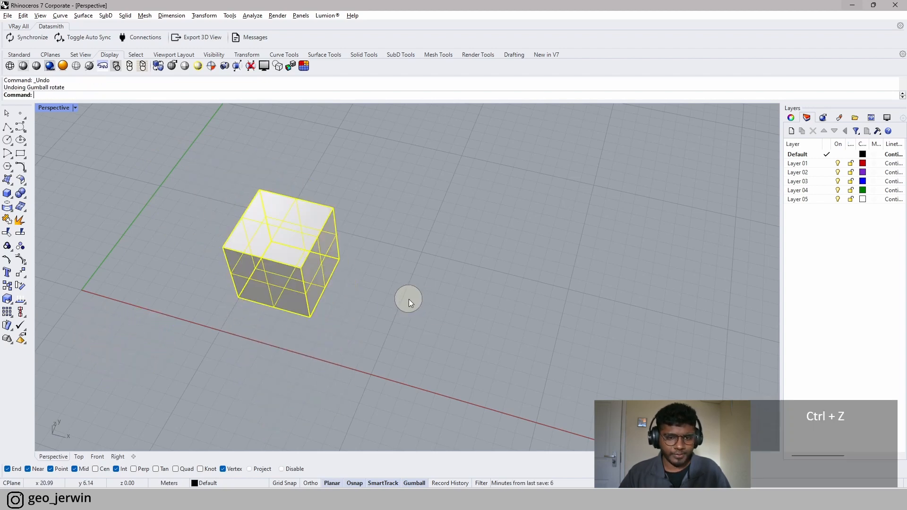
pyautogui.hotkey('ctrl', 'z')
pyautogui.hotkey('ctrl', 'z')
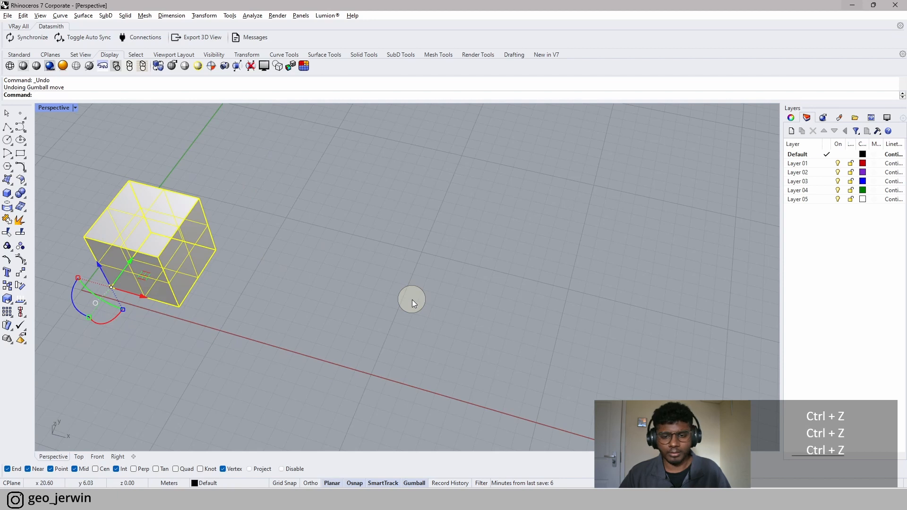
pyautogui.click(412, 300)
pyautogui.click(191, 282)
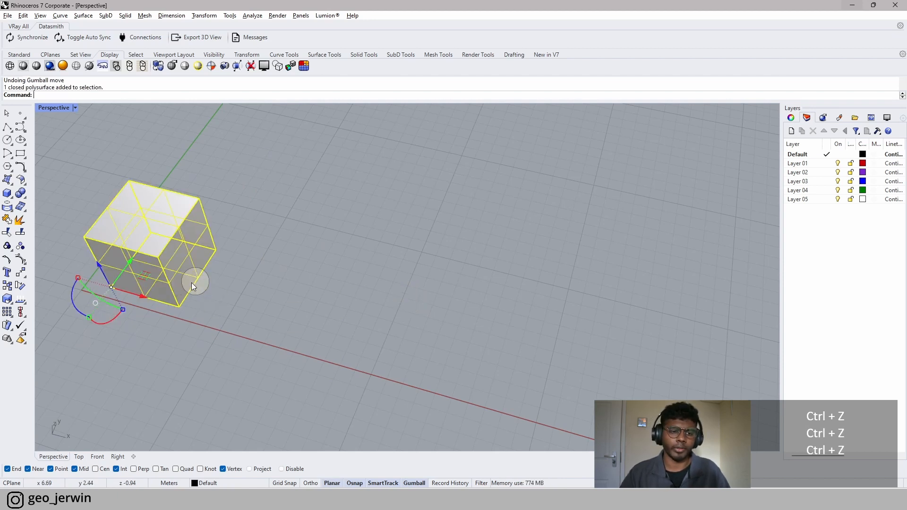
pyautogui.click(265, 311)
pyautogui.keyDown('shift'); pyautogui.moveTo(265, 311); pyautogui.dragTo(363, 322, button='right'); pyautogui.keyUp('shift')
pyautogui.click(265, 277)
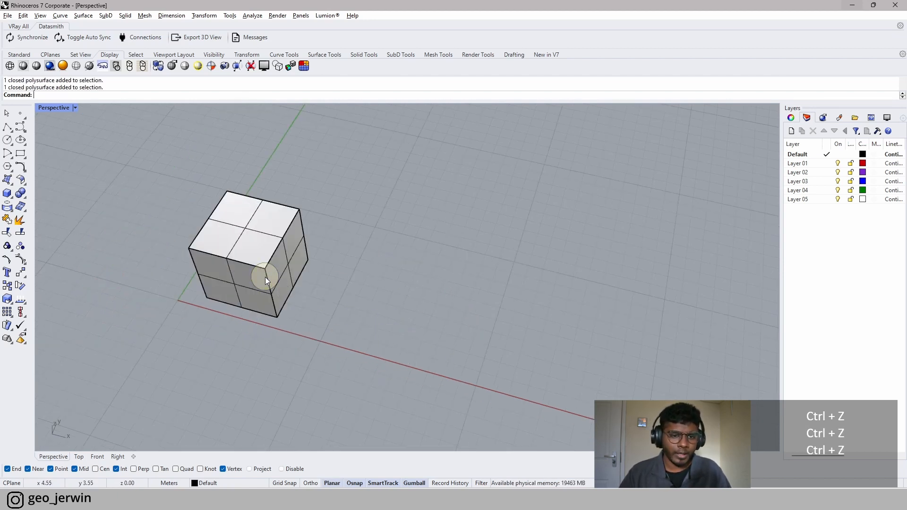
pyautogui.keyDown('shift'); pyautogui.moveTo(317, 305); pyautogui.dragTo(344, 331, button='right'); pyautogui.keyUp('shift')
pyautogui.click(429, 321)
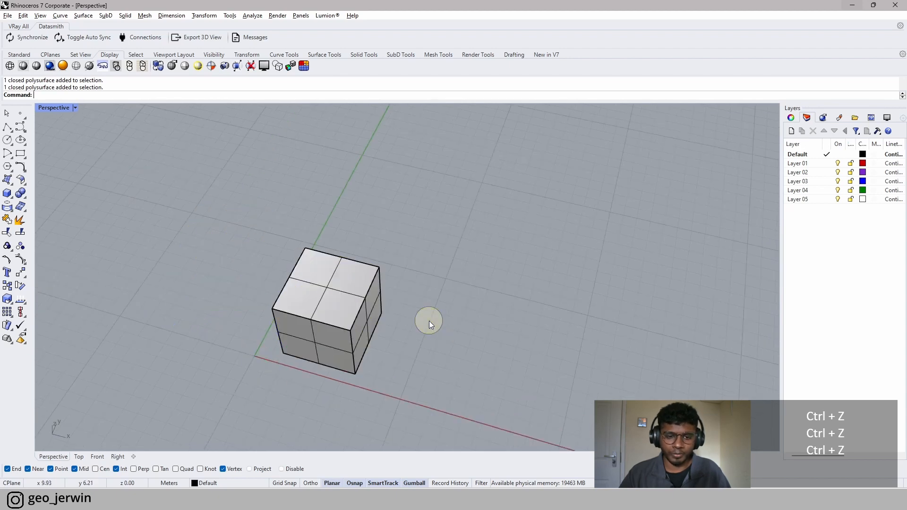
pyautogui.moveTo(430, 321); pyautogui.dragTo(410, 302, button='right')
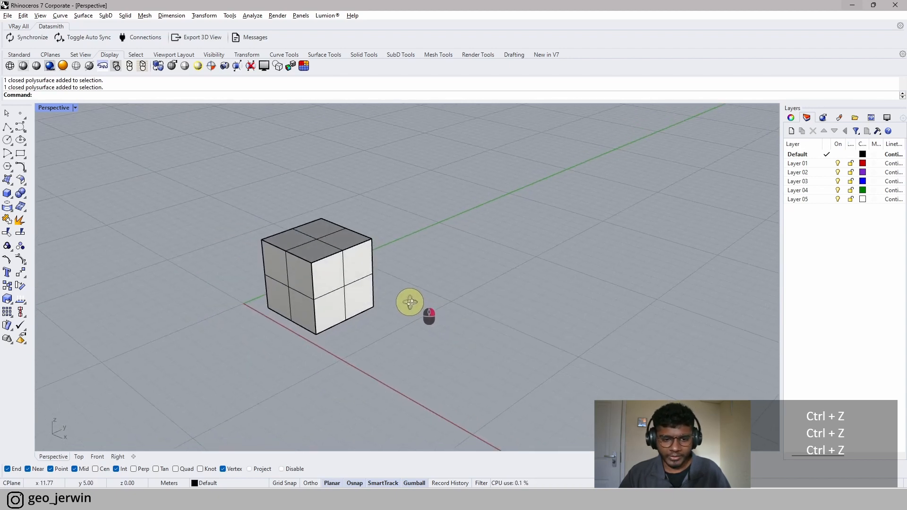
# - Shrink the box freehand along the X axis from its corner gumball, and reselect it
pyautogui.click(286, 294)
pyautogui.moveTo(156, 319); pyautogui.dragTo(245, 322, button='right')
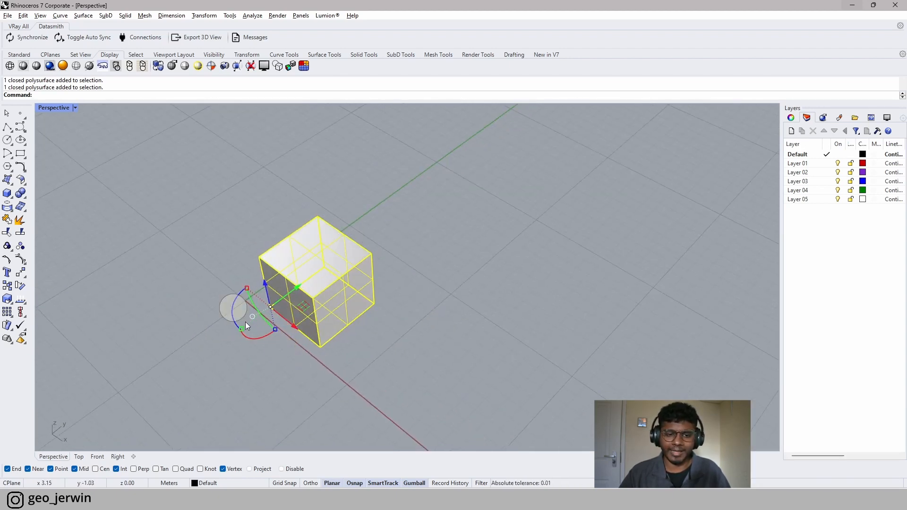
pyautogui.moveTo(344, 331); pyautogui.dragTo(396, 311, button='right')
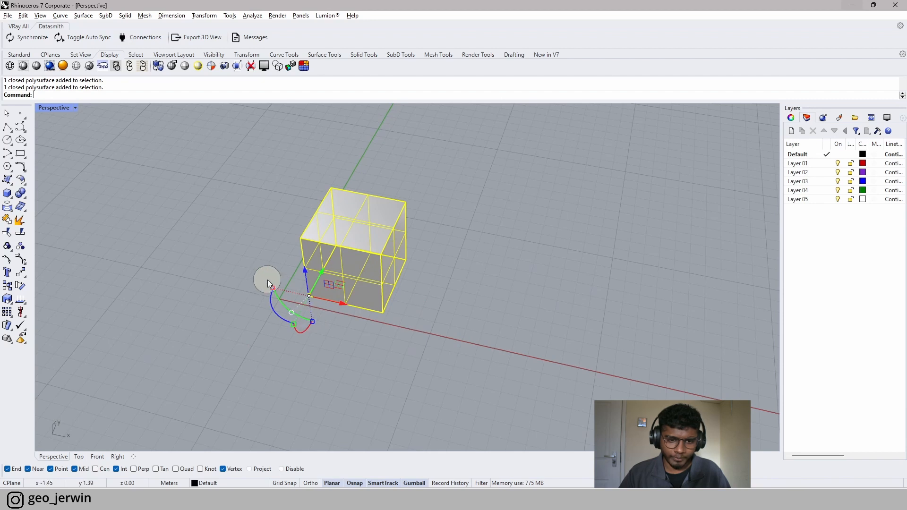
pyautogui.moveTo(272, 289); pyautogui.dragTo(280, 309)
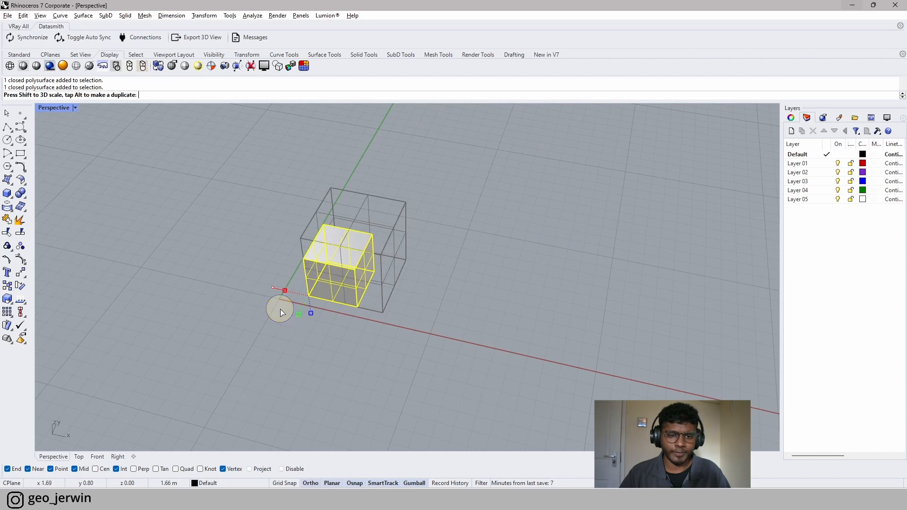
pyautogui.click(350, 330)
pyautogui.click(341, 289)
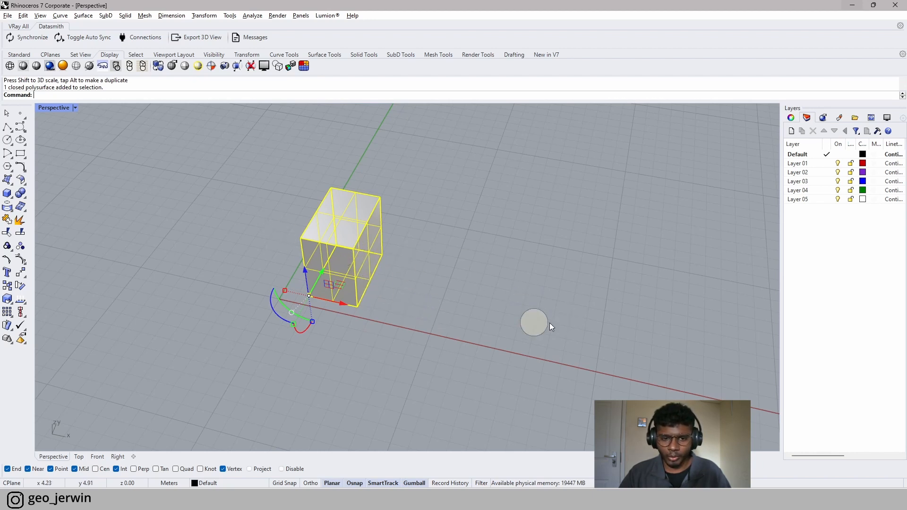
# - Scale the box by a factor of 2 along the X axis
pyautogui.click(283, 291)
pyautogui.click(321, 274)
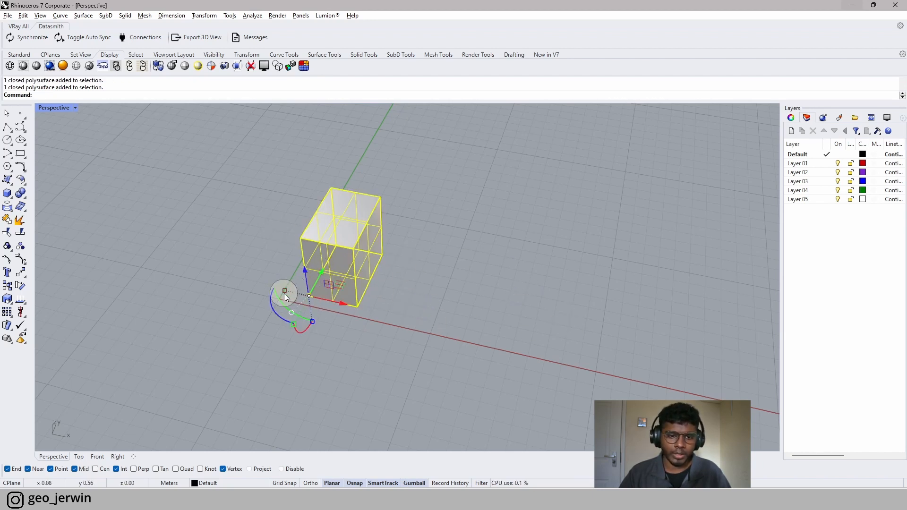
pyautogui.click(284, 291)
pyautogui.write('2')
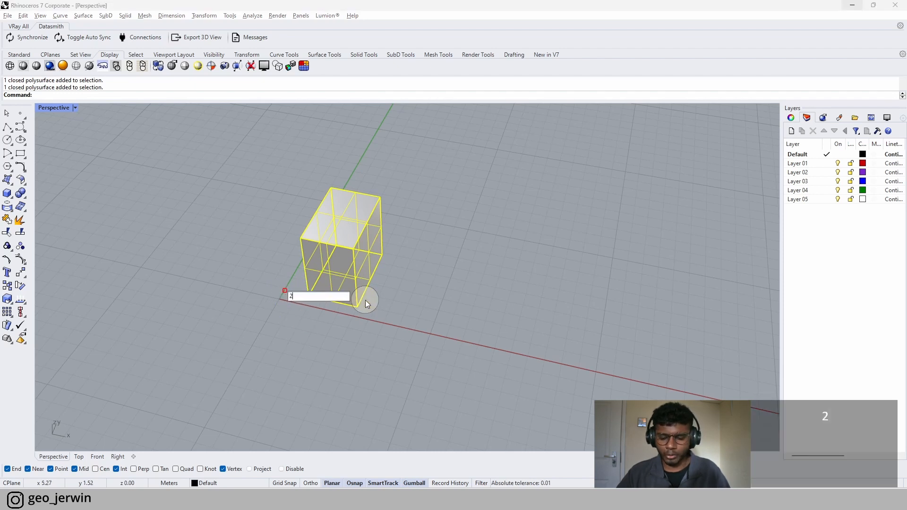
pyautogui.press('Return')
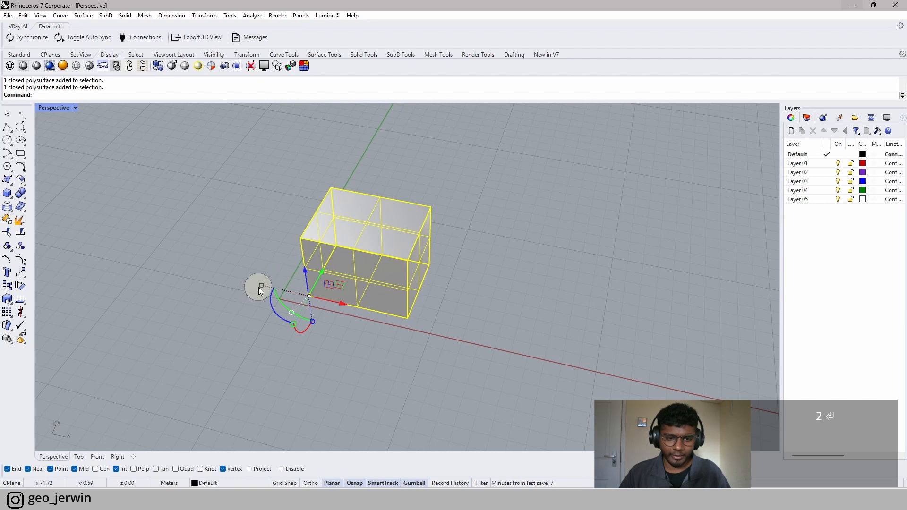
# - Scale the box by a factor of .5 along the X axis and deselect it
pyautogui.click(261, 285)
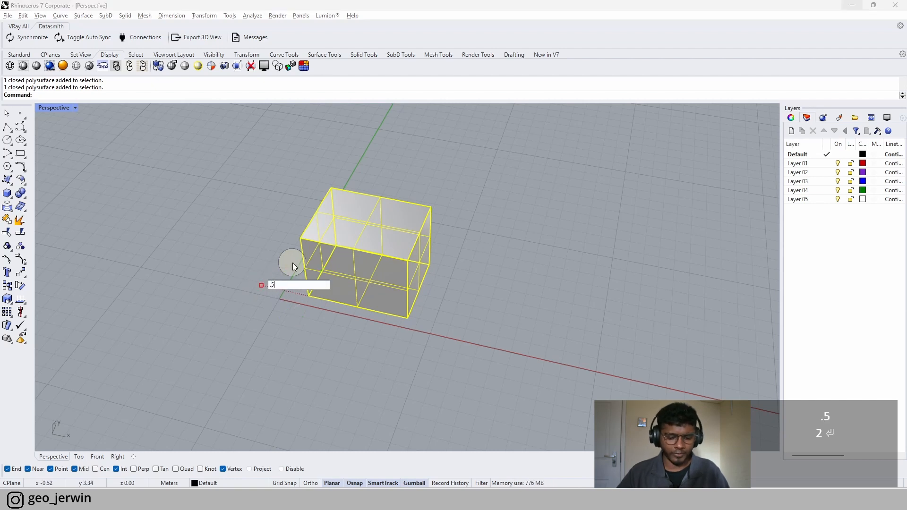
pyautogui.write('.5')
pyautogui.press('Return')
pyautogui.click(293, 263)
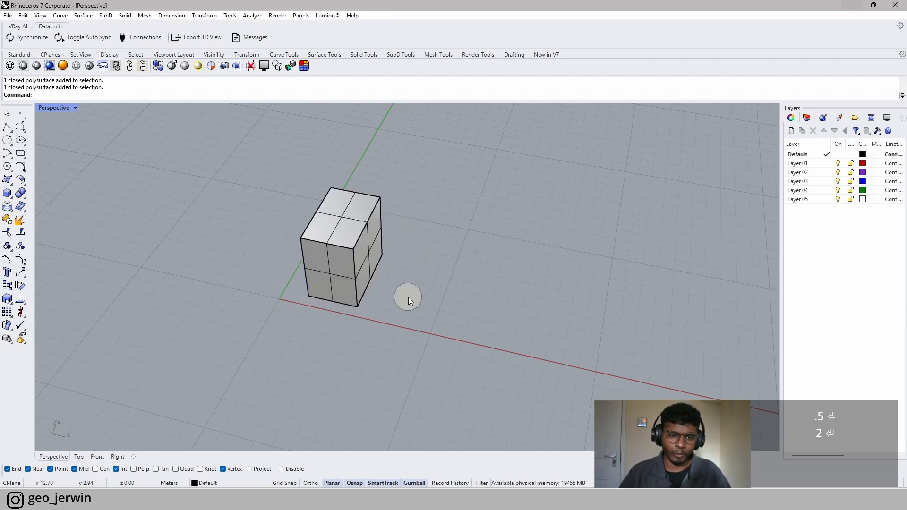
# - Select the box and enter an absolute size of 20m for its X-axis scale
pyautogui.click(329, 241)
pyautogui.click(285, 290)
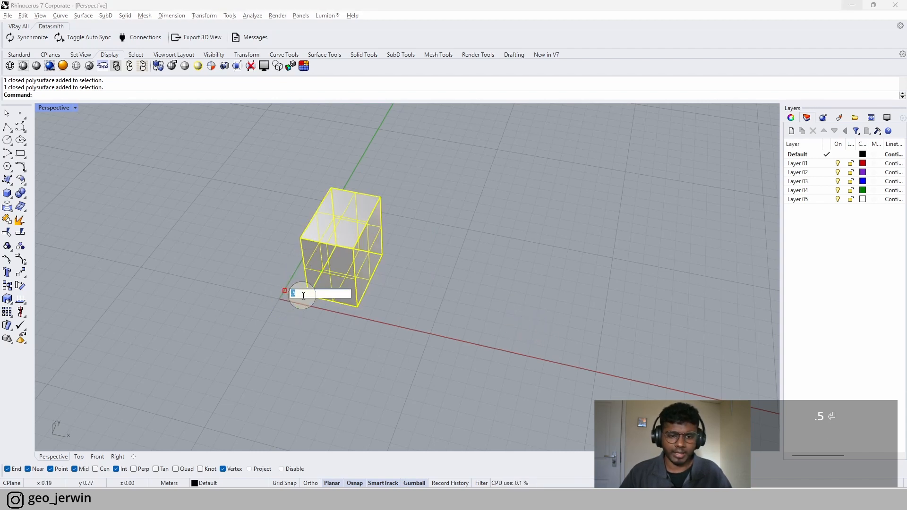
pyautogui.write('20')
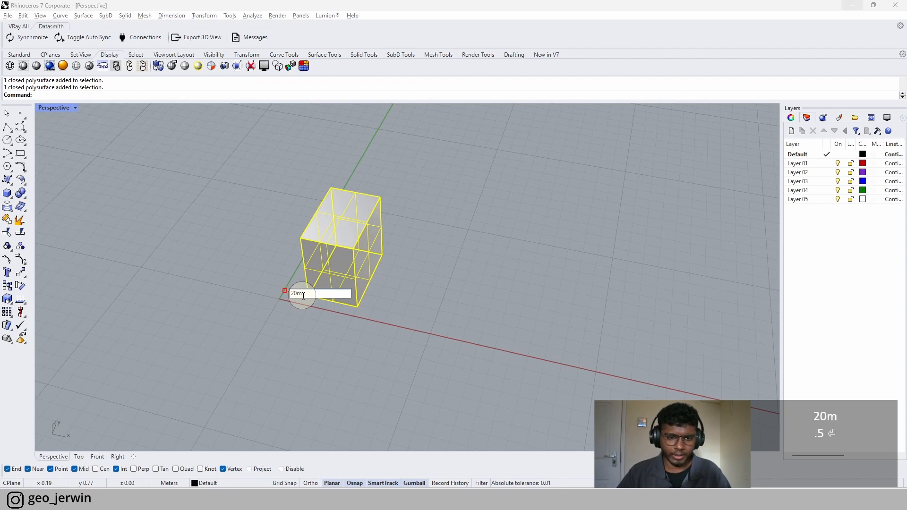
pyautogui.write('m')
pyautogui.press('Return')
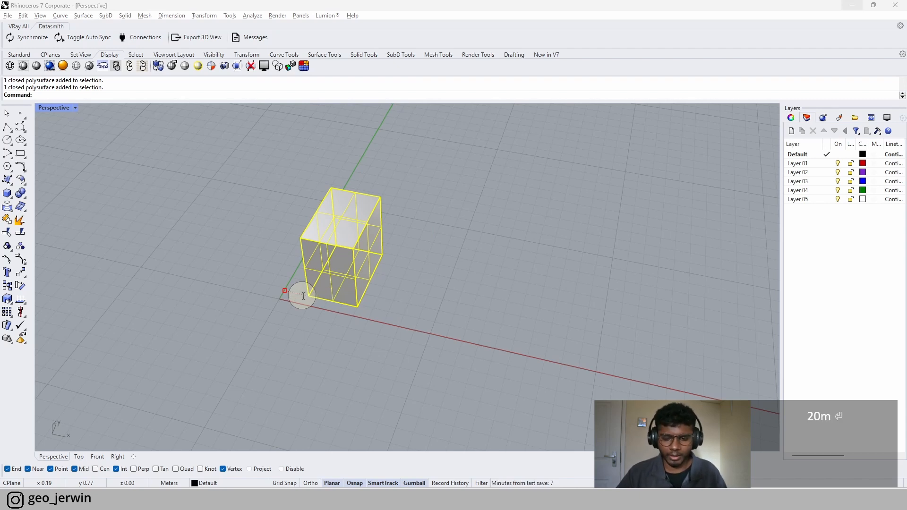
# - Add a linear dimension along the box's lower front edge in the X direction, and deselect it
pyautogui.click(203, 264)
pyautogui.scroll(-12, 202, 264)
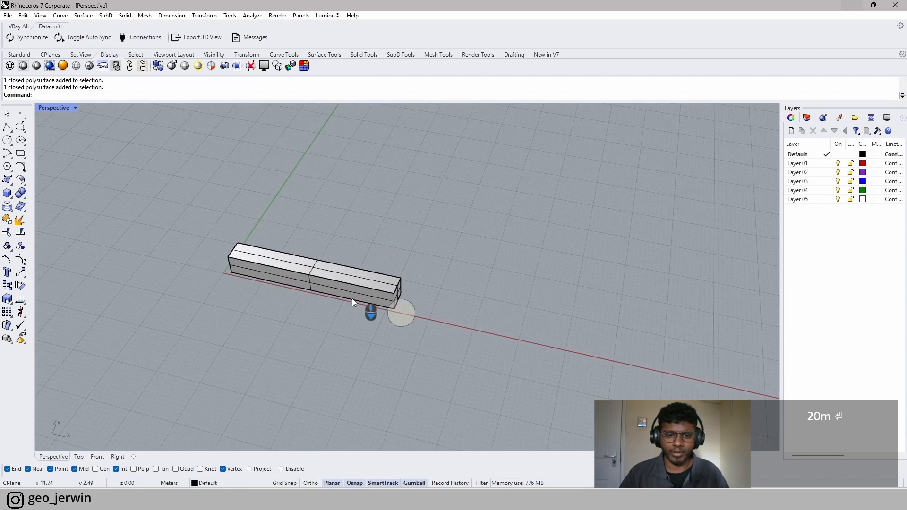
pyautogui.scroll(2, 250, 285)
pyautogui.scroll(2, 250, 285)
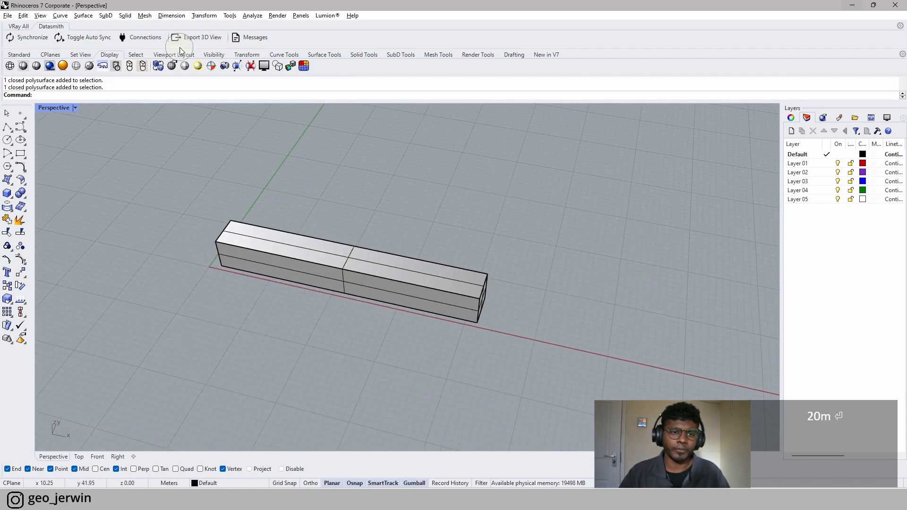
pyautogui.click(11, 54)
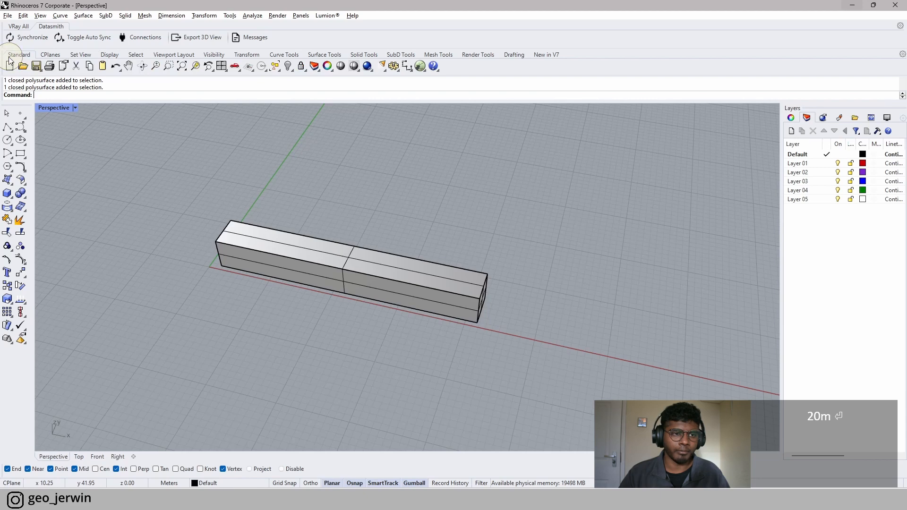
pyautogui.click(407, 66)
pyautogui.click(223, 265)
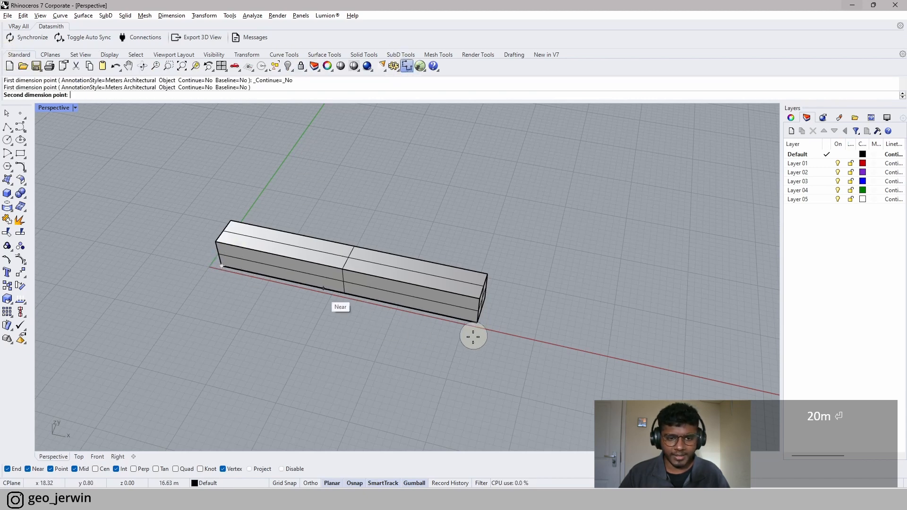
pyautogui.click(478, 322)
pyautogui.click(443, 357)
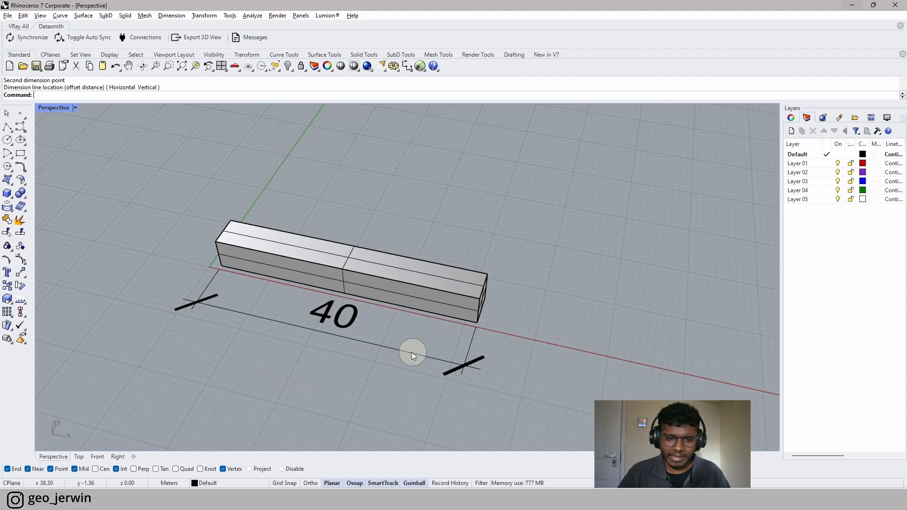
pyautogui.click(374, 326)
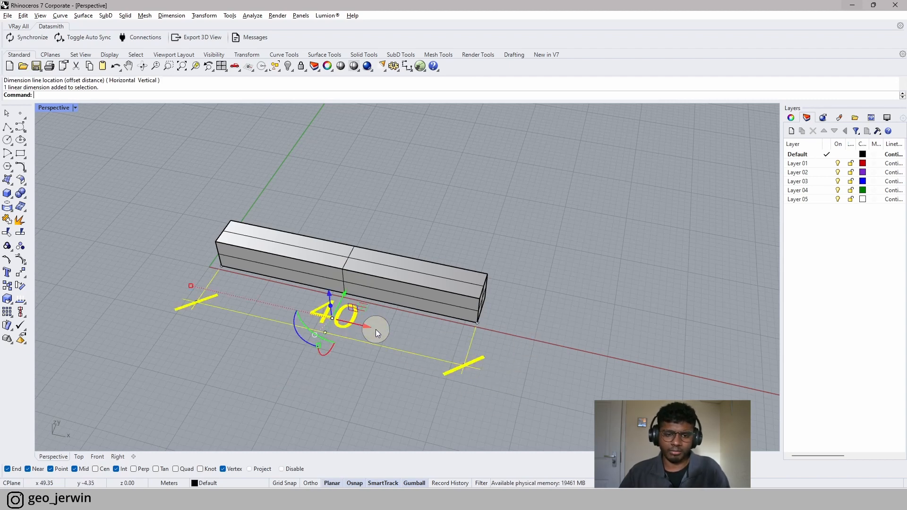
pyautogui.press('Escape')
# - Scale the box along the X axis from its corner gumball to an absolute size of 20m
pyautogui.click(359, 275)
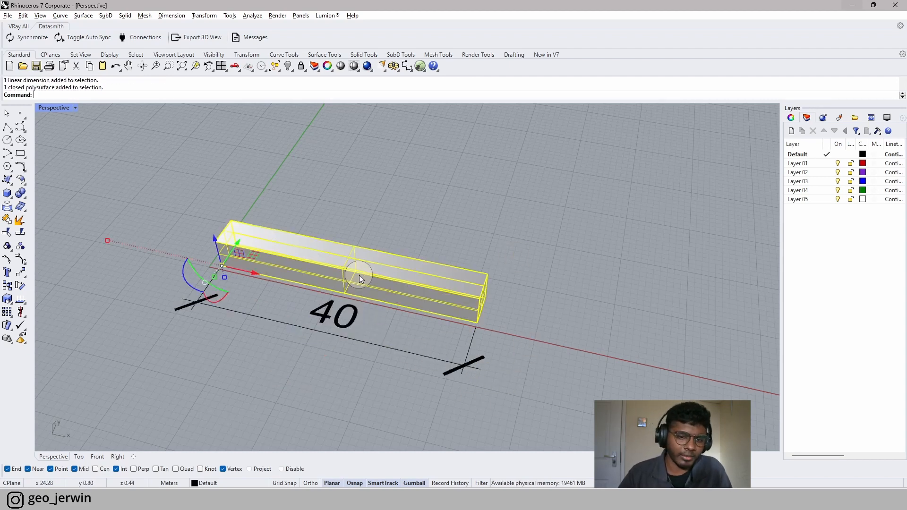
pyautogui.scroll(2, 212, 270)
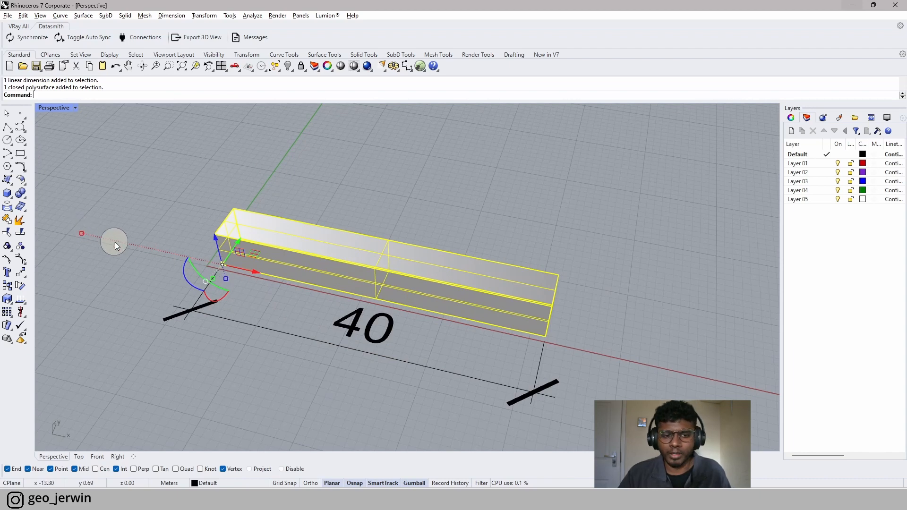
pyautogui.click(81, 235)
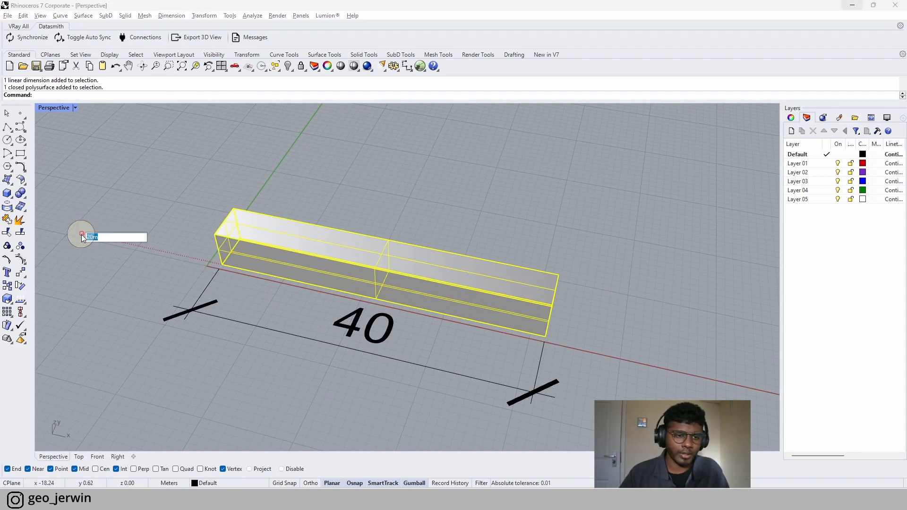
pyautogui.click(107, 237)
pyautogui.write('20m')
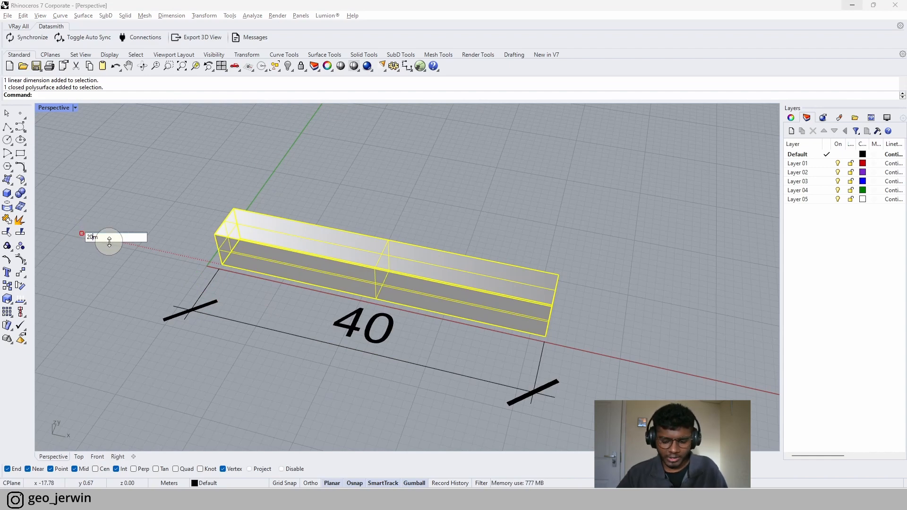
pyautogui.press('Return')
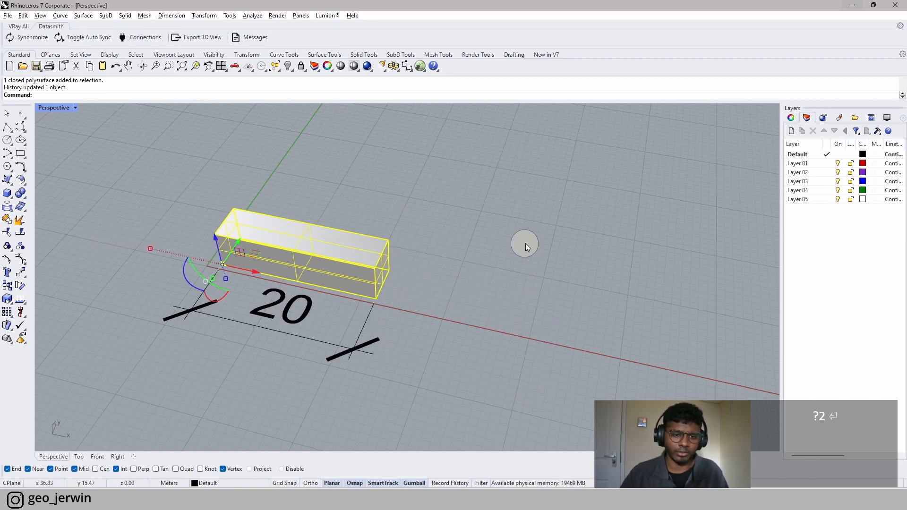
# - Deselect the box and delete the linear dimension in front of it
pyautogui.click(461, 261)
pyautogui.moveTo(361, 416); pyautogui.dragTo(262, 341)
pyautogui.press('Delete')
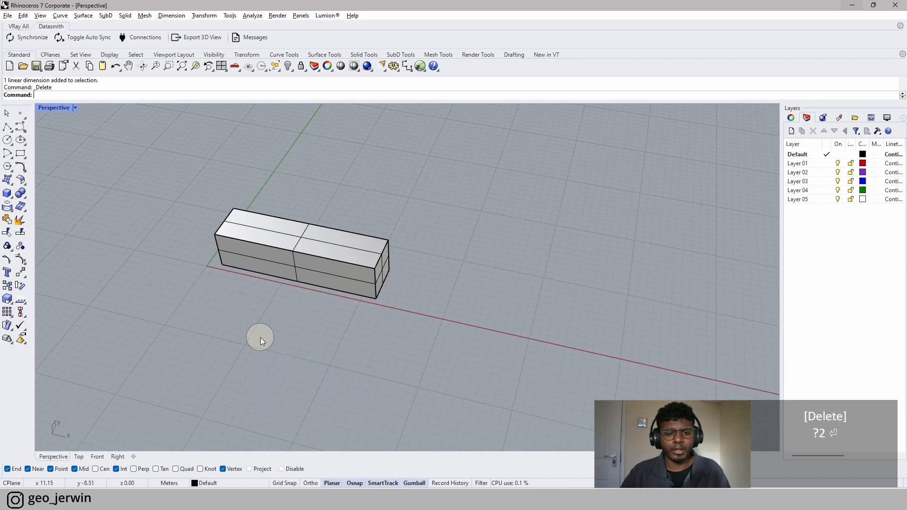
# - Shrink the box freehand along the X axis to roughly a cube, and deselect it
pyautogui.keyDown('shift'); pyautogui.moveTo(392, 310); pyautogui.dragTo(378, 323, button='right'); pyautogui.keyUp('shift')
pyautogui.click(268, 309)
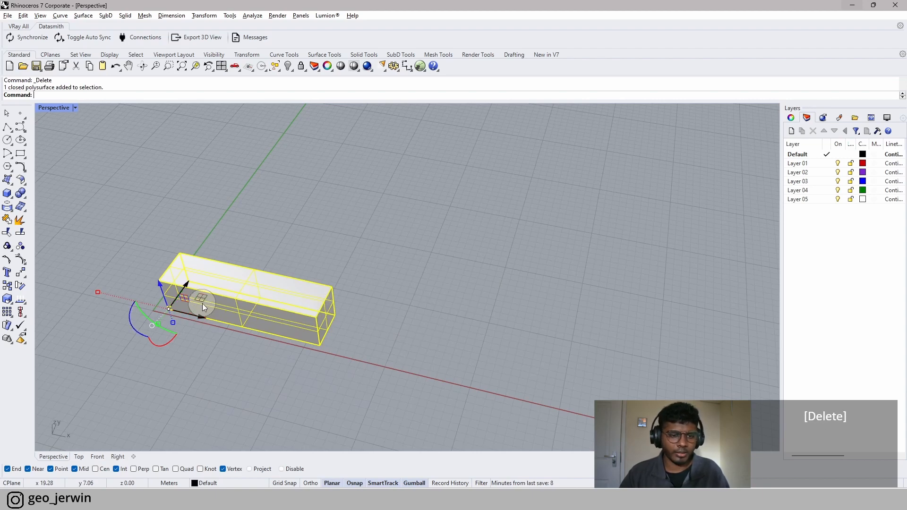
pyautogui.moveTo(96, 292); pyautogui.dragTo(146, 311)
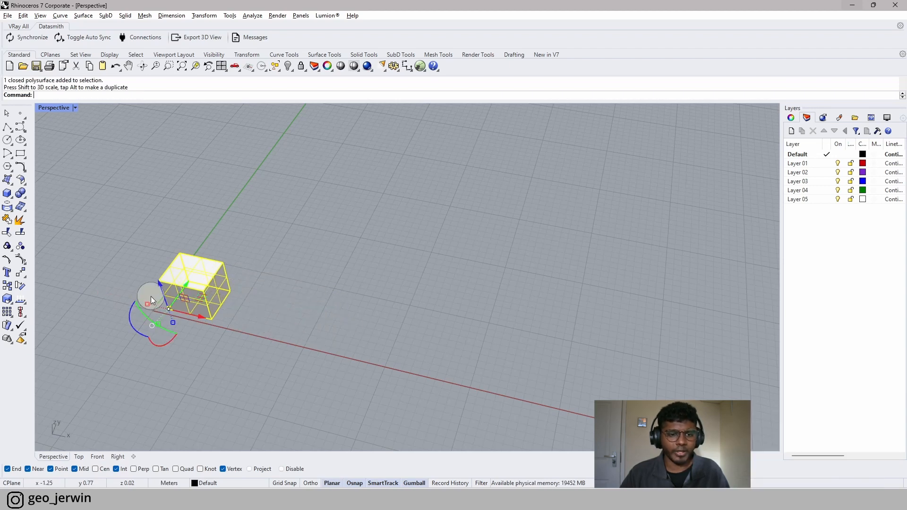
pyautogui.click(151, 296)
pyautogui.scroll(6, 151, 296)
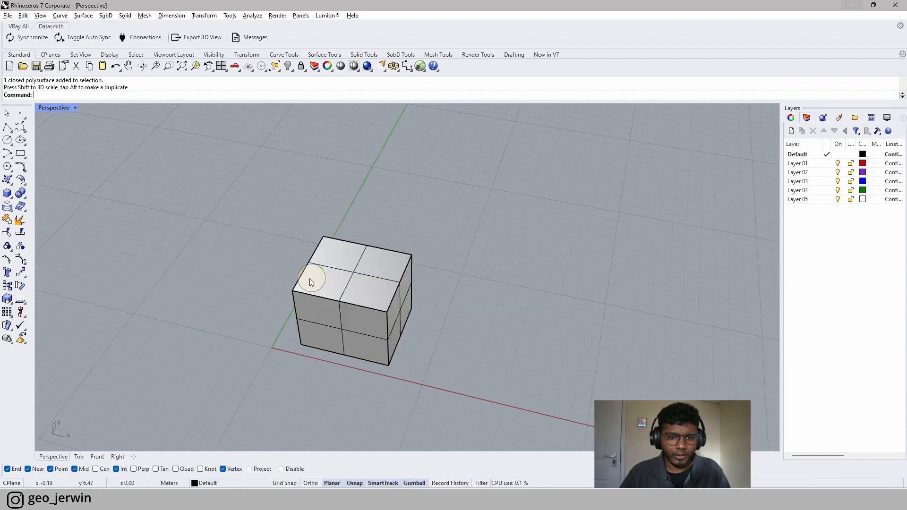
# - Examine the box and its gumball from several sides, selecting and deselecting the box
pyautogui.click(334, 279)
pyautogui.scroll(4, 395, 360)
pyautogui.moveTo(299, 341); pyautogui.dragTo(467, 340, button='right')
pyautogui.moveTo(460, 336); pyautogui.dragTo(370, 301, button='right')
pyautogui.press('Escape')
pyautogui.scroll(2, 396, 267)
pyautogui.scroll(3, 397, 268)
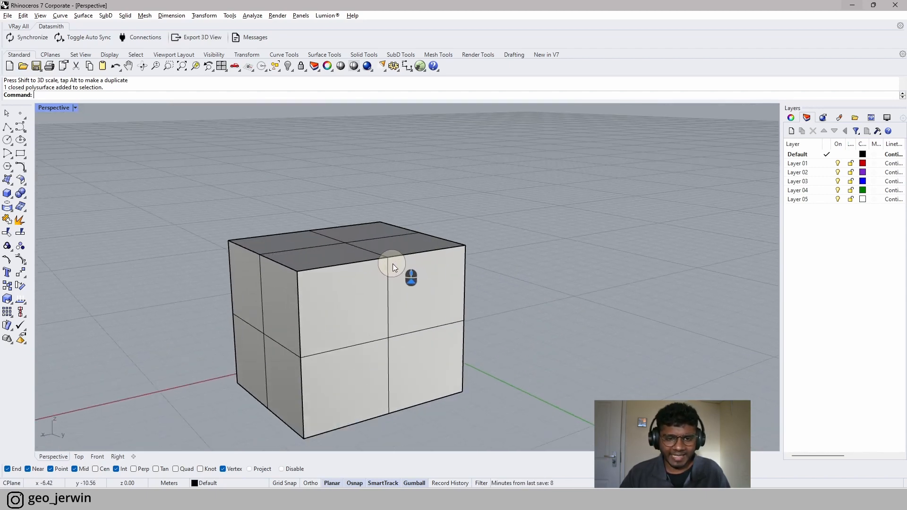
pyautogui.click(321, 244)
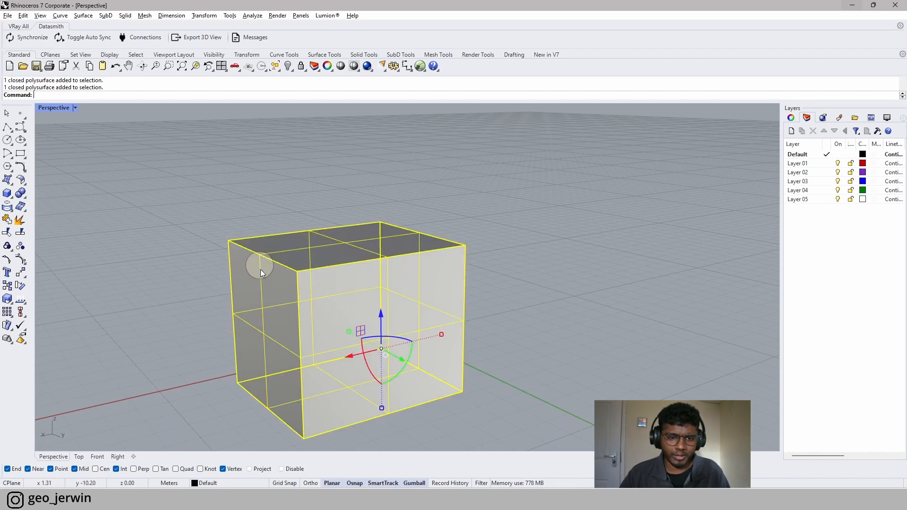
pyautogui.moveTo(332, 267); pyautogui.dragTo(527, 213, button='right')
pyautogui.press('Escape')
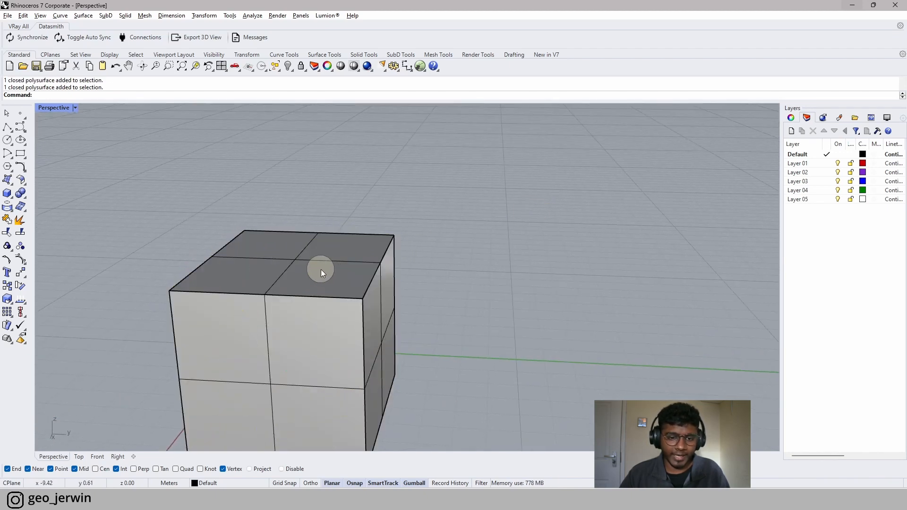
pyautogui.click(321, 269)
pyautogui.scroll(-3, 354, 264)
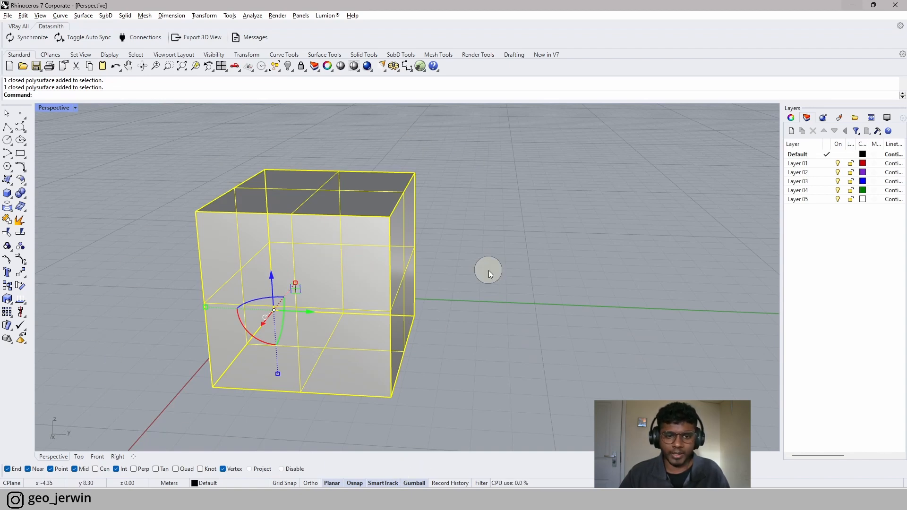
pyautogui.moveTo(488, 271); pyautogui.dragTo(492, 287, button='right')
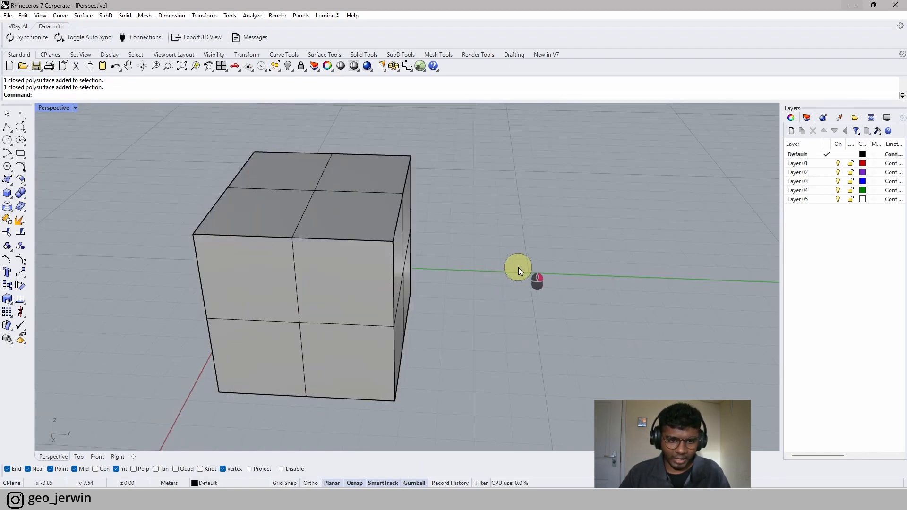
pyautogui.moveTo(516, 268); pyautogui.dragTo(522, 270, button='right')
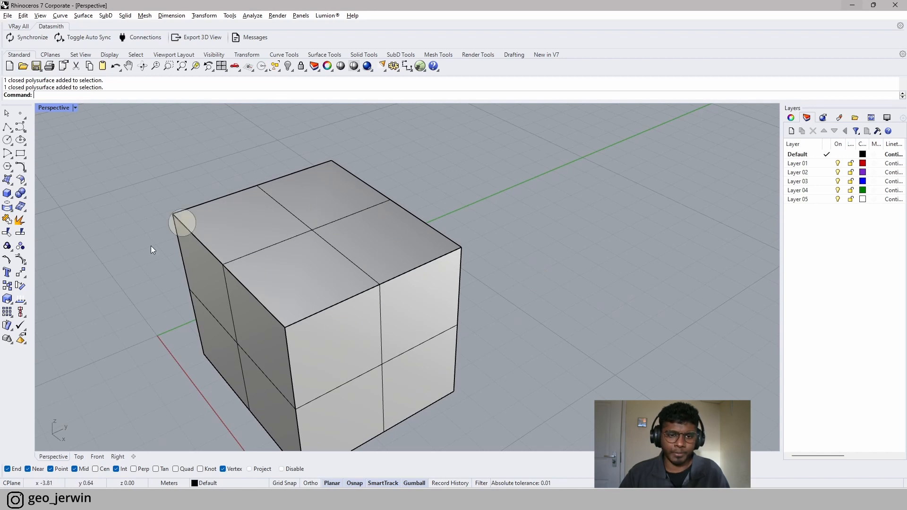
pyautogui.moveTo(298, 274); pyautogui.dragTo(416, 284, button='right')
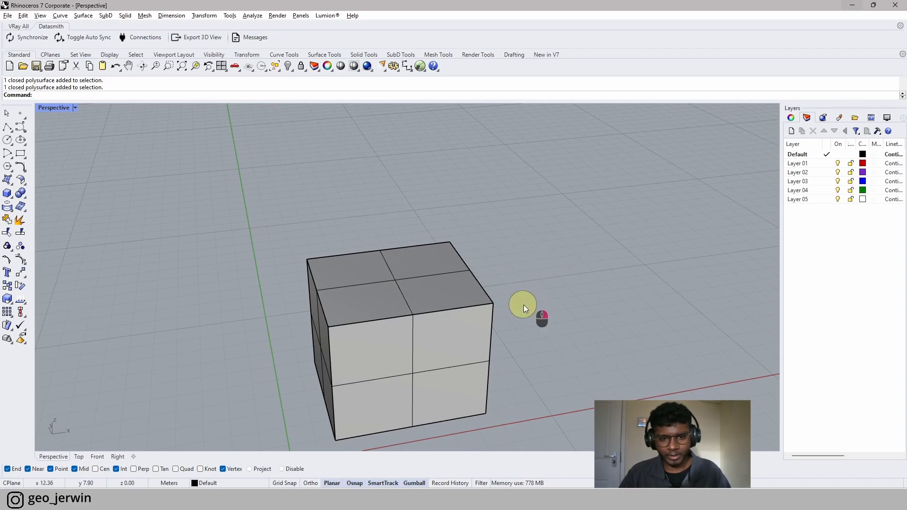
pyautogui.moveTo(523, 308); pyautogui.dragTo(439, 304, button='right')
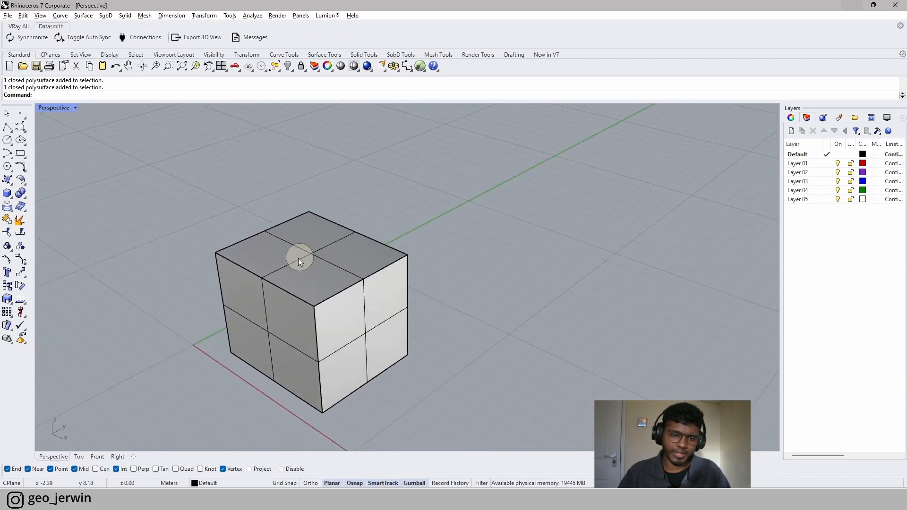
pyautogui.moveTo(324, 262); pyautogui.dragTo(510, 356, button='right')
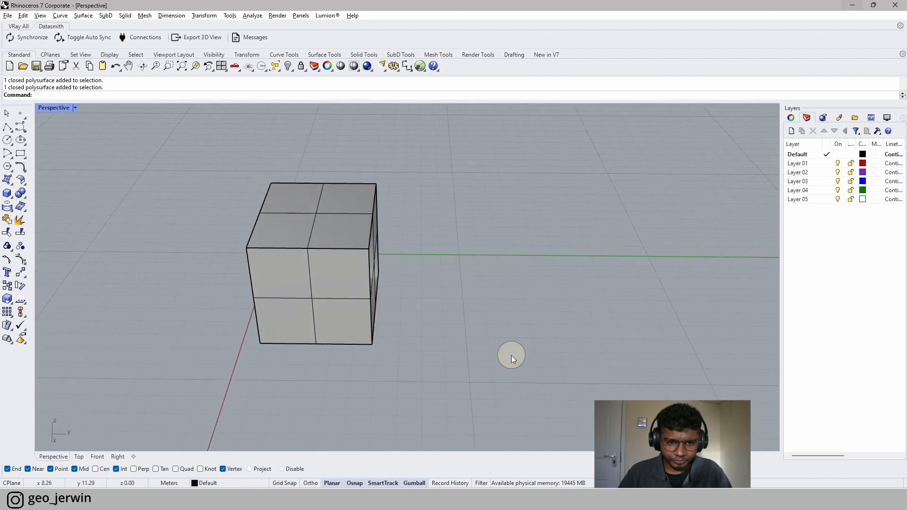
pyautogui.moveTo(418, 350); pyautogui.dragTo(427, 349, button='right')
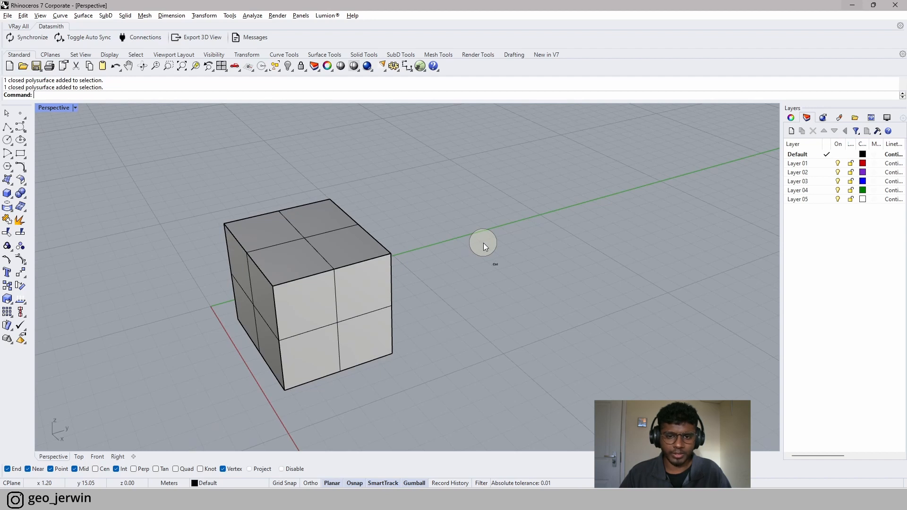
# - Sub-select the box's top face, enlarge it freehand in both X and Y, and extrude it upward
pyautogui.keyDown('ctrl'); pyautogui.keyDown('shift'); pyautogui.click(315, 249); pyautogui.keyUp('shift'); pyautogui.keyUp('ctrl')
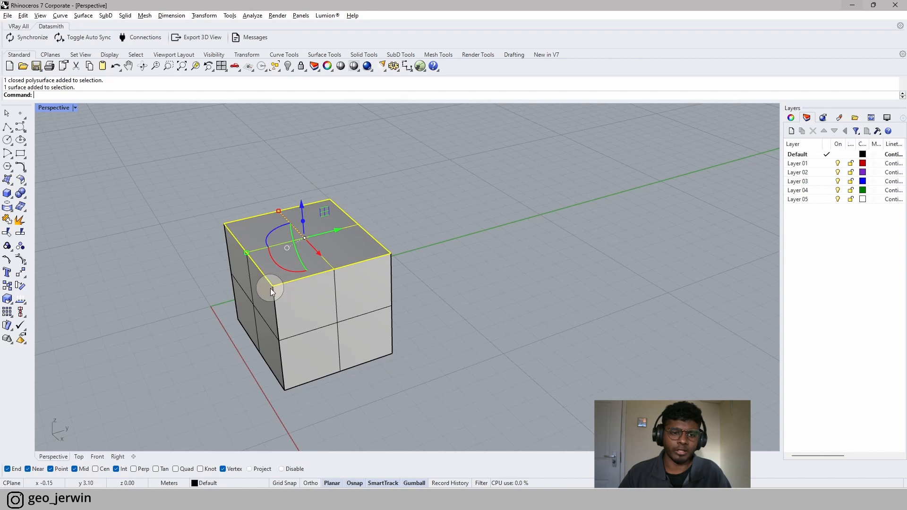
pyautogui.click(461, 234)
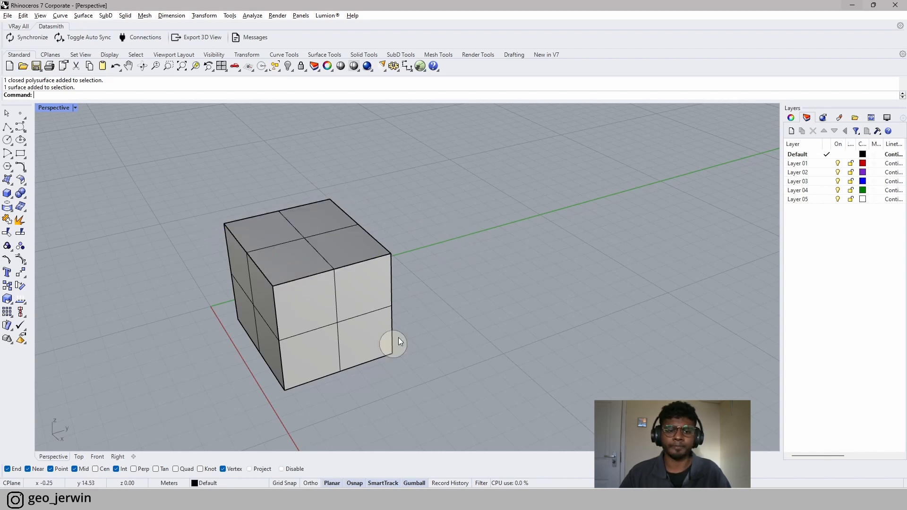
pyautogui.keyDown('ctrl'); pyautogui.keyDown('shift'); pyautogui.click(267, 236); pyautogui.keyUp('shift'); pyautogui.keyUp('ctrl')
pyautogui.keyDown('shift'); pyautogui.moveTo(405, 262); pyautogui.dragTo(408, 266, button='right'); pyautogui.keyUp('shift')
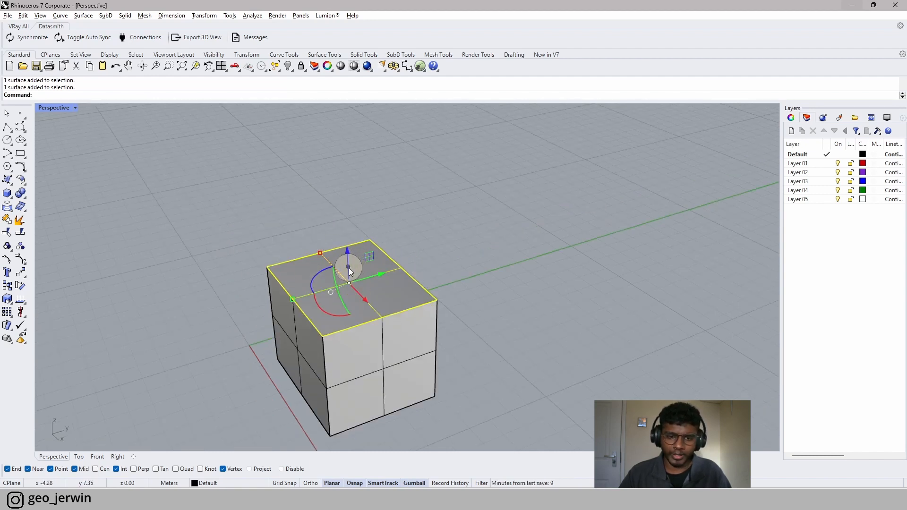
pyautogui.moveTo(292, 297); pyautogui.dragTo(275, 309)
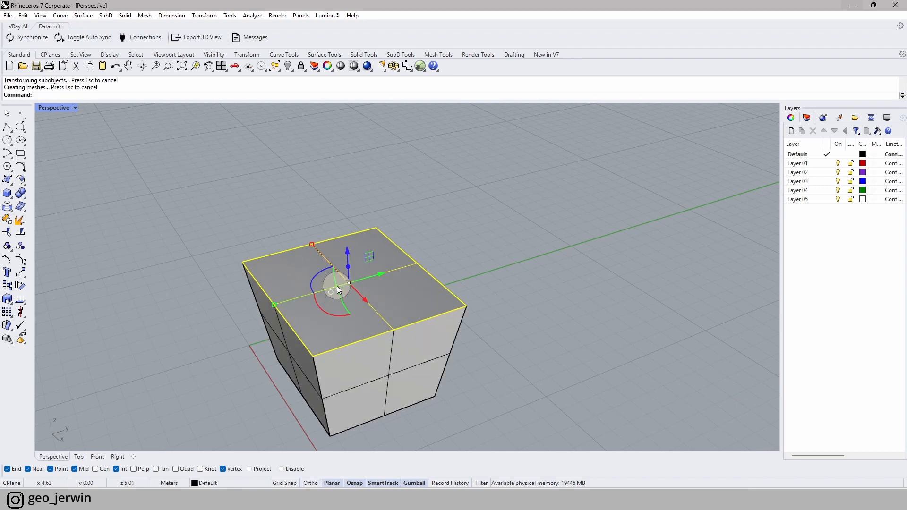
pyautogui.moveTo(348, 251); pyautogui.dragTo(347, 203)
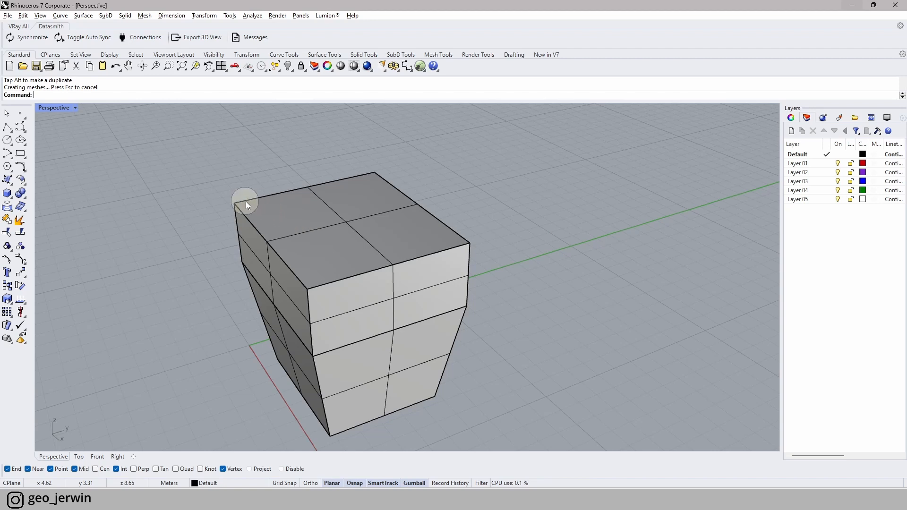
# - Sub-select the two opposite top edges parallel to the X axis, scale them apart freehand along Y, and deselect
pyautogui.keyDown('ctrl'); pyautogui.keyDown('shift'); pyautogui.click(252, 225); pyautogui.keyUp('shift'); pyautogui.keyUp('ctrl')
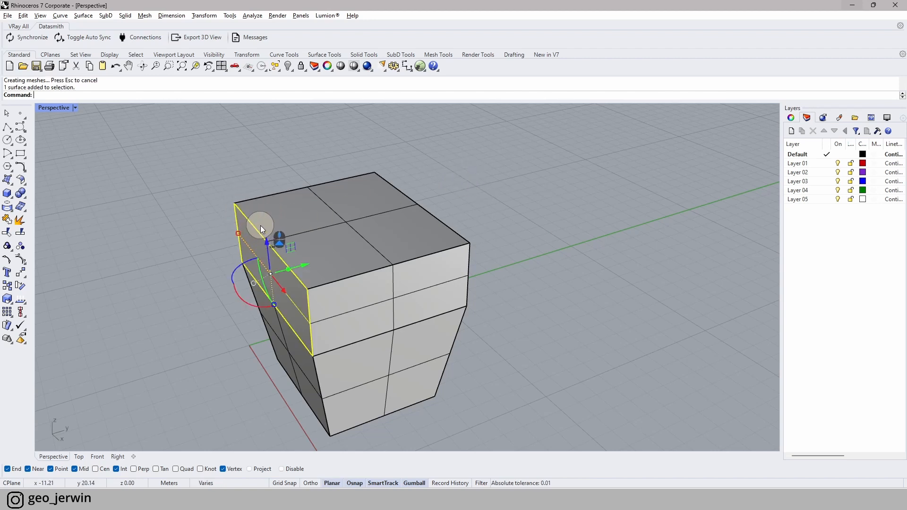
pyautogui.scroll(2, 260, 225)
pyautogui.keyDown('ctrl'); pyautogui.keyDown('shift'); pyautogui.click(260, 225); pyautogui.keyUp('shift'); pyautogui.keyUp('ctrl')
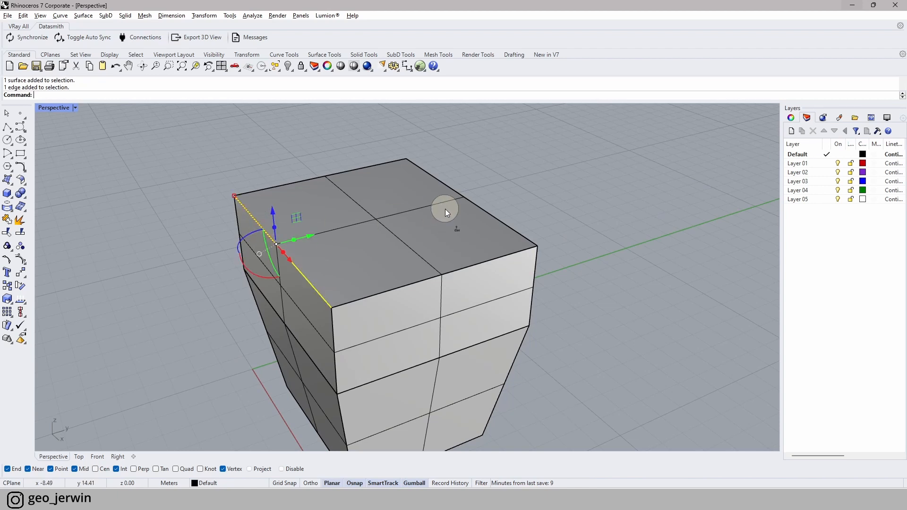
pyautogui.keyDown('ctrl'); pyautogui.keyDown('shift'); pyautogui.click(456, 190); pyautogui.keyUp('shift'); pyautogui.keyUp('ctrl')
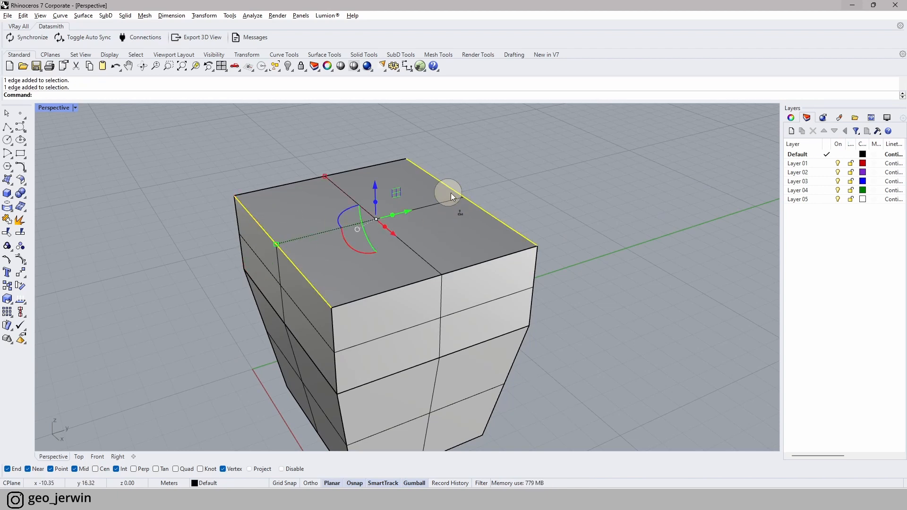
pyautogui.moveTo(276, 244); pyautogui.dragTo(225, 256)
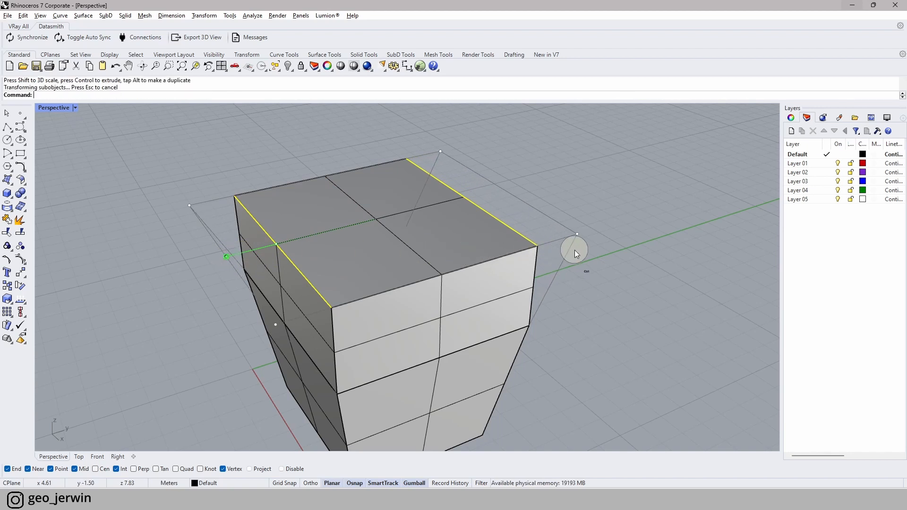
pyautogui.click(633, 252)
pyautogui.click(384, 259)
pyautogui.click(676, 242)
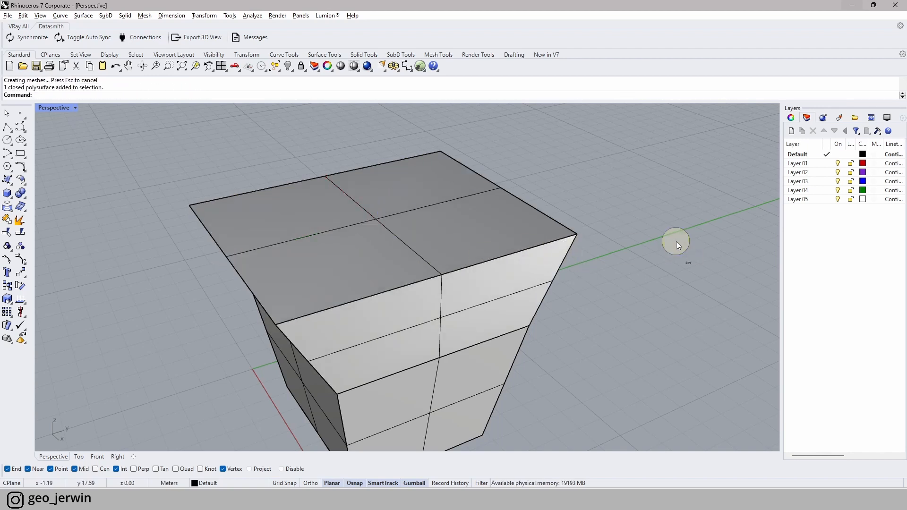
# - Sub-select the solid's top face, extrude it upward freehand by a short height, and deselect it
pyautogui.keyDown('ctrl'); pyautogui.keyDown('shift'); pyautogui.click(393, 241); pyautogui.keyUp('shift'); pyautogui.keyUp('ctrl')
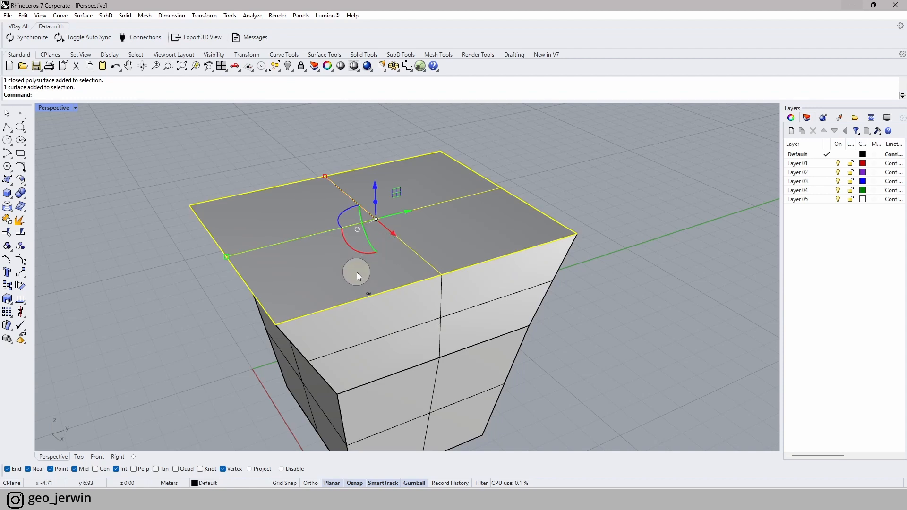
pyautogui.scroll(-2, 359, 260)
pyautogui.keyDown('ctrl'); pyautogui.moveTo(373, 207); pyautogui.dragTo(375, 179); pyautogui.keyUp('ctrl')
pyautogui.click(614, 183)
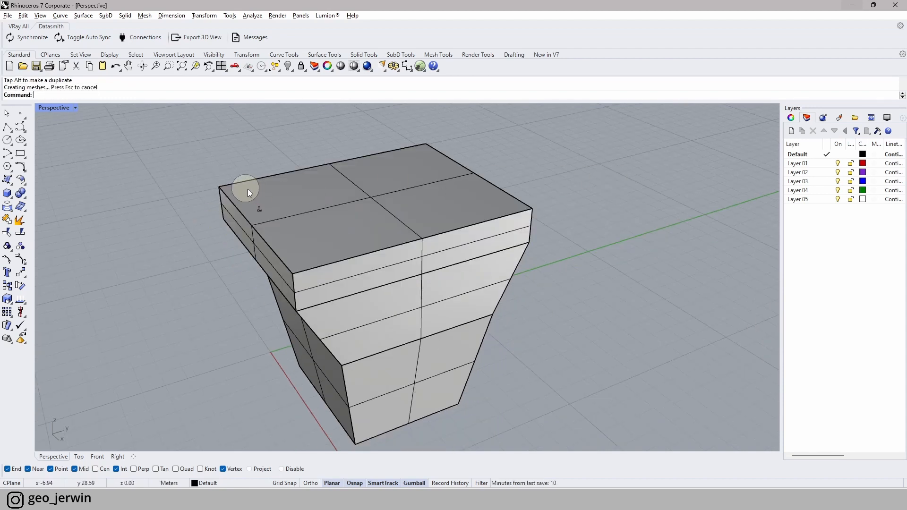
# - Sub-select two diagonally opposite vertices of the top face, raise them freehand along Z, and deselect them
pyautogui.keyDown('ctrl'); pyautogui.keyDown('shift'); pyautogui.click(218, 187); pyautogui.keyUp('shift'); pyautogui.keyUp('ctrl')
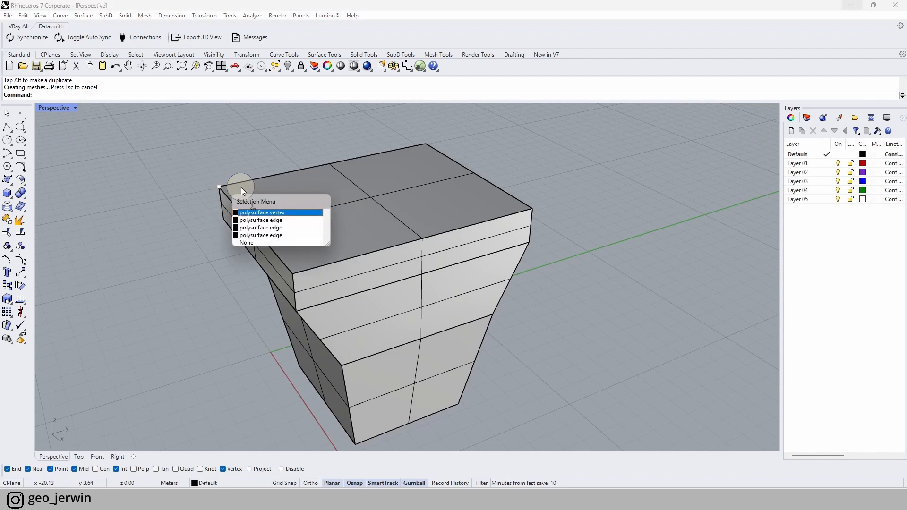
pyautogui.click(254, 212)
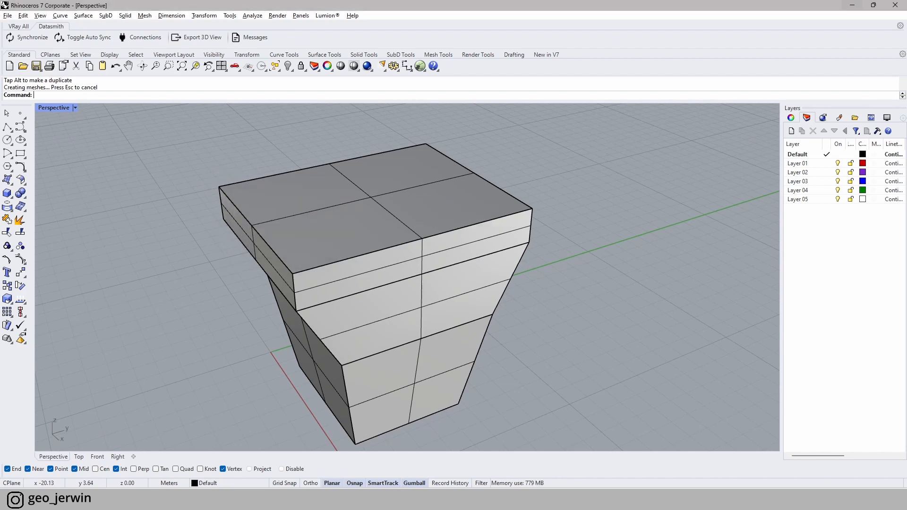
pyautogui.keyDown('ctrl'); pyautogui.keyDown('shift'); pyautogui.click(532, 208); pyautogui.keyUp('shift'); pyautogui.keyUp('ctrl')
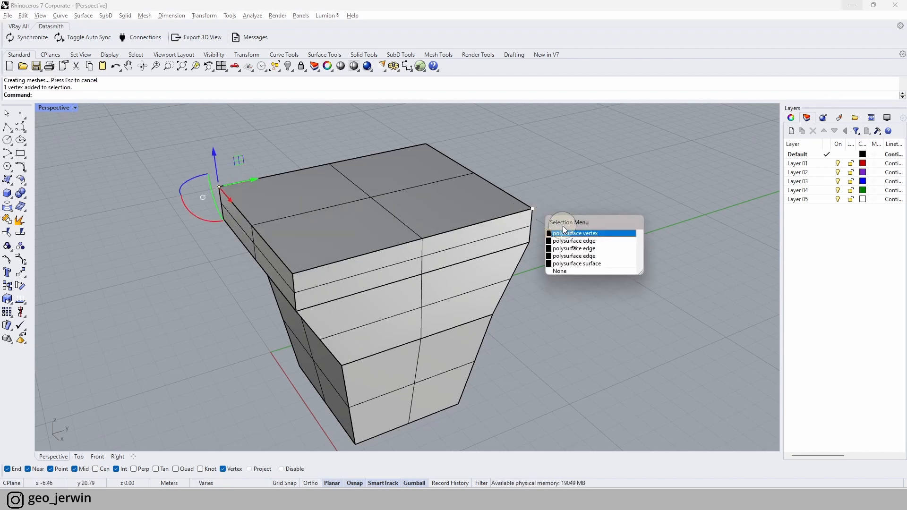
pyautogui.click(572, 234)
pyautogui.scroll(-5, 364, 334)
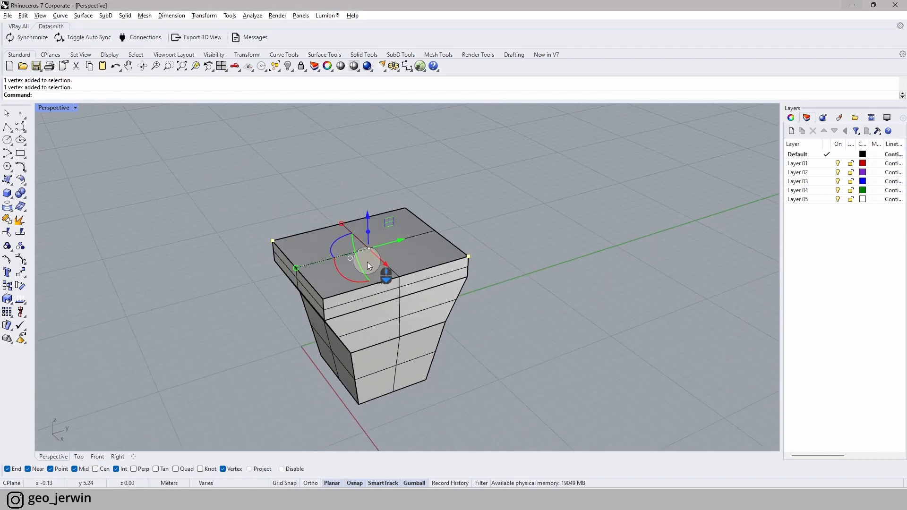
pyautogui.moveTo(368, 212); pyautogui.dragTo(530, 212)
pyautogui.click(527, 211)
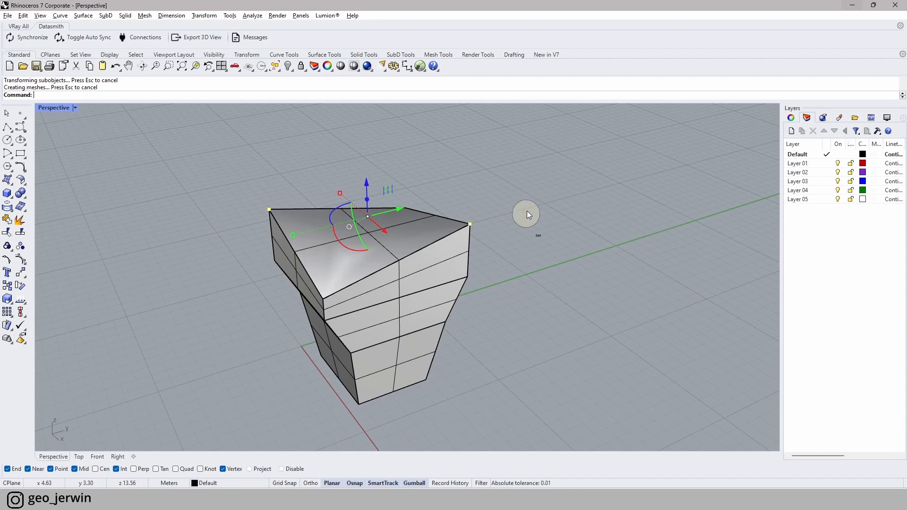
# - Extrude the warped top face upward freehand, and flatten it by scaling it along Z
pyautogui.moveTo(353, 304); pyautogui.dragTo(378, 301, button='right')
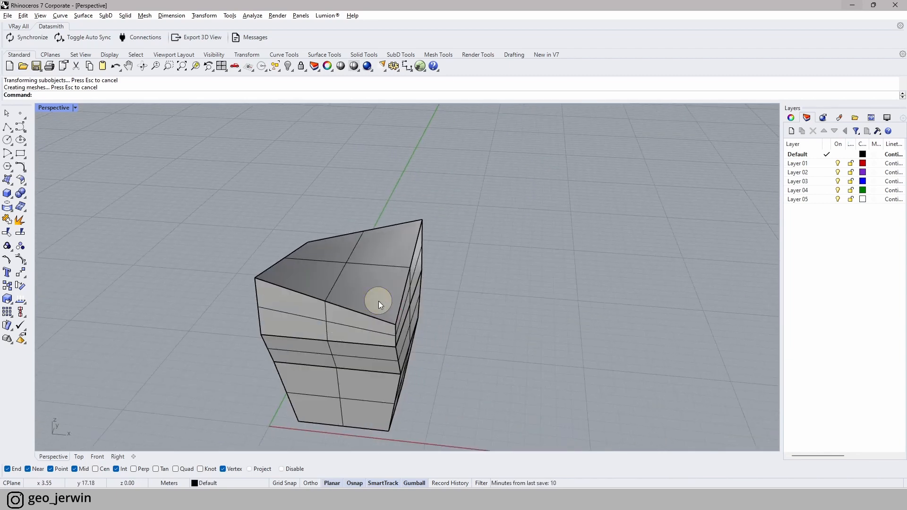
pyautogui.keyDown('ctrl'); pyautogui.keyDown('shift'); pyautogui.click(347, 273); pyautogui.keyUp('shift'); pyautogui.keyUp('ctrl')
pyautogui.moveTo(344, 245); pyautogui.dragTo(343, 193)
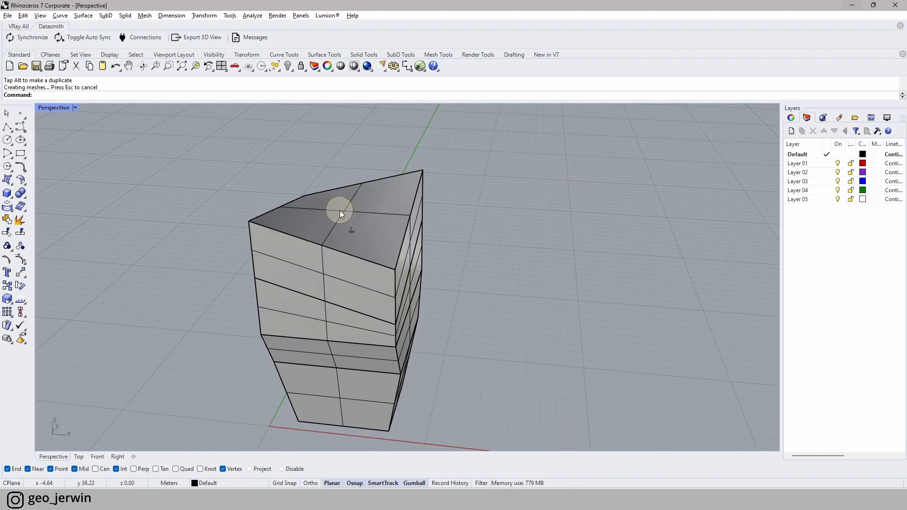
pyautogui.keyDown('ctrl'); pyautogui.keyDown('shift'); pyautogui.click(339, 211); pyautogui.keyUp('shift'); pyautogui.keyUp('ctrl')
pyautogui.moveTo(345, 229); pyautogui.dragTo(345, 212)
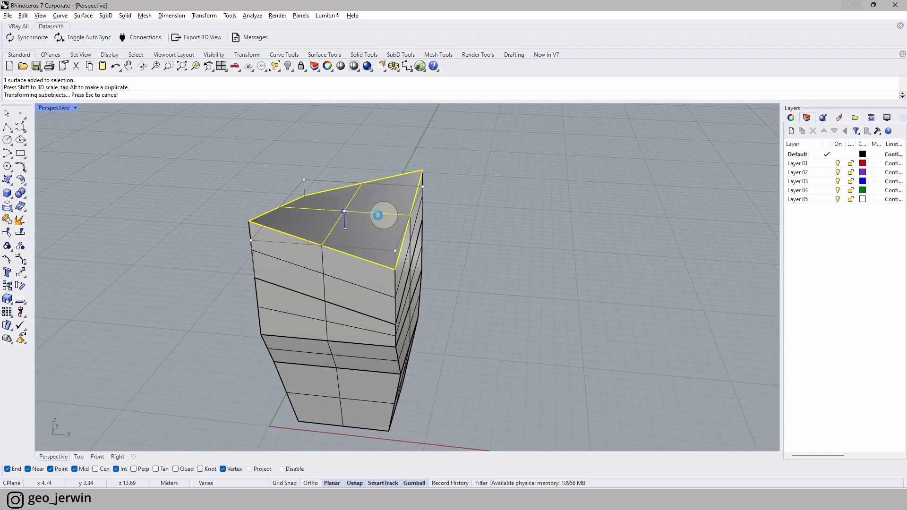
pyautogui.click(477, 216)
# - Move the flat top face well upward and scale it down in X and Y to taper the solid
pyautogui.keyDown('ctrl'); pyautogui.keyDown('shift'); pyautogui.click(355, 223); pyautogui.keyUp('shift'); pyautogui.keyUp('ctrl')
pyautogui.scroll(-4, 355, 222)
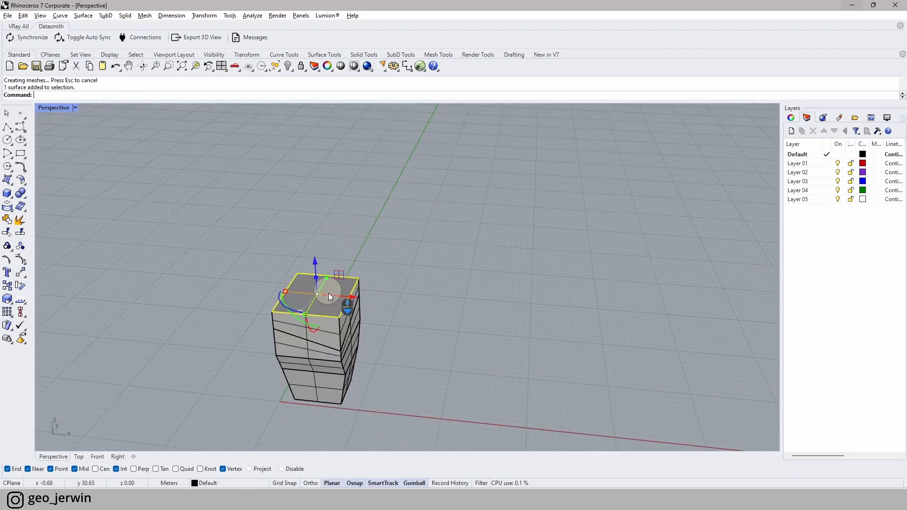
pyautogui.moveTo(308, 191); pyautogui.dragTo(308, 192)
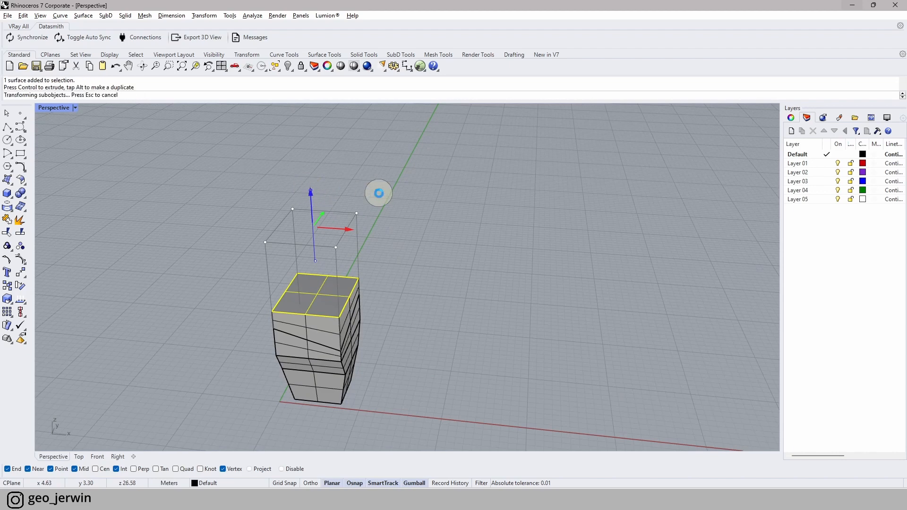
pyautogui.scroll(3, 282, 229)
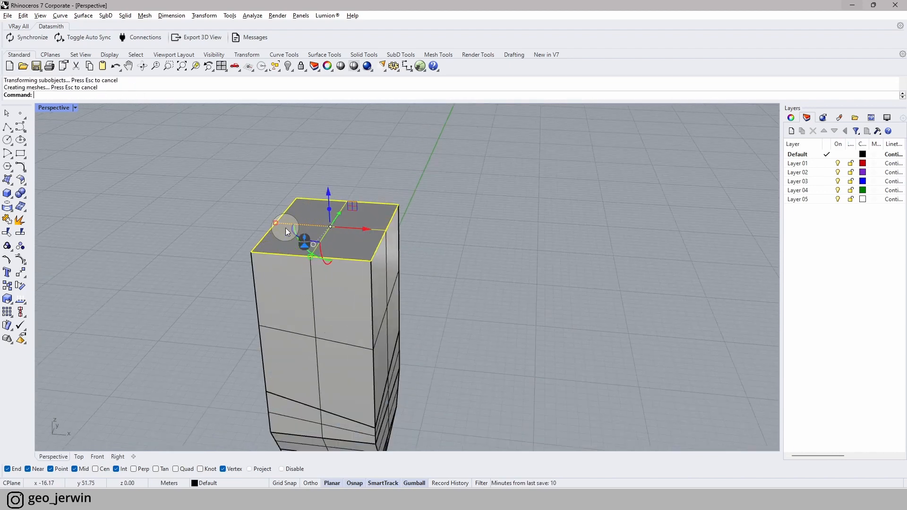
pyautogui.moveTo(274, 223); pyautogui.dragTo(319, 231)
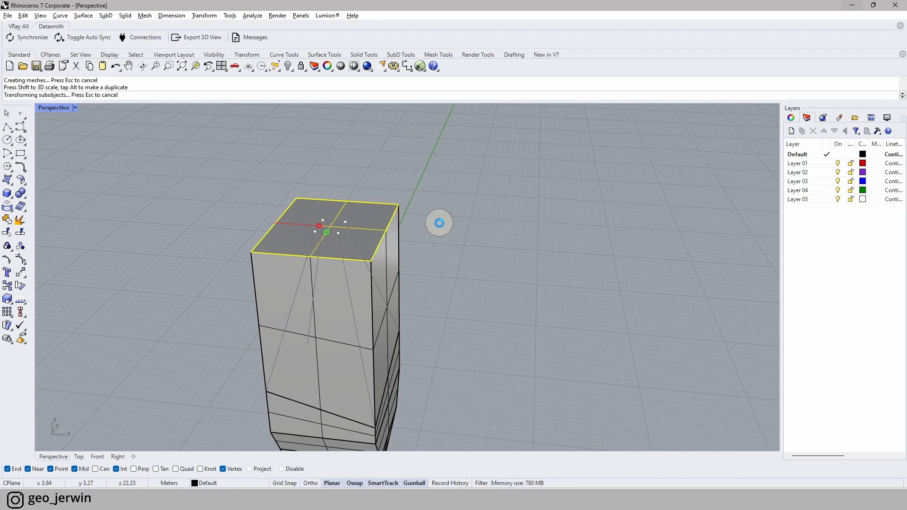
pyautogui.click(443, 220)
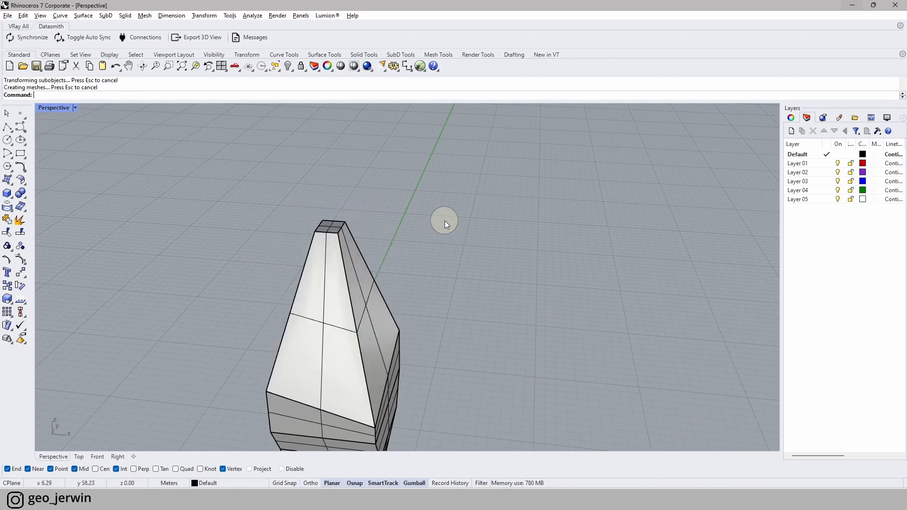
# - Sub-select the tapered side face that faces positive X, extrude it freehand along X, and deselect it
pyautogui.keyDown('ctrl'); pyautogui.keyDown('shift'); pyautogui.click(348, 244); pyautogui.keyUp('shift'); pyautogui.keyUp('ctrl')
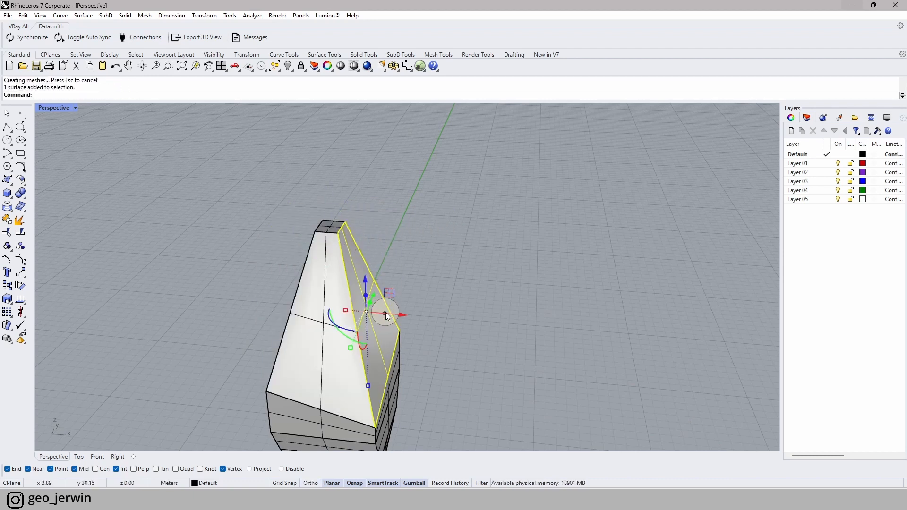
pyautogui.moveTo(386, 313); pyautogui.dragTo(517, 330)
pyautogui.click(640, 331)
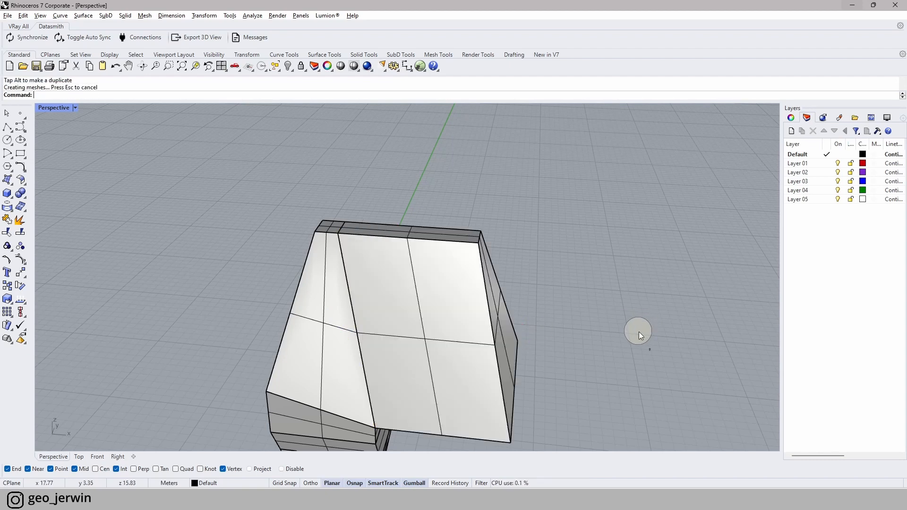
# - Shrink the end face of the new extrusion freehand, extrude it along X into a long narrow arm, and deselect
pyautogui.keyDown('shift'); pyautogui.moveTo(639, 332); pyautogui.dragTo(485, 269, button='right'); pyautogui.keyUp('shift')
pyautogui.keyDown('ctrl'); pyautogui.keyDown('shift'); pyautogui.click(334, 270); pyautogui.keyUp('shift'); pyautogui.keyUp('ctrl')
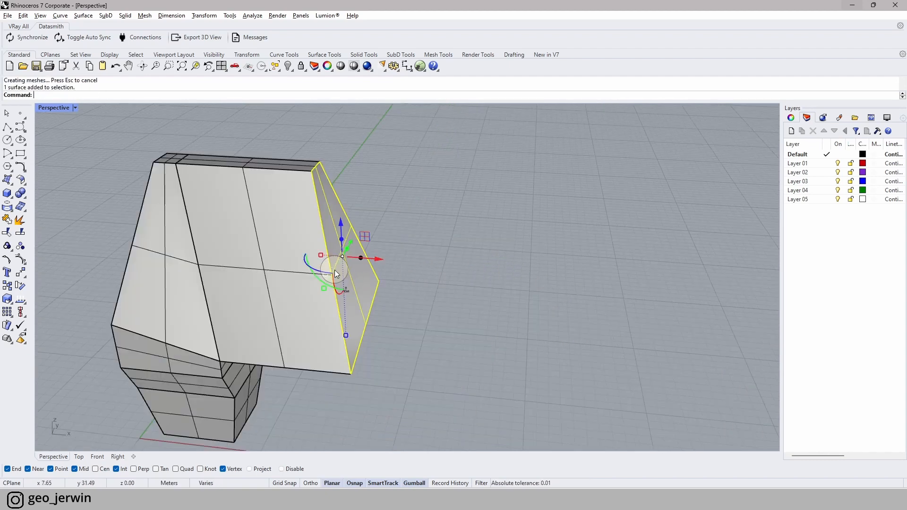
pyautogui.moveTo(345, 324); pyautogui.dragTo(339, 270)
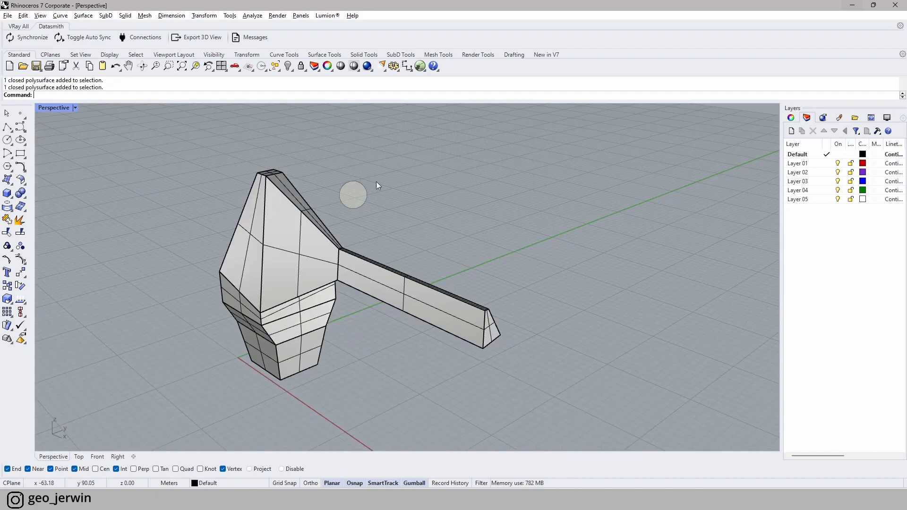
pyautogui.click(263, 280)
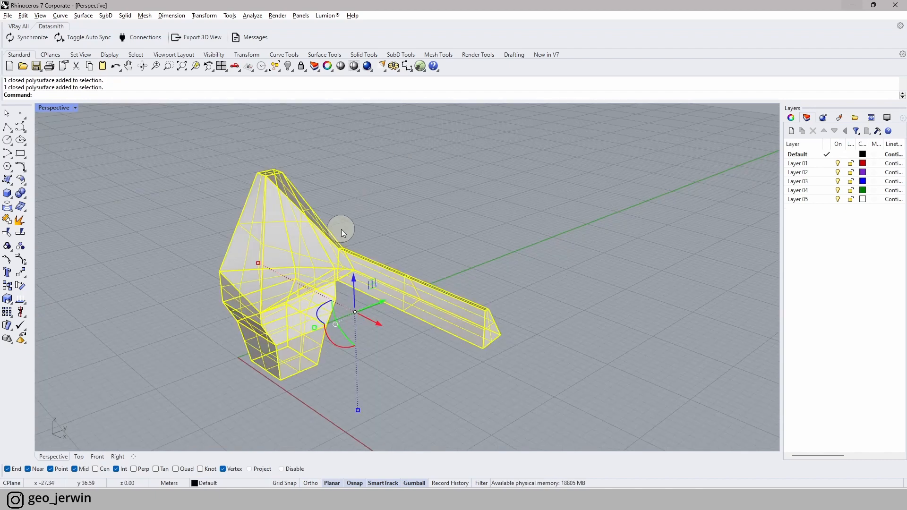
pyautogui.press('Escape')
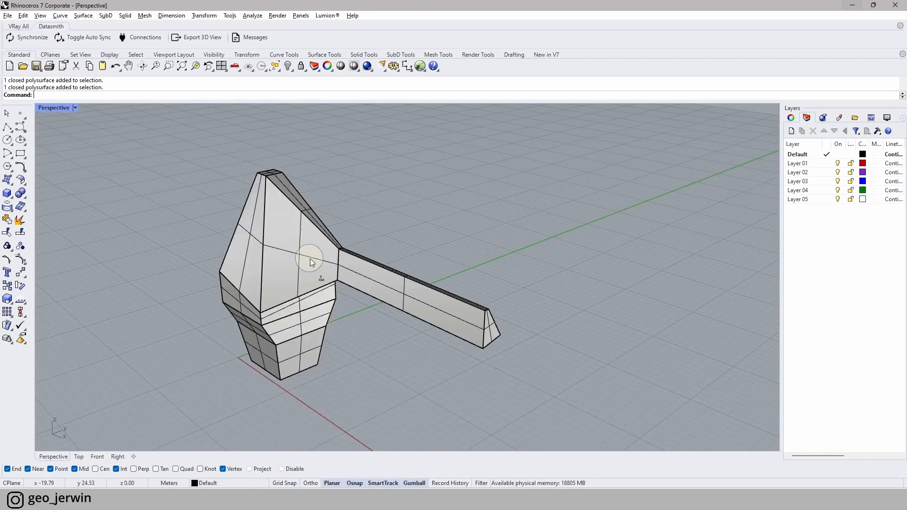
# - Sub-select the large side face next to the arm and place a freehand copy of it toward negative Y
pyautogui.keyDown('ctrl'); pyautogui.keyDown('shift'); pyautogui.click(310, 259); pyautogui.keyUp('shift'); pyautogui.keyUp('ctrl')
pyautogui.moveTo(334, 250); pyautogui.dragTo(305, 263, button='right')
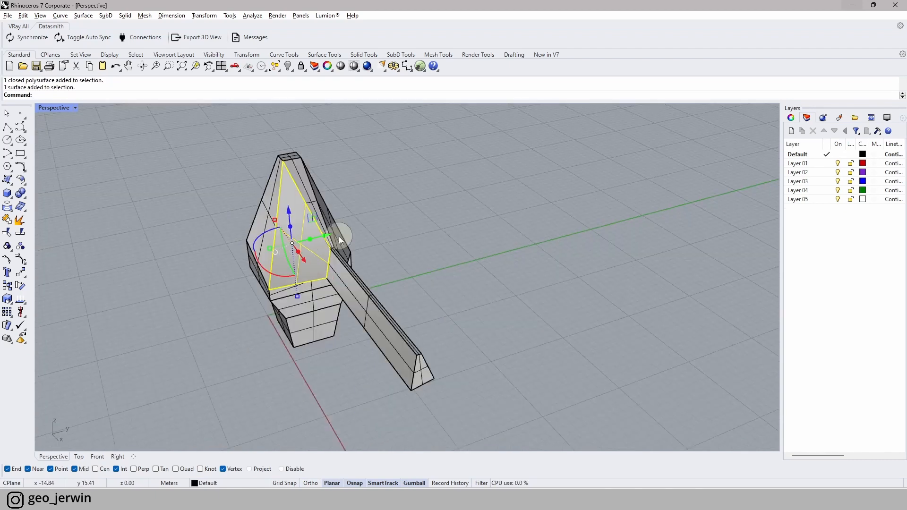
pyautogui.moveTo(328, 236); pyautogui.dragTo(249, 246)
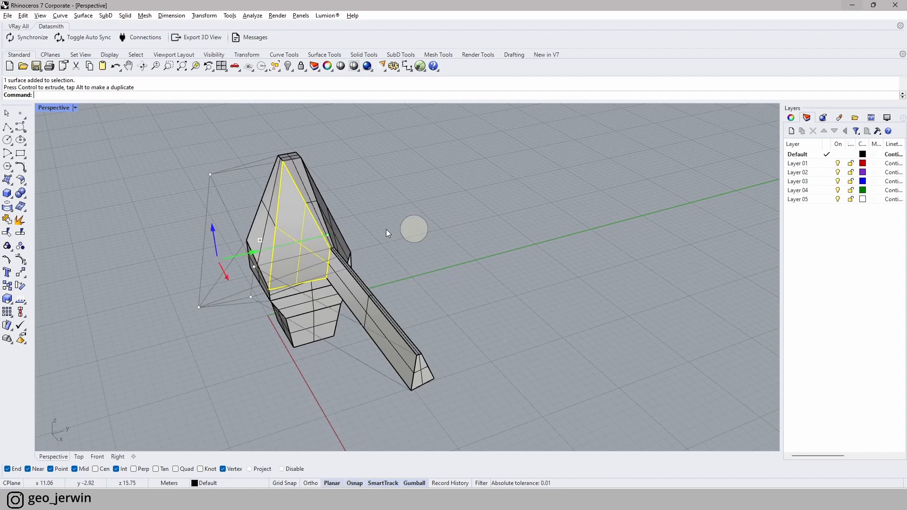
pyautogui.click(469, 225)
# - Explode the solid with the arm into separate surfaces and deselect them
pyautogui.click(320, 228)
pyautogui.click(8, 220)
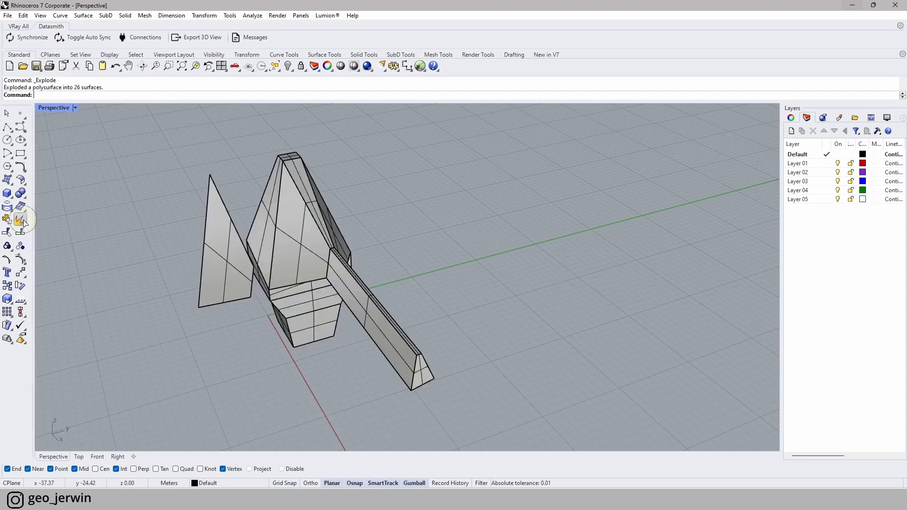
pyautogui.click(399, 291)
# - Move the arm's long side surface and its underside surface freehand away from the rest of the arm
pyautogui.moveTo(401, 289); pyautogui.dragTo(441, 285, button='right')
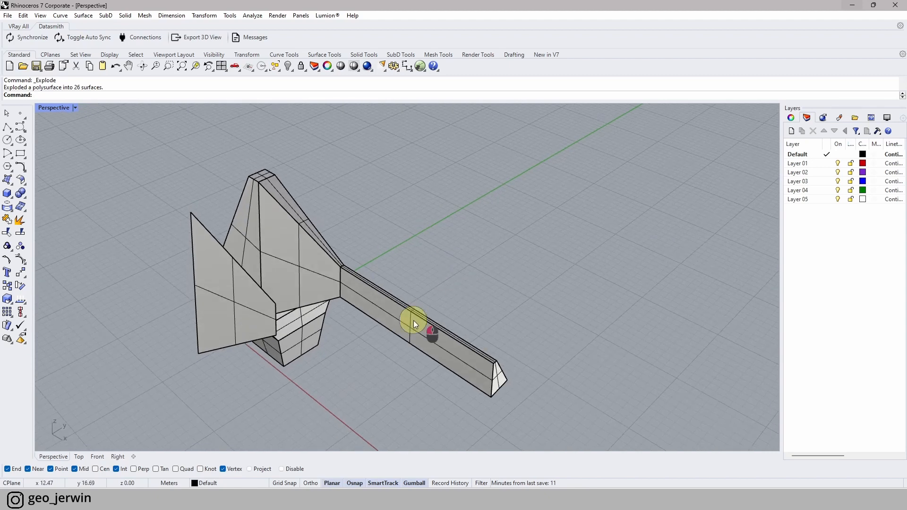
pyautogui.click(413, 320)
pyautogui.moveTo(429, 310); pyautogui.dragTo(429, 331)
pyautogui.click(436, 344)
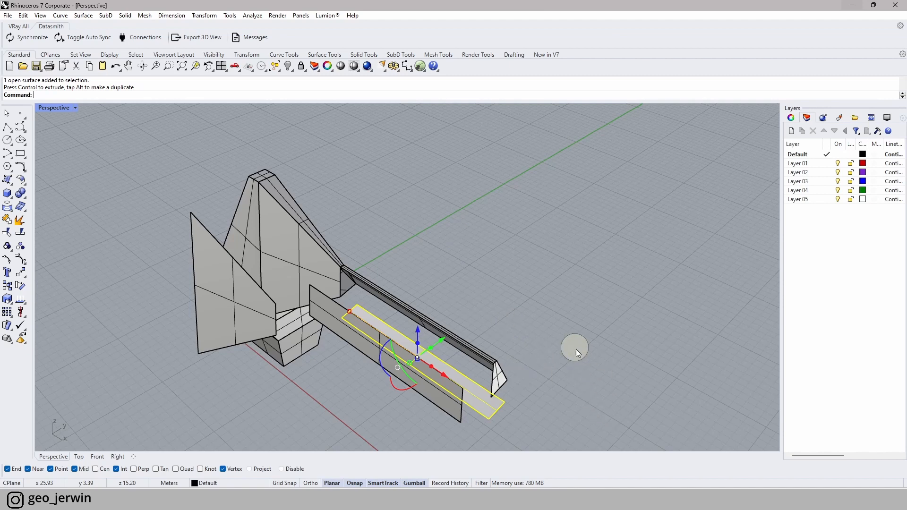
# - Select all the surfaces, join them, and move the joined polysurface freehand away from the loose surfaces along Y
pyautogui.moveTo(577, 350); pyautogui.dragTo(142, 144)
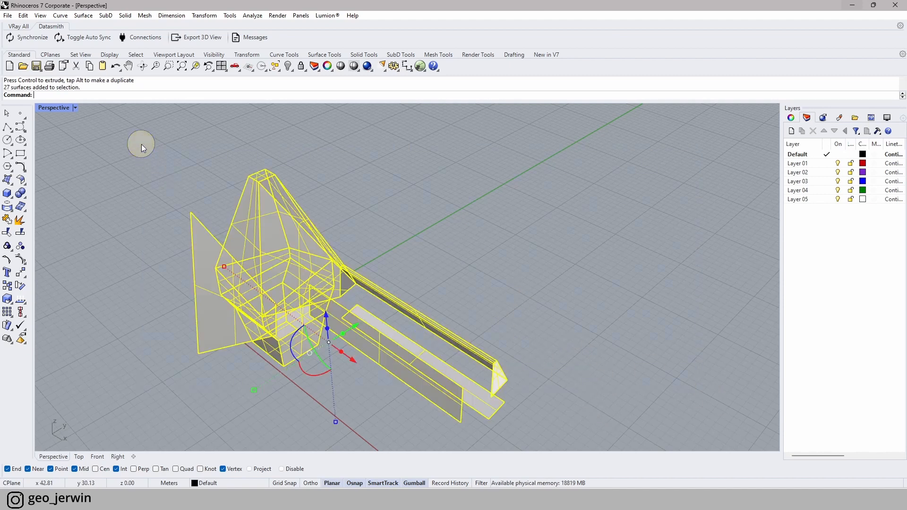
pyautogui.click(7, 220)
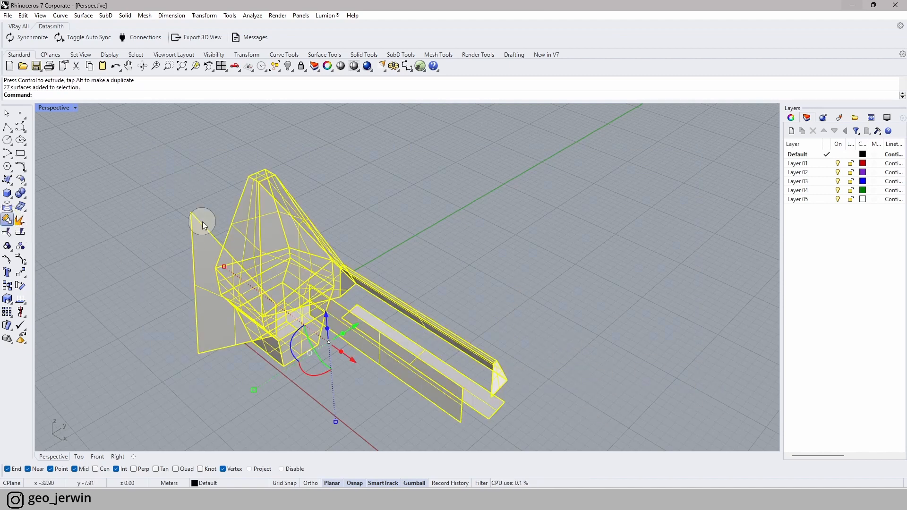
pyautogui.click(474, 343)
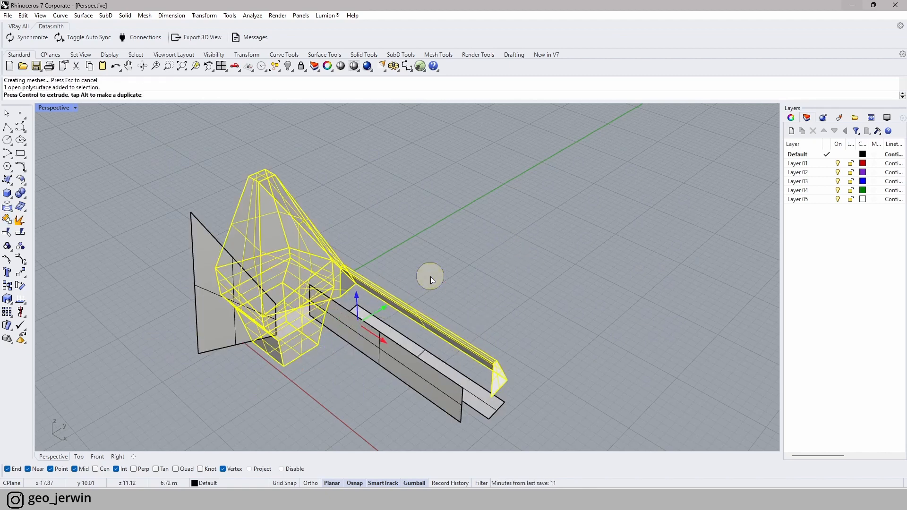
pyautogui.moveTo(431, 276); pyautogui.dragTo(434, 275)
pyautogui.click(593, 234)
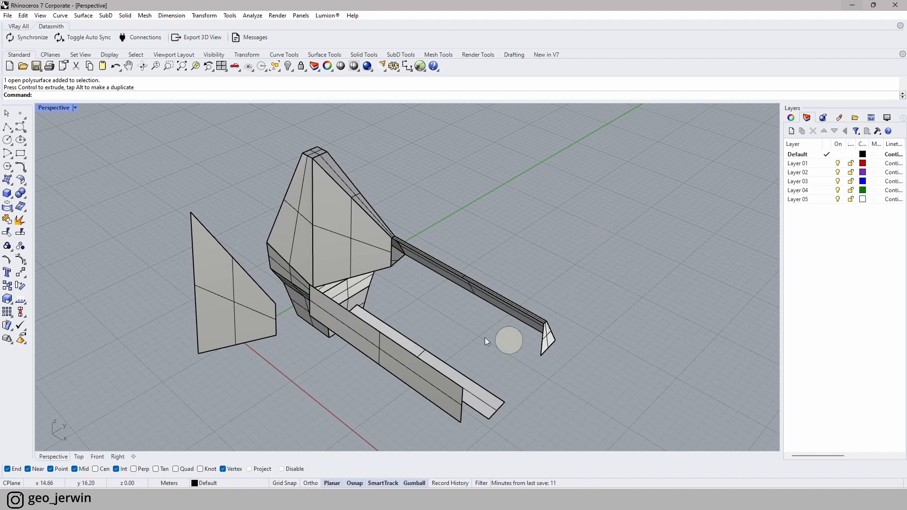
# - Select the polysurface and all the loose surfaces and delete them to empty the scene
pyautogui.moveTo(614, 368); pyautogui.dragTo(152, 192)
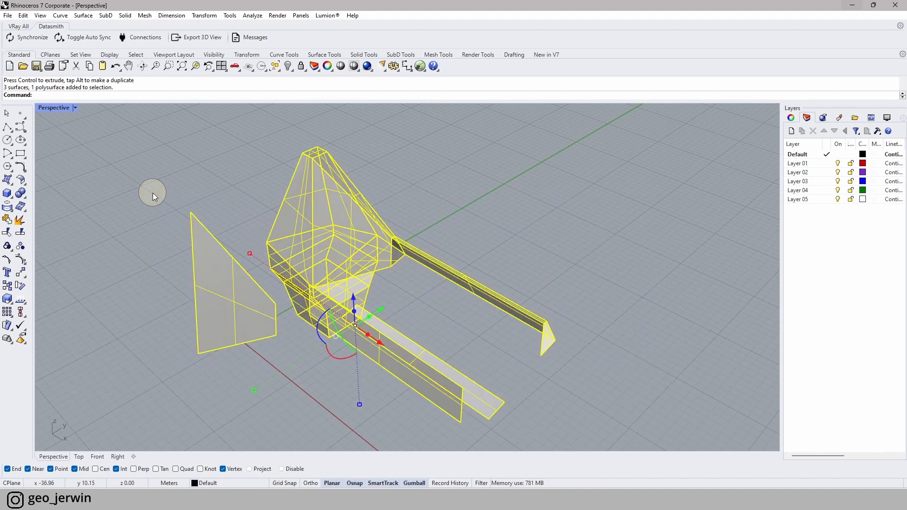
pyautogui.press('Delete')
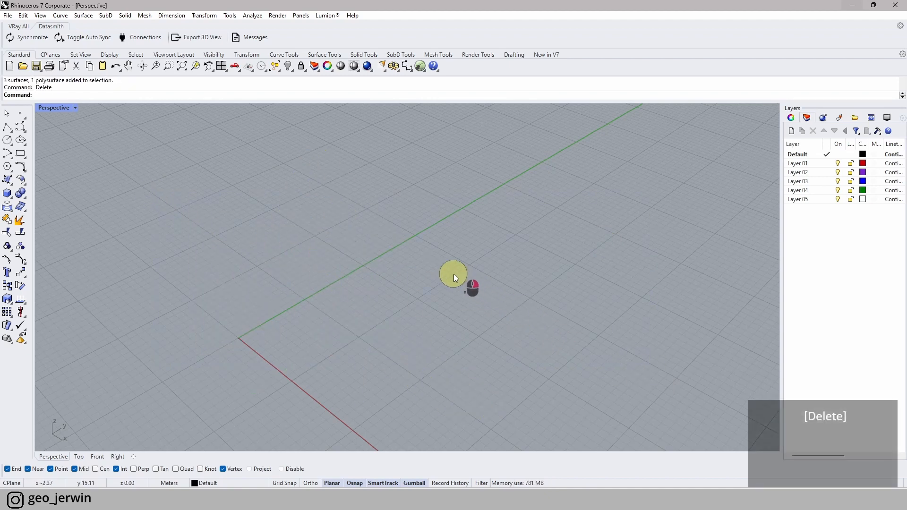
pyautogui.scroll(5, 453, 274)
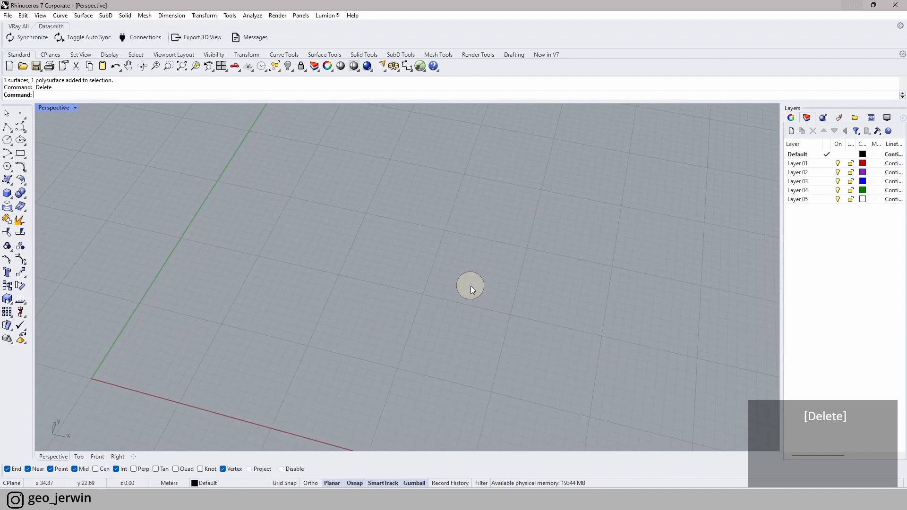
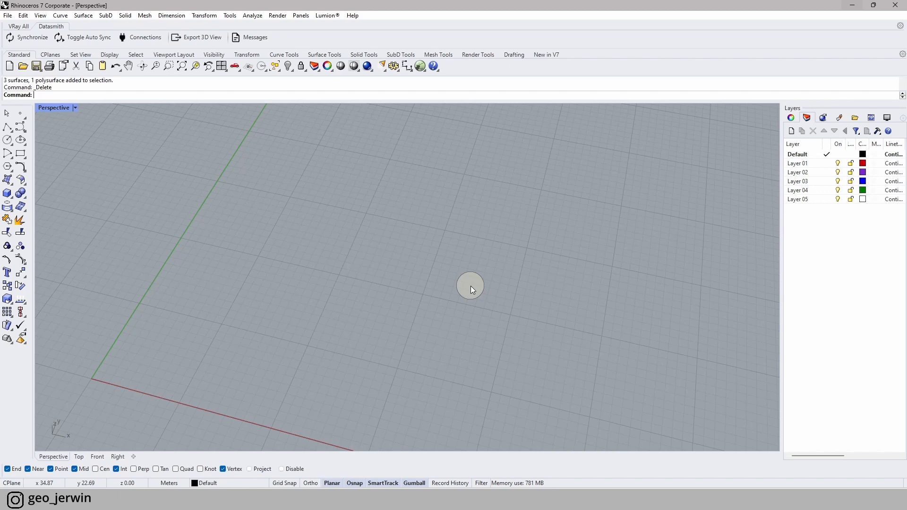
pyautogui.click(236, 386)
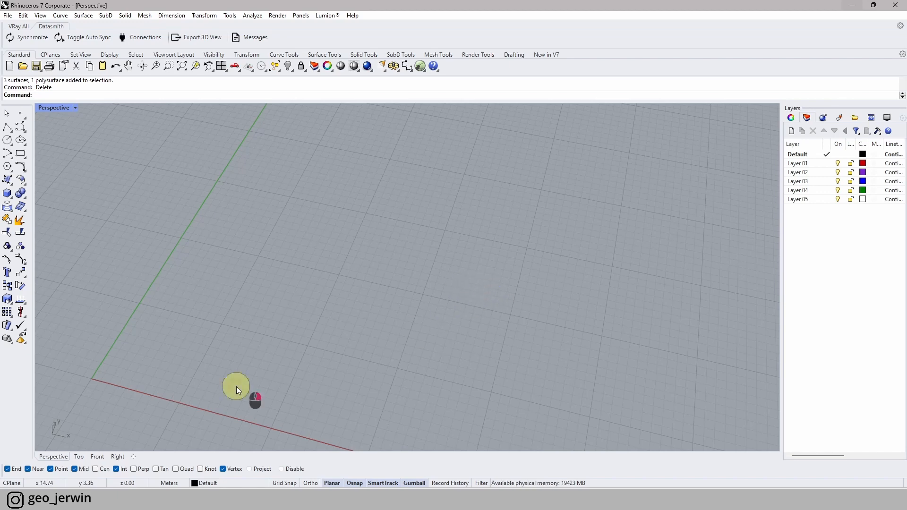
# - In the Front view, draw a 5 by 5 m rectangle starting from a corner on the X axis beside the origin
pyautogui.moveTo(236, 386); pyautogui.dragTo(263, 367, button='right')
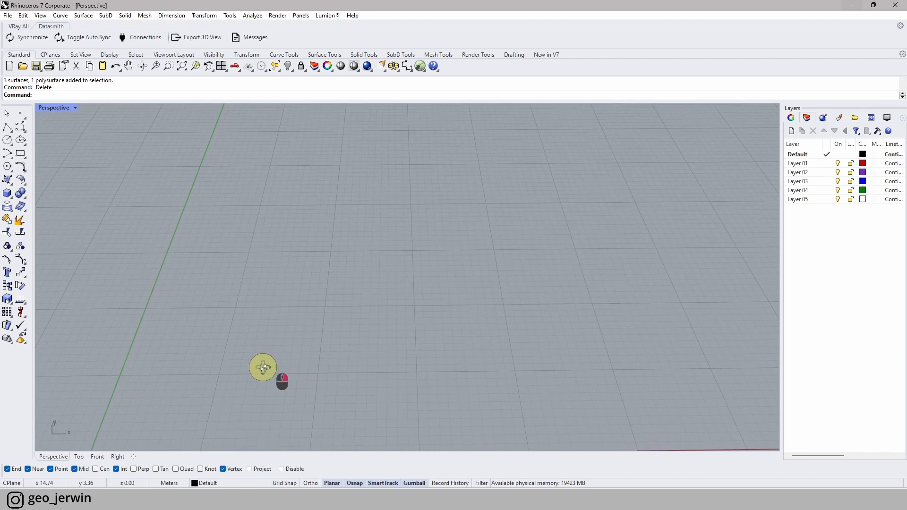
pyautogui.click(97, 457)
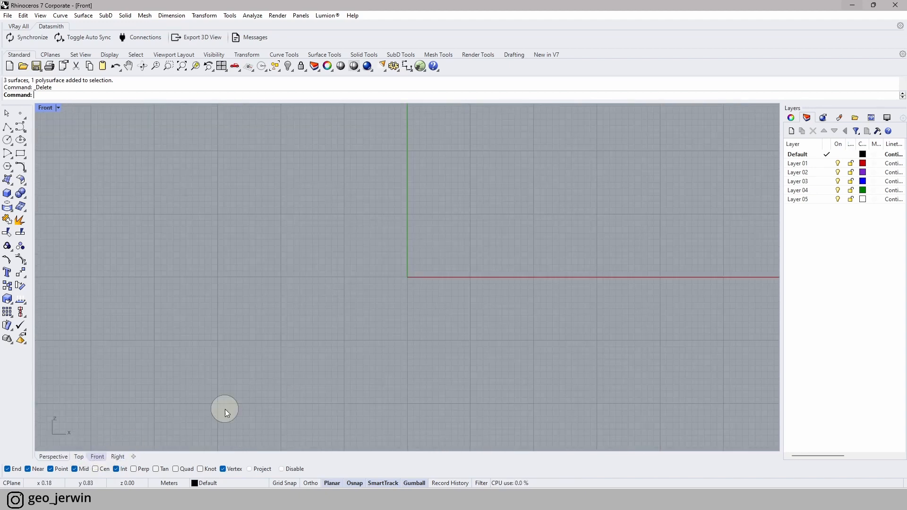
pyautogui.scroll(-2, 508, 290)
pyautogui.moveTo(395, 310); pyautogui.dragTo(241, 334, button='right')
pyautogui.scroll(2, 432, 288)
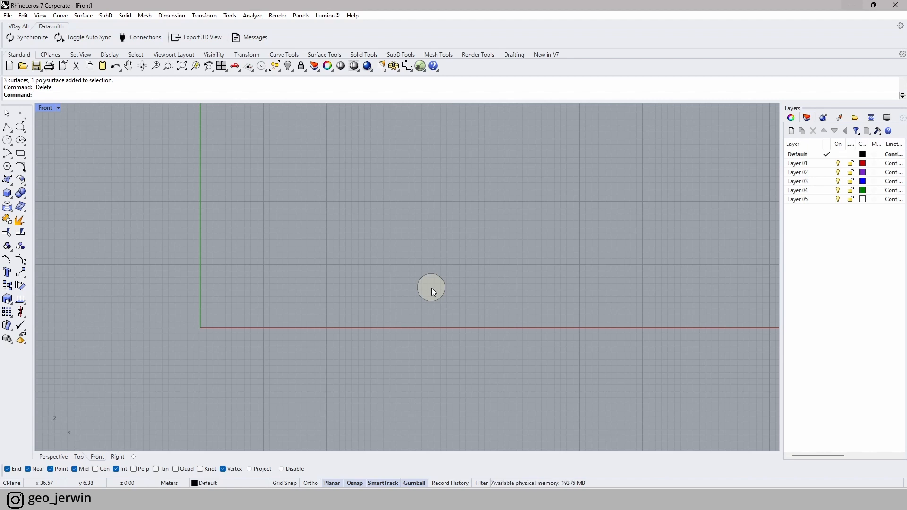
pyautogui.scroll(8, 244, 286)
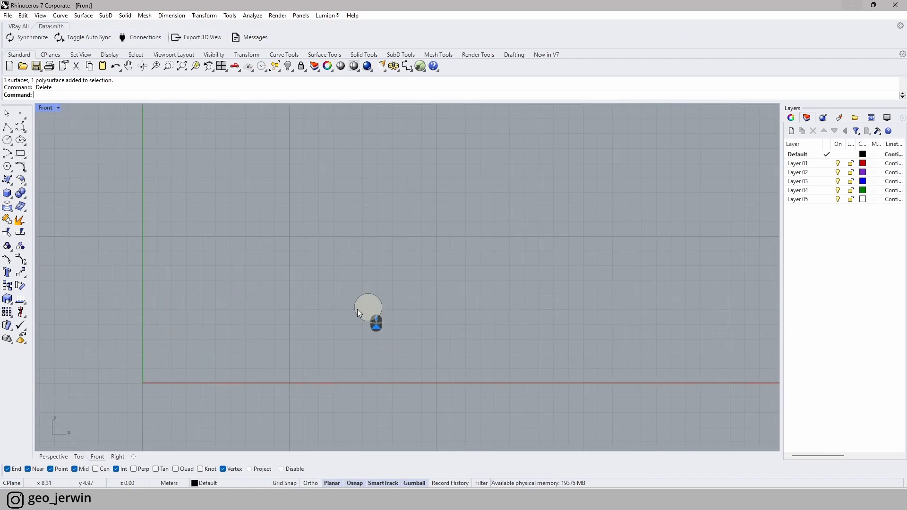
pyautogui.moveTo(385, 297); pyautogui.dragTo(301, 279, button='right')
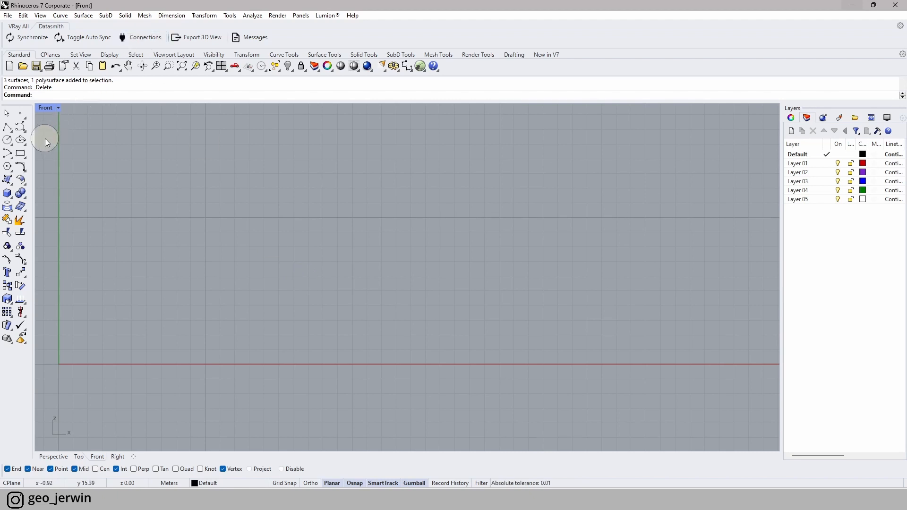
pyautogui.click(21, 155)
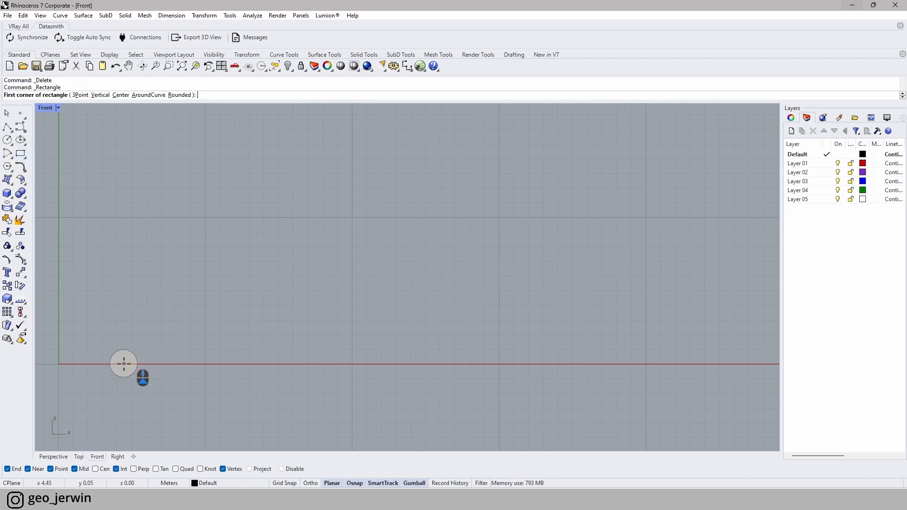
pyautogui.moveTo(123, 363); pyautogui.dragTo(205, 357, button='right')
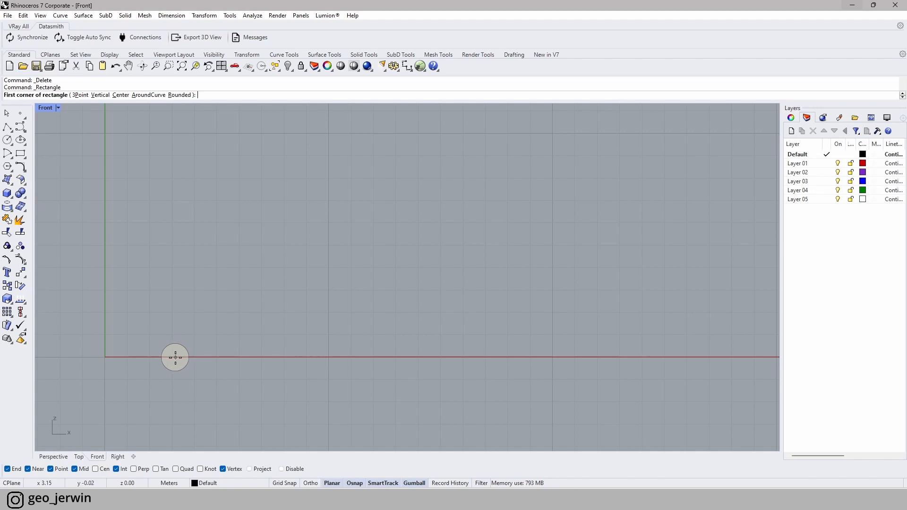
pyautogui.click(175, 357)
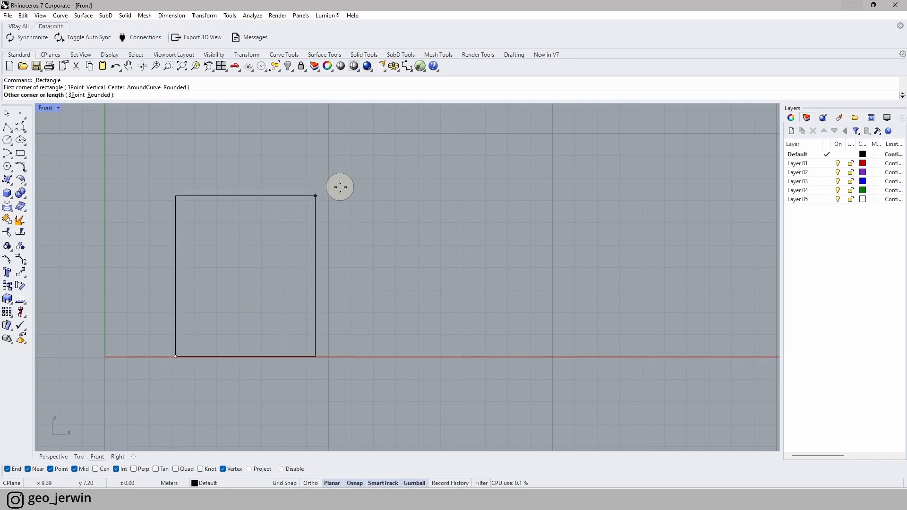
pyautogui.write('5')
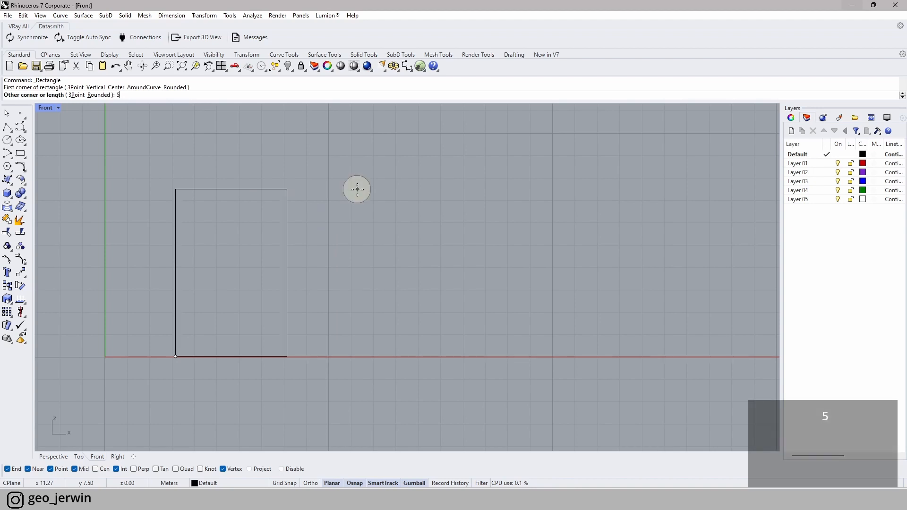
pyautogui.write(',5')
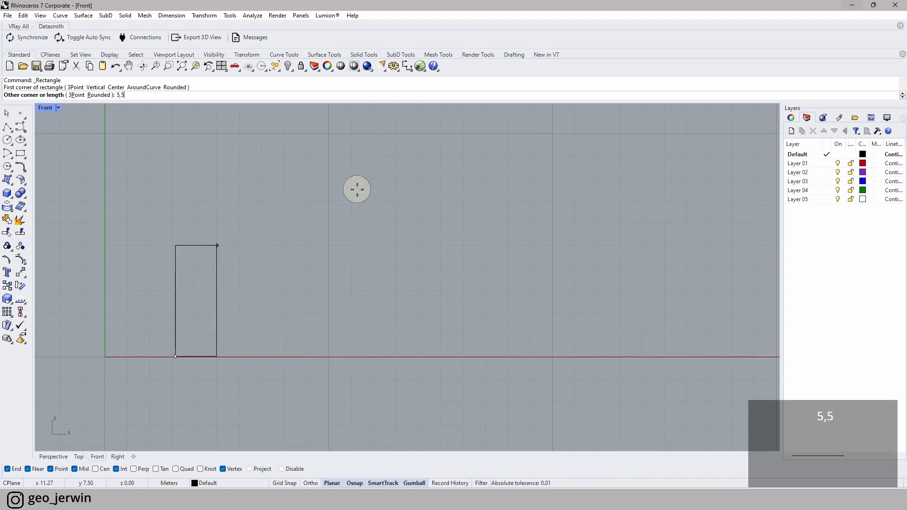
pyautogui.press('BackSpace')
pyautogui.press('BackSpace')
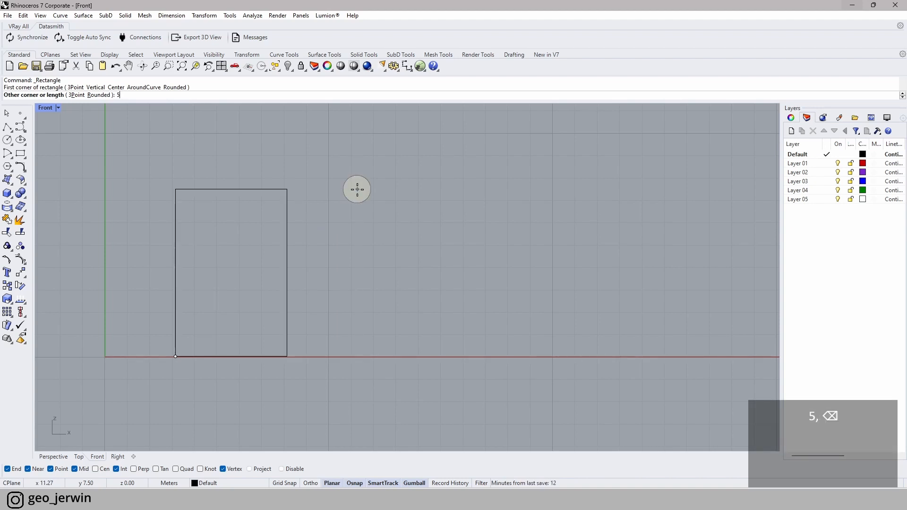
pyautogui.write('5')
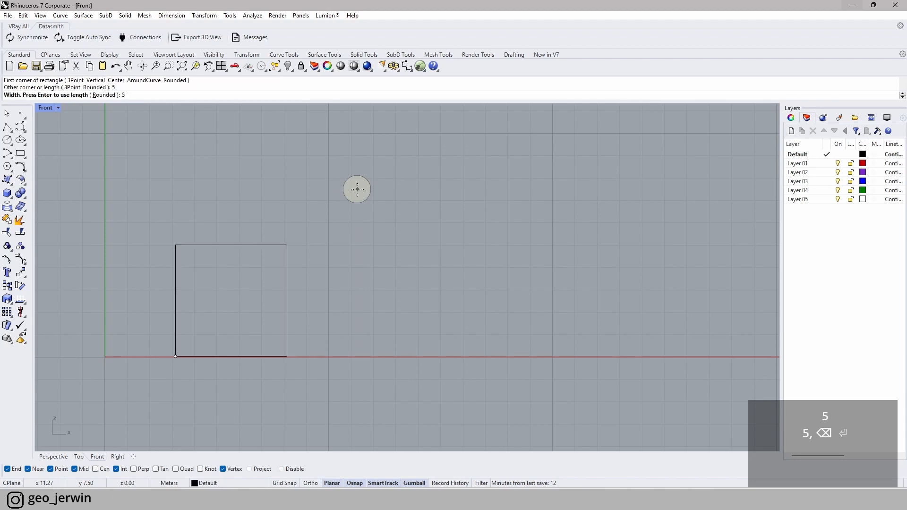
pyautogui.press('Return')
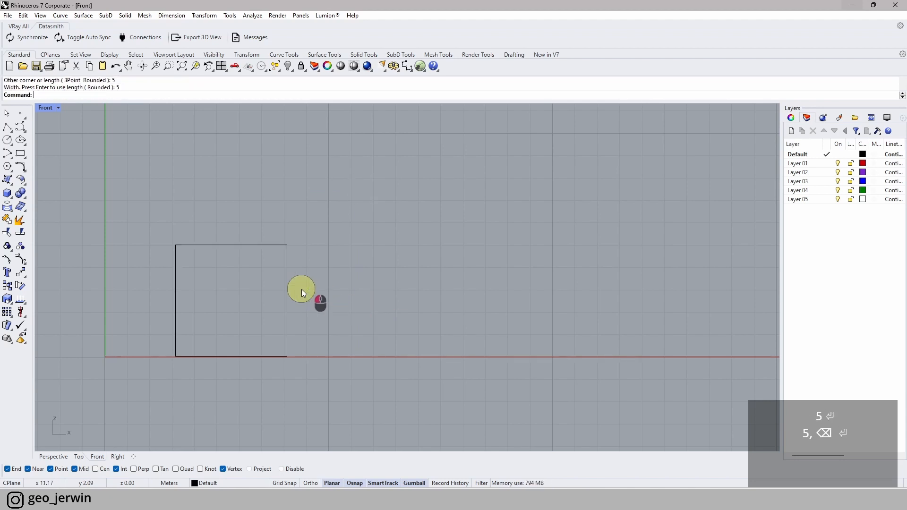
# - Move the square freehand straight down so its lower part sits below the ground line, and deselect it
pyautogui.click(287, 286)
pyautogui.scroll(2, 229, 360)
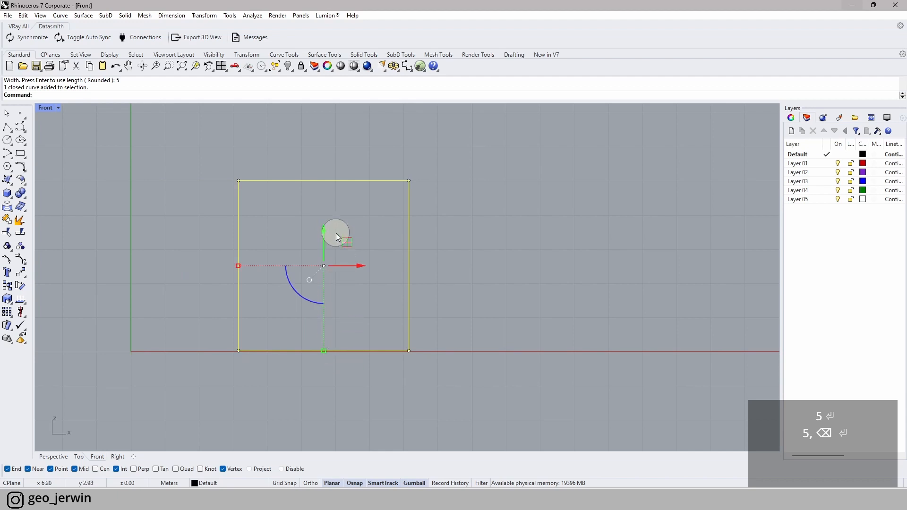
pyautogui.moveTo(325, 228); pyautogui.dragTo(325, 258)
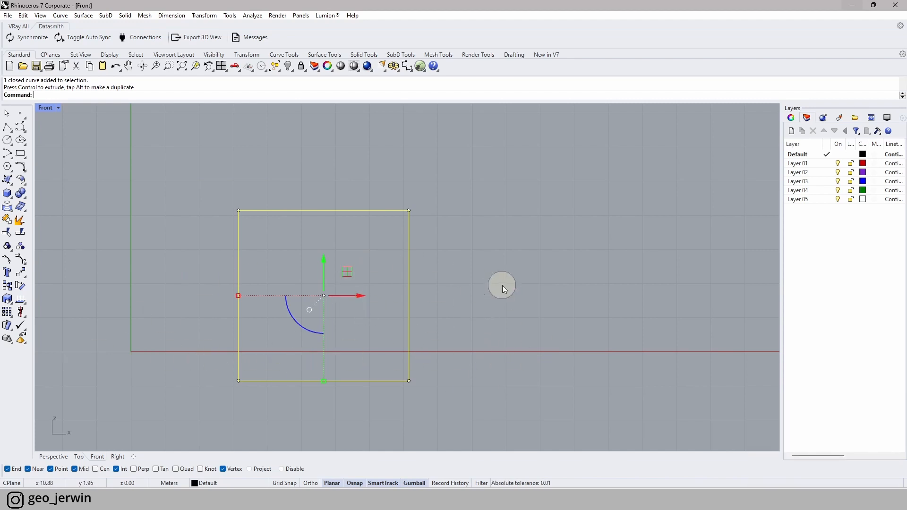
pyautogui.click(477, 325)
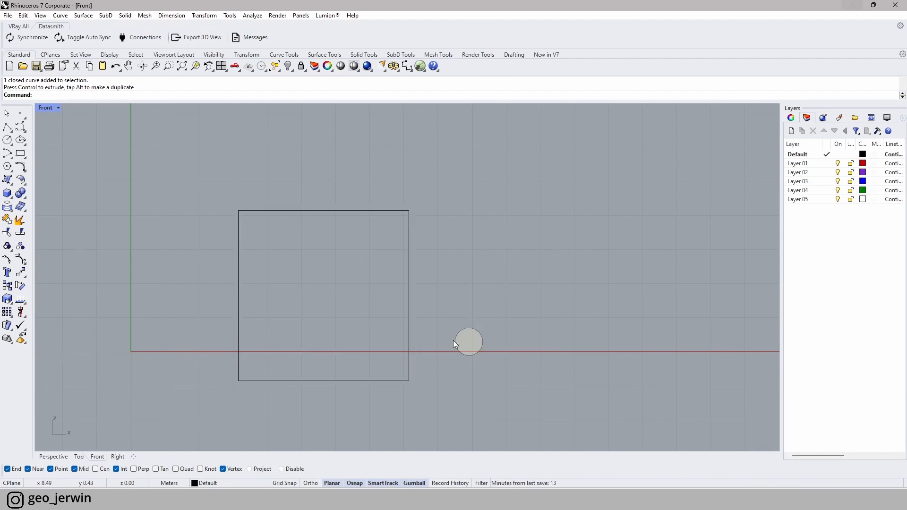
# - In the Perspective view, select the square and make a copy of it 5 m along Y
pyautogui.click(53, 457)
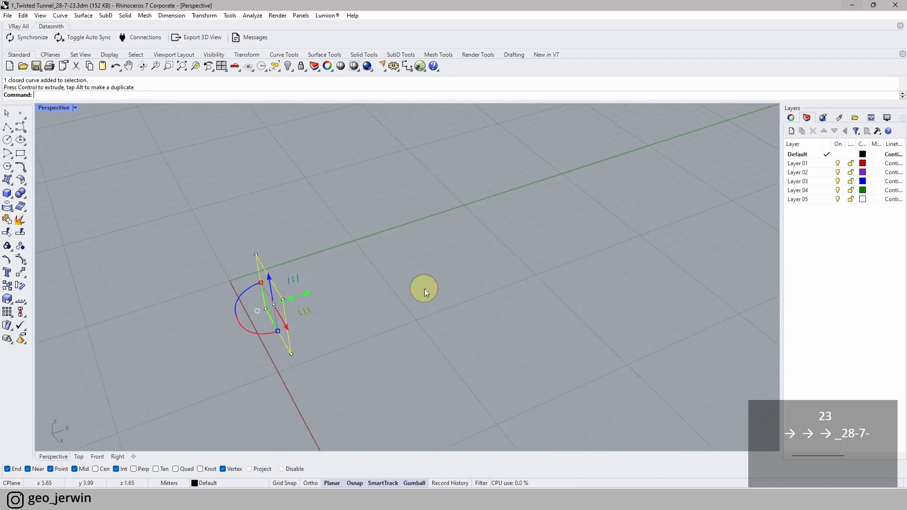
pyautogui.moveTo(356, 344); pyautogui.dragTo(283, 313)
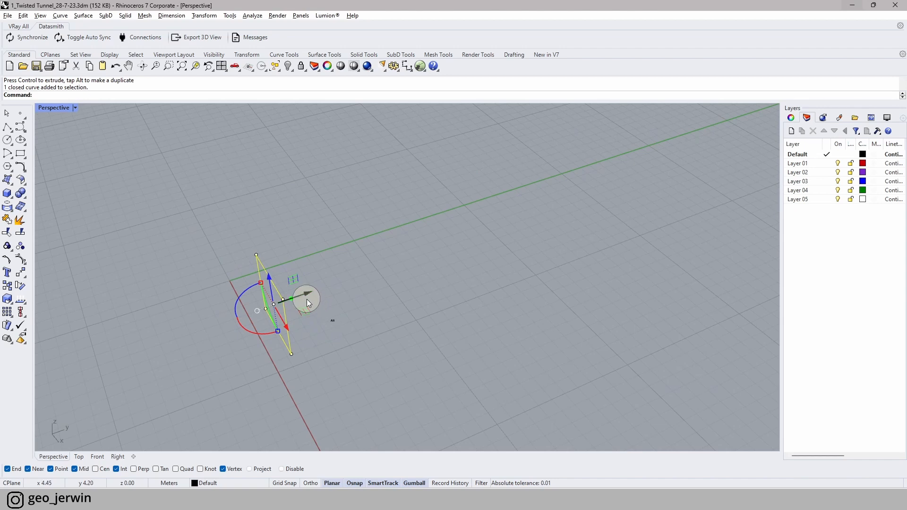
pyautogui.click(307, 296)
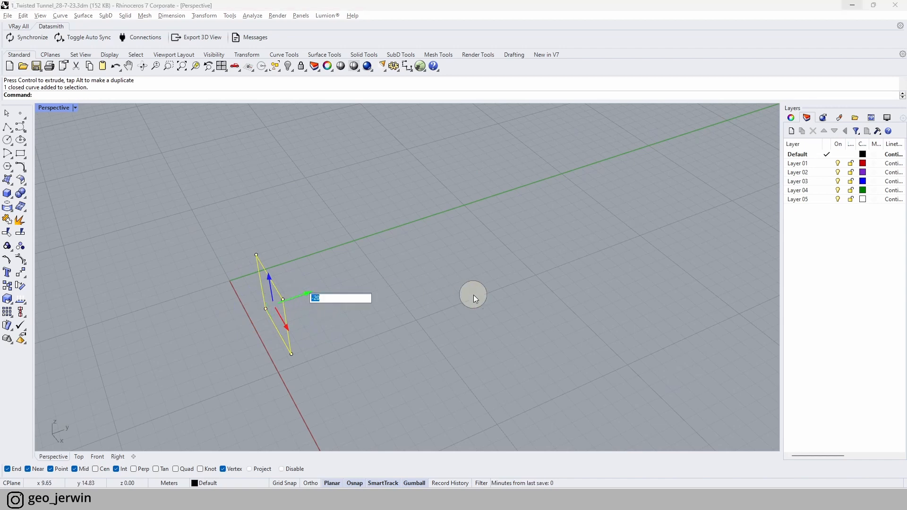
pyautogui.write('5')
pyautogui.press('Return')
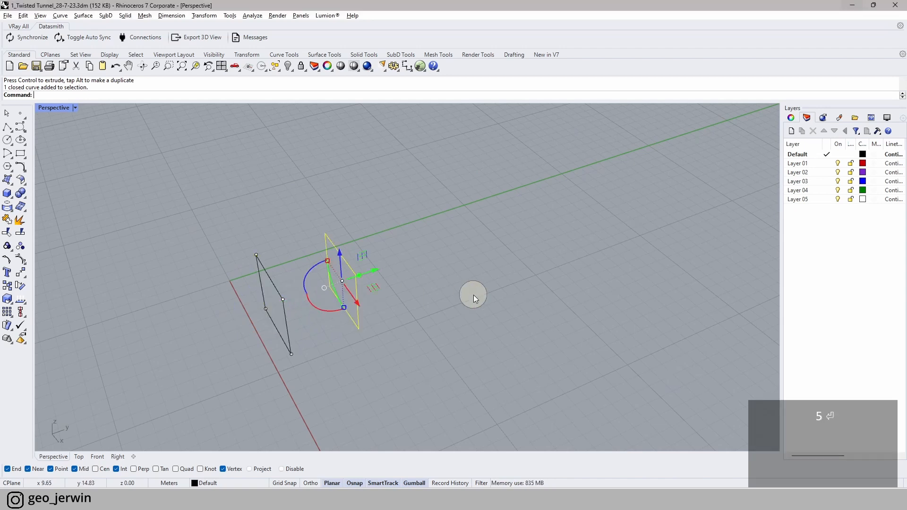
pyautogui.click(473, 294)
# - Rotate the copied square within its own plane about the Y axis and deselect it
pyautogui.click(347, 285)
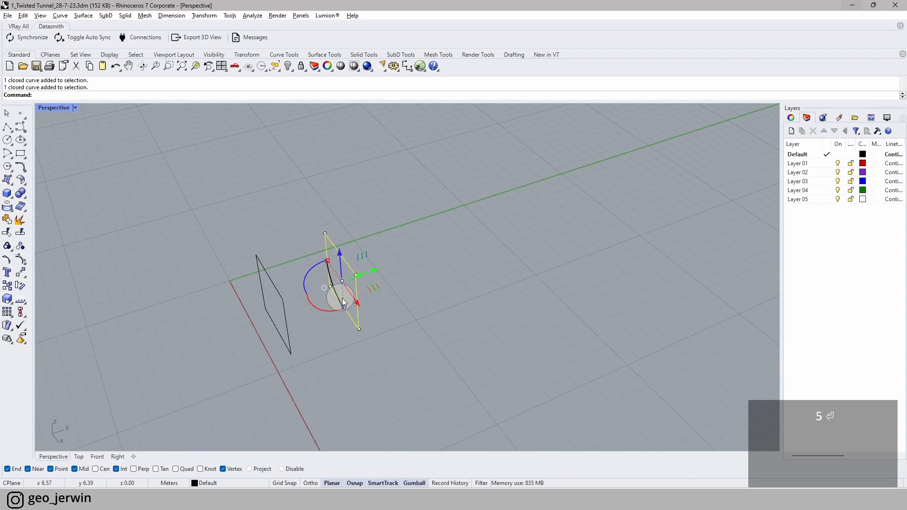
pyautogui.moveTo(442, 316); pyautogui.dragTo(451, 298, button='right')
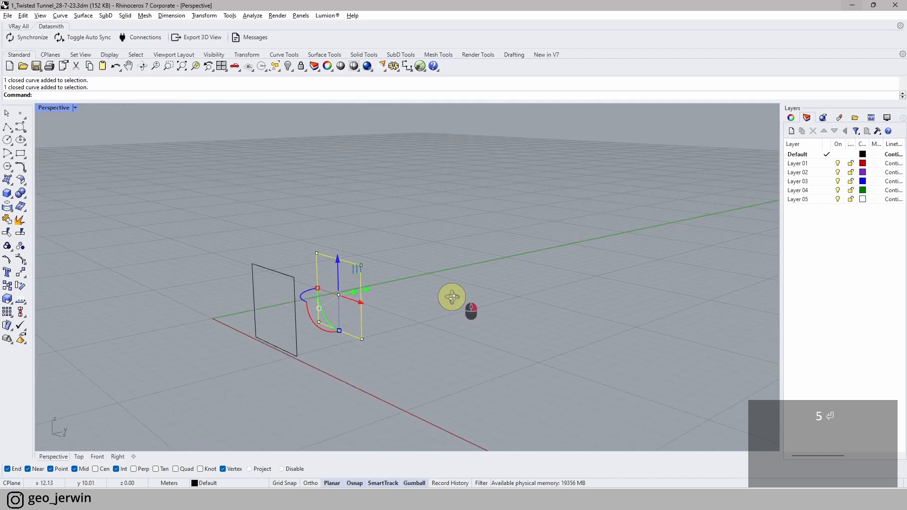
pyautogui.click(327, 319)
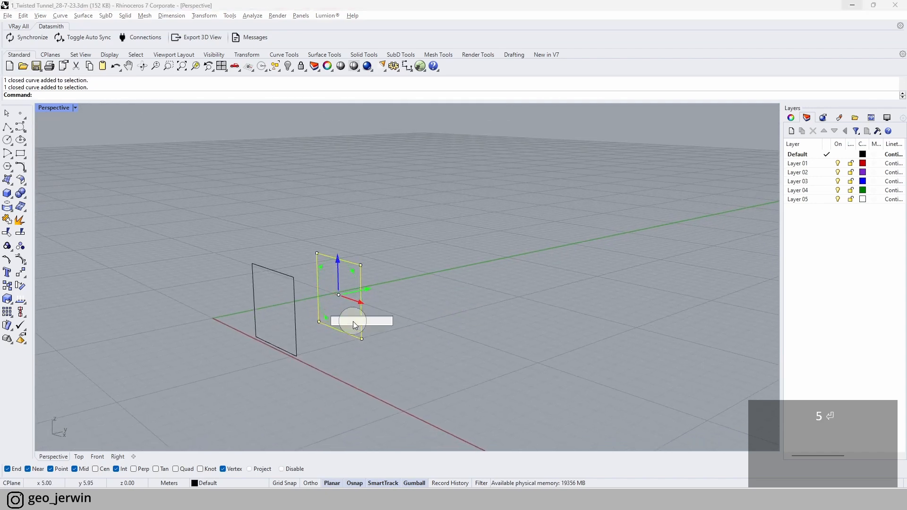
pyautogui.press('Return')
pyautogui.click(469, 322)
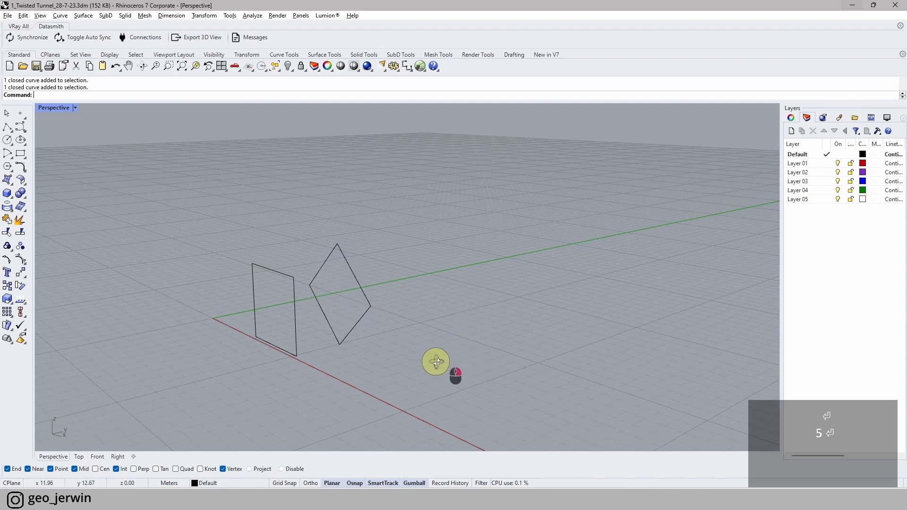
# - Make a copy of the rotated square 5 m further along Y to form a third profile
pyautogui.moveTo(434, 363); pyautogui.dragTo(446, 353, button='right')
pyautogui.click(355, 299)
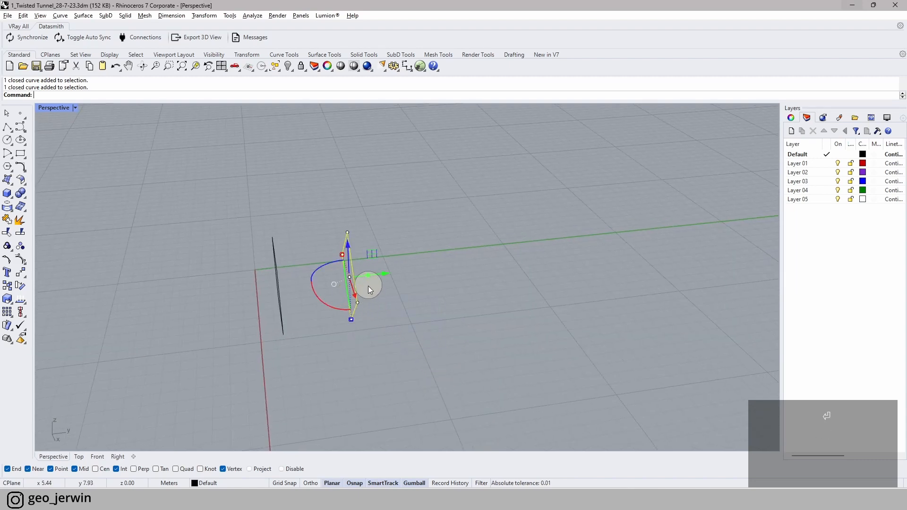
pyautogui.click(382, 274)
pyautogui.write('5')
pyautogui.press('Return')
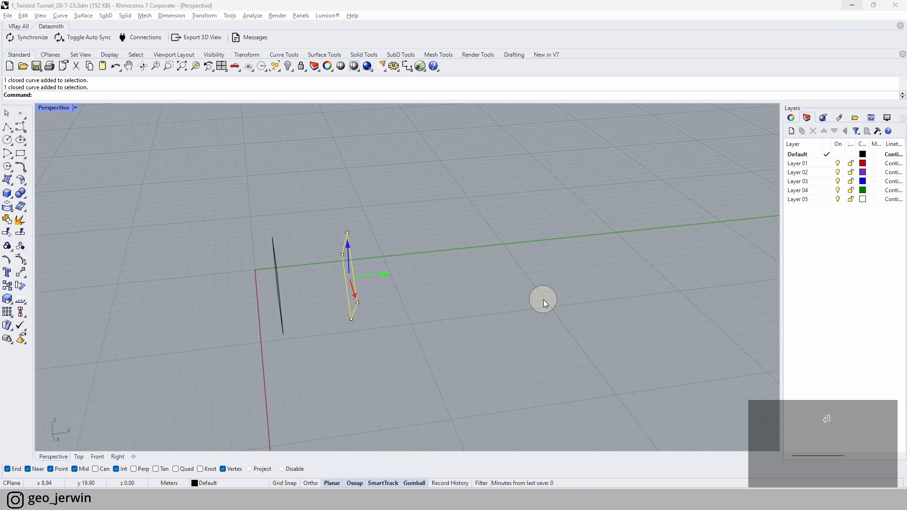
pyautogui.press('Return')
# - Rotate the third square within its own plane about the Y axis and deselect it
pyautogui.moveTo(443, 286); pyautogui.dragTo(422, 270)
pyautogui.moveTo(436, 277); pyautogui.dragTo(444, 269, button='right')
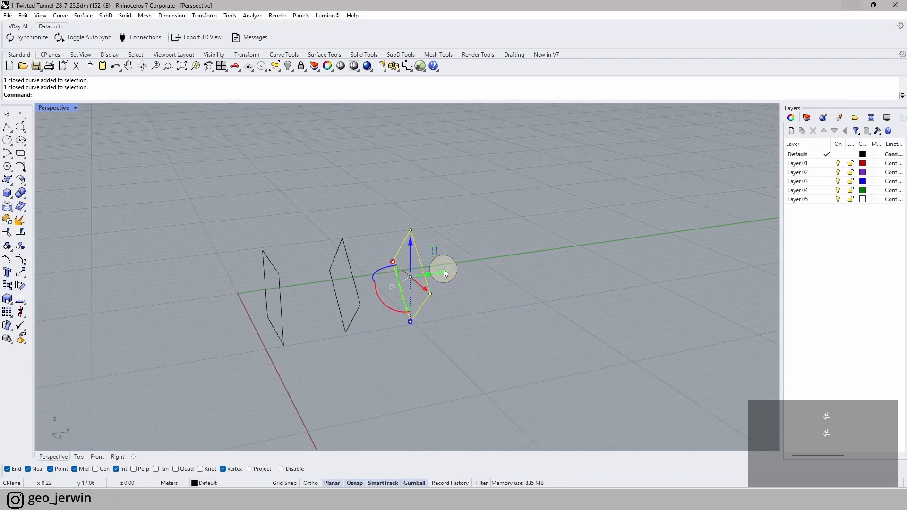
pyautogui.click(404, 302)
pyautogui.press('Return')
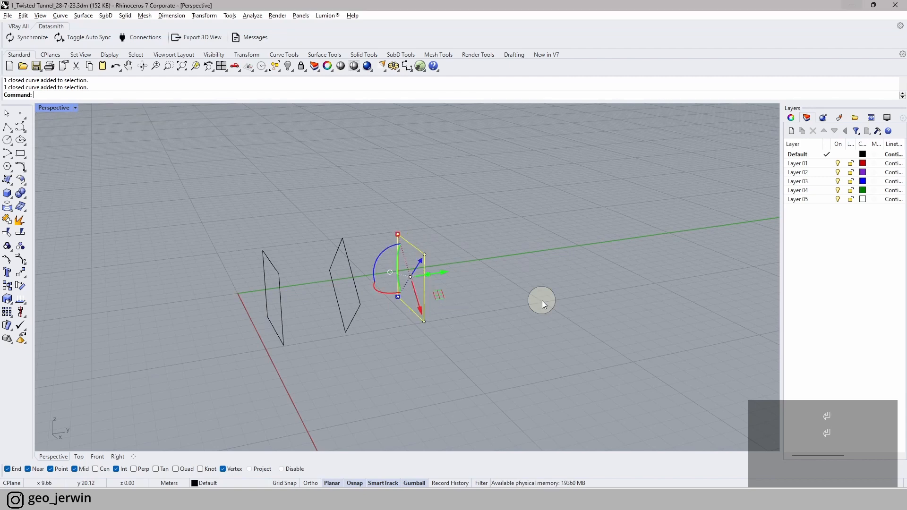
pyautogui.click(542, 301)
# - Sketch a freehand winding control point curve through five points on the ground plane, in the empty area away from the three squares
pyautogui.moveTo(605, 309); pyautogui.dragTo(459, 244, button='right')
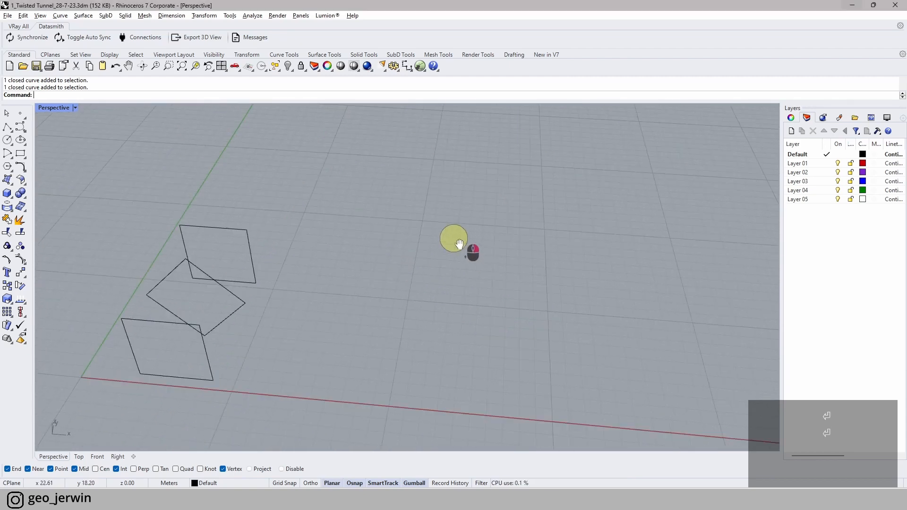
pyautogui.moveTo(232, 368)
pyautogui.keyDown('shift'); pyautogui.mouseDown(button='right')
pyautogui.moveTo(245, 401)
pyautogui.moveTo(228, 367)
pyautogui.mouseUp(button='right'); pyautogui.keyUp('shift')
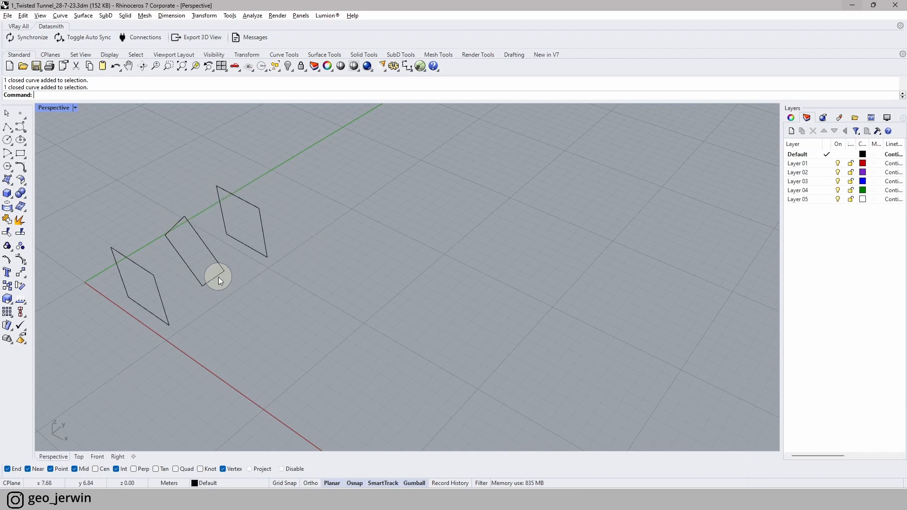
pyautogui.scroll(-2, 225, 296)
pyautogui.keyDown('shift'); pyautogui.moveTo(506, 322); pyautogui.dragTo(406, 272, button='right'); pyautogui.keyUp('shift')
pyautogui.scroll(-2, 318, 287)
pyautogui.scroll(-2, 317, 288)
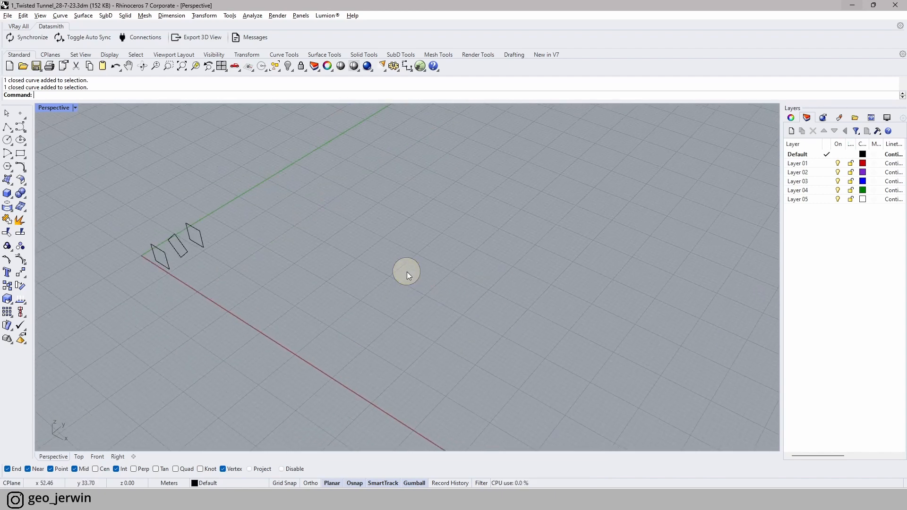
pyautogui.click(20, 128)
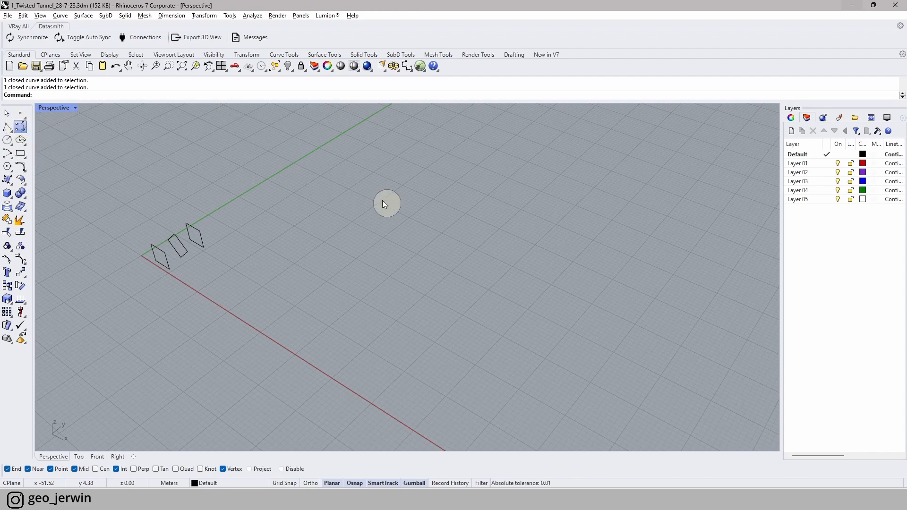
pyautogui.click(326, 266)
pyautogui.click(457, 238)
pyautogui.click(440, 352)
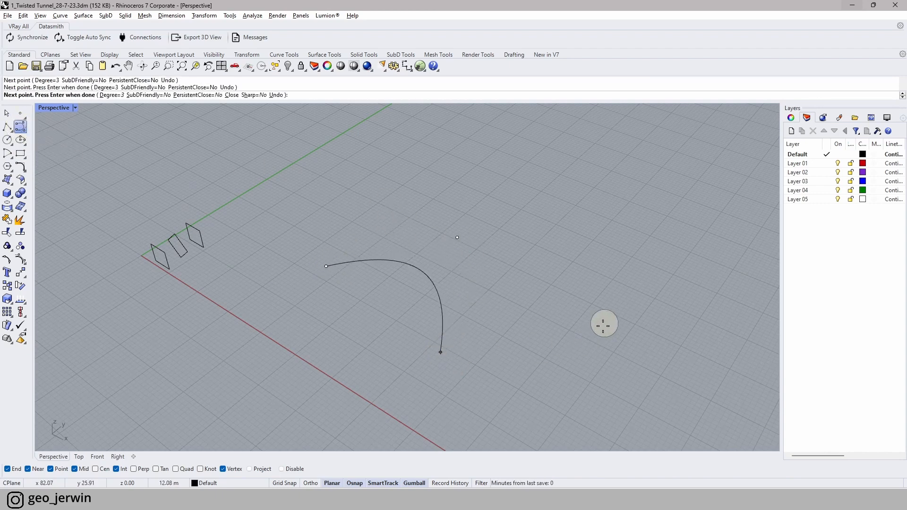
pyautogui.click(577, 322)
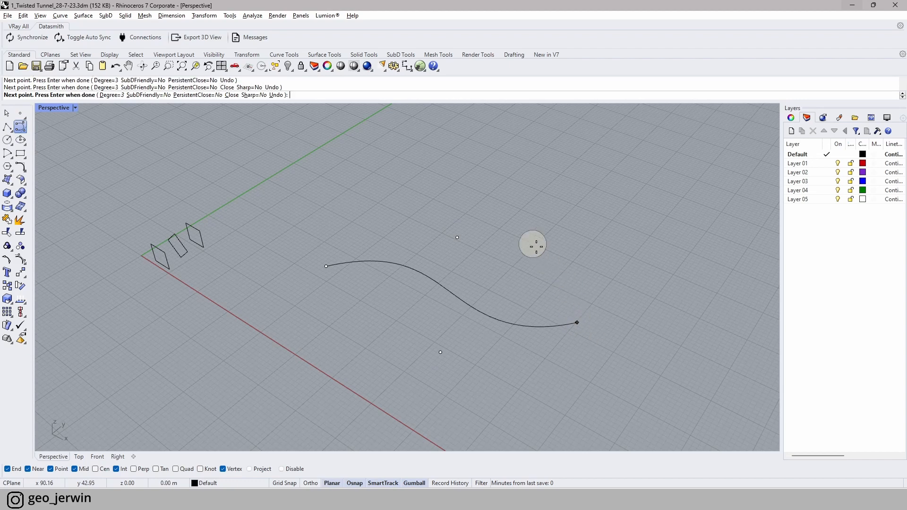
pyautogui.click(498, 222)
pyautogui.press('space')
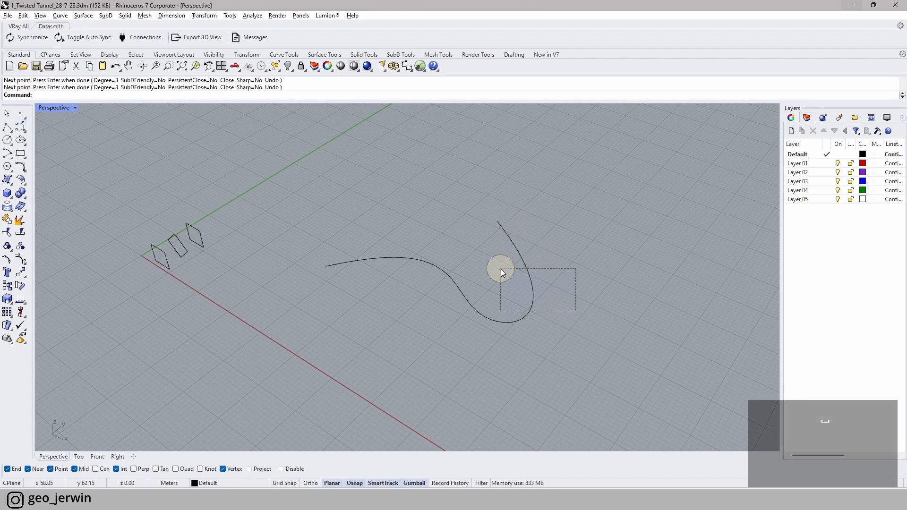
# - Delete the winding control point curve from the ground plane
pyautogui.moveTo(576, 309); pyautogui.dragTo(501, 268)
pyautogui.scroll(-3, 428, 282)
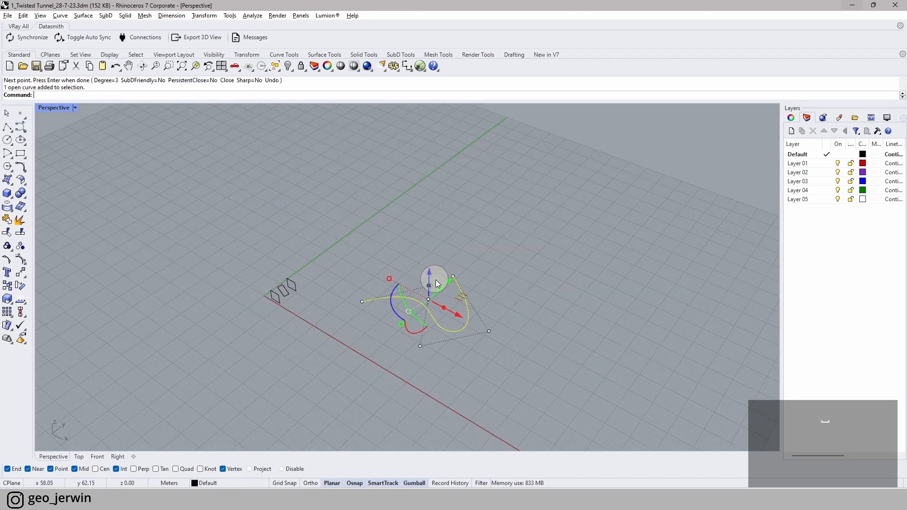
pyautogui.press('Delete')
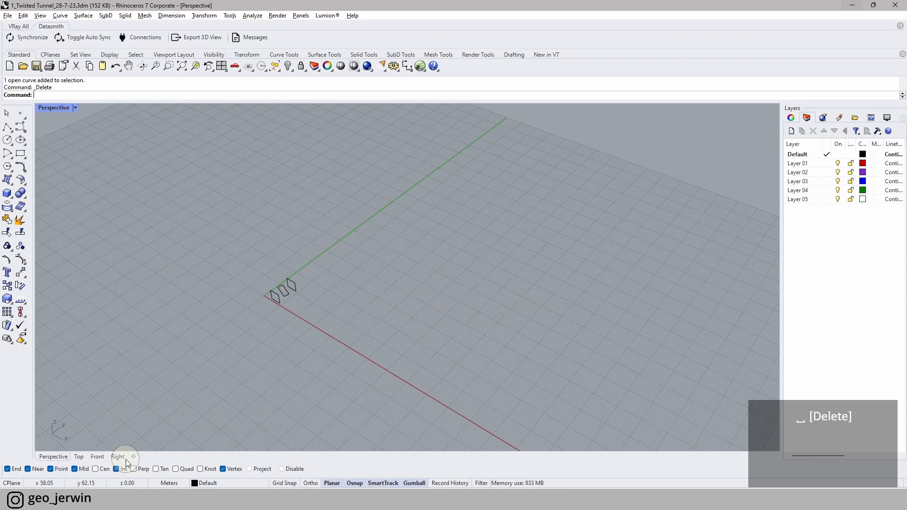
# - In the Front view, draw a double-humped interpolated curve through six points, starting and ending on the X axis at about 21 m and 51 m
pyautogui.click(97, 456)
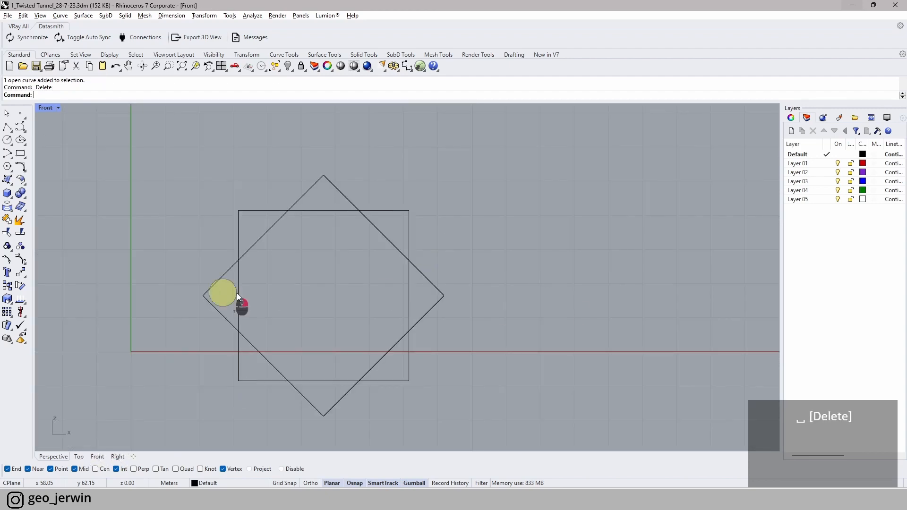
pyautogui.moveTo(237, 293); pyautogui.dragTo(213, 293, button='right')
pyautogui.scroll(-12, 213, 293)
pyautogui.moveTo(319, 293); pyautogui.dragTo(317, 317, button='right')
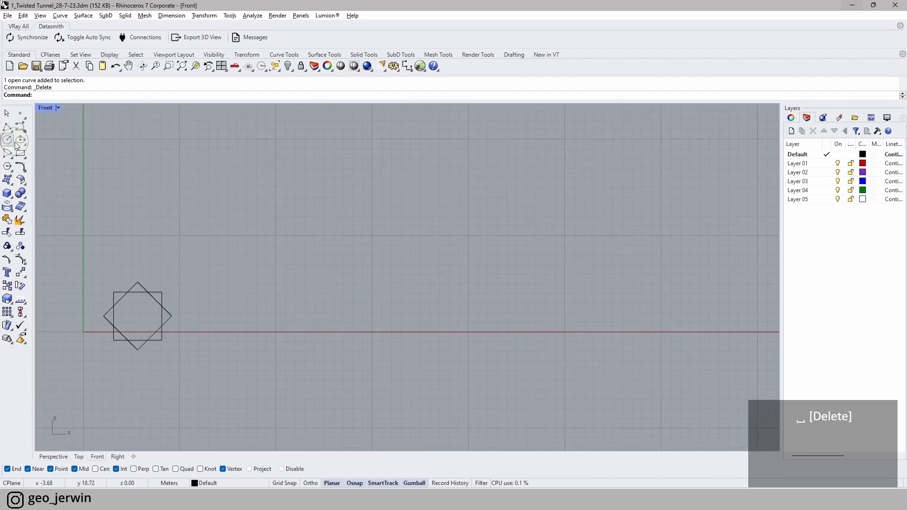
pyautogui.click(23, 129)
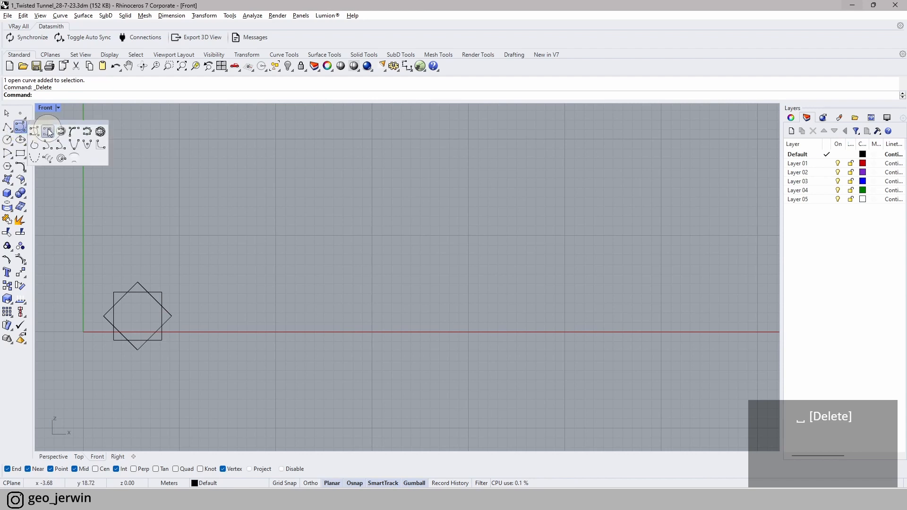
pyautogui.click(49, 132)
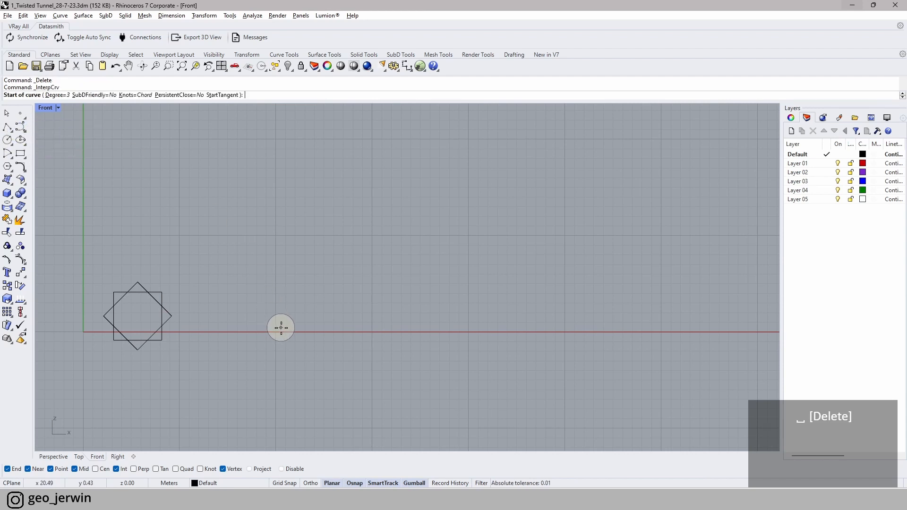
pyautogui.click(283, 331)
pyautogui.click(271, 279)
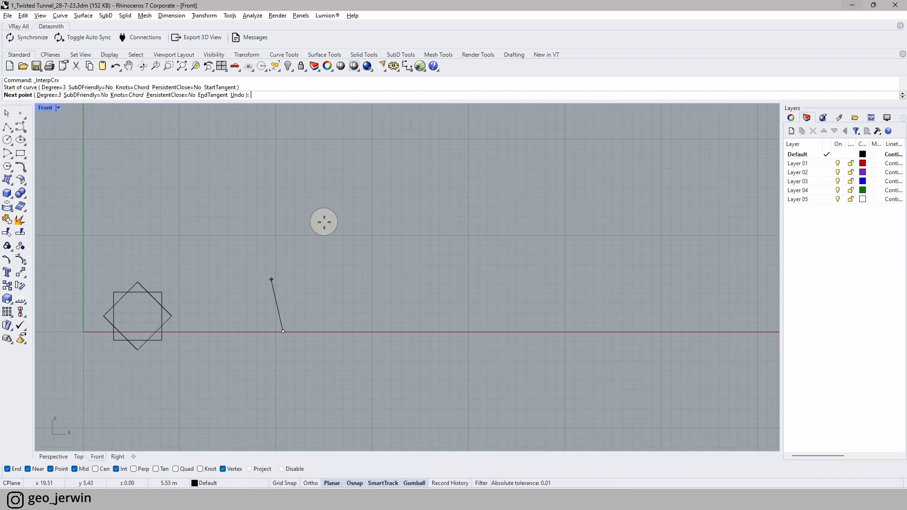
pyautogui.click(360, 230)
pyautogui.click(455, 275)
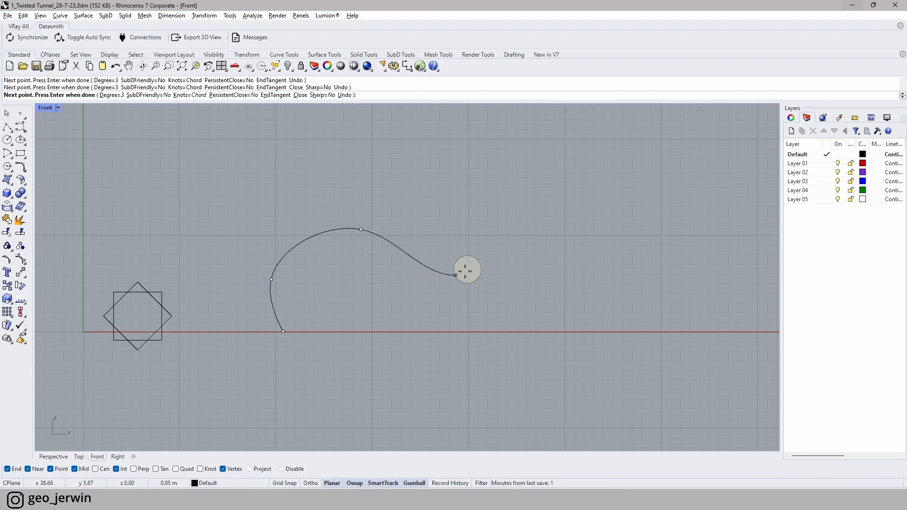
pyautogui.click(572, 210)
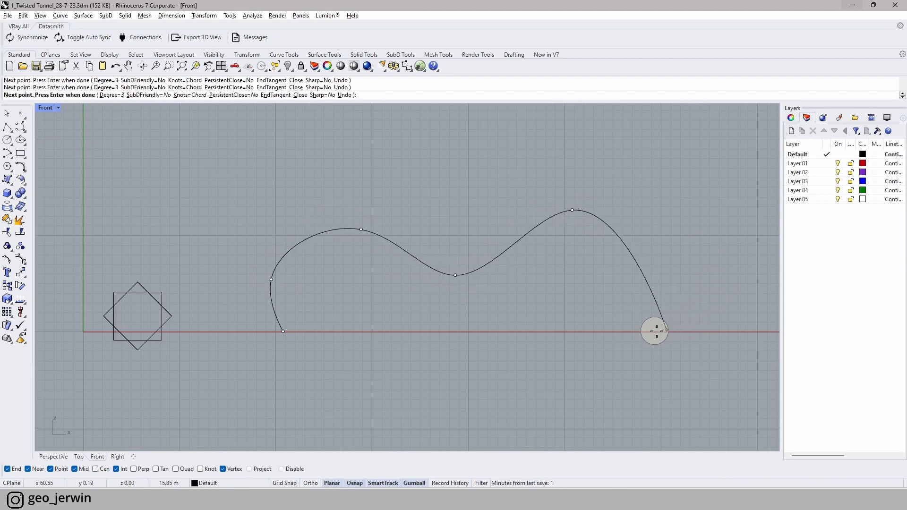
pyautogui.click(577, 332)
pyautogui.press('space')
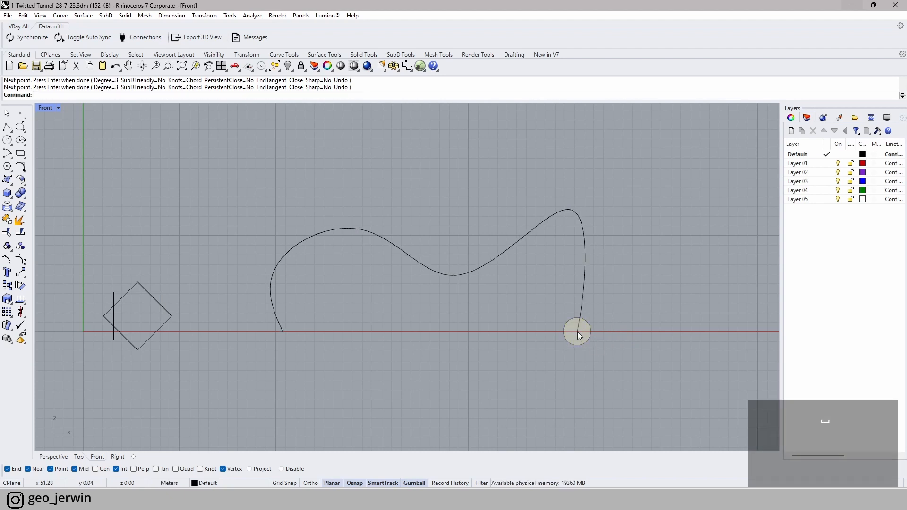
# - Copy the double-humped curve along the Y axis in the Perspective view and deselect it
pyautogui.moveTo(680, 286); pyautogui.dragTo(550, 289, button='right')
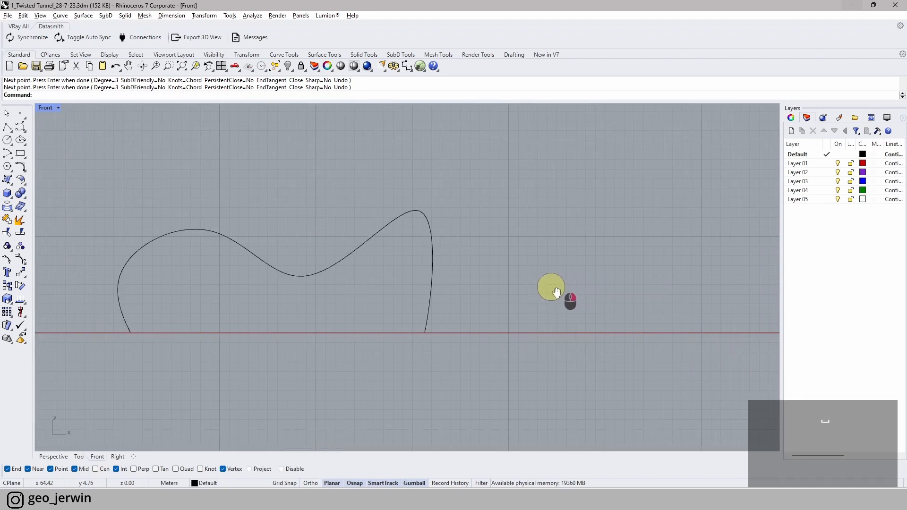
pyautogui.click(56, 457)
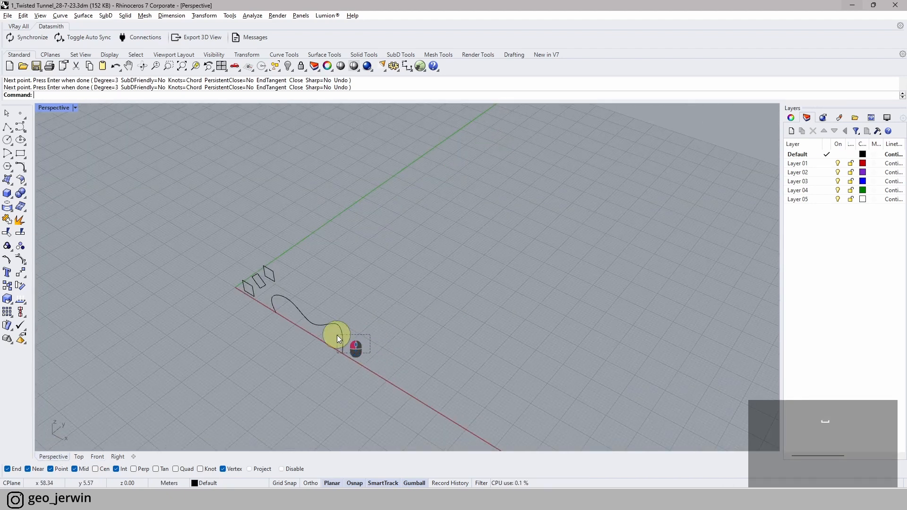
pyautogui.click(352, 319)
pyautogui.moveTo(352, 316)
pyautogui.mouseDown()
pyautogui.moveTo(330, 316)
pyautogui.moveTo(361, 288)
pyautogui.moveTo(350, 313)
pyautogui.mouseUp()
pyautogui.scroll(4, 348, 307)
pyautogui.click(374, 297)
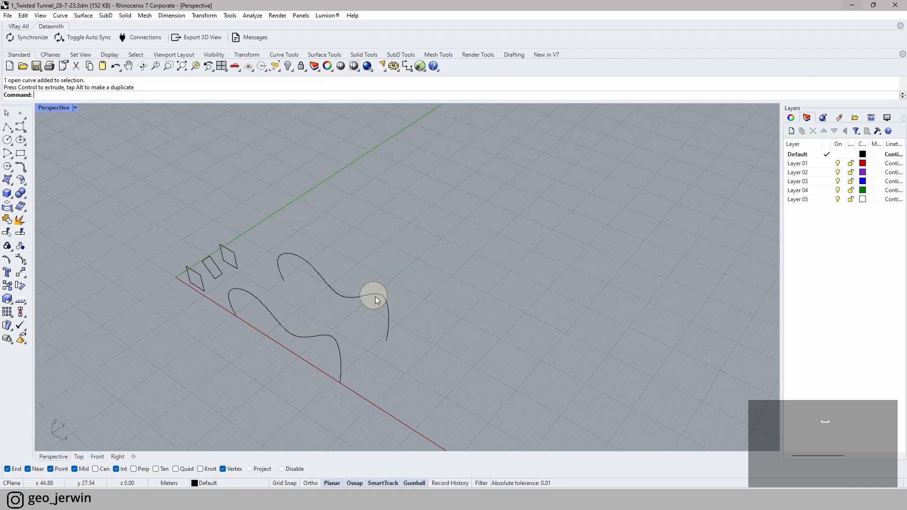
# - Raise the control point above the first hump of the copied curve vertically to make that hump taller
pyautogui.click(371, 296)
pyautogui.click(308, 250)
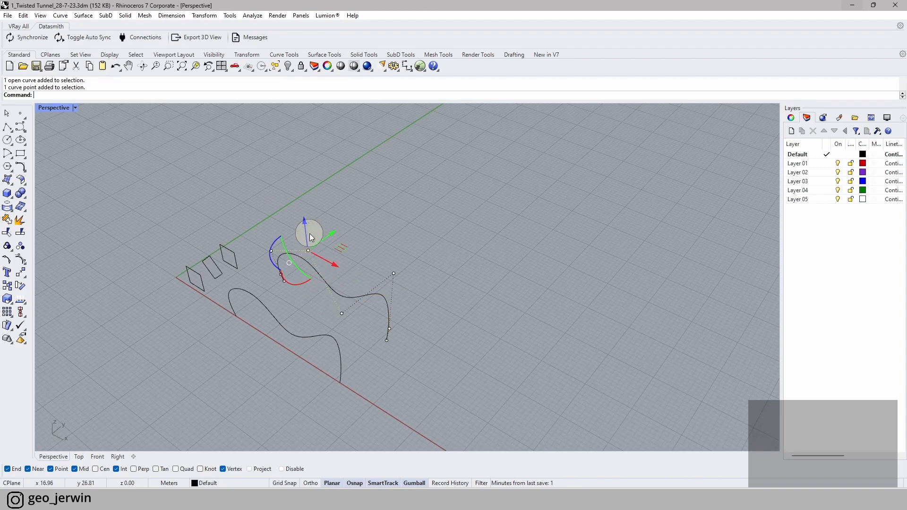
pyautogui.moveTo(303, 221); pyautogui.dragTo(303, 176)
pyautogui.click(381, 224)
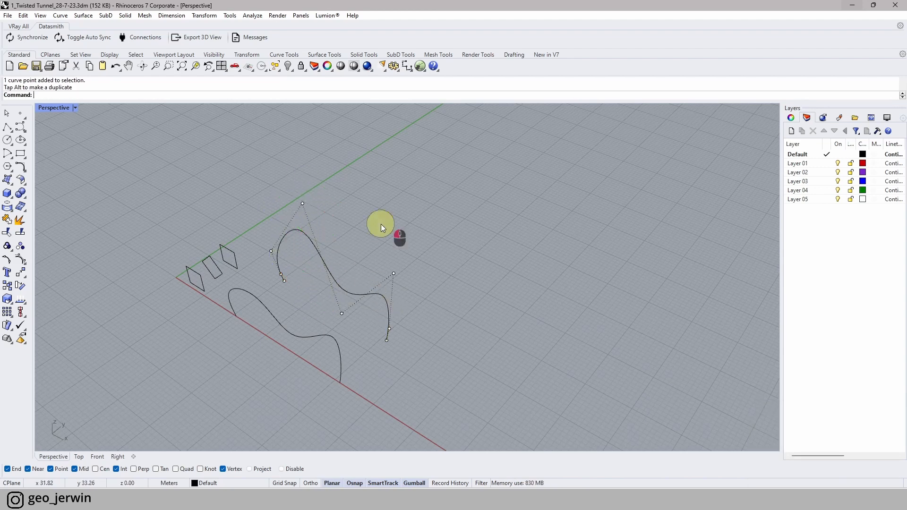
# - Scale the reshaped middle curve down with the gumball
pyautogui.click(347, 289)
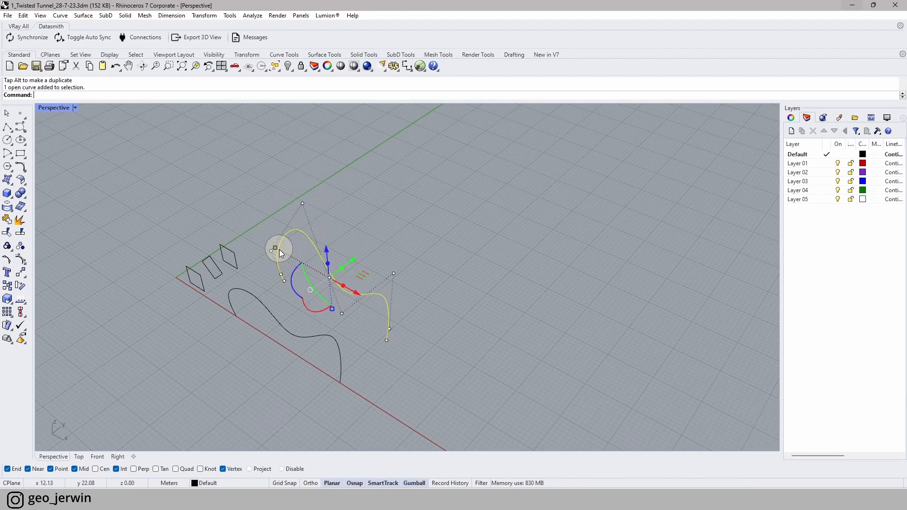
pyautogui.moveTo(278, 251); pyautogui.dragTo(411, 245)
pyautogui.click(429, 312)
# - Copy the original curve along Y beyond the middle one and shift the copy's second-hump control point inward along X
pyautogui.click(340, 352)
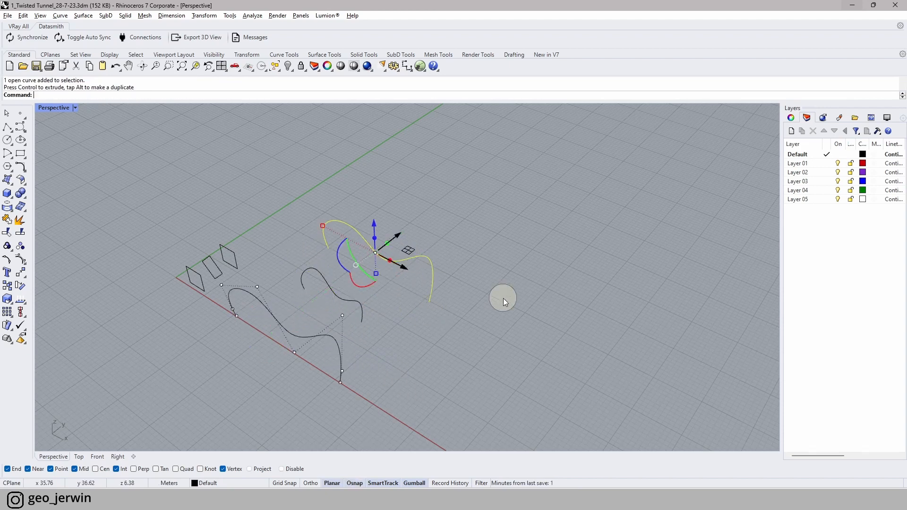
pyautogui.click(503, 298)
pyautogui.moveTo(330, 348); pyautogui.dragTo(402, 326, button='right')
pyautogui.click(441, 243)
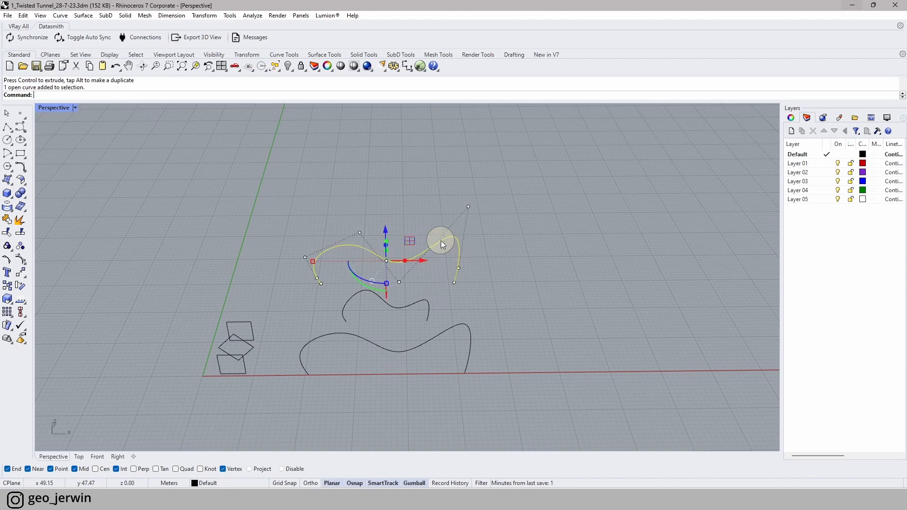
pyautogui.click(468, 207)
pyautogui.moveTo(500, 208); pyautogui.dragTo(452, 208)
pyautogui.click(525, 282)
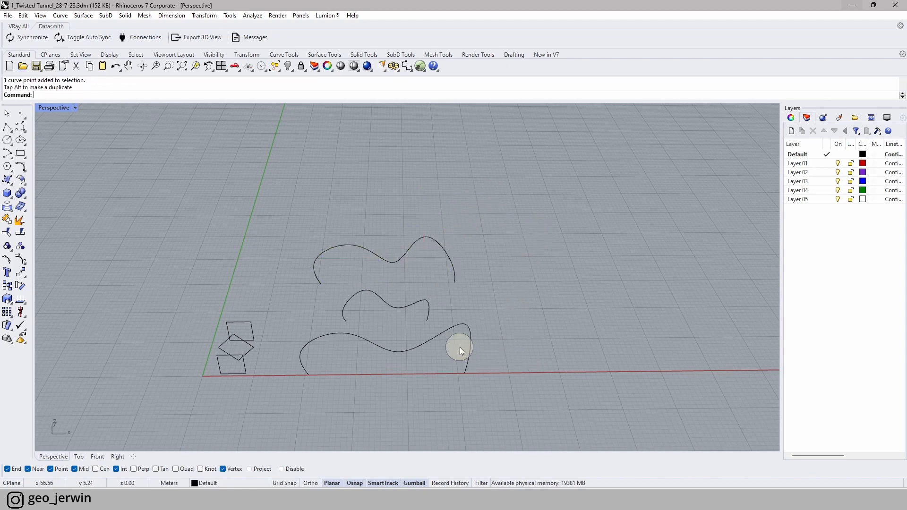
# - Loft a surface through the three curves with the Normal style and the cross-section curves not simplified
pyautogui.click(438, 336)
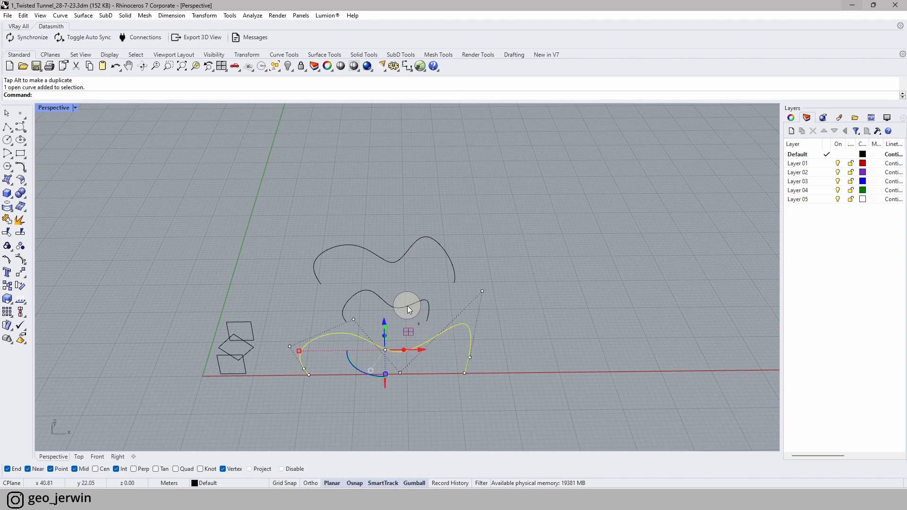
pyautogui.press('alt')
pyautogui.moveTo(410, 310); pyautogui.dragTo(394, 262)
pyautogui.write('Loft')
pyautogui.press('Return')
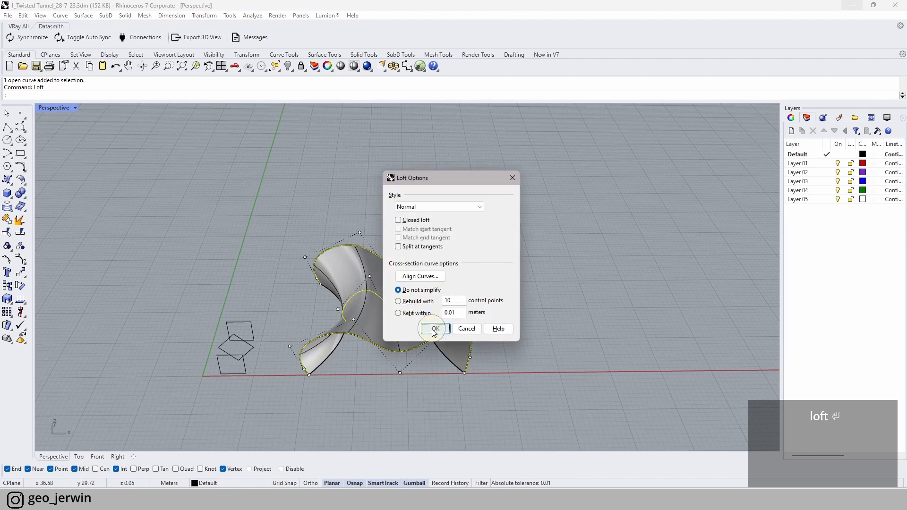
pyautogui.click(434, 330)
# - Move the lofted surface along X, clear of its three source curves, and reselect it
pyautogui.click(403, 280)
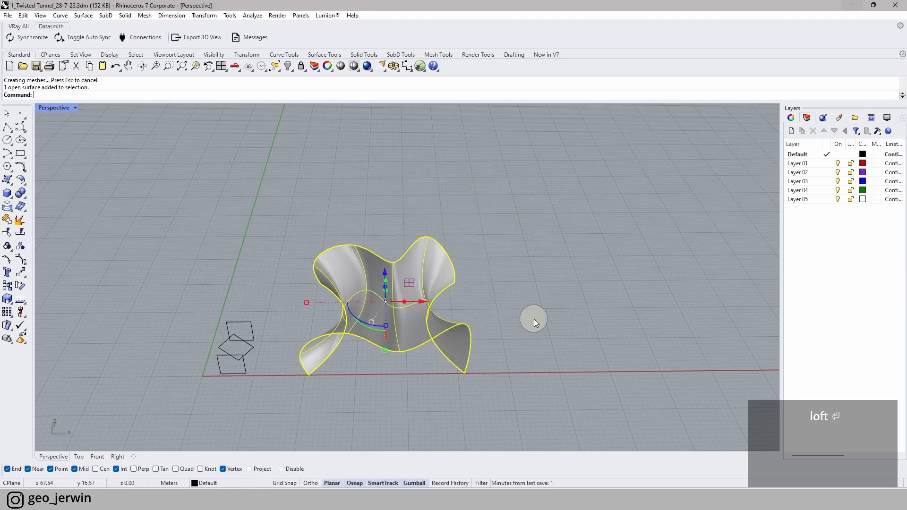
pyautogui.keyDown('shift'); pyautogui.moveTo(533, 319); pyautogui.dragTo(368, 324, button='right'); pyautogui.keyUp('shift')
pyautogui.moveTo(234, 309); pyautogui.dragTo(436, 310)
pyautogui.click(525, 308)
pyautogui.click(395, 310)
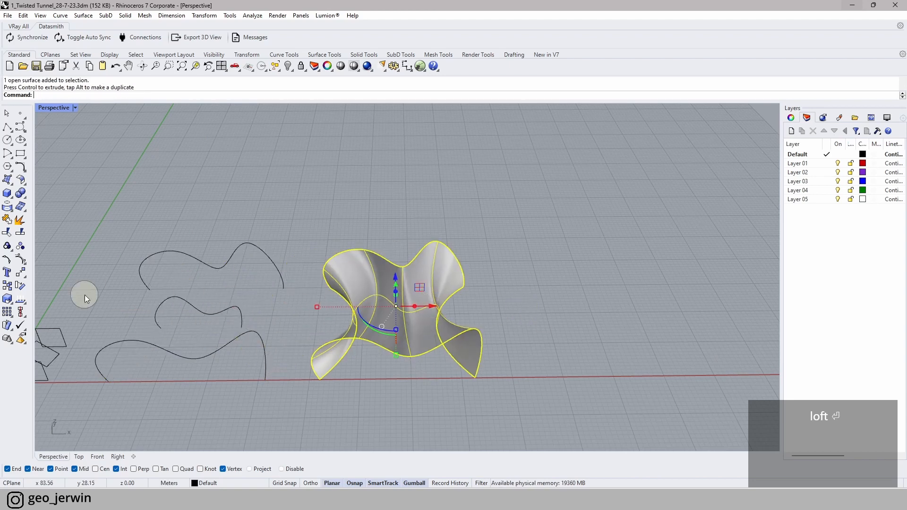
# - Turn on the lofted surface's control points and move one point beside its narrow waist inward along X
pyautogui.click(20, 260)
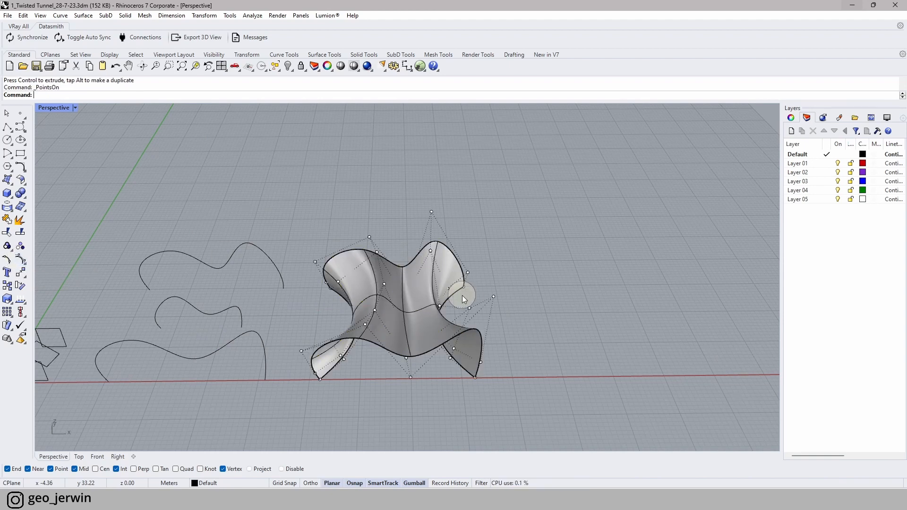
pyautogui.scroll(3, 463, 298)
pyautogui.click(470, 307)
pyautogui.moveTo(495, 310); pyautogui.dragTo(469, 314)
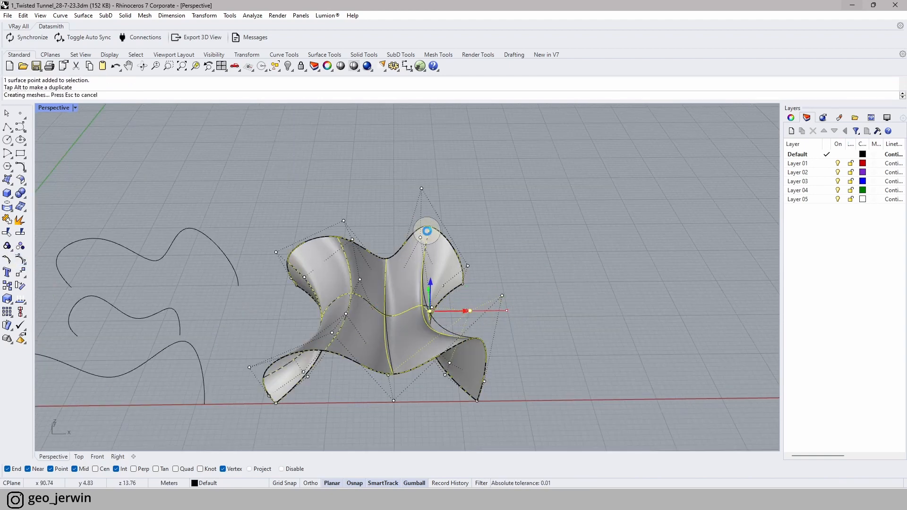
# - Select the seven control points around the surface's far corner, stretch them outward along X, and turn the control points off
pyautogui.moveTo(427, 231); pyautogui.dragTo(368, 222, button='right')
pyautogui.moveTo(481, 315); pyautogui.dragTo(483, 317)
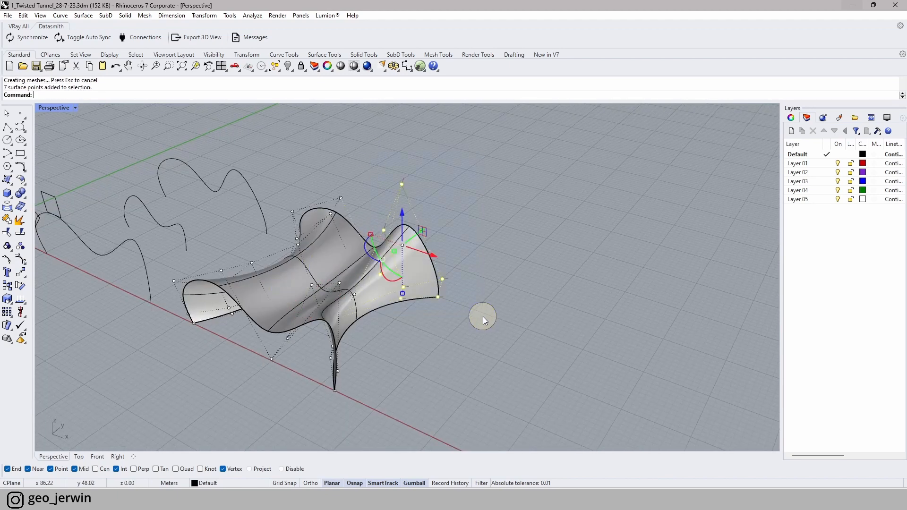
pyautogui.moveTo(501, 283); pyautogui.dragTo(593, 304)
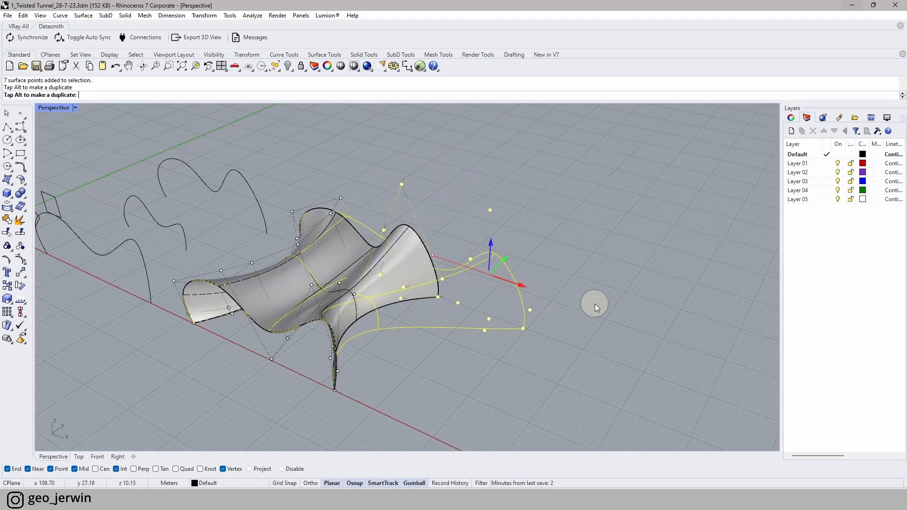
pyautogui.click(594, 304)
pyautogui.press('Escape')
pyautogui.press('Escape')
pyautogui.press('Escape')
pyautogui.press('Escape')
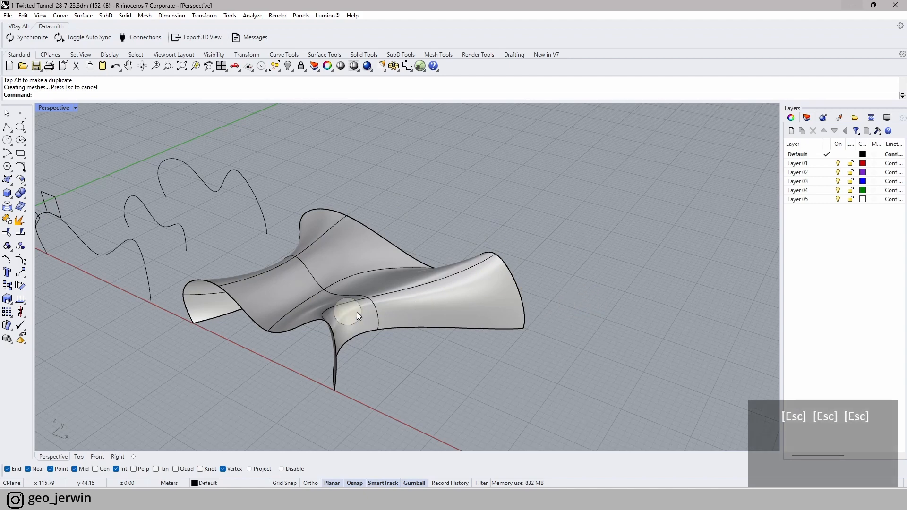
# - Offset the surface into a solid with OffsetSrf, flipping the direction to the outer side and setting the distance to 3 m
pyautogui.scroll(5, 242, 303)
pyautogui.scroll(3, 242, 302)
pyautogui.scroll(-4, 222, 309)
pyautogui.moveTo(222, 309); pyautogui.dragTo(247, 296, button='right')
pyautogui.click(312, 249)
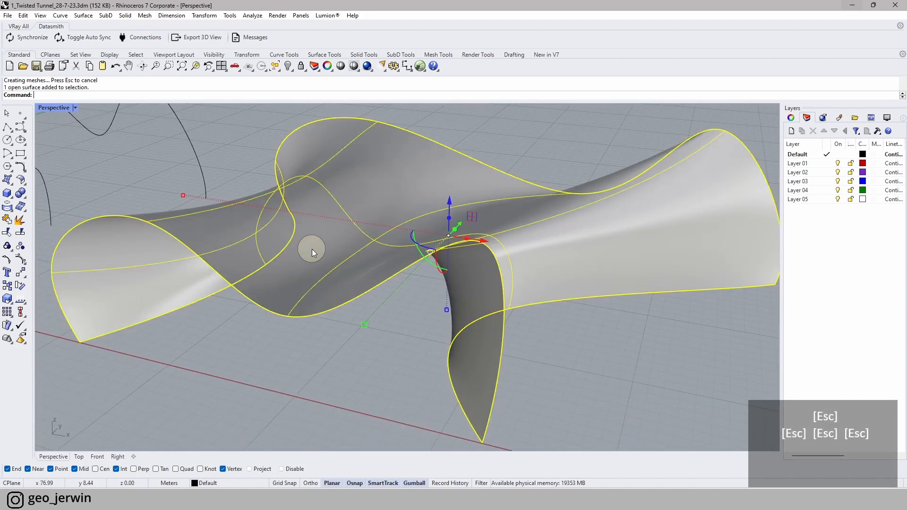
pyautogui.write('offset')
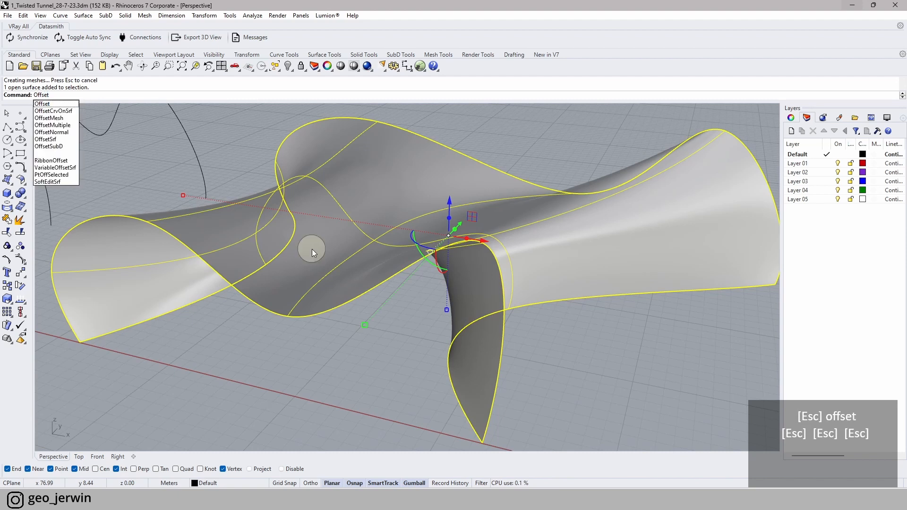
pyautogui.click(69, 139)
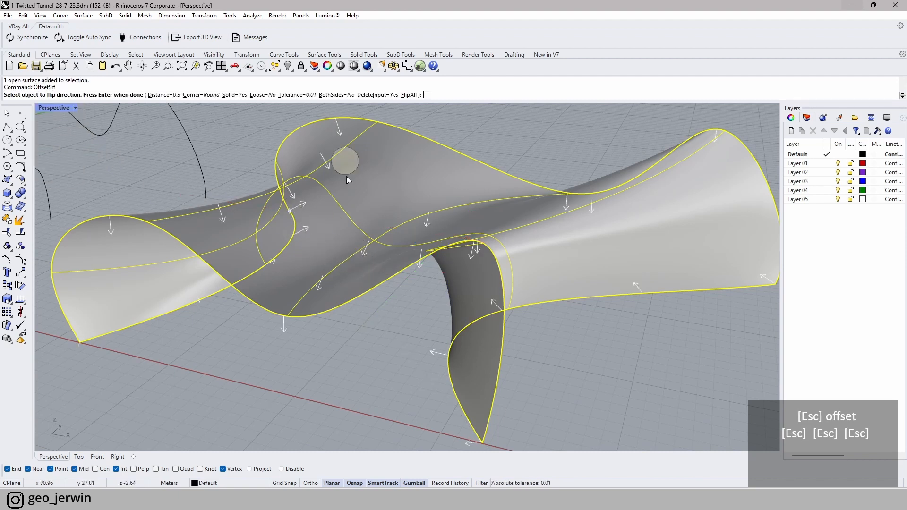
pyautogui.click(409, 95)
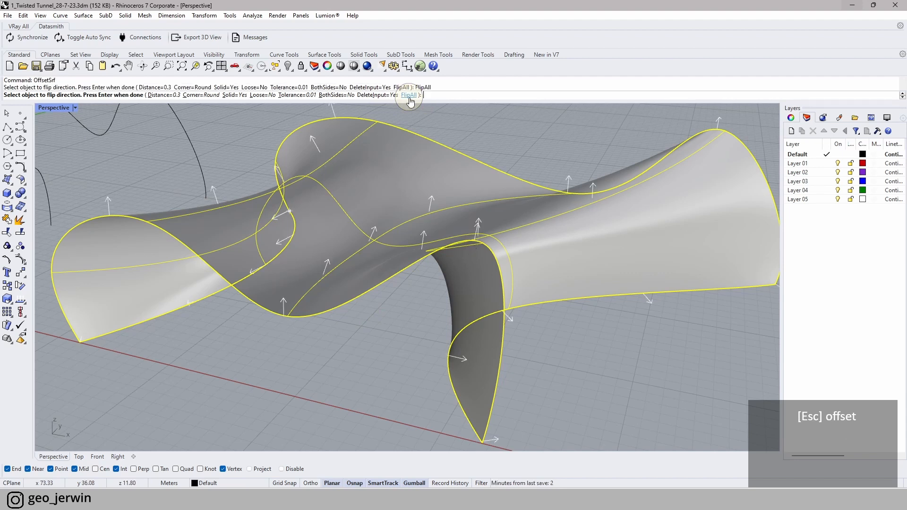
pyautogui.click(161, 95)
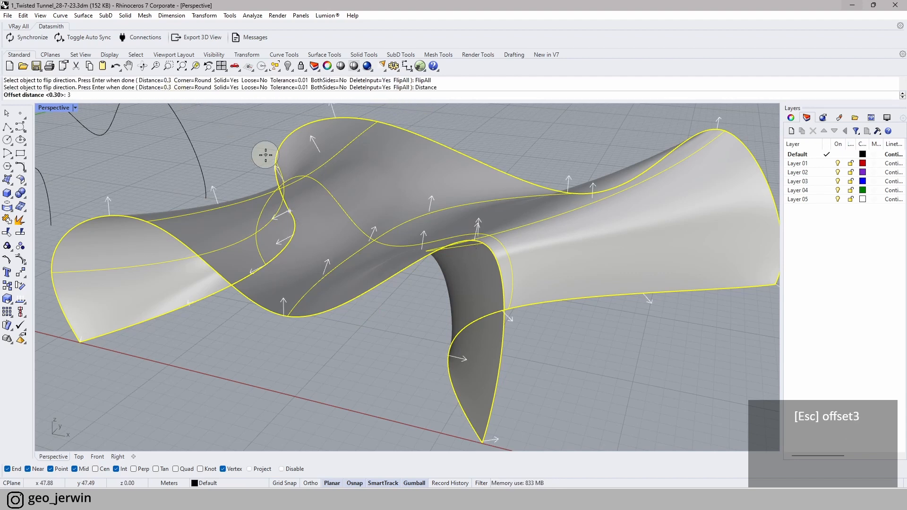
pyautogui.write('3')
pyautogui.press('Return')
pyautogui.press('Return')
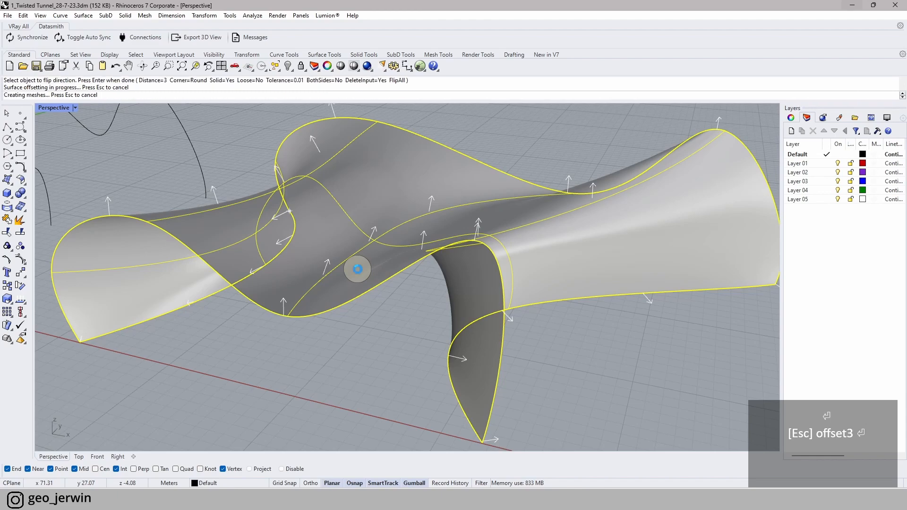
pyautogui.click(362, 349)
pyautogui.scroll(-7, 381, 322)
pyautogui.moveTo(435, 342); pyautogui.dragTo(478, 227, button='right')
pyautogui.scroll(5, 370, 318)
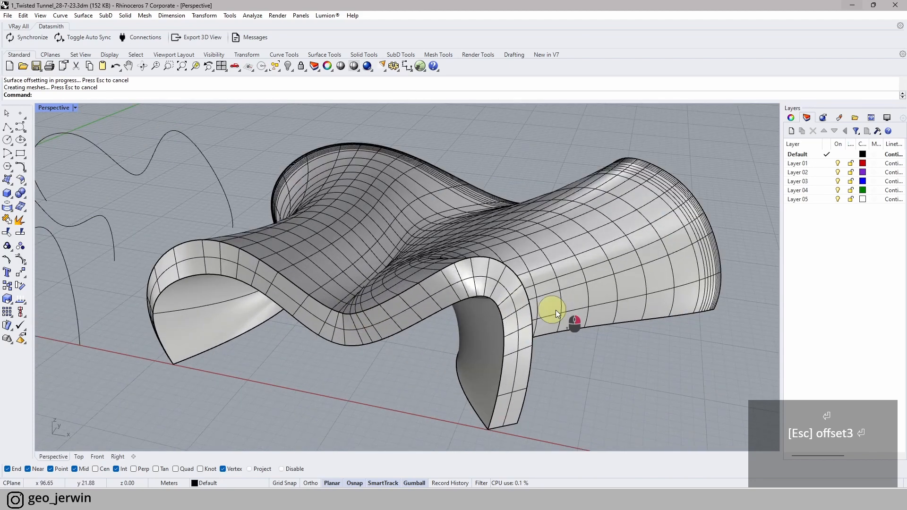
# - Hide the surface isocurves in the viewport's Shaded display settings, inspect the pavilion, and show them again
pyautogui.moveTo(557, 314); pyautogui.dragTo(520, 308, button='right')
pyautogui.click(886, 118)
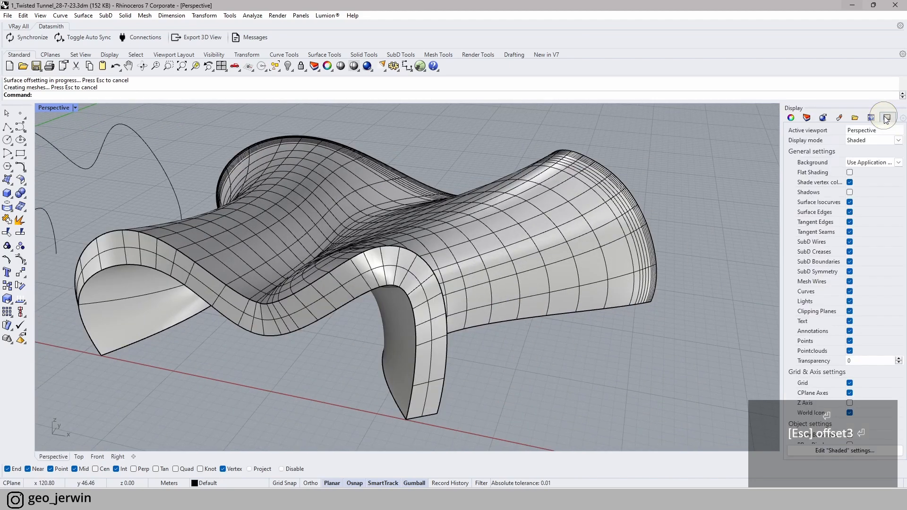
pyautogui.click(850, 202)
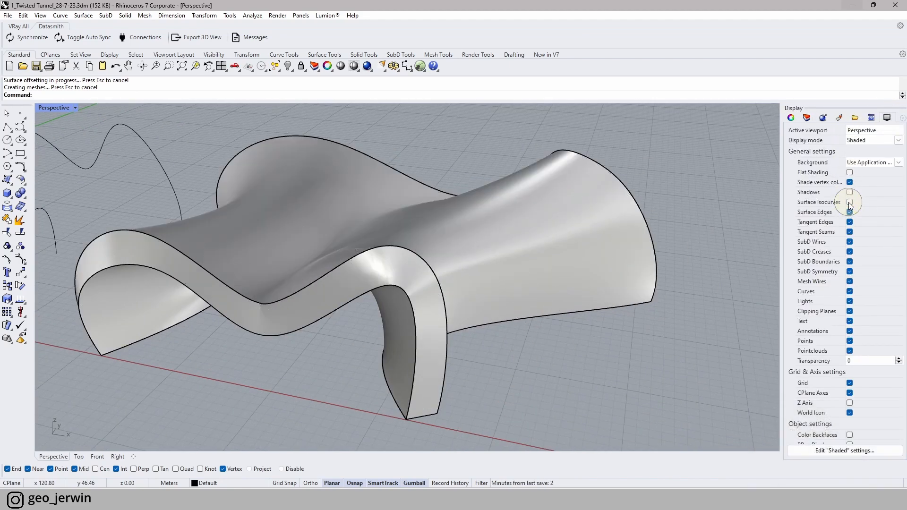
pyautogui.moveTo(324, 273); pyautogui.dragTo(305, 270, button='right')
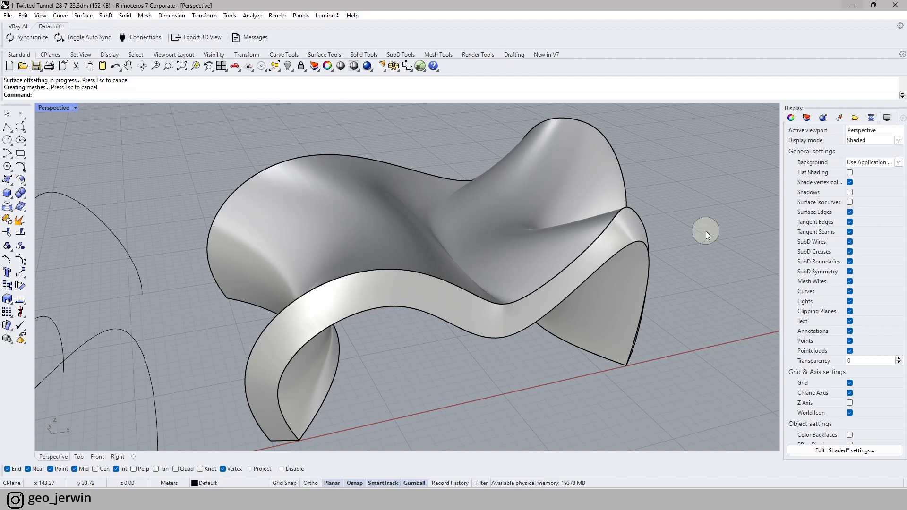
pyautogui.click(630, 229)
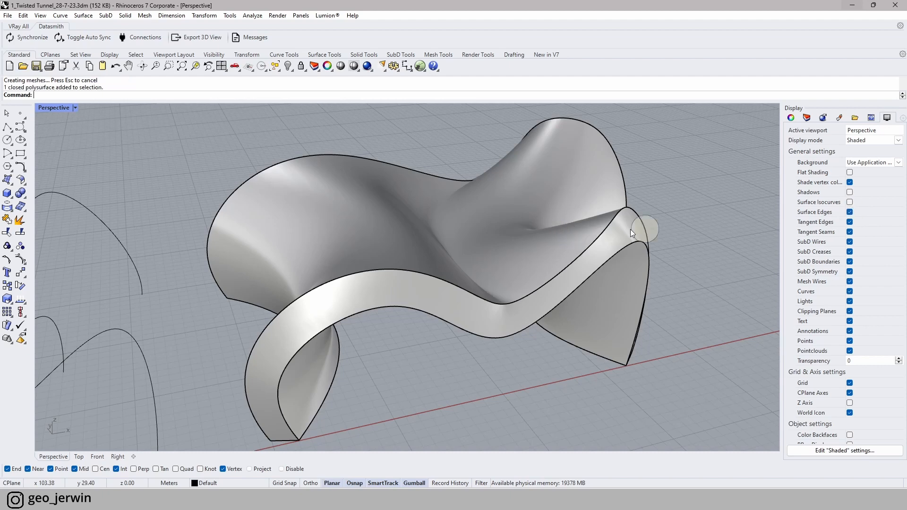
pyautogui.click(849, 202)
pyautogui.click(702, 197)
# - Turn off surface isocurves for the thickened pavilion solid only, through its object properties, and deselect it
pyautogui.click(537, 248)
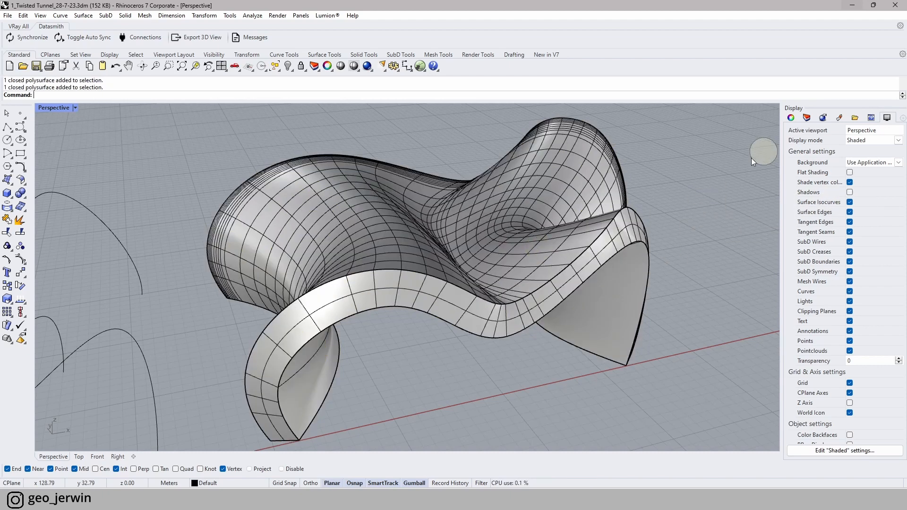
pyautogui.click(789, 121)
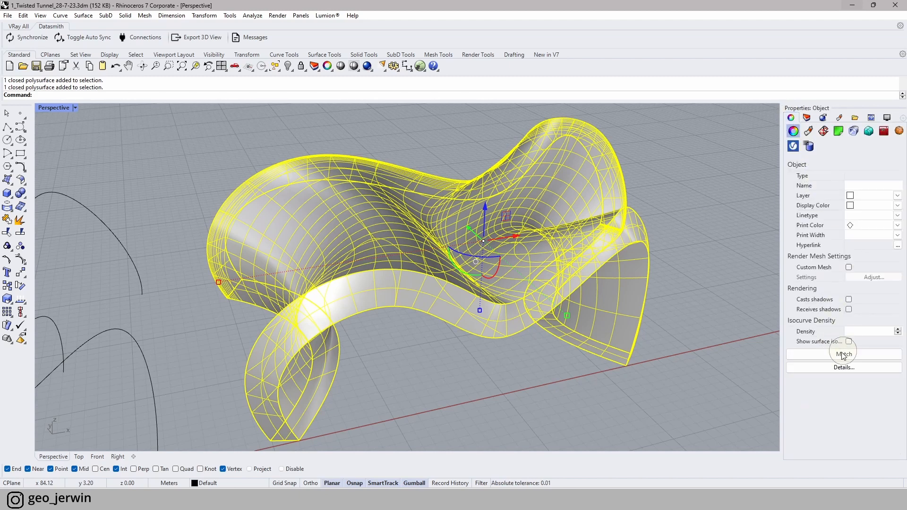
pyautogui.click(669, 330)
pyautogui.moveTo(581, 330); pyautogui.dragTo(561, 318, button='right')
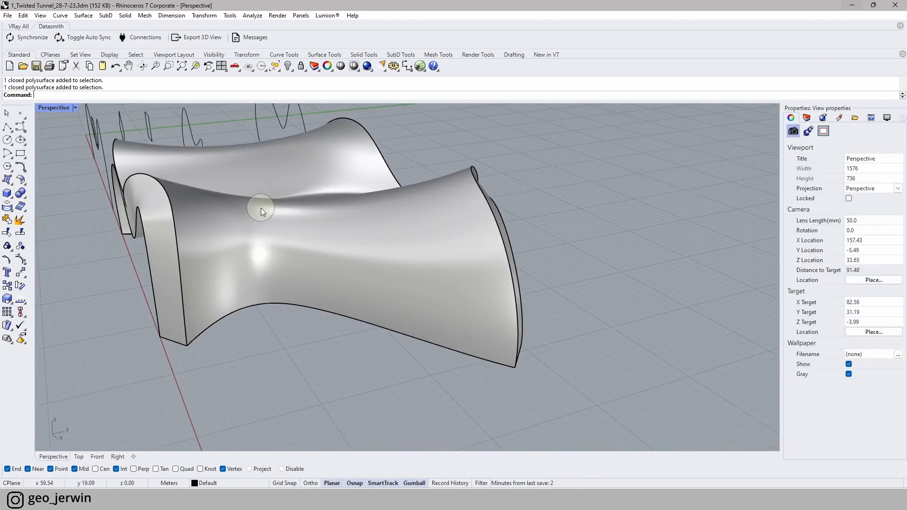
pyautogui.moveTo(263, 211); pyautogui.dragTo(364, 249, button='right')
# - Delete the thickened pavilion solid and the three remaining interpolated source curves
pyautogui.click(416, 254)
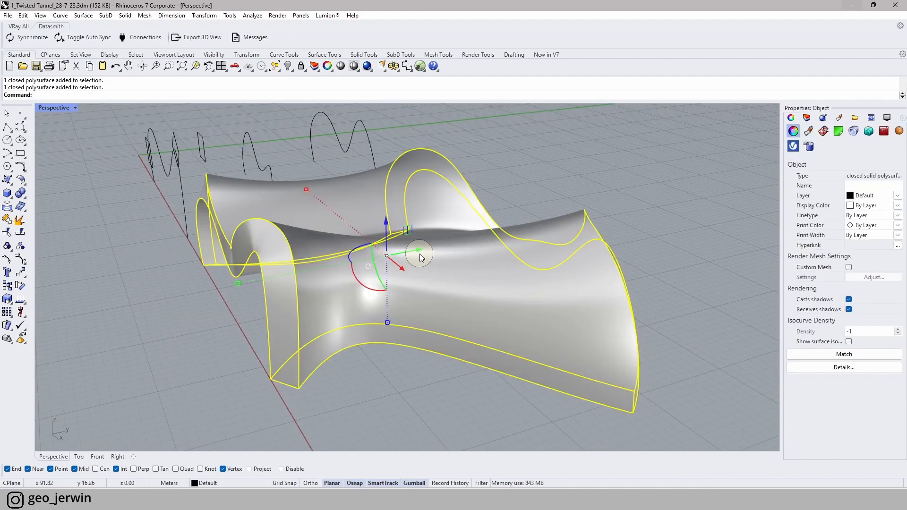
pyautogui.press('Delete')
pyautogui.moveTo(242, 229); pyautogui.dragTo(444, 339, button='right')
pyautogui.moveTo(444, 339); pyautogui.dragTo(248, 161)
pyautogui.press('Delete')
# - Loft the three square profiles into a twisted tunnel with Normal style and Do not simplify, keeping the default seam points
pyautogui.keyDown('shift'); pyautogui.moveTo(135, 390); pyautogui.dragTo(340, 344, button='right'); pyautogui.keyUp('shift')
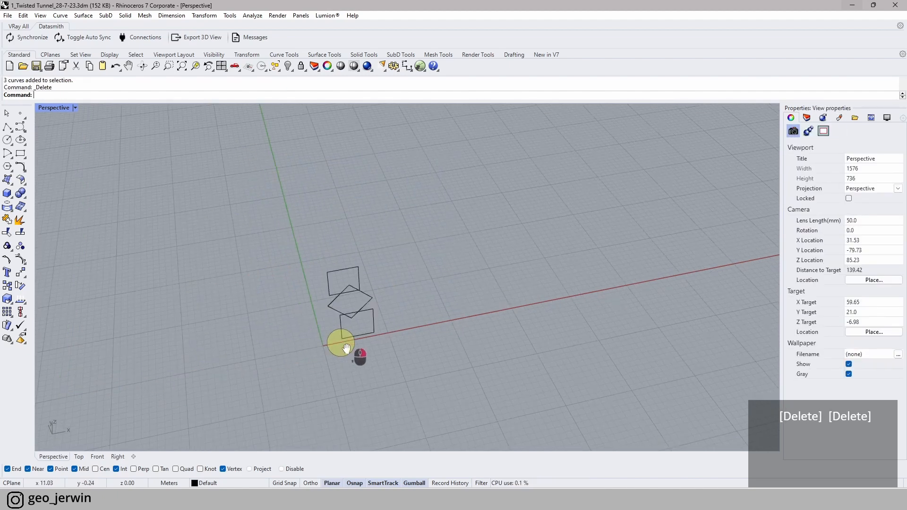
pyautogui.scroll(8, 341, 325)
pyautogui.moveTo(415, 332); pyautogui.dragTo(280, 332, button='right')
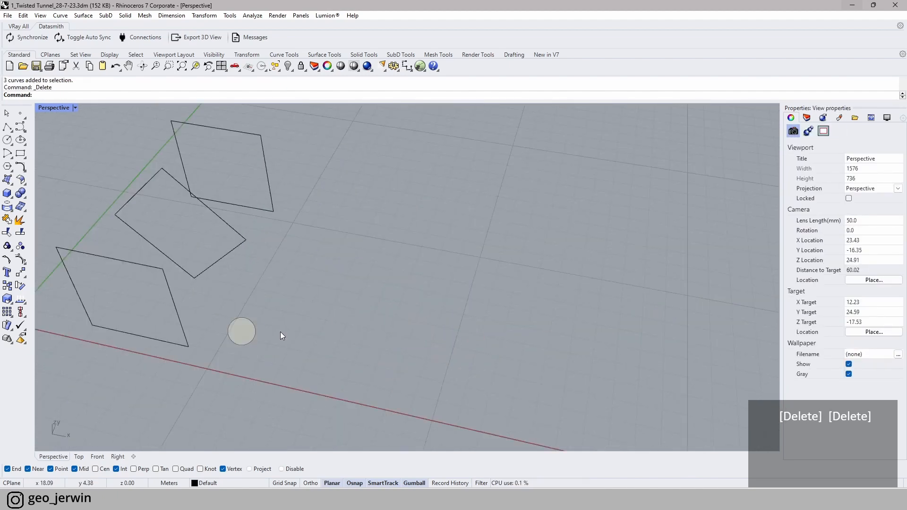
pyautogui.click(175, 309)
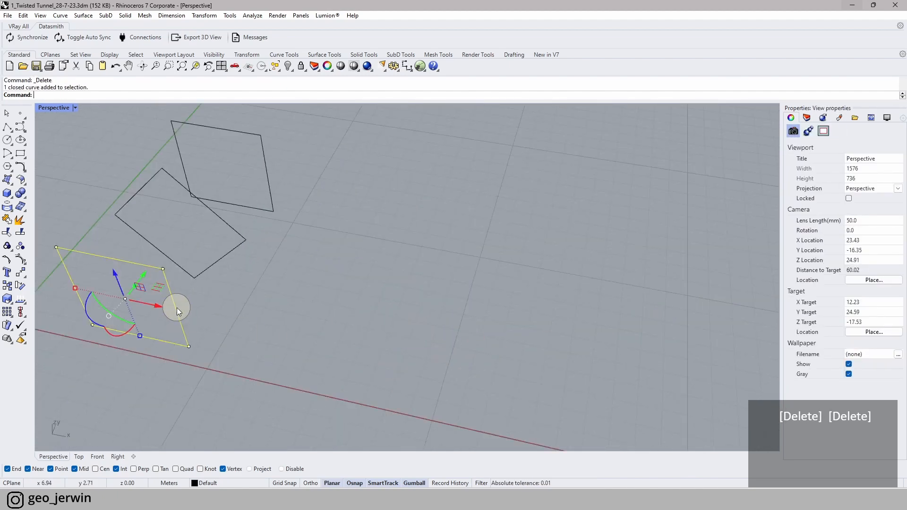
pyautogui.keyDown('shift'); pyautogui.click(266, 165); pyautogui.keyUp('shift')
pyautogui.write('lo')
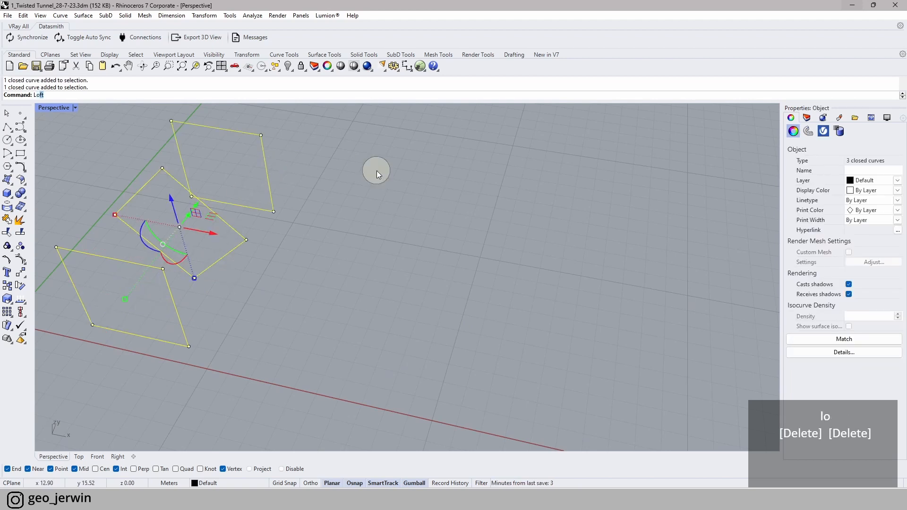
pyautogui.write('ft')
pyautogui.press('Return')
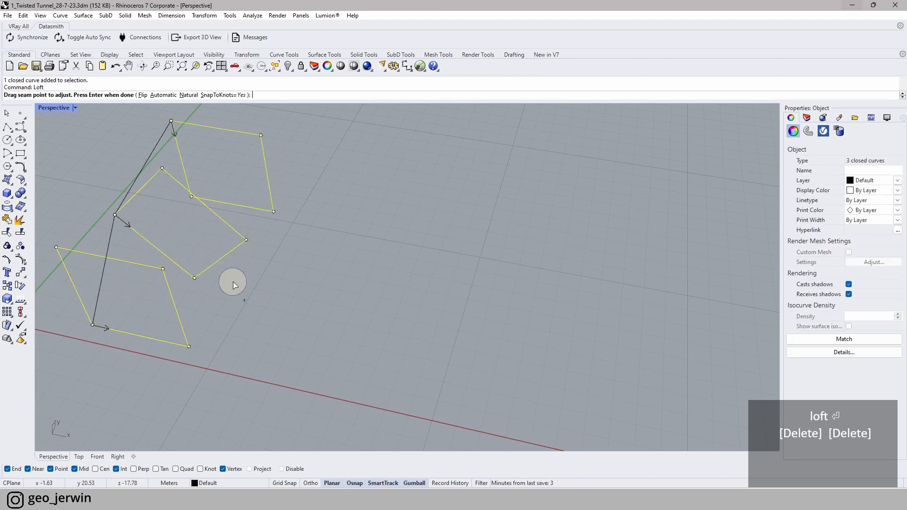
pyautogui.keyDown('shift'); pyautogui.moveTo(182, 280); pyautogui.dragTo(309, 306, button='right'); pyautogui.keyUp('shift')
pyautogui.moveTo(408, 286); pyautogui.dragTo(406, 233, button='right')
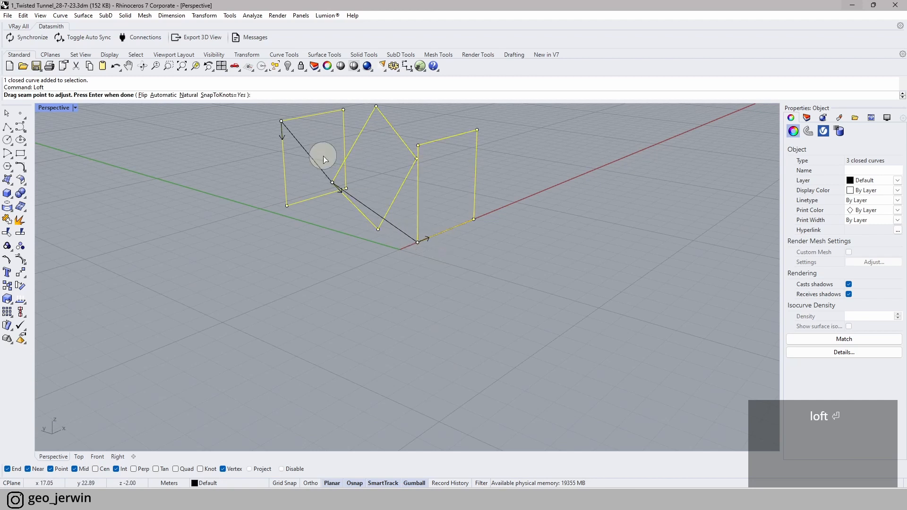
pyautogui.press('Return')
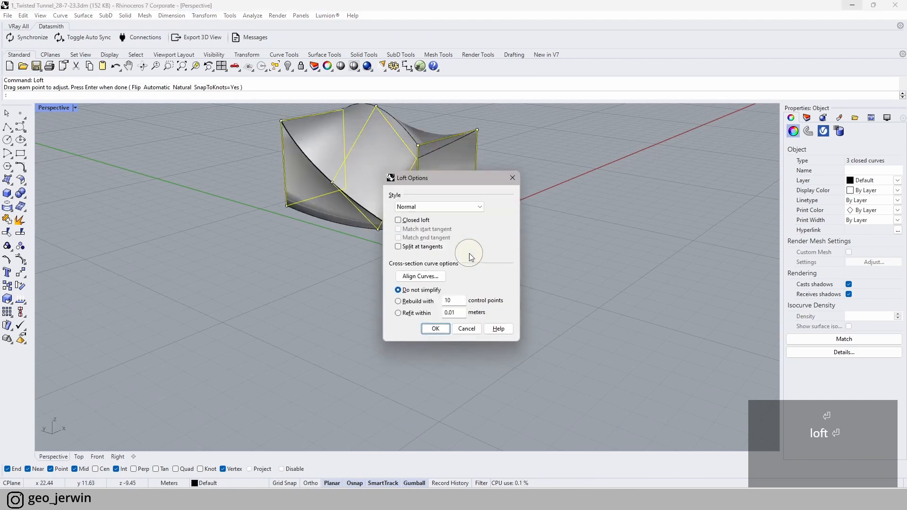
pyautogui.click(436, 329)
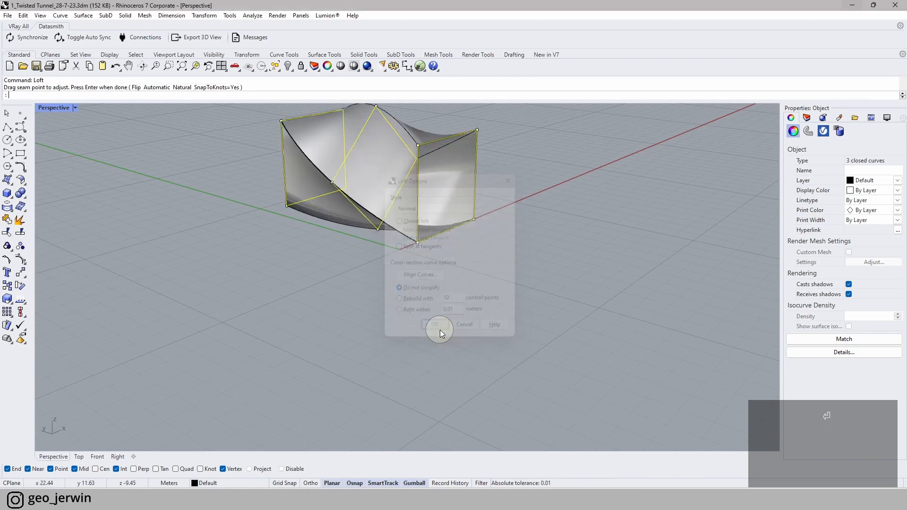
pyautogui.click(571, 284)
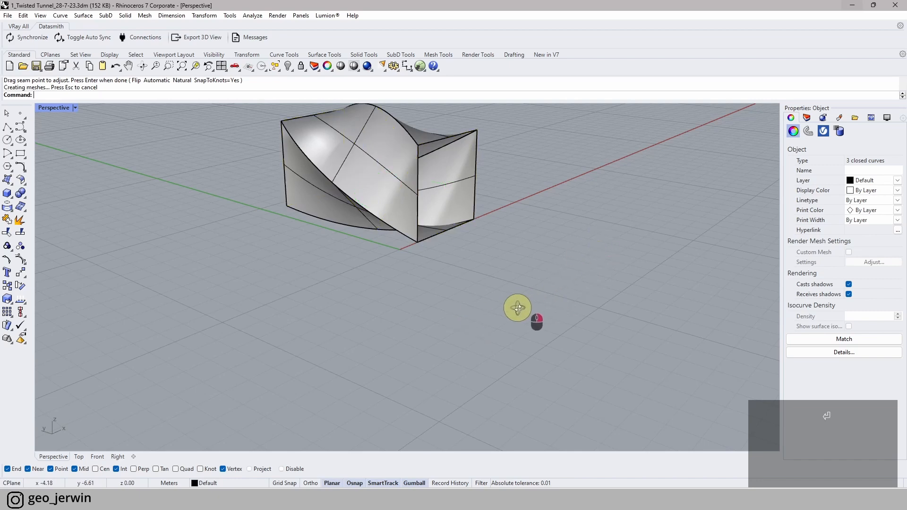
# - Delete the three square profile curves in the Top view, keeping the lofted tunnel
pyautogui.moveTo(517, 307); pyautogui.dragTo(355, 324, button='right')
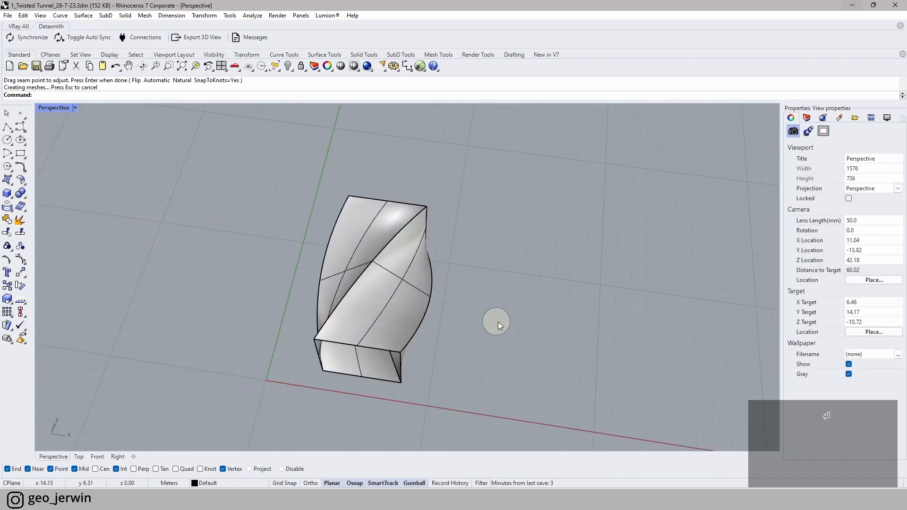
pyautogui.moveTo(496, 322); pyautogui.dragTo(442, 318, button='right')
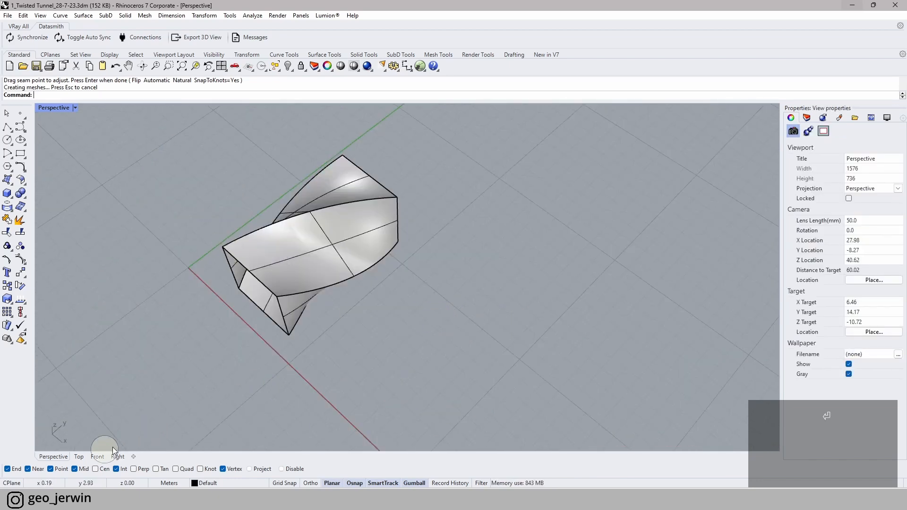
pyautogui.click(78, 457)
pyautogui.scroll(-5, 374, 361)
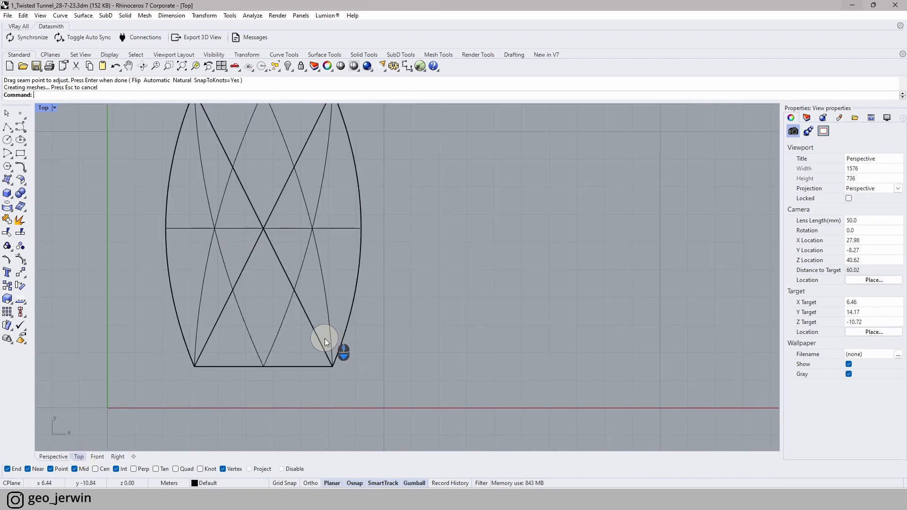
pyautogui.moveTo(380, 256); pyautogui.dragTo(388, 259)
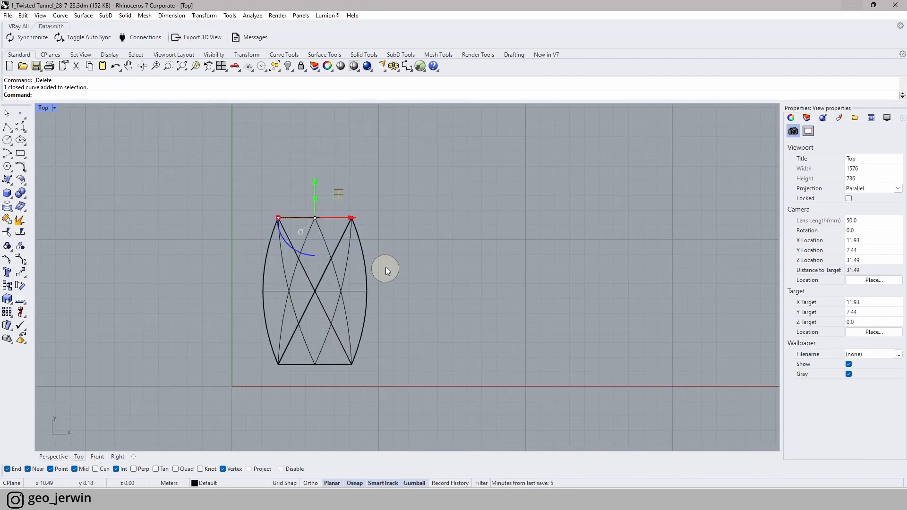
pyautogui.press('Delete')
pyautogui.moveTo(401, 330); pyautogui.dragTo(416, 330)
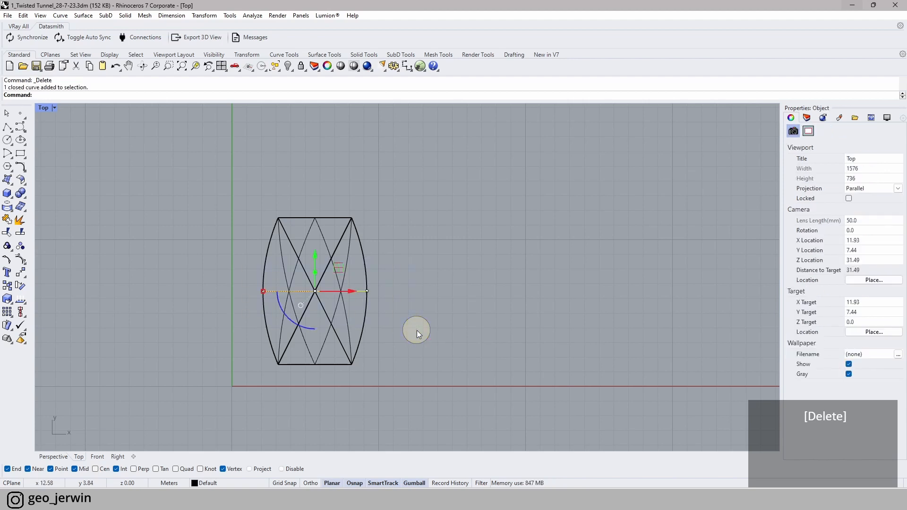
pyautogui.press('Delete')
pyautogui.press('Delete')
pyautogui.click(332, 268)
pyautogui.click(260, 195)
pyautogui.moveTo(260, 195); pyautogui.dragTo(286, 228, button='right')
pyautogui.press('Escape')
pyautogui.press('Escape')
pyautogui.press('Escape')
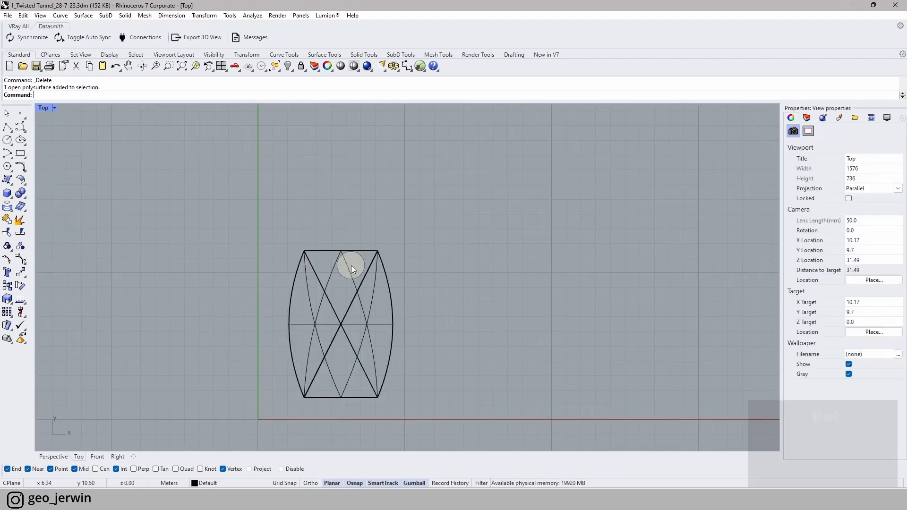
pyautogui.moveTo(436, 311); pyautogui.dragTo(436, 312)
# - Lengthen the tunnel along Y to about 16 m with Scale1D, using its near lower corner as the base point
pyautogui.click(53, 457)
pyautogui.moveTo(413, 299); pyautogui.dragTo(452, 340, button='right')
pyautogui.click(355, 192)
pyautogui.moveTo(355, 192); pyautogui.dragTo(316, 225, button='right')
pyautogui.moveTo(496, 248); pyautogui.dragTo(439, 225, button='right')
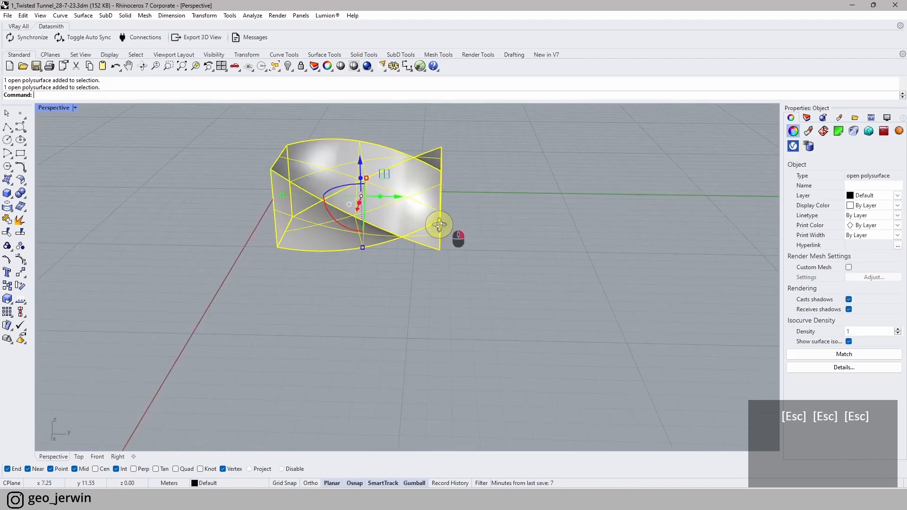
pyautogui.click(12, 304)
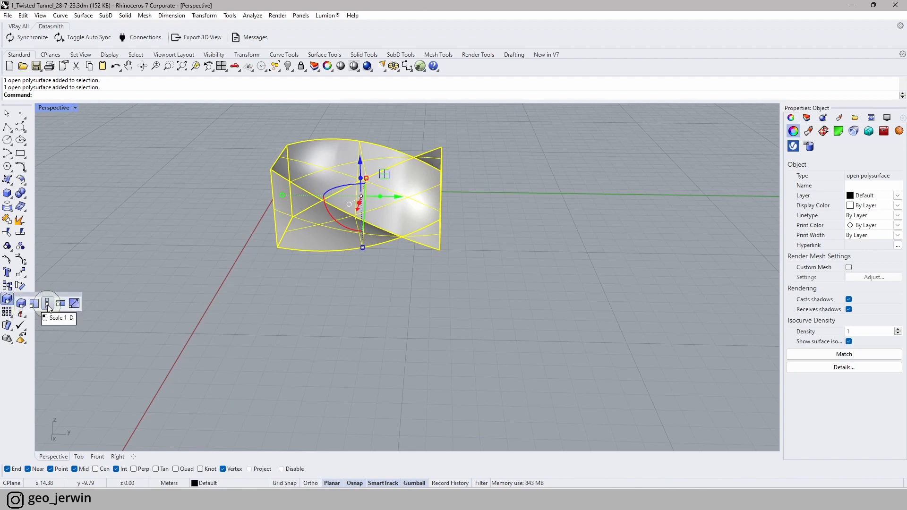
pyautogui.click(47, 305)
pyautogui.click(277, 247)
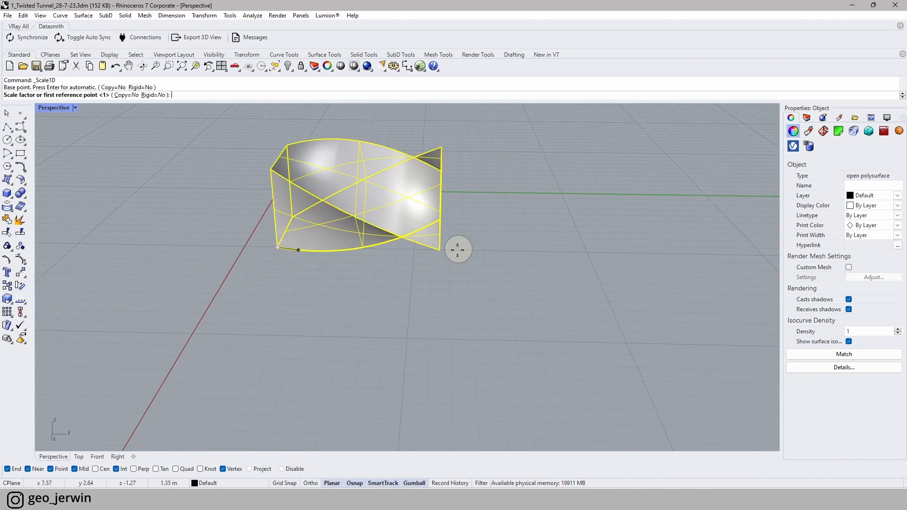
pyautogui.click(440, 249)
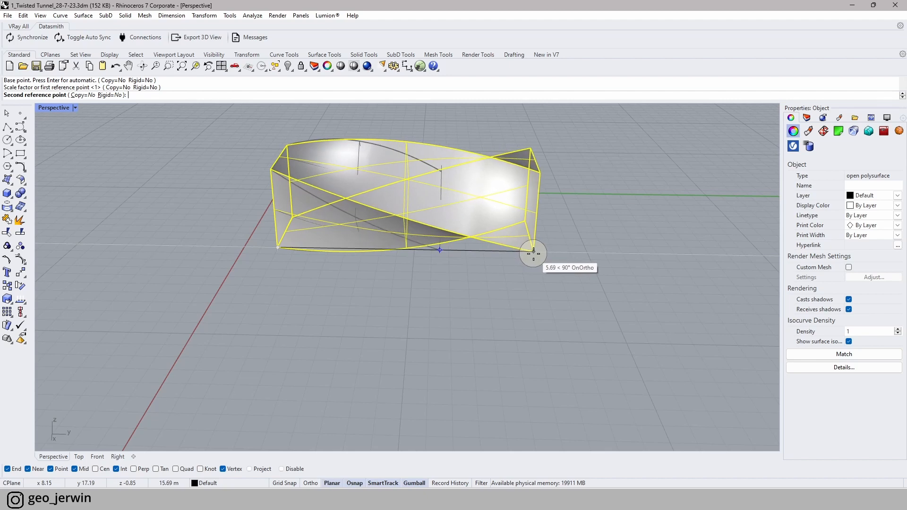
pyautogui.click(545, 253)
# - Move the lengthened tunnel farther away from the world origin and deselect it
pyautogui.click(415, 298)
pyautogui.moveTo(415, 298); pyautogui.dragTo(277, 274, button='right')
pyautogui.moveTo(277, 272); pyautogui.dragTo(406, 210)
pyautogui.click(494, 220)
# - Check the tunnel's base in the Right view and draw a ground-level rectangular plane of about 23 by 30 m through it
pyautogui.moveTo(415, 263); pyautogui.dragTo(89, 415, button='right')
pyautogui.click(115, 458)
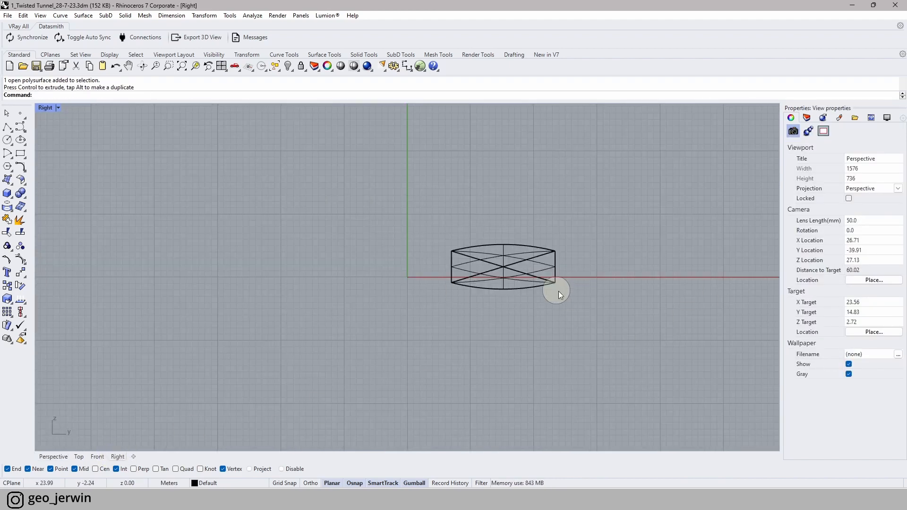
pyautogui.scroll(5, 514, 283)
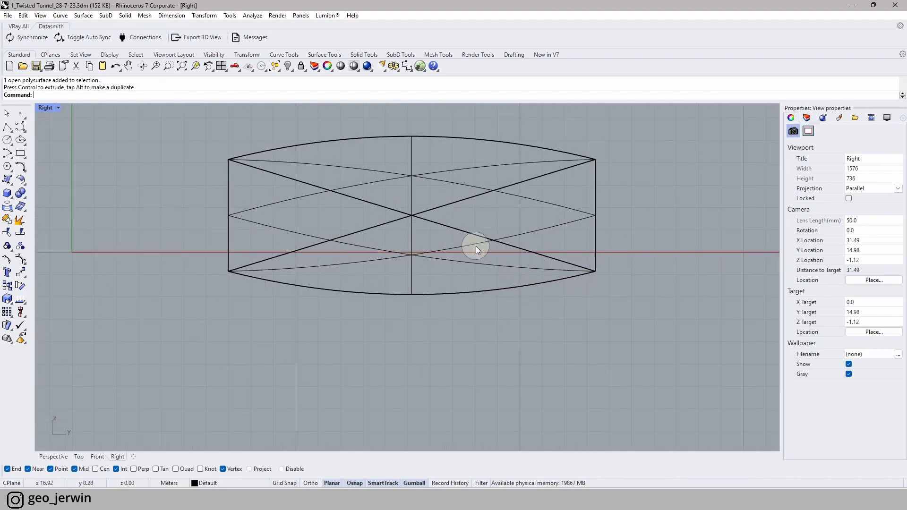
pyautogui.moveTo(645, 250); pyautogui.dragTo(602, 252, button='right')
pyautogui.click(60, 454)
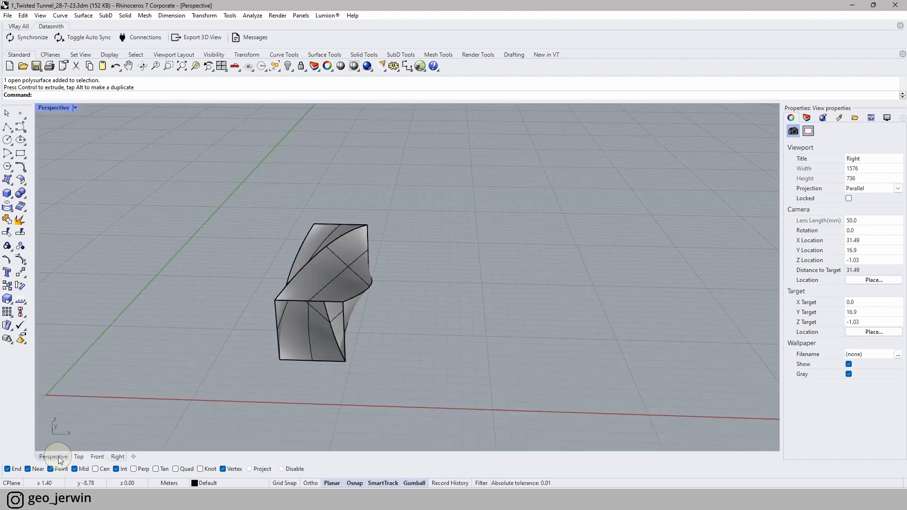
pyautogui.click(12, 184)
pyautogui.click(20, 196)
pyautogui.click(249, 225)
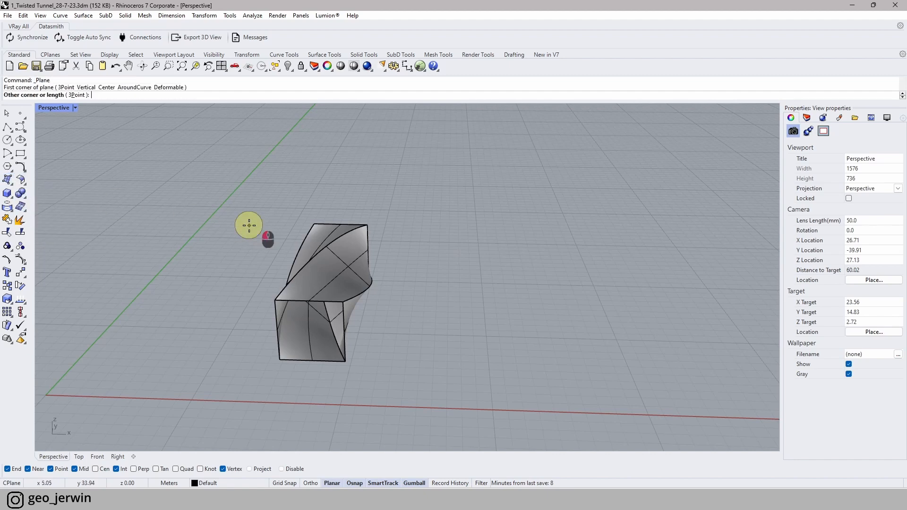
pyautogui.click(462, 377)
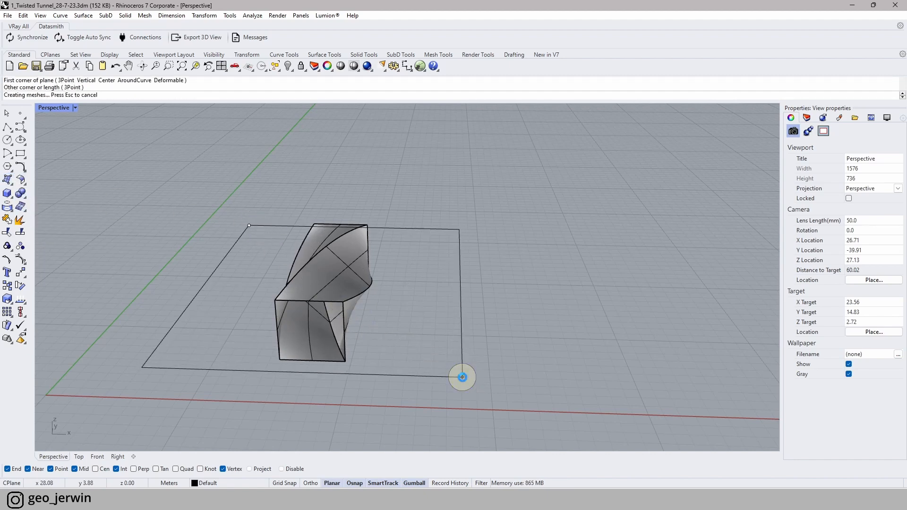
# - Split the twisted tunnel polysurface using the ground-level plane as the cutting object
pyautogui.scroll(2, 278, 260)
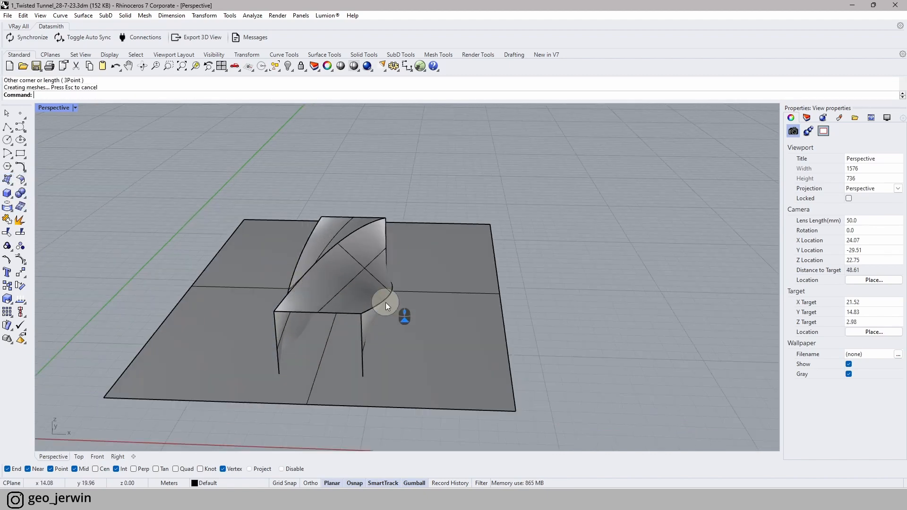
pyautogui.moveTo(386, 303)
pyautogui.mouseDown(button='right')
pyautogui.moveTo(356, 316)
pyautogui.moveTo(354, 270)
pyautogui.moveTo(358, 304)
pyautogui.moveTo(377, 330)
pyautogui.moveTo(378, 307)
pyautogui.mouseUp(button='right')
pyautogui.click(352, 257)
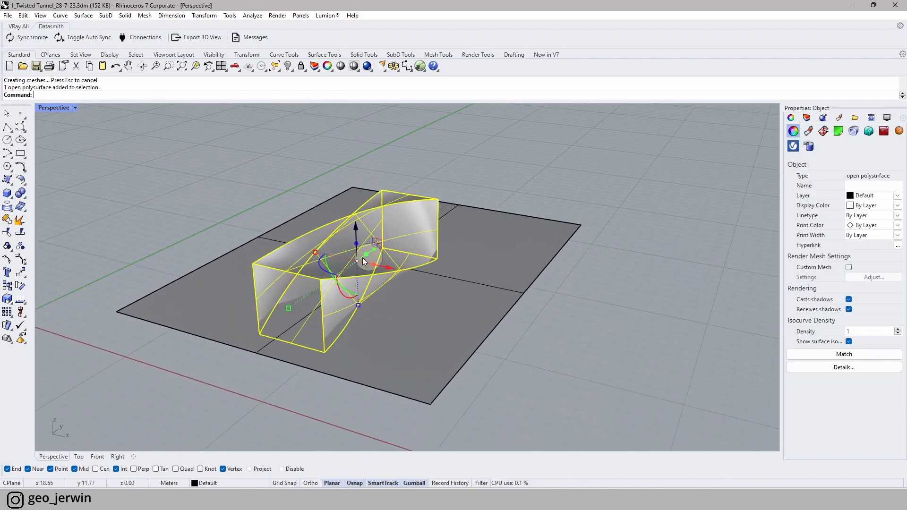
pyautogui.click(20, 233)
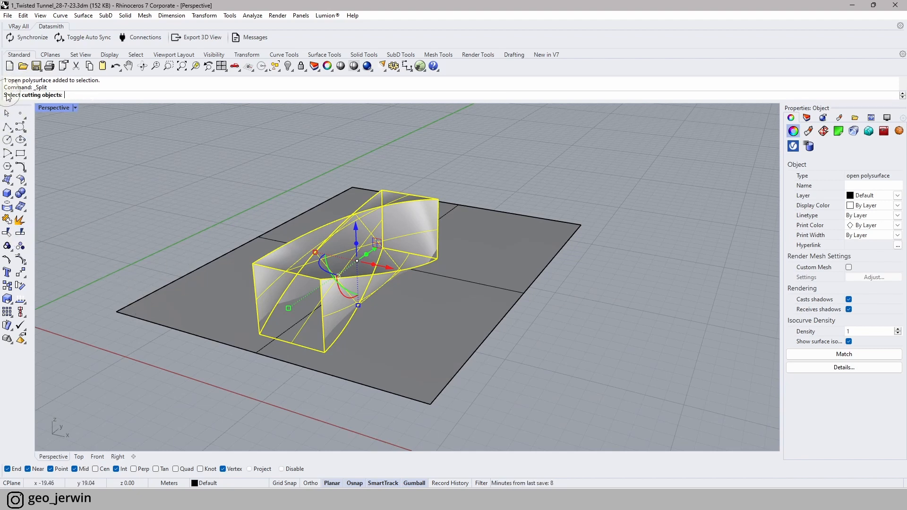
pyautogui.click(158, 297)
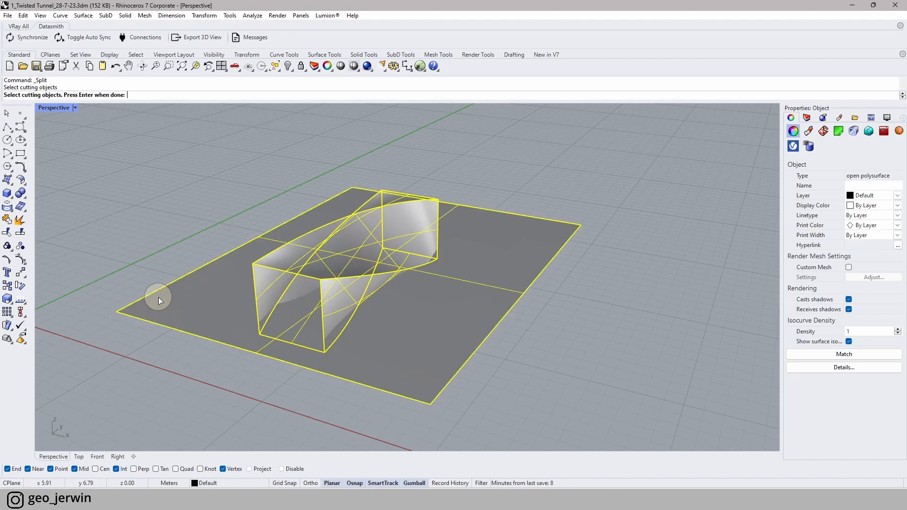
pyautogui.press('Return')
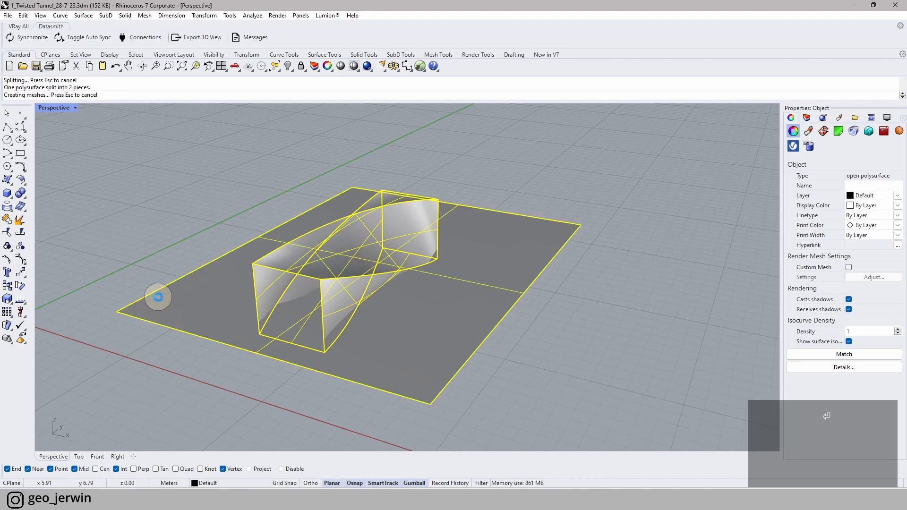
# - Delete the cutting plane and the tunnel piece below ground level, keeping the upper part
pyautogui.moveTo(317, 355); pyautogui.dragTo(517, 357, button='right')
pyautogui.moveTo(476, 291); pyautogui.dragTo(476, 291)
pyautogui.press('Delete')
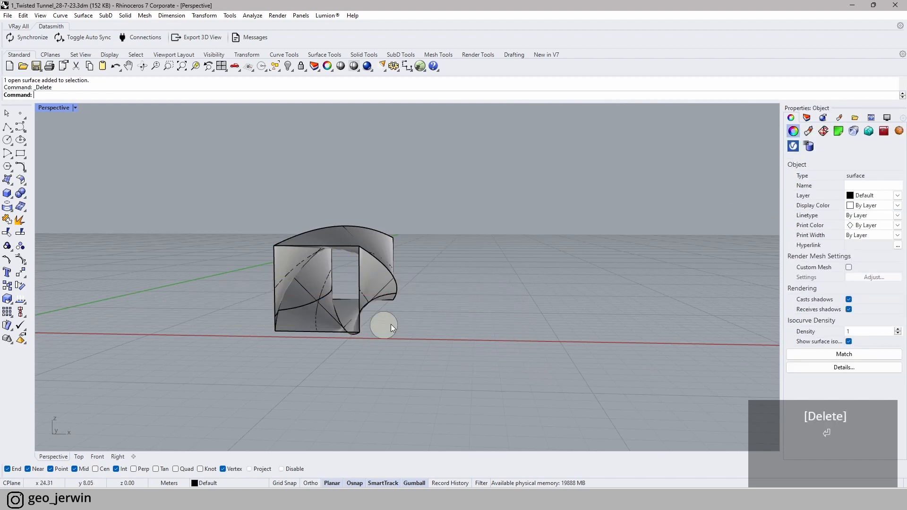
pyautogui.scroll(4, 326, 322)
pyautogui.click(329, 312)
pyautogui.moveTo(350, 282); pyautogui.dragTo(506, 335)
pyautogui.press('Delete')
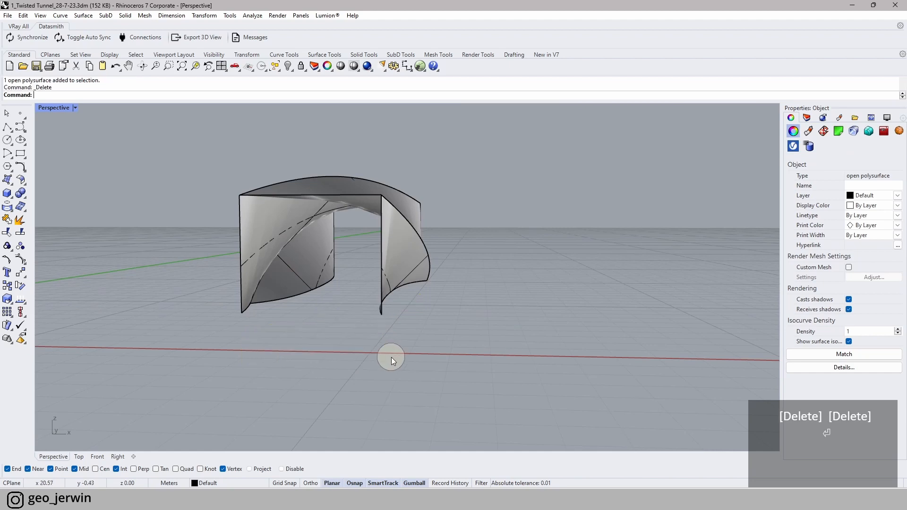
# - Examine the trimmed tunnel's twisted walls, roof and end openings from several sides in the Perspective view
pyautogui.moveTo(453, 360); pyautogui.dragTo(404, 397, button='right')
pyautogui.scroll(-10, 405, 396)
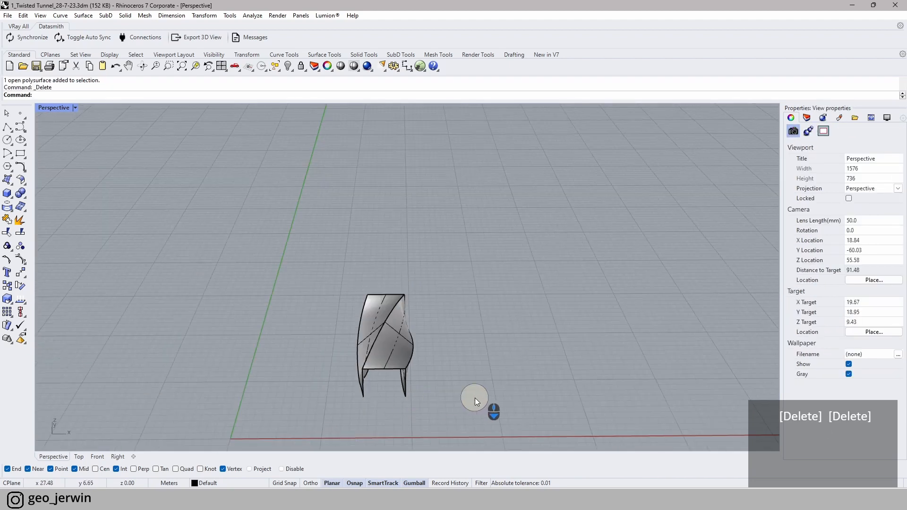
pyautogui.moveTo(474, 398); pyautogui.dragTo(362, 381, button='right')
pyautogui.scroll(5, 310, 347)
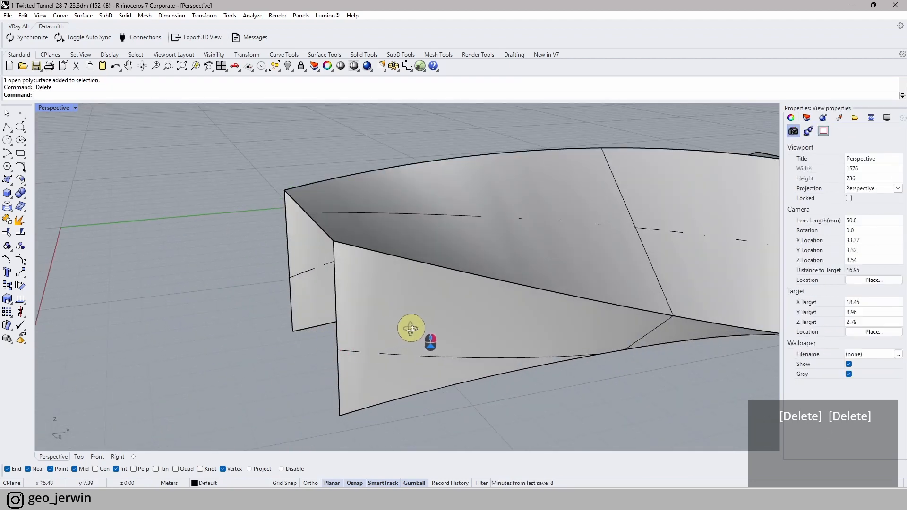
pyautogui.scroll(5, 364, 300)
pyautogui.scroll(-6, 425, 279)
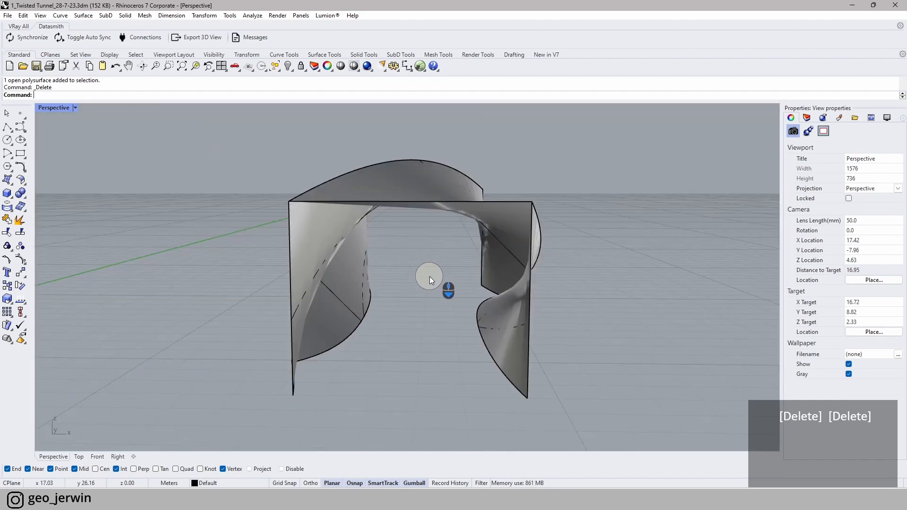
pyautogui.moveTo(427, 279); pyautogui.dragTo(431, 319, button='right')
pyautogui.moveTo(302, 248); pyautogui.dragTo(258, 210, button='right')
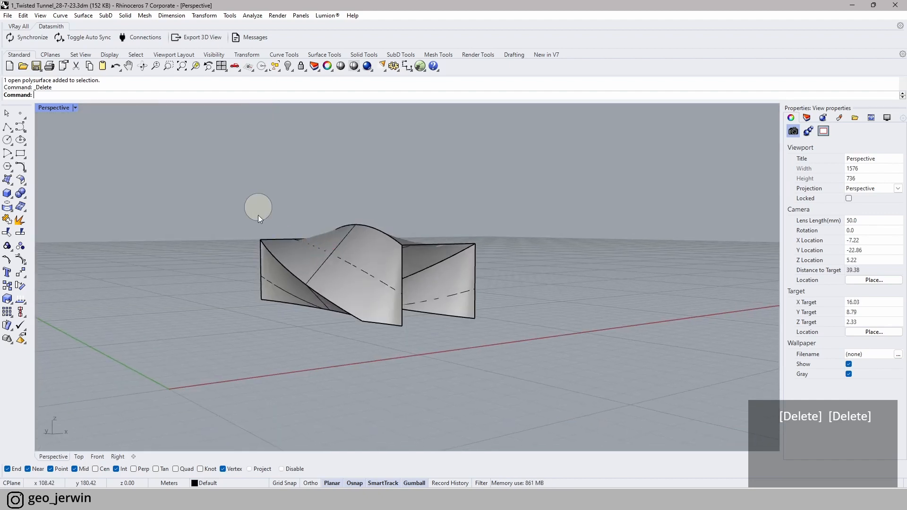
pyautogui.moveTo(460, 271); pyautogui.dragTo(346, 341, button='right')
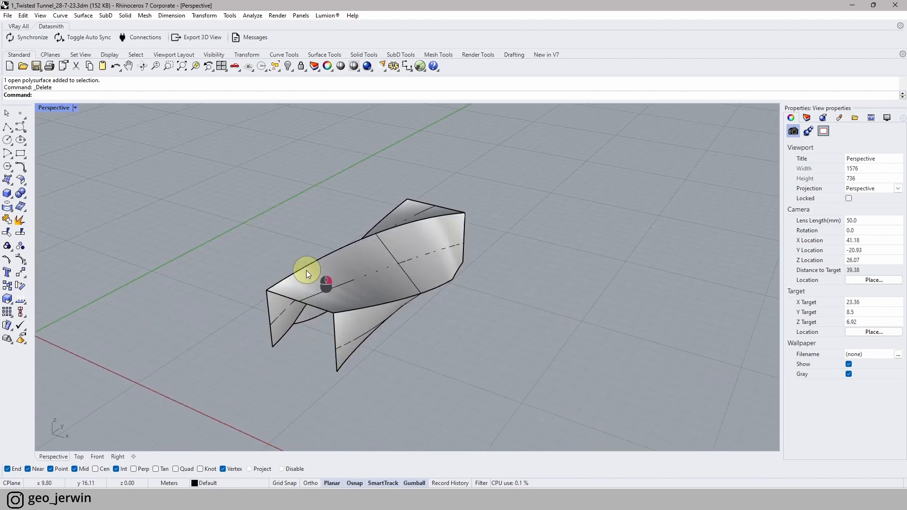
pyautogui.moveTo(306, 271); pyautogui.dragTo(360, 272, button='right')
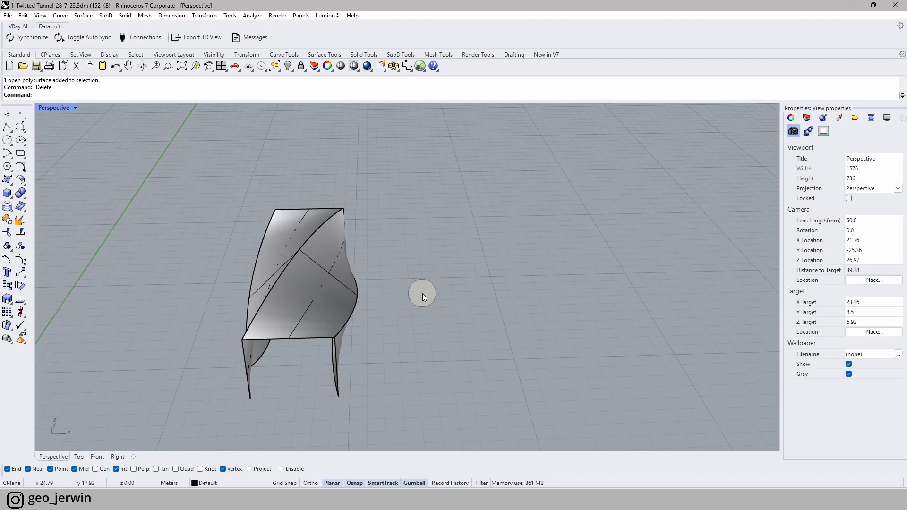
pyautogui.moveTo(370, 291); pyautogui.dragTo(431, 296, button='right')
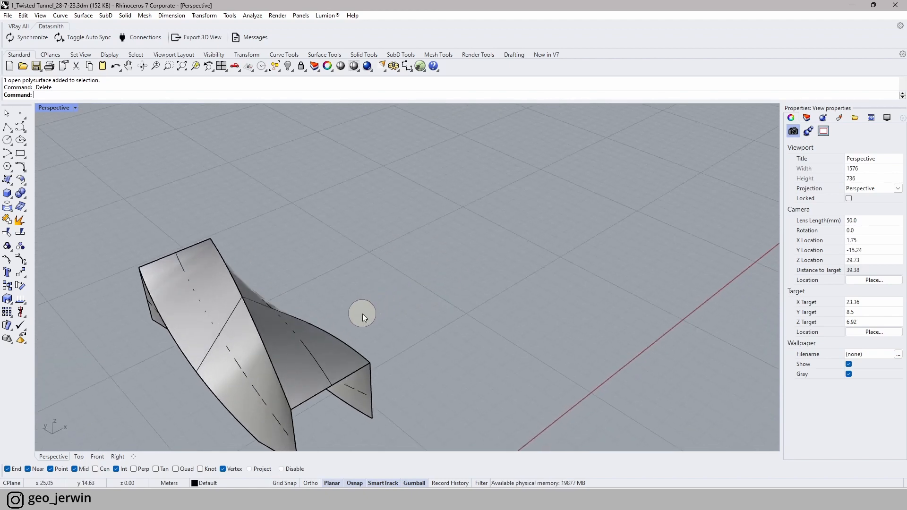
pyautogui.moveTo(362, 314); pyautogui.dragTo(314, 321, button='right')
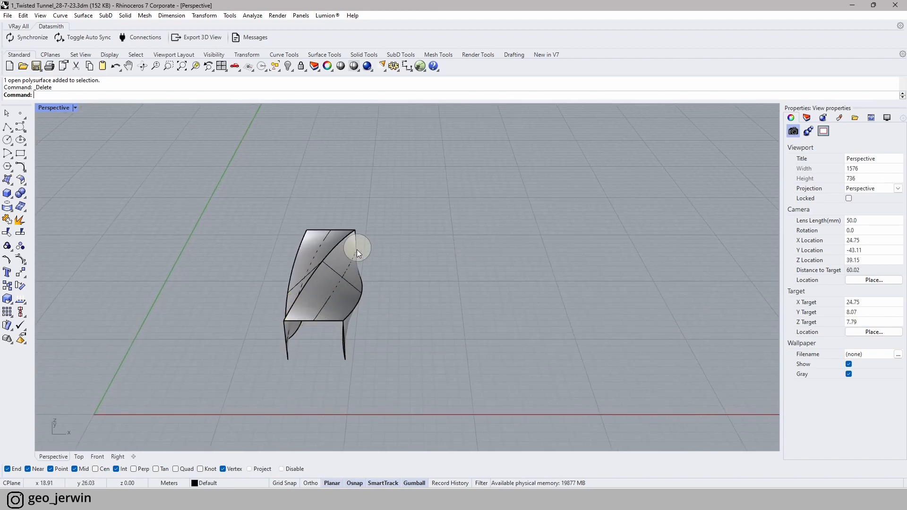
pyautogui.click(324, 291)
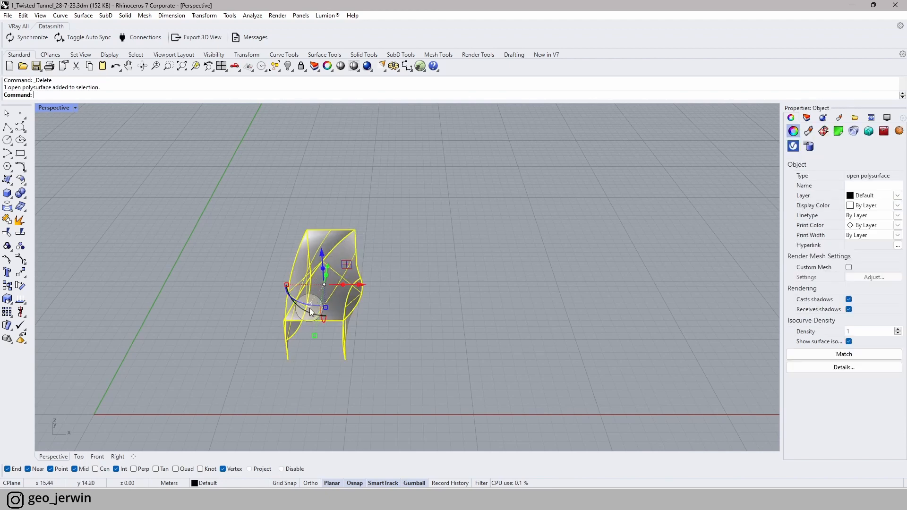
pyautogui.click(442, 254)
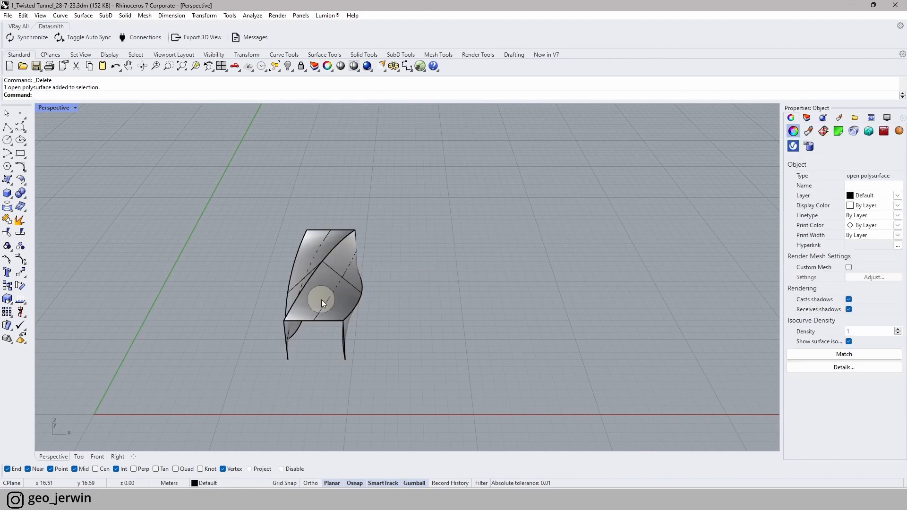
pyautogui.moveTo(304, 249); pyautogui.dragTo(285, 253, button='right')
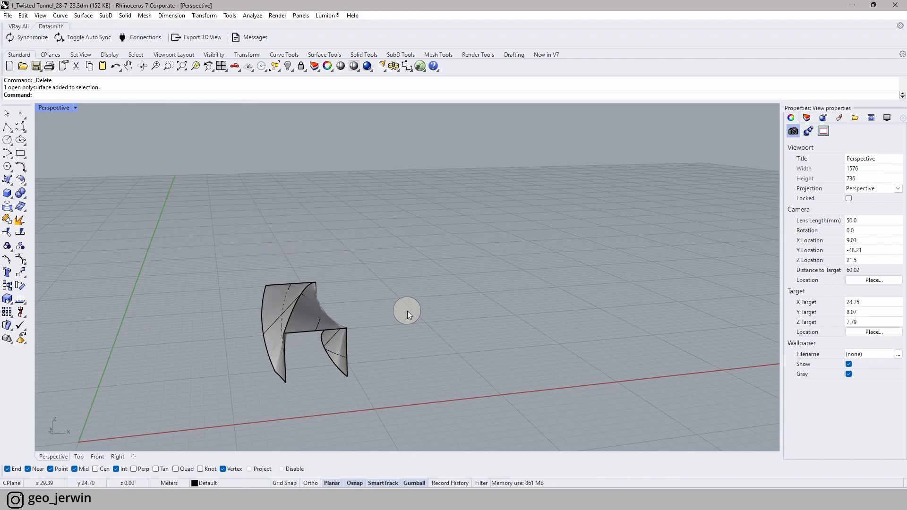
pyautogui.moveTo(350, 346); pyautogui.dragTo(330, 389, button='right')
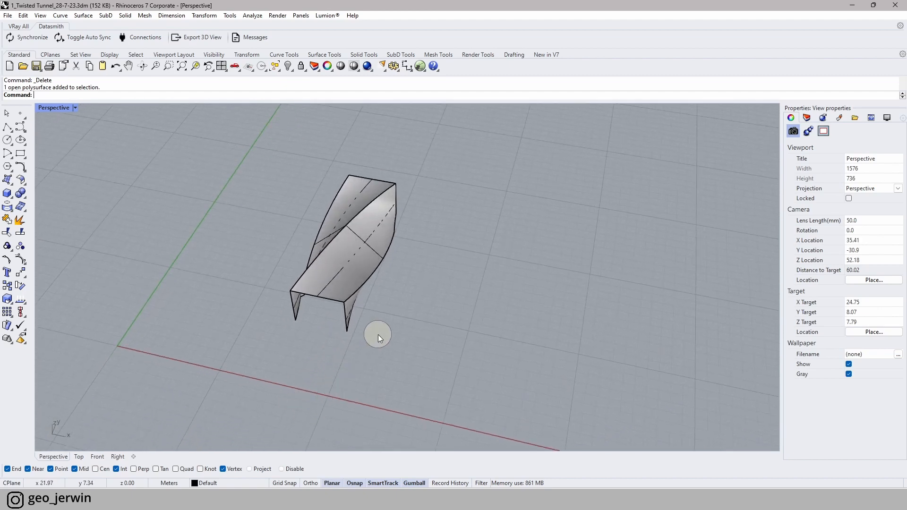
pyautogui.moveTo(378, 334); pyautogui.dragTo(365, 372, button='right')
# - Try to bend the tunnel sideways toward positive X in the Top view, with a spine from its near end's midpoint to its centre
pyautogui.click(322, 316)
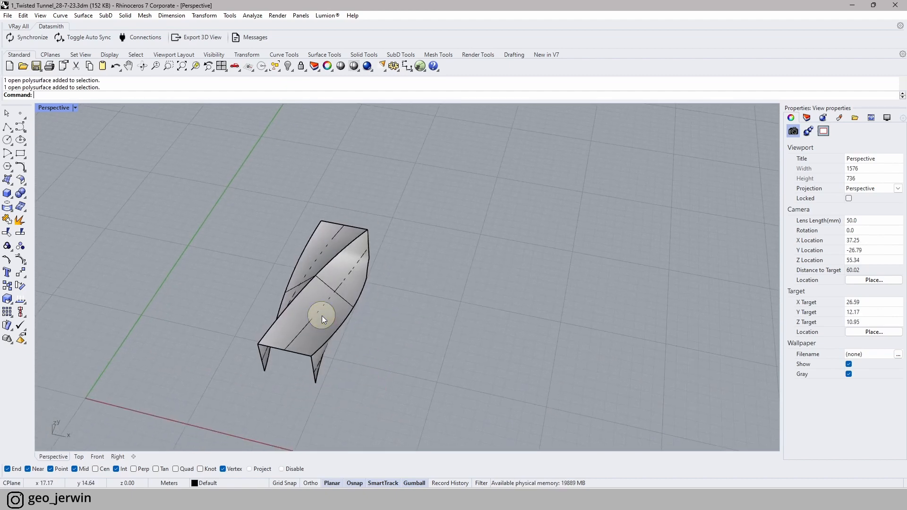
pyautogui.click(98, 457)
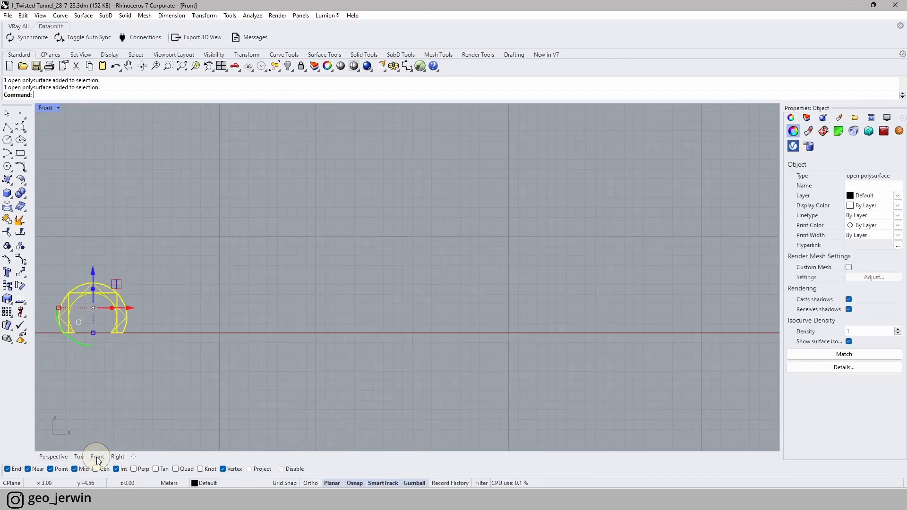
pyautogui.click(79, 458)
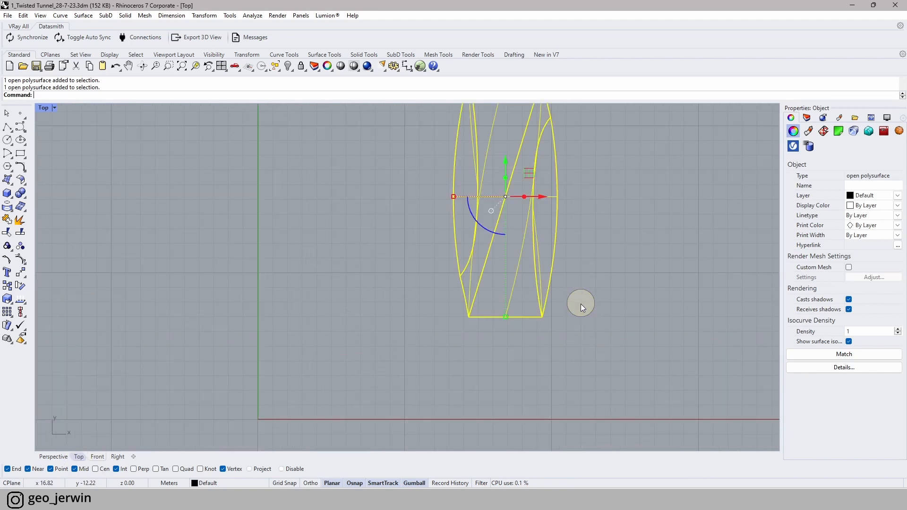
pyautogui.moveTo(580, 304); pyautogui.dragTo(399, 373, button='right')
pyautogui.click(399, 373)
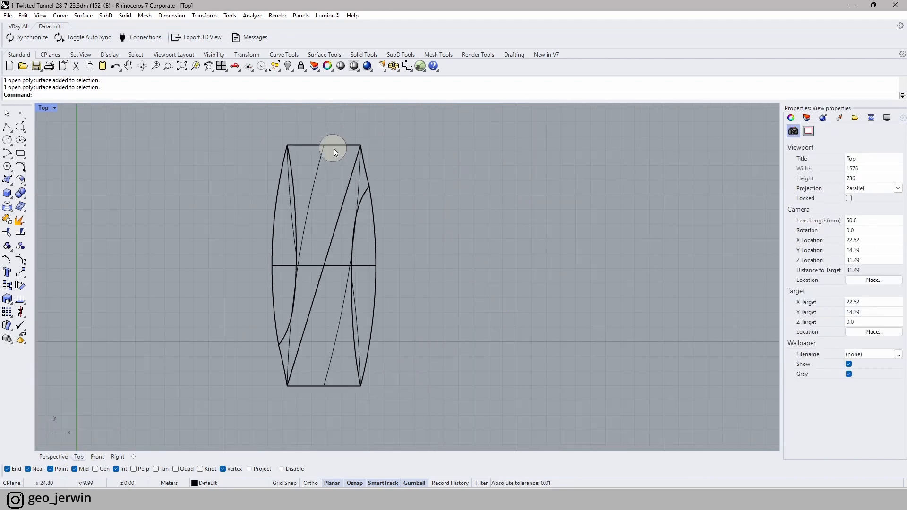
pyautogui.click(306, 180)
pyautogui.click(246, 55)
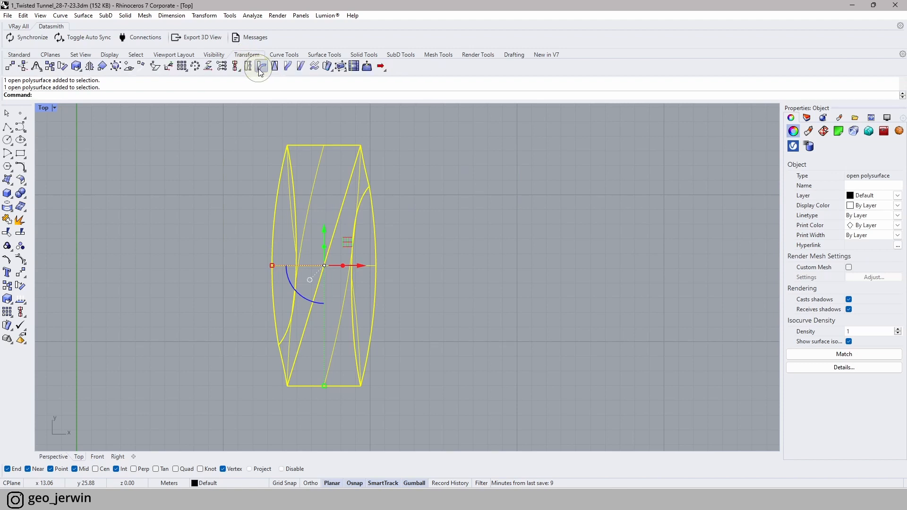
pyautogui.click(260, 73)
pyautogui.click(325, 386)
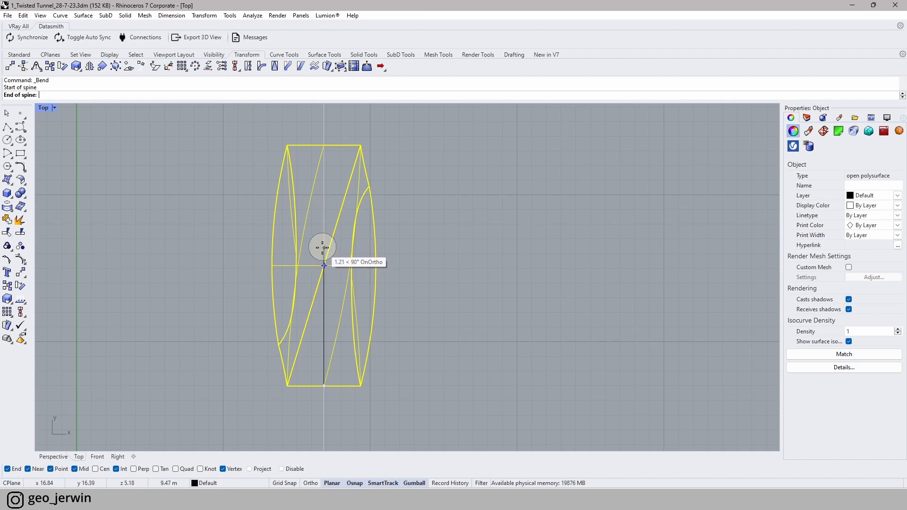
pyautogui.click(324, 264)
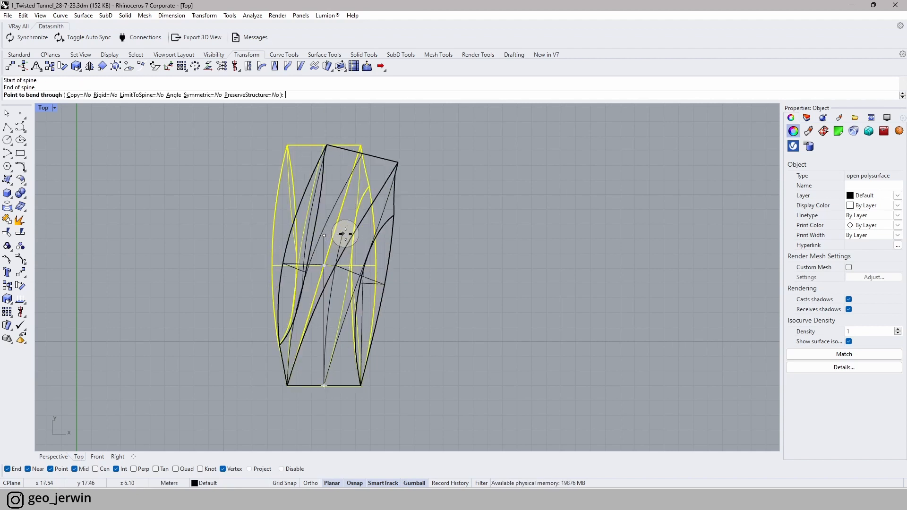
pyautogui.click(349, 192)
pyautogui.press('Escape')
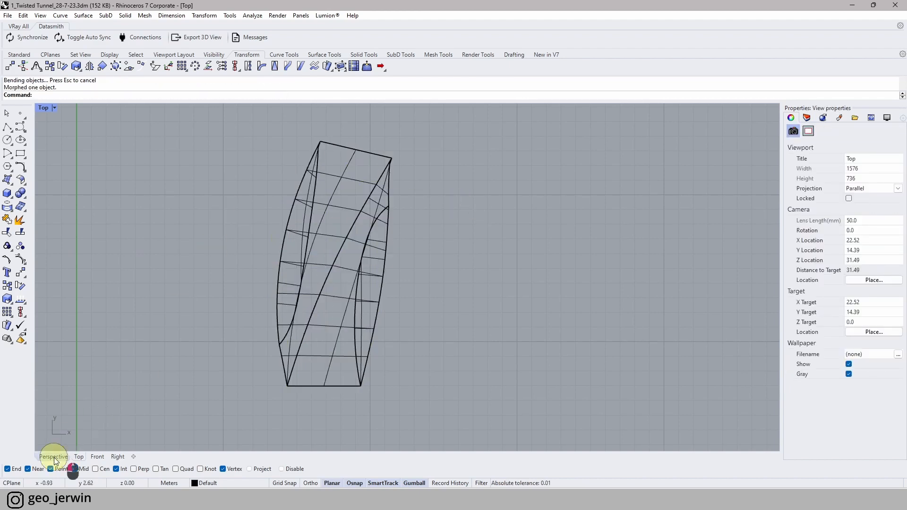
# - Inspect the bent tunnel in the Perspective view and undo the bend
pyautogui.click(53, 457)
pyautogui.moveTo(442, 385); pyautogui.dragTo(325, 375, button='right')
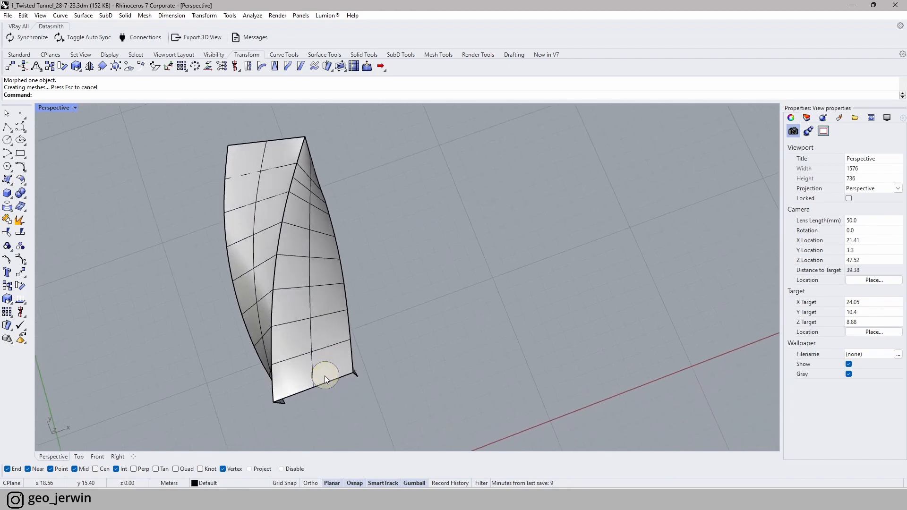
pyautogui.keyDown('shift'); pyautogui.moveTo(339, 346); pyautogui.dragTo(349, 363, button='right'); pyautogui.keyUp('shift')
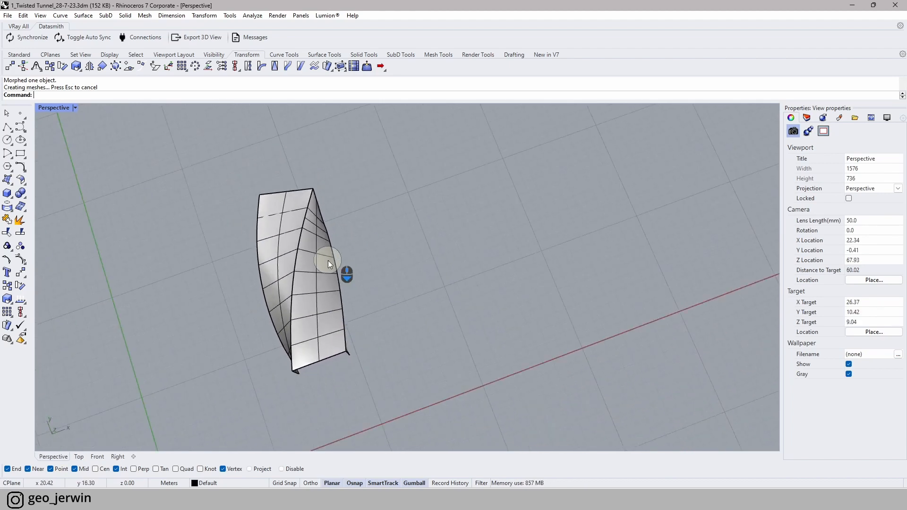
pyautogui.moveTo(328, 260); pyautogui.dragTo(324, 205, button='right')
pyautogui.hotkey('ctrl', 'z')
pyautogui.moveTo(381, 310); pyautogui.dragTo(267, 322, button='right')
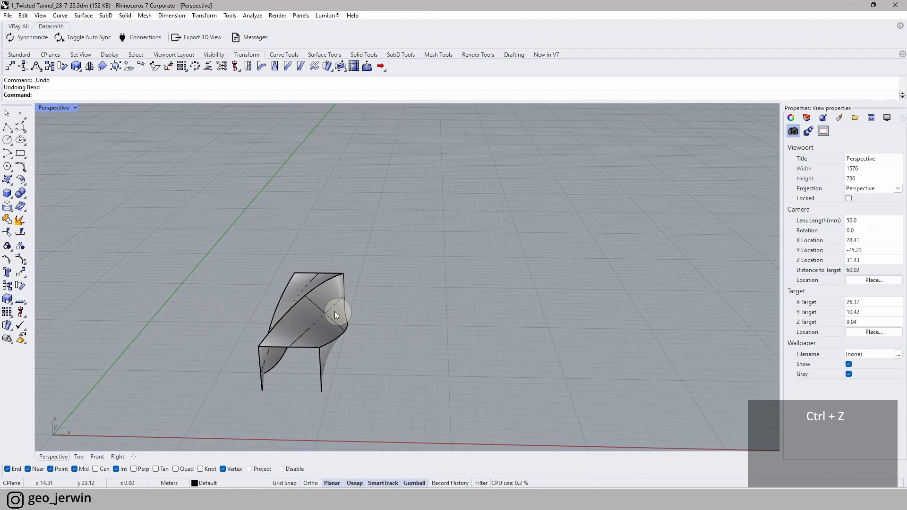
pyautogui.moveTo(416, 333); pyautogui.dragTo(411, 378, button='right')
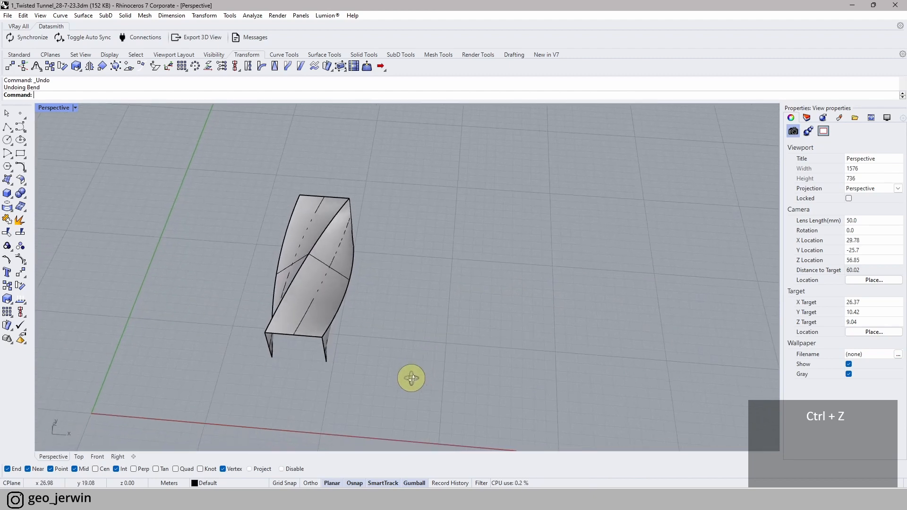
# - Explode the trimmed tunnel polysurface into separate surfaces and return to the Perspective view with nothing selected
pyautogui.click(79, 457)
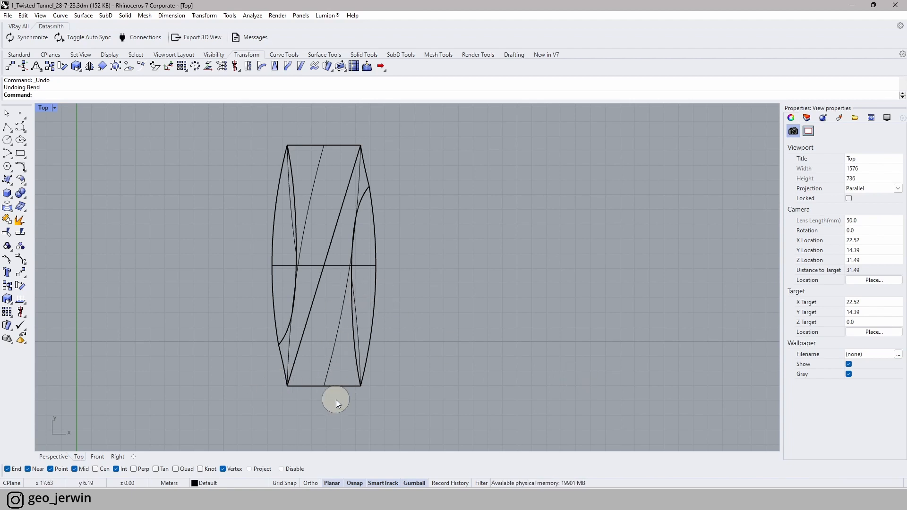
pyautogui.click(307, 366)
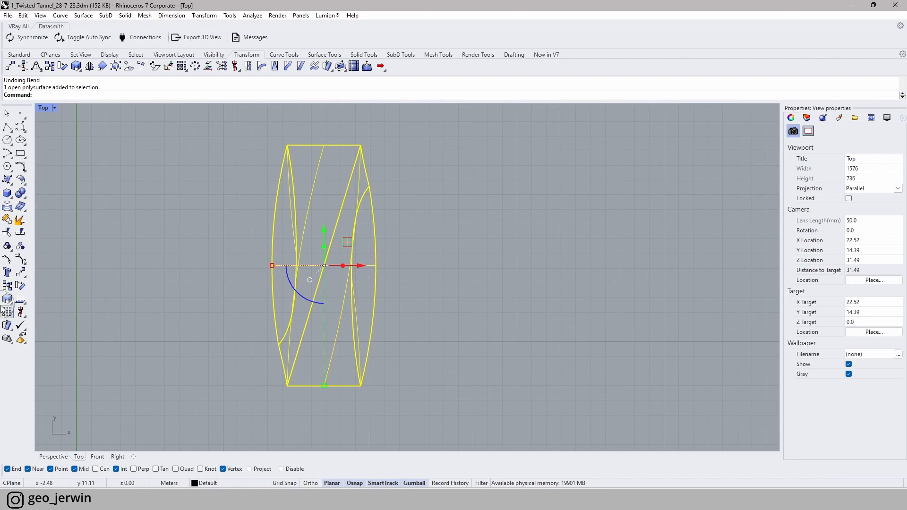
pyautogui.click(20, 219)
pyautogui.click(45, 444)
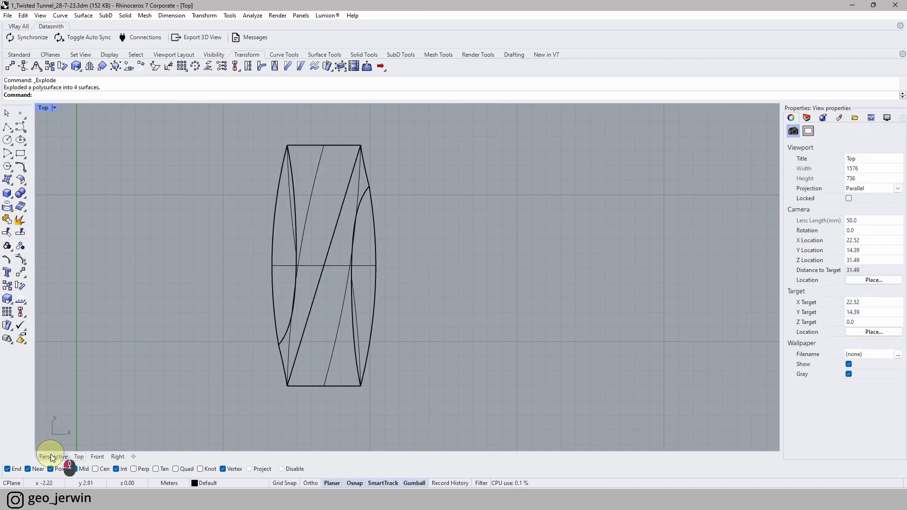
pyautogui.click(63, 455)
pyautogui.click(394, 197)
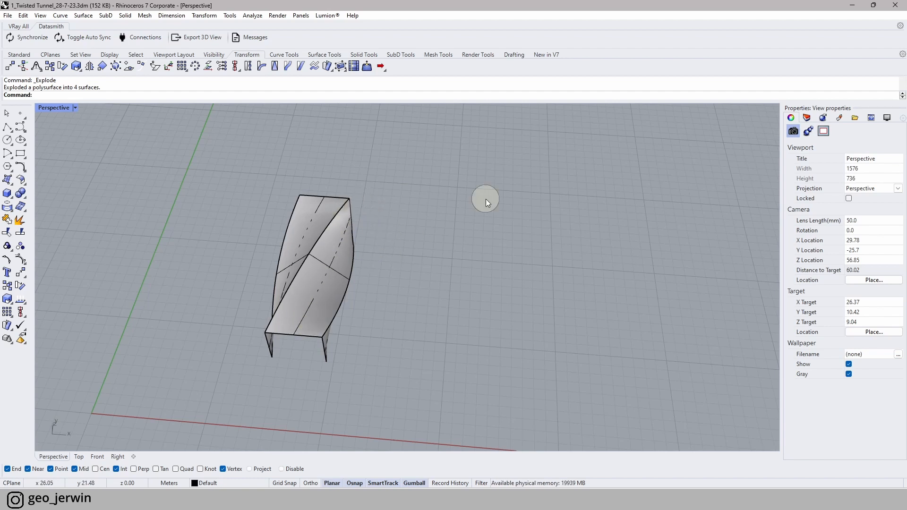
# - Isolate the tunnel's twisted roof surface that starts at the near end, and clear the selection
pyautogui.click(327, 278)
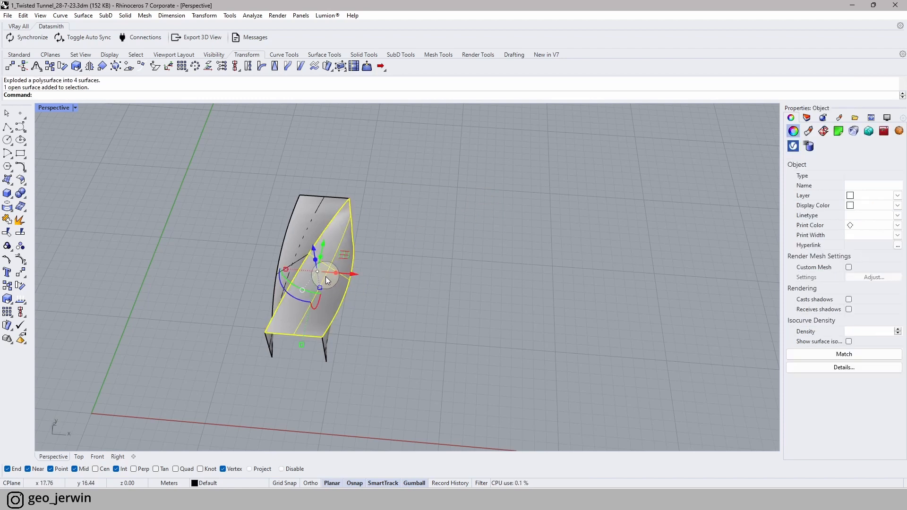
pyautogui.click(19, 54)
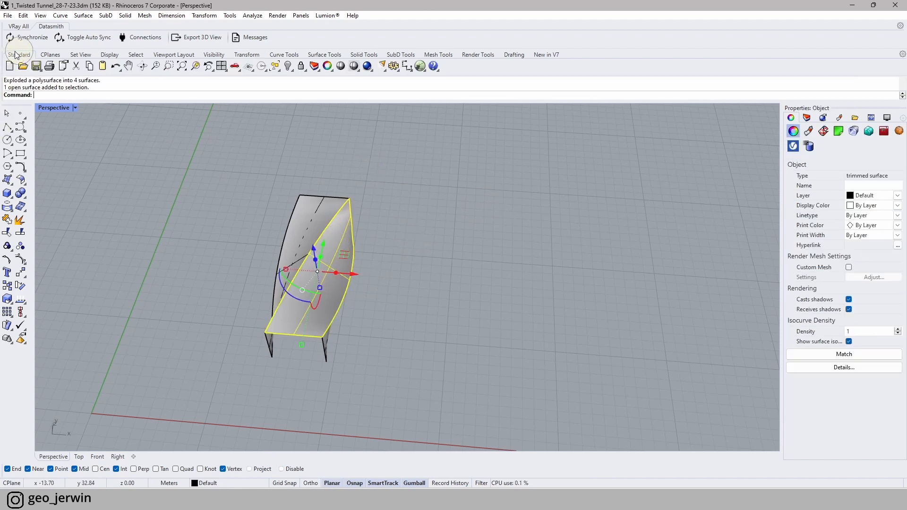
pyautogui.click(292, 70)
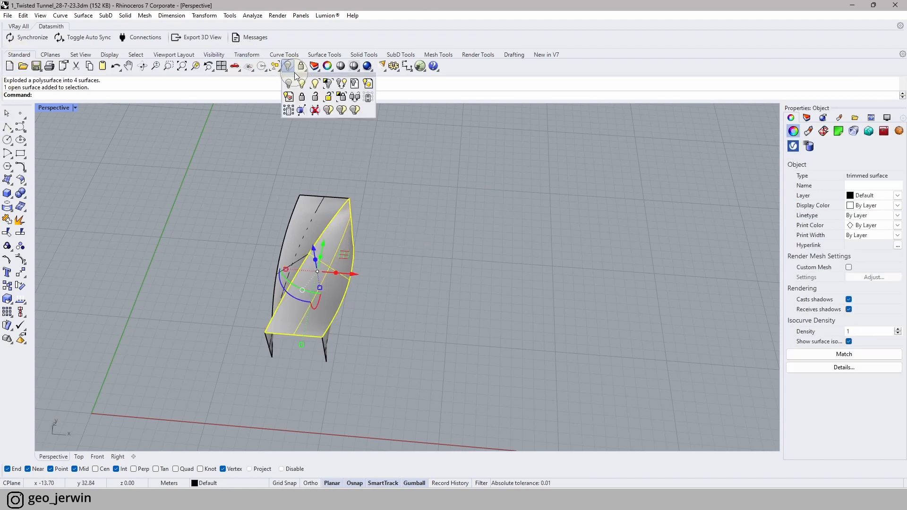
pyautogui.click(328, 84)
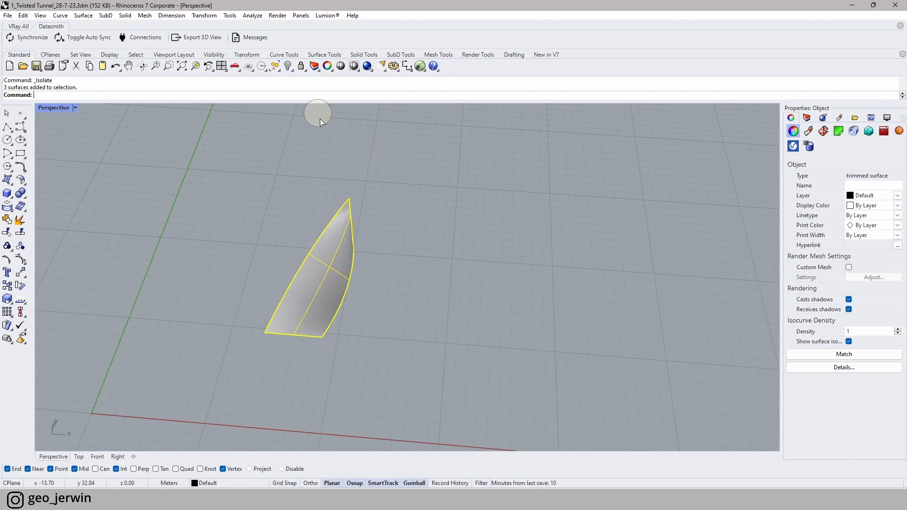
pyautogui.click(355, 282)
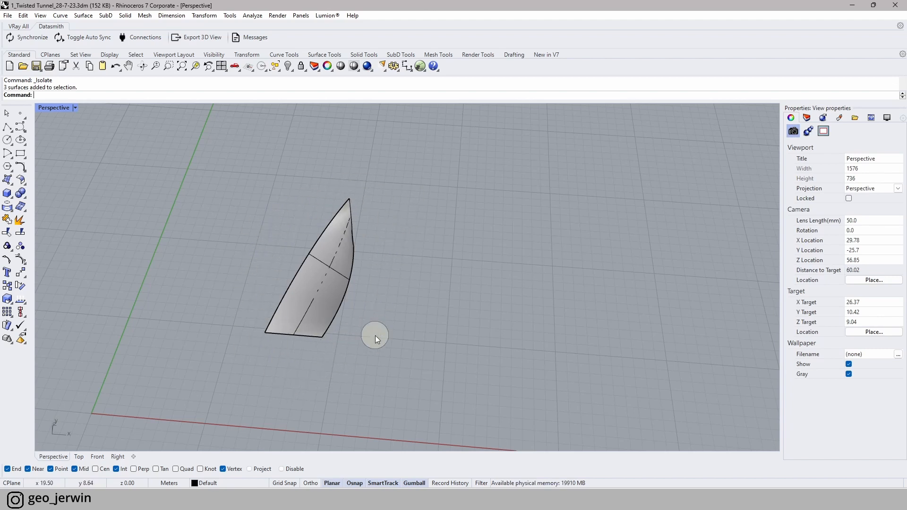
# - In the Top view with projected snapping on, draw a line along the surface's base and past its corner, and check it in Perspective
pyautogui.click(78, 457)
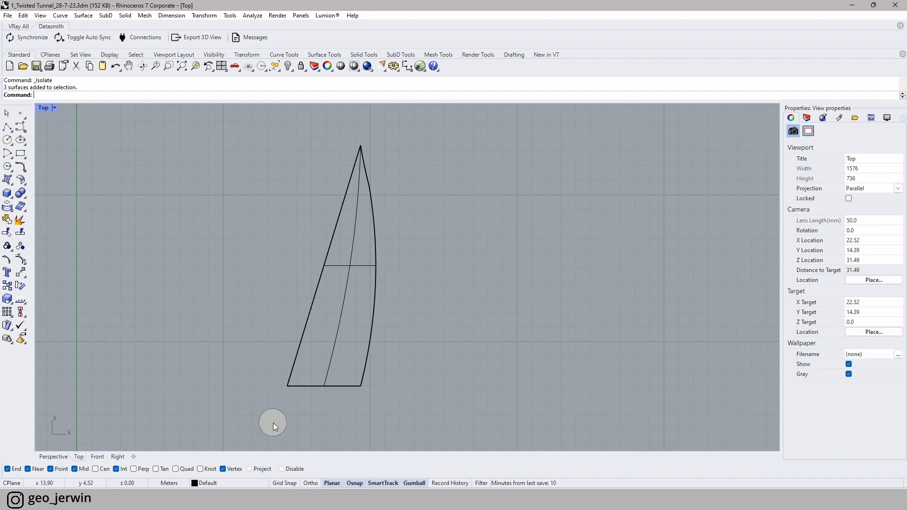
pyautogui.click(11, 131)
pyautogui.click(22, 133)
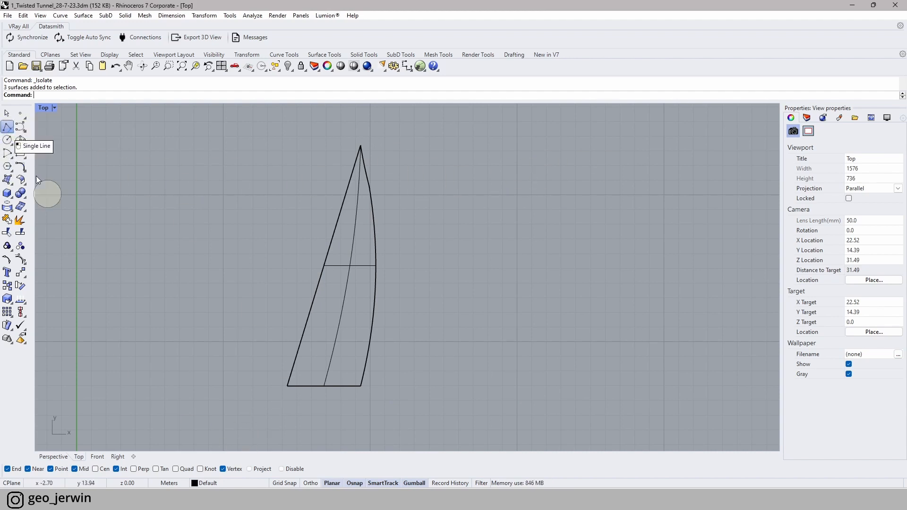
pyautogui.click(249, 469)
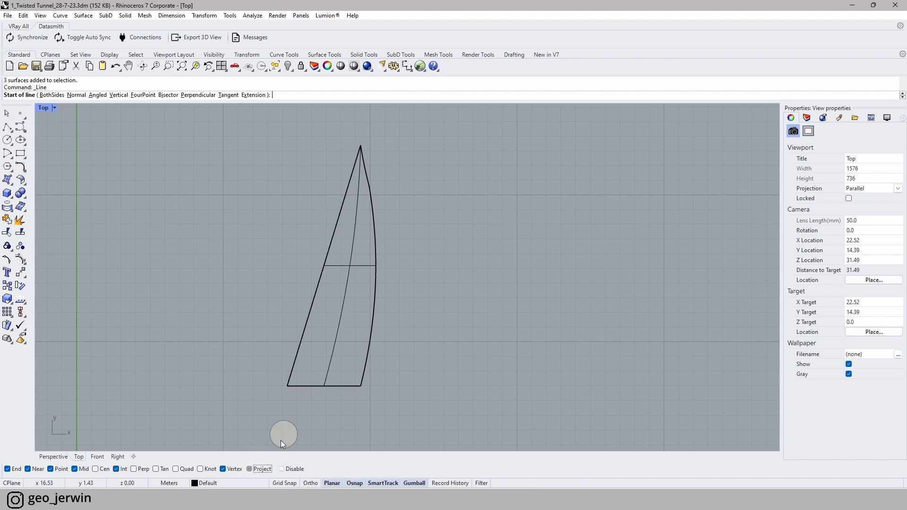
pyautogui.click(289, 386)
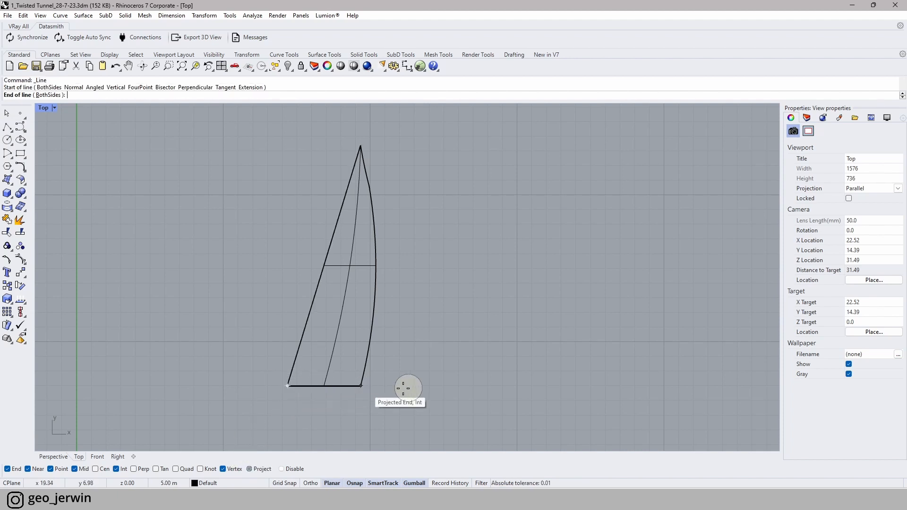
pyautogui.click(446, 386)
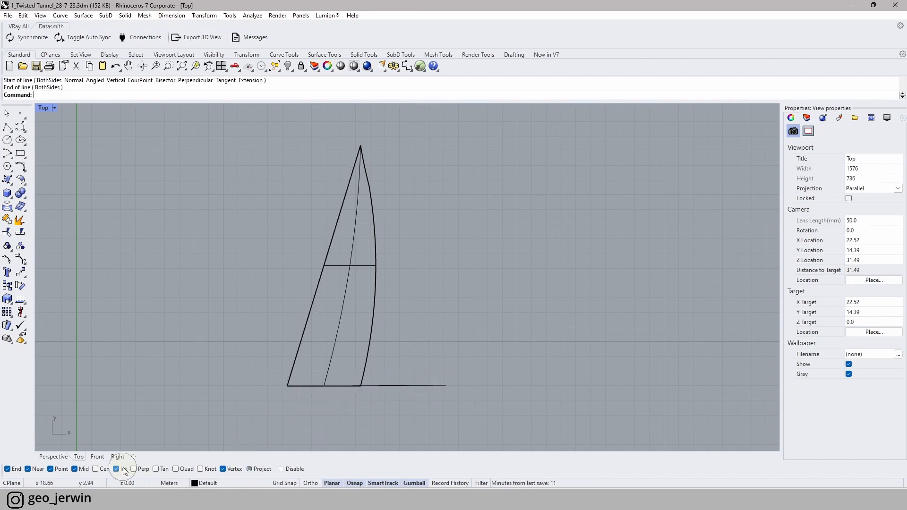
pyautogui.click(53, 457)
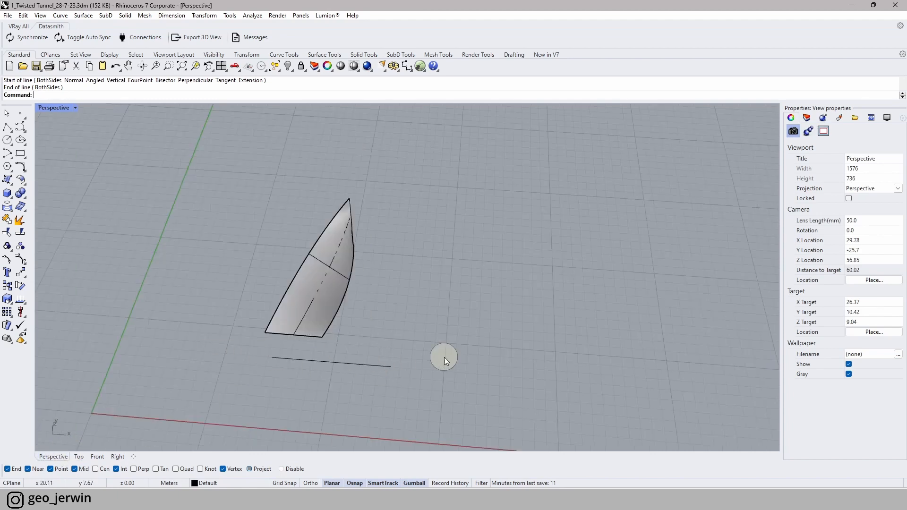
pyautogui.scroll(-5, 368, 363)
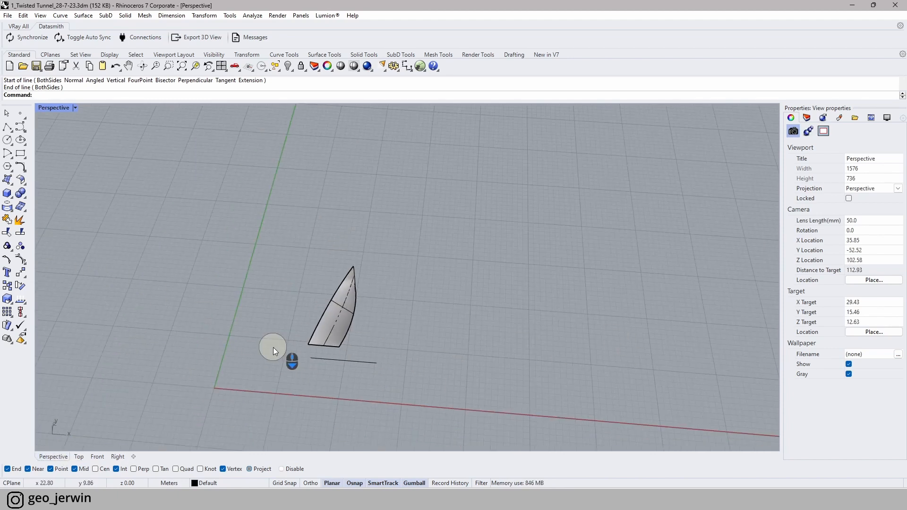
pyautogui.scroll(5, 326, 352)
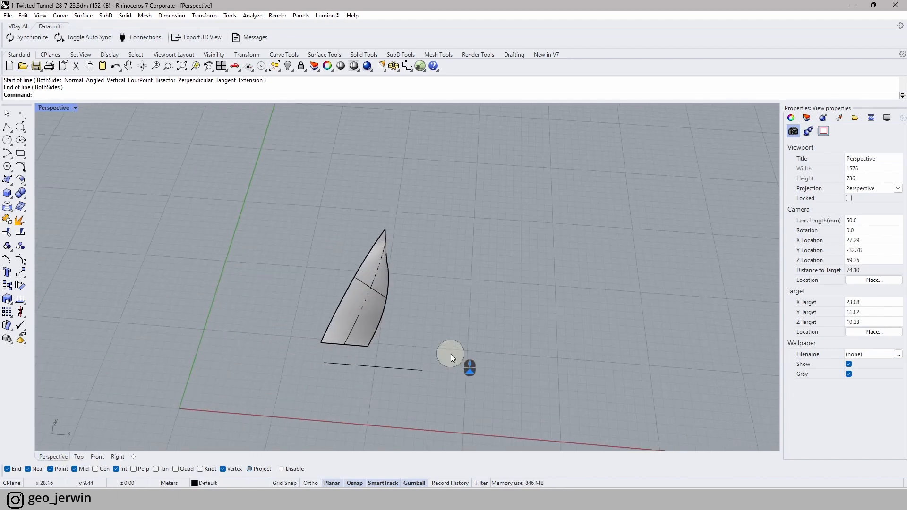
# - With projected snapping off, draw a comparison line from the surface's near corner in the Perspective view, and delete both lines
pyautogui.click(248, 469)
pyautogui.click(13, 132)
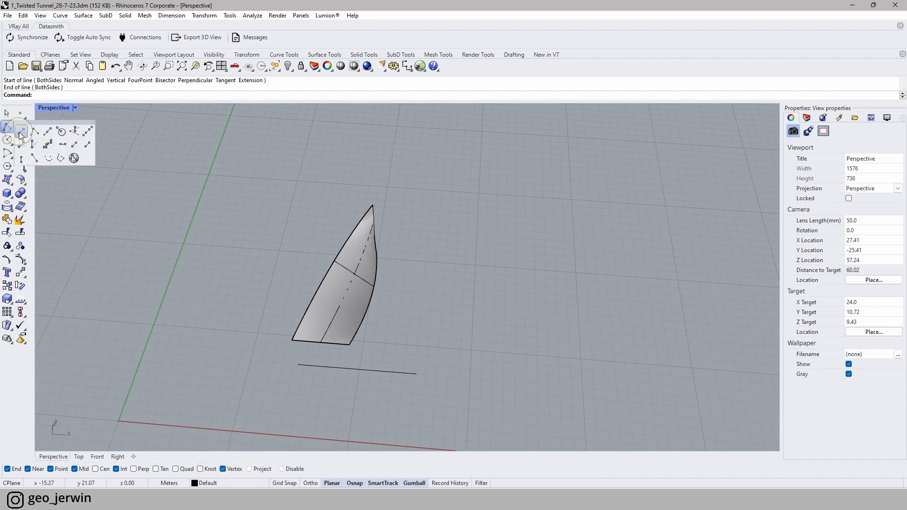
pyautogui.click(292, 339)
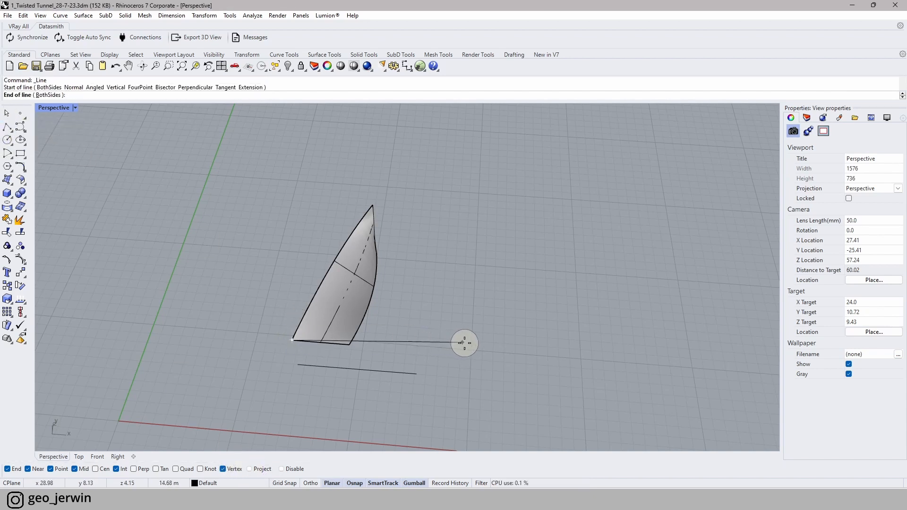
pyautogui.click(479, 351)
pyautogui.moveTo(262, 336); pyautogui.dragTo(458, 390, button='right')
pyautogui.moveTo(427, 320); pyautogui.dragTo(427, 322)
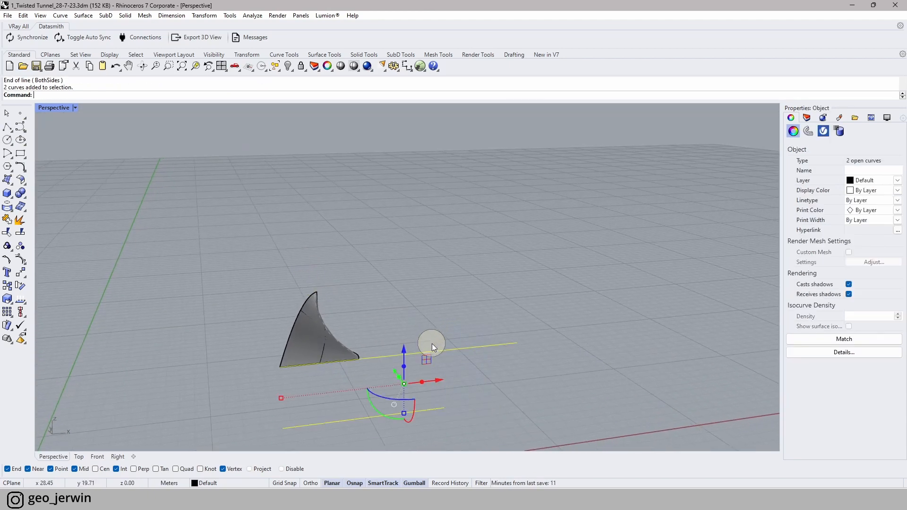
pyautogui.press('Delete')
# - In the Top view with projected snapping and Ortho on, draw a straight line from the surface's near outer corner along its base toward positive X
pyautogui.click(78, 456)
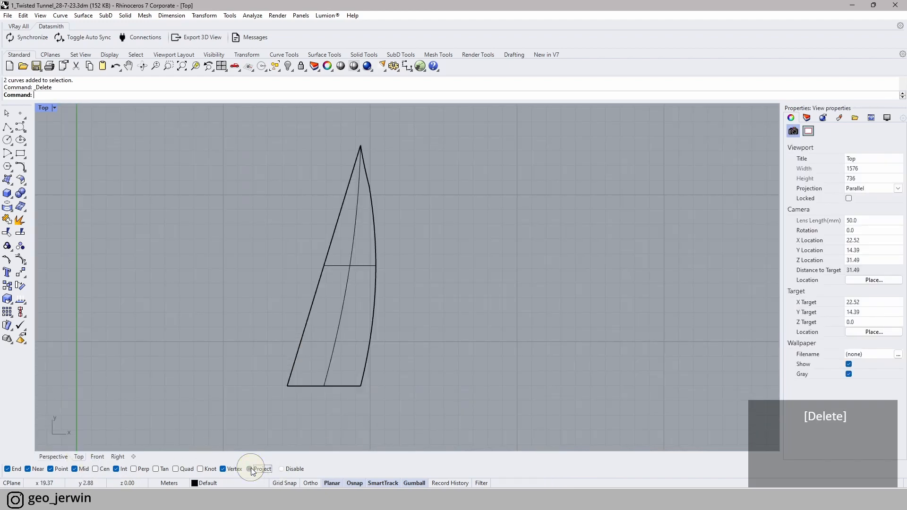
pyautogui.moveTo(489, 398); pyautogui.dragTo(451, 376, button='right')
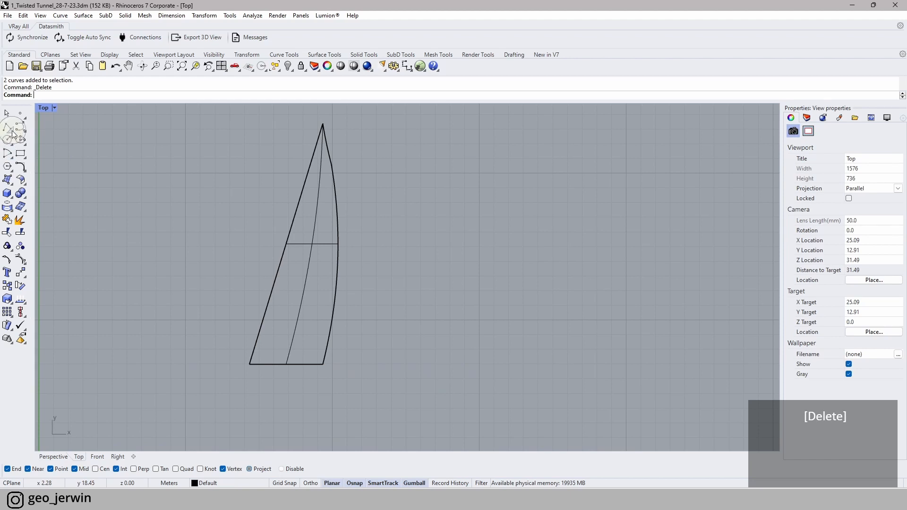
pyautogui.click(10, 129)
pyautogui.click(21, 131)
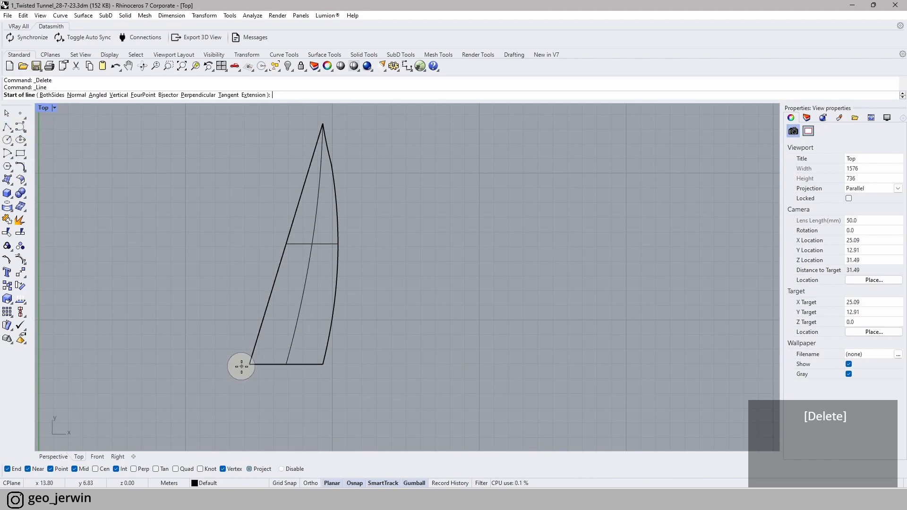
pyautogui.click(249, 364)
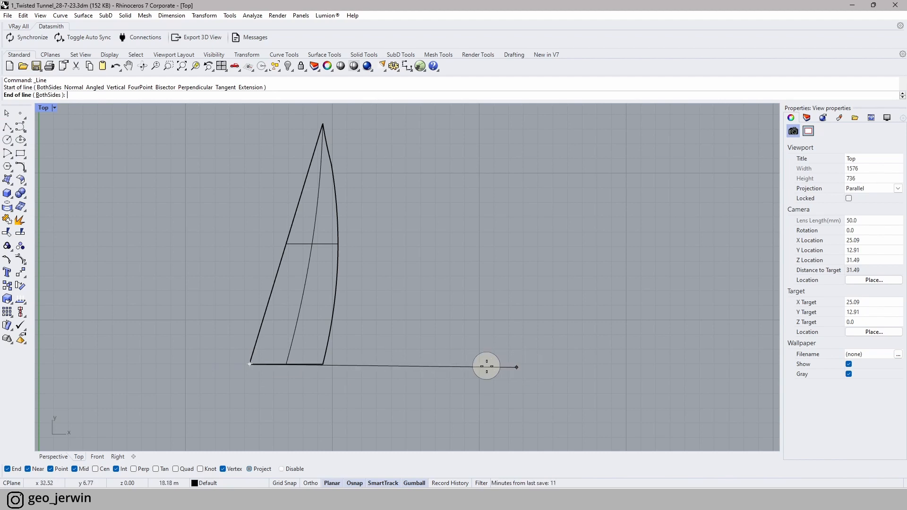
pyautogui.press('F8')
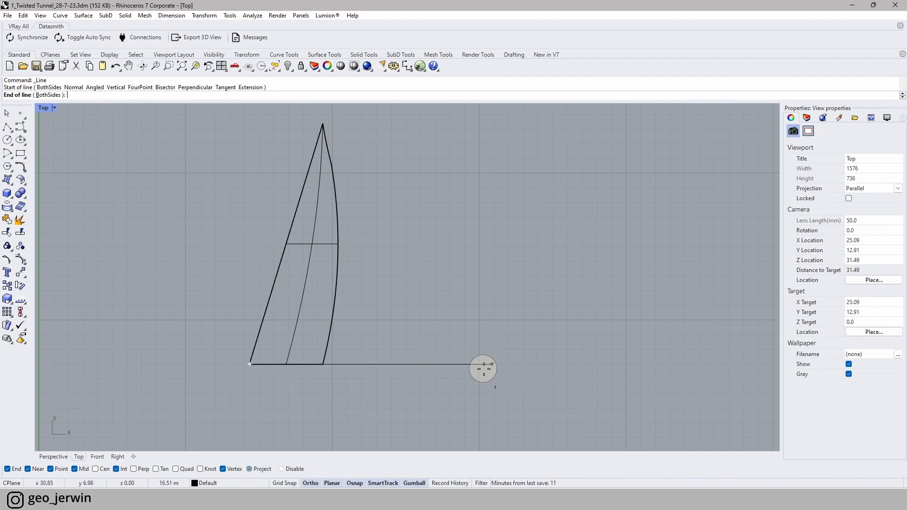
pyautogui.click(468, 369)
# - Move the line toward negative X so that it extends beyond both corners of the surface's base, and deselect it
pyautogui.click(427, 364)
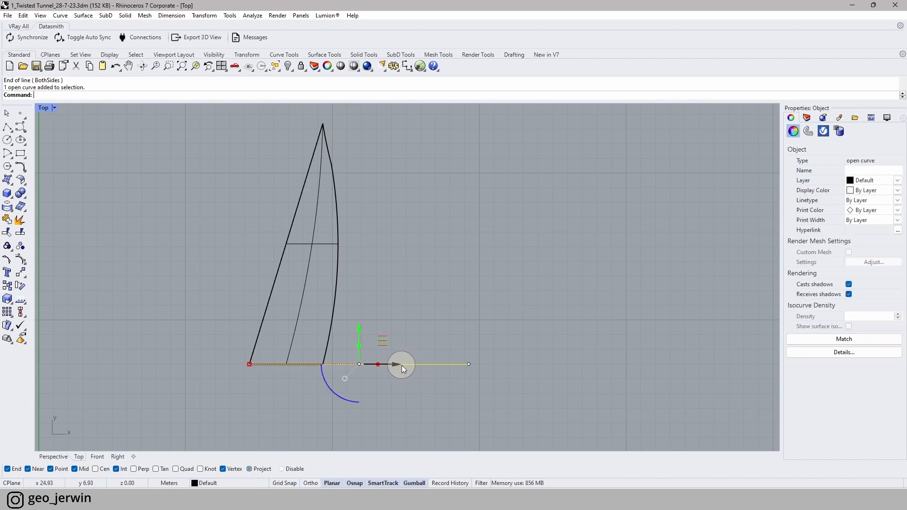
pyautogui.moveTo(399, 365); pyautogui.dragTo(354, 365)
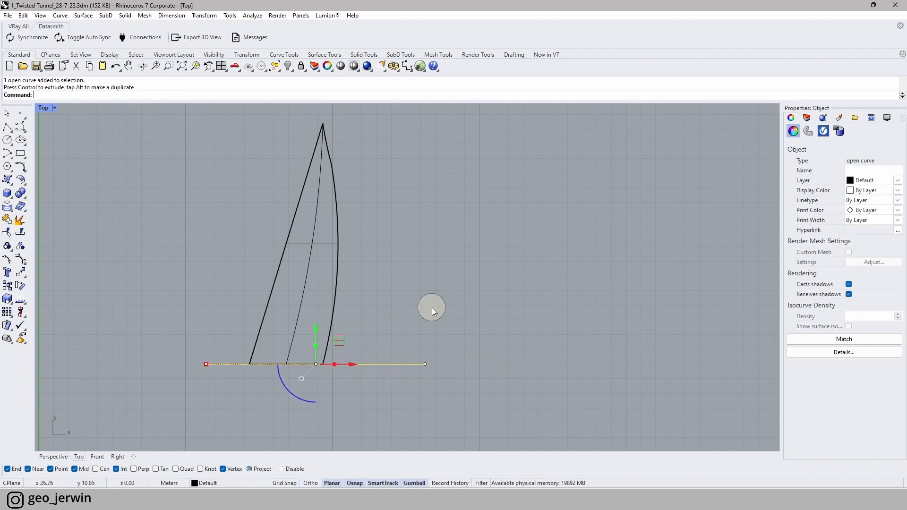
pyautogui.click(357, 279)
pyautogui.moveTo(357, 280); pyautogui.dragTo(334, 308, button='right')
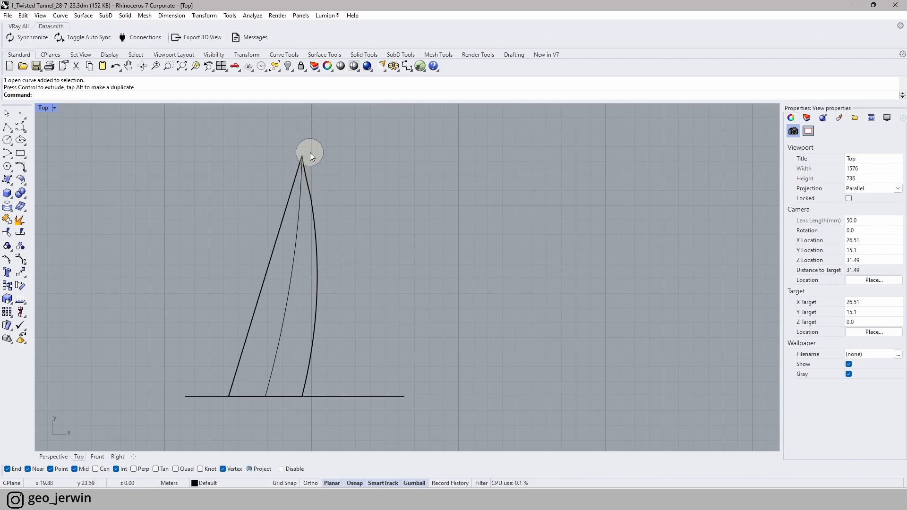
# - Dimension the surface's length along Y from its near base corner to the far tip, placing the dimension on the positive X side
pyautogui.click(406, 67)
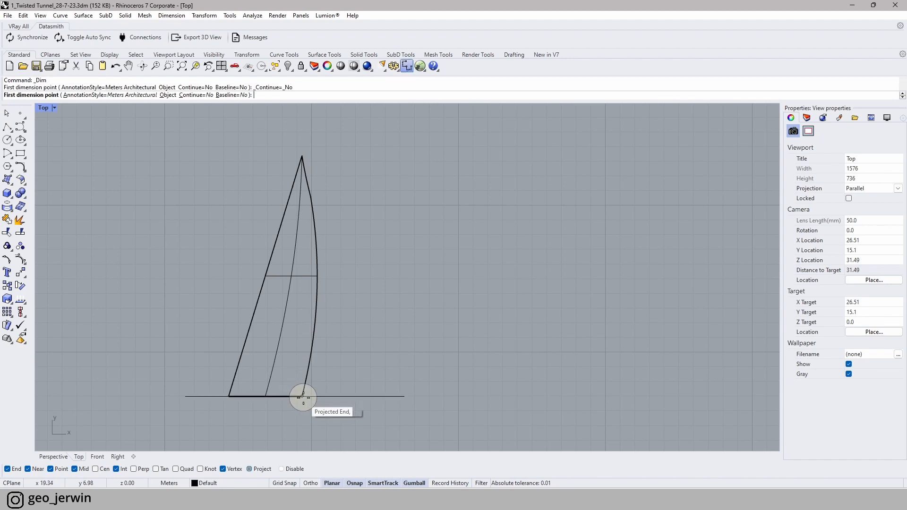
pyautogui.click(303, 397)
pyautogui.click(303, 156)
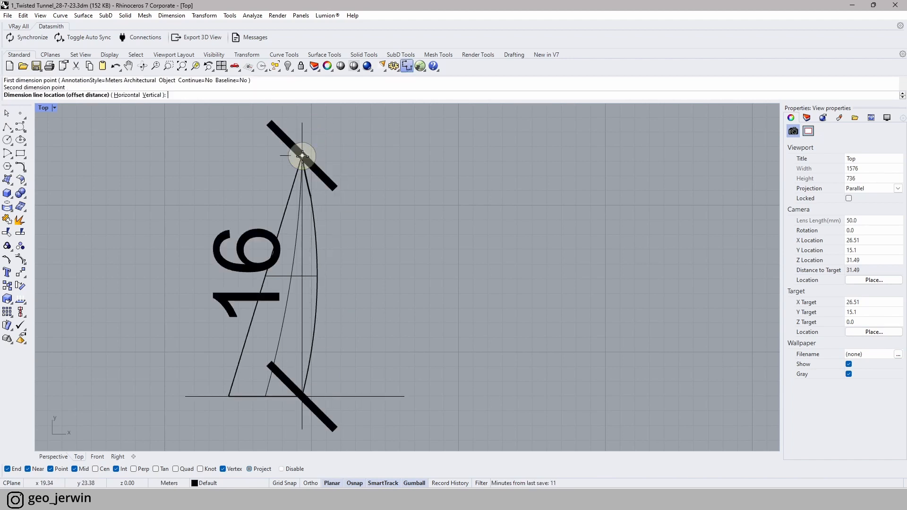
pyautogui.click(573, 218)
pyautogui.moveTo(396, 233); pyautogui.dragTo(467, 237, button='right')
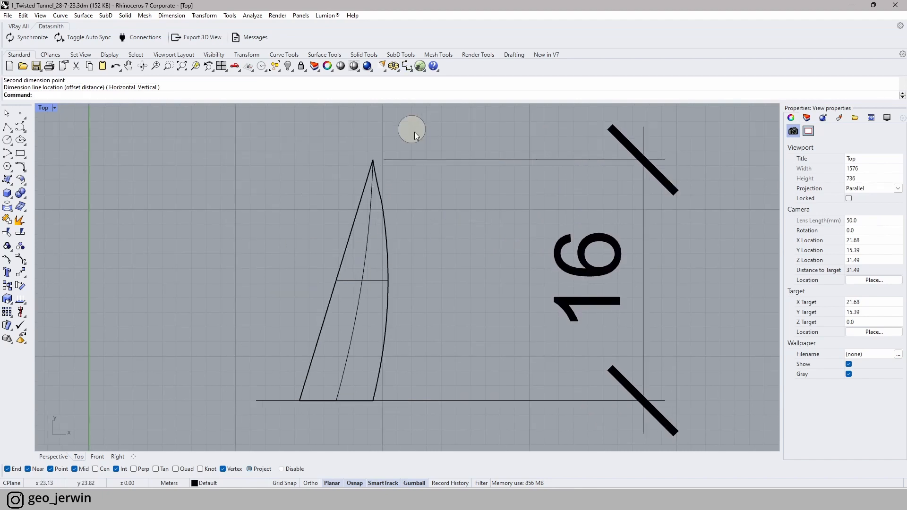
# - Linearly array the line at the surface's base toward positive Y with 50 items at a spacing of 16/50 m, and deselect
pyautogui.moveTo(268, 415); pyautogui.dragTo(246, 372)
pyautogui.click(264, 375)
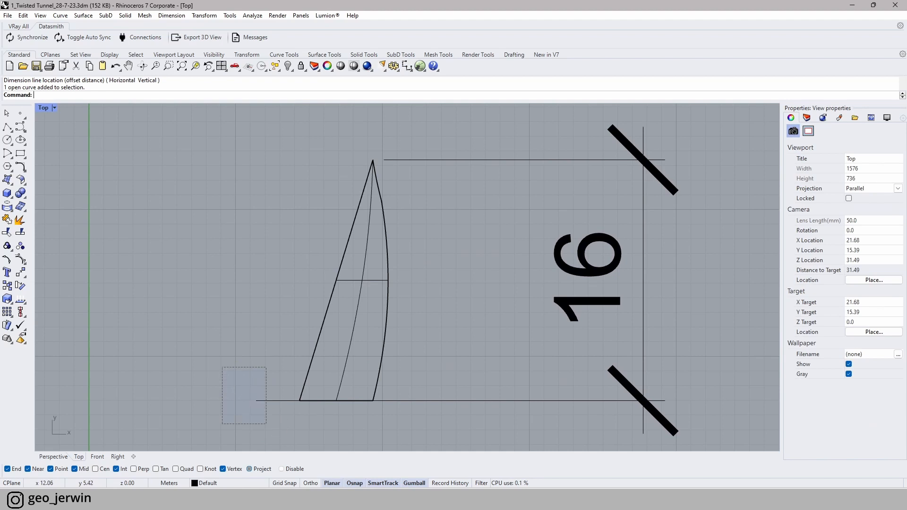
pyautogui.moveTo(222, 367); pyautogui.dragTo(217, 371)
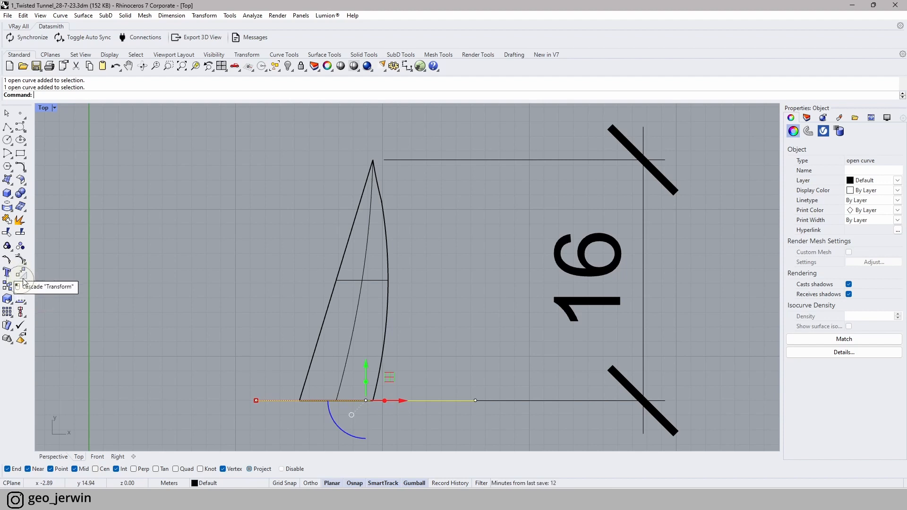
pyautogui.click(12, 317)
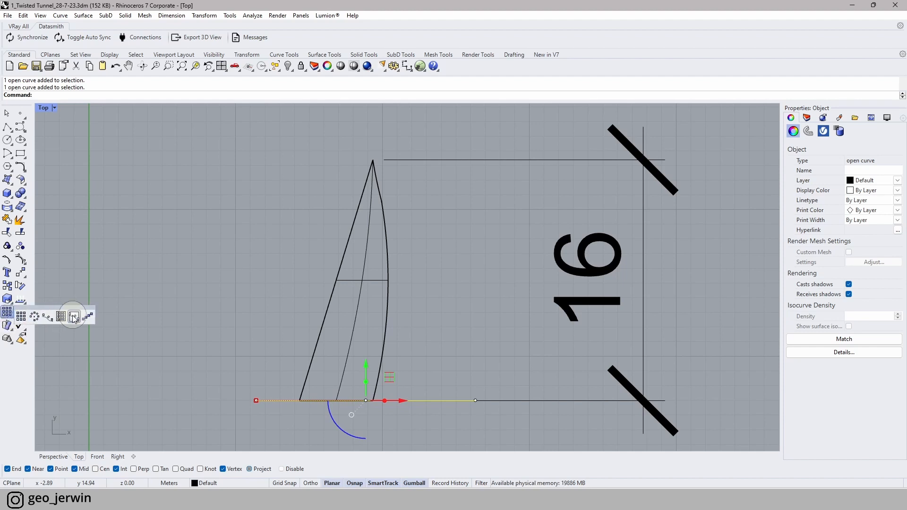
pyautogui.click(87, 318)
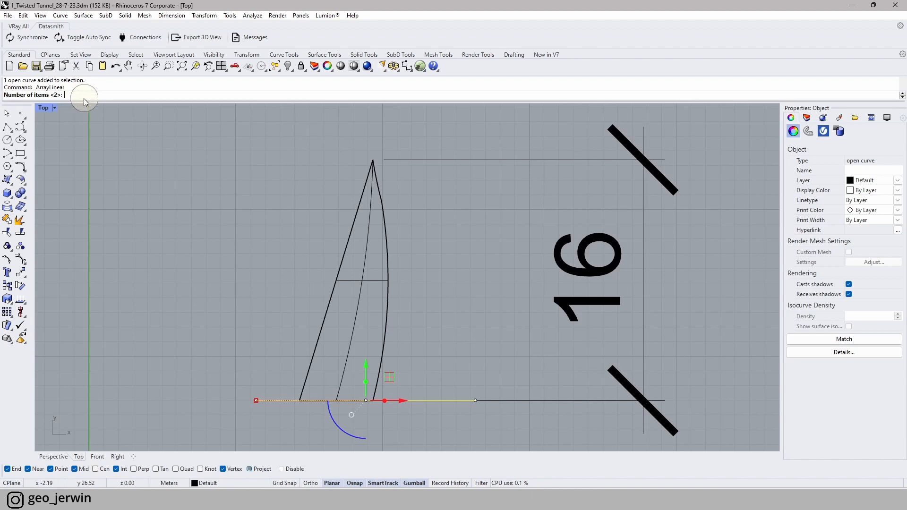
pyautogui.write('50')
pyautogui.press('Return')
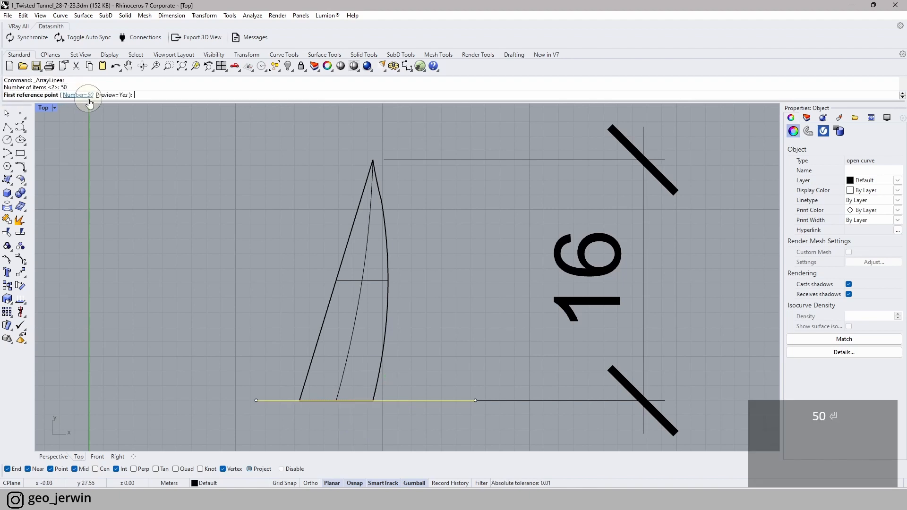
pyautogui.click(256, 400)
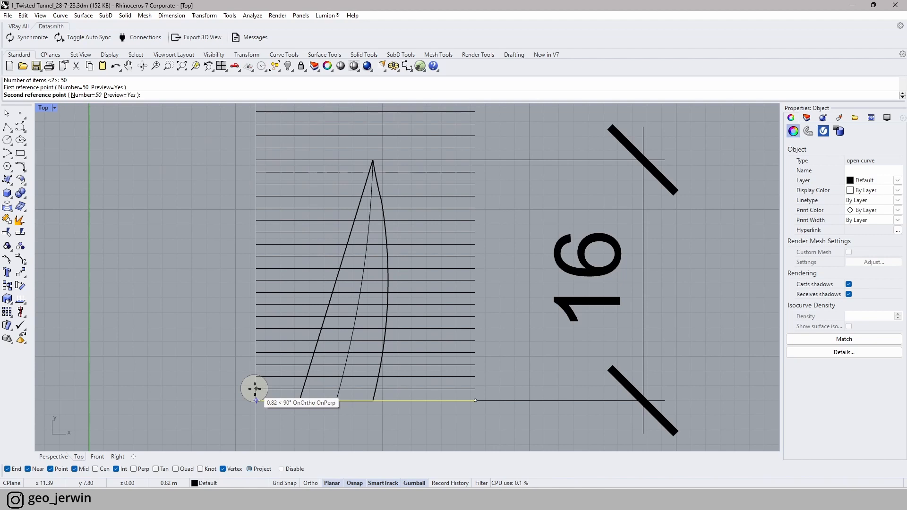
pyautogui.write('16/')
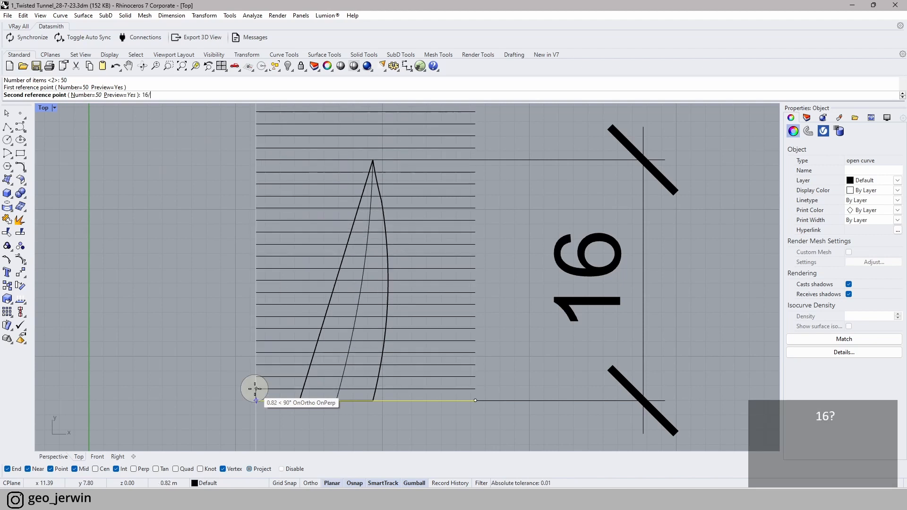
pyautogui.write('50')
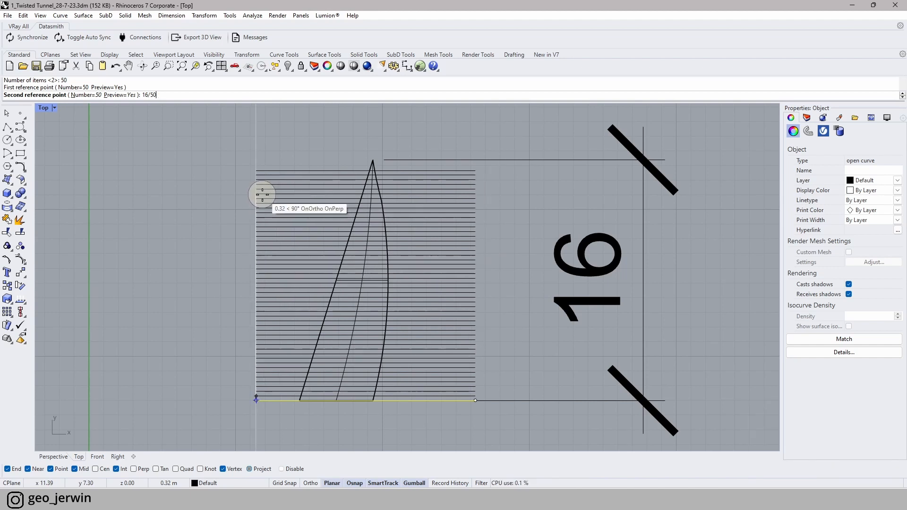
pyautogui.press('Return')
pyautogui.press('Escape')
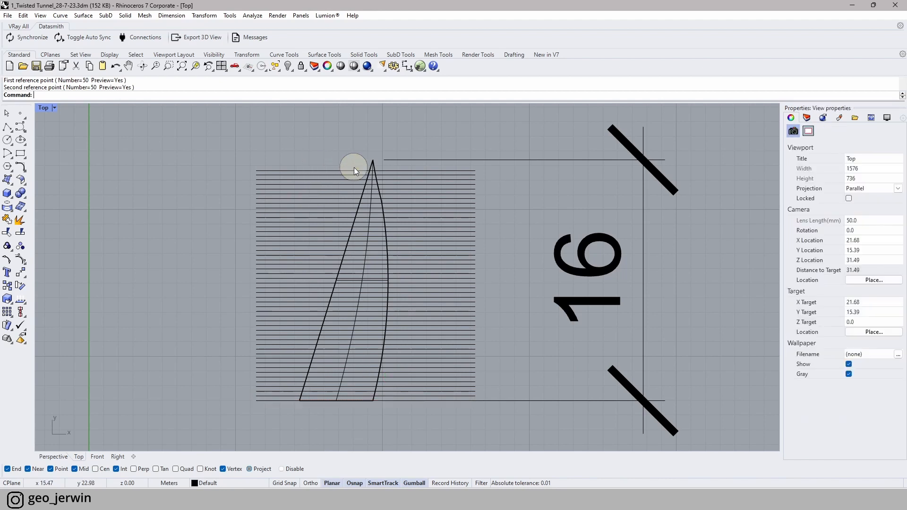
# - Delete the array's first line along the surface's base and the length dimension beside the array
pyautogui.scroll(5, 359, 166)
pyautogui.scroll(-2, 406, 161)
pyautogui.scroll(3, 397, 156)
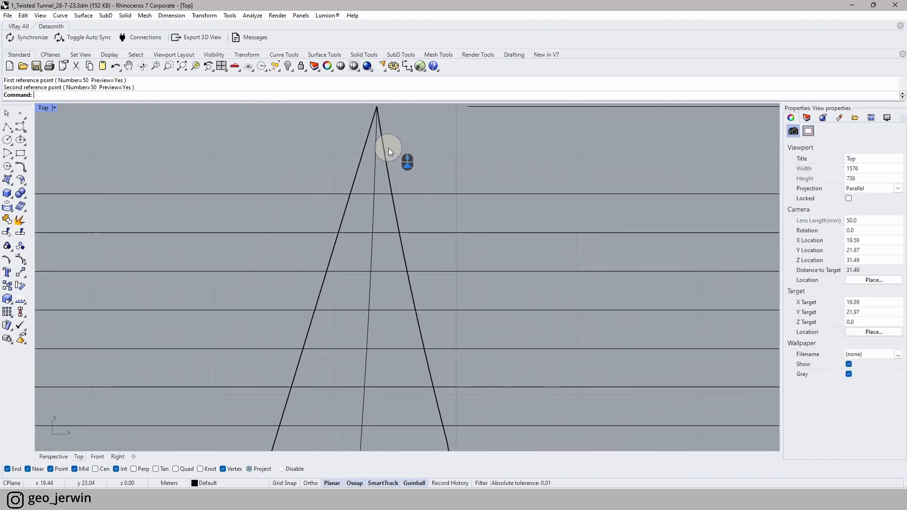
pyautogui.moveTo(409, 166); pyautogui.dragTo(404, 183, button='right')
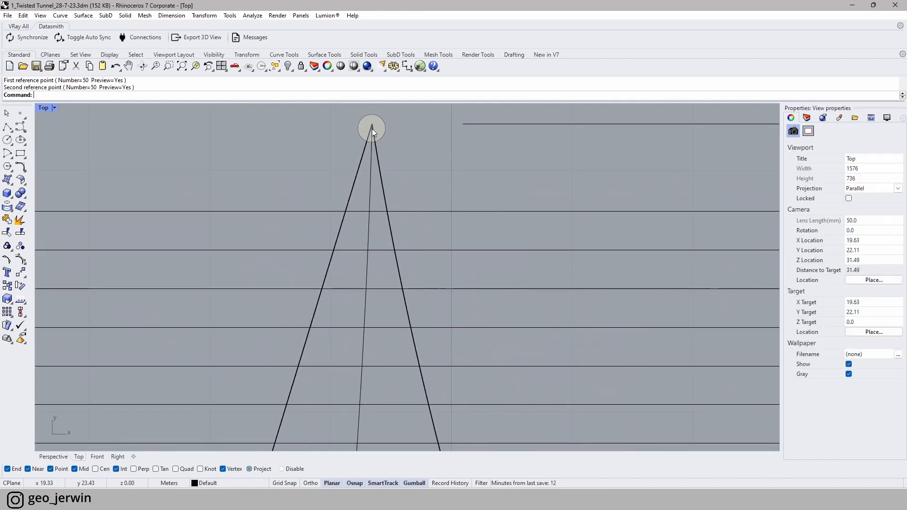
pyautogui.scroll(-4, 376, 171)
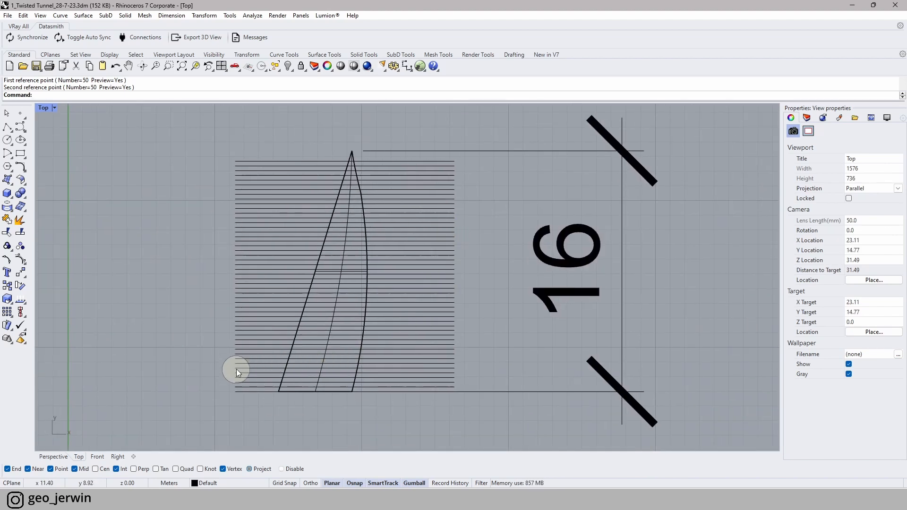
pyautogui.click(262, 392)
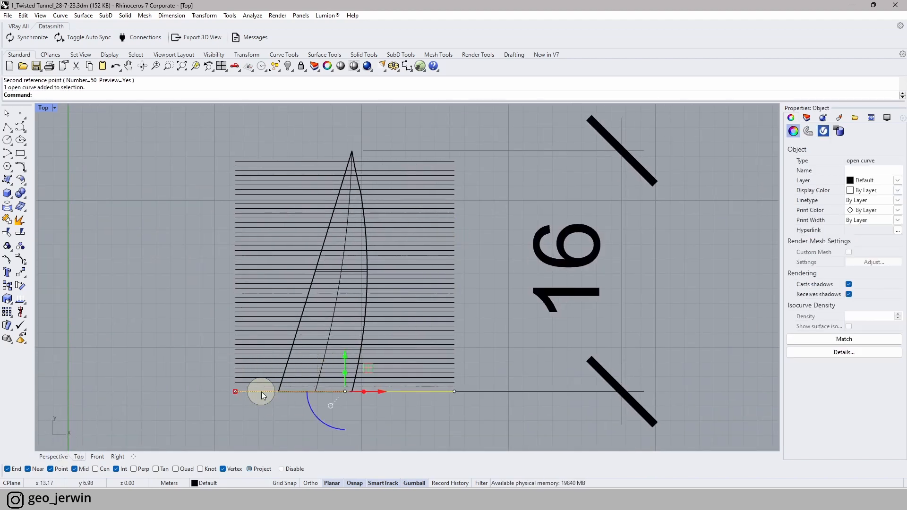
pyautogui.press('Delete')
pyautogui.moveTo(326, 354); pyautogui.dragTo(290, 369, button='right')
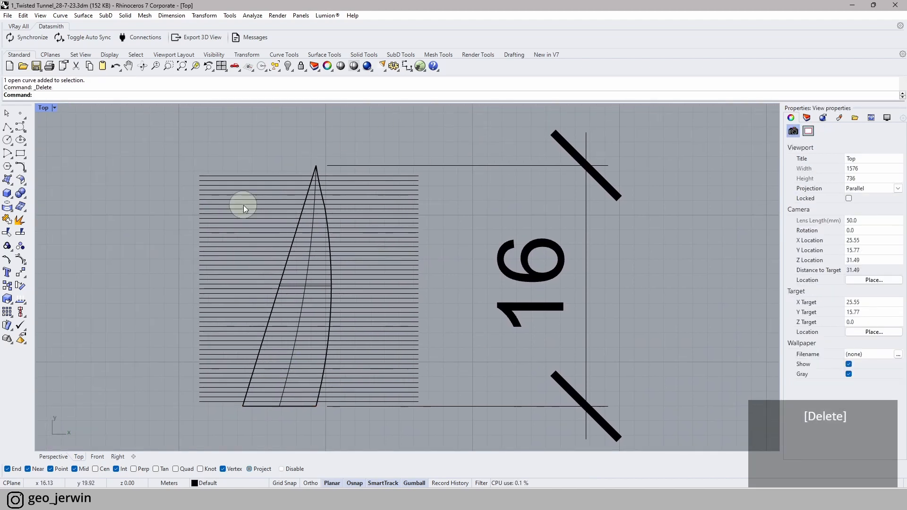
pyautogui.click(534, 257)
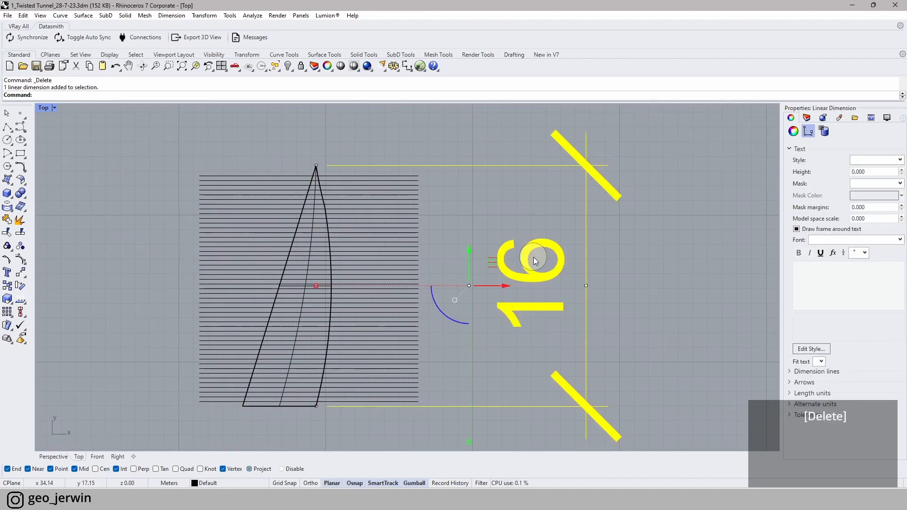
pyautogui.press('Delete')
pyautogui.scroll(2, 334, 178)
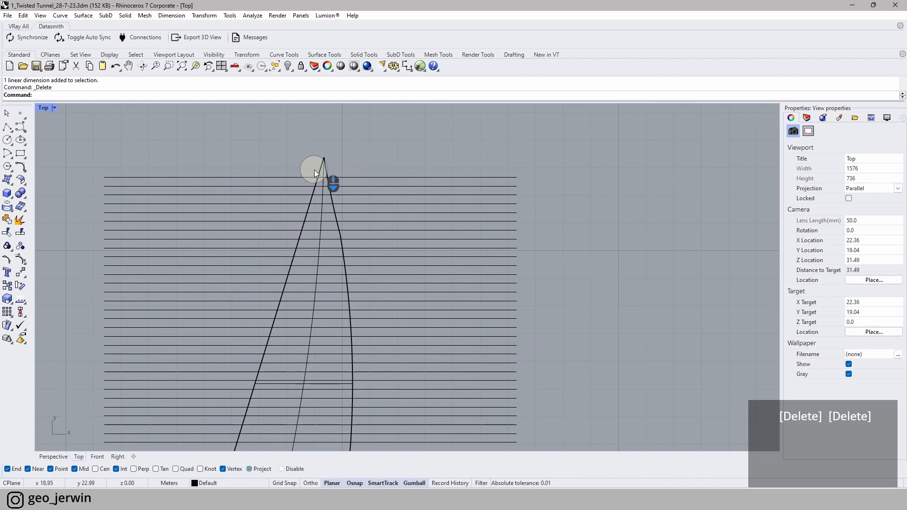
pyautogui.scroll(-2, 203, 438)
pyautogui.scroll(2, 312, 168)
pyautogui.moveTo(311, 168); pyautogui.dragTo(367, 188, button='right')
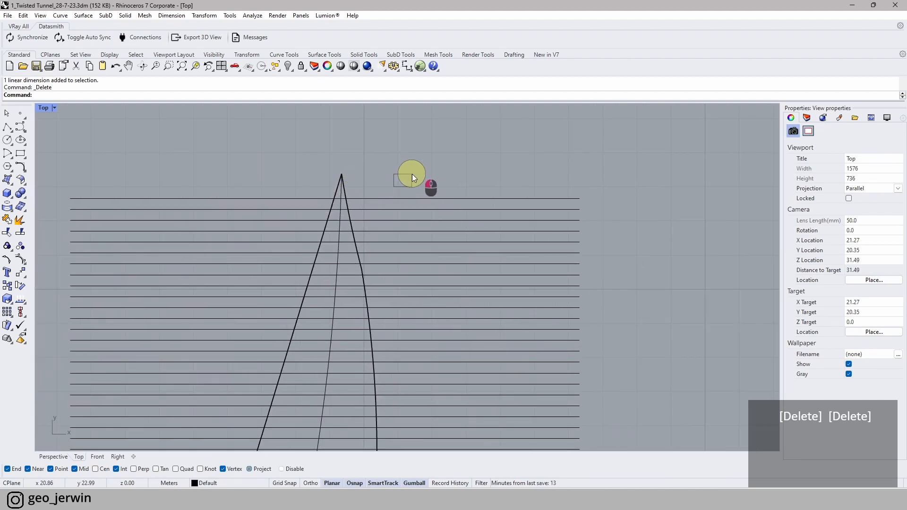
pyautogui.scroll(-3, 373, 187)
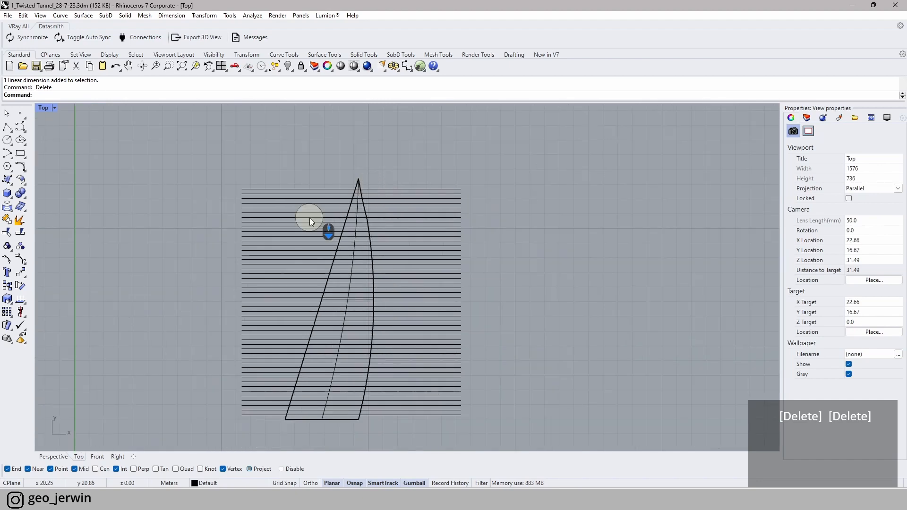
# - Show the hidden tunnel objects in the Perspective view, and undo the Show command
pyautogui.click(53, 457)
pyautogui.moveTo(390, 378); pyautogui.dragTo(381, 349, button='right')
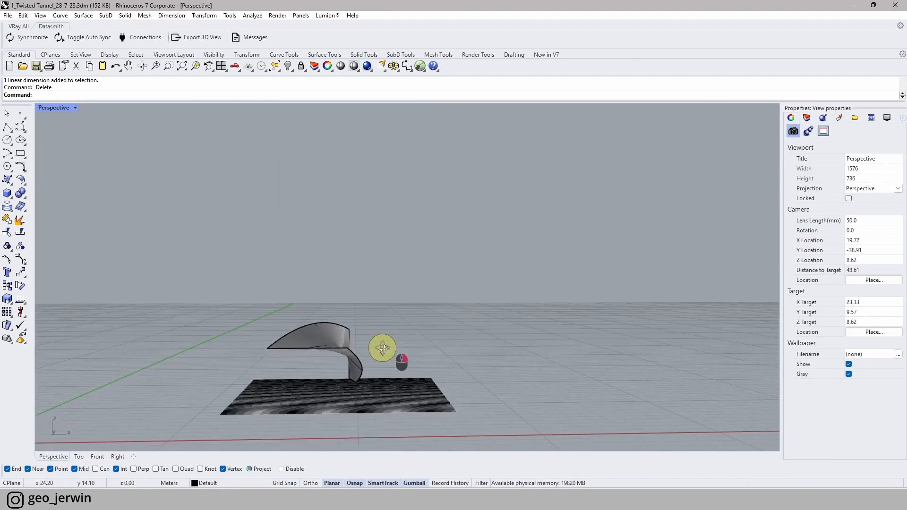
pyautogui.click(292, 71)
pyautogui.click(301, 85)
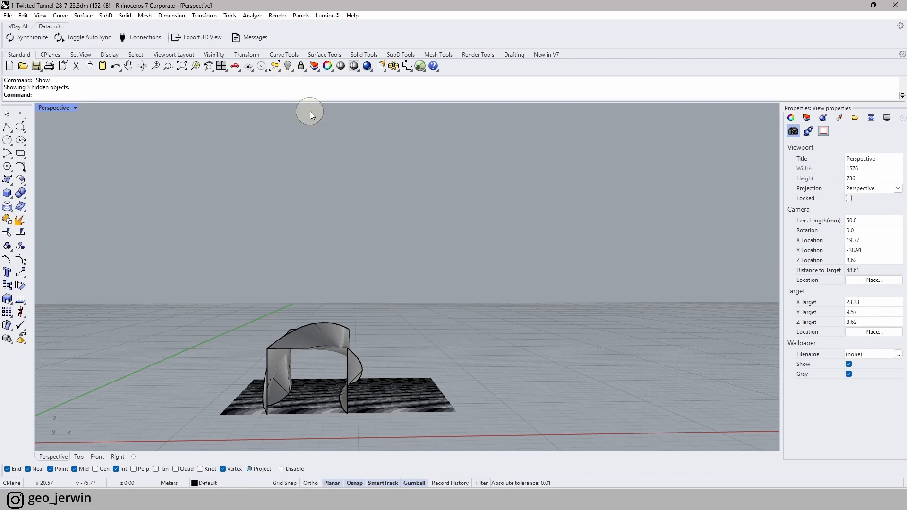
pyautogui.hotkey('ctrl', 'z')
# - Split the isolated surface with all the arrayed lines selected as cutting objects in the Top view, and deselect the pieces in Perspective
pyautogui.moveTo(389, 279); pyautogui.dragTo(391, 310, button='right')
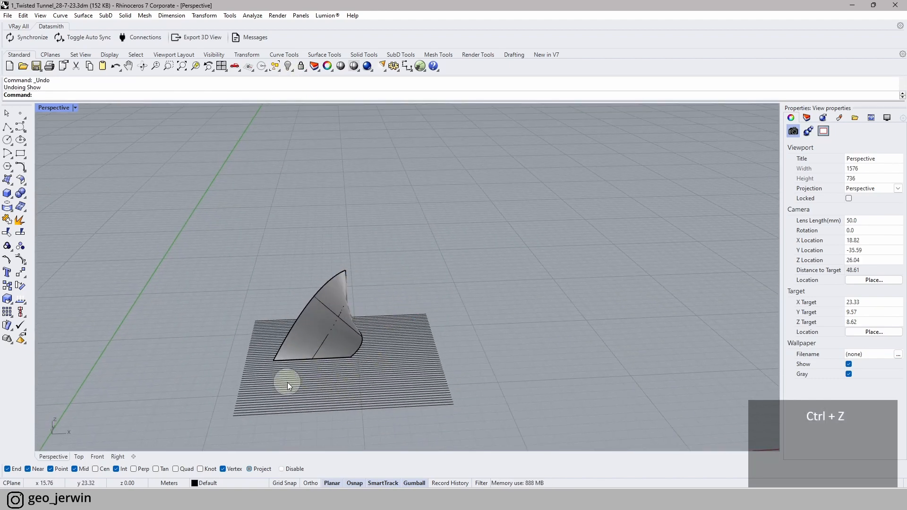
pyautogui.moveTo(387, 329); pyautogui.dragTo(338, 319, button='right')
pyautogui.click(404, 322)
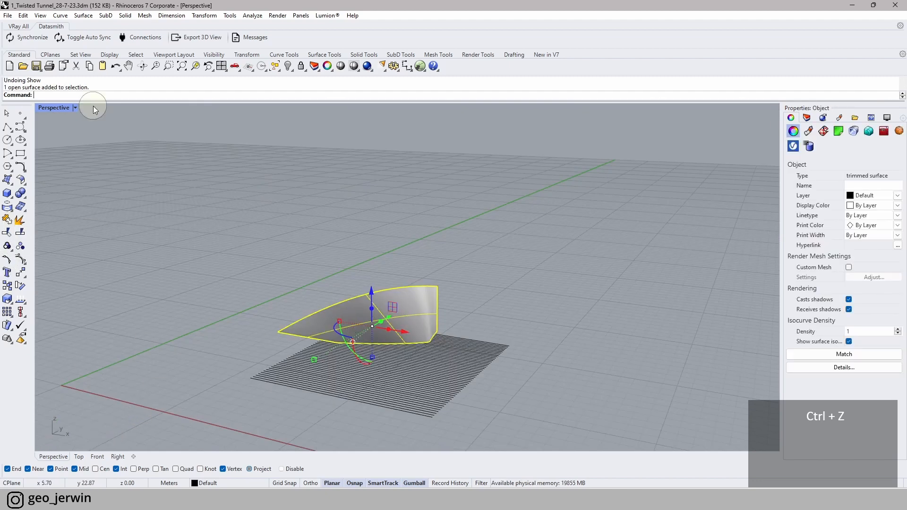
pyautogui.click(20, 232)
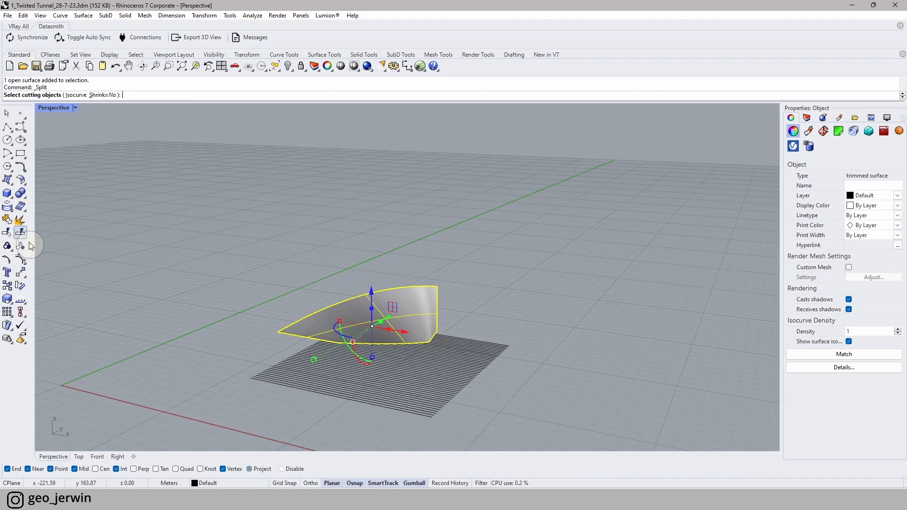
pyautogui.click(79, 456)
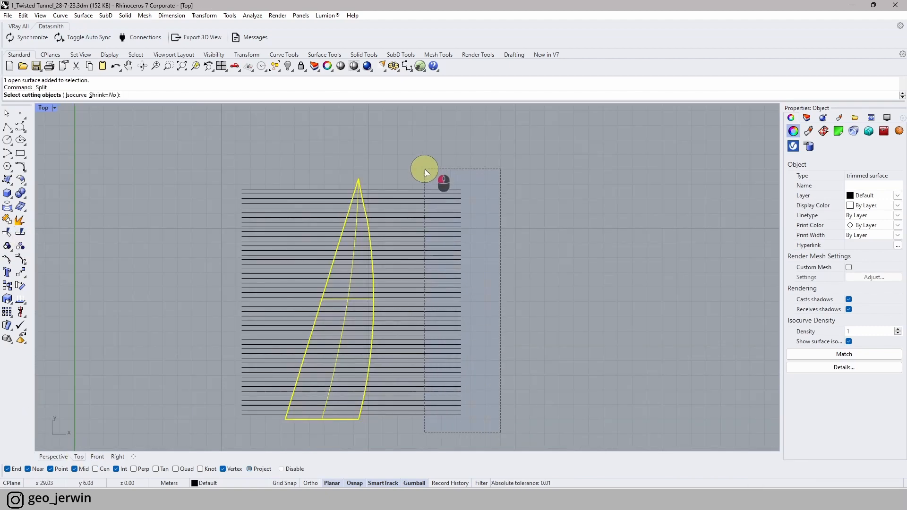
pyautogui.moveTo(424, 169); pyautogui.dragTo(424, 170)
pyautogui.press('Return')
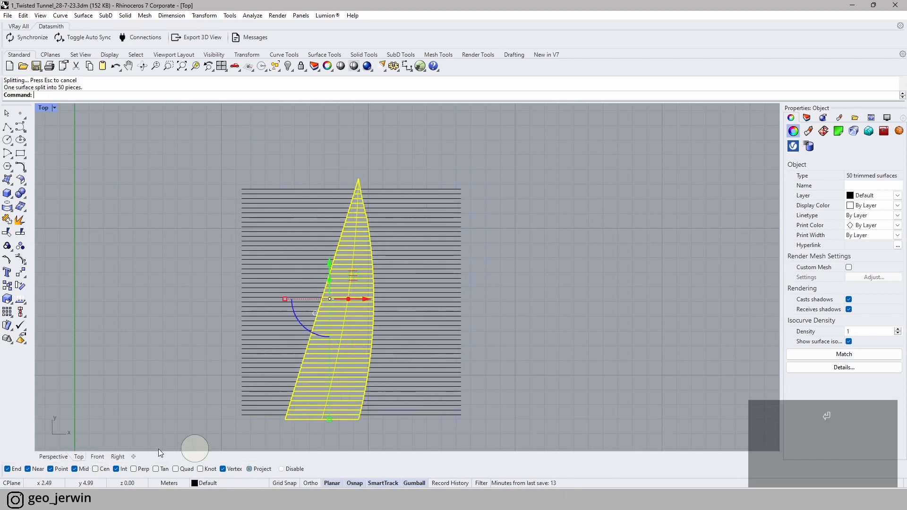
pyautogui.click(52, 457)
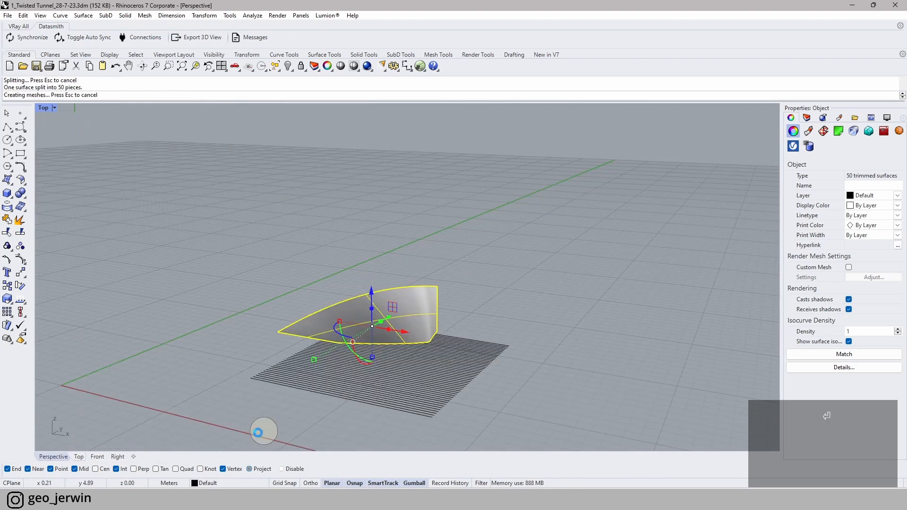
pyautogui.click(490, 263)
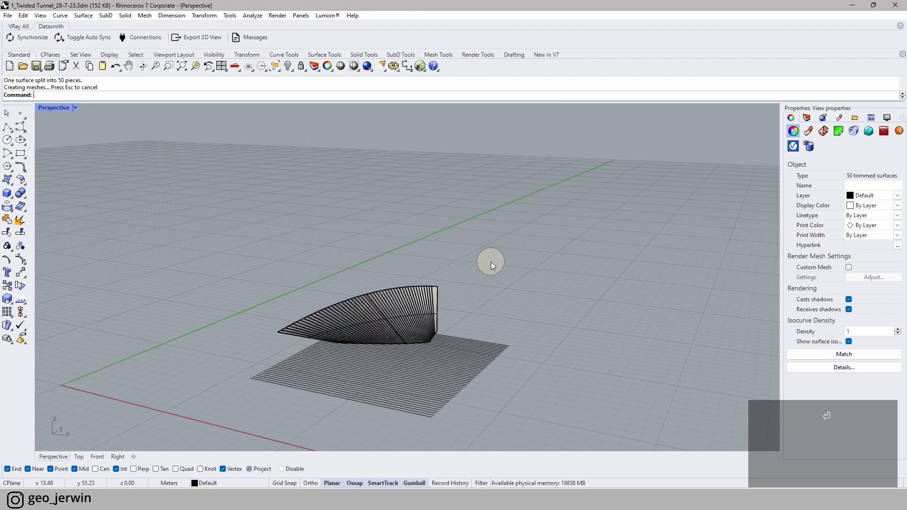
# - In the Perspective view, copy the array's last line at the positive Y end one line spacing further toward positive Y
pyautogui.scroll(7, 421, 335)
pyautogui.moveTo(481, 290); pyautogui.dragTo(450, 294, button='right')
pyautogui.moveTo(364, 297); pyautogui.dragTo(292, 210, button='right')
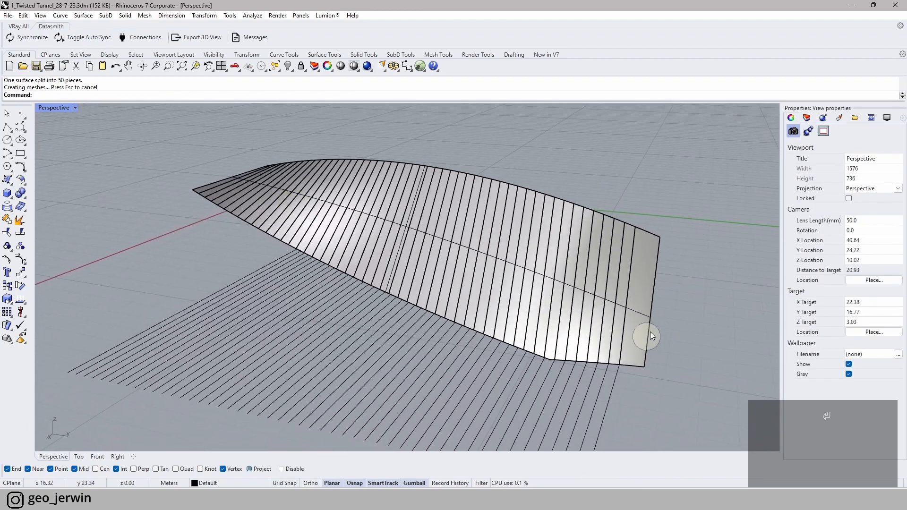
pyautogui.scroll(3, 623, 370)
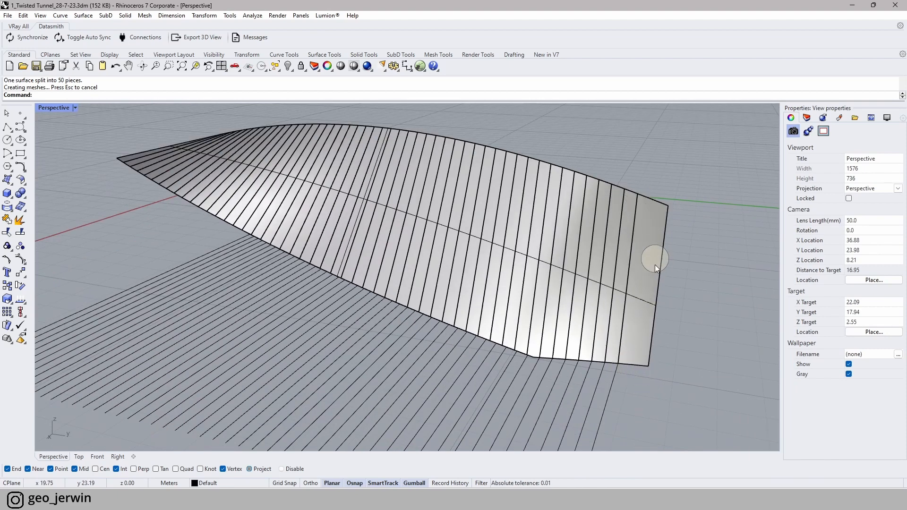
pyautogui.keyDown('shift'); pyautogui.moveTo(586, 295); pyautogui.dragTo(574, 214, button='right'); pyautogui.keyUp('shift')
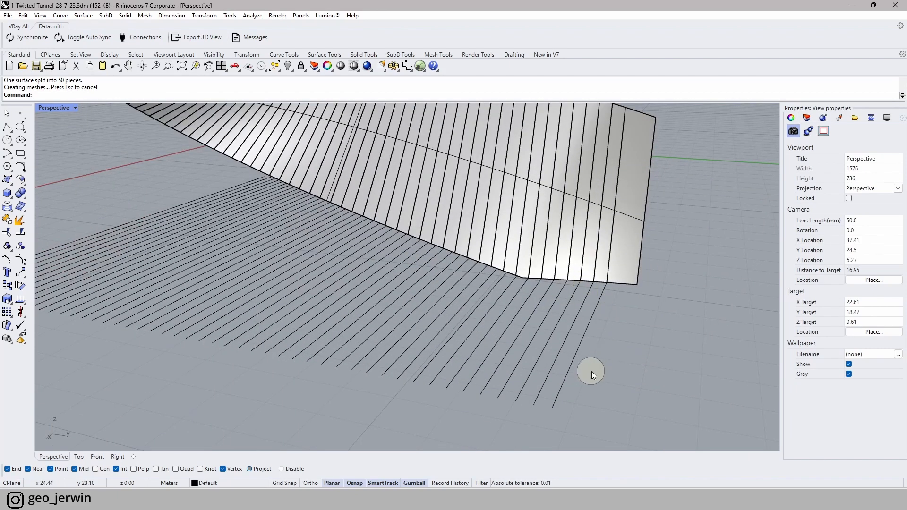
pyautogui.click(548, 379)
pyautogui.click(587, 388)
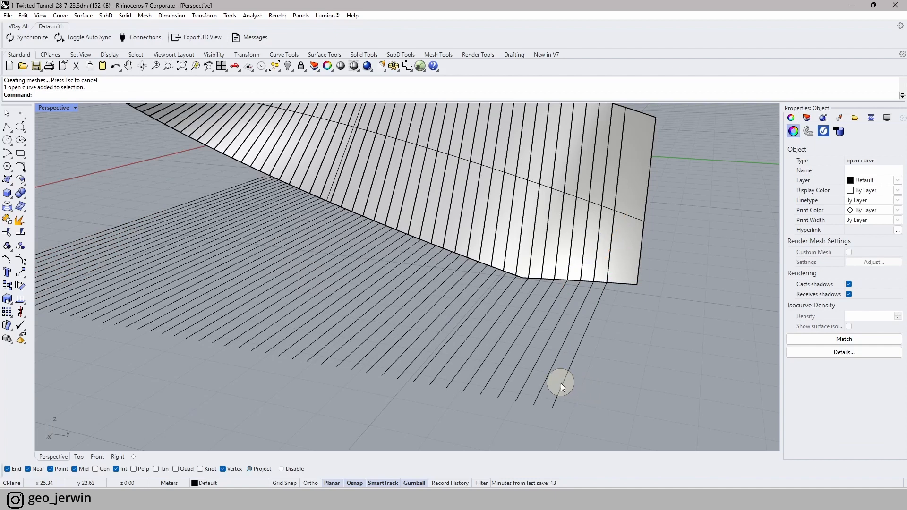
pyautogui.click(560, 383)
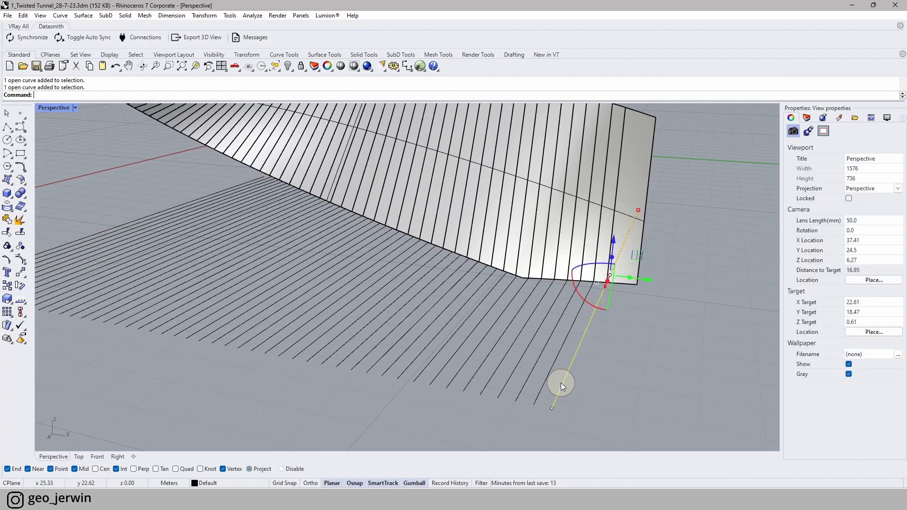
pyautogui.click(7, 285)
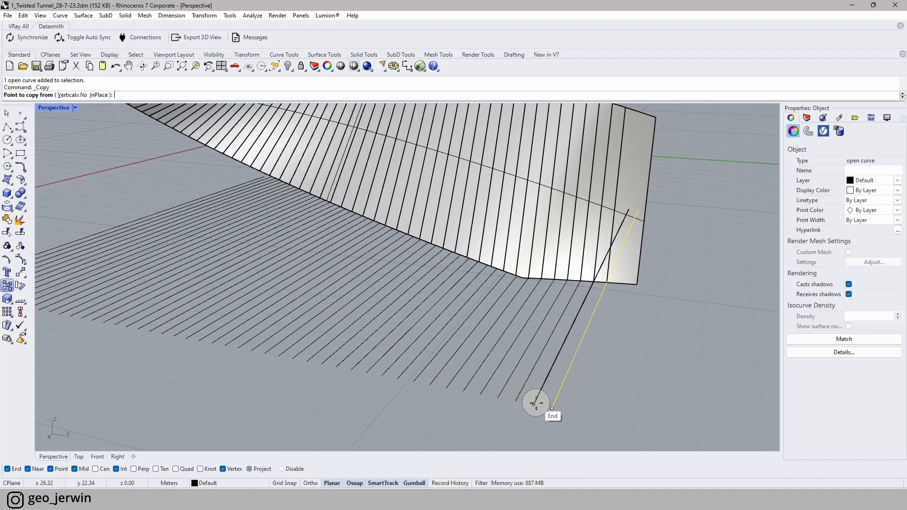
pyautogui.click(534, 405)
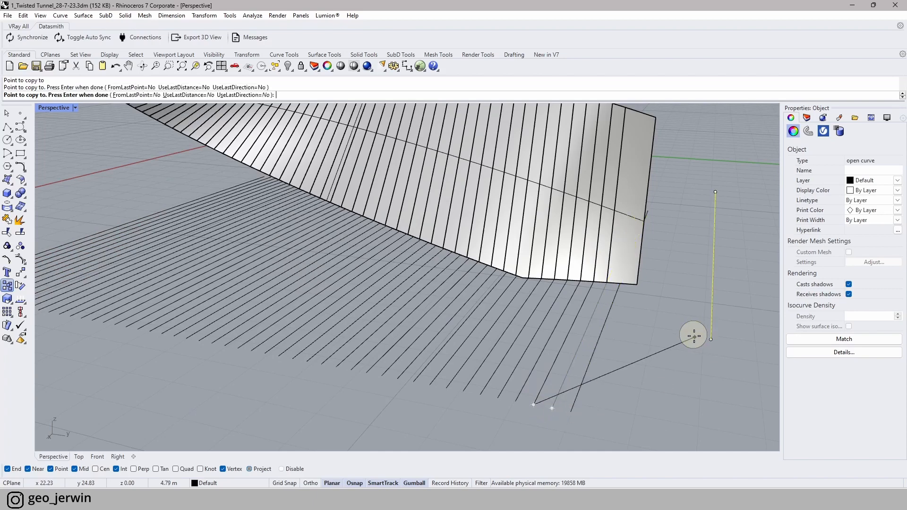
pyautogui.click(689, 330)
pyautogui.press('Escape')
pyautogui.press('Escape')
pyautogui.press('Escape')
# - Delete the stray line copy beside the array, and split the surface's end strip at the positive Y end with the array's last line
pyautogui.moveTo(734, 359); pyautogui.dragTo(702, 318)
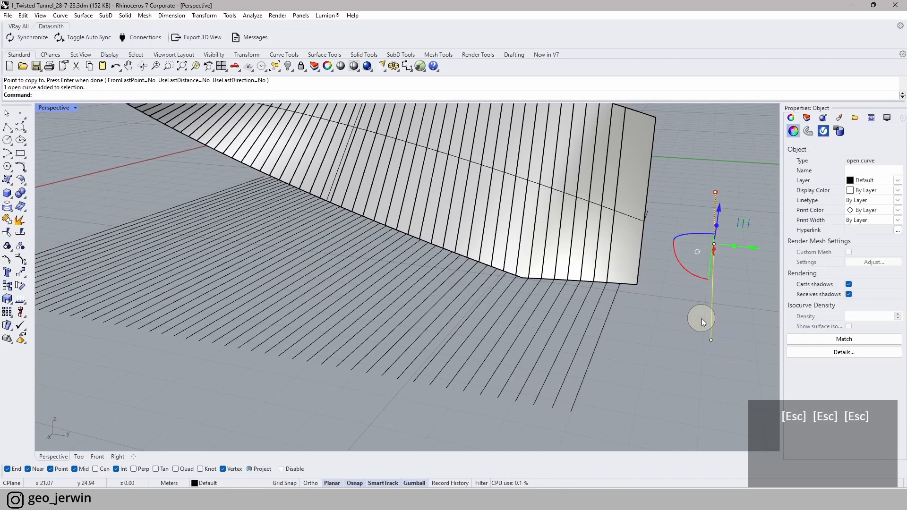
pyautogui.press('Delete')
pyautogui.click(617, 258)
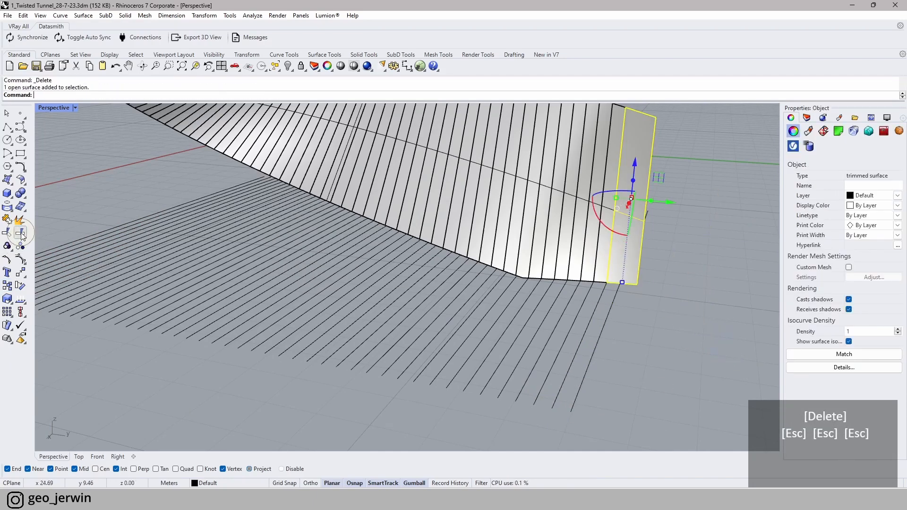
pyautogui.click(7, 246)
pyautogui.click(587, 365)
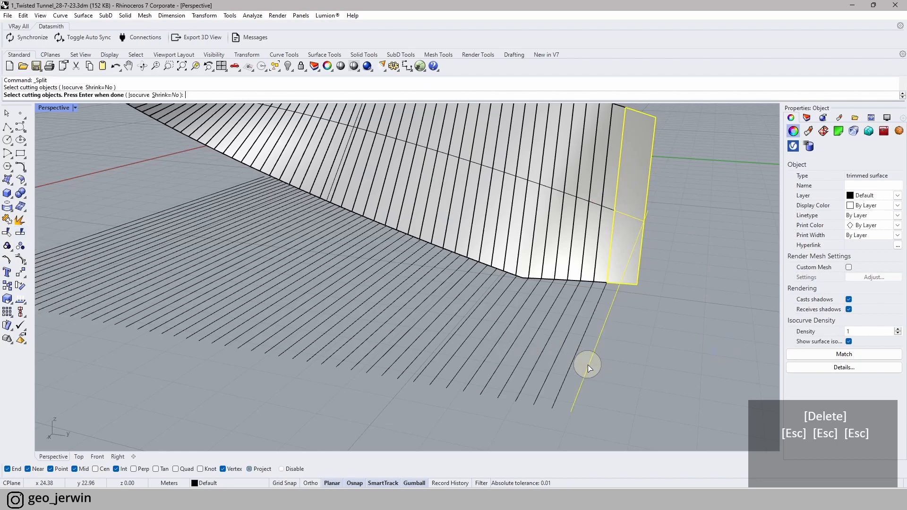
pyautogui.press('space')
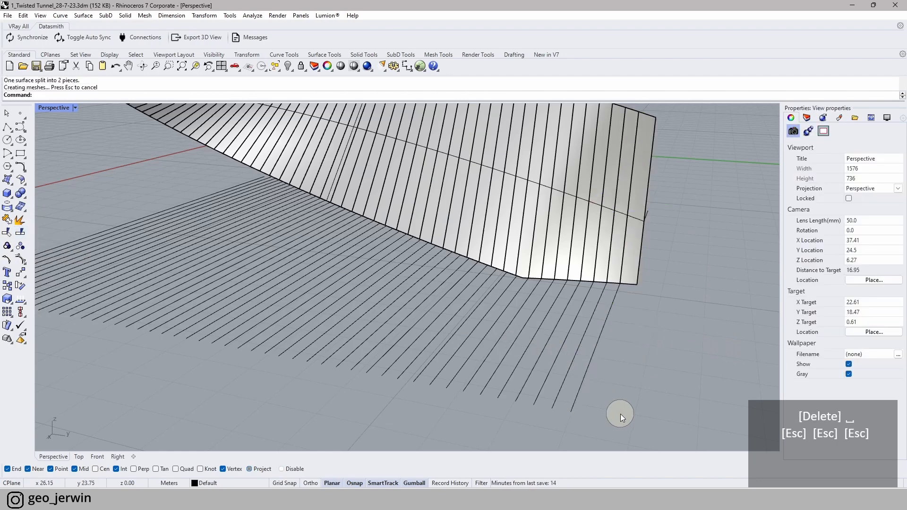
# - Copy the array's last line one line spacing toward positive Y, using the endpoints of the last two lines as reference
pyautogui.moveTo(619, 414); pyautogui.dragTo(603, 178, button='right')
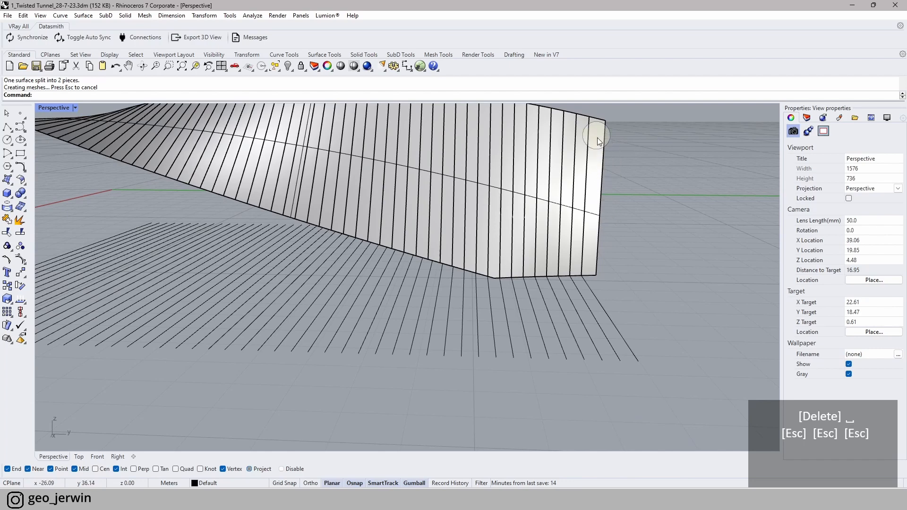
pyautogui.keyDown('shift'); pyautogui.moveTo(633, 298); pyautogui.dragTo(593, 325, button='right'); pyautogui.keyUp('shift')
pyautogui.click(557, 362)
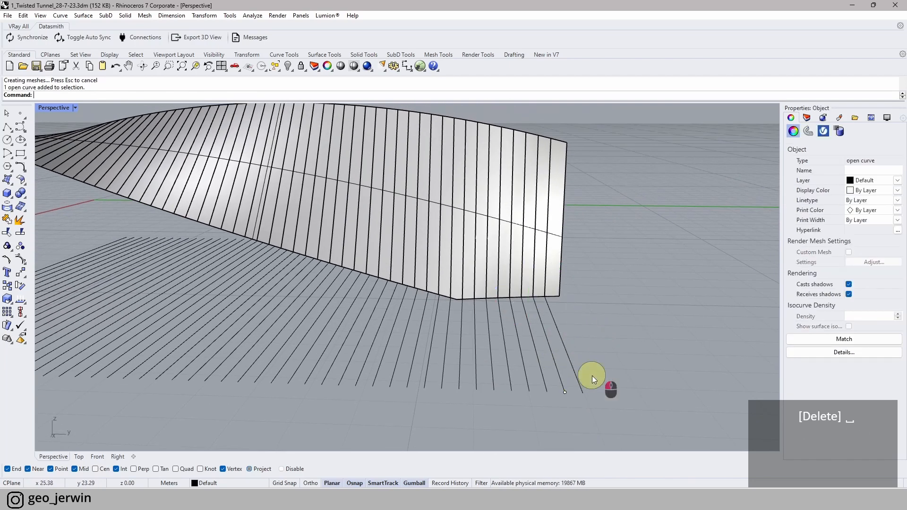
pyautogui.click(592, 375)
pyautogui.click(579, 379)
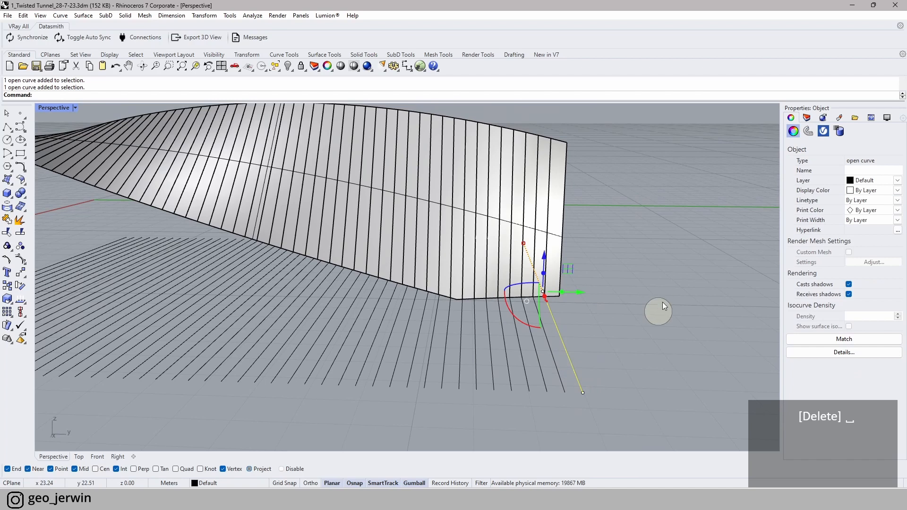
pyautogui.click(7, 285)
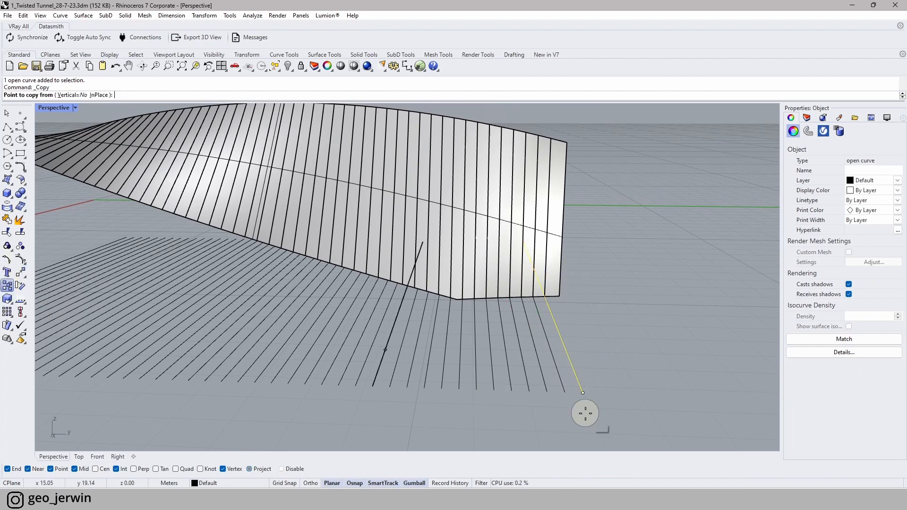
pyautogui.click(583, 392)
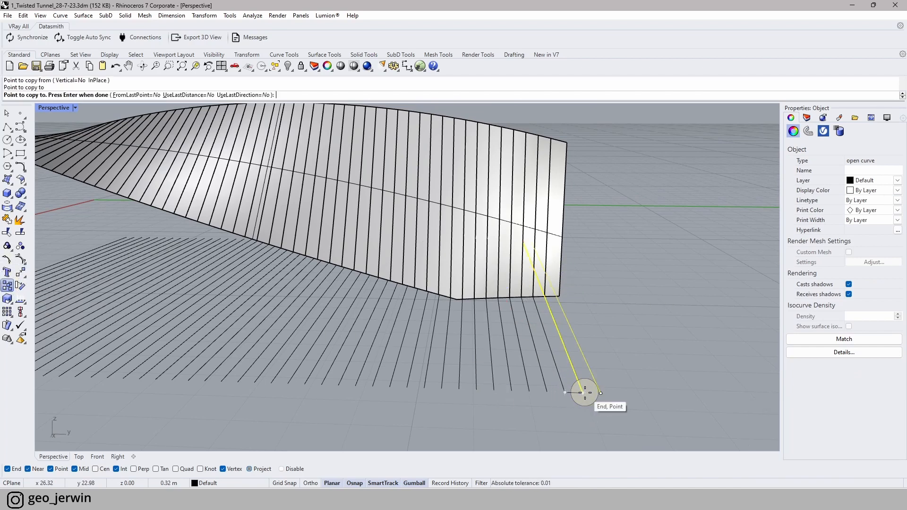
pyautogui.press('Escape')
pyautogui.press('Escape')
pyautogui.press('Escape')
pyautogui.press('Escape')
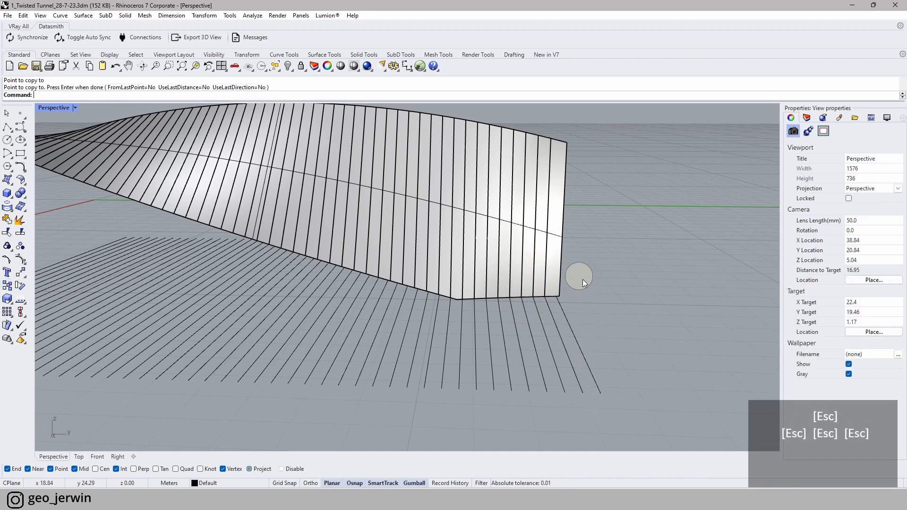
pyautogui.click(559, 244)
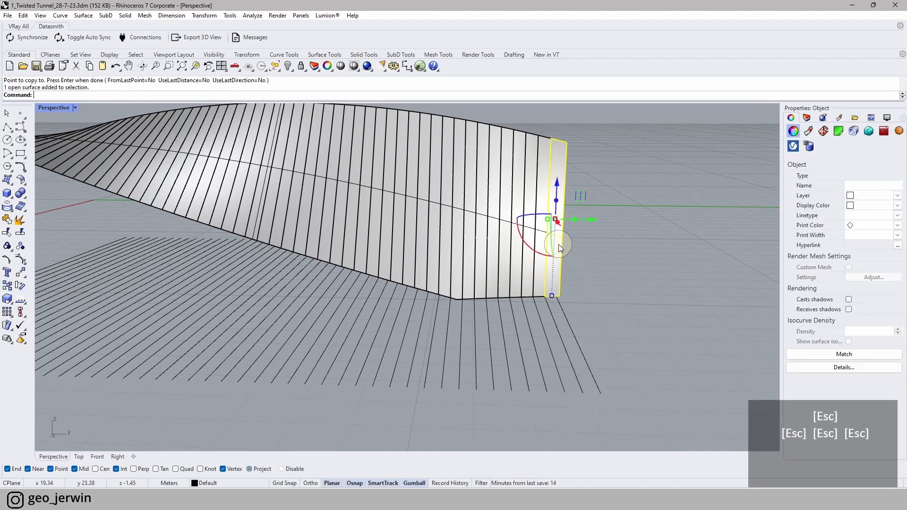
pyautogui.click(21, 232)
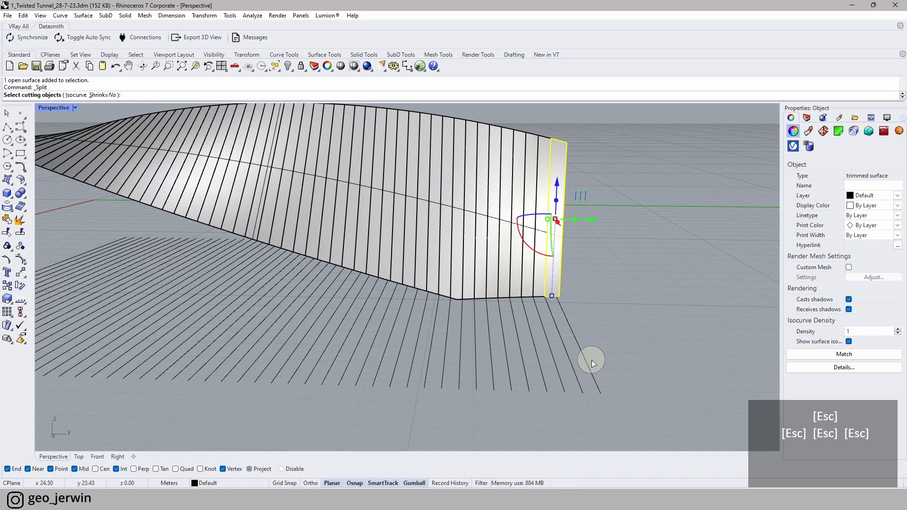
pyautogui.press('Escape')
pyautogui.press('Escape')
pyautogui.press('Escape')
# - Show the hidden tunnel surfaces in the Perspective view
pyautogui.moveTo(611, 310); pyautogui.dragTo(473, 222, button='right')
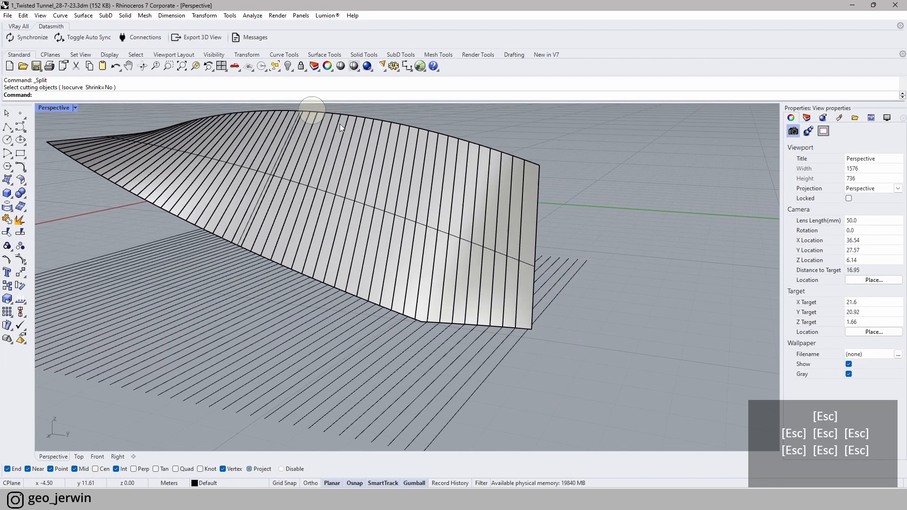
pyautogui.click(294, 70)
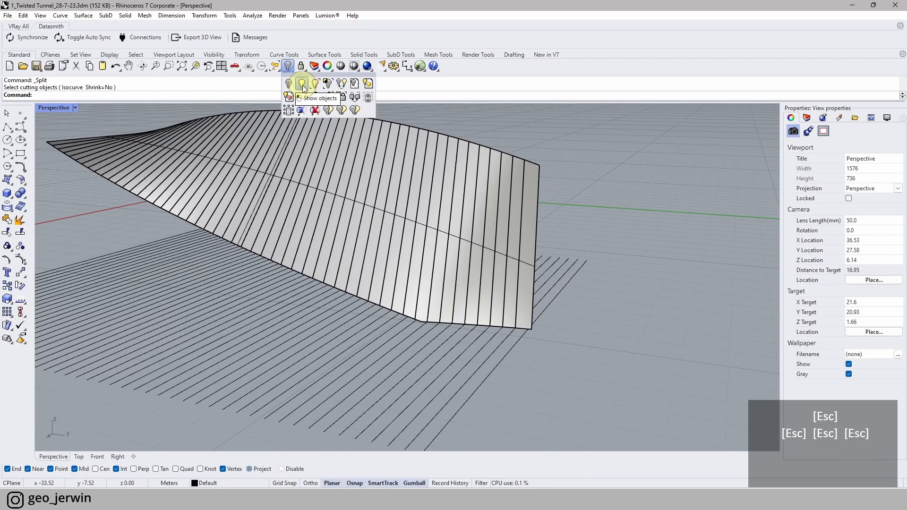
pyautogui.click(301, 83)
# - Split the striped surface's end strip and the two adjoining tunnel surfaces with the newly copied line at the positive Y end
pyautogui.click(528, 304)
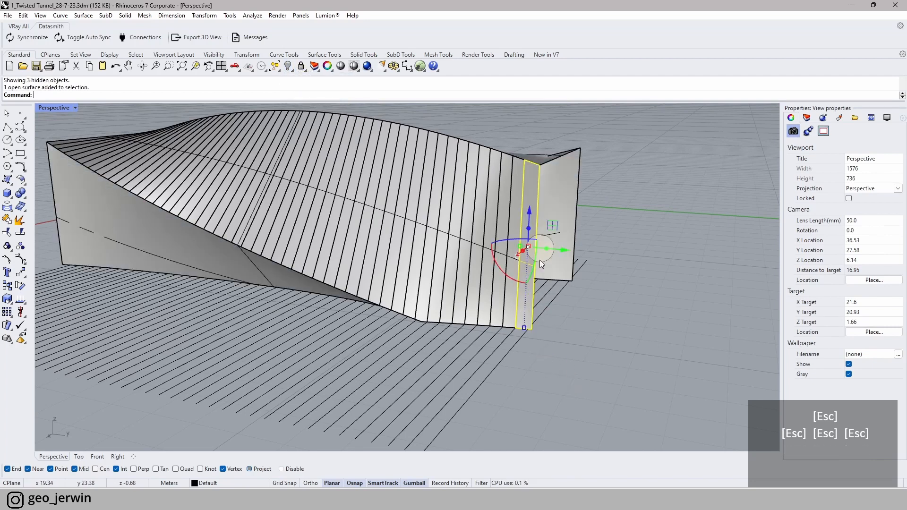
pyautogui.keyDown('shift'); pyautogui.click(553, 159); pyautogui.keyUp('shift')
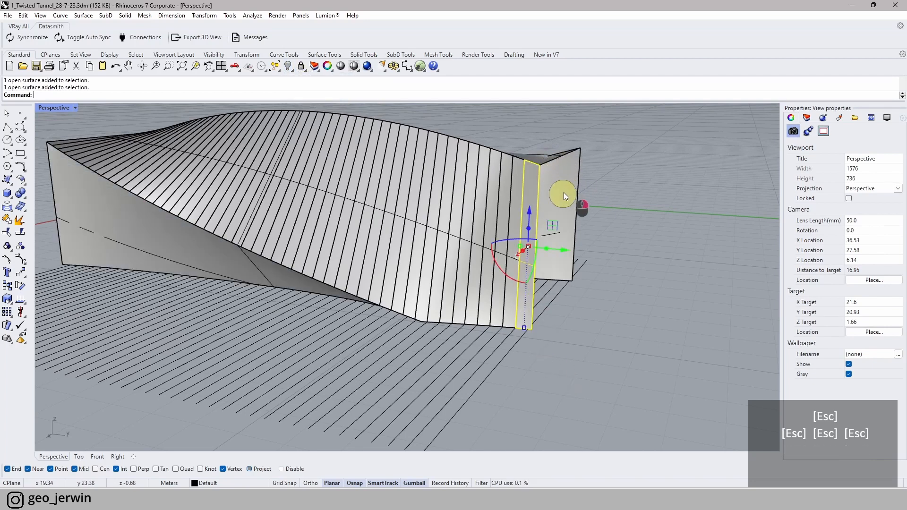
pyautogui.moveTo(563, 192); pyautogui.dragTo(588, 166, button='right')
pyautogui.keyDown('shift'); pyautogui.click(589, 166); pyautogui.keyUp('shift')
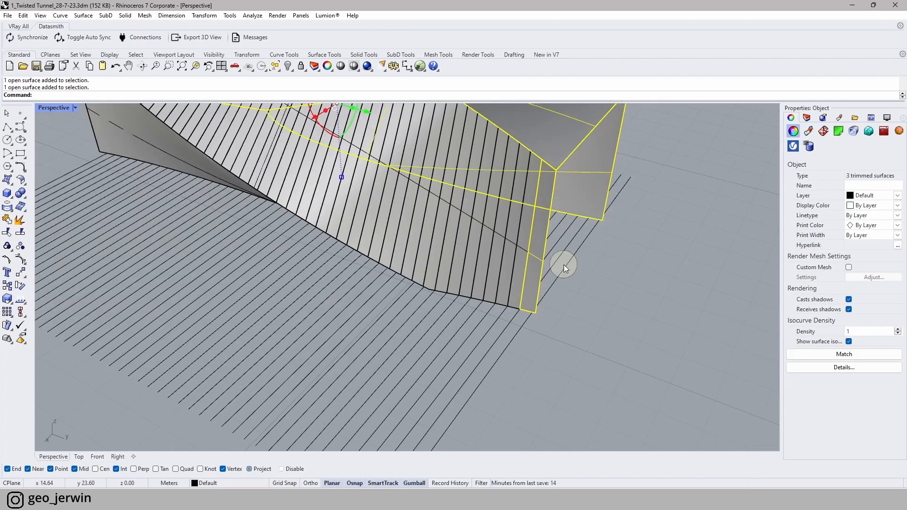
pyautogui.moveTo(563, 265); pyautogui.dragTo(473, 264, button='right')
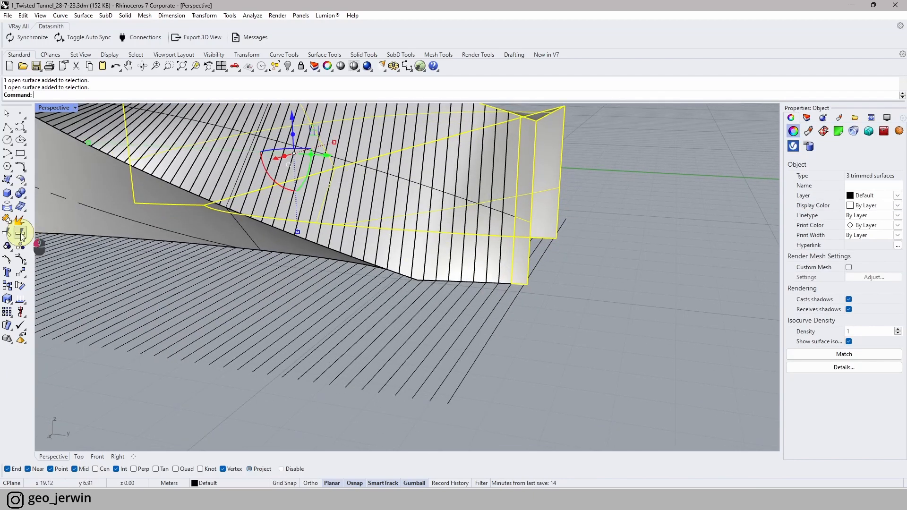
pyautogui.click(19, 232)
pyautogui.click(489, 336)
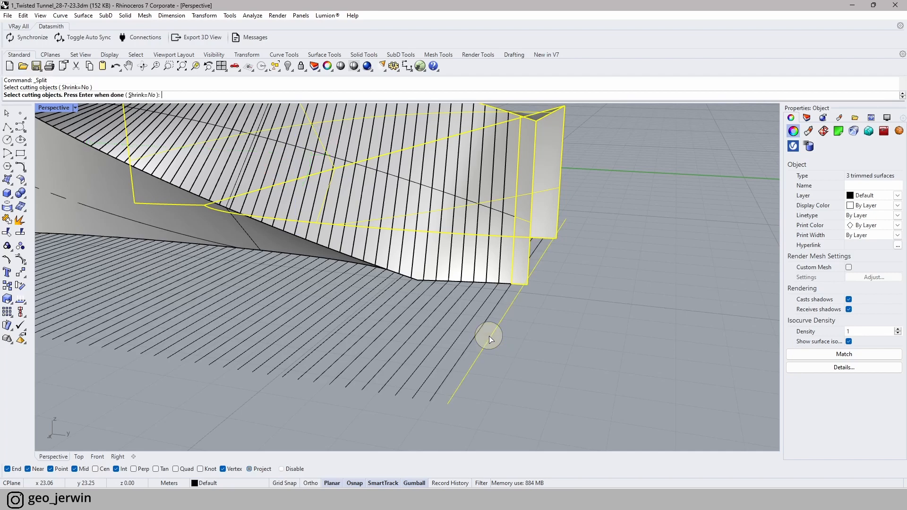
pyautogui.press('Return')
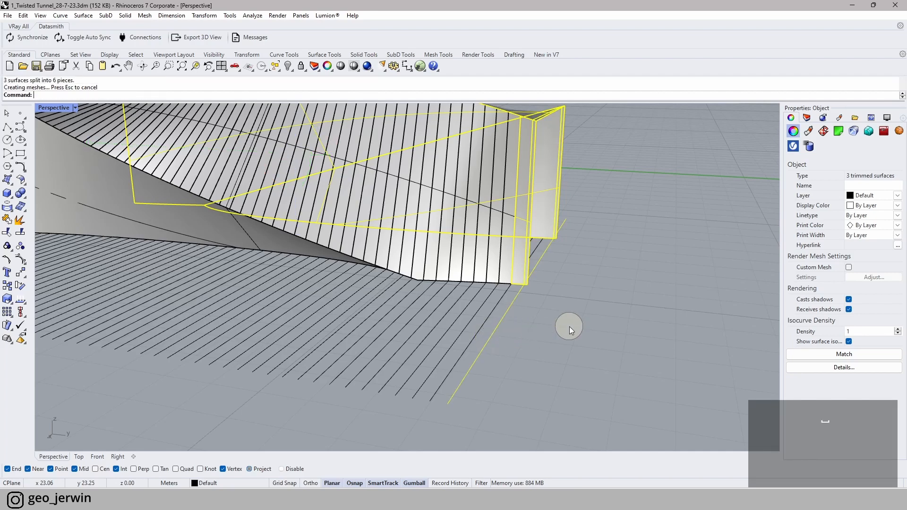
# - In the Top view, delete the three thin surface slivers beyond the last line at the tunnel's positive Y end
pyautogui.click(79, 458)
pyautogui.scroll(5, 341, 163)
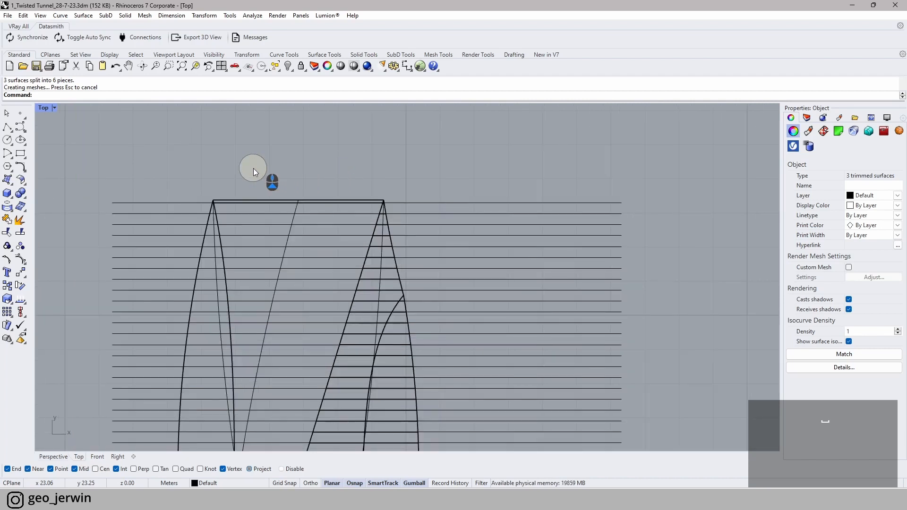
pyautogui.moveTo(154, 162); pyautogui.dragTo(522, 210)
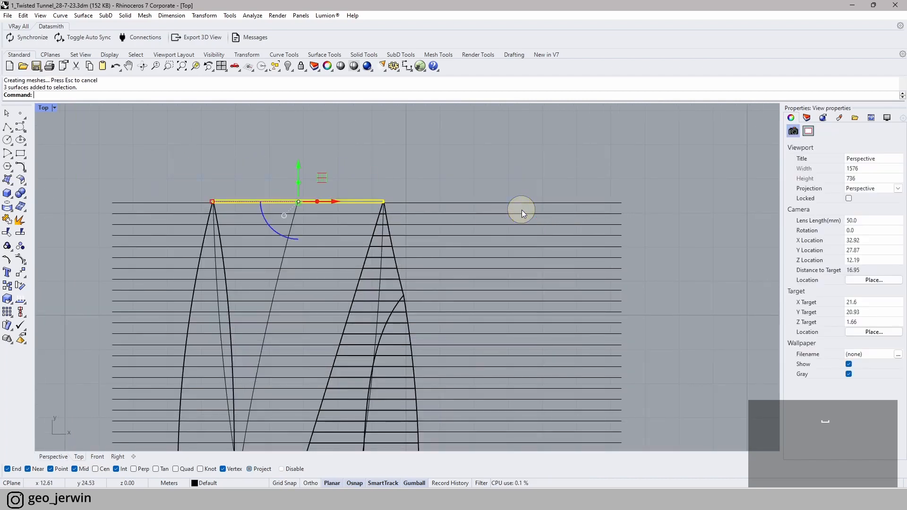
pyautogui.press('Delete')
# - Delete all the cutting lines across the tunnel in the Top view and save the file
pyautogui.click(529, 203)
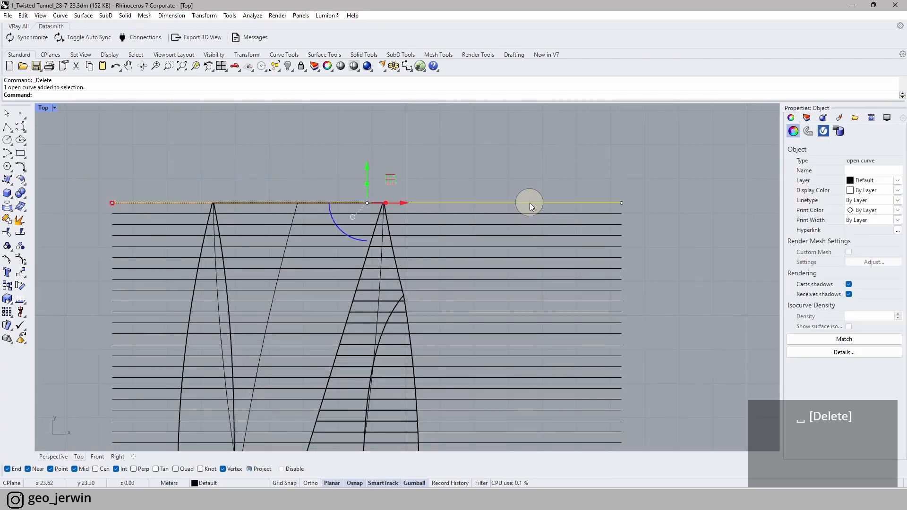
pyautogui.press('Delete')
pyautogui.scroll(-5, 588, 239)
pyautogui.scroll(2, 611, 390)
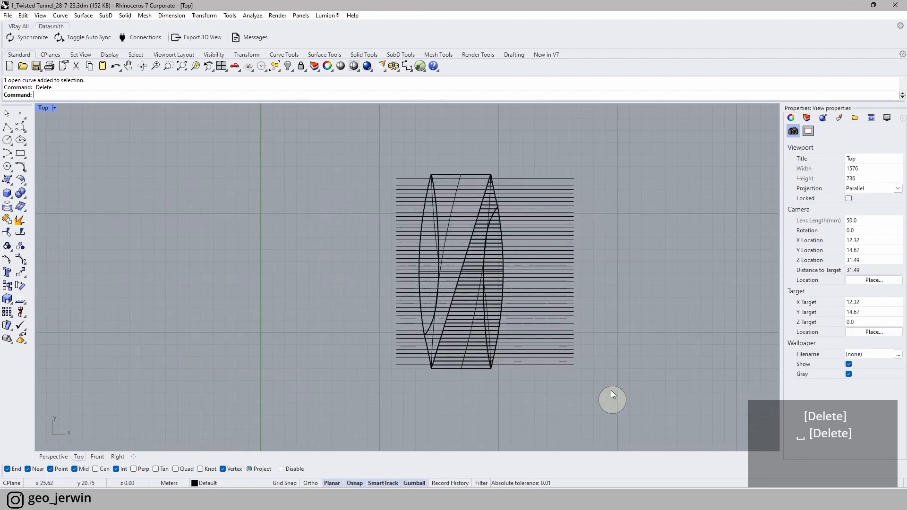
pyautogui.click(539, 158)
pyautogui.press('Delete')
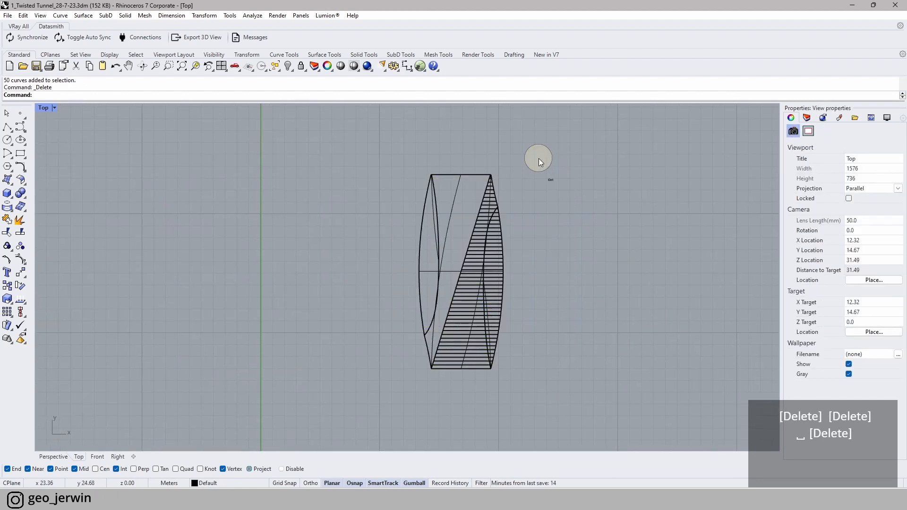
pyautogui.hotkey('ctrl', 's')
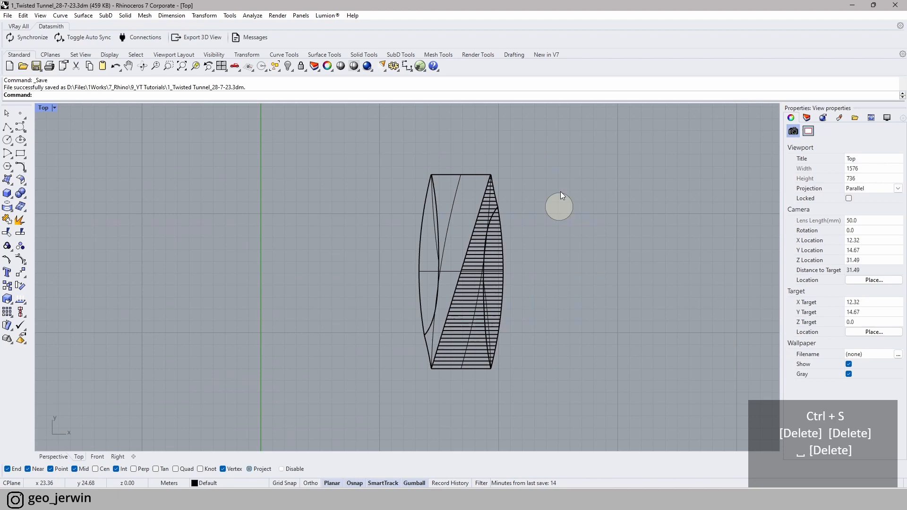
# - Turn off surface isocurves in the Shaded display settings of the Perspective view
pyautogui.click(53, 457)
pyautogui.scroll(-3, 261, 285)
pyautogui.scroll(1, 261, 285)
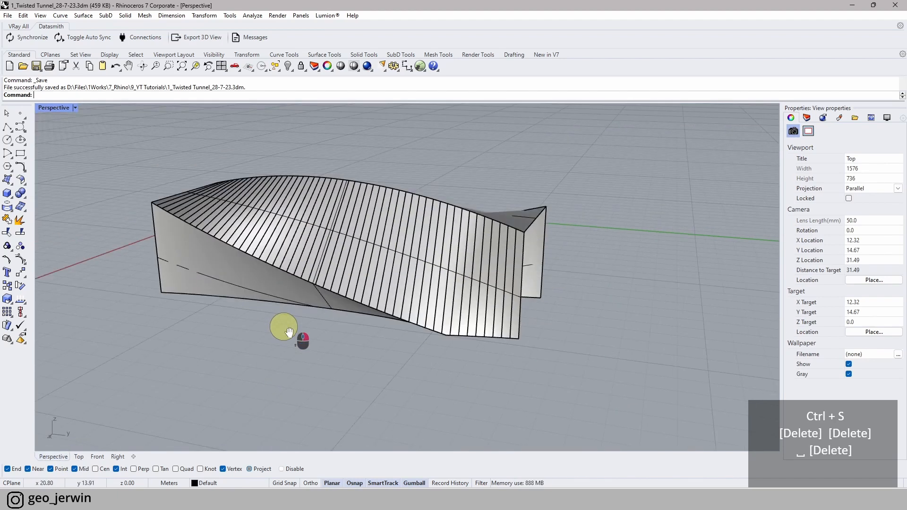
pyautogui.scroll(5, 374, 294)
pyautogui.scroll(-5, 392, 293)
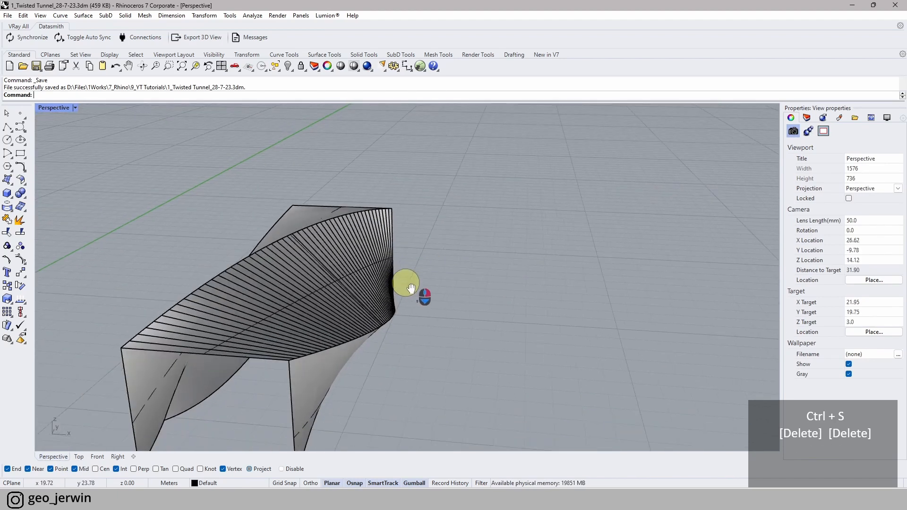
pyautogui.click(887, 117)
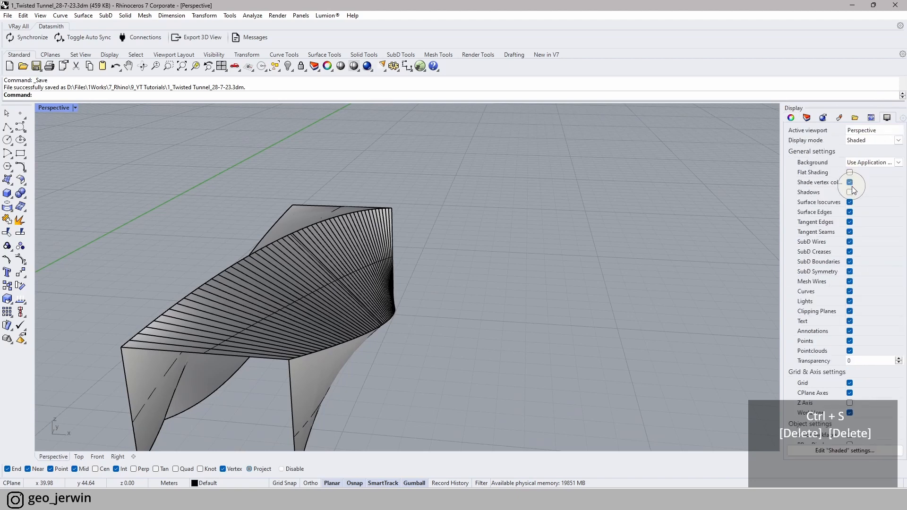
pyautogui.click(850, 203)
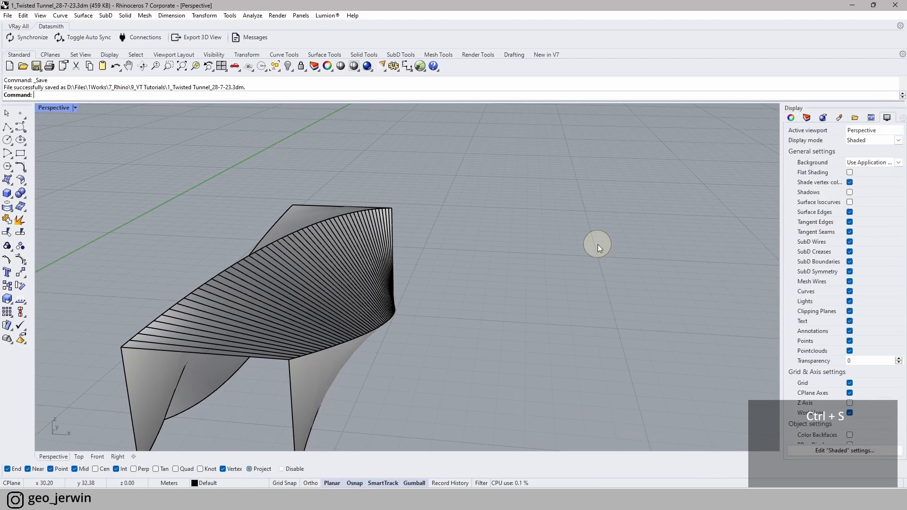
# - Select all the split strips of the tunnel's striped surface in the Perspective view and isolate them
pyautogui.moveTo(374, 283)
pyautogui.mouseDown(button='right')
pyautogui.moveTo(373, 296)
pyautogui.moveTo(448, 278)
pyautogui.moveTo(495, 290)
pyautogui.moveTo(330, 338)
pyautogui.moveTo(329, 288)
pyautogui.moveTo(222, 320)
pyautogui.moveTo(169, 348)
pyautogui.mouseUp(button='right')
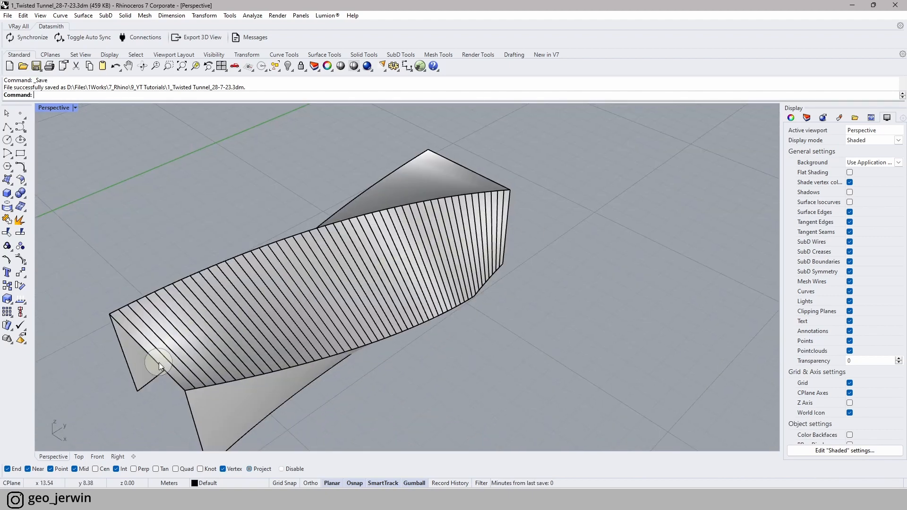
pyautogui.moveTo(537, 286); pyautogui.dragTo(364, 318, button='right')
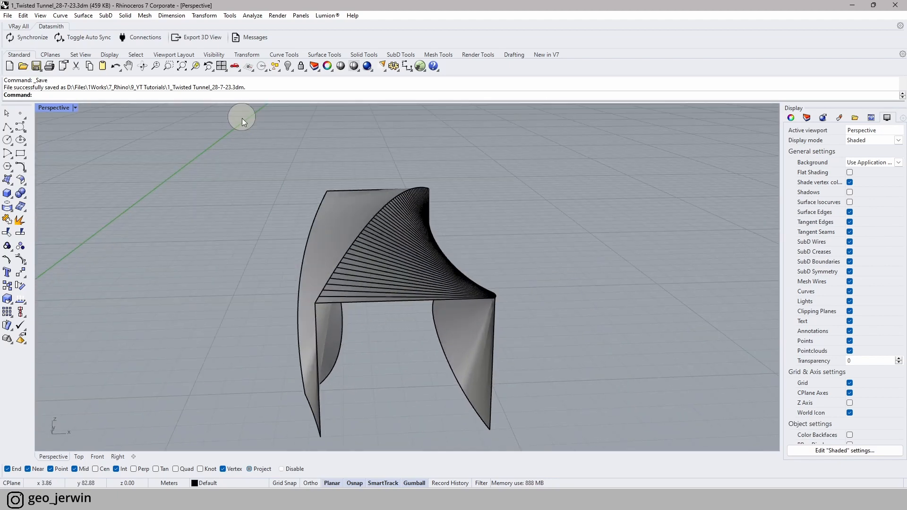
pyautogui.moveTo(306, 105); pyautogui.dragTo(345, 132, button='right')
pyautogui.moveTo(343, 122); pyautogui.dragTo(548, 305)
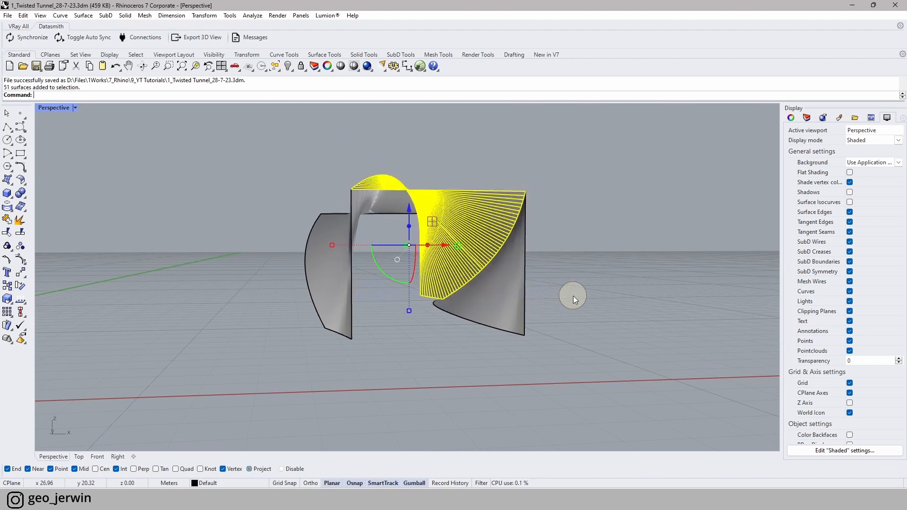
pyautogui.moveTo(542, 318); pyautogui.dragTo(540, 318, button='right')
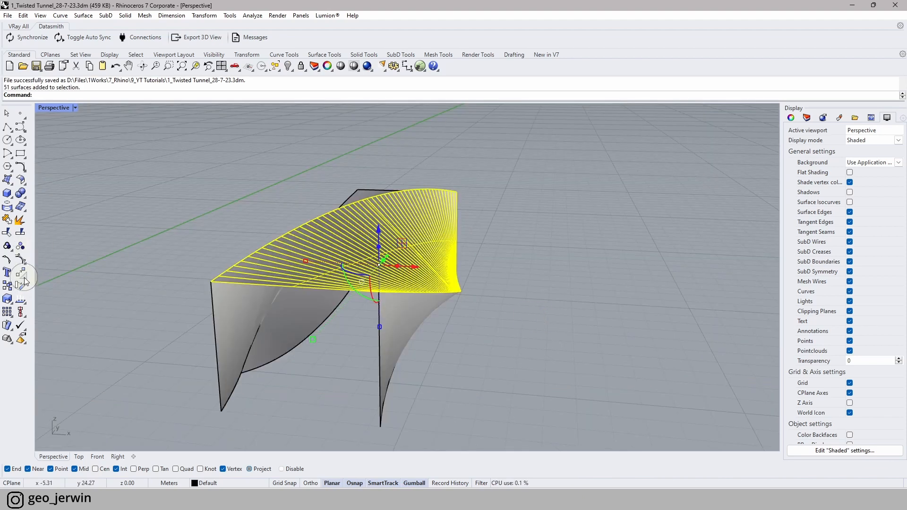
pyautogui.click(287, 68)
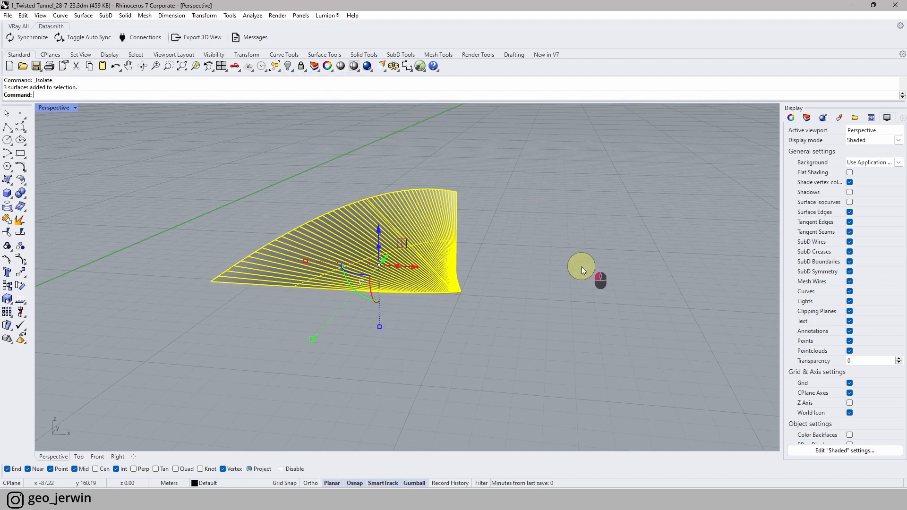
# - In the Top view, select every second strip of the isolated surface, starting with the second from its wide end, and delete them
pyautogui.press('Escape')
pyautogui.click(79, 456)
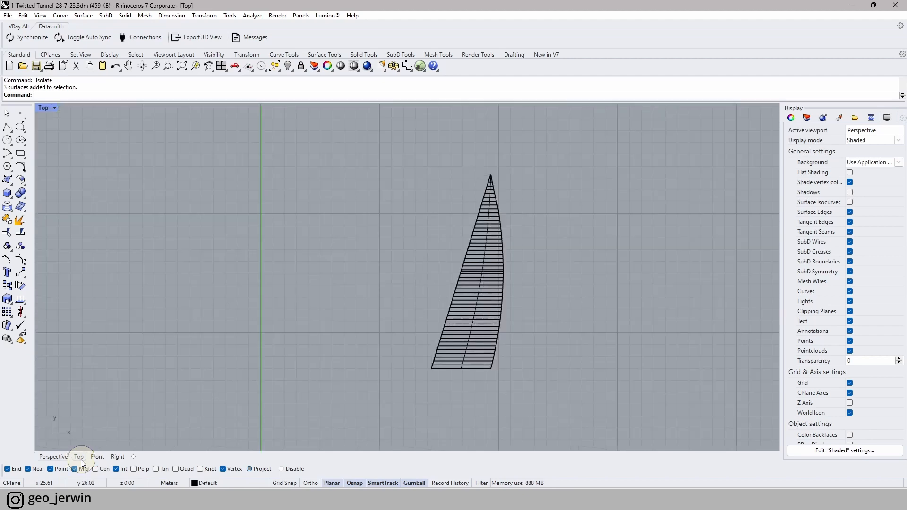
pyautogui.scroll(5, 465, 364)
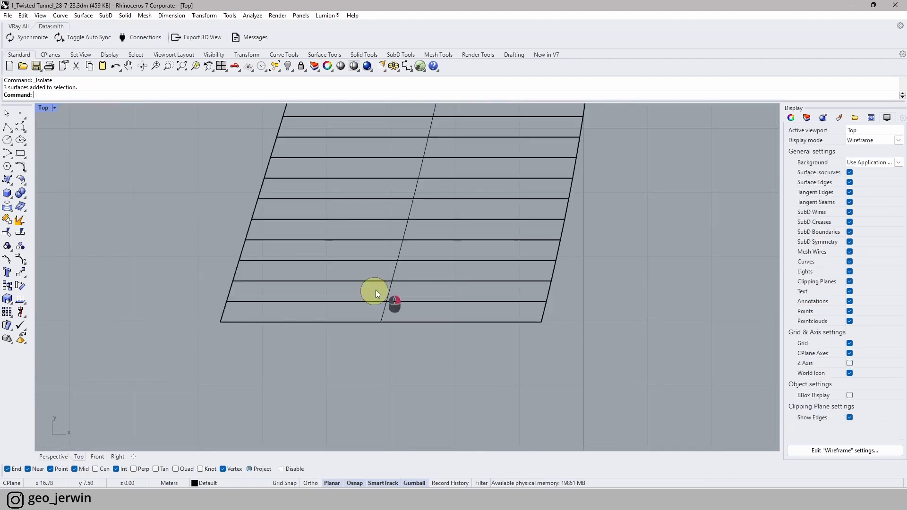
pyautogui.scroll(1, 326, 361)
pyautogui.click(333, 364)
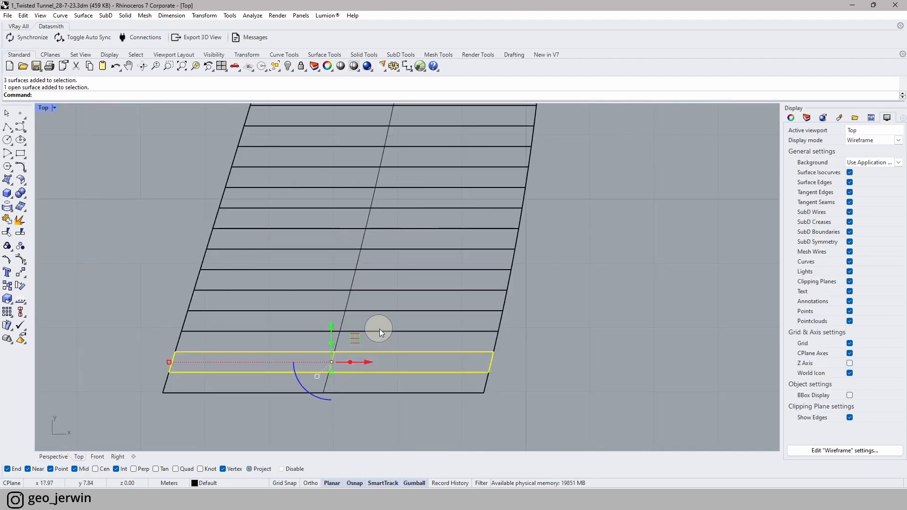
pyautogui.scroll(-3, 331, 321)
pyautogui.moveTo(285, 311); pyautogui.dragTo(262, 357, button='right')
pyautogui.scroll(2, 282, 350)
pyautogui.keyDown('shift'); pyautogui.click(281, 363); pyautogui.keyUp('shift')
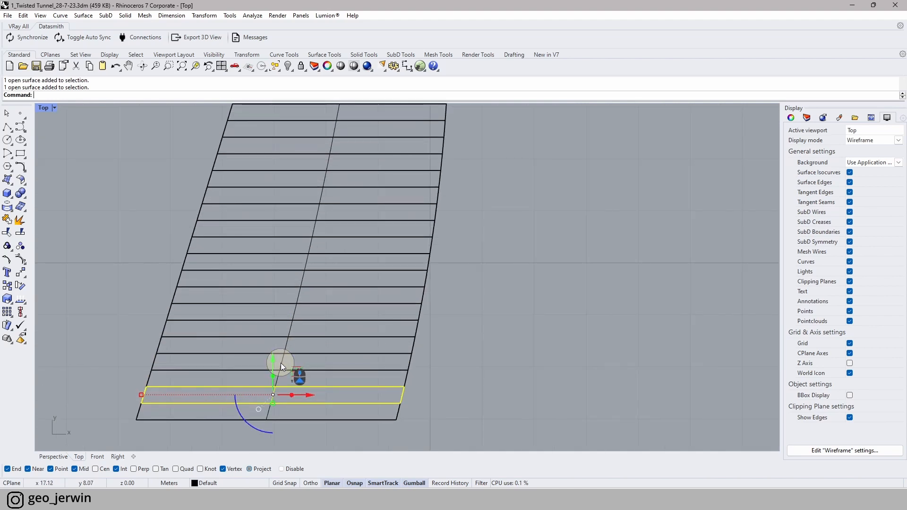
pyautogui.keyDown('shift'); pyautogui.click(293, 325); pyautogui.keyUp('shift')
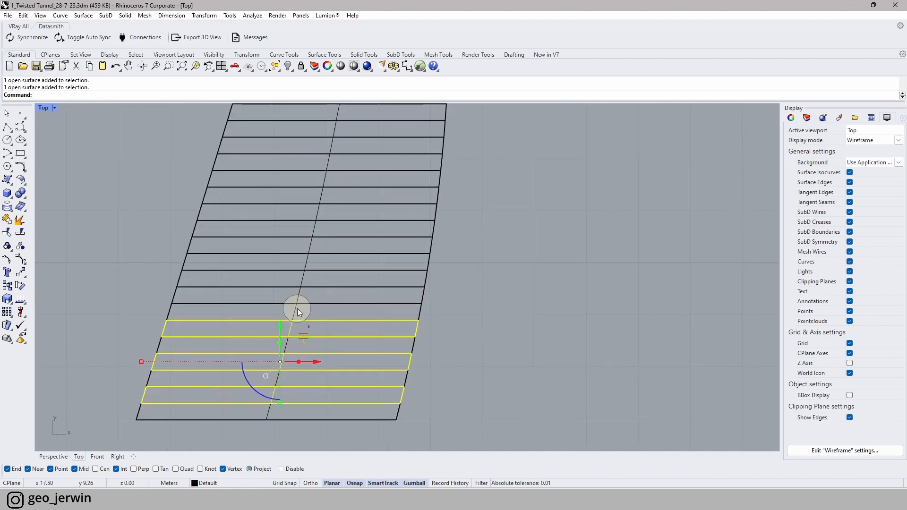
pyautogui.keyDown('shift'); pyautogui.click(308, 260); pyautogui.keyUp('shift')
pyautogui.keyDown('shift'); pyautogui.click(314, 226); pyautogui.keyUp('shift')
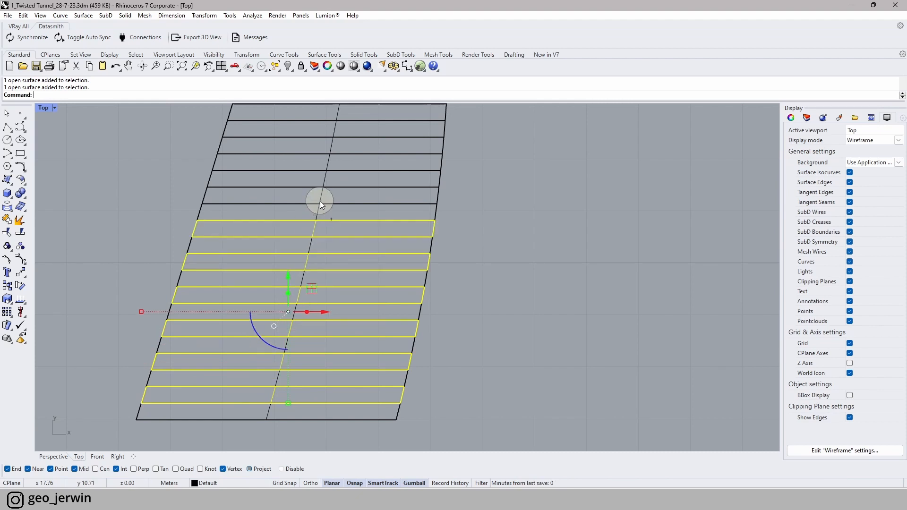
pyautogui.keyDown('shift'); pyautogui.click(320, 197); pyautogui.keyUp('shift')
pyautogui.moveTo(334, 226); pyautogui.dragTo(289, 387, button='right')
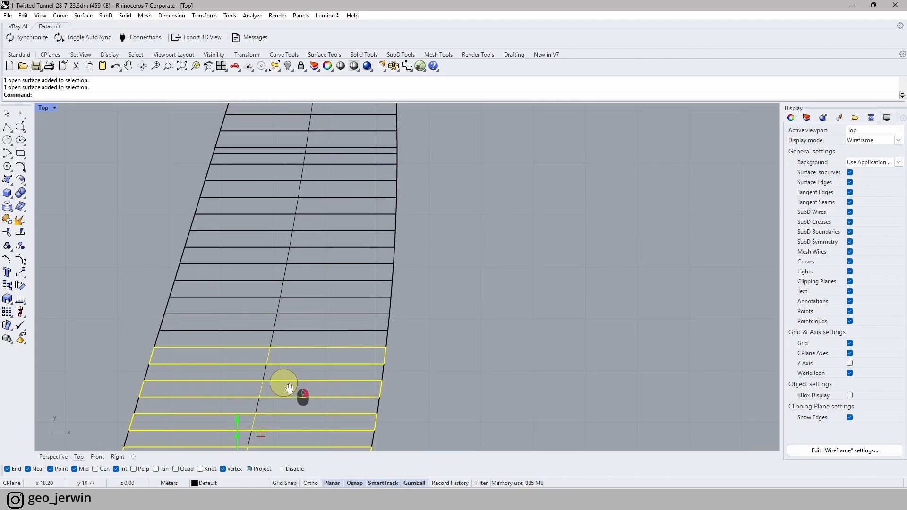
pyautogui.keyDown('shift'); pyautogui.click(282, 293); pyautogui.keyUp('shift')
pyautogui.keyDown('shift'); pyautogui.click(287, 257); pyautogui.keyUp('shift')
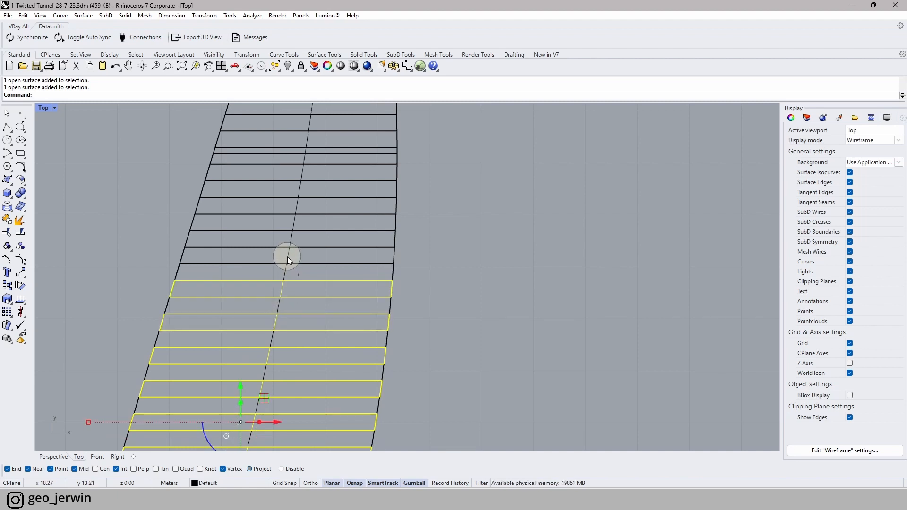
pyautogui.keyDown('shift'); pyautogui.click(287, 256); pyautogui.keyUp('shift')
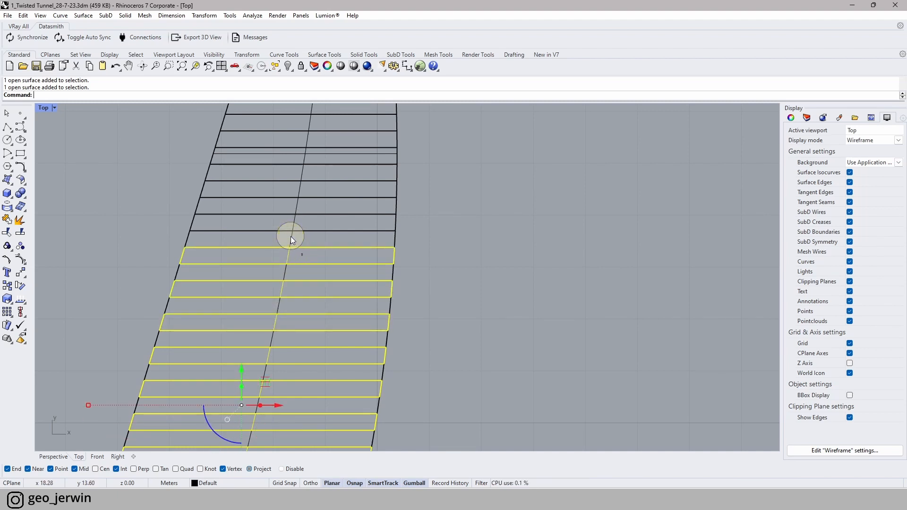
pyautogui.keyDown('shift'); pyautogui.click(286, 239); pyautogui.keyUp('shift')
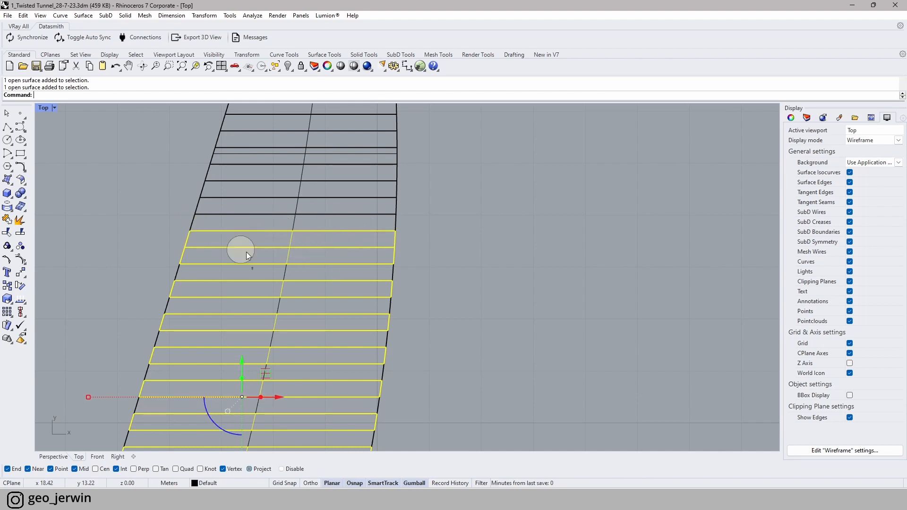
pyautogui.keyDown('ctrl'); pyautogui.click(294, 240); pyautogui.keyUp('ctrl')
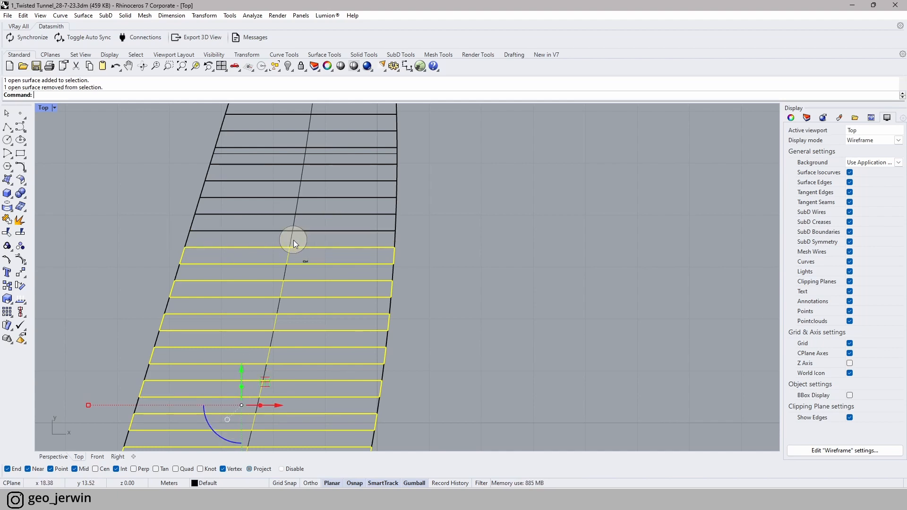
pyautogui.keyDown('shift'); pyautogui.click(292, 223); pyautogui.keyUp('shift')
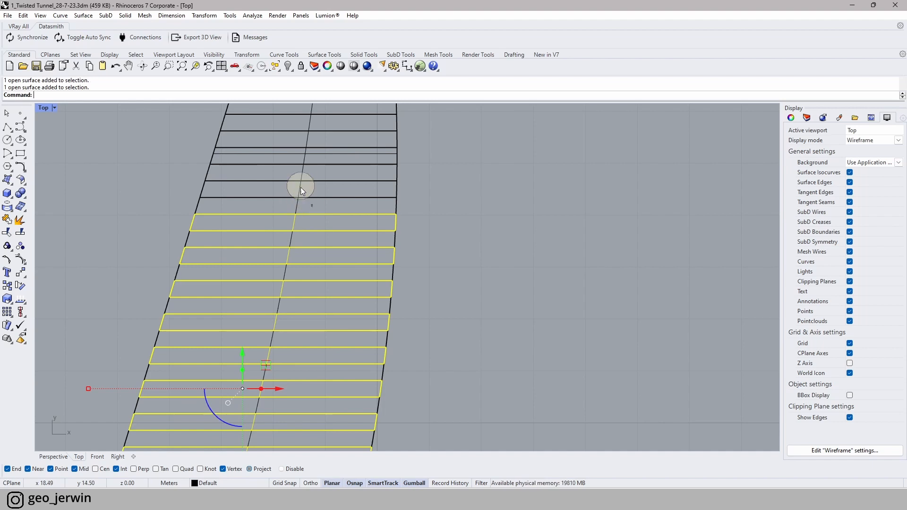
pyautogui.keyDown('shift'); pyautogui.click(300, 188); pyautogui.keyUp('shift')
pyautogui.keyDown('shift'); pyautogui.click(304, 155); pyautogui.keyUp('shift')
pyautogui.moveTo(336, 162); pyautogui.dragTo(291, 382, button='right')
pyautogui.keyDown('shift'); pyautogui.click(259, 330); pyautogui.keyUp('shift')
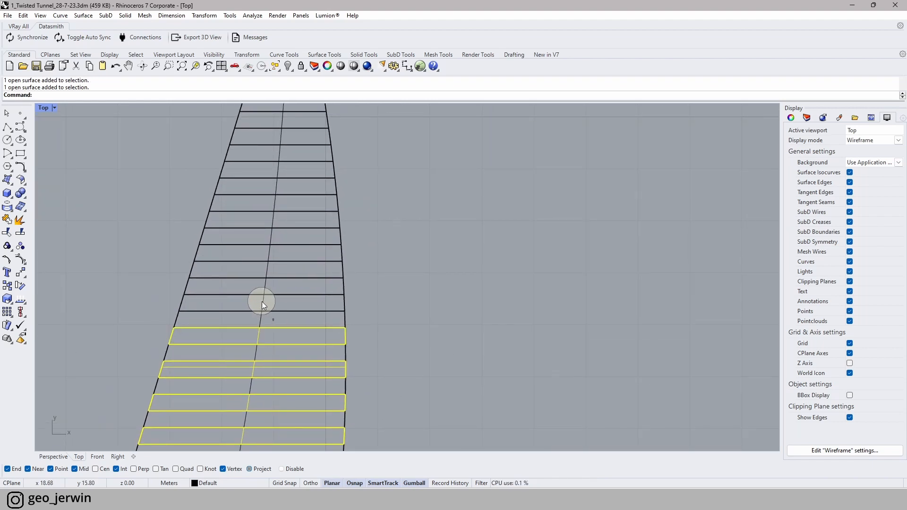
pyautogui.keyDown('shift'); pyautogui.click(262, 301); pyautogui.keyUp('shift')
pyautogui.keyDown('shift'); pyautogui.click(265, 278); pyautogui.keyUp('shift')
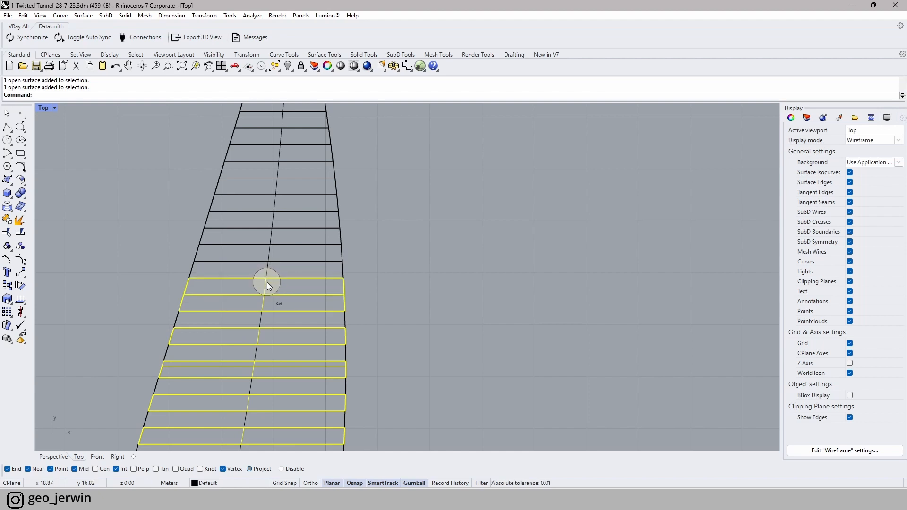
pyautogui.keyDown('ctrl'); pyautogui.click(267, 282); pyautogui.keyUp('ctrl')
pyautogui.keyDown('shift'); pyautogui.click(271, 253); pyautogui.keyUp('shift')
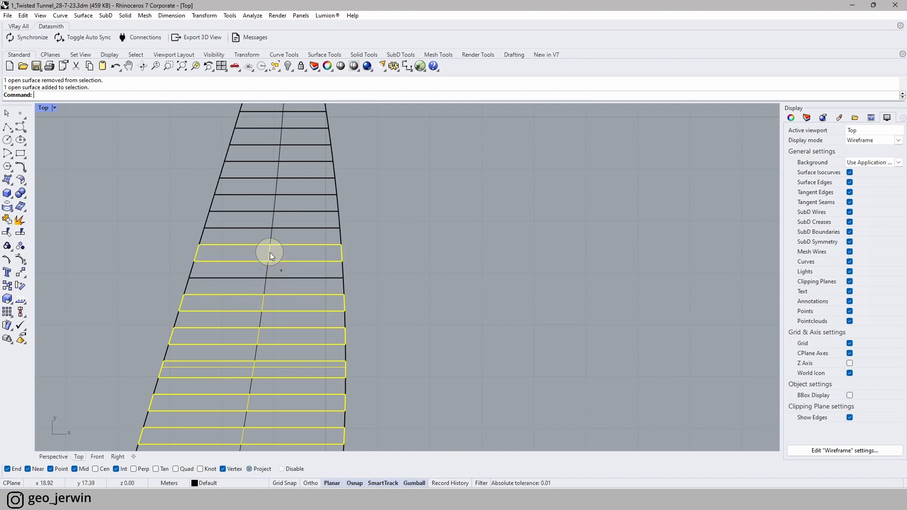
pyautogui.keyDown('ctrl'); pyautogui.click(273, 253); pyautogui.keyUp('ctrl')
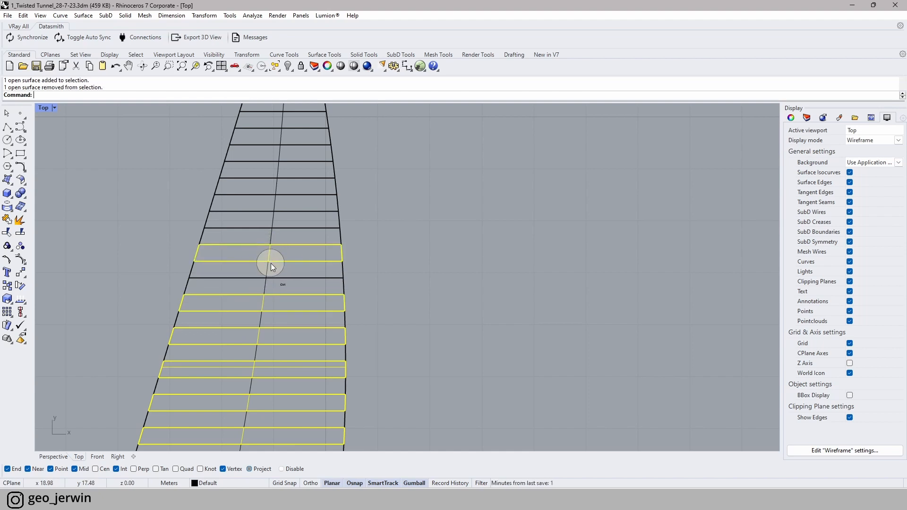
pyautogui.keyDown('shift'); pyautogui.click(268, 267); pyautogui.keyUp('shift')
pyautogui.keyDown('shift'); pyautogui.click(271, 239); pyautogui.keyUp('shift')
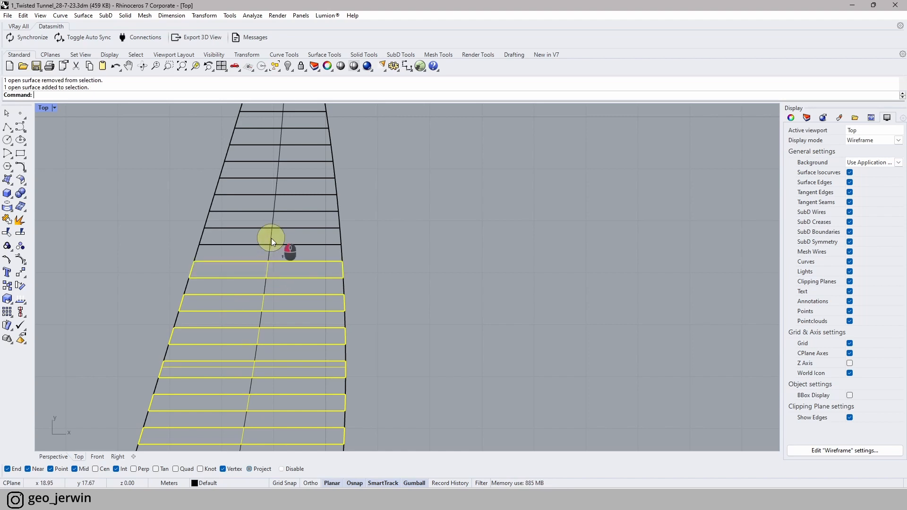
pyautogui.keyDown('shift'); pyautogui.click(278, 200); pyautogui.keyUp('shift')
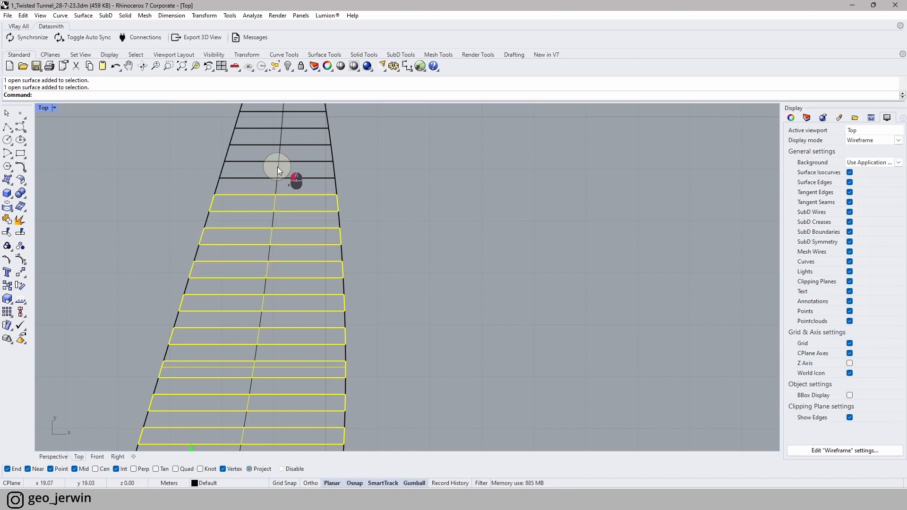
pyautogui.keyDown('shift'); pyautogui.click(304, 190); pyautogui.keyUp('shift')
pyautogui.moveTo(304, 190); pyautogui.dragTo(279, 331, button='right')
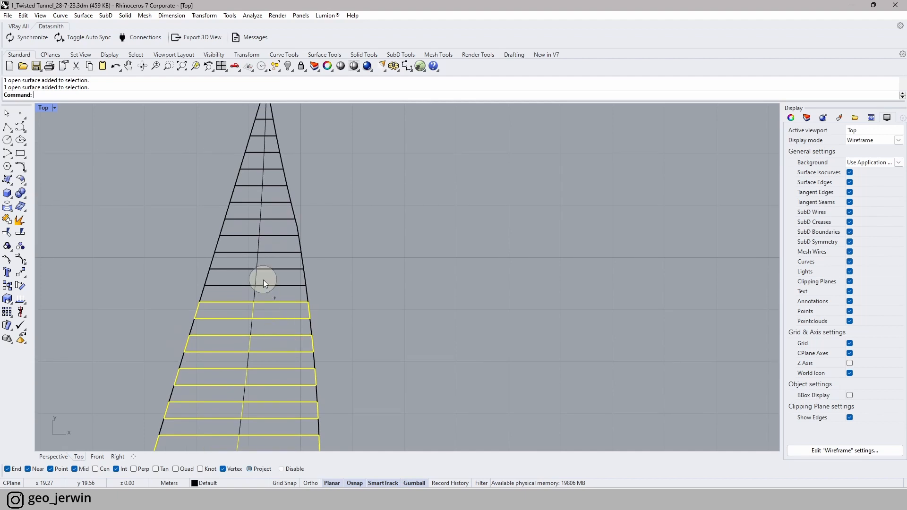
pyautogui.keyDown('shift'); pyautogui.click(256, 277); pyautogui.keyUp('shift')
pyautogui.keyDown('shift'); pyautogui.click(258, 243); pyautogui.keyUp('shift')
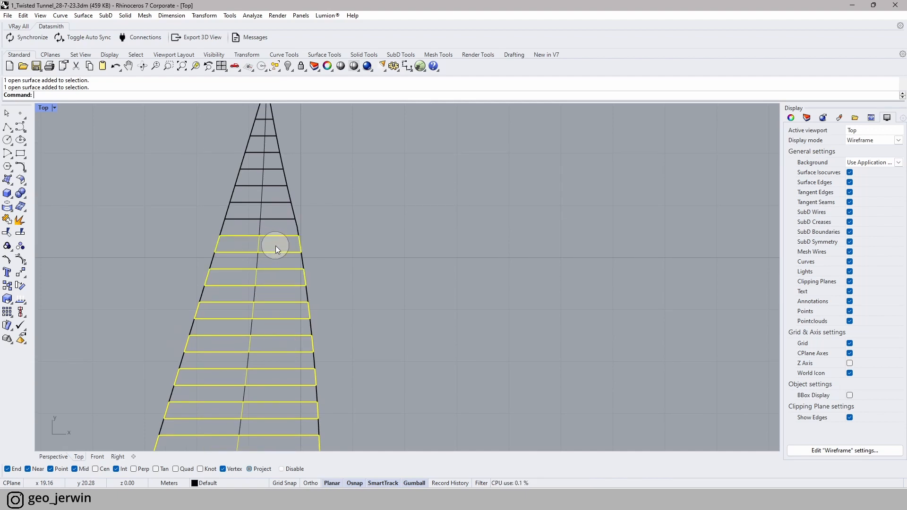
pyautogui.moveTo(277, 298); pyautogui.dragTo(273, 347, button='right')
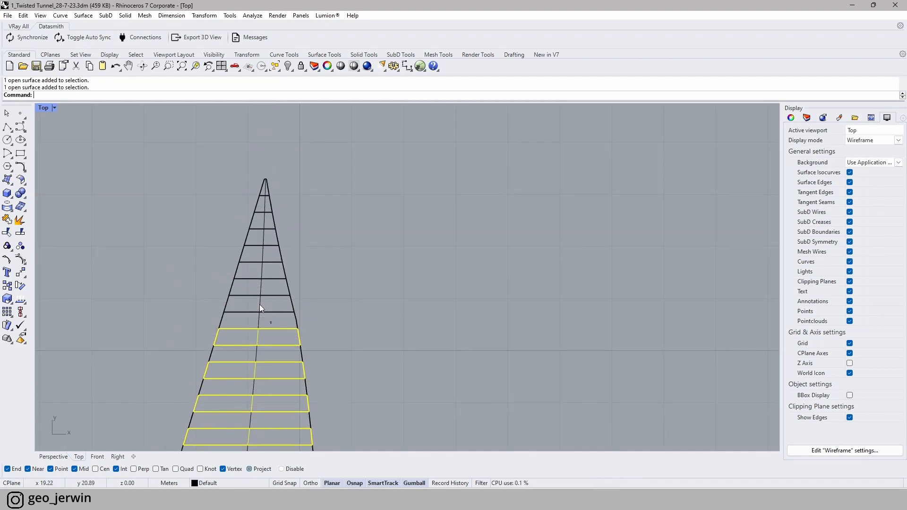
pyautogui.keyDown('shift'); pyautogui.click(262, 236); pyautogui.keyUp('shift')
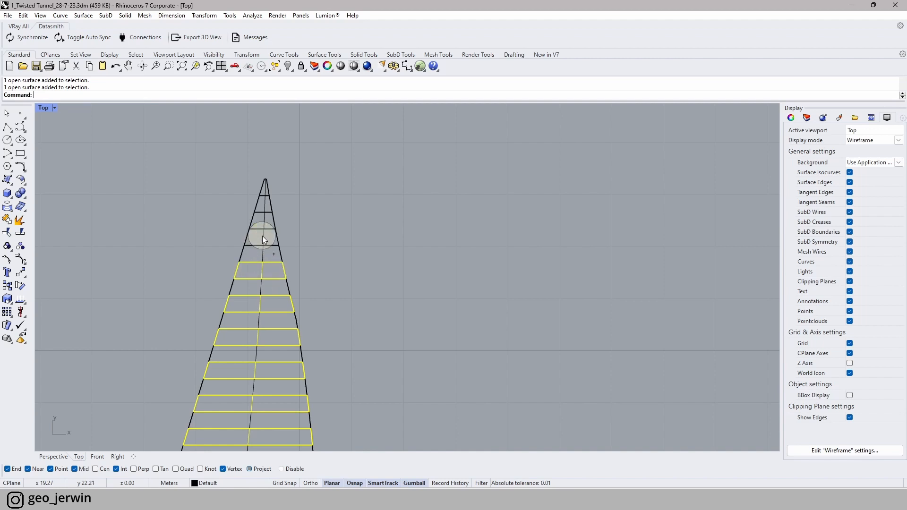
pyautogui.keyDown('shift'); pyautogui.click(265, 205); pyautogui.keyUp('shift')
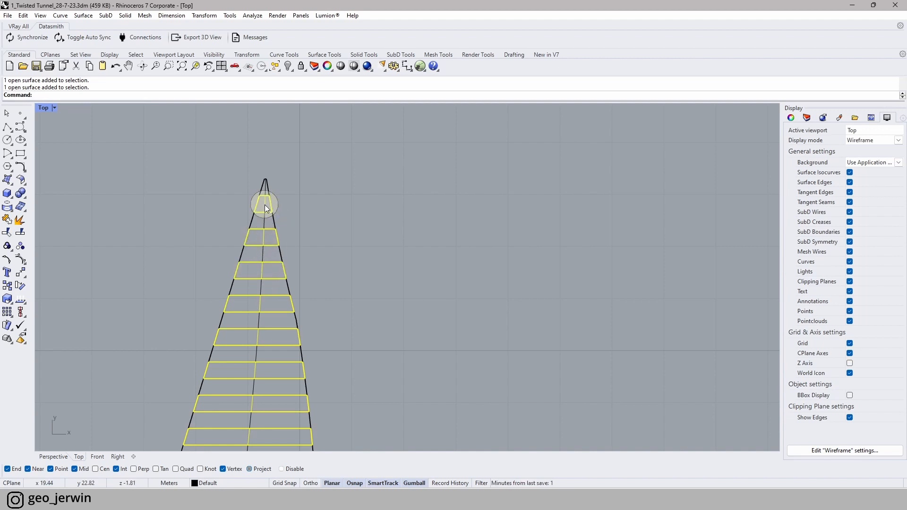
pyautogui.press('Delete')
# - Select all the remaining alternating strips of the surface together in the Top view
pyautogui.scroll(-10, 420, 195)
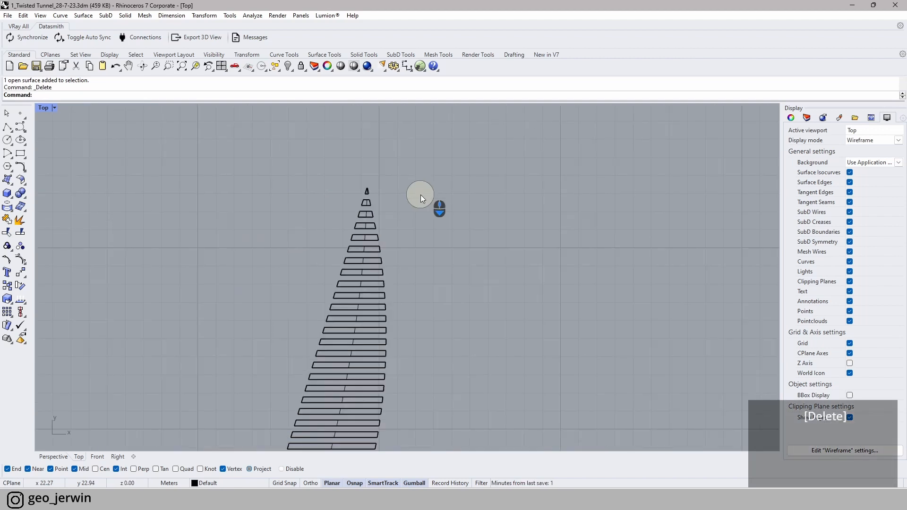
pyautogui.scroll(-4, 458, 257)
pyautogui.moveTo(458, 257); pyautogui.dragTo(398, 242, button='right')
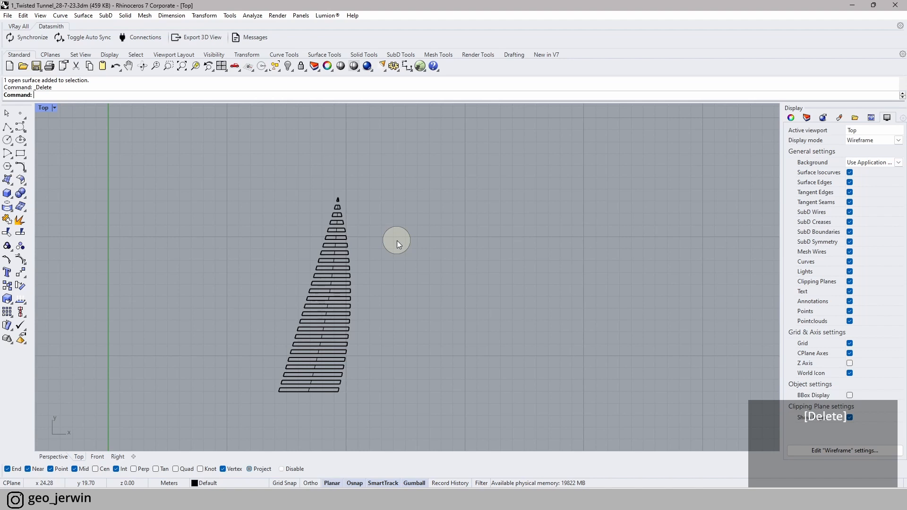
pyautogui.moveTo(180, 164); pyautogui.dragTo(430, 406)
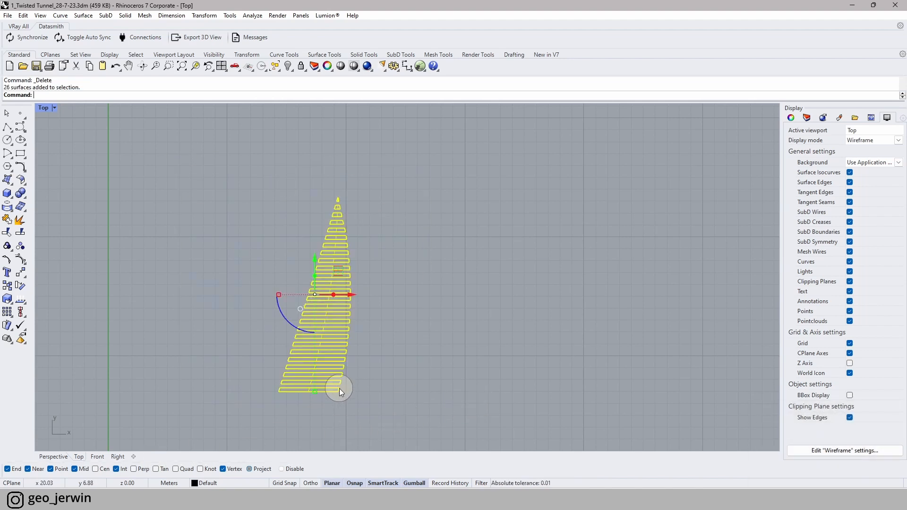
# - Group the selected strip surfaces of the twisted tunnel and check that they select together
pyautogui.scroll(4, 372, 370)
pyautogui.scroll(-3, 506, 372)
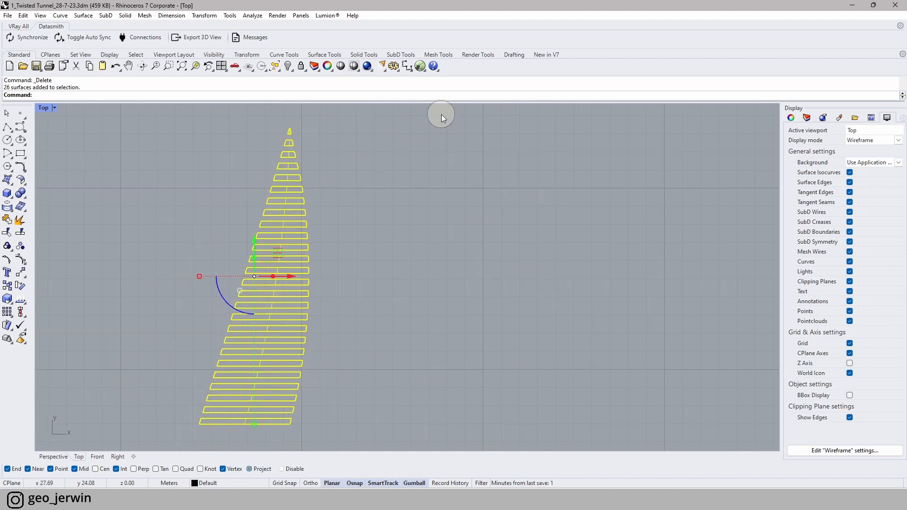
pyautogui.moveTo(505, 414); pyautogui.dragTo(474, 414, button='right')
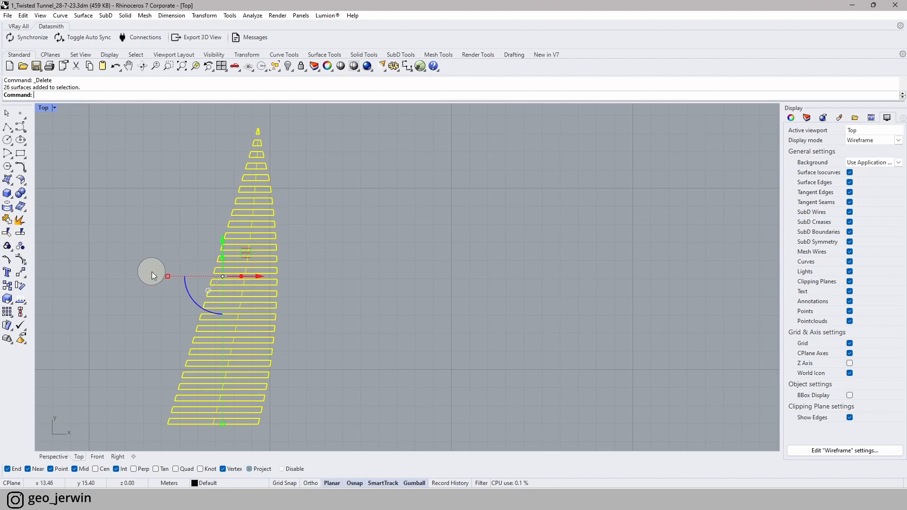
pyautogui.hotkey('ctrl', 'g')
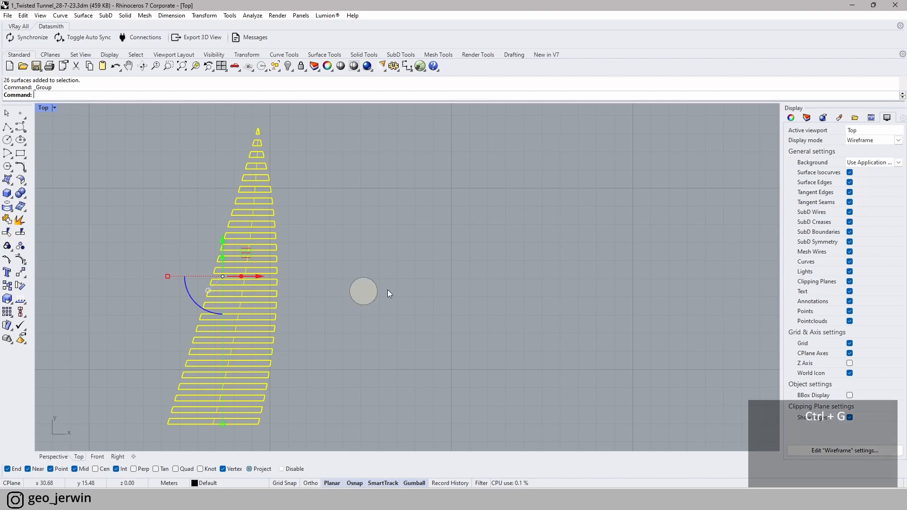
pyautogui.click(274, 287)
pyautogui.click(274, 288)
pyautogui.click(417, 290)
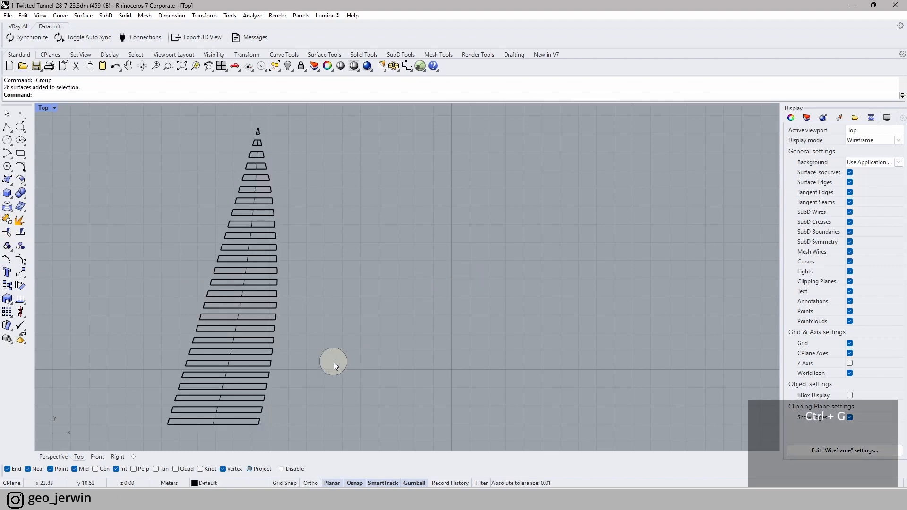
pyautogui.click(249, 344)
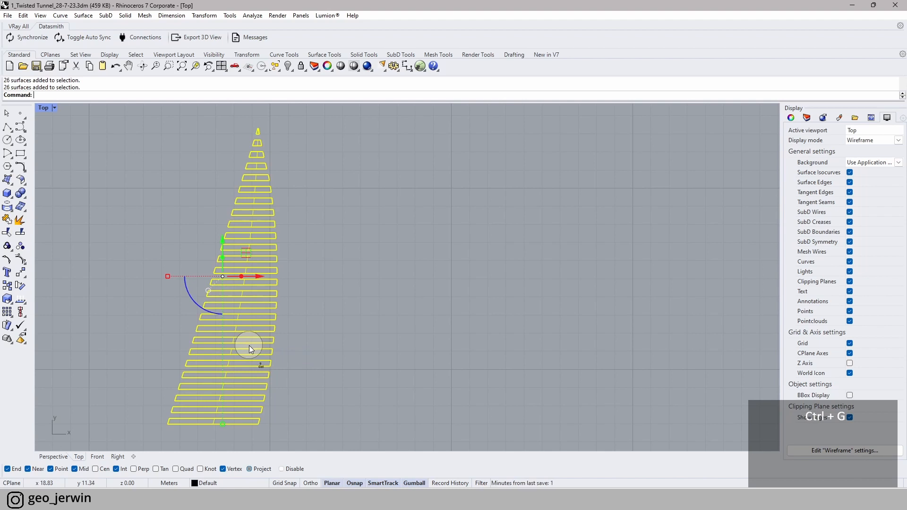
# - Ungroup the strip surfaces and select a single strip in the middle of the set
pyautogui.hotkey('ctrl', 'shift', 'g')
pyautogui.click(251, 344)
pyautogui.click(272, 330)
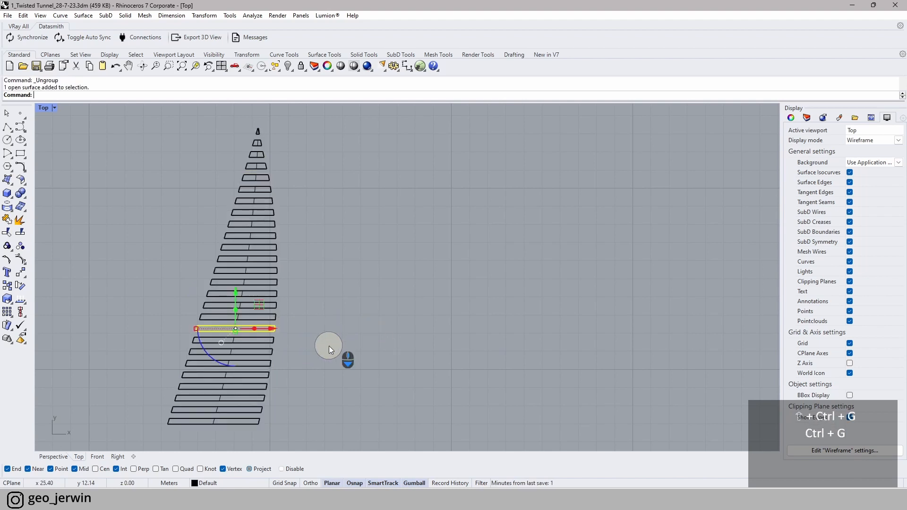
# - Select all the strip surfaces together and group them
pyautogui.scroll(-2, 329, 349)
pyautogui.moveTo(343, 426); pyautogui.dragTo(175, 145)
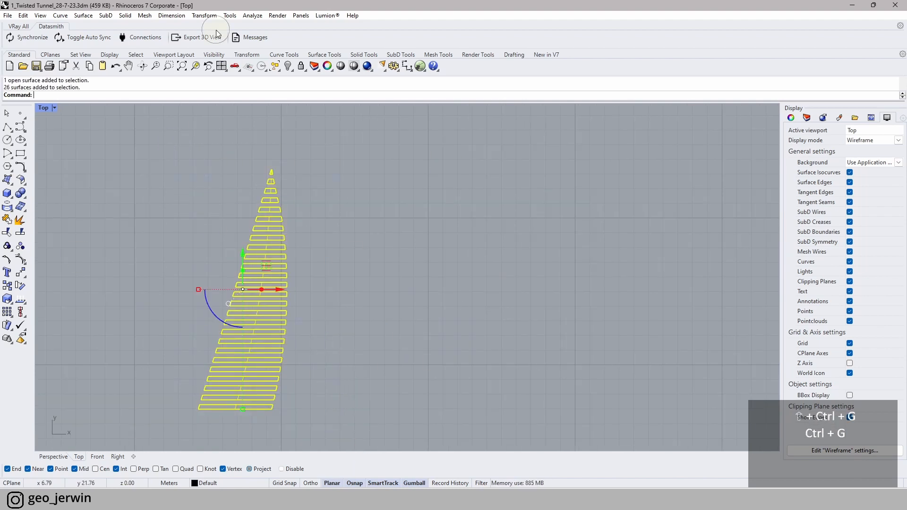
pyautogui.hotkey('ctrl', 'g')
pyautogui.click(276, 346)
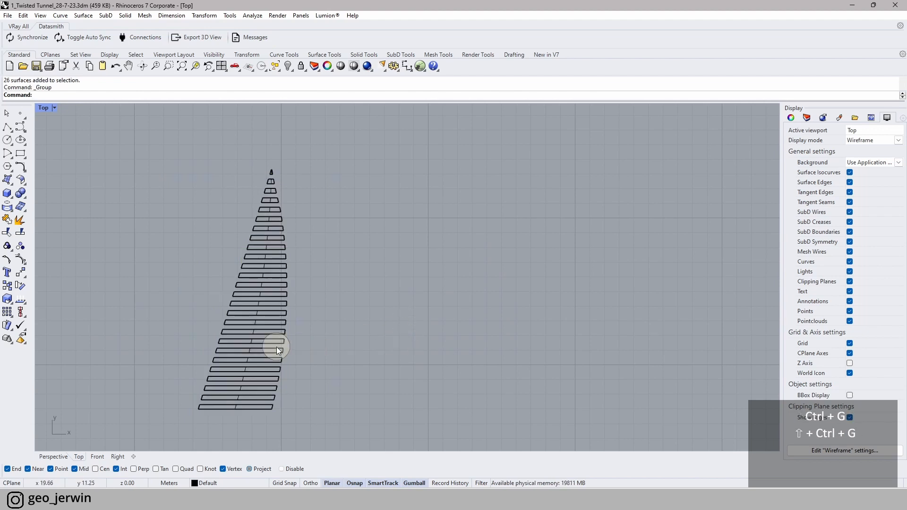
pyautogui.click(277, 347)
# - Switch to the perspective view, clear the selection and show the hidden tunnel surfaces
pyautogui.click(59, 456)
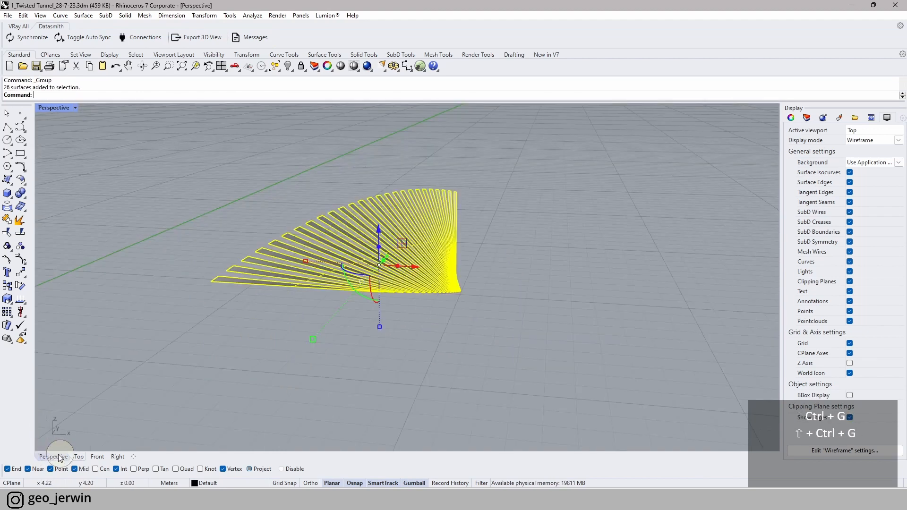
pyautogui.click(616, 324)
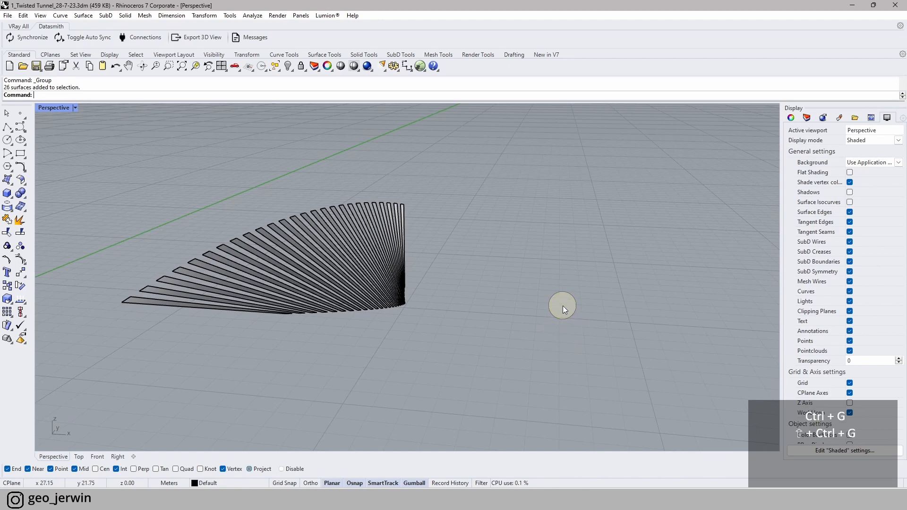
pyautogui.press('Return')
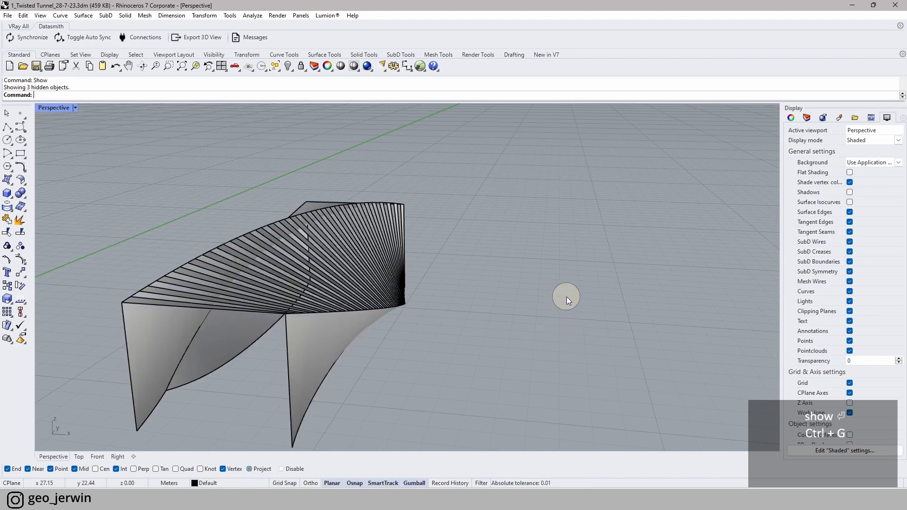
# - Examine the tunnel's twisted side surfaces and the grouped strips from several angles, selecting them to tell them apart
pyautogui.moveTo(352, 231); pyautogui.dragTo(369, 285, button='right')
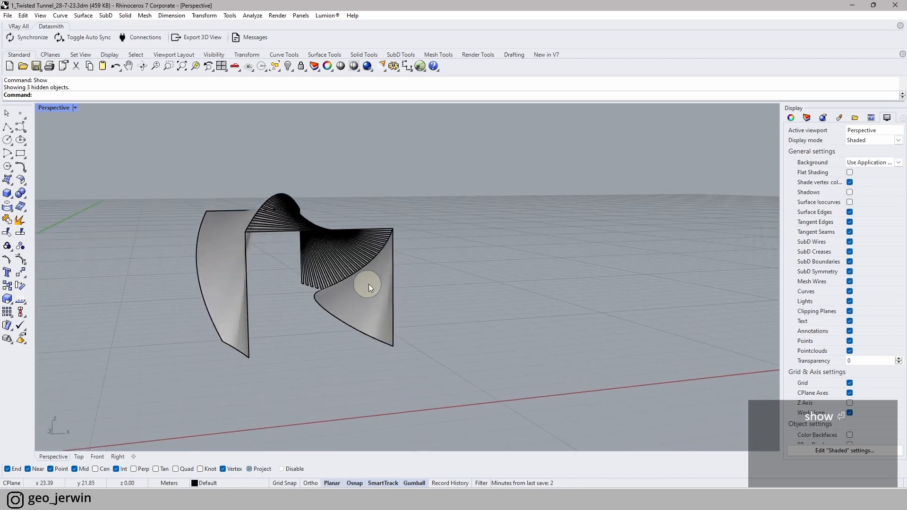
pyautogui.click(367, 284)
pyautogui.moveTo(183, 288); pyautogui.dragTo(263, 288, button='right')
pyautogui.keyDown('shift'); pyautogui.click(154, 294); pyautogui.keyUp('shift')
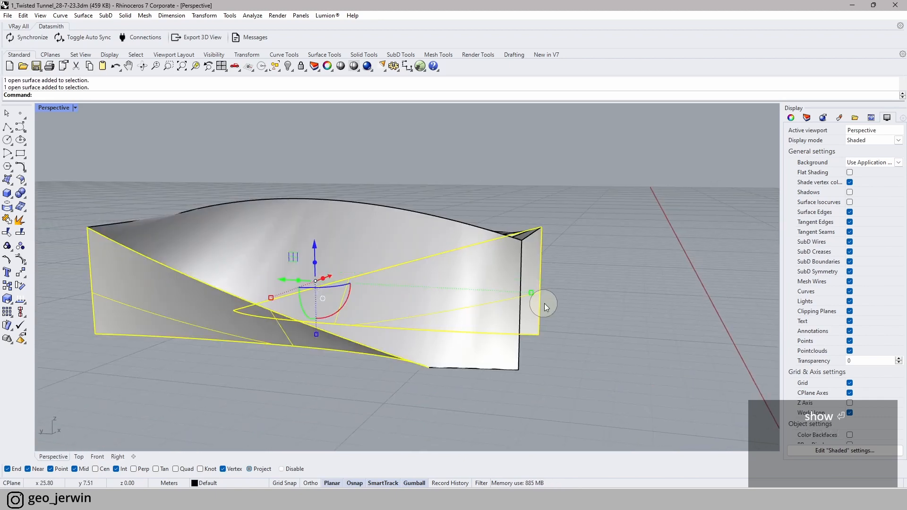
pyautogui.moveTo(542, 304); pyautogui.dragTo(427, 306, button='right')
pyautogui.scroll(3, 282, 302)
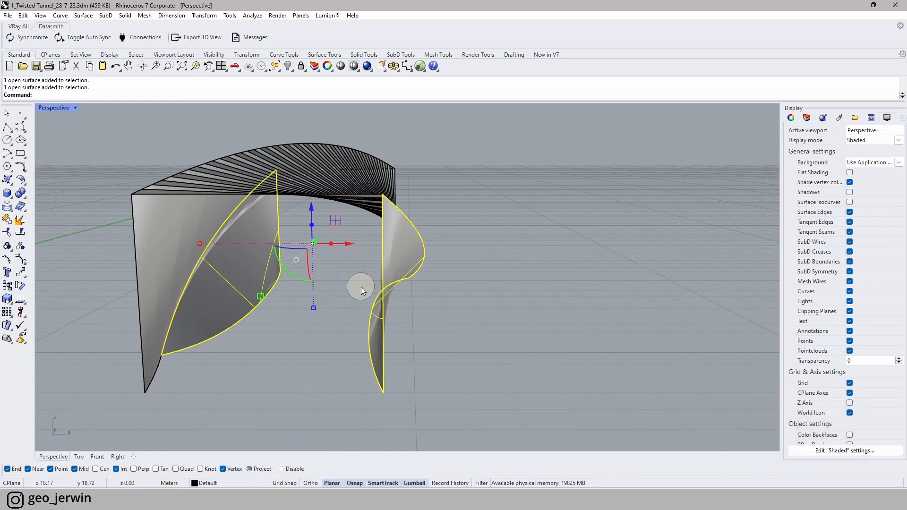
pyautogui.press('Escape')
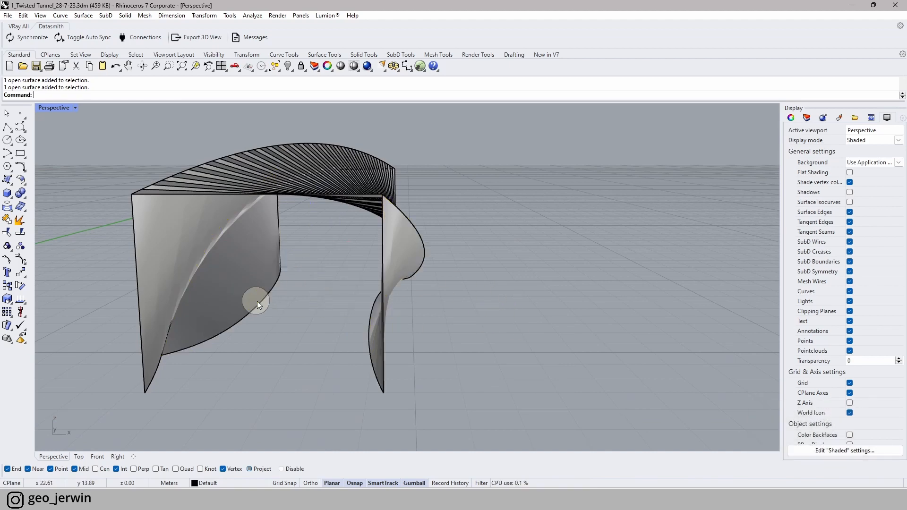
pyautogui.moveTo(373, 304); pyautogui.dragTo(334, 275, button='right')
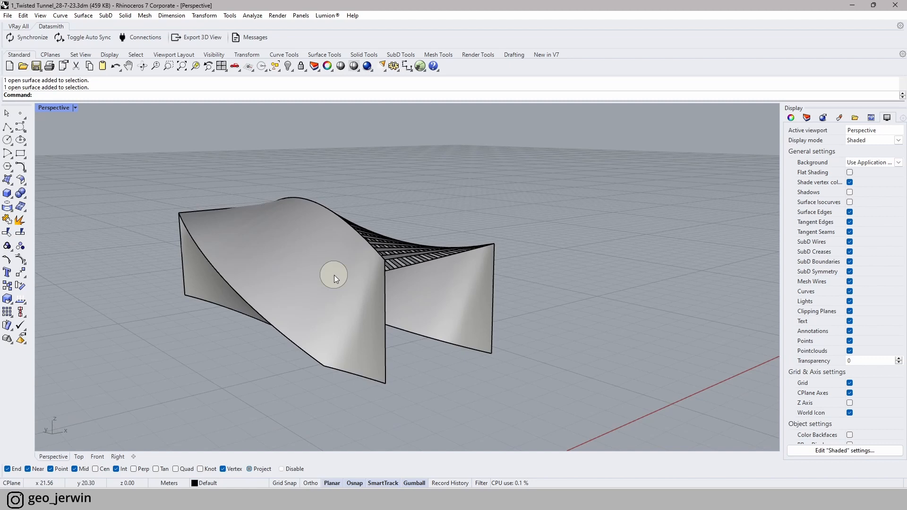
pyautogui.click(402, 257)
pyautogui.click(546, 262)
pyautogui.moveTo(547, 262); pyautogui.dragTo(489, 264, button='right')
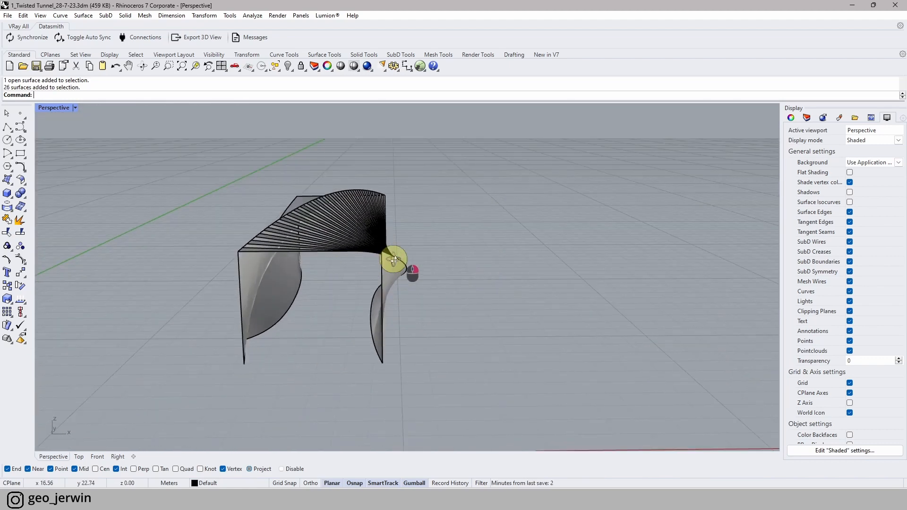
# - Select the two opposite twisted side surfaces, start OffsetSrf on them and check the offset direction
pyautogui.moveTo(393, 260); pyautogui.dragTo(282, 302, button='right')
pyautogui.click(208, 285)
pyautogui.keyDown('shift'); pyautogui.click(410, 293); pyautogui.keyUp('shift')
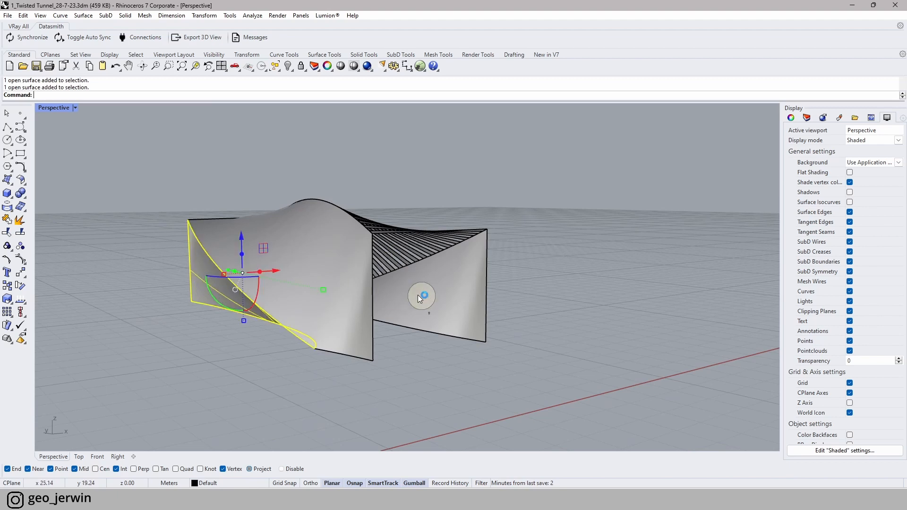
pyautogui.moveTo(603, 302); pyautogui.dragTo(576, 305, button='right')
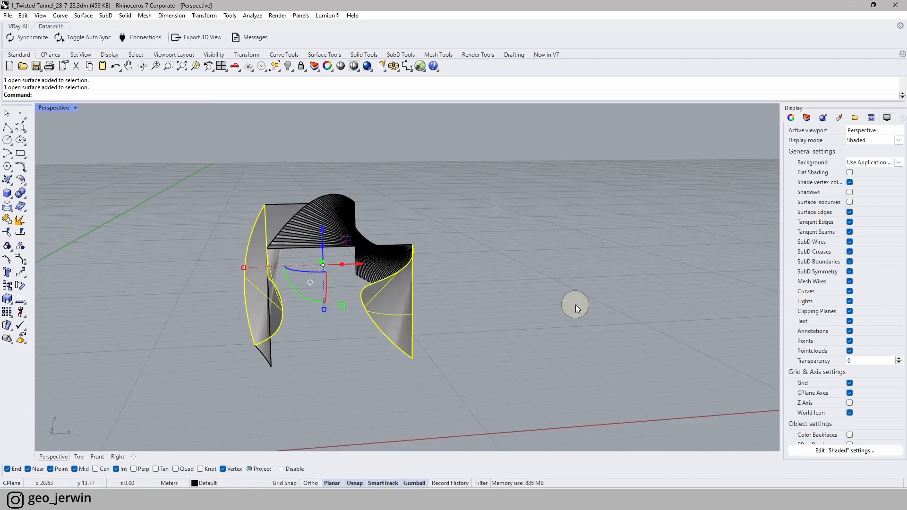
pyautogui.write('Offset')
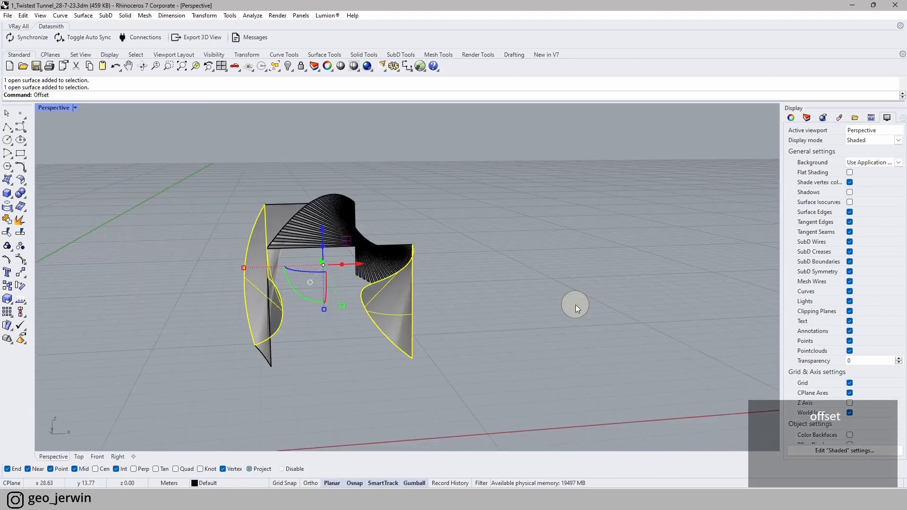
pyautogui.write('Srf')
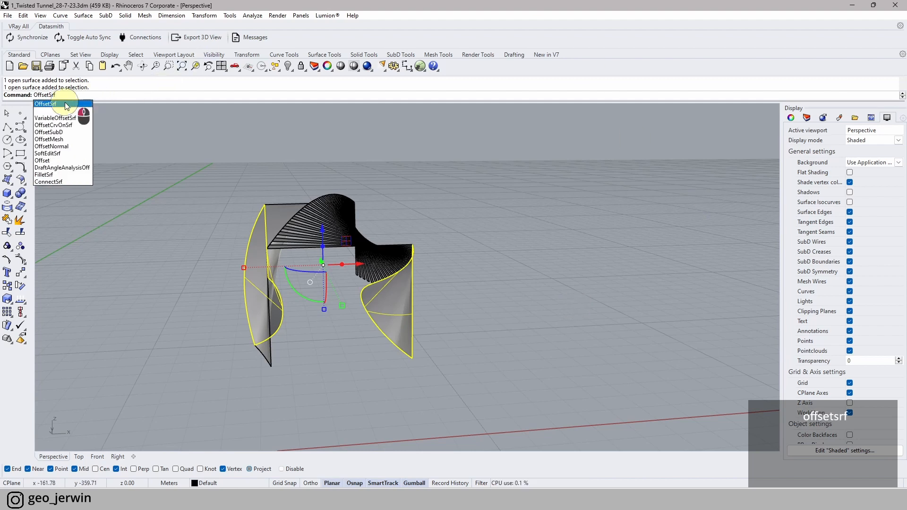
pyautogui.click(87, 103)
pyautogui.scroll(2, 434, 316)
pyautogui.moveTo(433, 316)
pyautogui.mouseDown(button='right')
pyautogui.moveTo(409, 312)
pyautogui.moveTo(447, 311)
pyautogui.mouseUp(button='right')
pyautogui.moveTo(198, 293); pyautogui.dragTo(223, 288, button='right')
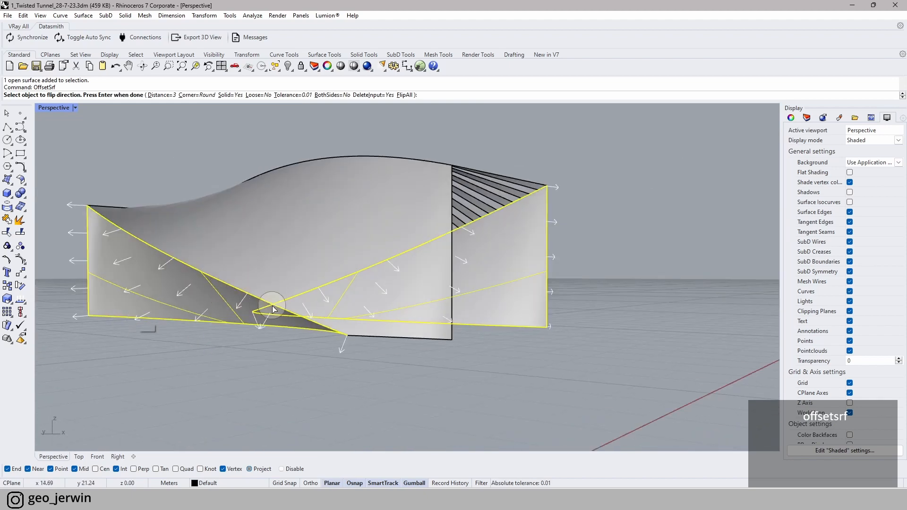
pyautogui.moveTo(272, 305); pyautogui.dragTo(400, 284, button='right')
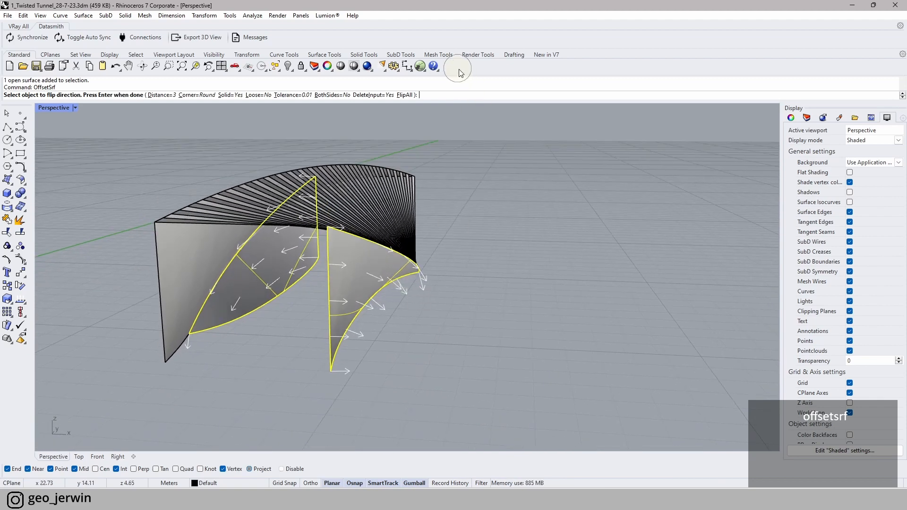
# - Flip the offset direction of both side surfaces inward, restore it outward and check the arrows
pyautogui.click(406, 95)
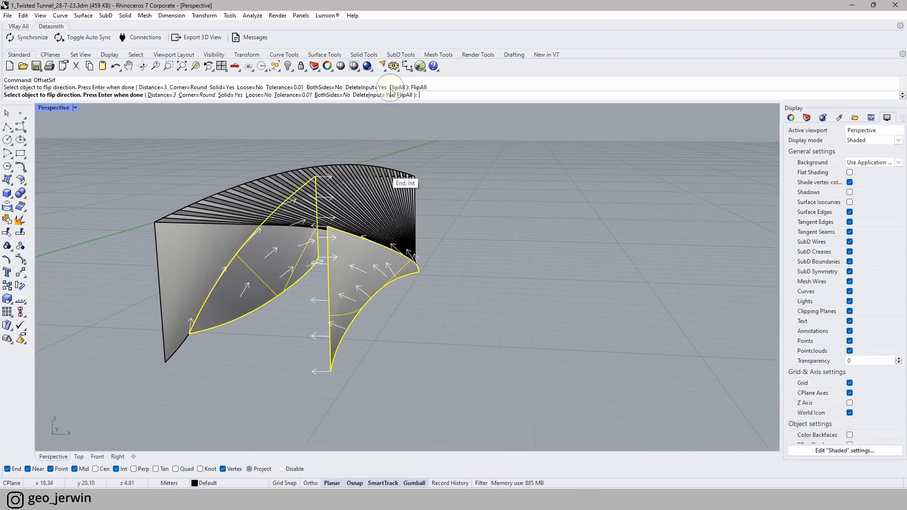
pyautogui.click(406, 95)
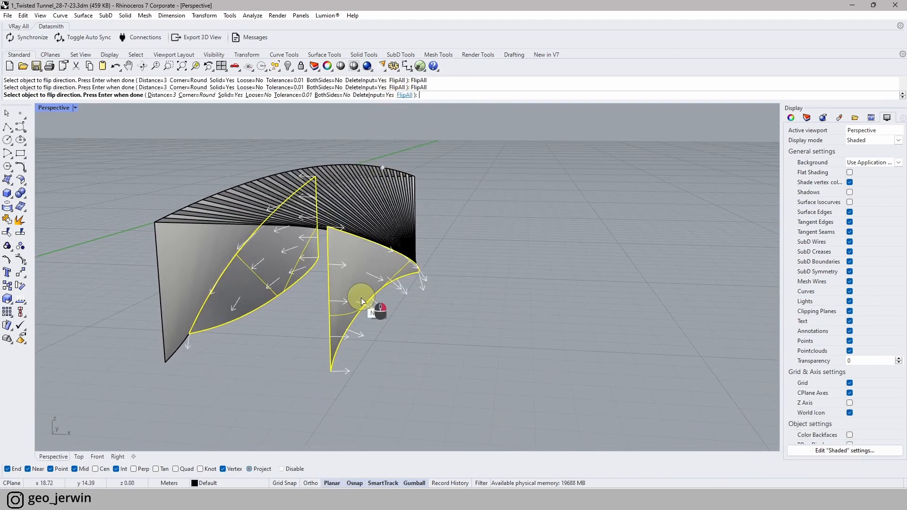
pyautogui.moveTo(363, 300)
pyautogui.mouseDown(button='right')
pyautogui.moveTo(411, 297)
pyautogui.moveTo(372, 294)
pyautogui.mouseUp(button='right')
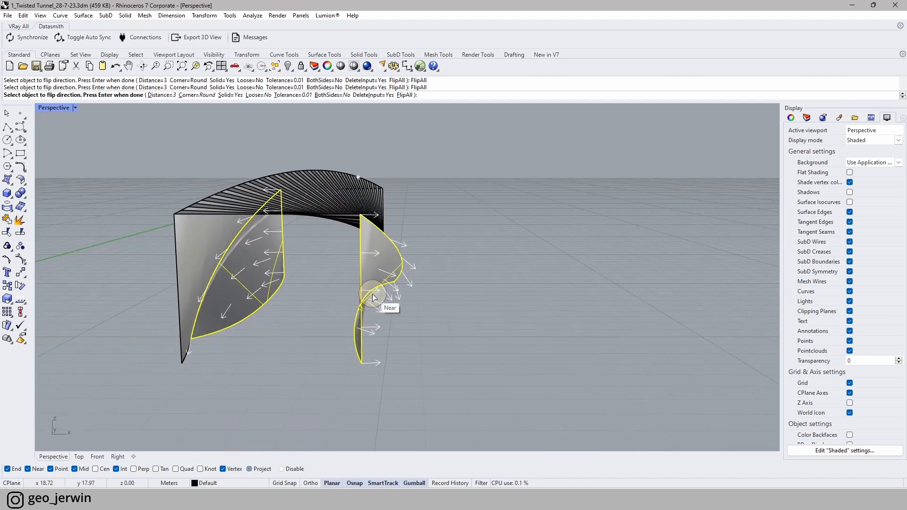
pyautogui.click(372, 298)
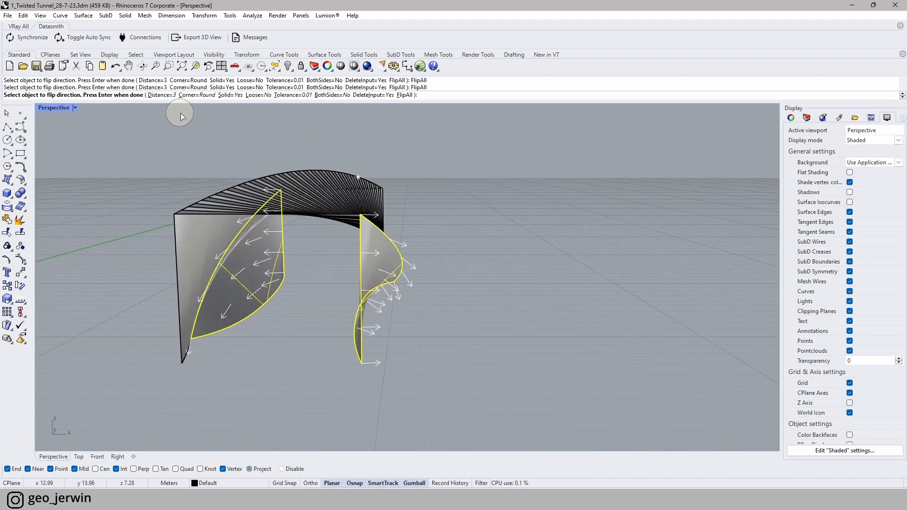
# - Set the offset distance to 0.08 m, create the solid offset of both side surfaces and deselect them
pyautogui.click(161, 96)
pyautogui.write('.')
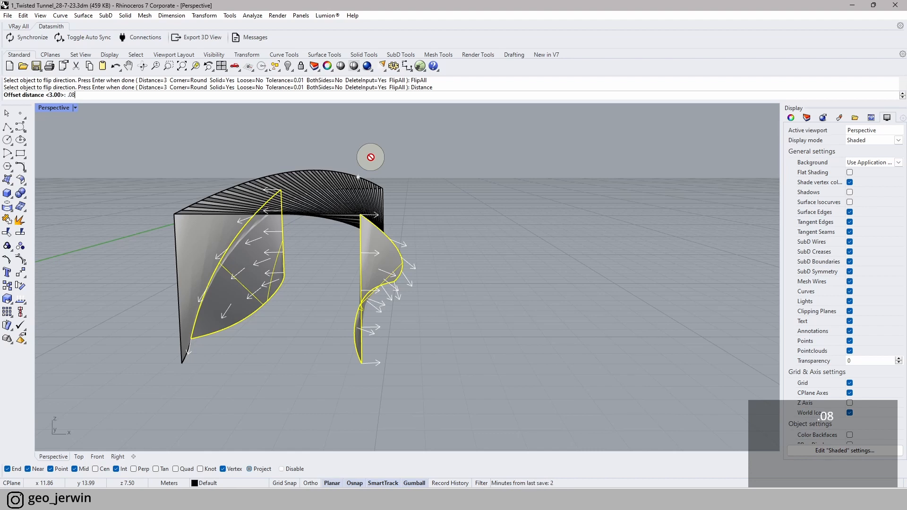
pyautogui.write('08')
pyautogui.press('Return')
pyautogui.press('Return')
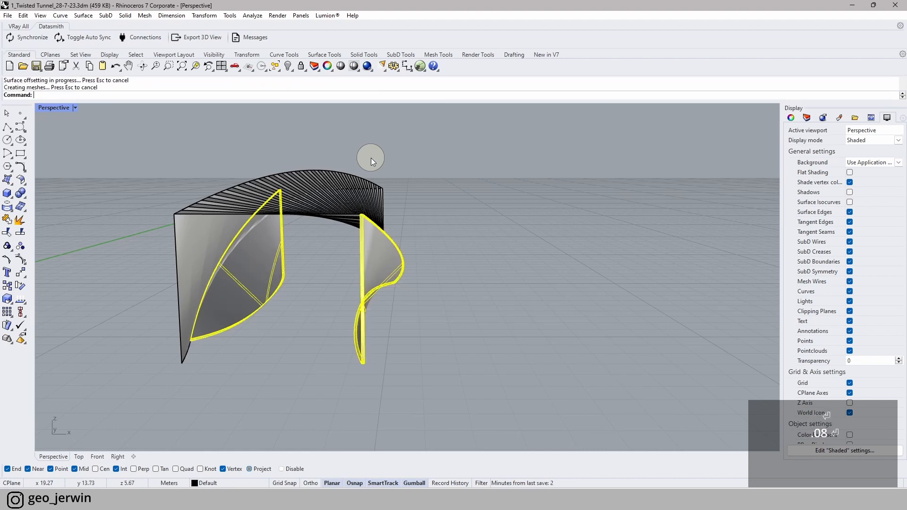
pyautogui.click(370, 158)
# - Check the thickness of the offset side surfaces, then select the grouped roof strips and start OffsetSrf on them
pyautogui.moveTo(342, 341); pyautogui.dragTo(209, 385, button='right')
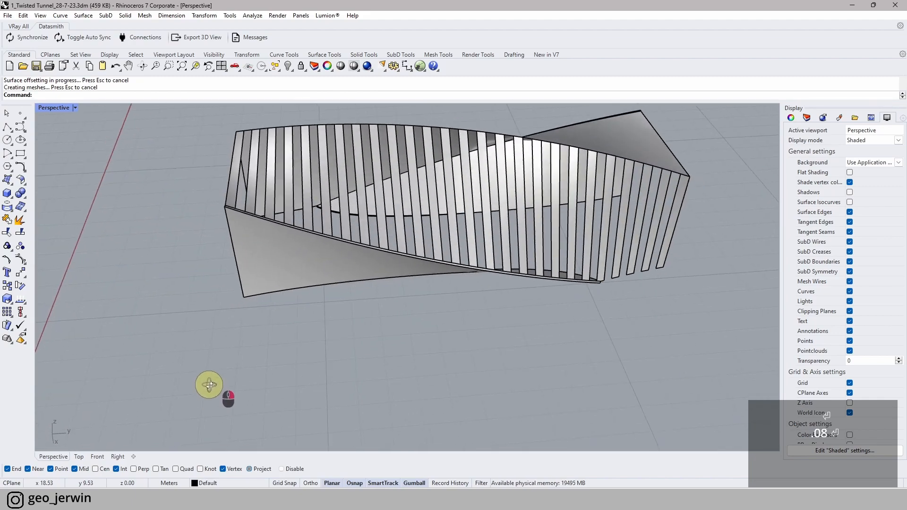
pyautogui.scroll(-10, 196, 269)
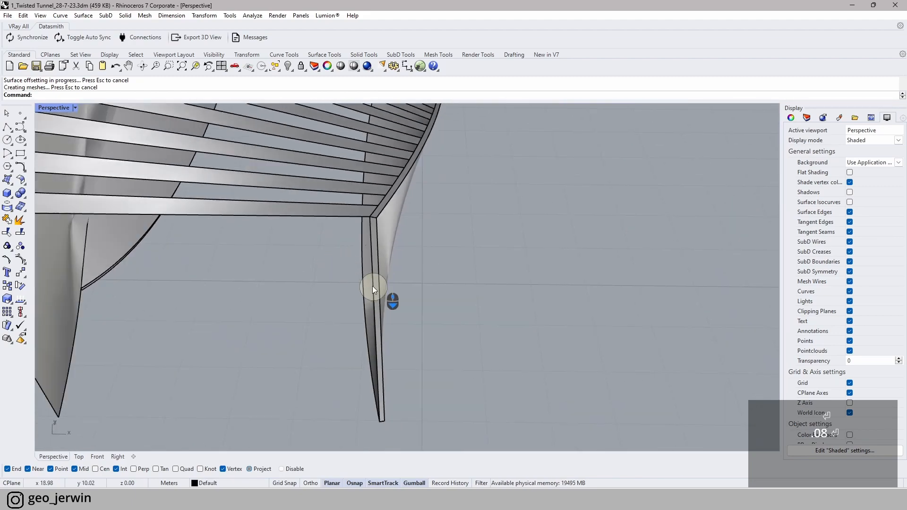
pyautogui.scroll(10, 444, 265)
pyautogui.moveTo(446, 216); pyautogui.dragTo(387, 296, button='right')
pyautogui.click(342, 314)
pyautogui.scroll(5, 371, 302)
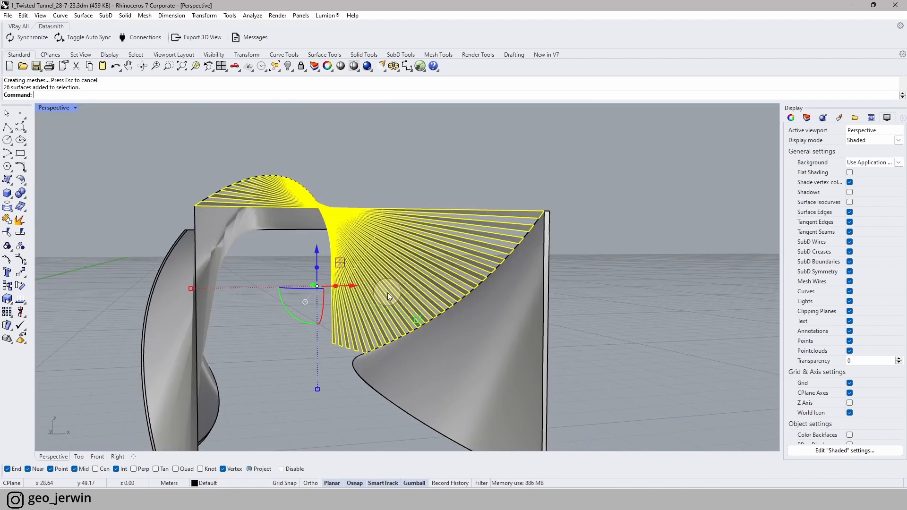
pyautogui.write('off')
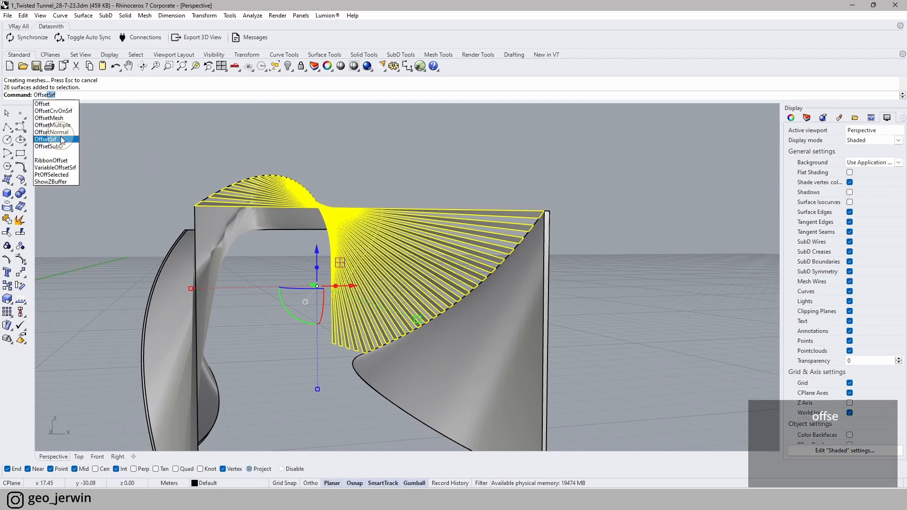
pyautogui.click(61, 138)
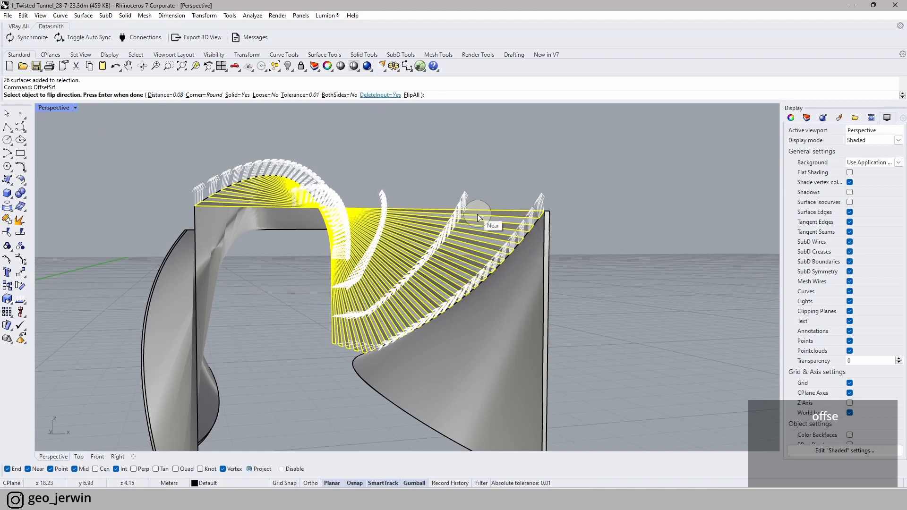
# - Flip the offset direction of all strips inward, create their 0.08 m solid offset and deselect them
pyautogui.moveTo(567, 255); pyautogui.dragTo(554, 272, button='right')
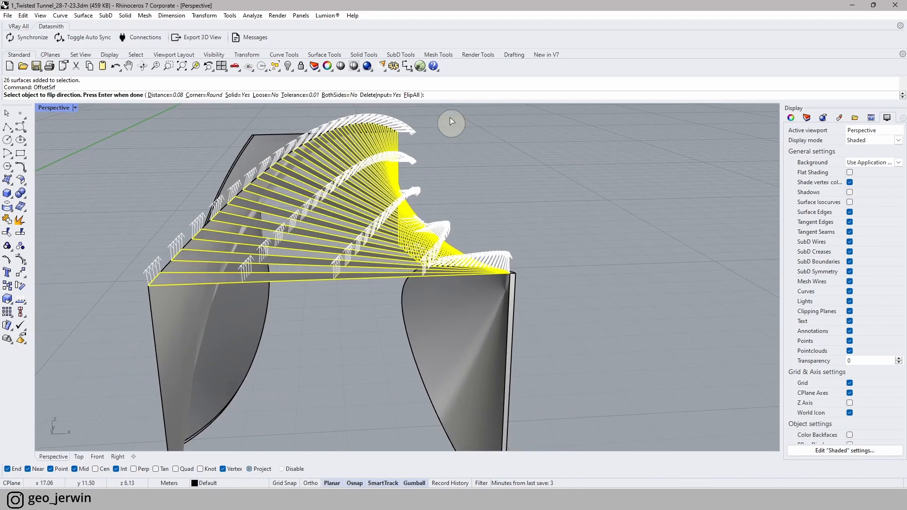
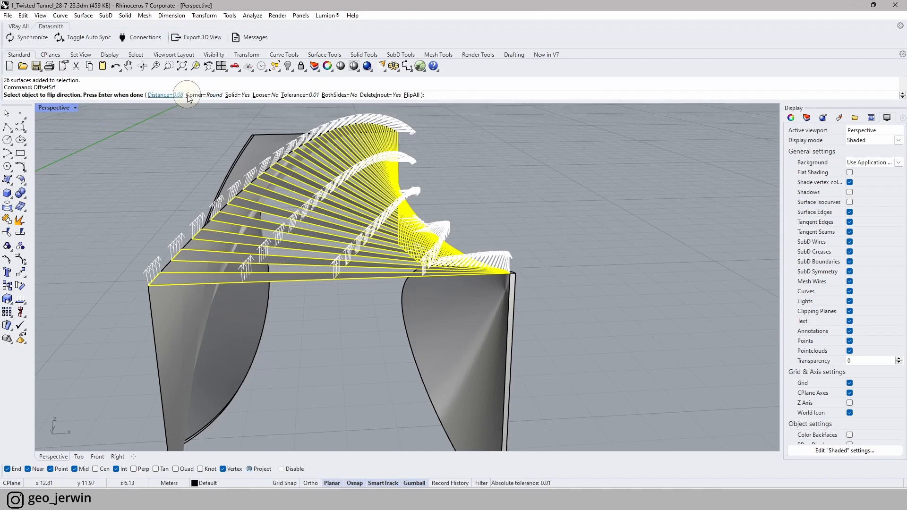
pyautogui.click(411, 95)
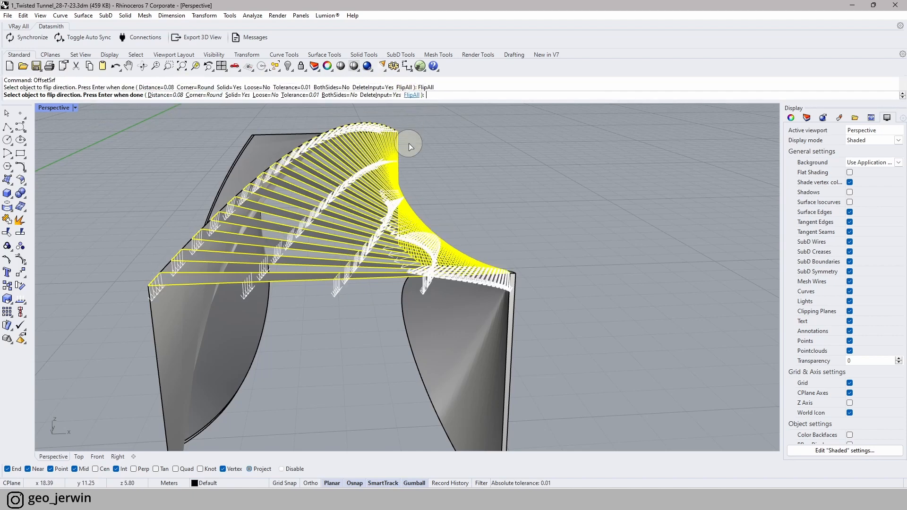
pyautogui.press('Return')
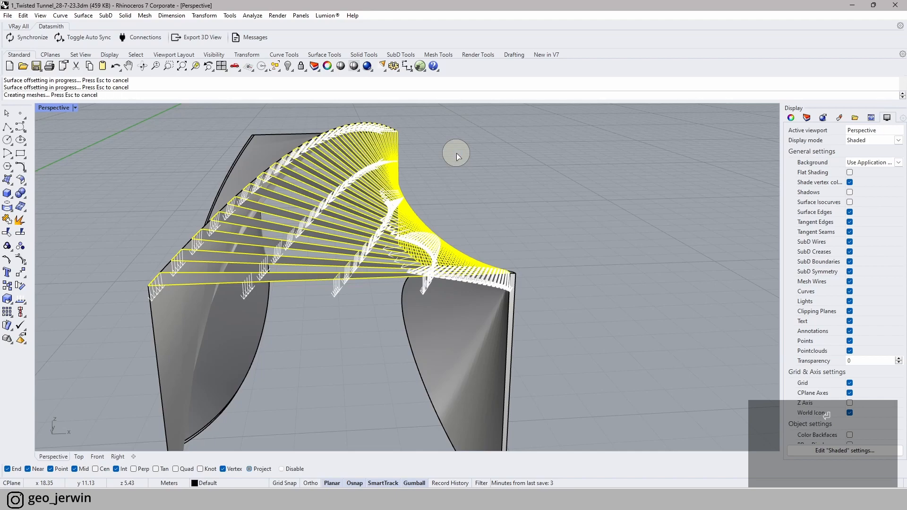
pyautogui.click(491, 234)
# - Switch to the Top view, select the whole tunnel and start the Bend command
pyautogui.moveTo(564, 245); pyautogui.dragTo(329, 319, button='right')
pyautogui.scroll(-7, 421, 346)
pyautogui.scroll(2, 404, 353)
pyautogui.scroll(-2, 391, 358)
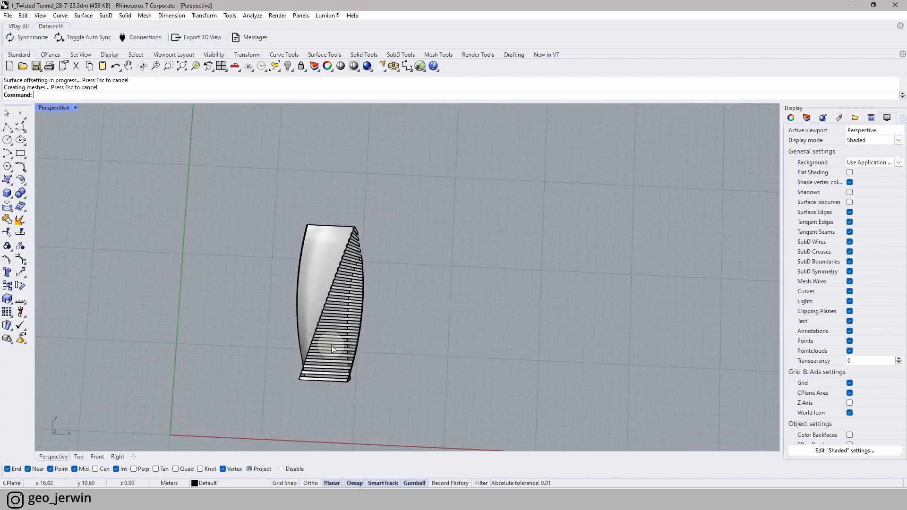
pyautogui.moveTo(351, 360); pyautogui.dragTo(303, 356, button='right')
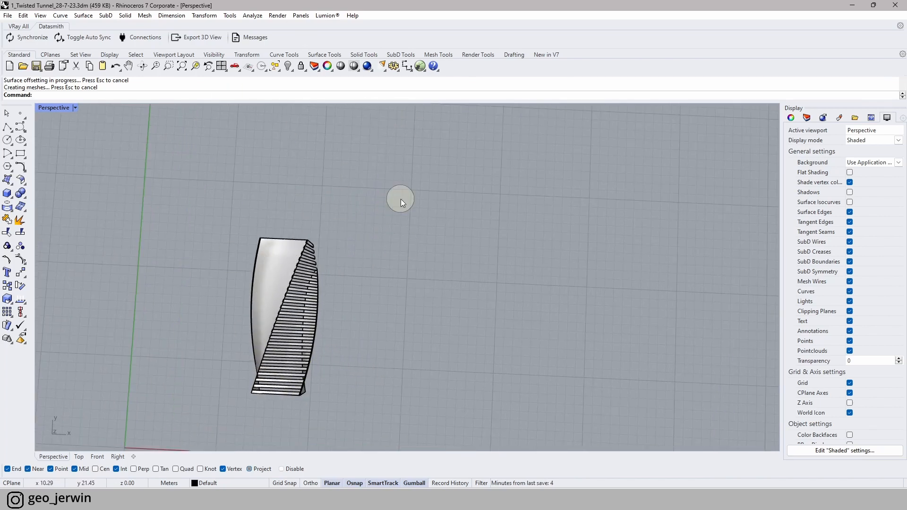
pyautogui.click(80, 457)
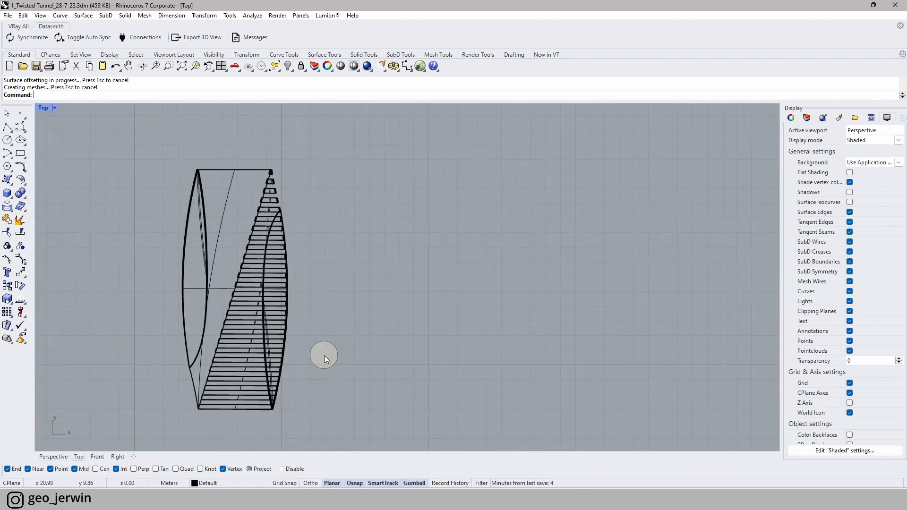
pyautogui.moveTo(324, 355); pyautogui.dragTo(356, 310, button='right')
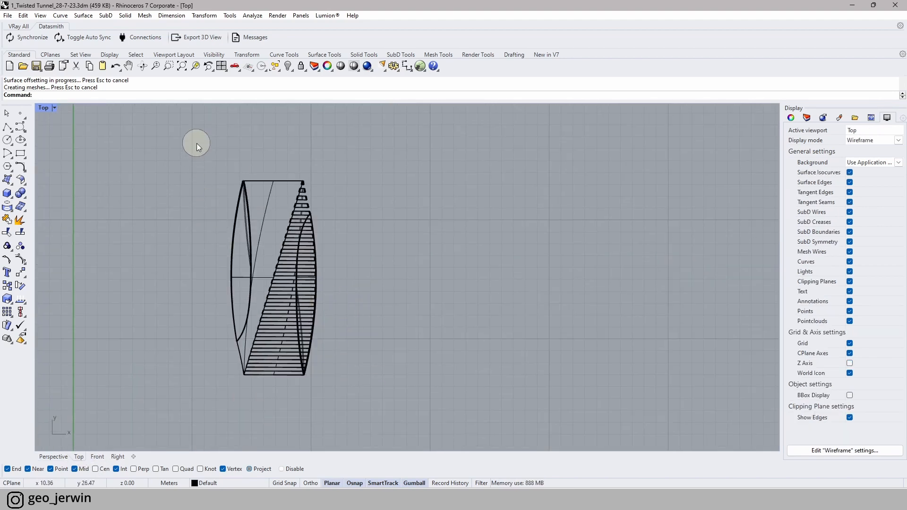
pyautogui.moveTo(196, 144); pyautogui.dragTo(368, 396)
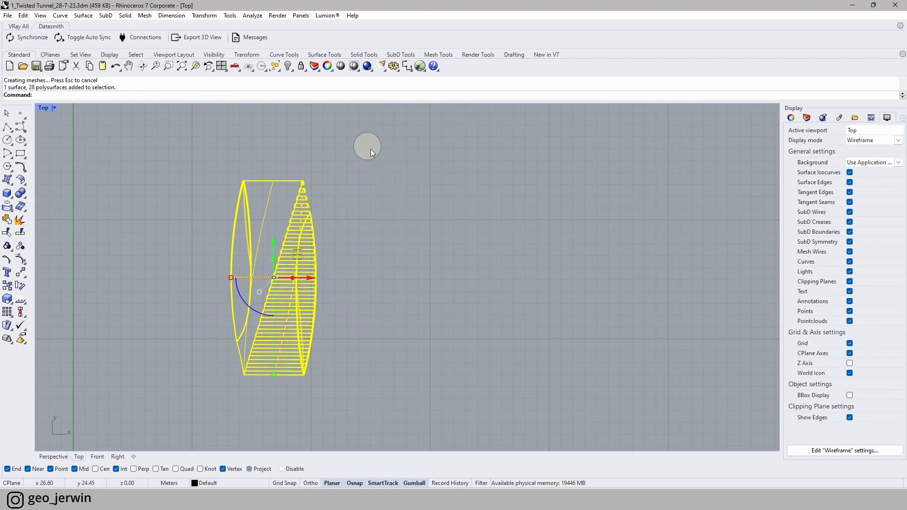
pyautogui.click(249, 55)
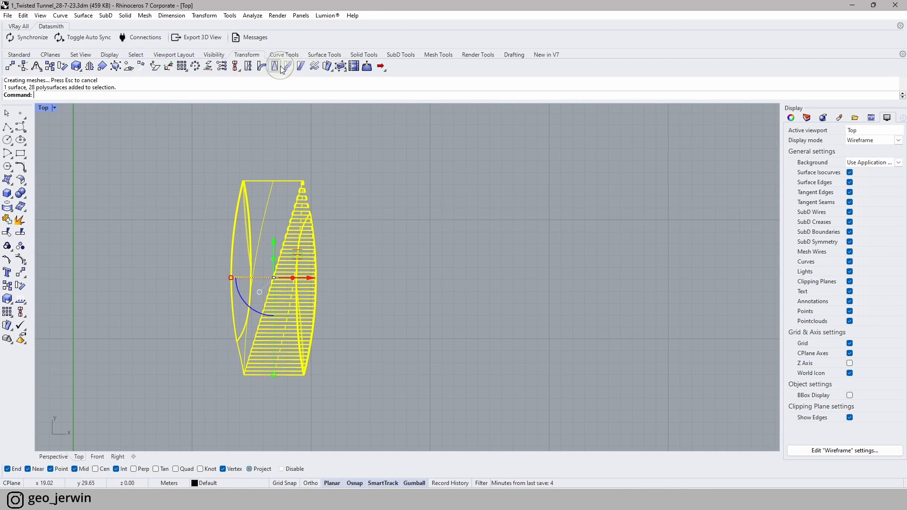
pyautogui.click(261, 68)
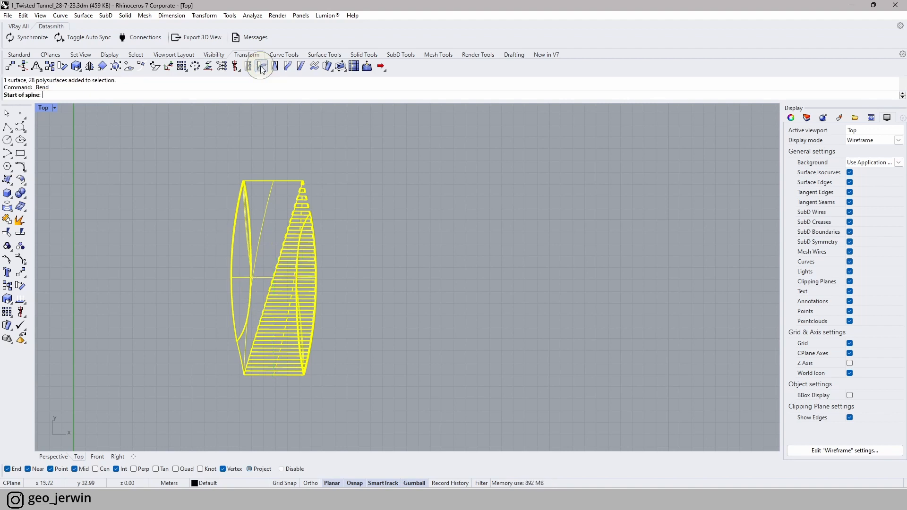
# - Set the bend spine from the midpoint of the tunnel's front edge to its centre and bend it slightly toward positive X
pyautogui.click(274, 375)
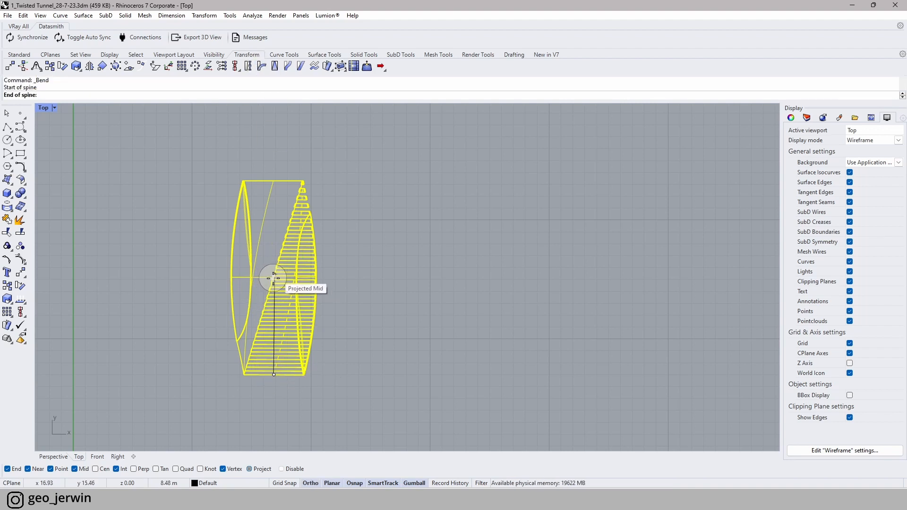
pyautogui.scroll(2, 270, 275)
pyautogui.click(273, 273)
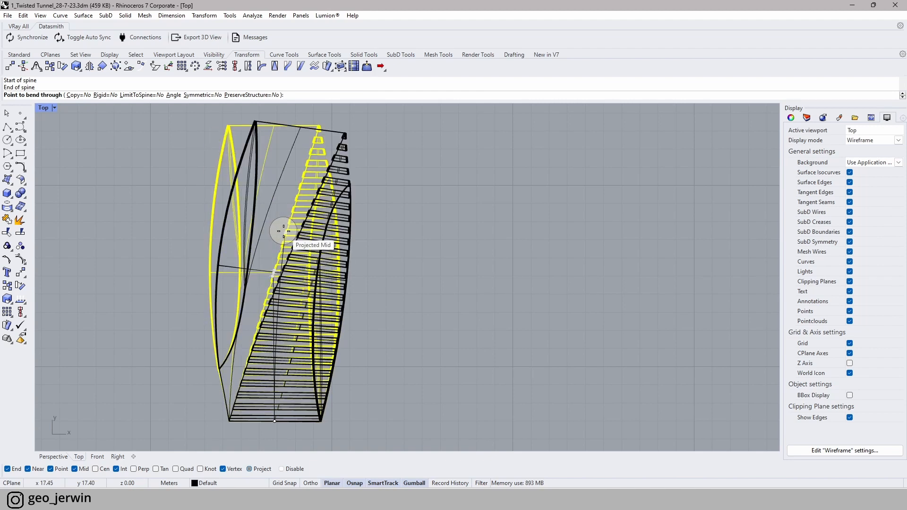
pyautogui.click(283, 231)
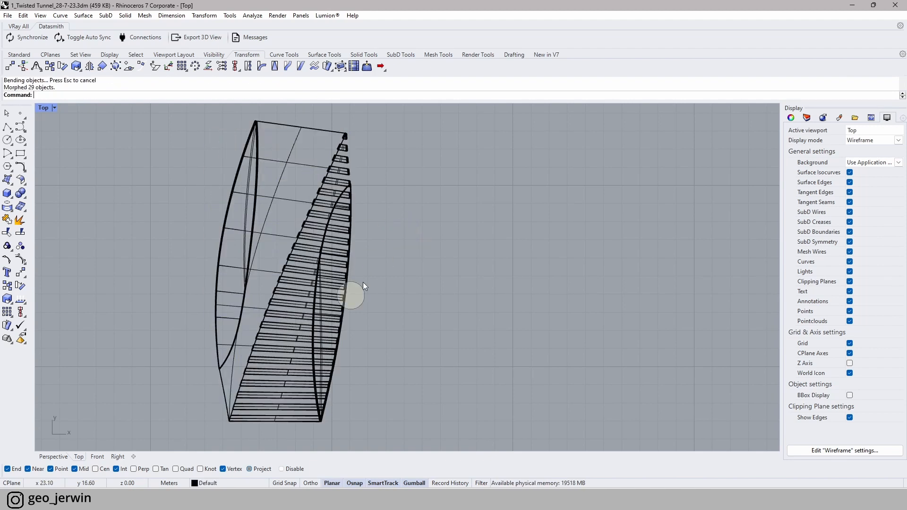
# - Return to the Perspective view, inspect the bent tunnel and its open side surface, and save the file
pyautogui.click(56, 457)
pyautogui.moveTo(212, 419)
pyautogui.mouseDown(button='right')
pyautogui.moveTo(366, 320)
pyautogui.moveTo(359, 350)
pyautogui.moveTo(399, 366)
pyautogui.moveTo(411, 347)
pyautogui.moveTo(250, 336)
pyautogui.moveTo(321, 268)
pyautogui.moveTo(293, 293)
pyautogui.moveTo(126, 314)
pyautogui.moveTo(91, 287)
pyautogui.moveTo(257, 290)
pyautogui.moveTo(512, 324)
pyautogui.moveTo(420, 299)
pyautogui.moveTo(439, 291)
pyautogui.moveTo(217, 314)
pyautogui.moveTo(245, 320)
pyautogui.moveTo(411, 296)
pyautogui.moveTo(265, 363)
pyautogui.moveTo(264, 281)
pyautogui.moveTo(289, 338)
pyautogui.moveTo(293, 398)
pyautogui.moveTo(423, 335)
pyautogui.moveTo(415, 372)
pyautogui.moveTo(323, 378)
pyautogui.moveTo(356, 341)
pyautogui.moveTo(255, 303)
pyautogui.moveTo(360, 324)
pyautogui.moveTo(318, 299)
pyautogui.moveTo(385, 348)
pyautogui.moveTo(444, 326)
pyautogui.mouseUp(button='right')
pyautogui.click(293, 302)
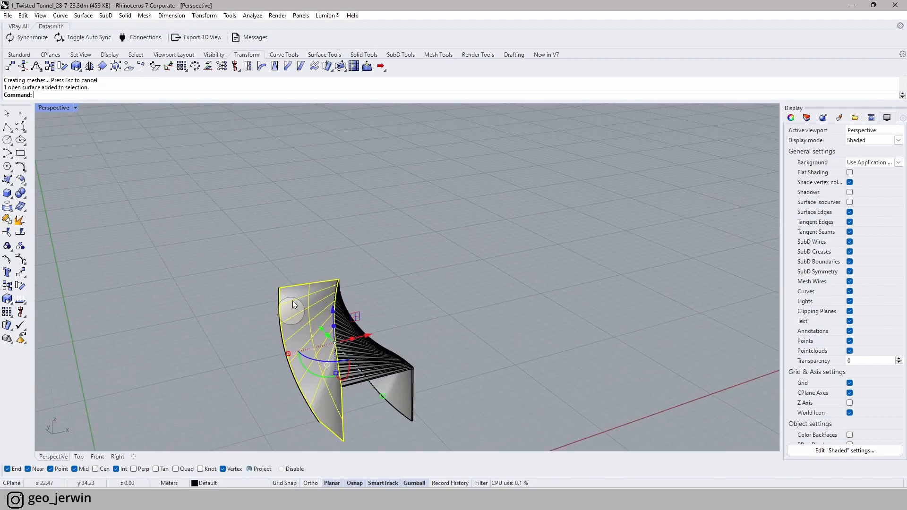
pyautogui.keyDown('shift'); pyautogui.moveTo(322, 270); pyautogui.dragTo(260, 242, button='right'); pyautogui.keyUp('shift')
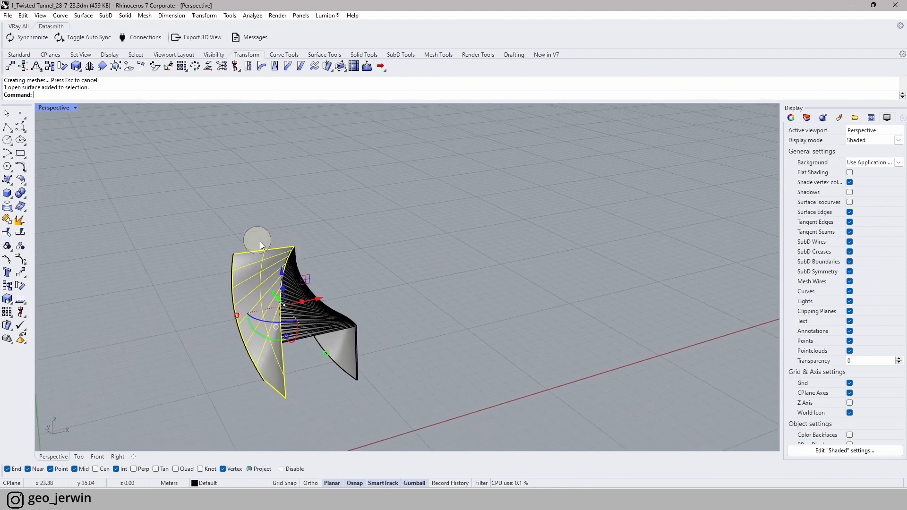
pyautogui.click(342, 208)
pyautogui.hotkey('ctrl', 's')
pyautogui.keyDown('shift'); pyautogui.moveTo(427, 244); pyautogui.dragTo(348, 282, button='right'); pyautogui.keyUp('shift')
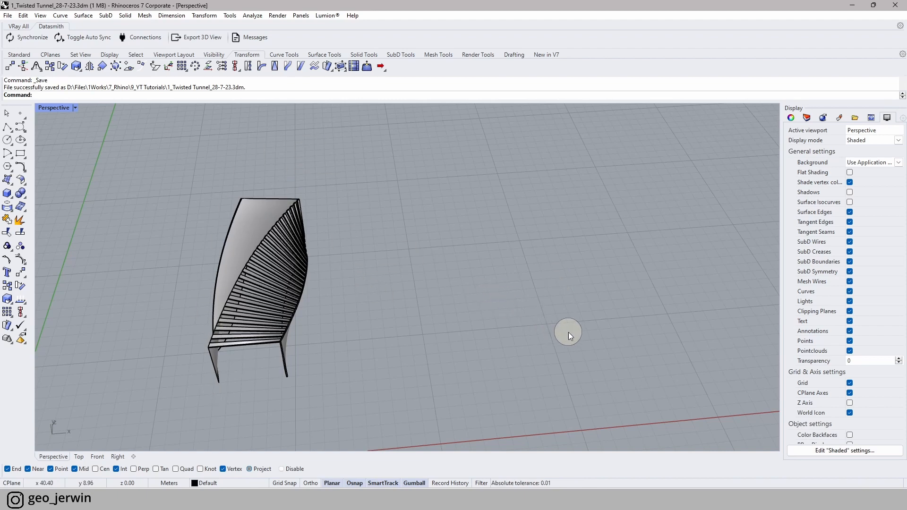
pyautogui.keyDown('shift'); pyautogui.moveTo(570, 333); pyautogui.dragTo(511, 326, button='right'); pyautogui.keyUp('shift')
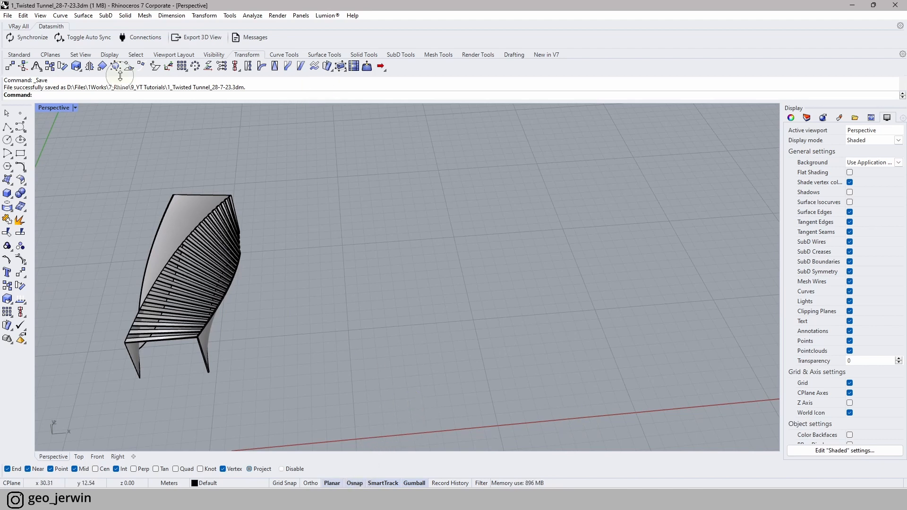
pyautogui.click(19, 54)
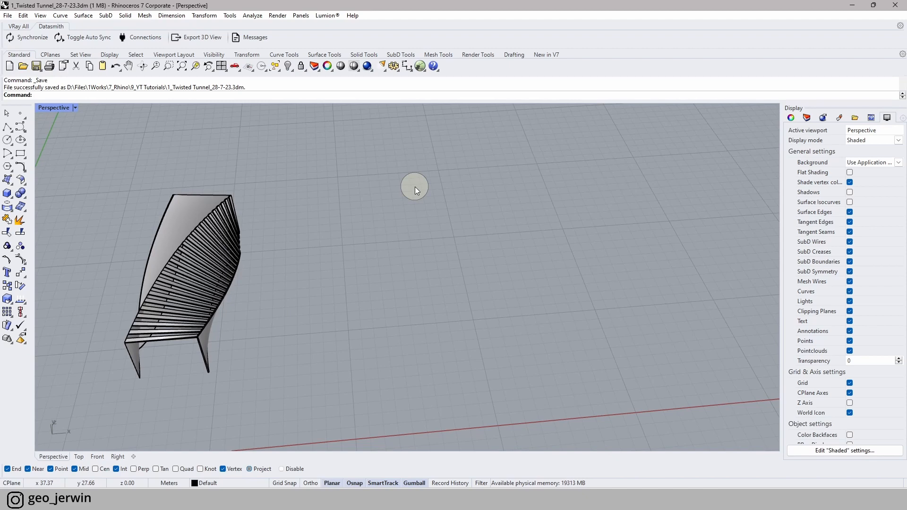
pyautogui.press('super')
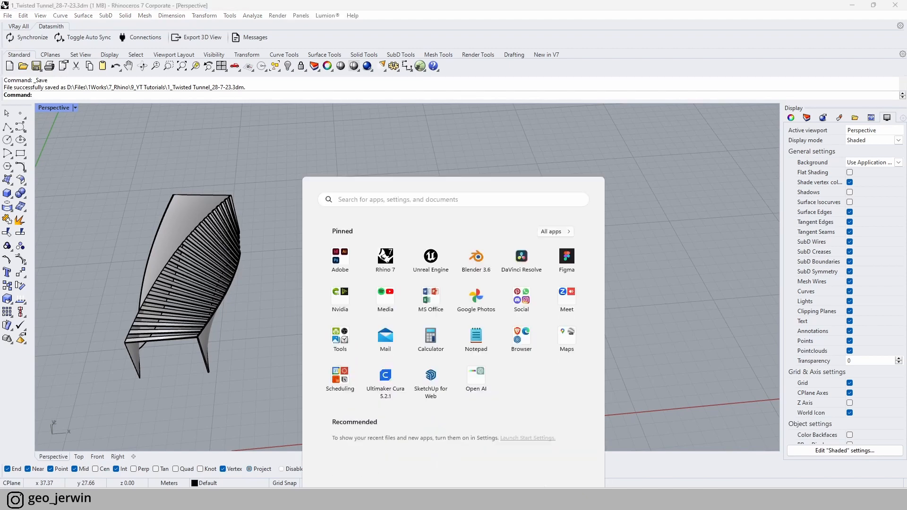
pyautogui.click(678, 373)
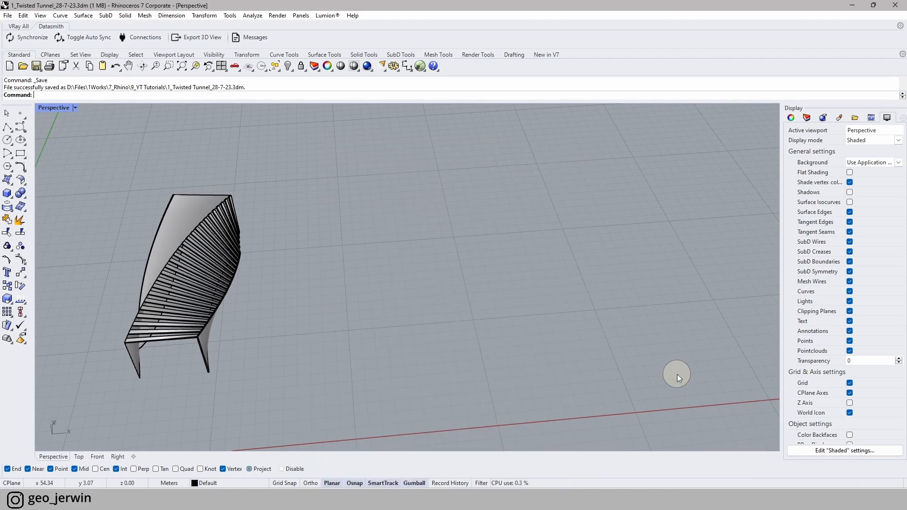
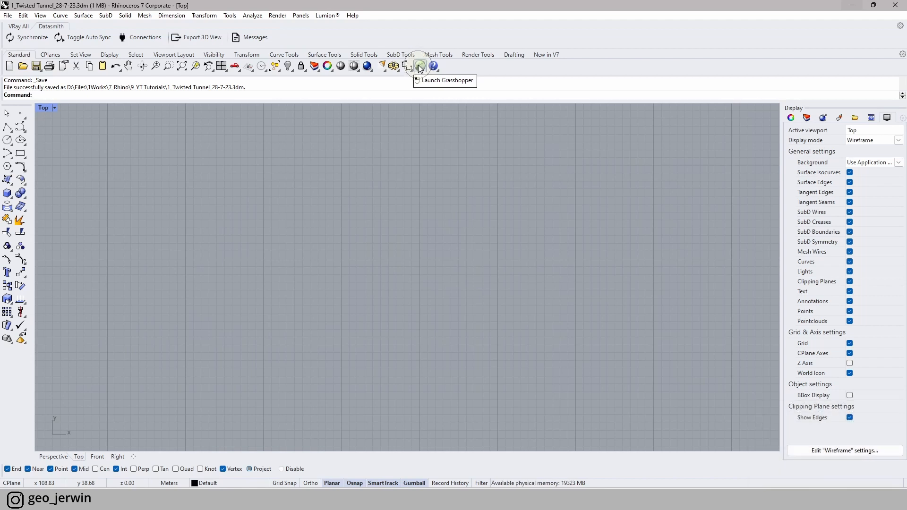
# - Launch Grasshopper and snap its window beside the Rhino viewport
pyautogui.click(420, 67)
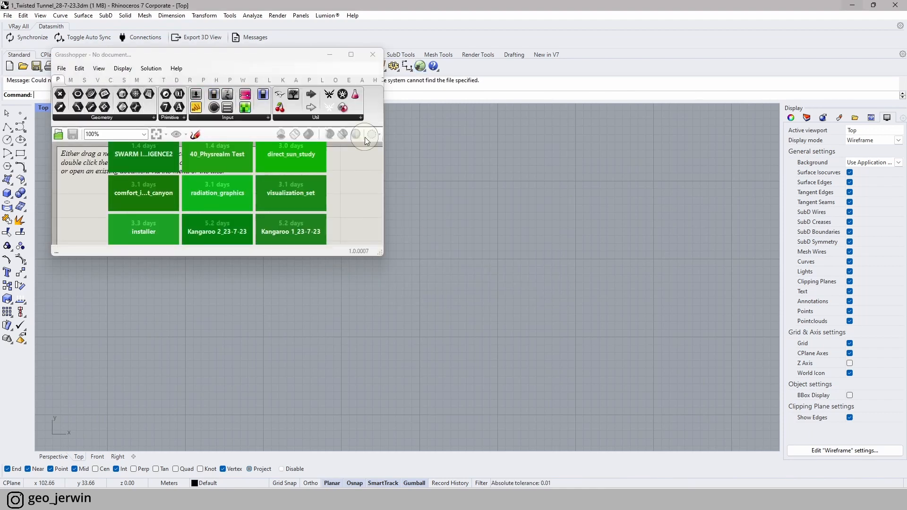
pyautogui.moveTo(244, 59); pyautogui.dragTo(906, 209)
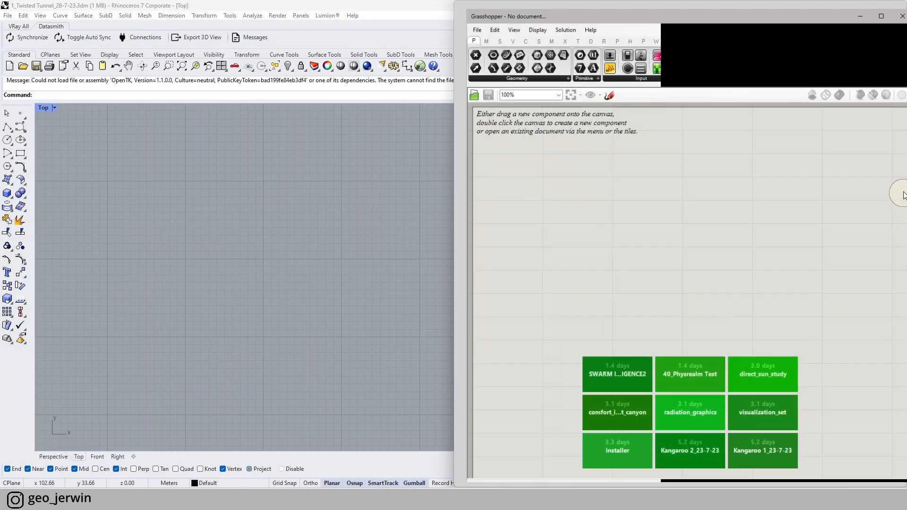
pyautogui.moveTo(592, 11); pyautogui.dragTo(906, 194)
pyautogui.click(696, 145)
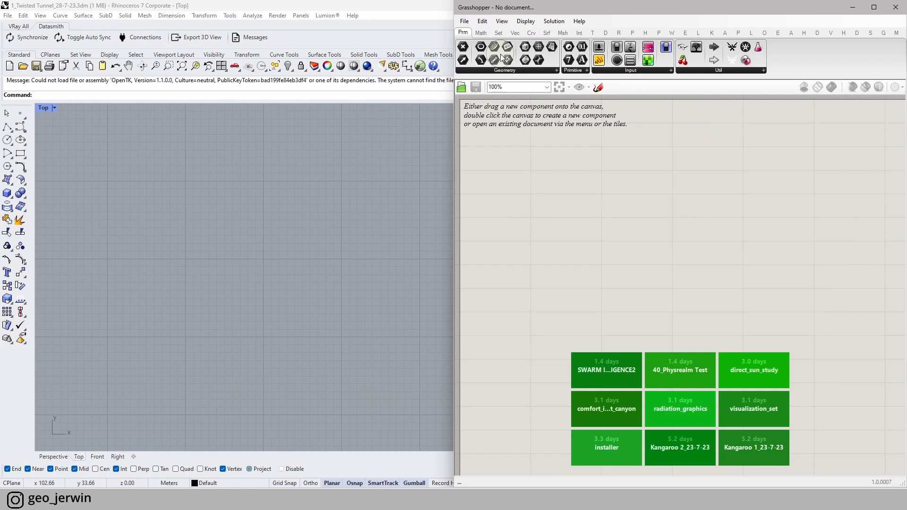
# - Create a new Grasshopper document
pyautogui.click(466, 21)
pyautogui.click(466, 21)
pyautogui.click(465, 21)
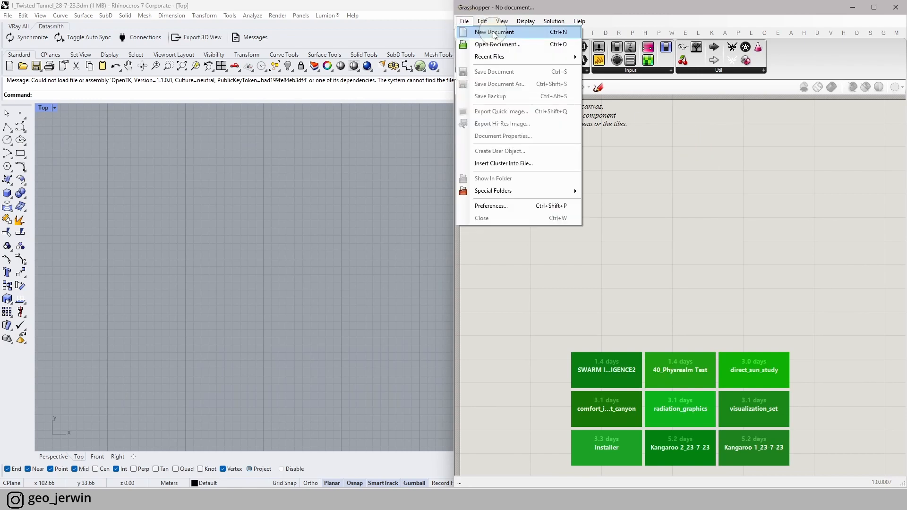
pyautogui.click(491, 33)
# - Add a Bifocals component and place it just above the upper-left corner of the Grasshopper canvas sheet
pyautogui.scroll(-3, 609, 203)
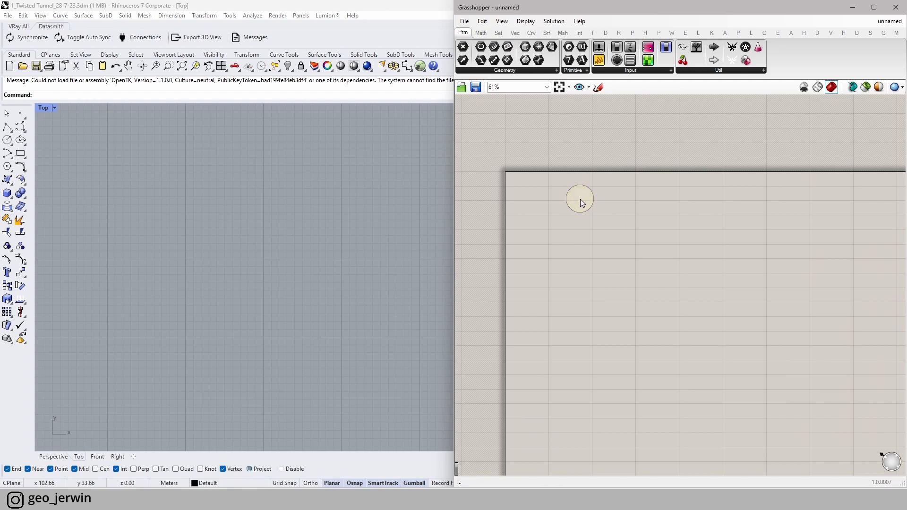
pyautogui.doubleClick(538, 184)
pyautogui.write('bif')
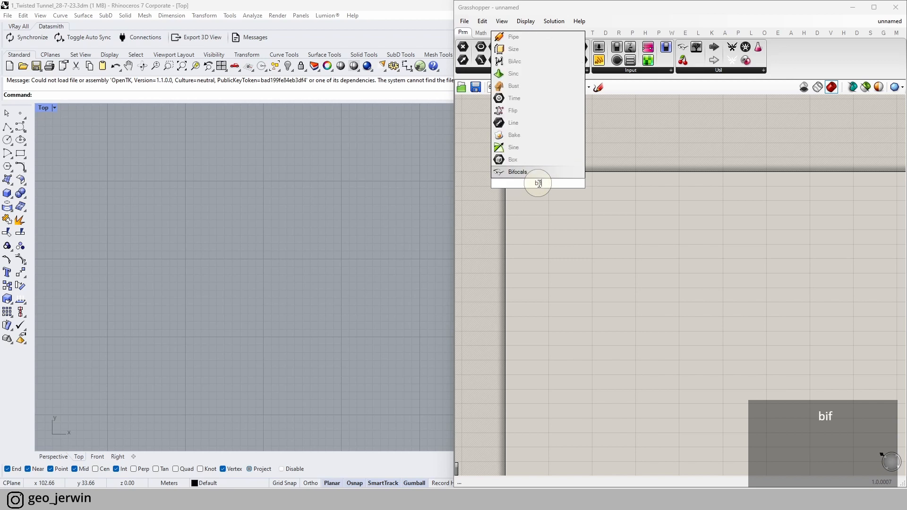
pyautogui.press('Return')
pyautogui.scroll(3, 538, 183)
pyautogui.moveTo(531, 183); pyautogui.dragTo(490, 135)
pyautogui.click(577, 217)
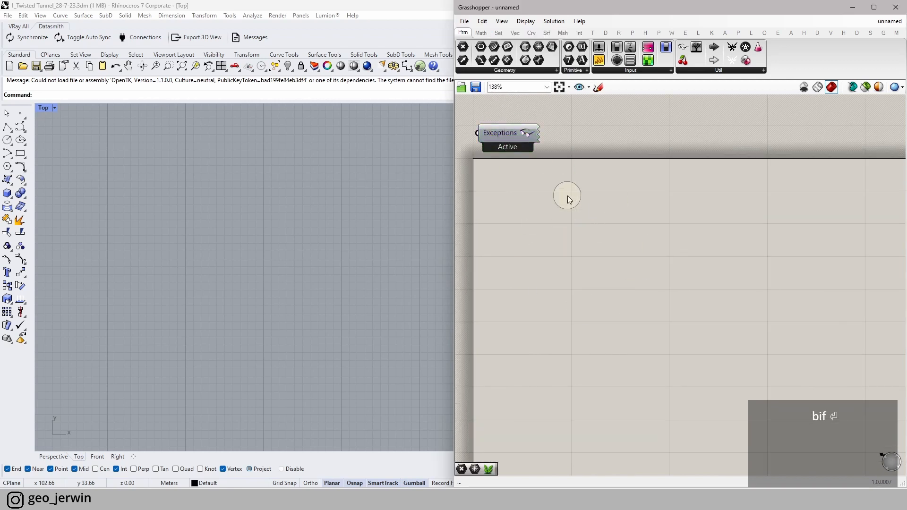
pyautogui.scroll(-2, 712, 287)
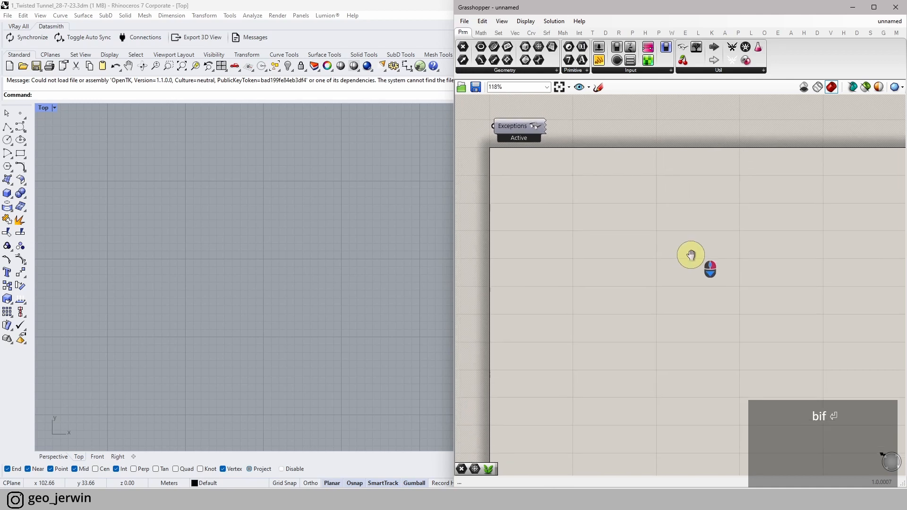
# - Add a Loft component to the canvas just below and beside the Bifocals component
pyautogui.moveTo(649, 157); pyautogui.dragTo(644, 174, button='right')
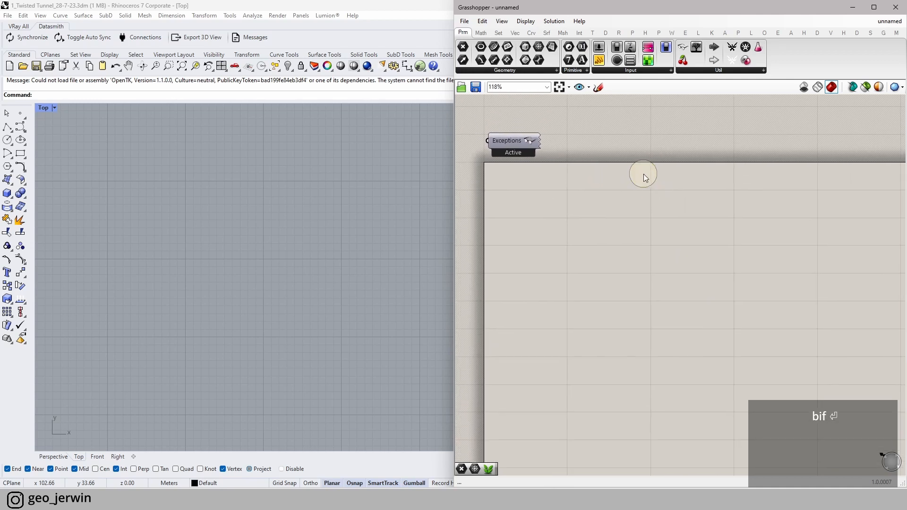
pyautogui.scroll(-2, 618, 213)
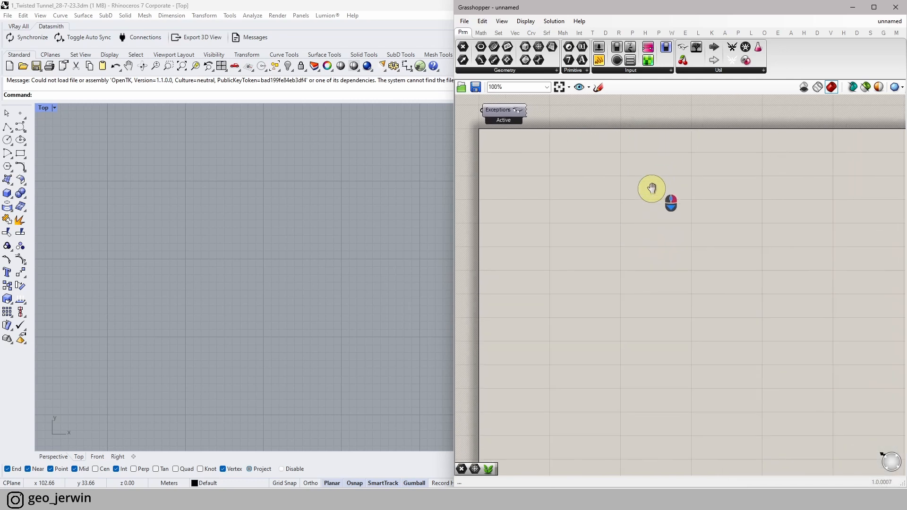
pyautogui.moveTo(603, 175); pyautogui.dragTo(597, 207, button='right')
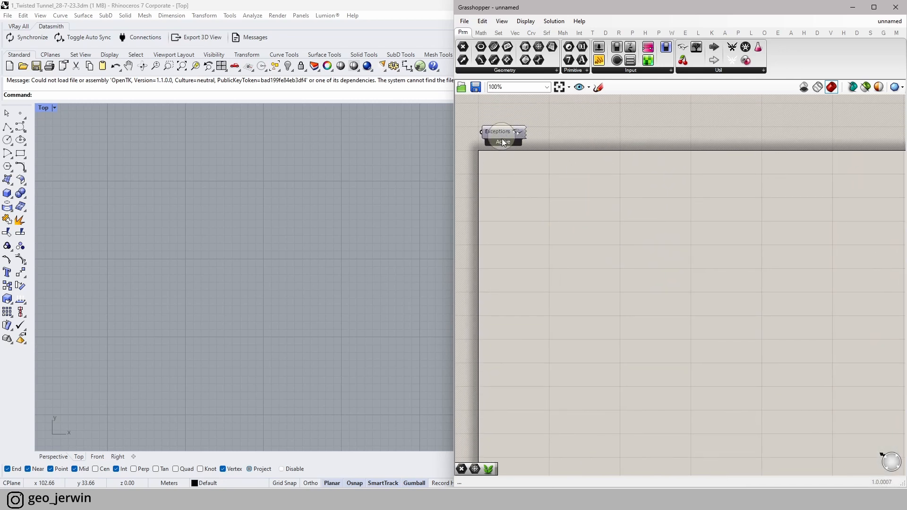
pyautogui.click(581, 157)
pyautogui.click(525, 21)
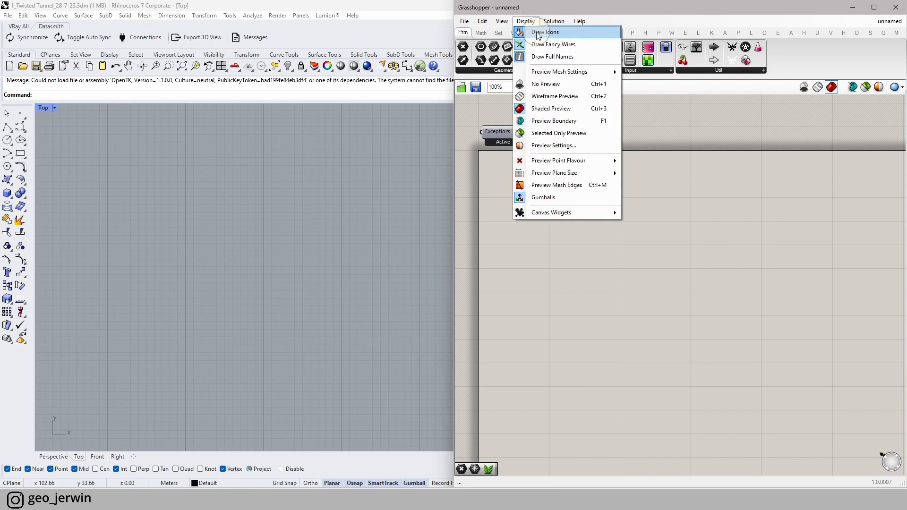
pyautogui.click(634, 254)
pyautogui.doubleClick(634, 253)
pyautogui.write('lo')
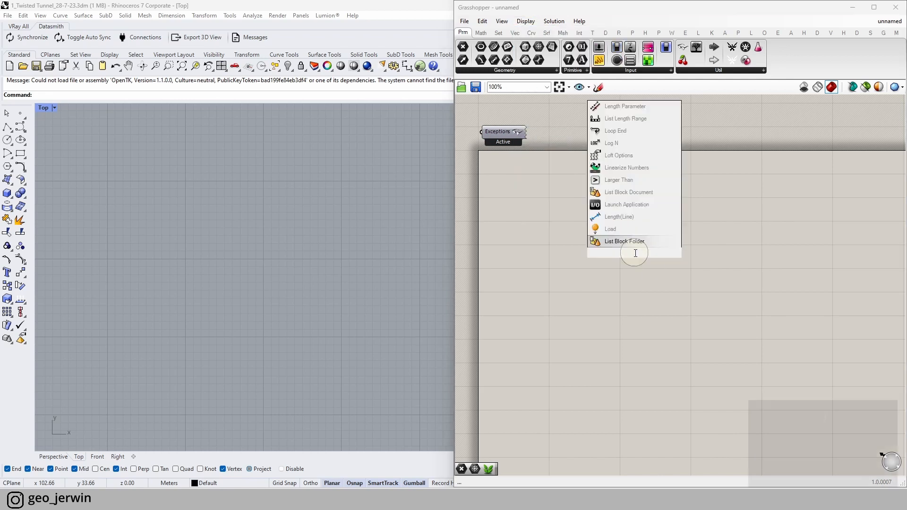
pyautogui.write('ft')
pyautogui.press('Return')
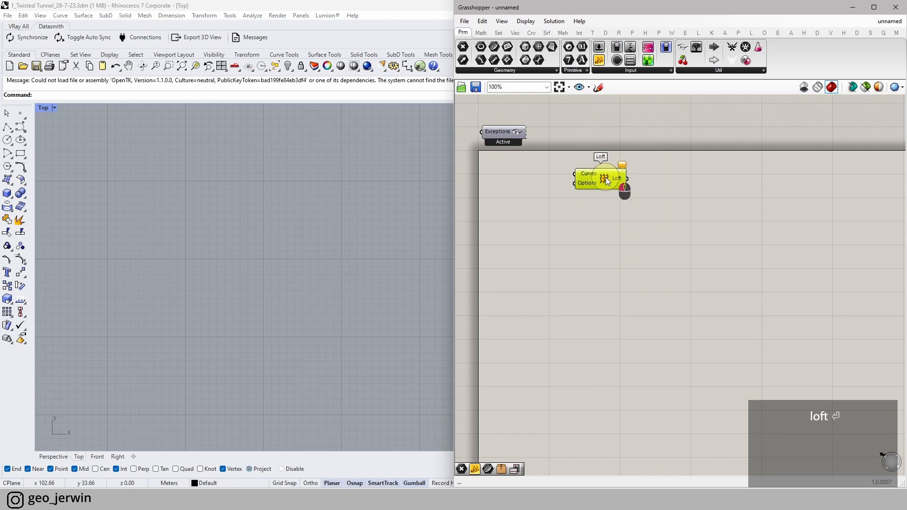
# - Turn off Draw Icons and Draw Full Names, and reposition the Loft component slightly lower on the canvas
pyautogui.click(525, 22)
pyautogui.click(535, 34)
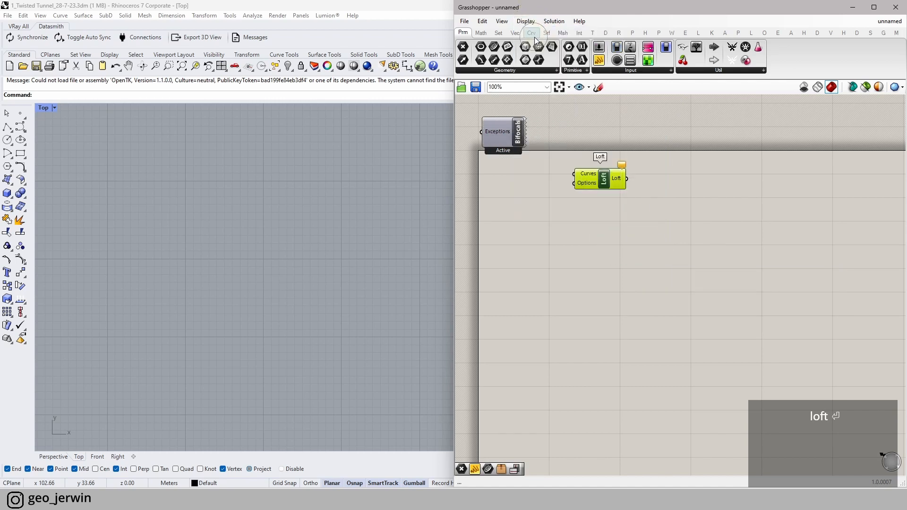
pyautogui.click(526, 21)
pyautogui.click(534, 35)
pyautogui.scroll(1, 602, 184)
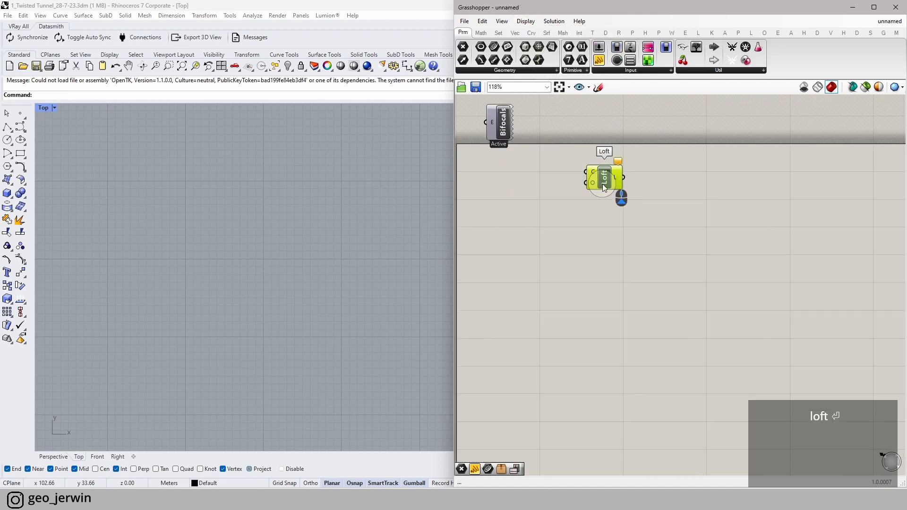
pyautogui.moveTo(573, 178); pyautogui.dragTo(575, 221, button='right')
pyautogui.moveTo(578, 223); pyautogui.dragTo(585, 242)
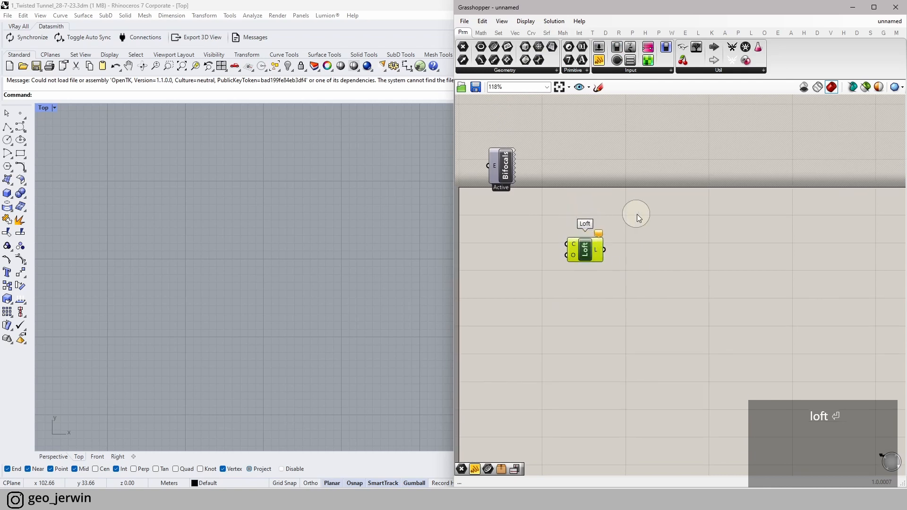
# - Turn Draw Icons and Draw Full Names back on, and deselect the Loft component
pyautogui.click(526, 22)
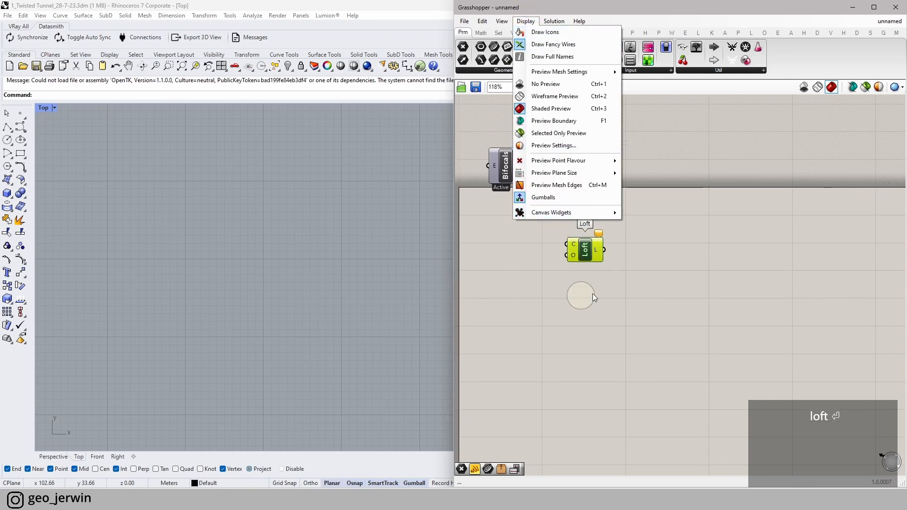
pyautogui.click(560, 34)
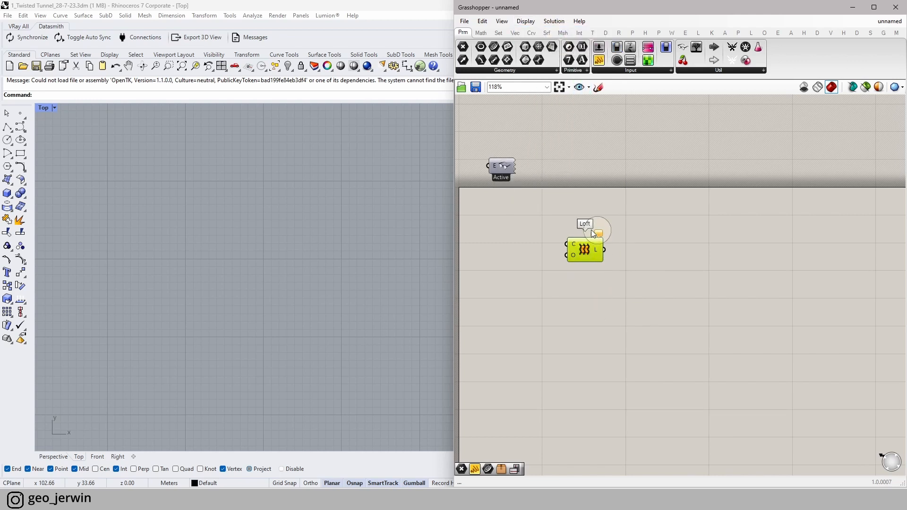
pyautogui.click(523, 21)
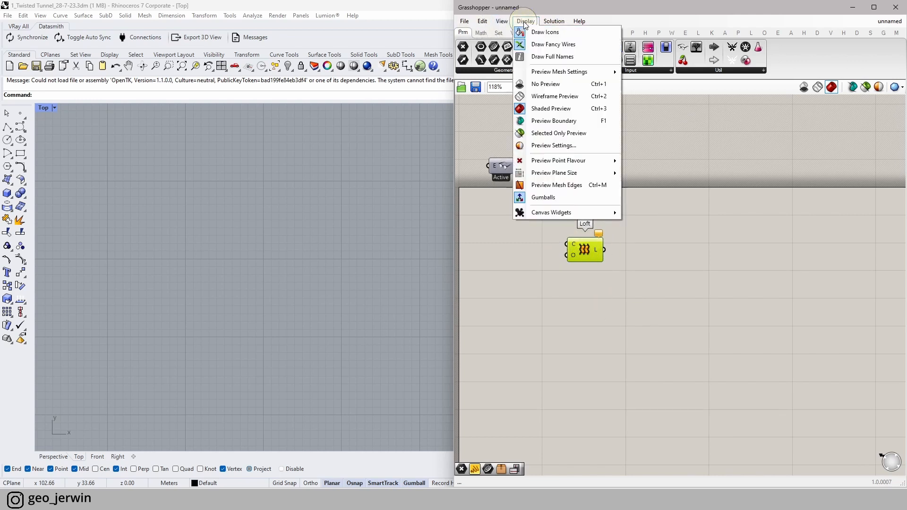
pyautogui.click(548, 60)
pyautogui.click(622, 212)
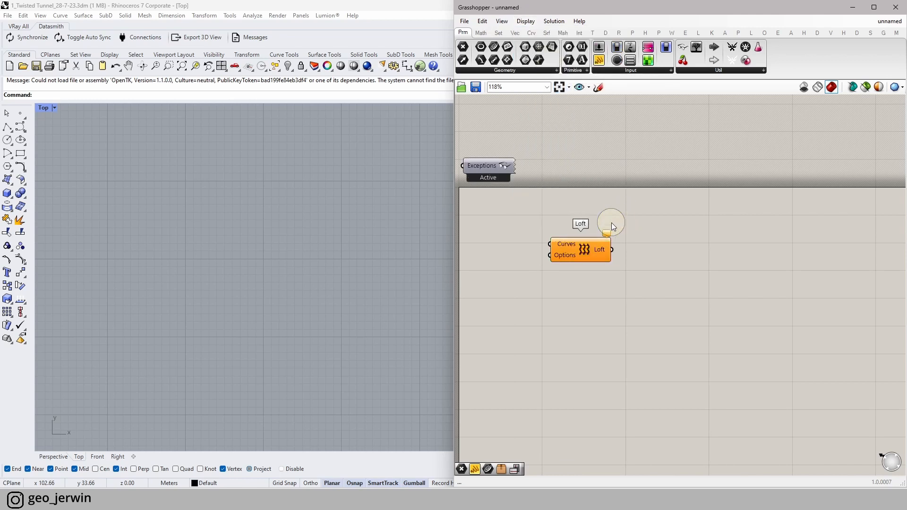
# - Delete the Bifocals component to compare the labels on Loft, and undo the deletion
pyautogui.scroll(3, 562, 249)
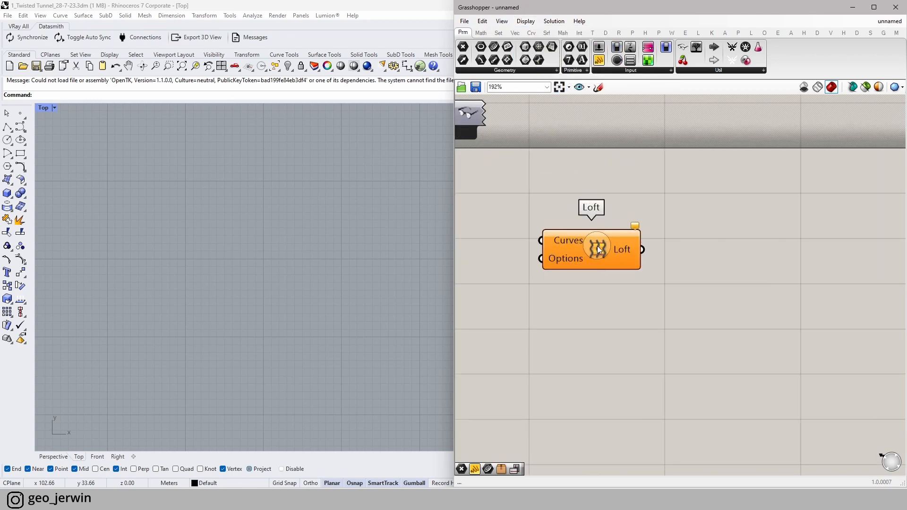
pyautogui.moveTo(600, 218); pyautogui.dragTo(716, 236, button='right')
pyautogui.moveTo(666, 186); pyautogui.dragTo(464, 123)
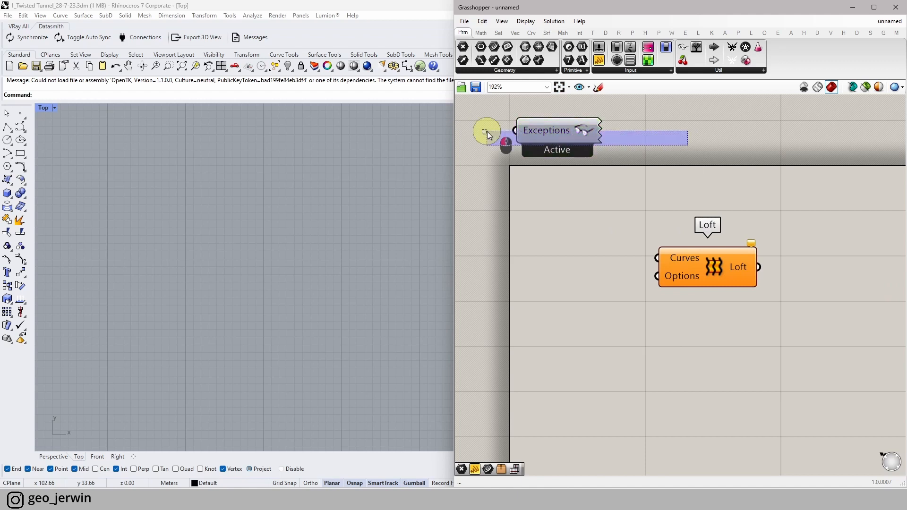
pyautogui.press('Delete')
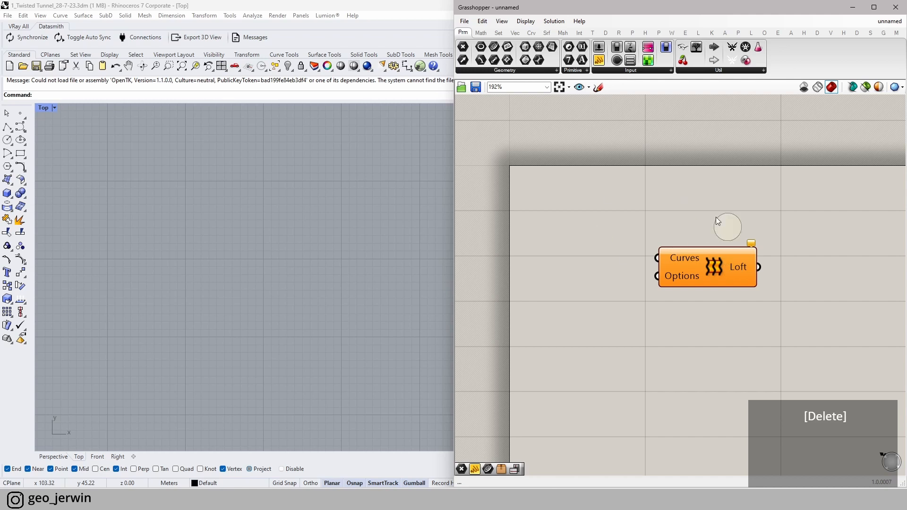
pyautogui.hotkey('ctrl', 'z')
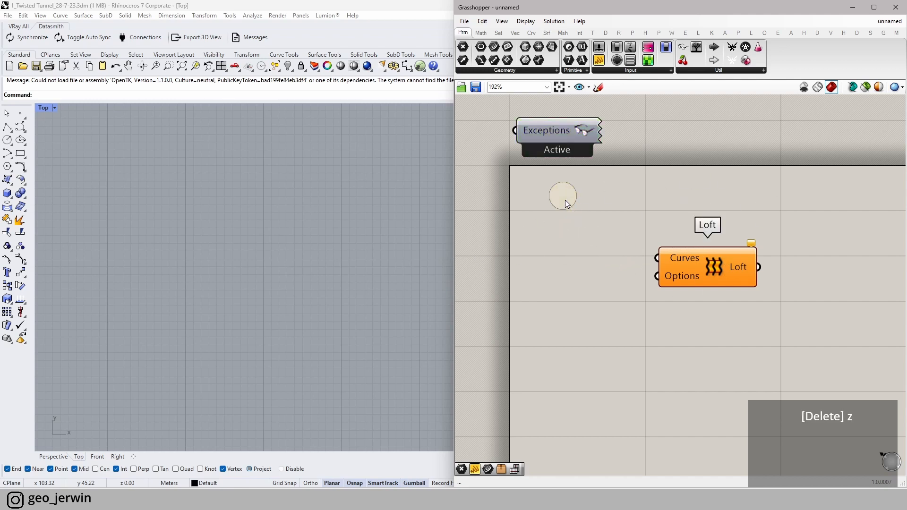
pyautogui.moveTo(762, 188); pyautogui.dragTo(699, 198, button='right')
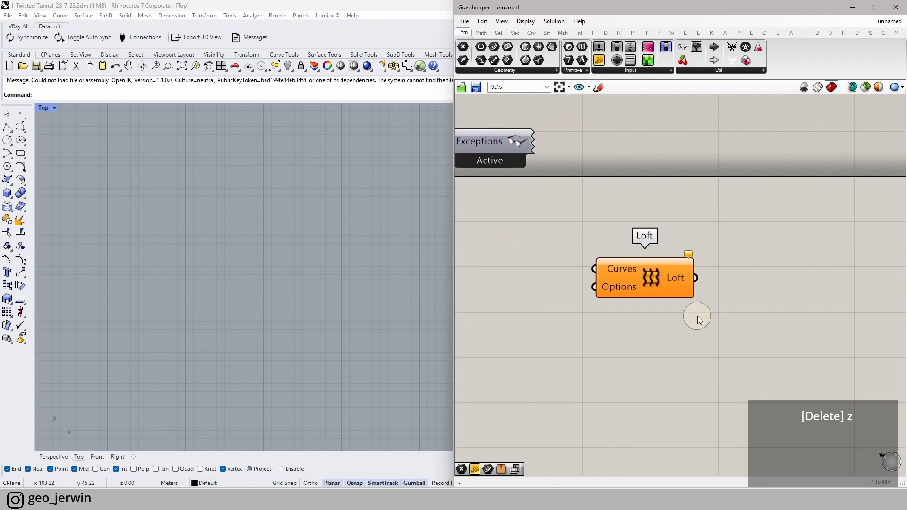
pyautogui.moveTo(515, 140); pyautogui.dragTo(584, 146, button='right')
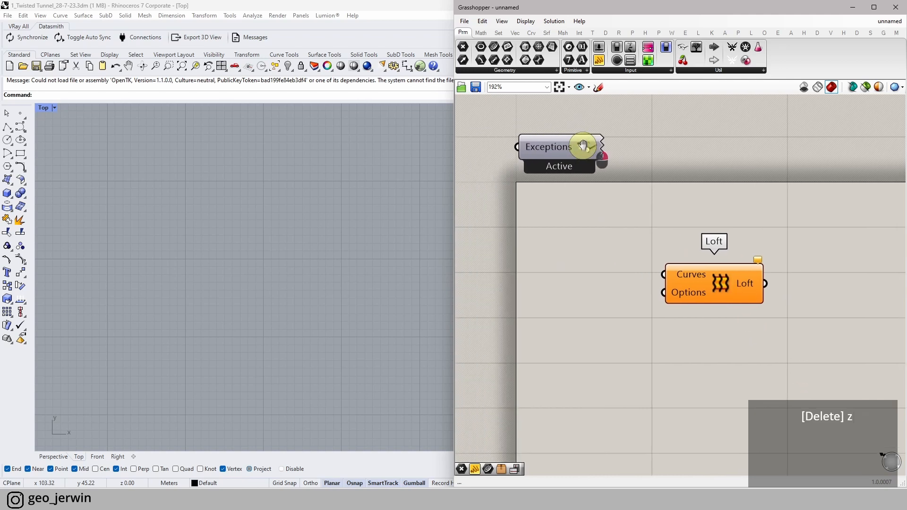
# - Delete the Loft component from the canvas
pyautogui.moveTo(755, 266); pyautogui.dragTo(601, 203, button='right')
pyautogui.moveTo(567, 221); pyautogui.dragTo(802, 249)
pyautogui.scroll(-3, 799, 250)
pyautogui.moveTo(786, 255); pyautogui.dragTo(610, 260, button='right')
pyautogui.moveTo(730, 322); pyautogui.dragTo(565, 202)
pyautogui.press('Delete')
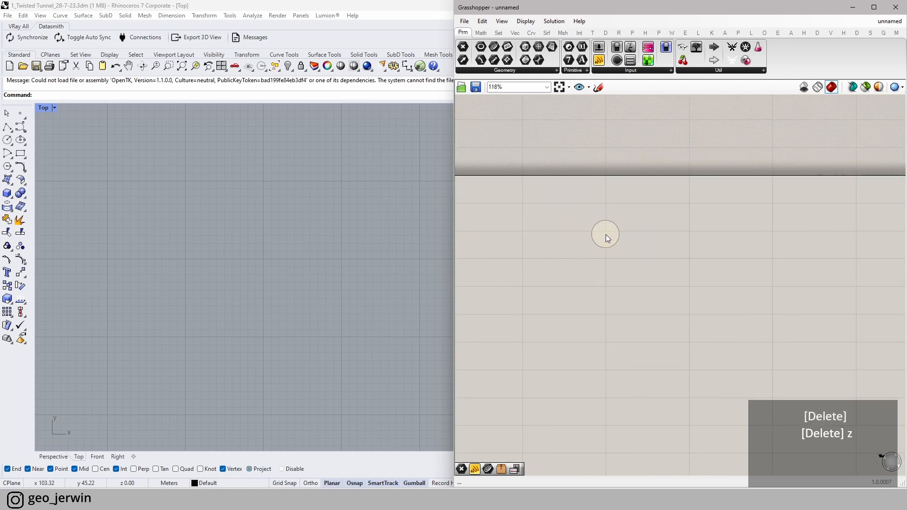
# - Sketch a component box on the canvas with a first input marked "i" and an arrow leading into the box
pyautogui.scroll(-4, 587, 223)
pyautogui.moveTo(597, 228); pyautogui.dragTo(674, 183, button='right')
pyautogui.scroll(3, 606, 184)
pyautogui.scroll(-2, 278, 259)
pyautogui.moveTo(292, 273); pyautogui.dragTo(176, 278, button='right')
pyautogui.scroll(2, 206, 291)
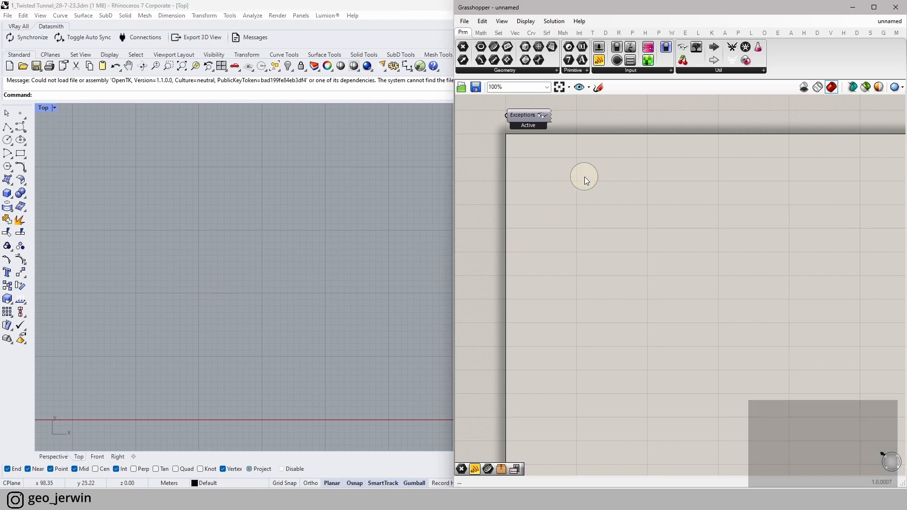
pyautogui.click(601, 92)
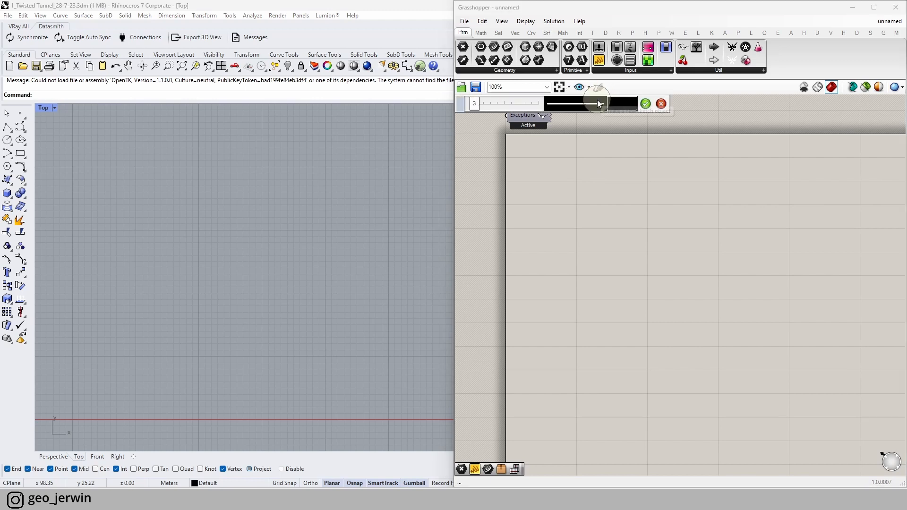
pyautogui.moveTo(587, 182); pyautogui.dragTo(587, 201)
pyautogui.click(583, 165)
pyautogui.moveTo(644, 202)
pyautogui.mouseDown()
pyautogui.moveTo(639, 182)
pyautogui.moveTo(723, 189)
pyautogui.moveTo(649, 219)
pyautogui.mouseUp()
pyautogui.moveTo(596, 195)
pyautogui.mouseDown()
pyautogui.moveTo(641, 194)
pyautogui.moveTo(635, 200)
pyautogui.mouseUp()
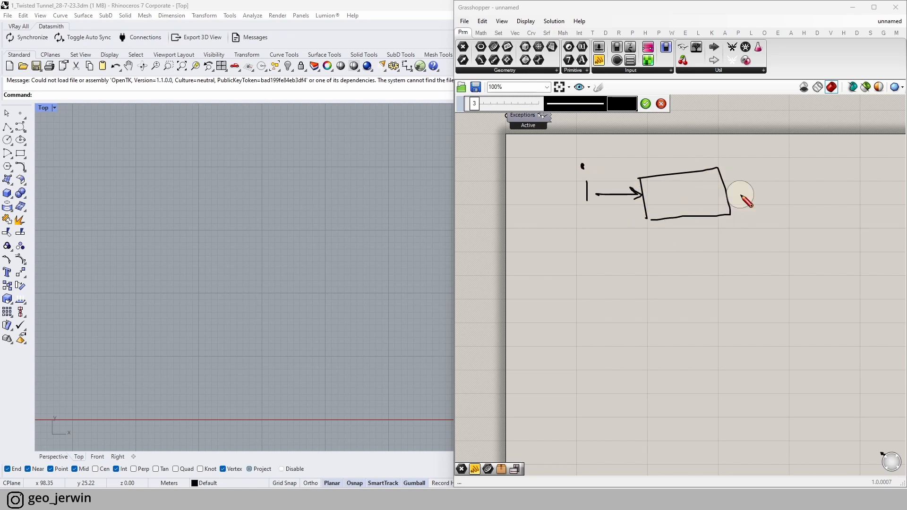
# - Complete the sketch with a second "i" input arrow, two output arrows ending in "O" marks, and a "C" inside the box
pyautogui.moveTo(726, 189)
pyautogui.mouseDown()
pyautogui.moveTo(770, 187)
pyautogui.moveTo(768, 201)
pyautogui.moveTo(817, 197)
pyautogui.moveTo(796, 186)
pyautogui.mouseUp()
pyautogui.moveTo(584, 270)
pyautogui.mouseDown()
pyautogui.moveTo(642, 220)
pyautogui.moveTo(640, 229)
pyautogui.mouseUp()
pyautogui.moveTo(583, 259)
pyautogui.mouseDown()
pyautogui.moveTo(586, 278)
pyautogui.moveTo(581, 248)
pyautogui.mouseUp()
pyautogui.moveTo(725, 203)
pyautogui.mouseDown()
pyautogui.moveTo(817, 255)
pyautogui.moveTo(816, 225)
pyautogui.mouseUp()
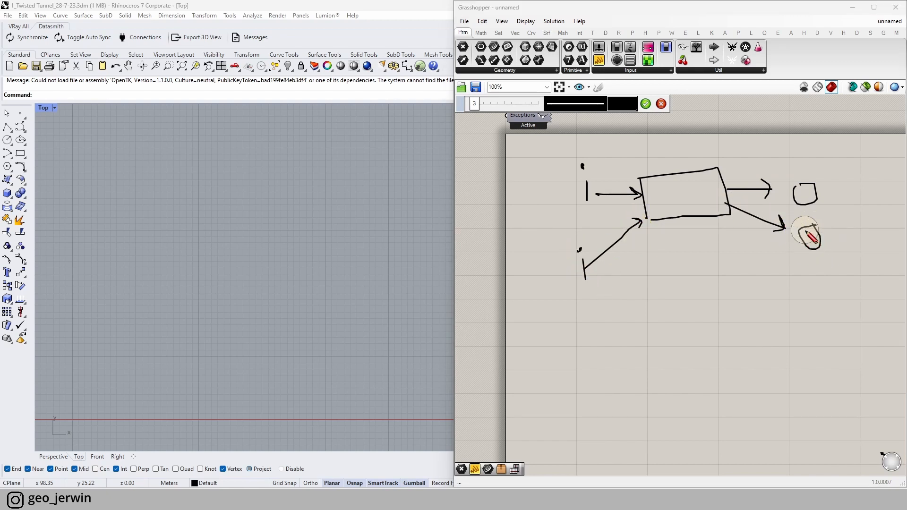
pyautogui.moveTo(690, 191); pyautogui.dragTo(697, 201)
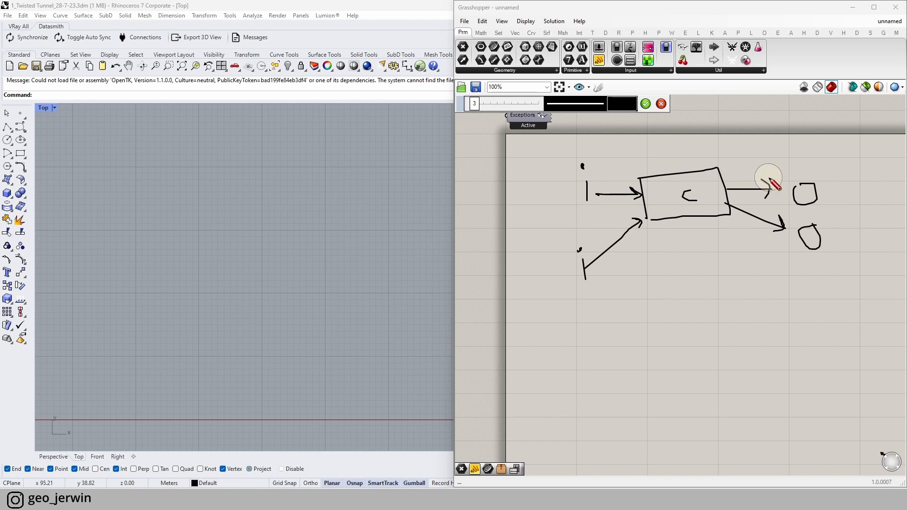
pyautogui.scroll(-2, 642, 261)
pyautogui.rightClick(804, 246)
pyautogui.moveTo(803, 246); pyautogui.dragTo(710, 260, button='right')
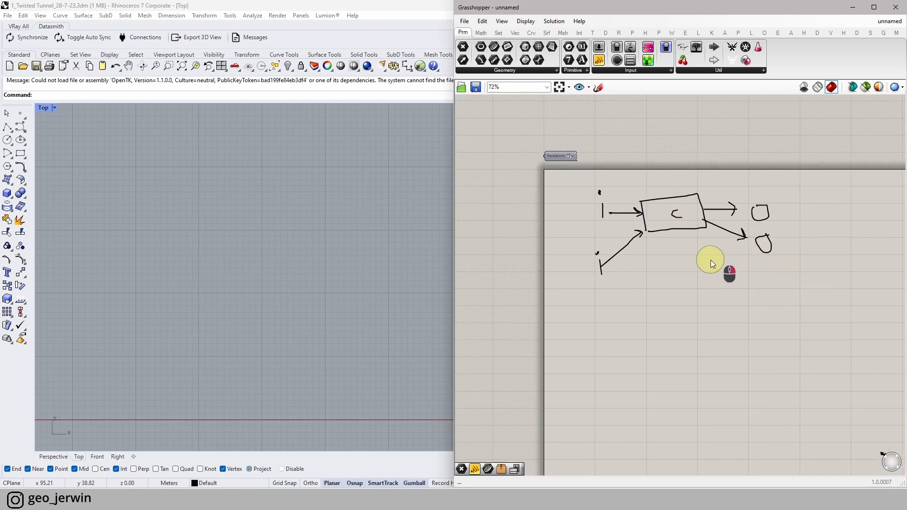
# - Sketch a second box beside the diagram, link both "O" outputs to it, and draw an outgoing line and a long arrow
pyautogui.click(751, 204)
pyautogui.moveTo(829, 237); pyautogui.dragTo(719, 237, button='right')
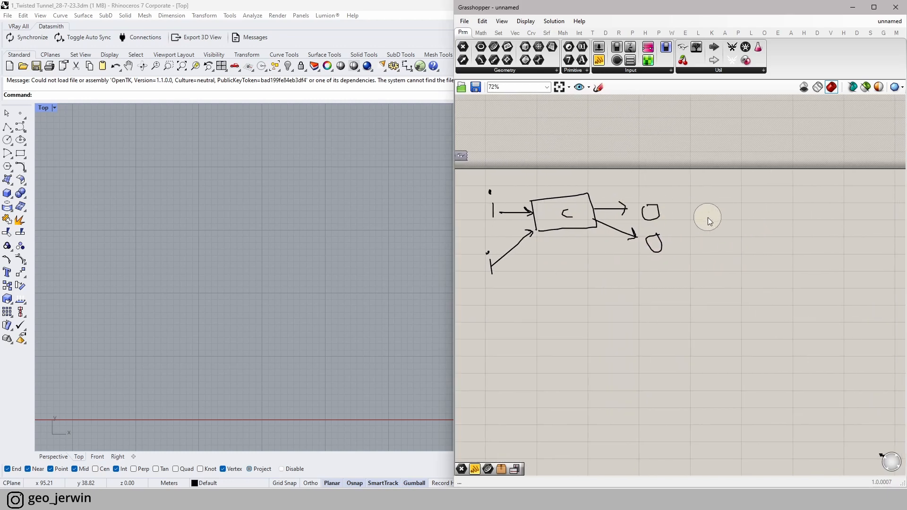
pyautogui.scroll(3, 700, 220)
pyautogui.scroll(-3, 681, 213)
pyautogui.scroll(1, 669, 208)
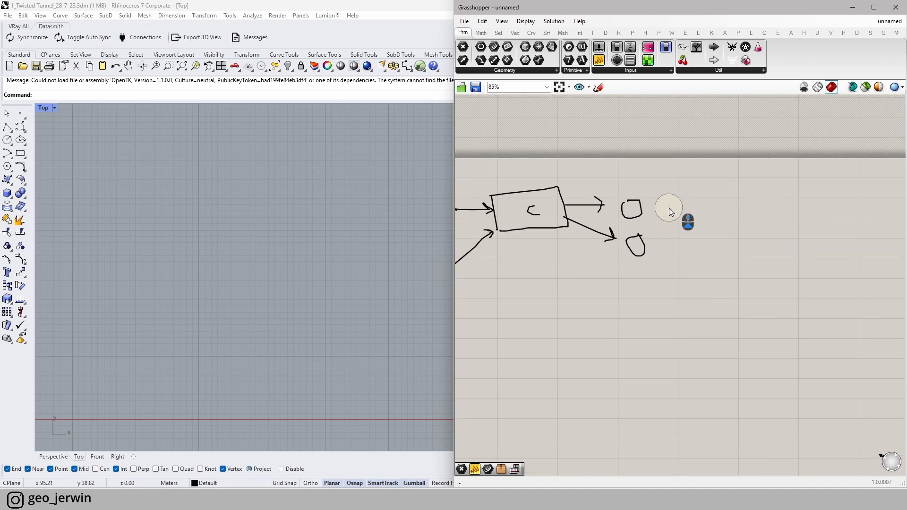
pyautogui.click(598, 88)
pyautogui.moveTo(755, 201)
pyautogui.mouseDown()
pyautogui.moveTo(760, 239)
pyautogui.moveTo(827, 201)
pyautogui.moveTo(768, 243)
pyautogui.mouseUp()
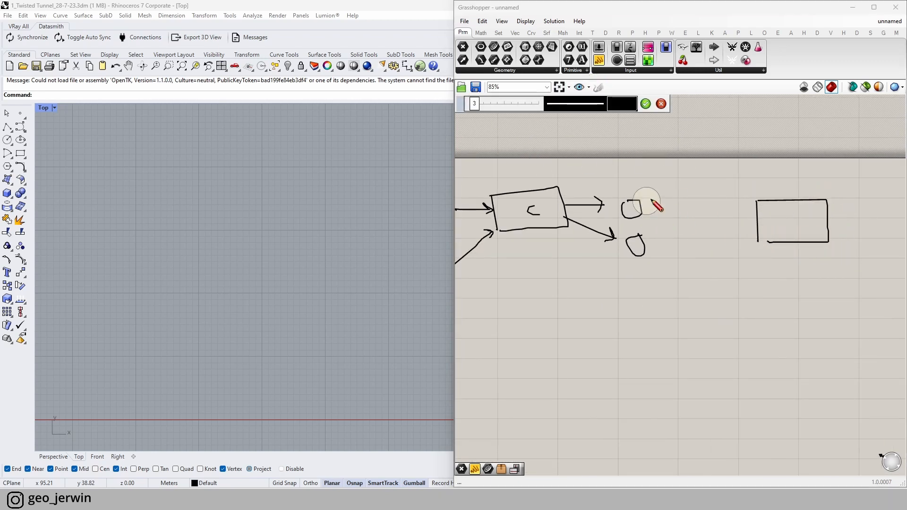
pyautogui.moveTo(646, 211); pyautogui.dragTo(754, 206)
pyautogui.moveTo(644, 246)
pyautogui.mouseDown()
pyautogui.moveTo(761, 233)
pyautogui.moveTo(802, 237)
pyautogui.moveTo(848, 260)
pyautogui.mouseUp()
# - Sketch two short input marks inside each of the two boxes and accept the sketch
pyautogui.scroll(-2, 601, 245)
pyautogui.scroll(4, 798, 222)
pyautogui.scroll(-4, 787, 236)
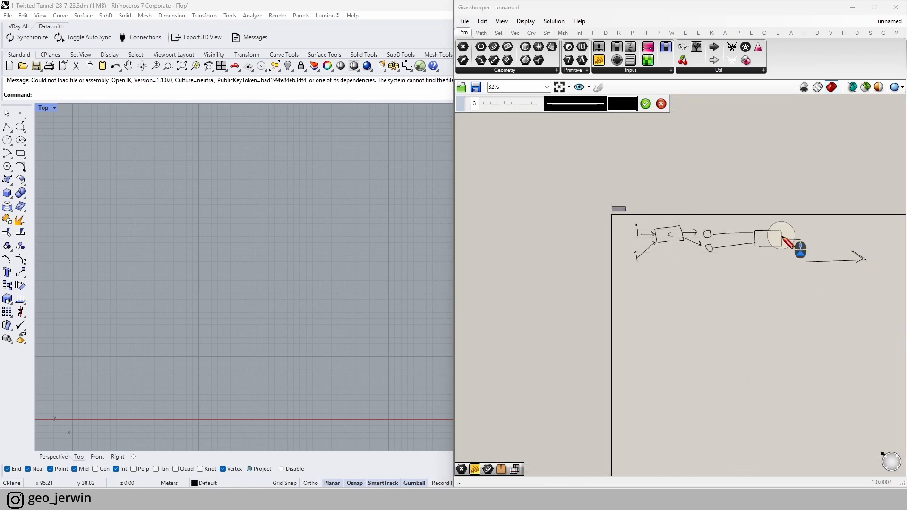
pyautogui.scroll(3, 779, 236)
pyautogui.moveTo(744, 253); pyautogui.dragTo(736, 251)
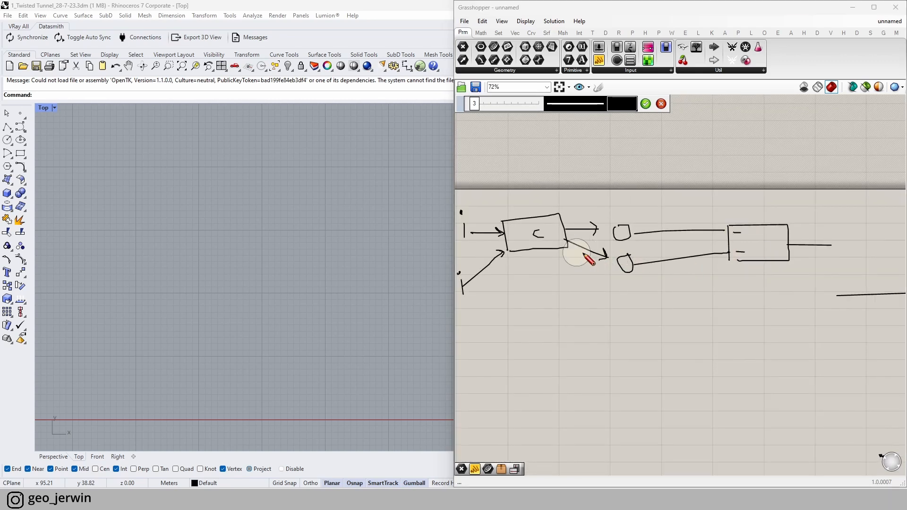
pyautogui.moveTo(513, 246)
pyautogui.mouseDown()
pyautogui.moveTo(524, 243)
pyautogui.moveTo(524, 228)
pyautogui.mouseUp()
pyautogui.scroll(-2, 631, 242)
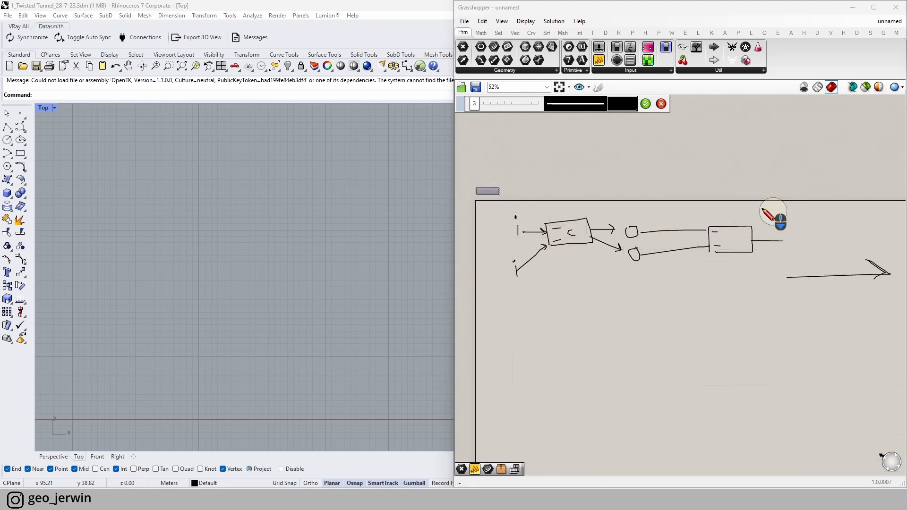
pyautogui.click(645, 104)
# - Delete the whole sketched component diagram, keeping the Bifocals component on the canvas
pyautogui.scroll(-2, 723, 299)
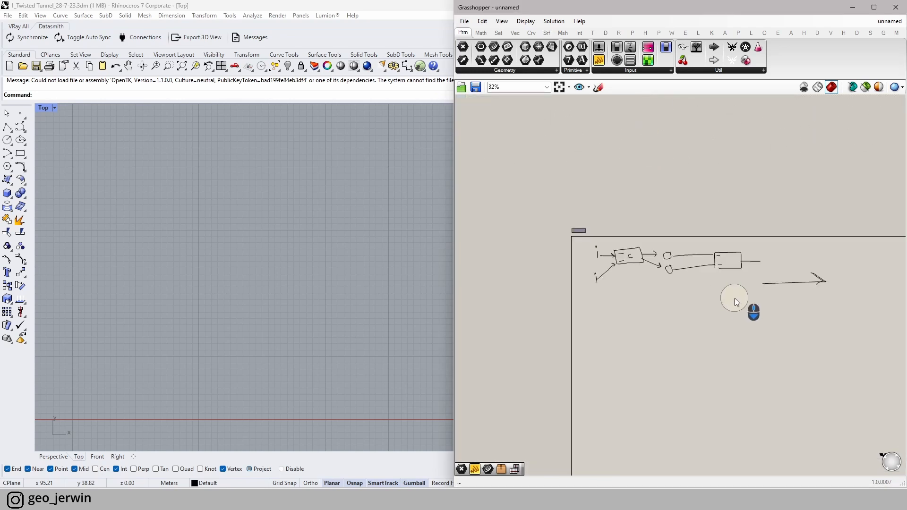
pyautogui.moveTo(882, 313); pyautogui.dragTo(492, 233)
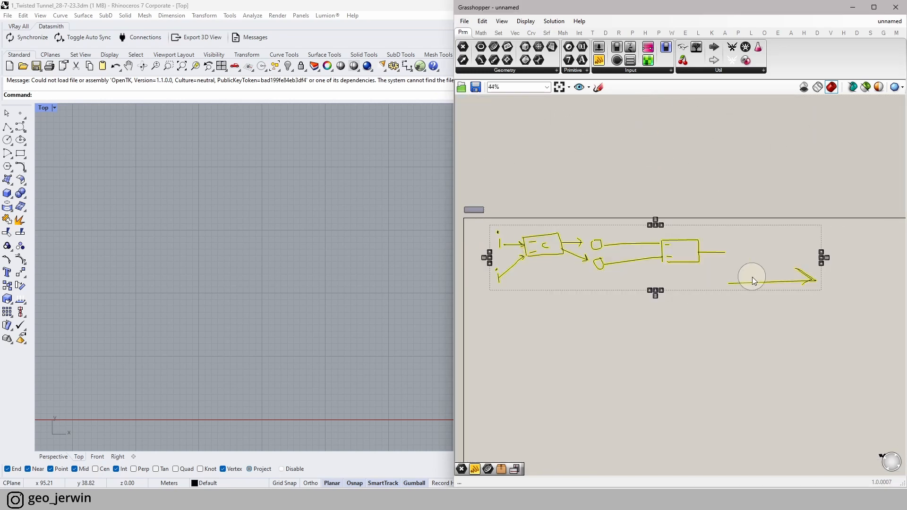
pyautogui.press('Delete')
pyautogui.scroll(6, 546, 250)
pyautogui.moveTo(625, 241); pyautogui.dragTo(610, 263, button='right')
pyautogui.moveTo(690, 261); pyautogui.dragTo(615, 218, button='right')
pyautogui.scroll(-5, 615, 212)
pyautogui.scroll(1, 563, 194)
pyautogui.scroll(1, 544, 256)
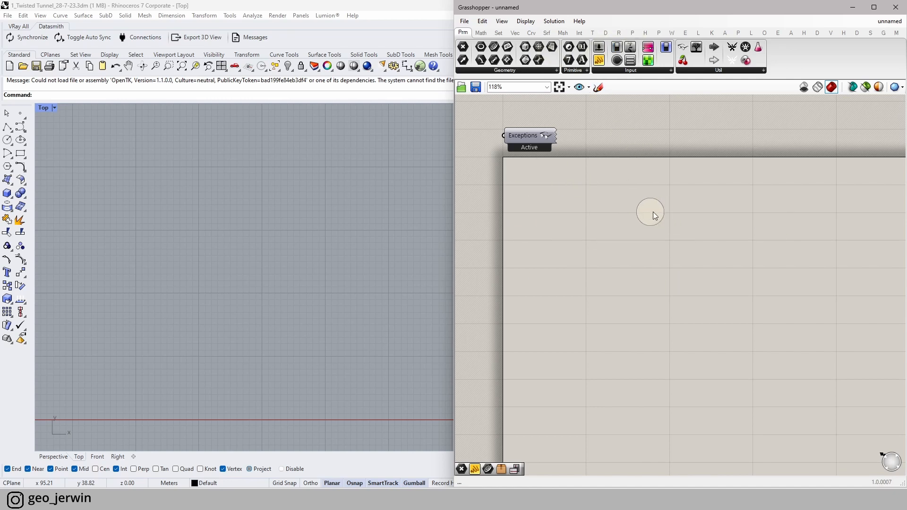
# - Add two Point parameters to the empty canvas, one below the other
pyautogui.doubleClick(598, 217)
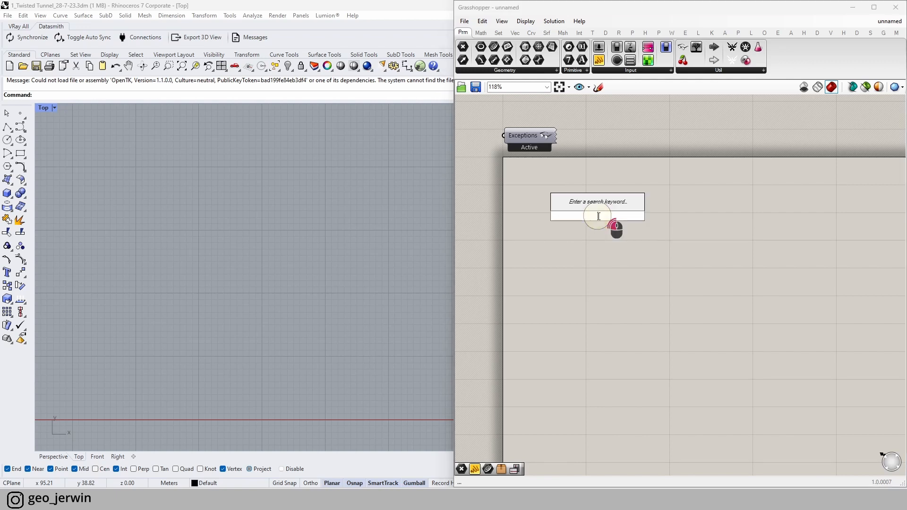
pyautogui.write('poin')
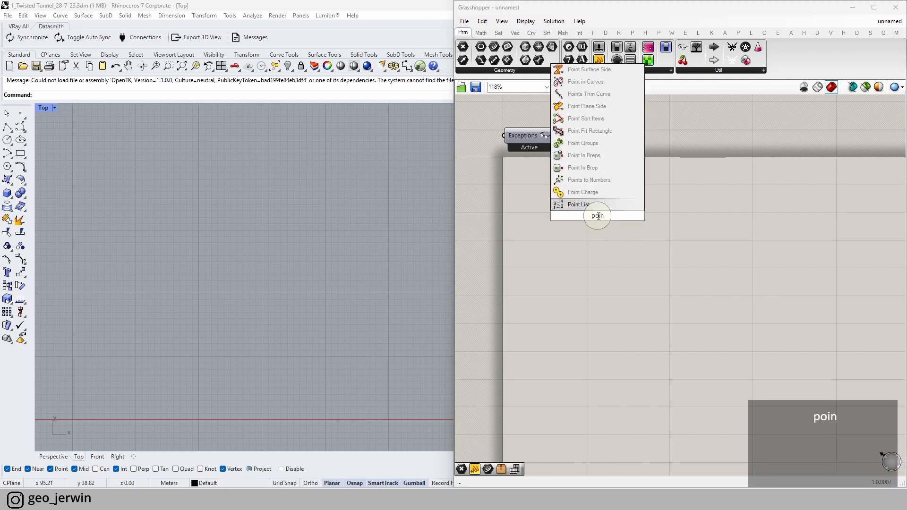
pyautogui.press('BackSpace')
pyautogui.press('BackSpace')
pyautogui.write('int')
pyautogui.press('Return')
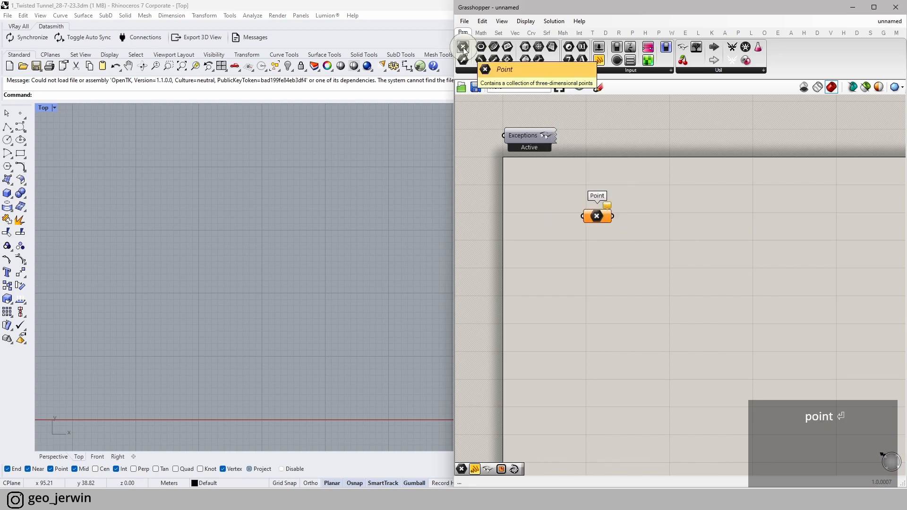
pyautogui.moveTo(465, 51); pyautogui.dragTo(596, 279)
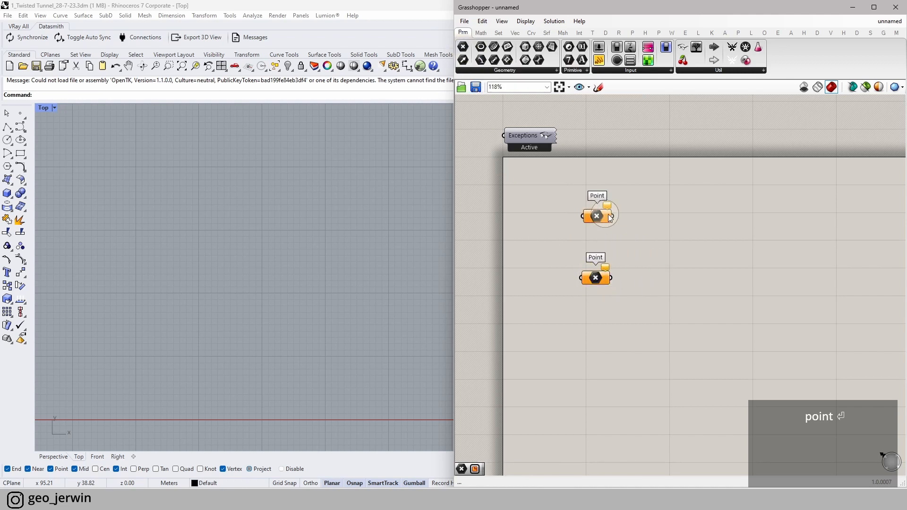
# - Space the two Point parameters further apart vertically and clear their selection
pyautogui.scroll(2, 607, 220)
pyautogui.moveTo(593, 301); pyautogui.dragTo(596, 305)
pyautogui.moveTo(594, 215); pyautogui.dragTo(596, 204)
pyautogui.moveTo(592, 300); pyautogui.dragTo(596, 303)
pyautogui.moveTo(644, 351); pyautogui.dragTo(558, 158)
pyautogui.moveTo(602, 200); pyautogui.dragTo(634, 197)
pyautogui.click(679, 182)
pyautogui.click(679, 183)
pyautogui.moveTo(745, 238); pyautogui.dragTo(704, 215, button='right')
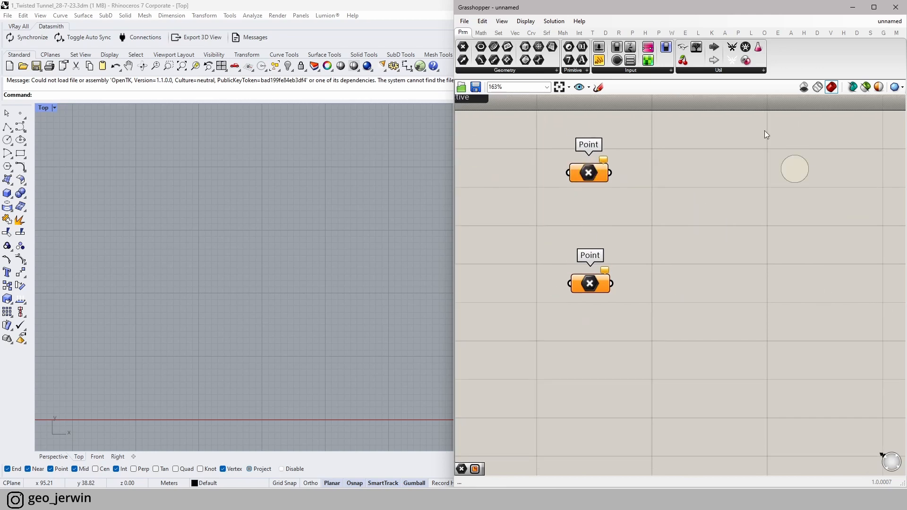
pyautogui.scroll(1, 607, 170)
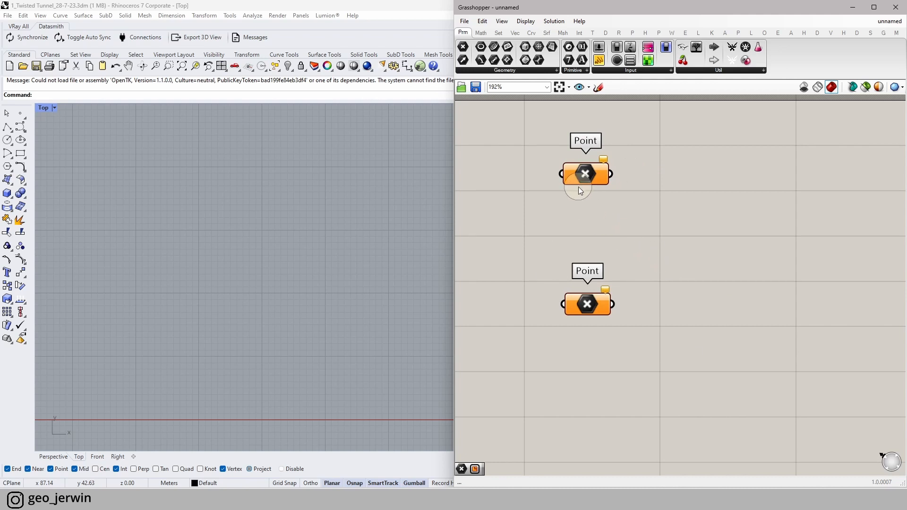
pyautogui.moveTo(585, 180)
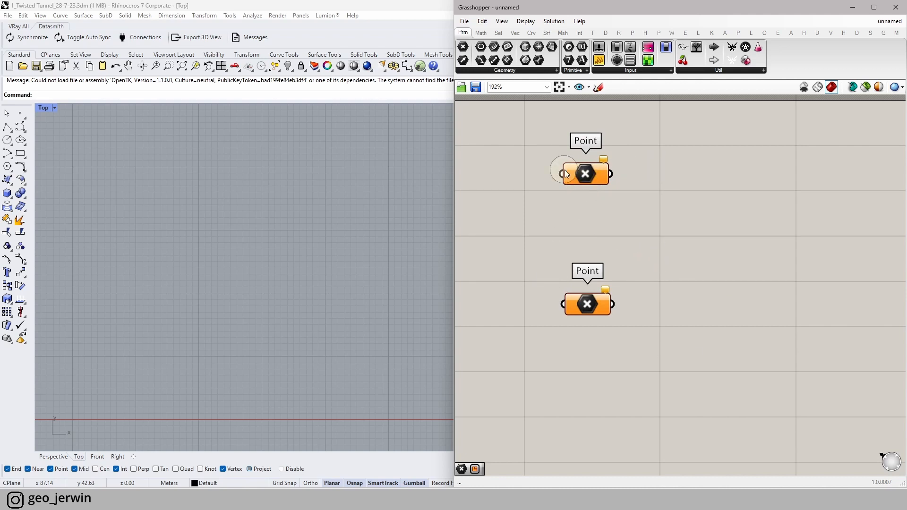
pyautogui.click(591, 174)
pyautogui.click(761, 168)
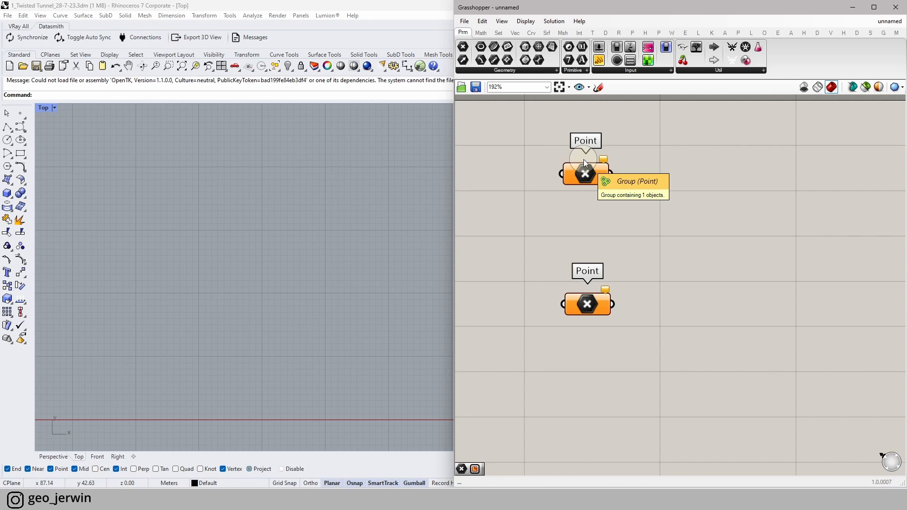
pyautogui.click(585, 174)
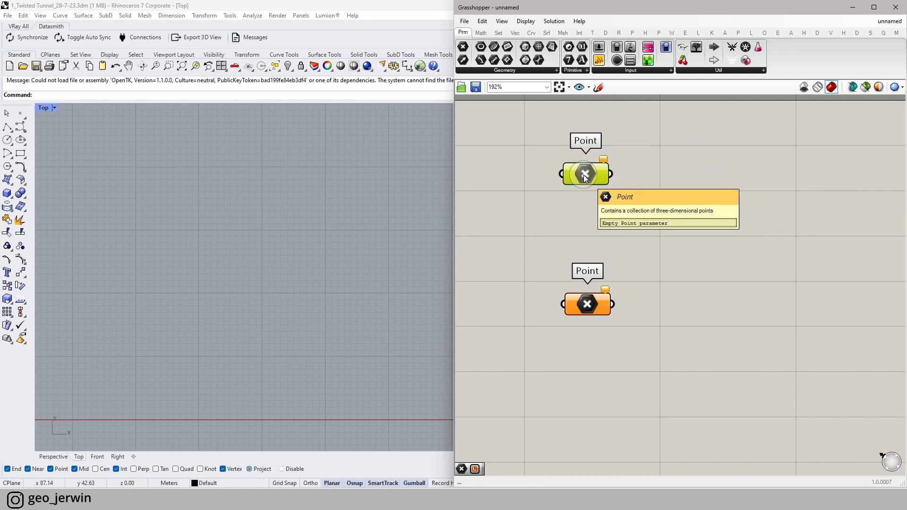
pyautogui.rightClick(583, 174)
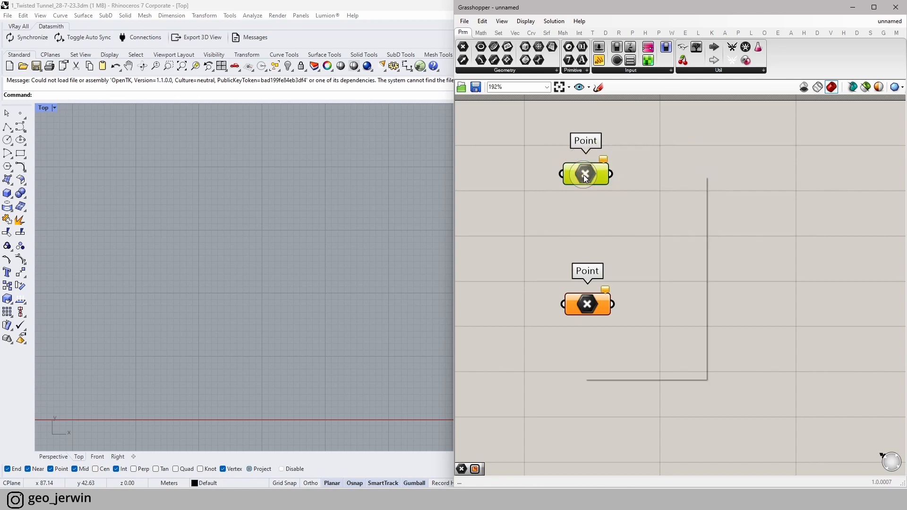
pyautogui.click(682, 145)
# - Set one point for the upper Point parameter, picking a location just above the X axis in the Rhino Top view
pyautogui.click(587, 174)
pyautogui.rightClick(584, 173)
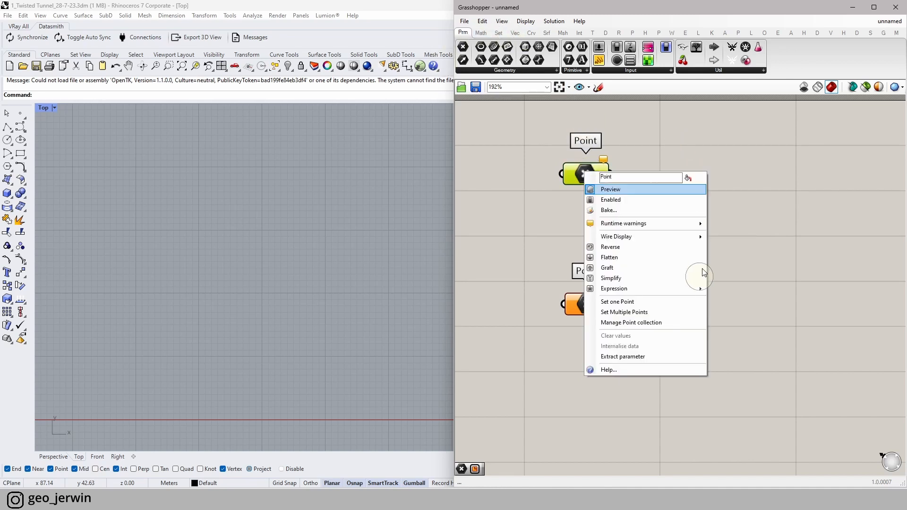
pyautogui.click(633, 306)
pyautogui.click(125, 384)
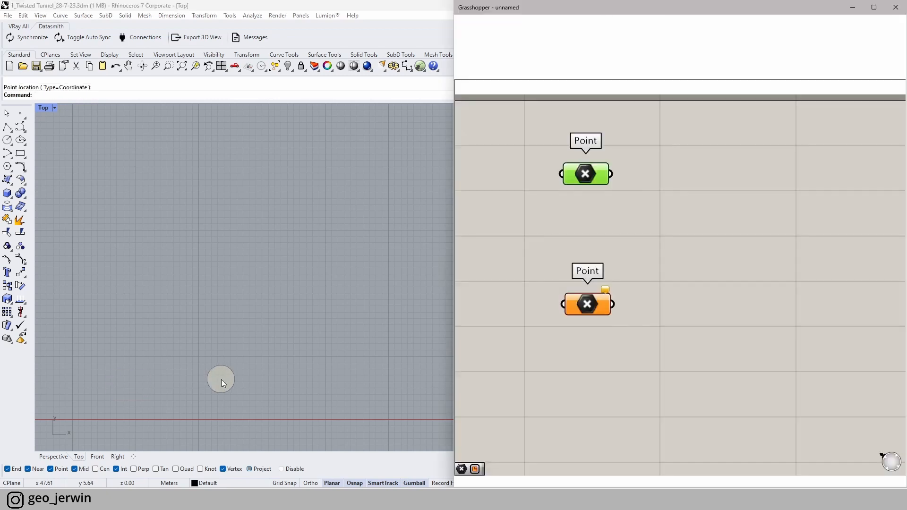
# - Move the upper parameter's point about 3.66 m along the X axis in the Top view and deselect it
pyautogui.click(684, 274)
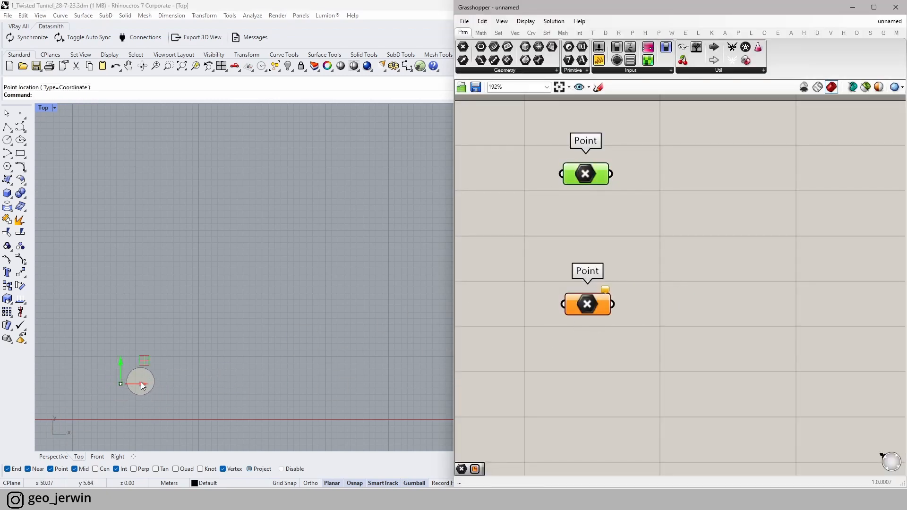
pyautogui.click(193, 386)
pyautogui.moveTo(194, 386); pyautogui.dragTo(154, 394)
pyautogui.click(631, 233)
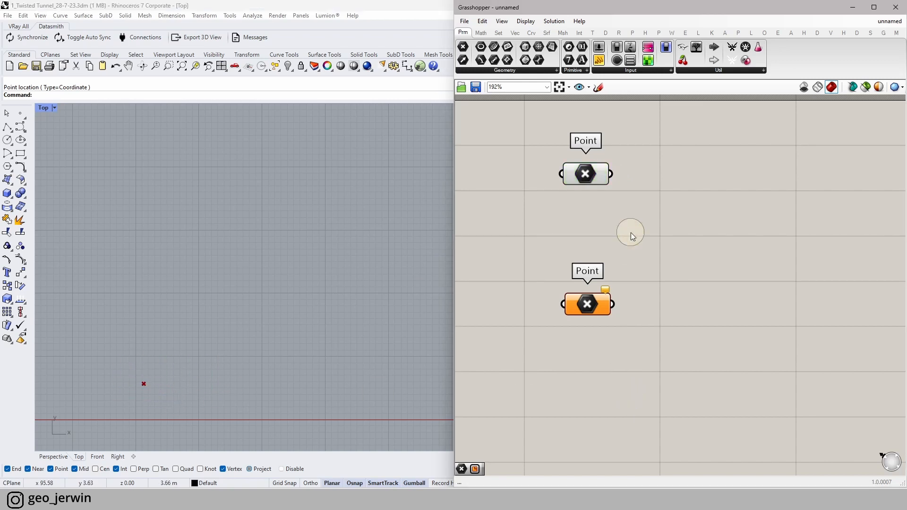
# - Nudge the upper Point parameter slightly and move the lower one further down the canvas
pyautogui.moveTo(588, 175); pyautogui.dragTo(593, 167)
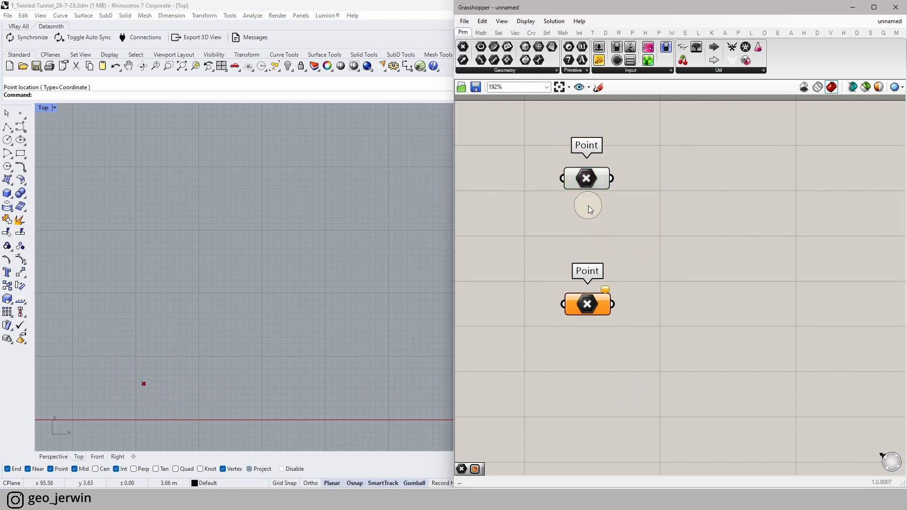
pyautogui.click(589, 178)
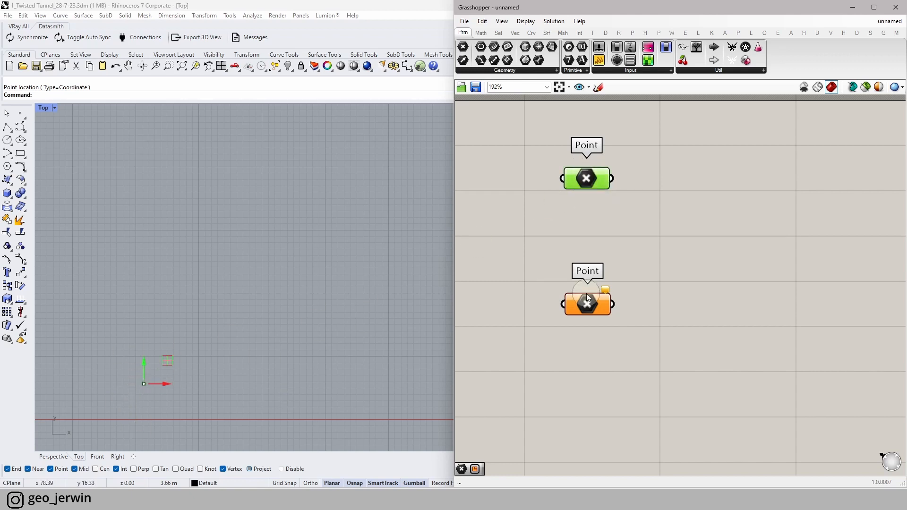
pyautogui.click(638, 245)
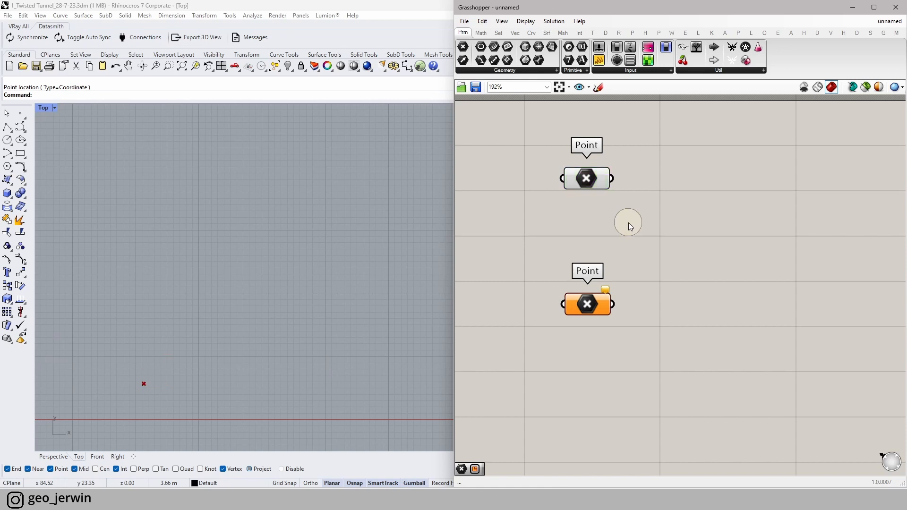
pyautogui.moveTo(595, 309); pyautogui.dragTo(612, 356)
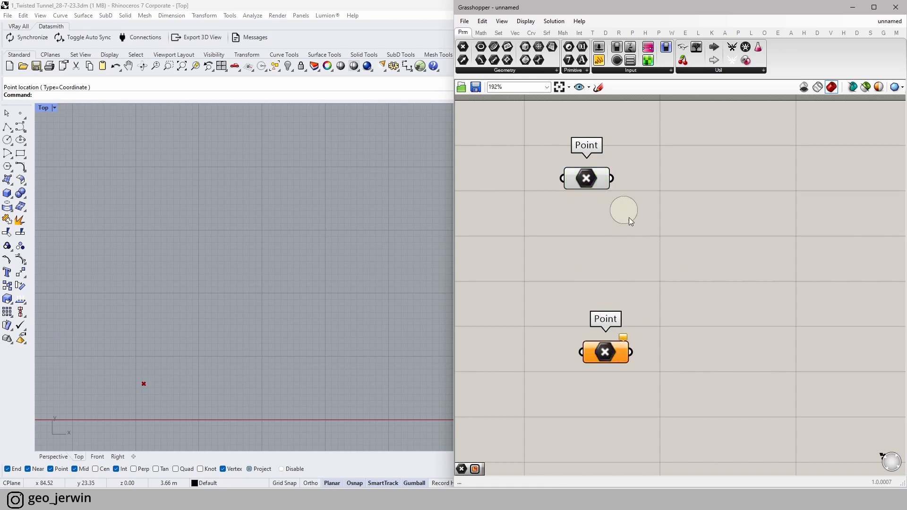
# - Add a Panel connected to the upper Point parameter's output and widen it so the coordinates fit on one line
pyautogui.moveTo(733, 182); pyautogui.dragTo(631, 170, button='right')
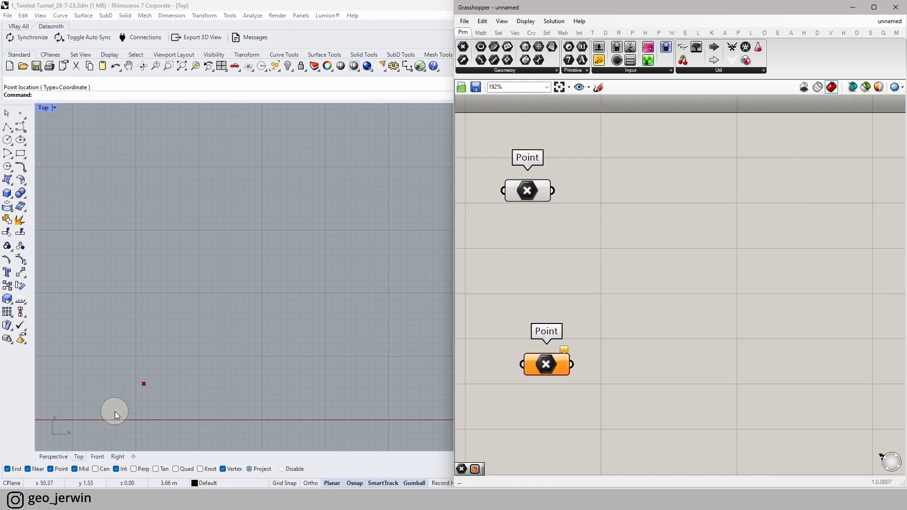
pyautogui.moveTo(599, 64); pyautogui.dragTo(644, 202)
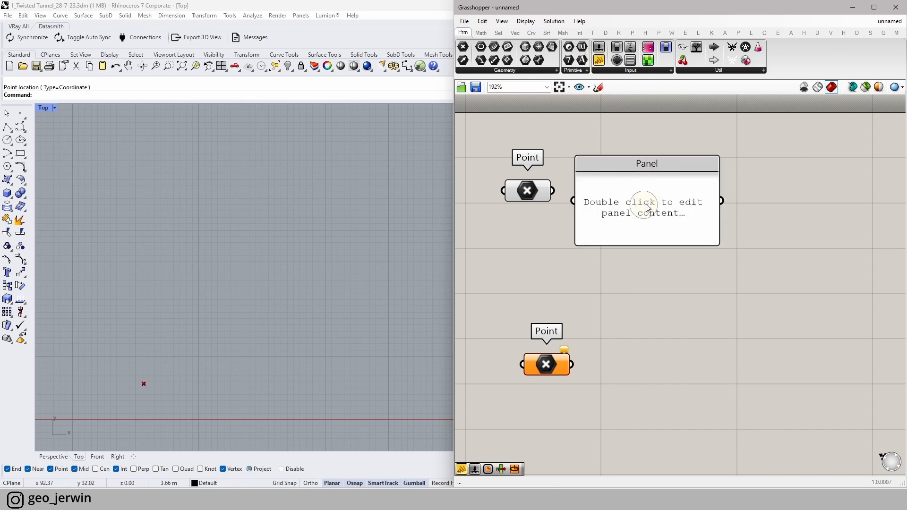
pyautogui.moveTo(554, 191); pyautogui.dragTo(606, 190)
pyautogui.click(655, 202)
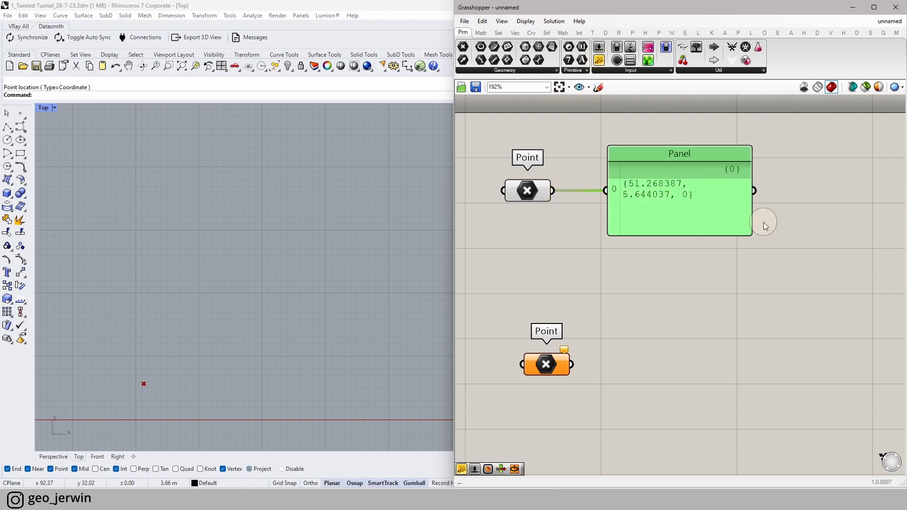
pyautogui.moveTo(751, 218); pyautogui.dragTo(860, 219)
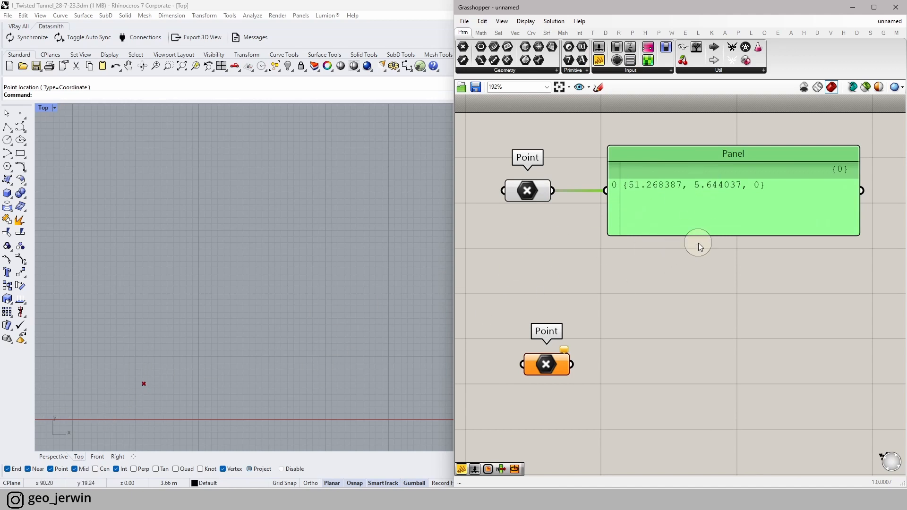
# - Raise the upper parameter's point about 1 m along the Z axis in the Rhino Perspective view
pyautogui.click(54, 456)
pyautogui.scroll(6, 175, 358)
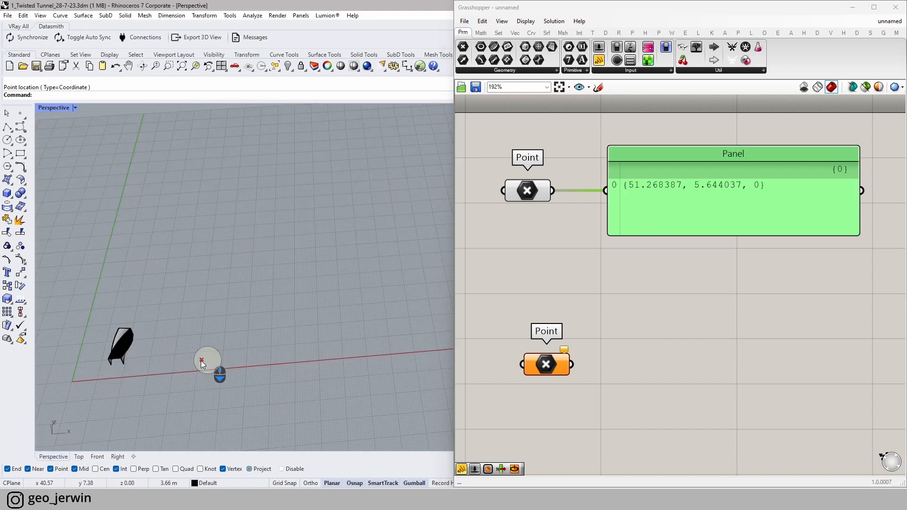
pyautogui.moveTo(201, 352); pyautogui.dragTo(201, 353, button='right')
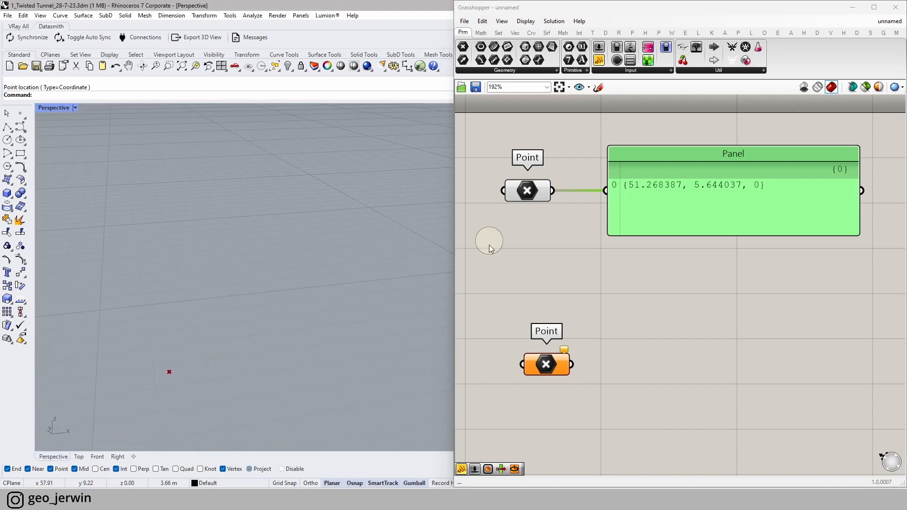
pyautogui.click(527, 191)
pyautogui.moveTo(168, 350); pyautogui.dragTo(163, 300)
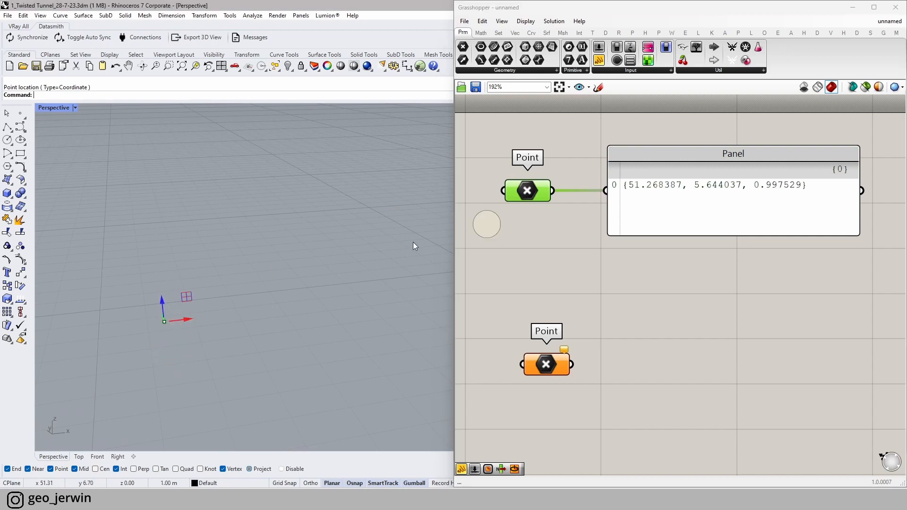
# - Move the raised point horizontally to about X 50.69, Y 2.76 and deselect it
pyautogui.scroll(-3, 189, 331)
pyautogui.moveTo(144, 332); pyautogui.dragTo(162, 337)
pyautogui.moveTo(198, 320); pyautogui.dragTo(202, 318, button='right')
pyautogui.click(618, 269)
# - Shift the Panel further from the connected Point parameter and delete the unused lower Point parameter
pyautogui.moveTo(696, 228); pyautogui.dragTo(741, 230)
pyautogui.moveTo(674, 394); pyautogui.dragTo(511, 307)
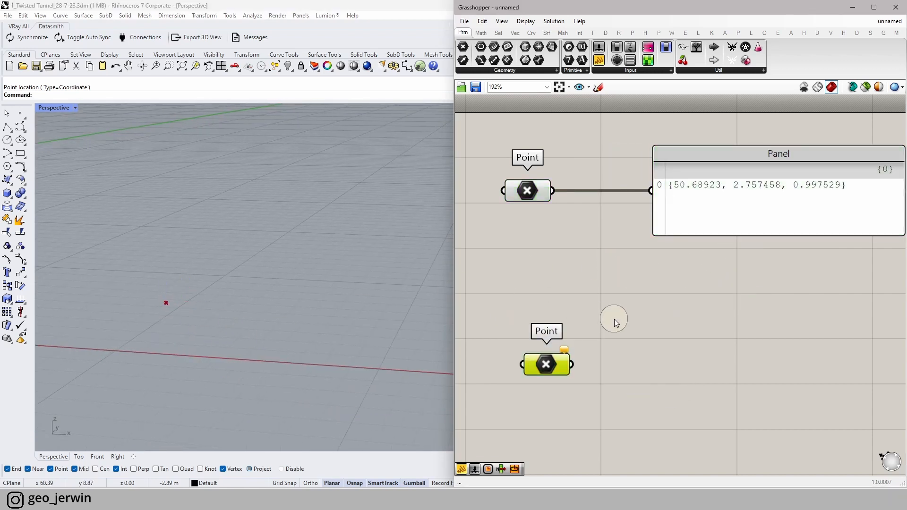
pyautogui.press('Delete')
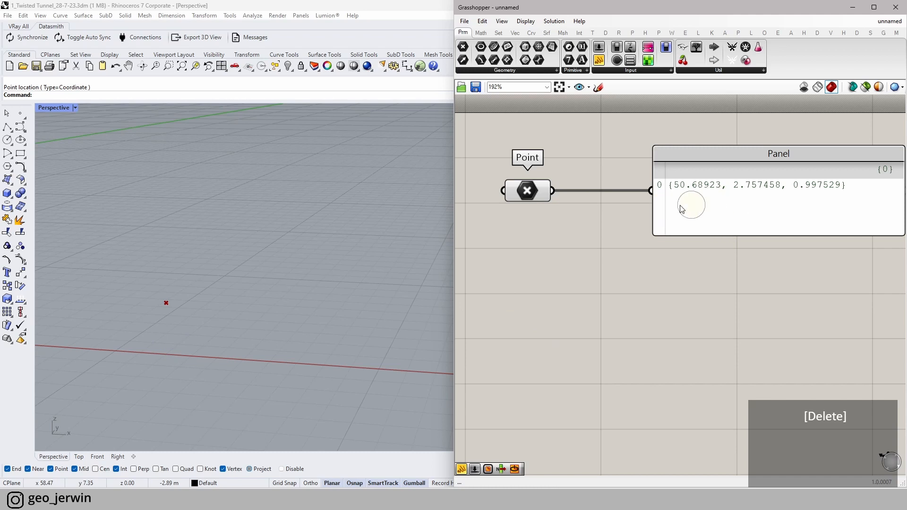
# - Add a Construct Point component below the Point parameter and its Panel
pyautogui.scroll(-2, 660, 210)
pyautogui.scroll(1, 664, 197)
pyautogui.scroll(-1, 635, 204)
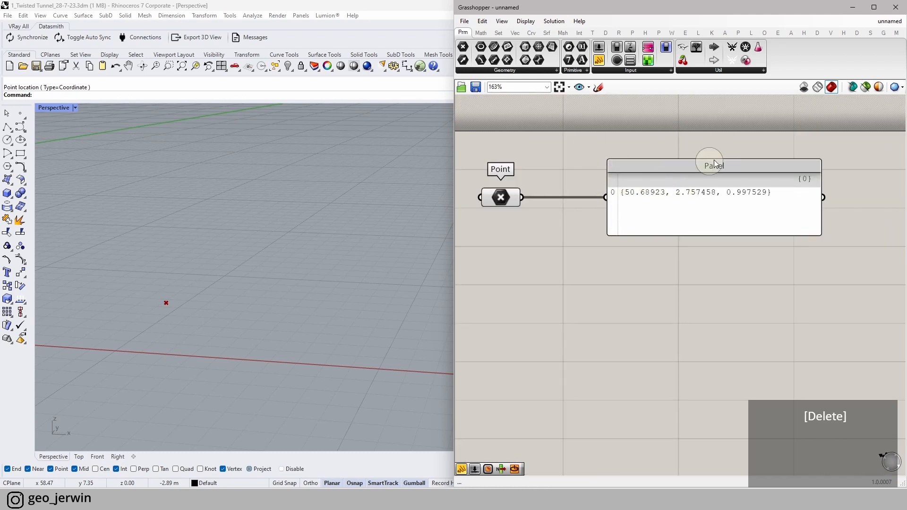
pyautogui.click(515, 32)
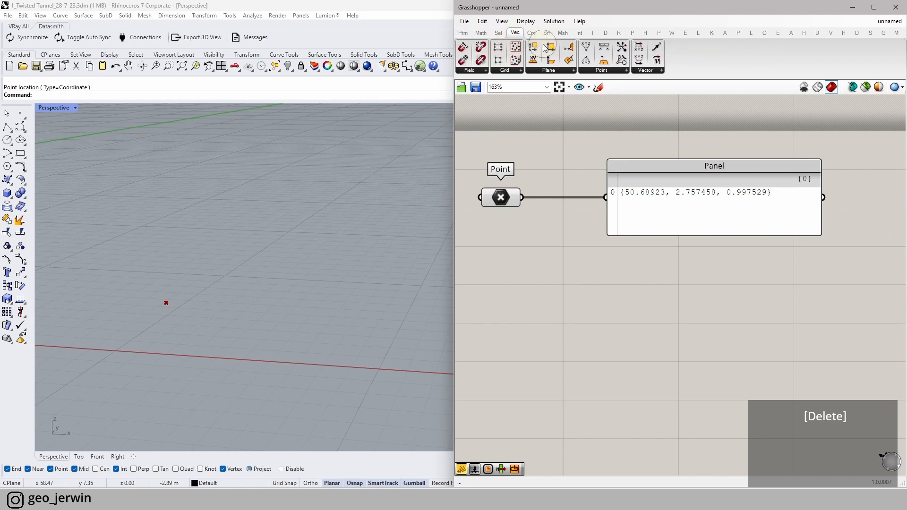
pyautogui.moveTo(571, 172); pyautogui.dragTo(569, 325)
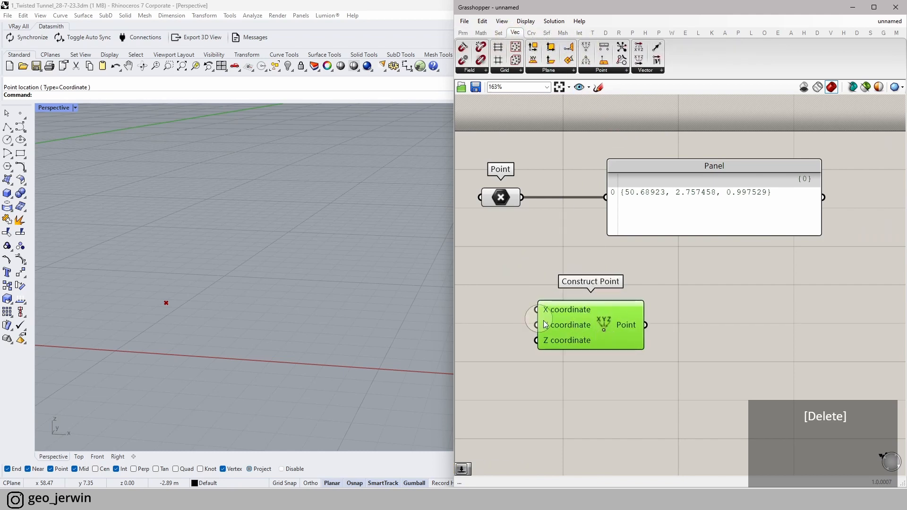
# - Create a number slider with the value 50 and place it beside Construct Point, level with the X coordinate input
pyautogui.doubleClick(512, 299)
pyautogui.write('50')
pyautogui.press('Return')
pyautogui.moveTo(568, 298); pyautogui.dragTo(539, 288)
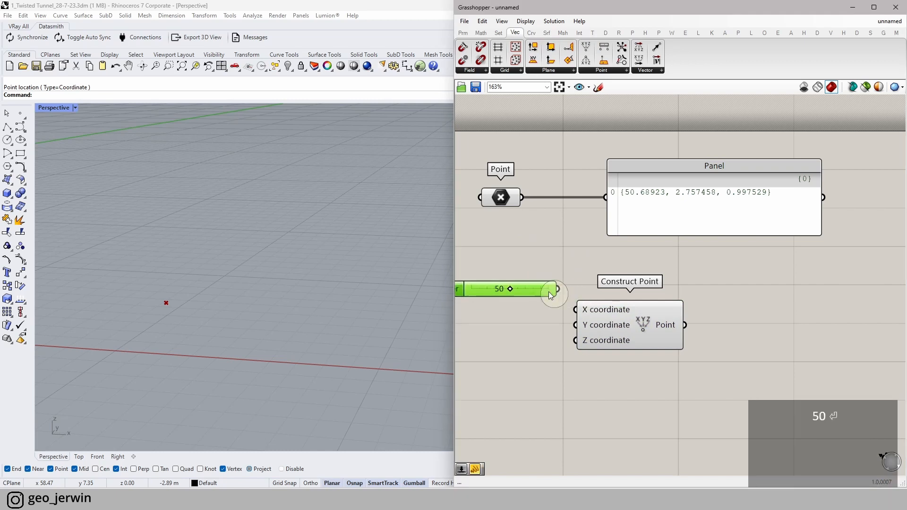
pyautogui.moveTo(615, 327); pyautogui.dragTo(646, 326)
pyautogui.click(537, 293)
pyautogui.moveTo(537, 293); pyautogui.dragTo(540, 311)
pyautogui.moveTo(531, 320); pyautogui.dragTo(570, 313, button='right')
# - Switch the number slider's rounding to real numbers (R) with 1 digit and set its value to 50.0
pyautogui.doubleClick(517, 305)
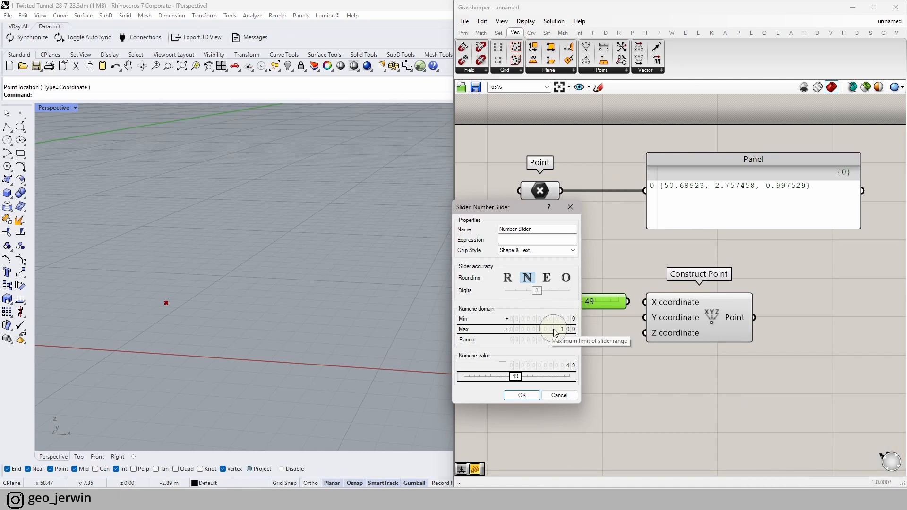
pyautogui.click(513, 281)
pyautogui.click(531, 295)
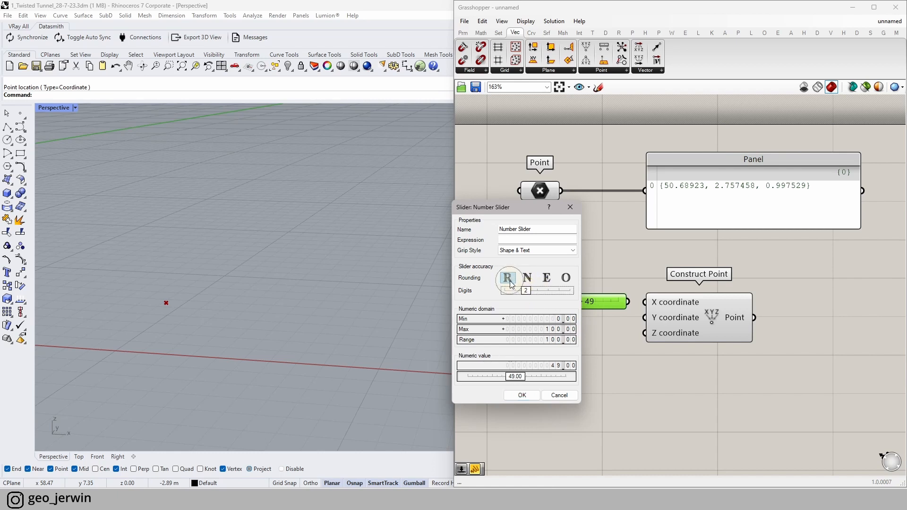
pyautogui.click(527, 297)
pyautogui.click(521, 389)
pyautogui.moveTo(520, 381); pyautogui.dragTo(523, 382)
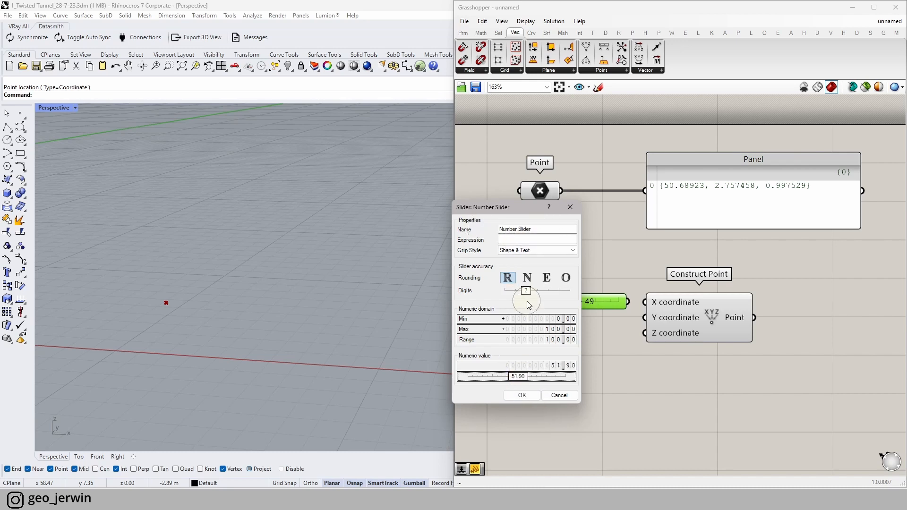
pyautogui.moveTo(527, 292); pyautogui.dragTo(502, 291)
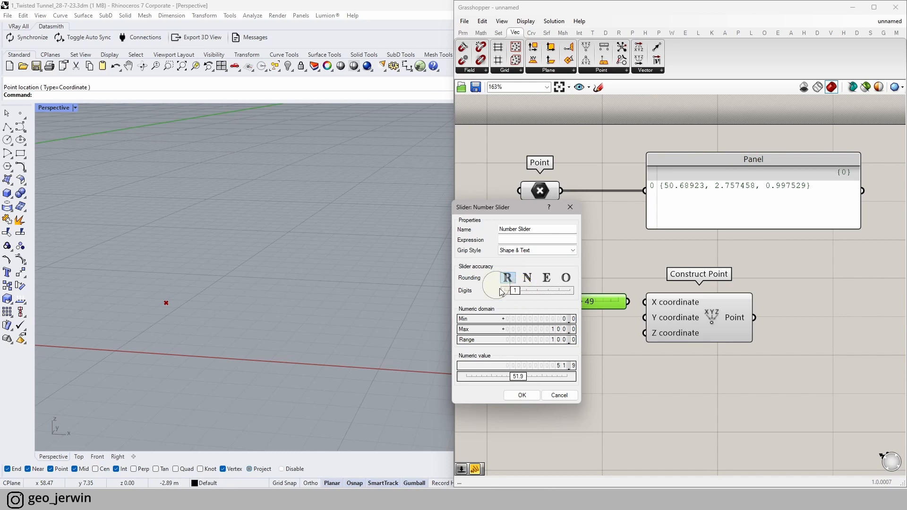
pyautogui.click(522, 395)
pyautogui.doubleClick(561, 305)
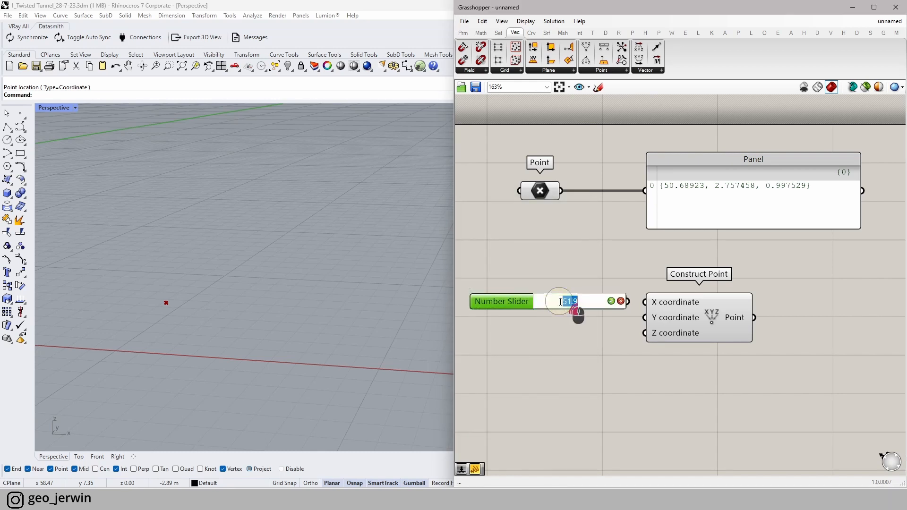
pyautogui.write('50')
pyautogui.press('Return')
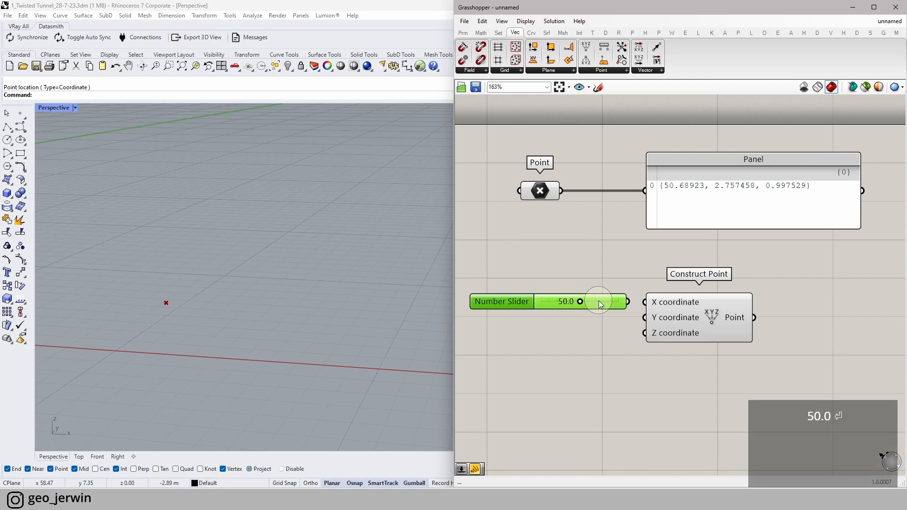
# - Connect the number slider to Construct Point's X coordinate and move the component slightly further from the slider
pyautogui.moveTo(632, 306); pyautogui.dragTo(700, 324)
pyautogui.click(657, 330)
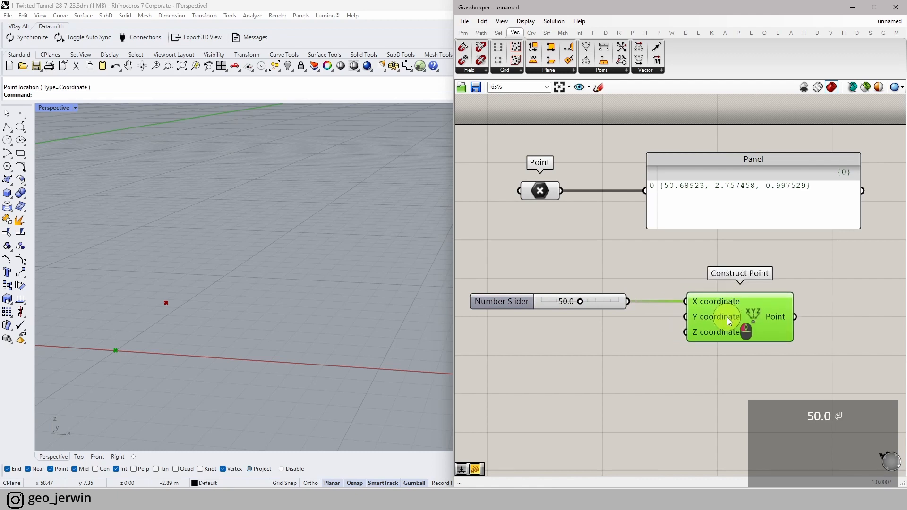
pyautogui.click(664, 218)
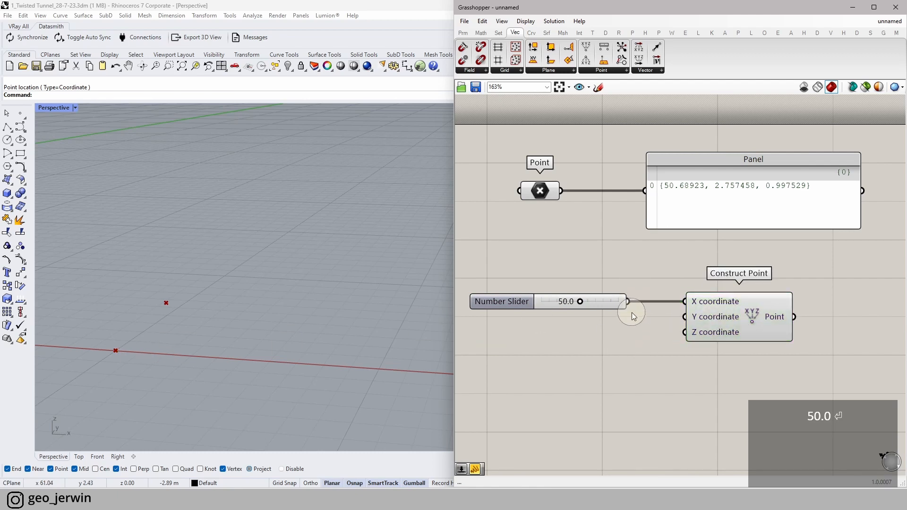
# - Try driving Construct Point's Y coordinate with the same slider, vary it to 55.5, and disconnect the Y coordinate
pyautogui.moveTo(628, 302); pyautogui.dragTo(686, 319)
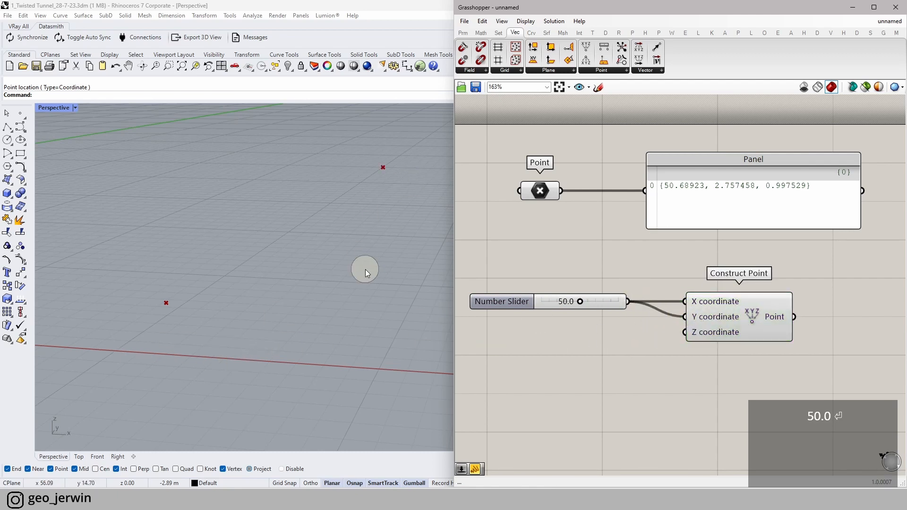
pyautogui.moveTo(581, 304)
pyautogui.mouseDown()
pyautogui.moveTo(537, 309)
pyautogui.moveTo(587, 308)
pyautogui.mouseUp()
pyautogui.scroll(-3, 366, 331)
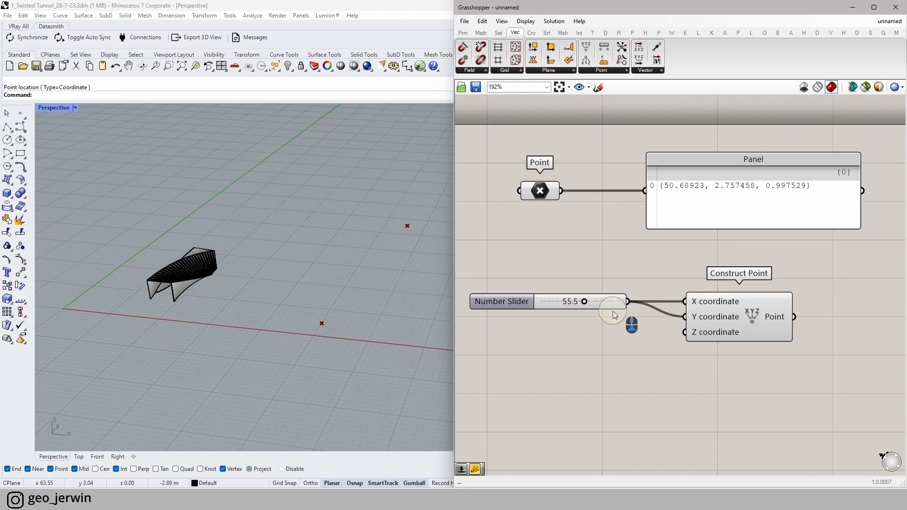
pyautogui.scroll(3, 614, 311)
pyautogui.moveTo(637, 295)
pyautogui.keyDown('ctrl'); pyautogui.mouseDown()
pyautogui.moveTo(733, 316)
pyautogui.moveTo(630, 305)
pyautogui.mouseUp(); pyautogui.keyUp('ctrl')
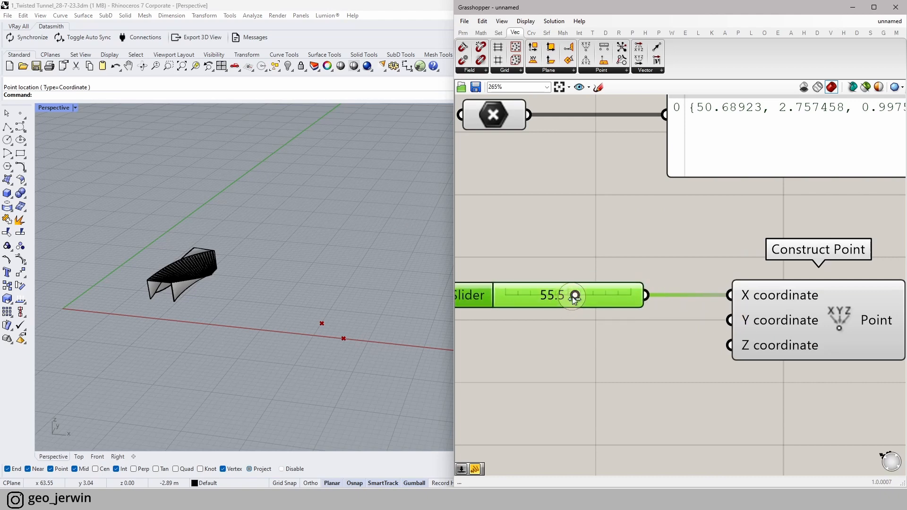
# - Create a number slider with the value 3, connect it to Construct Point's Y coordinate and align it directly below the X slider
pyautogui.doubleClick(543, 338)
pyautogui.write('3')
pyautogui.press('Return')
pyautogui.moveTo(573, 340); pyautogui.dragTo(659, 347)
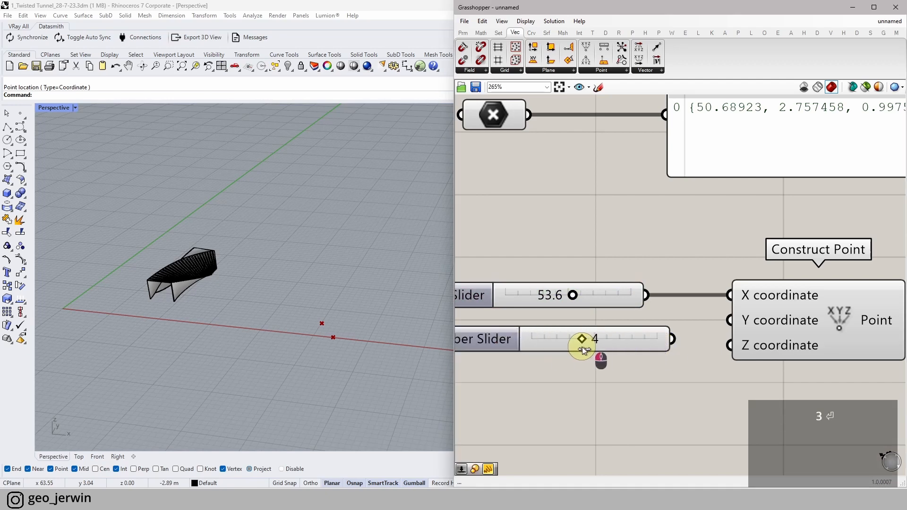
pyautogui.moveTo(578, 347); pyautogui.dragTo(570, 348)
pyautogui.moveTo(673, 339); pyautogui.dragTo(730, 321)
pyautogui.moveTo(631, 343); pyautogui.dragTo(603, 328)
pyautogui.moveTo(547, 318)
pyautogui.mouseDown()
pyautogui.moveTo(591, 324)
pyautogui.moveTo(548, 329)
pyautogui.mouseUp()
pyautogui.click(584, 356)
# - Examine the referenced point and the constructed point from above in Rhino's Top view
pyautogui.scroll(-2, 662, 347)
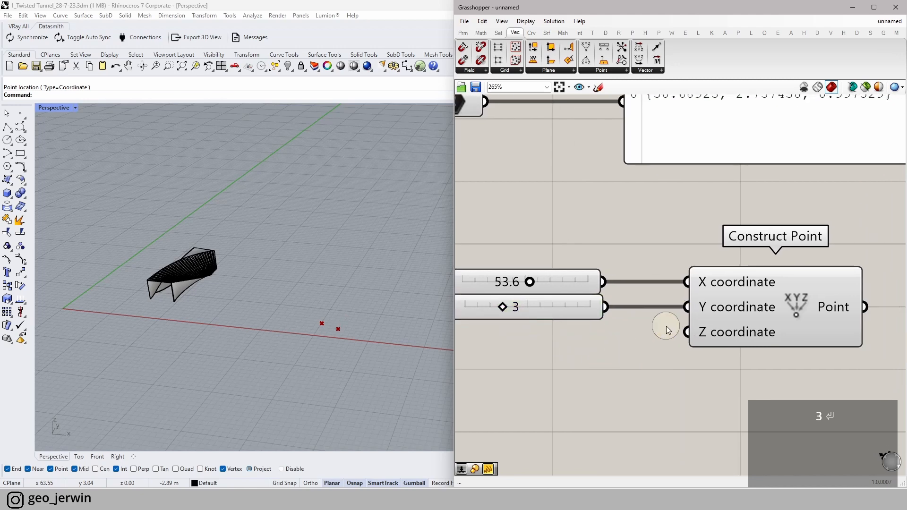
pyautogui.scroll(-2, 701, 327)
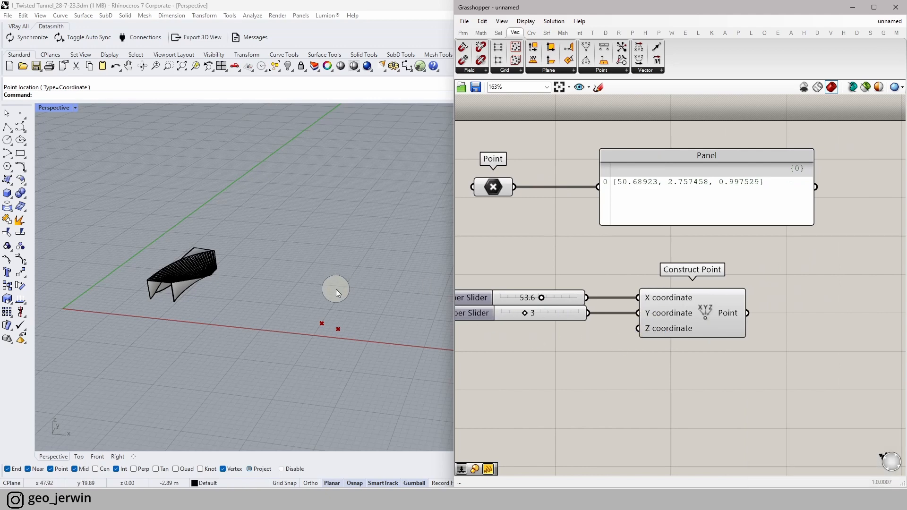
pyautogui.scroll(5, 336, 302)
pyautogui.moveTo(287, 311); pyautogui.dragTo(214, 384, button='right')
pyautogui.click(84, 457)
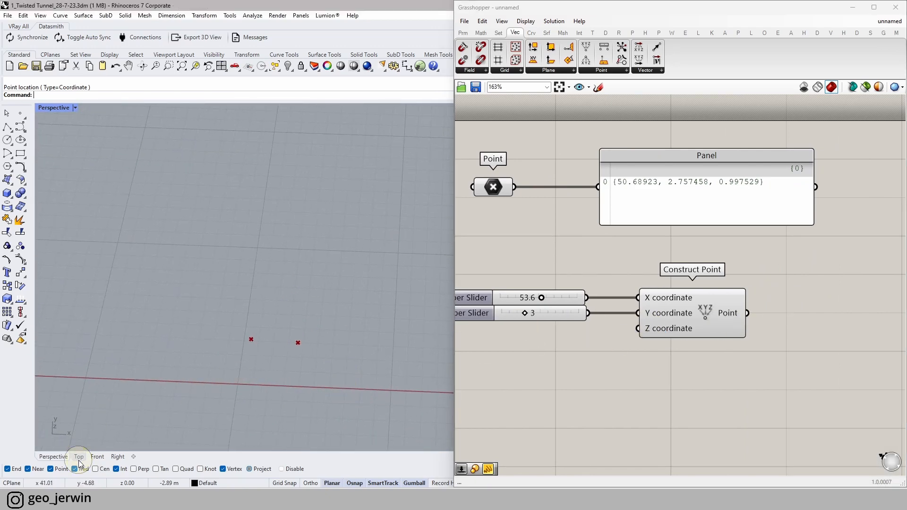
pyautogui.scroll(14, 157, 403)
pyautogui.moveTo(152, 400); pyautogui.dragTo(246, 332, button='right')
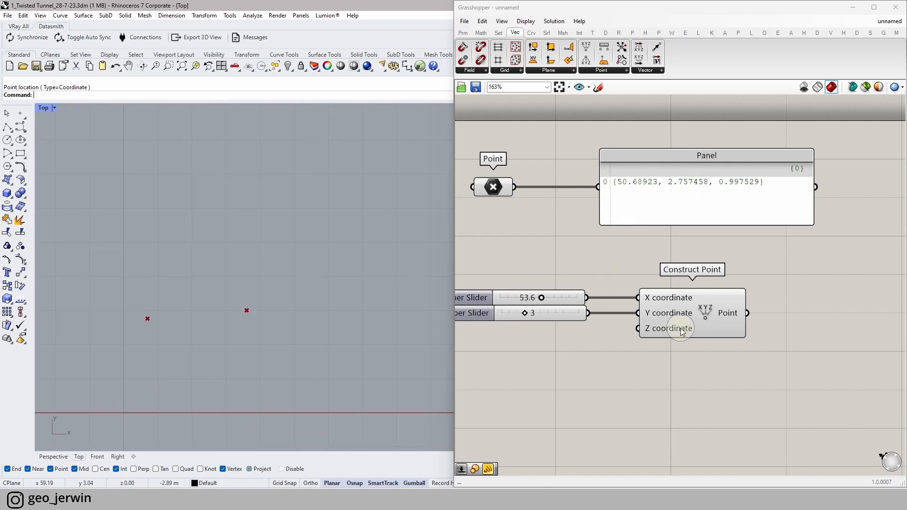
# - Move Construct Point further from its inputs and delete both number sliders
pyautogui.moveTo(685, 328); pyautogui.dragTo(786, 333)
pyautogui.click(735, 255)
pyautogui.moveTo(594, 369); pyautogui.dragTo(508, 279)
pyautogui.press('Delete')
# - Move the Panel below the Point parameter and place Construct Point further away to free space between them
pyautogui.moveTo(730, 196); pyautogui.dragTo(636, 342)
pyautogui.moveTo(798, 314); pyautogui.dragTo(833, 298)
pyautogui.click(644, 246)
pyautogui.click(504, 198)
pyautogui.click(614, 220)
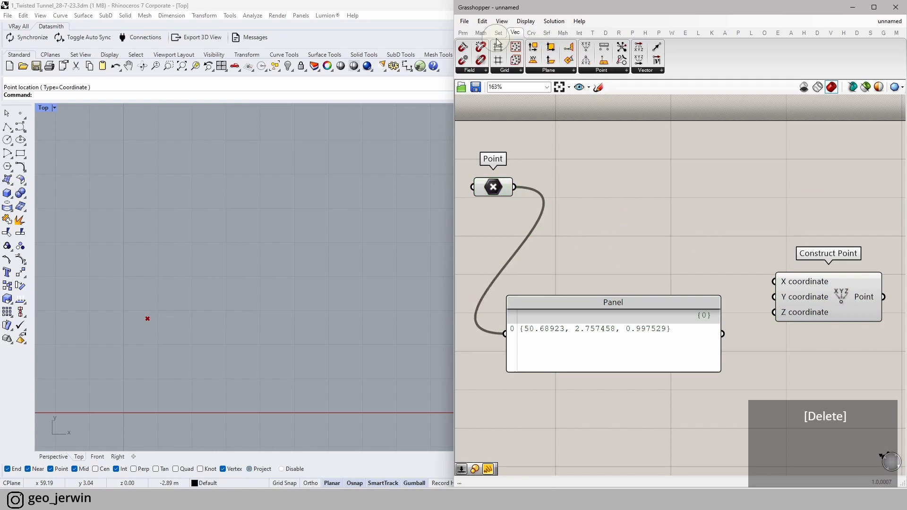
# - Add a Deconstruct component beside the Point parameter and connect the Point output to its input
pyautogui.moveTo(533, 59); pyautogui.dragTo(610, 163)
pyautogui.moveTo(515, 187); pyautogui.dragTo(591, 187)
# - Add three small Panels and connect them to Deconstruct's X, Y and Z component outputs
pyautogui.click(480, 33)
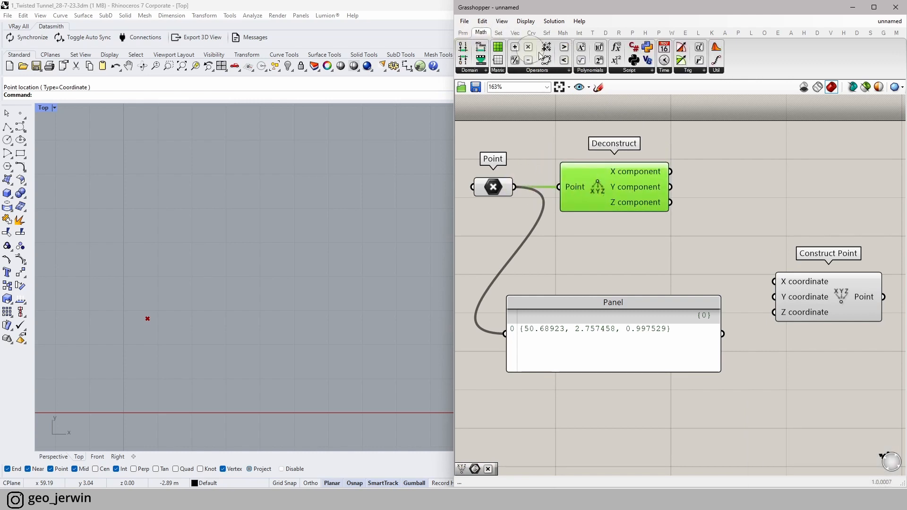
pyautogui.click(463, 33)
pyautogui.moveTo(641, 96); pyautogui.dragTo(752, 141)
pyautogui.moveTo(670, 171); pyautogui.dragTo(731, 198)
pyautogui.moveTo(671, 187); pyautogui.dragTo(707, 174)
pyautogui.moveTo(733, 186); pyautogui.dragTo(729, 217)
pyautogui.keyDown('alt'); pyautogui.moveTo(728, 218); pyautogui.dragTo(702, 246); pyautogui.keyUp('alt')
pyautogui.moveTo(742, 256); pyautogui.dragTo(755, 264)
pyautogui.click(641, 352)
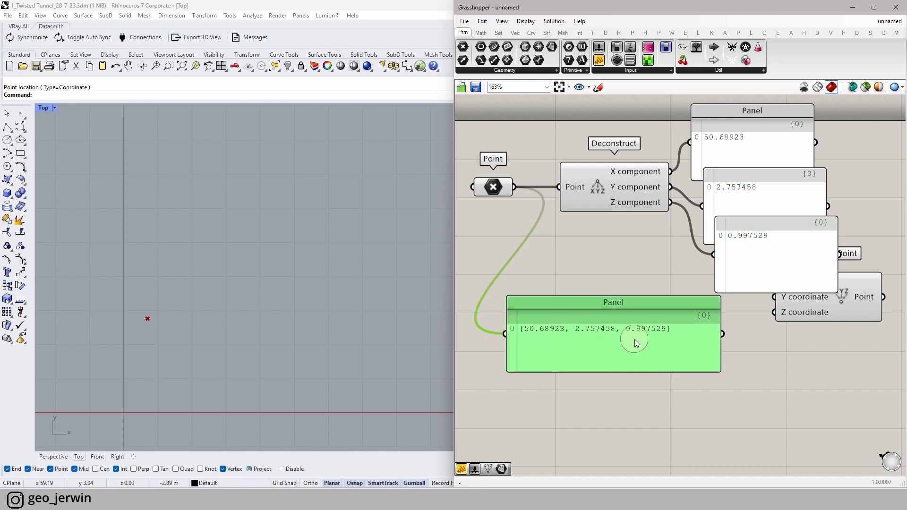
# - Delete the three Panels attached to Deconstruct's outputs
pyautogui.moveTo(860, 228); pyautogui.dragTo(755, 150)
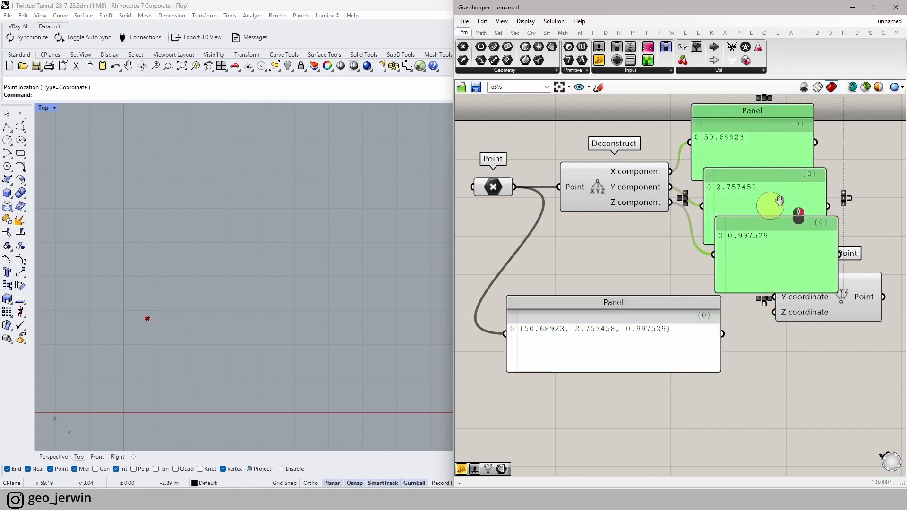
pyautogui.moveTo(796, 197); pyautogui.dragTo(739, 226, button='right')
pyautogui.press('Delete')
# - Align Construct Point level with Deconstruct, connecting the X and Y components to the matching coordinate inputs
pyautogui.moveTo(772, 329); pyautogui.dragTo(772, 237)
pyautogui.click(784, 288)
pyautogui.click(751, 237)
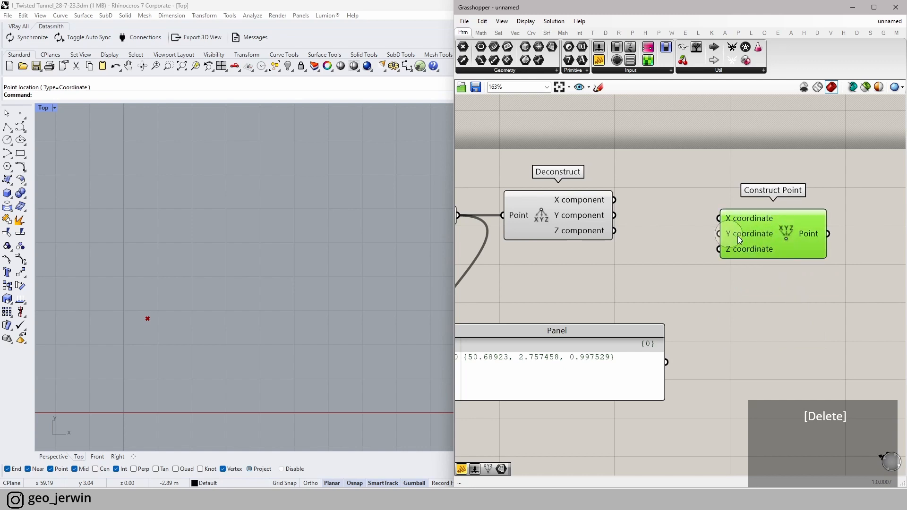
pyautogui.moveTo(615, 216); pyautogui.dragTo(746, 226)
pyautogui.click(65, 458)
pyautogui.click(777, 226)
pyautogui.moveTo(778, 226); pyautogui.dragTo(775, 223)
pyautogui.click(583, 217)
pyautogui.moveTo(584, 219); pyautogui.dragTo(691, 220, button='right')
# - Move the referenced point in the Perspective view to about X 49.13, Z 7.12 and deselect it
pyautogui.click(539, 215)
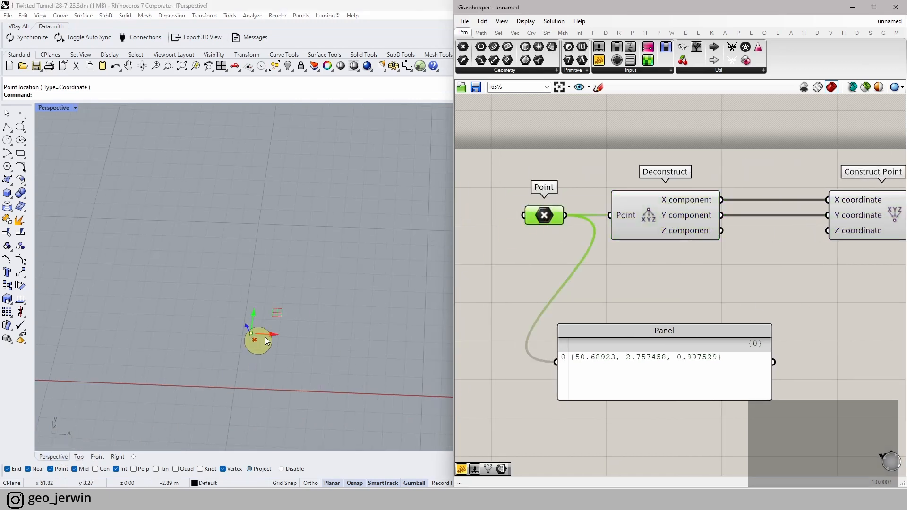
pyautogui.moveTo(270, 334); pyautogui.dragTo(206, 336)
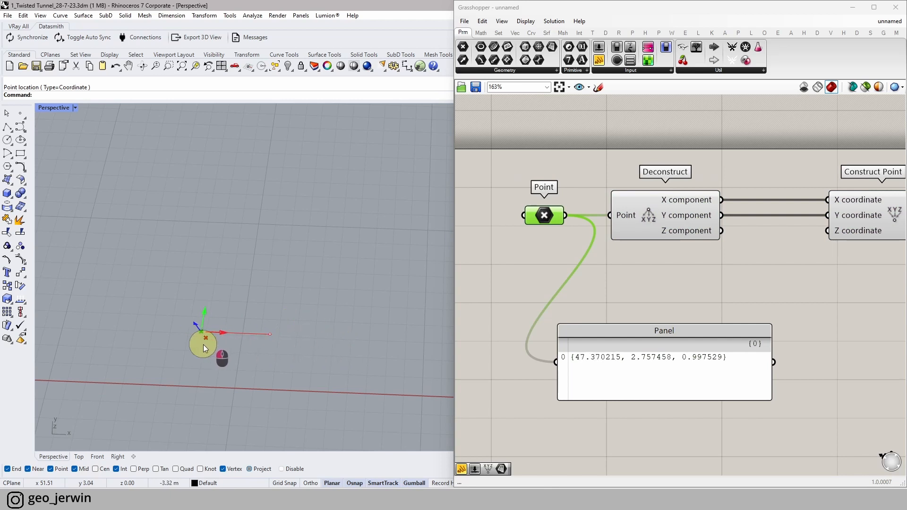
pyautogui.moveTo(188, 323); pyautogui.dragTo(138, 254)
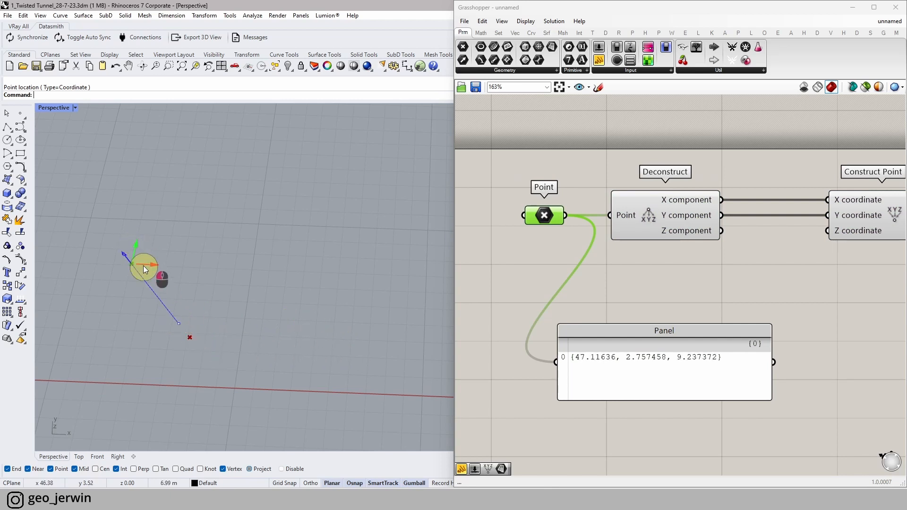
pyautogui.moveTo(164, 285); pyautogui.dragTo(207, 287)
pyautogui.click(744, 313)
# - Shift the Panel below the components and replace Construct Point's Y coordinate input with Deconstruct's Z component
pyautogui.moveTo(792, 286); pyautogui.dragTo(649, 302, button='right')
pyautogui.moveTo(576, 397); pyautogui.dragTo(658, 404)
pyautogui.click(587, 297)
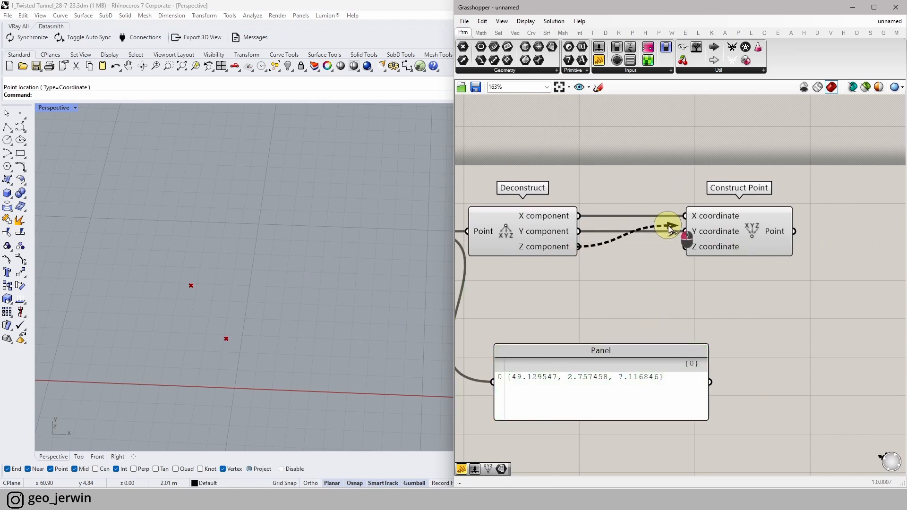
pyautogui.moveTo(580, 247); pyautogui.dragTo(684, 231)
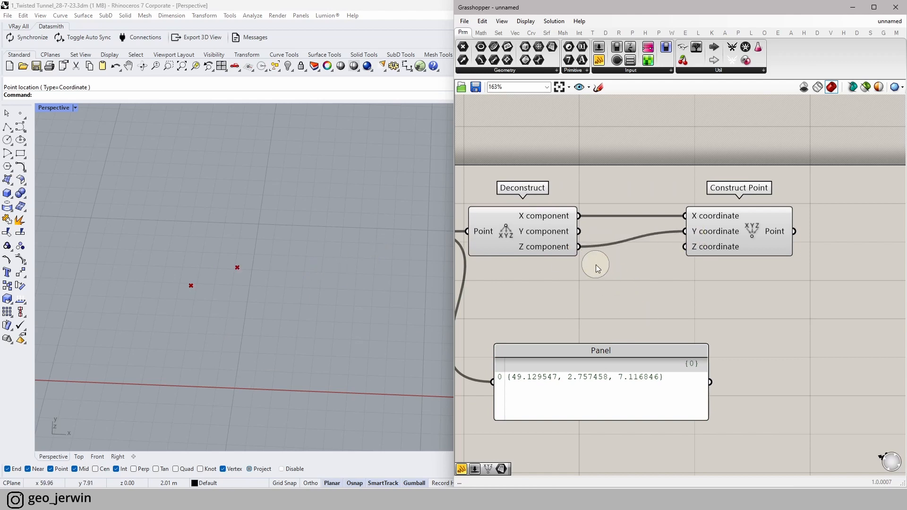
# - Move the referenced point up and down, leaving it at a height of about Z 6.87
pyautogui.moveTo(342, 274); pyautogui.dragTo(310, 306, button='right')
pyautogui.scroll(2, 572, 255)
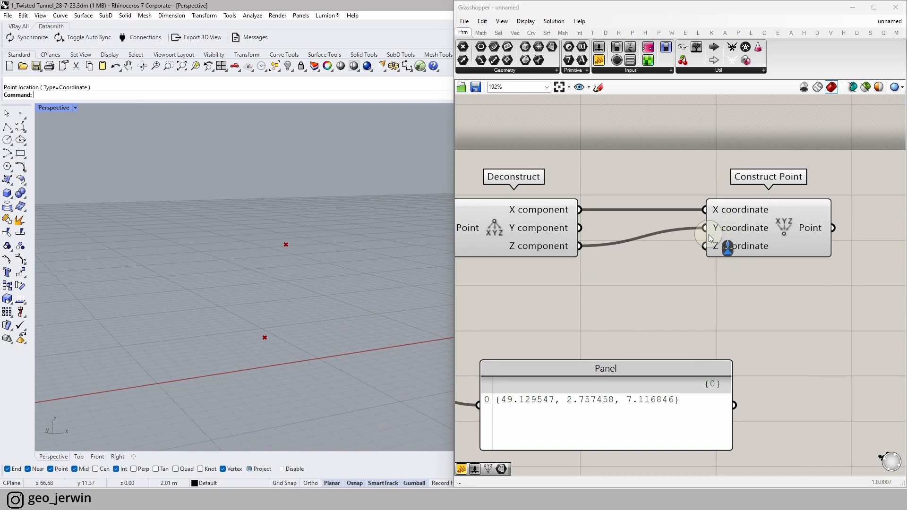
pyautogui.scroll(-2, 582, 281)
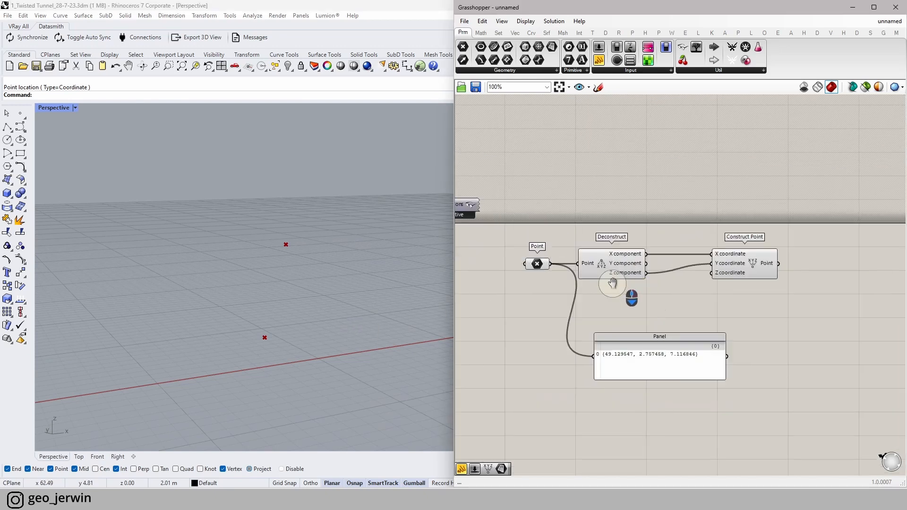
pyautogui.click(544, 262)
pyautogui.click(285, 200)
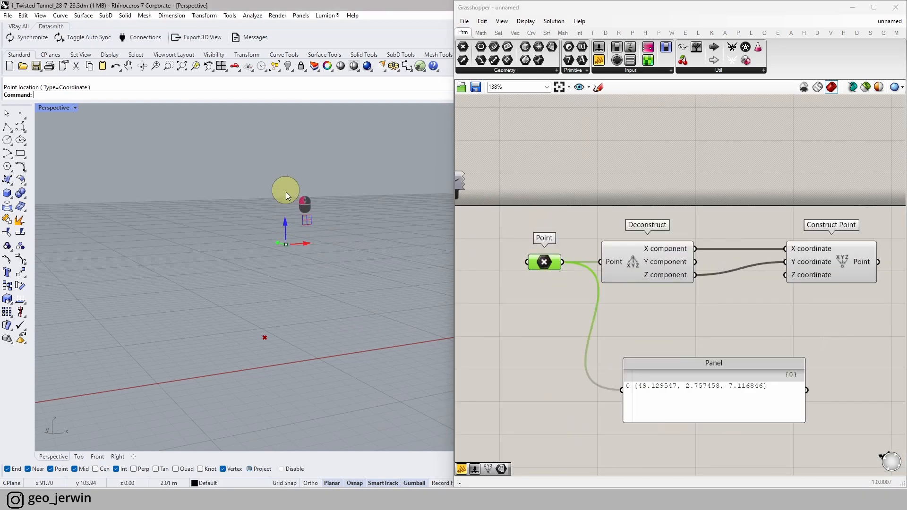
pyautogui.moveTo(284, 255); pyautogui.dragTo(287, 336)
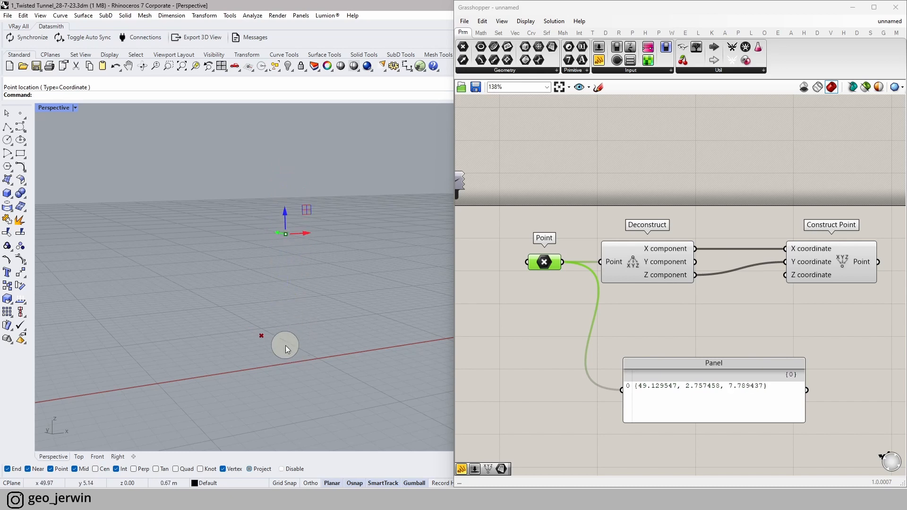
pyautogui.moveTo(287, 222); pyautogui.dragTo(286, 248)
# - Delete the remaining coordinate Panel and align the Point parameter level with Deconstruct's input
pyautogui.moveTo(782, 314); pyautogui.dragTo(637, 315, button='right')
pyautogui.click(607, 382)
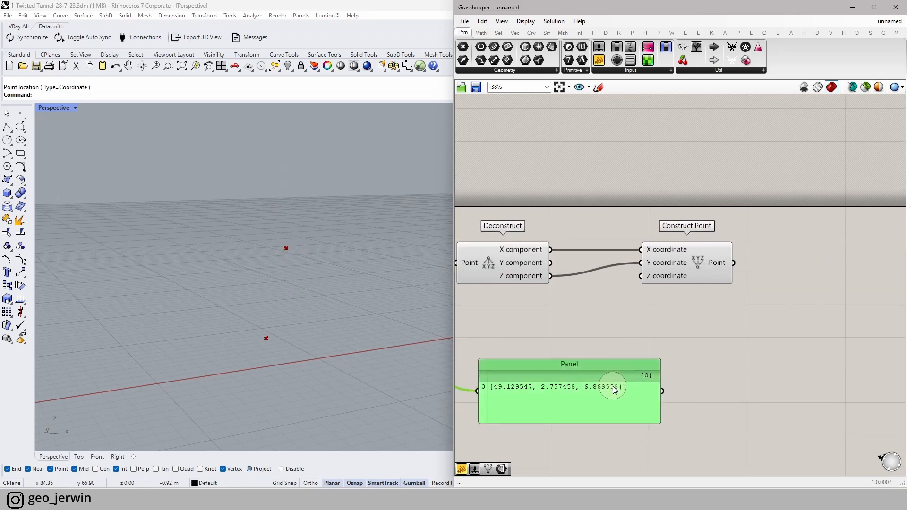
pyautogui.press('Delete')
pyautogui.scroll(-3, 573, 324)
pyautogui.scroll(3, 542, 299)
pyautogui.click(496, 296)
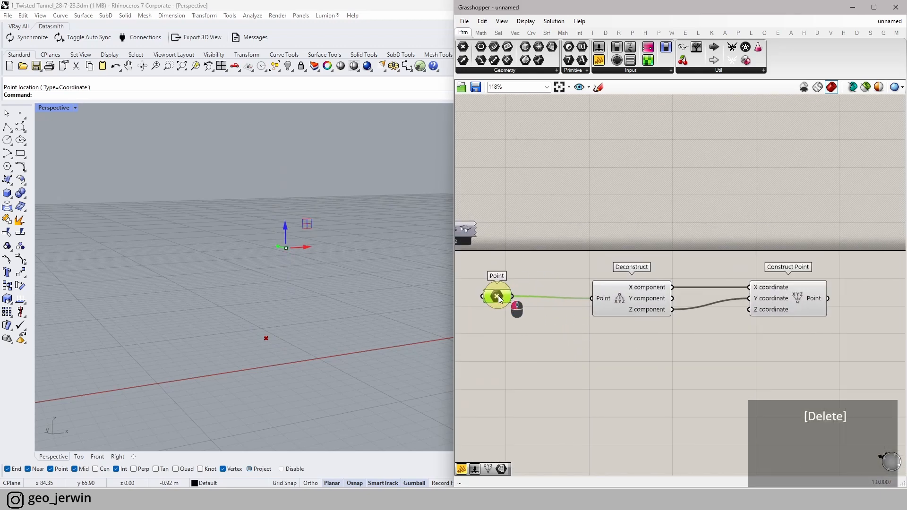
pyautogui.click(633, 350)
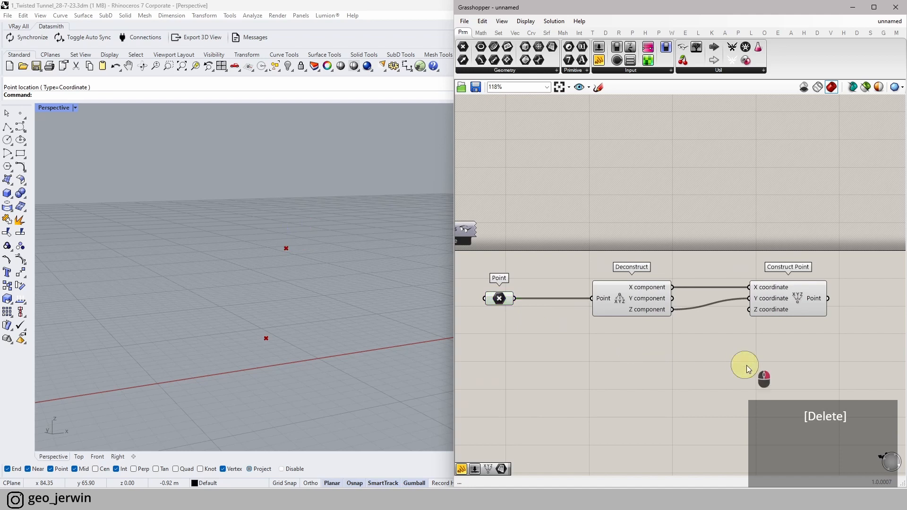
# - Add a Line component with Start Point and End Point inputs and place it below and beyond Construct Point
pyautogui.moveTo(746, 365); pyautogui.dragTo(633, 364, button='right')
pyautogui.doubleClick(633, 364)
pyautogui.write('line')
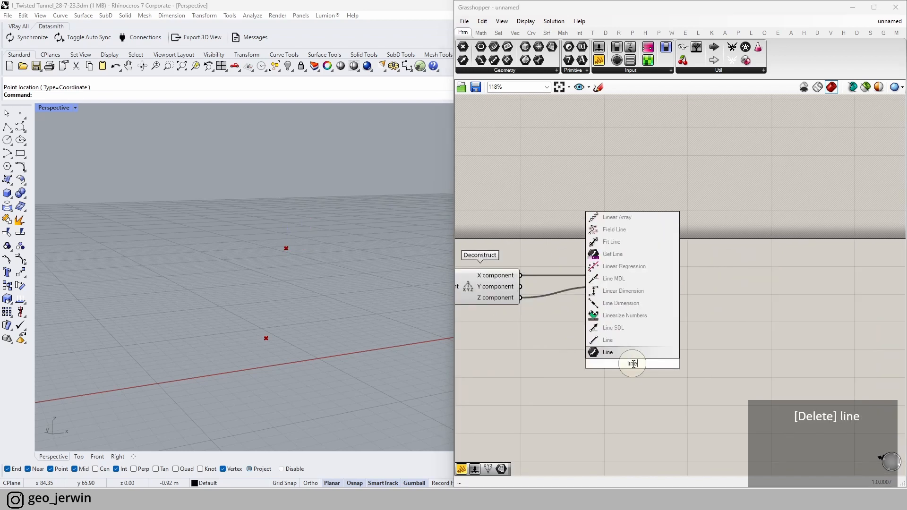
pyautogui.click(605, 340)
pyautogui.moveTo(619, 361); pyautogui.dragTo(688, 358)
pyautogui.moveTo(605, 307); pyautogui.dragTo(729, 297, button='right')
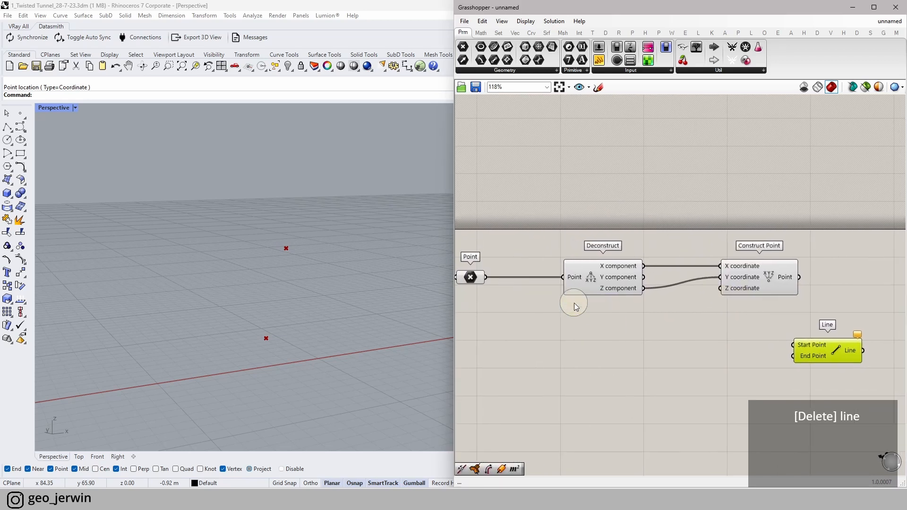
# - Move the Line component further out and connect the referenced Point to Start Point and Construct Point's output to End Point
pyautogui.moveTo(810, 344); pyautogui.dragTo(838, 336)
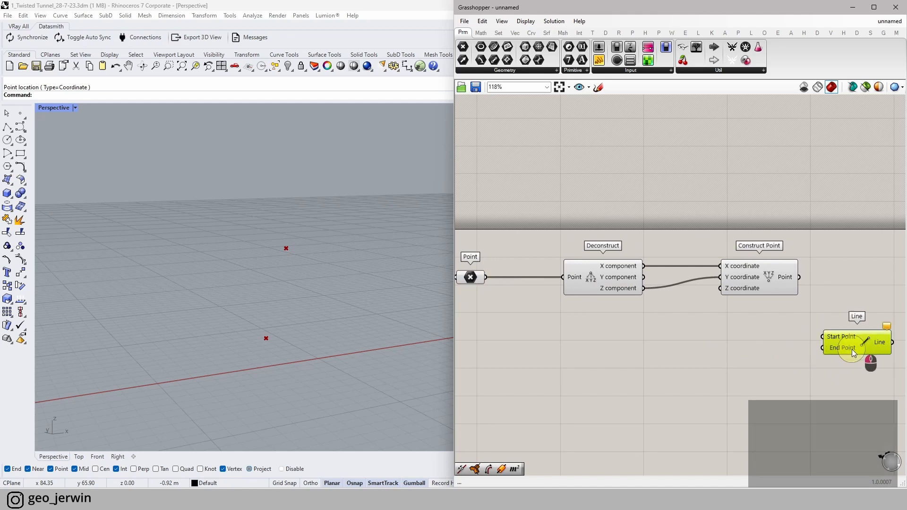
pyautogui.moveTo(492, 283); pyautogui.dragTo(822, 336)
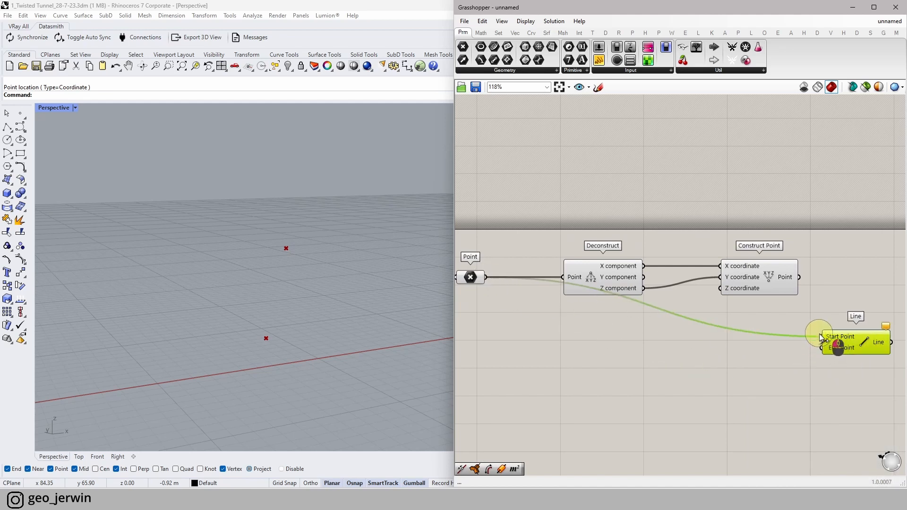
pyautogui.click(793, 279)
pyautogui.moveTo(800, 298); pyautogui.dragTo(823, 348)
pyautogui.click(855, 343)
pyautogui.click(724, 371)
# - Move the referenced point around in the Perspective view to test how the connected line follows it
pyautogui.click(475, 280)
pyautogui.scroll(-4, 303, 304)
pyautogui.moveTo(302, 304); pyautogui.dragTo(276, 289, button='right')
pyautogui.moveTo(275, 293); pyautogui.dragTo(333, 364)
pyautogui.moveTo(285, 299)
pyautogui.mouseDown()
pyautogui.moveTo(309, 310)
pyautogui.moveTo(337, 304)
pyautogui.moveTo(268, 308)
pyautogui.moveTo(271, 240)
pyautogui.mouseUp()
pyautogui.moveTo(305, 321); pyautogui.dragTo(304, 294)
pyautogui.click(669, 319)
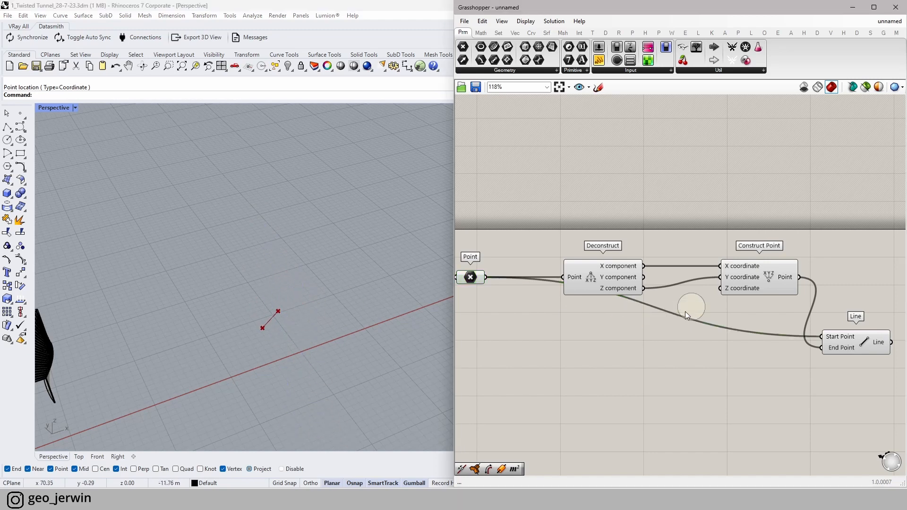
# - Delete the Deconstruct and Construct Point components from the canvas
pyautogui.click(766, 278)
pyautogui.moveTo(765, 278); pyautogui.dragTo(649, 326)
pyautogui.moveTo(699, 384); pyautogui.dragTo(549, 254)
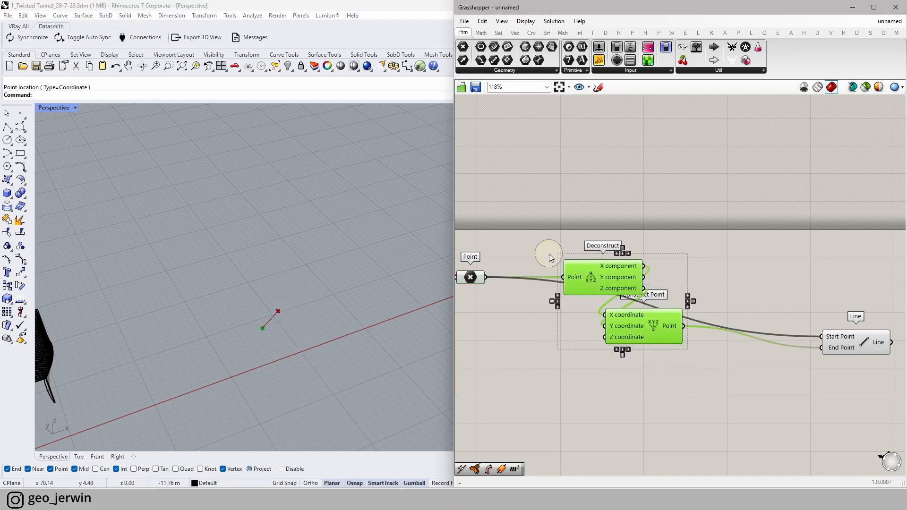
pyautogui.press('Delete')
# - Disconnect the Point parameter from the Line component's Start Point input
pyautogui.click(470, 278)
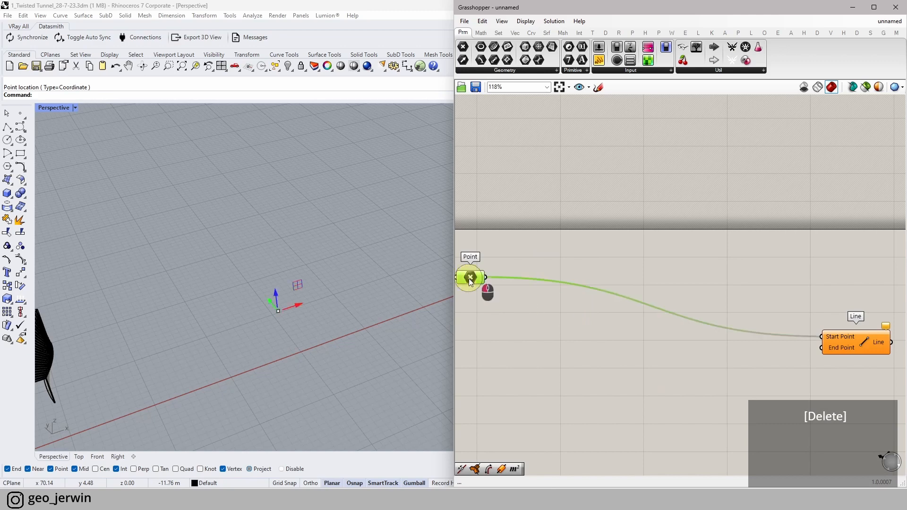
pyautogui.scroll(-4, 513, 300)
pyautogui.moveTo(513, 300); pyautogui.dragTo(545, 276, button='right')
pyautogui.scroll(1, 543, 275)
pyautogui.keyDown('ctrl'); pyautogui.moveTo(535, 264); pyautogui.dragTo(742, 300); pyautogui.keyUp('ctrl')
pyautogui.click(634, 313)
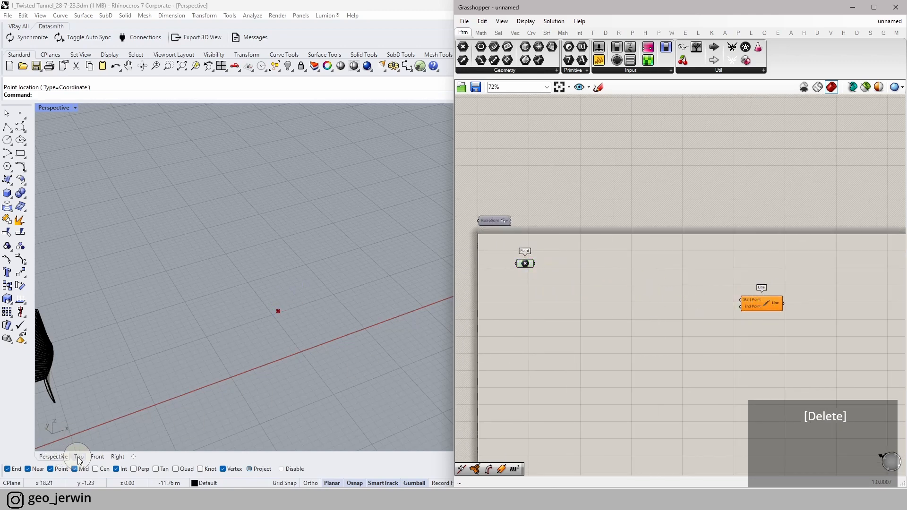
# - Delete the Line component, keeping only the Point parameter on the canvas
pyautogui.scroll(4, 743, 307)
pyautogui.moveTo(772, 307); pyautogui.dragTo(683, 271)
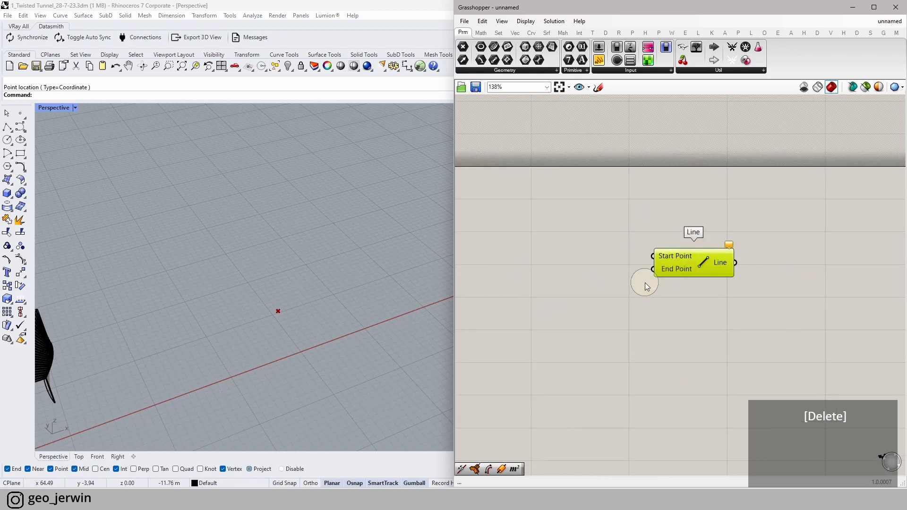
pyautogui.scroll(-2, 685, 300)
pyautogui.moveTo(685, 300); pyautogui.dragTo(711, 301, button='right')
pyautogui.moveTo(773, 300); pyautogui.dragTo(445, 233)
pyautogui.click(599, 243)
pyautogui.moveTo(602, 243); pyautogui.dragTo(666, 251, button='right')
pyautogui.moveTo(824, 275); pyautogui.dragTo(491, 242)
pyautogui.click(633, 279)
pyautogui.moveTo(780, 329); pyautogui.dragTo(719, 258)
pyautogui.moveTo(852, 335); pyautogui.dragTo(737, 250)
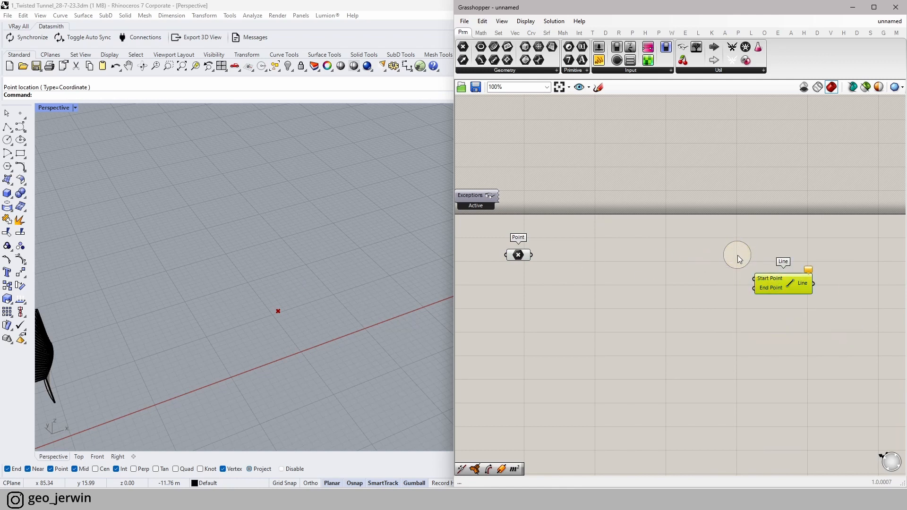
pyautogui.press('Delete')
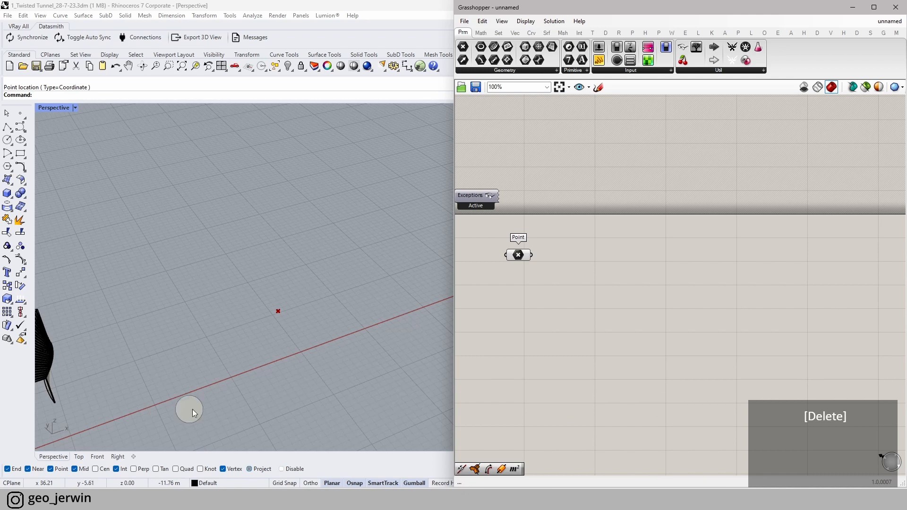
# - In the Top view, reassign the Point parameter with Set one Point to a new location slightly above the red X axis
pyautogui.click(79, 456)
pyautogui.scroll(-2, 184, 372)
pyautogui.scroll(5, 86, 395)
pyautogui.moveTo(521, 257); pyautogui.dragTo(489, 280)
pyautogui.click(585, 278)
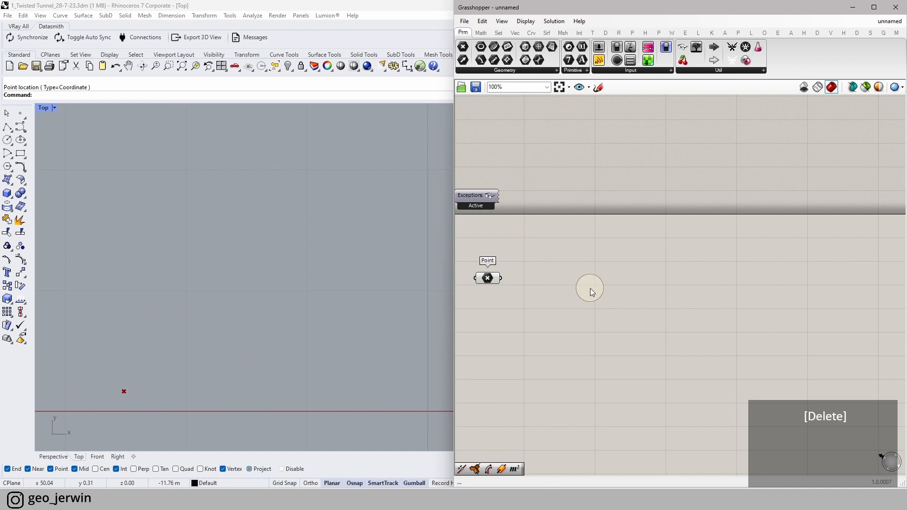
pyautogui.doubleClick(591, 288)
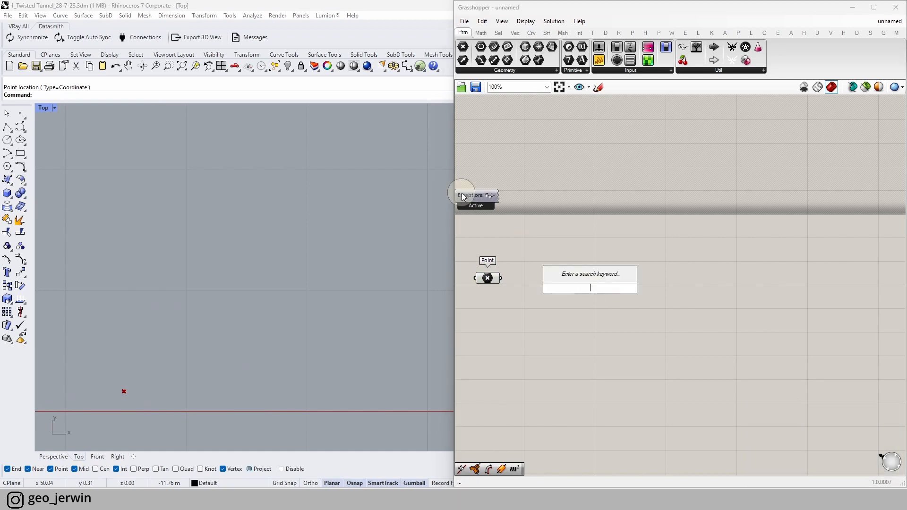
pyautogui.click(488, 278)
pyautogui.rightClick(488, 279)
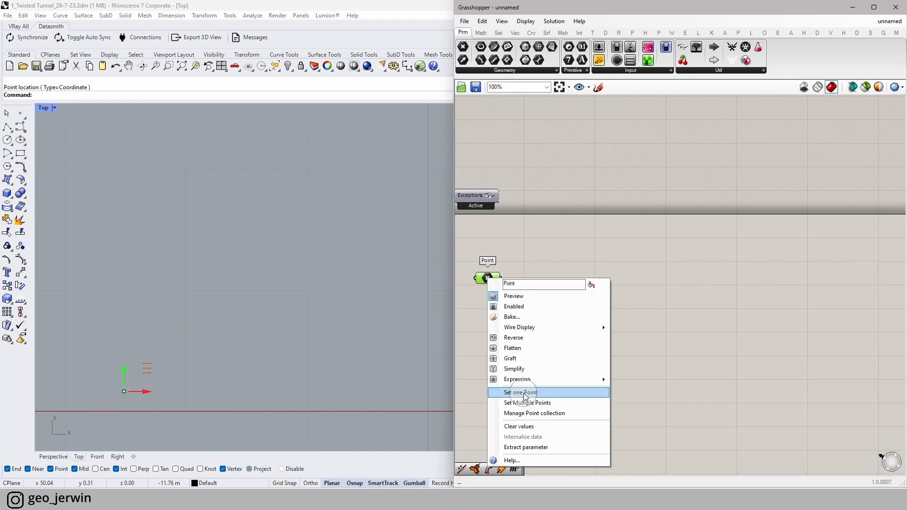
pyautogui.click(532, 393)
pyautogui.click(159, 330)
# - Add a Rectangle component beyond the Point parameter and connect Point to its Plane input
pyautogui.doubleClick(622, 282)
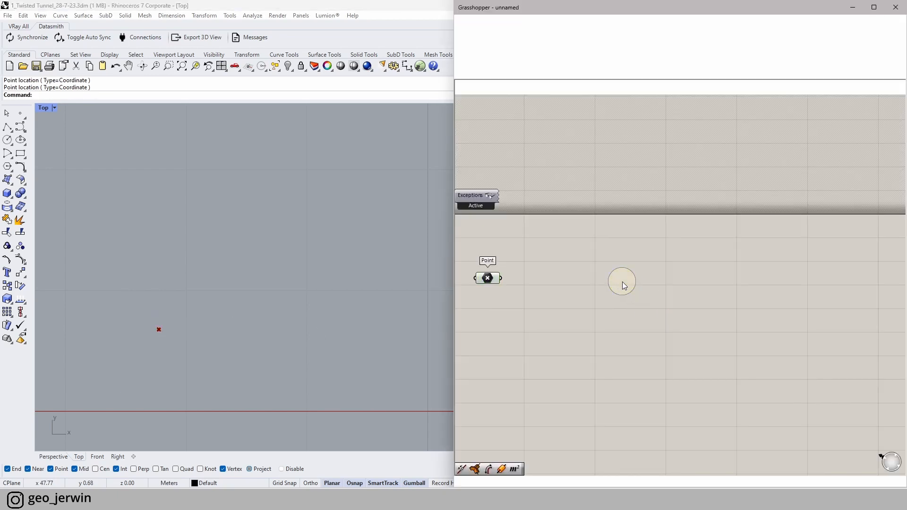
pyautogui.write('rect')
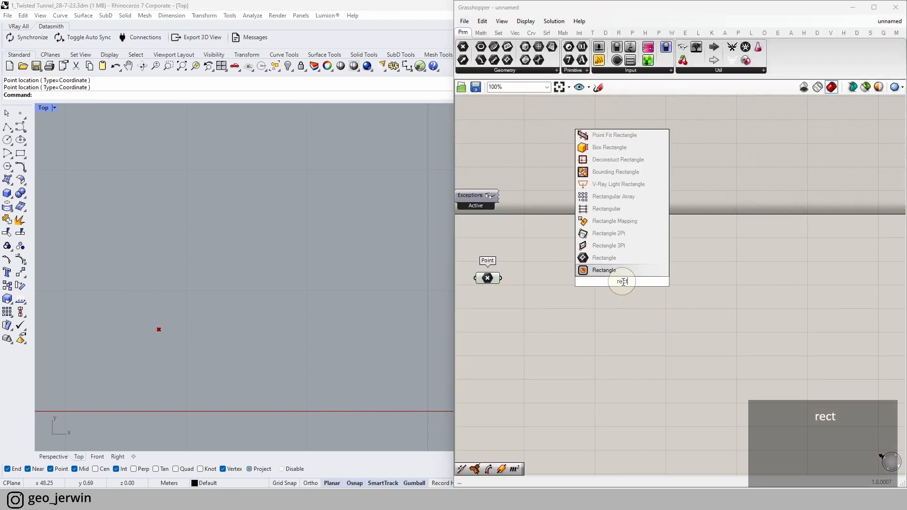
pyautogui.press('Return')
pyautogui.moveTo(591, 269); pyautogui.dragTo(658, 291)
# - Add a Number Slider set to 5.0, connect it to Rectangle's X Size and Y Size, and place it below Point
pyautogui.doubleClick(539, 319)
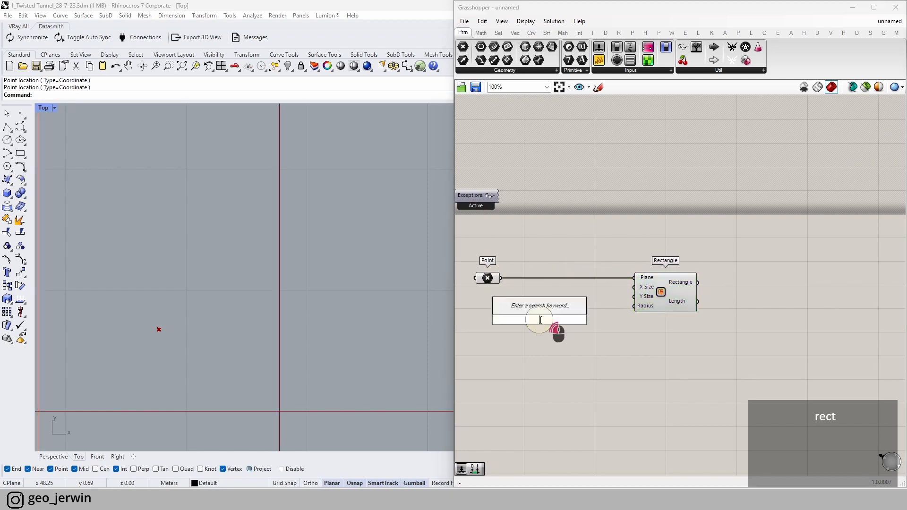
pyautogui.write('5')
pyautogui.press('Return')
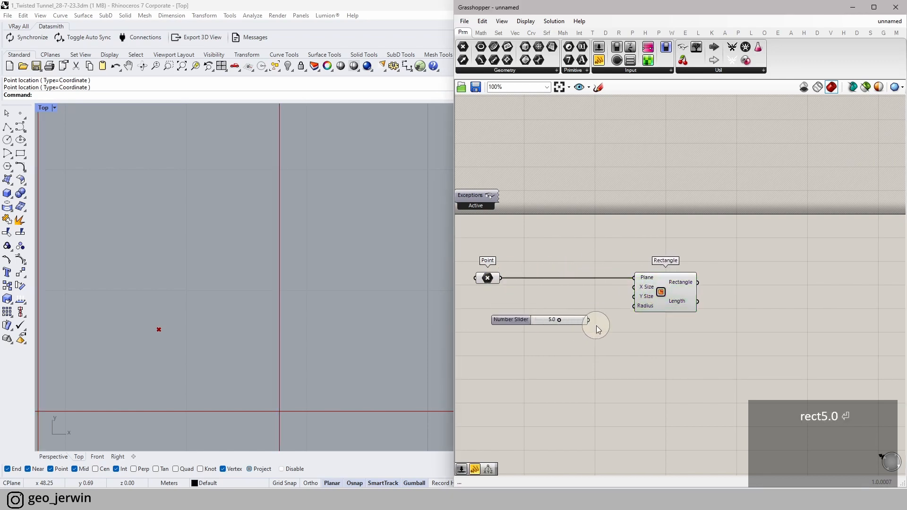
pyautogui.moveTo(589, 320); pyautogui.dragTo(633, 287)
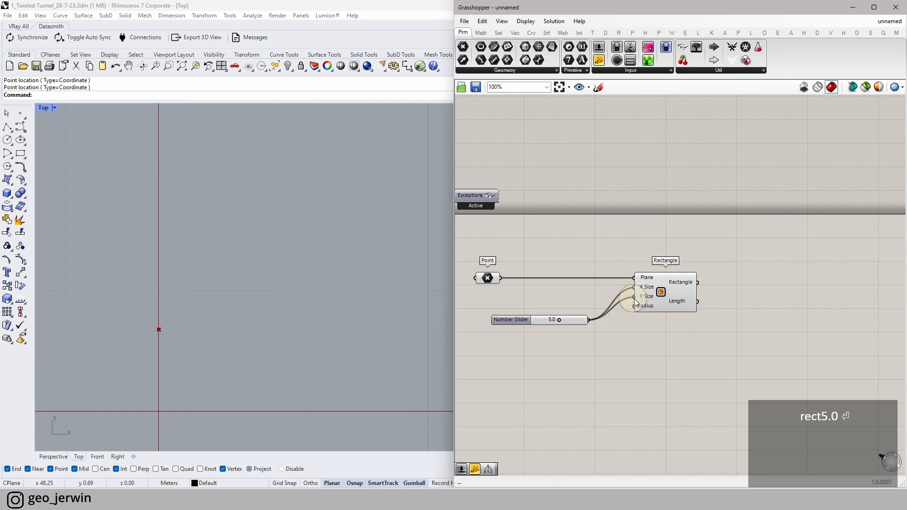
pyautogui.moveTo(581, 319); pyautogui.dragTo(590, 301)
# - Switch to the Perspective view and add a Surface parameter fed by the Rectangle output
pyautogui.scroll(-6, 106, 368)
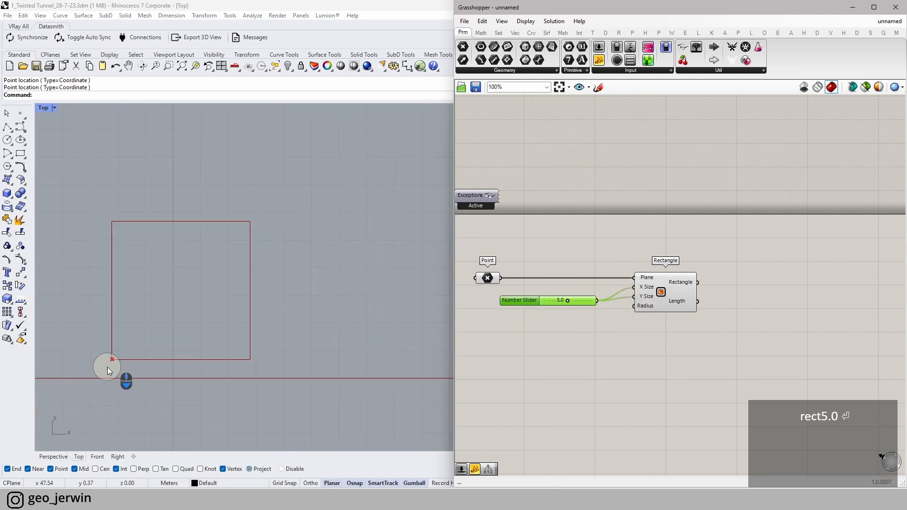
pyautogui.moveTo(683, 318); pyautogui.dragTo(581, 344, button='right')
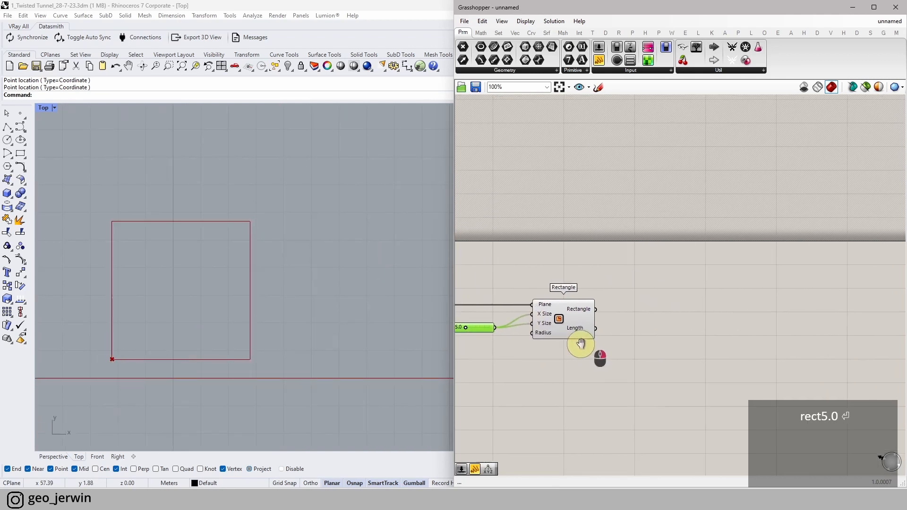
pyautogui.click(49, 458)
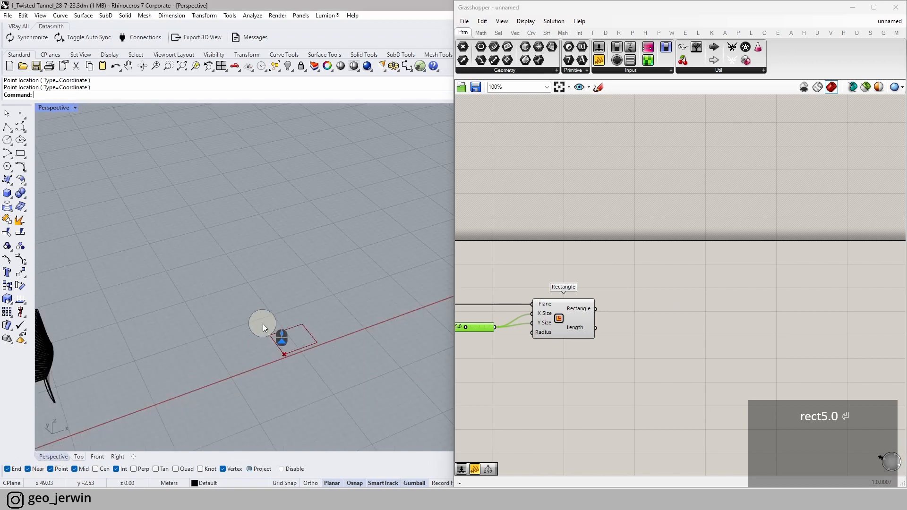
pyautogui.scroll(5, 305, 340)
pyautogui.moveTo(307, 339); pyautogui.dragTo(349, 359, button='right')
pyautogui.doubleClick(707, 320)
pyautogui.write('bound')
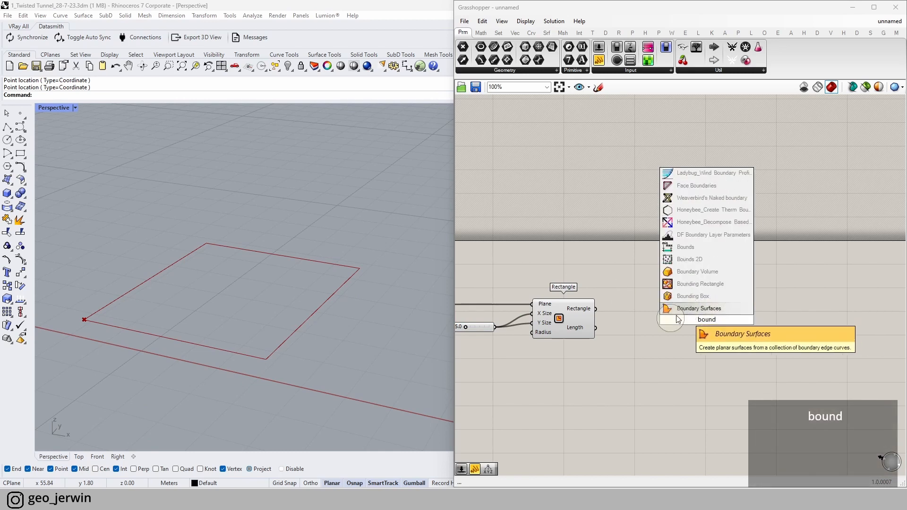
pyautogui.click(631, 330)
pyautogui.doubleClick(631, 330)
pyautogui.write('boundsrf')
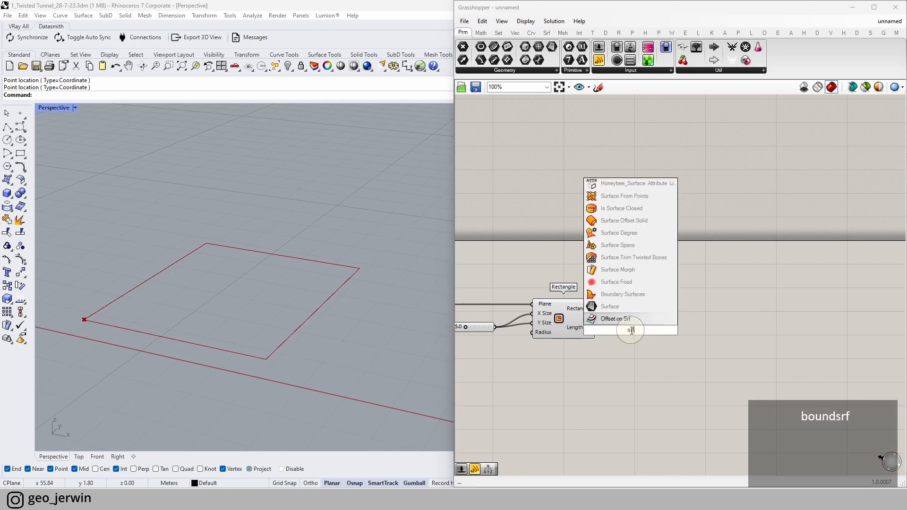
pyautogui.press('Return')
pyautogui.moveTo(595, 309); pyautogui.dragTo(655, 312)
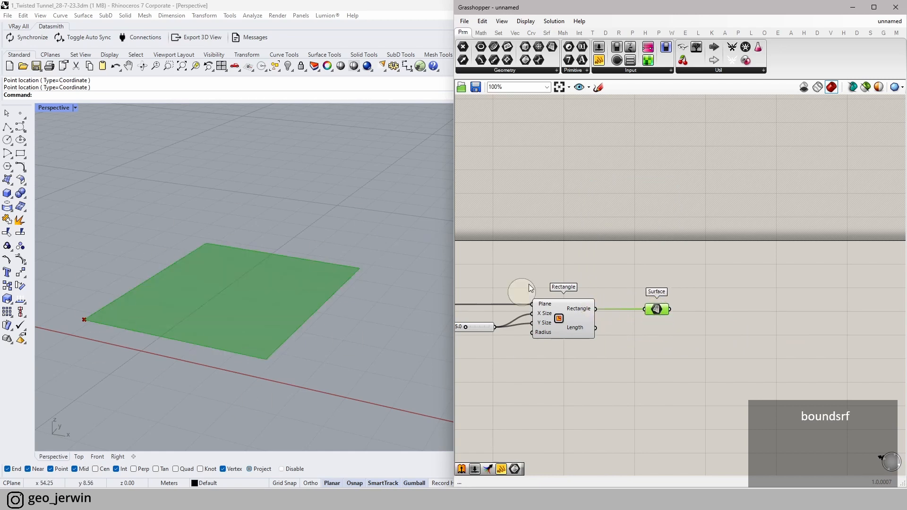
# - Turn off the viewport preview of the Rectangle component and the Point parameter
pyautogui.click(548, 315)
pyautogui.middleClick(548, 312)
pyautogui.click(586, 283)
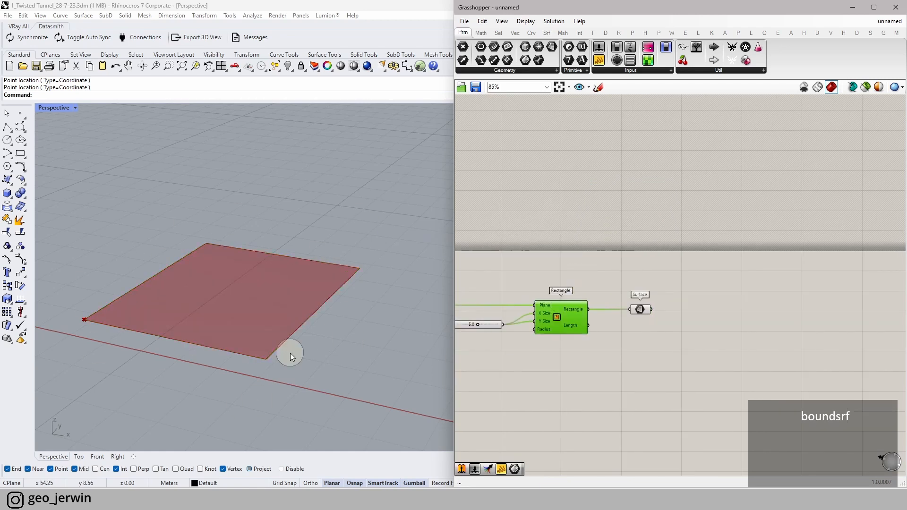
pyautogui.scroll(-1, 694, 283)
pyautogui.moveTo(526, 303); pyautogui.dragTo(636, 305, button='right')
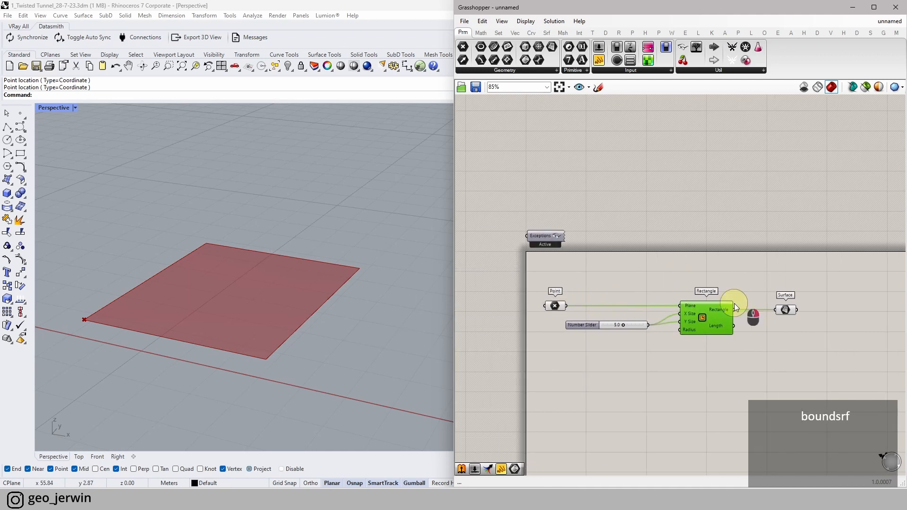
pyautogui.moveTo(737, 304); pyautogui.dragTo(675, 305, button='right')
pyautogui.middleClick(489, 307)
pyautogui.click(517, 276)
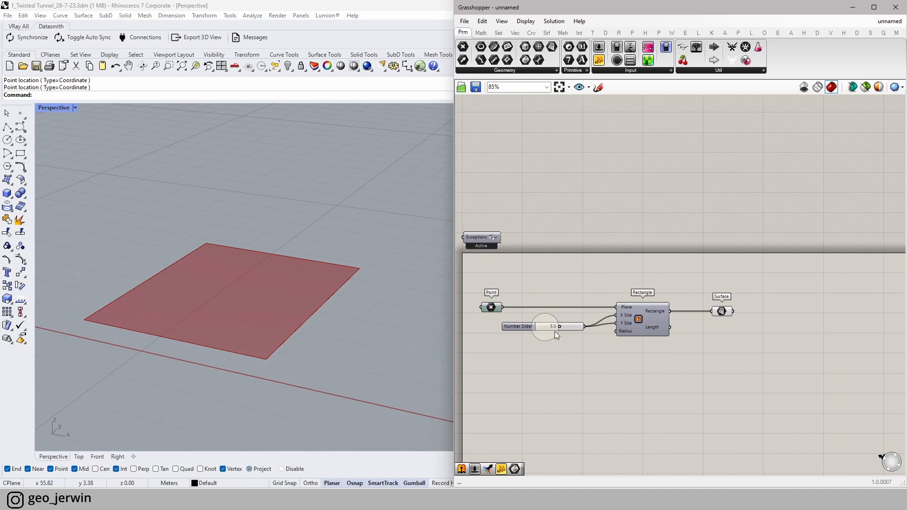
pyautogui.middleClick(493, 308)
pyautogui.click(511, 286)
pyautogui.middleClick(497, 308)
# - Add an Extrude component beyond the Surface parameter and connect Surface to its Base input
pyautogui.moveTo(722, 341); pyautogui.dragTo(629, 349, button='right')
pyautogui.doubleClick(736, 325)
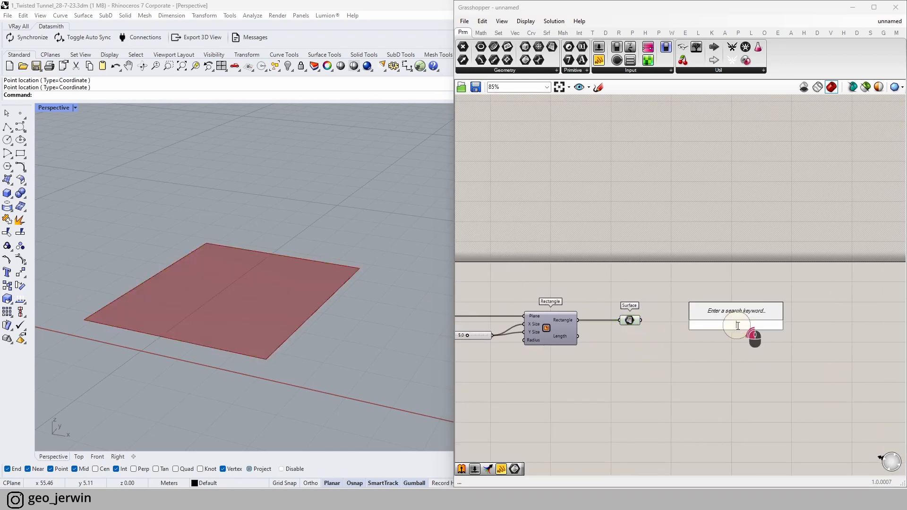
pyautogui.write('ext')
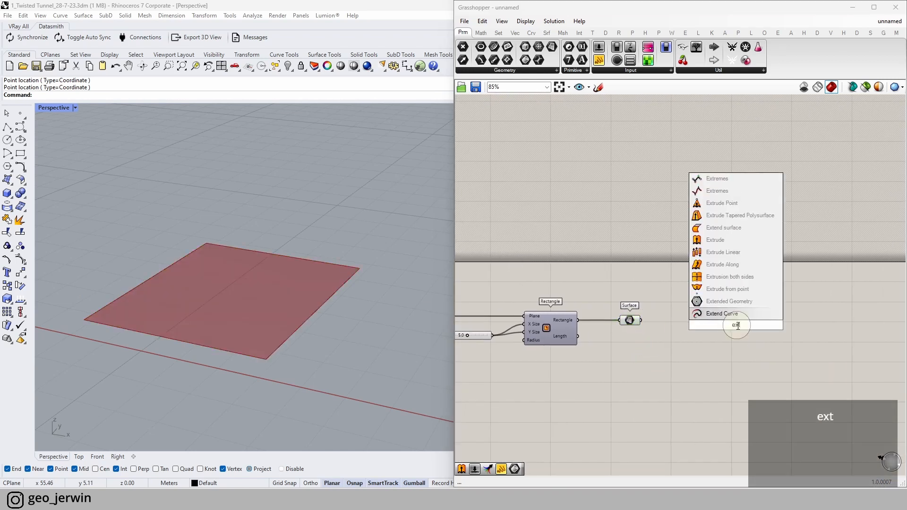
pyautogui.click(724, 240)
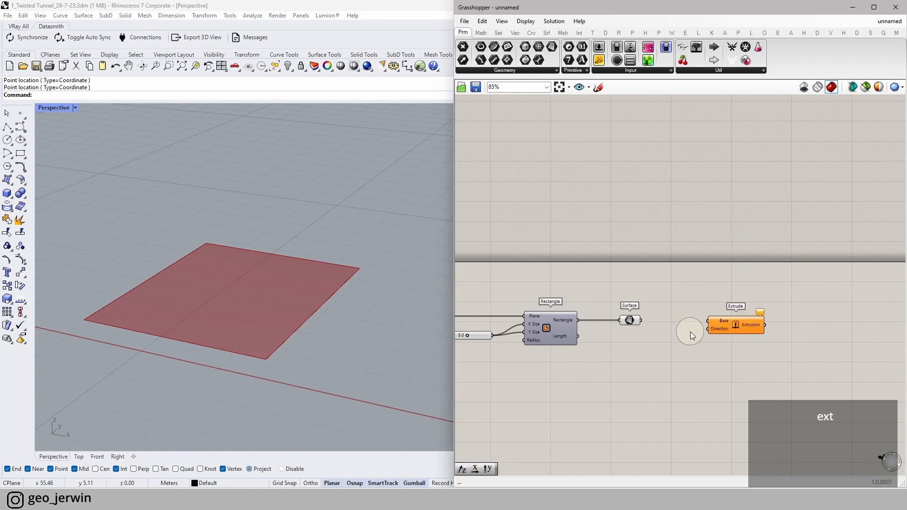
pyautogui.scroll(4, 690, 332)
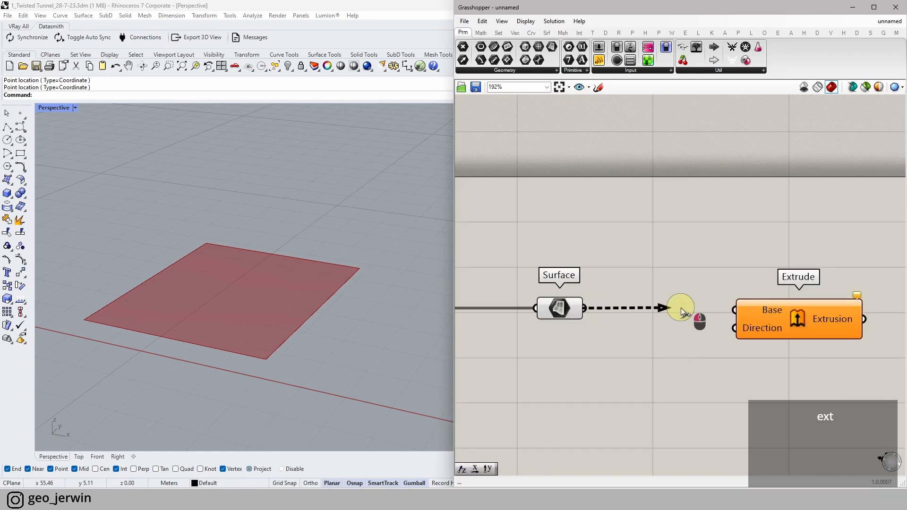
pyautogui.click(821, 311)
pyautogui.click(706, 345)
pyautogui.moveTo(707, 345); pyautogui.dragTo(625, 323, button='right')
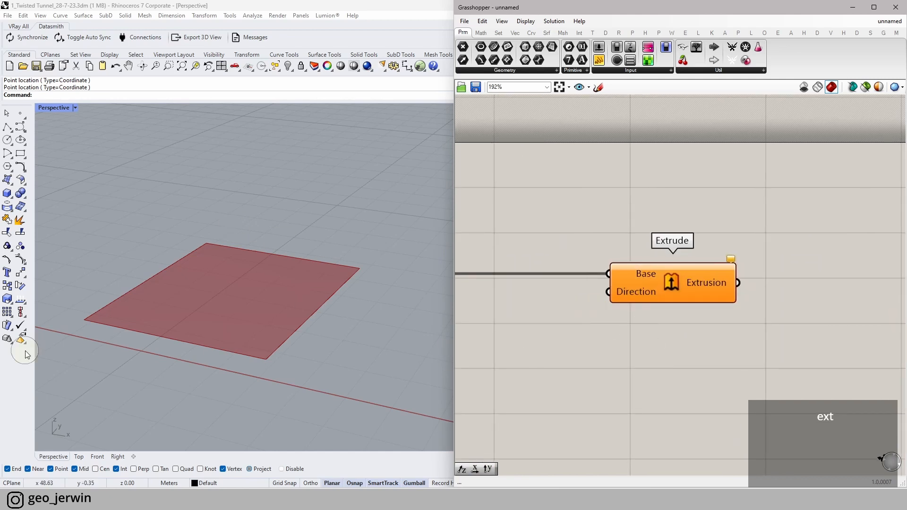
pyautogui.moveTo(648, 265); pyautogui.dragTo(679, 265)
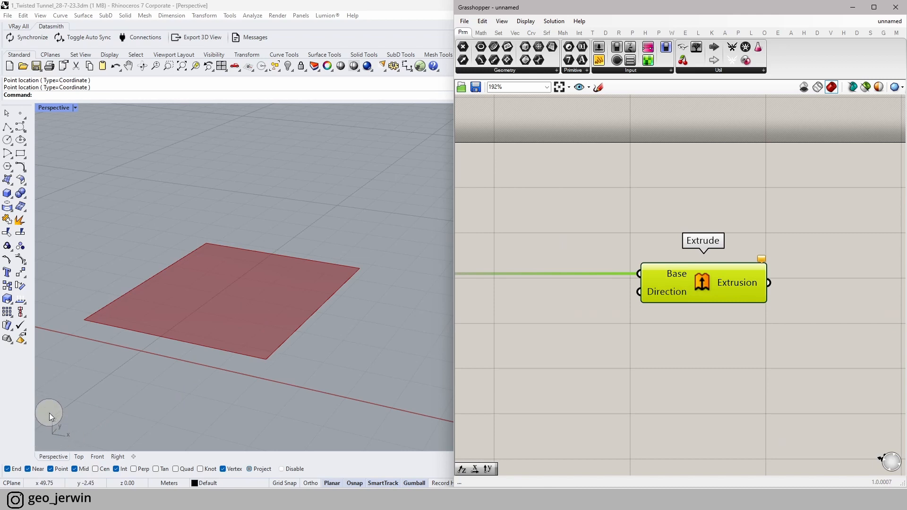
# - Add a Unit Z component below the Surface parameter and connect its Unit vector to Extrude's Direction input
pyautogui.click(586, 399)
pyautogui.moveTo(586, 399); pyautogui.dragTo(719, 372, button='right')
pyautogui.doubleClick(719, 372)
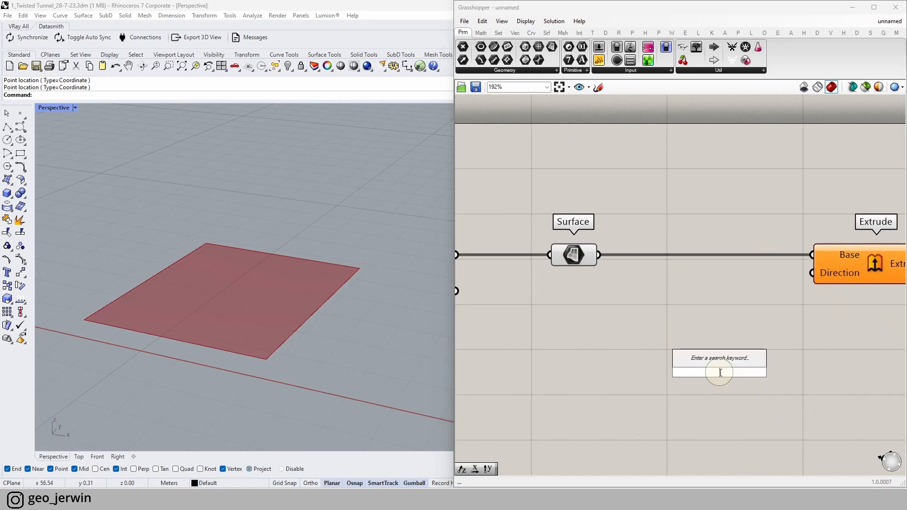
pyautogui.write('unit z')
pyautogui.click(712, 359)
pyautogui.moveTo(782, 373); pyautogui.dragTo(809, 278)
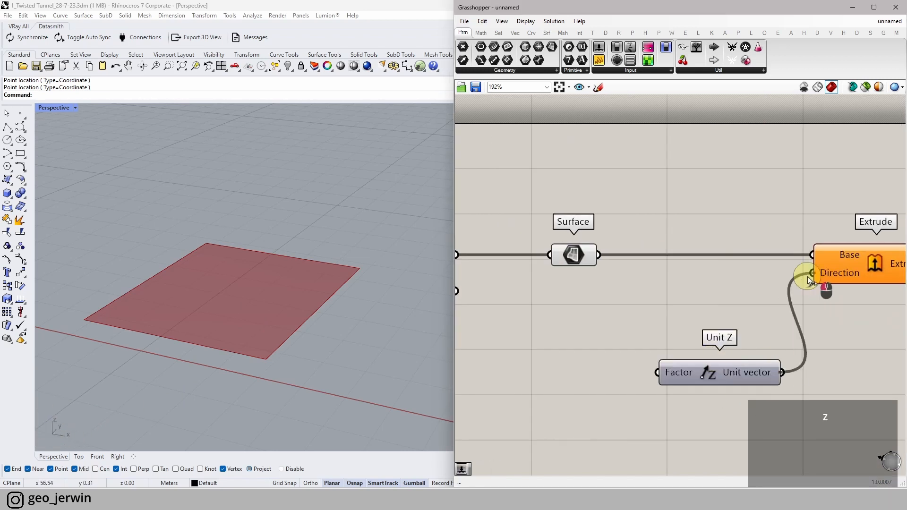
pyautogui.click(685, 364)
pyautogui.moveTo(690, 379); pyautogui.dragTo(671, 377)
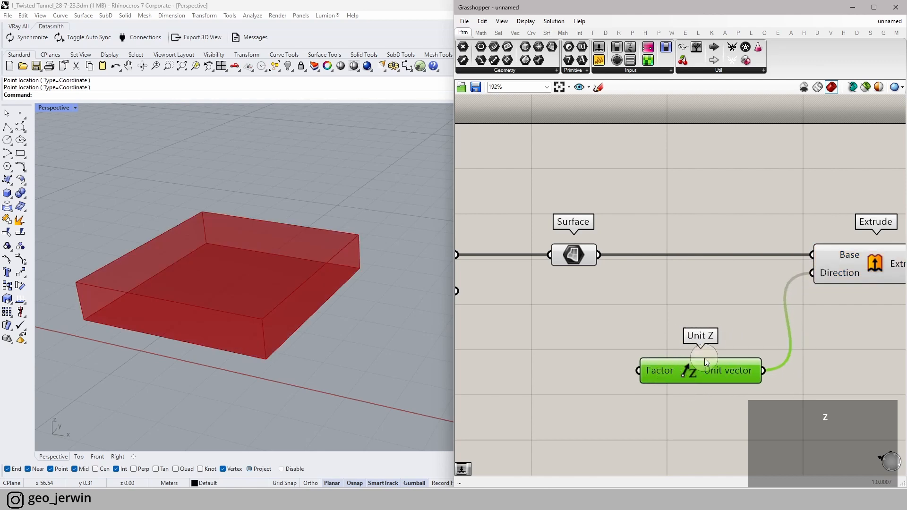
# - Add a number slider set to 5 near Unit Z and connect it to Unit Z's Factor input
pyautogui.moveTo(700, 347); pyautogui.dragTo(657, 343, button='right')
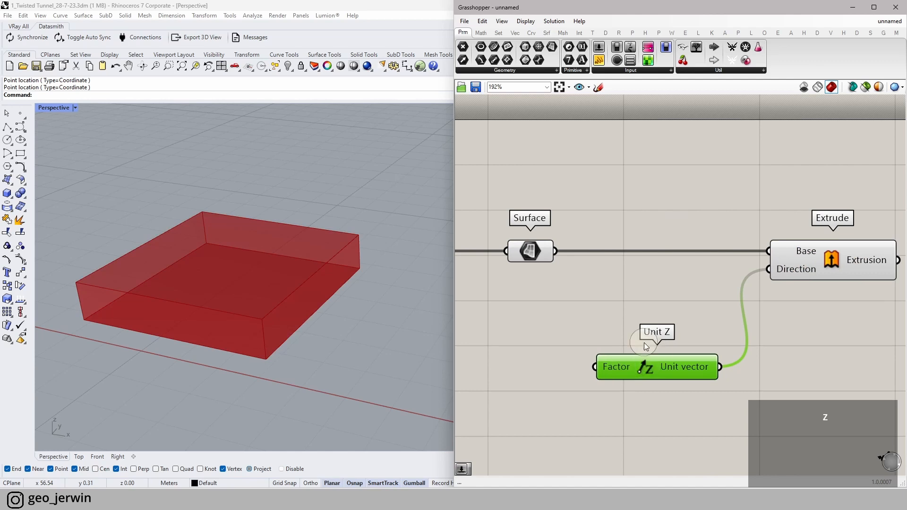
pyautogui.moveTo(628, 389); pyautogui.dragTo(671, 382, button='right')
pyautogui.doubleClick(543, 373)
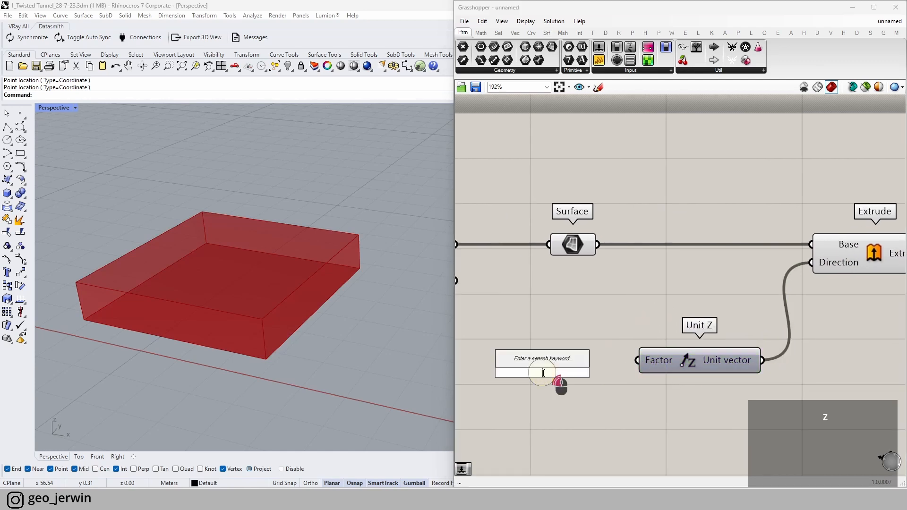
pyautogui.write('5')
pyautogui.press('Return')
pyautogui.moveTo(612, 379); pyautogui.dragTo(689, 342, button='right')
pyautogui.moveTo(690, 342); pyautogui.dragTo(714, 324)
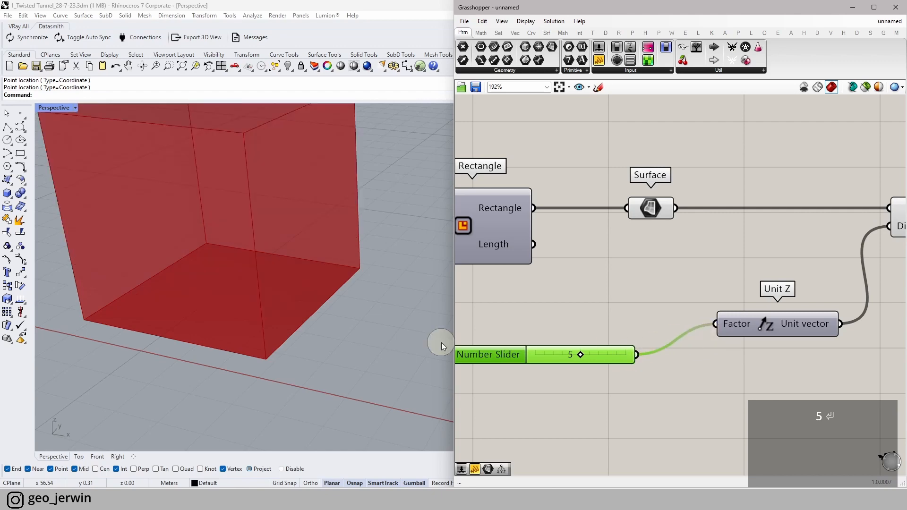
# - Feed the Rectangle's Y Size input from a second 6.3 slider placed below the X Size slider
pyautogui.scroll(-3, 255, 216)
pyautogui.scroll(-3, 615, 277)
pyautogui.moveTo(617, 281); pyautogui.dragTo(746, 283, button='right')
pyautogui.scroll(3, 706, 318)
pyautogui.moveTo(526, 296); pyautogui.dragTo(643, 297, button='right')
pyautogui.moveTo(560, 234); pyautogui.dragTo(689, 224)
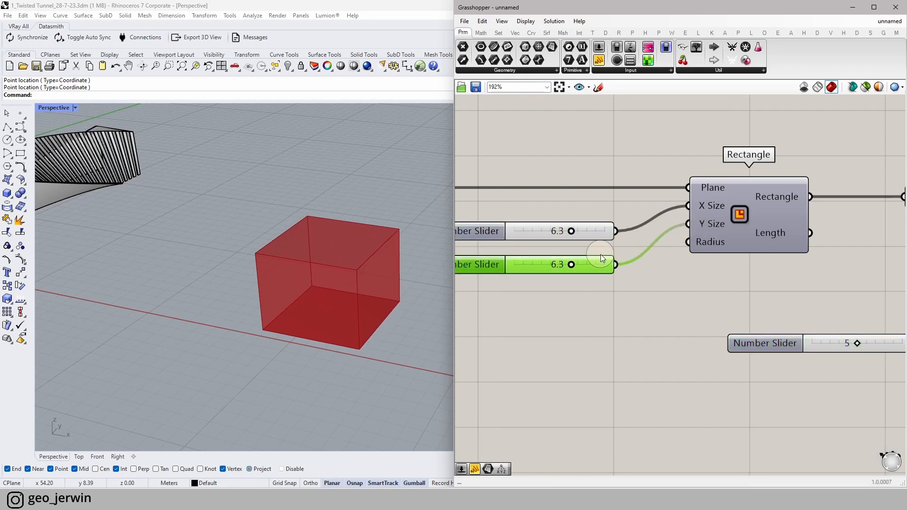
pyautogui.moveTo(607, 262); pyautogui.dragTo(622, 271)
# - Duplicate the Y Size slider to the free space below it and delete the duplicate
pyautogui.moveTo(625, 274); pyautogui.dragTo(721, 281, button='right')
pyautogui.moveTo(695, 284); pyautogui.dragTo(671, 310)
pyautogui.click(681, 337)
pyautogui.click(611, 310)
pyautogui.press('Delete')
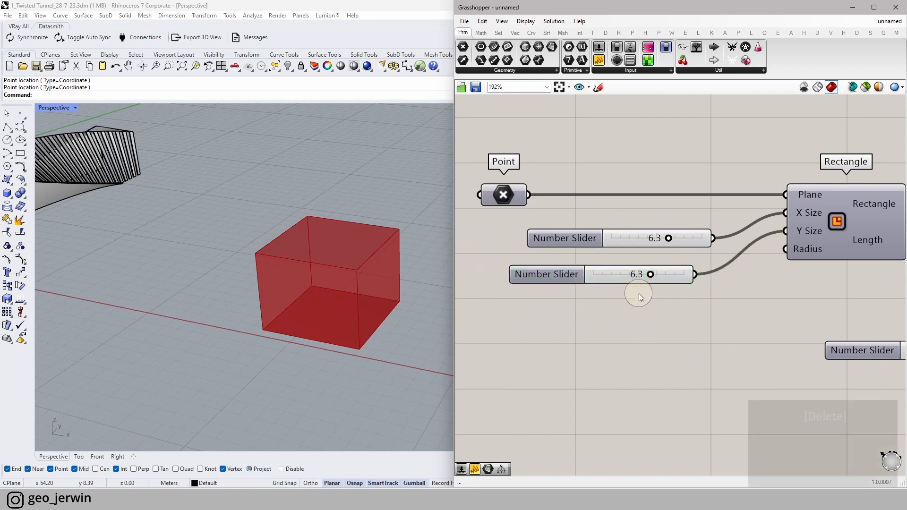
pyautogui.press('Delete')
# - Copy and paste the Y Size slider, delete the pasted copy, and repeat with a direct duplicate that is also deleted
pyautogui.click(668, 275)
pyautogui.hotkey('ctrl', 'c')
pyautogui.hotkey('ctrl', 'v')
pyautogui.moveTo(673, 285); pyautogui.dragTo(665, 327)
pyautogui.moveTo(694, 374); pyautogui.dragTo(624, 314)
pyautogui.hotkey('ctrl', 'Delete')
pyautogui.moveTo(668, 279); pyautogui.dragTo(671, 324)
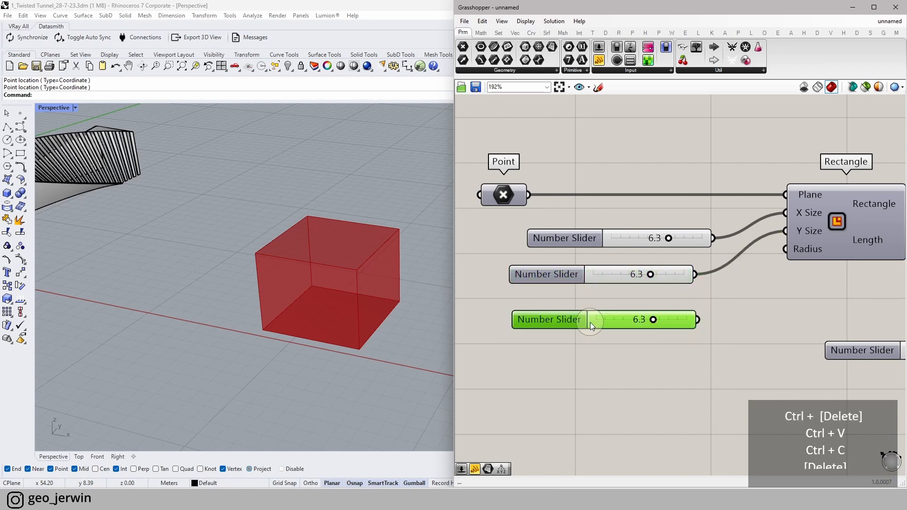
pyautogui.moveTo(705, 367); pyautogui.dragTo(524, 303)
pyautogui.press('Delete')
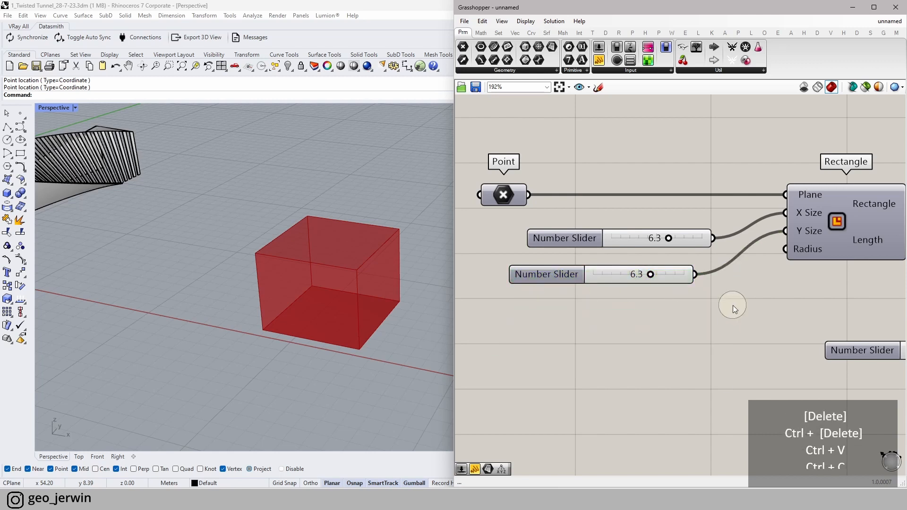
# - Replace the Y Size slider with a fresh copy, setting X Size to 5.1 and Y Size to 5.7
pyautogui.scroll(1, 725, 236)
pyautogui.moveTo(771, 306); pyautogui.dragTo(635, 267)
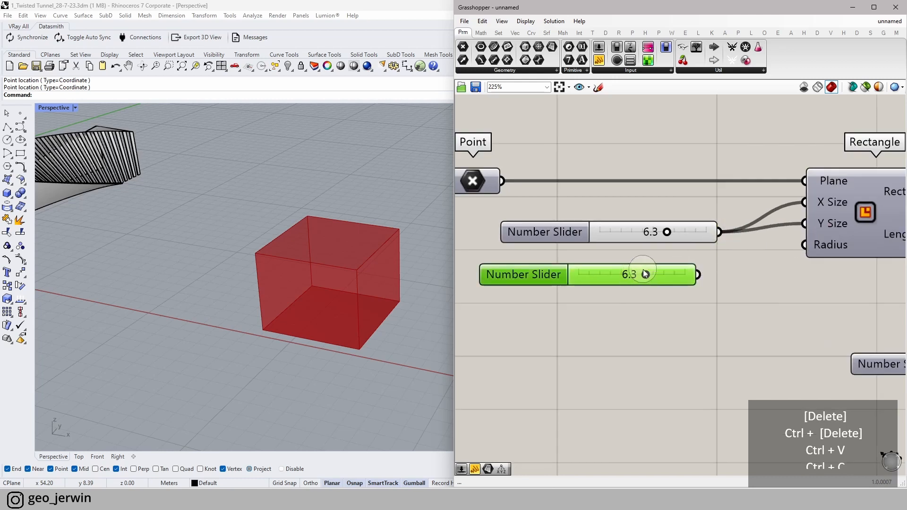
pyautogui.press('Delete')
pyautogui.moveTo(666, 236); pyautogui.dragTo(804, 224)
pyautogui.moveTo(653, 290); pyautogui.dragTo(692, 274)
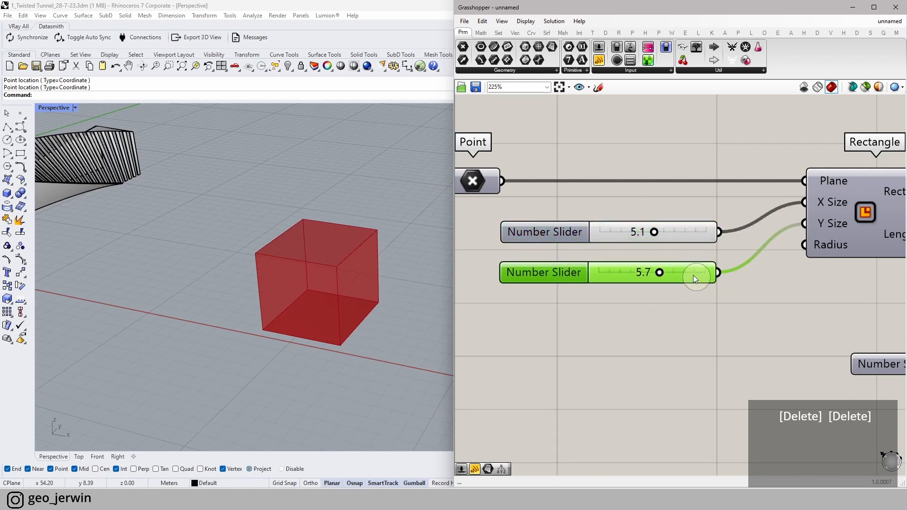
# - Delete the separate Y Size slider and drive both X Size and Y Size from the remaining slider
pyautogui.moveTo(704, 282); pyautogui.dragTo(605, 318, button='right')
pyautogui.press('Delete')
pyautogui.moveTo(710, 316); pyautogui.dragTo(594, 294, button='right')
pyautogui.moveTo(510, 240); pyautogui.dragTo(584, 237)
# - Connect the Rectangle size slider to Unit Z's Factor input and delete the slider set to 5
pyautogui.scroll(-3, 520, 245)
pyautogui.moveTo(692, 283); pyautogui.dragTo(737, 293)
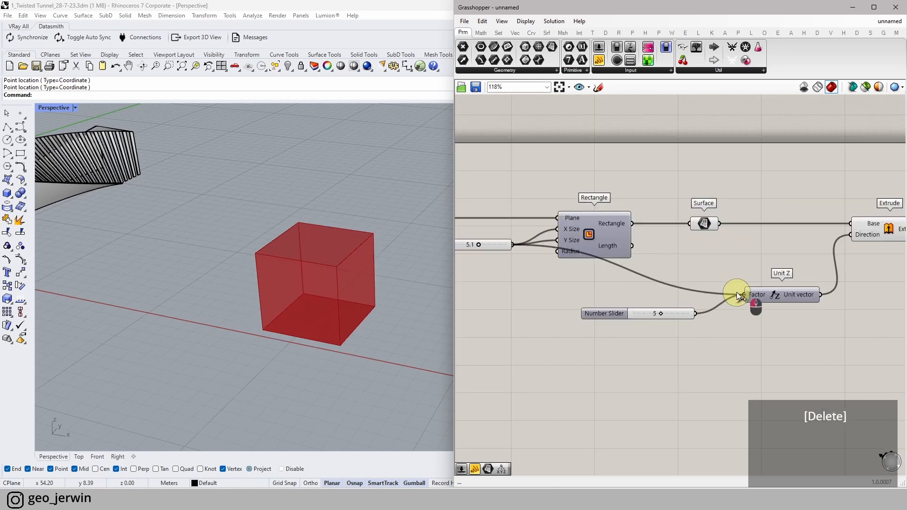
pyautogui.moveTo(698, 363); pyautogui.dragTo(612, 299)
pyautogui.press('Delete')
# - Set the Rectangle size slider to 7.0 and feed Unit Z's Factor from a copy of it set to 4.2
pyautogui.moveTo(563, 256); pyautogui.dragTo(748, 333)
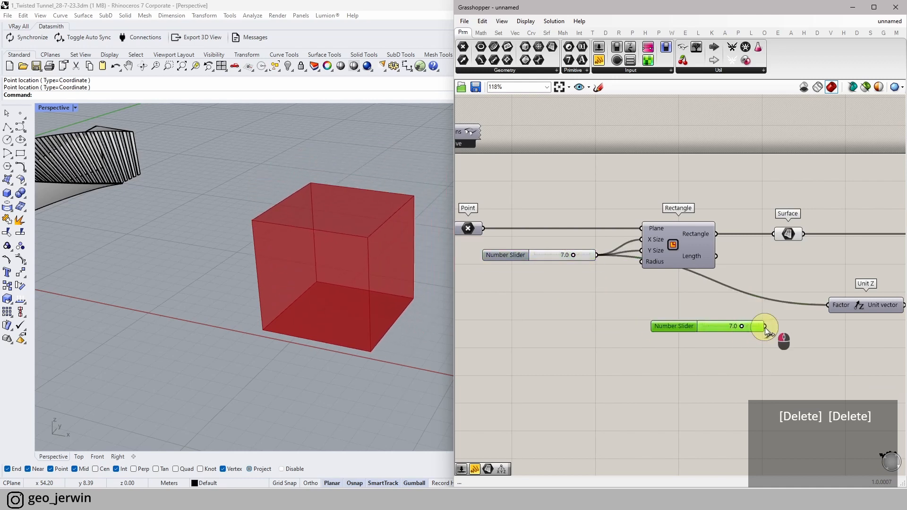
pyautogui.moveTo(830, 307); pyautogui.dragTo(829, 307)
pyautogui.moveTo(723, 330)
pyautogui.mouseDown()
pyautogui.moveTo(719, 319)
pyautogui.moveTo(744, 316)
pyautogui.moveTo(722, 316)
pyautogui.mouseUp()
pyautogui.click(783, 327)
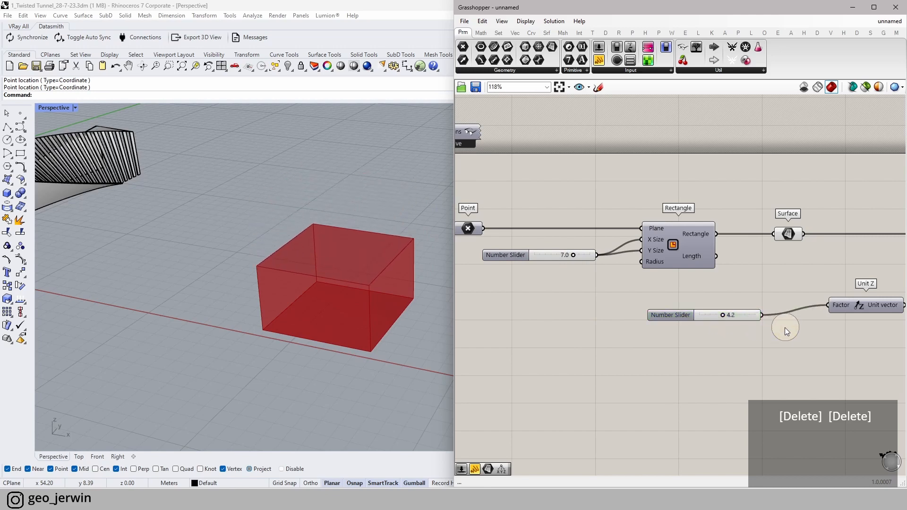
# - Turn off the viewport preview of the Surface parameter
pyautogui.scroll(-3, 783, 326)
pyautogui.moveTo(782, 327); pyautogui.dragTo(678, 336, button='right')
pyautogui.scroll(3, 673, 335)
pyautogui.moveTo(628, 325); pyautogui.dragTo(624, 315)
pyautogui.click(742, 265)
pyautogui.click(693, 252)
pyautogui.middleClick(693, 253)
# - Add a Move component beyond Extrude and connect the Extrusion output to its Geometry input
pyautogui.scroll(-3, 756, 234)
pyautogui.moveTo(756, 234); pyautogui.dragTo(600, 264, button='right')
pyautogui.scroll(3, 600, 264)
pyautogui.click(649, 262)
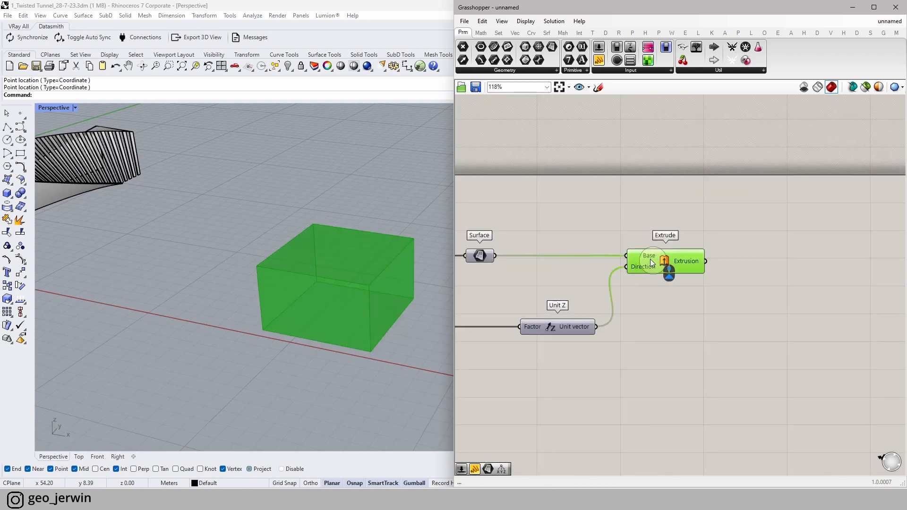
pyautogui.moveTo(745, 281); pyautogui.dragTo(642, 282, button='right')
pyautogui.click(642, 282)
pyautogui.moveTo(561, 272); pyautogui.dragTo(589, 272)
pyautogui.click(720, 276)
pyautogui.moveTo(748, 283); pyautogui.dragTo(657, 284, button='right')
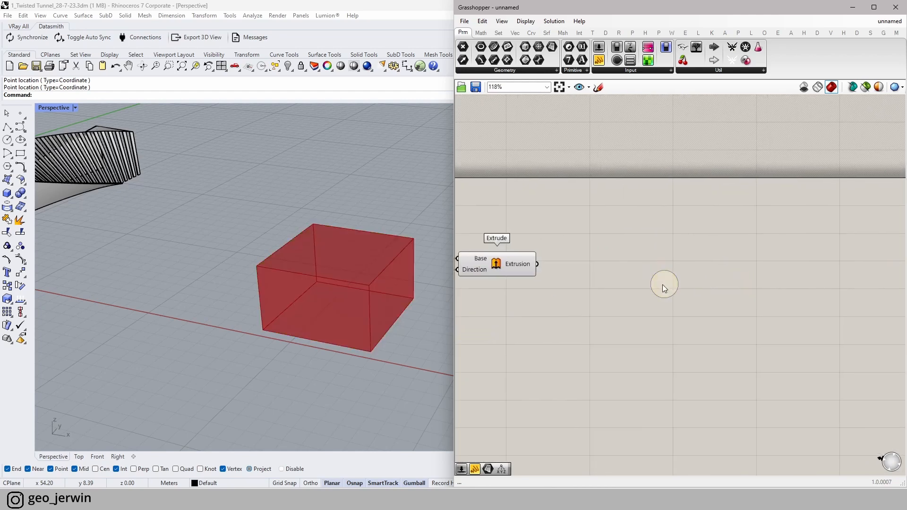
pyautogui.doubleClick(661, 283)
pyautogui.write('move')
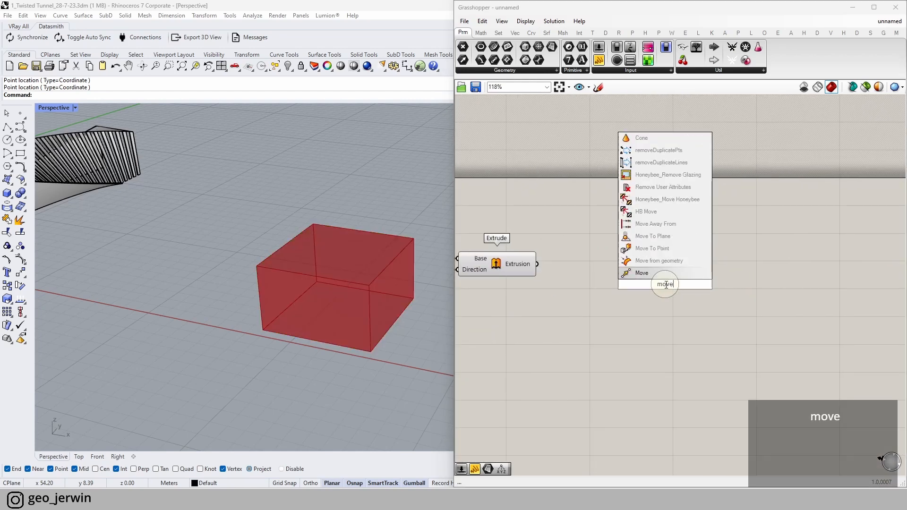
pyautogui.click(662, 297)
pyautogui.moveTo(538, 261); pyautogui.dragTo(737, 268)
# - Compare the original box with the moved box by highlighting the Move and Extrude components in turn
pyautogui.scroll(-3, 322, 313)
pyautogui.scroll(-2, 322, 312)
pyautogui.click(690, 287)
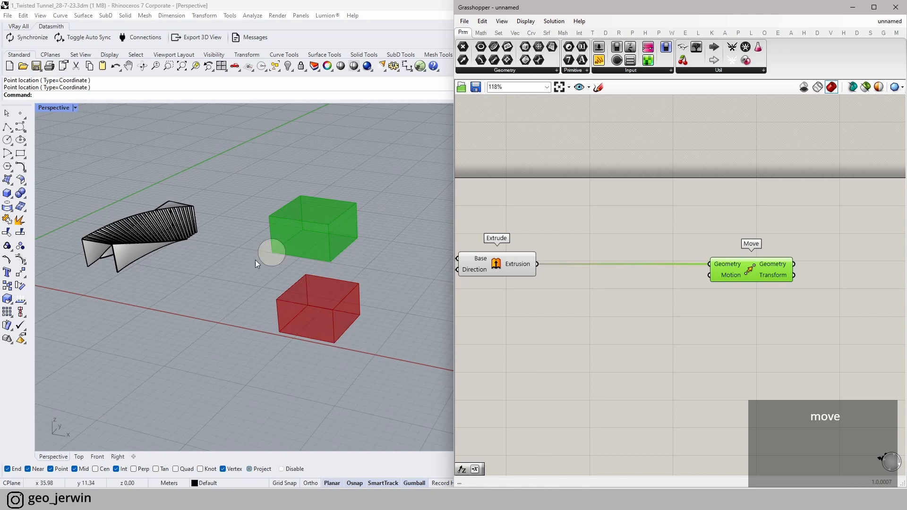
pyautogui.click(661, 318)
pyautogui.click(746, 276)
pyautogui.moveTo(519, 301); pyautogui.dragTo(590, 302, button='right')
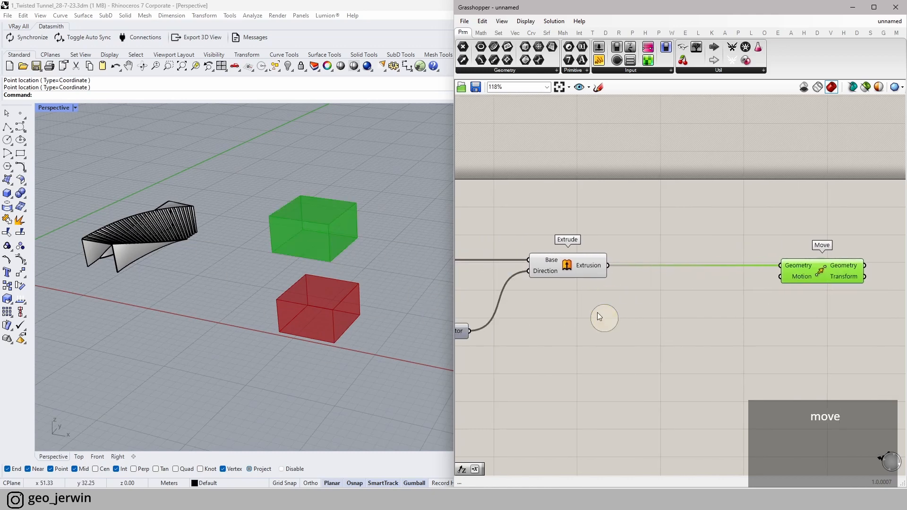
pyautogui.click(589, 303)
pyautogui.click(571, 258)
pyautogui.click(568, 304)
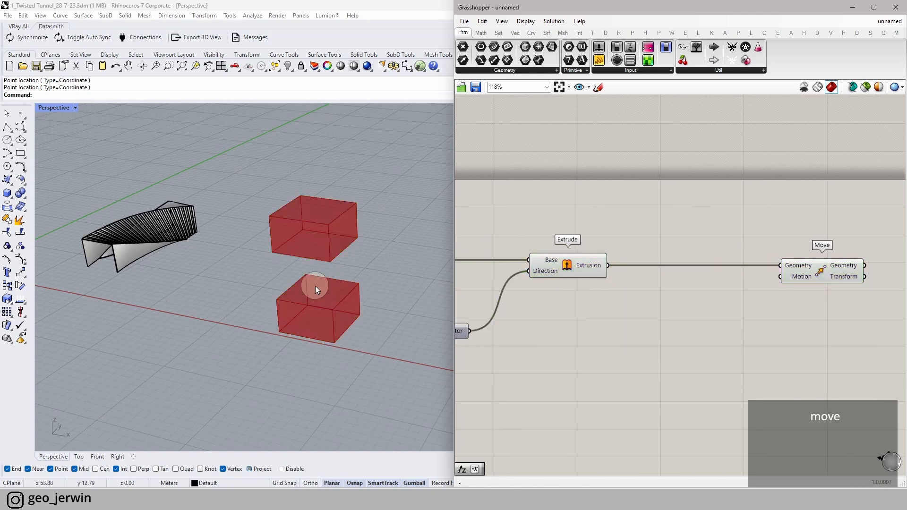
# - Turn off the viewport preview of the Extrude component
pyautogui.scroll(-2, 654, 305)
pyautogui.moveTo(653, 305); pyautogui.dragTo(715, 305, button='right')
pyautogui.moveTo(674, 259); pyautogui.dragTo(673, 261)
pyautogui.middleClick(666, 278)
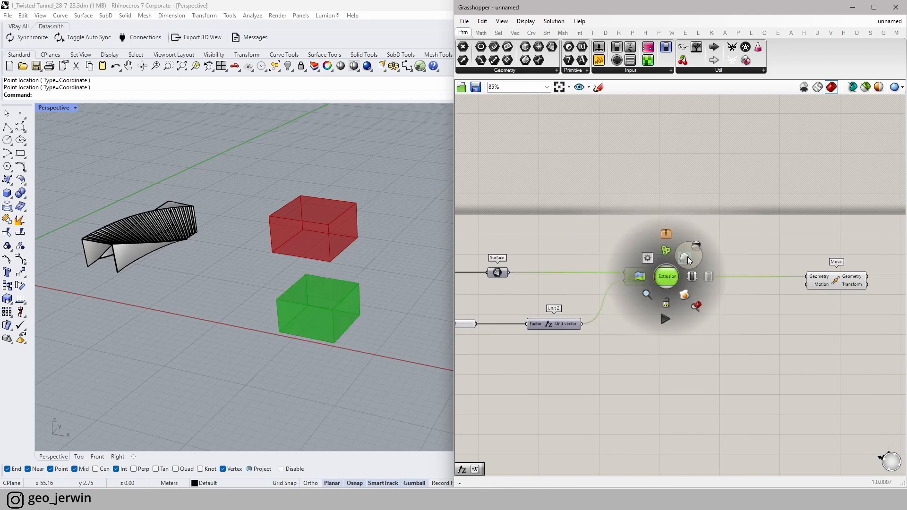
pyautogui.click(687, 258)
pyautogui.click(705, 310)
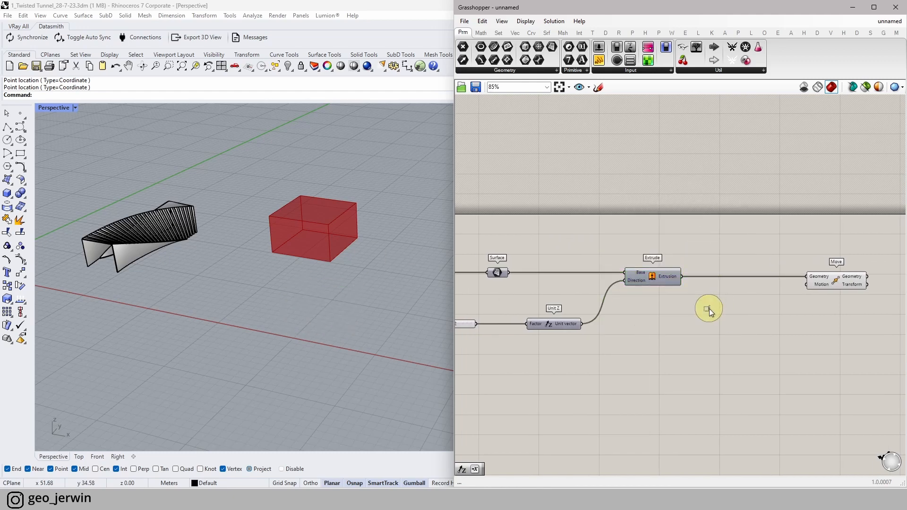
# - Add a Unit X component below Extrude and connect its Unit vector to Move's Motion input
pyautogui.doubleClick(700, 349)
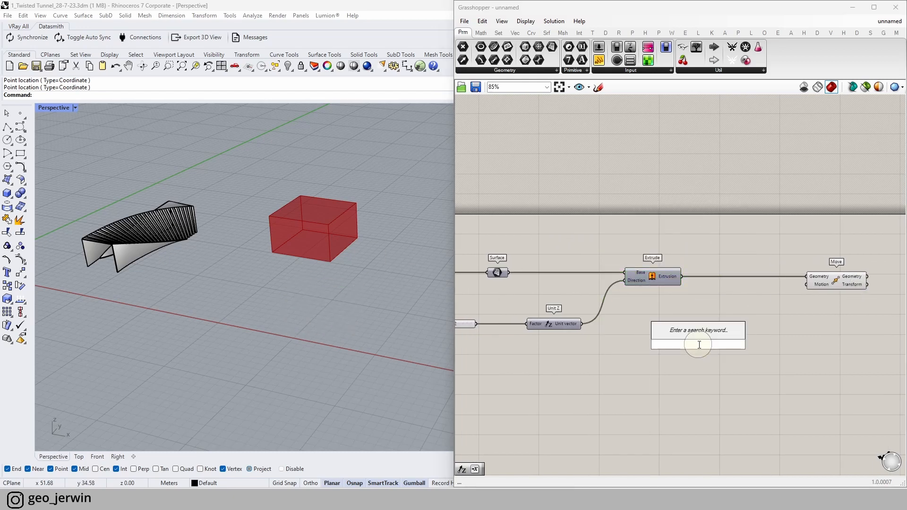
pyautogui.write('x')
pyautogui.click(701, 309)
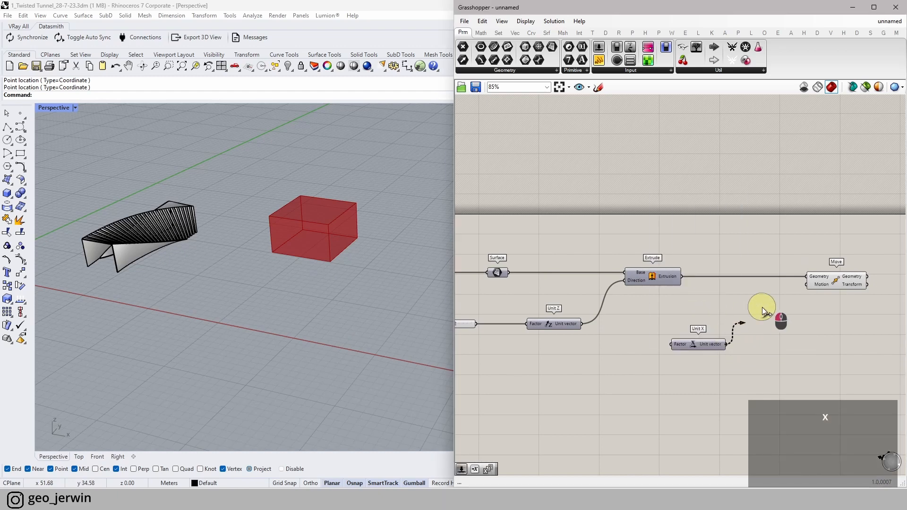
# - Add a number slider of 50, connect it to Unit X's Factor input, and lower it to about 11
pyautogui.doubleClick(630, 362)
pyautogui.write('50')
pyautogui.press('Return')
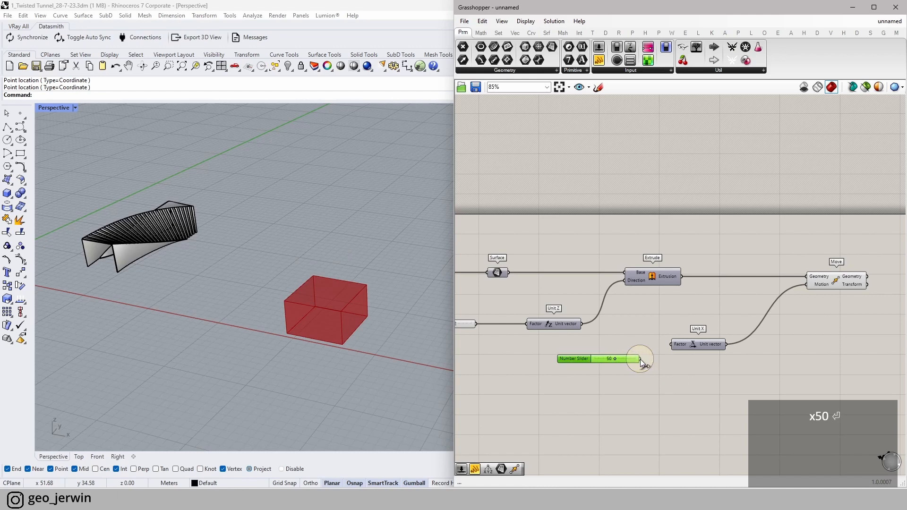
pyautogui.moveTo(640, 358); pyautogui.dragTo(670, 345)
pyautogui.moveTo(613, 358); pyautogui.dragTo(597, 357)
pyautogui.scroll(4, 599, 359)
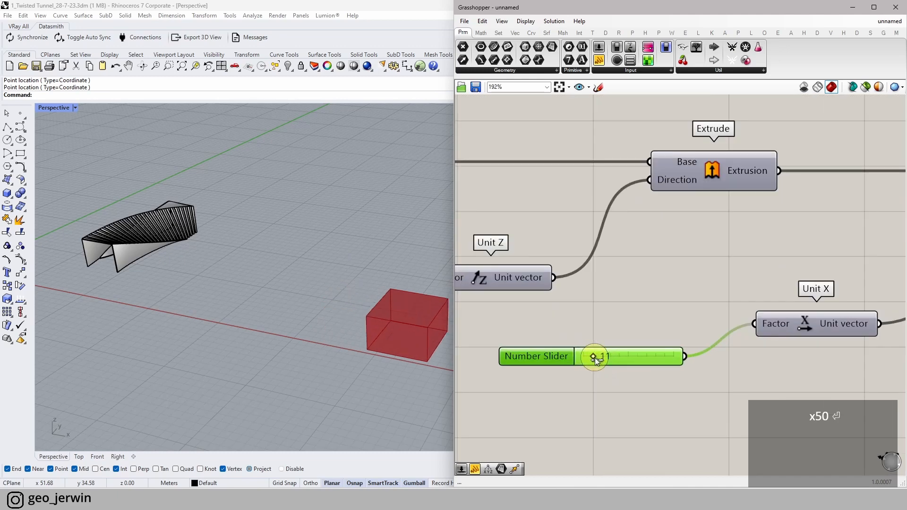
# - Add a Rotate component beyond Move and connect Move's Geometry output to its Geometry input
pyautogui.scroll(-8, 233, 345)
pyautogui.scroll(4, 326, 330)
pyautogui.scroll(-4, 681, 316)
pyautogui.moveTo(869, 305); pyautogui.dragTo(769, 293, button='right')
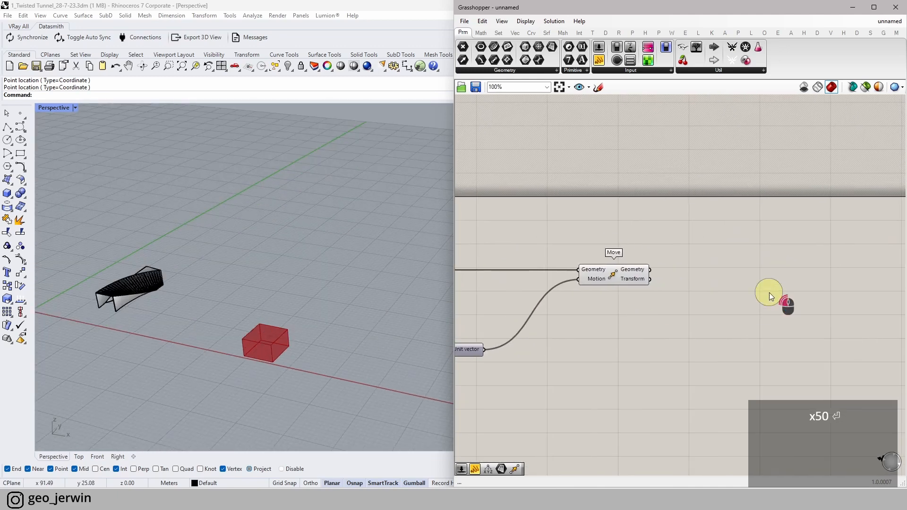
pyautogui.doubleClick(769, 292)
pyautogui.write('rotate')
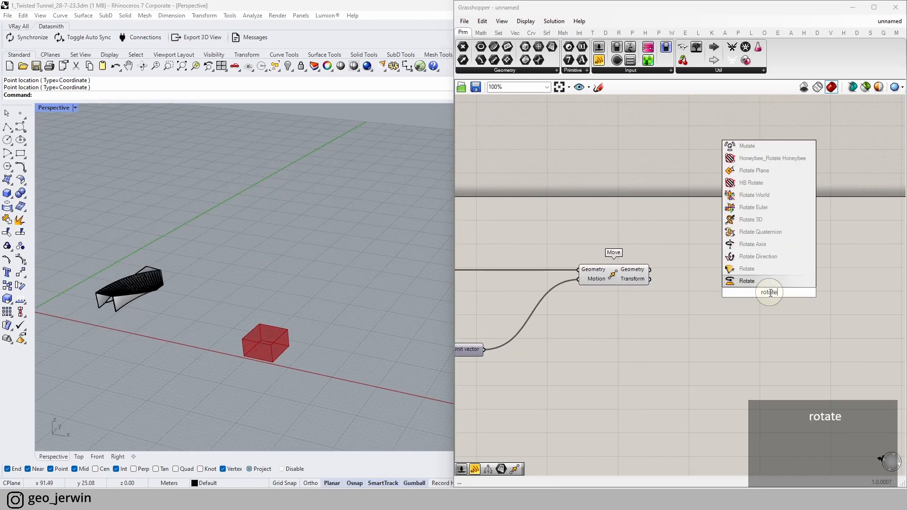
pyautogui.press('Return')
pyautogui.scroll(3, 689, 270)
pyautogui.moveTo(635, 269); pyautogui.dragTo(825, 287)
# - Set the Rotate component's Angle input to use degrees
pyautogui.rightClick(799, 283)
pyautogui.click(825, 363)
pyautogui.click(818, 307)
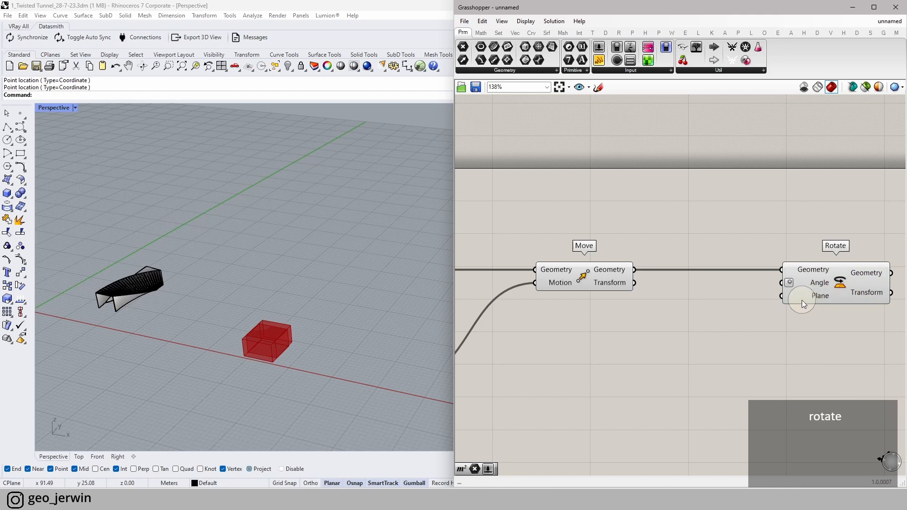
pyautogui.doubleClick(654, 359)
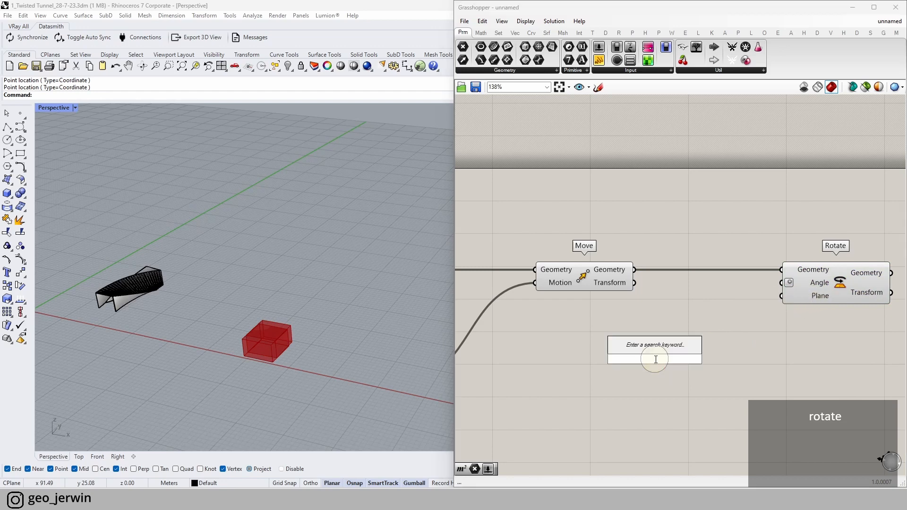
pyautogui.write('0.360')
pyautogui.press('Return')
pyautogui.click(655, 359)
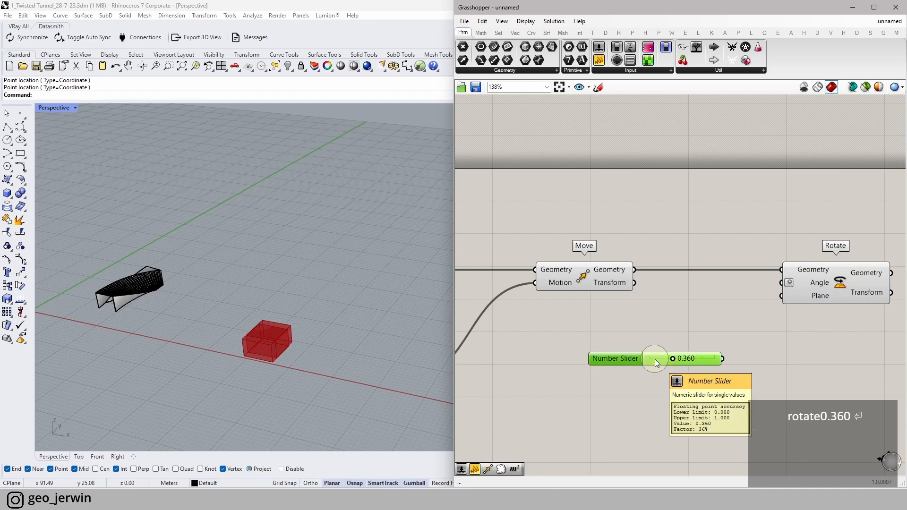
pyautogui.press('Delete')
# - Add a number slider ranging from 0 to 360, place it below Move, and connect it to Rotate's Angle input
pyautogui.doubleClick(655, 359)
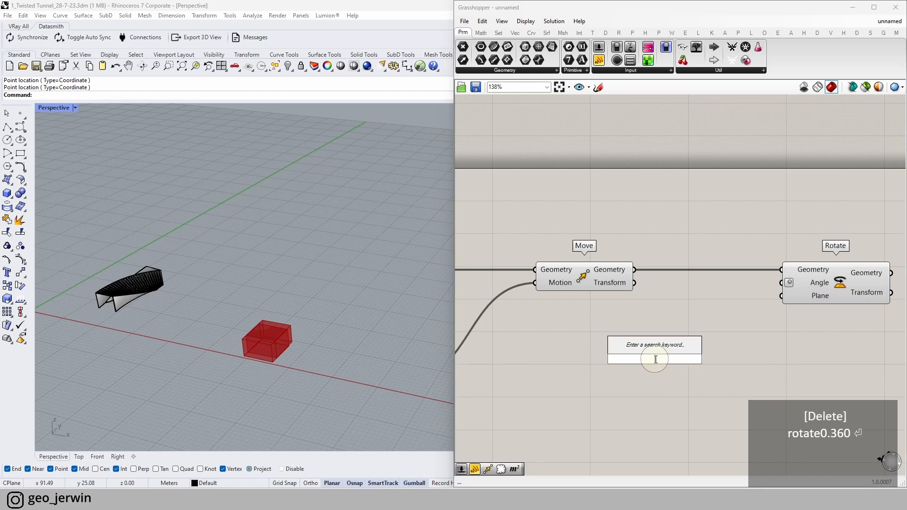
pyautogui.write('0..3')
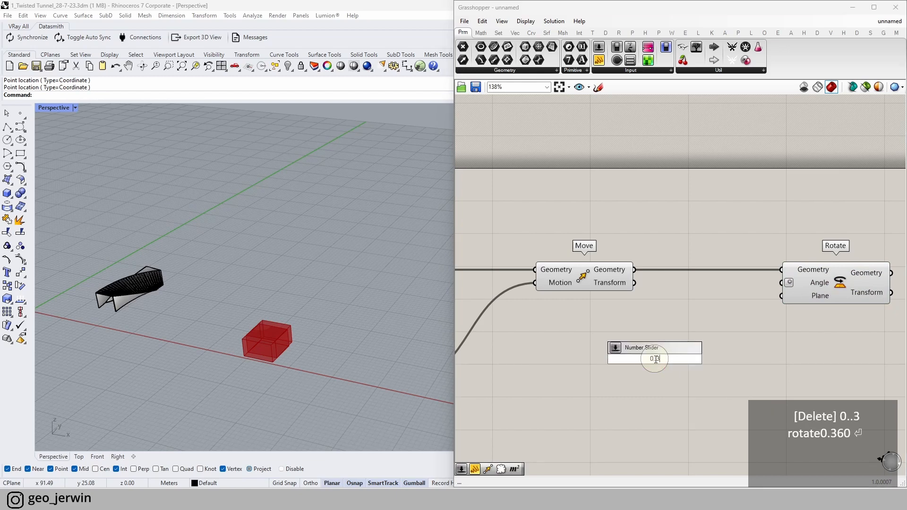
pyautogui.write('60')
pyautogui.press('Return')
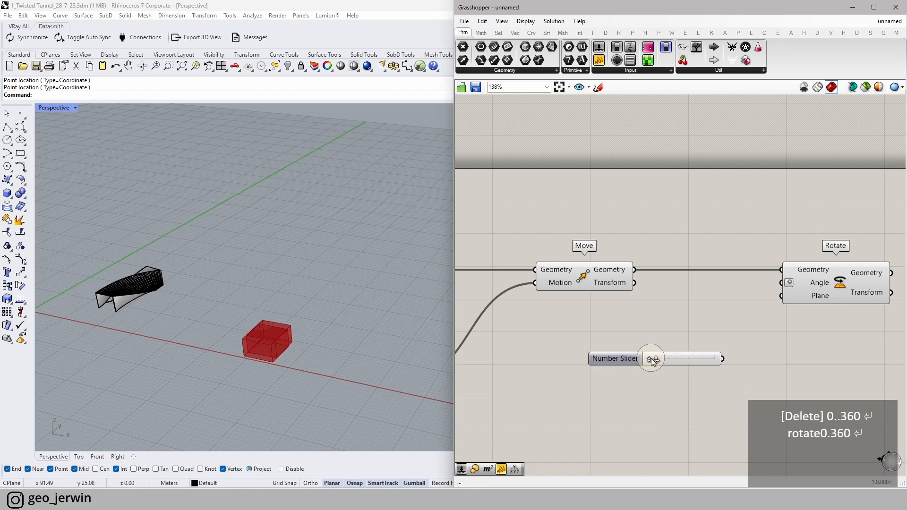
pyautogui.moveTo(668, 361); pyautogui.dragTo(772, 283)
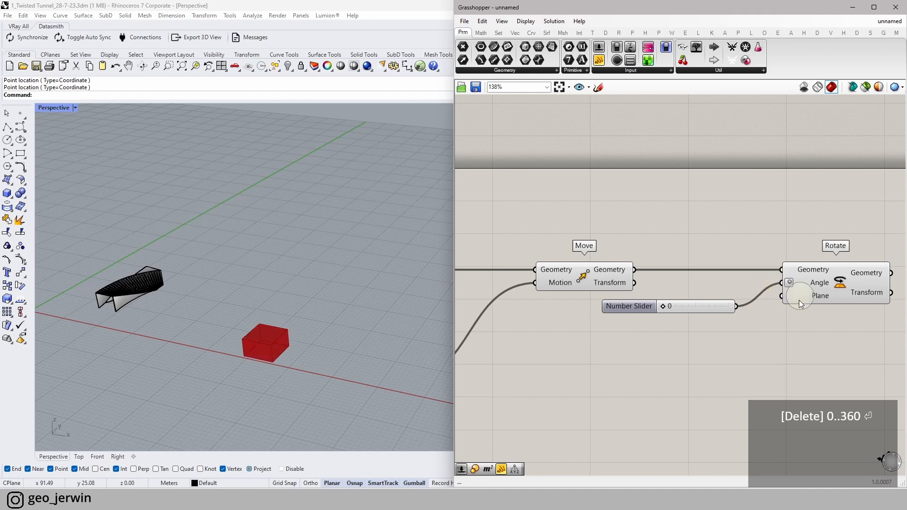
# - Highlight the Rotate component, sweep its angle slider through values such as 152, and return it to 0
pyautogui.click(808, 284)
pyautogui.scroll(4, 726, 294)
pyautogui.scroll(-1, 613, 315)
pyautogui.moveTo(606, 317); pyautogui.dragTo(671, 317)
pyautogui.scroll(-3, 328, 313)
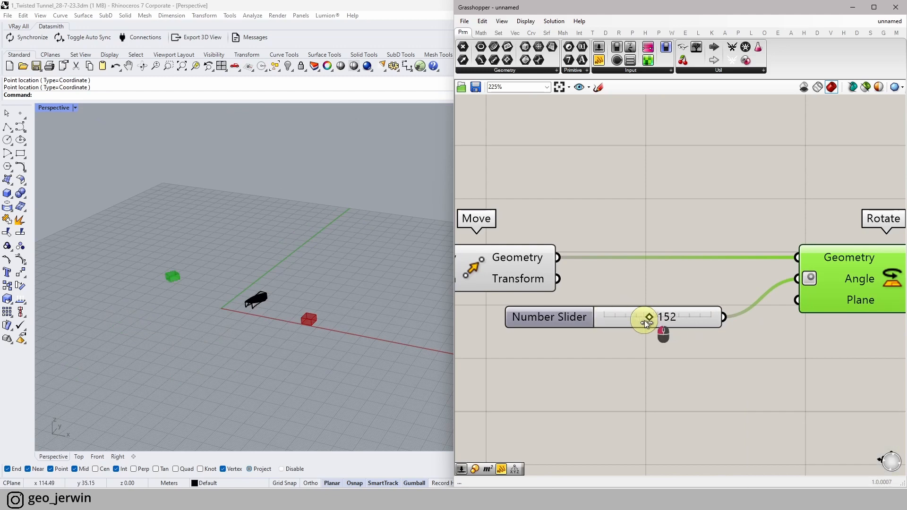
pyautogui.moveTo(713, 328); pyautogui.dragTo(576, 311)
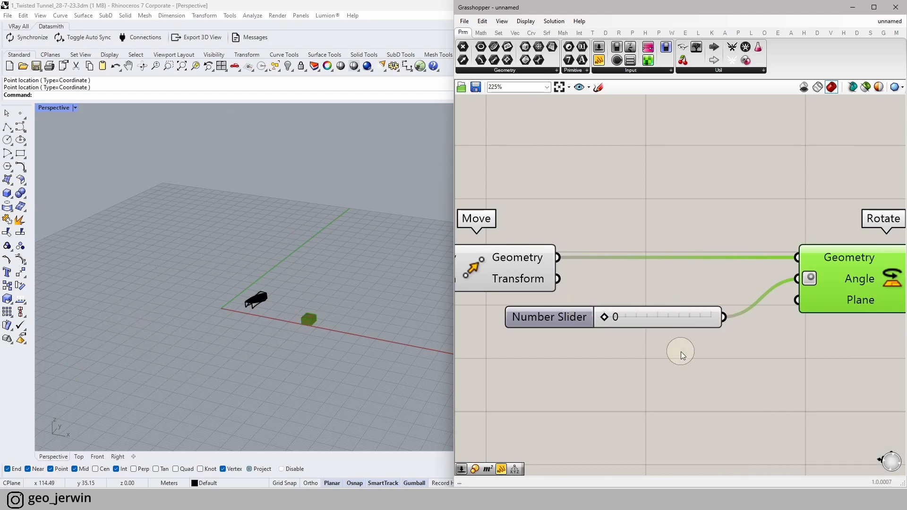
# - Space the Rotate component and its angle slider farther away from Move to leave room between them
pyautogui.moveTo(678, 320); pyautogui.dragTo(653, 358)
pyautogui.moveTo(749, 370); pyautogui.dragTo(648, 368, button='right')
pyautogui.scroll(-2, 648, 368)
pyautogui.moveTo(721, 315); pyautogui.dragTo(794, 318)
pyautogui.moveTo(602, 353); pyautogui.dragTo(705, 310)
pyautogui.click(705, 311)
pyautogui.scroll(5, 352, 336)
pyautogui.scroll(3, 159, 269)
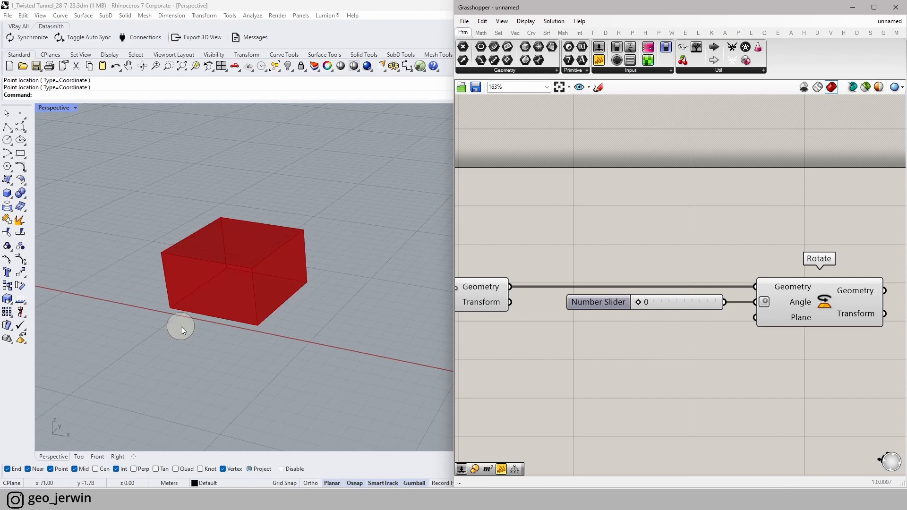
pyautogui.scroll(-3, 690, 359)
pyautogui.moveTo(736, 363); pyautogui.dragTo(560, 267)
pyautogui.moveTo(717, 314); pyautogui.dragTo(786, 314)
pyautogui.click(699, 351)
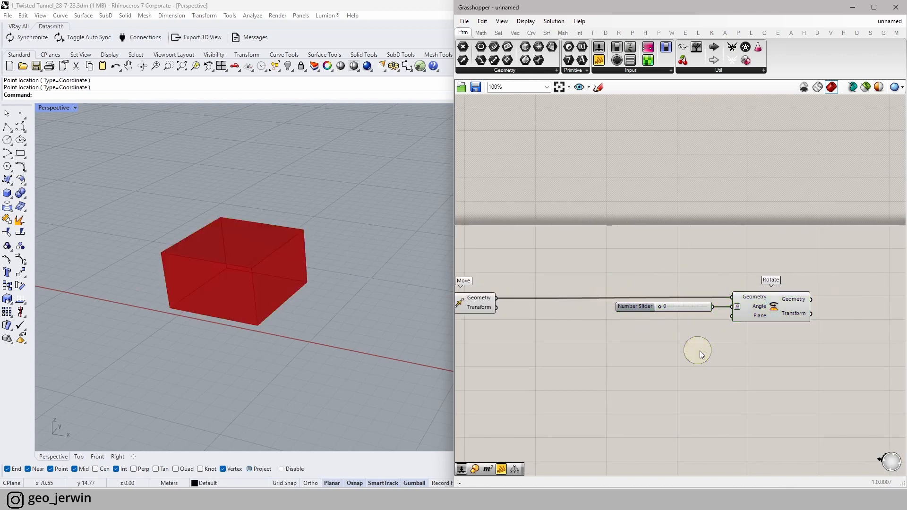
# - Add an Area component below Move and connect Move's Geometry output to its Geometry input
pyautogui.doubleClick(657, 362)
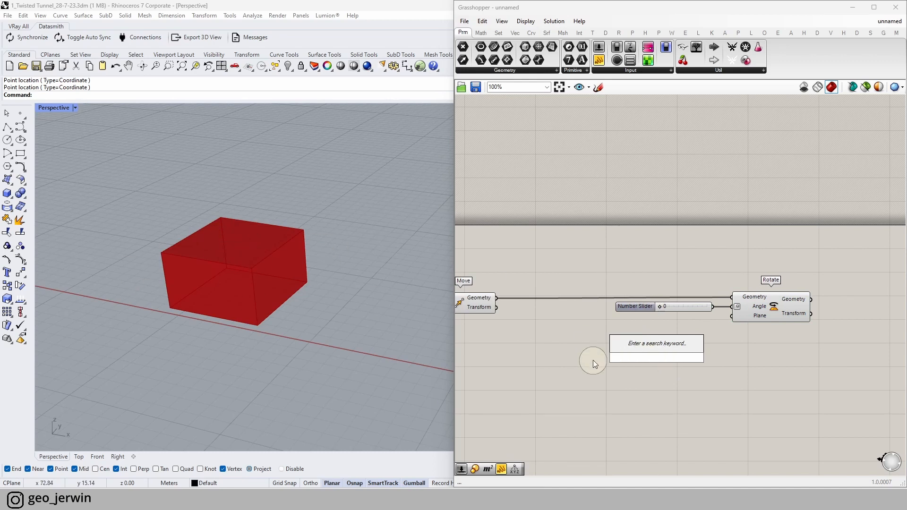
pyautogui.click(591, 342)
pyautogui.doubleClick(569, 358)
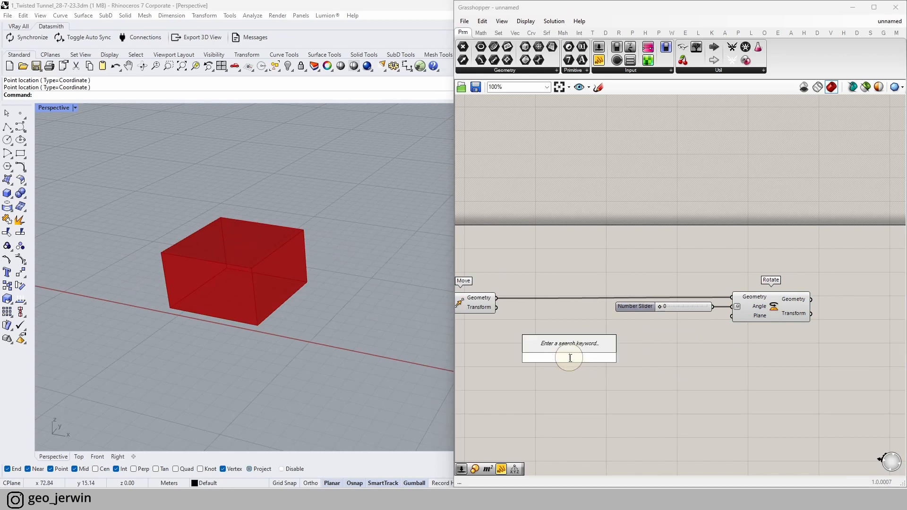
pyautogui.write('area')
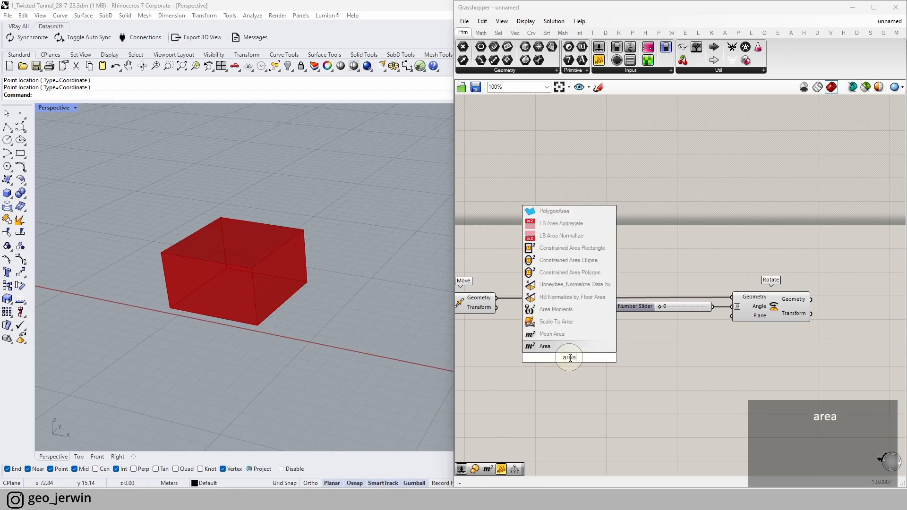
pyautogui.click(558, 345)
pyautogui.moveTo(496, 298); pyautogui.dragTo(516, 319)
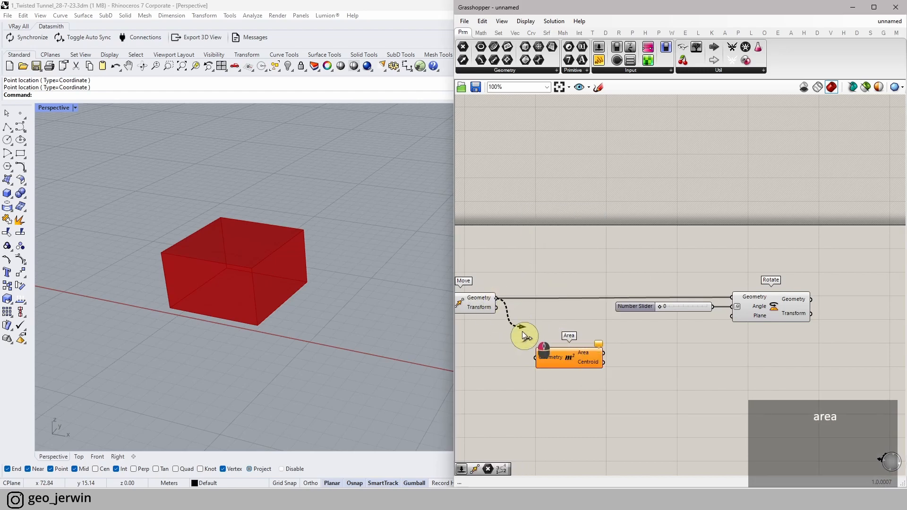
pyautogui.scroll(5, 619, 350)
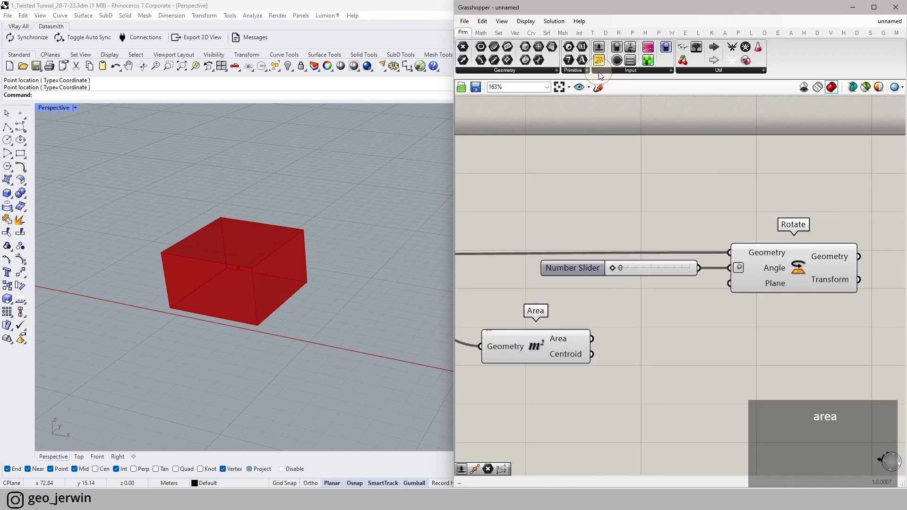
# - Read the Area component's Area and Centroid outputs in a temporary Panel, and delete the Panel
pyautogui.moveTo(605, 77); pyautogui.dragTo(670, 342)
pyautogui.moveTo(589, 341); pyautogui.dragTo(702, 356)
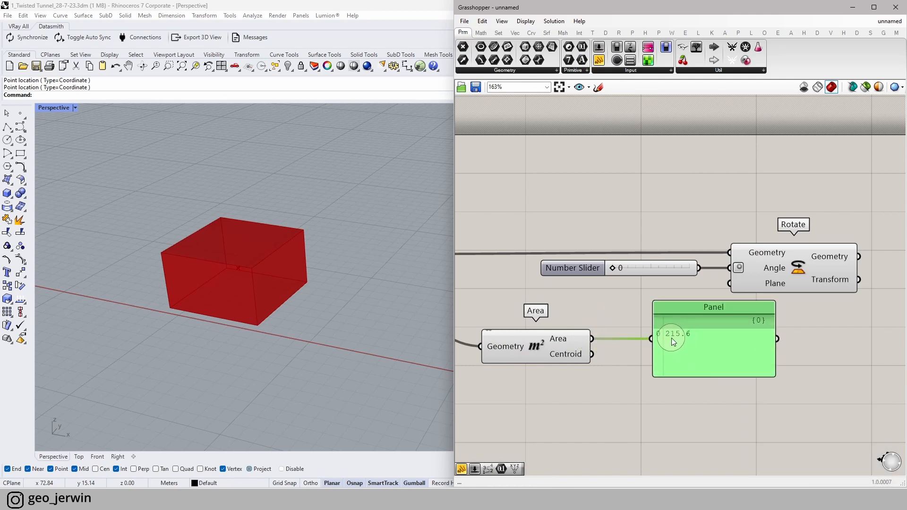
pyautogui.click(625, 352)
pyautogui.moveTo(592, 354); pyautogui.dragTo(652, 339)
pyautogui.moveTo(743, 343); pyautogui.dragTo(738, 353)
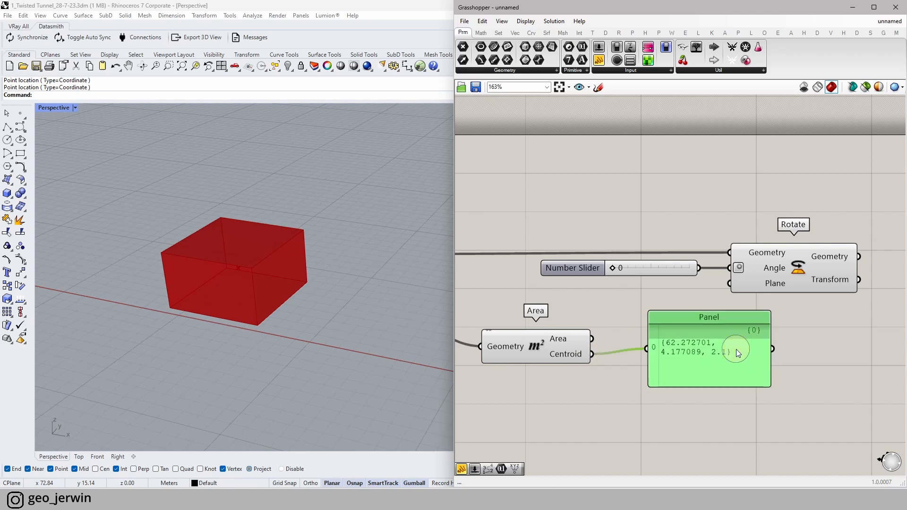
pyautogui.click(562, 345)
pyautogui.scroll(3, 254, 282)
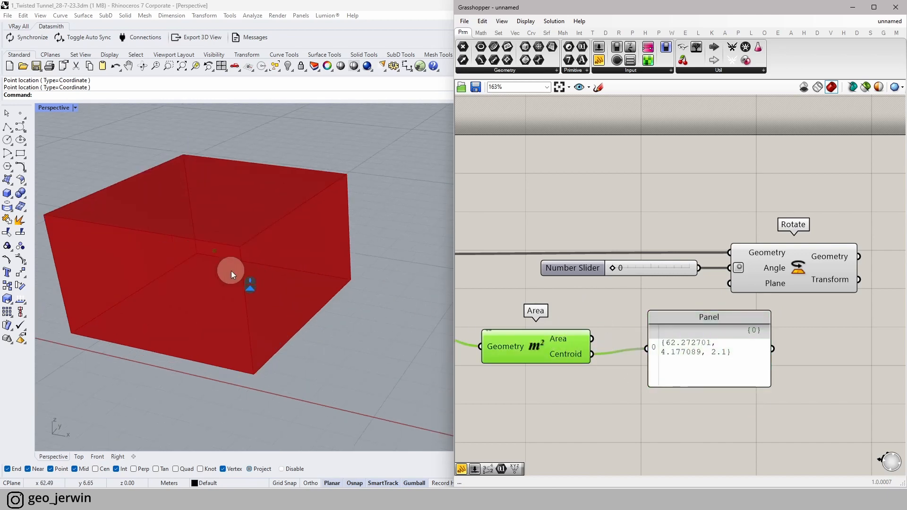
pyautogui.click(661, 327)
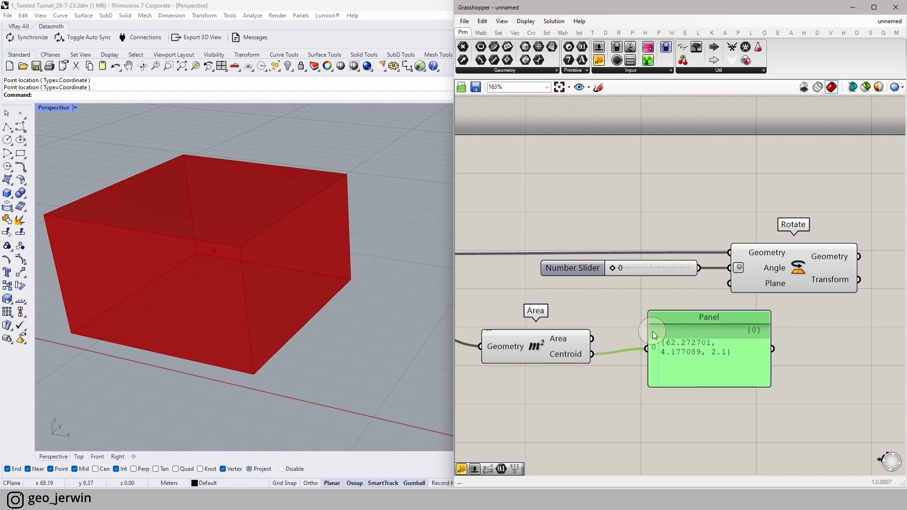
pyautogui.press('Delete')
# - Connect the Area component's Centroid output to Rotate's Plane input
pyautogui.click(551, 348)
pyautogui.scroll(-4, 586, 340)
pyautogui.scroll(1, 596, 349)
pyautogui.scroll(-4, 286, 353)
pyautogui.click(735, 352)
pyautogui.moveTo(652, 340); pyautogui.dragTo(607, 339)
pyautogui.click(696, 342)
# - Insert a YZ Plane component between Area's Centroid and Rotate's Plane input, and set the angle slider to 76
pyautogui.doubleClick(705, 350)
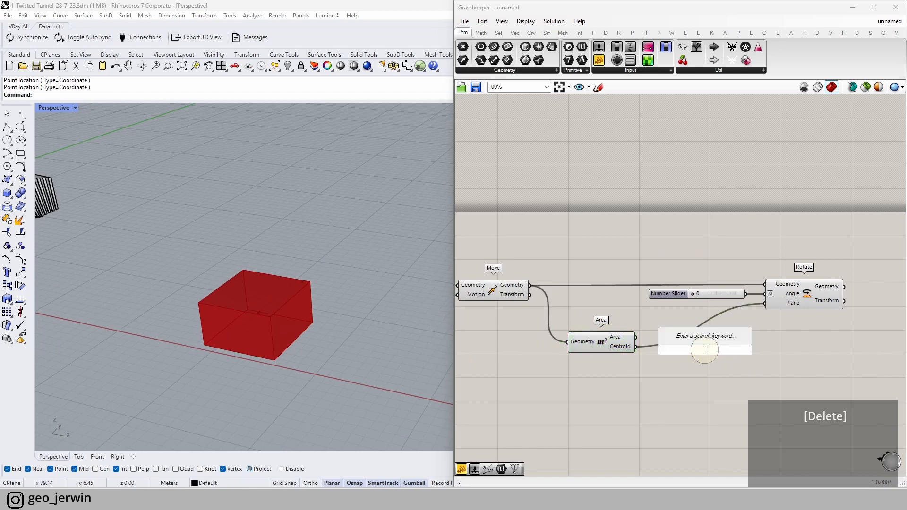
pyautogui.write('Yz')
pyautogui.click(699, 344)
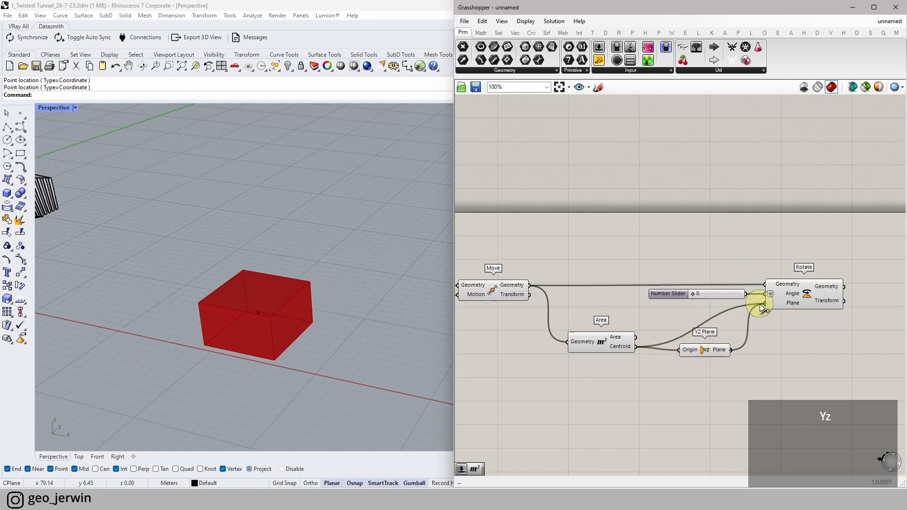
pyautogui.moveTo(693, 294)
pyautogui.mouseDown()
pyautogui.moveTo(713, 295)
pyautogui.moveTo(703, 294)
pyautogui.mouseUp()
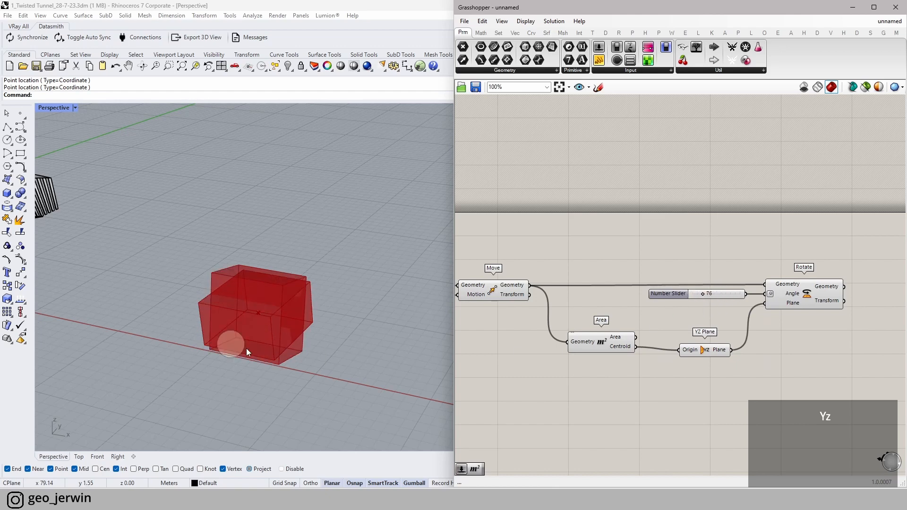
pyautogui.moveTo(200, 365); pyautogui.dragTo(271, 300, button='right')
pyautogui.scroll(4, 271, 299)
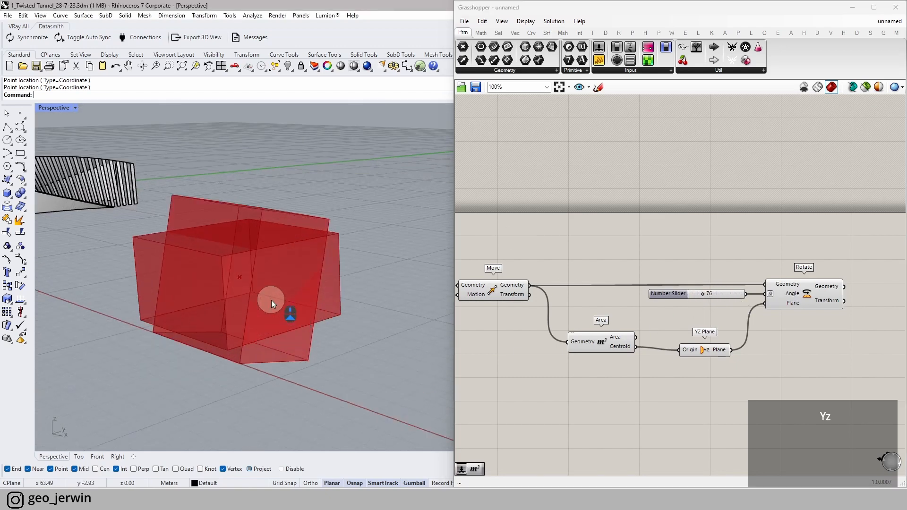
# - Turn off the preview of the Move component
pyautogui.moveTo(545, 323); pyautogui.dragTo(711, 313, button='right')
pyautogui.moveTo(708, 374); pyautogui.dragTo(646, 278)
pyautogui.scroll(1, 625, 273)
pyautogui.middleClick(628, 275)
pyautogui.click(657, 245)
# - Set the rotation angle slider to 116 and place the YZ Plane component lower on the canvas
pyautogui.moveTo(730, 258); pyautogui.dragTo(666, 253, button='right')
pyautogui.click(704, 338)
pyautogui.click(751, 317)
pyautogui.moveTo(753, 319); pyautogui.dragTo(630, 329, button='right')
pyautogui.moveTo(723, 295)
pyautogui.mouseDown()
pyautogui.moveTo(751, 295)
pyautogui.moveTo(727, 304)
pyautogui.mouseUp()
pyautogui.moveTo(727, 359); pyautogui.dragTo(726, 378)
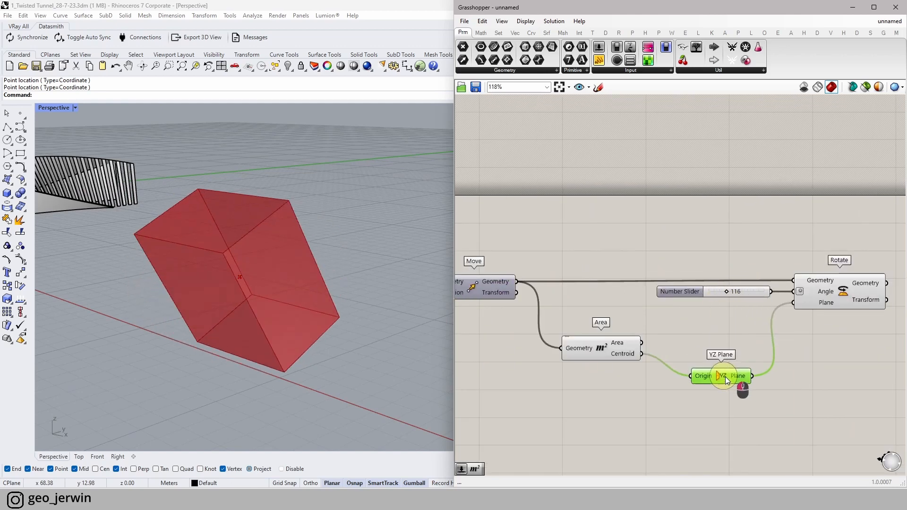
# - Wire Area's Centroid directly to Rotate's Plane input, delete the YZ Plane component, and set the angle slider to 183
pyautogui.moveTo(791, 305); pyautogui.dragTo(791, 304)
pyautogui.moveTo(794, 399); pyautogui.dragTo(714, 355)
pyautogui.hotkey('shift', 'Delete')
pyautogui.moveTo(729, 295)
pyautogui.mouseDown()
pyautogui.moveTo(720, 293)
pyautogui.moveTo(737, 293)
pyautogui.mouseUp()
pyautogui.scroll(-2, 766, 312)
pyautogui.scroll(1, 767, 313)
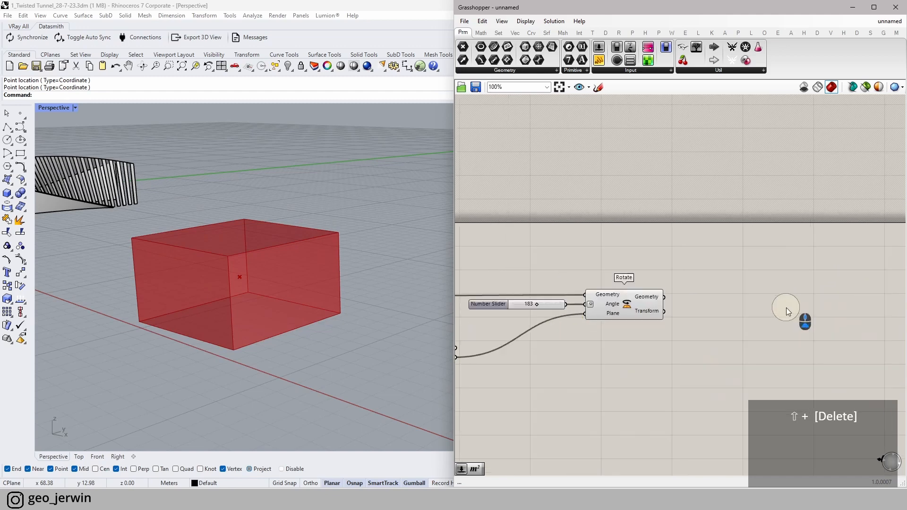
# - Add a Scale NU component beyond Rotate and connect Rotate's Geometry output to its Geometry input
pyautogui.doubleClick(786, 307)
pyautogui.write('scale')
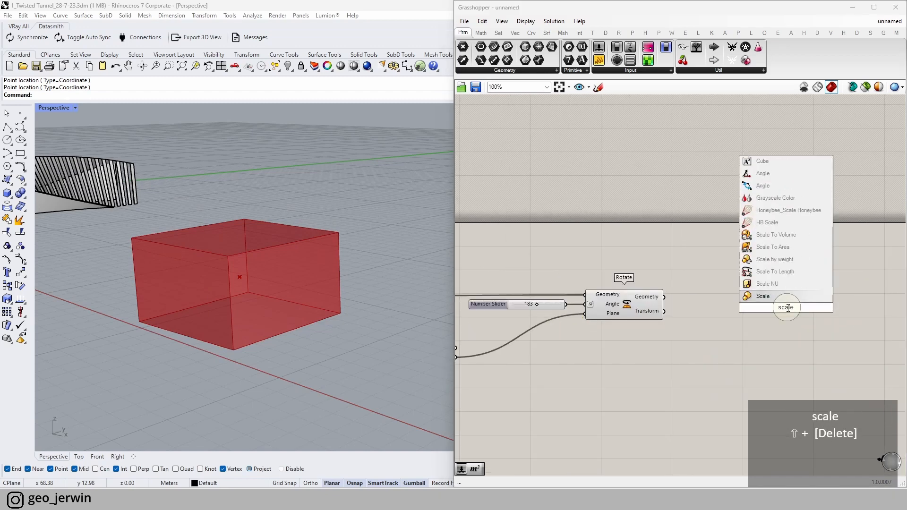
pyautogui.click(767, 284)
pyautogui.moveTo(664, 297); pyautogui.dragTo(830, 315)
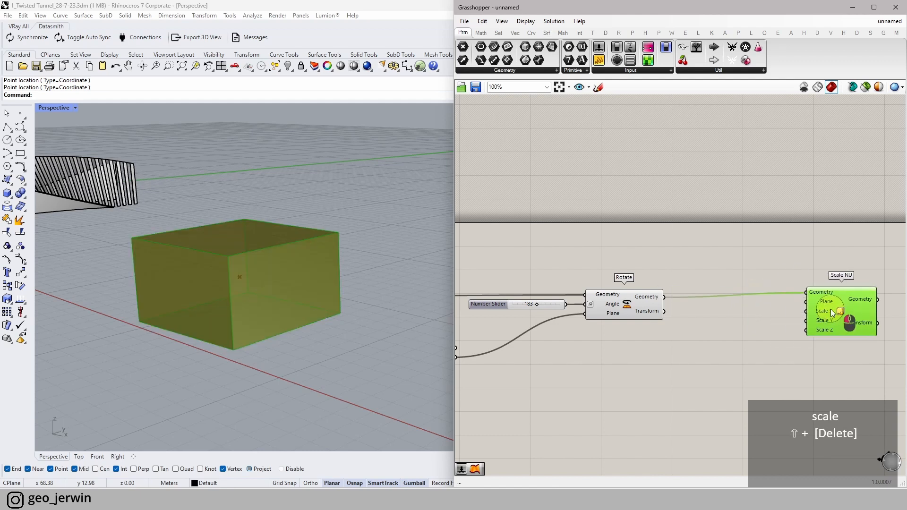
# - Connect Area's Centroid output to Scale NU's Plane input
pyautogui.moveTo(525, 343); pyautogui.dragTo(589, 335, button='right')
pyautogui.moveTo(521, 351); pyautogui.dragTo(875, 299)
pyautogui.scroll(-3, 250, 237)
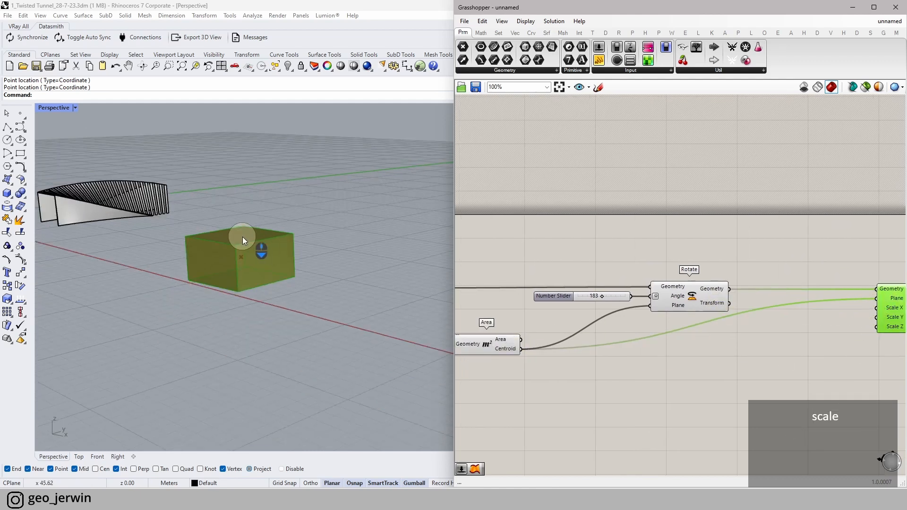
pyautogui.click(755, 333)
pyautogui.moveTo(756, 333); pyautogui.dragTo(632, 330, button='right')
pyautogui.moveTo(791, 316); pyautogui.dragTo(798, 316)
pyautogui.click(695, 325)
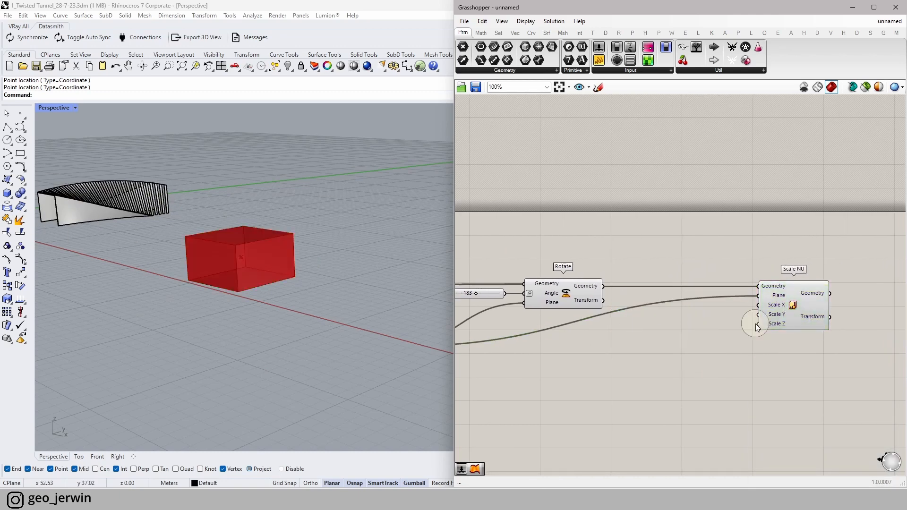
# - Examine Scale NU's Scale X, Scale Y and Scale Z inputs and the box's directions in the viewport
pyautogui.scroll(2, 773, 309)
pyautogui.scroll(3, 758, 321)
pyautogui.moveTo(753, 318); pyautogui.dragTo(796, 316, button='right')
pyautogui.scroll(-2, 703, 322)
pyautogui.scroll(-3, 766, 326)
pyautogui.moveTo(702, 321); pyautogui.dragTo(833, 323, button='right')
pyautogui.scroll(4, 842, 316)
pyautogui.scroll(-2, 757, 318)
pyautogui.scroll(-1, 779, 322)
pyautogui.scroll(3, 228, 273)
pyautogui.scroll(2, 266, 277)
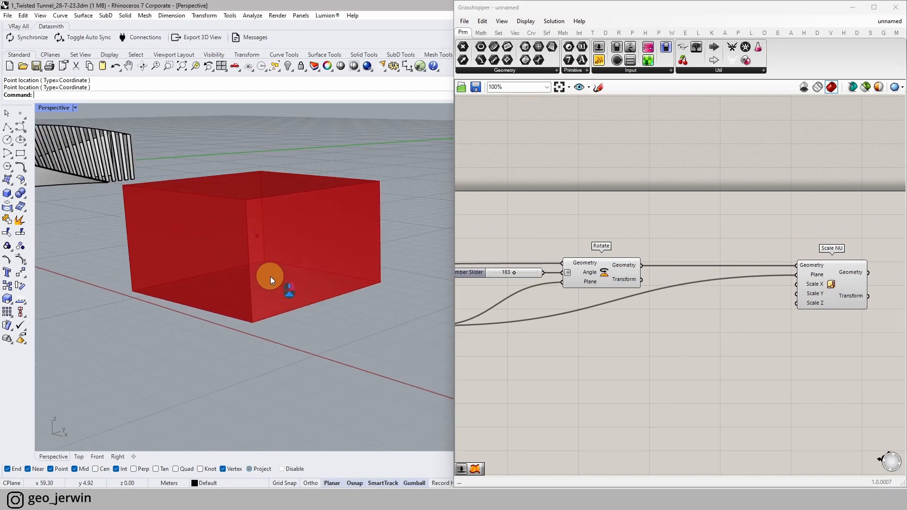
pyautogui.scroll(-3, 305, 278)
pyautogui.moveTo(304, 278); pyautogui.dragTo(406, 284, button='right')
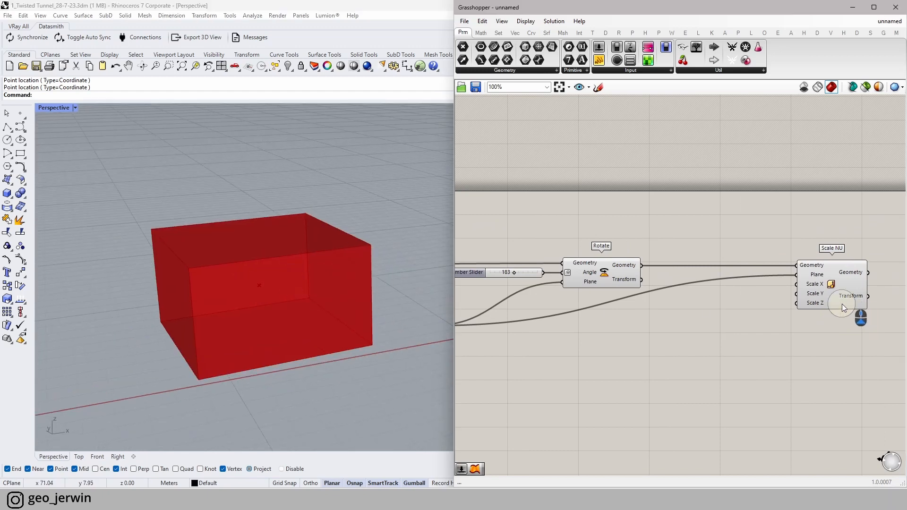
pyautogui.scroll(3, 806, 306)
pyautogui.click(805, 306)
pyautogui.doubleClick(566, 344)
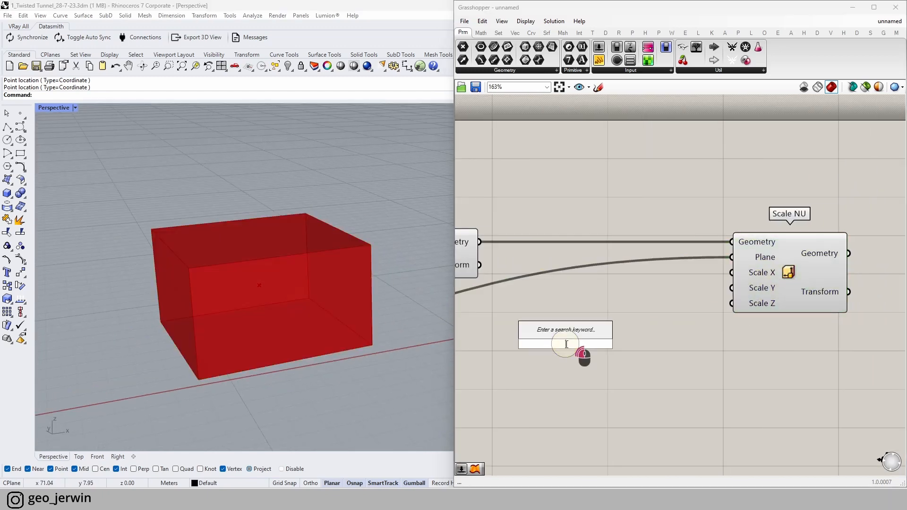
pyautogui.click(572, 326)
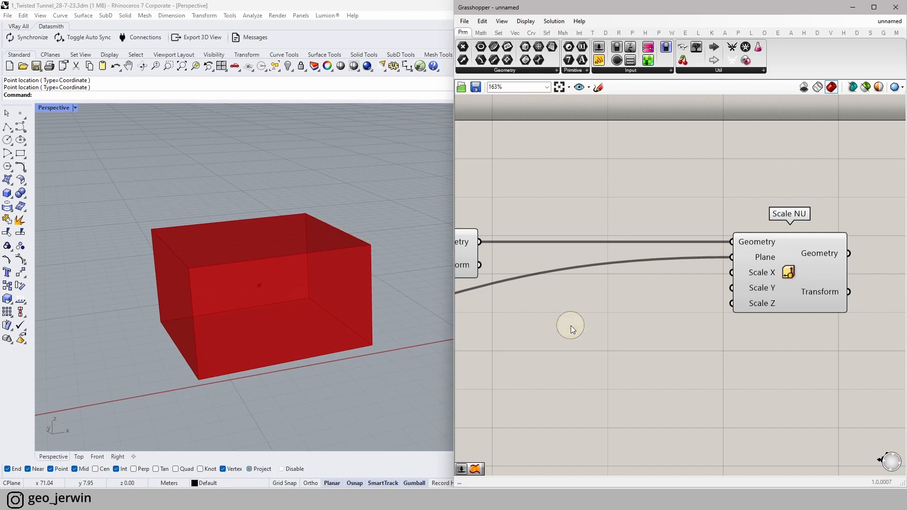
pyautogui.doubleClick(544, 339)
pyautogui.click(692, 310)
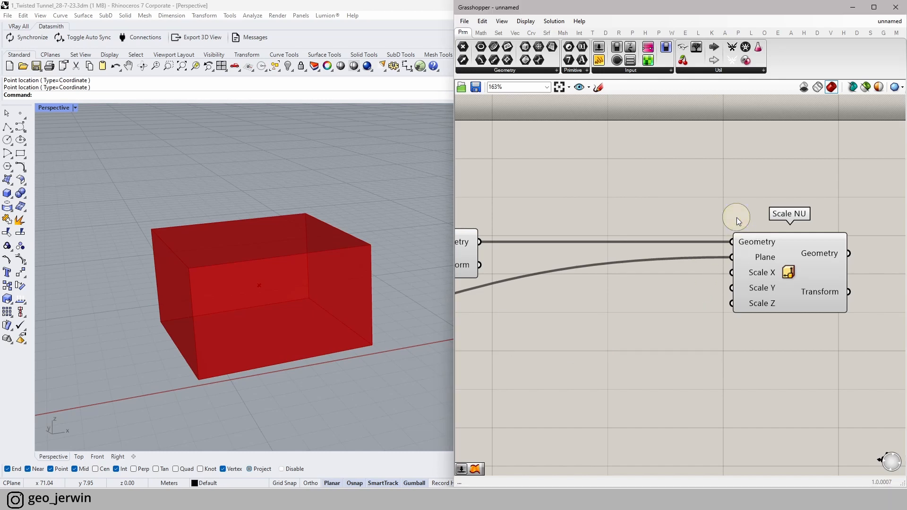
pyautogui.scroll(-3, 719, 277)
pyautogui.scroll(3, 751, 287)
# - Add a number slider set to 0.5 and connect it to Scale NU's Scale X input
pyautogui.doubleClick(585, 335)
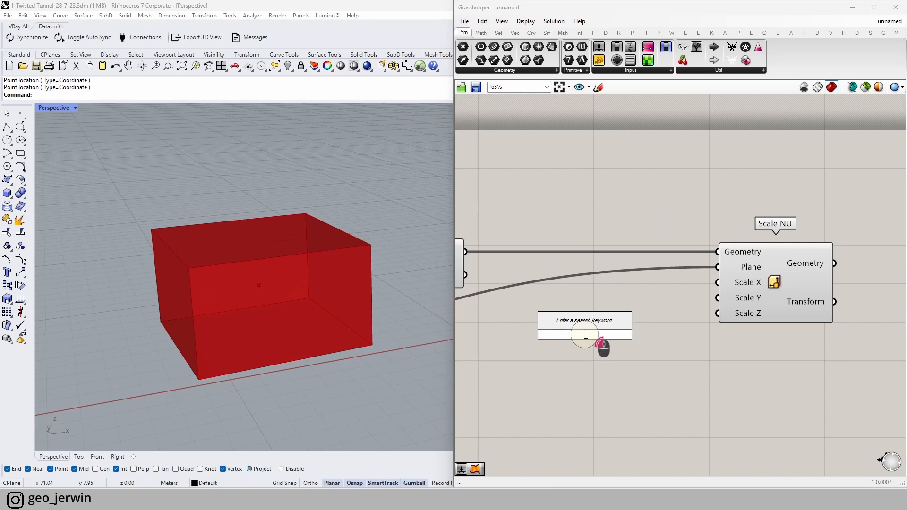
pyautogui.write('.5')
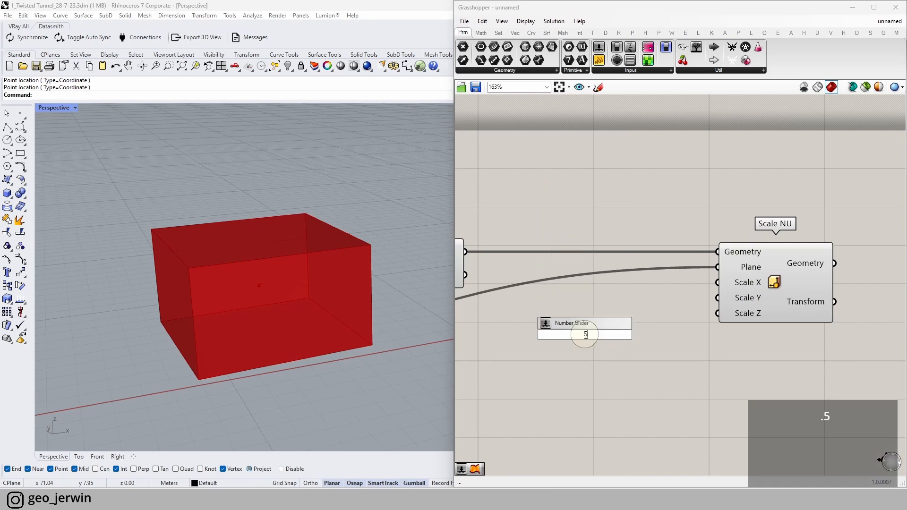
pyautogui.doubleClick(588, 390)
pyautogui.write('.5')
pyautogui.press('Return')
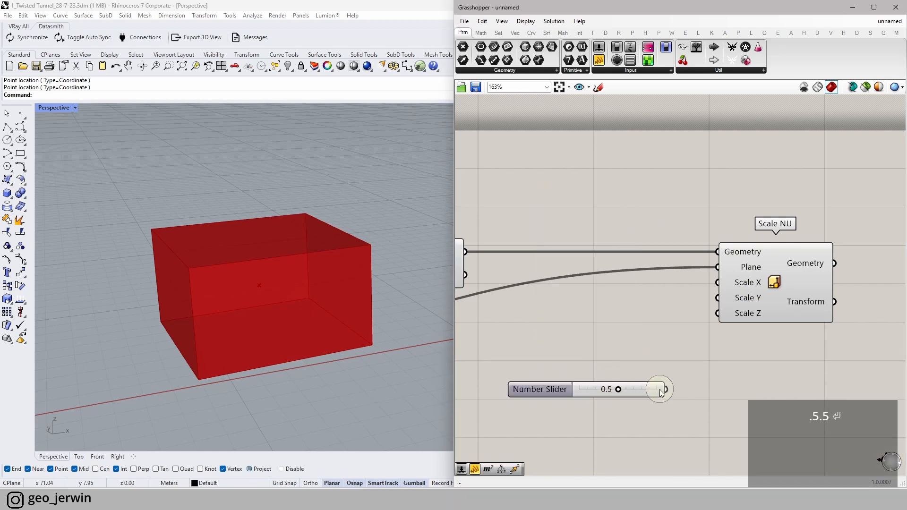
pyautogui.moveTo(704, 291); pyautogui.dragTo(717, 297)
pyautogui.scroll(-3, 617, 317)
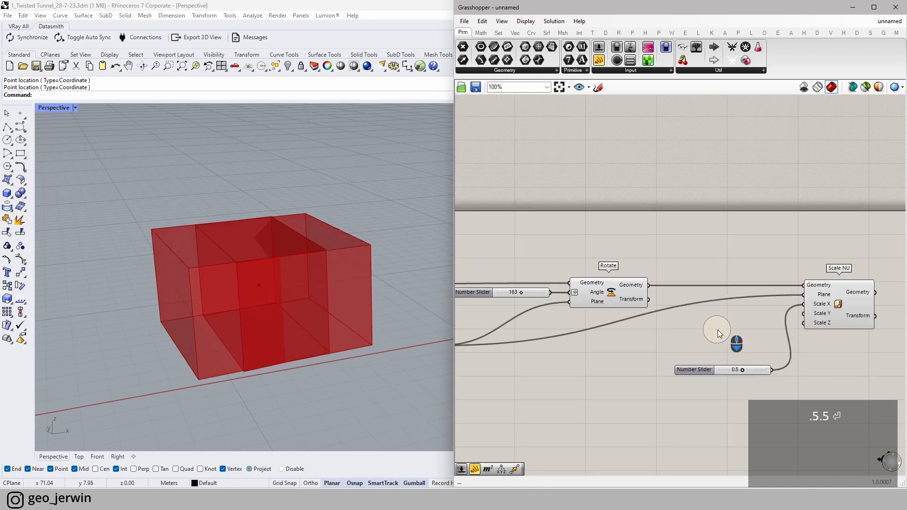
# - Turn off the preview of the Rotate component
pyautogui.click(597, 290)
pyautogui.middleClick(596, 290)
pyautogui.click(626, 279)
# - Set the scale slider to 0.2, place it beside Scale NU, and connect it to Scale Y and Scale Z as well
pyautogui.click(741, 370)
pyautogui.moveTo(753, 367); pyautogui.dragTo(685, 315)
pyautogui.scroll(4, 725, 319)
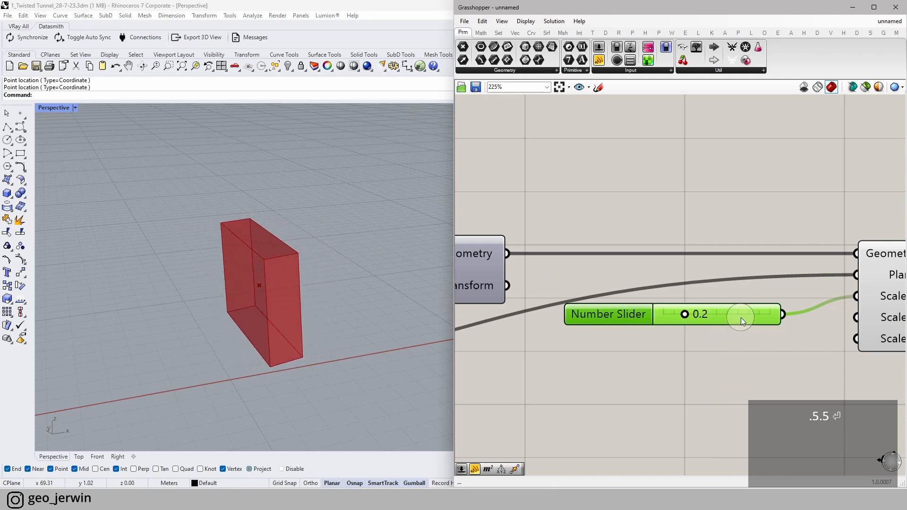
pyautogui.moveTo(718, 321); pyautogui.dragTo(645, 321, button='right')
pyautogui.moveTo(709, 314); pyautogui.dragTo(788, 346)
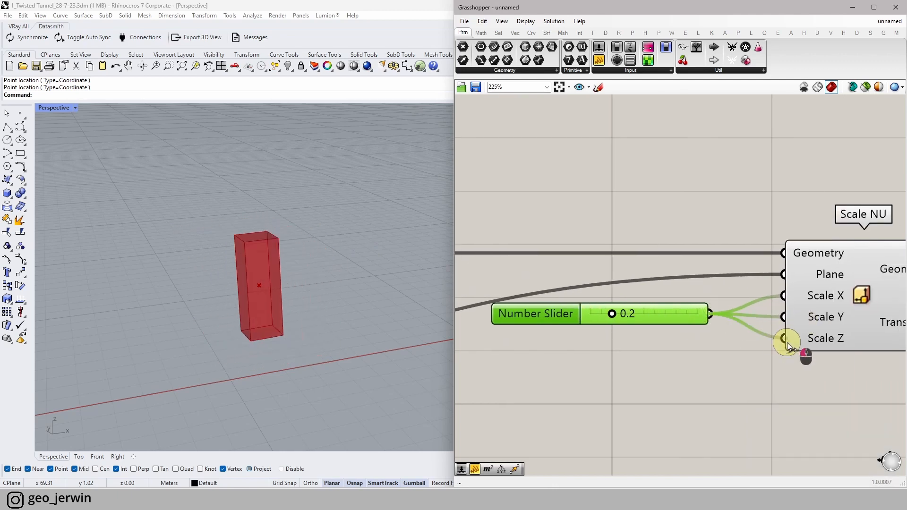
# - Set the scale slider to 0.6 and place a copy of it below to drive Scale Z separately
pyautogui.moveTo(612, 313); pyautogui.dragTo(636, 315)
pyautogui.moveTo(689, 316); pyautogui.dragTo(750, 347)
pyautogui.scroll(-4, 671, 383)
pyautogui.scroll(5, 680, 338)
pyautogui.keyDown('alt'); pyautogui.moveTo(636, 325); pyautogui.dragTo(758, 339); pyautogui.keyUp('alt')
pyautogui.moveTo(606, 362)
pyautogui.mouseDown()
pyautogui.moveTo(654, 365)
pyautogui.moveTo(606, 364)
pyautogui.mouseUp()
pyautogui.scroll(-3, 625, 378)
# - Add a uniform Scale component below Scale NU and connect Rotate's Geometry output to its Geometry input
pyautogui.doubleClick(744, 408)
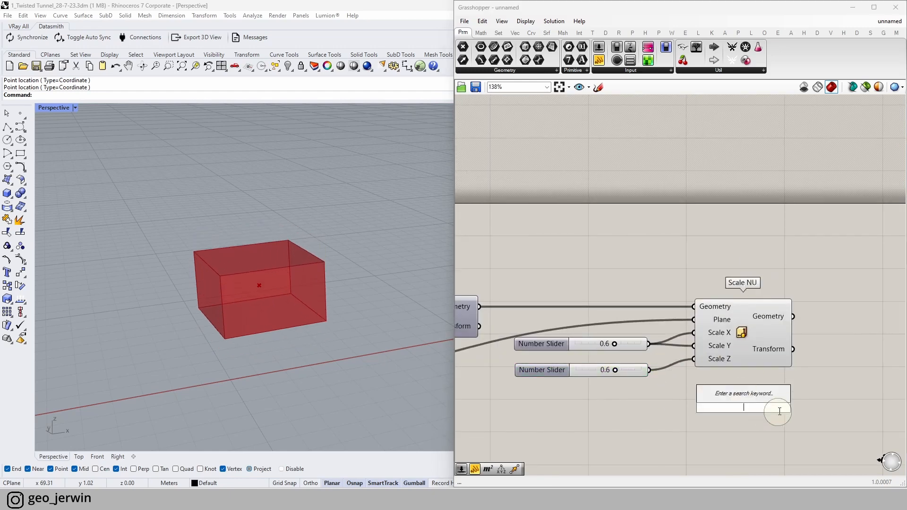
pyautogui.click(671, 465)
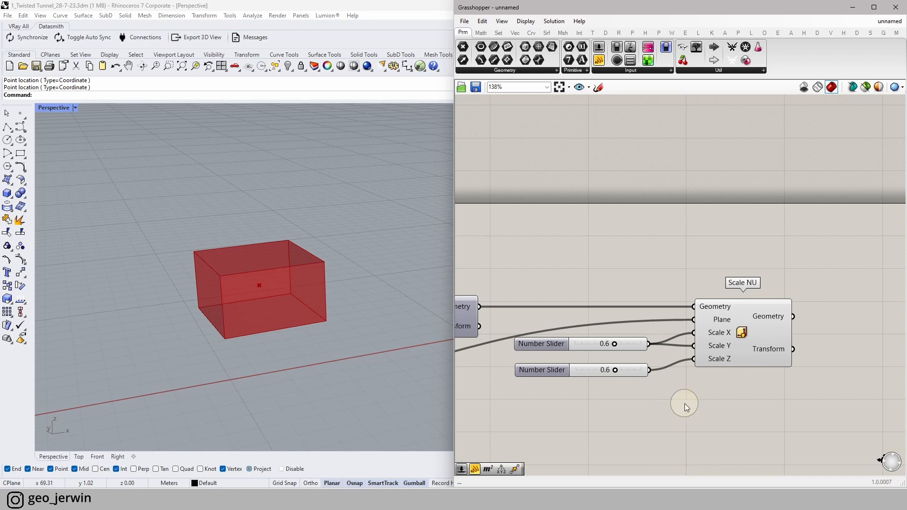
pyautogui.moveTo(678, 405); pyautogui.dragTo(647, 376, button='right')
pyautogui.doubleClick(705, 390)
pyautogui.write('scale')
pyautogui.click(698, 378)
pyautogui.moveTo(672, 377); pyautogui.dragTo(773, 345, button='right')
pyautogui.moveTo(550, 246); pyautogui.dragTo(757, 345)
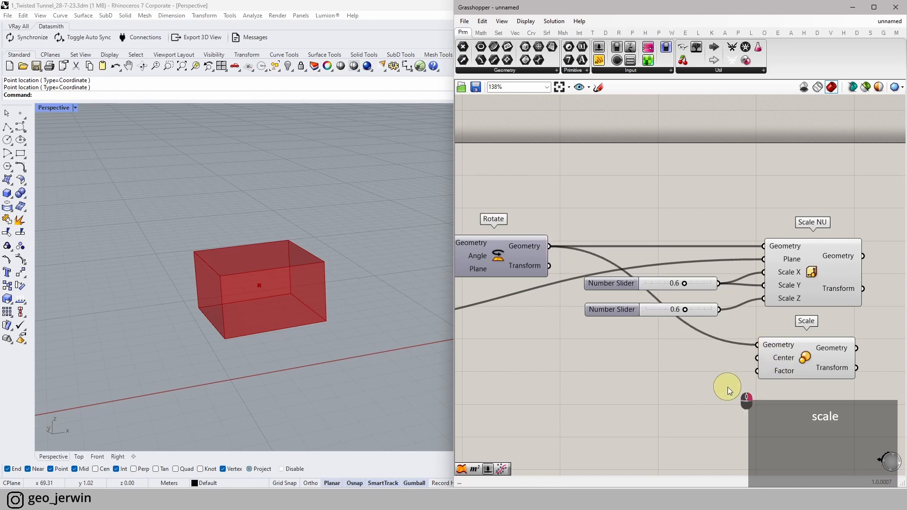
# - Move the Scale component further down, away from Scale NU
pyautogui.moveTo(732, 392); pyautogui.dragTo(621, 373, button='right')
pyautogui.click(698, 336)
pyautogui.scroll(-3, 415, 339)
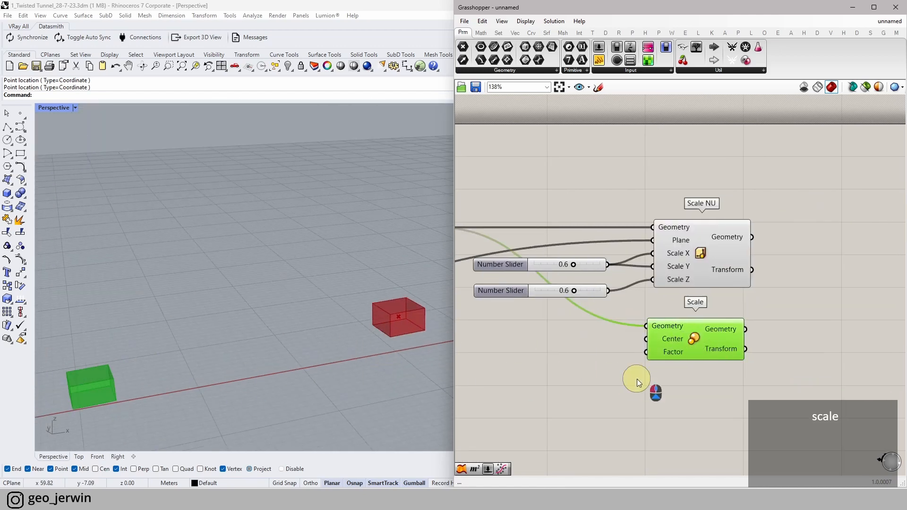
pyautogui.moveTo(681, 337); pyautogui.dragTo(686, 363)
pyautogui.click(102, 395)
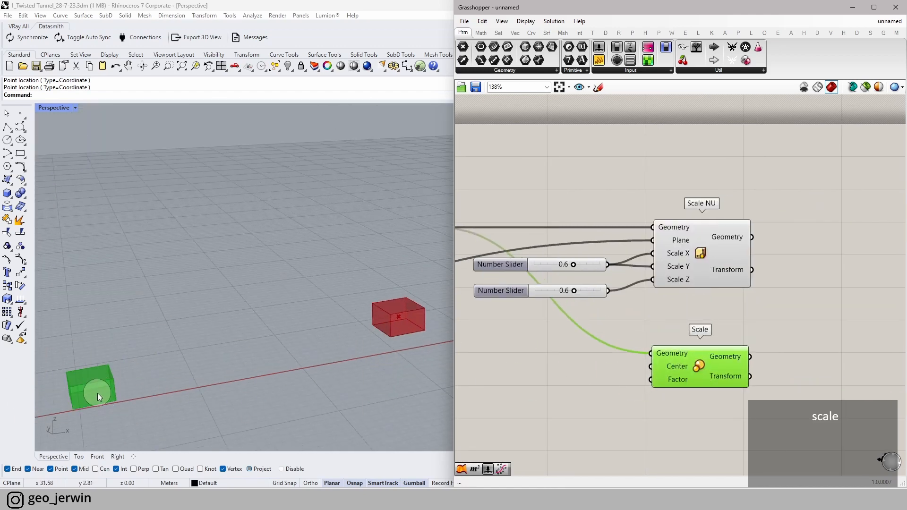
# - Connect the Area component's Centroid output to the Center input of the Scale component
pyautogui.moveTo(597, 373); pyautogui.dragTo(624, 340, button='right')
pyautogui.click(174, 402)
pyautogui.scroll(-5, 127, 394)
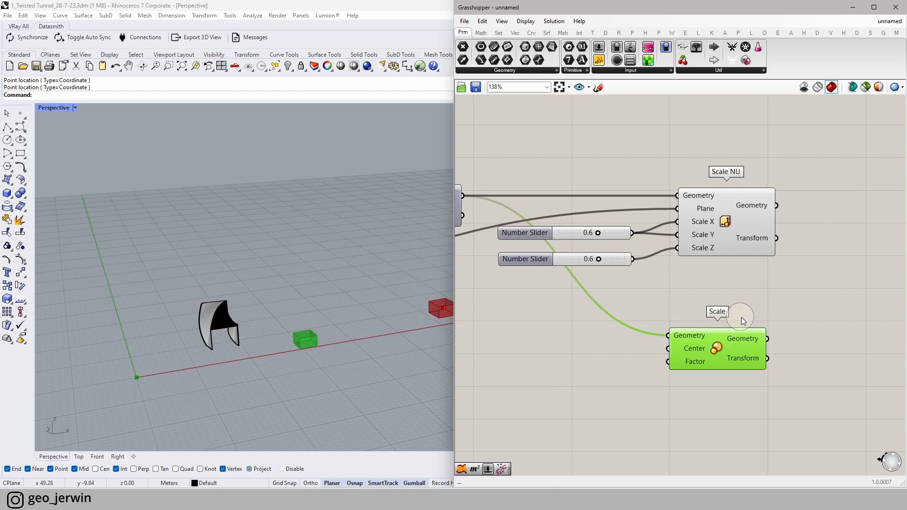
pyautogui.scroll(-4, 756, 302)
pyautogui.moveTo(548, 282); pyautogui.dragTo(852, 320)
pyautogui.moveTo(867, 331); pyautogui.dragTo(537, 375, button='right')
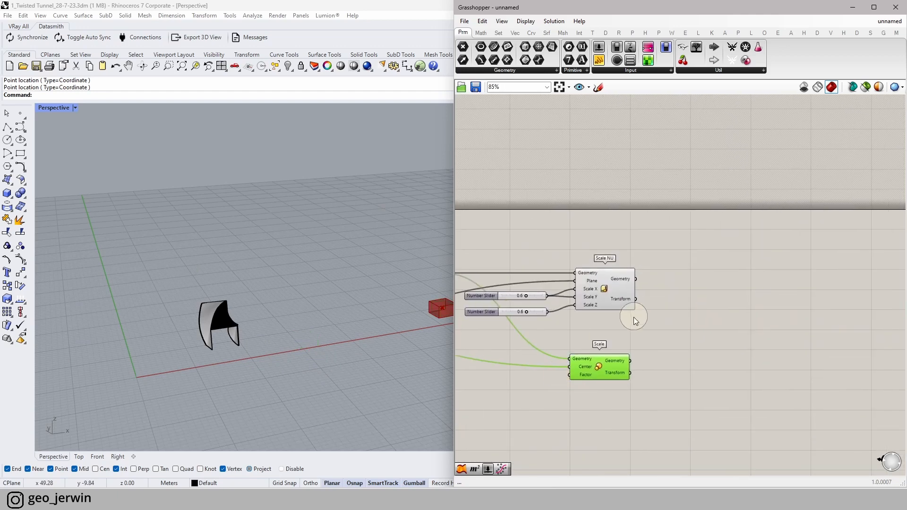
# - Turn off the preview of the Scale NU component
pyautogui.moveTo(679, 320); pyautogui.dragTo(596, 288)
pyautogui.middleClick(593, 289)
pyautogui.click(621, 261)
pyautogui.moveTo(639, 304); pyautogui.dragTo(728, 281, button='right')
pyautogui.scroll(5, 666, 282)
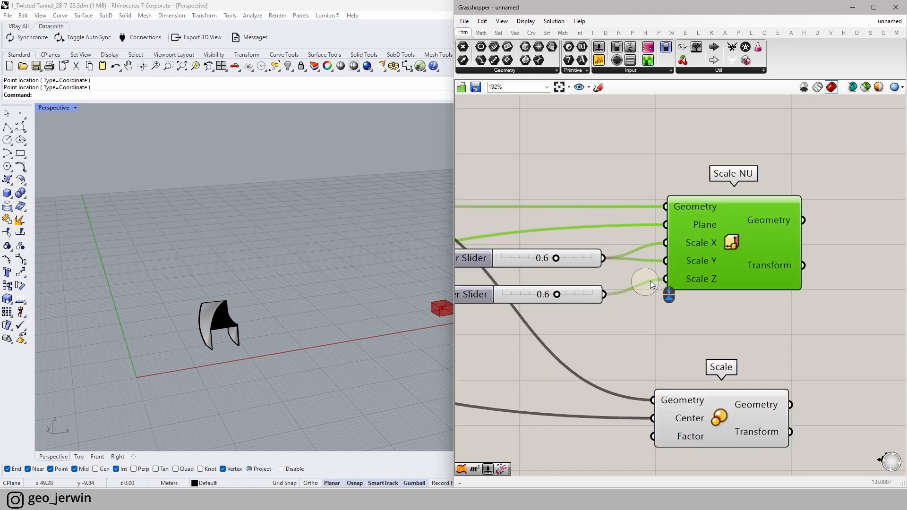
# - Copy the 0.6 slider beside the Scale component, connect it to Factor, and line it up with that input
pyautogui.keyDown('alt'); pyautogui.moveTo(577, 296); pyautogui.dragTo(552, 429); pyautogui.keyUp('alt')
pyautogui.moveTo(587, 434); pyautogui.dragTo(645, 350, button='right')
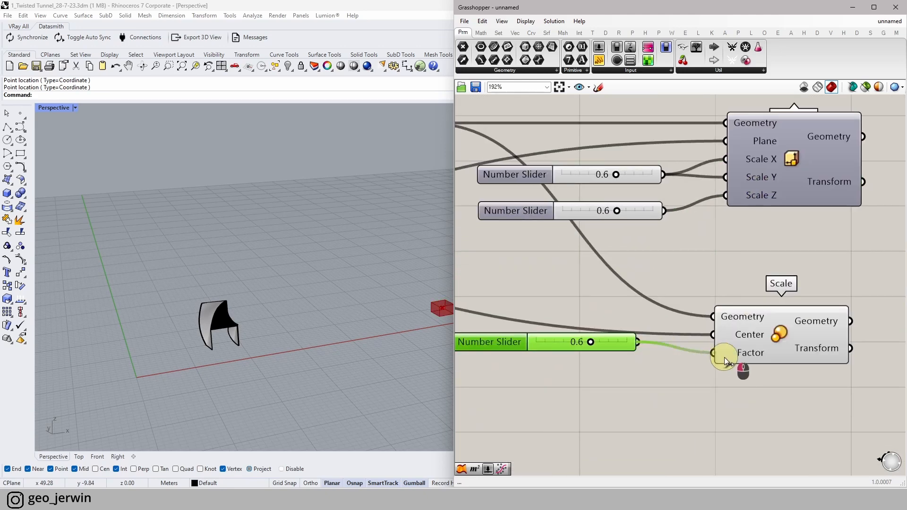
pyautogui.moveTo(615, 346); pyautogui.dragTo(623, 357)
pyautogui.keyDown('shift'); pyautogui.moveTo(327, 335); pyautogui.dragTo(257, 347, button='right'); pyautogui.keyUp('shift')
pyautogui.scroll(6, 337, 336)
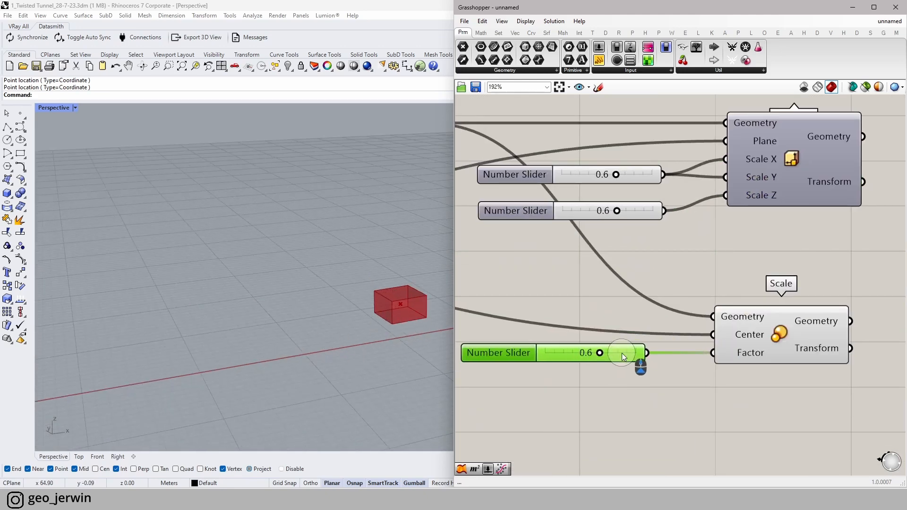
# - Set the Scale component's Factor slider to 0.8
pyautogui.moveTo(599, 353); pyautogui.dragTo(619, 356)
pyautogui.scroll(4, 398, 296)
pyautogui.keyDown('shift'); pyautogui.moveTo(398, 295); pyautogui.dragTo(253, 320, button='right'); pyautogui.keyUp('shift')
pyautogui.scroll(-4, 253, 320)
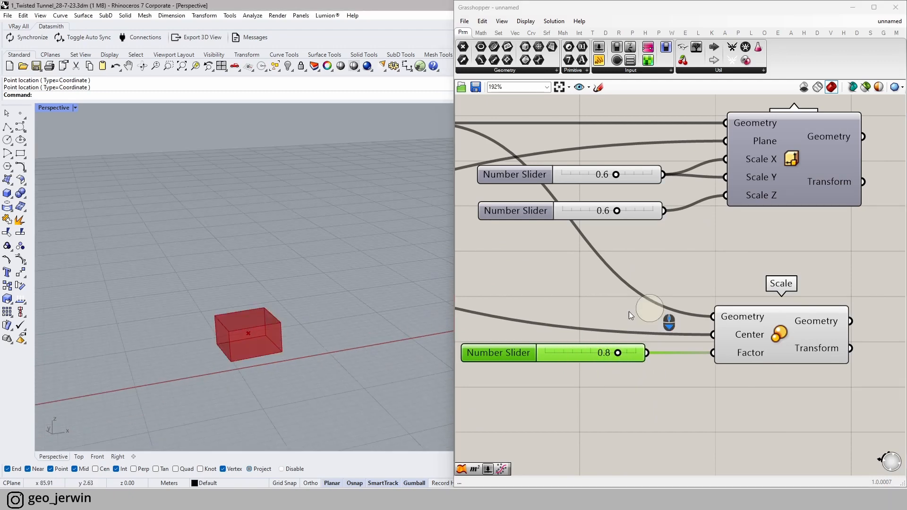
pyautogui.click(662, 307)
# - Examine the full box component chain on the canvas and the twisted tunnel in the Rhino model
pyautogui.scroll(-5, 662, 305)
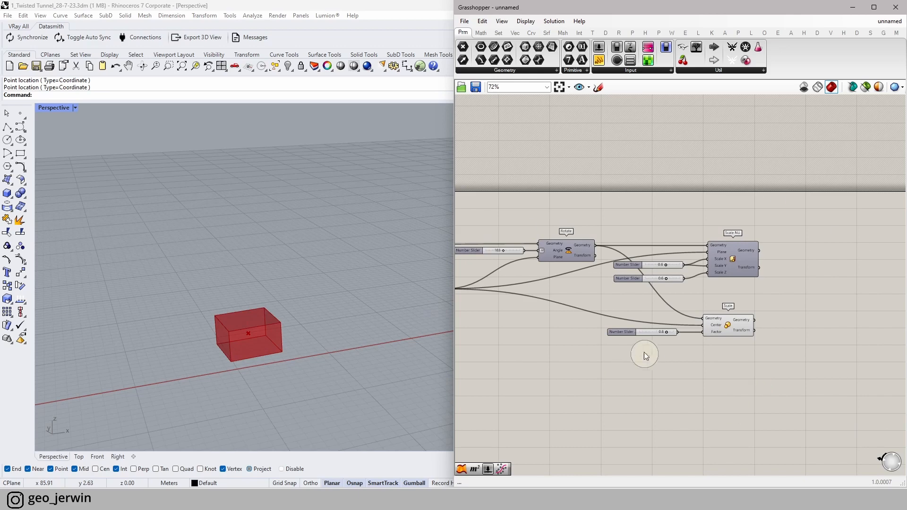
pyautogui.scroll(-2, 726, 375)
pyautogui.moveTo(659, 368); pyautogui.dragTo(710, 364, button='right')
pyautogui.scroll(1, 741, 359)
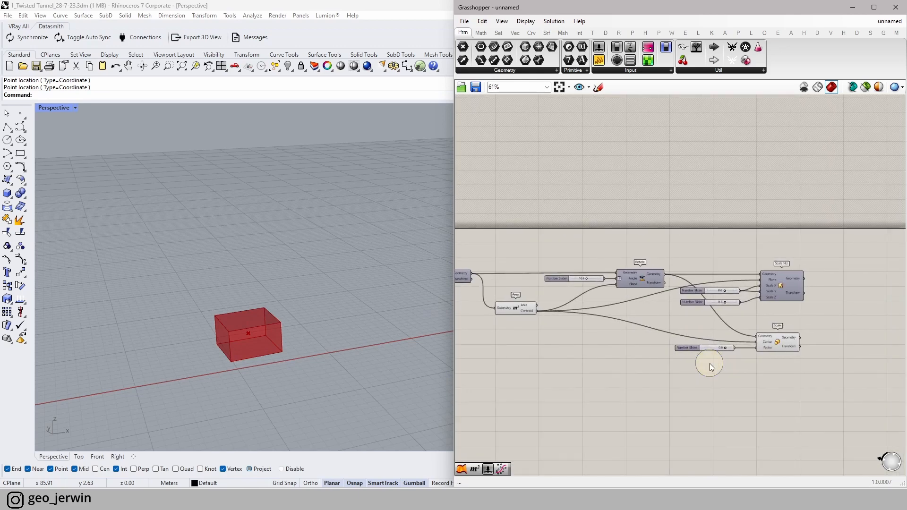
pyautogui.scroll(-5, 756, 366)
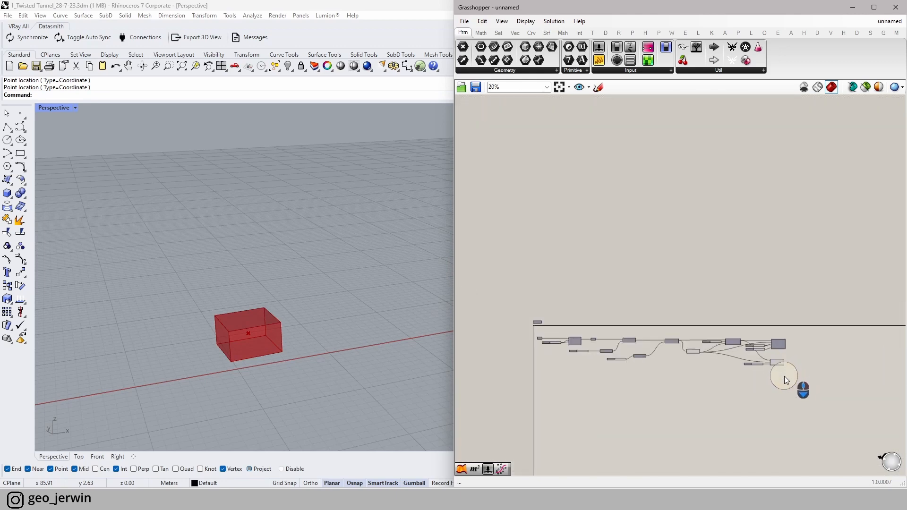
pyautogui.scroll(5, 780, 383)
pyautogui.scroll(-3, 765, 381)
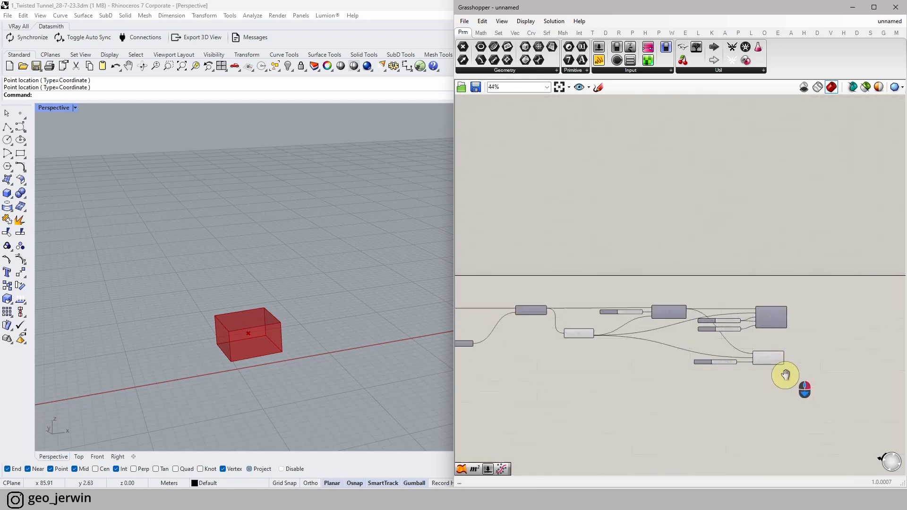
pyautogui.scroll(-4, 759, 383)
pyautogui.moveTo(425, 352); pyautogui.dragTo(226, 317, button='right')
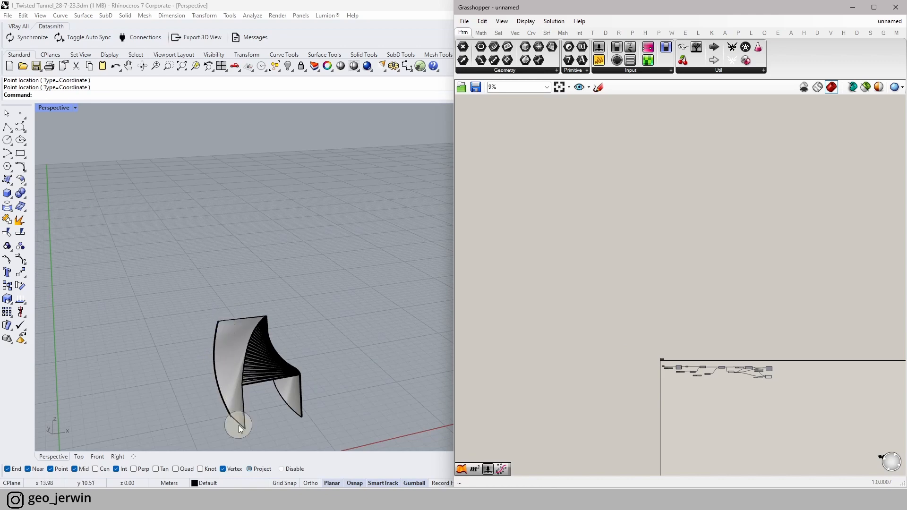
pyautogui.scroll(5, 773, 373)
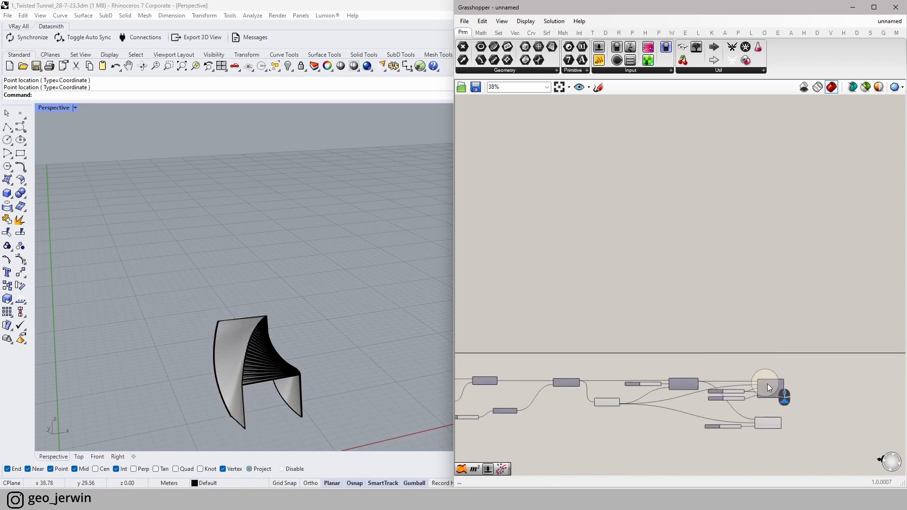
# - Delete all components and sliders of the box definition from the canvas
pyautogui.scroll(-8, 249, 348)
pyautogui.scroll(4, 255, 349)
pyautogui.scroll(-2, 745, 348)
pyautogui.moveTo(891, 330); pyautogui.dragTo(493, 280)
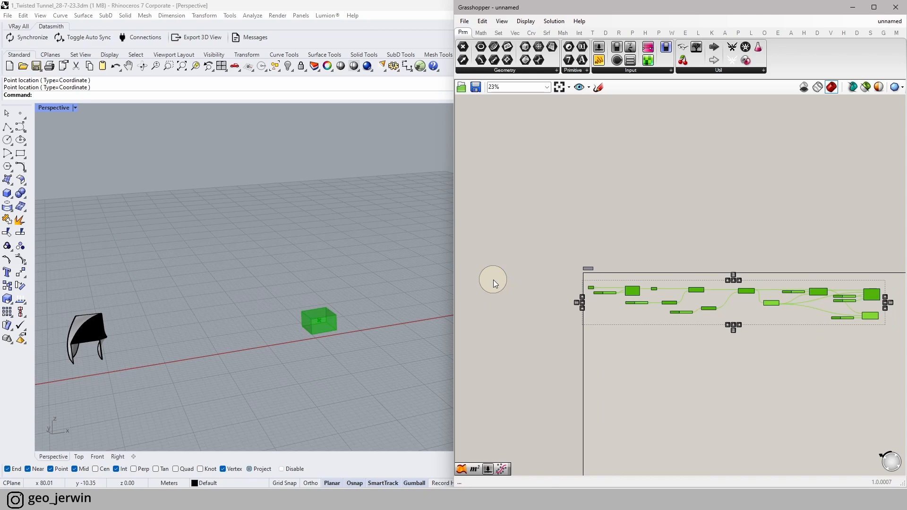
pyautogui.press('Delete')
# - Switch Rhino to the Top view and select the tunnel's open twisted surface beside the row of strips
pyautogui.moveTo(154, 342); pyautogui.dragTo(210, 265, button='right')
pyautogui.scroll(8, 200, 326)
pyautogui.scroll(-6, 231, 269)
pyautogui.scroll(4, 205, 338)
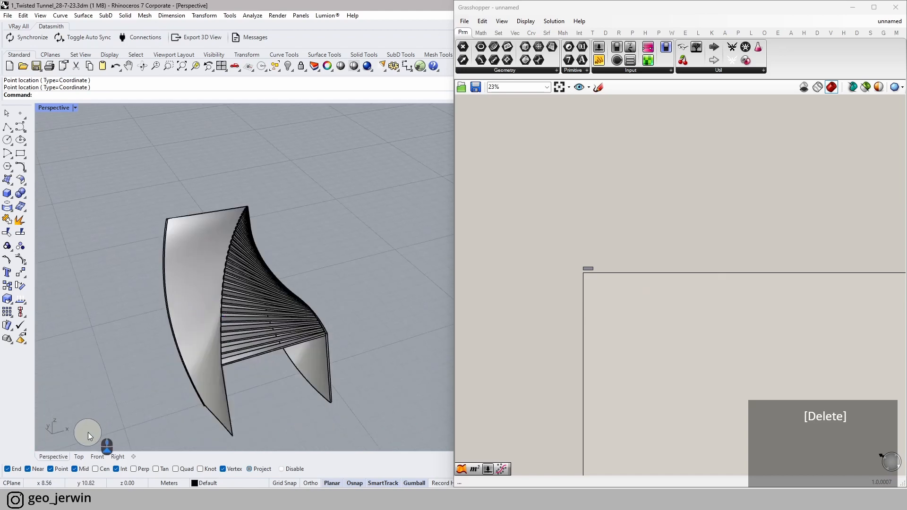
pyautogui.click(80, 457)
pyautogui.click(152, 372)
pyautogui.scroll(-8, 225, 279)
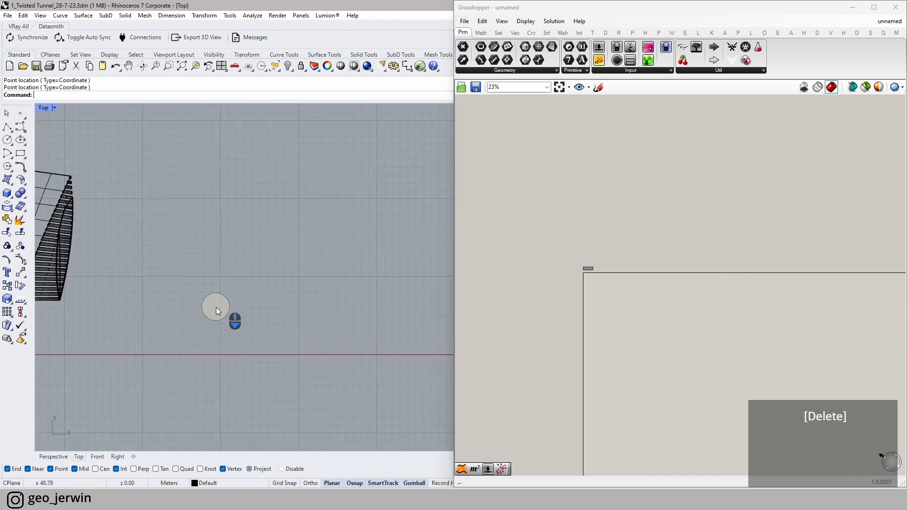
pyautogui.scroll(5, 196, 258)
pyautogui.moveTo(196, 258); pyautogui.dragTo(278, 279, button='right')
pyautogui.click(197, 229)
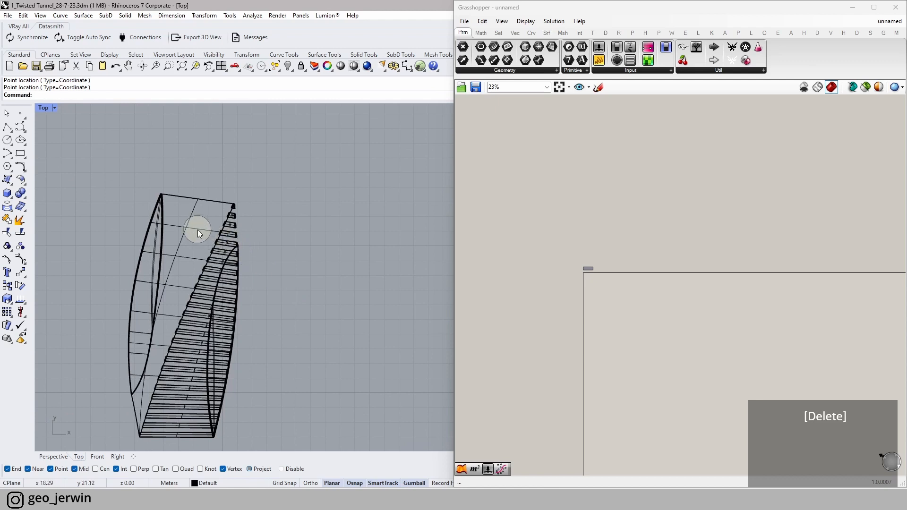
# - Place a Surface parameter on the canvas and assign the selected tunnel surface to it with Set one Surface
pyautogui.moveTo(551, 46); pyautogui.dragTo(621, 300)
pyautogui.scroll(5, 620, 300)
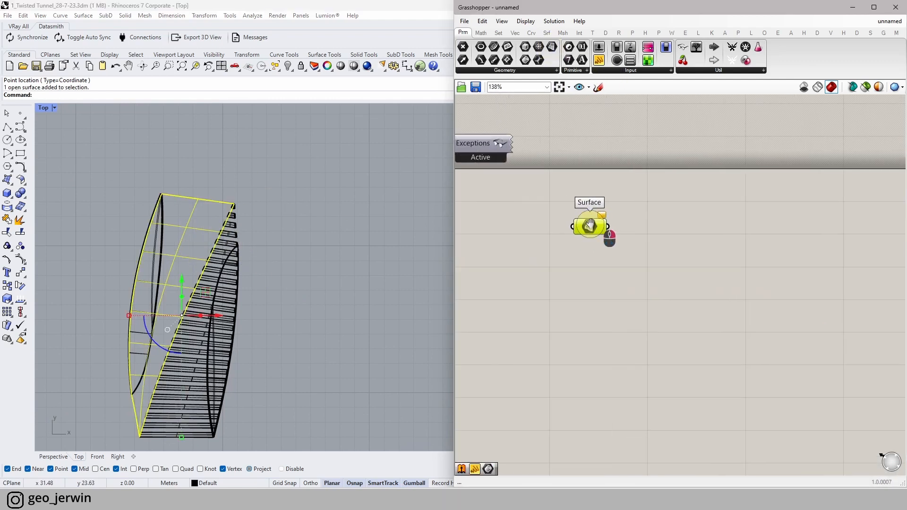
pyautogui.moveTo(593, 232); pyautogui.dragTo(783, 206, button='right')
pyautogui.rightClick(783, 207)
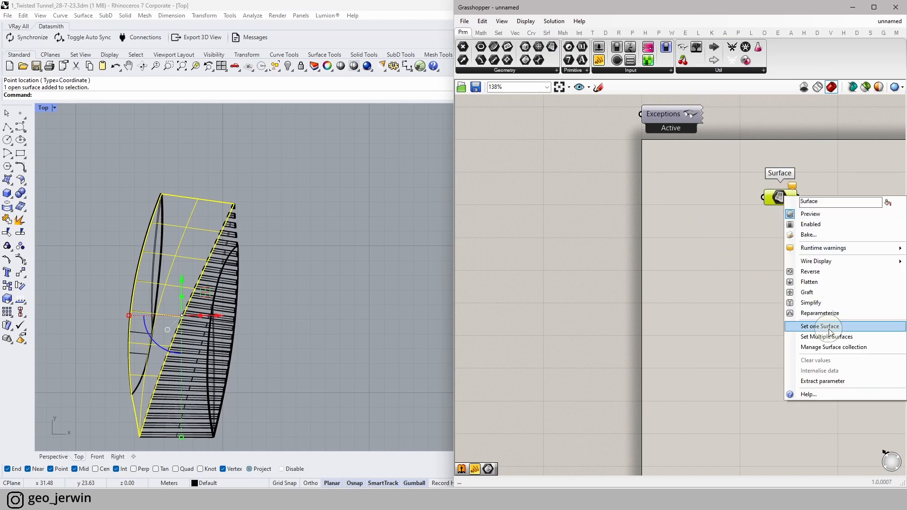
pyautogui.click(824, 330)
pyautogui.click(167, 265)
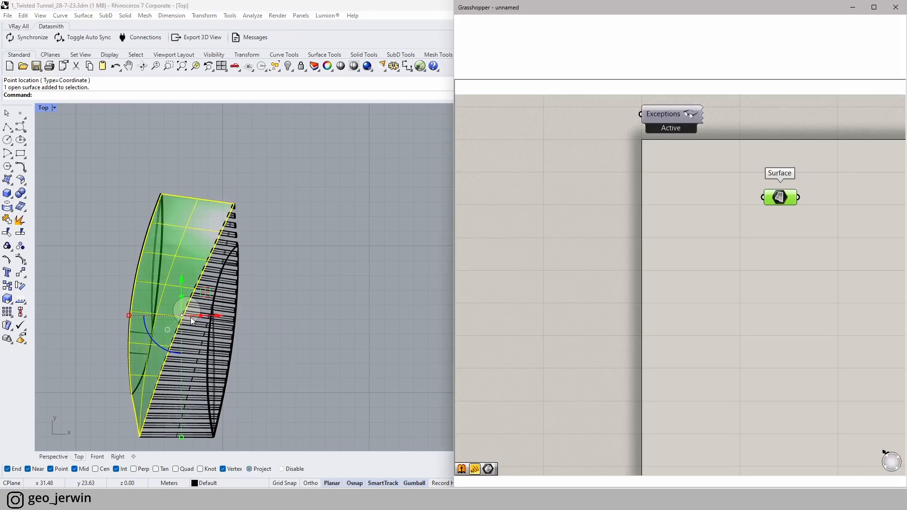
# - Move the referenced surface away from the tunnel in the Perspective view to test its link to the Surface parameter
pyautogui.click(54, 456)
pyautogui.moveTo(290, 367); pyautogui.dragTo(333, 341, button='right')
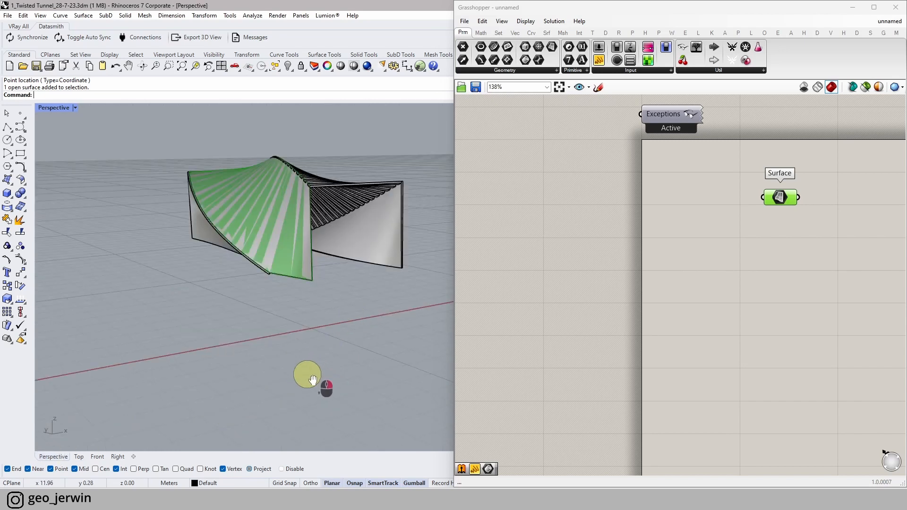
pyautogui.moveTo(307, 376); pyautogui.dragTo(316, 380, button='right')
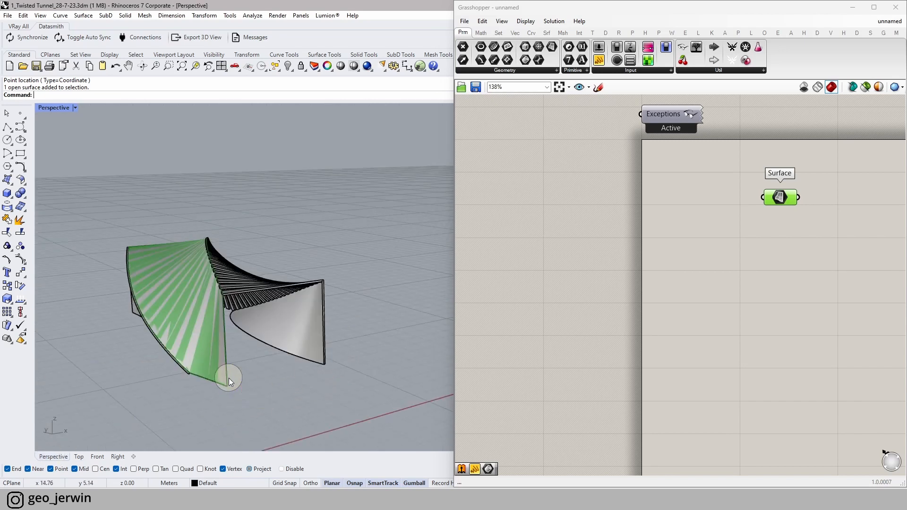
pyautogui.click(222, 392)
pyautogui.scroll(-2, 265, 367)
pyautogui.moveTo(253, 325); pyautogui.dragTo(114, 369)
pyautogui.moveTo(128, 325); pyautogui.dragTo(180, 379)
pyautogui.click(112, 416)
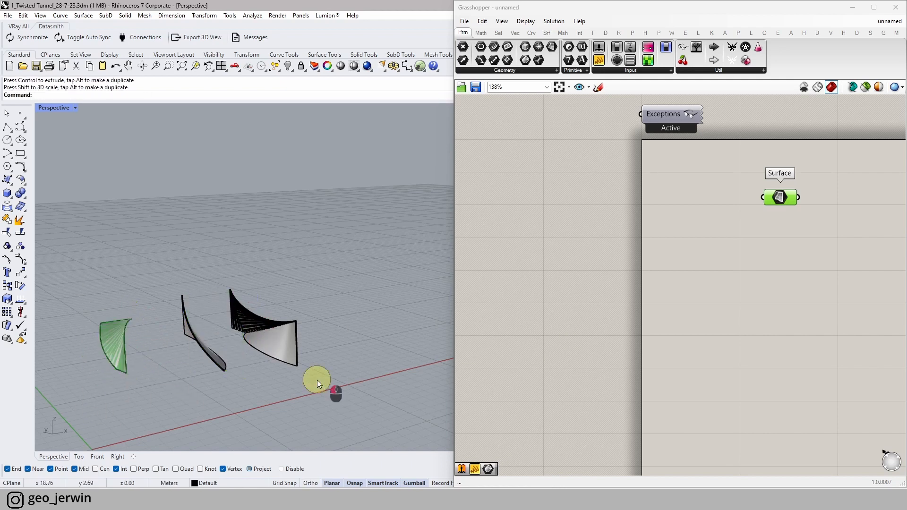
# - Undo the moves of the referenced surface
pyautogui.click(762, 253)
pyautogui.click(268, 279)
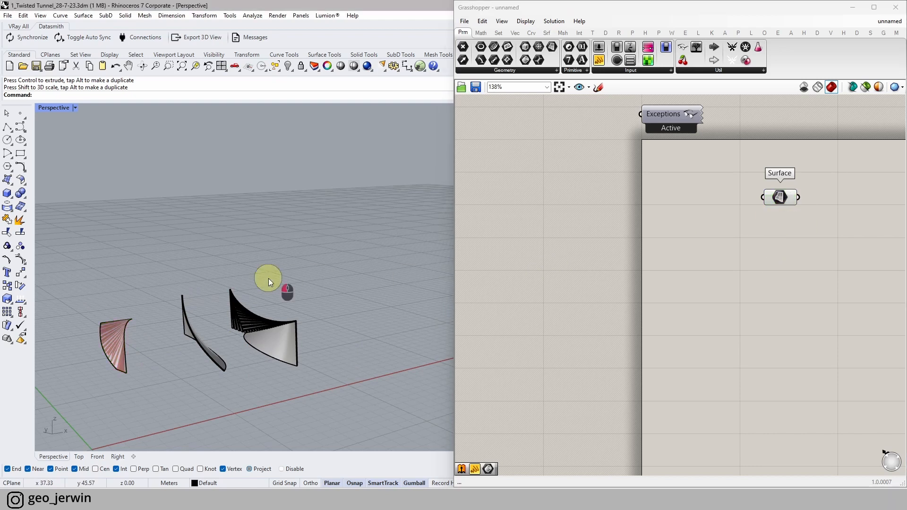
pyautogui.hotkey('ctrl', 'z')
pyautogui.hotkey('ctrl', 'z')
# - Delete the referenced surface from Rhino to test the Surface parameter, and undo the deletion
pyautogui.click(234, 353)
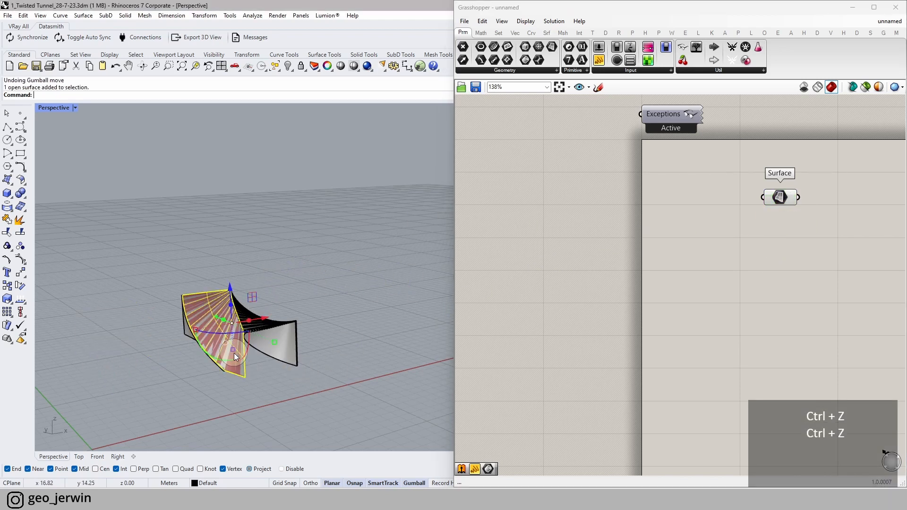
pyautogui.press('Delete')
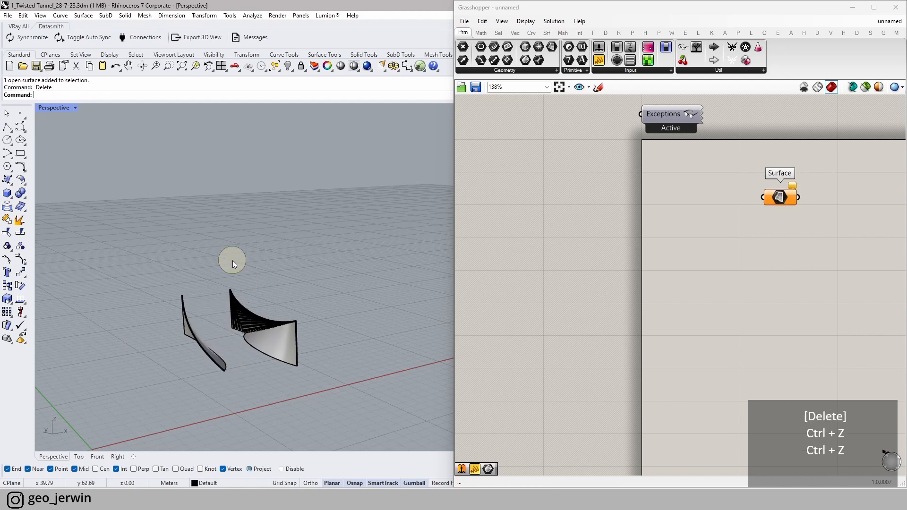
pyautogui.hotkey('ctrl', 'z')
pyautogui.scroll(2, 273, 315)
pyautogui.keyDown('shift'); pyautogui.moveTo(273, 315); pyautogui.dragTo(293, 262, button='right'); pyautogui.keyUp('shift')
pyautogui.scroll(2, 253, 344)
pyautogui.moveTo(318, 362); pyautogui.dragTo(290, 376, button='right')
# - Select the twisted surface in Rhino and internalise the Surface parameter's data
pyautogui.click(819, 284)
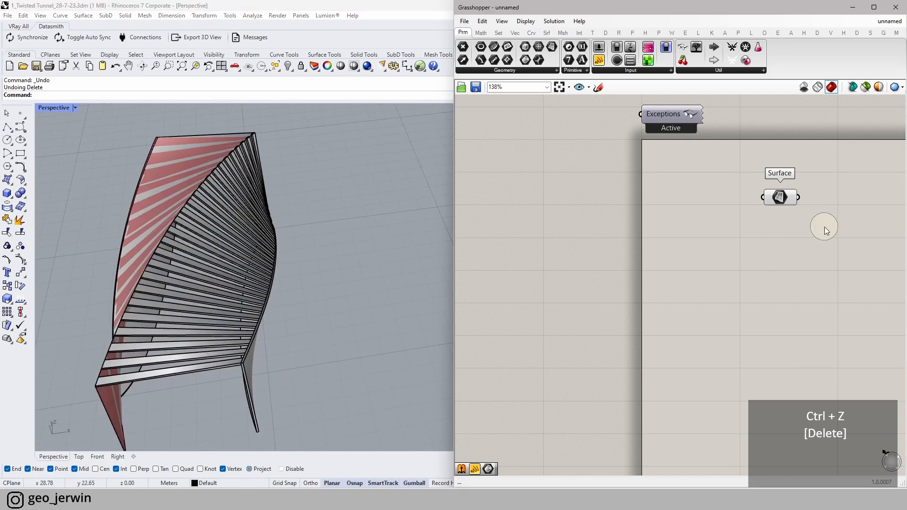
pyautogui.click(223, 141)
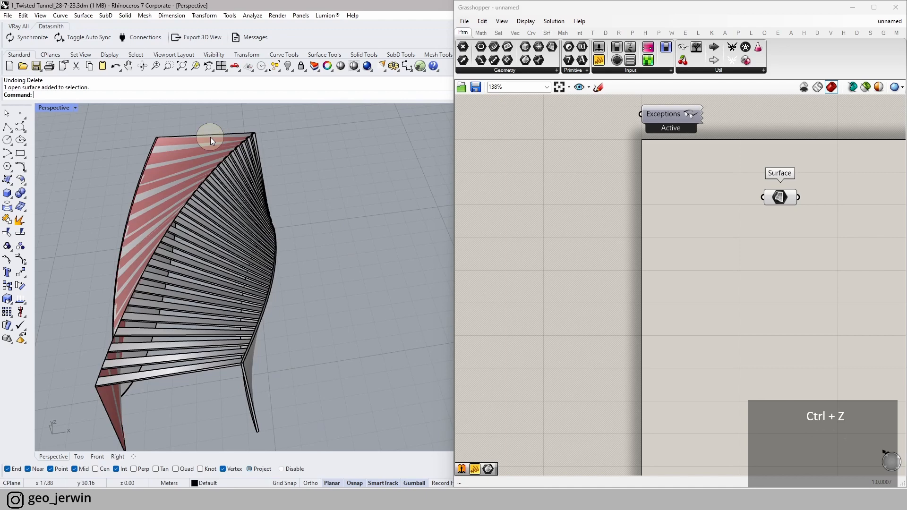
pyautogui.rightClick(779, 197)
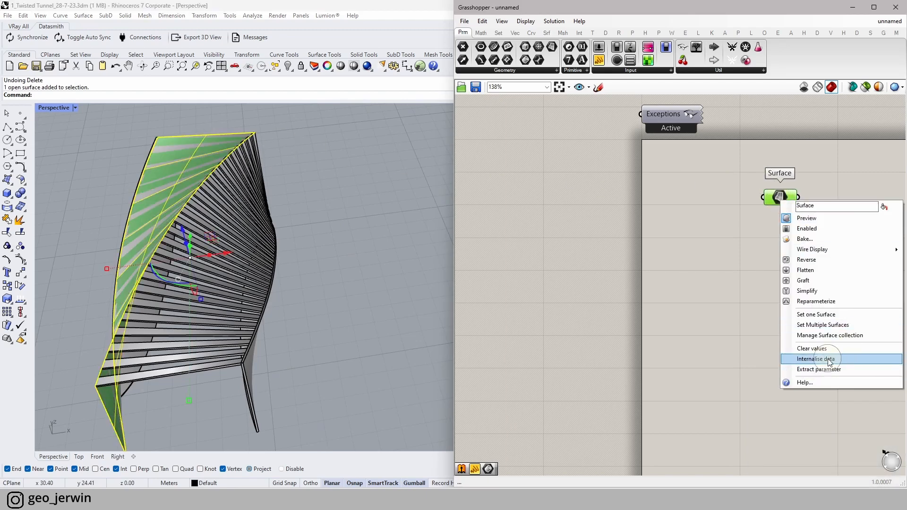
pyautogui.click(833, 359)
# - Delete the original twisted surface from Rhino and view the tunnel with only the internalised copy
pyautogui.click(384, 236)
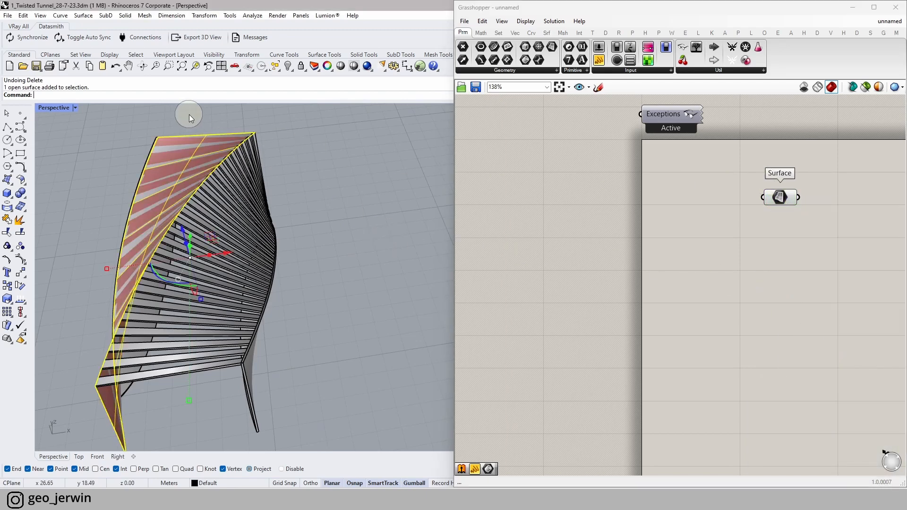
pyautogui.press('Delete')
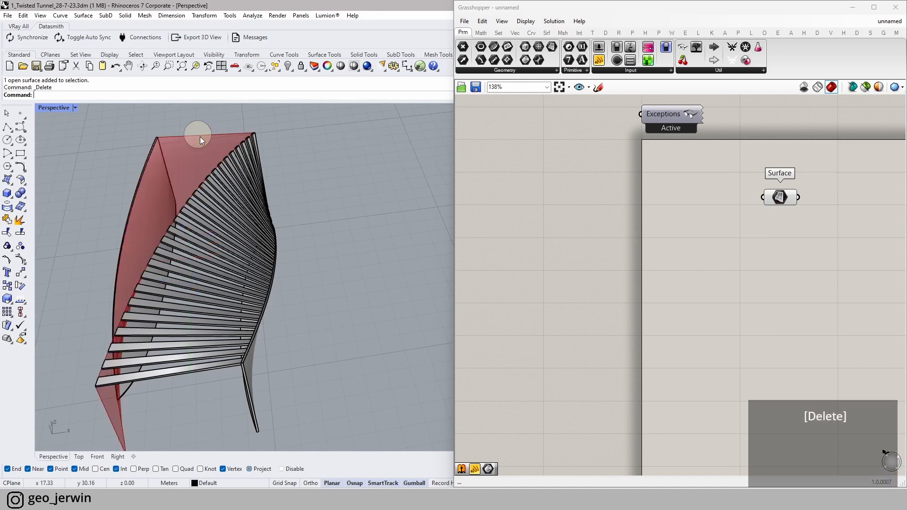
pyautogui.scroll(-8, 361, 288)
pyautogui.moveTo(360, 288); pyautogui.dragTo(347, 302, button='right')
pyautogui.scroll(-4, 362, 282)
pyautogui.scroll(-3, 347, 301)
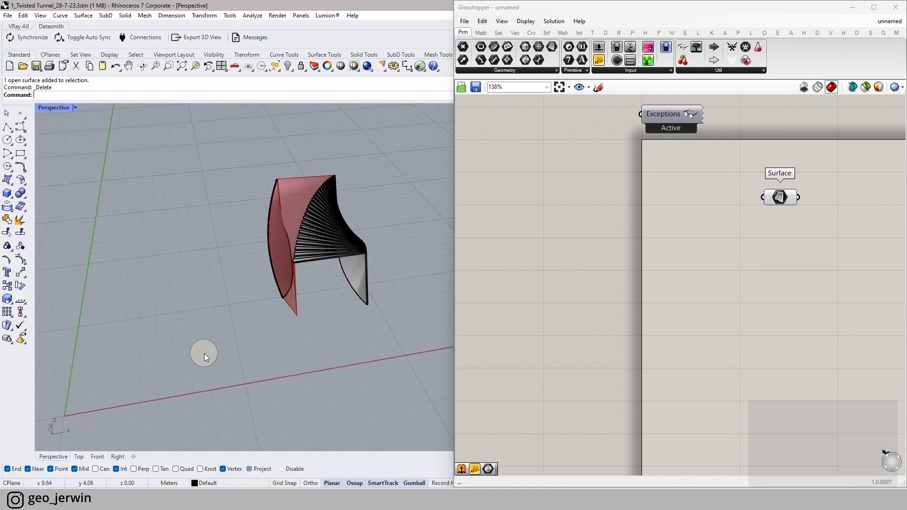
# - Bake the internalised surface from the Surface parameter into Rhino
pyautogui.click(662, 192)
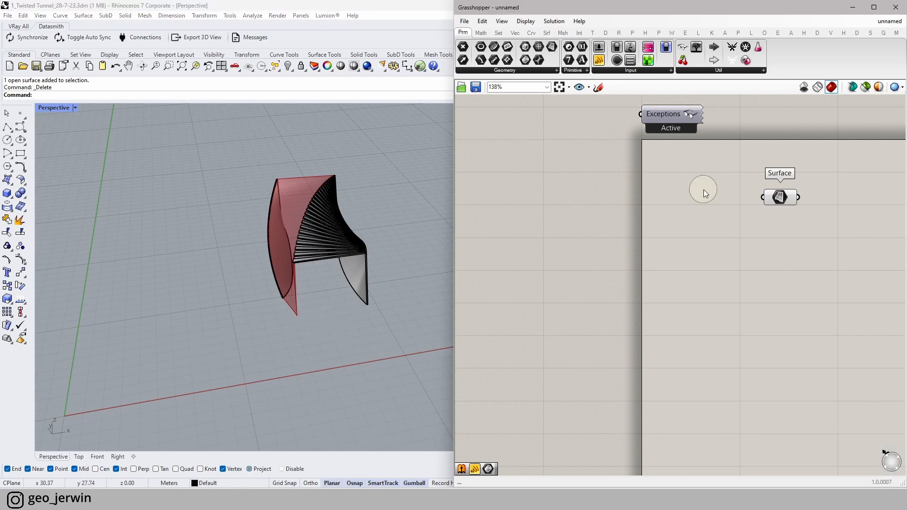
pyautogui.click(778, 198)
pyautogui.scroll(-2, 779, 197)
pyautogui.middleClick(779, 198)
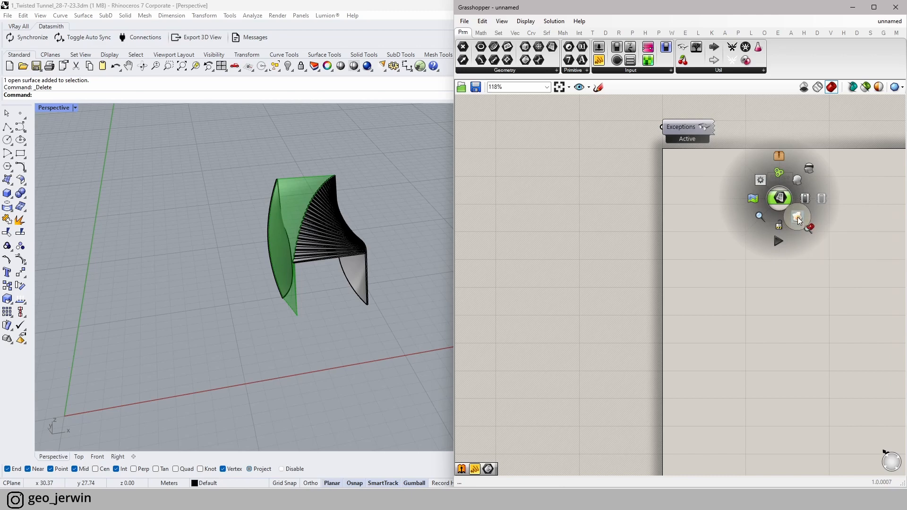
pyautogui.click(798, 220)
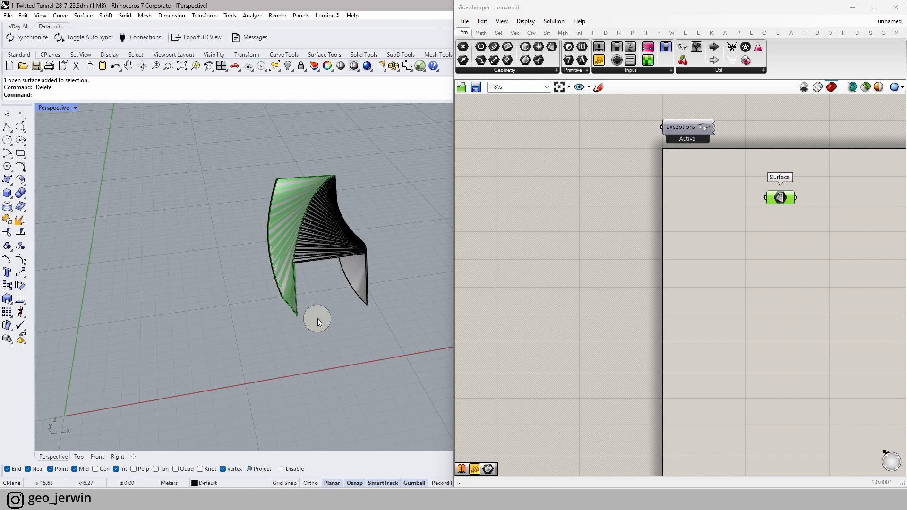
# - Delete the baked surface from Rhino and view the tunnel with only the internalised surface
pyautogui.click(289, 296)
pyautogui.press('Delete')
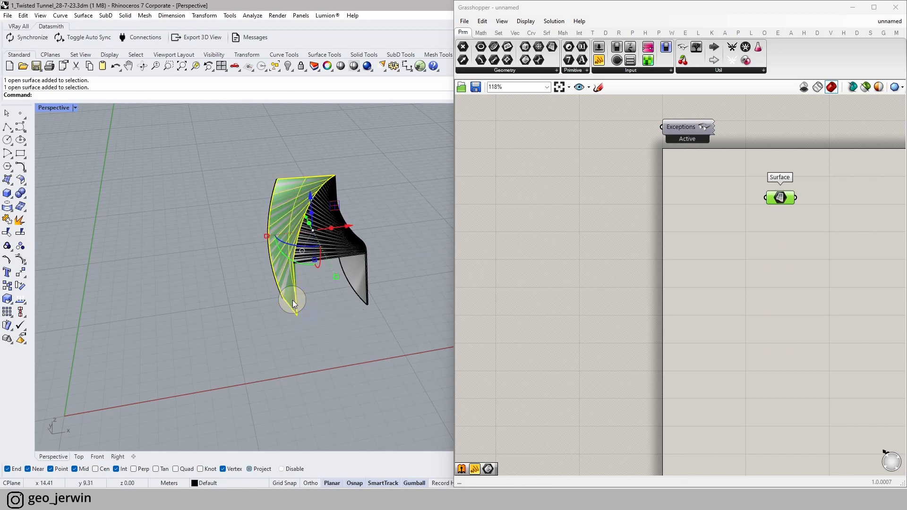
pyautogui.moveTo(315, 281); pyautogui.dragTo(268, 270, button='right')
pyautogui.scroll(3, 285, 277)
pyautogui.scroll(2, 285, 278)
pyautogui.scroll(-4, 282, 274)
pyautogui.scroll(-1, 269, 271)
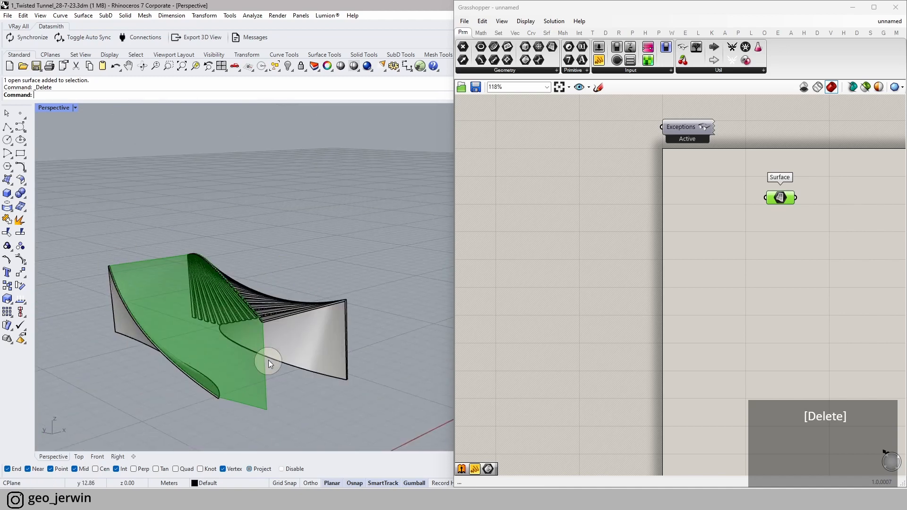
pyautogui.moveTo(308, 349); pyautogui.dragTo(137, 328, button='right')
pyautogui.scroll(2, 199, 283)
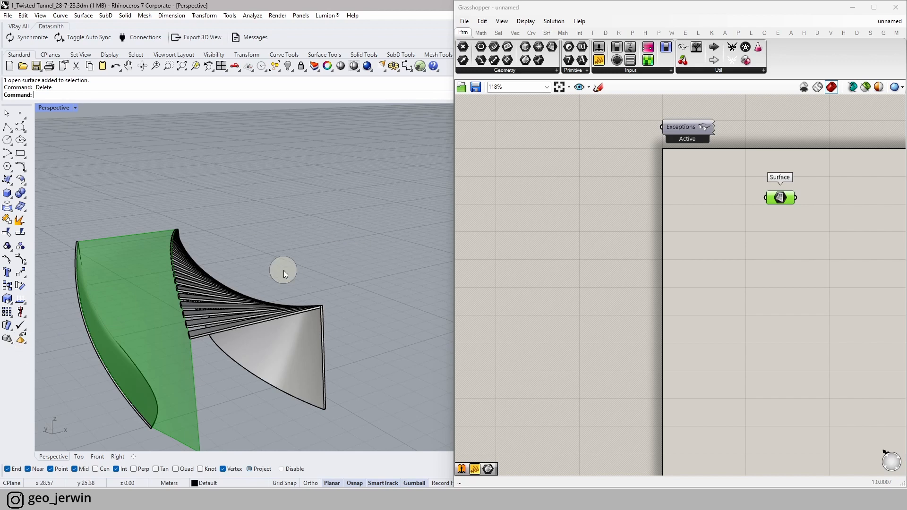
# - Open the Instagram profile and examine the post showing the parametric pavilion with cellular openings
pyautogui.press('super')
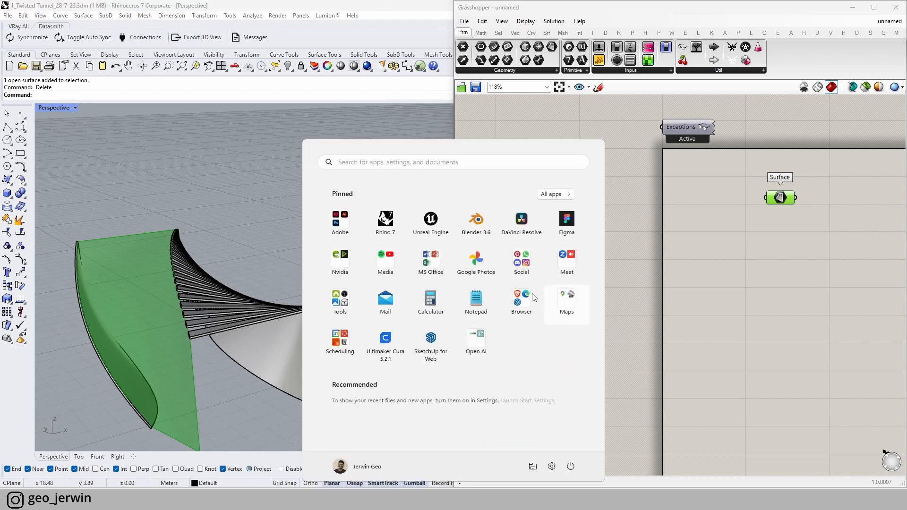
pyautogui.click(522, 258)
pyautogui.click(533, 288)
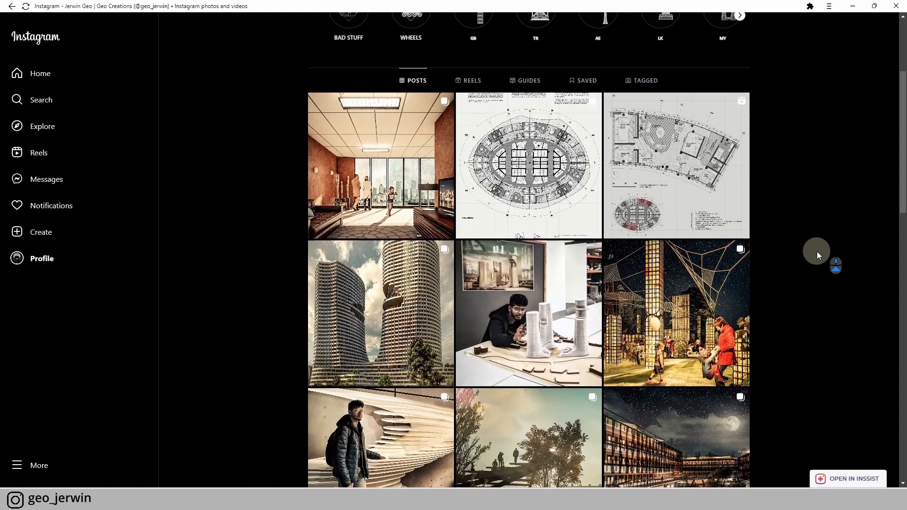
pyautogui.scroll(-15, 818, 255)
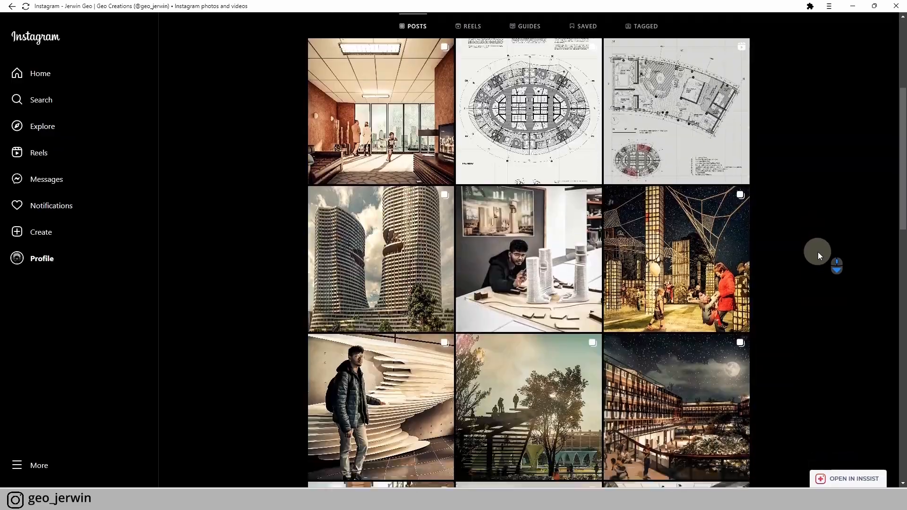
pyautogui.scroll(-15, 818, 253)
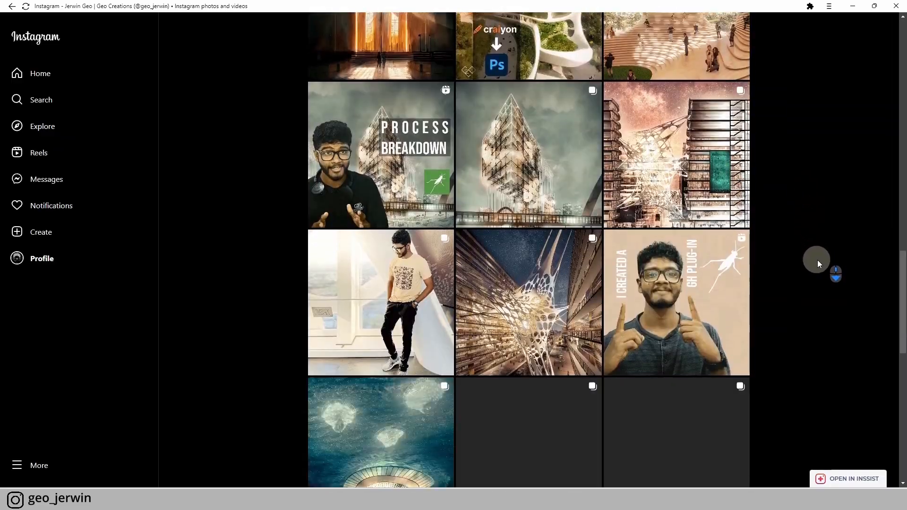
pyautogui.scroll(-15, 817, 260)
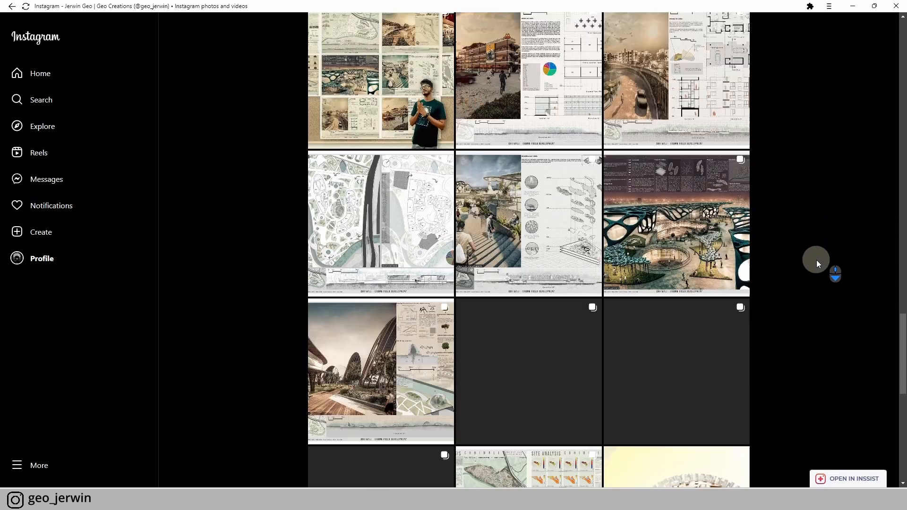
pyautogui.scroll(-5, 817, 259)
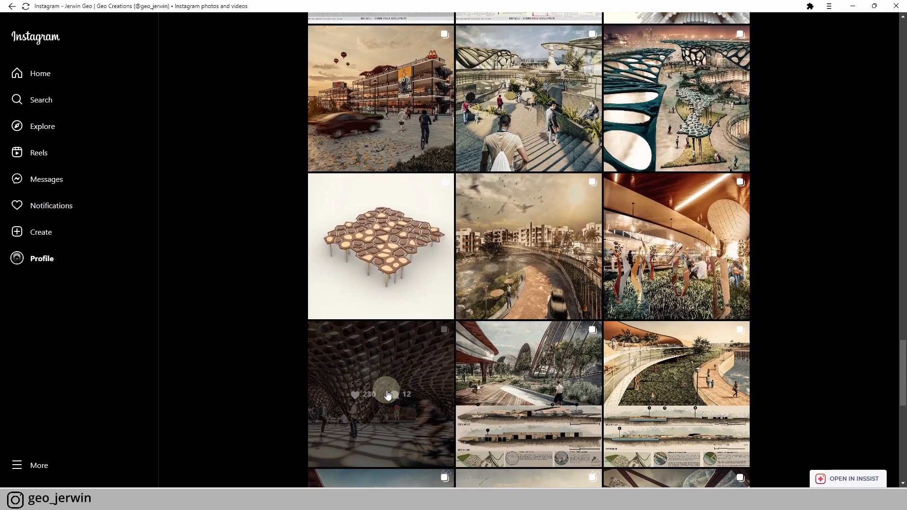
pyautogui.click(387, 394)
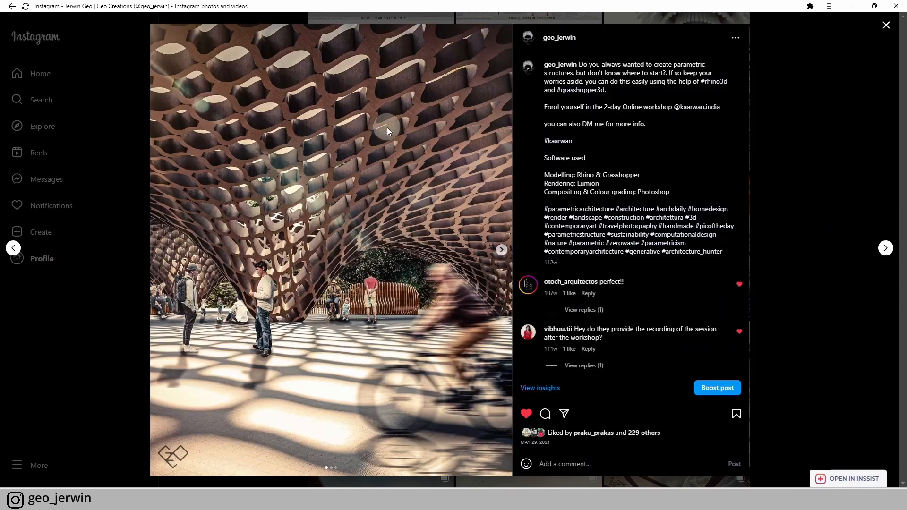
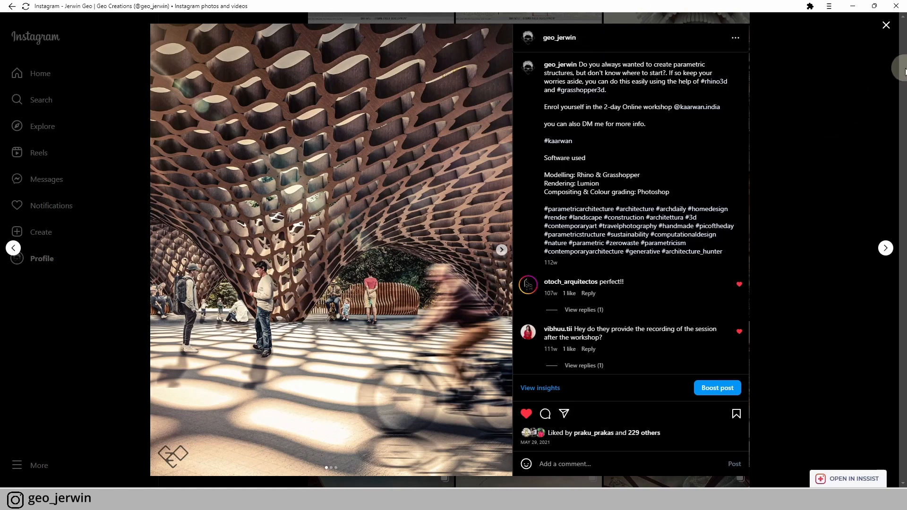
pyautogui.click(886, 25)
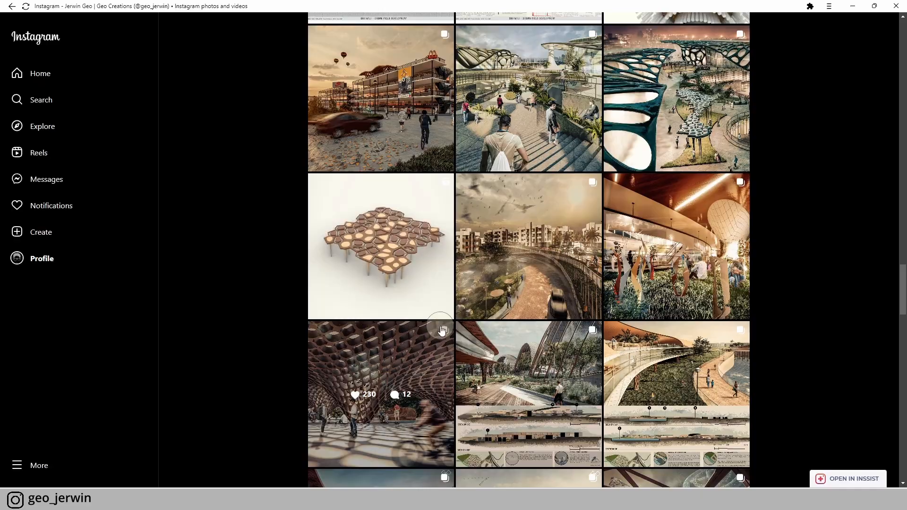
pyautogui.scroll(4, 469, 334)
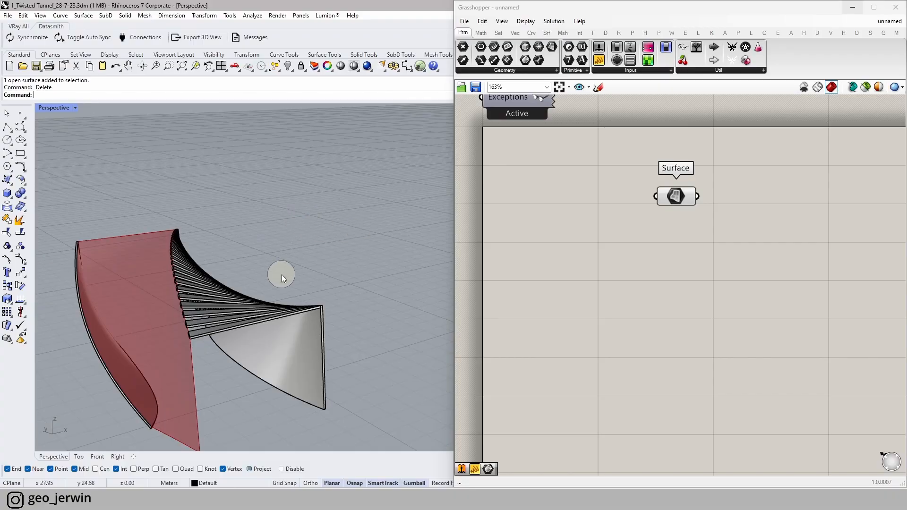
# - Switch to the web browser and search Google Images for "Geometric pattern"
pyautogui.click(404, 446)
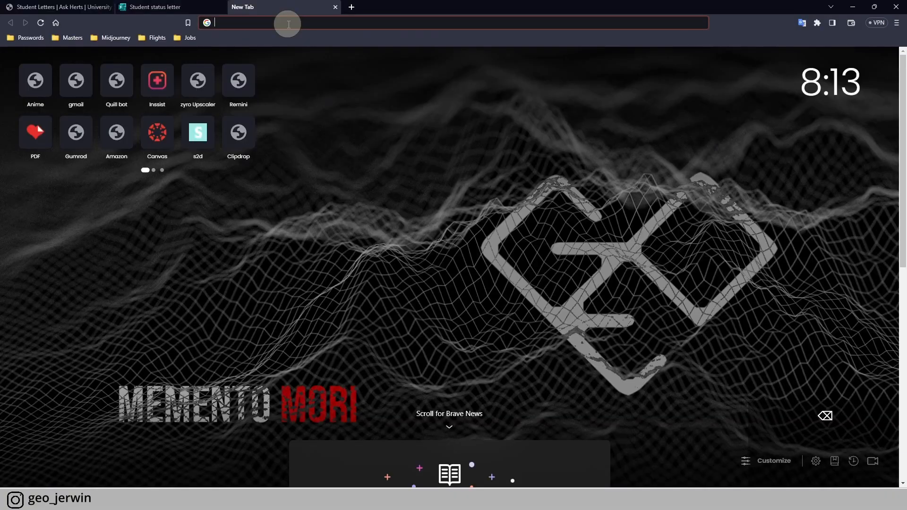
pyautogui.write('Geometric pattern')
pyautogui.press('Return')
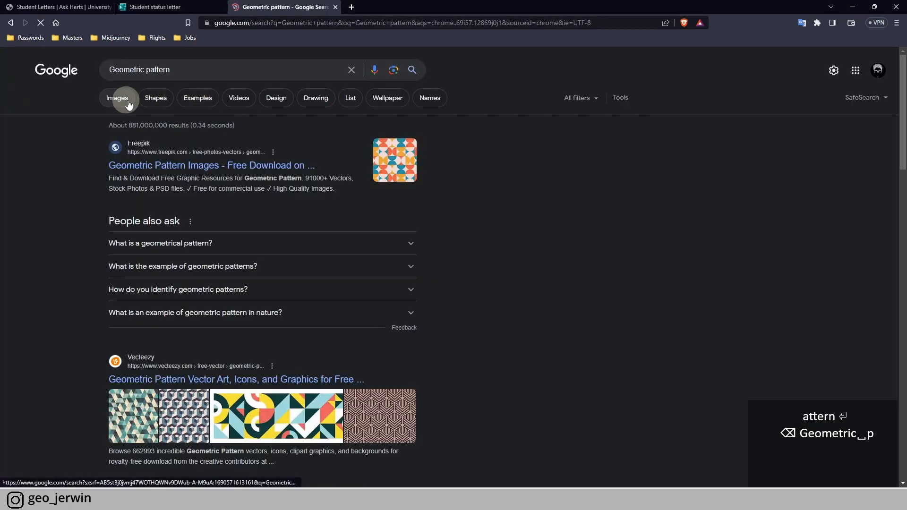
pyautogui.click(121, 96)
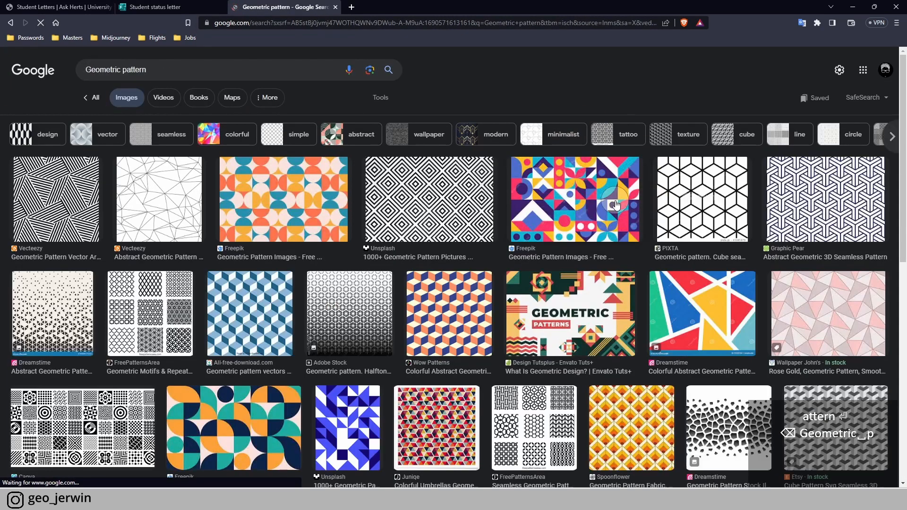
# - Open the Abstract Geometric 3D Seamless Pattern result, browse its related patterns, and copy the pattern image
pyautogui.click(801, 218)
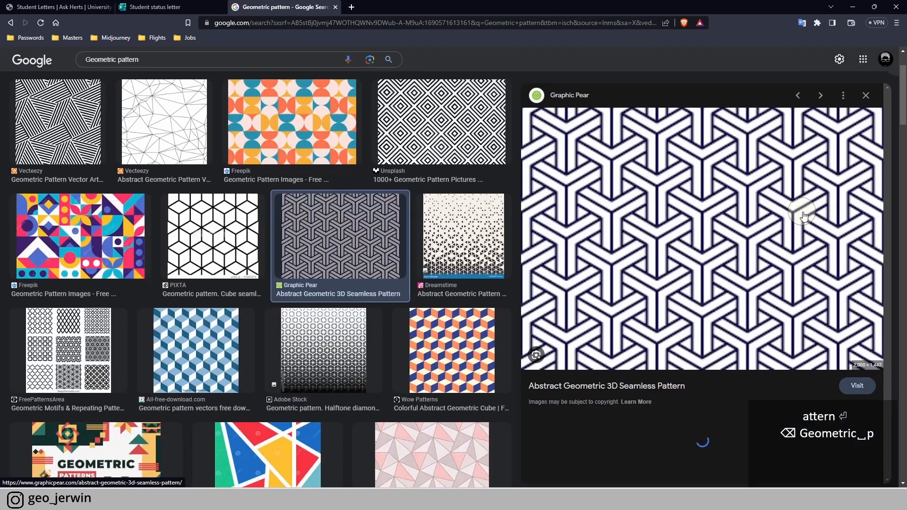
pyautogui.scroll(-3, 626, 274)
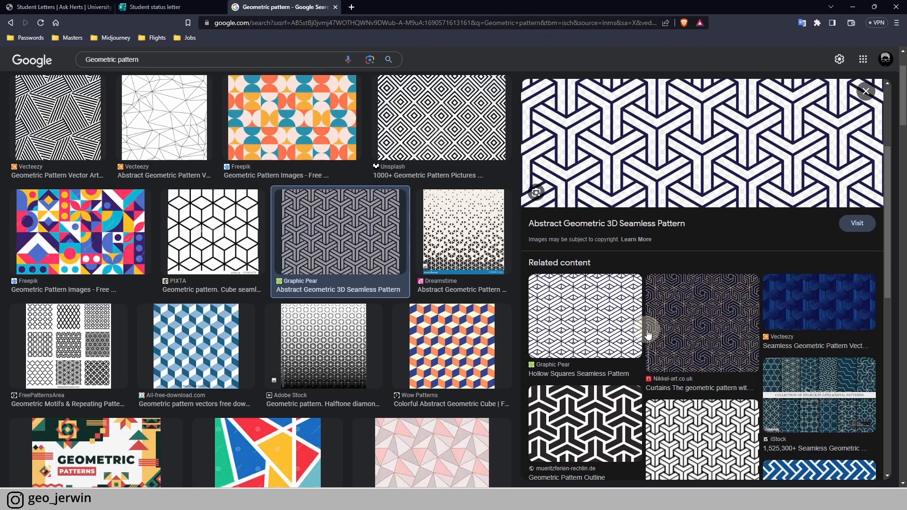
pyautogui.scroll(-2, 645, 333)
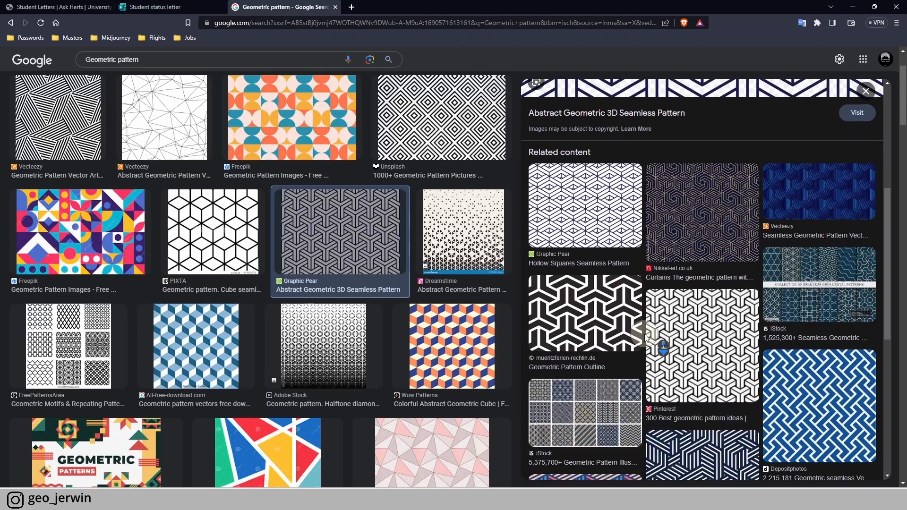
pyautogui.scroll(3, 652, 354)
pyautogui.scroll(-6, 671, 340)
pyautogui.scroll(-3, 690, 330)
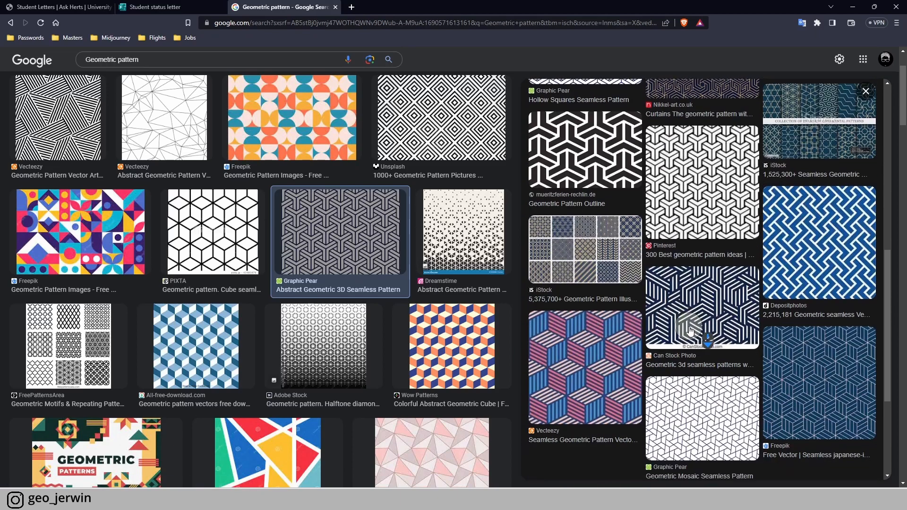
pyautogui.scroll(10, 688, 326)
pyautogui.rightClick(638, 167)
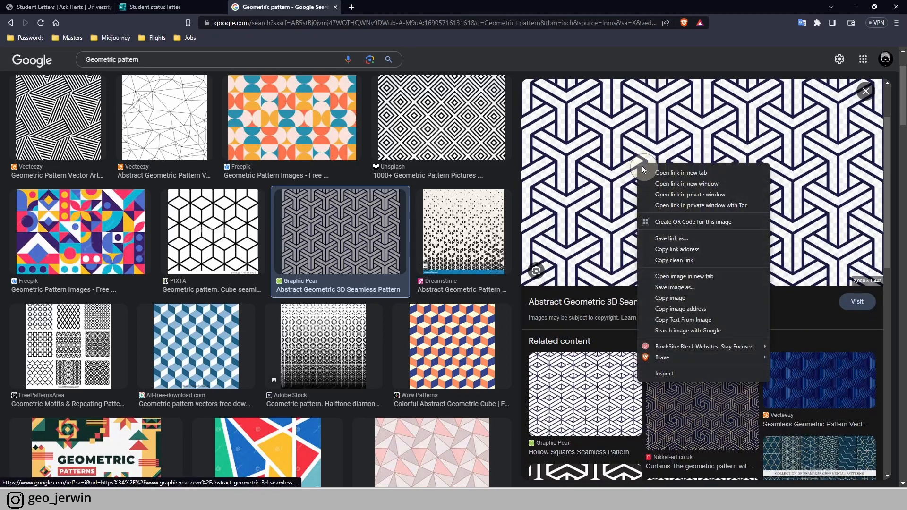
pyautogui.click(666, 298)
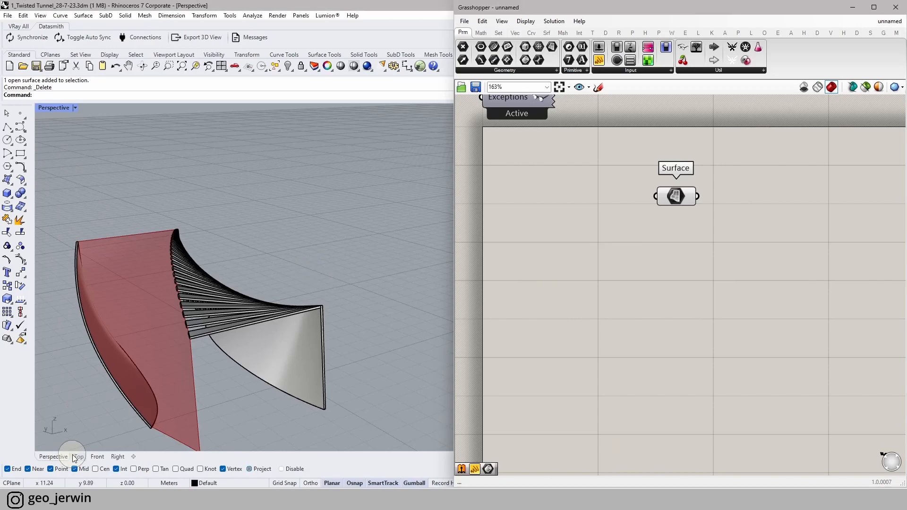
# - Switch to Rhino and place the copied pattern image as a picture beside the tunnel in the Top view
pyautogui.click(78, 457)
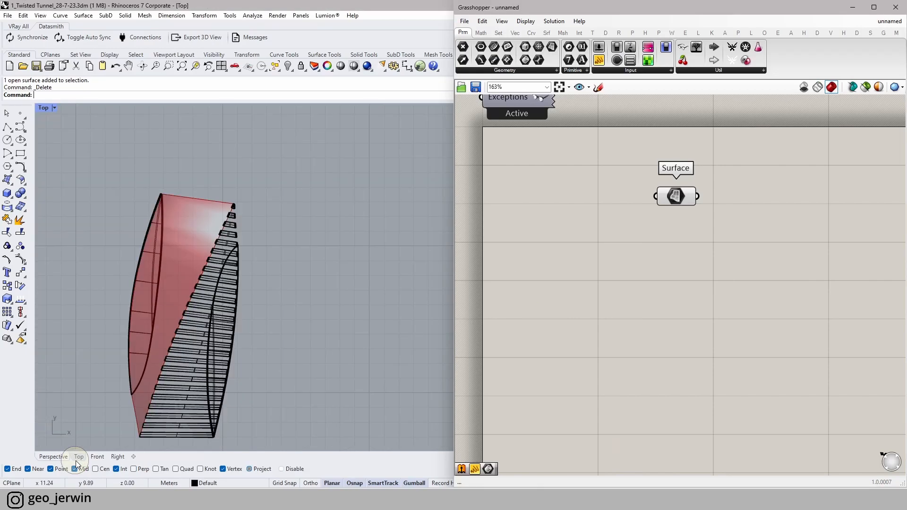
pyautogui.click(117, 457)
pyautogui.scroll(3, 277, 378)
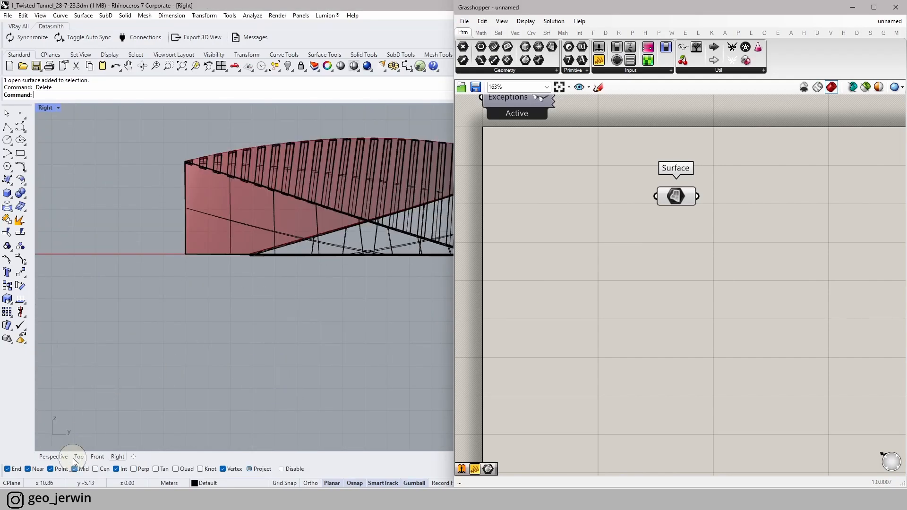
pyautogui.click(75, 457)
pyautogui.keyDown('ctrl'); pyautogui.moveTo(373, 314); pyautogui.dragTo(209, 299, button='right'); pyautogui.keyUp('ctrl')
pyautogui.hotkey('ctrl', 'v')
pyautogui.click(173, 351)
pyautogui.click(258, 284)
pyautogui.scroll(5, 211, 318)
pyautogui.moveTo(211, 317); pyautogui.dragTo(213, 351, button='right')
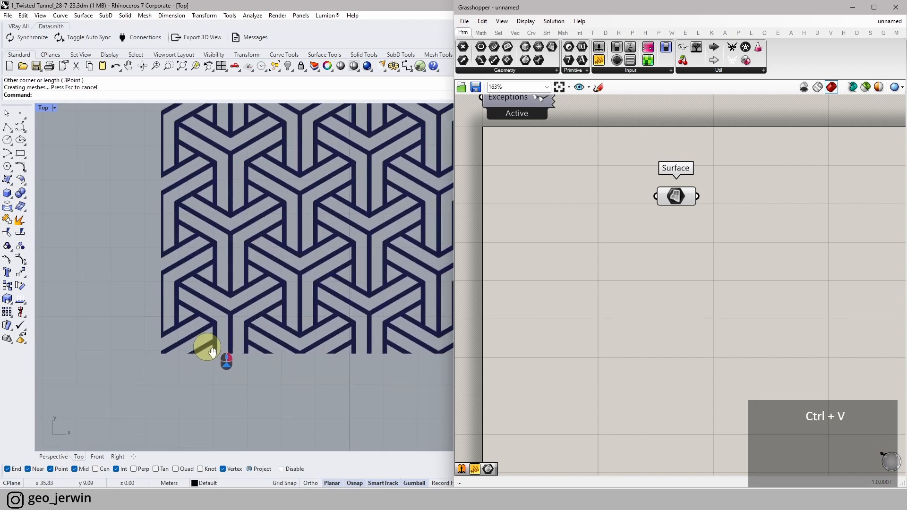
# - Draw a corner-to-corner rectangle around one repeating unit of the pasted geometric pattern
pyautogui.scroll(-3, 287, 292)
pyautogui.moveTo(287, 294); pyautogui.dragTo(210, 369, button='right')
pyautogui.scroll(-5, 310, 340)
pyautogui.moveTo(310, 341); pyautogui.dragTo(213, 364, button='right')
pyautogui.scroll(5, 375, 340)
pyautogui.moveTo(374, 341); pyautogui.dragTo(261, 258, button='right')
pyautogui.scroll(-4, 304, 360)
pyautogui.scroll(8, 283, 302)
pyautogui.scroll(-2, 274, 302)
pyautogui.moveTo(296, 362); pyautogui.dragTo(276, 317, button='right')
pyautogui.click(19, 154)
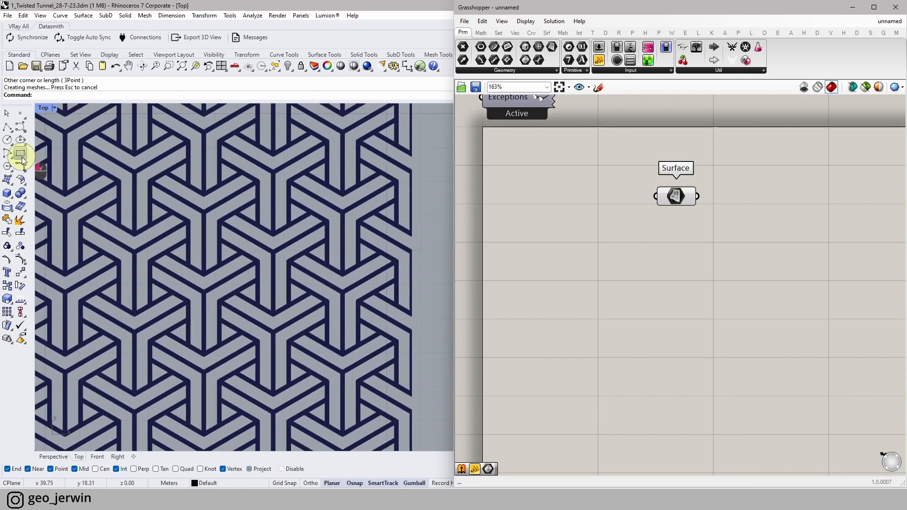
pyautogui.click(273, 331)
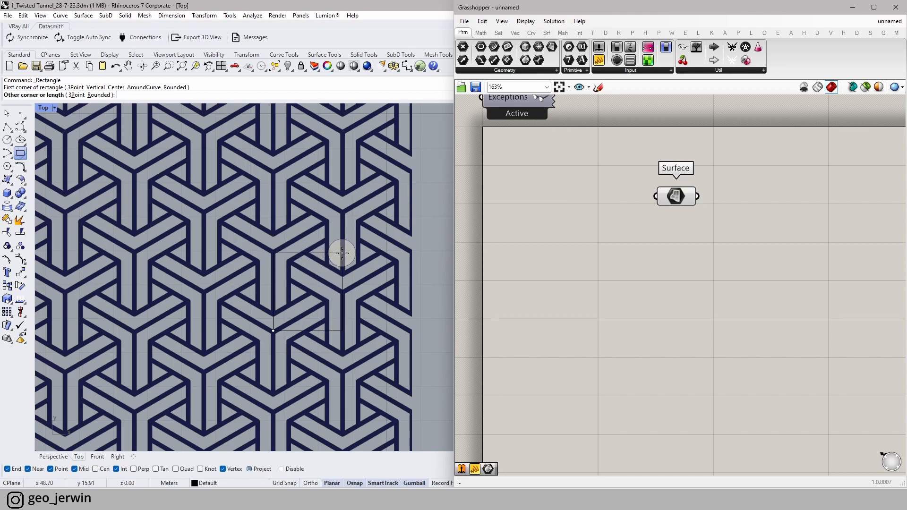
pyautogui.click(342, 253)
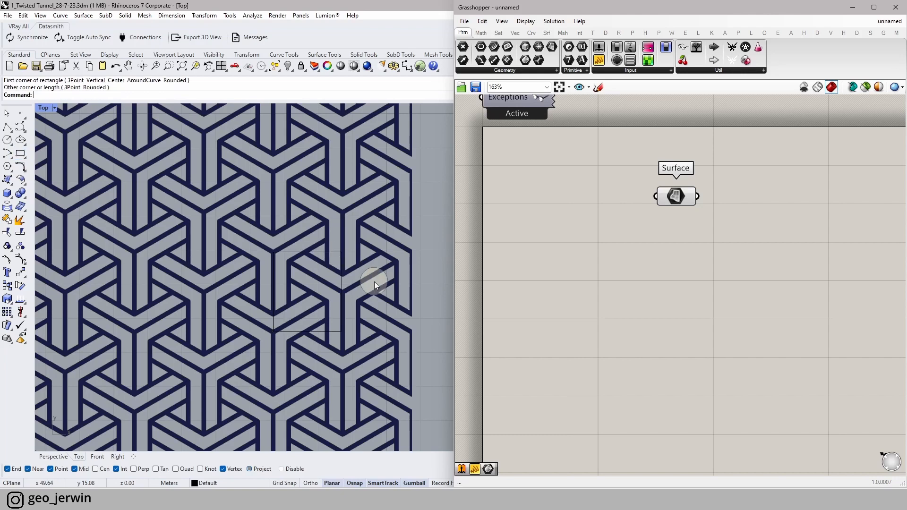
# - Split the pattern picture with the rectangle and delete the part outside the repeating unit
pyautogui.scroll(-3, 331, 288)
pyautogui.click(210, 309)
pyautogui.click(40, 245)
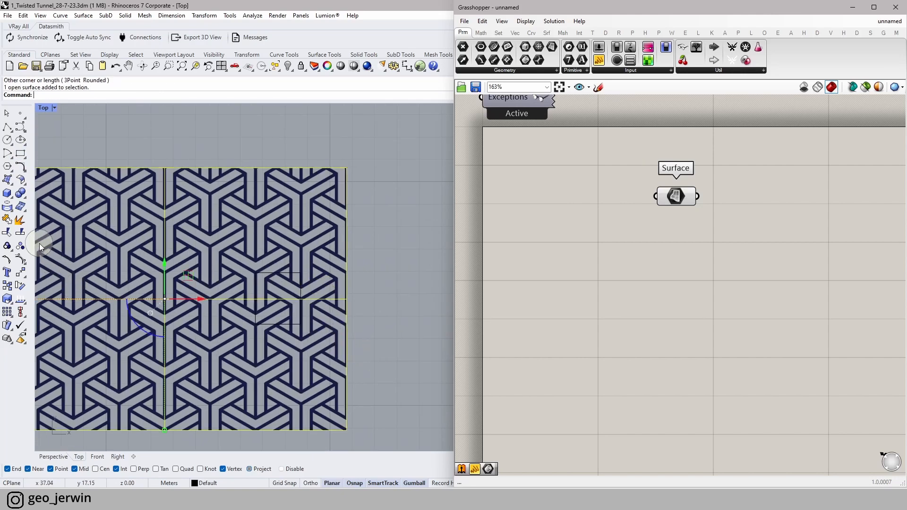
pyautogui.click(26, 232)
pyautogui.click(299, 308)
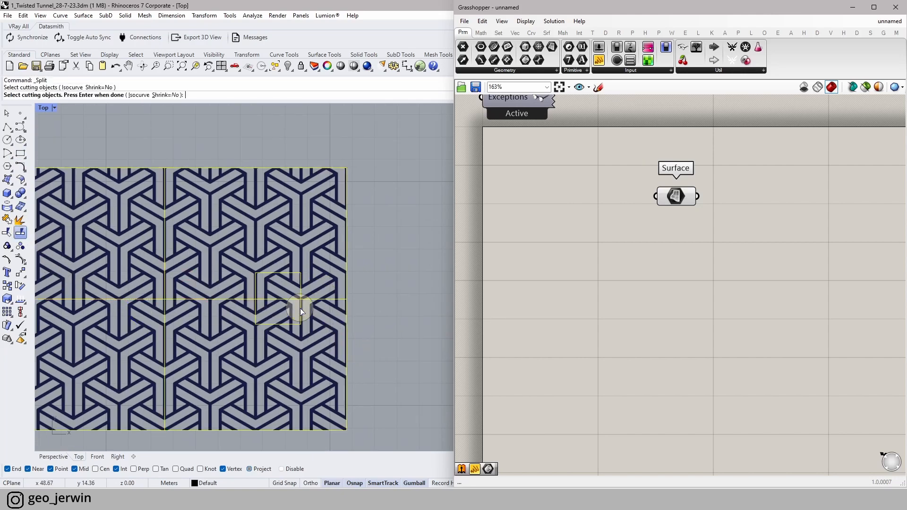
pyautogui.press('space')
pyautogui.click(316, 350)
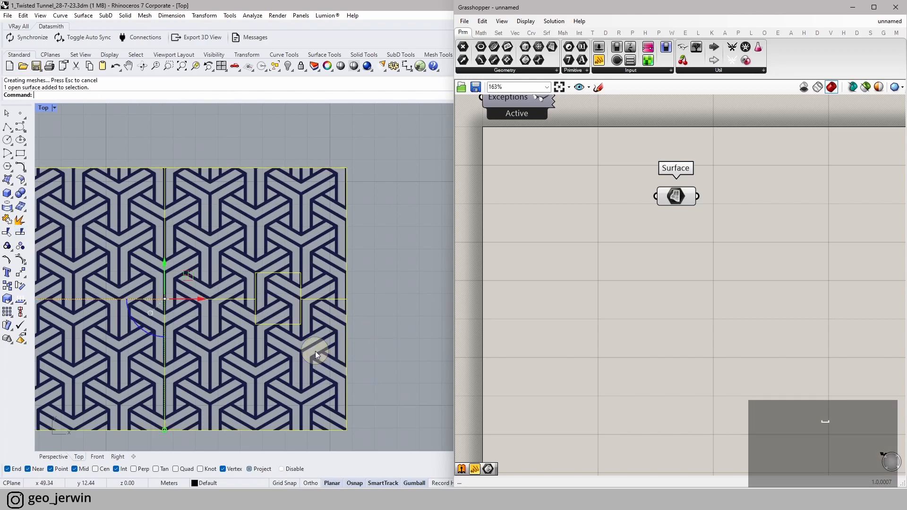
pyautogui.press('Delete')
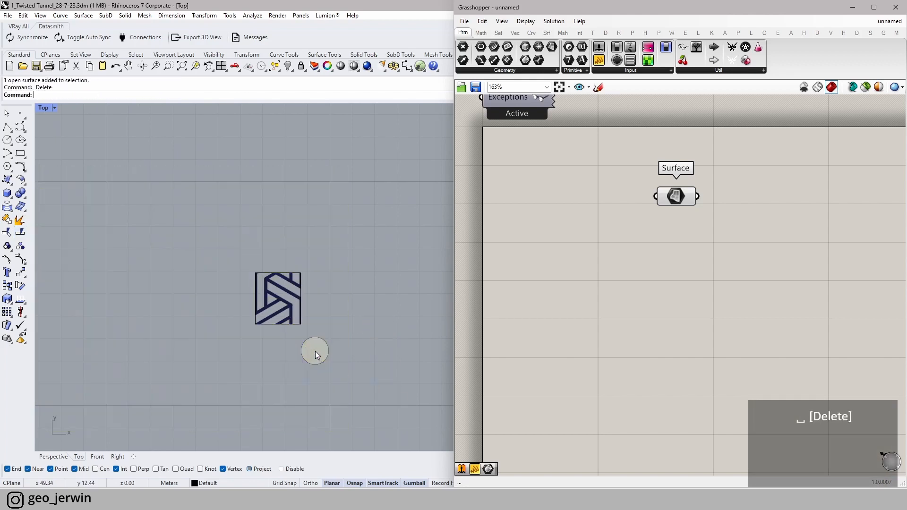
# - Mirror a copy of the isolated pattern unit across its right vertical edge to form a symmetrical pair
pyautogui.scroll(3, 291, 299)
pyautogui.click(291, 299)
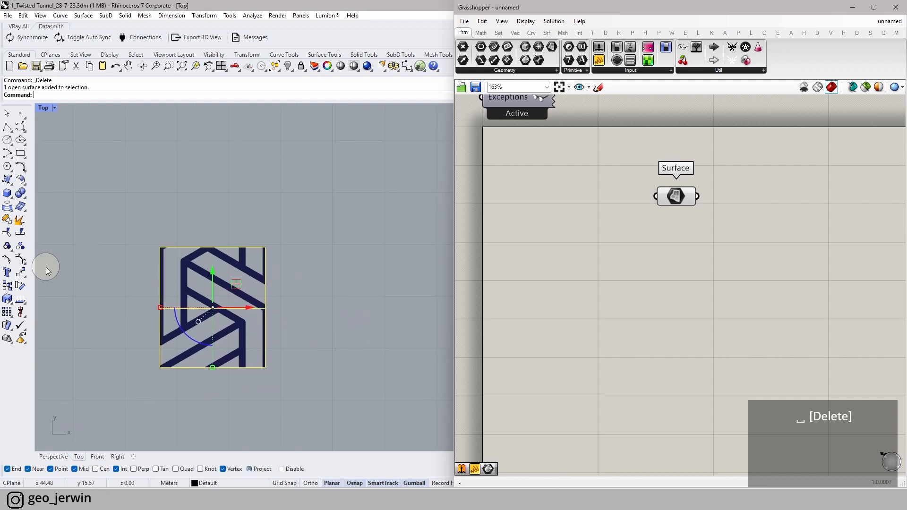
pyautogui.click(26, 277)
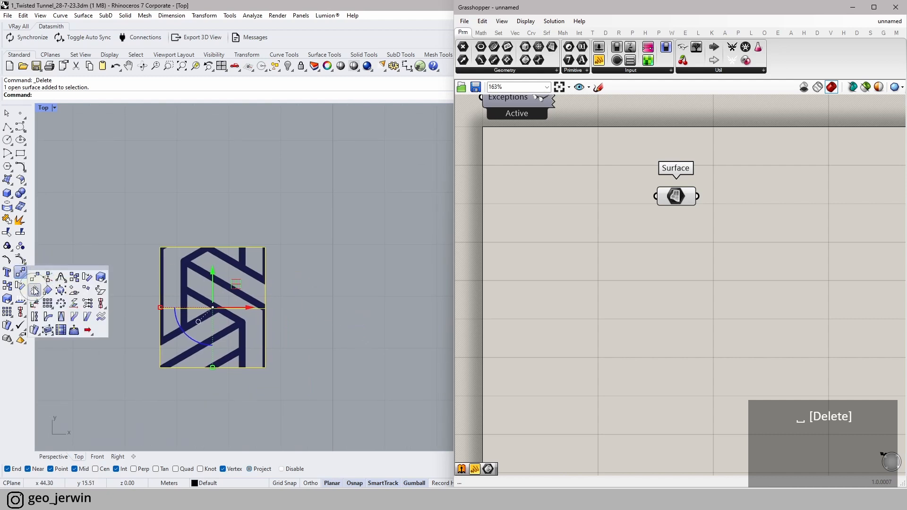
pyautogui.click(35, 291)
pyautogui.click(266, 247)
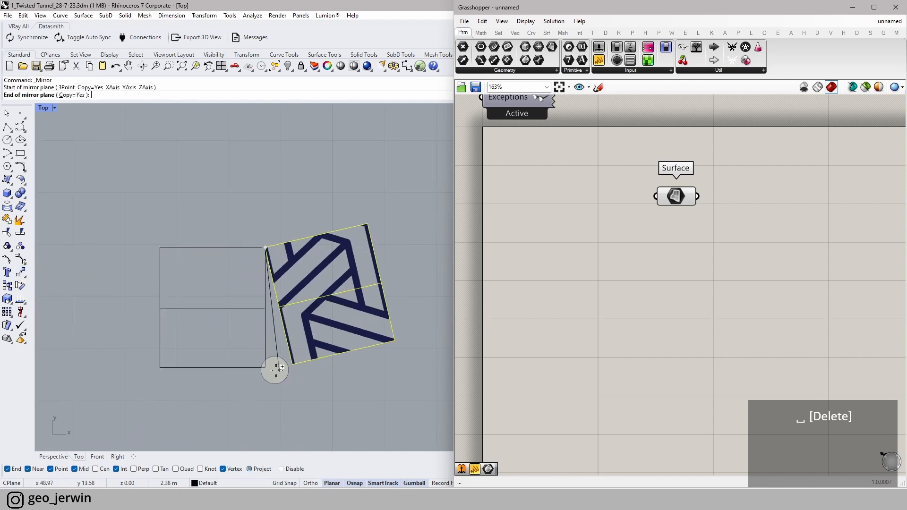
pyautogui.click(267, 367)
pyautogui.click(292, 408)
# - Try mirroring the pair of units below its bottom edge, and delete the mirrored copies
pyautogui.scroll(-4, 319, 373)
pyautogui.moveTo(319, 374); pyautogui.dragTo(298, 344, button='right')
pyautogui.click(270, 323)
pyautogui.moveTo(279, 364); pyautogui.dragTo(240, 318)
pyautogui.rightClick(256, 396)
pyautogui.click(193, 339)
pyautogui.click(330, 337)
pyautogui.scroll(-1, 371, 342)
pyautogui.scroll(3, 371, 342)
pyautogui.moveTo(355, 397); pyautogui.dragTo(126, 357)
pyautogui.press('Delete')
pyautogui.moveTo(268, 290); pyautogui.dragTo(322, 330, button='right')
pyautogui.click(283, 299)
pyautogui.click(353, 256)
pyautogui.moveTo(345, 282); pyautogui.dragTo(351, 311, button='right')
pyautogui.moveTo(346, 401); pyautogui.dragTo(191, 327)
pyautogui.rightClick(455, 341)
pyautogui.hotkey('ctrl', 'z')
pyautogui.click(379, 342)
pyautogui.moveTo(375, 339); pyautogui.dragTo(355, 264, button='right')
# - Mirror a copy of both side-by-side units across their shared bottom edge to make a two-by-two pattern
pyautogui.moveTo(255, 347); pyautogui.dragTo(199, 311)
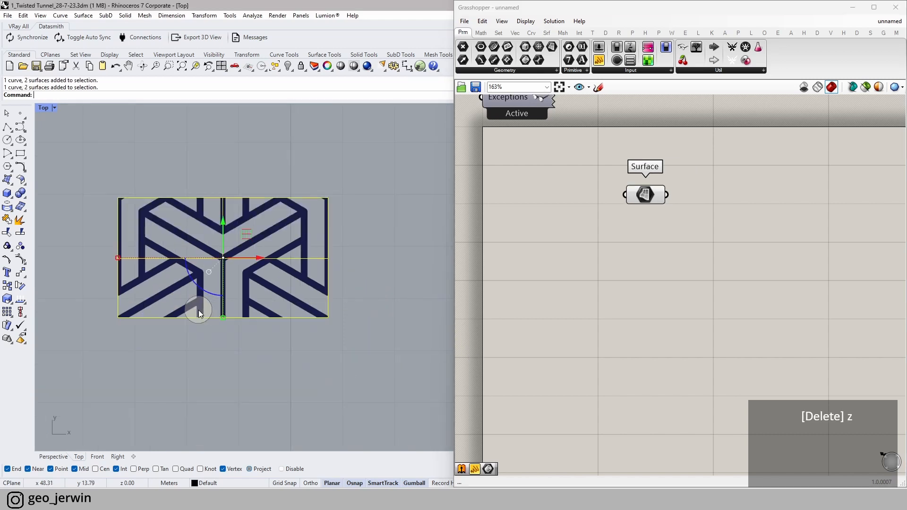
pyautogui.click(20, 286)
pyautogui.click(118, 318)
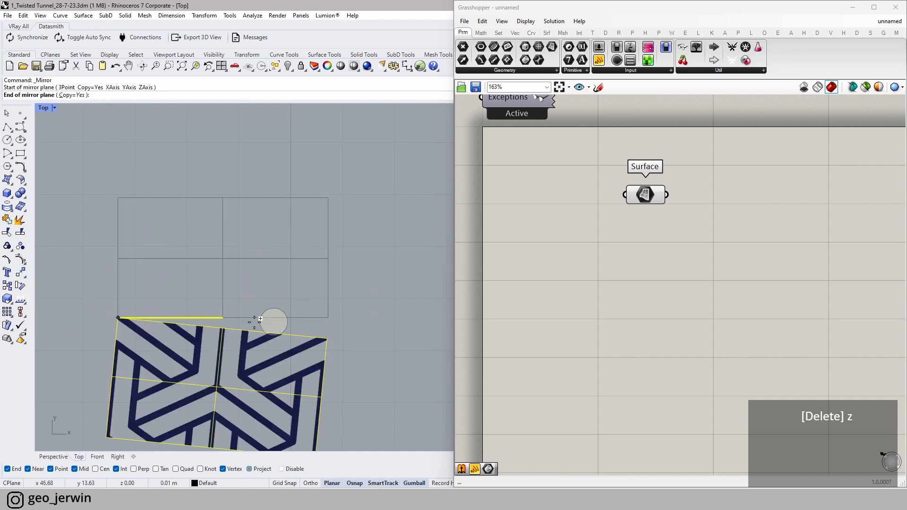
pyautogui.click(321, 320)
pyautogui.scroll(-3, 375, 320)
pyautogui.scroll(2, 334, 322)
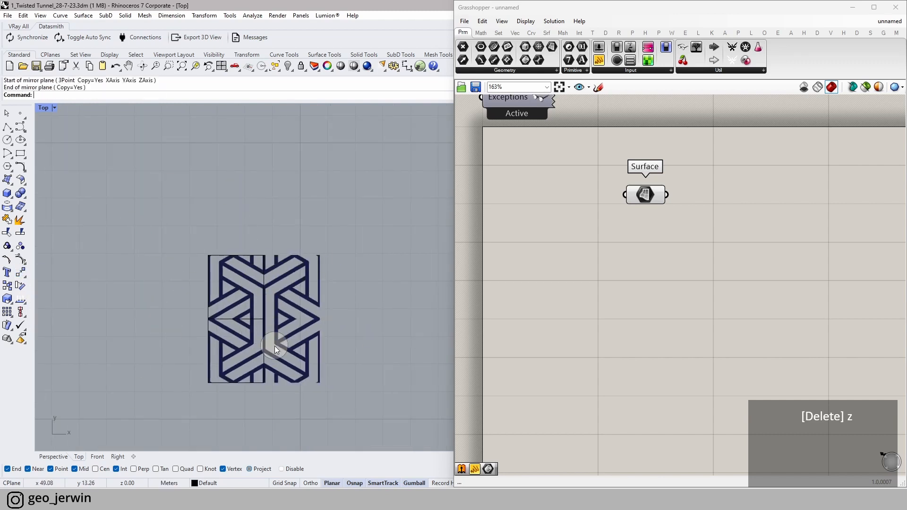
# - Join the four mirrored pattern surfaces into one polysurface and check that it selects as a single object
pyautogui.scroll(4, 242, 303)
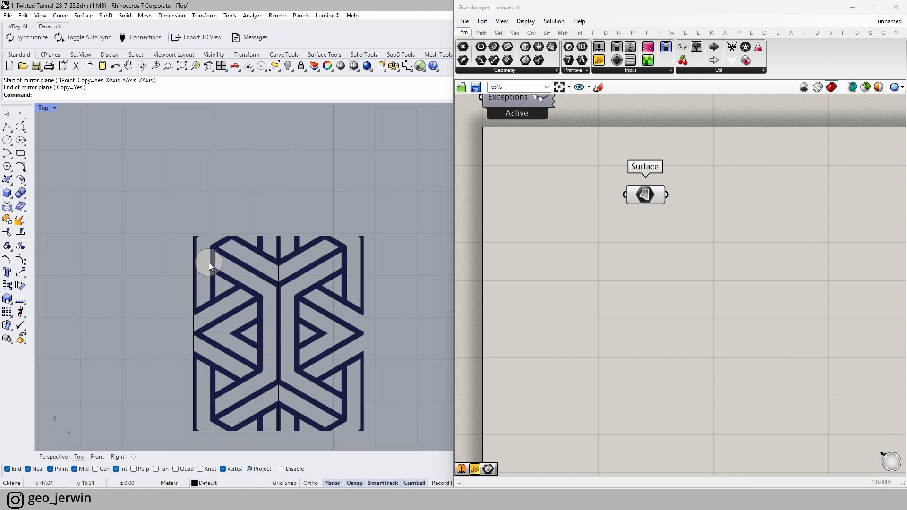
pyautogui.scroll(-2, 278, 366)
pyautogui.moveTo(290, 362); pyautogui.dragTo(276, 349, button='right')
pyautogui.moveTo(130, 196); pyautogui.dragTo(361, 424)
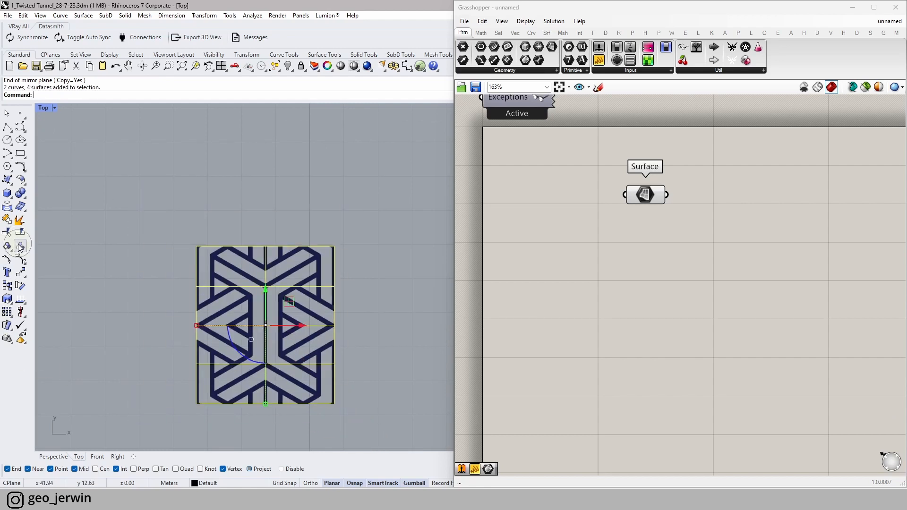
pyautogui.click(105, 240)
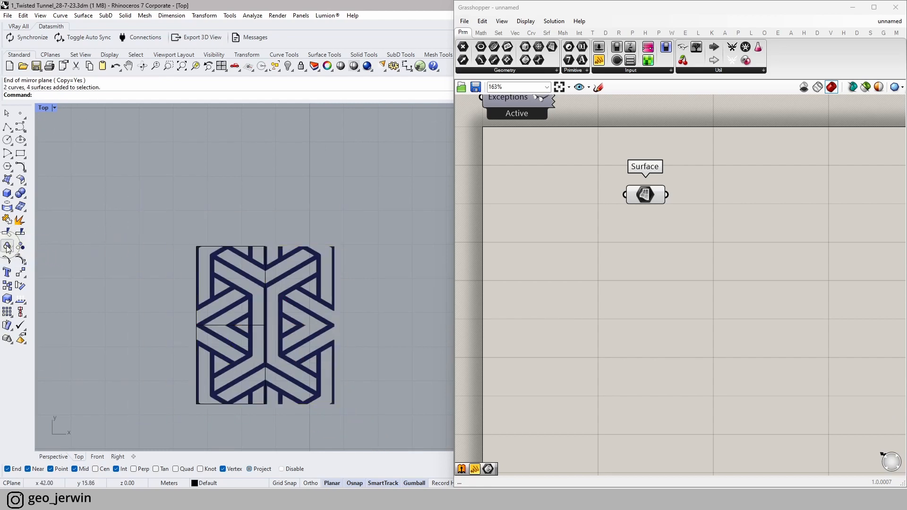
pyautogui.moveTo(414, 453); pyautogui.dragTo(121, 241)
pyautogui.click(7, 219)
pyautogui.click(166, 219)
pyautogui.click(238, 307)
pyautogui.click(189, 222)
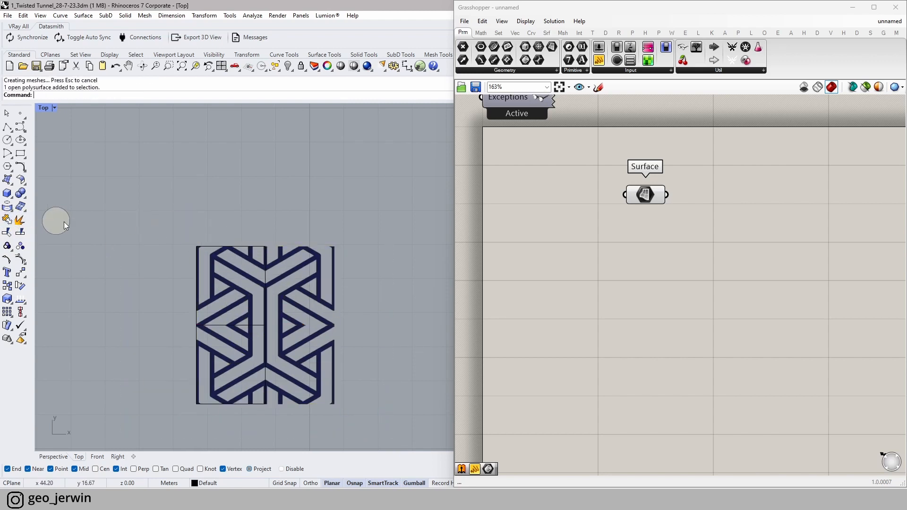
# - Trace a polyline from the upper-left unit's top edge around the stripe's bend, with a vertical segment about 2.06 m long to its bottom edge
pyautogui.scroll(2, 259, 265)
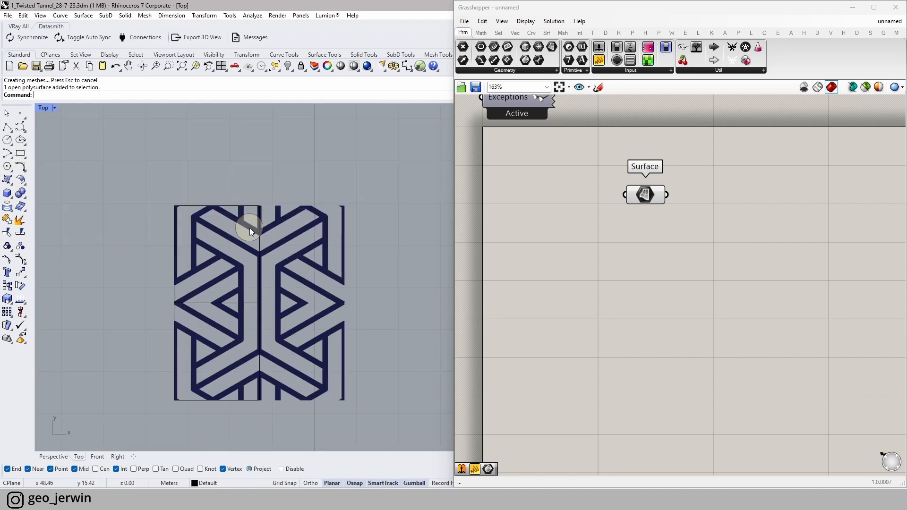
pyautogui.click(21, 155)
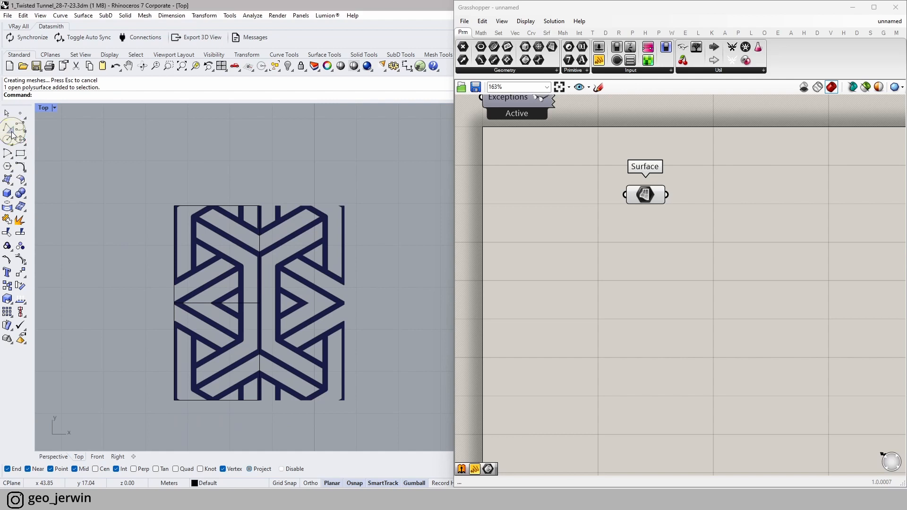
pyautogui.click(9, 128)
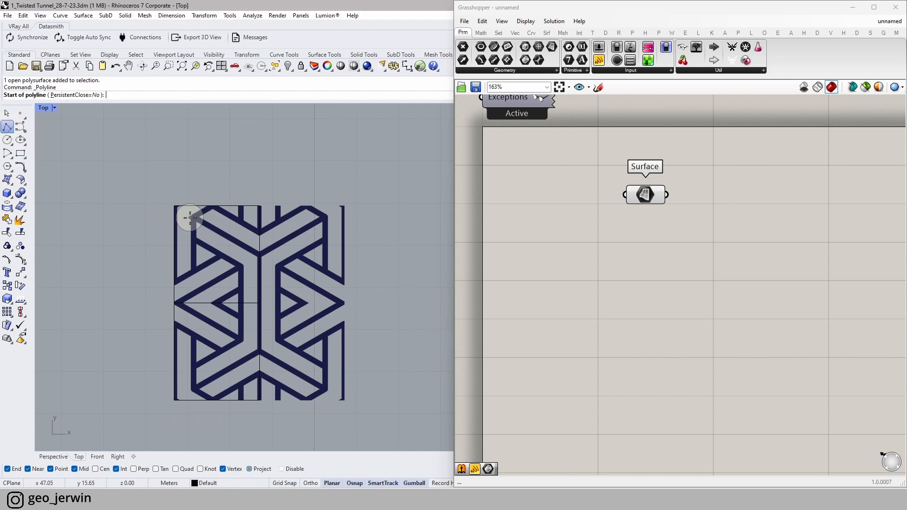
pyautogui.scroll(4, 217, 209)
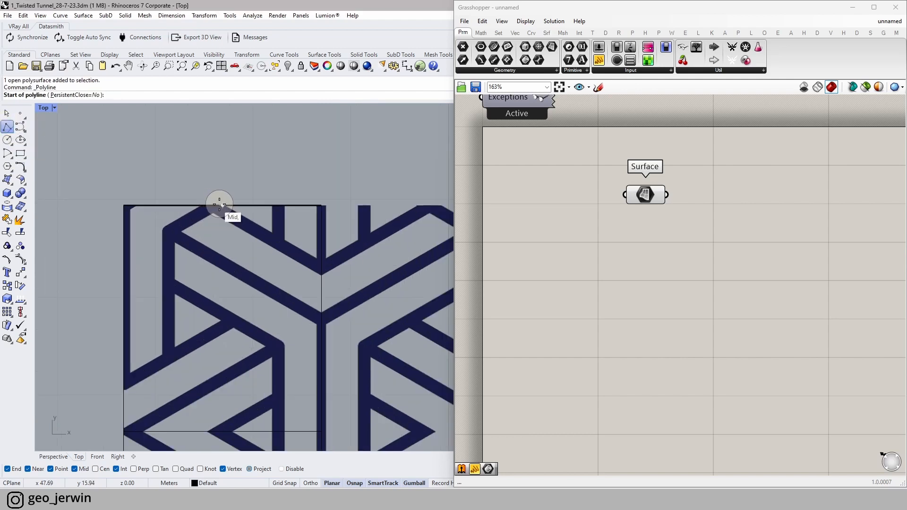
pyautogui.press('Escape')
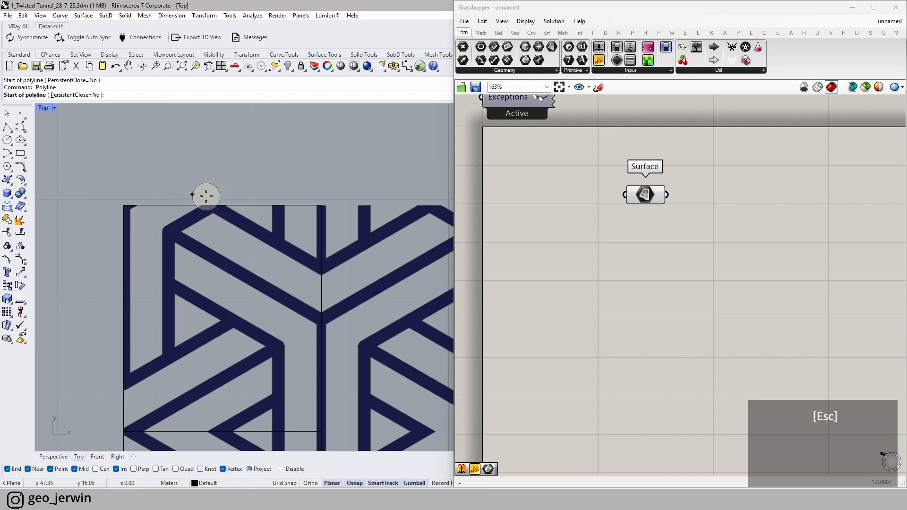
pyautogui.click(210, 205)
pyautogui.scroll(-1, 185, 221)
pyautogui.scroll(3, 182, 222)
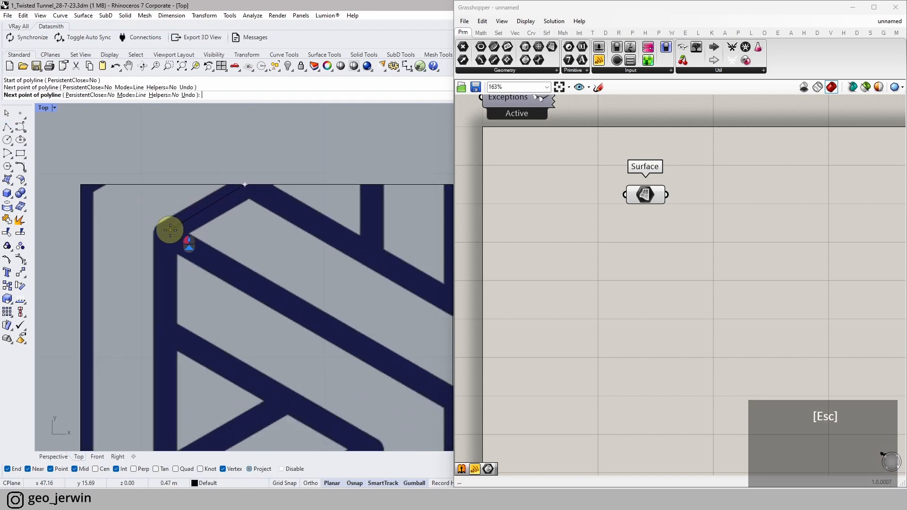
pyautogui.click(177, 227)
pyautogui.scroll(-6, 174, 236)
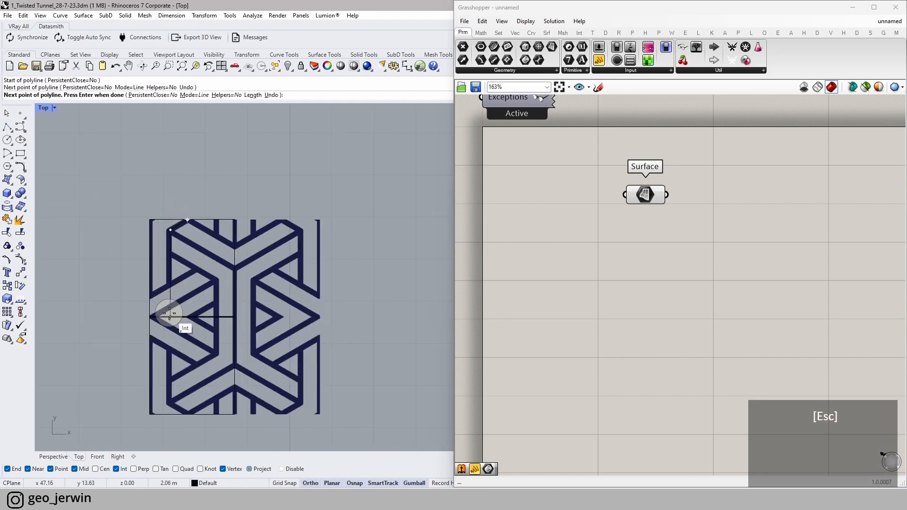
pyautogui.scroll(2, 169, 315)
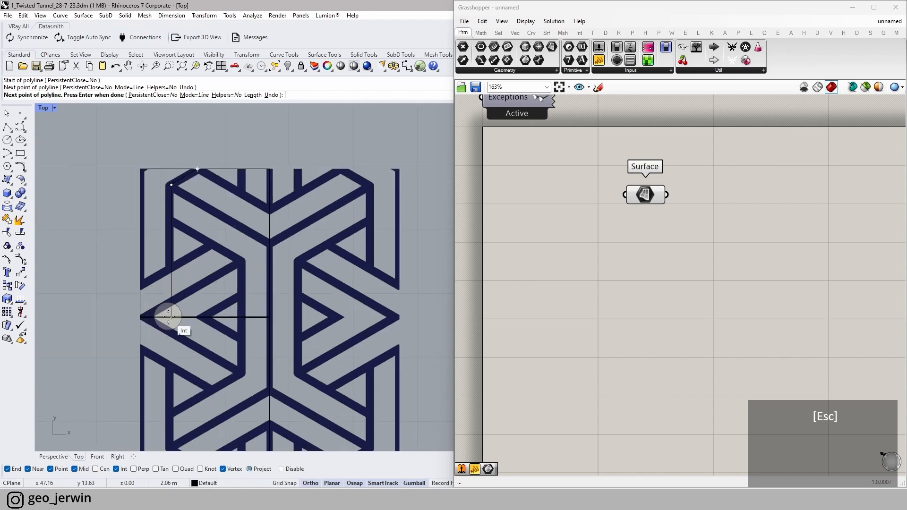
pyautogui.click(168, 317)
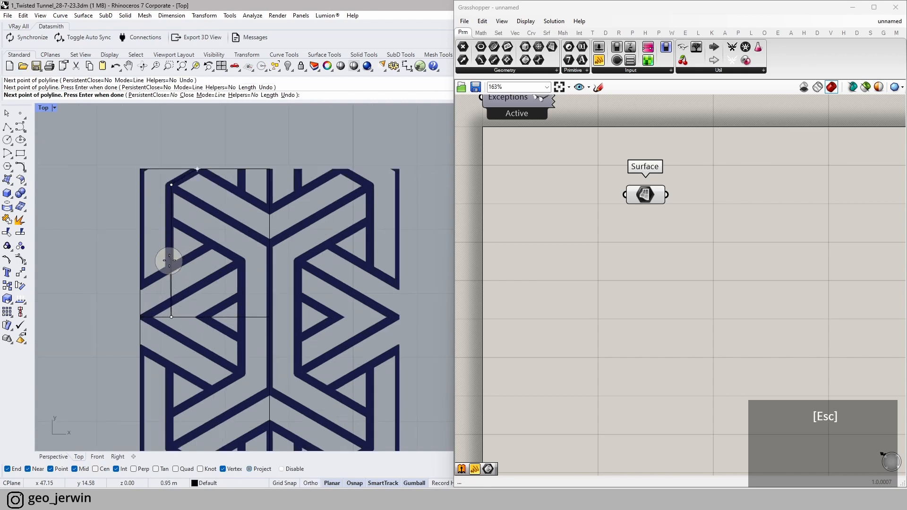
pyautogui.press('space')
pyautogui.click(170, 277)
pyautogui.moveTo(253, 261); pyautogui.dragTo(173, 255)
pyautogui.hotkey('ctrl', 'z')
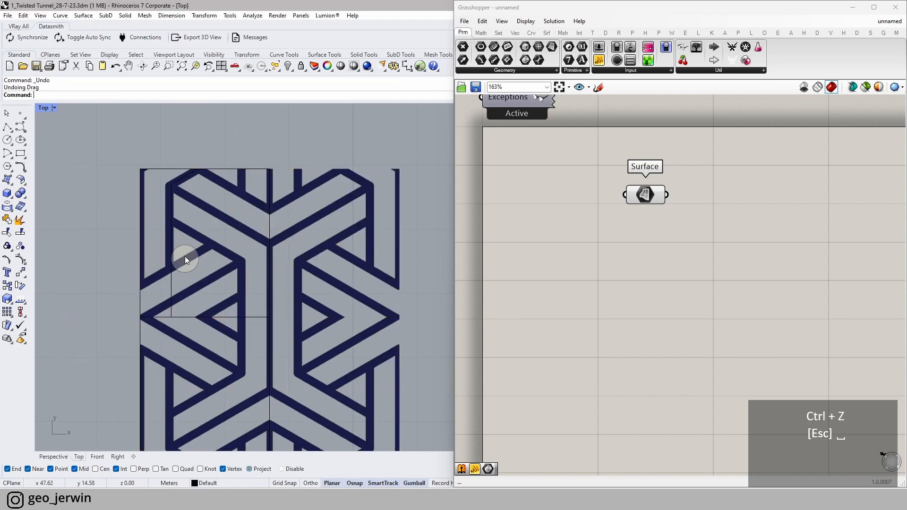
# - Delete the three mirrored unit surfaces, keeping only the upper-left unit with its traced polyline
pyautogui.scroll(-6, 218, 322)
pyautogui.keyDown('ctrl'); pyautogui.keyDown('shift'); pyautogui.moveTo(330, 406); pyautogui.dragTo(161, 347); pyautogui.keyUp('shift'); pyautogui.keyUp('ctrl')
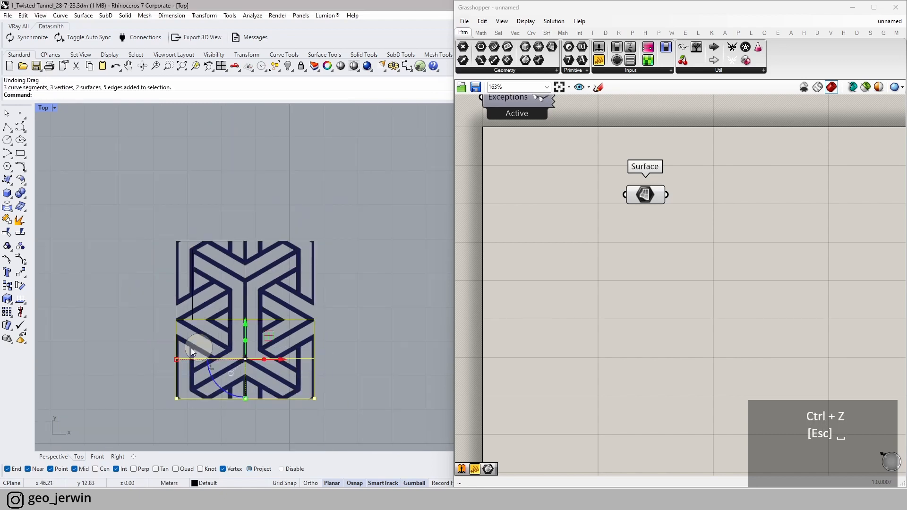
pyautogui.keyDown('ctrl'); pyautogui.keyDown('shift'); pyautogui.moveTo(313, 318); pyautogui.dragTo(287, 290); pyautogui.keyUp('shift'); pyautogui.keyUp('ctrl')
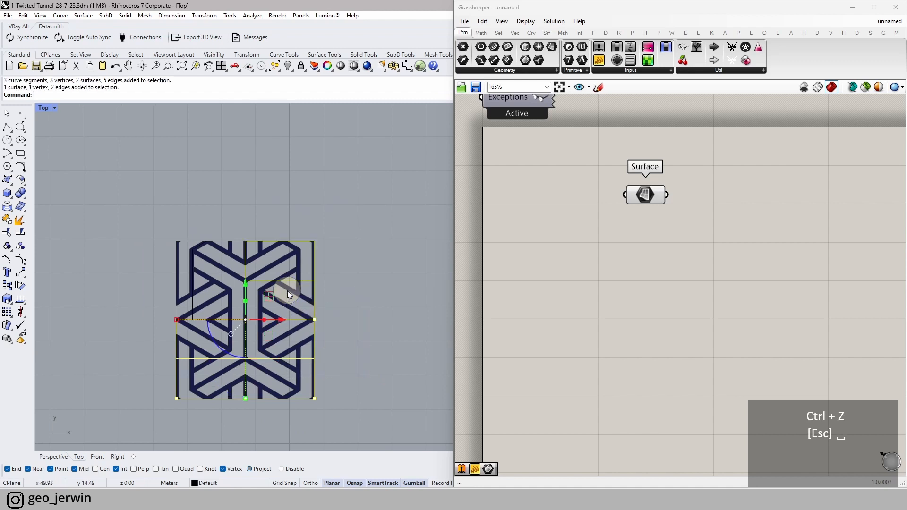
pyautogui.press('Delete')
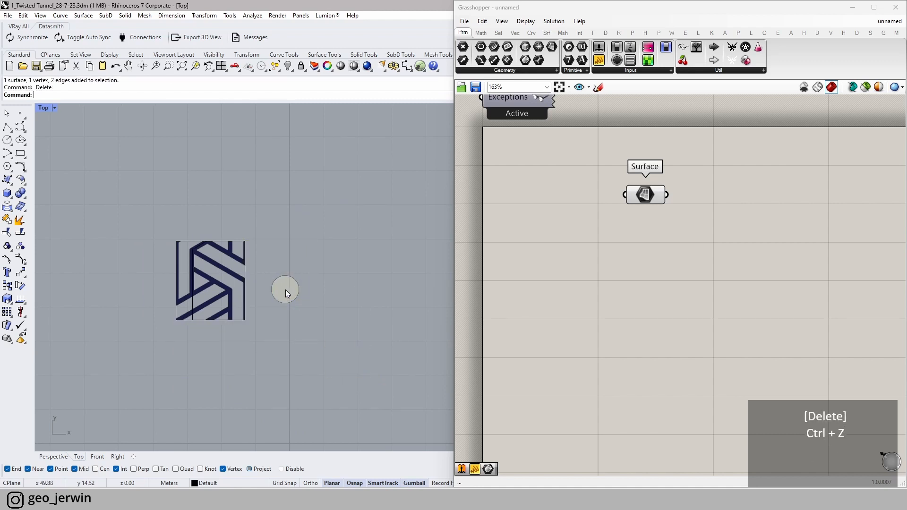
# - Select the polyline traced along the stripe in the remaining pattern unit
pyautogui.scroll(4, 189, 258)
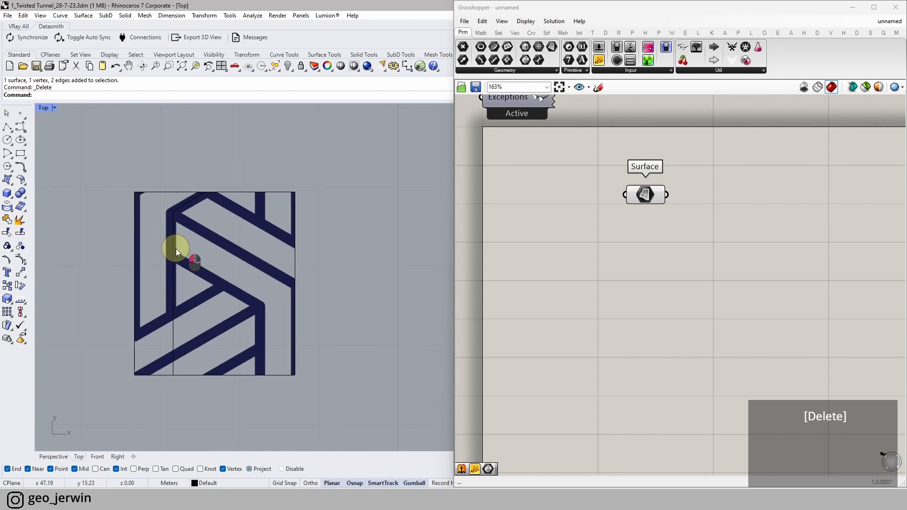
pyautogui.click(175, 248)
pyautogui.click(220, 274)
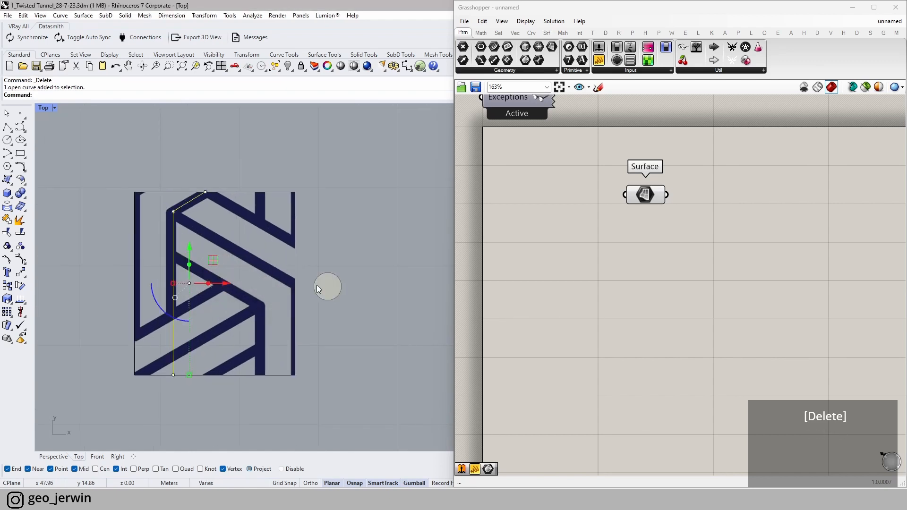
# - Split the patterned surface and its rectangular border with the vertical cut curve that bends towards the top edge
pyautogui.click(325, 301)
pyautogui.click(278, 312)
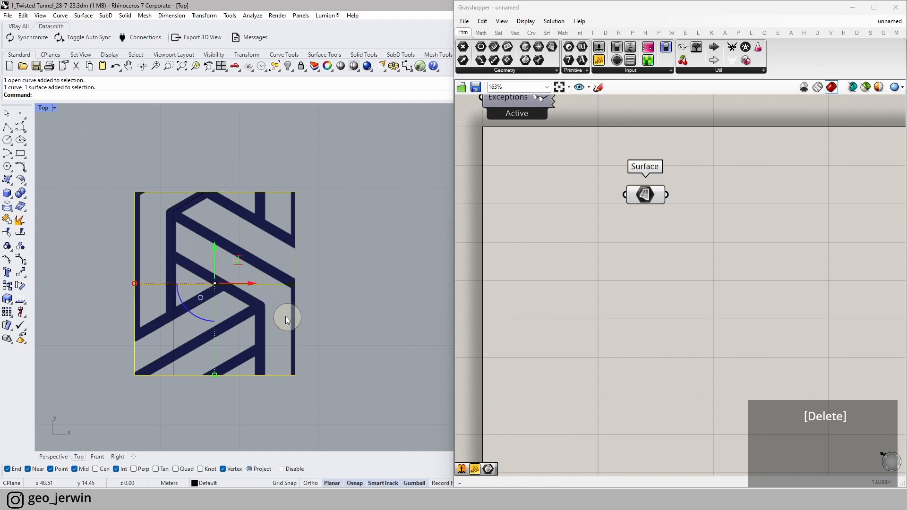
pyautogui.click(21, 233)
pyautogui.click(174, 263)
pyautogui.press('Return')
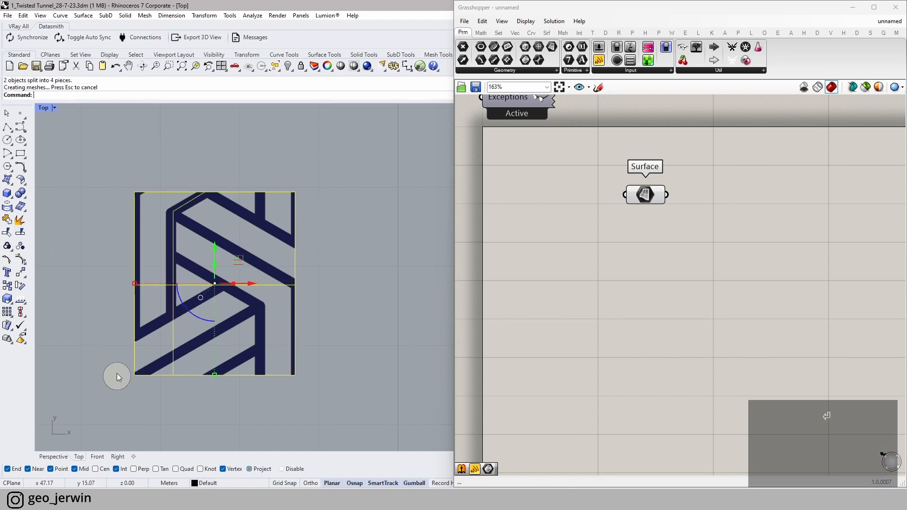
# - Delete the surface piece and the leftover border curves outside the cut curve
pyautogui.click(146, 395)
pyautogui.keyDown('ctrl'); pyautogui.keyDown('shift'); pyautogui.moveTo(151, 407); pyautogui.dragTo(121, 344); pyautogui.keyUp('shift'); pyautogui.keyUp('ctrl')
pyautogui.scroll(2, 121, 345)
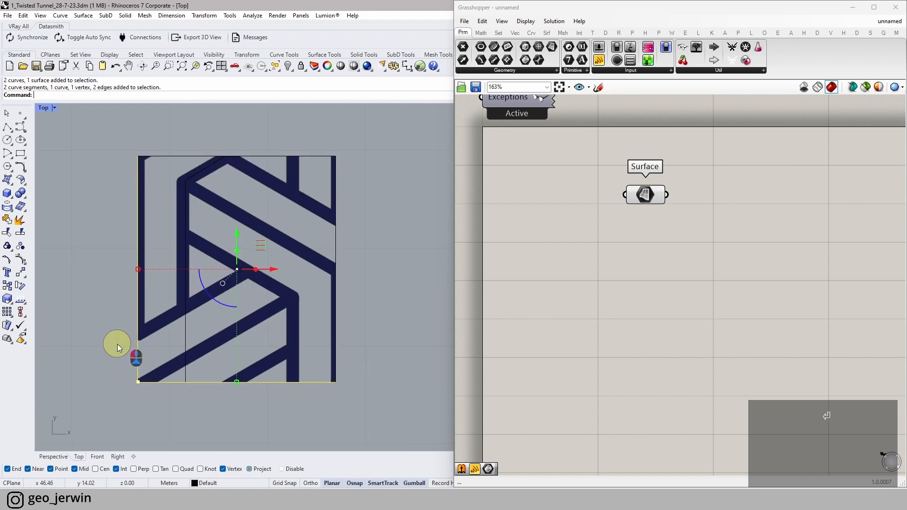
pyautogui.click(161, 324)
pyautogui.press('Delete')
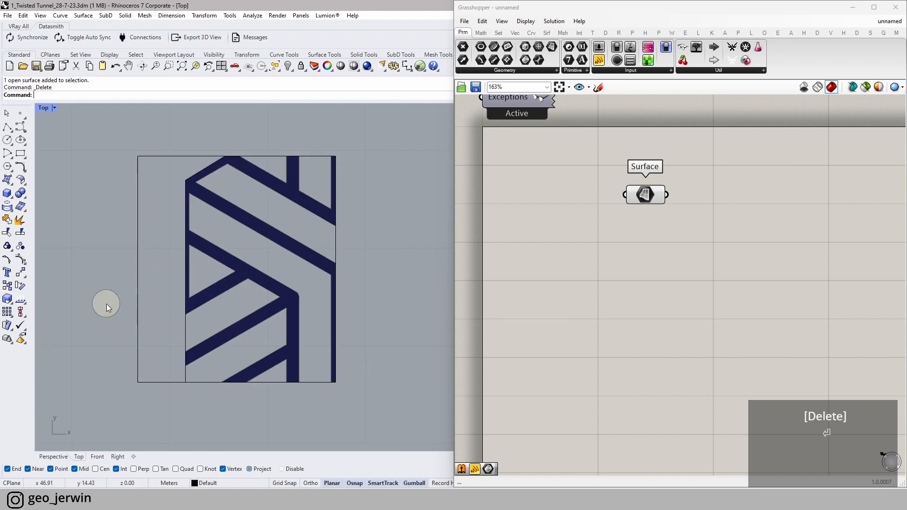
pyautogui.keyDown('ctrl'); pyautogui.keyDown('shift'); pyautogui.click(138, 313); pyautogui.keyUp('shift'); pyautogui.keyUp('ctrl')
pyautogui.press('Delete')
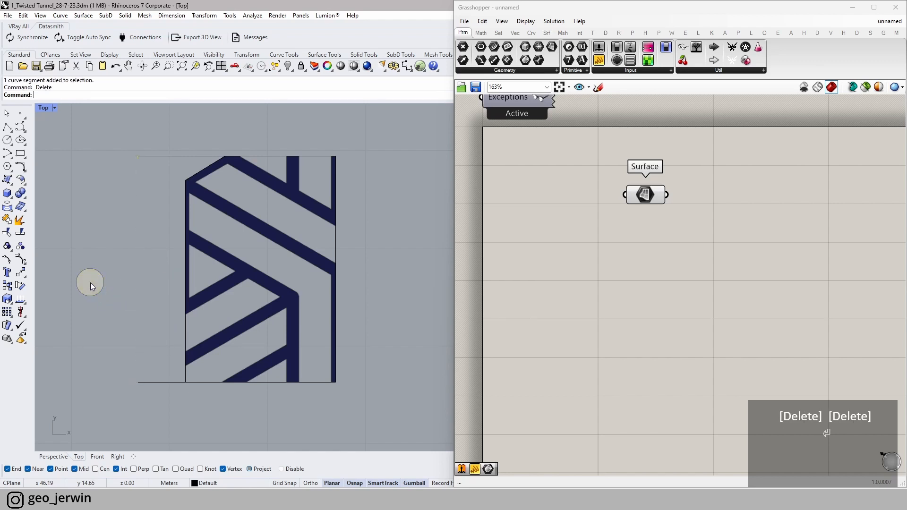
pyautogui.moveTo(181, 422); pyautogui.dragTo(93, 120)
pyautogui.press('Delete')
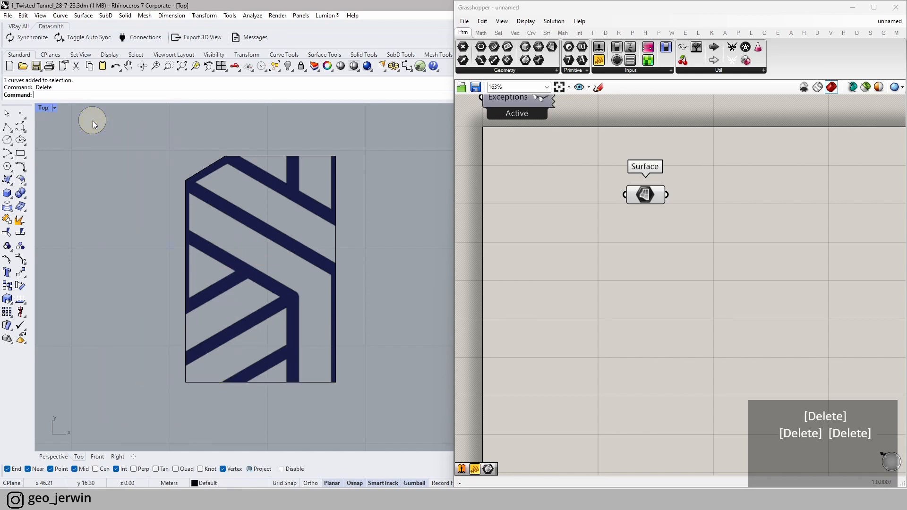
pyautogui.scroll(-3, 135, 142)
pyautogui.click(211, 178)
pyautogui.scroll(8, 232, 152)
pyautogui.click(240, 153)
pyautogui.scroll(-2, 248, 193)
pyautogui.moveTo(222, 167); pyautogui.dragTo(323, 243, button='right')
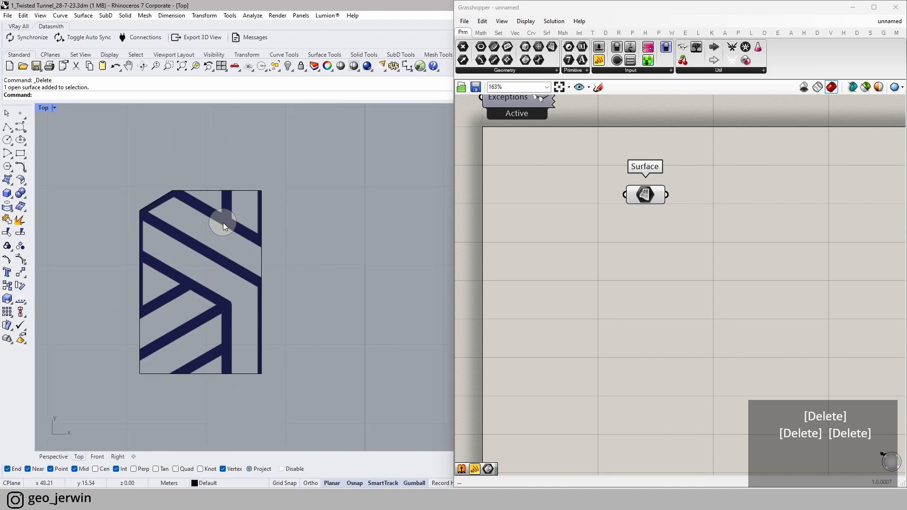
pyautogui.scroll(-2, 238, 234)
pyautogui.click(239, 239)
pyautogui.click(314, 260)
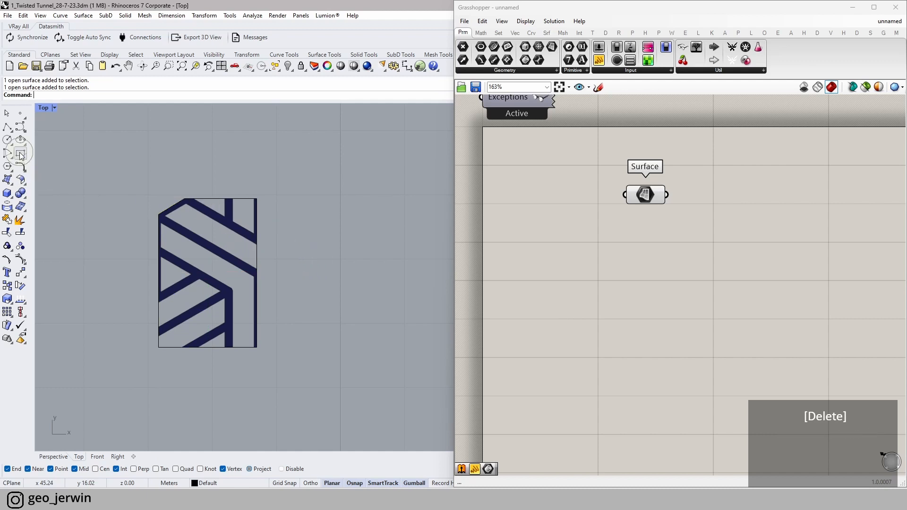
# - Draw a line about 1.56 m long along the upper diagonal band, from the top border past the right border
pyautogui.click(12, 132)
pyautogui.click(20, 133)
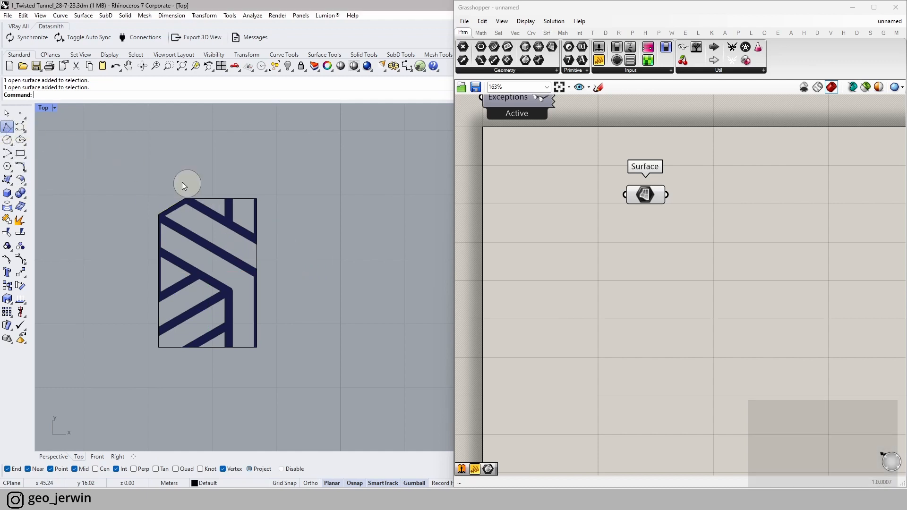
pyautogui.click(186, 199)
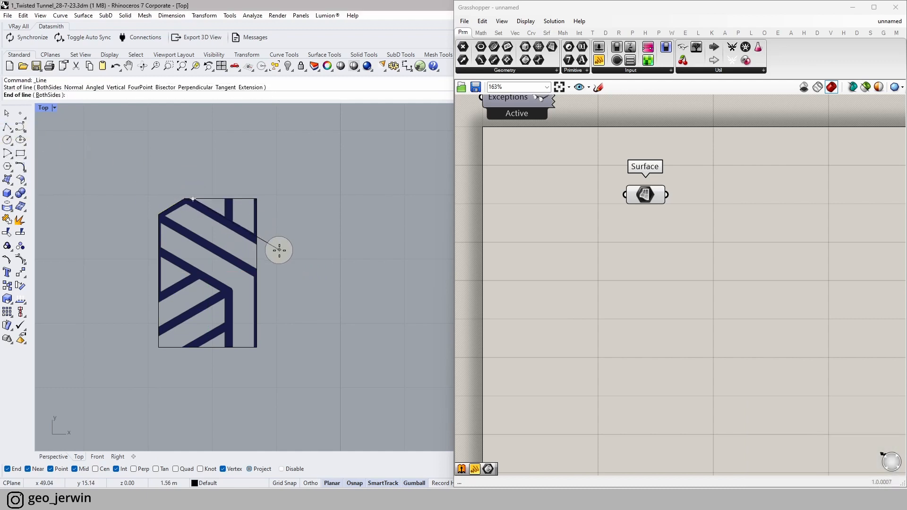
pyautogui.click(279, 250)
pyautogui.scroll(4, 236, 217)
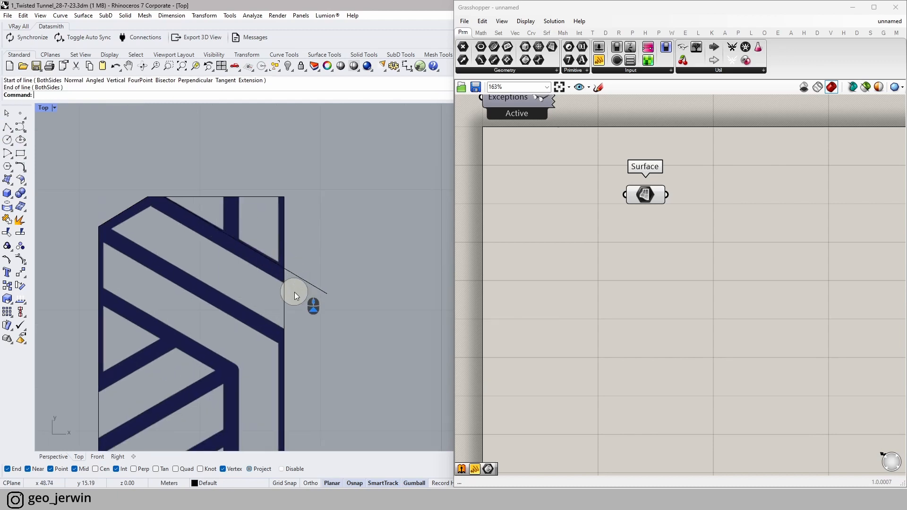
# - Split the module's surface and border along the diagonal line, and delete the corner piece and curve above it
pyautogui.moveTo(321, 336); pyautogui.dragTo(264, 324)
pyautogui.click(20, 232)
pyautogui.click(297, 272)
pyautogui.press('Return')
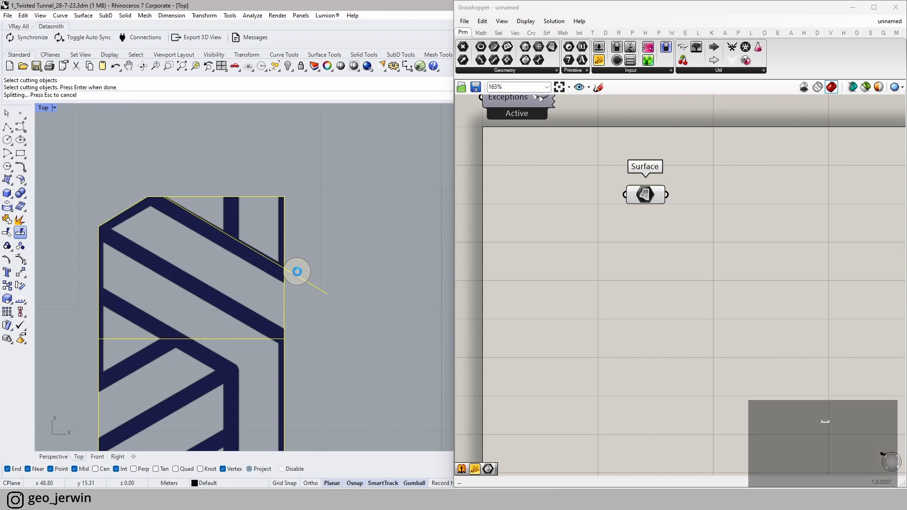
pyautogui.moveTo(297, 225); pyautogui.dragTo(265, 203)
pyautogui.press('Delete')
pyautogui.press('Delete')
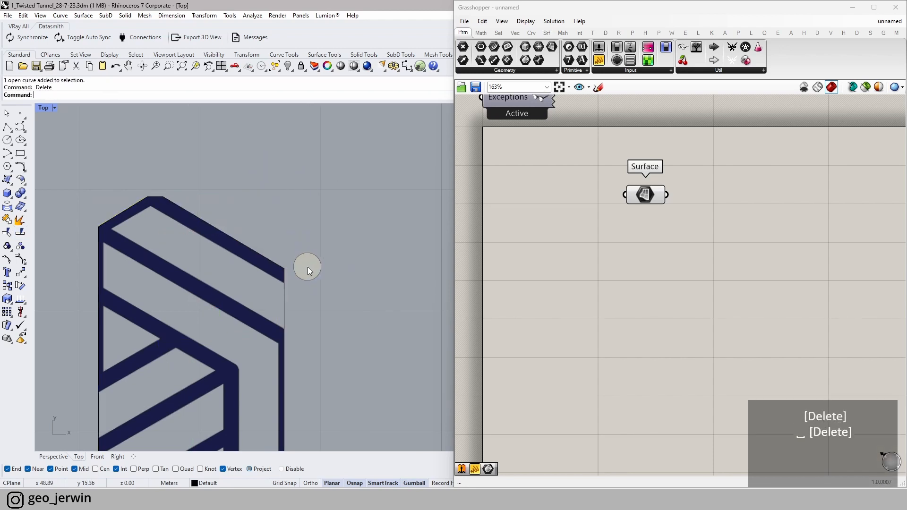
# - Mirror a copy of the cut module across its vertical right edge
pyautogui.scroll(-5, 308, 259)
pyautogui.moveTo(304, 252); pyautogui.dragTo(229, 299)
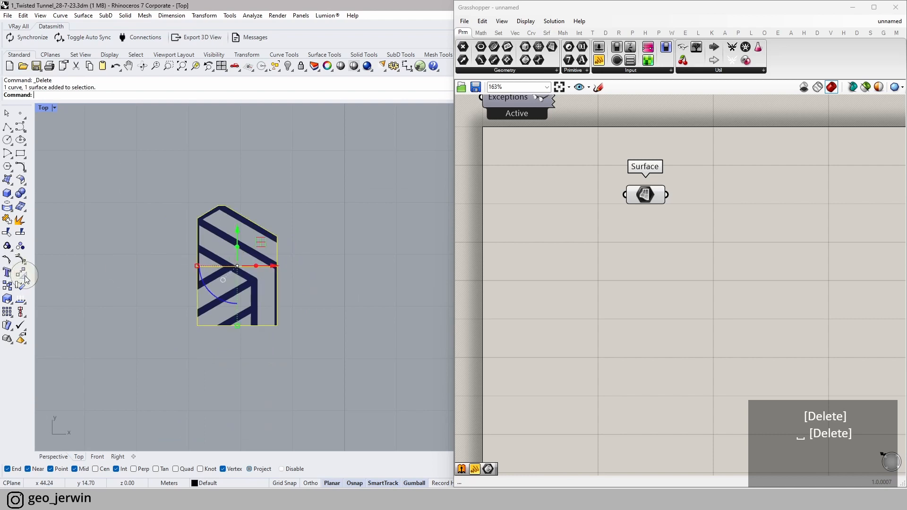
pyautogui.click(25, 276)
pyautogui.click(38, 287)
pyautogui.click(277, 325)
pyautogui.click(269, 180)
# - Mirror both module halves across their bottom edge to form a four-part tile
pyautogui.moveTo(239, 282); pyautogui.dragTo(239, 283)
pyautogui.moveTo(252, 371); pyautogui.dragTo(251, 369, button='right')
pyautogui.rightClick(209, 334)
pyautogui.click(197, 324)
pyautogui.click(312, 323)
pyautogui.scroll(-3, 405, 296)
pyautogui.moveTo(351, 338); pyautogui.dragTo(181, 188)
pyautogui.click(185, 196)
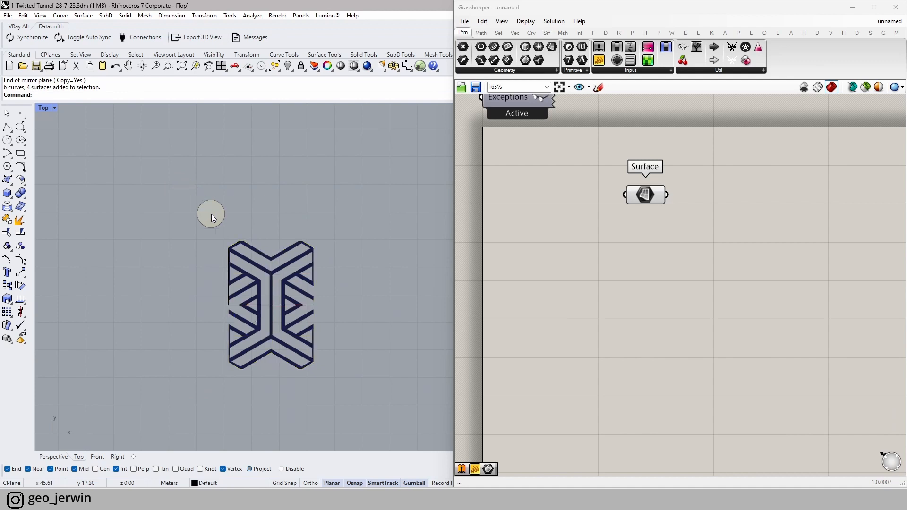
pyautogui.scroll(3, 246, 243)
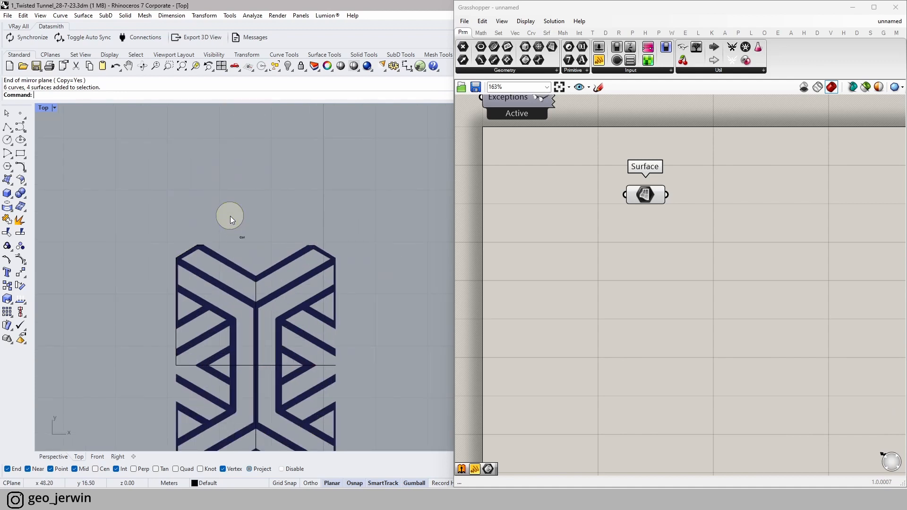
# - Undo the two mirrored copies and the deletion of the upper corner
pyautogui.hotkey('ctrl', 'z')
pyautogui.hotkey('ctrl', 'z')
pyautogui.hotkey('ctrl', 'z')
pyautogui.hotkey('ctrl', 'z')
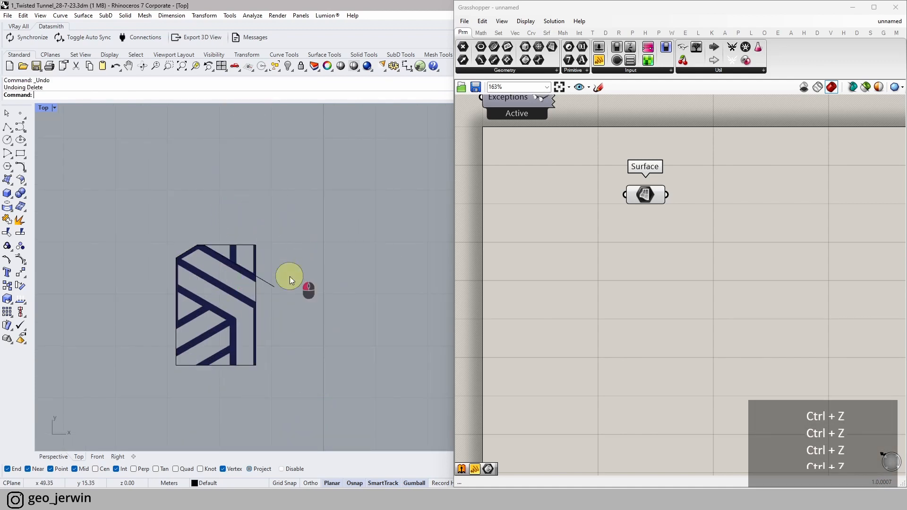
# - Try deleting the diagonal line, and undo back to before that line was drawn
pyautogui.click(269, 282)
pyautogui.press('Delete')
pyautogui.click(239, 311)
pyautogui.click(300, 294)
pyautogui.hotkey('ctrl', 'z')
pyautogui.click(279, 305)
pyautogui.click(266, 278)
pyautogui.press('Delete')
pyautogui.click(225, 307)
pyautogui.hotkey('ctrl', 'z')
pyautogui.hotkey('ctrl', 'z')
# - Mirror a copy of the module with its upper corner intact across its vertical right edge
pyautogui.click(263, 306)
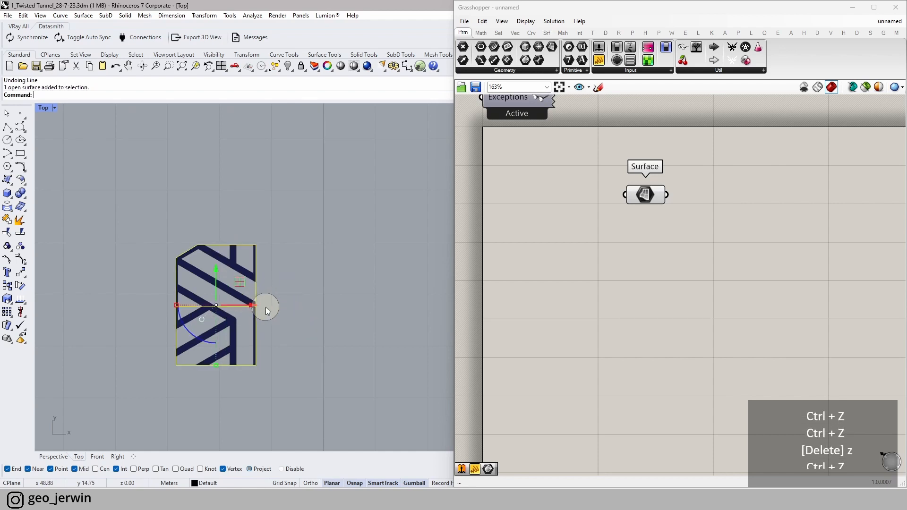
pyautogui.click(22, 273)
pyautogui.click(36, 291)
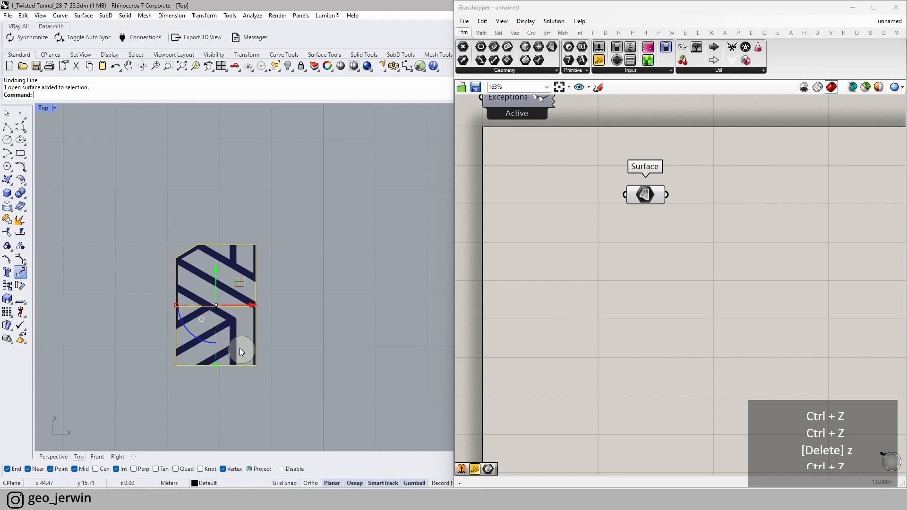
pyautogui.click(256, 365)
pyautogui.click(259, 262)
# - Mirror the original module and its copy across their shared bottom edge
pyautogui.moveTo(324, 414); pyautogui.dragTo(220, 338)
pyautogui.rightClick(227, 343)
pyautogui.click(187, 365)
pyautogui.click(276, 370)
# - Examine how the bands join across the mirrored four-part tile
pyautogui.scroll(-5, 331, 330)
pyautogui.scroll(8, 297, 336)
pyautogui.moveTo(297, 336)
pyautogui.mouseDown(button='right')
pyautogui.moveTo(354, 296)
pyautogui.moveTo(284, 347)
pyautogui.mouseUp(button='right')
pyautogui.moveTo(373, 265); pyautogui.dragTo(358, 294, button='right')
pyautogui.scroll(2, 229, 240)
pyautogui.scroll(-2, 228, 240)
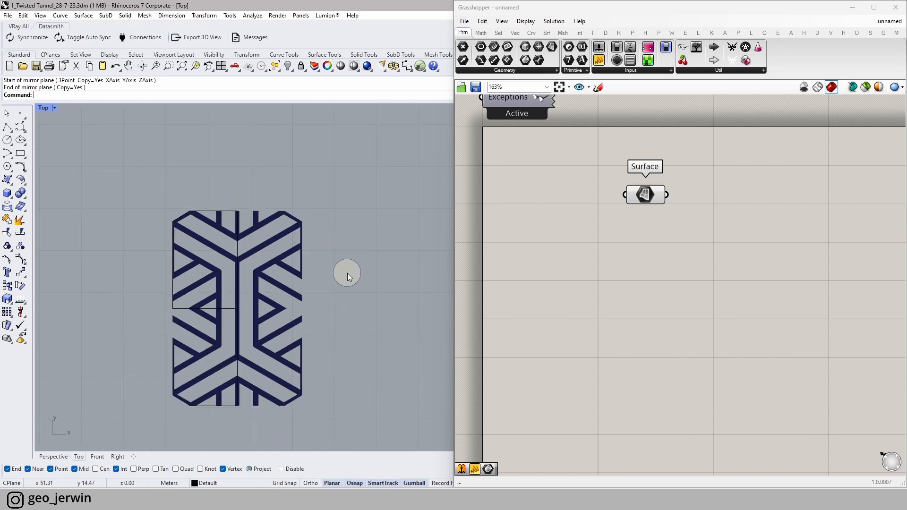
pyautogui.scroll(4, 305, 248)
pyautogui.scroll(-2, 303, 248)
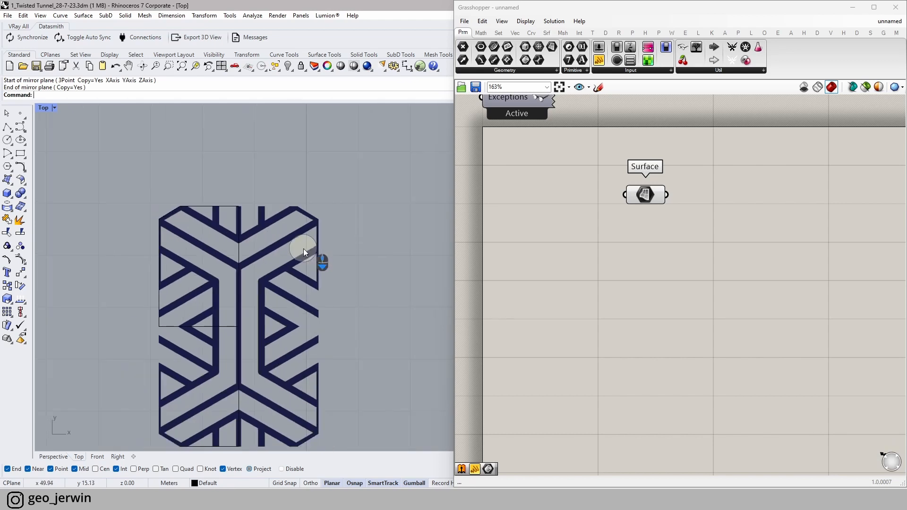
pyautogui.moveTo(377, 380); pyautogui.dragTo(198, 376)
pyautogui.click(394, 299)
pyautogui.moveTo(380, 300); pyautogui.dragTo(355, 286, button='right')
pyautogui.scroll(-4, 367, 259)
# - Group the four-part tile and place a duplicate directly against its right side
pyautogui.moveTo(147, 159); pyautogui.dragTo(365, 400)
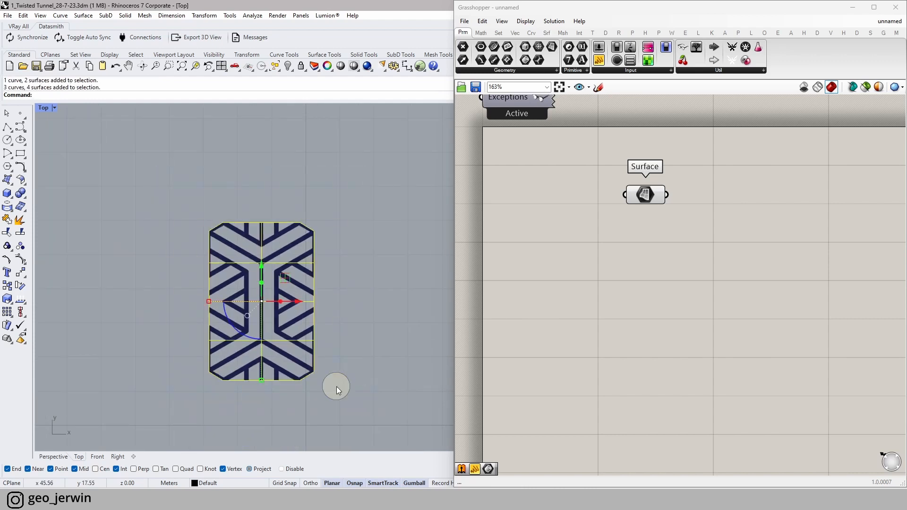
pyautogui.click(8, 247)
pyautogui.moveTo(297, 304); pyautogui.dragTo(401, 310)
pyautogui.press('alt')
pyautogui.click(356, 407)
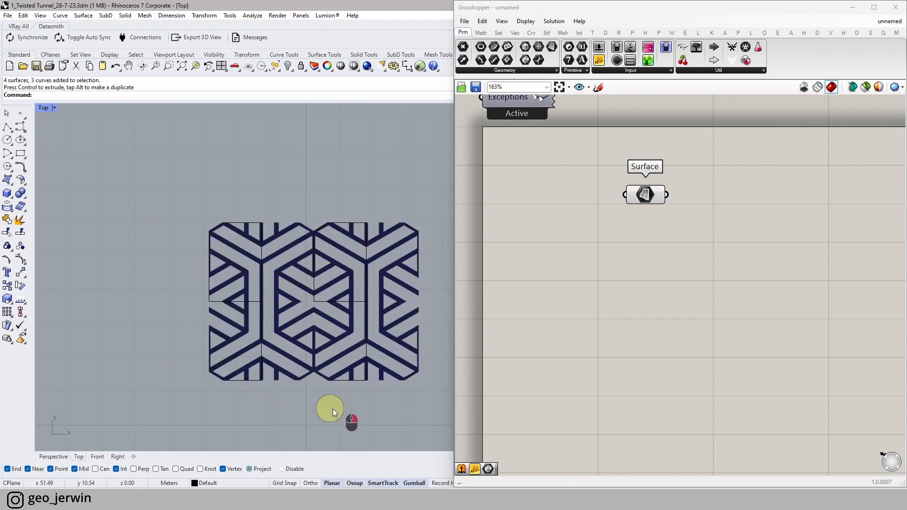
# - Duplicate the two-tile row upward to form a second row above it
pyautogui.moveTo(260, 316); pyautogui.dragTo(232, 317, button='right')
pyautogui.click(273, 311)
pyautogui.moveTo(284, 272); pyautogui.dragTo(288, 108)
pyautogui.press('alt')
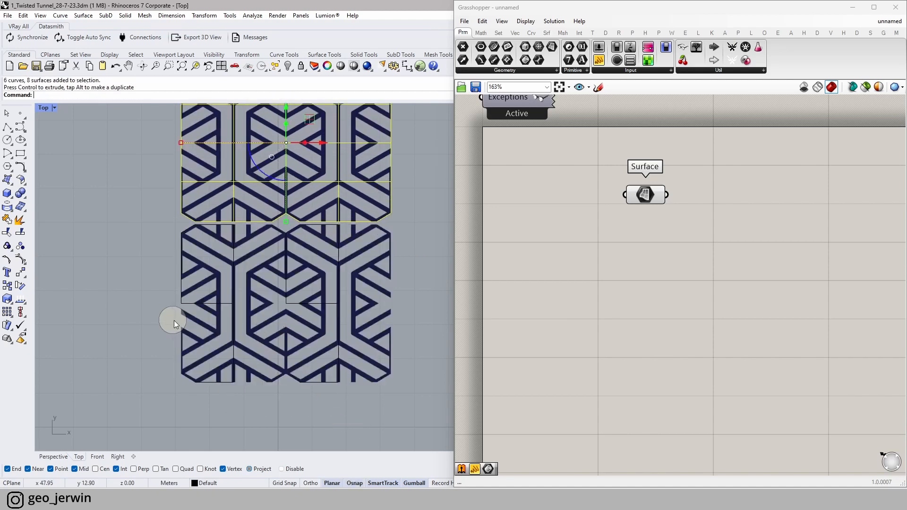
pyautogui.click(170, 320)
pyautogui.scroll(-6, 168, 318)
pyautogui.scroll(6, 227, 240)
# - Move the duplicated upper row down slightly to close the gap to the row below
pyautogui.moveTo(373, 261); pyautogui.dragTo(133, 193)
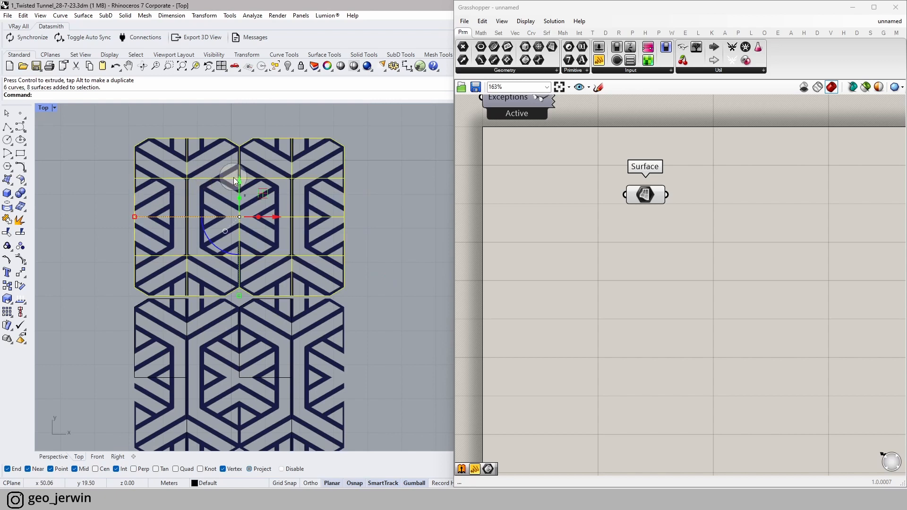
pyautogui.moveTo(240, 182)
pyautogui.mouseDown()
pyautogui.moveTo(248, 203)
pyautogui.moveTo(243, 184)
pyautogui.mouseUp()
pyautogui.click(97, 292)
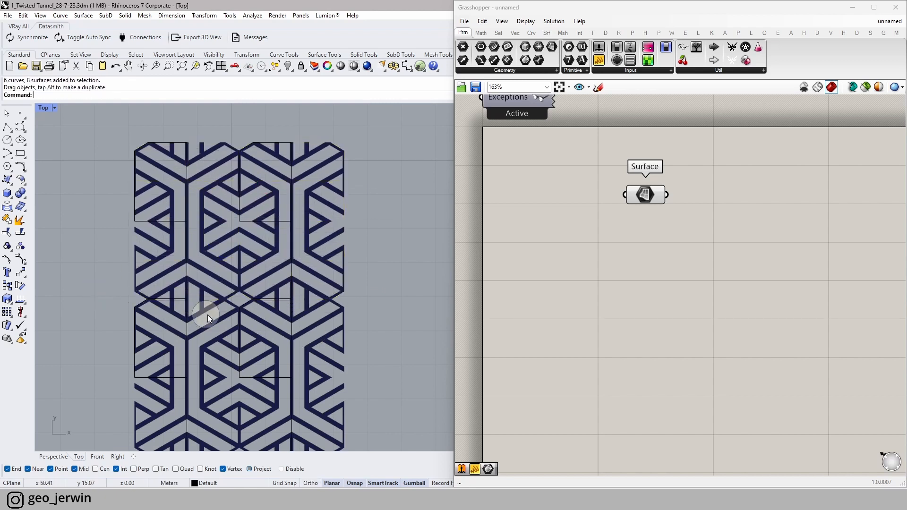
pyautogui.scroll(-3, 333, 321)
pyautogui.scroll(-2, 333, 322)
# - Delete the duplicated upper row and the duplicated right-hand tile
pyautogui.moveTo(349, 299); pyautogui.dragTo(204, 237)
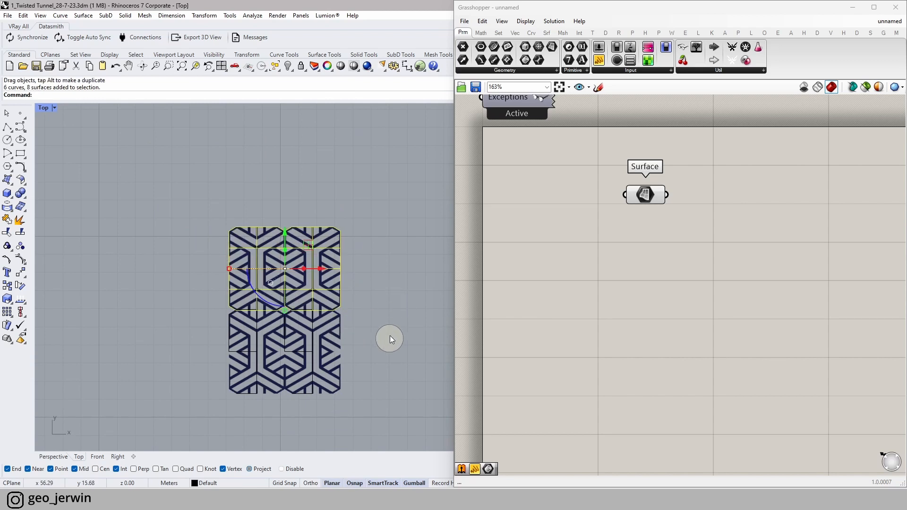
pyautogui.press('Delete')
pyautogui.moveTo(401, 387); pyautogui.dragTo(308, 345)
pyautogui.press('Delete')
# - Delete the tile's mirrored lower half and mirrored right half, keeping only the original upper-left module
pyautogui.scroll(6, 234, 314)
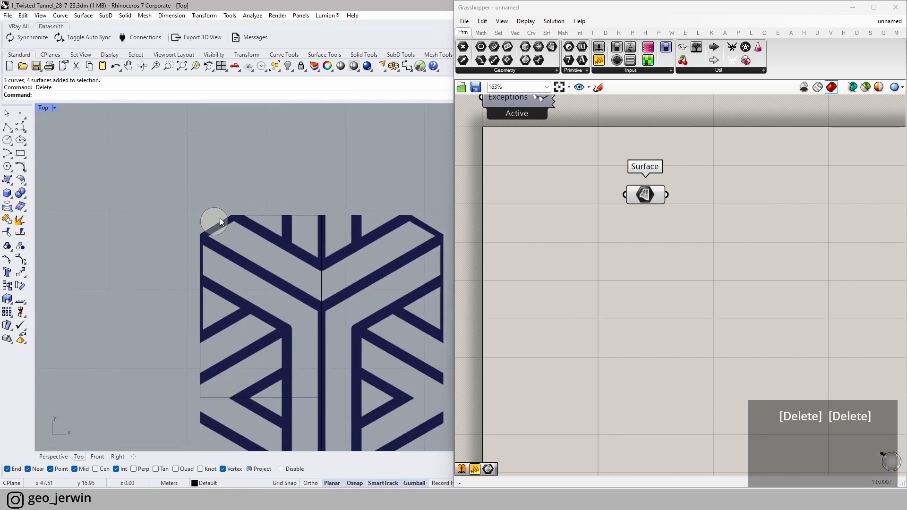
pyautogui.scroll(-3, 224, 220)
pyautogui.hotkey('ctrl', 'z')
pyautogui.moveTo(396, 430); pyautogui.dragTo(230, 369)
pyautogui.press('Delete')
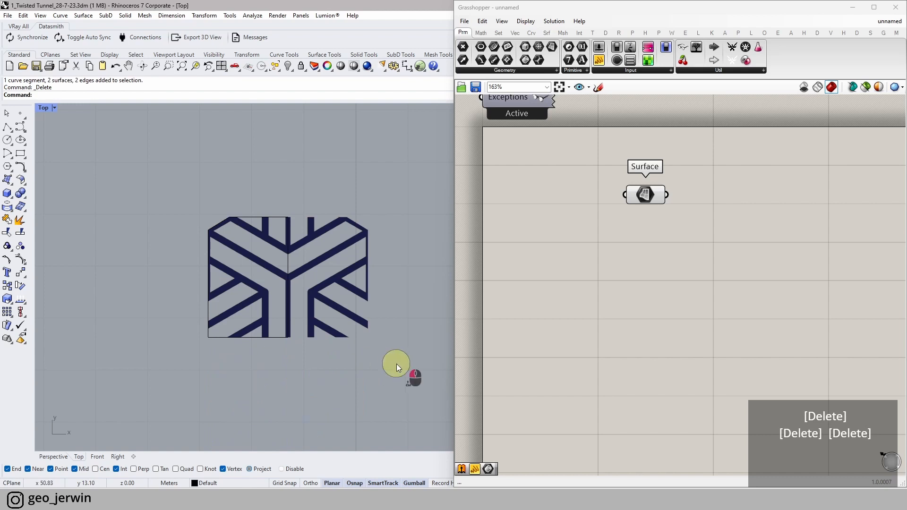
pyautogui.moveTo(399, 364); pyautogui.dragTo(304, 224)
pyautogui.press('Delete')
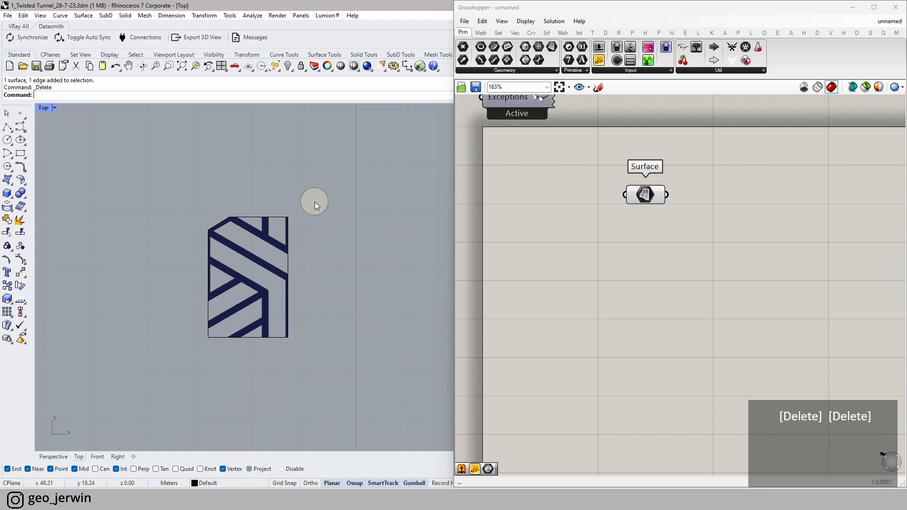
# - Draw a rectangle over the module, from its lower-left corner to its upper-right corner
pyautogui.click(20, 154)
pyautogui.click(209, 337)
pyautogui.click(287, 217)
pyautogui.scroll(4, 257, 228)
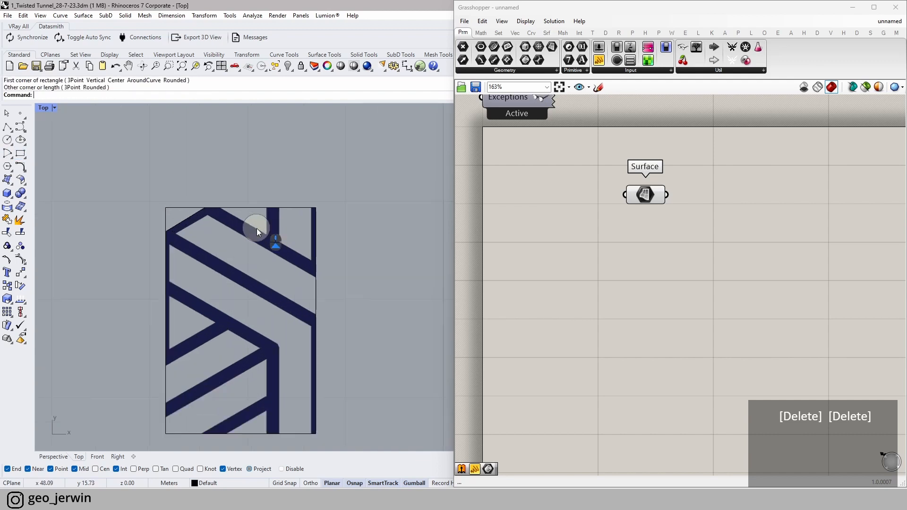
# - Draw a line from the rectangle's upper-left corner to its right edge near the end of the second diagonal band
pyautogui.click(21, 133)
pyautogui.click(21, 132)
pyautogui.click(166, 207)
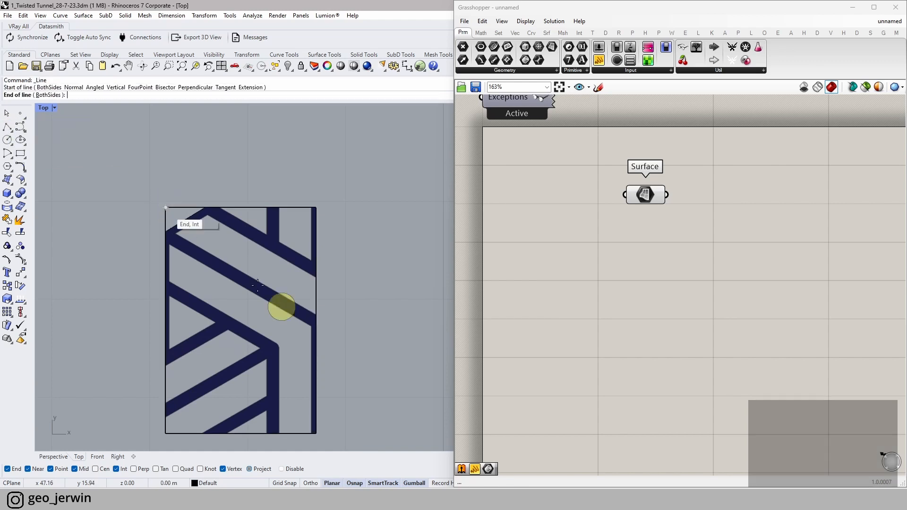
pyautogui.click(323, 324)
# - Delete the patterned surface and its old border curves, keeping the rectangle and the diagonal line
pyautogui.scroll(-3, 340, 290)
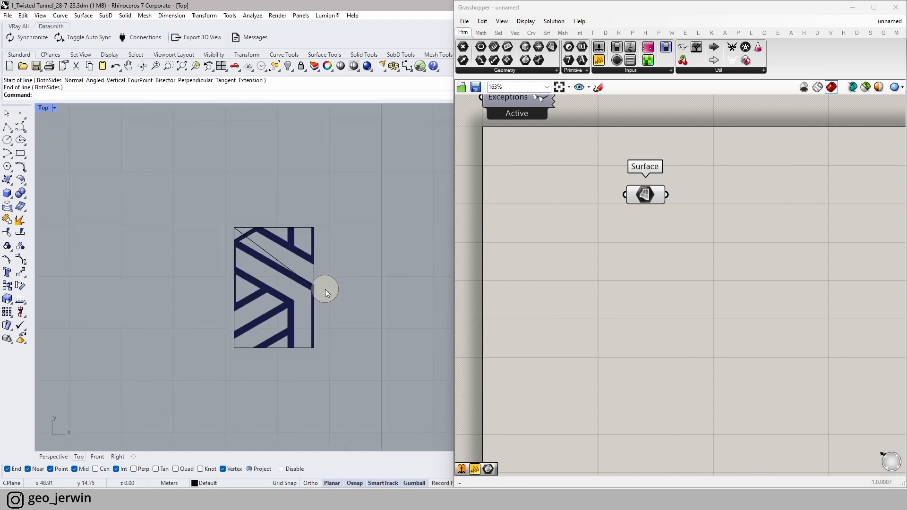
pyautogui.moveTo(354, 316); pyautogui.dragTo(299, 320)
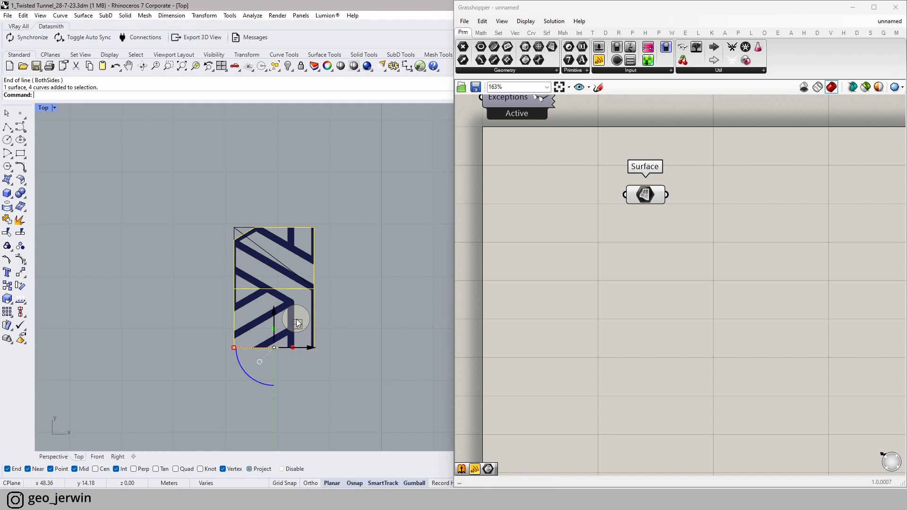
pyautogui.press('Delete')
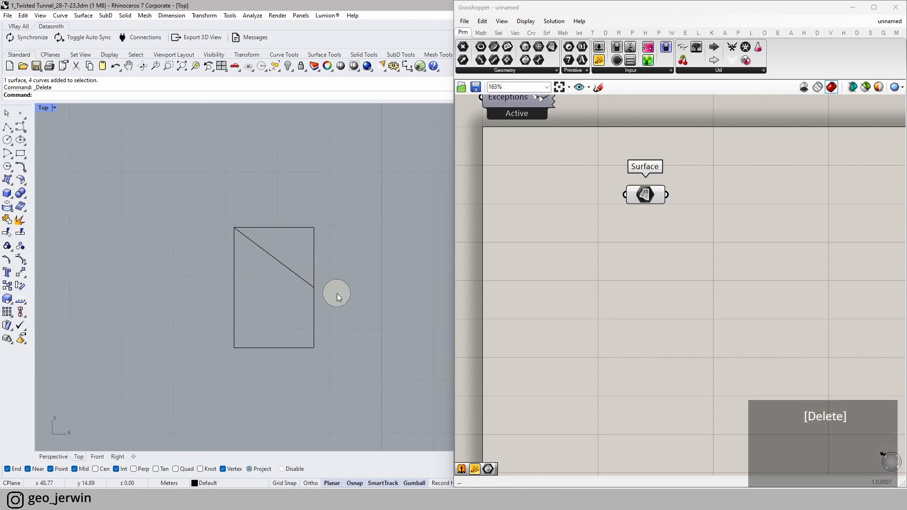
# - Undo the deletion of the patterned surface and its border curves
pyautogui.hotkey('ctrl', 'z')
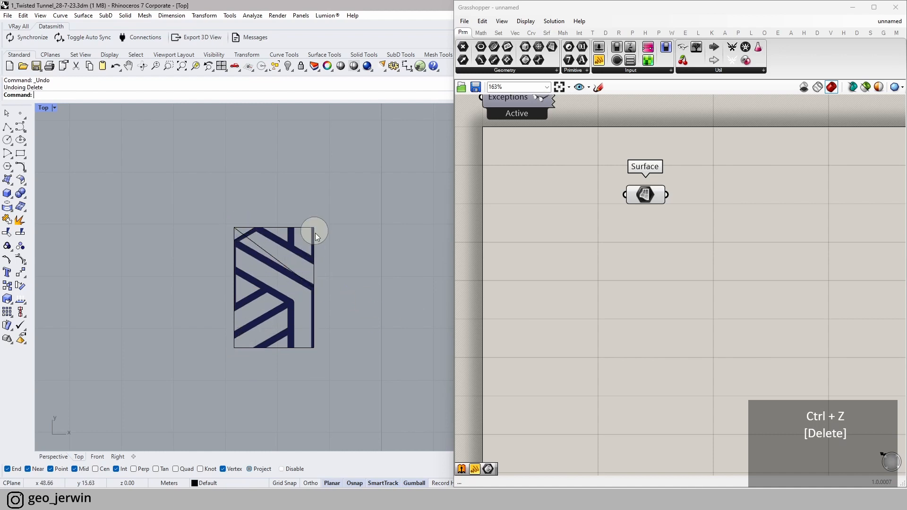
pyautogui.click(277, 325)
pyautogui.moveTo(290, 381); pyautogui.dragTo(265, 333)
pyautogui.press('Delete')
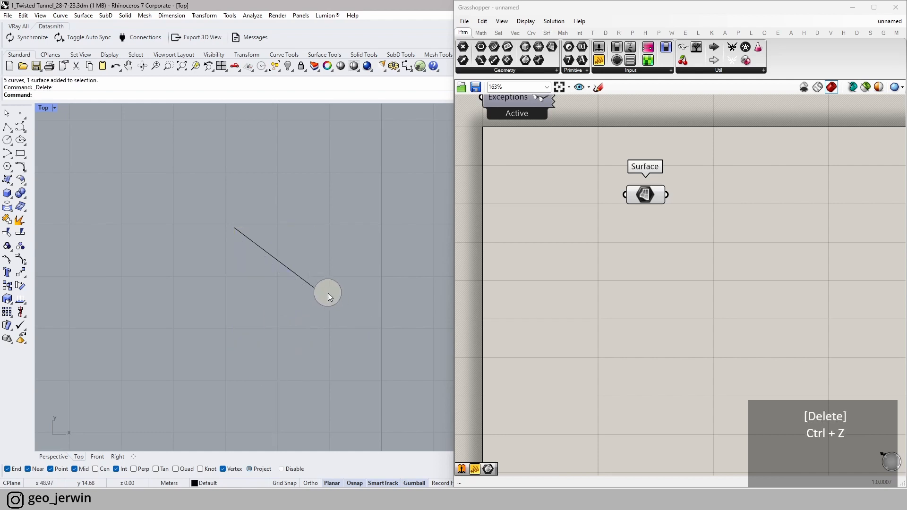
pyautogui.hotkey('ctrl', 'z')
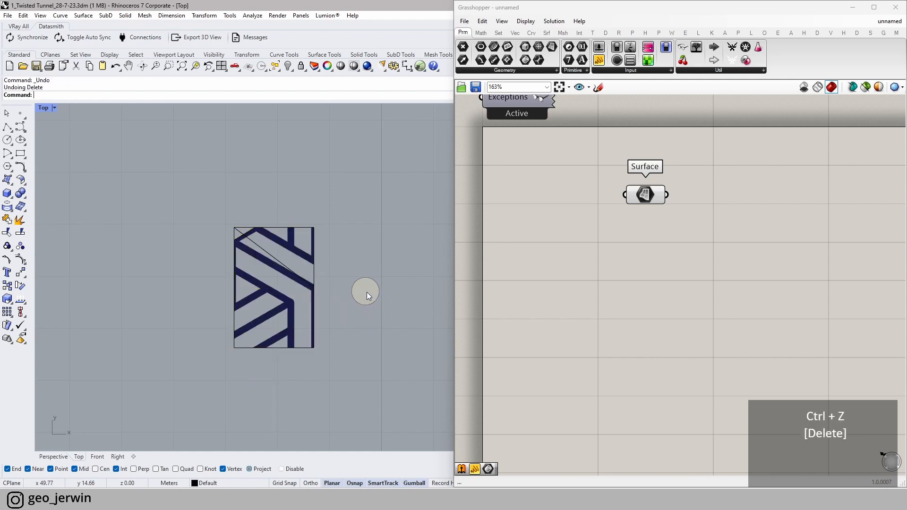
# - Draw a vertical line from the diagonal's lower end down to the module's lower-right corner
pyautogui.click(12, 131)
pyautogui.click(40, 143)
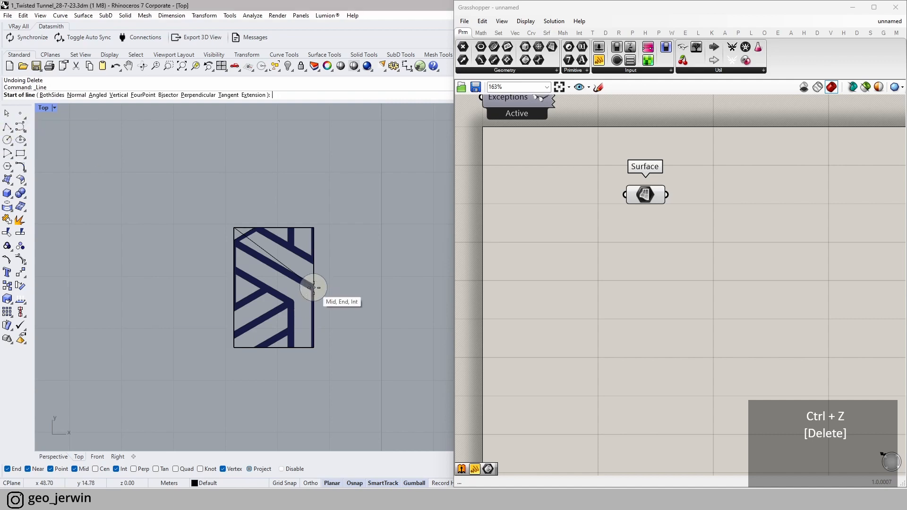
pyautogui.click(313, 288)
pyautogui.click(314, 347)
pyautogui.moveTo(350, 367); pyautogui.dragTo(273, 330)
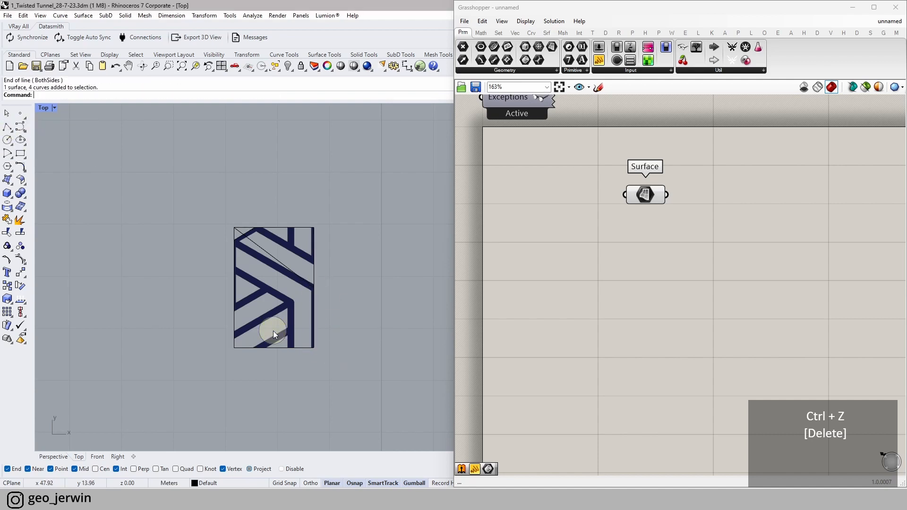
pyautogui.press('Delete')
pyautogui.hotkey('ctrl', 'z')
# - Hide the patterned surface with its border curves and delete the remaining rectangle, keeping the diagonal and vertical lines
pyautogui.moveTo(372, 358); pyautogui.dragTo(281, 312)
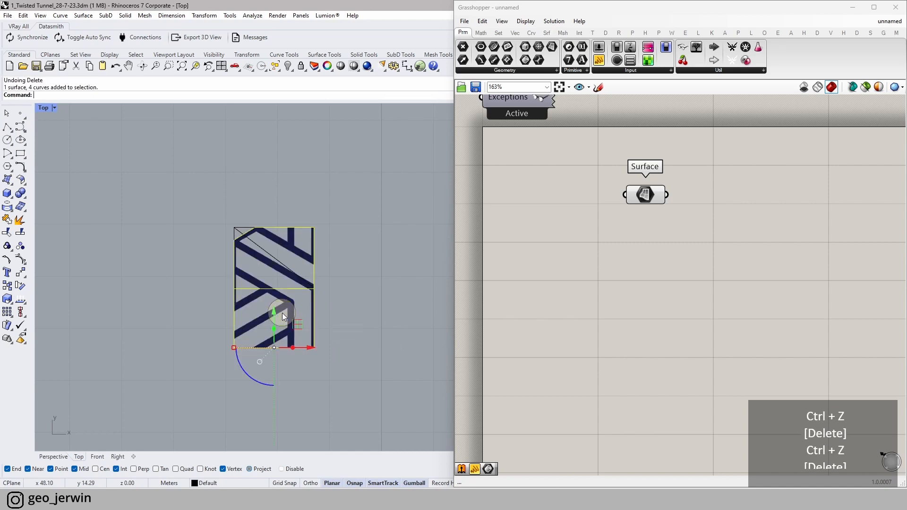
pyautogui.click(289, 69)
pyautogui.moveTo(283, 364); pyautogui.dragTo(236, 328)
pyautogui.press('Delete')
# - Join the diagonal and vertical lines into one bent polyline
pyautogui.scroll(2, 350, 338)
pyautogui.moveTo(358, 389); pyautogui.dragTo(152, 200)
pyautogui.click(352, 209)
pyautogui.scroll(-1, 330, 231)
pyautogui.moveTo(316, 294); pyautogui.dragTo(279, 259)
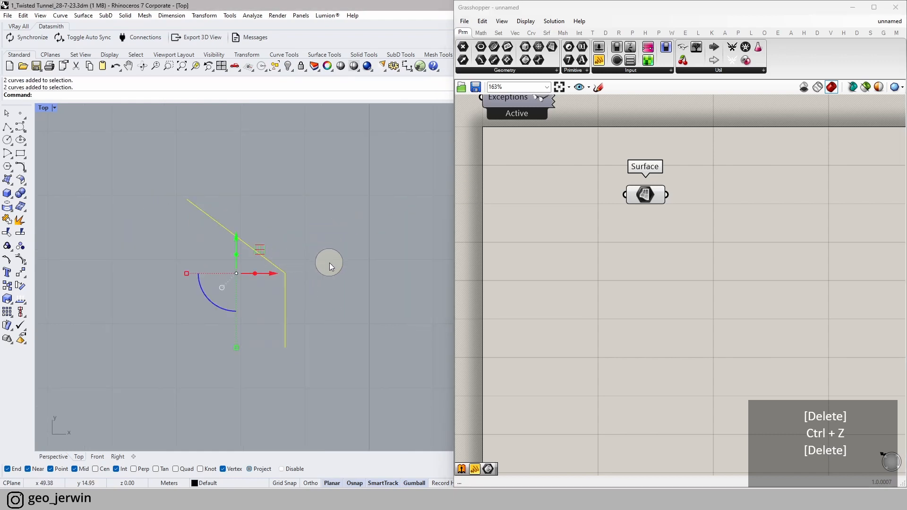
pyautogui.click(8, 221)
pyautogui.click(322, 287)
# - Offset the bent polyline to its inner side using the ThroughPoint option
pyautogui.click(280, 273)
pyautogui.write('offset')
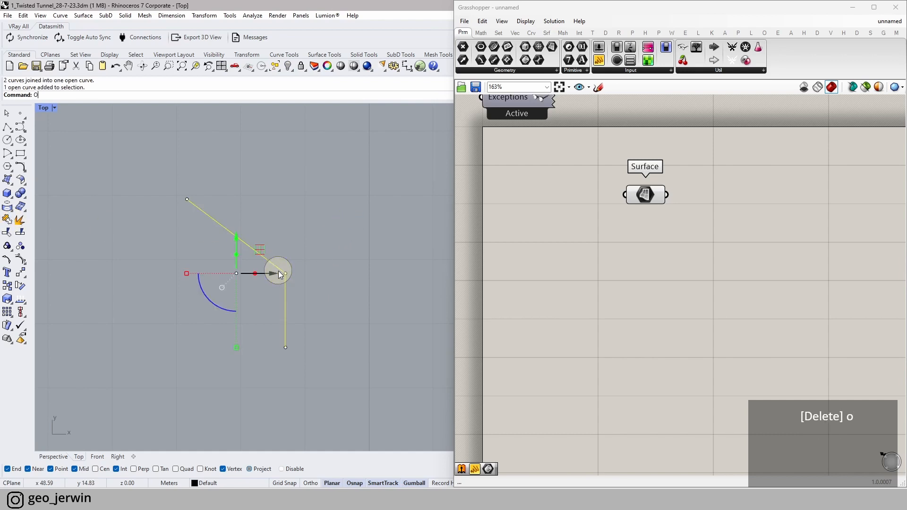
pyautogui.press('space')
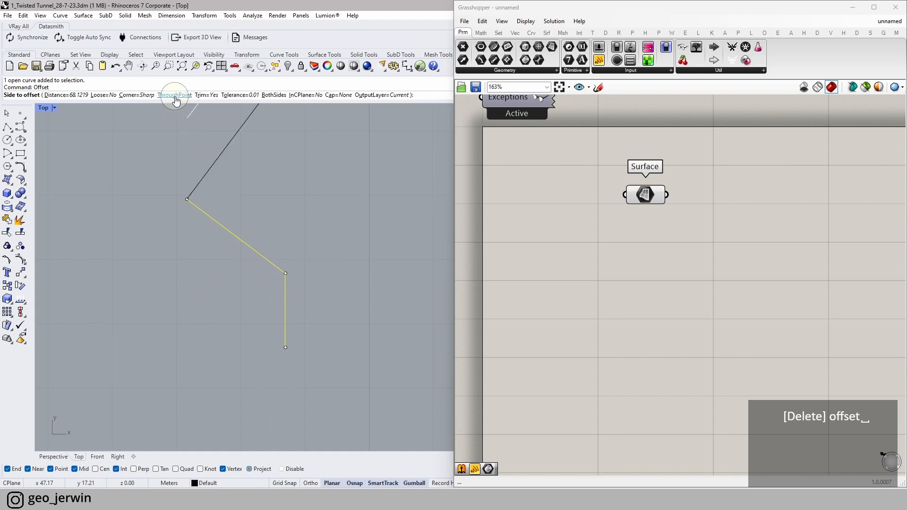
pyautogui.click(171, 96)
pyautogui.scroll(3, 262, 289)
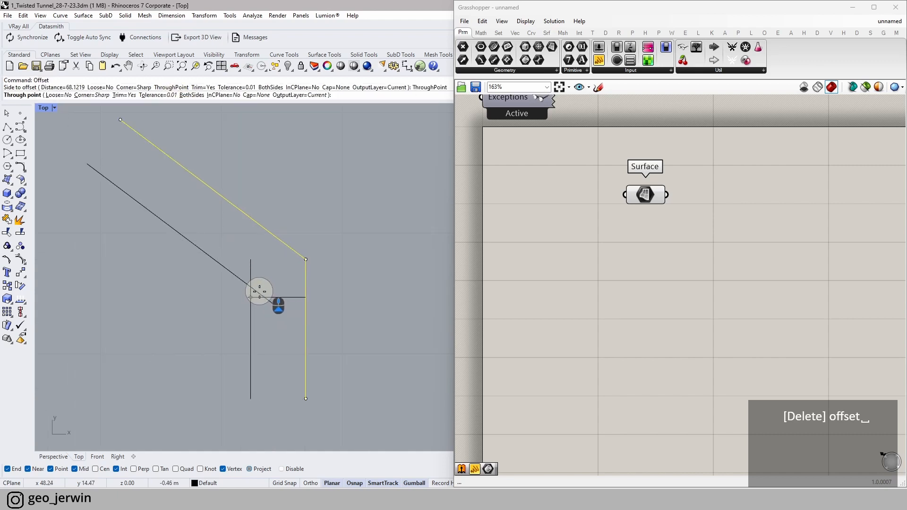
pyautogui.click(255, 294)
pyautogui.scroll(-3, 324, 284)
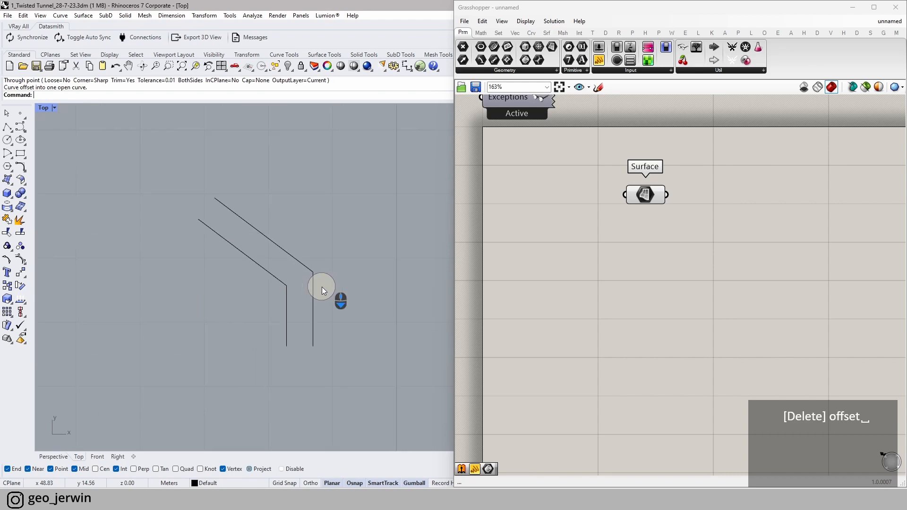
# - Offset the original bent polyline by the same distance to its outer side
pyautogui.click(281, 341)
pyautogui.rightClick(281, 341)
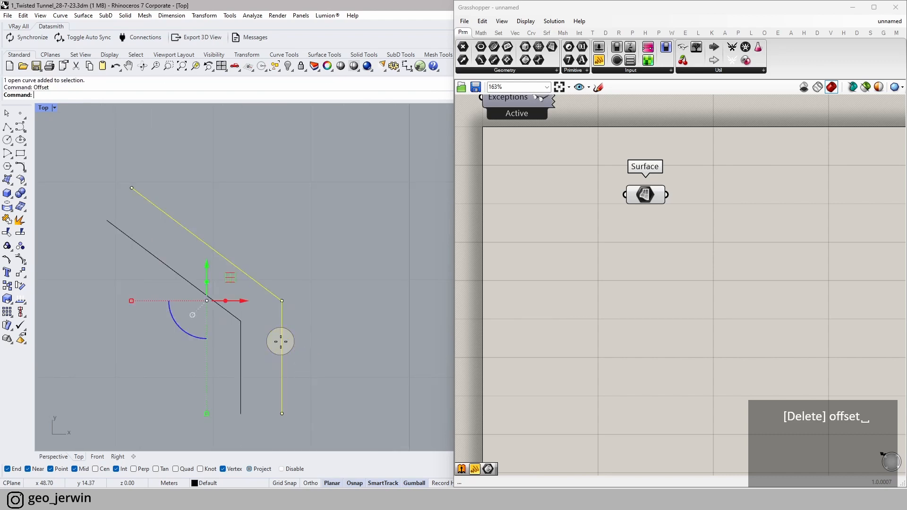
pyautogui.click(313, 332)
pyautogui.click(366, 296)
pyautogui.scroll(-6, 367, 295)
pyautogui.scroll(4, 367, 296)
pyautogui.moveTo(366, 293); pyautogui.dragTo(286, 271, button='right')
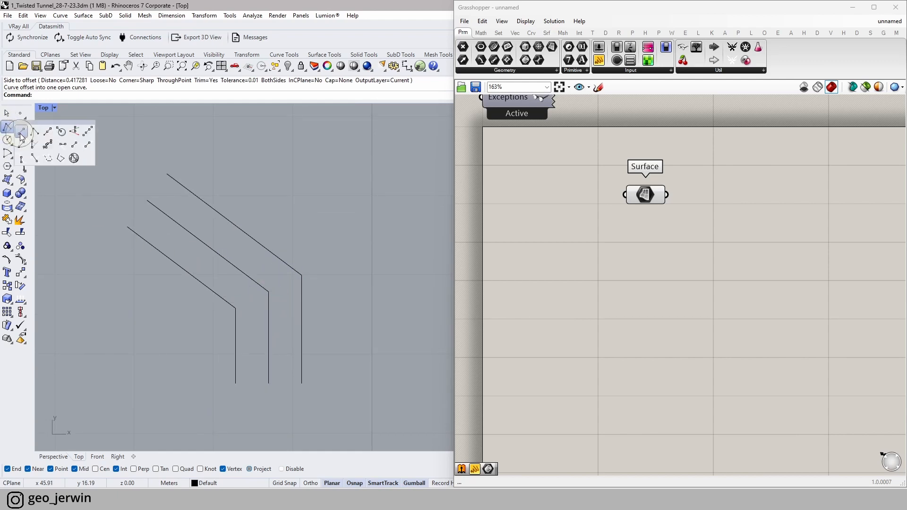
pyautogui.click(21, 132)
pyautogui.click(127, 227)
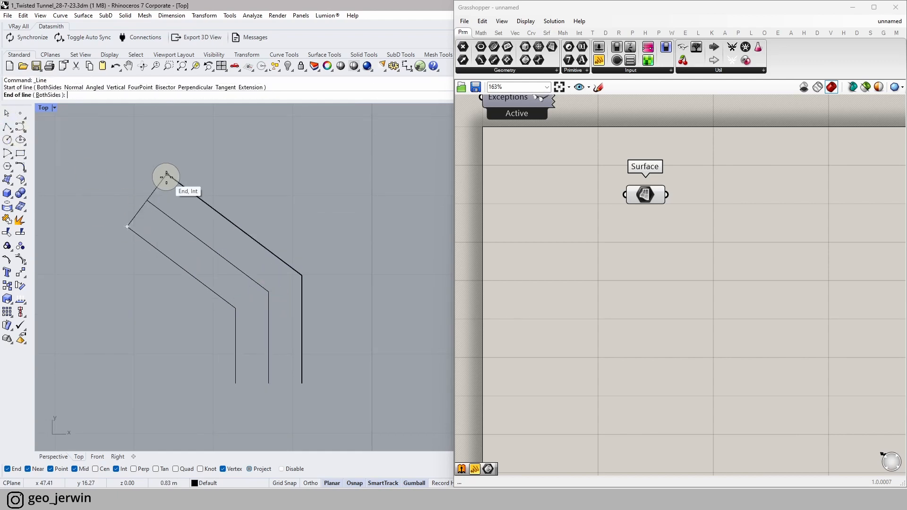
pyautogui.press('Escape')
pyautogui.press('Escape')
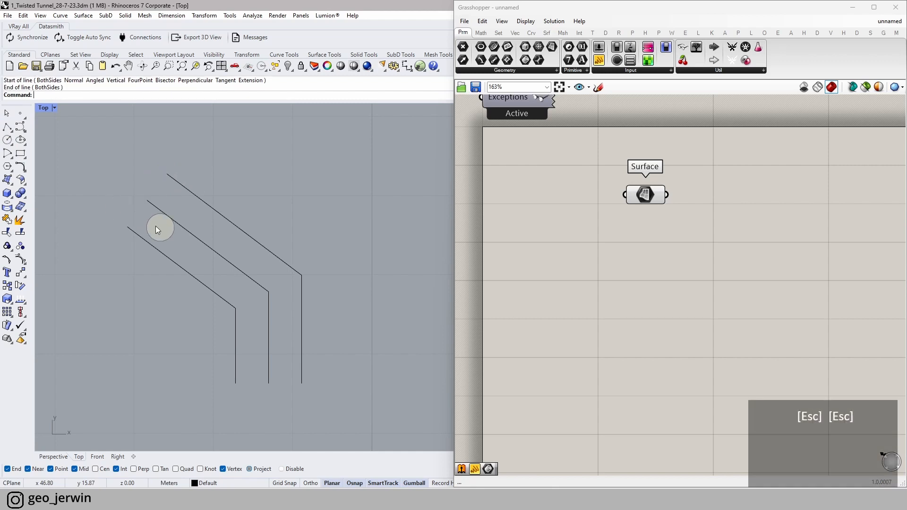
pyautogui.click(170, 262)
pyautogui.keyDown('shift'); pyautogui.click(195, 237); pyautogui.keyUp('shift')
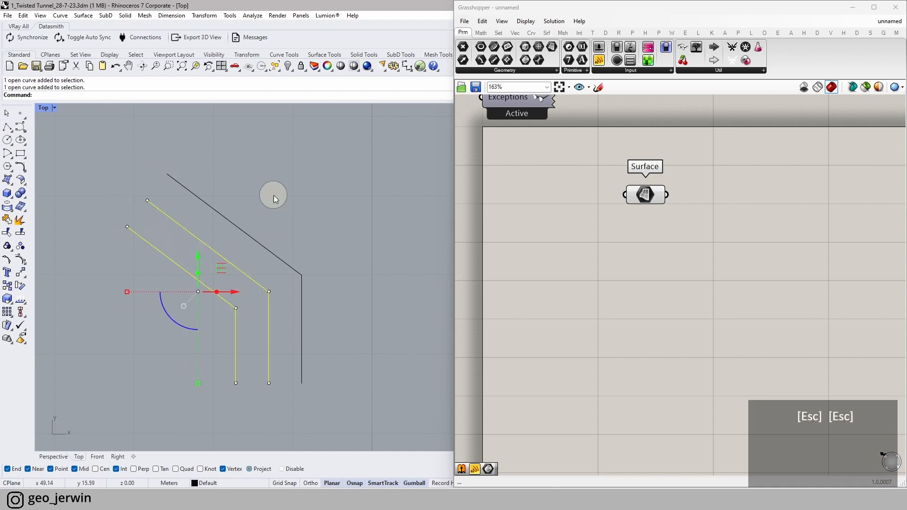
pyautogui.click(317, 243)
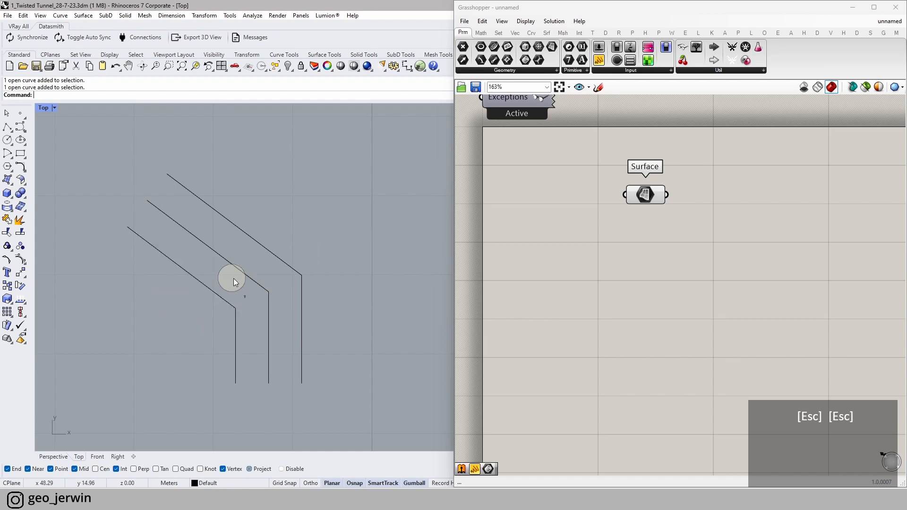
# - Loft between the inner and middle polylines with the Normal style and no simplification
pyautogui.click(208, 282)
pyautogui.keyDown('shift'); pyautogui.click(222, 259); pyautogui.keyUp('shift')
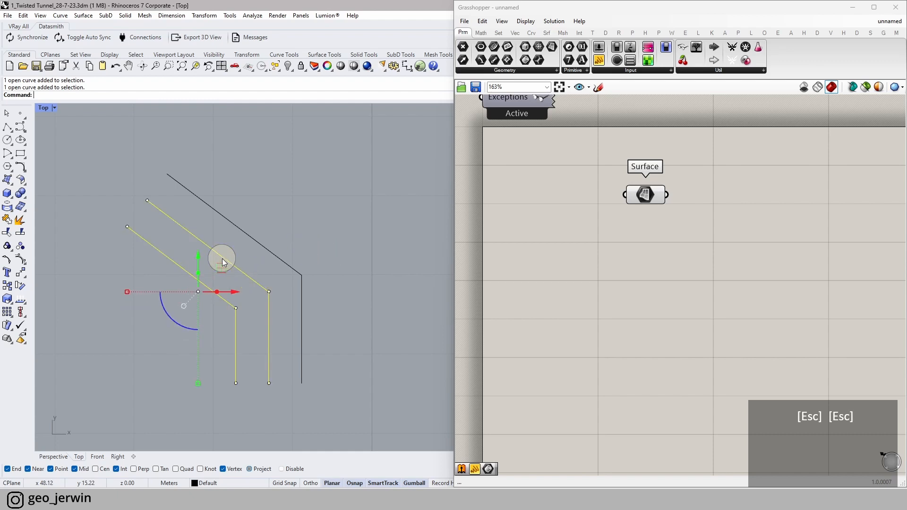
pyautogui.write('loft')
pyautogui.press('Return')
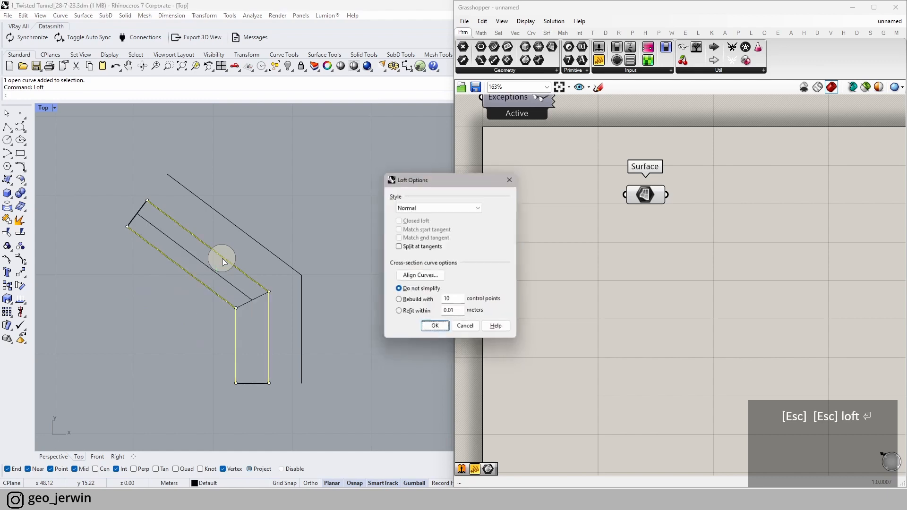
pyautogui.press('Return')
pyautogui.click(254, 212)
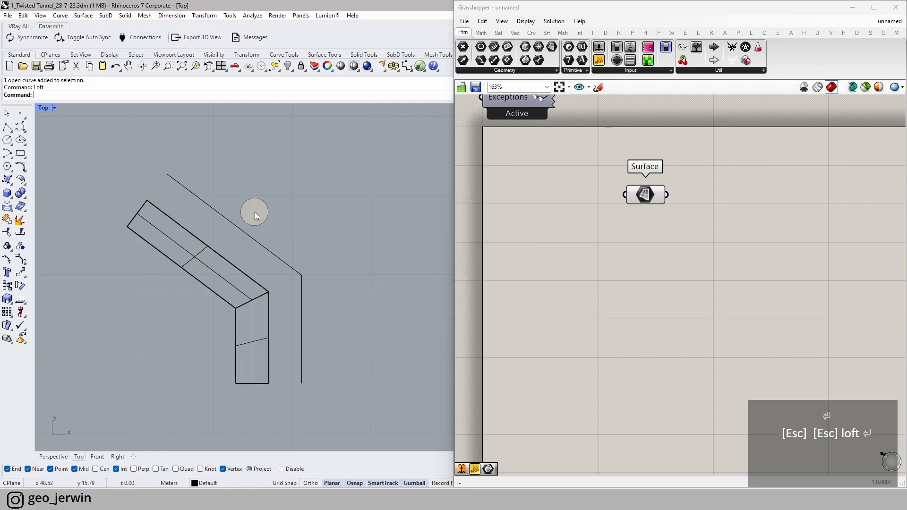
# - Loft between the middle and outer polylines with the Normal style and no simplification
pyautogui.click(231, 262)
pyautogui.click(274, 286)
pyautogui.keyDown('shift'); pyautogui.click(271, 254); pyautogui.keyUp('shift')
pyautogui.write('loft')
pyautogui.press('Return')
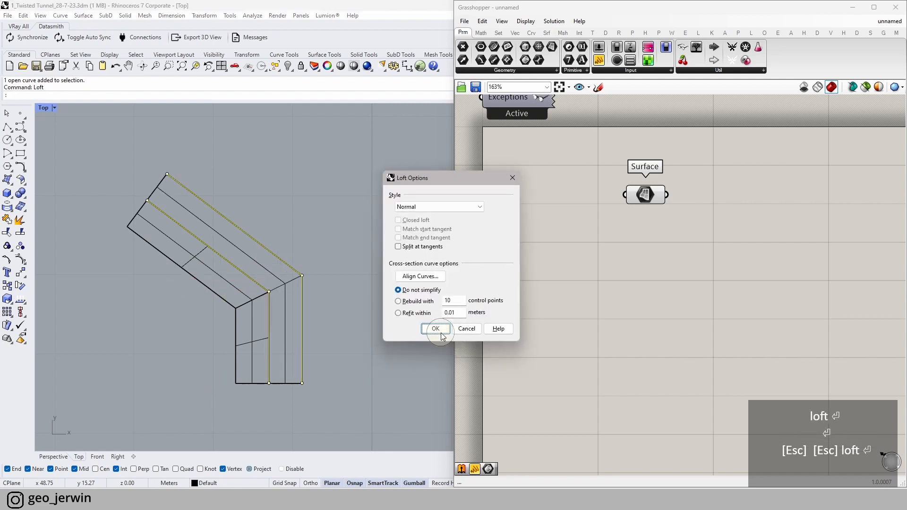
pyautogui.click(442, 334)
pyautogui.click(371, 328)
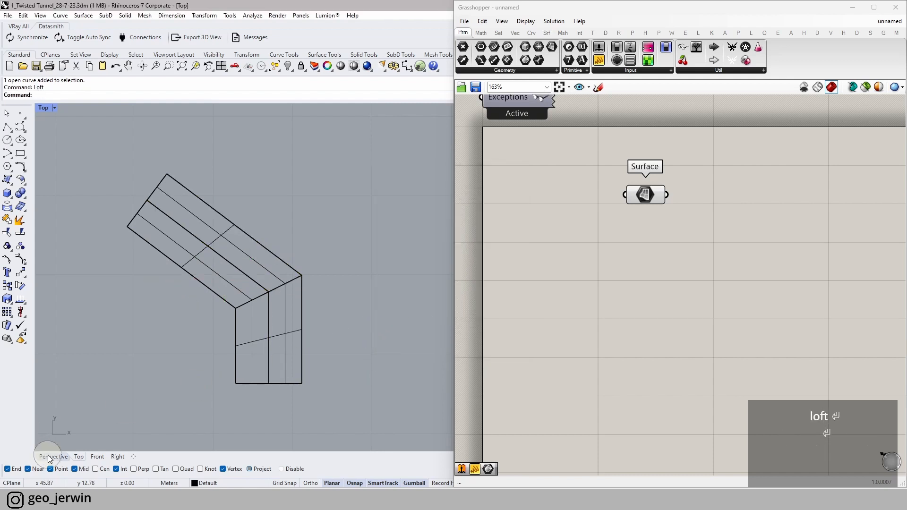
# - Switch to the perspective view, enlarge the modelling window and join the two lofted surfaces into one polysurface
pyautogui.click(49, 456)
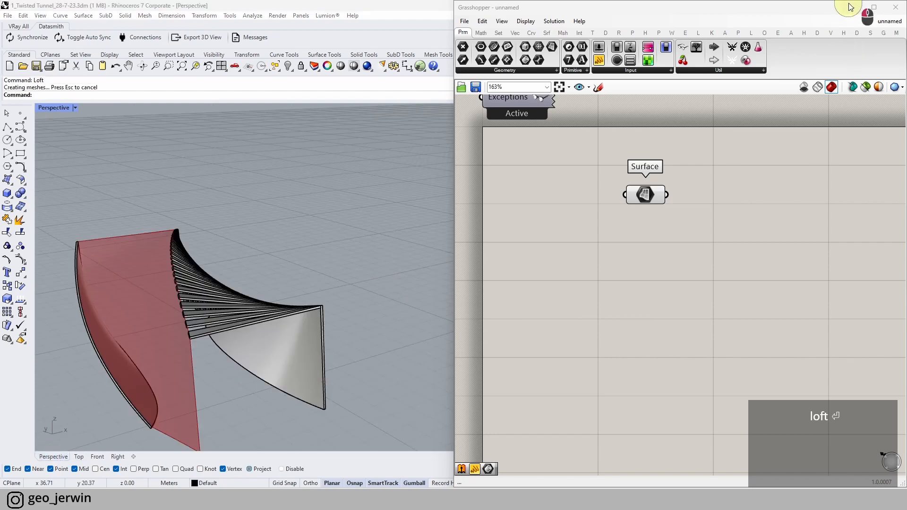
pyautogui.click(849, 7)
pyautogui.scroll(-6, 376, 245)
pyautogui.scroll(10, 514, 244)
pyautogui.moveTo(170, 210); pyautogui.dragTo(453, 307)
pyautogui.write('z')
pyautogui.press('space')
pyautogui.write('s')
pyautogui.press('space')
pyautogui.press('Escape')
pyautogui.moveTo(595, 222); pyautogui.dragTo(519, 234, button='right')
pyautogui.click(467, 321)
pyautogui.click(558, 319)
pyautogui.click(7, 219)
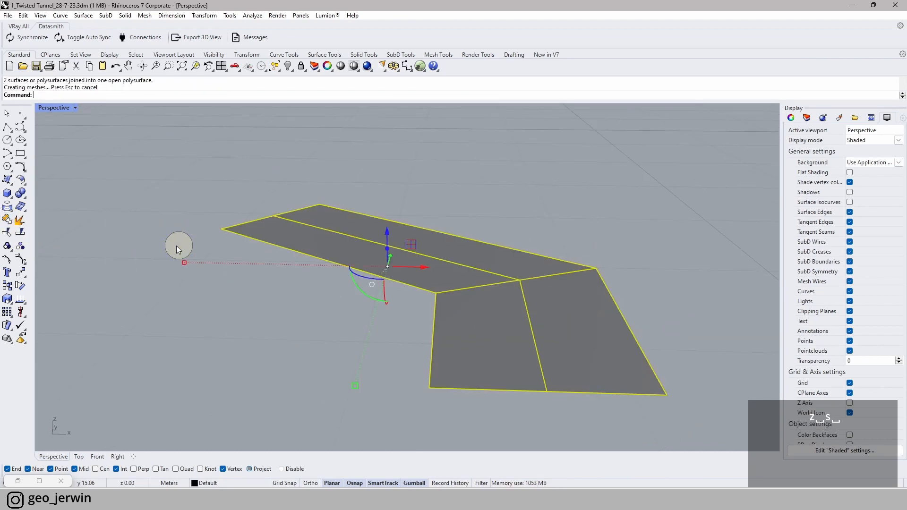
pyautogui.click(287, 251)
# - Delete the leftover source curves around the bent band, keeping only the joined polysurface
pyautogui.scroll(-5, 232, 236)
pyautogui.moveTo(176, 177); pyautogui.dragTo(505, 373)
pyautogui.keyDown('ctrl'); pyautogui.click(355, 287); pyautogui.keyUp('ctrl')
pyautogui.press('Delete')
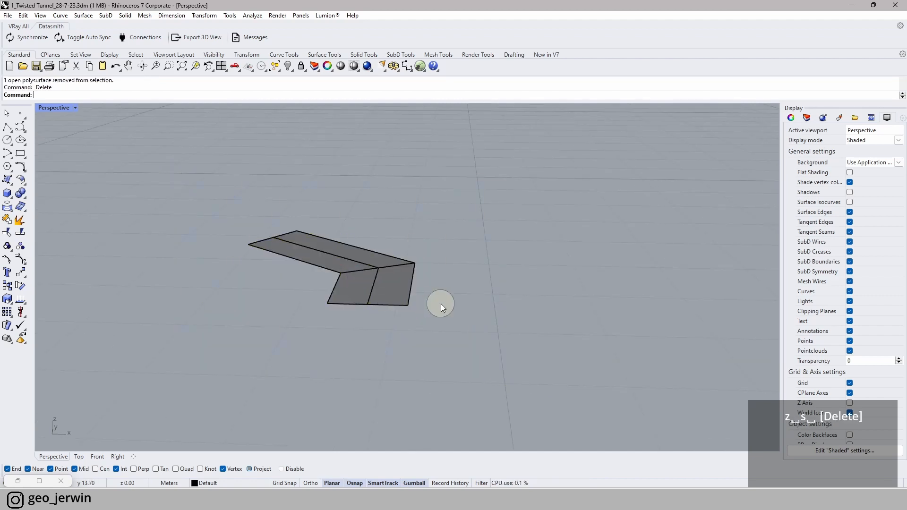
# - Raise the polysurface's two middle edges vertically to form a folded ridge along the bent band
pyautogui.click(78, 457)
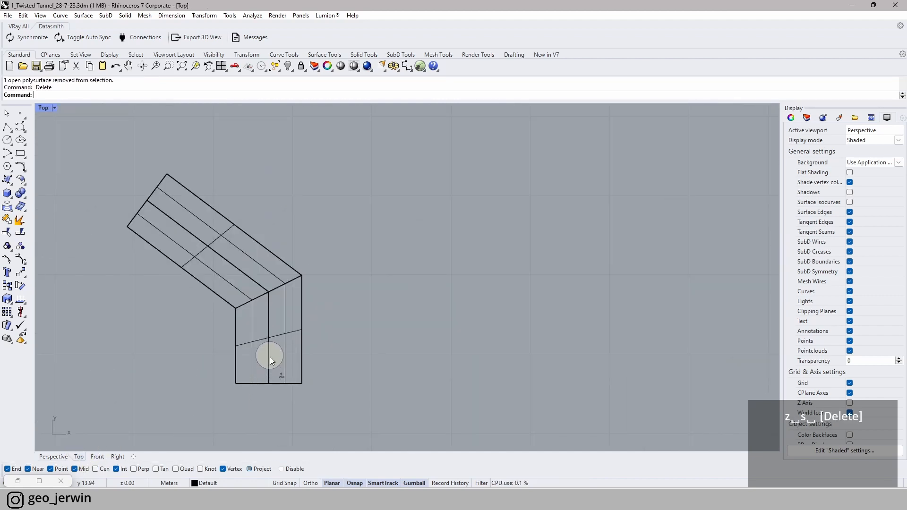
pyautogui.keyDown('ctrl'); pyautogui.keyDown('shift'); pyautogui.click(245, 277); pyautogui.keyUp('shift'); pyautogui.keyUp('ctrl')
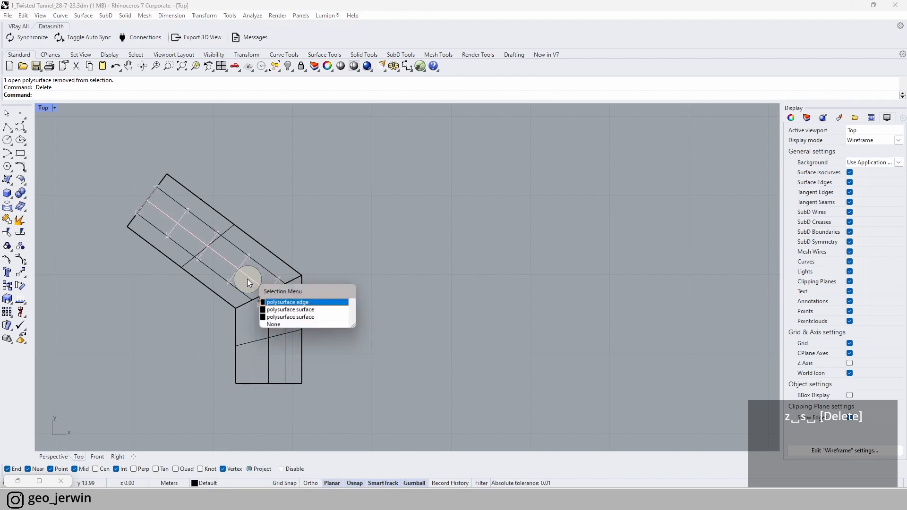
pyautogui.click(281, 303)
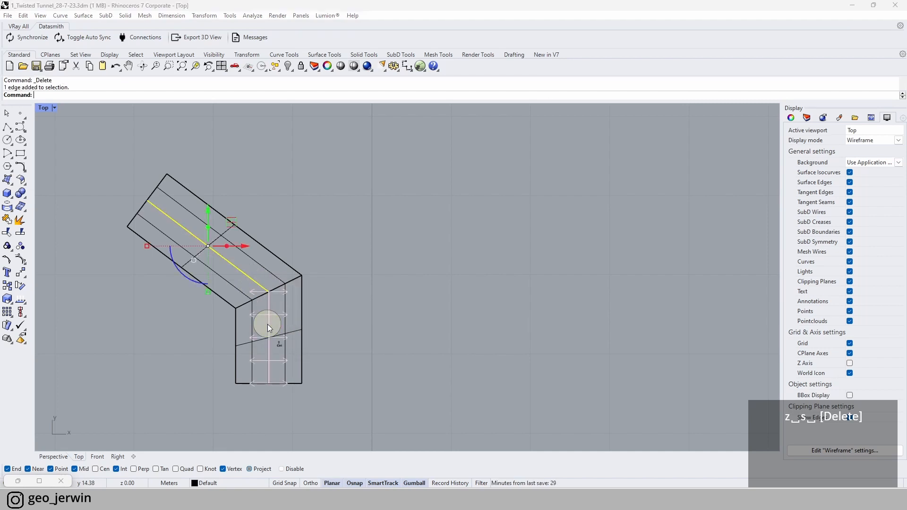
pyautogui.keyDown('ctrl'); pyautogui.keyDown('shift'); pyautogui.click(268, 324); pyautogui.keyUp('shift'); pyautogui.keyUp('ctrl')
pyautogui.click(302, 350)
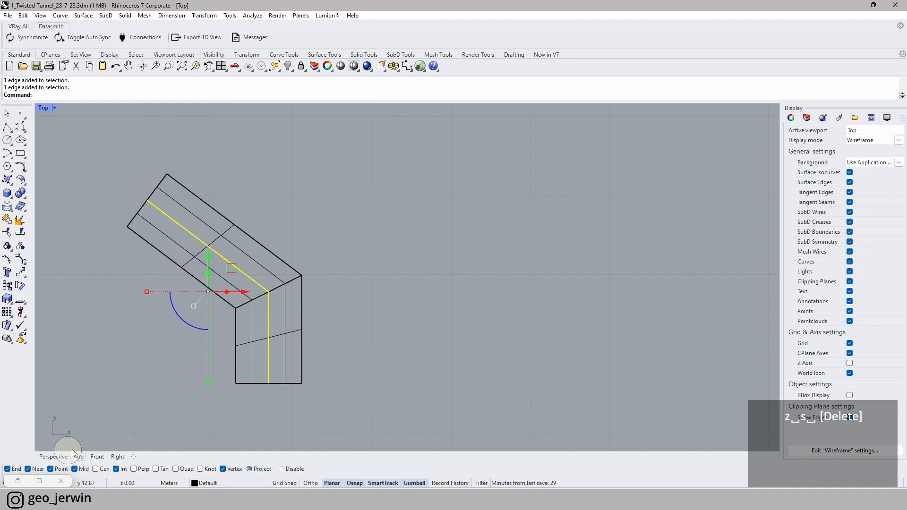
pyautogui.click(55, 457)
pyautogui.moveTo(314, 230); pyautogui.dragTo(313, 220)
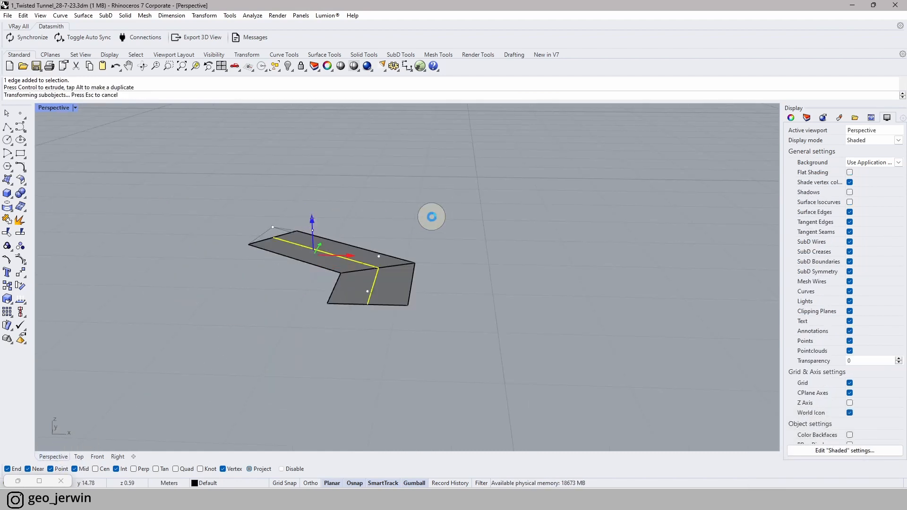
pyautogui.click(431, 216)
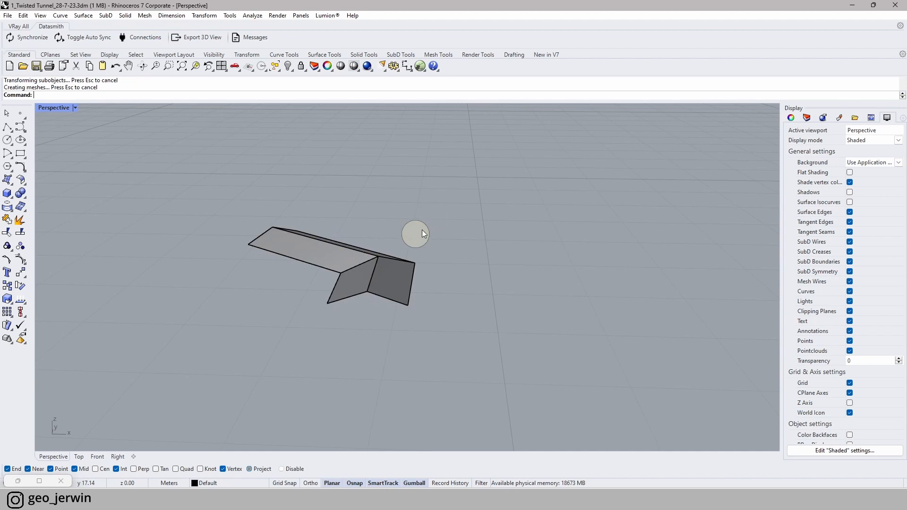
# - Draw a rectangle in the top view from the ridge's upper-left end to the band's lower-right corner
pyautogui.click(78, 458)
pyautogui.scroll(-2, 371, 331)
pyautogui.scroll(2, 359, 329)
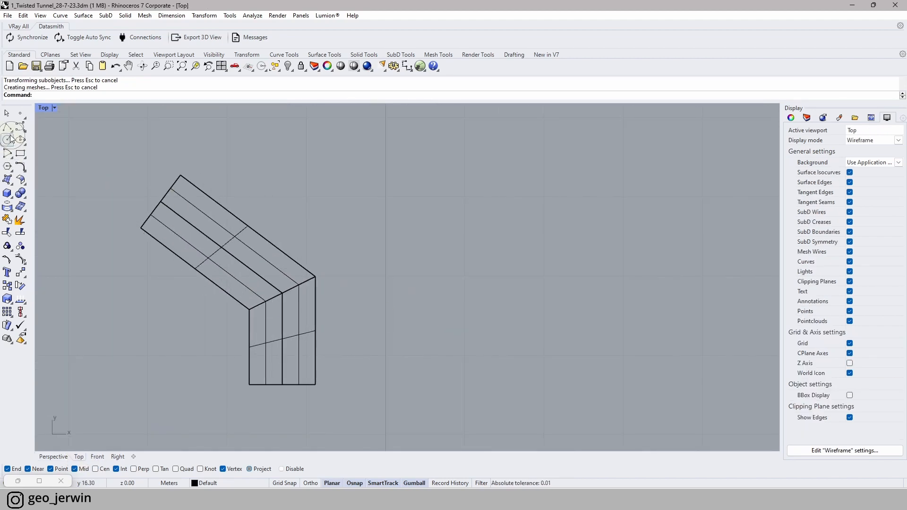
pyautogui.click(20, 154)
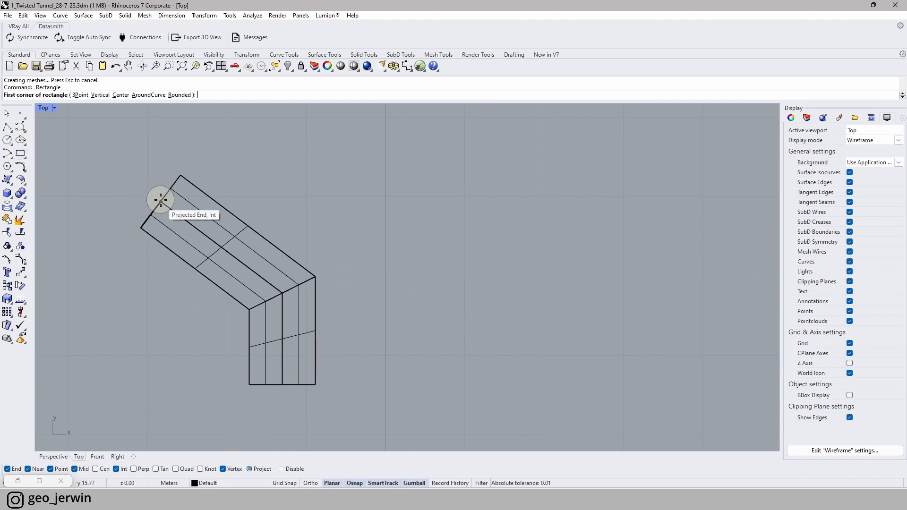
pyautogui.click(161, 200)
pyautogui.click(315, 384)
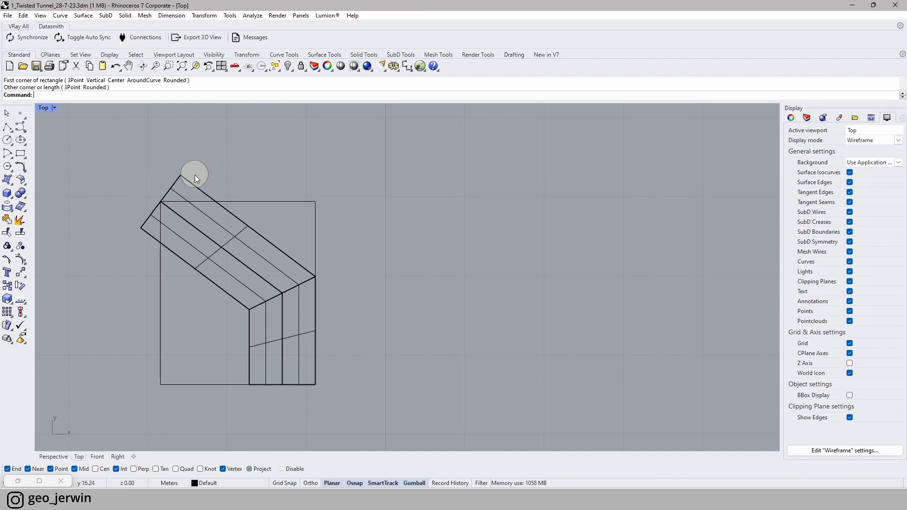
pyautogui.click(231, 257)
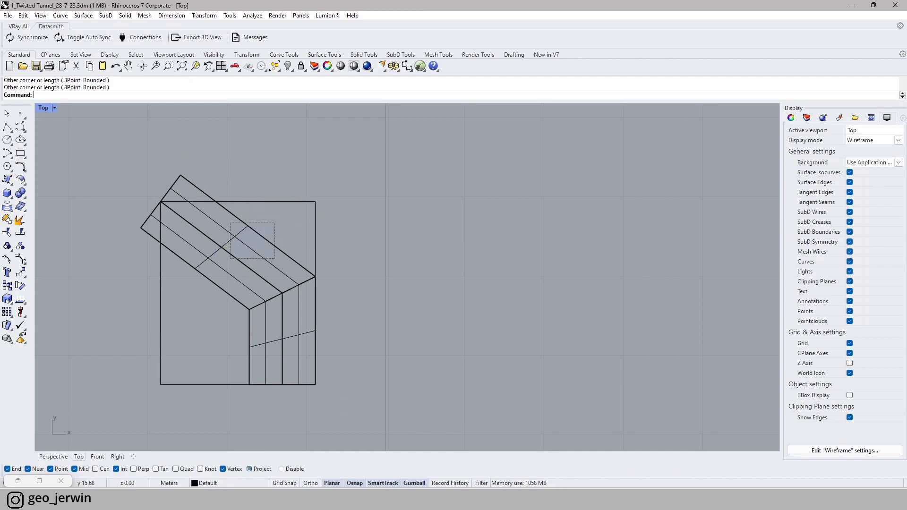
# - Split the folded ridge polysurface with the rectangle and delete the two triangular pieces lying outside it
pyautogui.click(20, 232)
pyautogui.moveTo(326, 231); pyautogui.dragTo(304, 217)
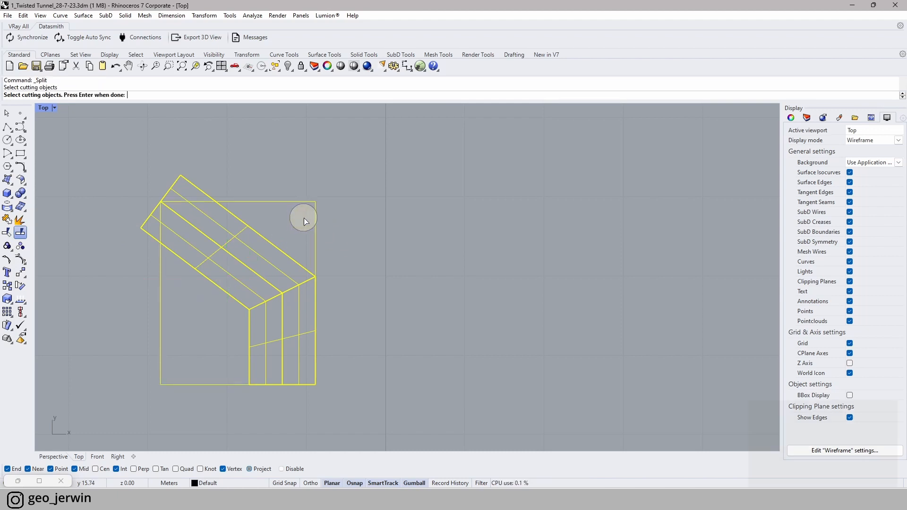
pyautogui.press('Return')
pyautogui.moveTo(225, 185); pyautogui.dragTo(166, 166)
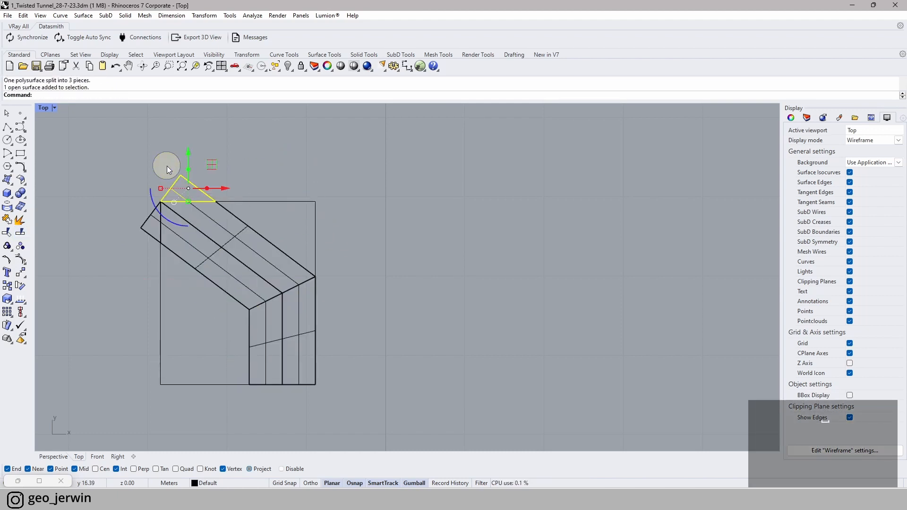
pyautogui.press('Delete')
pyautogui.moveTo(145, 249); pyautogui.dragTo(134, 216)
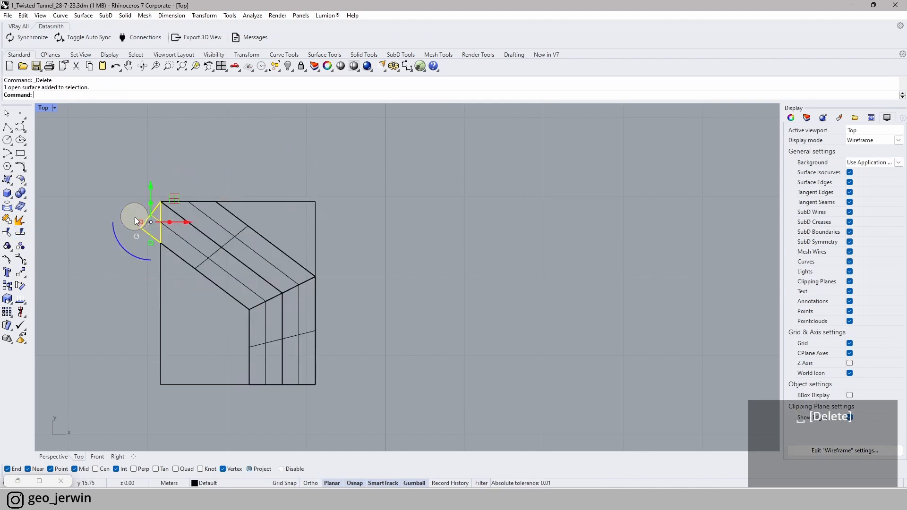
pyautogui.press('Delete')
# - Delete the bounding rectangle in the perspective view and save the file
pyautogui.click(53, 454)
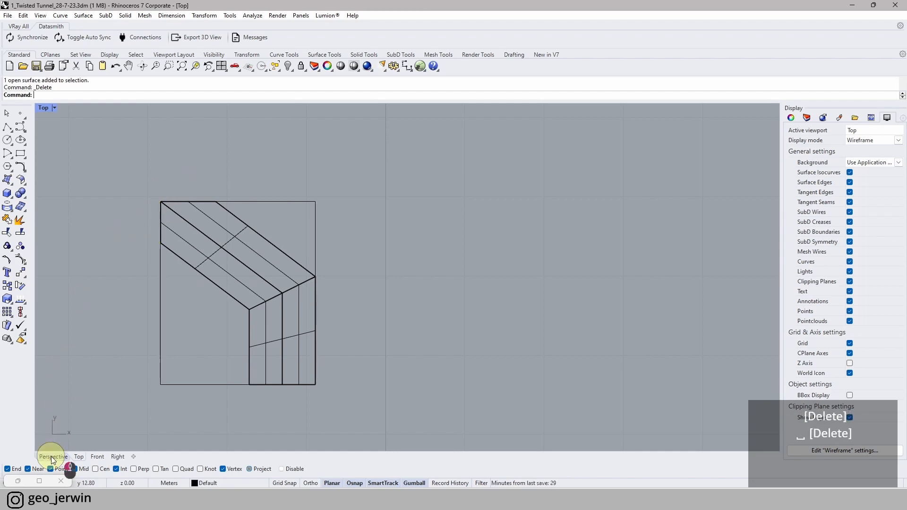
pyautogui.moveTo(301, 390)
pyautogui.mouseDown(button='right')
pyautogui.moveTo(268, 335)
pyautogui.moveTo(346, 326)
pyautogui.moveTo(397, 340)
pyautogui.moveTo(361, 369)
pyautogui.mouseUp(button='right')
pyautogui.click(379, 363)
pyautogui.press('Delete')
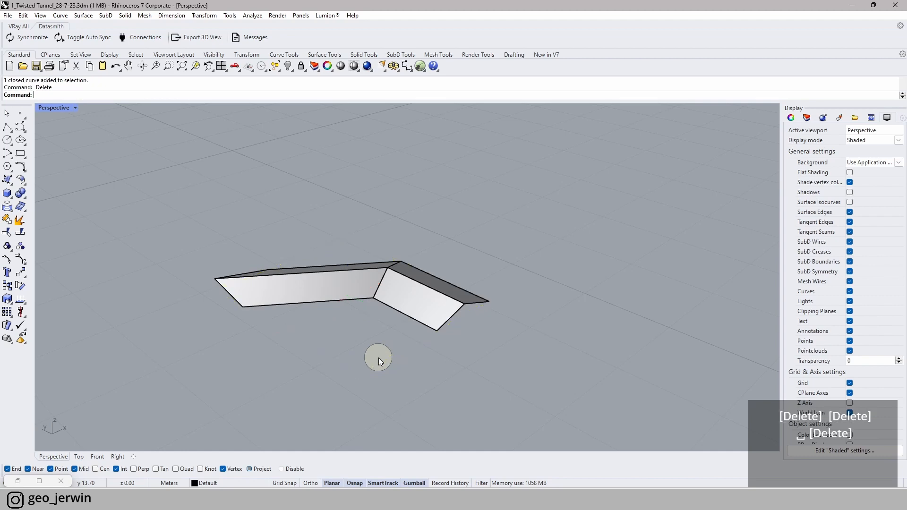
pyautogui.hotkey('ctrl', 's')
# - Mirror a copy of the trimmed ridge polysurface across its flat base line in the front view
pyautogui.moveTo(379, 358); pyautogui.dragTo(431, 289, button='right')
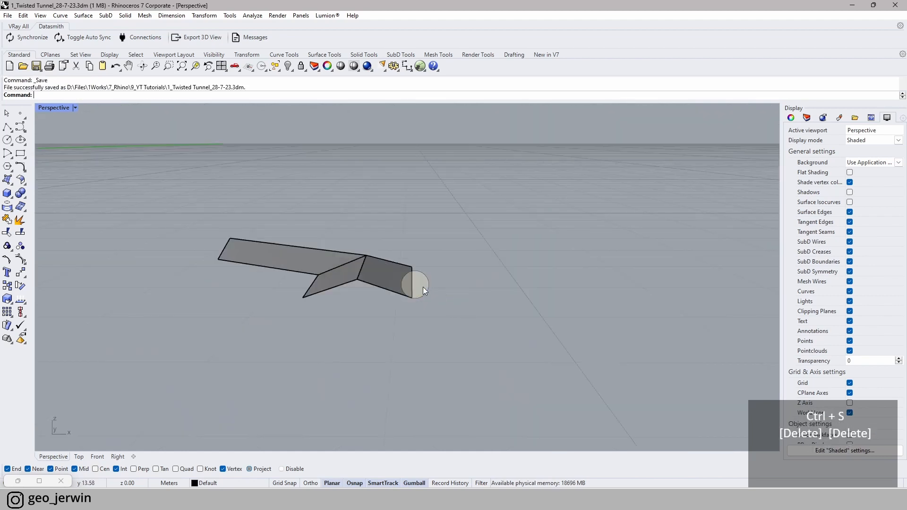
pyautogui.click(364, 273)
pyautogui.click(118, 458)
pyautogui.click(98, 457)
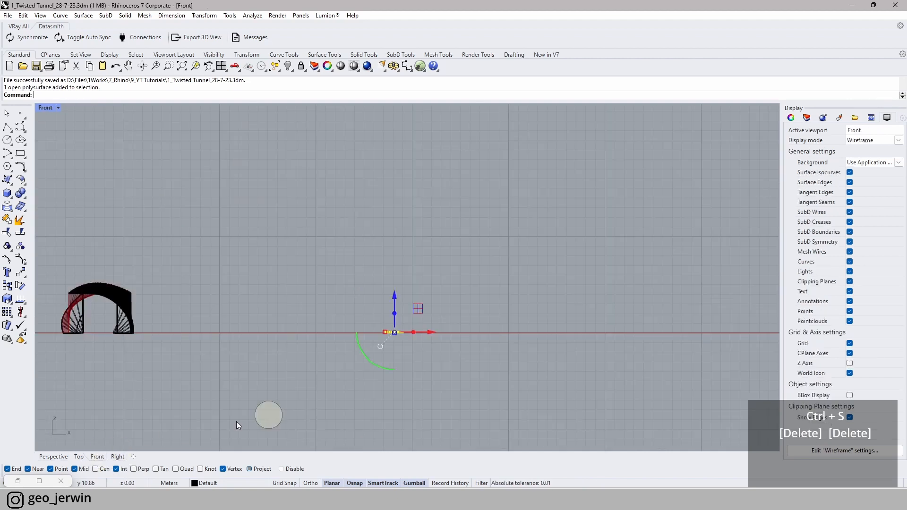
pyautogui.write('z')
pyautogui.press('space')
pyautogui.write('s')
pyautogui.press('space')
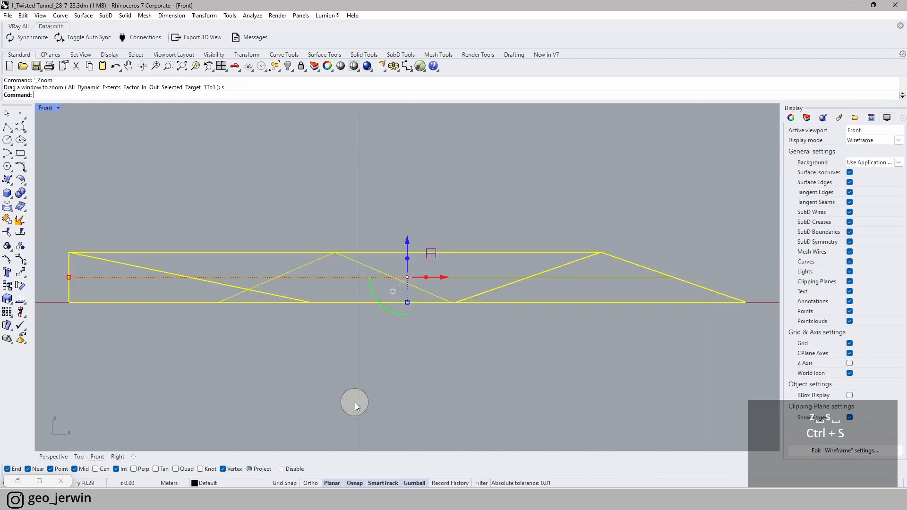
pyautogui.click(449, 382)
pyautogui.scroll(-2, 330, 385)
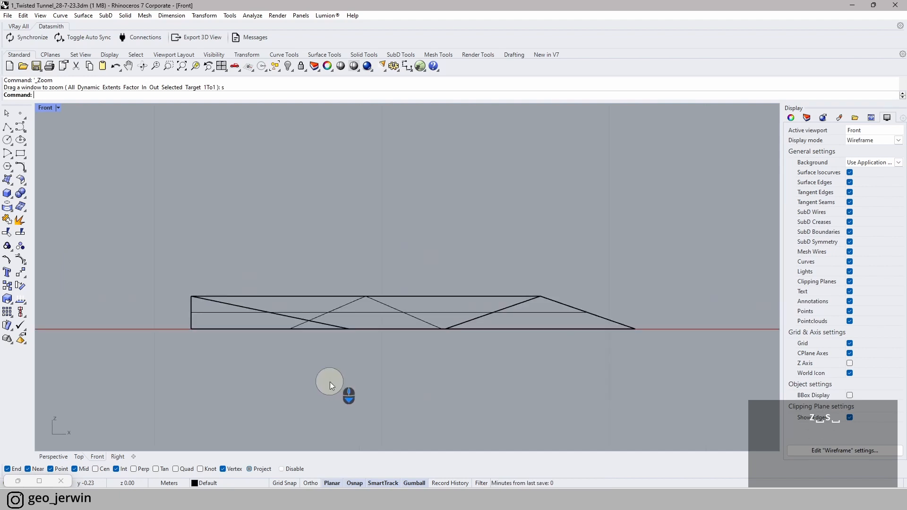
pyautogui.click(227, 310)
pyautogui.write('mir')
pyautogui.press('space')
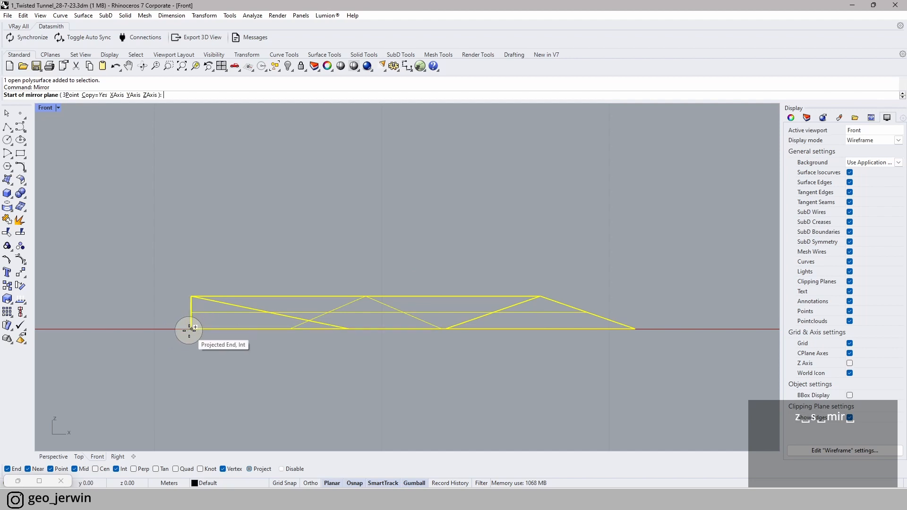
pyautogui.click(189, 329)
pyautogui.click(636, 329)
pyautogui.click(667, 351)
# - Examine the two mirrored halves and their open ends from several angles in the perspective view
pyautogui.click(49, 457)
pyautogui.moveTo(308, 330)
pyautogui.mouseDown(button='right')
pyautogui.moveTo(421, 360)
pyautogui.moveTo(340, 413)
pyautogui.moveTo(437, 302)
pyautogui.moveTo(521, 269)
pyautogui.moveTo(603, 281)
pyautogui.moveTo(618, 303)
pyautogui.moveTo(416, 336)
pyautogui.moveTo(368, 372)
pyautogui.moveTo(290, 331)
pyautogui.moveTo(518, 339)
pyautogui.mouseUp(button='right')
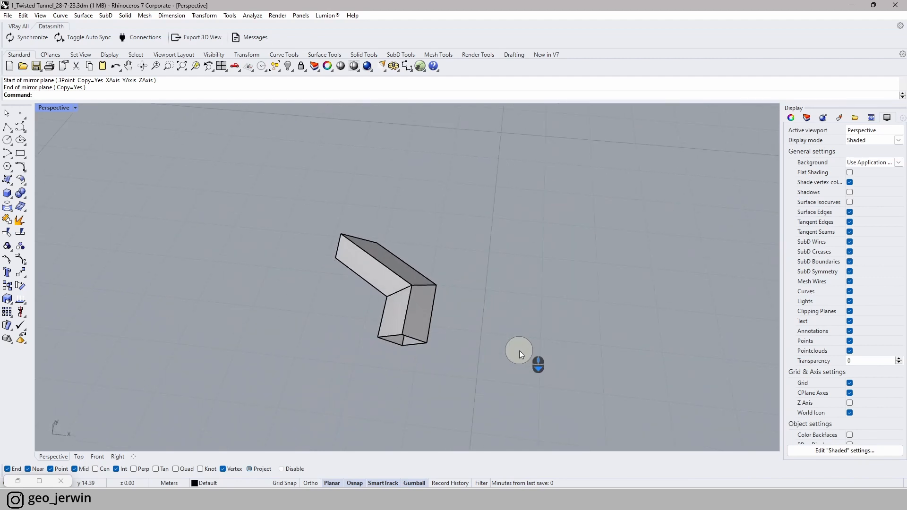
pyautogui.moveTo(345, 250); pyautogui.dragTo(343, 249)
pyautogui.moveTo(495, 274); pyautogui.dragTo(511, 315, button='right')
pyautogui.moveTo(515, 351); pyautogui.dragTo(283, 234)
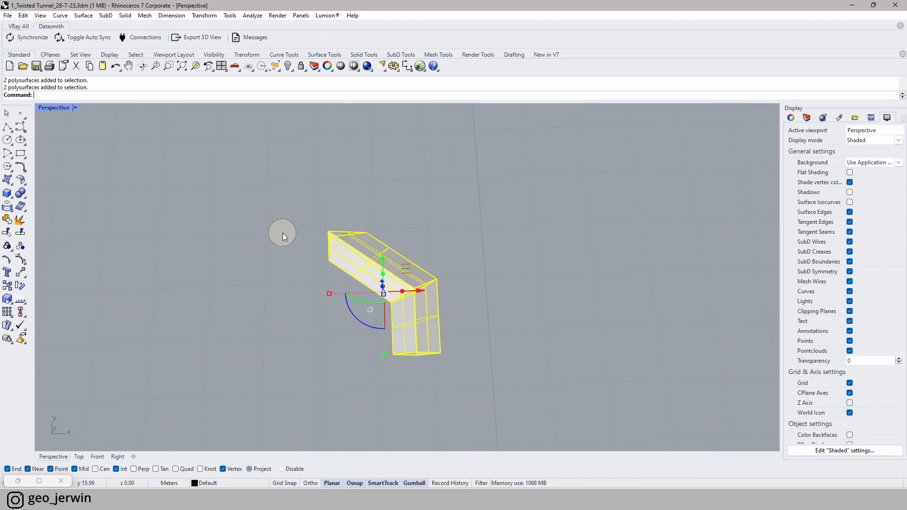
pyautogui.moveTo(222, 303); pyautogui.dragTo(459, 239, button='right')
pyautogui.click(399, 345)
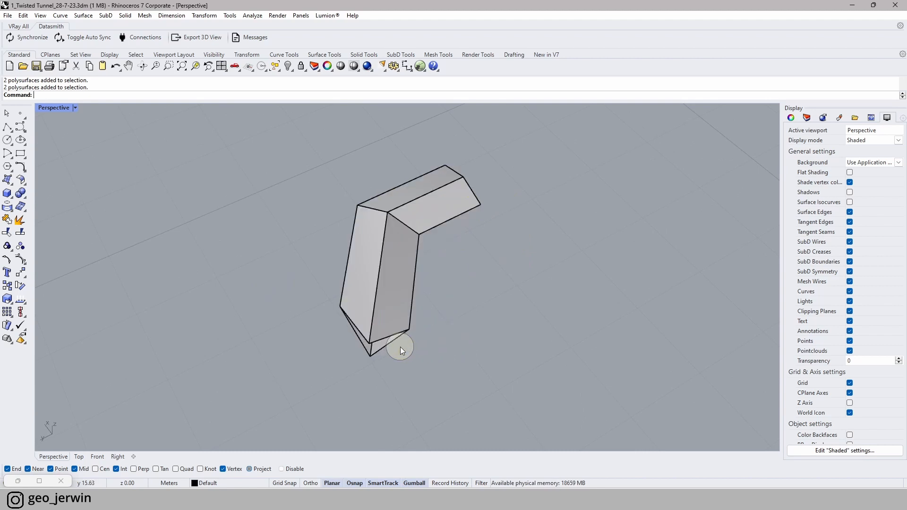
pyautogui.moveTo(400, 345); pyautogui.dragTo(462, 302, button='right')
pyautogui.scroll(3, 449, 335)
pyautogui.moveTo(478, 362); pyautogui.dragTo(109, 216, button='right')
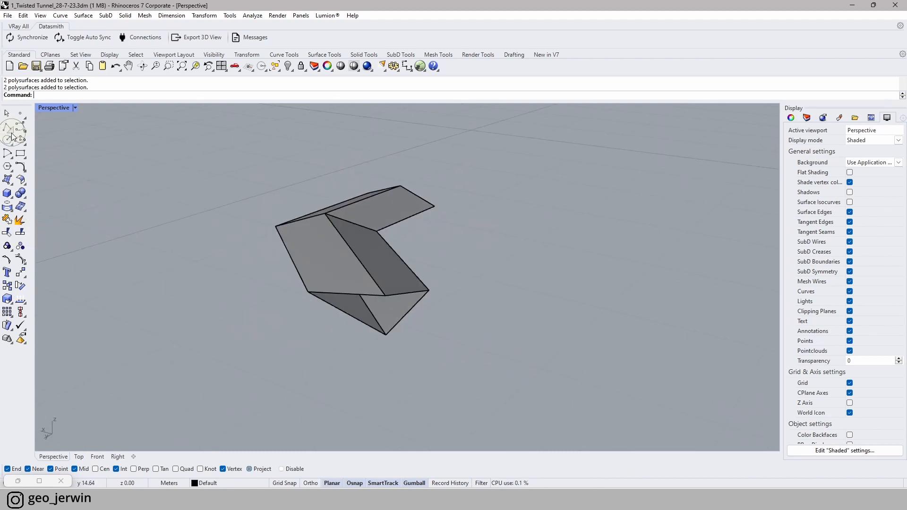
pyautogui.click(7, 180)
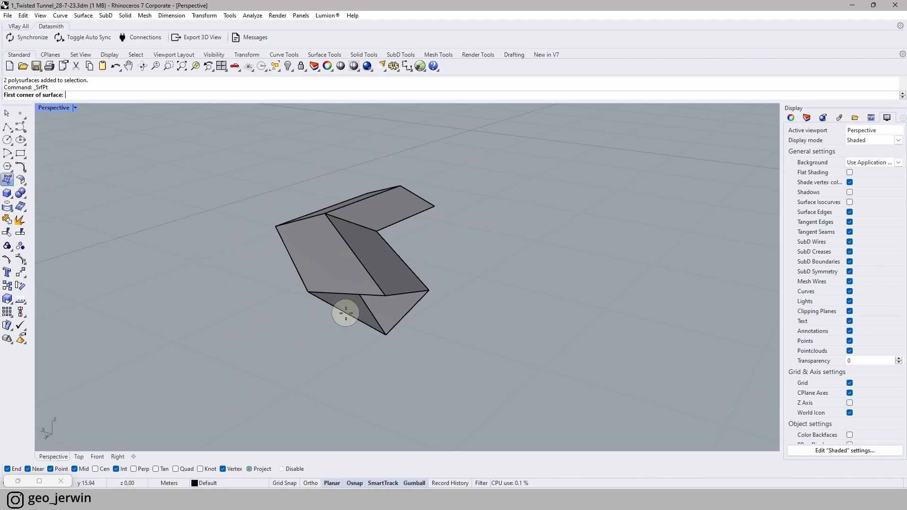
pyautogui.click(308, 292)
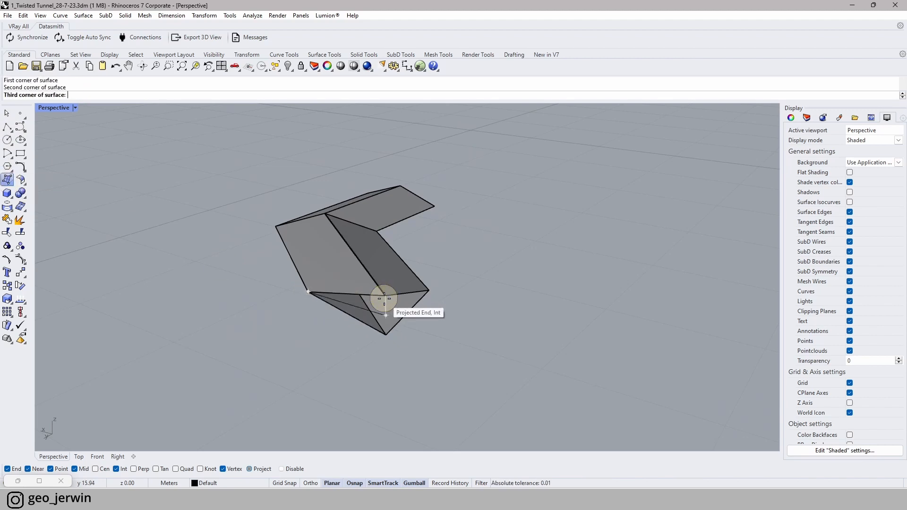
pyautogui.press('Escape')
pyautogui.press('Escape')
pyautogui.press('Escape')
# - Close the pointed open end with two triangular corner-point surfaces sharing the vertical line between the upper and lower ridge ends
pyautogui.rightClick(202, 295)
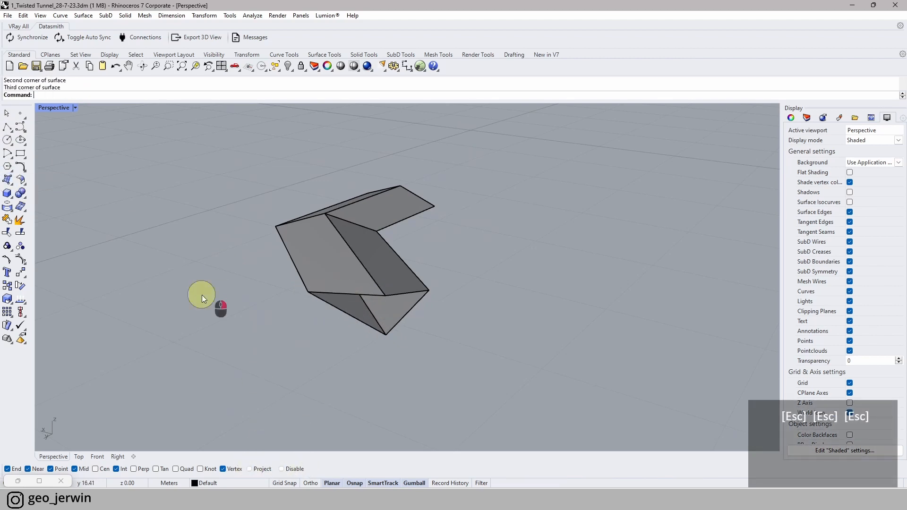
pyautogui.click(308, 292)
pyautogui.click(386, 295)
pyautogui.click(385, 335)
pyautogui.press('space')
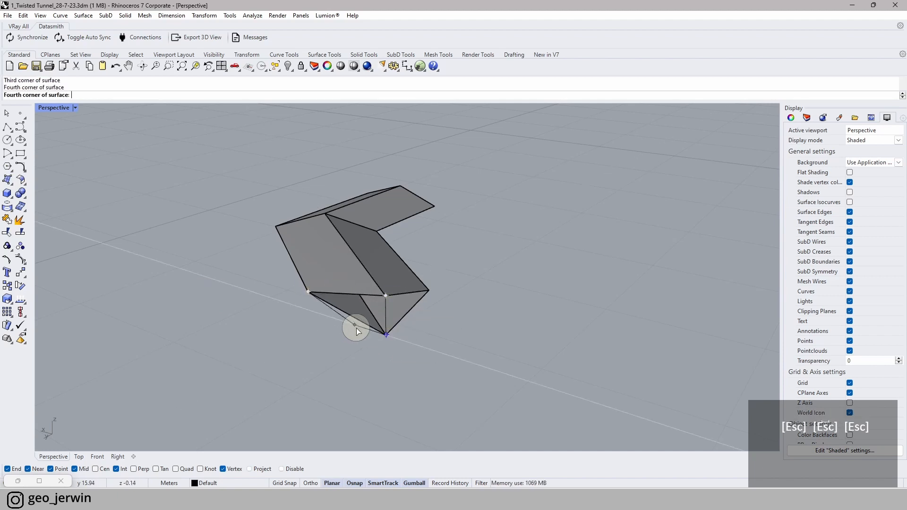
pyautogui.rightClick(415, 339)
pyautogui.click(387, 335)
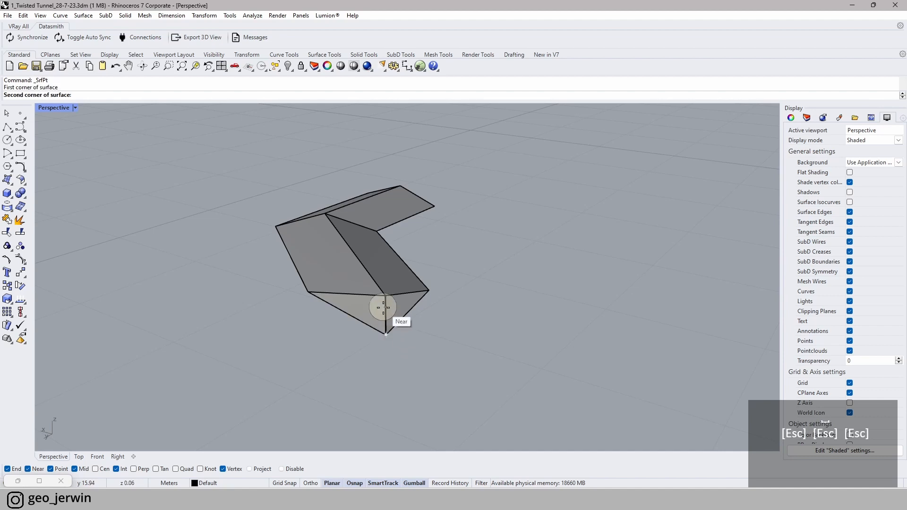
pyautogui.click(385, 296)
pyautogui.click(426, 290)
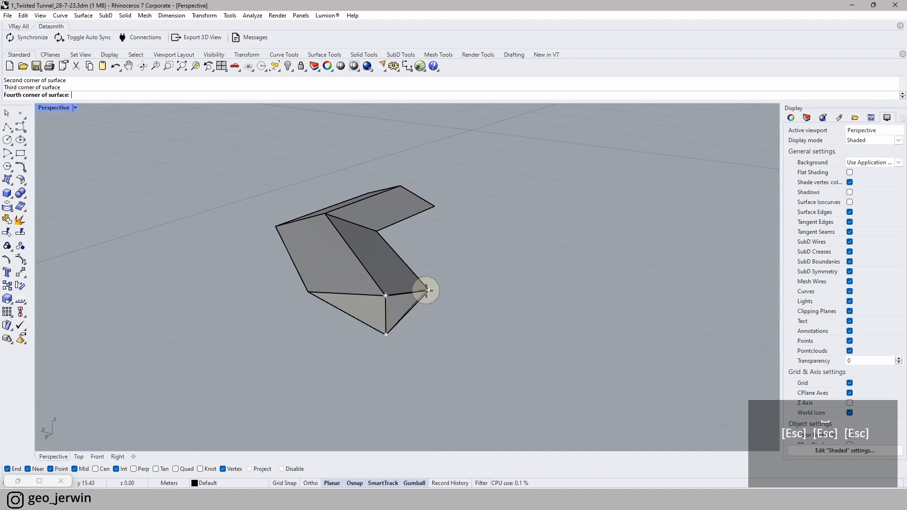
pyautogui.rightClick(427, 318)
# - Close the opposite, straight end with one four-corner surface through its end points
pyautogui.moveTo(475, 321); pyautogui.dragTo(294, 328, button='right')
pyautogui.rightClick(293, 328)
pyautogui.click(275, 306)
pyautogui.click(416, 265)
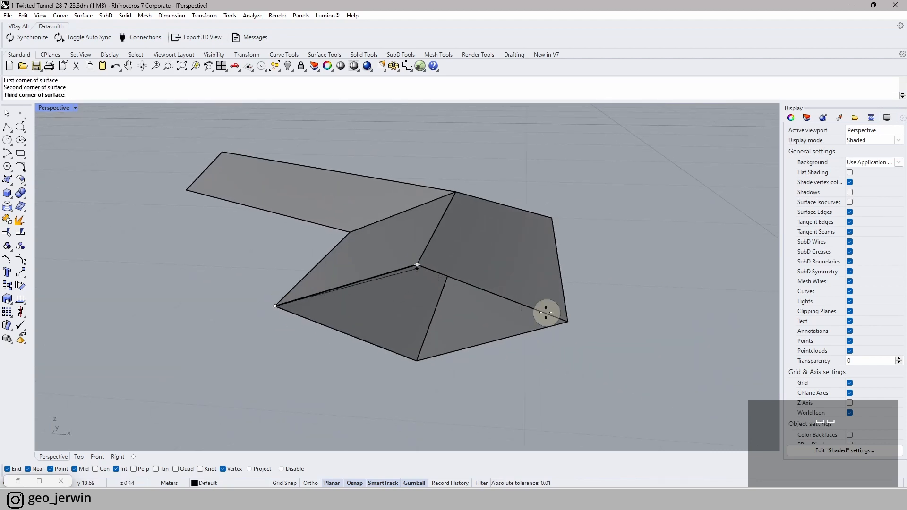
pyautogui.click(564, 323)
pyautogui.click(417, 362)
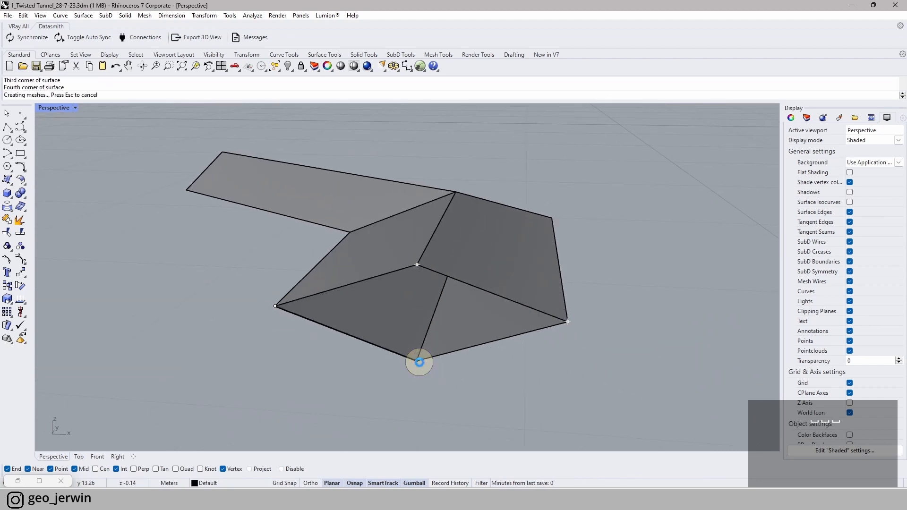
pyautogui.rightClick(425, 366)
pyautogui.press('Escape')
pyautogui.press('Escape')
# - Join the two mirrored halves and the three end surfaces into one closed polysurface
pyautogui.scroll(-9, 499, 378)
pyautogui.moveTo(504, 379); pyautogui.dragTo(598, 295, button='right')
pyautogui.moveTo(575, 352); pyautogui.dragTo(316, 230)
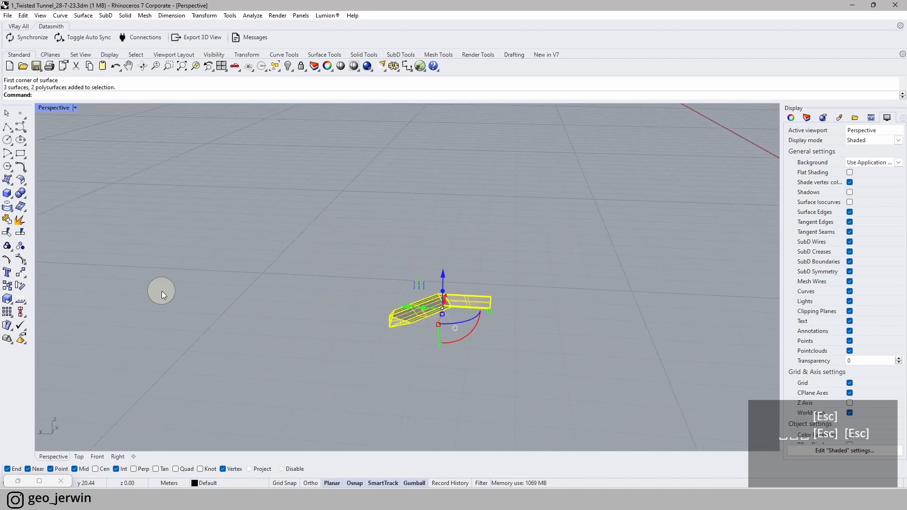
pyautogui.click(9, 220)
pyautogui.scroll(1, 414, 312)
pyautogui.click(263, 281)
# - Select the edges at the closed polysurface's bend and move them slightly upward
pyautogui.moveTo(420, 295); pyautogui.dragTo(387, 245, button='right')
pyautogui.scroll(5, 472, 350)
pyautogui.keyDown('ctrl'); pyautogui.keyDown('shift'); pyautogui.moveTo(394, 212); pyautogui.dragTo(509, 390); pyautogui.keyUp('shift'); pyautogui.keyUp('ctrl')
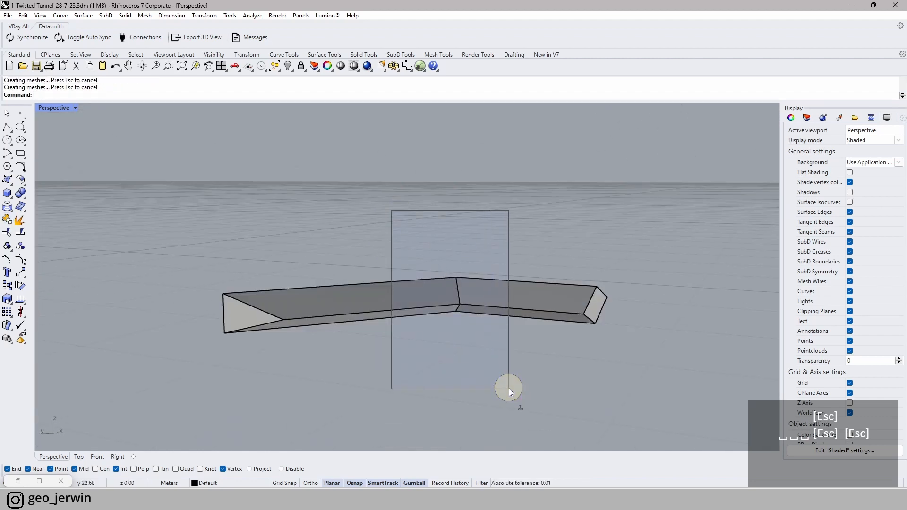
pyautogui.keyDown('ctrl'); pyautogui.moveTo(456, 257); pyautogui.dragTo(454, 231); pyautogui.keyUp('ctrl')
pyautogui.click(555, 236)
pyautogui.moveTo(546, 300); pyautogui.dragTo(411, 373, button='right')
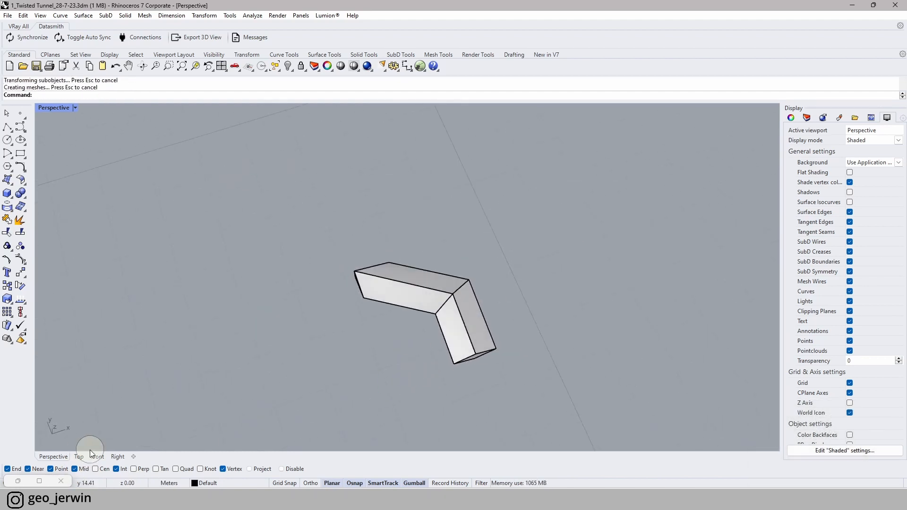
# - Try rotating a copy of the closed polysurface by 90 degrees in the top view, and undo it
pyautogui.click(80, 457)
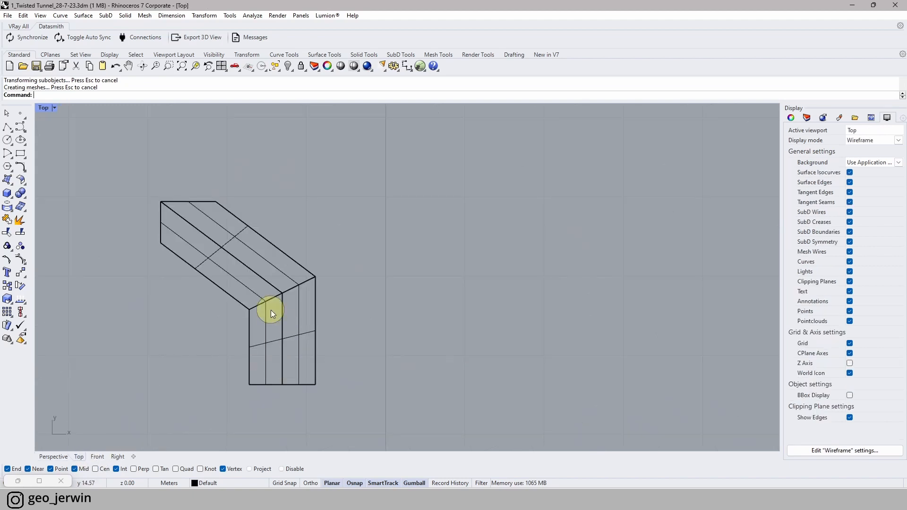
pyautogui.click(263, 292)
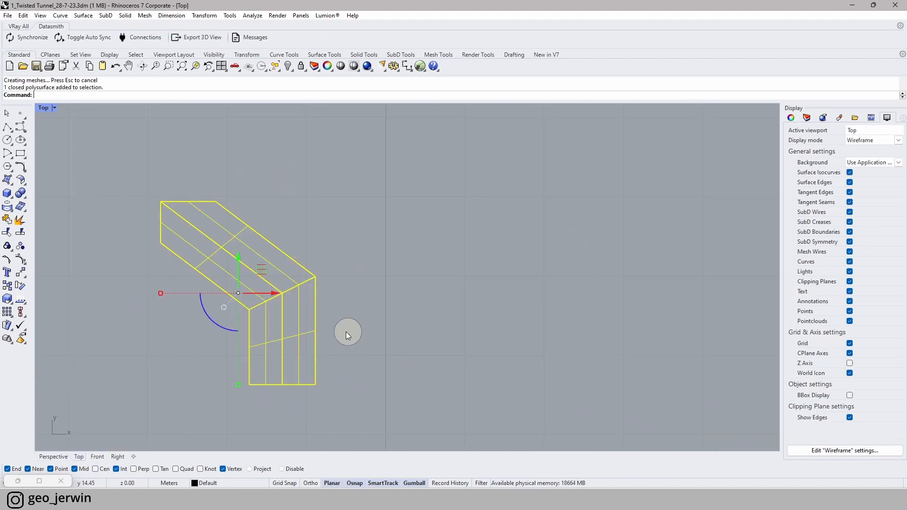
pyautogui.click(214, 322)
pyautogui.write('90')
pyautogui.press('Return')
pyautogui.press('Escape')
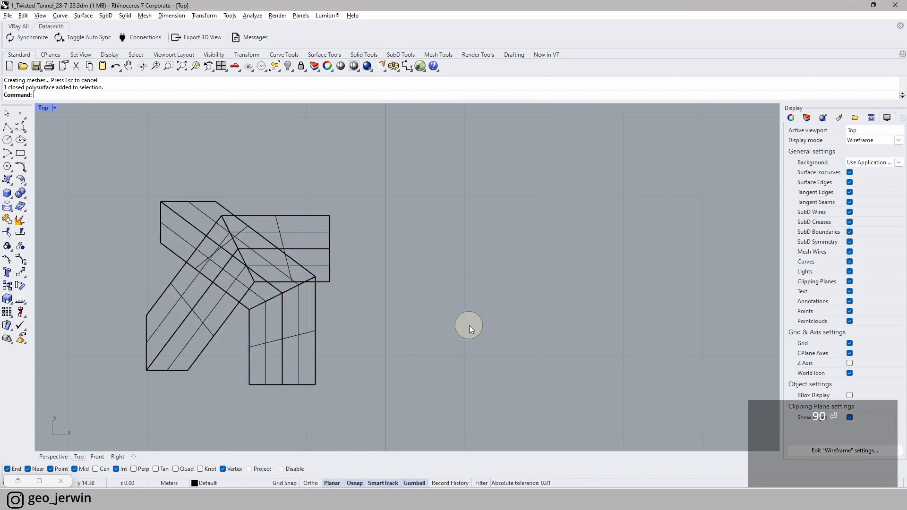
pyautogui.hotkey('ctrl', 'z')
# - Try rotating the closed polysurface freehand about its centre, and undo the rotation
pyautogui.click(266, 301)
pyautogui.moveTo(218, 324); pyautogui.dragTo(426, 270)
pyautogui.hotkey('ctrl', 'z')
# - Show the hidden objects so the reference pattern lies with the closed polysurface
pyautogui.click(254, 274)
pyautogui.click(377, 219)
pyautogui.click(293, 70)
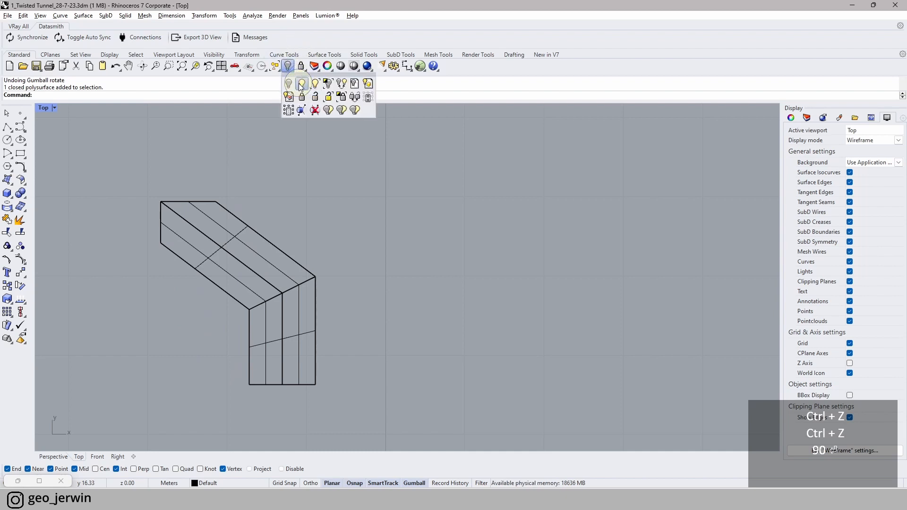
pyautogui.click(301, 85)
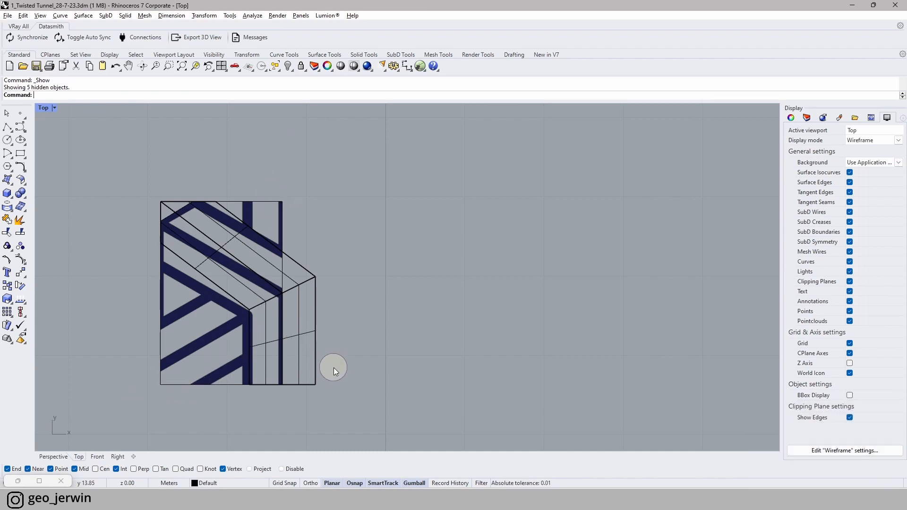
# - Create a flipped copy of the closed polysurface by scaling it by -1 along the Y axis
pyautogui.click(302, 342)
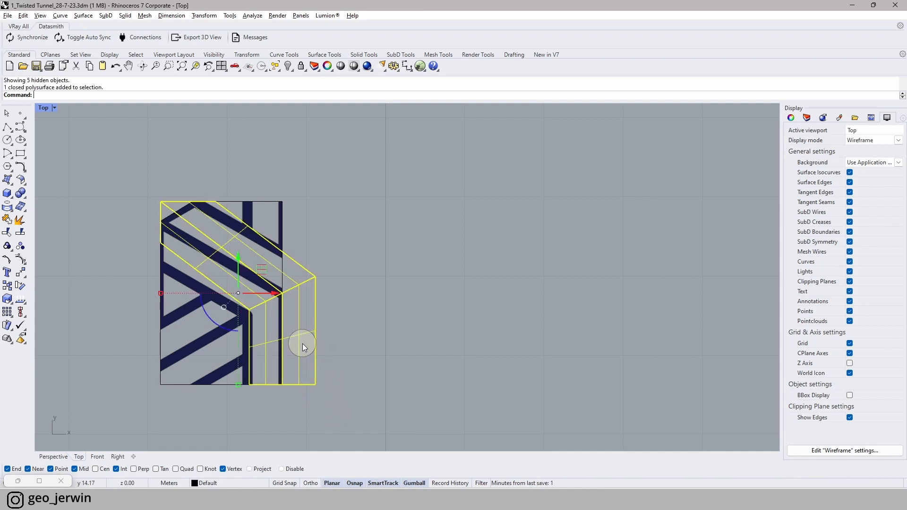
pyautogui.click(237, 386)
pyautogui.write('1')
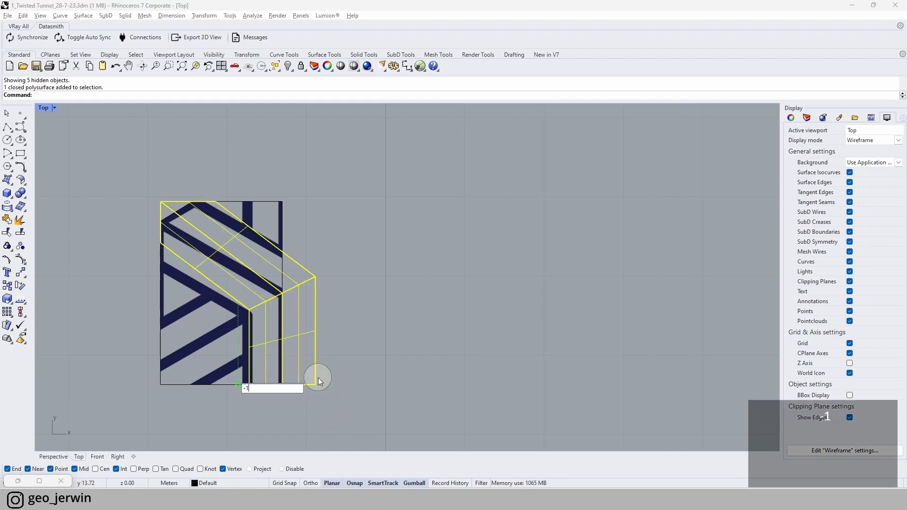
pyautogui.press('Return')
pyautogui.click(400, 318)
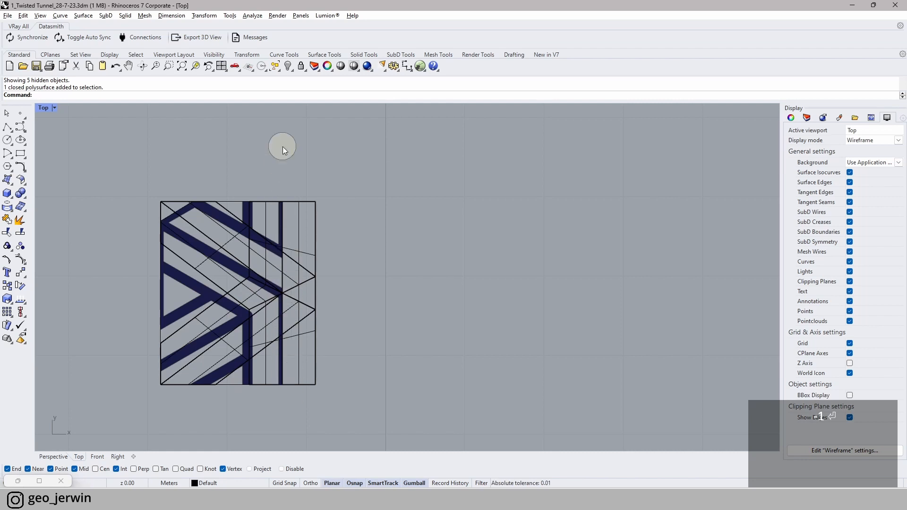
# - Move the reference pattern group clear of the two overlapping polysurfaces, to their right
pyautogui.click(225, 338)
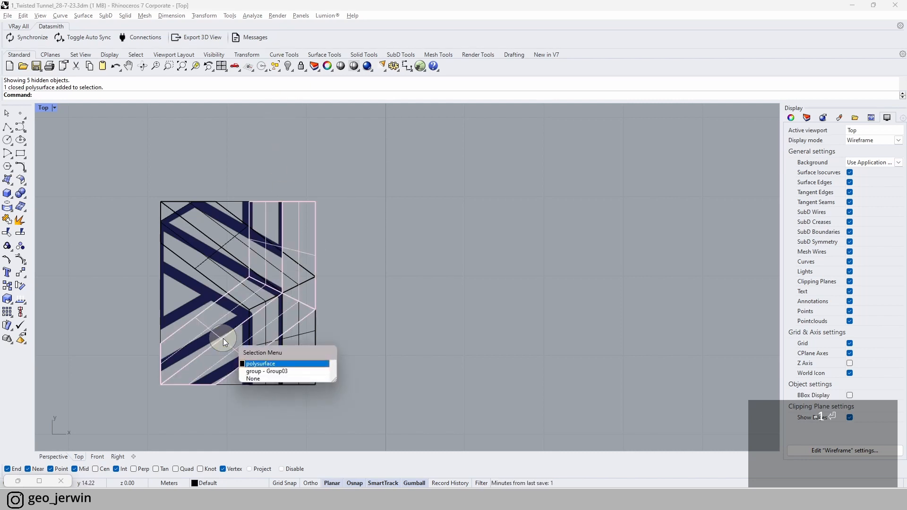
pyautogui.click(421, 299)
pyautogui.moveTo(166, 311); pyautogui.dragTo(372, 241)
# - Delete the reference pattern group and the flipped copy, keeping only the original closed polysurface
pyautogui.moveTo(555, 316); pyautogui.dragTo(405, 212)
pyautogui.press('Insert')
pyautogui.moveTo(533, 359); pyautogui.dragTo(426, 241)
pyautogui.press('Escape')
pyautogui.press('Escape')
pyautogui.press('Escape')
pyautogui.moveTo(568, 283); pyautogui.dragTo(420, 218)
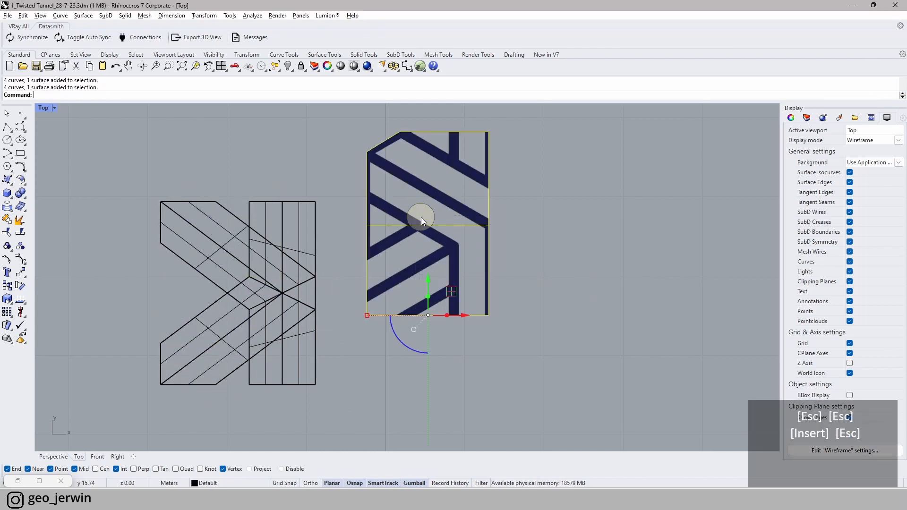
pyautogui.press('Delete')
pyautogui.click(198, 353)
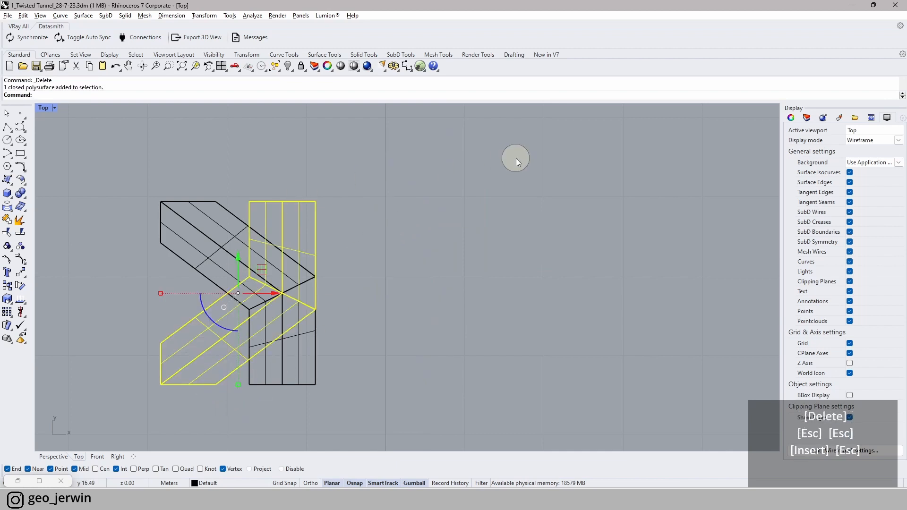
pyautogui.press('Delete')
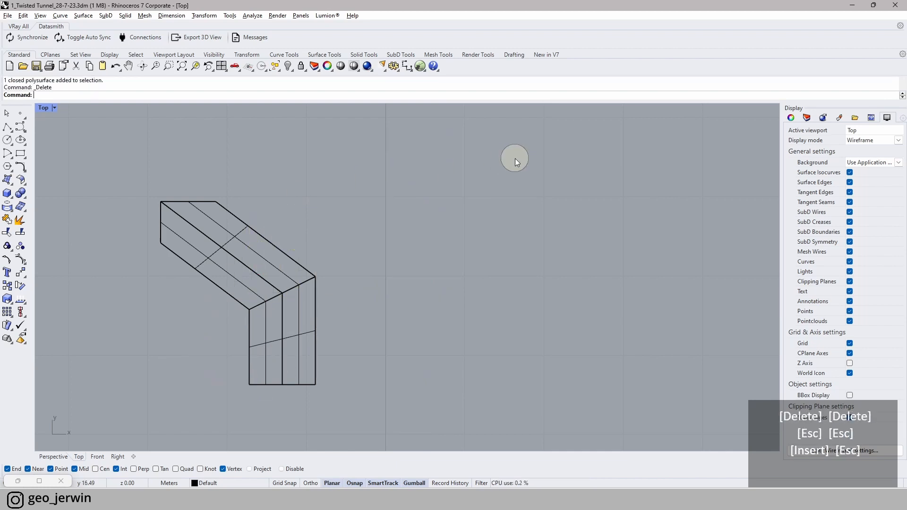
# - Draw a vertical line along the polysurface's lower ridge with projected snapping, and shift it down to overshoot both ends
pyautogui.click(12, 134)
pyautogui.click(27, 131)
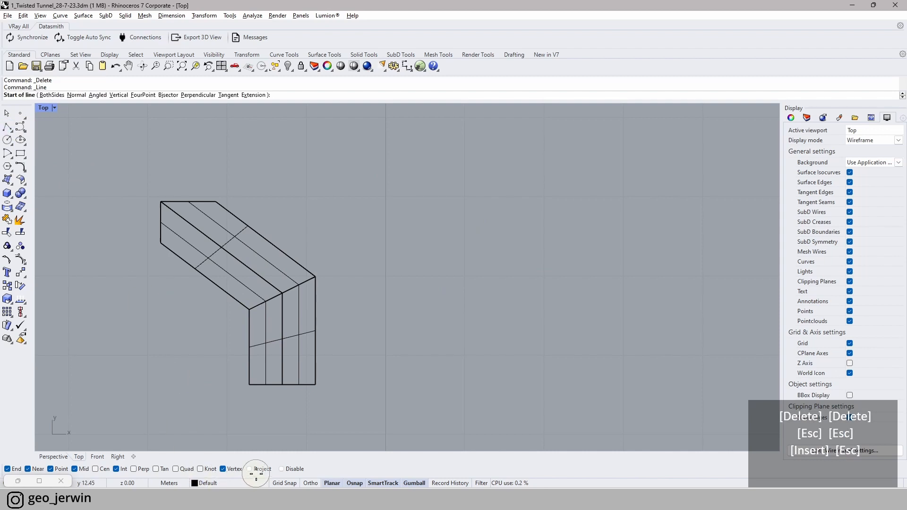
pyautogui.click(283, 385)
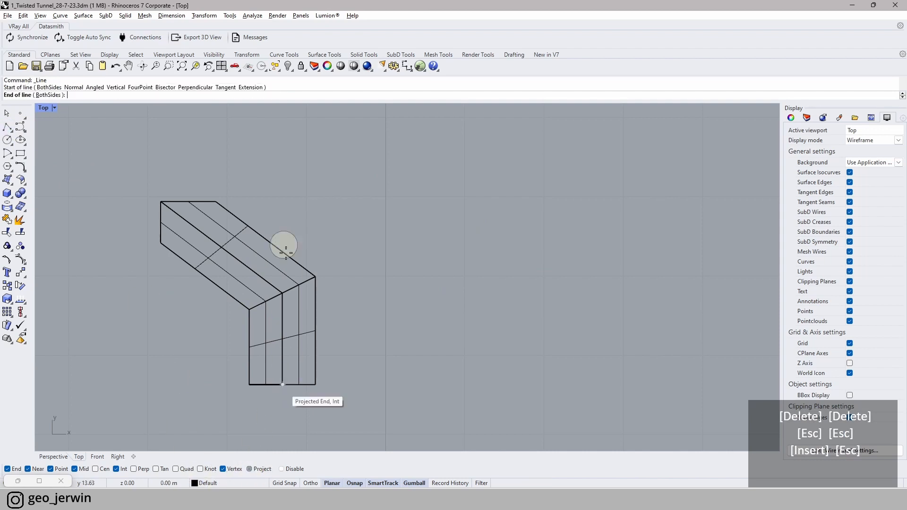
pyautogui.click(282, 155)
pyautogui.click(285, 171)
pyautogui.moveTo(279, 287); pyautogui.dragTo(279, 284)
pyautogui.click(385, 268)
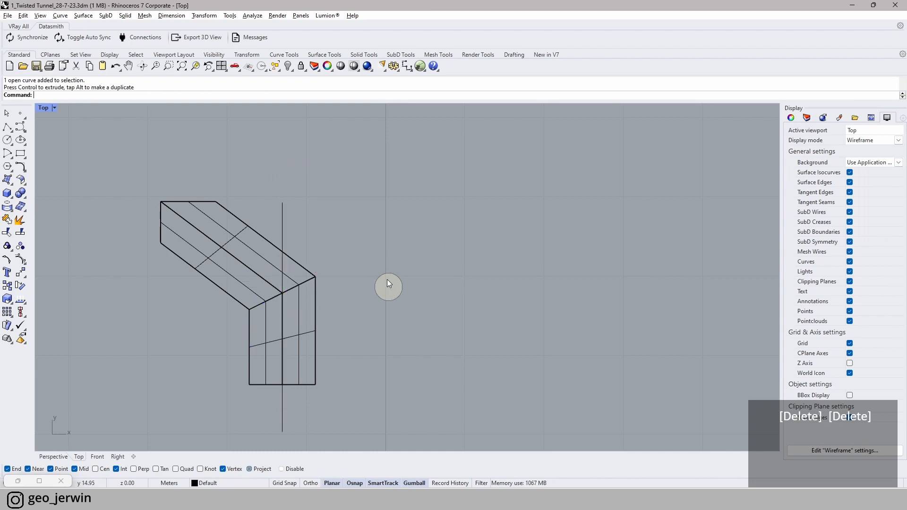
# - Split the polysurface with the vertical line, then delete the piece right of the line and the line itself
pyautogui.click(290, 337)
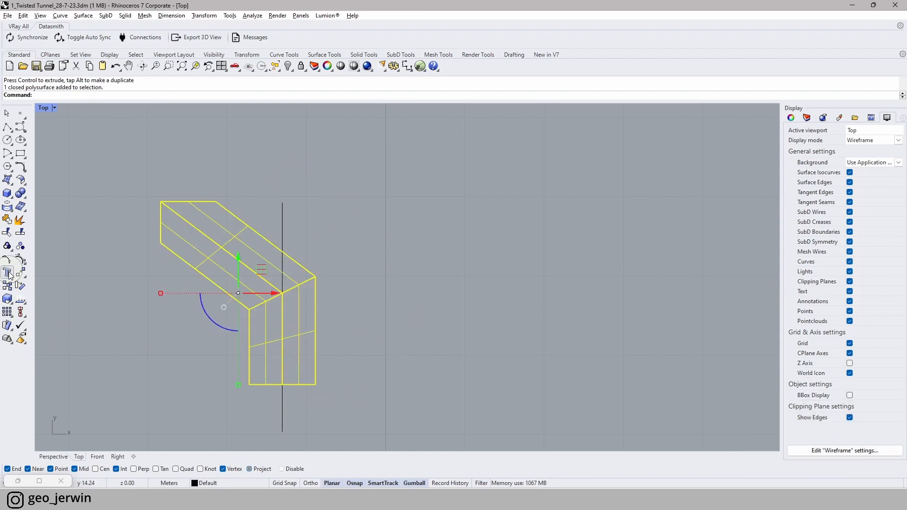
pyautogui.click(20, 233)
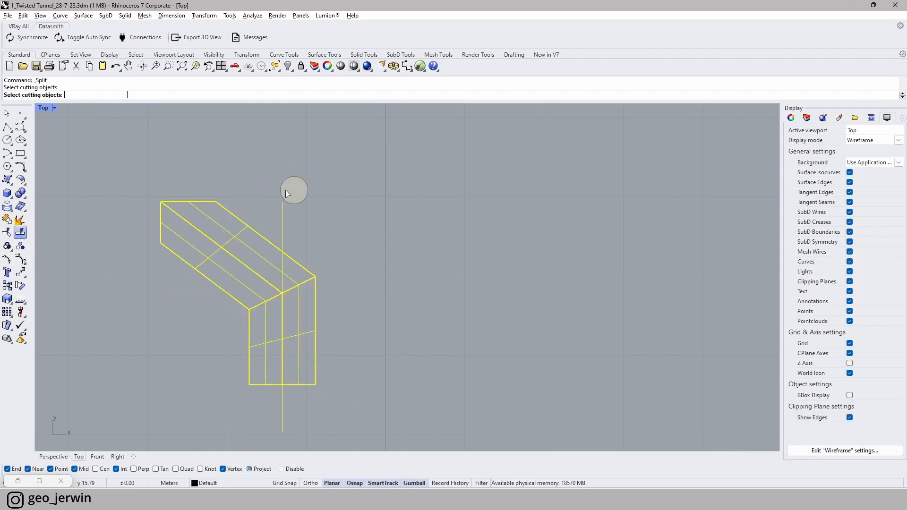
pyautogui.press('space')
pyautogui.click(404, 238)
pyautogui.moveTo(311, 243); pyautogui.dragTo(274, 202)
pyautogui.press('Delete')
pyautogui.press('Delete')
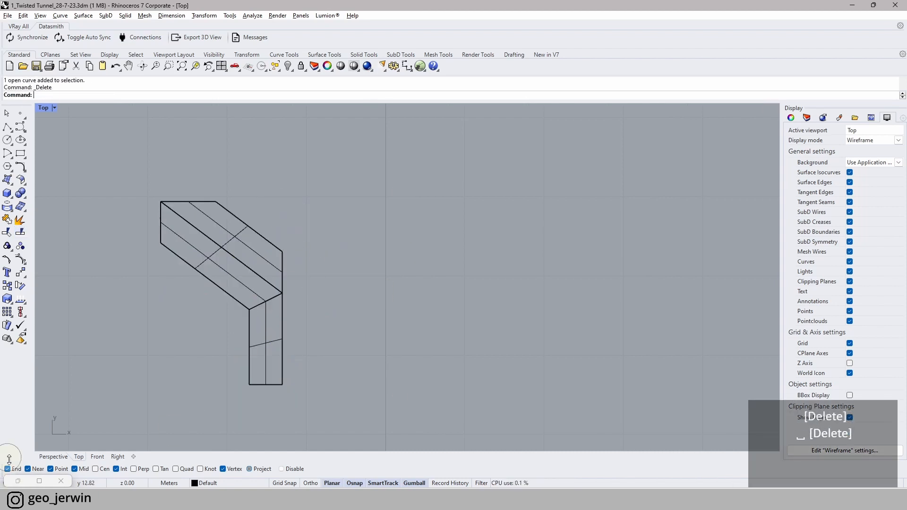
# - In the Perspective view, create a copy of the trimmed polysurface flipped along the Y axis
pyautogui.click(50, 457)
pyautogui.moveTo(290, 389)
pyautogui.mouseDown(button='right')
pyautogui.moveTo(299, 319)
pyautogui.moveTo(263, 310)
pyautogui.moveTo(378, 328)
pyautogui.moveTo(390, 293)
pyautogui.moveTo(502, 313)
pyautogui.moveTo(420, 302)
pyautogui.moveTo(348, 324)
pyautogui.moveTo(372, 325)
pyautogui.moveTo(434, 360)
pyautogui.moveTo(486, 374)
pyautogui.mouseUp(button='right')
pyautogui.click(476, 368)
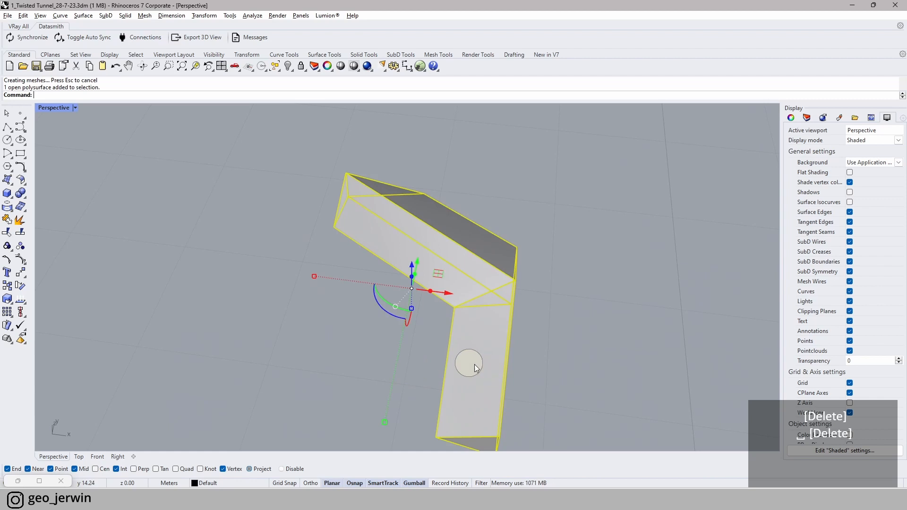
pyautogui.click(385, 423)
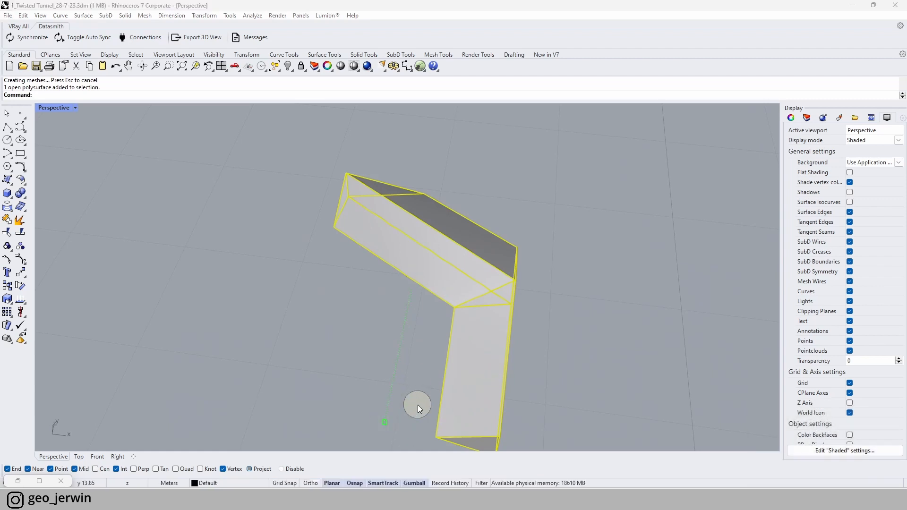
pyautogui.press('Return')
pyautogui.click(619, 333)
# - Rescale one of the two crossing polysurfaces along the Z axis
pyautogui.moveTo(619, 333); pyautogui.dragTo(381, 283, button='right')
pyautogui.click(413, 325)
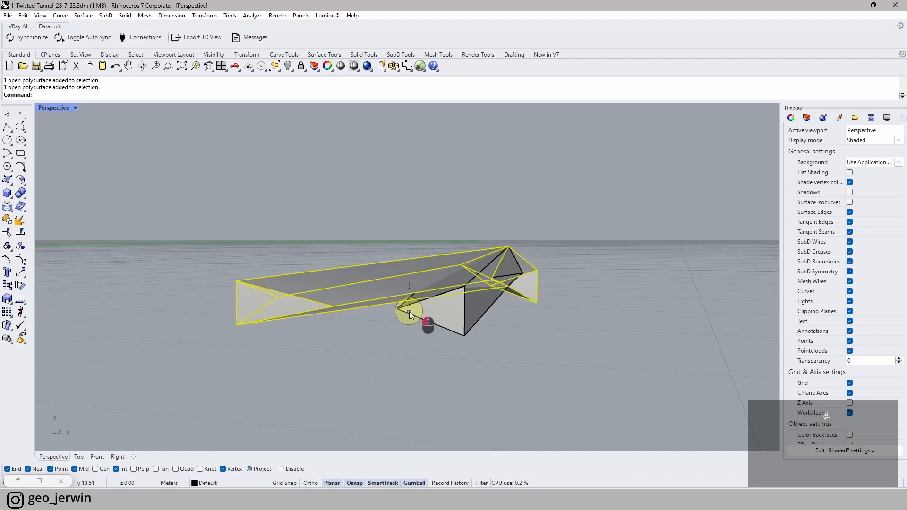
pyautogui.click(409, 313)
pyautogui.write('180')
pyautogui.press('Return')
pyautogui.click(433, 343)
pyautogui.moveTo(522, 324); pyautogui.dragTo(440, 301, button='right')
pyautogui.click(407, 299)
pyautogui.moveTo(393, 234); pyautogui.dragTo(389, 236)
pyautogui.hotkey('ctrl', 'z')
pyautogui.click(507, 320)
# - Group the two crossing open polysurfaces
pyautogui.click(403, 253)
pyautogui.click(455, 387)
pyautogui.moveTo(454, 387); pyautogui.dragTo(560, 378, button='right')
pyautogui.scroll(-2, 506, 415)
pyautogui.scroll(-8, 594, 412)
pyautogui.moveTo(559, 378); pyautogui.dragTo(324, 200)
pyautogui.click(23, 248)
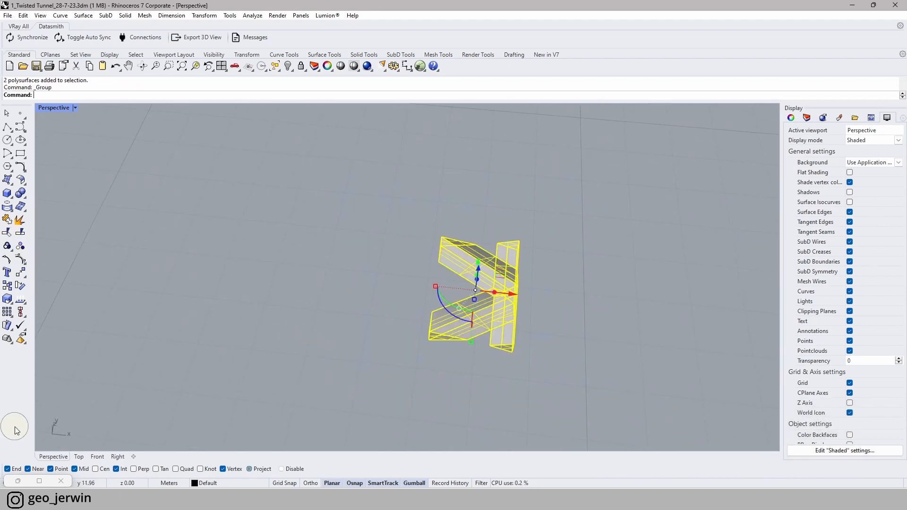
# - Switch to the Top view and set its display mode to Shaded
pyautogui.click(79, 457)
pyautogui.click(360, 406)
pyautogui.moveTo(248, 341); pyautogui.dragTo(247, 340)
pyautogui.click(405, 329)
pyautogui.click(53, 109)
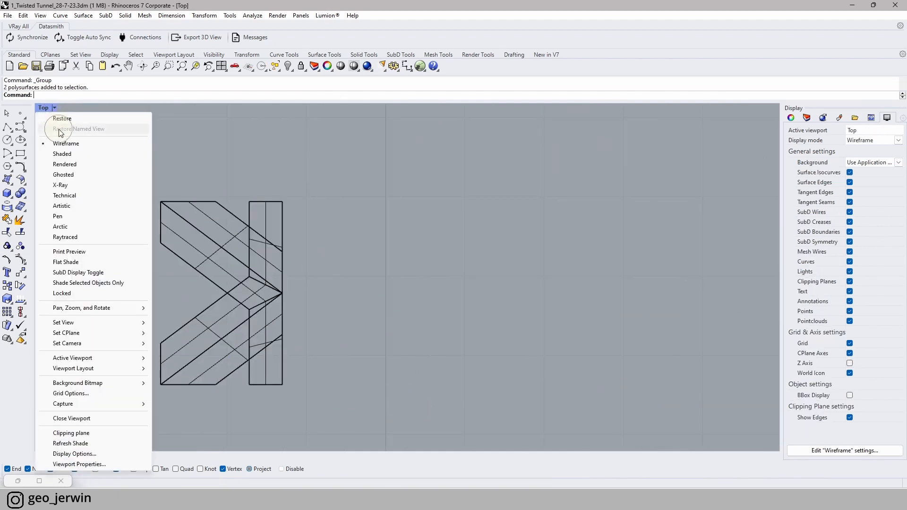
pyautogui.click(59, 153)
# - Mirror a copy of the group across its straight right-hand edge to complete the X-shaped module, and save the file
pyautogui.moveTo(333, 322); pyautogui.dragTo(263, 300)
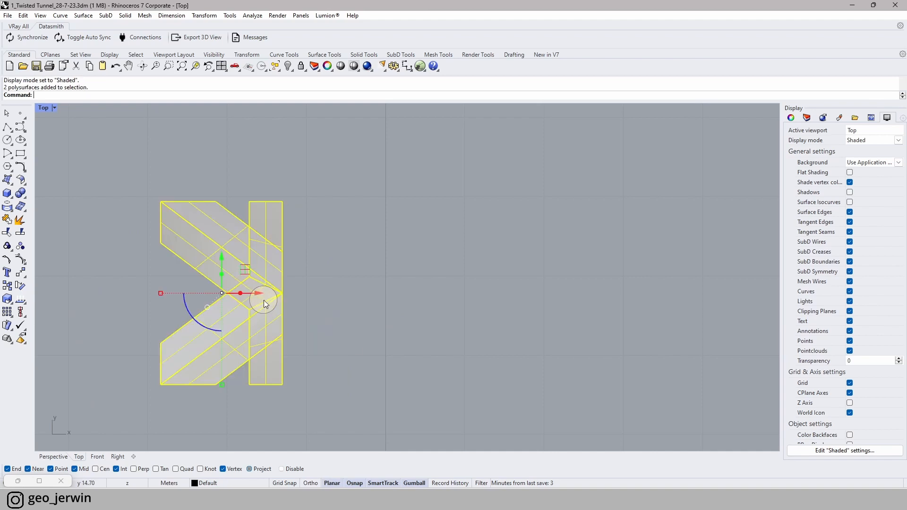
pyautogui.click(25, 278)
pyautogui.click(37, 293)
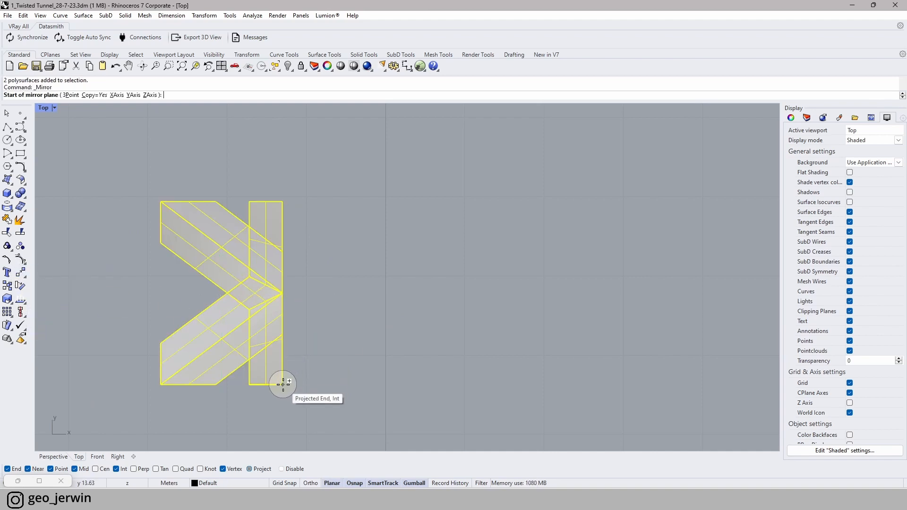
pyautogui.click(282, 384)
pyautogui.click(282, 206)
pyautogui.press('Escape')
pyautogui.scroll(-2, 377, 167)
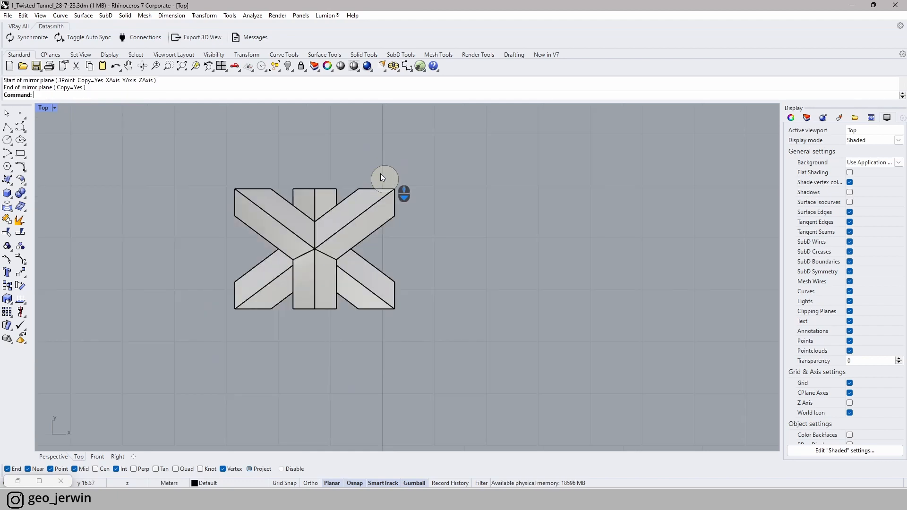
pyautogui.hotkey('ctrl', 's')
# - Mirror a copy of the whole X-shaped module downward across its bottom edge, and save the file
pyautogui.moveTo(476, 342); pyautogui.dragTo(267, 268)
pyautogui.rightClick(226, 334)
pyautogui.click(232, 310)
pyautogui.click(392, 311)
pyautogui.click(458, 319)
pyautogui.scroll(-1, 457, 319)
pyautogui.hotkey('ctrl', 's')
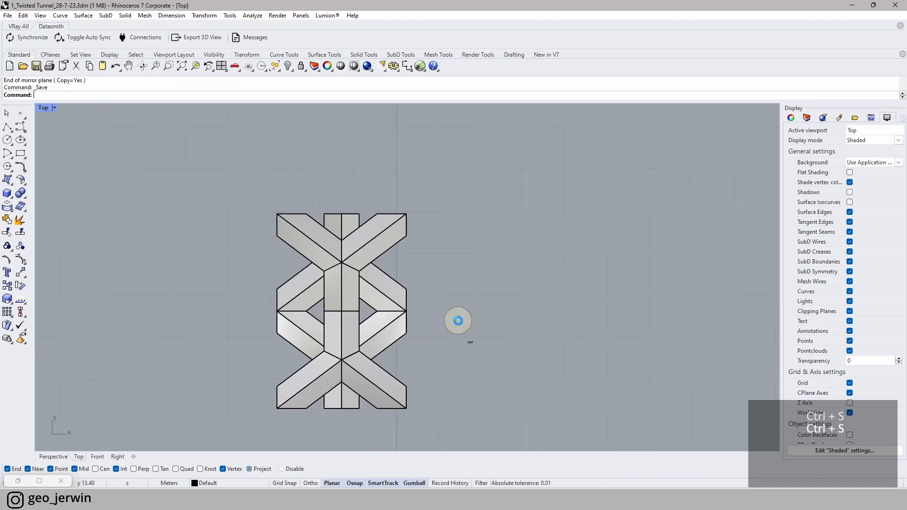
# - Delete the lower mirrored copy of the module in the Perspective view
pyautogui.scroll(5, 459, 325)
pyautogui.scroll(-4, 416, 304)
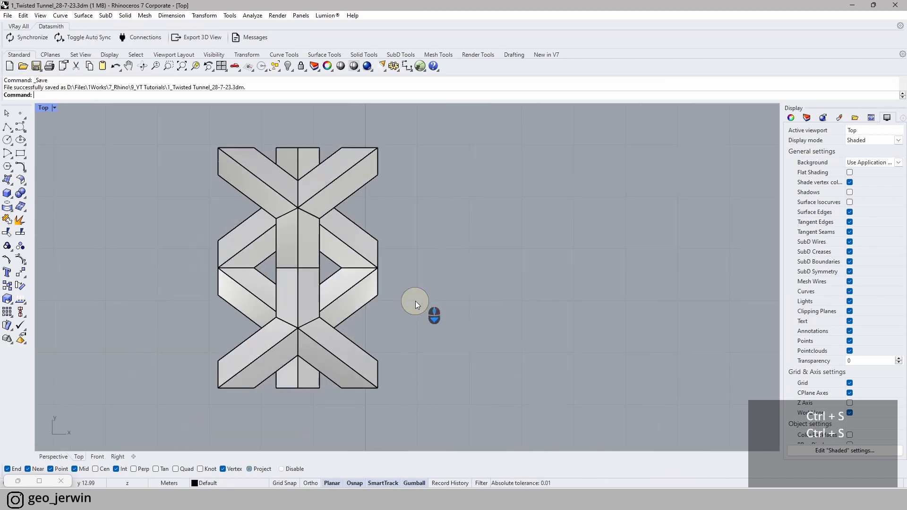
pyautogui.click(51, 457)
pyautogui.moveTo(451, 376); pyautogui.dragTo(408, 333, button='right')
pyautogui.moveTo(547, 397); pyautogui.dragTo(243, 298)
pyautogui.click(552, 366)
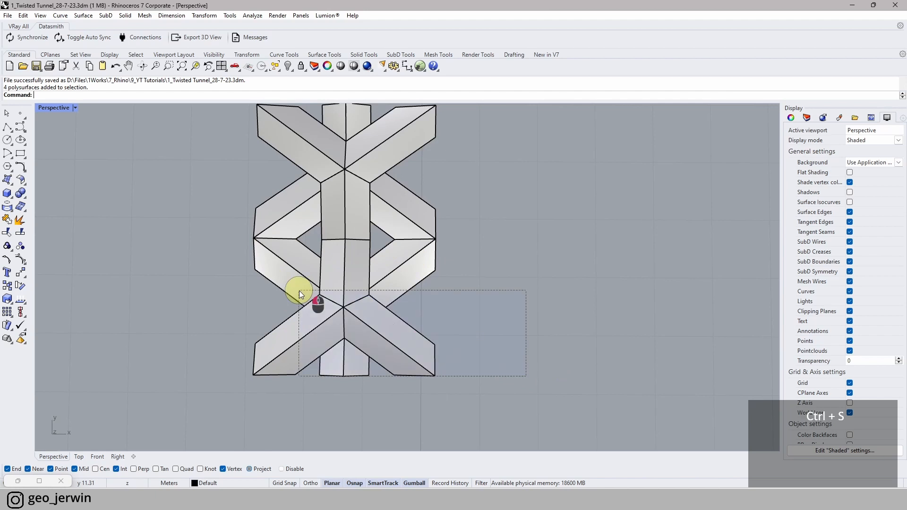
pyautogui.moveTo(299, 291); pyautogui.dragTo(299, 291)
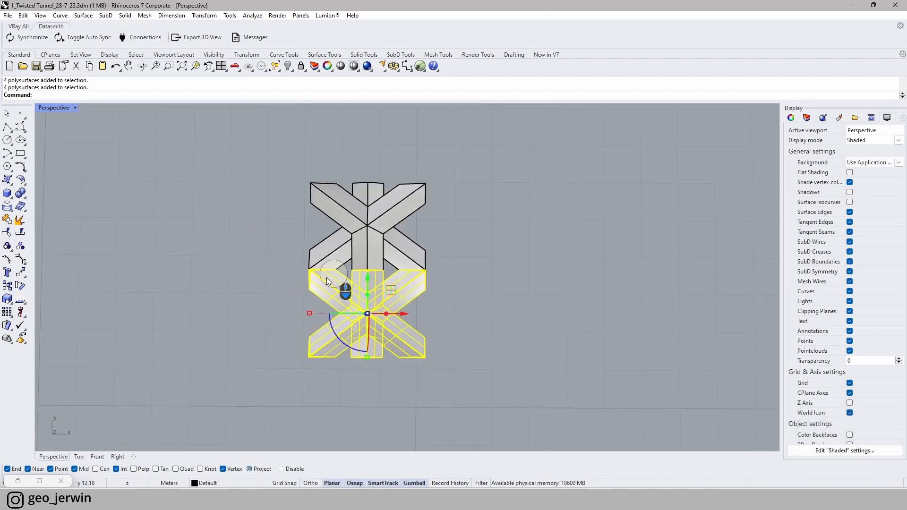
pyautogui.click(495, 331)
pyautogui.moveTo(307, 296); pyautogui.dragTo(308, 297)
pyautogui.press('Delete')
# - Group the two mirrored halves of the X-shaped module, undoing the trial displacement of one half
pyautogui.moveTo(410, 246); pyautogui.dragTo(537, 245, button='right')
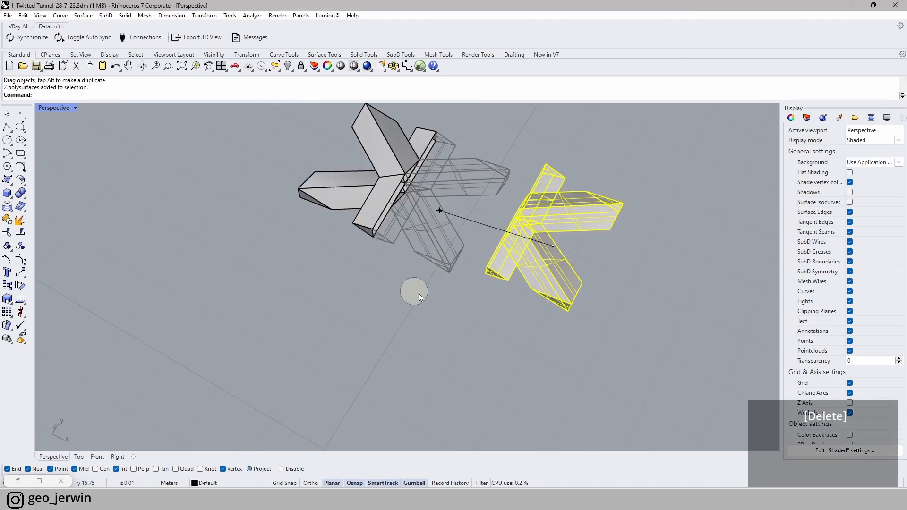
pyautogui.hotkey('ctrl', 'z')
pyautogui.click(356, 214)
pyautogui.keyDown('shift'); pyautogui.click(390, 228); pyautogui.keyUp('shift')
pyautogui.moveTo(391, 244); pyautogui.dragTo(388, 283, button='right')
pyautogui.scroll(4, 377, 288)
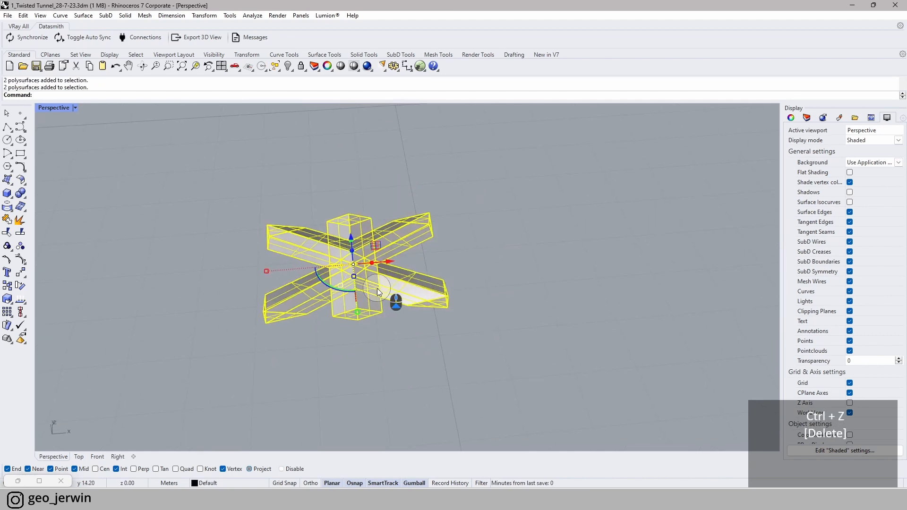
pyautogui.click(7, 247)
pyautogui.click(178, 307)
# - Save the file with the grouped X-shaped module
pyautogui.moveTo(466, 310); pyautogui.dragTo(396, 301, button='right')
pyautogui.scroll(-15, 396, 302)
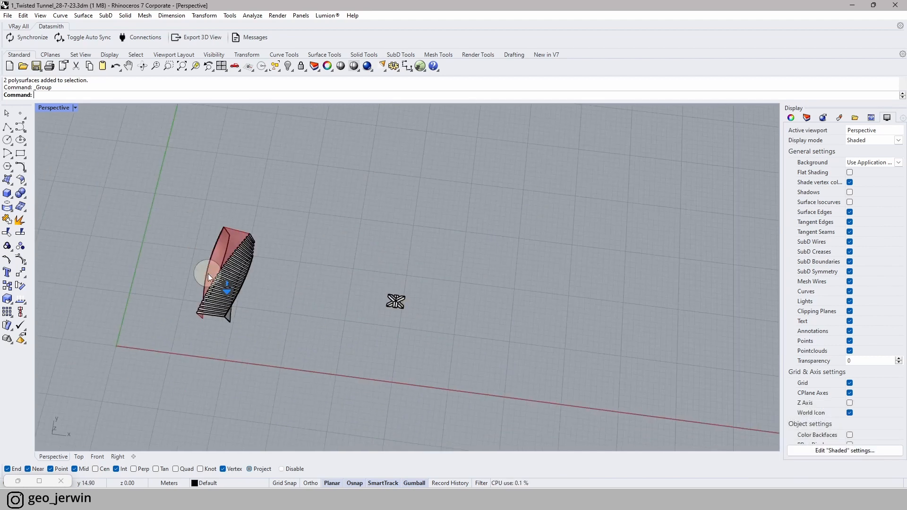
pyautogui.scroll(10, 396, 314)
pyautogui.hotkey('ctrl', 's')
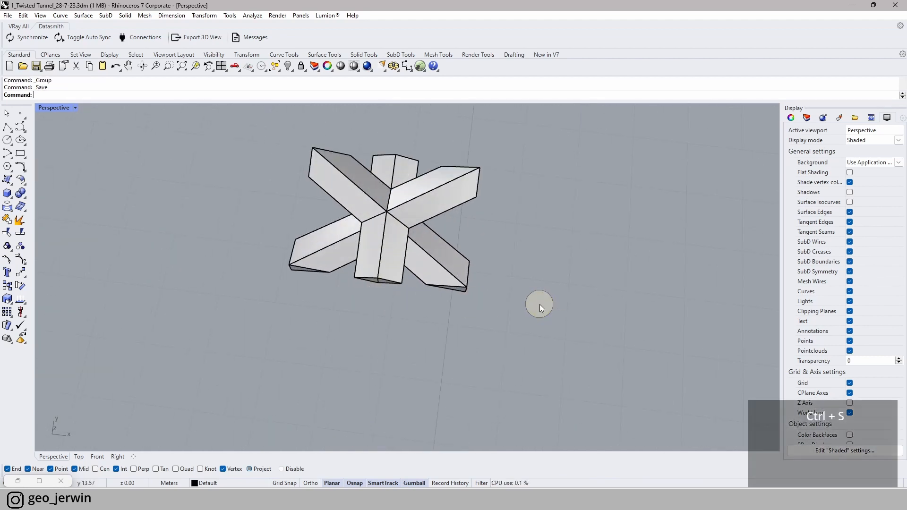
pyautogui.moveTo(407, 303)
pyautogui.mouseDown(button='right')
pyautogui.moveTo(408, 279)
pyautogui.moveTo(409, 293)
pyautogui.mouseUp(button='right')
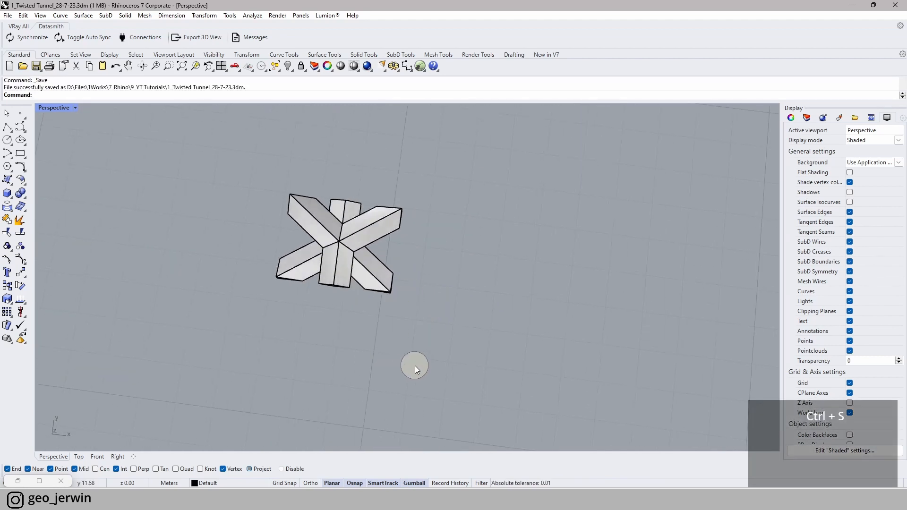
# - Select the whole X-shaped module and bring up the Grasshopper window beside the Rhino viewport
pyautogui.moveTo(419, 324); pyautogui.dragTo(294, 207)
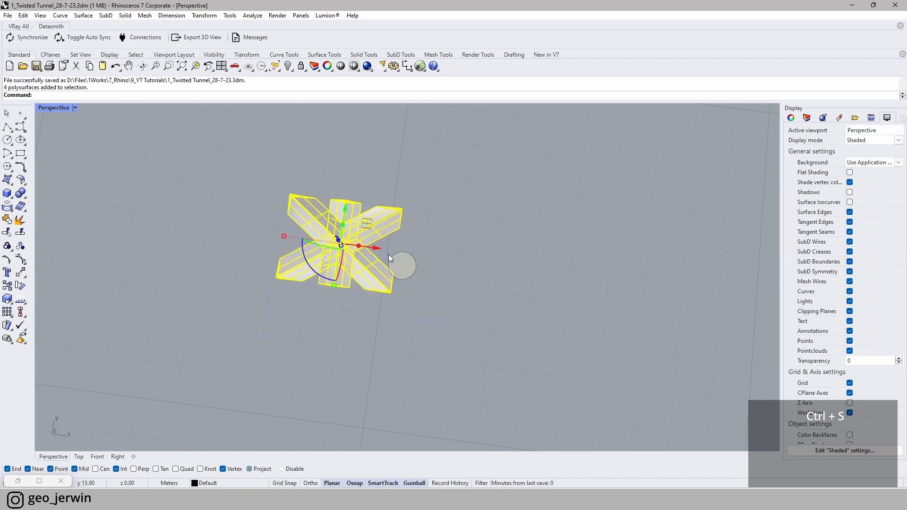
pyautogui.click(40, 482)
pyautogui.moveTo(512, 6); pyautogui.dragTo(906, 151)
pyautogui.moveTo(397, 244); pyautogui.dragTo(309, 234, button='right')
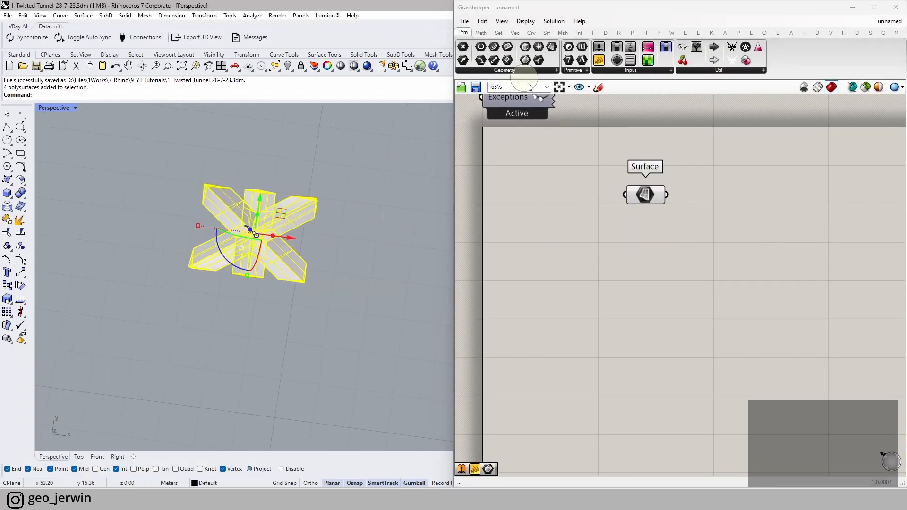
# - Add a Brep parameter to the Grasshopper canvas and assign the selected module polysurfaces to it as multiple Breps
pyautogui.moveTo(526, 65); pyautogui.dragTo(604, 267)
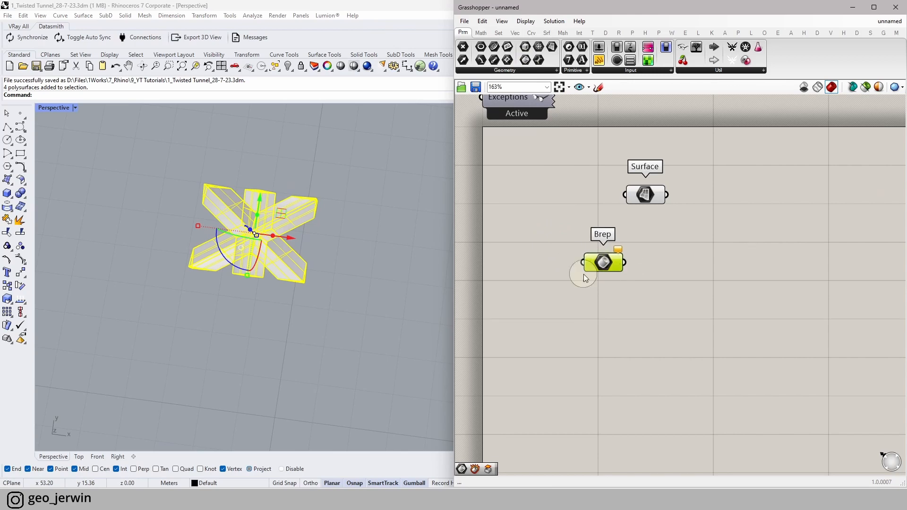
pyautogui.rightClick(601, 265)
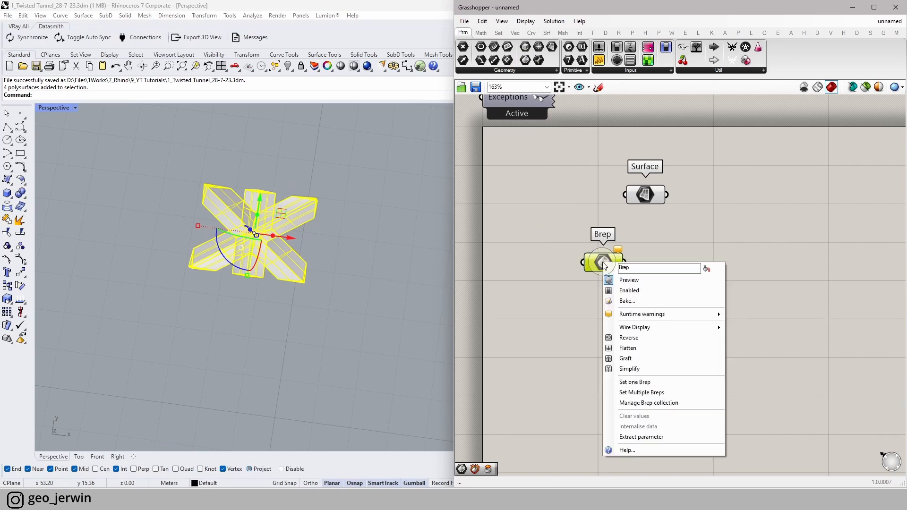
pyautogui.click(656, 392)
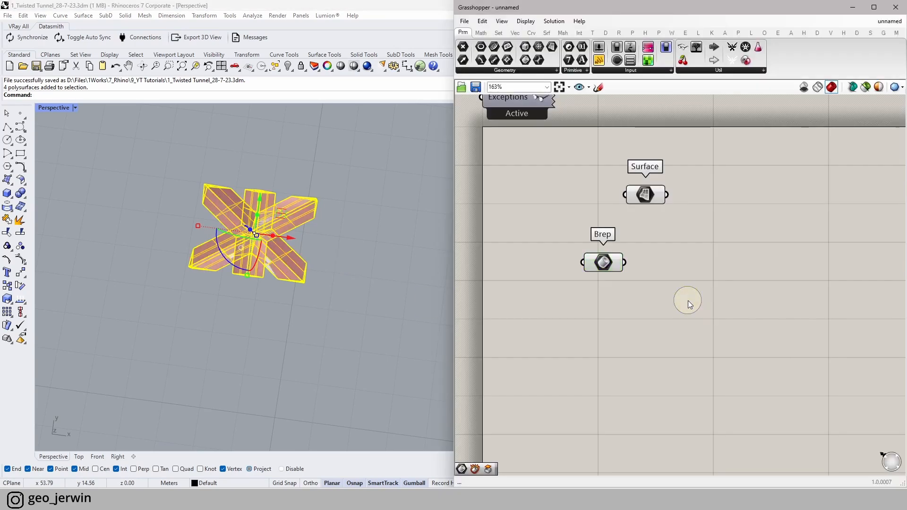
# - Position the Brep parameter beneath the Surface parameter, and clear the selections on the canvas and in the Rhino viewport
pyautogui.moveTo(613, 268); pyautogui.dragTo(673, 300)
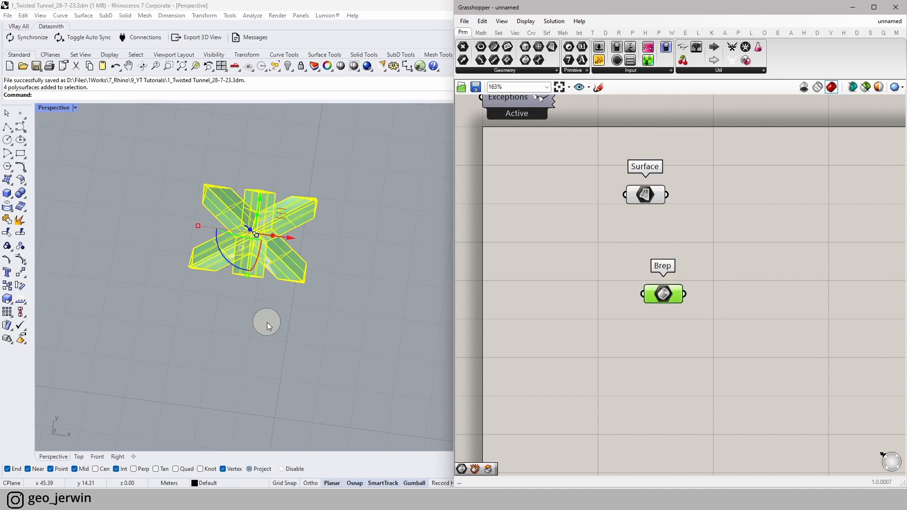
pyautogui.click(803, 319)
pyautogui.moveTo(675, 302); pyautogui.dragTo(652, 303)
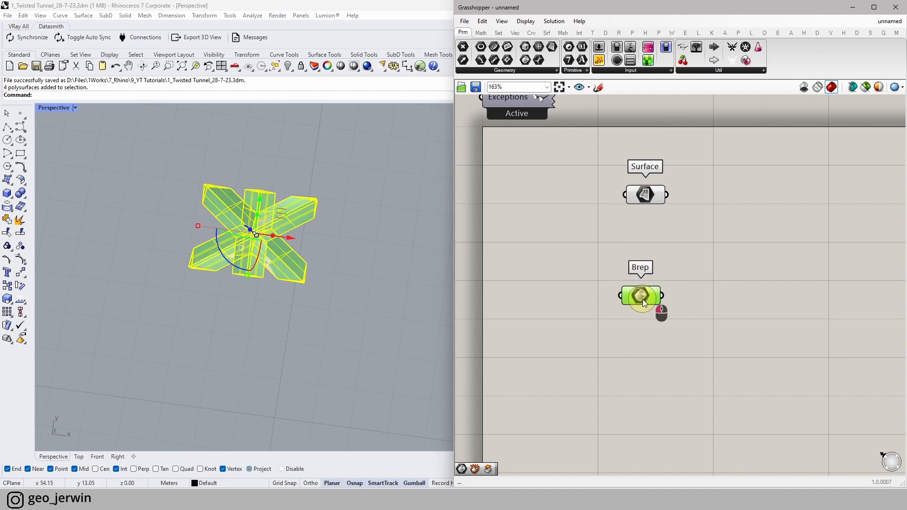
pyautogui.click(754, 304)
pyautogui.click(387, 301)
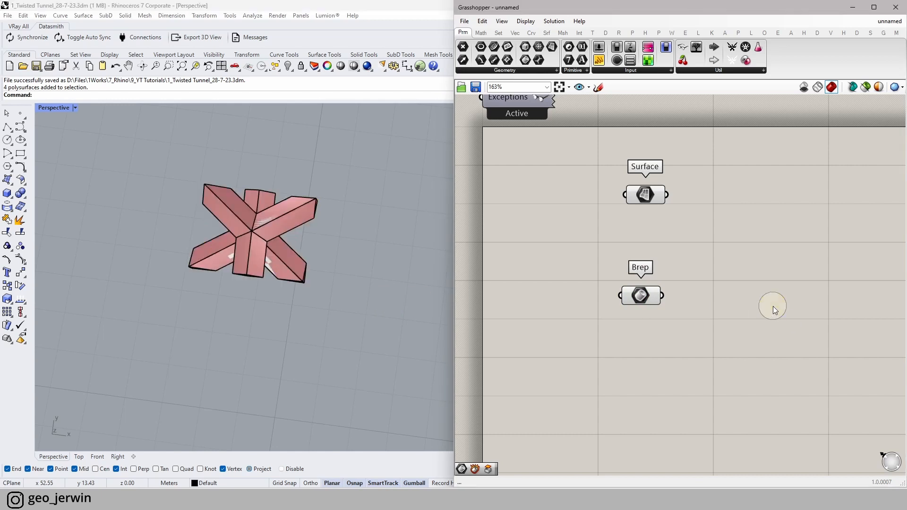
pyautogui.moveTo(771, 305); pyautogui.dragTo(694, 306, button='right')
pyautogui.scroll(-11, 312, 262)
pyautogui.keyDown('shift'); pyautogui.moveTo(243, 266); pyautogui.dragTo(294, 319, button='right'); pyautogui.keyUp('shift')
pyautogui.scroll(4, 407, 319)
pyautogui.scroll(3, 765, 300)
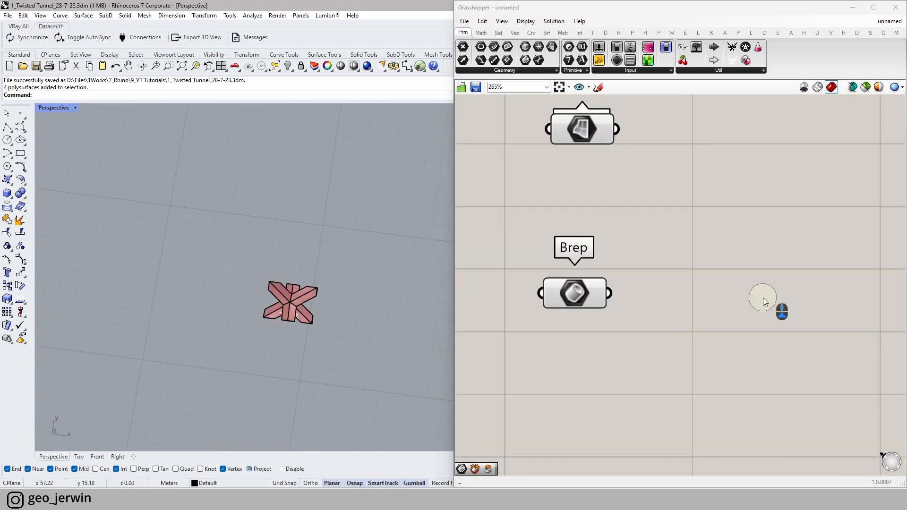
pyautogui.doubleClick(764, 297)
pyautogui.write('grou')
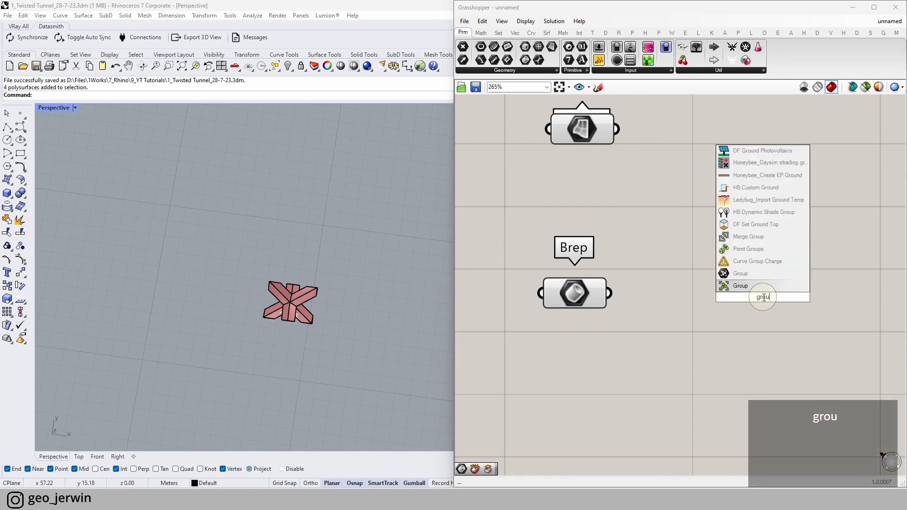
pyautogui.click(740, 286)
pyautogui.click(758, 297)
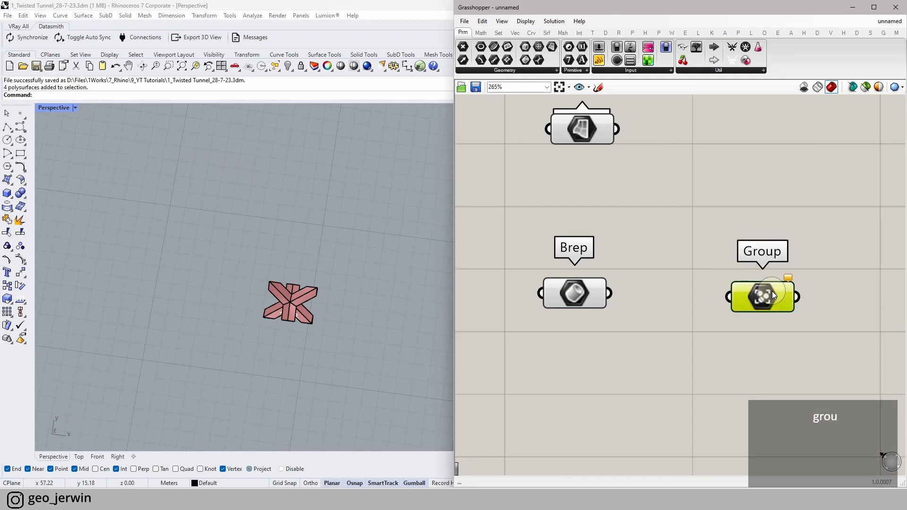
pyautogui.press('Delete')
# - Add a Group component beside the Brep parameter and connect the Brep output to its Objects input
pyautogui.doubleClick(758, 298)
pyautogui.write('group')
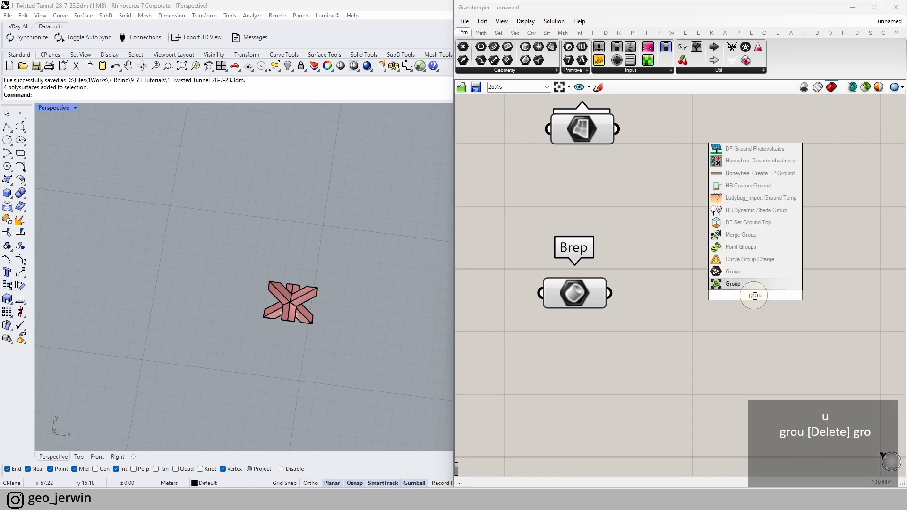
pyautogui.click(743, 282)
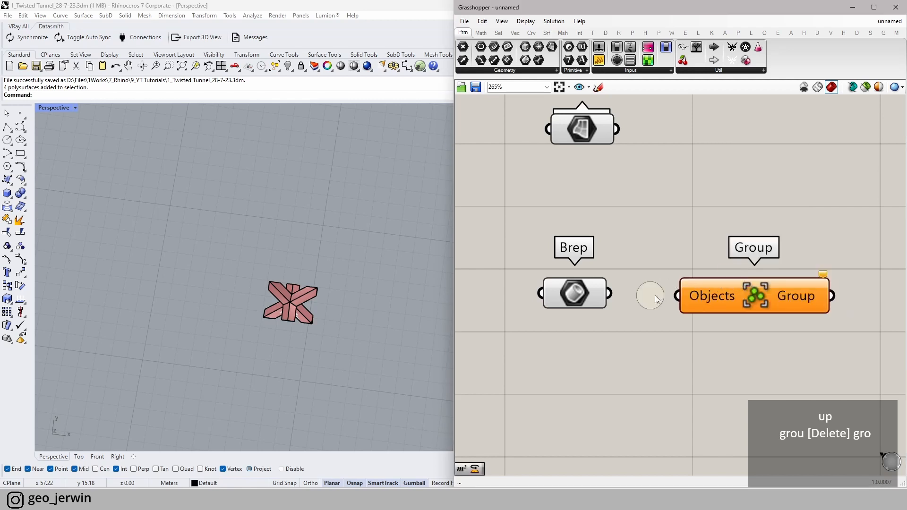
pyautogui.moveTo(610, 293); pyautogui.dragTo(676, 297)
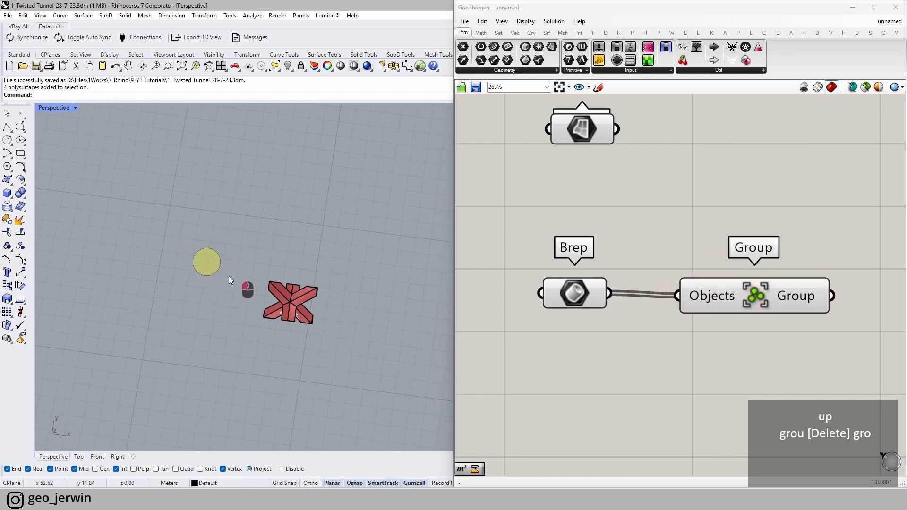
# - Select the X-shaped module in the Rhino viewport and internalise the geometry in the Brep parameter
pyautogui.click(274, 298)
pyautogui.click(575, 301)
pyautogui.rightClick(575, 301)
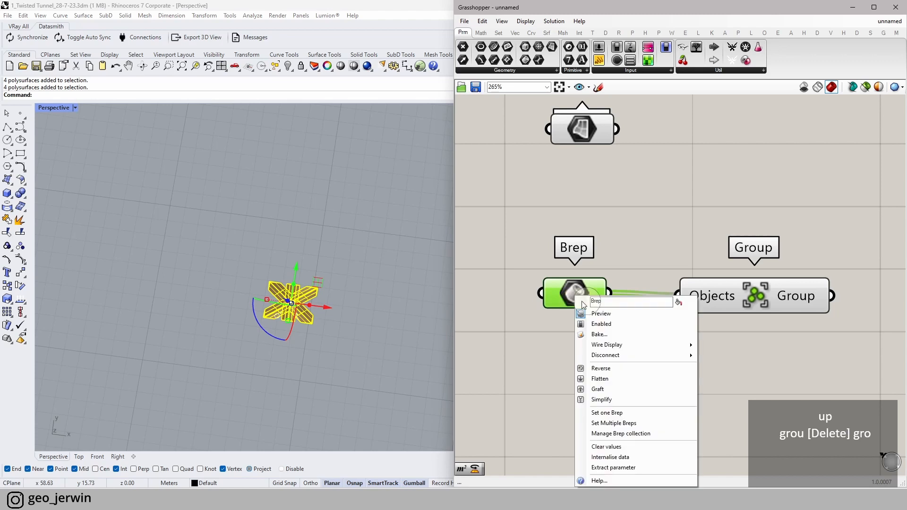
pyautogui.click(622, 458)
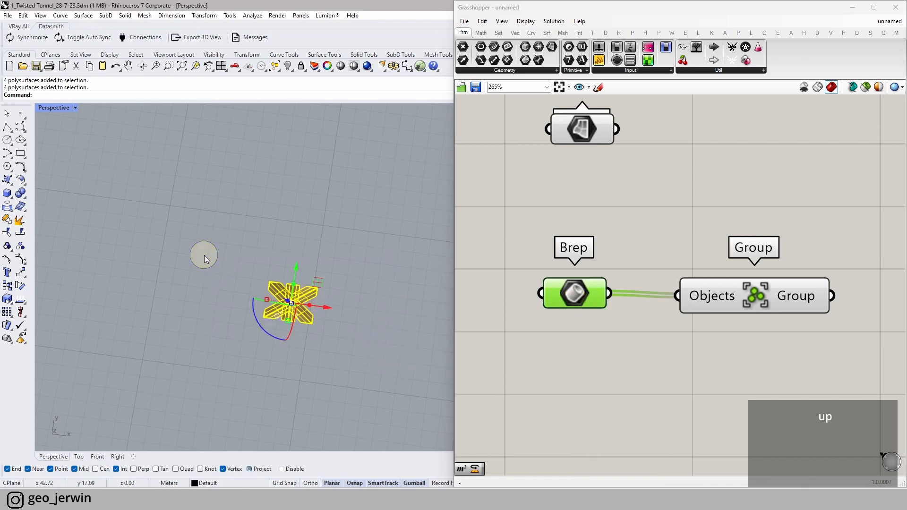
# - Delete the original X-shaped module from the Rhino viewport
pyautogui.press('Delete')
pyautogui.scroll(5, 287, 318)
pyautogui.click(463, 297)
# - Hide the Brep parameter's preview and align the Group component horizontally with it
pyautogui.click(574, 295)
pyautogui.middleClick(579, 302)
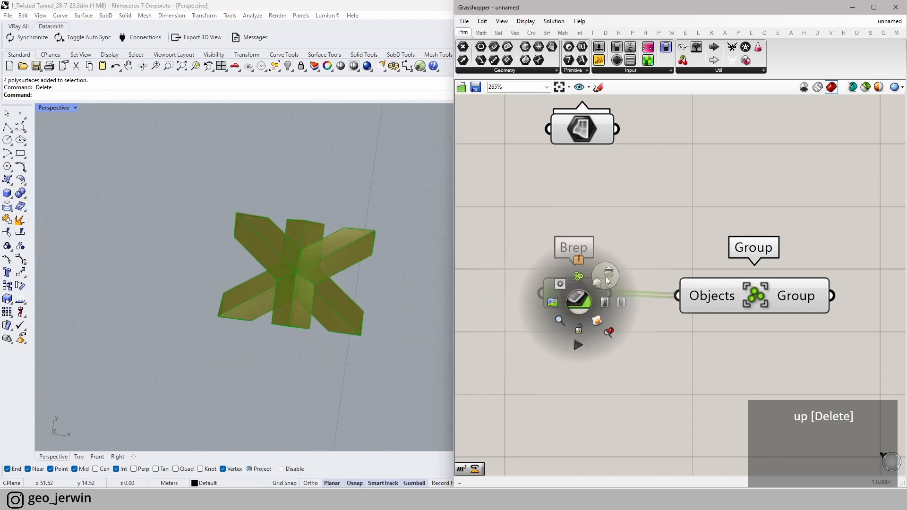
pyautogui.click(602, 346)
pyautogui.moveTo(735, 286); pyautogui.dragTo(728, 283)
pyautogui.click(692, 240)
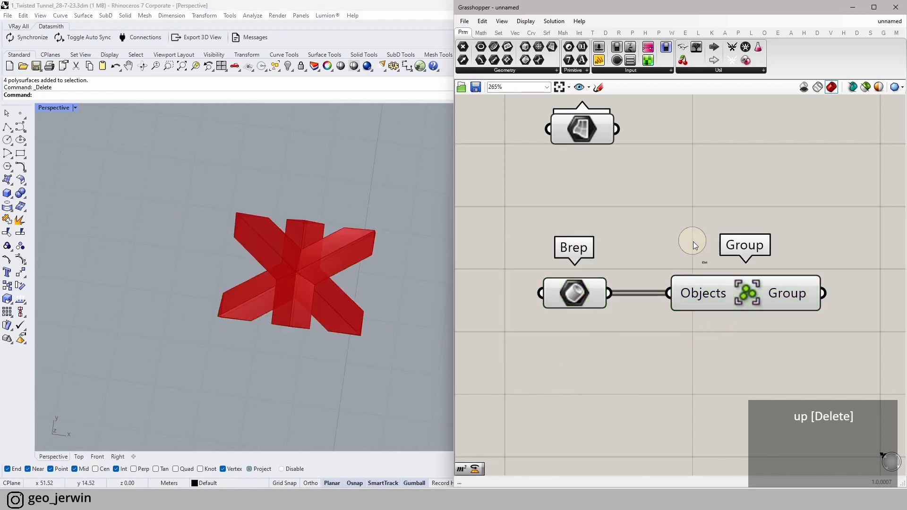
pyautogui.hotkey('ctrl', 's')
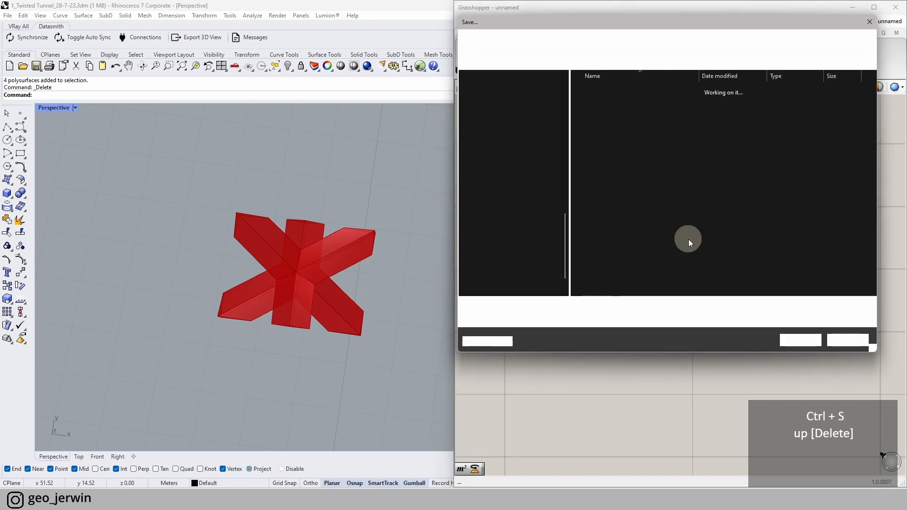
pyautogui.click(144, 305)
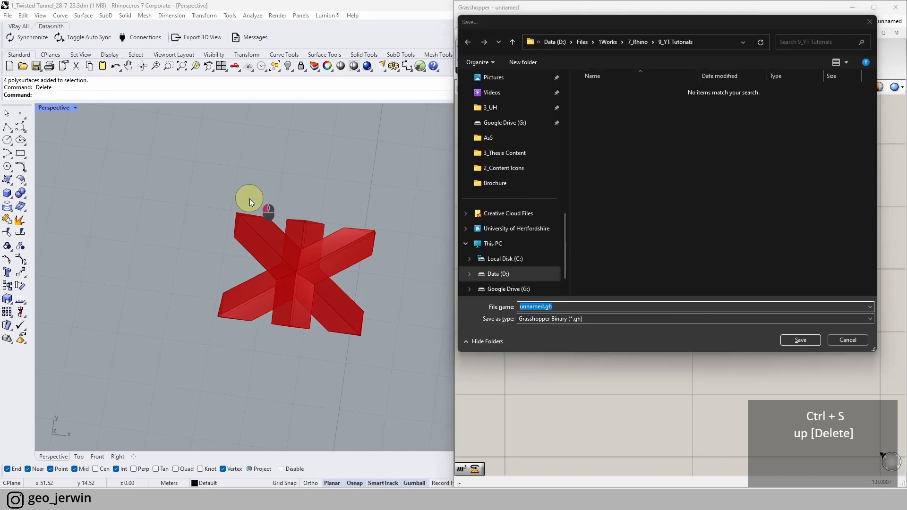
pyautogui.click(869, 21)
pyautogui.click(353, 160)
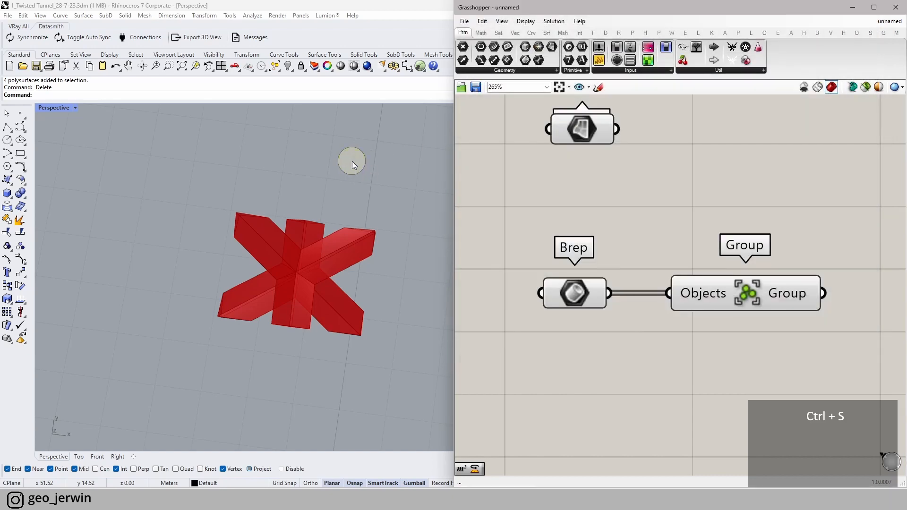
# - Undo the deletion of the X-shaped module, select it and move it clear of its Grasshopper preview
pyautogui.hotkey('ctrl', 'z')
pyautogui.click(324, 308)
pyautogui.moveTo(394, 328); pyautogui.dragTo(254, 226)
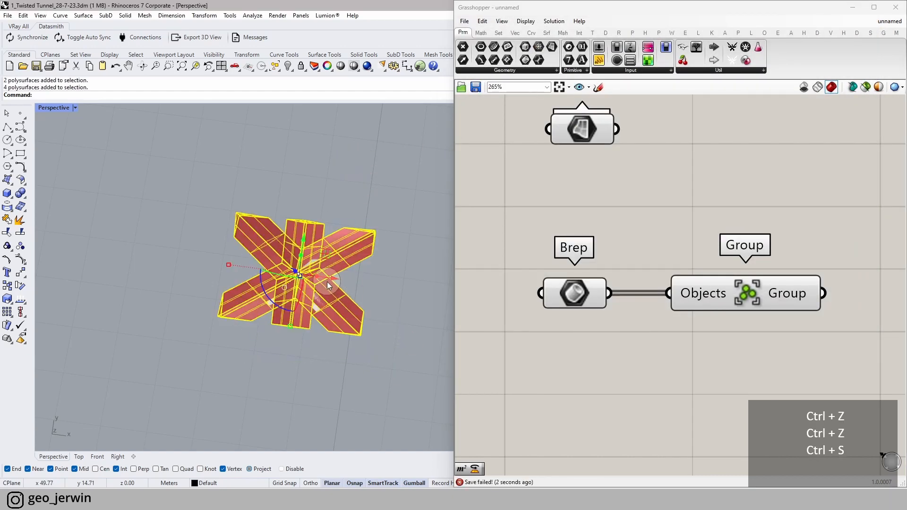
pyautogui.moveTo(183, 249); pyautogui.dragTo(164, 255)
pyautogui.click(373, 314)
# - Select the original X-shaped module beside the red preview and hide it in Rhino
pyautogui.scroll(-10, 360, 314)
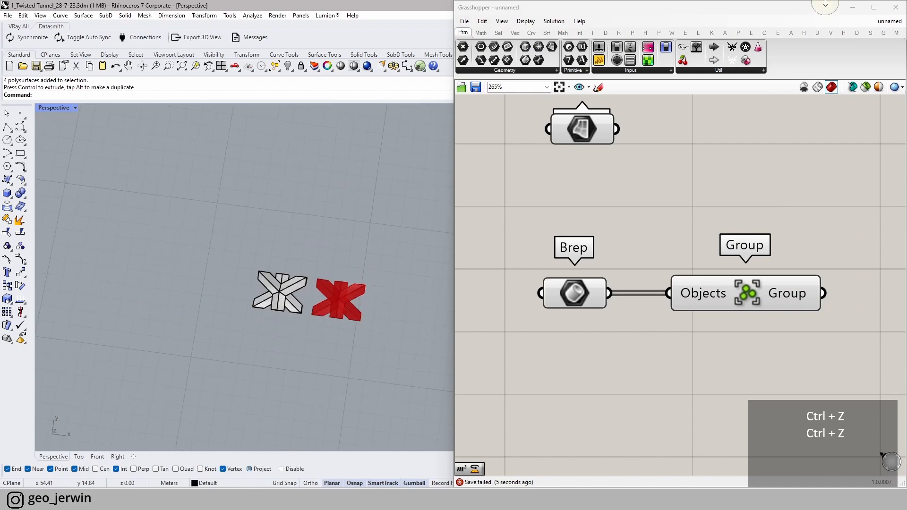
pyautogui.scroll(-11, 357, 268)
pyautogui.scroll(7, 355, 274)
pyautogui.moveTo(354, 278); pyautogui.dragTo(264, 207)
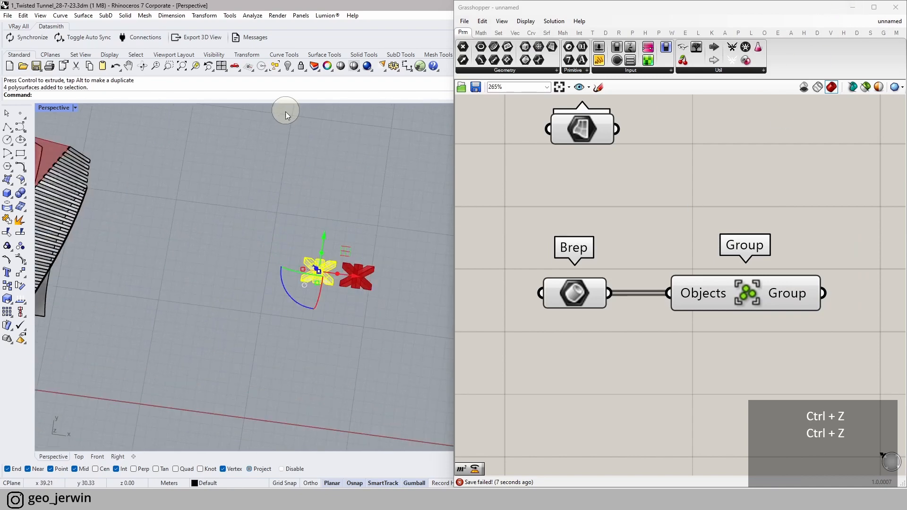
pyautogui.click(288, 66)
# - Save the Grasshopper definition as 1_mapping Geometry_28-7-23
pyautogui.scroll(3, 650, 313)
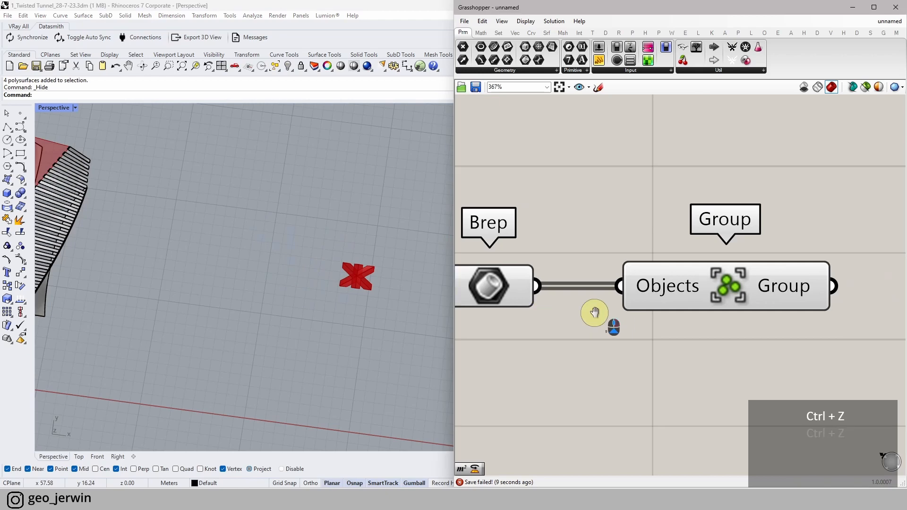
pyautogui.scroll(-5, 642, 278)
pyautogui.scroll(-6, 643, 279)
pyautogui.scroll(-9, 367, 278)
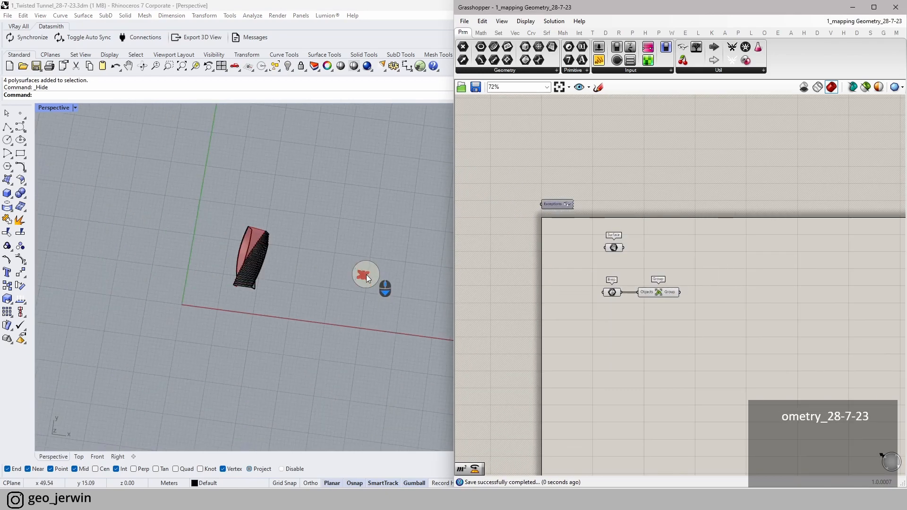
pyautogui.scroll(6, 236, 268)
pyautogui.moveTo(239, 288); pyautogui.dragTo(444, 308, button='right')
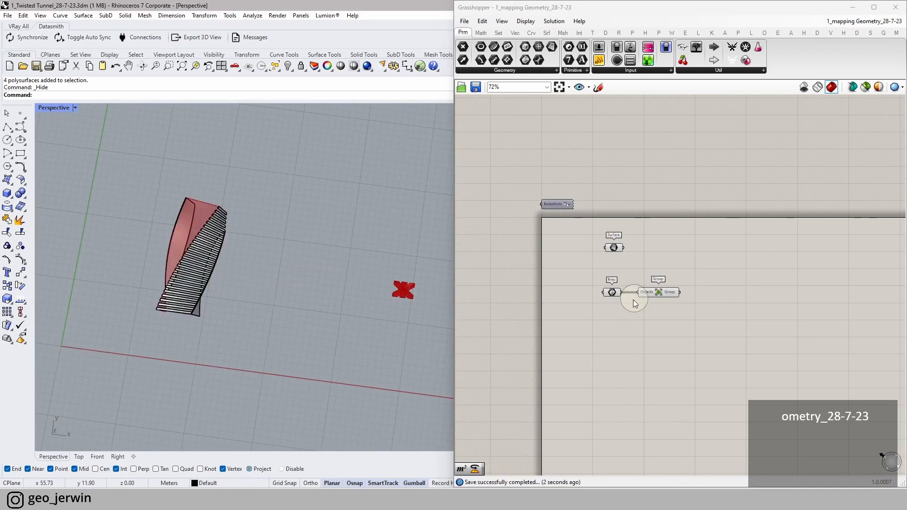
# - Rearrange the canvas so the connected Brep and Group sit in the upper corner with the Surface parameter below them
pyautogui.scroll(2, 587, 248)
pyautogui.moveTo(536, 200); pyautogui.dragTo(606, 294)
pyautogui.click(708, 326)
pyautogui.moveTo(684, 314); pyautogui.dragTo(633, 228)
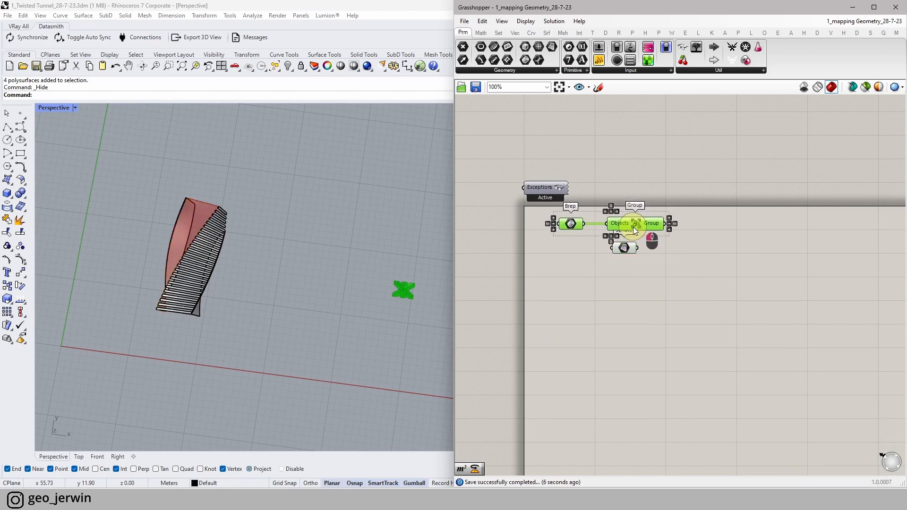
pyautogui.click(626, 253)
pyautogui.moveTo(644, 292); pyautogui.dragTo(645, 292)
pyautogui.click(588, 294)
# - Sketch a gridded strip with a handwritten Isotrim note on the canvas to illustrate subdividing the tunnel surface
pyautogui.moveTo(397, 293); pyautogui.dragTo(372, 292, button='right')
pyautogui.keyDown('shift'); pyautogui.moveTo(292, 356); pyautogui.dragTo(356, 296, button='right'); pyautogui.keyUp('shift')
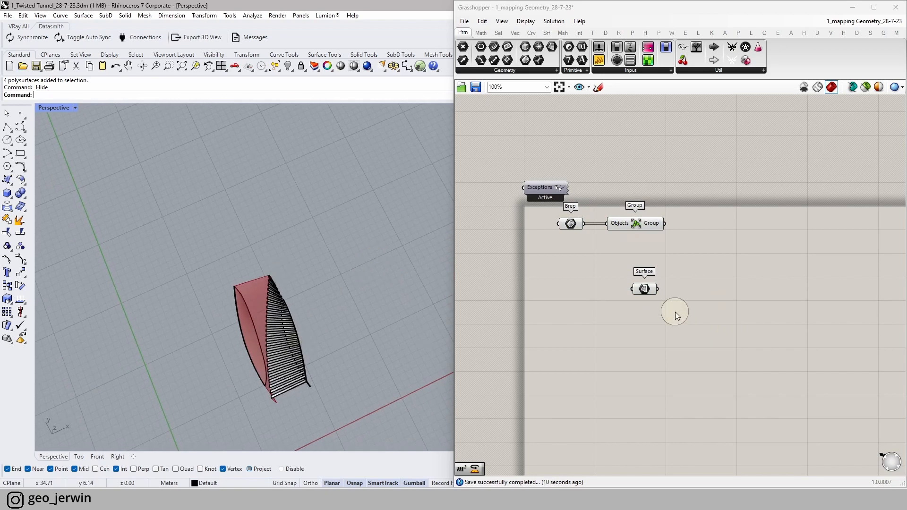
pyautogui.scroll(3, 676, 309)
pyautogui.scroll(6, 282, 299)
pyautogui.keyDown('shift'); pyautogui.moveTo(268, 354); pyautogui.dragTo(278, 255, button='right'); pyautogui.keyUp('shift')
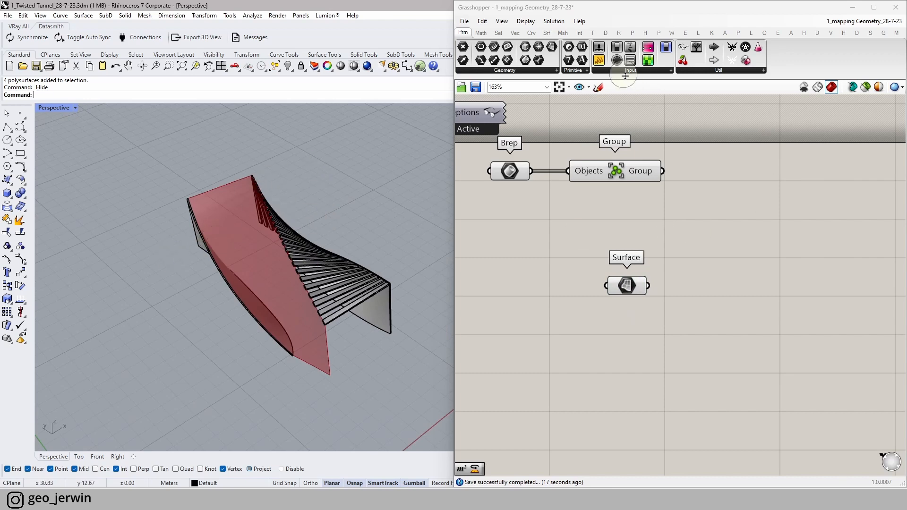
pyautogui.click(599, 87)
pyautogui.scroll(-2, 482, 359)
pyautogui.moveTo(679, 289)
pyautogui.mouseDown()
pyautogui.moveTo(718, 307)
pyautogui.moveTo(685, 269)
pyautogui.moveTo(759, 304)
pyautogui.moveTo(765, 331)
pyautogui.moveTo(704, 303)
pyautogui.moveTo(751, 327)
pyautogui.moveTo(767, 308)
pyautogui.mouseUp()
pyautogui.moveTo(677, 264); pyautogui.dragTo(764, 317)
pyautogui.moveTo(751, 268)
pyautogui.mouseDown()
pyautogui.moveTo(754, 281)
pyautogui.moveTo(787, 263)
pyautogui.moveTo(795, 269)
pyautogui.mouseUp()
pyautogui.moveTo(791, 266)
pyautogui.mouseDown()
pyautogui.moveTo(801, 267)
pyautogui.moveTo(803, 252)
pyautogui.mouseUp()
pyautogui.moveTo(807, 259); pyautogui.dragTo(814, 262)
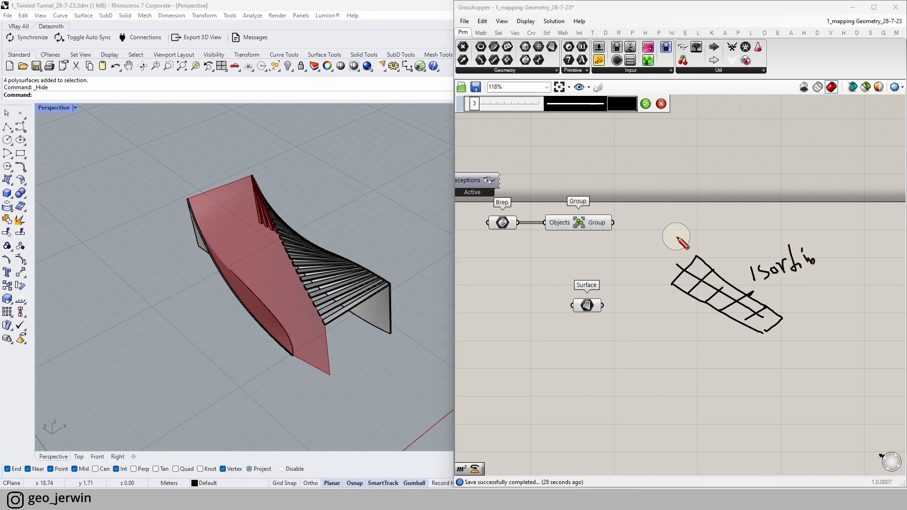
# - Sketch boxes over the strip's grid cells with lines leading from the Group output, and discard the sketch
pyautogui.scroll(4, 687, 326)
pyautogui.scroll(-3, 680, 326)
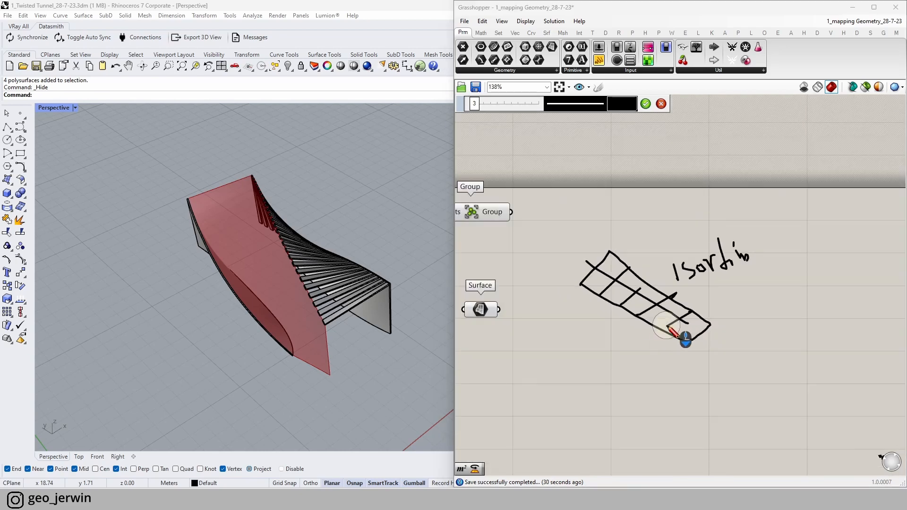
pyautogui.moveTo(683, 322)
pyautogui.mouseDown()
pyautogui.moveTo(689, 303)
pyautogui.moveTo(700, 332)
pyautogui.moveTo(712, 306)
pyautogui.moveTo(713, 319)
pyautogui.moveTo(710, 307)
pyautogui.moveTo(691, 326)
pyautogui.moveTo(668, 310)
pyautogui.moveTo(660, 325)
pyautogui.moveTo(689, 330)
pyautogui.moveTo(703, 312)
pyautogui.mouseUp()
pyautogui.moveTo(634, 315)
pyautogui.mouseDown()
pyautogui.moveTo(636, 305)
pyautogui.moveTo(668, 304)
pyautogui.moveTo(643, 307)
pyautogui.mouseUp()
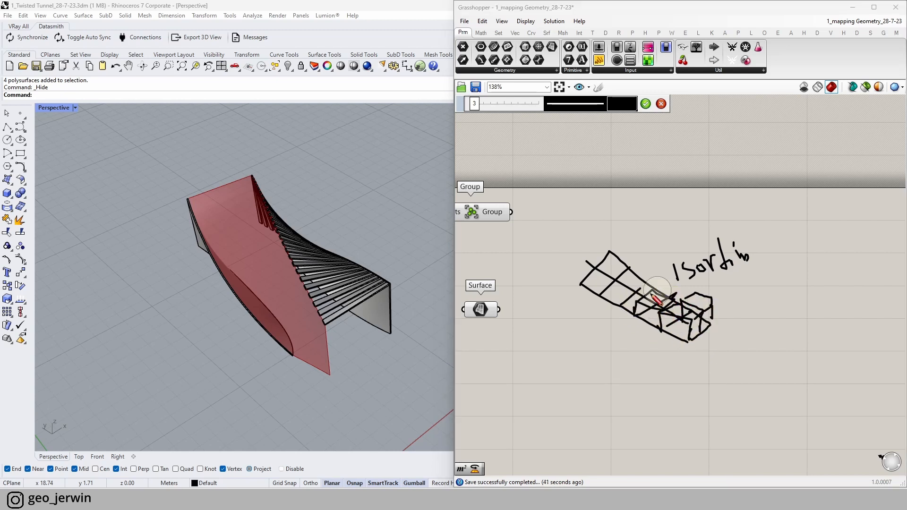
pyautogui.scroll(-2, 576, 300)
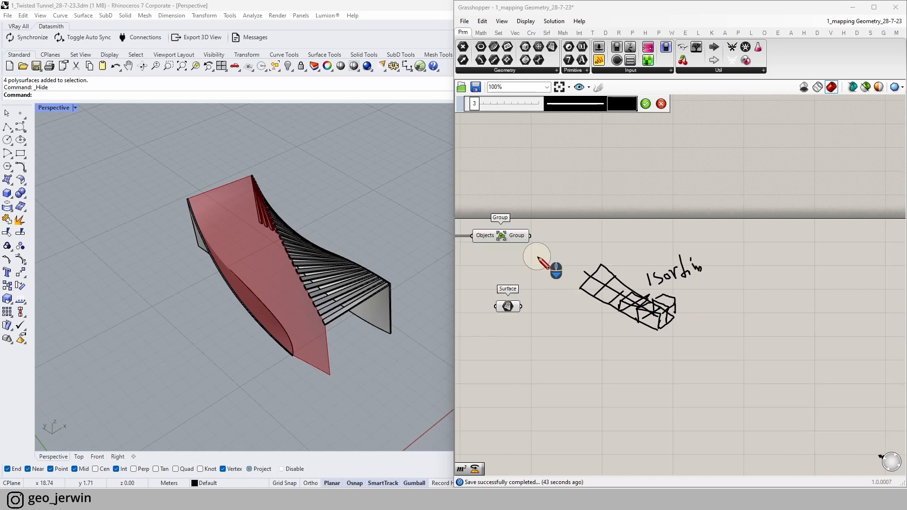
pyautogui.scroll(2, 516, 237)
pyautogui.moveTo(540, 237); pyautogui.dragTo(646, 320)
pyautogui.moveTo(539, 237)
pyautogui.mouseDown()
pyautogui.moveTo(611, 354)
pyautogui.moveTo(702, 376)
pyautogui.mouseUp()
pyautogui.moveTo(541, 239)
pyautogui.mouseDown()
pyautogui.moveTo(712, 289)
pyautogui.moveTo(725, 314)
pyautogui.mouseUp()
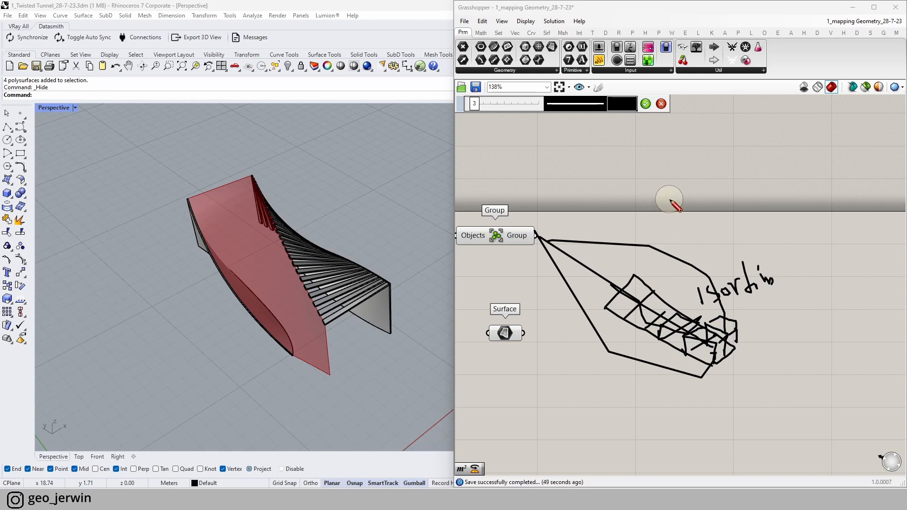
pyautogui.press('Escape')
pyautogui.press('Escape')
# - Move the connected Brep and Group down the canvas, closer to the Surface parameter
pyautogui.scroll(-1, 714, 322)
pyautogui.moveTo(567, 337); pyautogui.dragTo(626, 329, button='right')
pyautogui.scroll(1, 590, 327)
pyautogui.moveTo(586, 328); pyautogui.dragTo(628, 335)
pyautogui.click(687, 321)
pyautogui.click(608, 316)
pyautogui.click(653, 318)
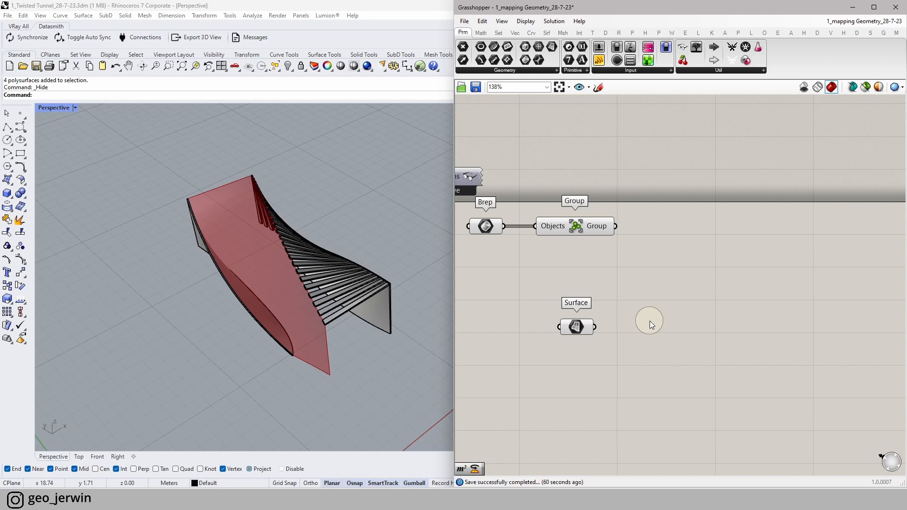
pyautogui.moveTo(582, 257); pyautogui.dragTo(473, 199)
pyautogui.moveTo(568, 231); pyautogui.dragTo(554, 270)
pyautogui.click(674, 294)
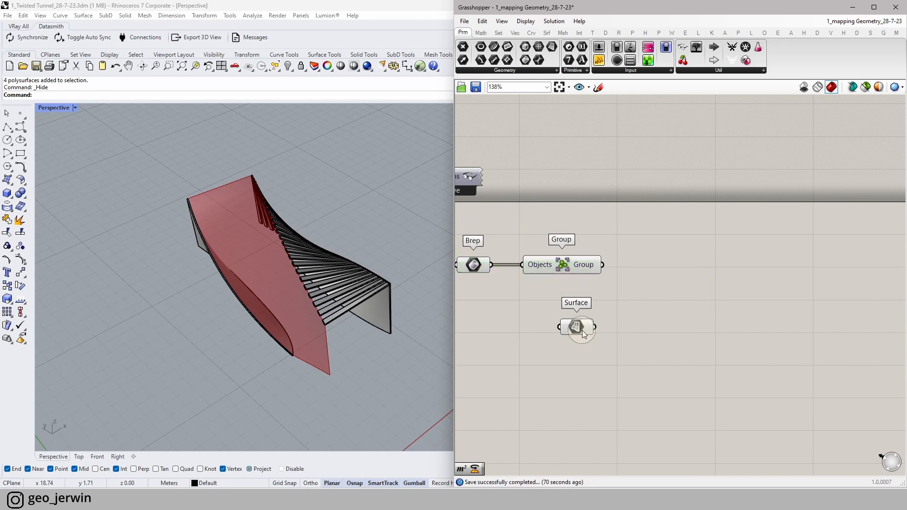
# - Reposition the Surface parameter to the right of and slightly below the Group component
pyautogui.moveTo(575, 326); pyautogui.dragTo(751, 342)
pyautogui.moveTo(751, 342); pyautogui.dragTo(691, 326, button='right')
pyautogui.moveTo(664, 326); pyautogui.dragTo(588, 347)
pyautogui.click(650, 328)
pyautogui.click(588, 351)
pyautogui.click(703, 297)
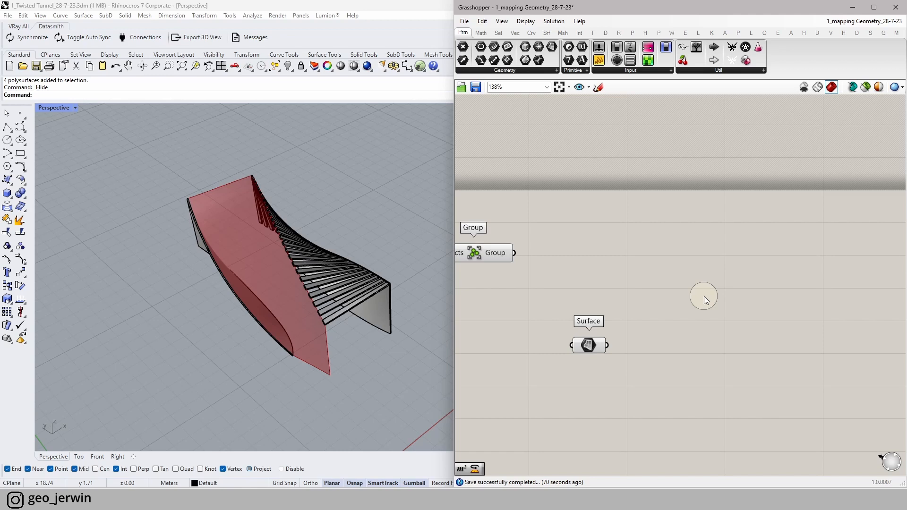
pyautogui.click(595, 346)
pyautogui.moveTo(590, 345); pyautogui.dragTo(591, 315)
pyautogui.click(693, 316)
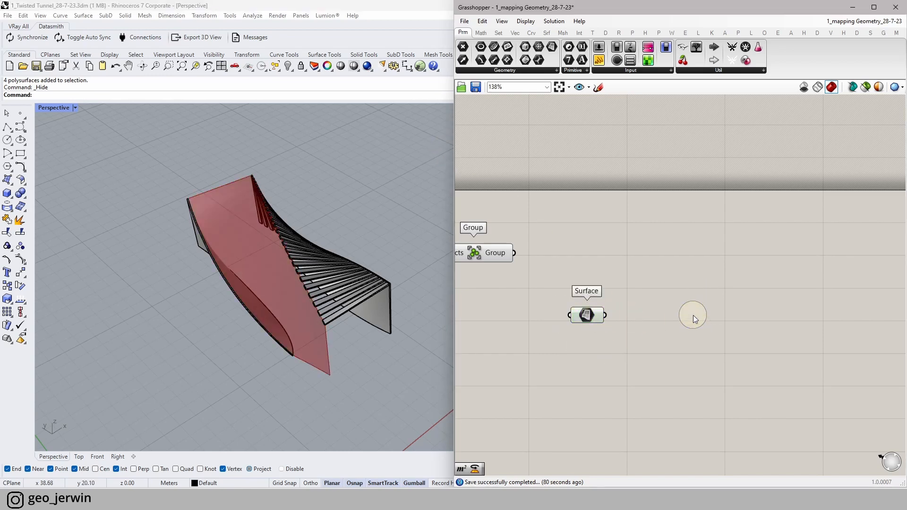
# - Highlight the Surface parameter to check which tunnel surface it references in the Rhino viewport
pyautogui.click(587, 315)
pyautogui.click(197, 263)
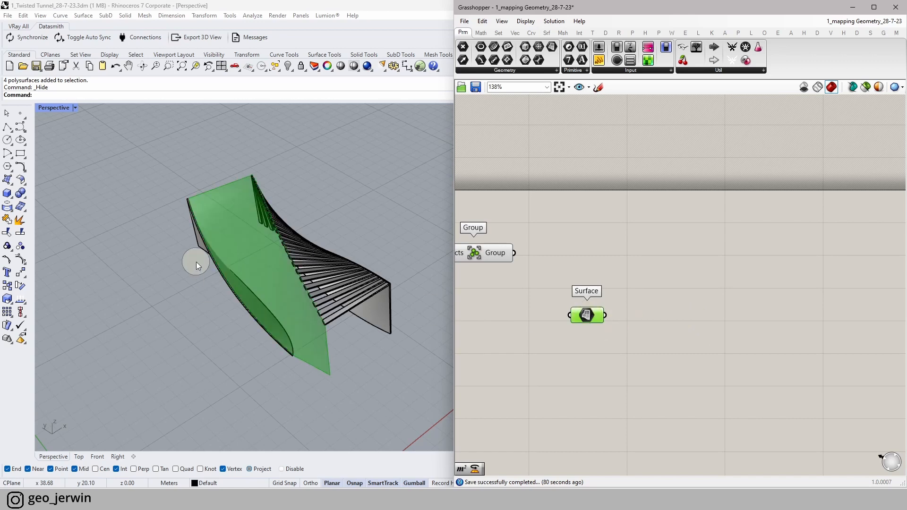
pyautogui.click(733, 262)
# - Add an Isotrim component, feed the Surface parameter into its Surface input, and move the parameter slightly farther away from it
pyautogui.moveTo(757, 321); pyautogui.dragTo(733, 305, button='right')
pyautogui.doubleClick(735, 304)
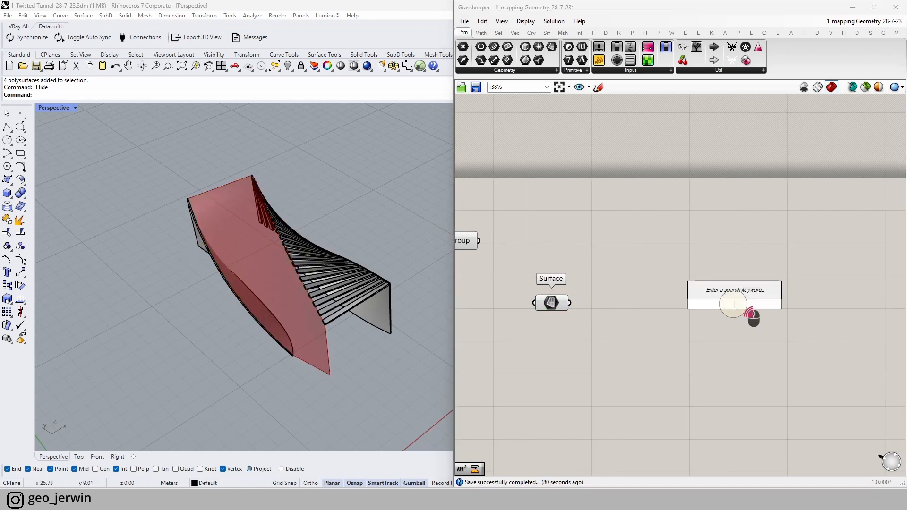
pyautogui.write('iso')
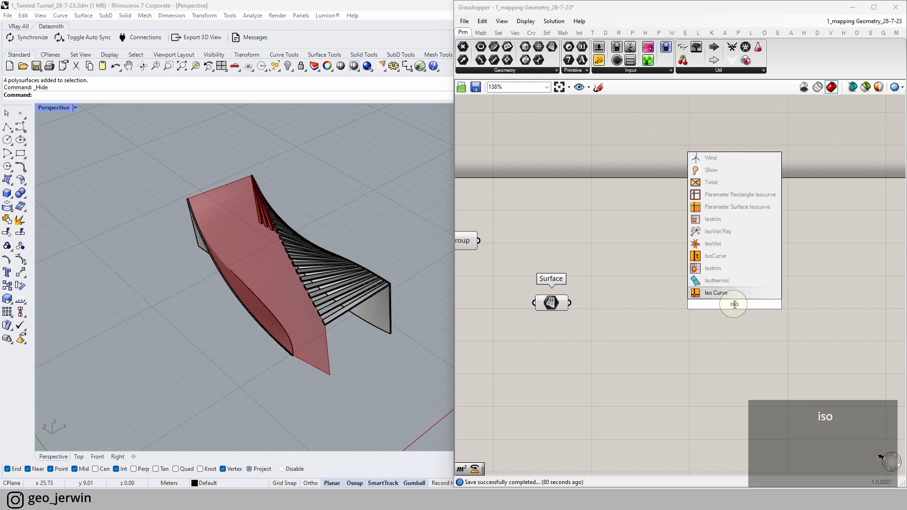
pyautogui.write('c')
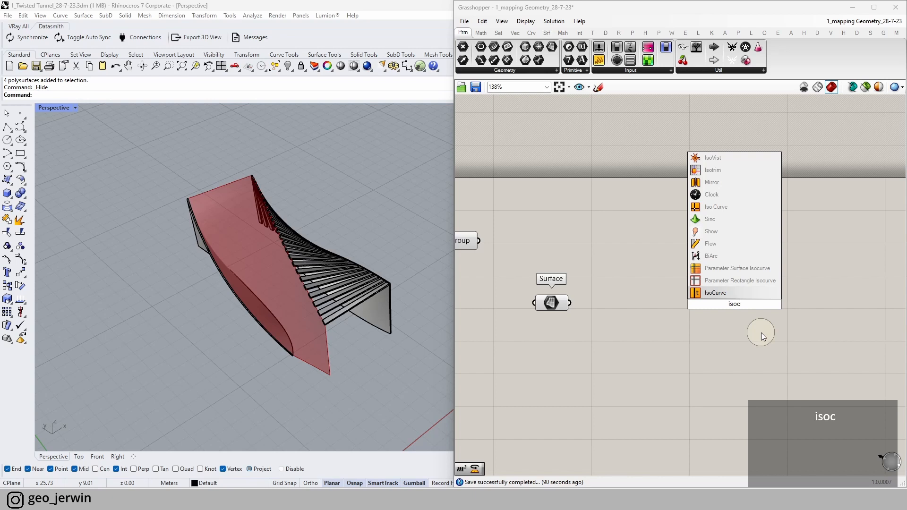
pyautogui.write('urves')
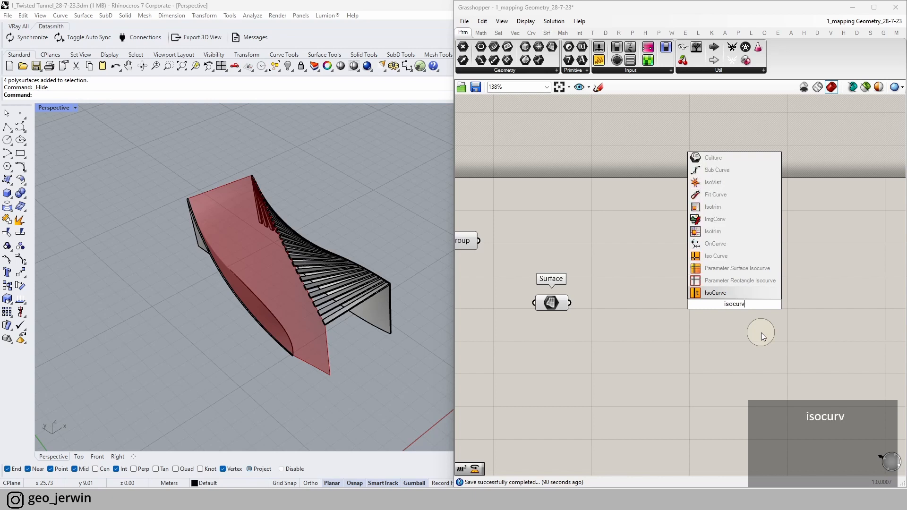
pyautogui.press('BackSpace')
pyautogui.press('BackSpace')
pyautogui.press('BackSpace')
pyautogui.press('BackSpace')
pyautogui.press('BackSpace')
pyautogui.press('BackSpace')
pyautogui.write('trim')
pyautogui.click(735, 289)
pyautogui.moveTo(569, 304); pyautogui.dragTo(768, 309)
pyautogui.click(712, 336)
pyautogui.moveTo(562, 308); pyautogui.dragTo(540, 305)
pyautogui.click(659, 331)
# - Place a Divide Domain² component between the Surface parameter and Isotrim, just below their connecting wire
pyautogui.doubleClick(627, 333)
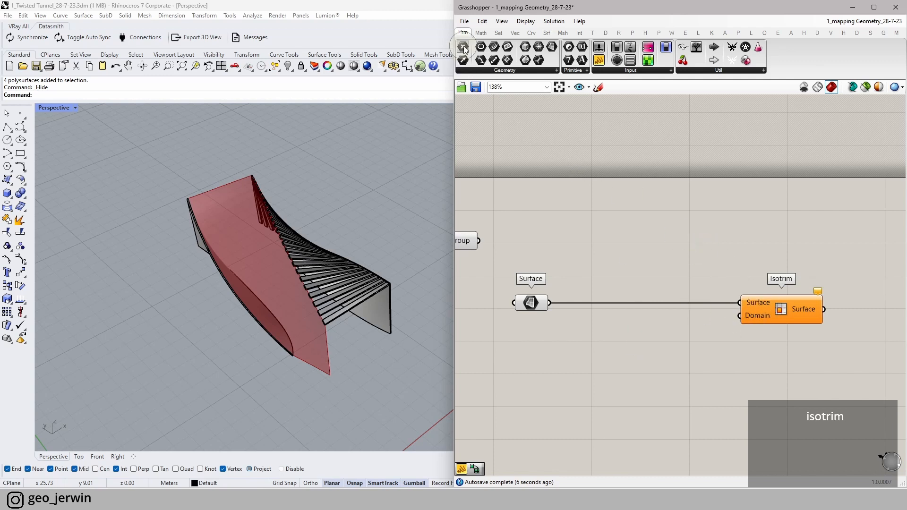
pyautogui.click(481, 32)
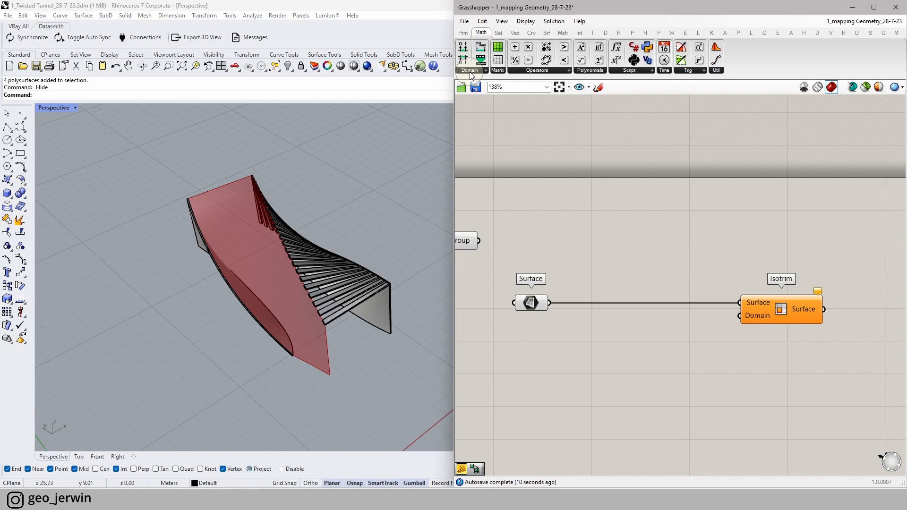
pyautogui.click(474, 76)
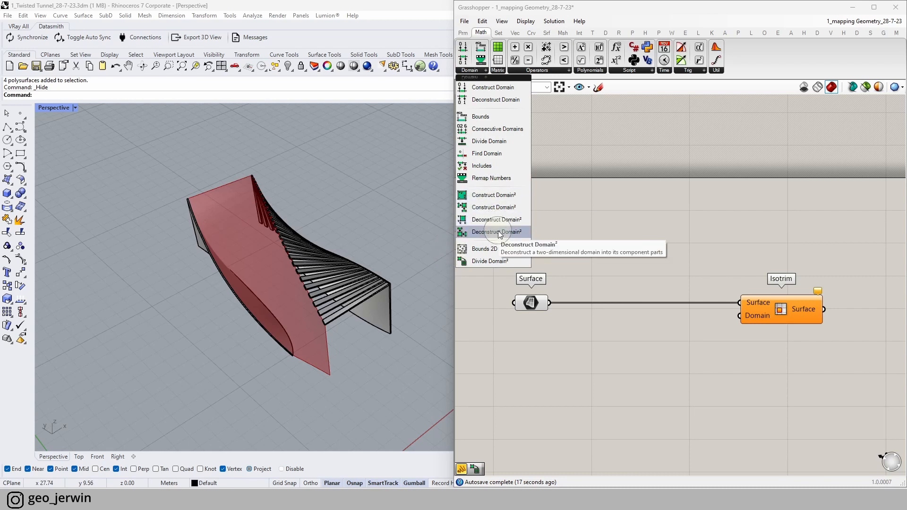
pyautogui.click(493, 261)
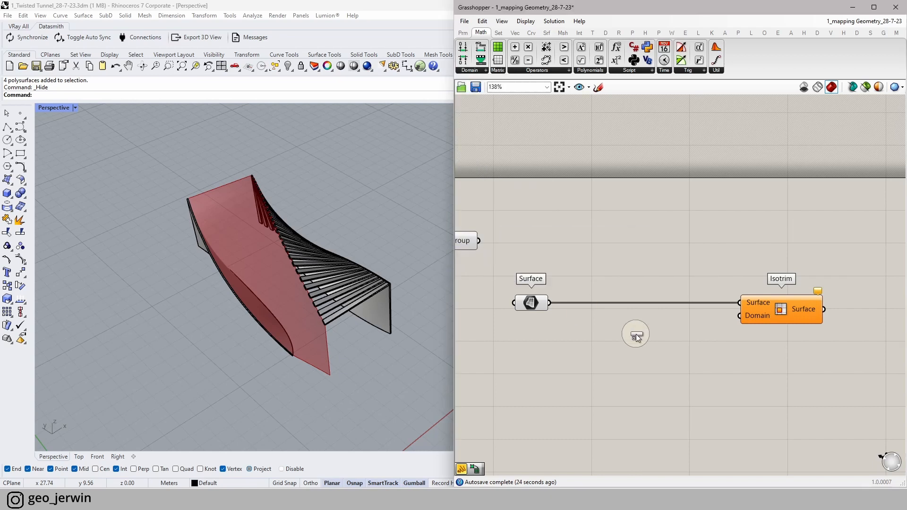
pyautogui.click(637, 333)
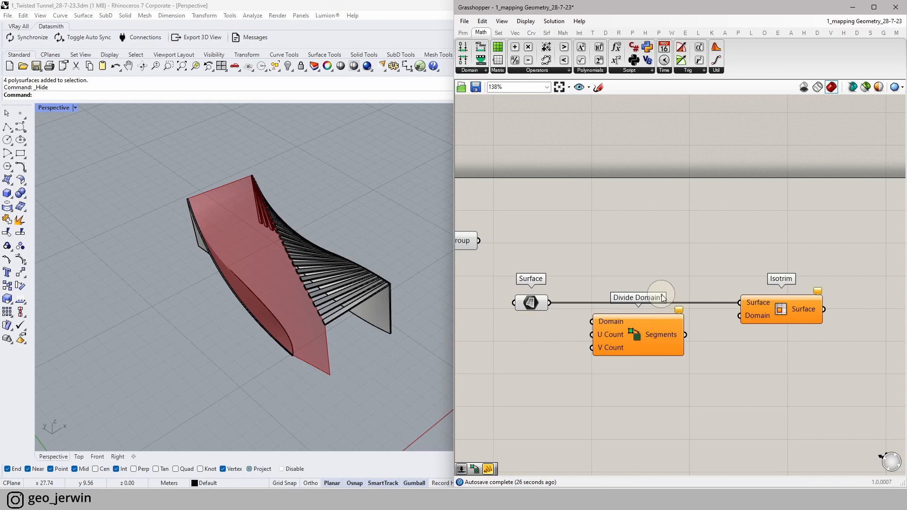
pyautogui.moveTo(662, 297); pyautogui.dragTo(666, 315)
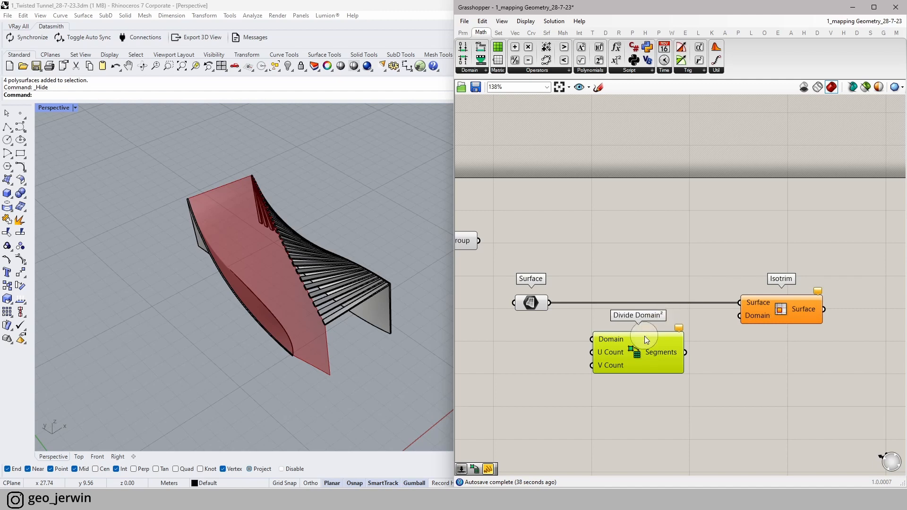
pyautogui.moveTo(613, 355); pyautogui.dragTo(673, 356)
pyautogui.click(712, 361)
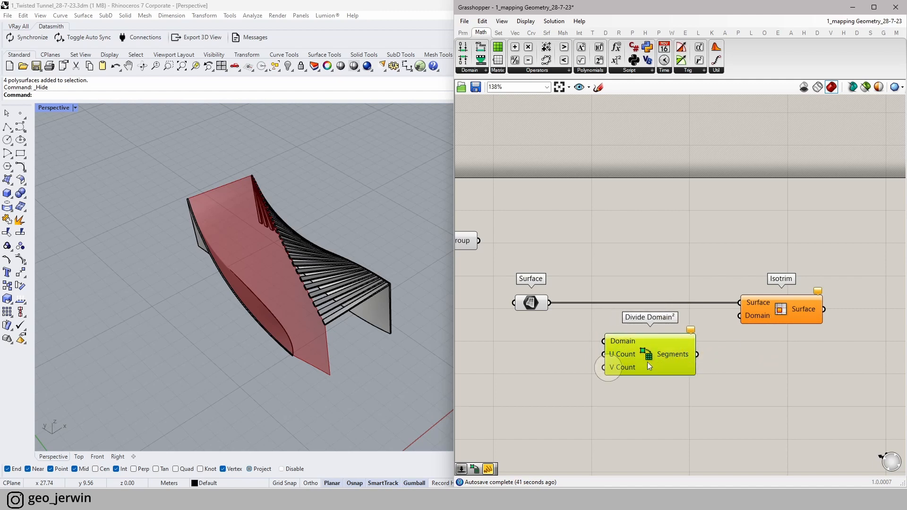
# - Connect the Surface parameter to the Divide Domain² Domain input and its Segments output to Isotrim's Domain input
pyautogui.doubleClick(551, 364)
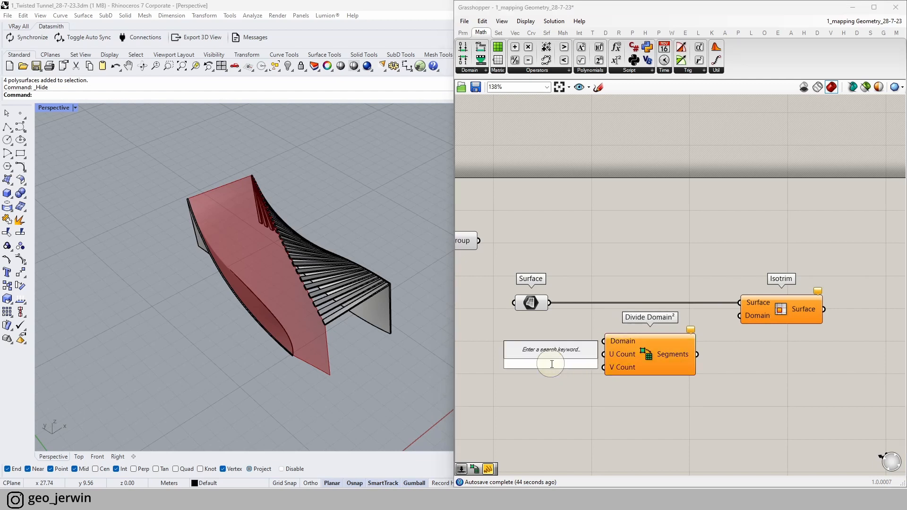
pyautogui.click(580, 407)
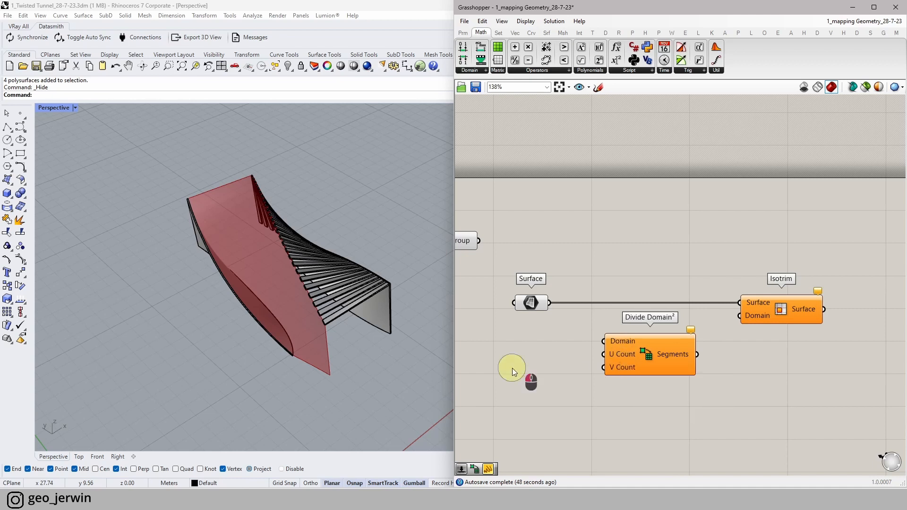
pyautogui.click(549, 306)
pyautogui.moveTo(582, 337); pyautogui.dragTo(599, 345)
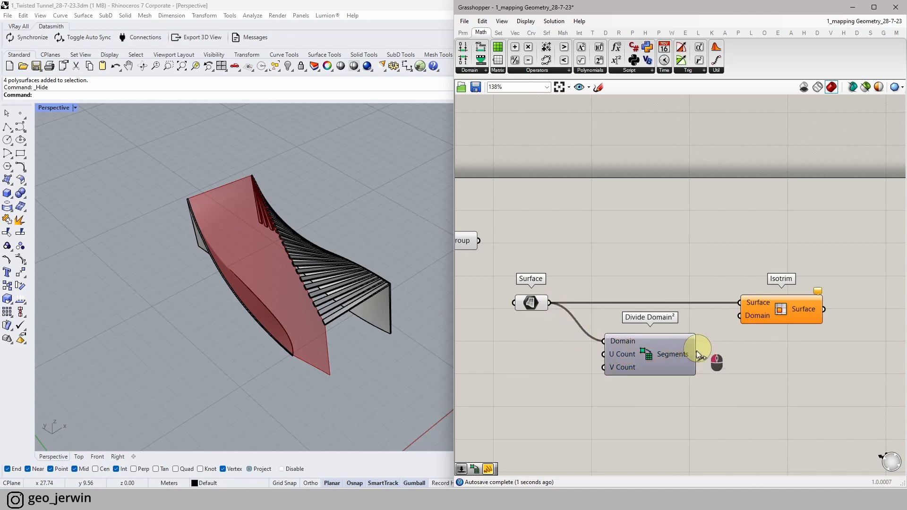
pyautogui.moveTo(693, 354); pyautogui.dragTo(739, 316)
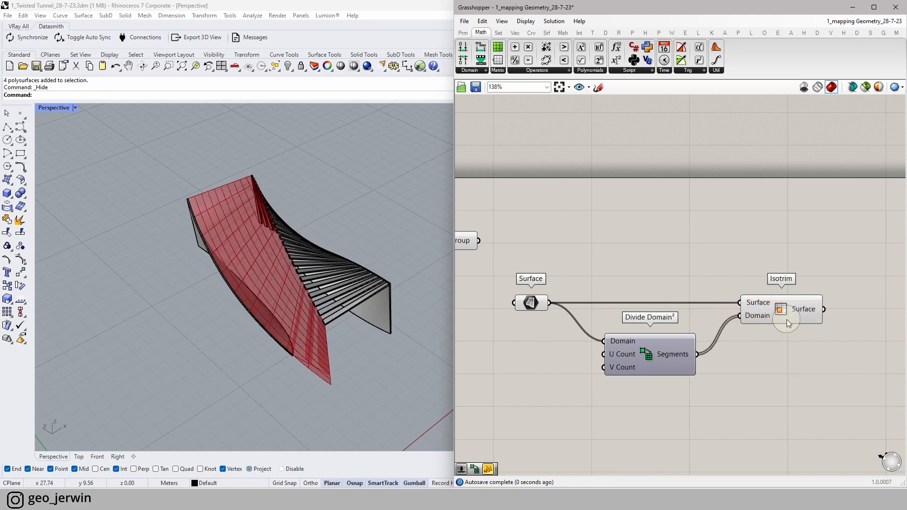
# - Turn off the Surface parameter's preview and inspect the subdivided tunnel surface in the Rhino viewport
pyautogui.moveTo(545, 331); pyautogui.dragTo(532, 304)
pyautogui.middleClick(532, 304)
pyautogui.click(552, 281)
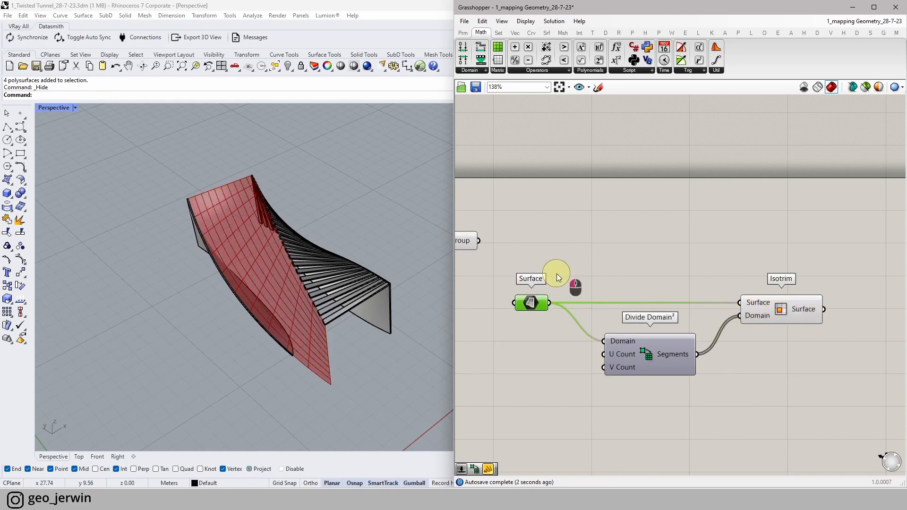
pyautogui.moveTo(309, 280); pyautogui.dragTo(192, 180, button='right')
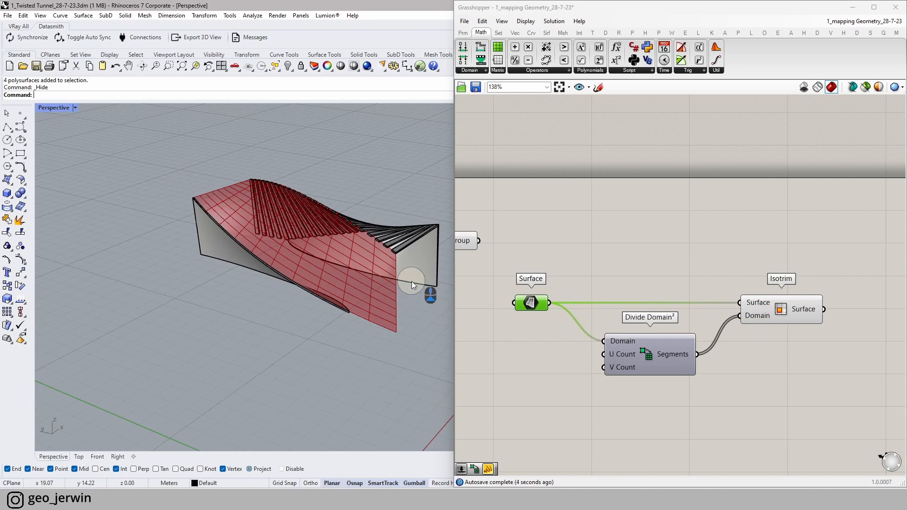
pyautogui.moveTo(412, 282); pyautogui.dragTo(392, 259, button='right')
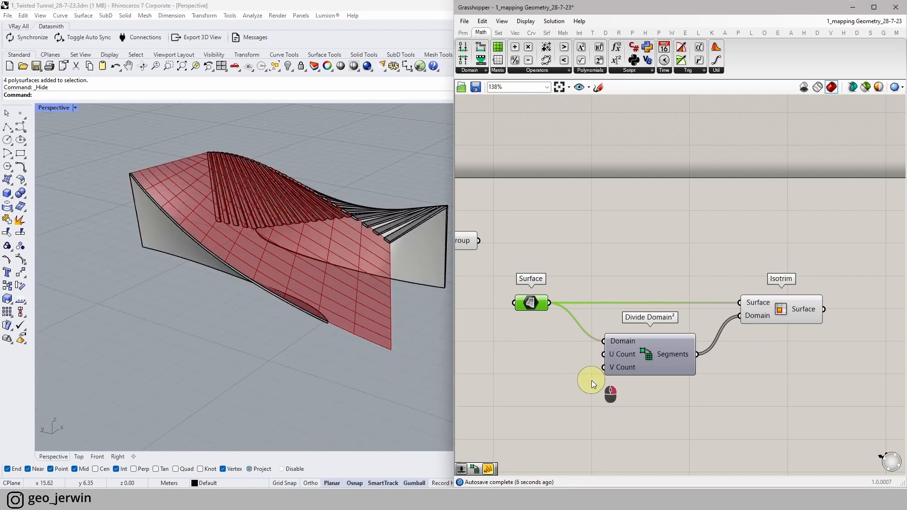
# - Create a number slider from the value 20 and connect it to the U Count input of Divide Domain²
pyautogui.moveTo(590, 380); pyautogui.dragTo(645, 377, button='right')
pyautogui.doubleClick(557, 364)
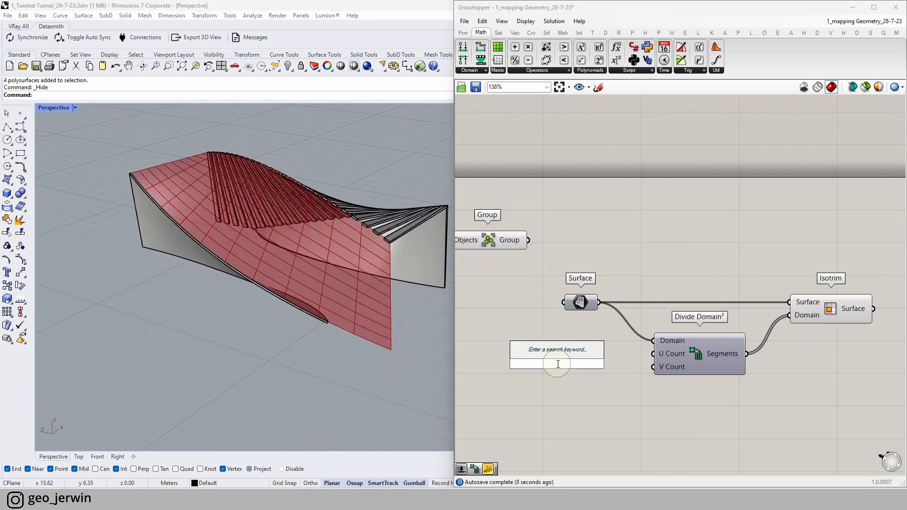
pyautogui.write('20')
pyautogui.press('Return')
pyautogui.moveTo(625, 364); pyautogui.dragTo(653, 354)
pyautogui.moveTo(565, 365)
pyautogui.mouseDown()
pyautogui.moveTo(585, 364)
pyautogui.moveTo(576, 371)
pyautogui.mouseUp()
# - Create a number slider with the value 4 and connect it to the V Count input of Divide Domain²
pyautogui.doubleClick(575, 371)
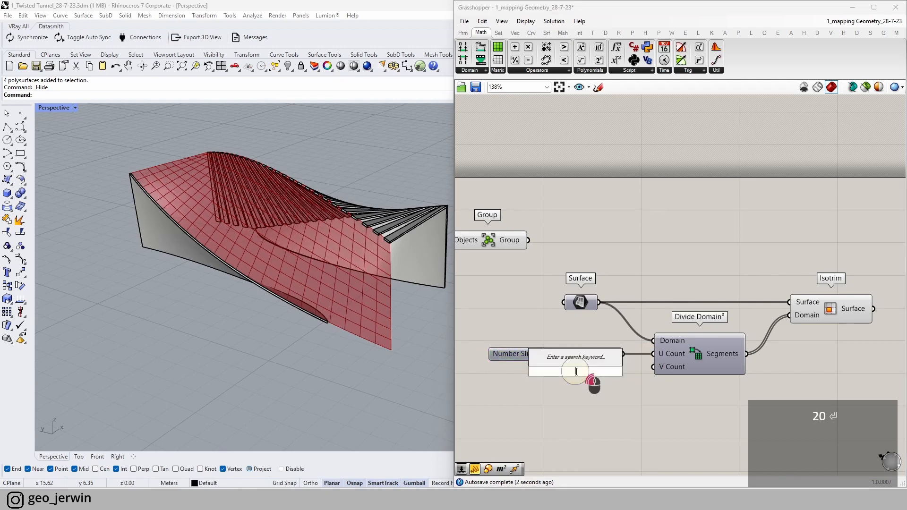
pyautogui.write('4')
pyautogui.press('Return')
pyautogui.click(620, 373)
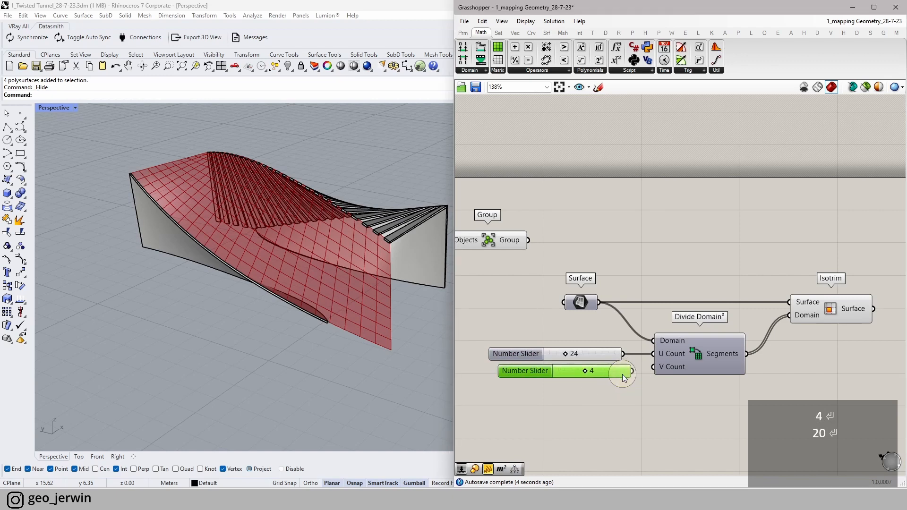
pyautogui.moveTo(633, 373); pyautogui.dragTo(647, 372)
# - Set the U Count slider to 3 and the V Count slider to 2, and align the two sliders
pyautogui.moveTo(566, 355)
pyautogui.mouseDown()
pyautogui.moveTo(552, 353)
pyautogui.moveTo(587, 371)
pyautogui.moveTo(552, 353)
pyautogui.mouseUp()
pyautogui.click(328, 327)
pyautogui.moveTo(327, 327); pyautogui.dragTo(287, 329, button='right')
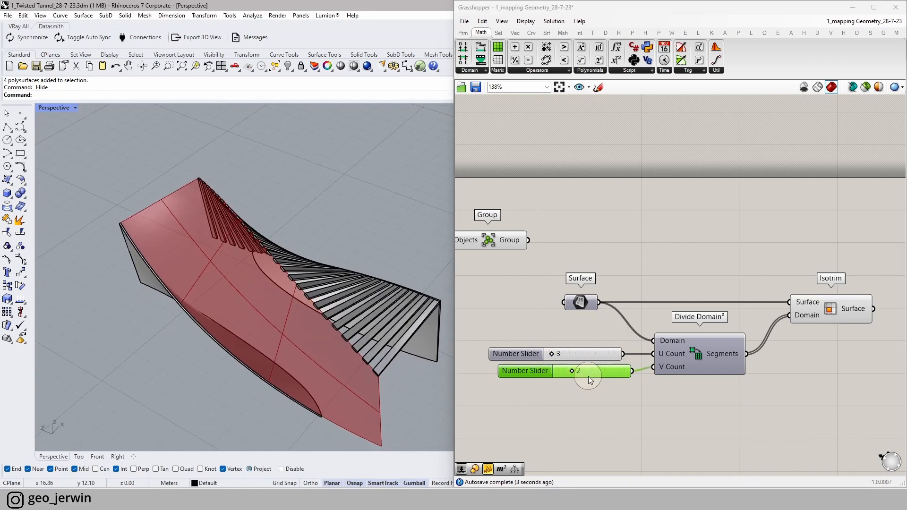
pyautogui.moveTo(597, 375); pyautogui.dragTo(591, 355)
pyautogui.click(653, 398)
# - Move the connected Brep and Group components along the canvas so they sit above Isotrim
pyautogui.moveTo(817, 379); pyautogui.dragTo(663, 380, button='right')
pyautogui.click(703, 311)
pyautogui.moveTo(748, 334); pyautogui.dragTo(683, 335, button='right')
pyautogui.click(751, 338)
pyautogui.scroll(-3, 767, 338)
pyautogui.scroll(-3, 528, 287)
pyautogui.moveTo(503, 292); pyautogui.dragTo(554, 295, button='right')
pyautogui.moveTo(557, 297); pyautogui.dragTo(655, 284)
pyautogui.scroll(6, 701, 298)
pyautogui.click(771, 325)
pyautogui.moveTo(773, 325); pyautogui.dragTo(706, 316, button='right')
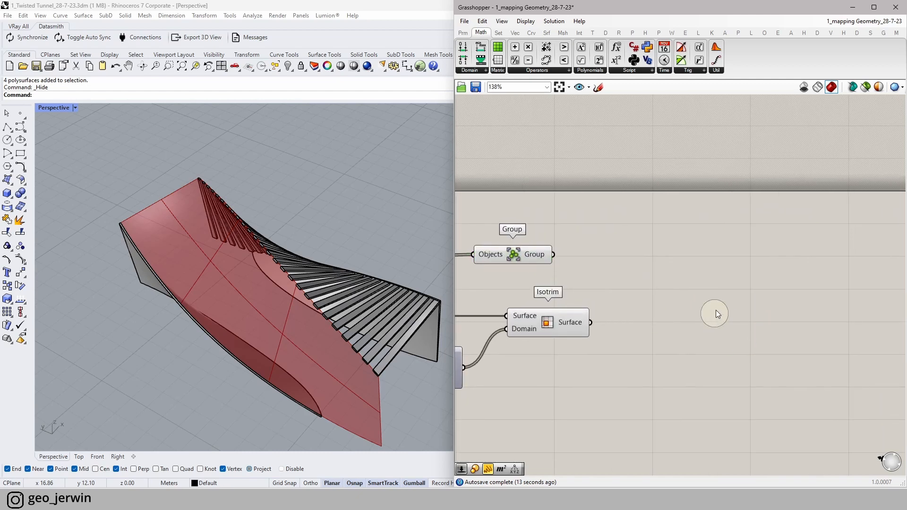
# - Add a Surface Box component and connect Isotrim's Surface output to its Surface input
pyautogui.click(565, 326)
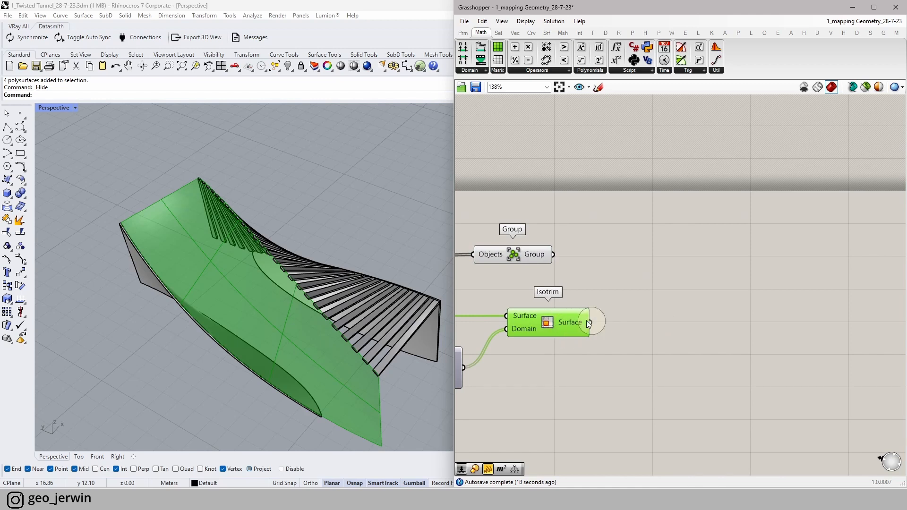
pyautogui.doubleClick(702, 331)
pyautogui.write('s')
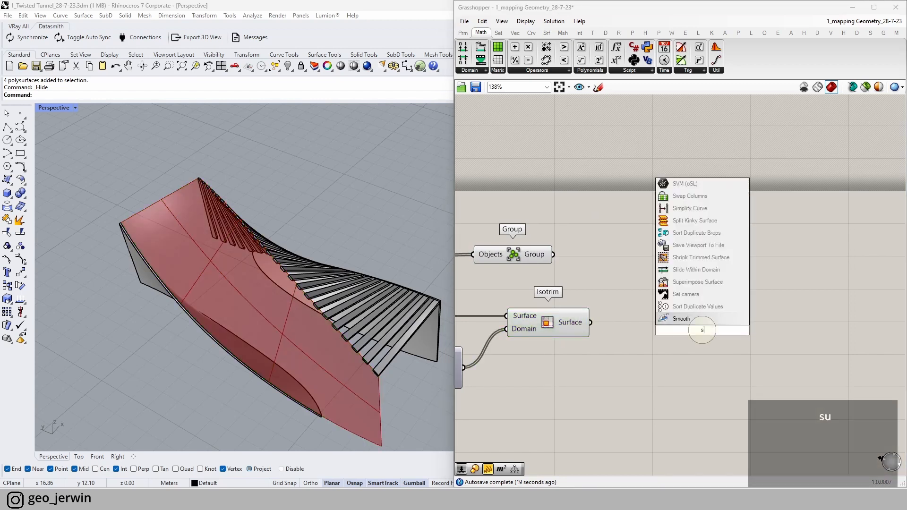
pyautogui.write('urface box')
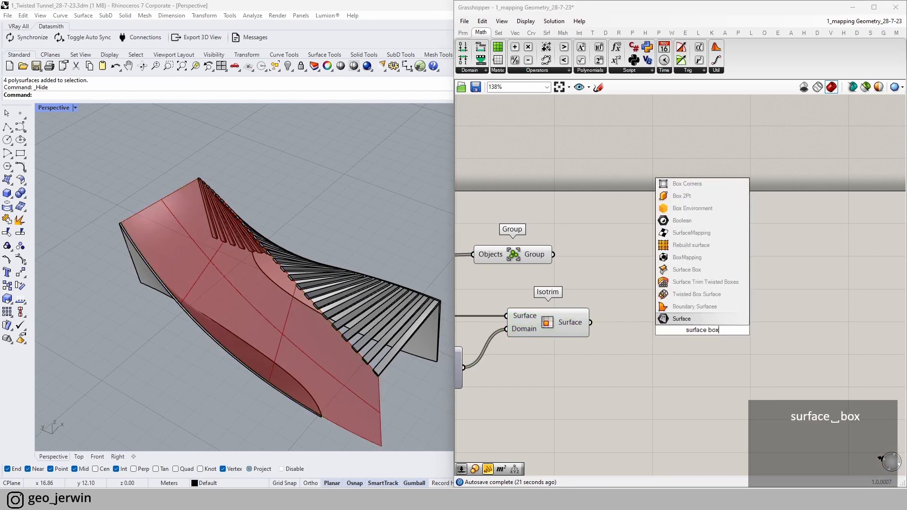
pyautogui.click(686, 306)
pyautogui.moveTo(591, 322); pyautogui.dragTo(716, 332)
pyautogui.moveTo(631, 364); pyautogui.dragTo(673, 356, button='right')
pyautogui.click(619, 362)
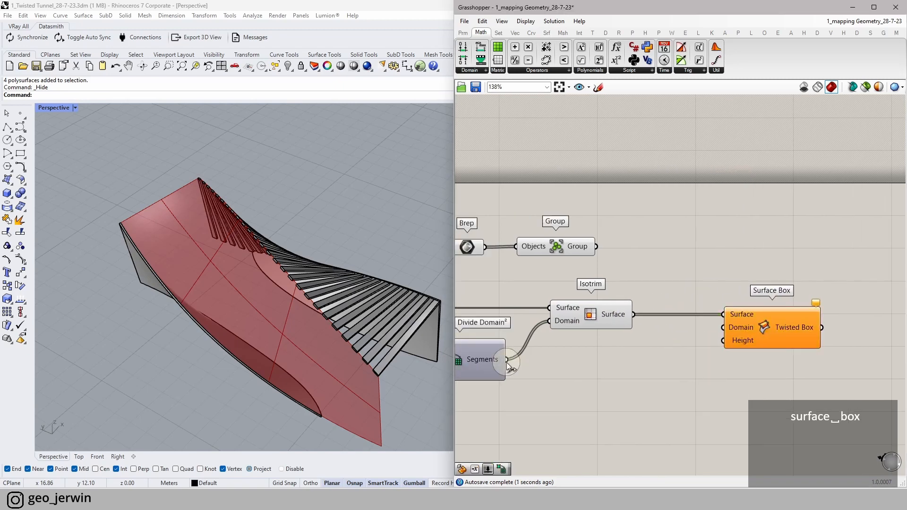
# - Connect the Divide Domain² Segments output to Surface Box's Domain input and move Surface Box farther from Isotrim
pyautogui.scroll(-4, 550, 363)
pyautogui.moveTo(553, 362); pyautogui.dragTo(628, 360, button='right')
pyautogui.scroll(3, 575, 354)
pyautogui.moveTo(620, 363); pyautogui.dragTo(811, 335)
pyautogui.moveTo(872, 356); pyautogui.dragTo(732, 346, button='right')
pyautogui.click(715, 327)
pyautogui.moveTo(717, 326); pyautogui.dragTo(766, 327)
# - Add a 0.15 number slider for Surface Box's Height input, space the components apart, and check the resulting box thickness in the viewport
pyautogui.doubleClick(659, 375)
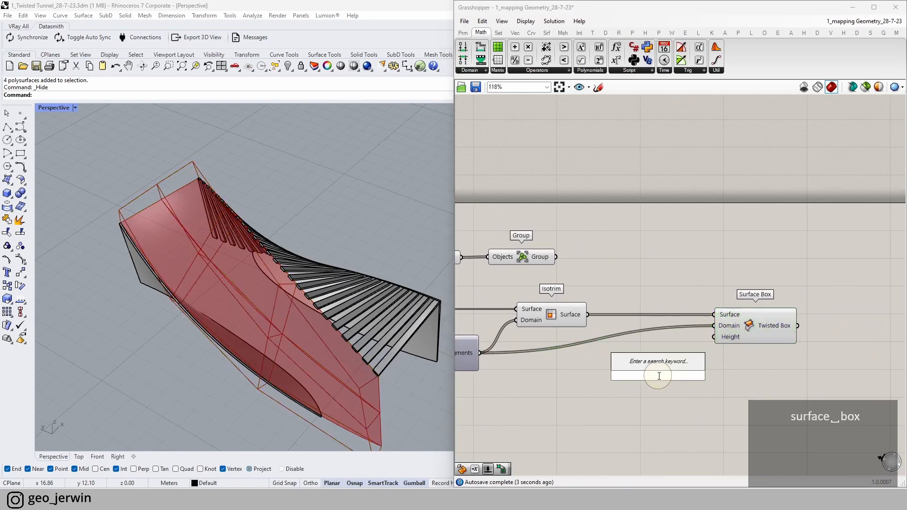
pyautogui.write('.15')
pyautogui.press('Return')
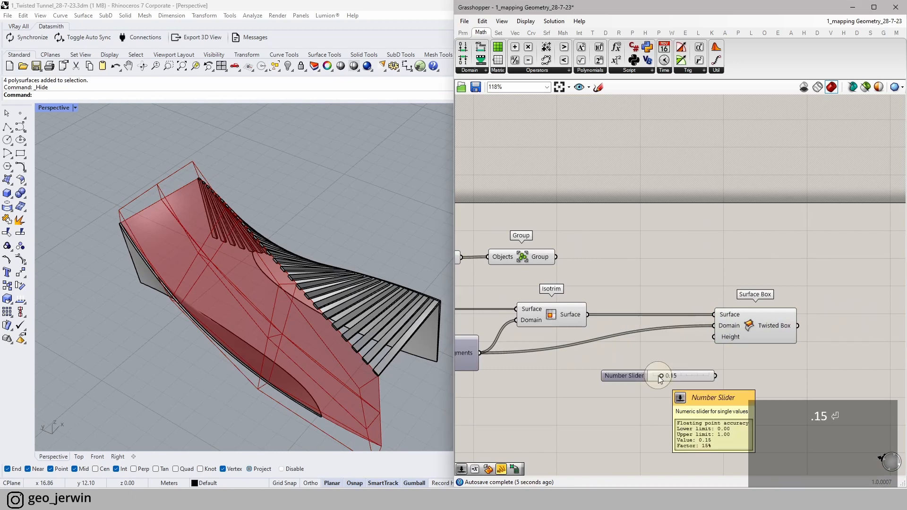
pyautogui.scroll(4, 808, 378)
pyautogui.moveTo(624, 366); pyautogui.dragTo(616, 292)
pyautogui.moveTo(669, 292); pyautogui.dragTo(717, 293)
pyautogui.click(721, 322)
pyautogui.moveTo(352, 306); pyautogui.dragTo(310, 257, button='right')
pyautogui.scroll(5, 245, 248)
pyautogui.scroll(-5, 312, 266)
pyautogui.scroll(5, 308, 257)
pyautogui.moveTo(717, 284); pyautogui.dragTo(746, 284)
pyautogui.click(776, 315)
# - Unhide the original polysurfaces of the X-shaped module in Rhino with the Show command
pyautogui.scroll(-3, 780, 313)
pyautogui.scroll(-3, 738, 308)
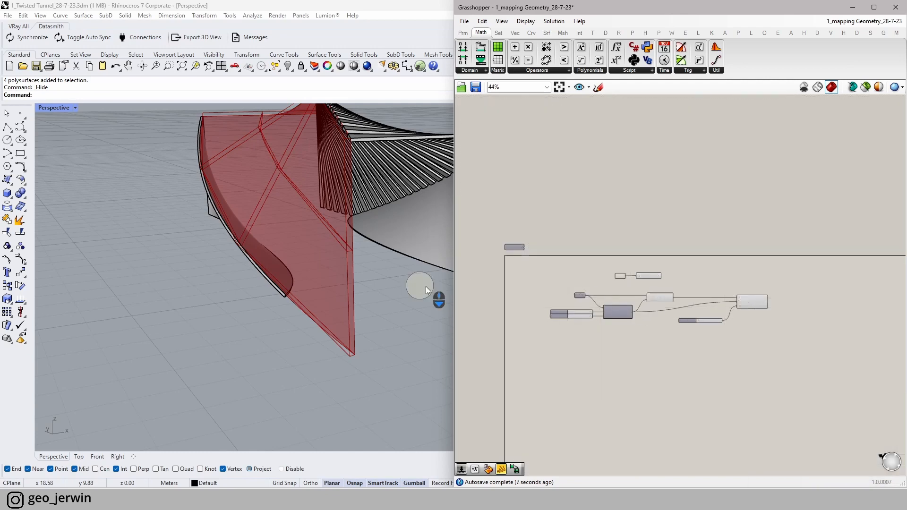
pyautogui.scroll(-5, 274, 287)
pyautogui.moveTo(273, 287); pyautogui.dragTo(145, 356, button='right')
pyautogui.scroll(-5, 289, 302)
pyautogui.scroll(5, 396, 276)
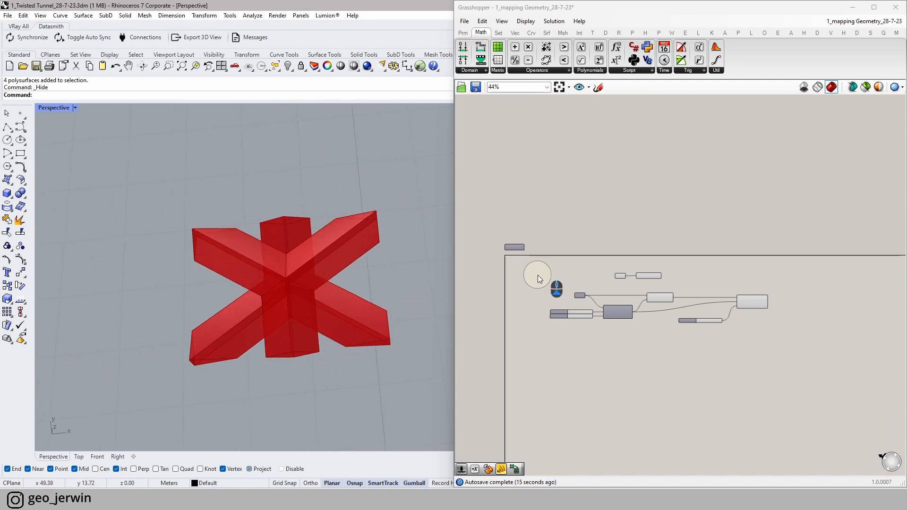
pyautogui.scroll(5, 538, 275)
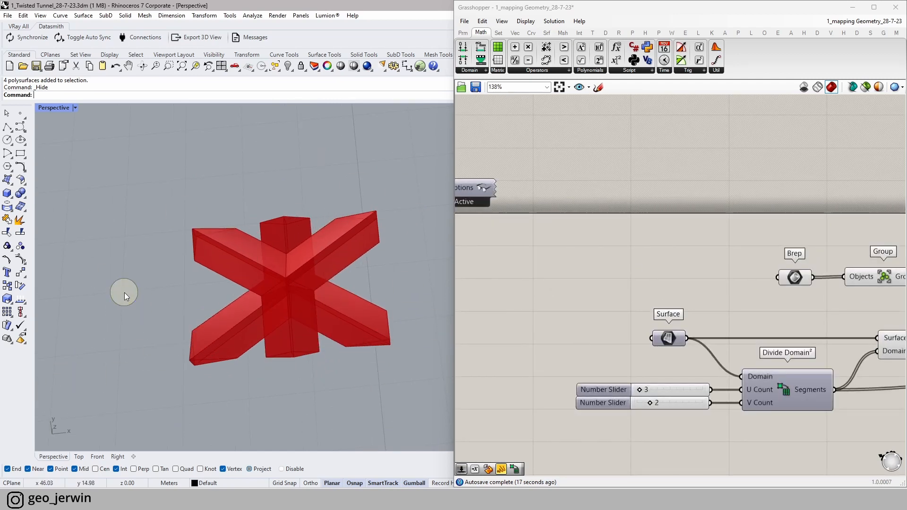
pyautogui.write('show')
pyautogui.press('Return')
pyautogui.scroll(3, 199, 298)
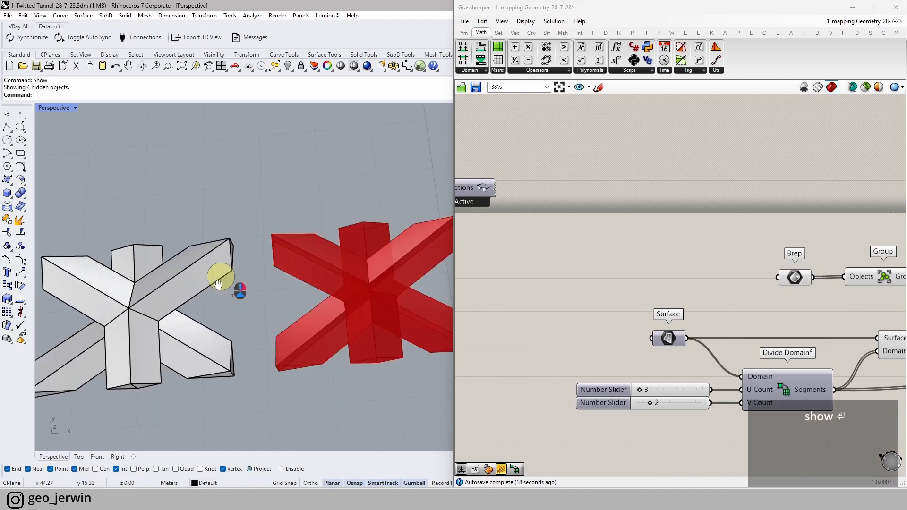
# - Switch Rhino to the Top view and frame the original X-shaped module beside its preview
pyautogui.click(79, 456)
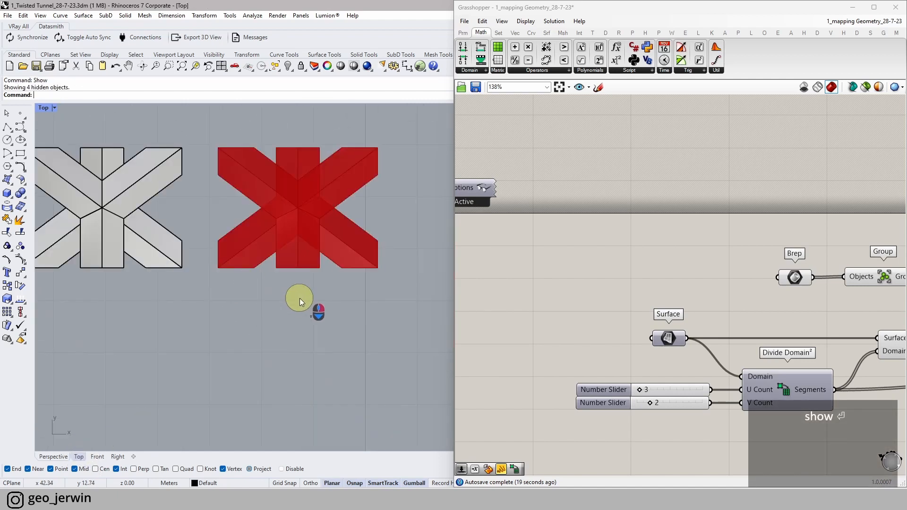
pyautogui.scroll(-2, 286, 293)
pyautogui.scroll(2, 259, 246)
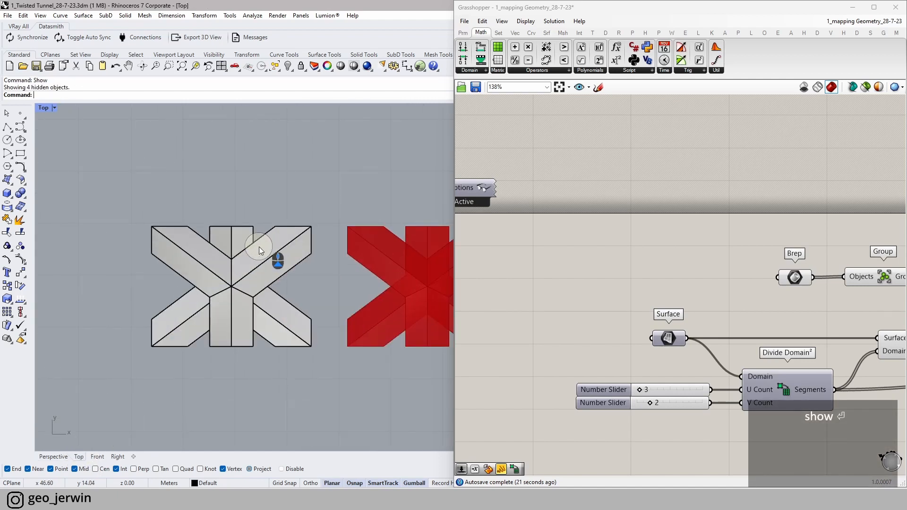
# - Draw a corner-to-corner rectangle around the full extents of the original X-shaped module in the Top view
pyautogui.click(19, 154)
pyautogui.click(152, 227)
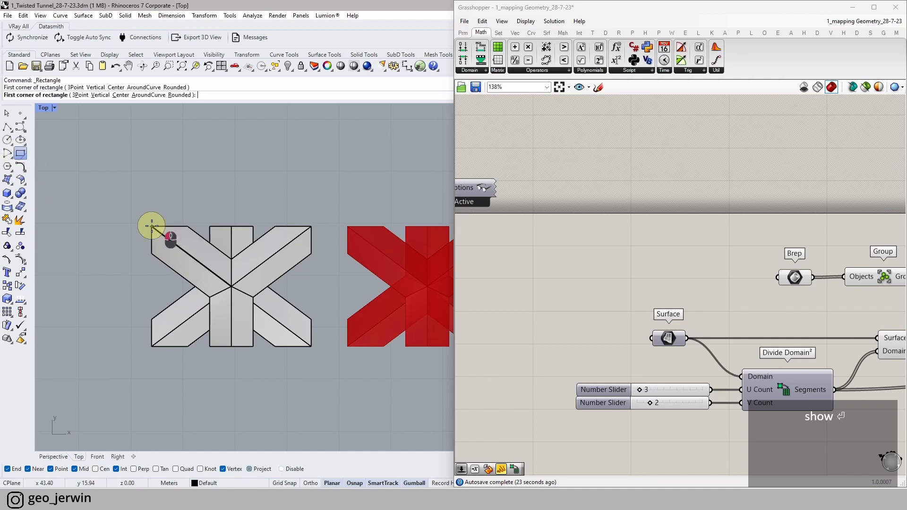
pyautogui.click(307, 351)
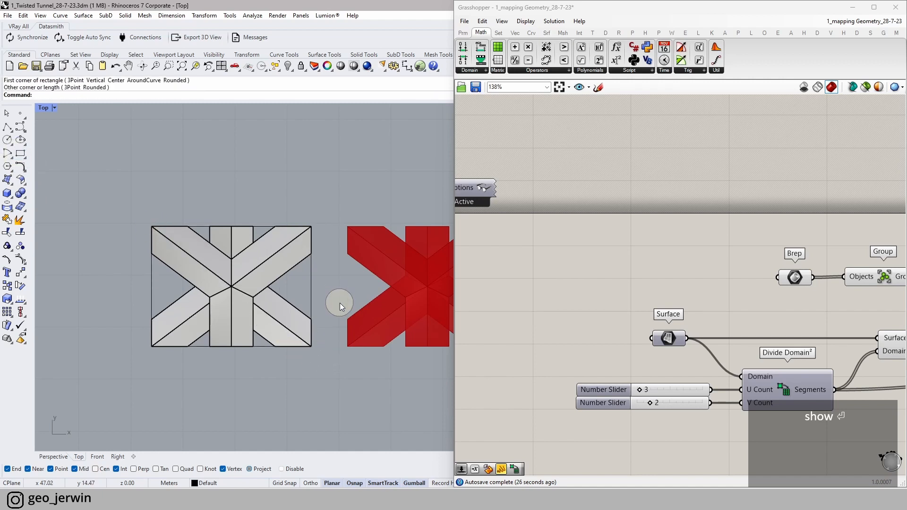
# - Create a slightly larger scaled copy of the rectangle about its centre, leaving a narrow even margin around the original
pyautogui.click(291, 282)
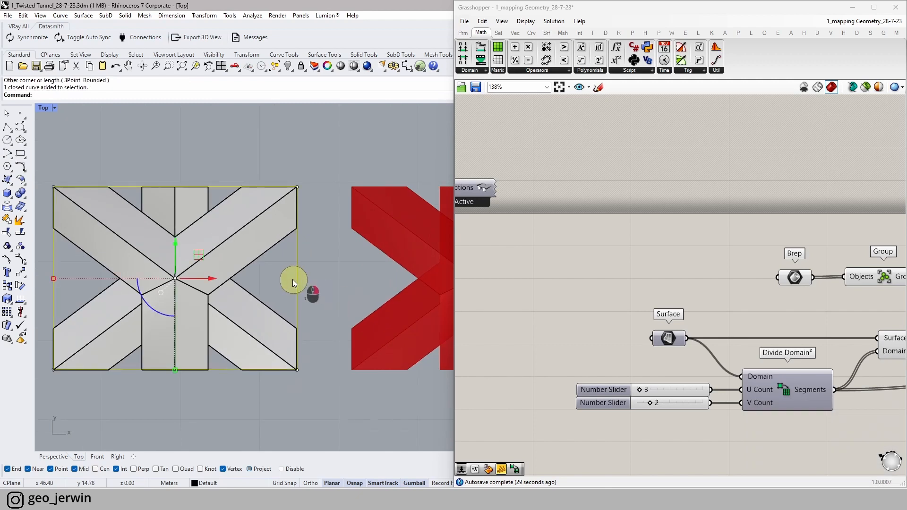
pyautogui.scroll(2, 291, 279)
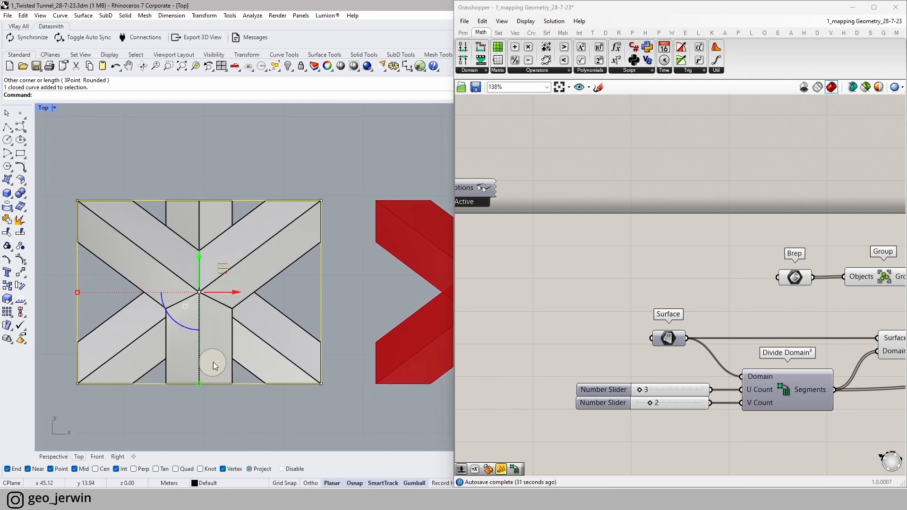
pyautogui.moveTo(198, 385); pyautogui.dragTo(199, 390)
pyautogui.hotkey('ctrl', 'z')
pyautogui.moveTo(340, 311); pyautogui.dragTo(307, 328)
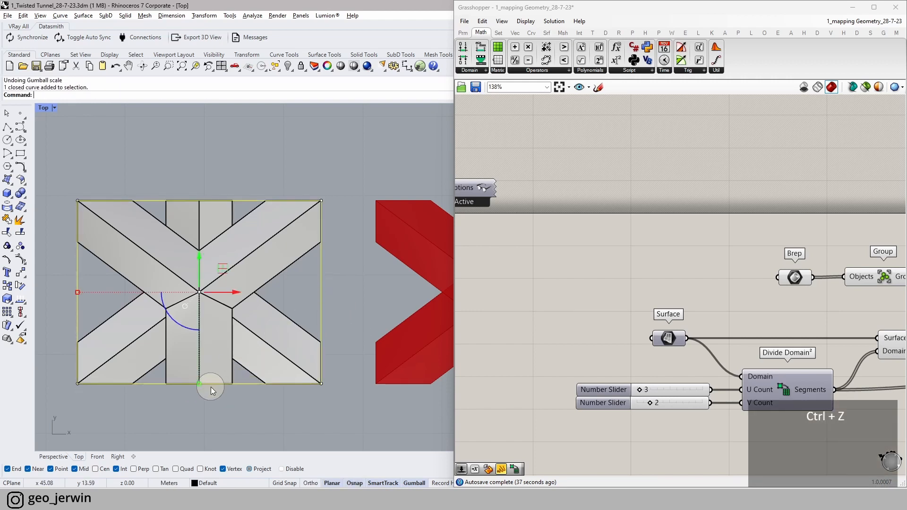
pyautogui.keyDown('alt'); pyautogui.keyDown('shift'); pyautogui.moveTo(199, 384); pyautogui.dragTo(201, 391); pyautogui.keyUp('shift'); pyautogui.keyUp('alt')
pyautogui.moveTo(342, 291); pyautogui.dragTo(316, 291)
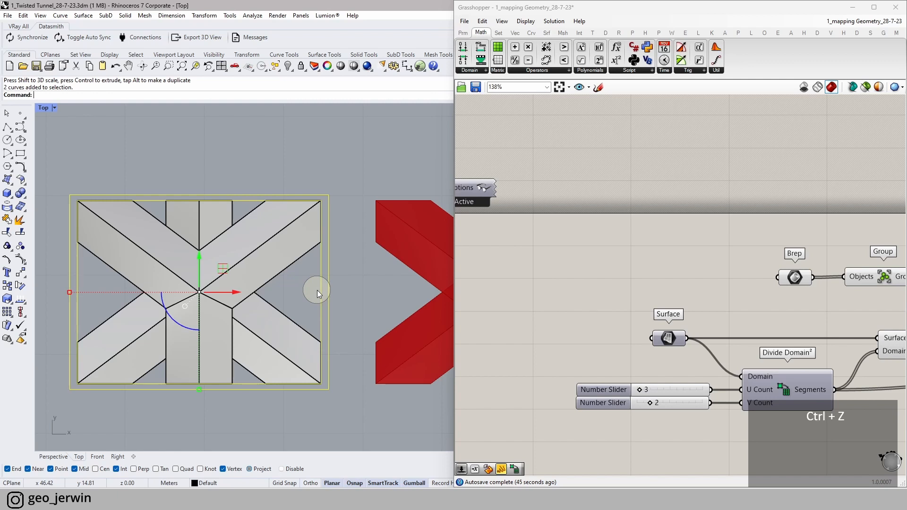
pyautogui.write('OffsetSrf')
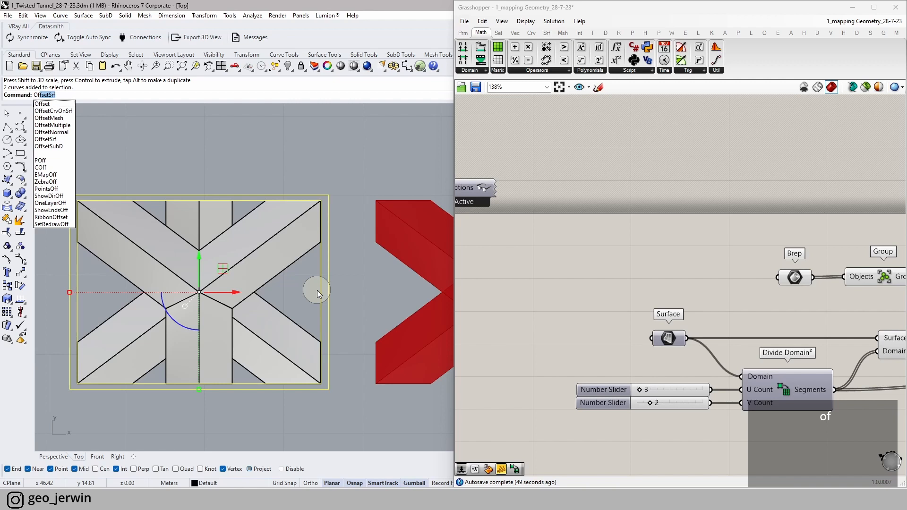
pyautogui.press('Escape')
pyautogui.press('Escape')
# - Loft the inner and outer rectangles into a flat frame with the Normal style and Do not simplify
pyautogui.moveTo(357, 307); pyautogui.dragTo(304, 286)
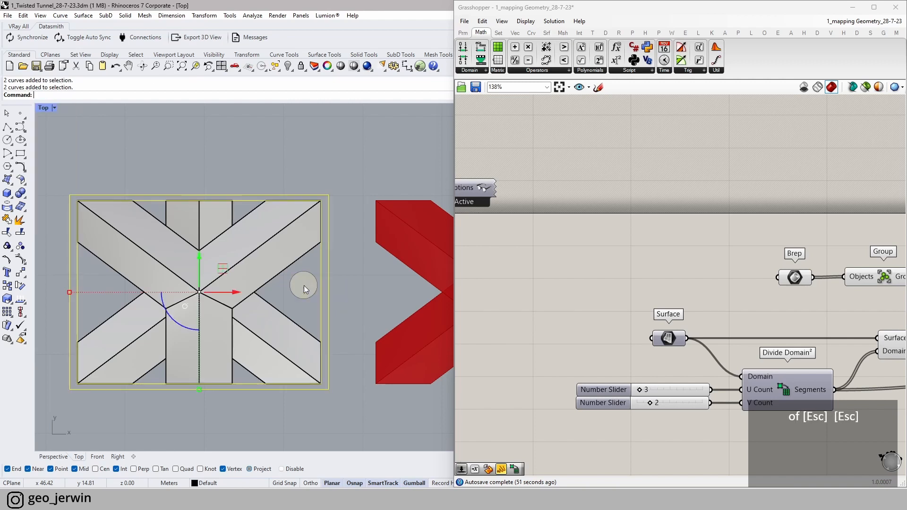
pyautogui.write('loft')
pyautogui.press('Return')
pyautogui.press('Return')
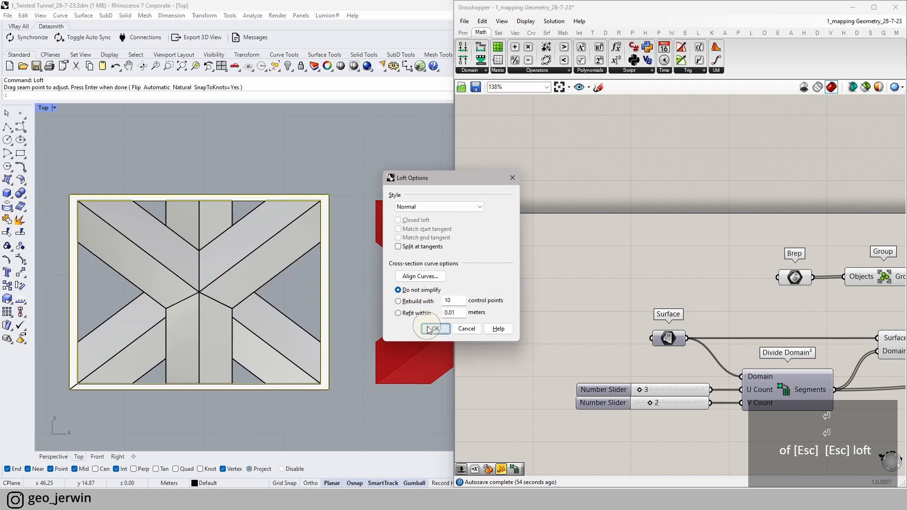
pyautogui.click(412, 327)
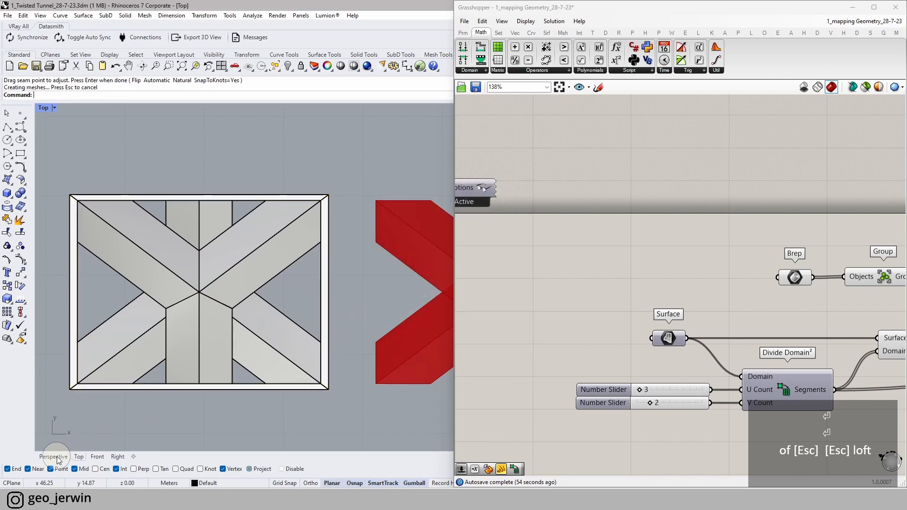
# - Select the lofted frame in the Perspective view and examine how it sits relative to the module's height
pyautogui.click(54, 456)
pyautogui.scroll(5, 355, 353)
pyautogui.moveTo(356, 342); pyautogui.dragTo(354, 322, button='right')
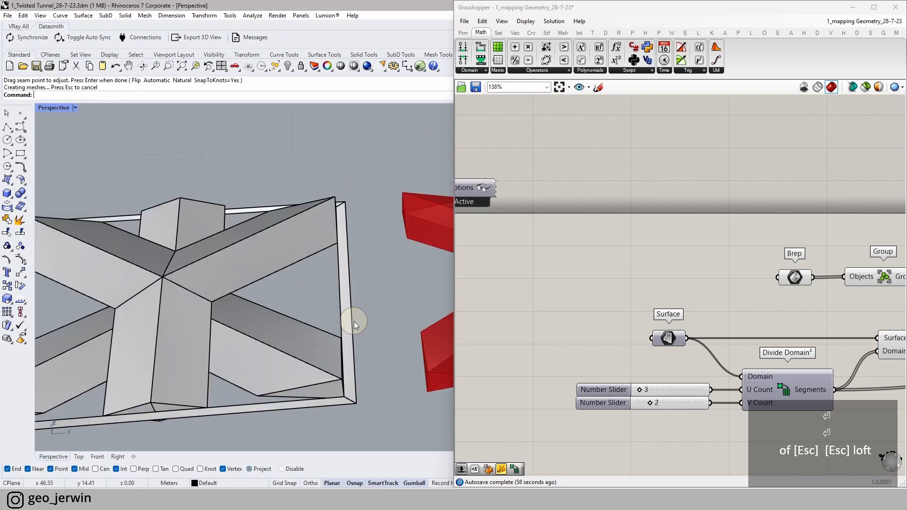
pyautogui.click(348, 299)
pyautogui.click(376, 279)
pyautogui.scroll(2, 352, 370)
pyautogui.moveTo(353, 370); pyautogui.dragTo(344, 340, button='right')
pyautogui.scroll(2, 352, 378)
pyautogui.click(353, 380)
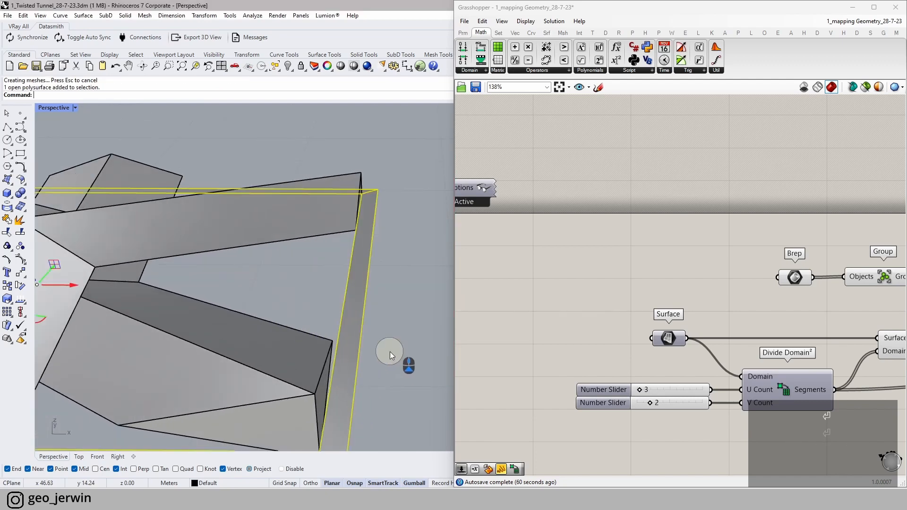
pyautogui.scroll(-6, 383, 354)
pyautogui.scroll(4, 334, 321)
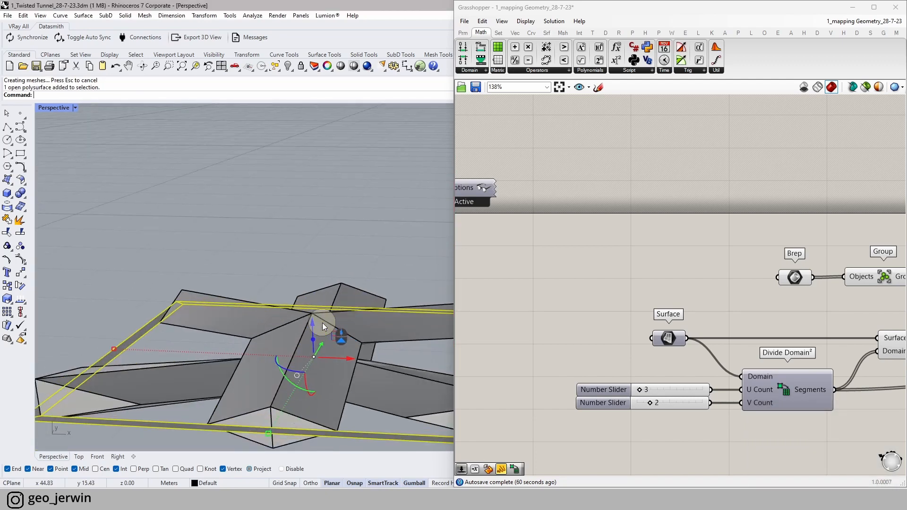
pyautogui.scroll(1, 319, 327)
# - Move the flat frame vertically down to the module's lowest point in the Front view
pyautogui.click(118, 457)
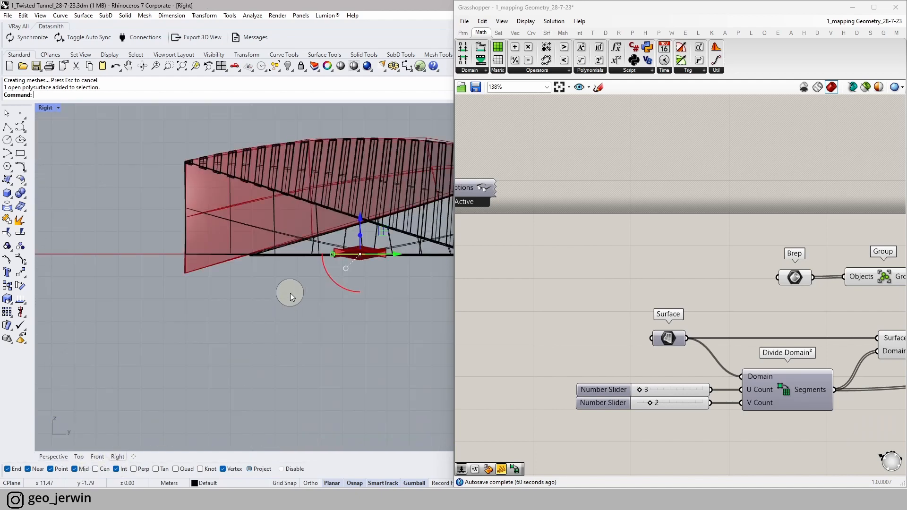
pyautogui.scroll(3, 369, 268)
pyautogui.click(98, 457)
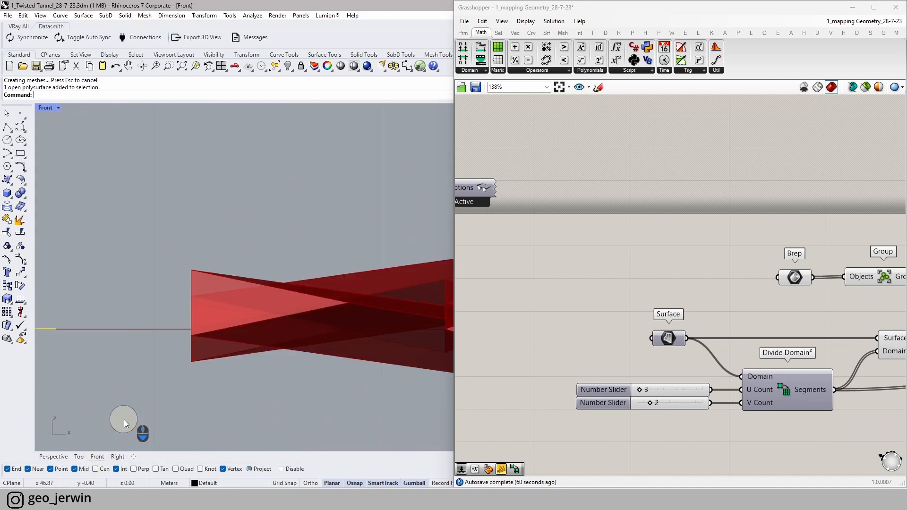
pyautogui.scroll(-2, 107, 407)
pyautogui.scroll(-2, 108, 408)
pyautogui.moveTo(132, 403); pyautogui.dragTo(273, 385, button='right')
pyautogui.moveTo(158, 374); pyautogui.dragTo(251, 353, button='right')
pyautogui.scroll(4, 228, 362)
pyautogui.moveTo(252, 313); pyautogui.dragTo(255, 349)
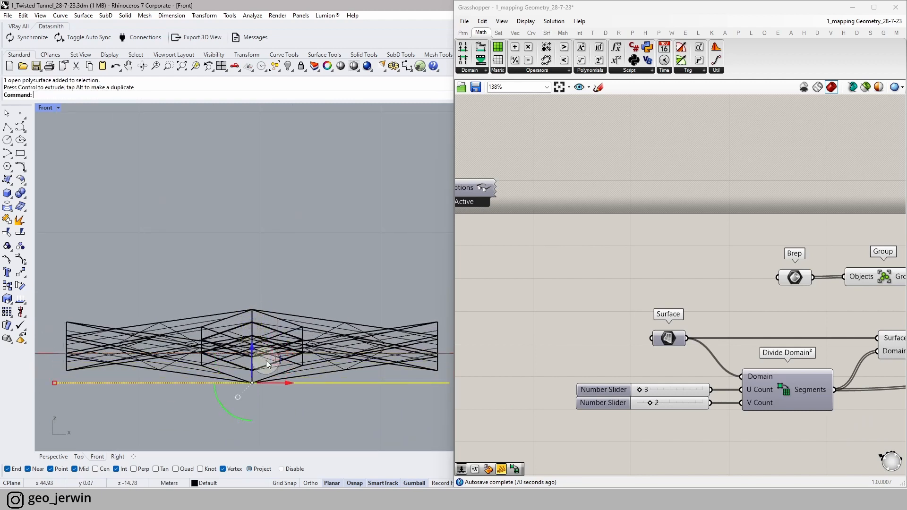
# - Select the two leftover construction rectangles in the Perspective view and delete them
pyautogui.click(79, 456)
pyautogui.click(218, 420)
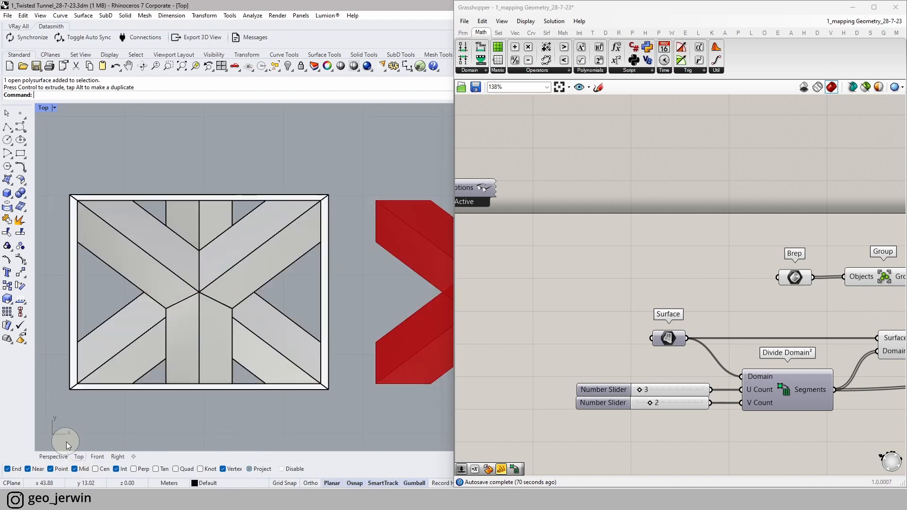
pyautogui.click(53, 456)
pyautogui.click(148, 409)
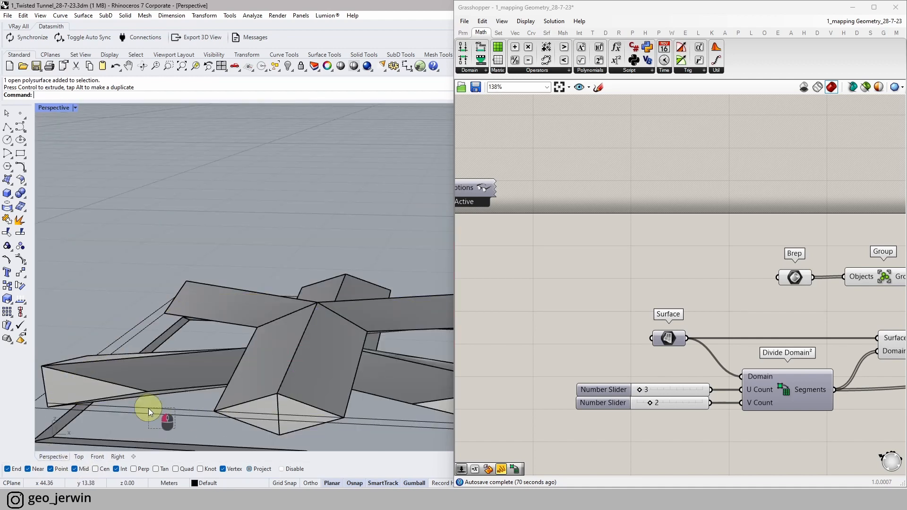
pyautogui.press('Delete')
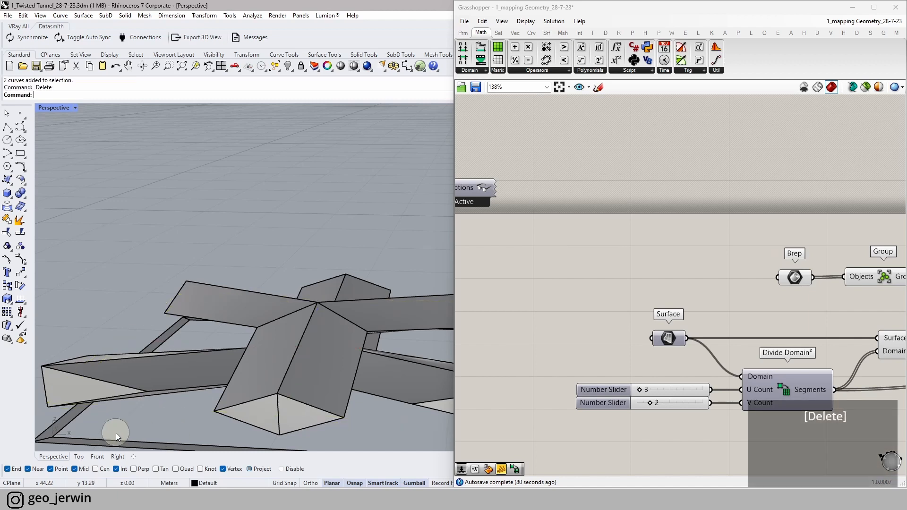
# - Extrude the flat frame upward in the Front view to the module's top, then check it in the Perspective view
pyautogui.scroll(3, 64, 419)
pyautogui.click(63, 418)
pyautogui.scroll(-4, 135, 393)
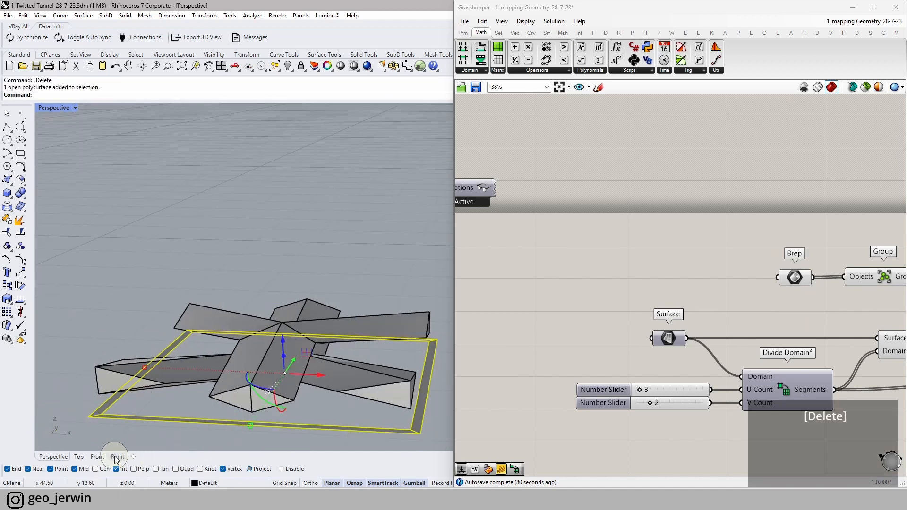
pyautogui.click(118, 457)
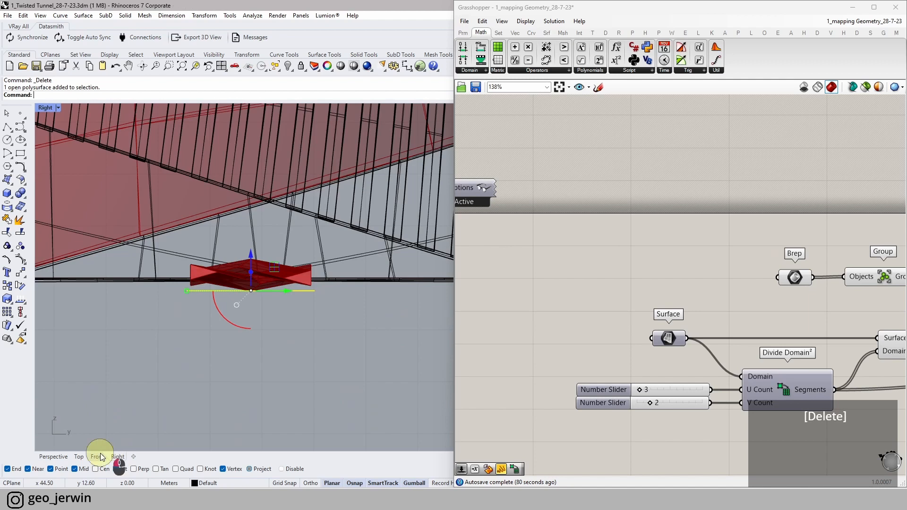
pyautogui.click(98, 457)
pyautogui.moveTo(253, 368); pyautogui.dragTo(249, 290)
pyautogui.click(301, 248)
pyautogui.click(53, 457)
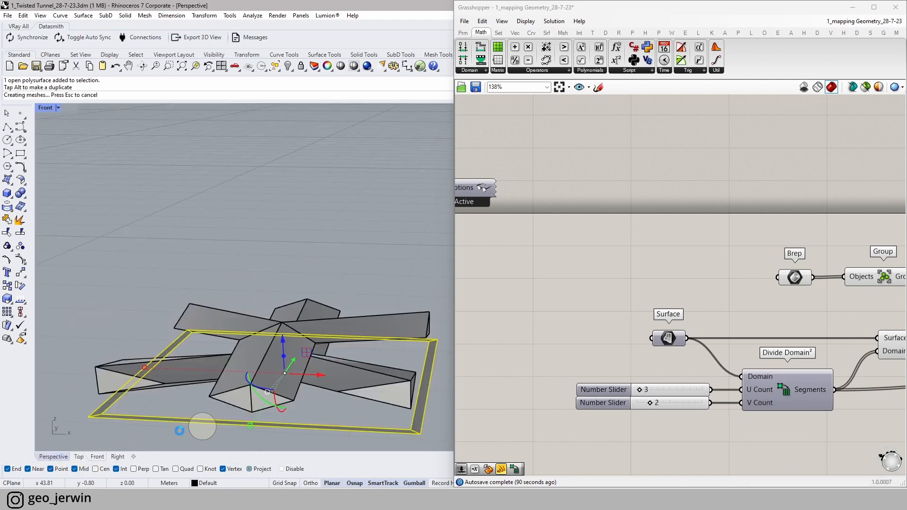
pyautogui.scroll(-3, 231, 302)
pyautogui.moveTo(260, 333); pyautogui.dragTo(380, 355, button='right')
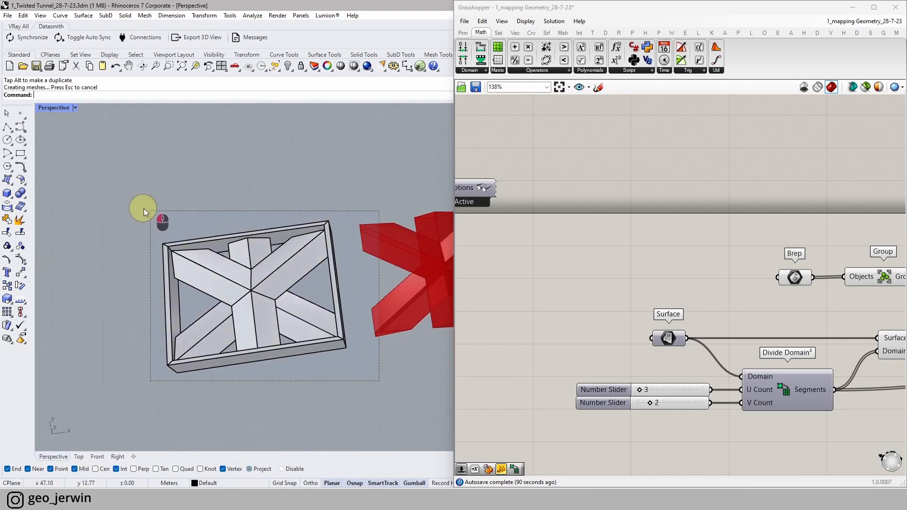
# - Select the X-shaped module together with its new frame and assign them to the Brep parameter as multiple Breps
pyautogui.moveTo(141, 206); pyautogui.dragTo(118, 208)
pyautogui.click(99, 222)
pyautogui.moveTo(364, 384); pyautogui.dragTo(70, 197)
pyautogui.moveTo(685, 293); pyautogui.dragTo(512, 276, button='right')
pyautogui.click(627, 263)
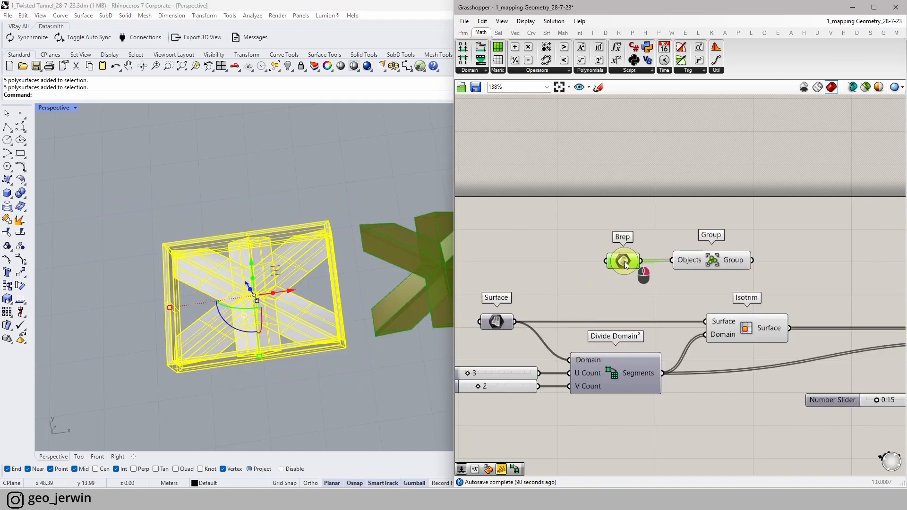
pyautogui.rightClick(624, 262)
pyautogui.click(674, 386)
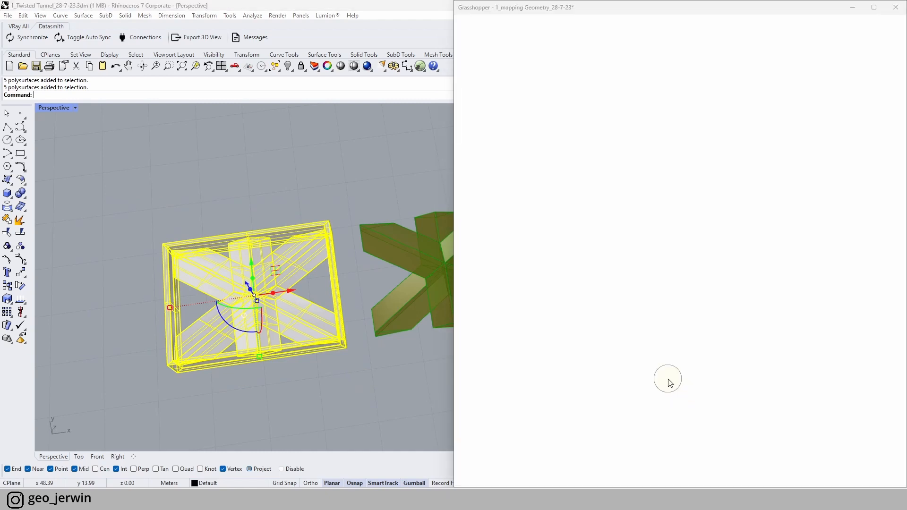
pyautogui.click(528, 278)
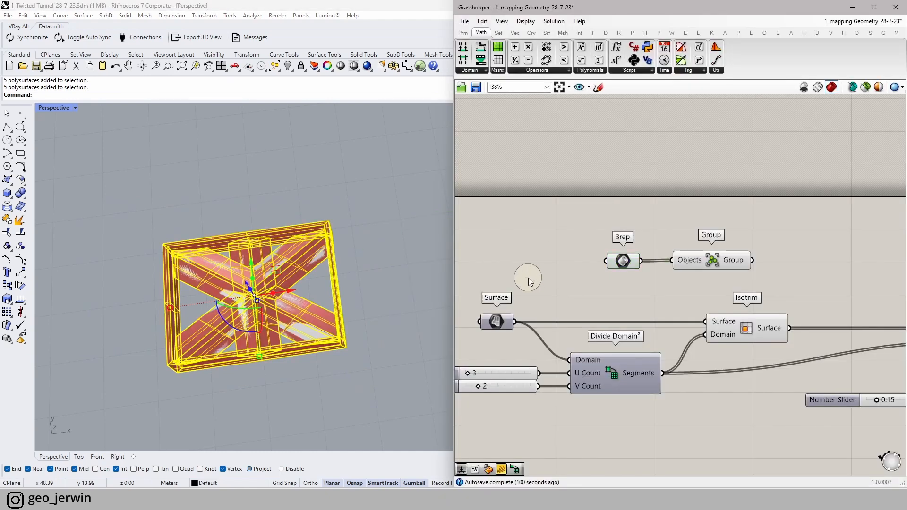
# - Internalise the geometry data in the Brep parameter
pyautogui.click(624, 260)
pyautogui.rightClick(627, 260)
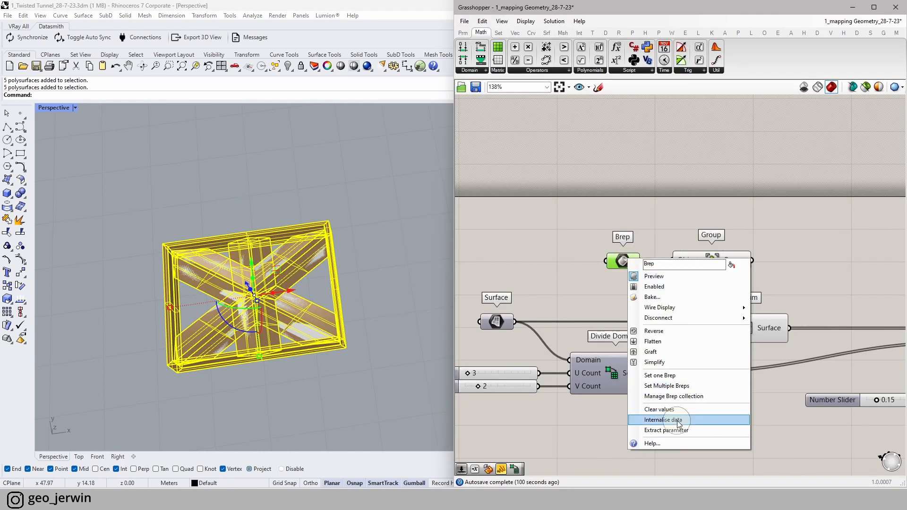
pyautogui.click(662, 420)
# - Hide the original framed module polysurfaces in Rhino and clear the Grasshopper selection
pyautogui.click(401, 383)
pyautogui.moveTo(401, 383); pyautogui.dragTo(203, 118)
pyautogui.click(288, 71)
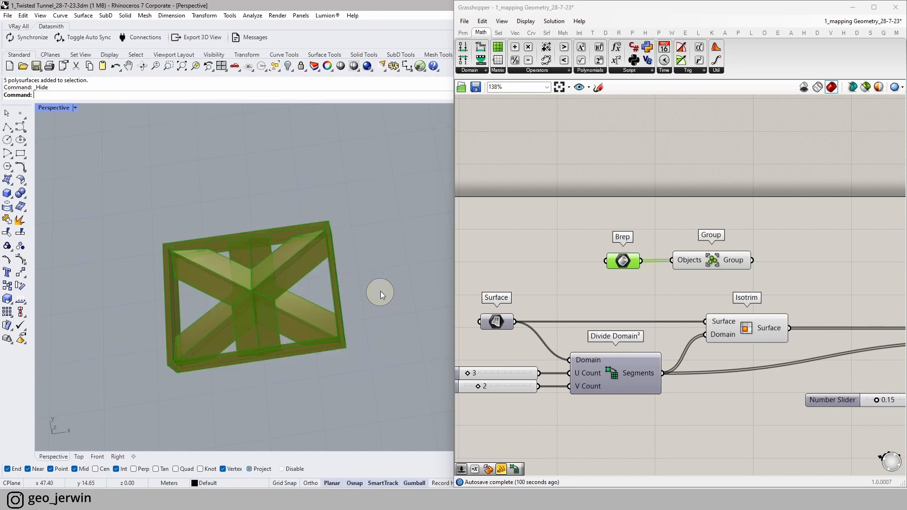
pyautogui.click(663, 239)
# - Move the Brep and Group components along the canvas to sit directly above Surface Box
pyautogui.moveTo(719, 276); pyautogui.dragTo(657, 275, button='right')
pyautogui.moveTo(639, 264); pyautogui.dragTo(638, 264)
pyautogui.click(705, 259)
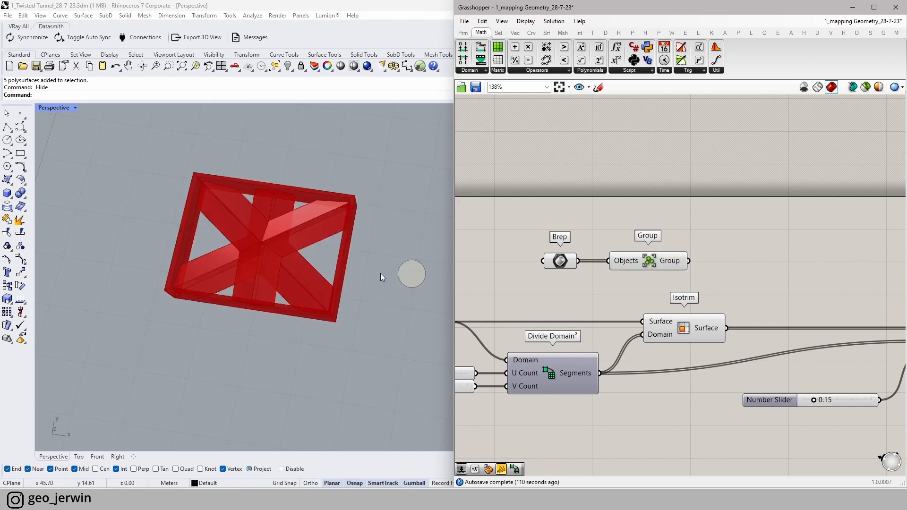
pyautogui.scroll(-4, 723, 270)
pyautogui.moveTo(566, 260)
pyautogui.mouseDown()
pyautogui.moveTo(512, 249)
pyautogui.moveTo(566, 259)
pyautogui.mouseUp()
pyautogui.moveTo(624, 264); pyautogui.dragTo(743, 269)
pyautogui.click(788, 277)
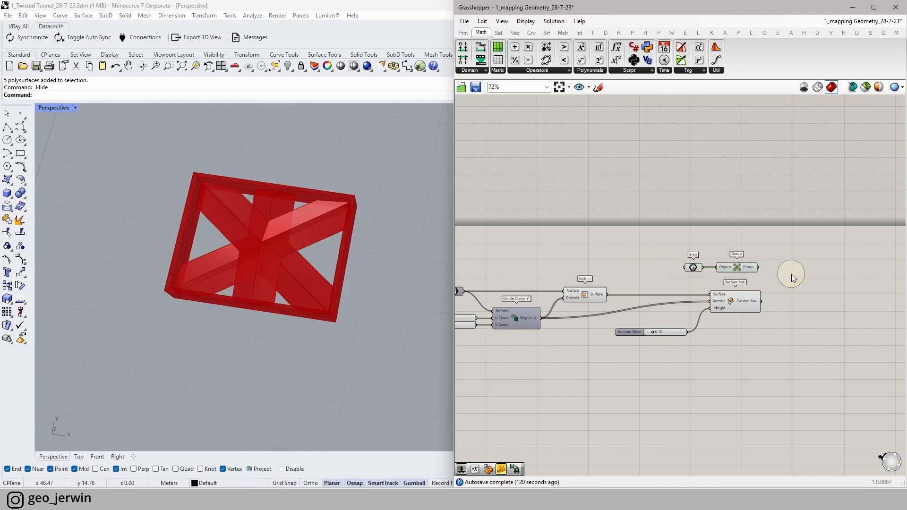
# - Add a Box Morph component beyond Surface Box on the canvas
pyautogui.moveTo(787, 273); pyautogui.dragTo(683, 273, button='right')
pyautogui.doubleClick(747, 299)
pyautogui.write('box morph')
pyautogui.press('Return')
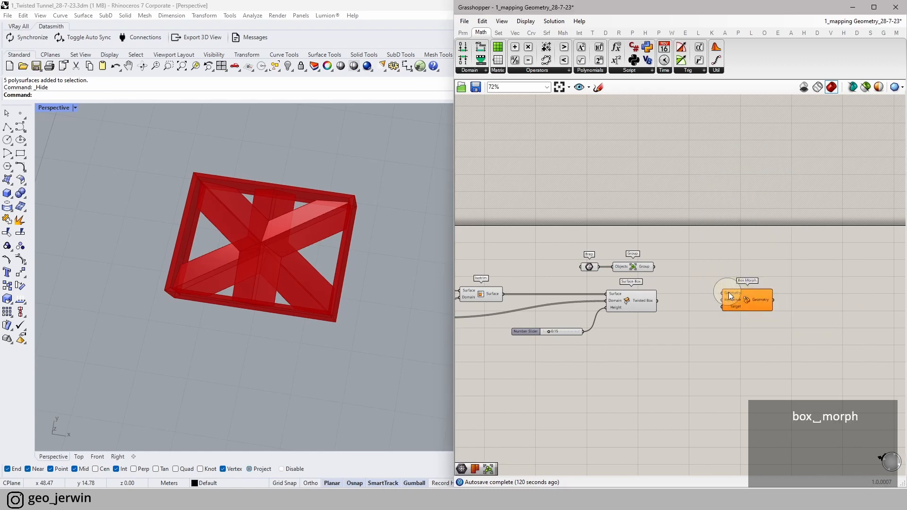
pyautogui.scroll(3, 731, 296)
pyautogui.scroll(2, 643, 306)
pyautogui.moveTo(717, 309); pyautogui.dragTo(642, 301, button='right')
pyautogui.moveTo(717, 300); pyautogui.dragTo(713, 300)
# - Select Surface Box and examine the framed module's preview in the Perspective viewport
pyautogui.click(509, 298)
pyautogui.scroll(-2, 586, 301)
pyautogui.moveTo(634, 299); pyautogui.dragTo(743, 298, button='right')
pyautogui.scroll(-8, 260, 303)
pyautogui.moveTo(267, 301); pyautogui.dragTo(340, 240, button='right')
pyautogui.scroll(4, 265, 316)
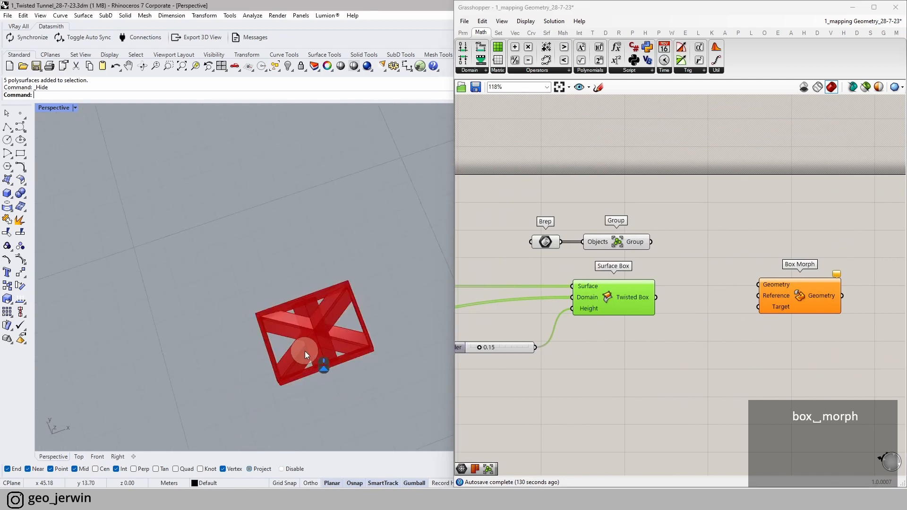
pyautogui.scroll(6, 308, 342)
# - Connect Surface Box's Twisted Box output to Box Morph's Target input and place Box Morph farther from Surface Box
pyautogui.moveTo(682, 320); pyautogui.dragTo(626, 316, button='right')
pyautogui.click(623, 310)
pyautogui.click(569, 293)
pyautogui.moveTo(599, 297); pyautogui.dragTo(795, 292)
pyautogui.click(751, 267)
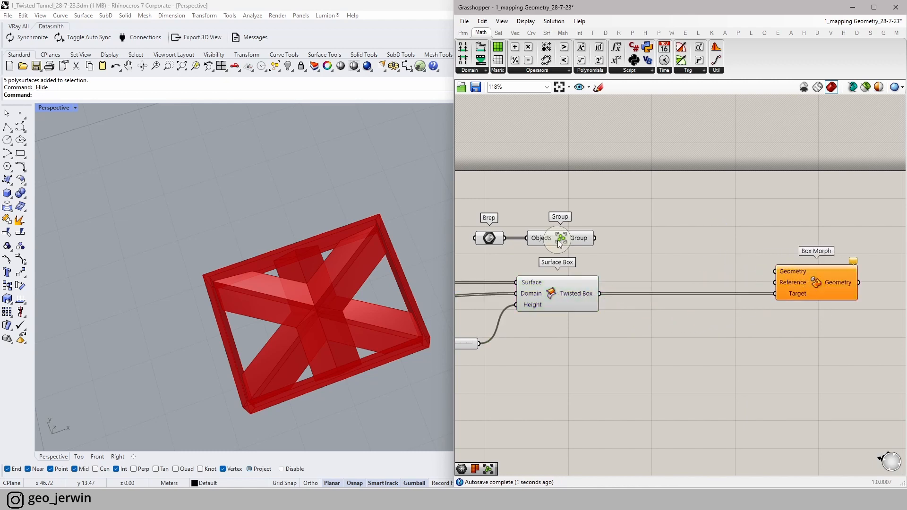
# - Connect the Group output to Box Morph's Geometry input and check the grouped module in the viewport
pyautogui.click(560, 238)
pyautogui.moveTo(594, 238); pyautogui.dragTo(766, 271)
pyautogui.moveTo(596, 239); pyautogui.dragTo(660, 226)
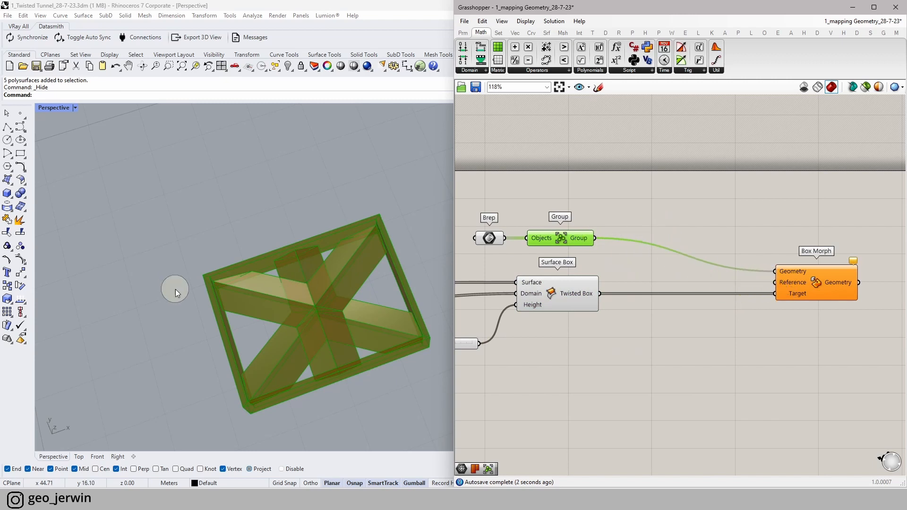
pyautogui.moveTo(101, 425); pyautogui.dragTo(67, 423, button='right')
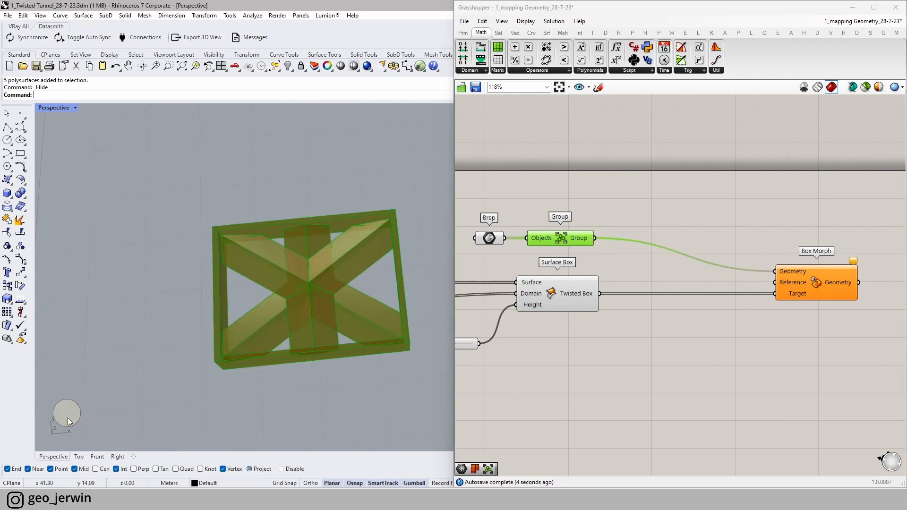
# - Connect the Group output to Box Morph's Reference input and check the mapped modules on the tunnel surface
pyautogui.moveTo(129, 367); pyautogui.dragTo(240, 269, button='right')
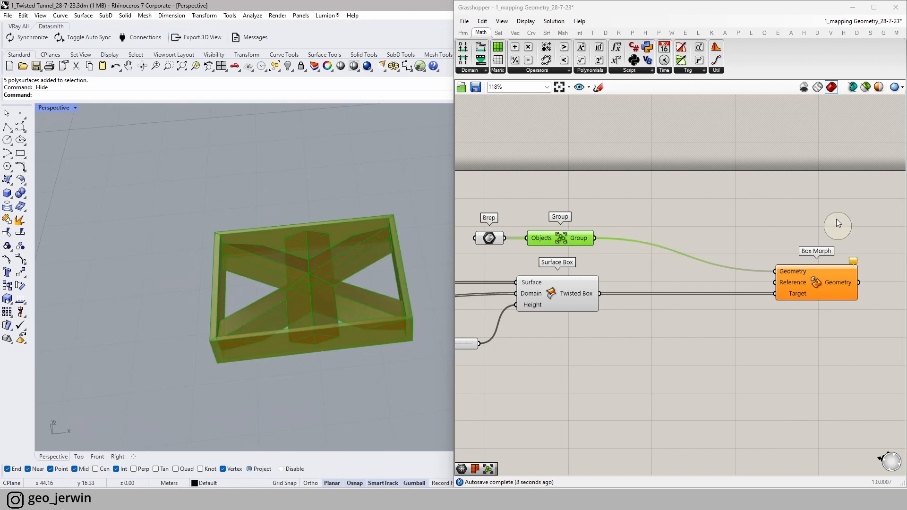
pyautogui.click(608, 190)
pyautogui.moveTo(595, 239); pyautogui.dragTo(770, 286)
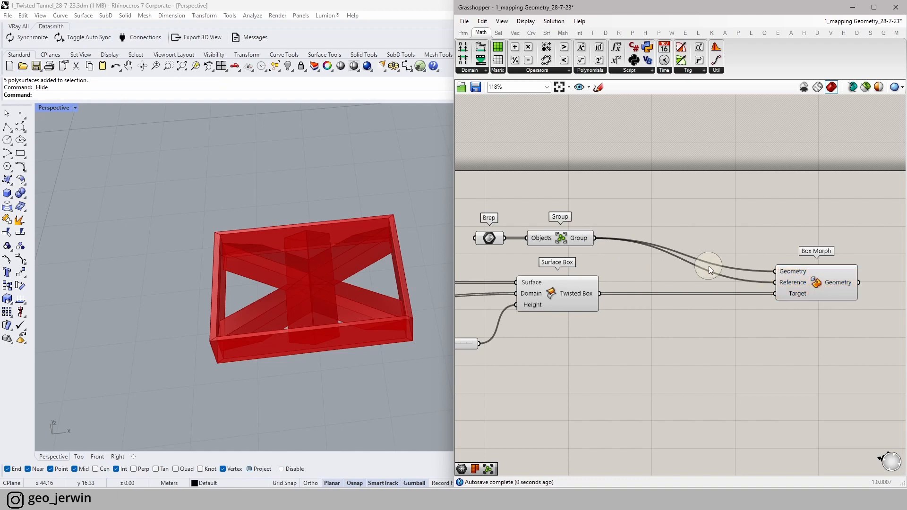
pyautogui.scroll(-5, 708, 265)
pyautogui.scroll(-8, 407, 265)
pyautogui.moveTo(163, 267); pyautogui.dragTo(203, 232, button='right')
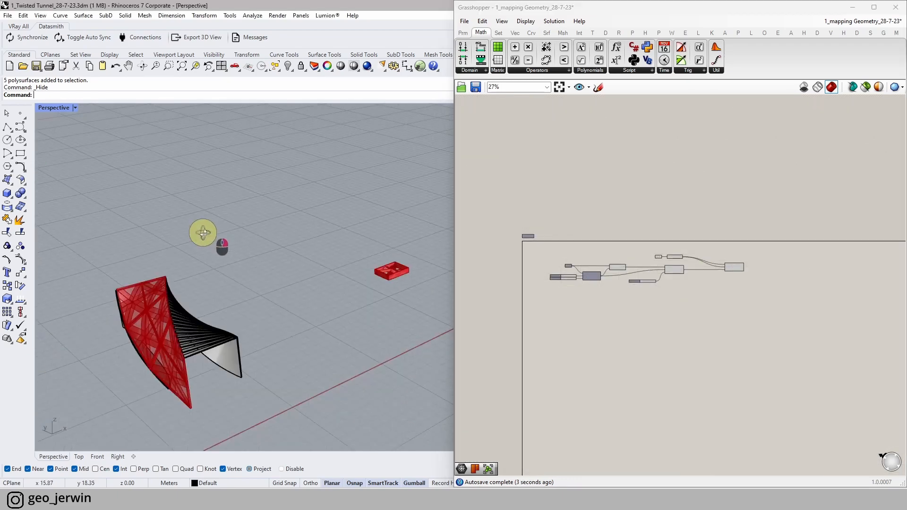
pyautogui.moveTo(153, 345); pyautogui.dragTo(224, 275, button='right')
pyautogui.scroll(5, 230, 259)
pyautogui.scroll(-3, 224, 275)
pyautogui.scroll(8, 663, 255)
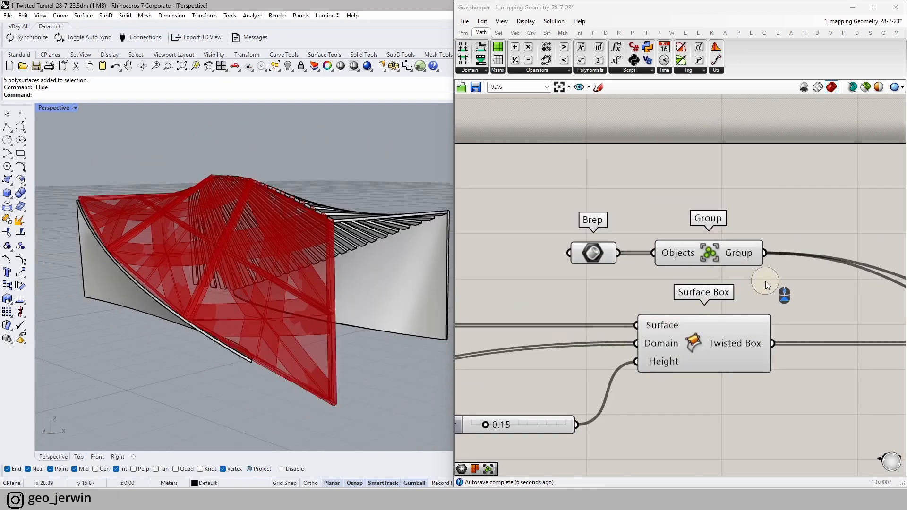
# - Turn off the preview of the Brep and Group components
pyautogui.moveTo(764, 281); pyautogui.dragTo(599, 236)
pyautogui.middleClick(698, 253)
pyautogui.click(729, 225)
pyautogui.scroll(-6, 313, 313)
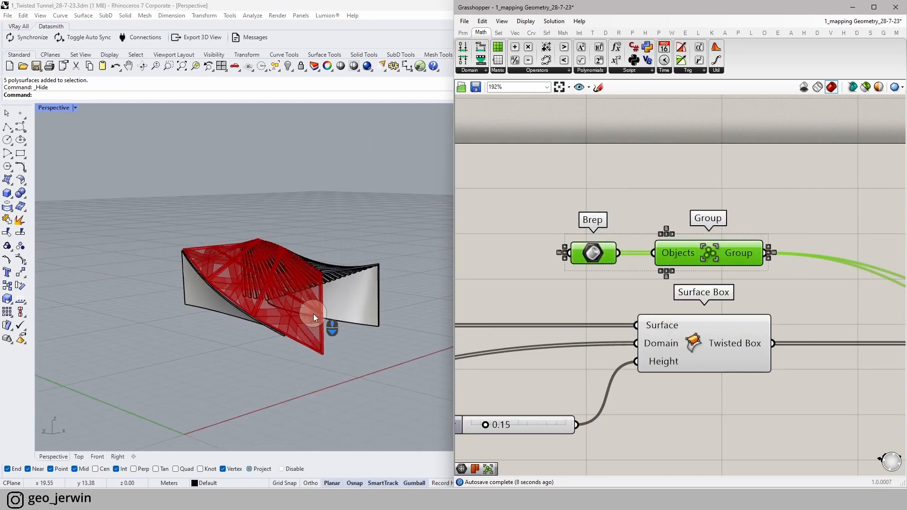
pyautogui.click(832, 255)
pyautogui.scroll(6, 382, 327)
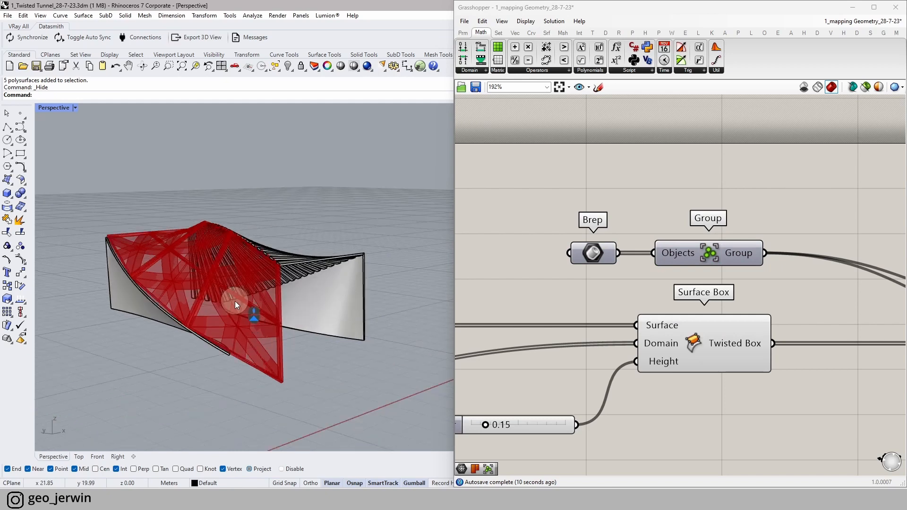
# - Turn off the preview of the surface components upstream of Box Morph, including Isotrim and Surface Box
pyautogui.scroll(-3, 689, 331)
pyautogui.scroll(-3, 689, 330)
pyautogui.moveTo(749, 395); pyautogui.dragTo(590, 331)
pyautogui.middleClick(591, 331)
pyautogui.click(620, 304)
pyautogui.click(623, 282)
# - Draw a rectangular corner-to-corner plane on the ground around the twisted tunnel in the Perspective viewport
pyautogui.moveTo(303, 308); pyautogui.dragTo(293, 399, button='right')
pyautogui.scroll(6, 305, 393)
pyautogui.scroll(-6, 298, 388)
pyautogui.scroll(5, 298, 390)
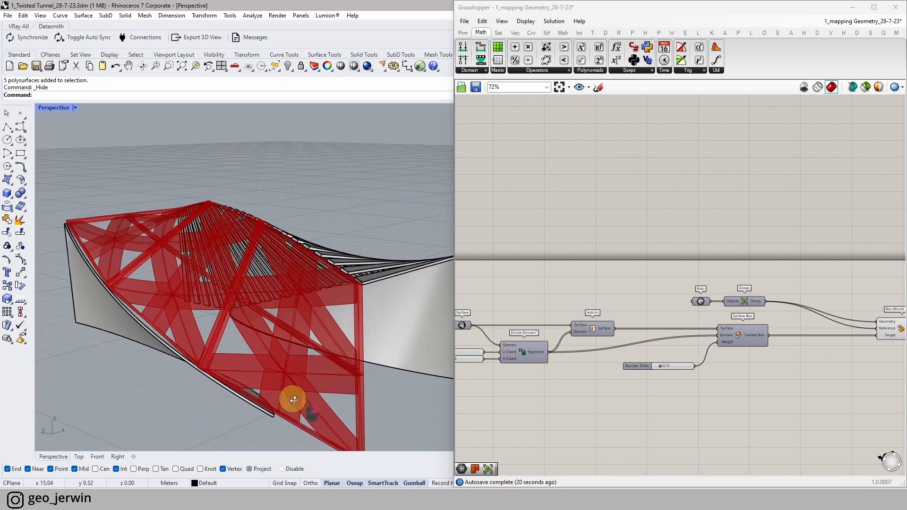
pyautogui.scroll(-5, 308, 361)
pyautogui.moveTo(308, 360); pyautogui.dragTo(284, 364, button='right')
pyautogui.click(12, 185)
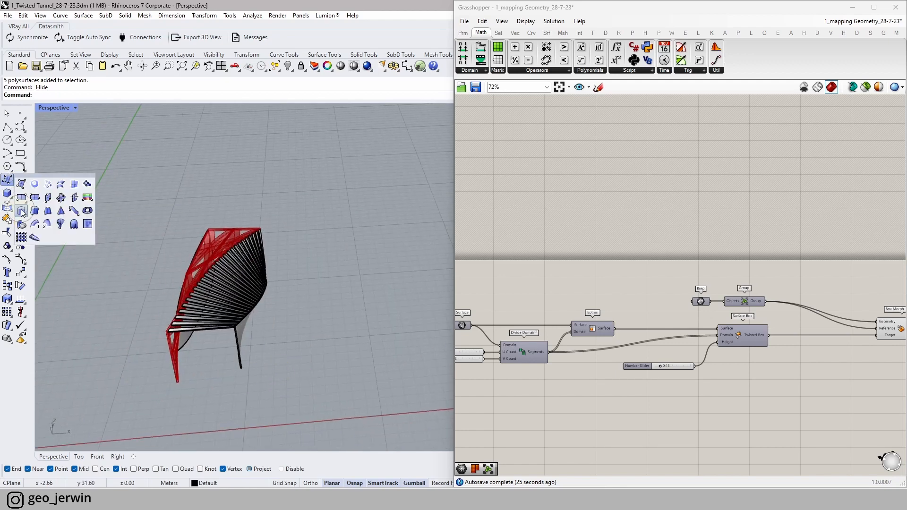
pyautogui.click(22, 202)
pyautogui.click(83, 434)
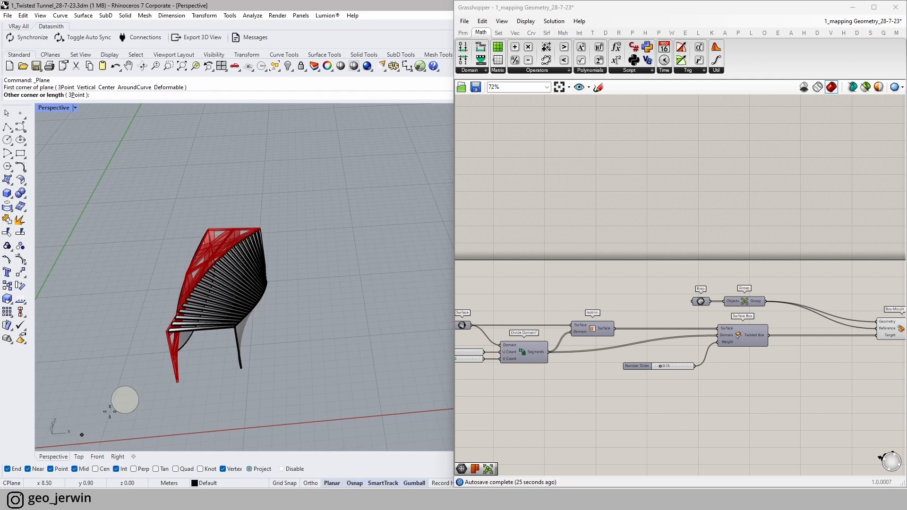
pyautogui.click(371, 208)
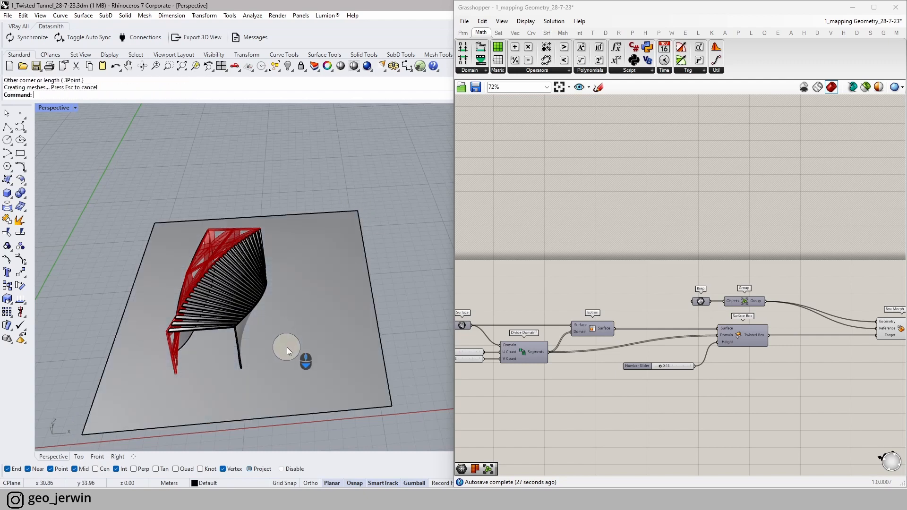
# - Scale the ground plane up in both directions so it extends well beyond the tunnel, then deselect it
pyautogui.scroll(-5, 347, 314)
pyautogui.keyDown('shift'); pyautogui.moveTo(344, 311); pyautogui.dragTo(331, 314, button='right'); pyautogui.keyUp('shift')
pyautogui.scroll(7, 293, 322)
pyautogui.click(285, 324)
pyautogui.scroll(-5, 254, 327)
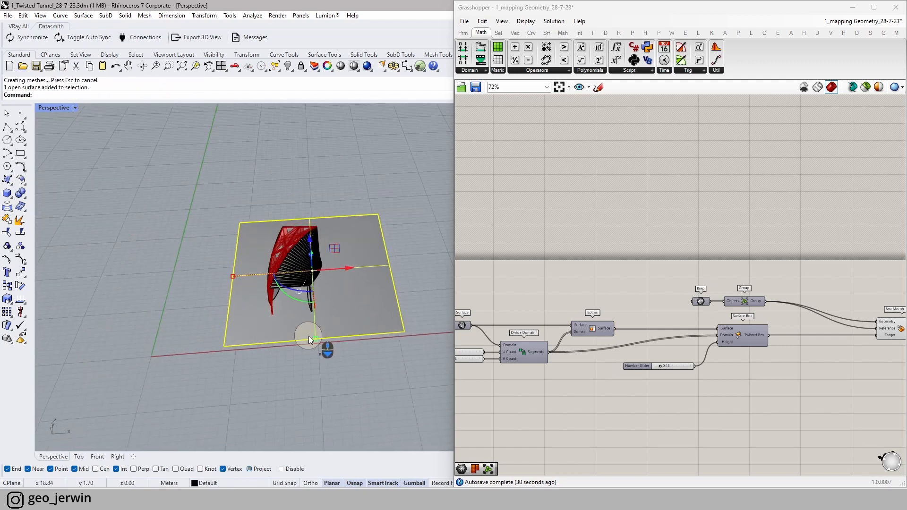
pyautogui.moveTo(316, 342); pyautogui.dragTo(190, 132)
pyautogui.scroll(-5, 241, 244)
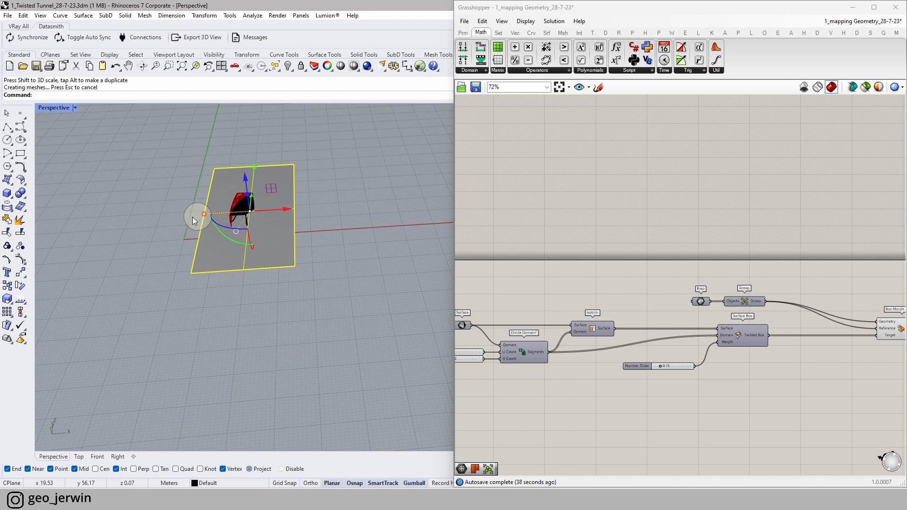
pyautogui.moveTo(203, 214); pyautogui.dragTo(178, 218)
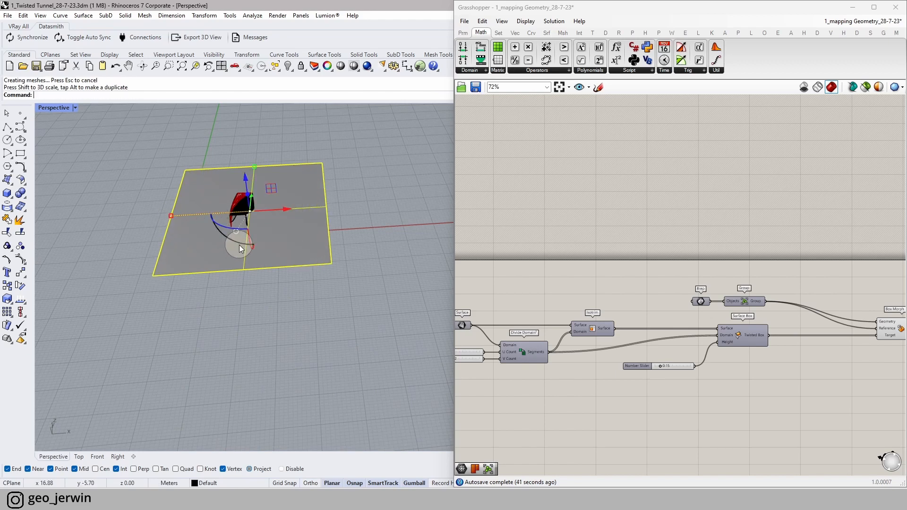
pyautogui.keyDown('shift'); pyautogui.moveTo(253, 164); pyautogui.dragTo(260, 152); pyautogui.keyUp('shift')
pyautogui.press('Escape')
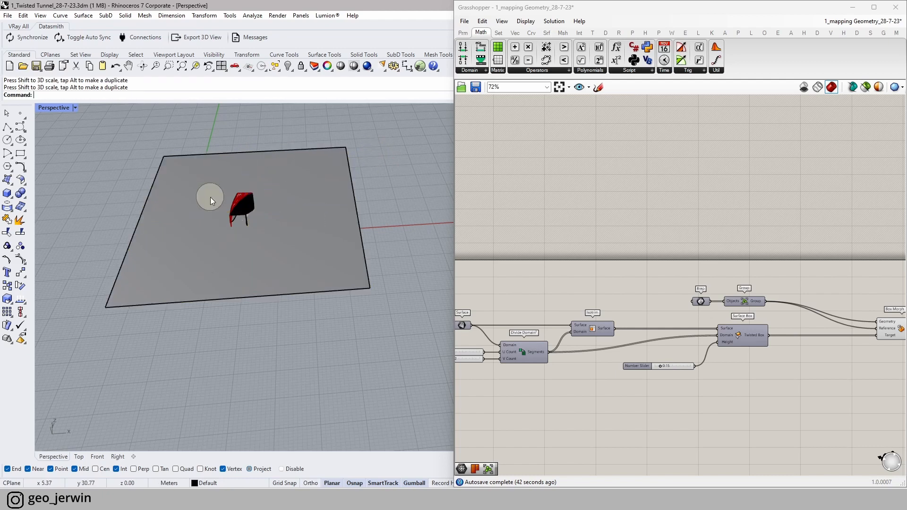
# - Try Divide Domain² counts of 8 in U and 3 in V and check the denser pattern
pyautogui.scroll(10, 214, 195)
pyautogui.keyDown('shift'); pyautogui.moveTo(291, 211); pyautogui.dragTo(299, 290, button='right'); pyautogui.keyUp('shift')
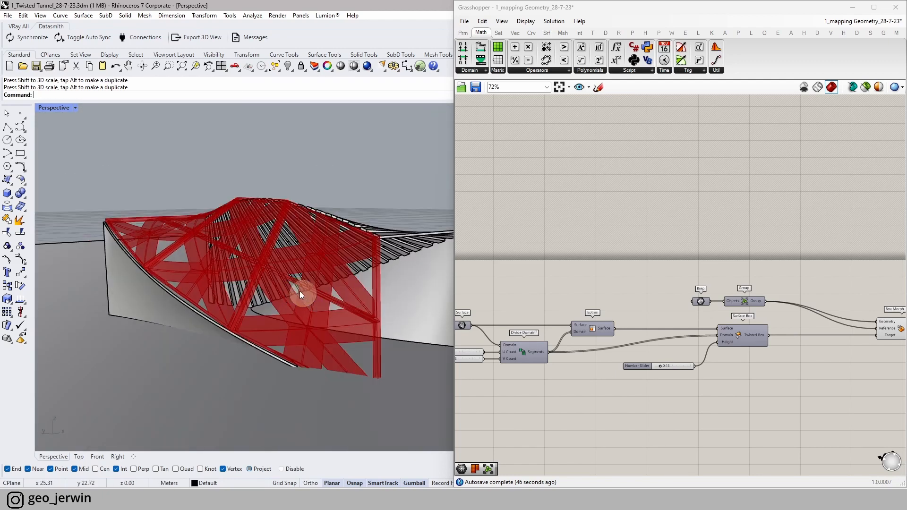
pyautogui.scroll(-6, 662, 341)
pyautogui.scroll(7, 607, 347)
pyautogui.scroll(5, 607, 347)
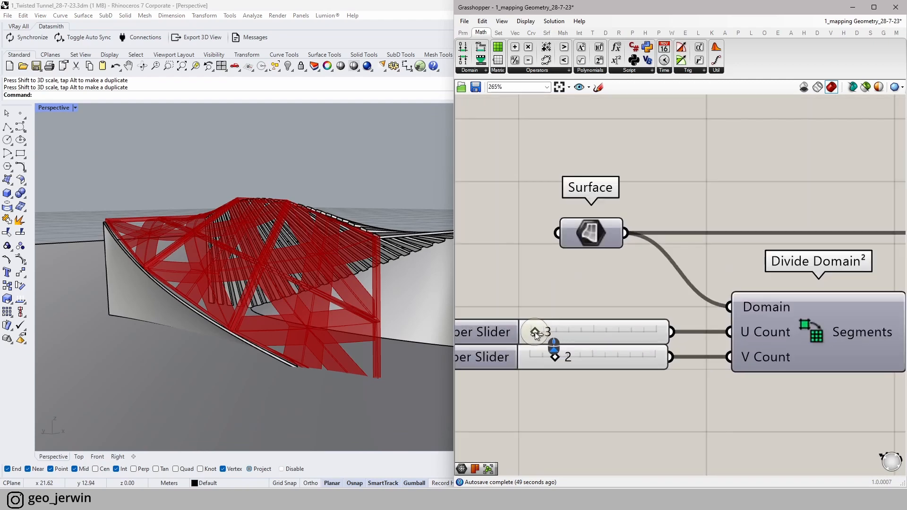
pyautogui.moveTo(541, 334); pyautogui.dragTo(536, 335)
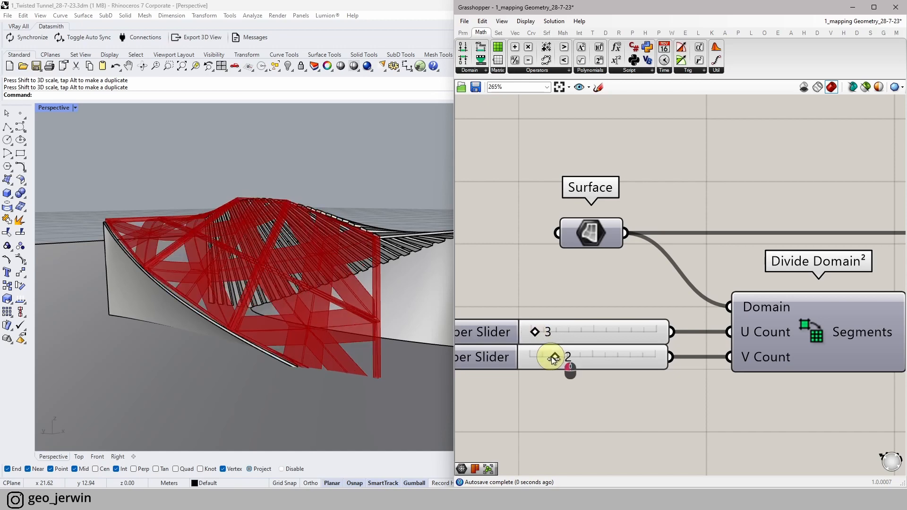
pyautogui.moveTo(553, 360); pyautogui.dragTo(562, 362)
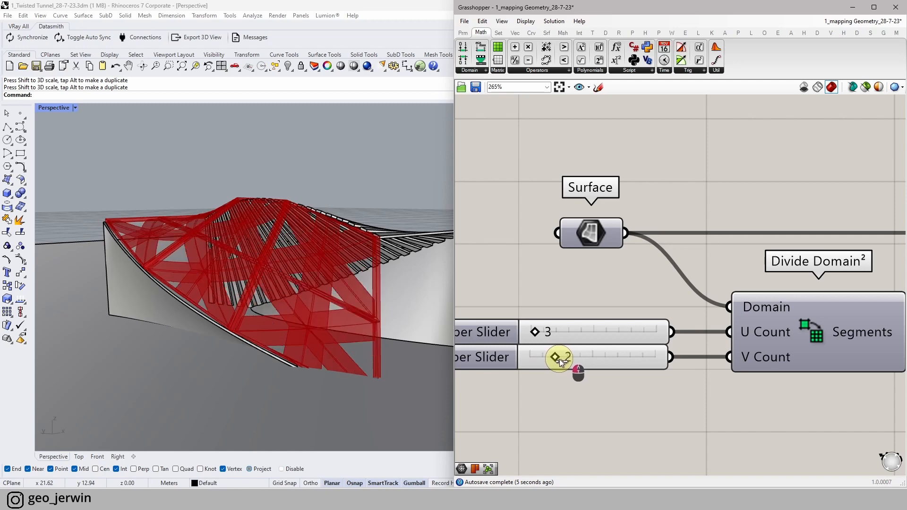
pyautogui.moveTo(562, 360); pyautogui.dragTo(546, 336)
pyautogui.scroll(-5, 329, 280)
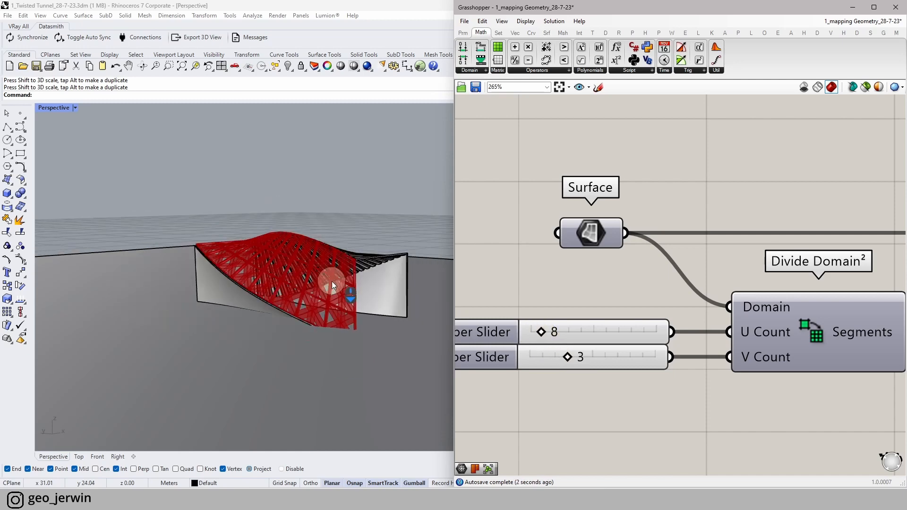
pyautogui.scroll(3, 274, 280)
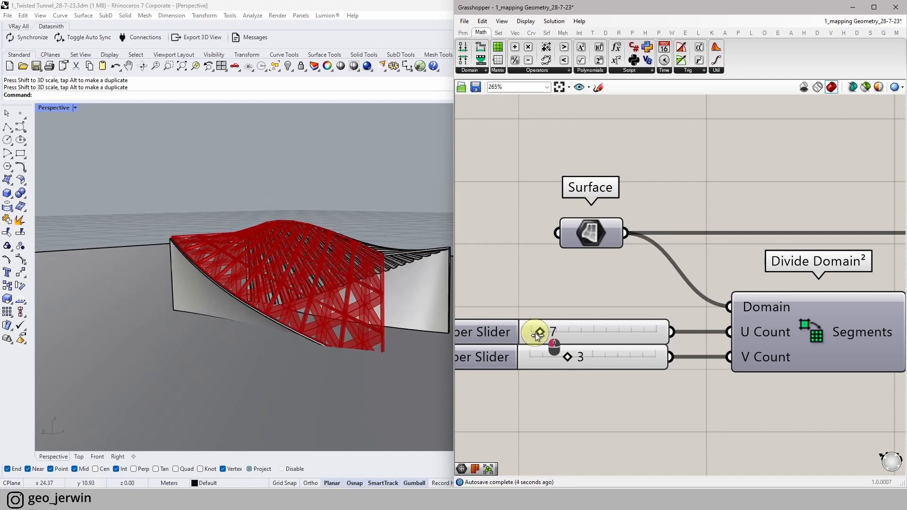
# - Set the Divide Domain² U Count to 4 and V Count to 2
pyautogui.moveTo(537, 336); pyautogui.dragTo(537, 336)
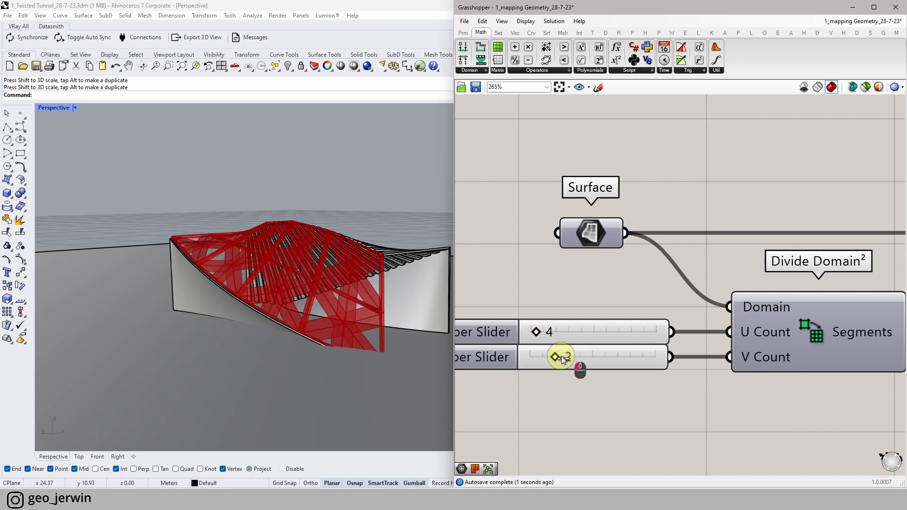
pyautogui.moveTo(260, 296); pyautogui.dragTo(208, 258, button='right')
pyautogui.scroll(3, 201, 255)
pyautogui.scroll(-4, 624, 277)
# - Set the Surface Box Height slider to 0.24 and check the module thickness on the tunnel
pyautogui.moveTo(729, 285); pyautogui.dragTo(511, 266, button='right')
pyautogui.scroll(4, 716, 283)
pyautogui.moveTo(740, 333)
pyautogui.mouseDown()
pyautogui.moveTo(755, 335)
pyautogui.moveTo(724, 337)
pyautogui.mouseUp()
pyautogui.scroll(3, 203, 321)
pyautogui.scroll(-2, 155, 314)
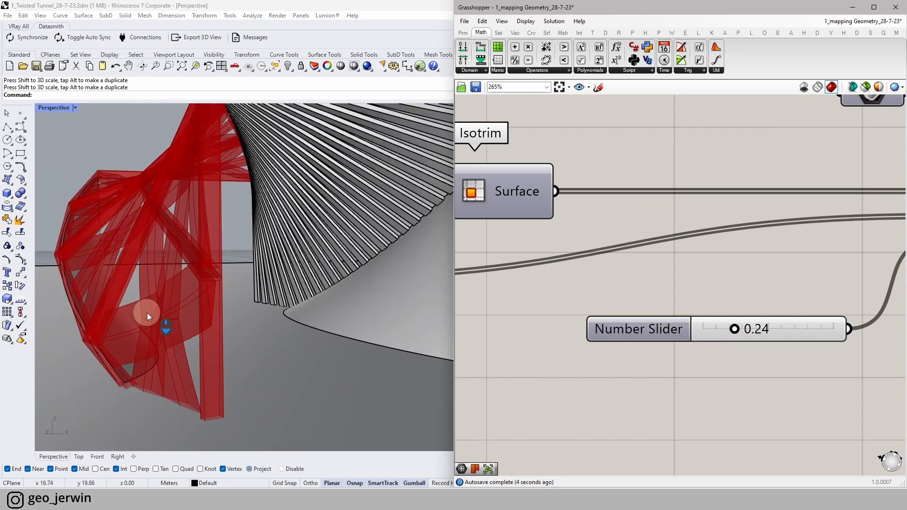
pyautogui.scroll(-6, 155, 314)
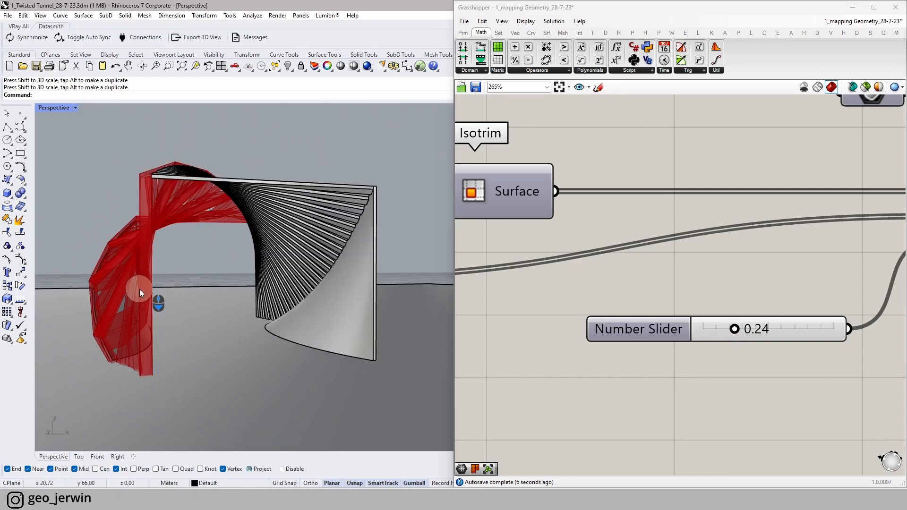
pyautogui.scroll(-5, 696, 290)
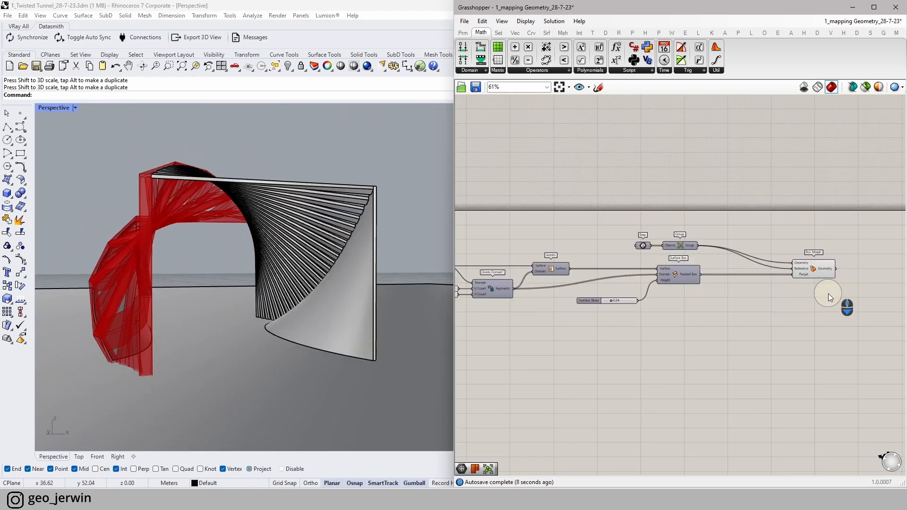
# - Select Box Morph and examine its highlighted geometry on the tunnel in the Perspective viewport
pyautogui.scroll(3, 696, 292)
pyautogui.click(676, 245)
pyautogui.scroll(-6, 186, 250)
pyautogui.moveTo(185, 251); pyautogui.dragTo(231, 267, button='right')
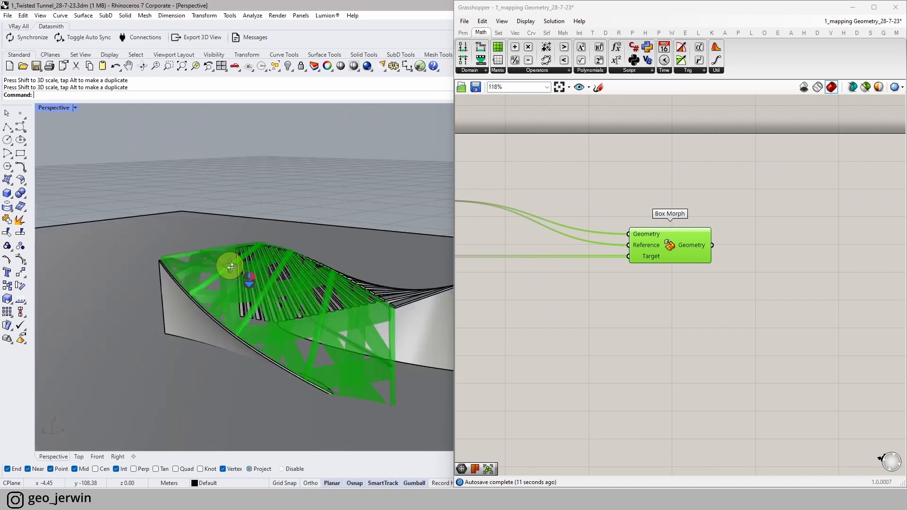
pyautogui.keyDown('shift'); pyautogui.moveTo(429, 300); pyautogui.dragTo(322, 302, button='right'); pyautogui.keyUp('shift')
pyautogui.click(325, 205)
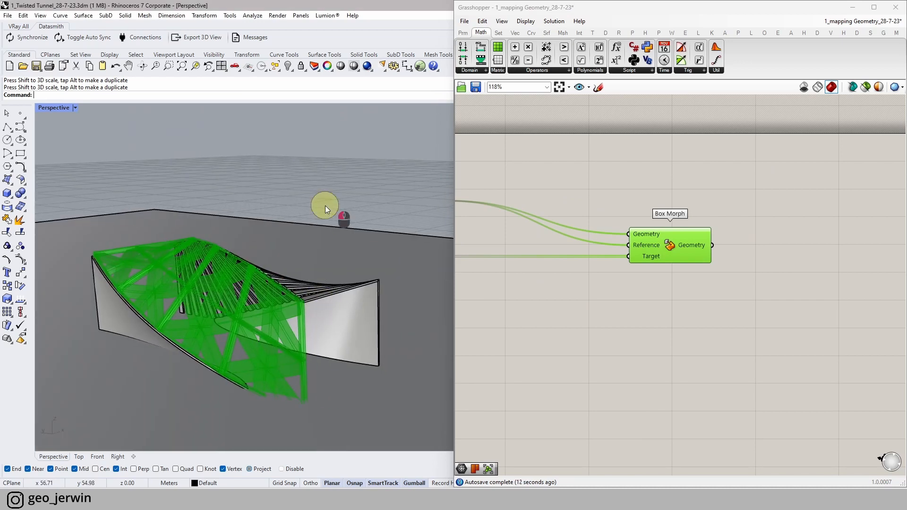
pyautogui.click(806, 286)
# - Add a Custom Preview component beyond Box Morph on the canvas
pyautogui.moveTo(778, 247); pyautogui.dragTo(662, 248, button='right')
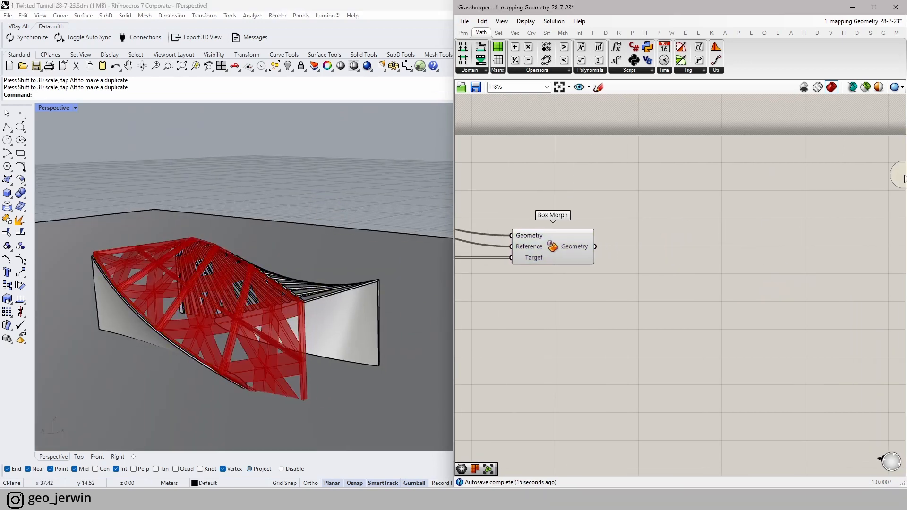
pyautogui.doubleClick(660, 248)
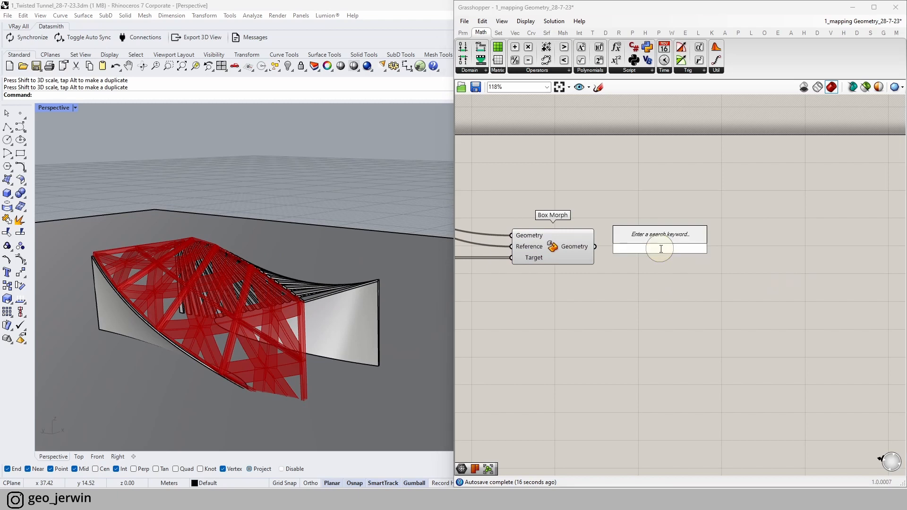
pyautogui.write('prev')
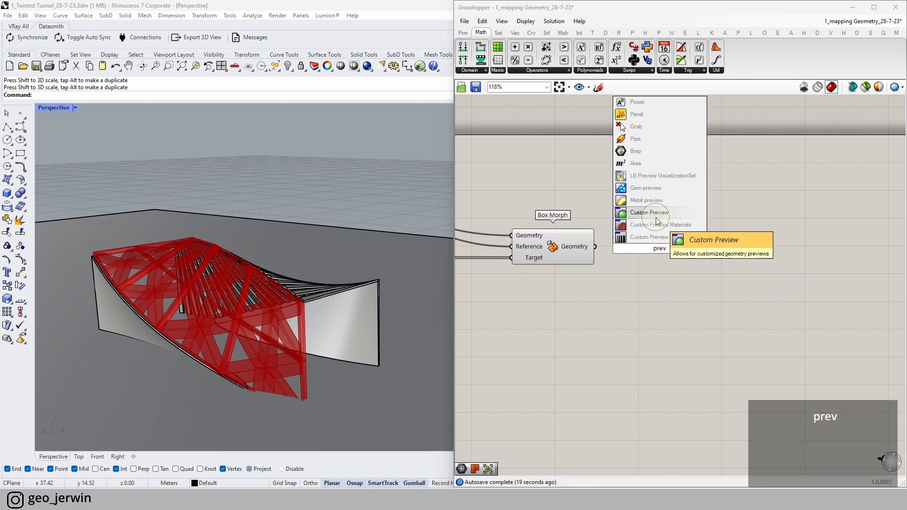
pyautogui.click(646, 218)
# - Turn off Box Morph's own preview and connect its Geometry output to Custom Preview's Geometry input, spacing the components apart
pyautogui.click(547, 254)
pyautogui.middleClick(546, 254)
pyautogui.click(574, 225)
pyautogui.moveTo(595, 247); pyautogui.dragTo(636, 243)
pyautogui.moveTo(658, 253); pyautogui.dragTo(729, 252)
# - Add a Colour Swatch below Box Morph and connect it to Custom Preview's Material input
pyautogui.doubleClick(658, 289)
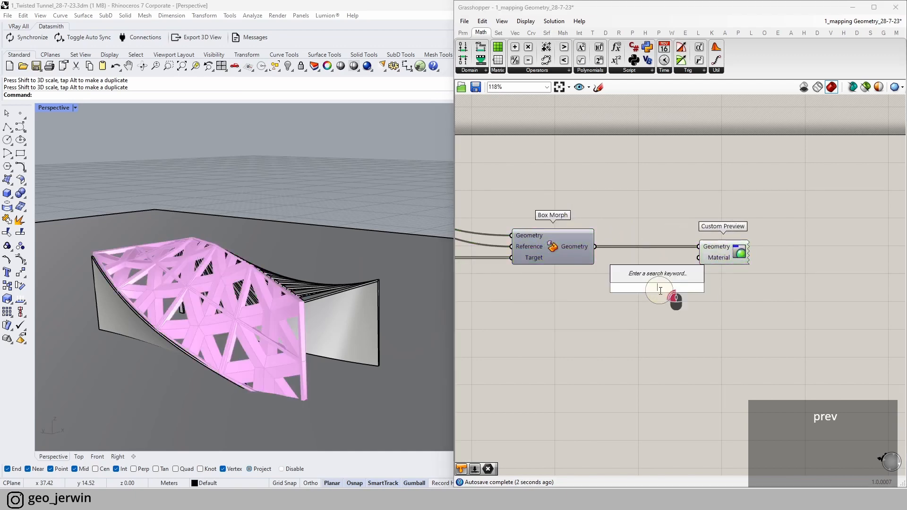
pyautogui.write('swa')
pyautogui.click(656, 238)
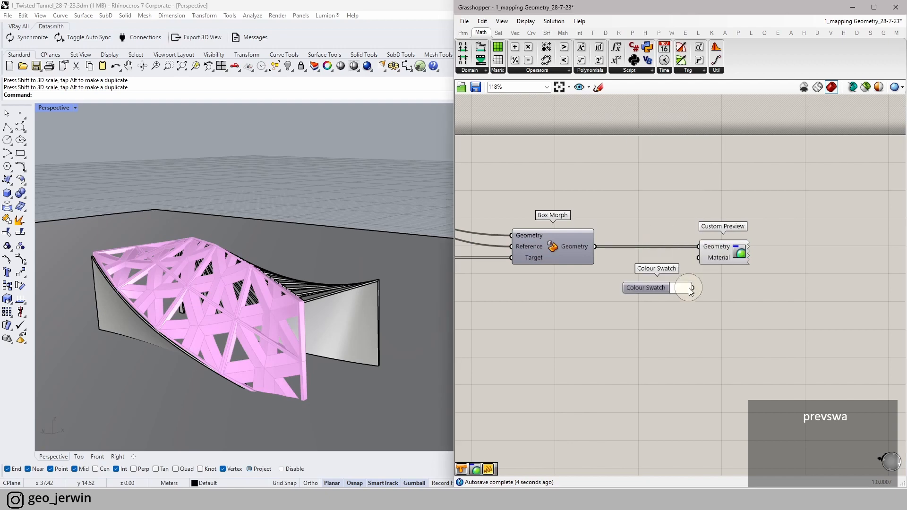
pyautogui.moveTo(698, 267); pyautogui.dragTo(698, 257)
pyautogui.moveTo(645, 288); pyautogui.dragTo(615, 286)
# - Darken the Colour Swatch from white to a light grey
pyautogui.click(651, 286)
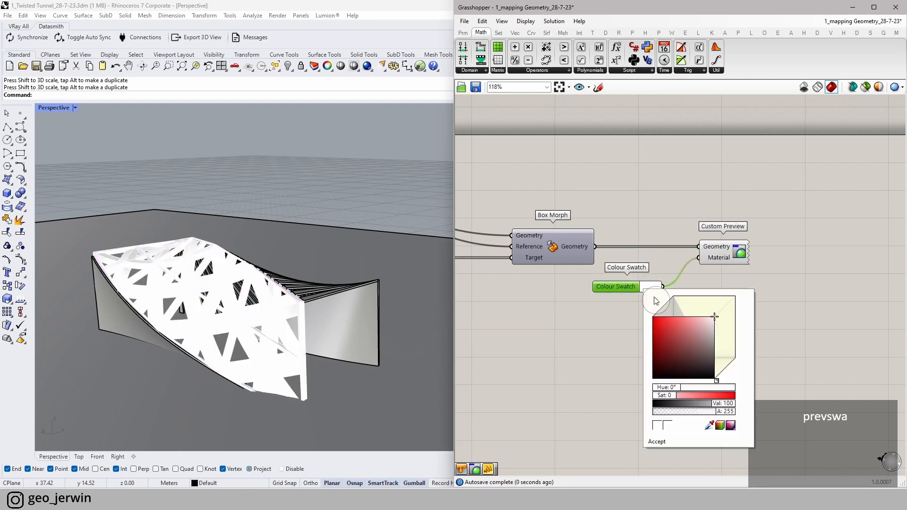
pyautogui.moveTo(707, 401); pyautogui.dragTo(695, 409)
pyautogui.click(517, 344)
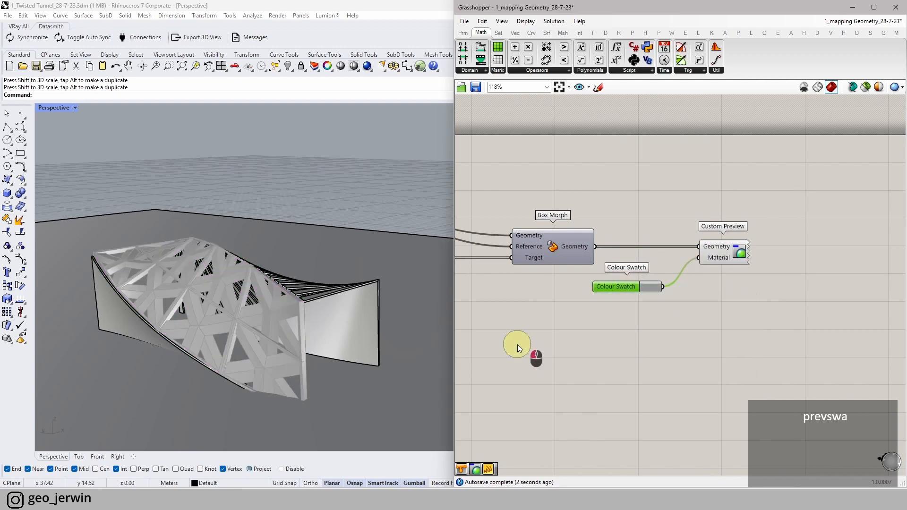
# - Narrow the Grasshopper window to reveal Rhino's display settings beside the grey tunnel model
pyautogui.moveTo(256, 327)
pyautogui.mouseDown(button='right')
pyautogui.moveTo(223, 314)
pyautogui.moveTo(248, 331)
pyautogui.mouseUp(button='right')
pyautogui.keyDown('shift'); pyautogui.moveTo(185, 148); pyautogui.dragTo(203, 128, button='right'); pyautogui.keyUp('shift')
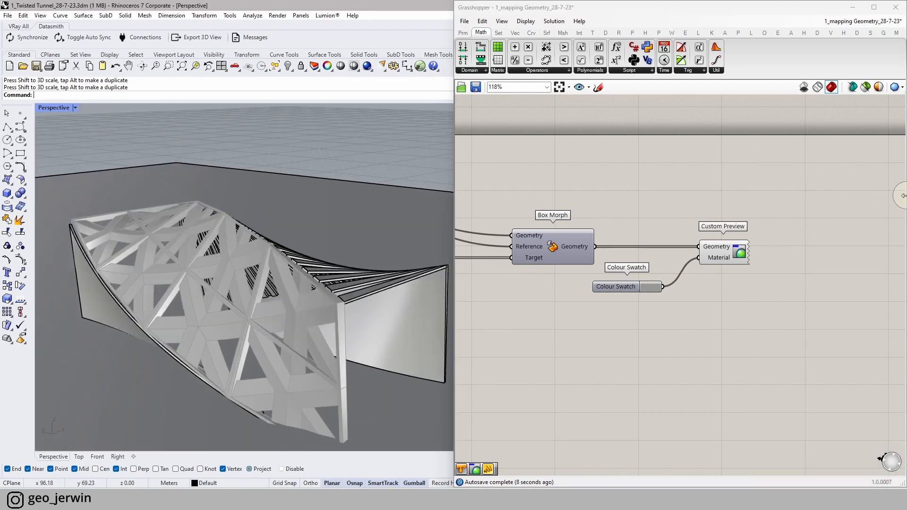
pyautogui.moveTo(902, 195); pyautogui.dragTo(771, 194)
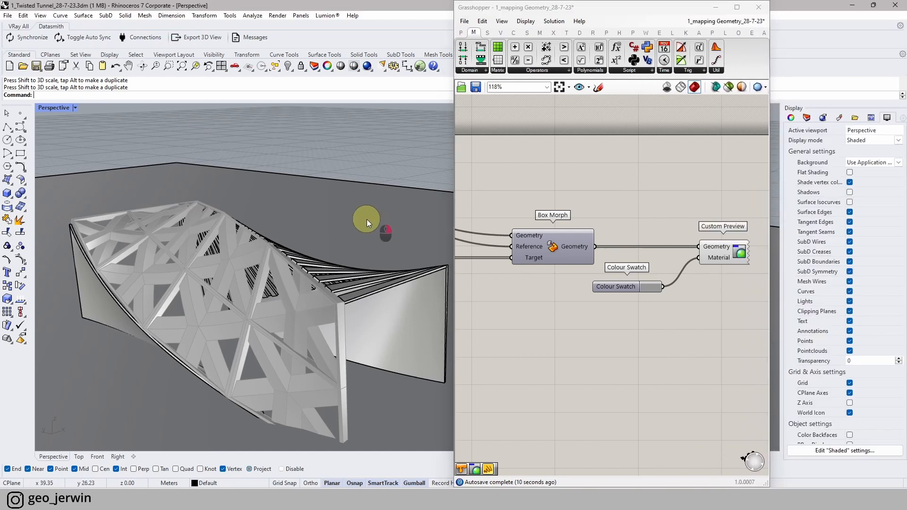
# - Create a Metal material named Gold and set its colour to the Gold preset
pyautogui.moveTo(367, 219); pyautogui.dragTo(364, 216, button='right')
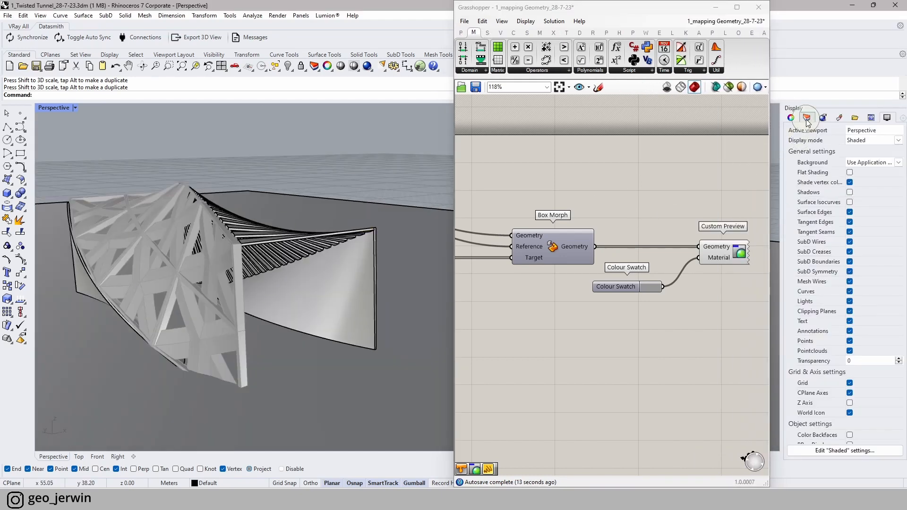
pyautogui.click(839, 119)
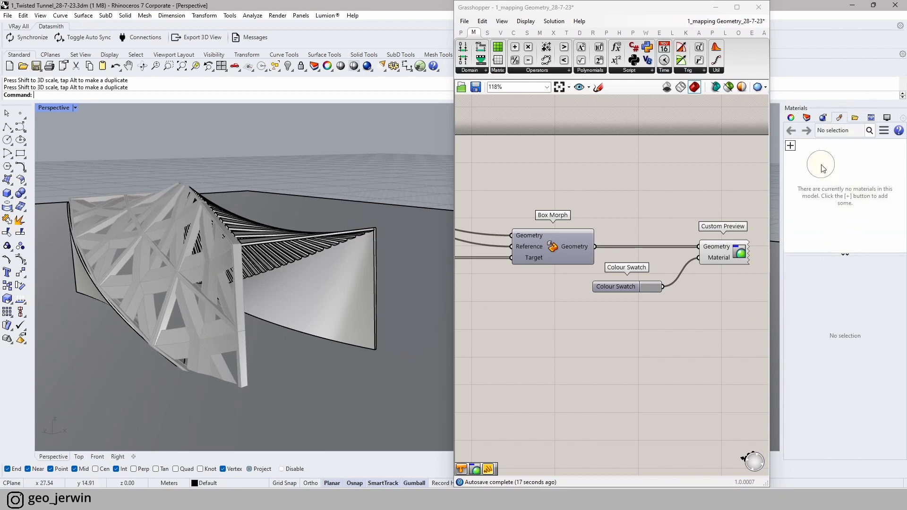
pyautogui.click(794, 151)
pyautogui.click(798, 227)
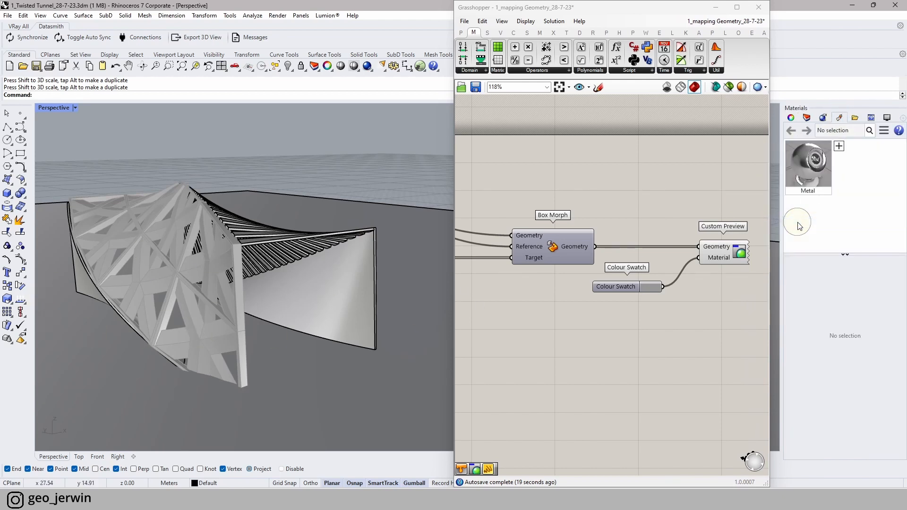
pyautogui.click(849, 220)
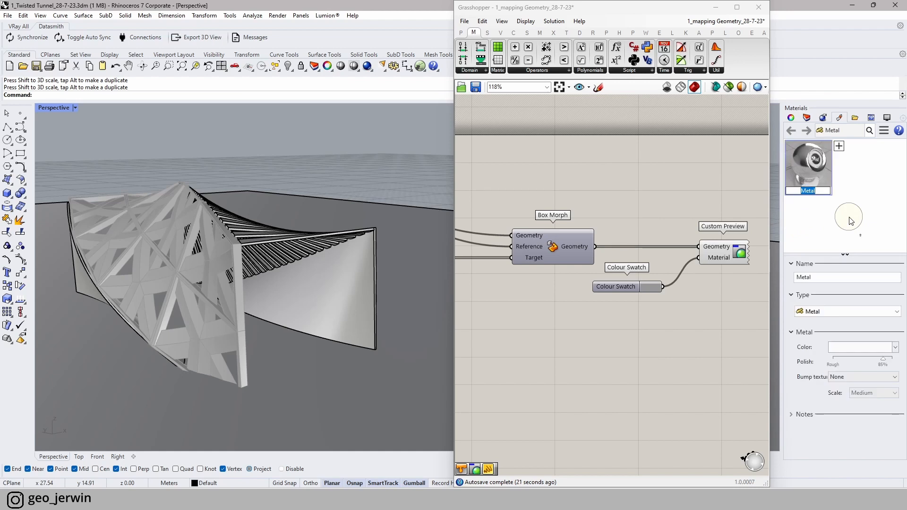
pyautogui.write('Gold')
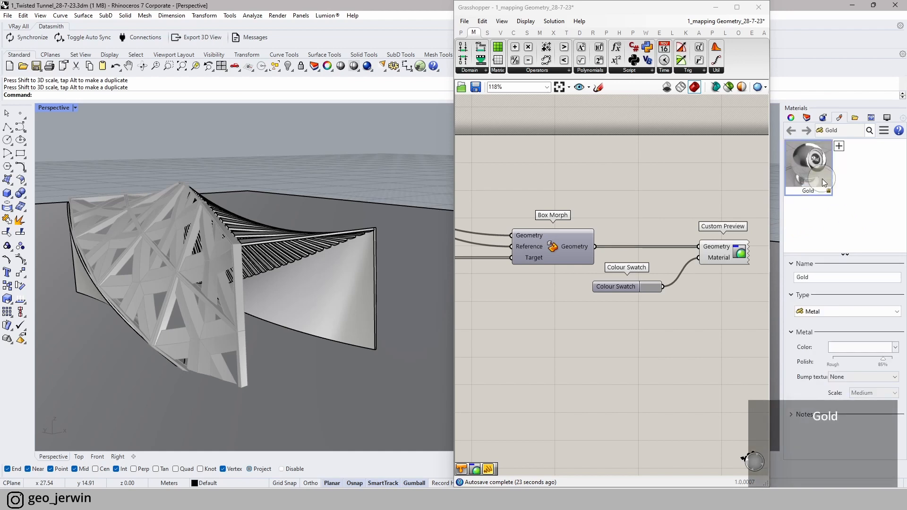
pyautogui.click(852, 348)
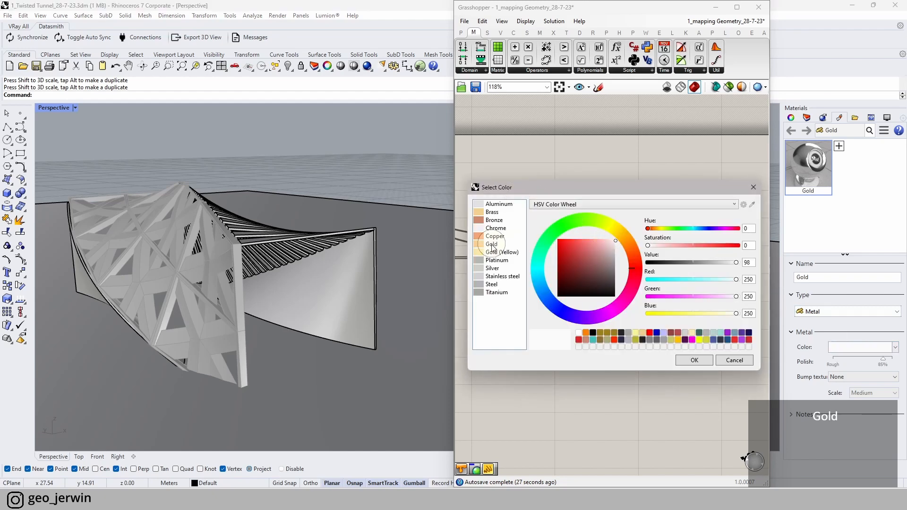
pyautogui.click(492, 245)
pyautogui.click(691, 361)
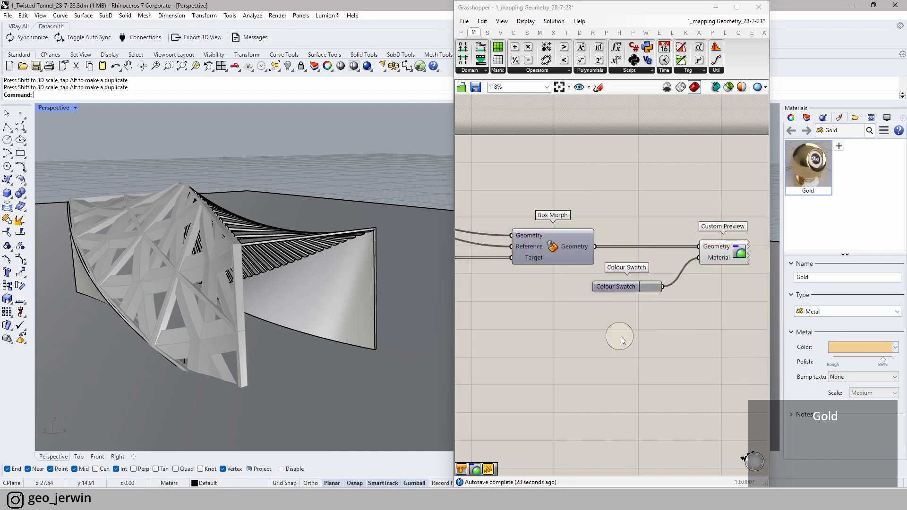
# - Delete the Colour Swatch and set Custom Preview's Material input to the Gold (Metal) material
pyautogui.press('Delete')
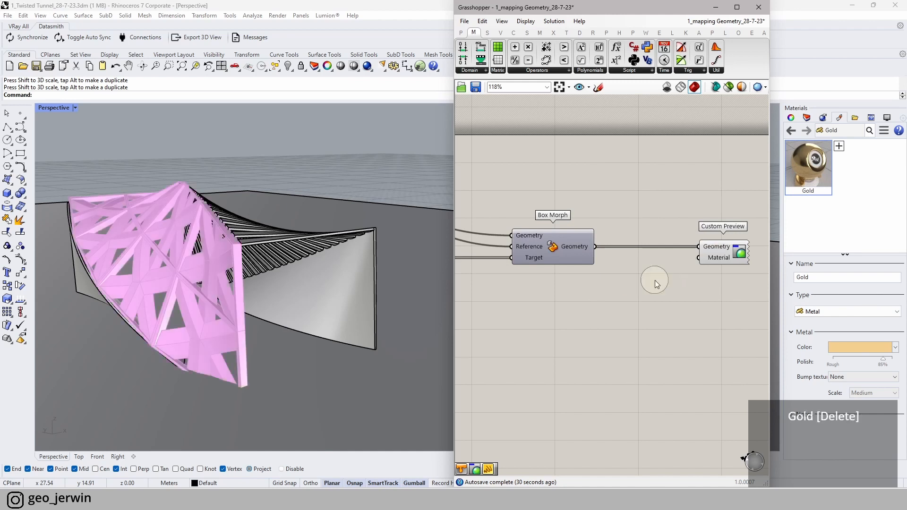
pyautogui.rightClick(714, 259)
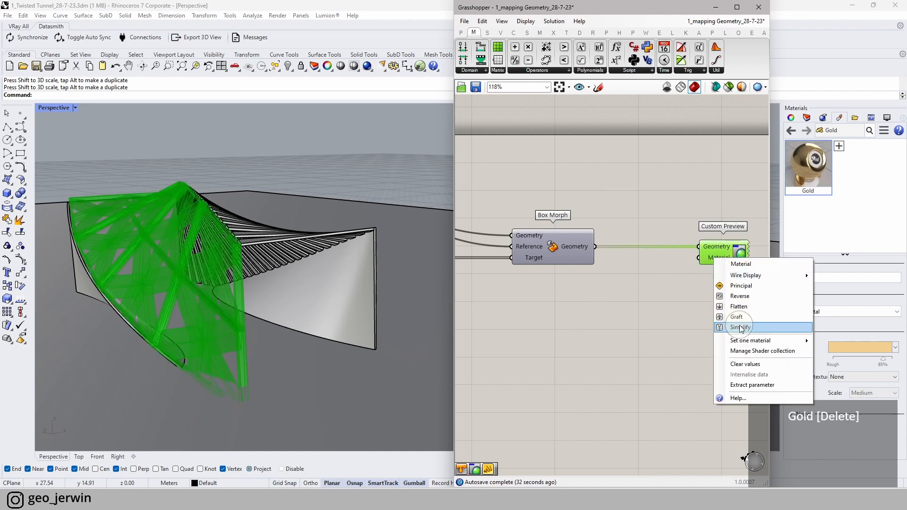
pyautogui.moveTo(756, 341)
pyautogui.click(565, 352)
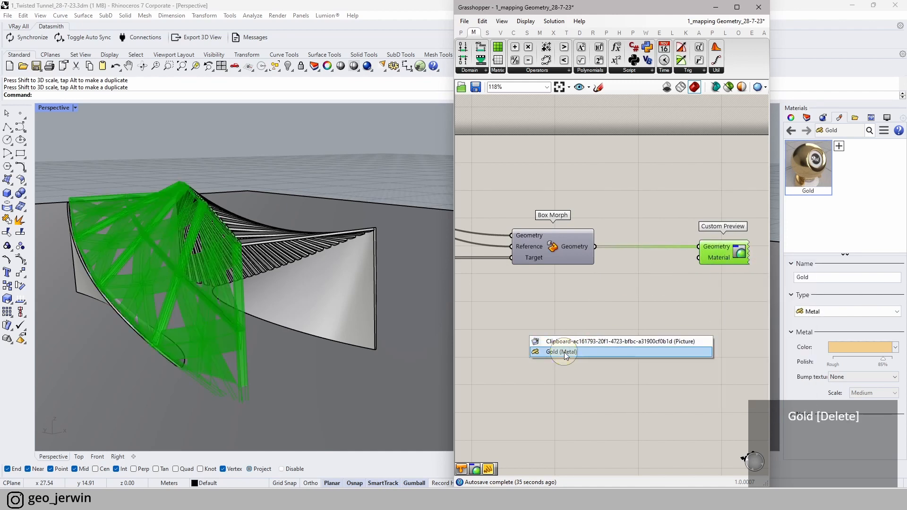
# - Switch the Perspective viewport to Rendered display mode and view the gold panels up close
pyautogui.click(74, 107)
pyautogui.click(74, 168)
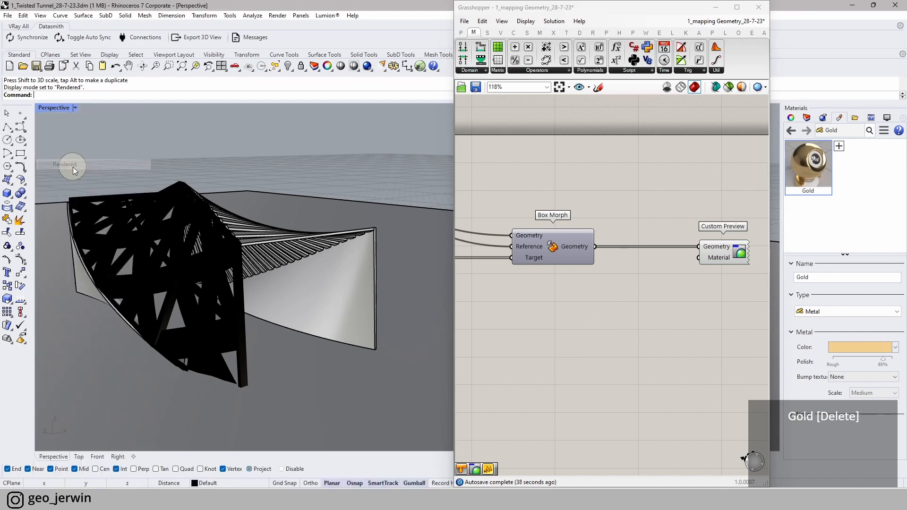
pyautogui.moveTo(138, 222)
pyautogui.mouseDown(button='right')
pyautogui.moveTo(178, 211)
pyautogui.moveTo(199, 237)
pyautogui.moveTo(179, 208)
pyautogui.moveTo(134, 214)
pyautogui.mouseUp(button='right')
pyautogui.moveTo(227, 257); pyautogui.dragTo(275, 267, button='right')
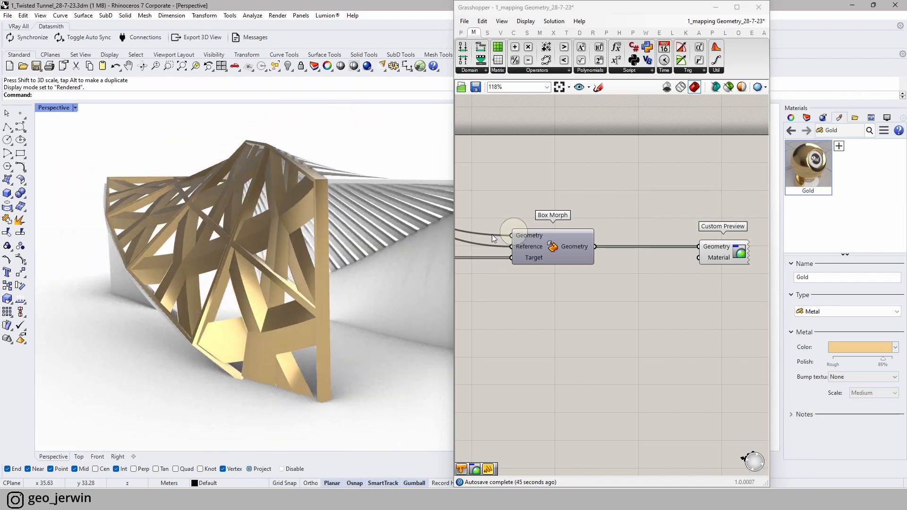
pyautogui.moveTo(709, 295); pyautogui.dragTo(704, 295, button='right')
pyautogui.scroll(-1, 634, 264)
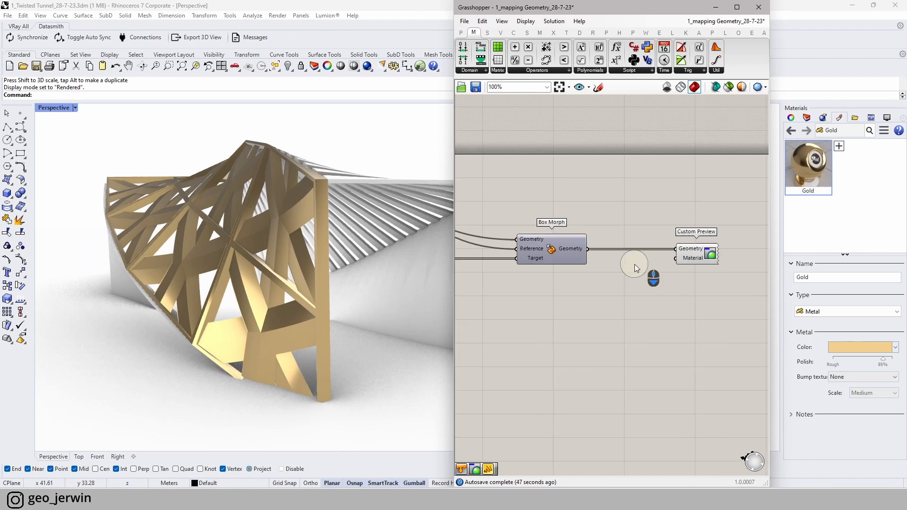
pyautogui.moveTo(721, 232); pyautogui.dragTo(715, 230, button='right')
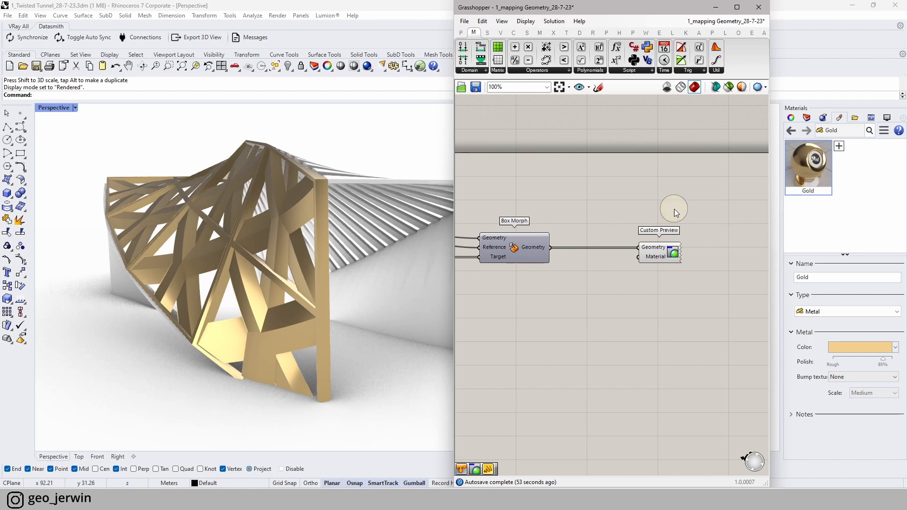
# - Import African teak polished.rmtl from the Wood folder of the material library
pyautogui.click(839, 146)
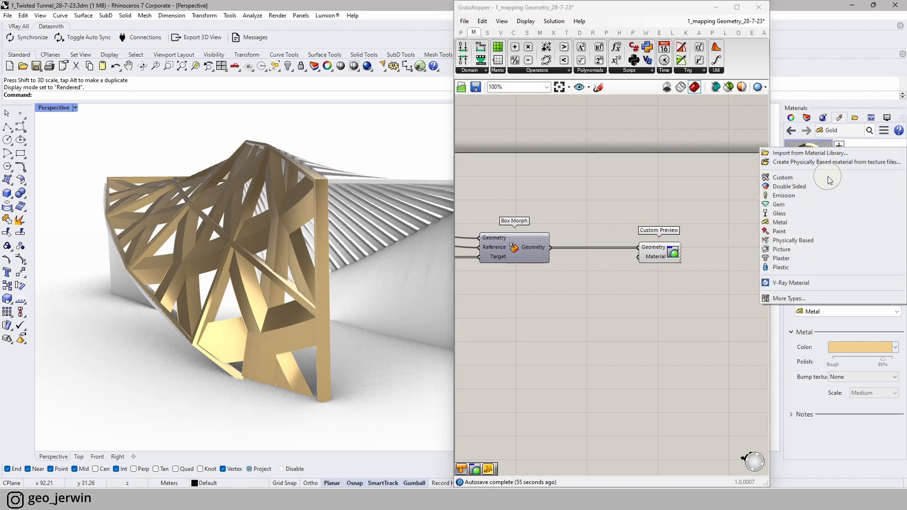
pyautogui.click(800, 300)
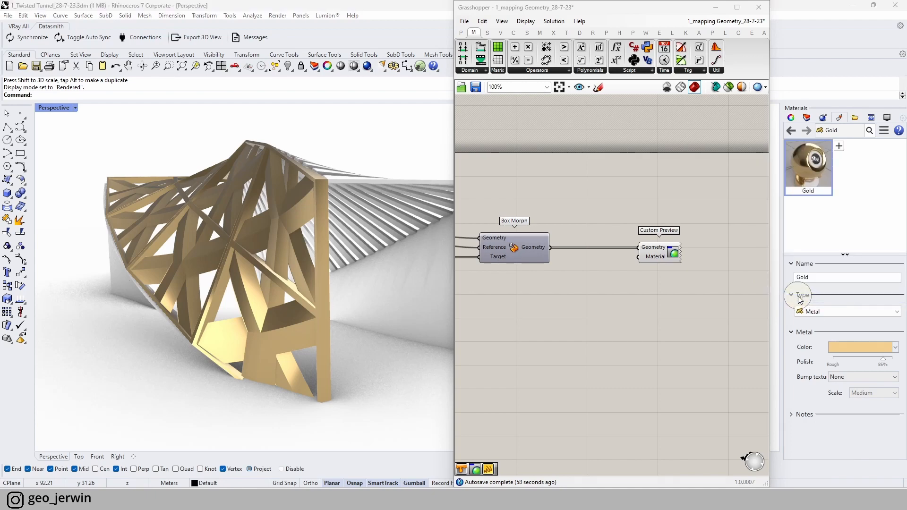
pyautogui.click(365, 171)
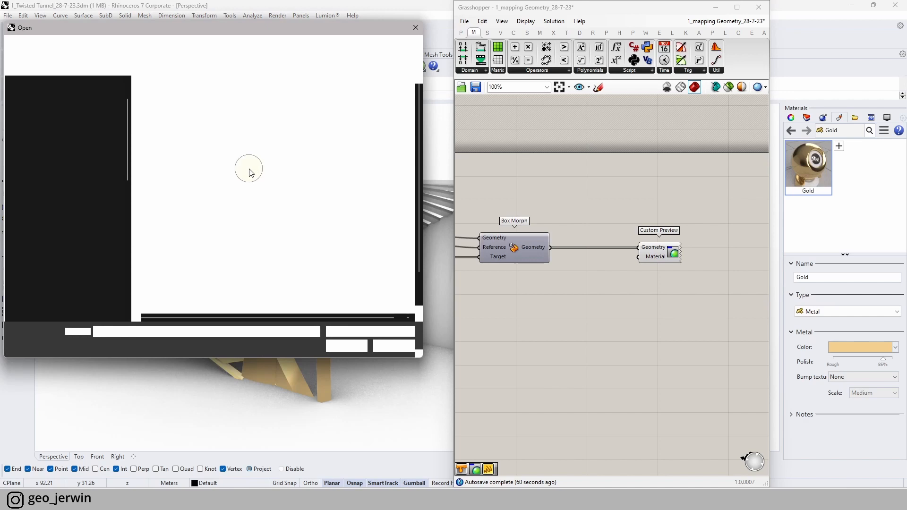
pyautogui.scroll(-2, 204, 264)
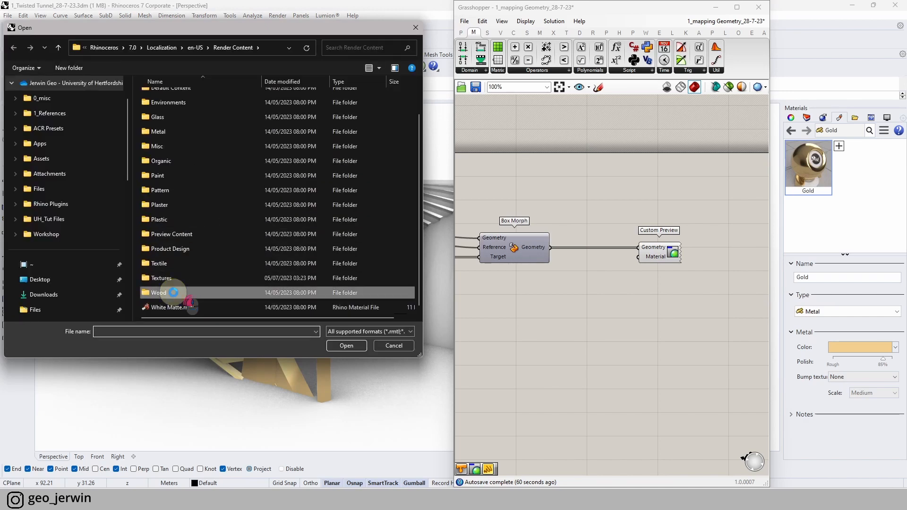
pyautogui.doubleClick(173, 293)
pyautogui.click(165, 201)
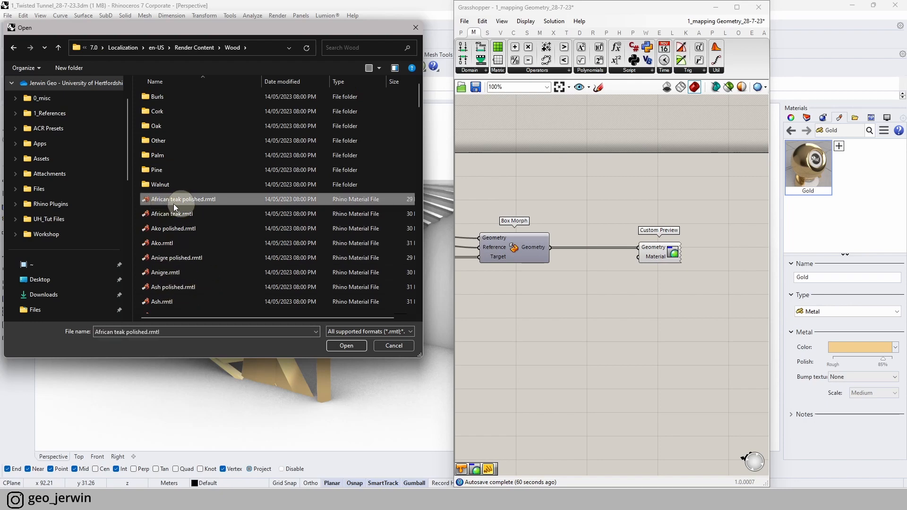
pyautogui.click(350, 348)
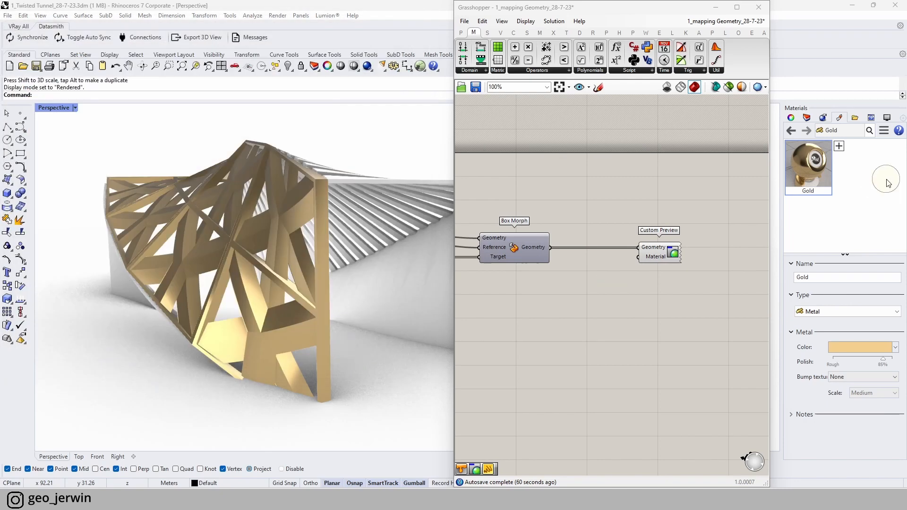
pyautogui.click(846, 222)
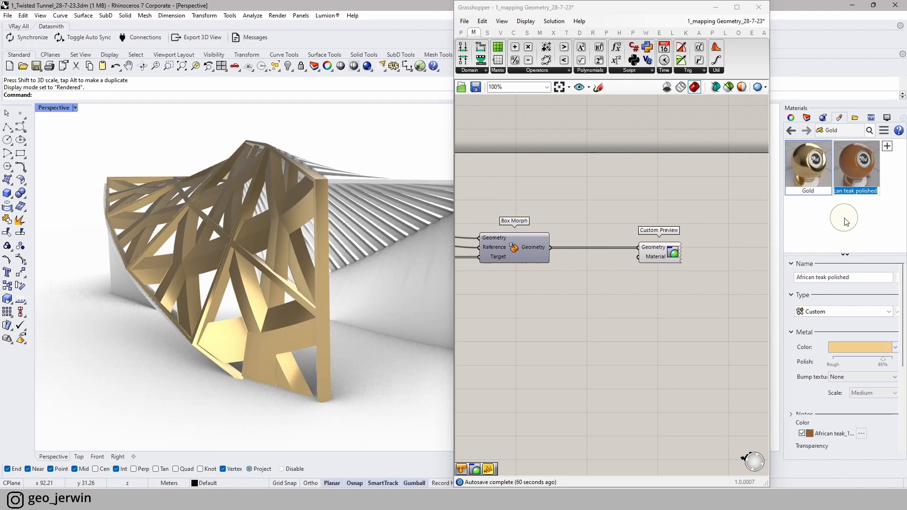
# - Assign the African teak polished material to the grouped roof slats of the tunnel
pyautogui.click(389, 188)
pyautogui.rightClick(865, 177)
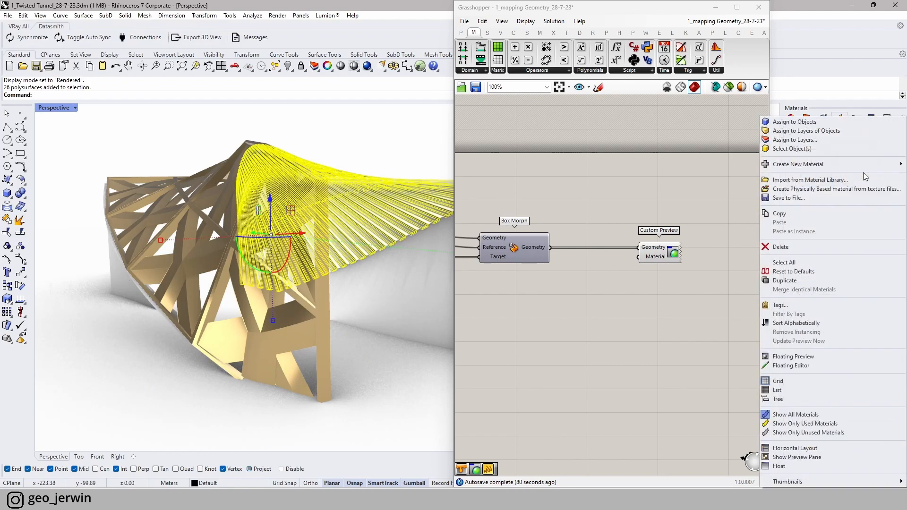
pyautogui.click(794, 122)
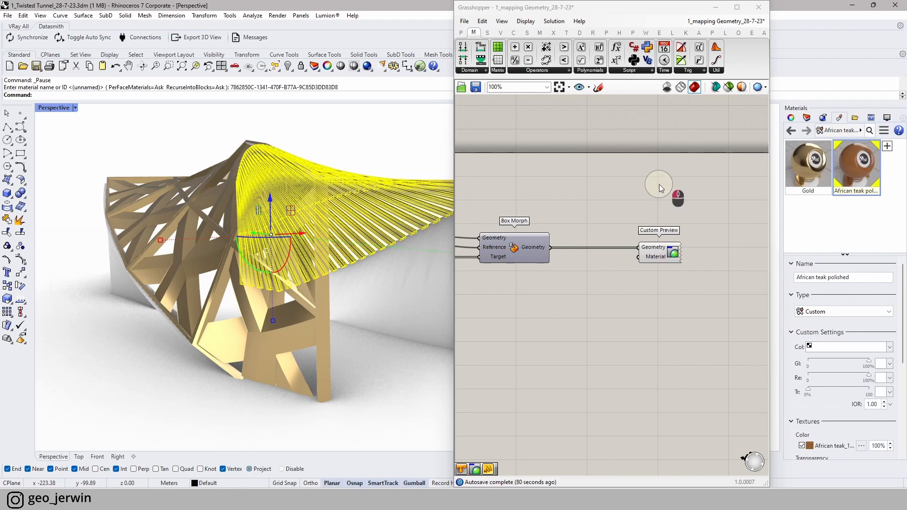
pyautogui.click(371, 130)
pyautogui.moveTo(396, 159); pyautogui.dragTo(420, 230, button='right')
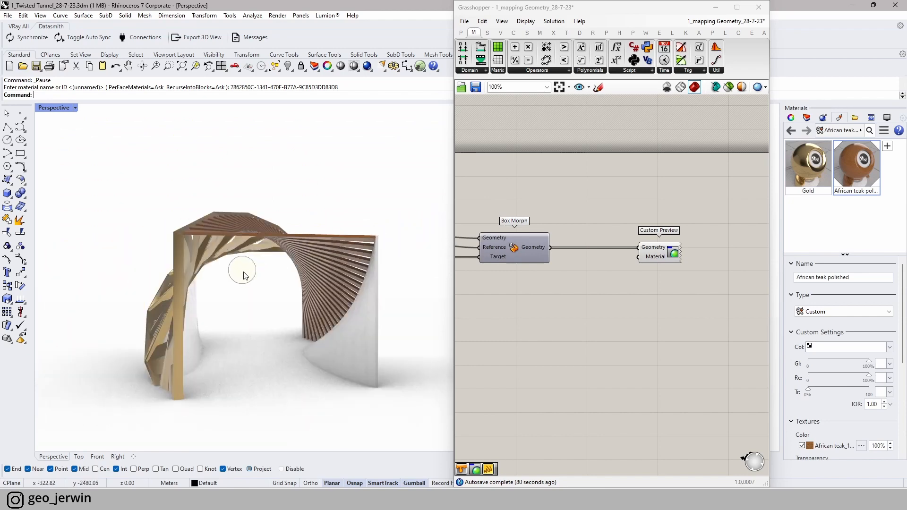
# - Bake the Custom Preview geometry onto Layer 01 with grouping on and colour by layer
pyautogui.moveTo(694, 302); pyautogui.dragTo(648, 221)
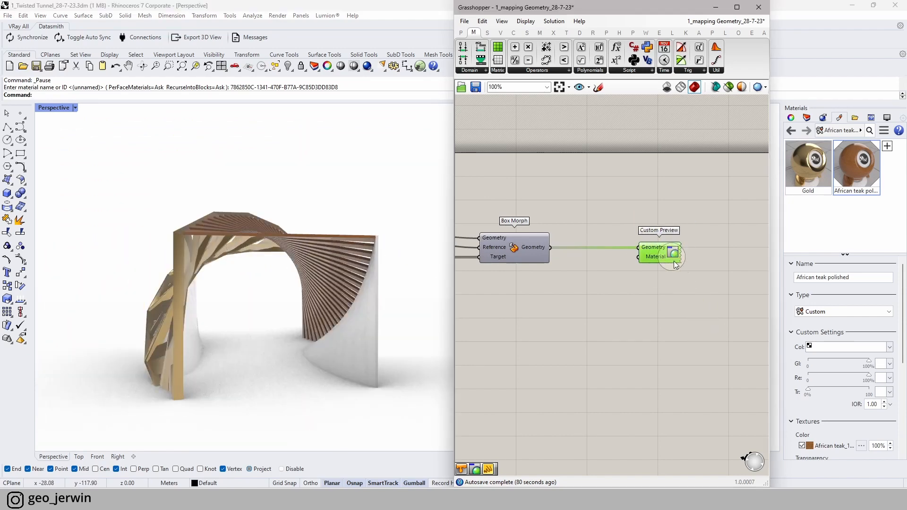
pyautogui.scroll(-6, 336, 256)
pyautogui.moveTo(335, 256); pyautogui.dragTo(348, 263, button='right')
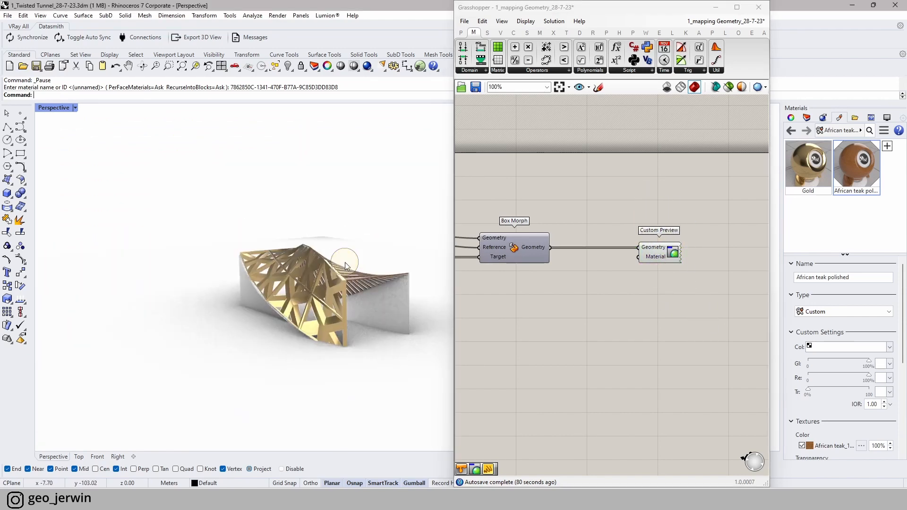
pyautogui.scroll(4, 357, 303)
pyautogui.moveTo(358, 304); pyautogui.dragTo(180, 266, button='right')
pyautogui.scroll(3, 180, 267)
pyautogui.click(722, 281)
pyautogui.click(667, 252)
pyautogui.rightClick(675, 255)
pyautogui.click(710, 302)
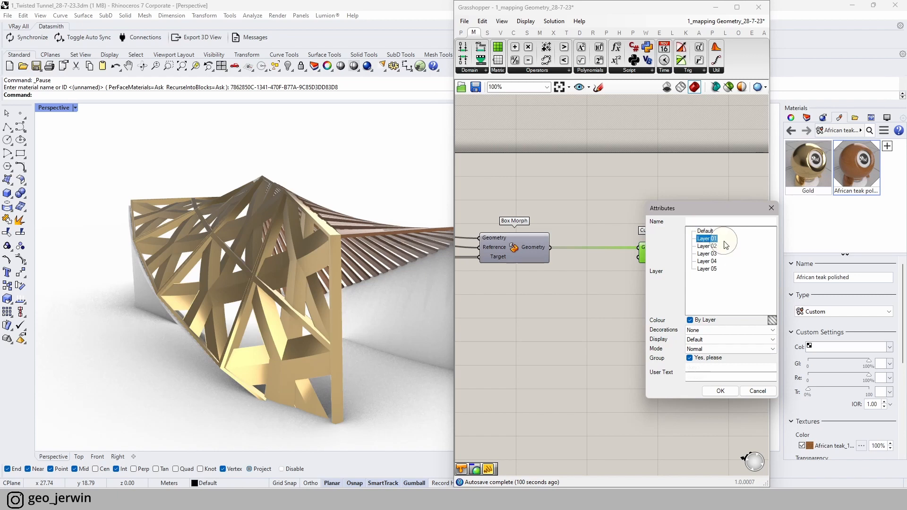
pyautogui.moveTo(719, 212); pyautogui.dragTo(684, 210)
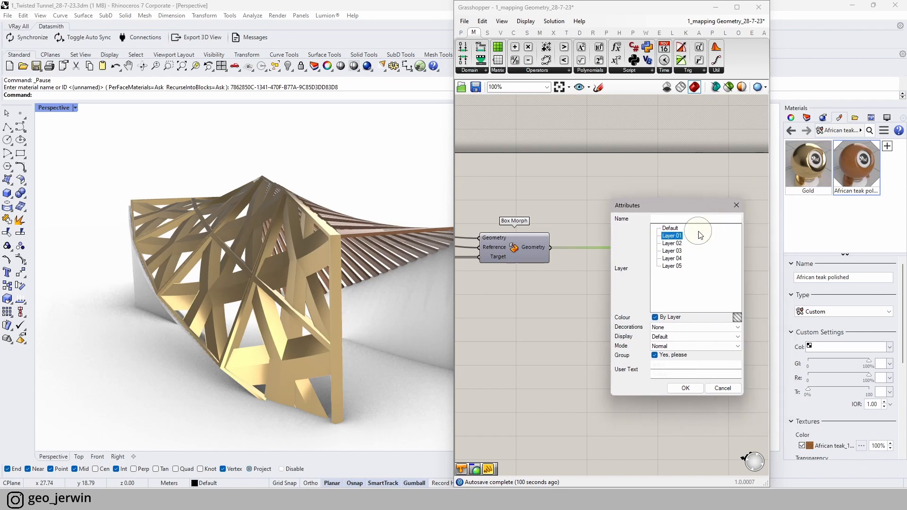
pyautogui.click(686, 388)
# - Save the Grasshopper definition and close its window to reveal the full Rhino viewport
pyautogui.click(663, 209)
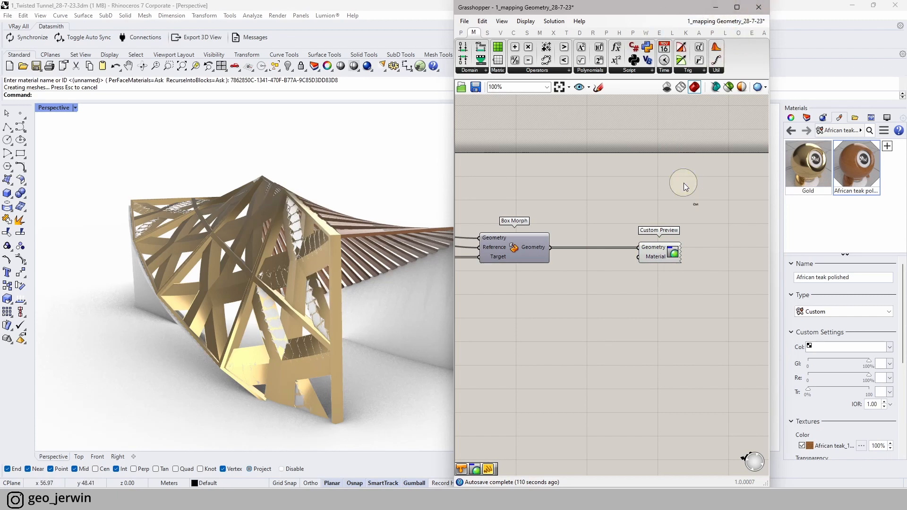
pyautogui.hotkey('ctrl', 's')
pyautogui.click(757, 7)
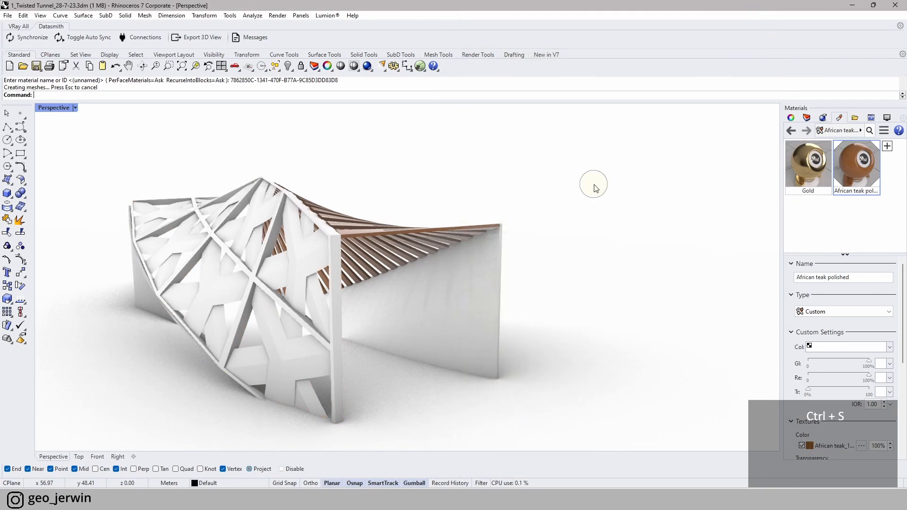
# - Select all the baked module objects on Layer 01
pyautogui.moveTo(268, 258); pyautogui.dragTo(127, 183, button='right')
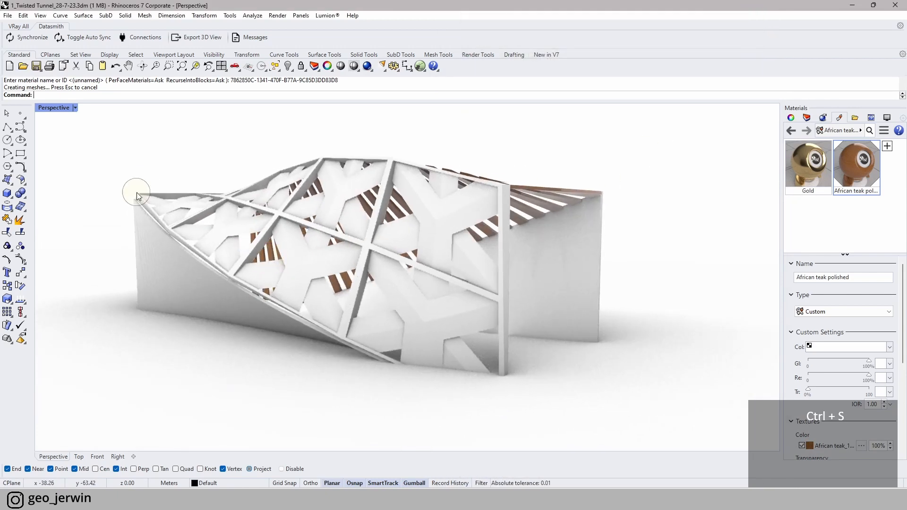
pyautogui.scroll(5, 392, 279)
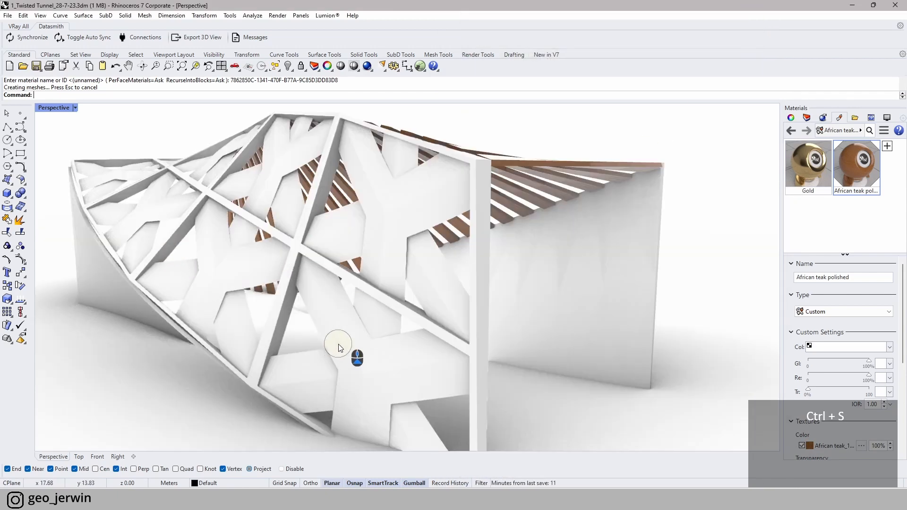
pyautogui.click(382, 232)
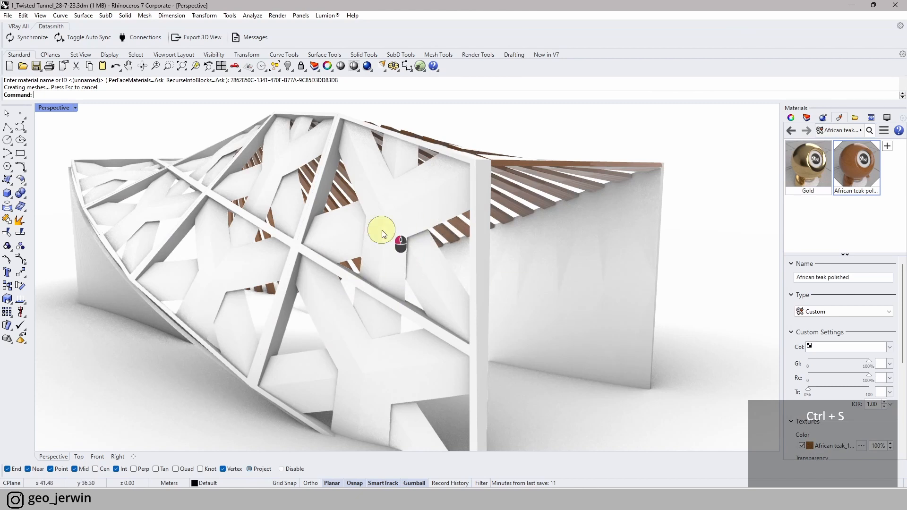
pyautogui.click(808, 120)
pyautogui.click(823, 166)
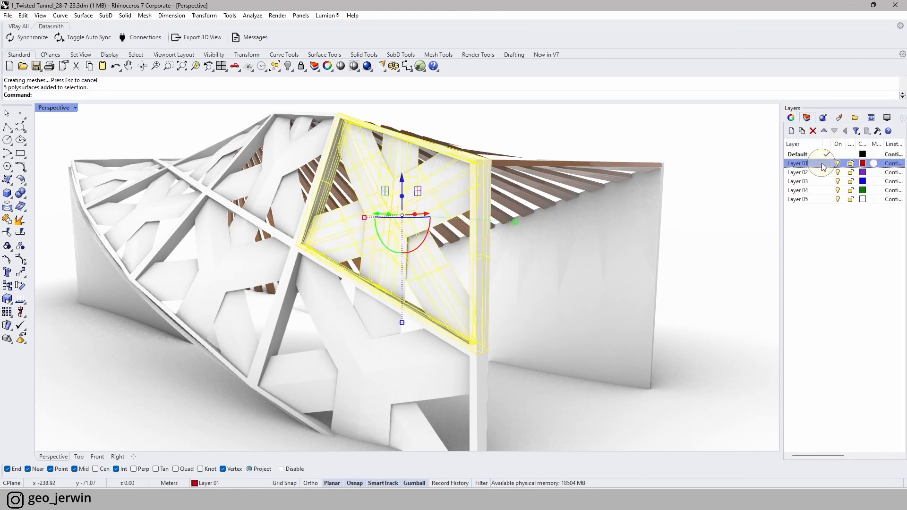
pyautogui.rightClick(826, 169)
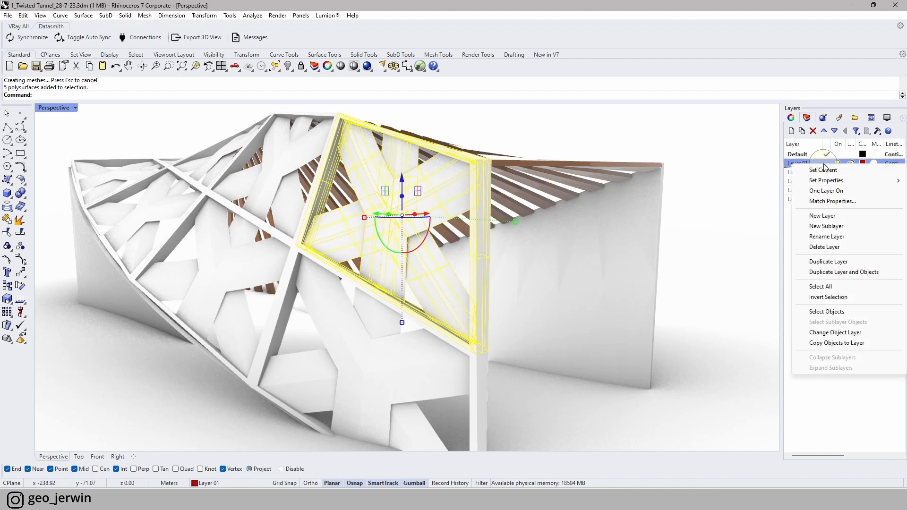
pyautogui.click(835, 312)
# - Check the selected modules in Shaded display mode, and return the Perspective viewport to Rendered mode
pyautogui.click(791, 119)
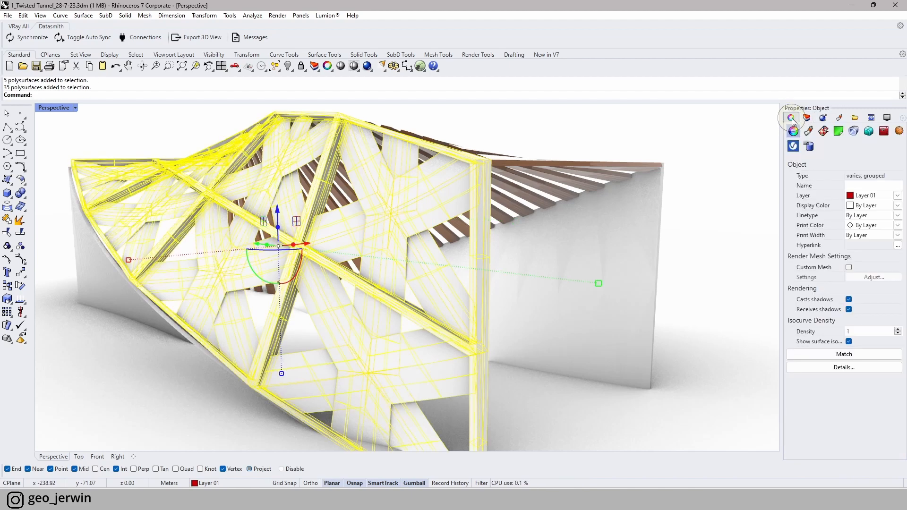
pyautogui.click(99, 101)
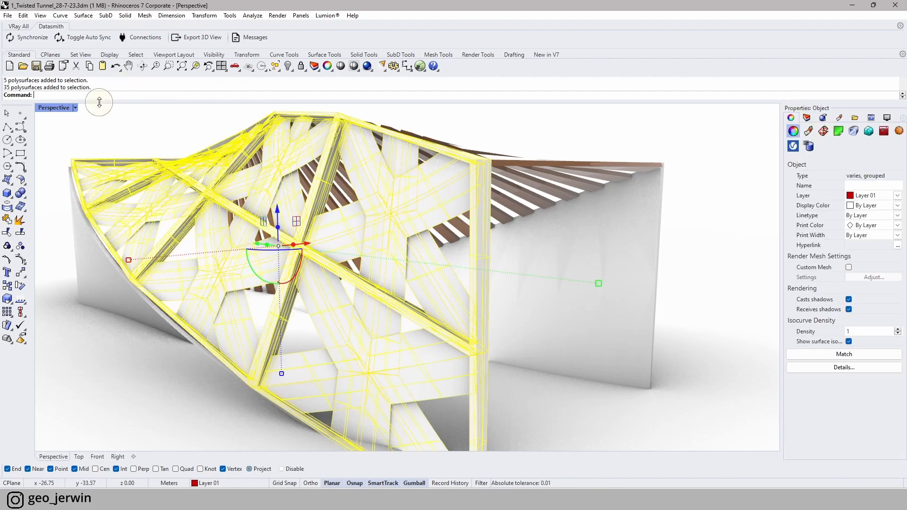
pyautogui.click(75, 108)
pyautogui.click(57, 152)
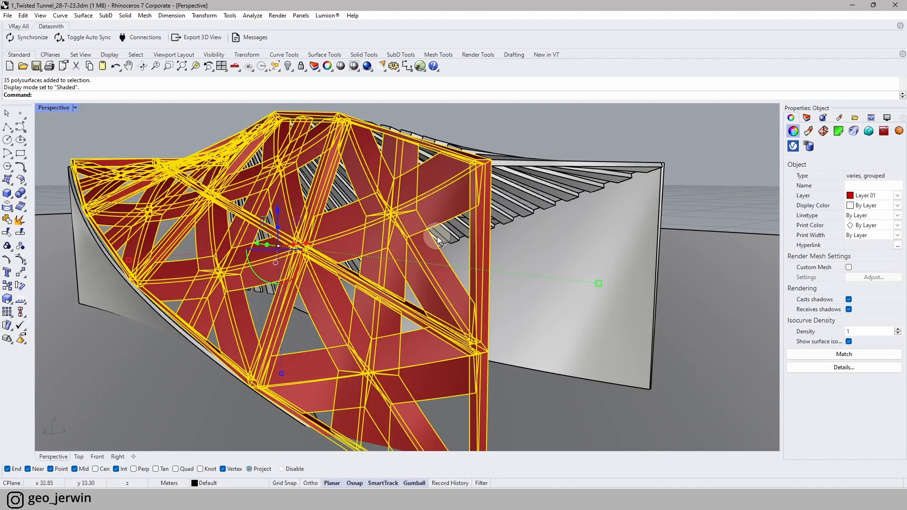
pyautogui.click(76, 107)
pyautogui.click(65, 164)
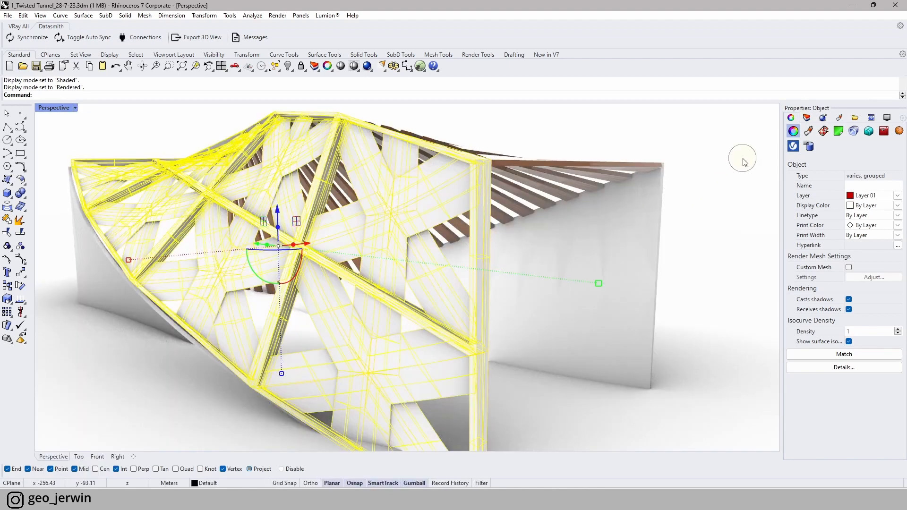
pyautogui.click(838, 118)
pyautogui.rightClick(857, 169)
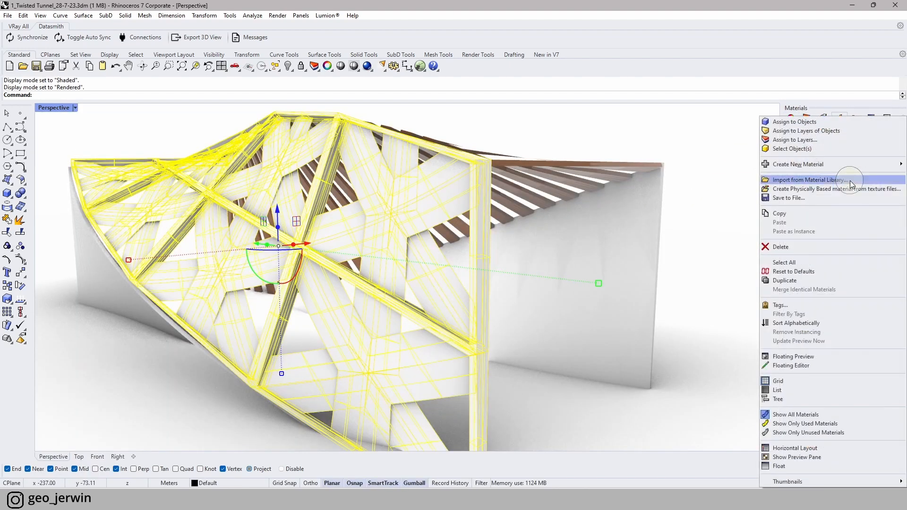
pyautogui.click(718, 101)
pyautogui.rightClick(815, 165)
pyautogui.click(530, 145)
pyautogui.click(783, 123)
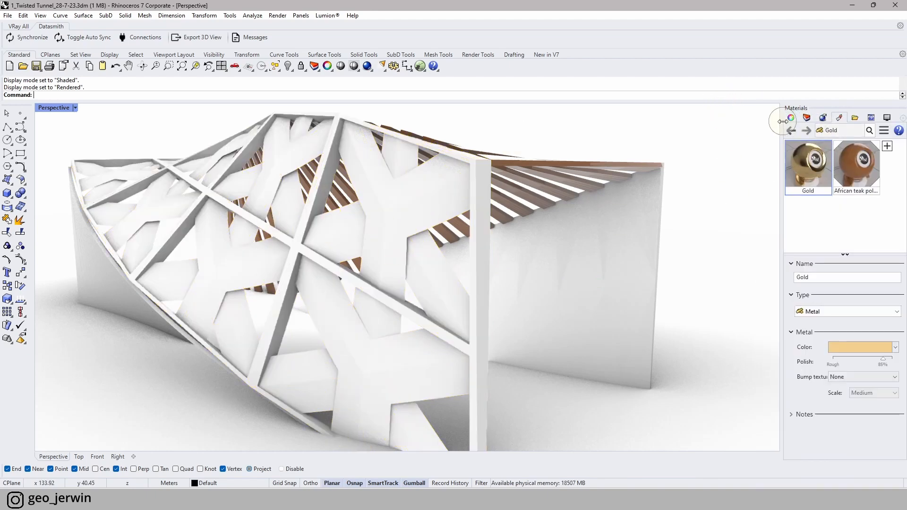
pyautogui.click(806, 119)
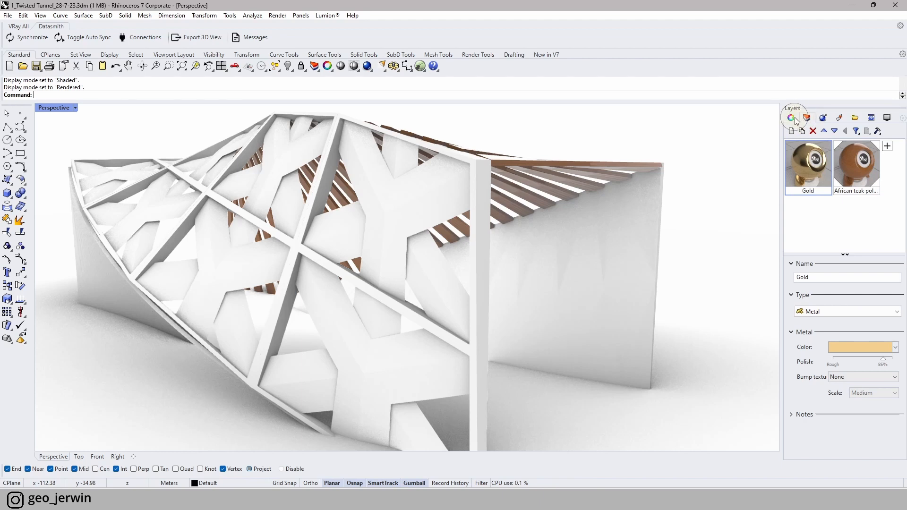
pyautogui.press('Escape')
pyautogui.press('Escape')
pyautogui.press('Escape')
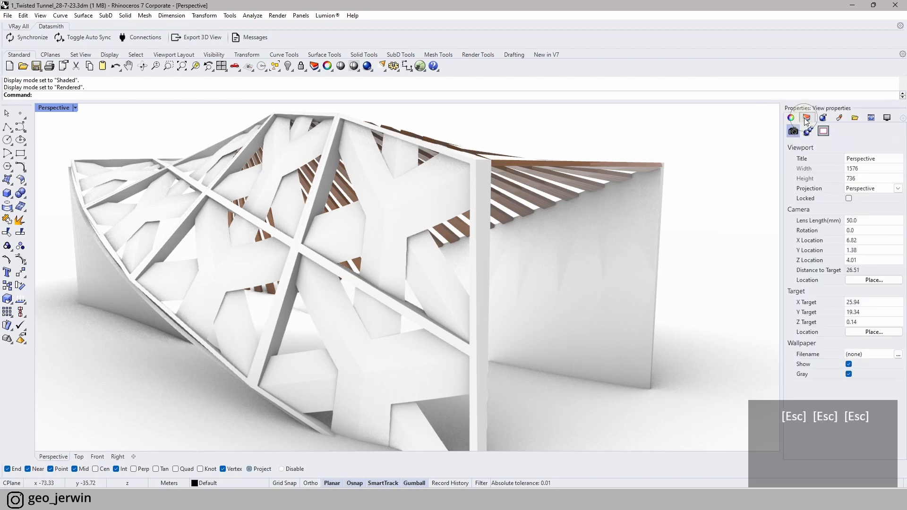
# - Assign the existing Gold material to Layer 01 as its layer material
pyautogui.click(807, 119)
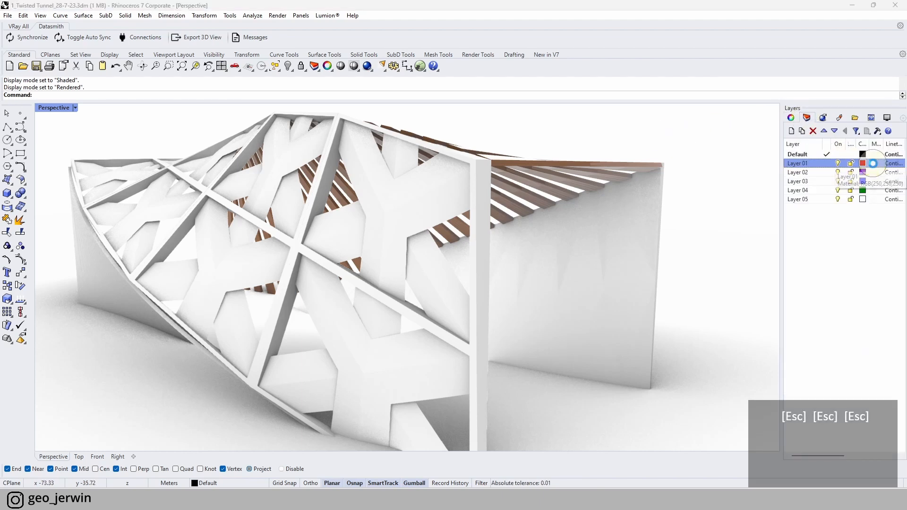
pyautogui.click(874, 164)
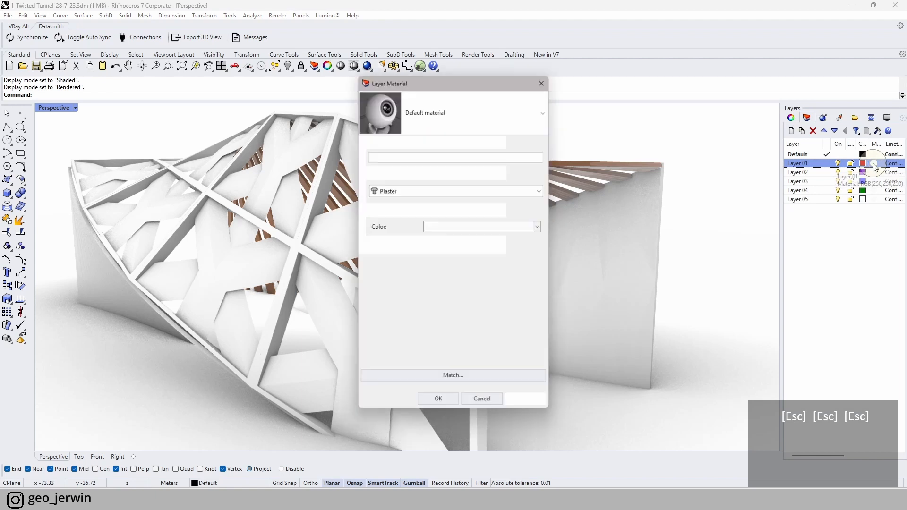
pyautogui.click(429, 191)
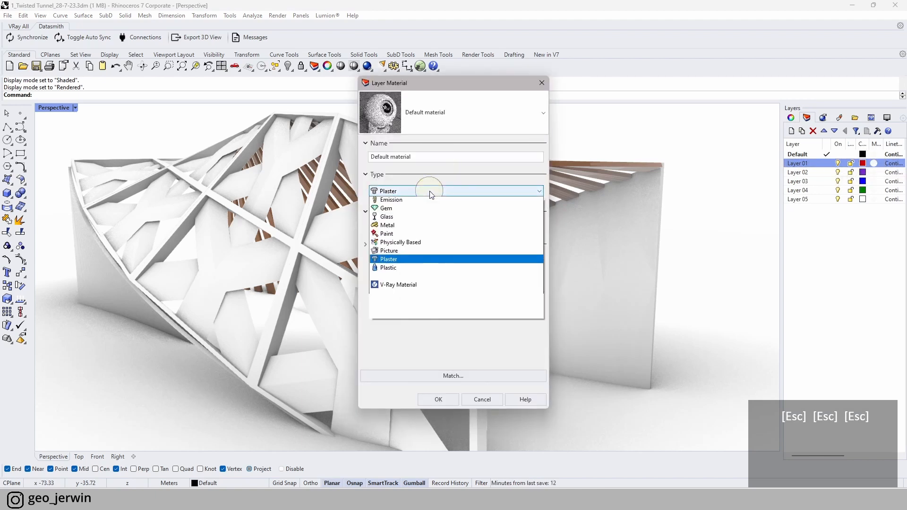
pyautogui.click(415, 334)
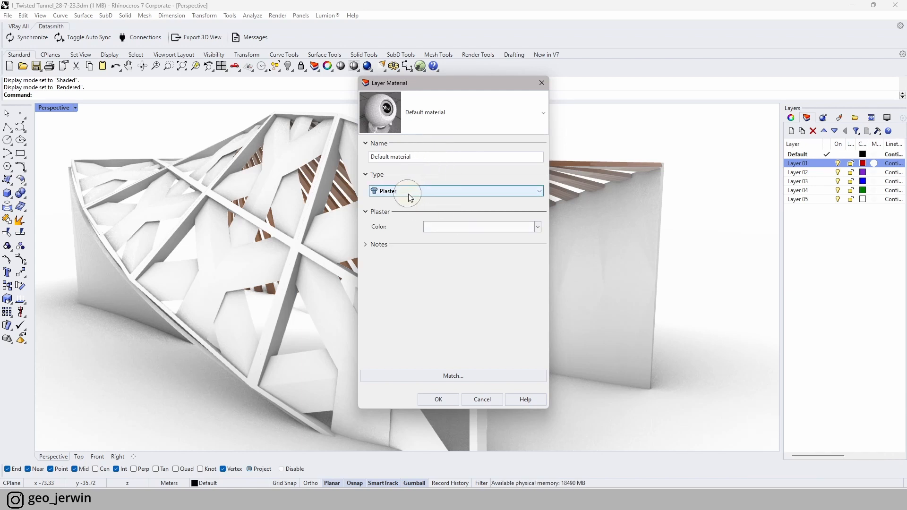
pyautogui.click(534, 114)
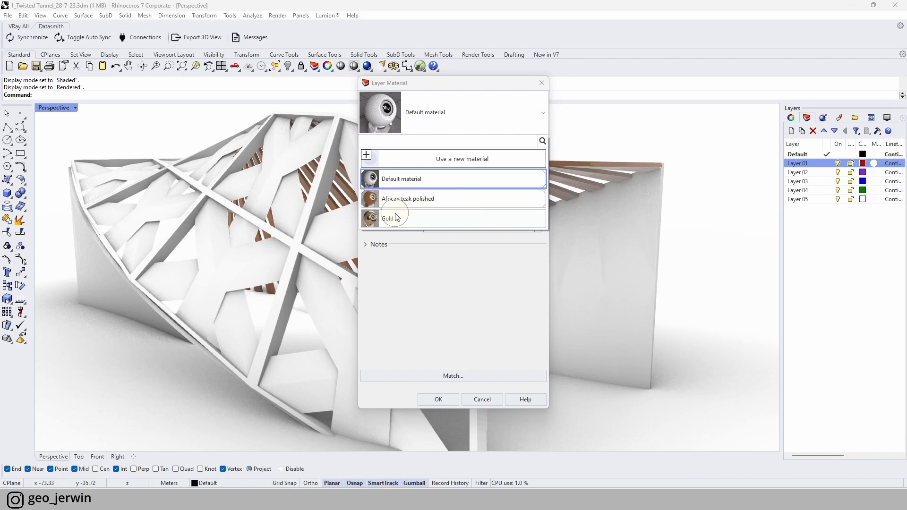
pyautogui.click(438, 221)
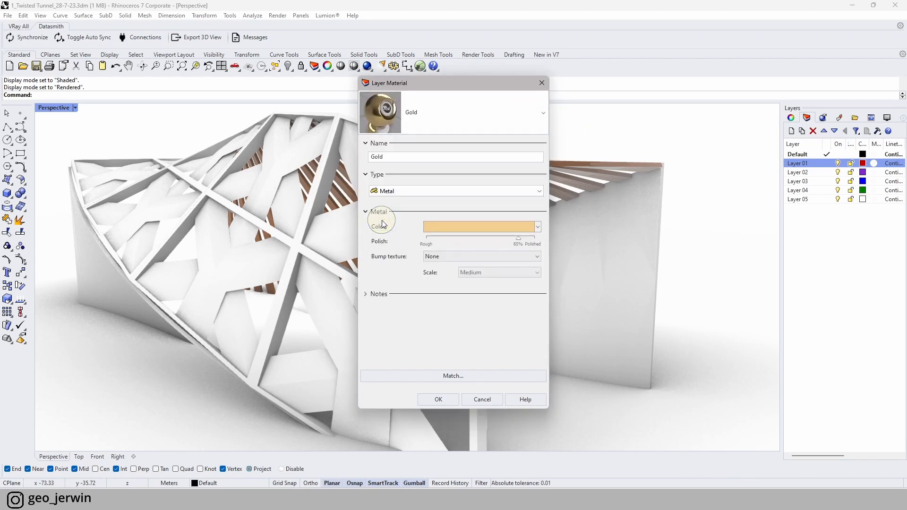
pyautogui.click(444, 399)
# - Examine the tunnel's lattice wall and roof slats in the rendered view from several angles and distances
pyautogui.moveTo(426, 307); pyautogui.dragTo(327, 304, button='right')
pyautogui.scroll(-10, 258, 283)
pyautogui.scroll(8, 238, 271)
pyautogui.scroll(-6, 248, 287)
pyautogui.scroll(3, 313, 272)
pyautogui.scroll(4, 326, 261)
pyautogui.scroll(-6, 326, 261)
pyautogui.scroll(-7, 296, 284)
pyautogui.scroll(5, 327, 304)
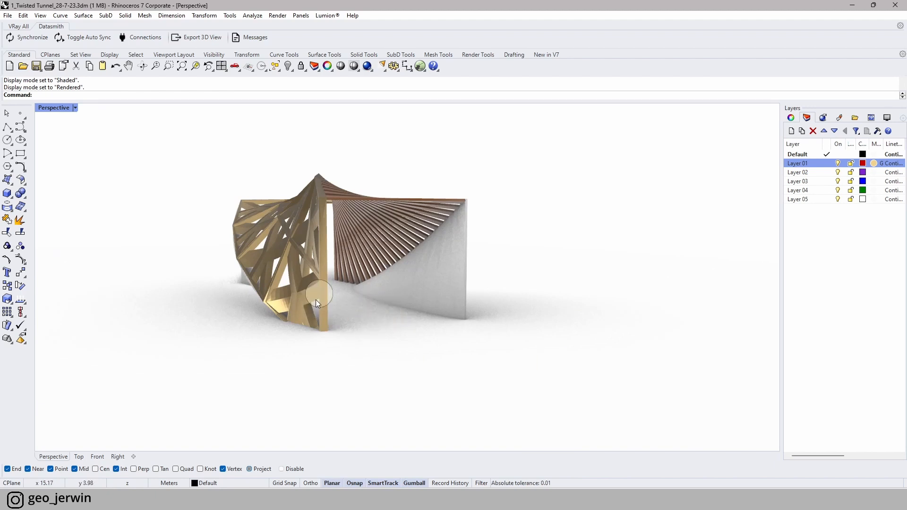
# - Split the lowest front module of the lattice wall, using the large ground surface as the cutting object
pyautogui.moveTo(385, 321)
pyautogui.mouseDown(button='right')
pyautogui.moveTo(397, 304)
pyautogui.moveTo(426, 294)
pyautogui.moveTo(321, 336)
pyautogui.moveTo(370, 315)
pyautogui.mouseUp(button='right')
pyautogui.click(556, 357)
pyautogui.scroll(-2, 427, 336)
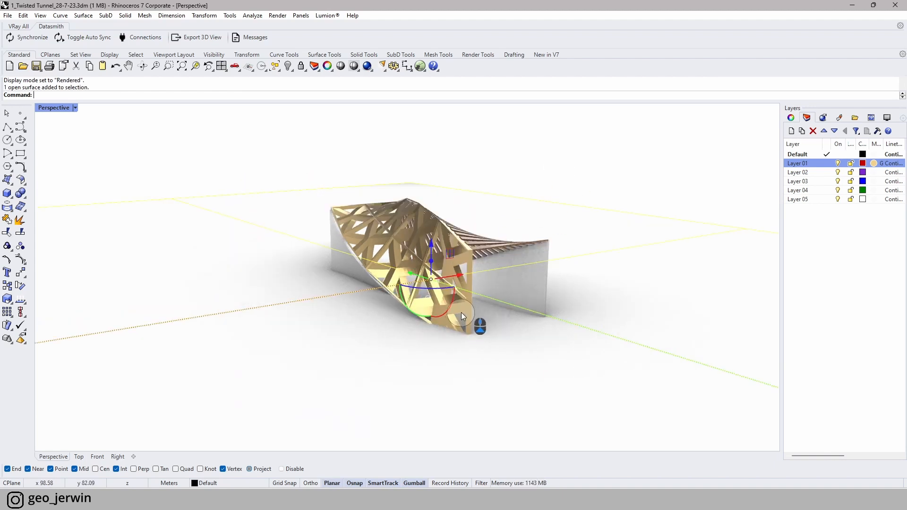
pyautogui.scroll(2, 446, 325)
pyautogui.click(447, 325)
pyautogui.scroll(-3, 356, 310)
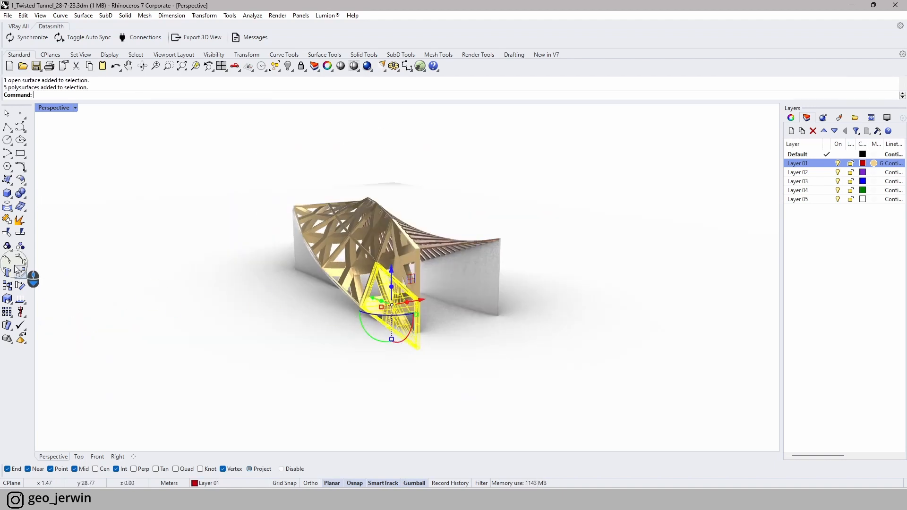
pyautogui.click(21, 233)
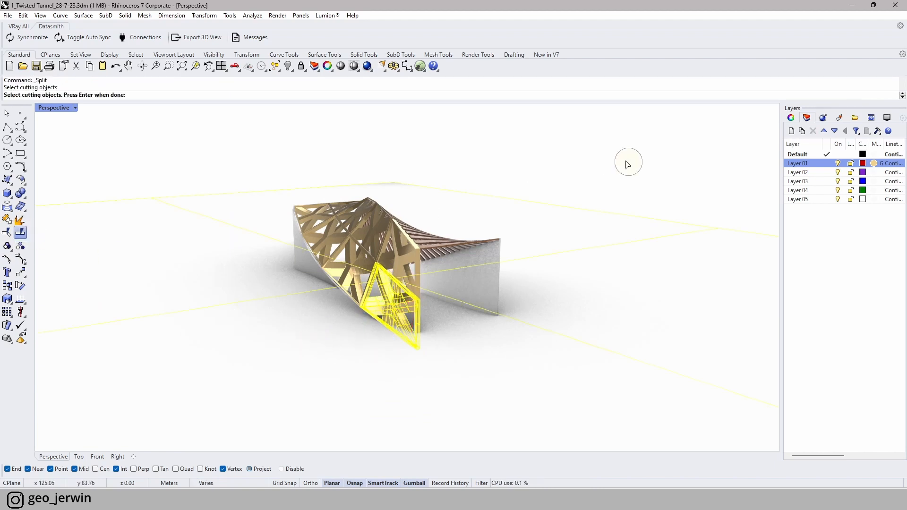
pyautogui.press('space')
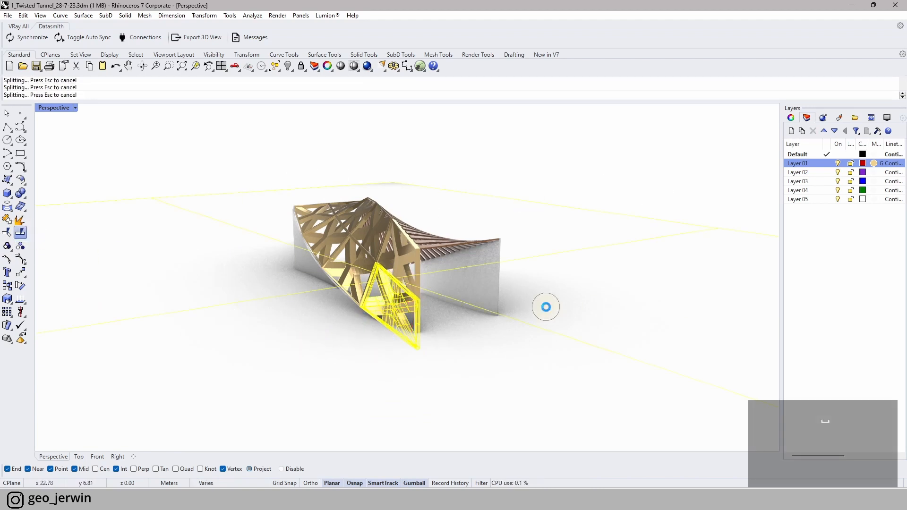
# - Try to select the split module pieces beneath the ground surface in the Perspective view
pyautogui.moveTo(546, 292); pyautogui.dragTo(550, 274, button='right')
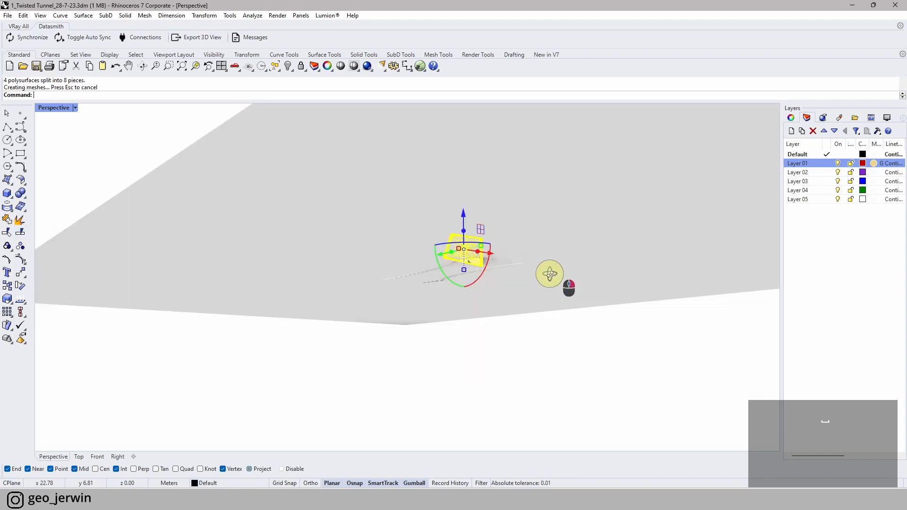
pyautogui.click(483, 262)
pyautogui.click(482, 264)
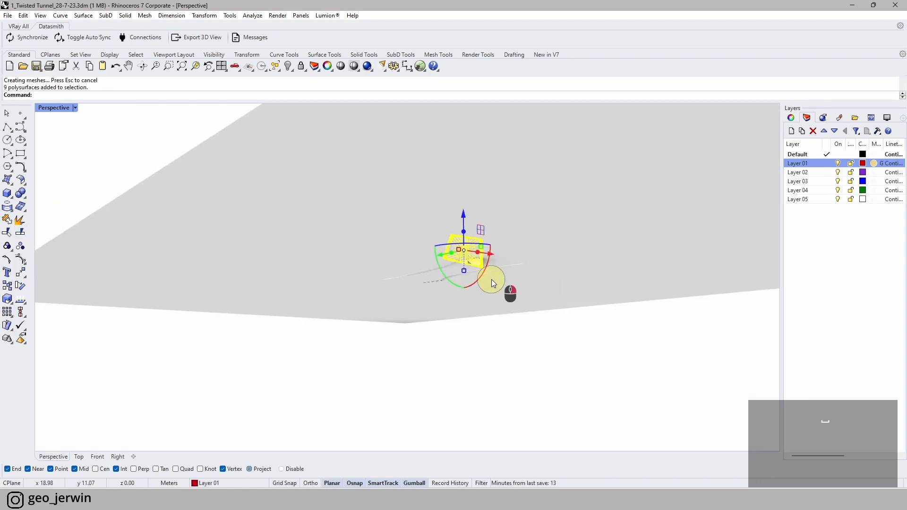
pyautogui.moveTo(492, 281); pyautogui.dragTo(512, 308, button='right')
pyautogui.scroll(4, 477, 278)
pyautogui.click(480, 285)
pyautogui.click(562, 358)
pyautogui.moveTo(563, 358); pyautogui.dragTo(643, 353, button='right')
pyautogui.keyDown('ctrl'); pyautogui.moveTo(682, 337); pyautogui.dragTo(609, 291); pyautogui.keyUp('ctrl')
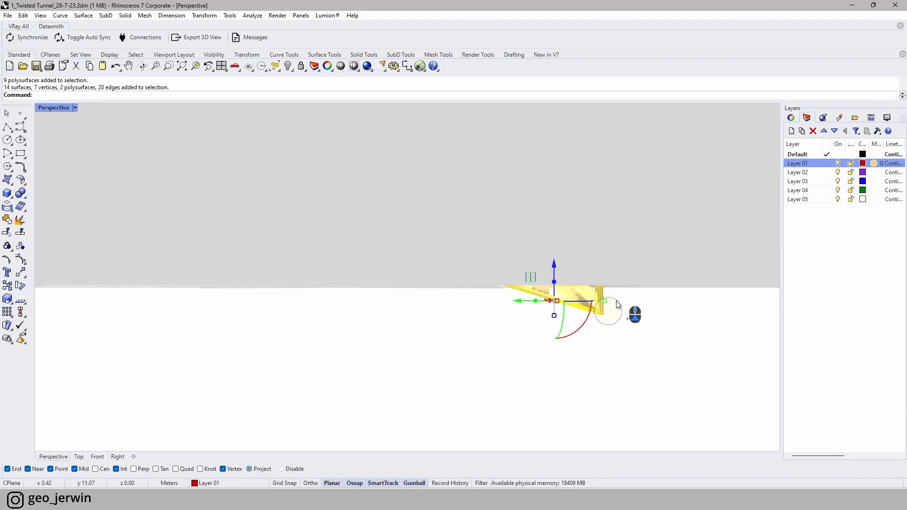
# - Delete the split module pieces below the ground line, working in the Right view
pyautogui.click(117, 456)
pyautogui.scroll(-5, 546, 380)
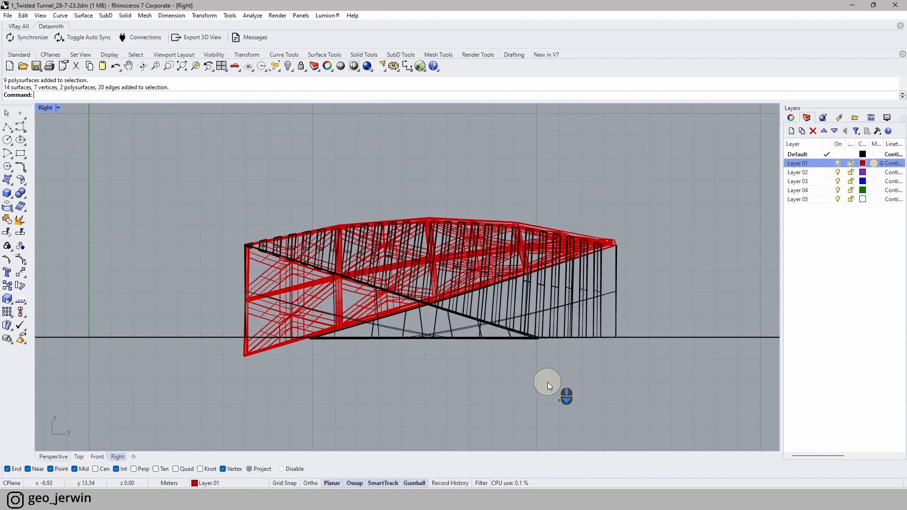
pyautogui.scroll(5, 405, 359)
pyautogui.keyDown('ctrl'); pyautogui.keyDown('shift'); pyautogui.moveTo(429, 350); pyautogui.dragTo(333, 329); pyautogui.keyUp('shift'); pyautogui.keyUp('ctrl')
pyautogui.press('Delete')
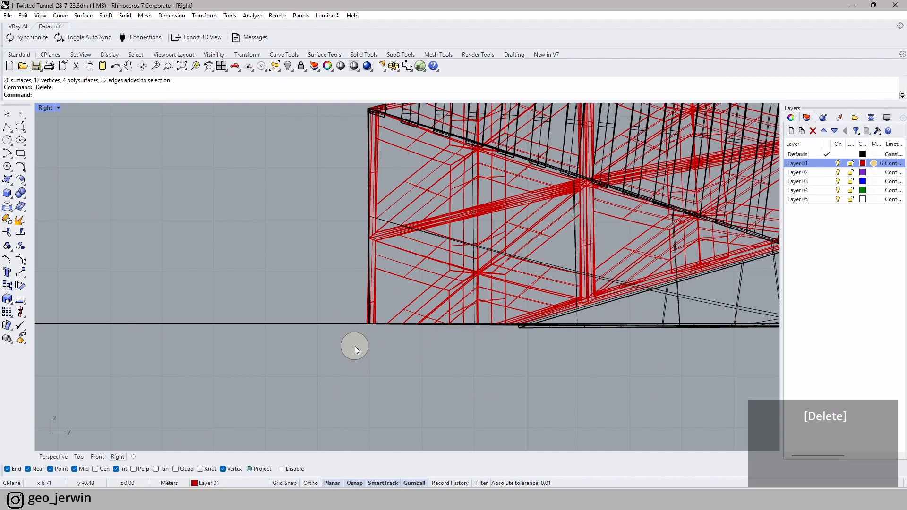
pyautogui.scroll(-2, 367, 353)
# - Delete the large ground surface in the Perspective view and turn on the ground plane in the rendering settings
pyautogui.click(55, 457)
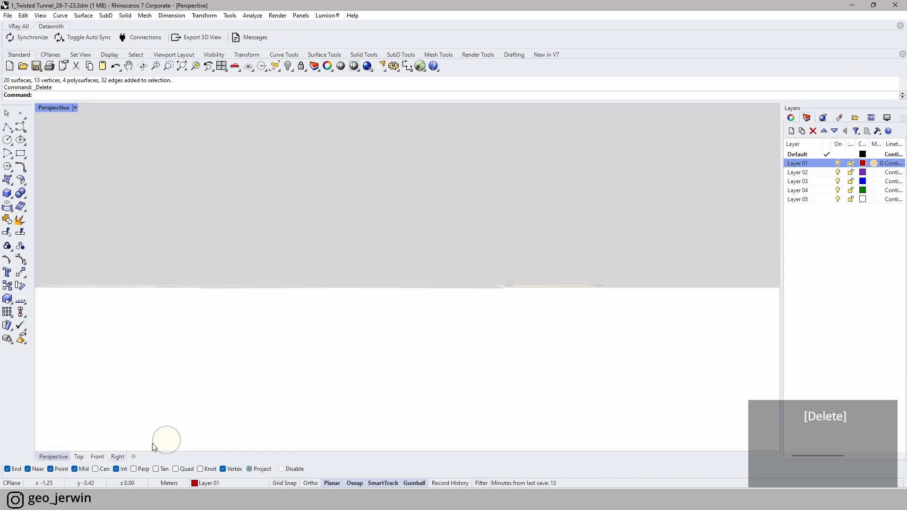
pyautogui.moveTo(511, 364); pyautogui.dragTo(411, 370, button='right')
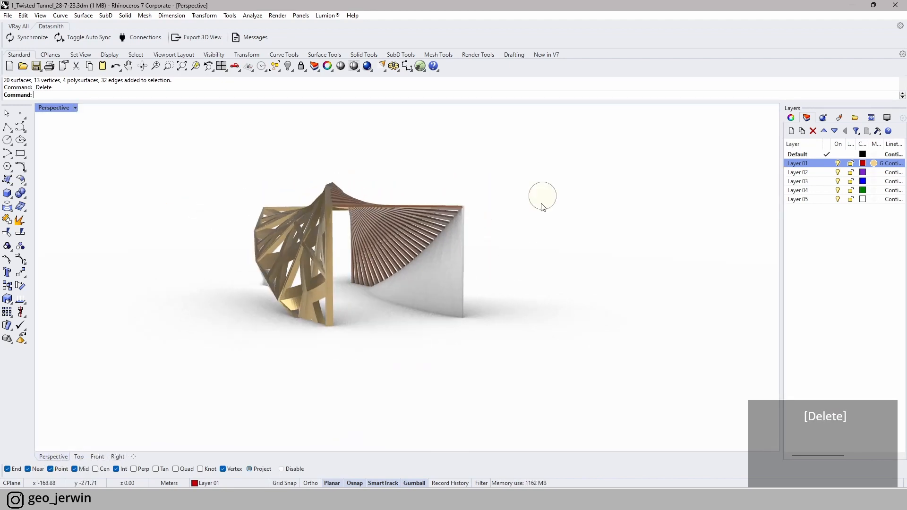
pyautogui.moveTo(384, 280); pyautogui.dragTo(350, 289, button='right')
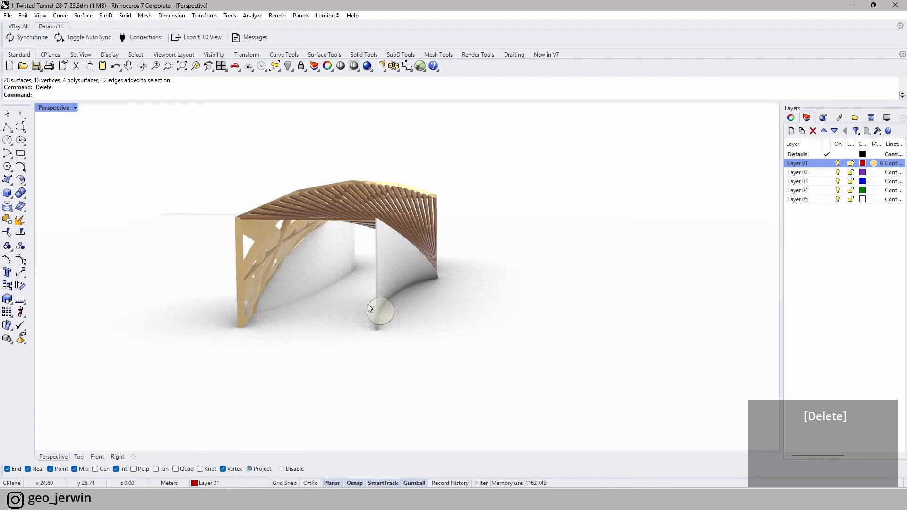
pyautogui.click(511, 329)
pyautogui.press('Delete')
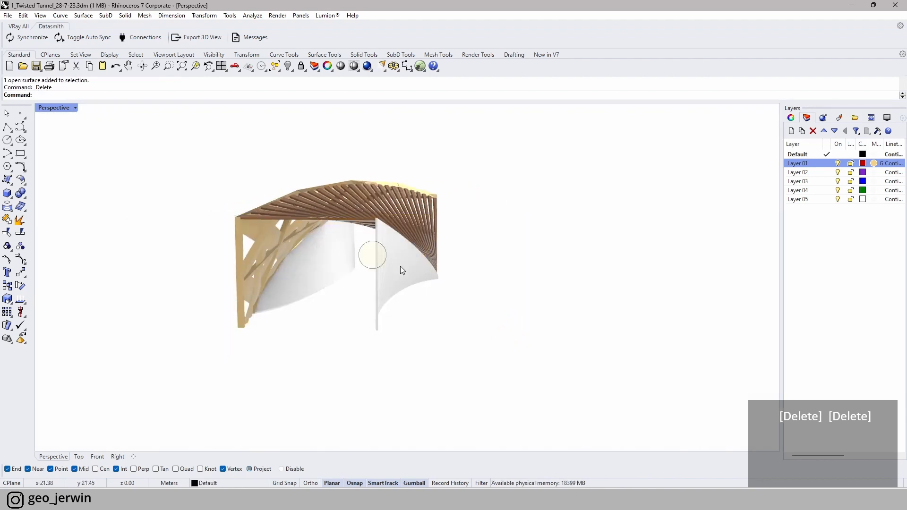
pyautogui.click(824, 117)
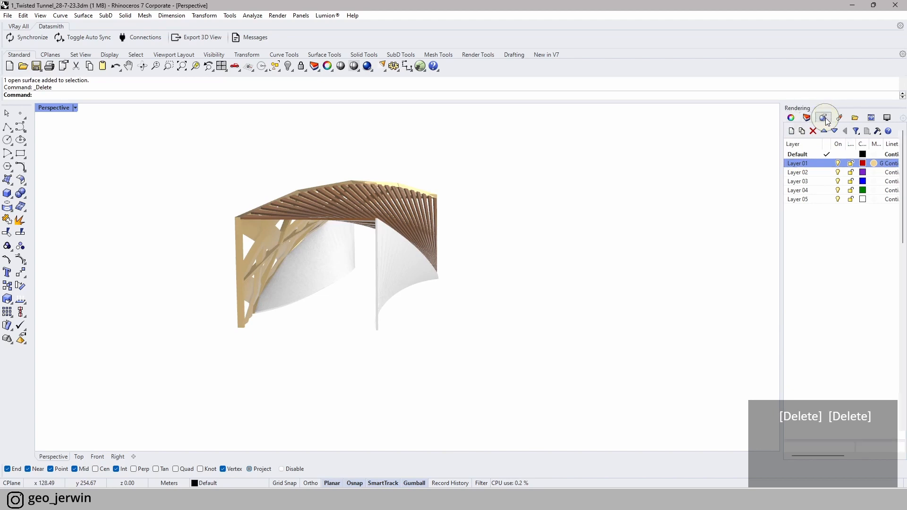
pyautogui.click(798, 401)
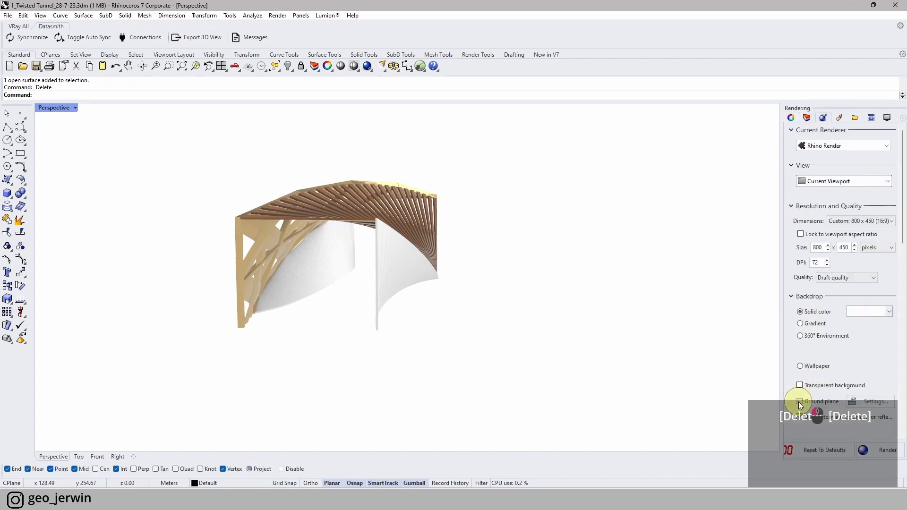
# - Set the custom render size to 1920 by 1080 pixels in the rendering settings
pyautogui.moveTo(475, 259); pyautogui.dragTo(491, 312, button='right')
pyautogui.scroll(2, 426, 262)
pyautogui.scroll(-5, 367, 266)
pyautogui.scroll(8, 369, 259)
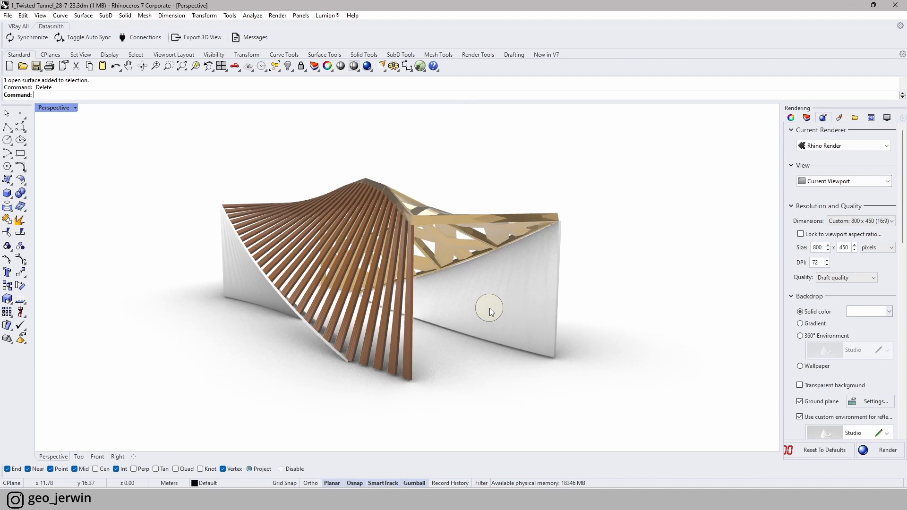
pyautogui.moveTo(593, 253); pyautogui.dragTo(512, 253, button='right')
pyautogui.moveTo(604, 259); pyautogui.dragTo(519, 286, button='right')
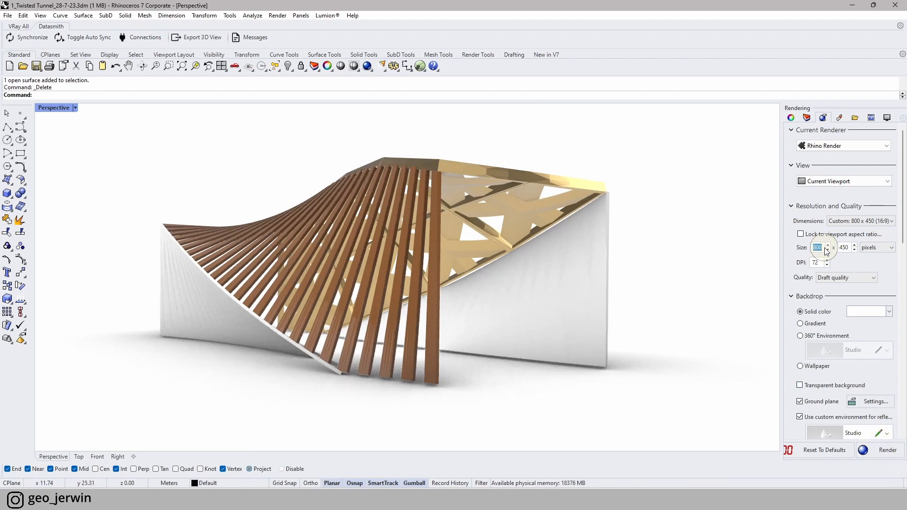
pyautogui.write('192')
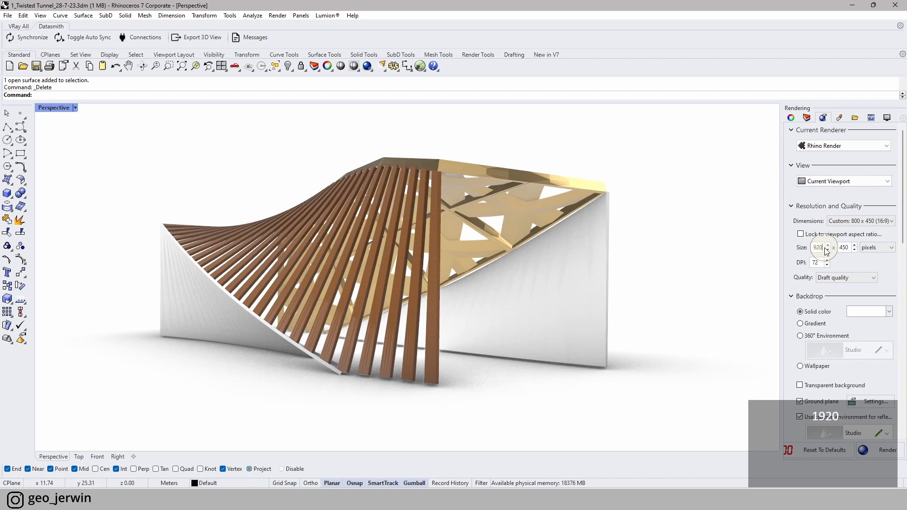
pyautogui.doubleClick(846, 250)
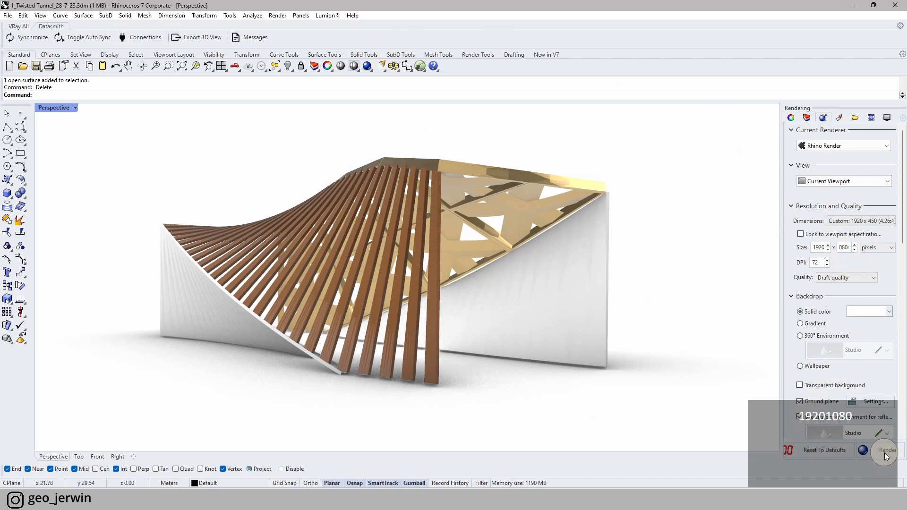
# - Open the named views manager and frame a close, near-ground view showing both the teak slats and the gold lattice
pyautogui.moveTo(472, 318); pyautogui.dragTo(502, 296, button='right')
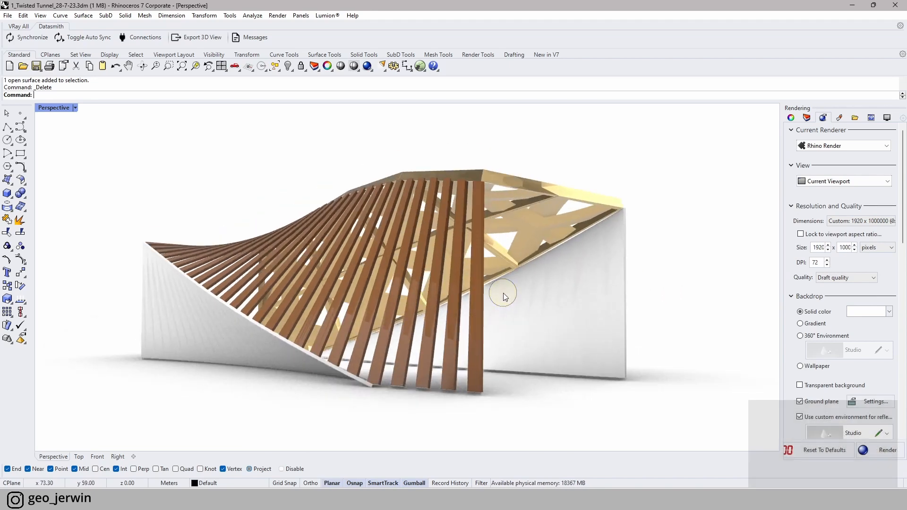
pyautogui.moveTo(684, 344); pyautogui.dragTo(391, 347, button='right')
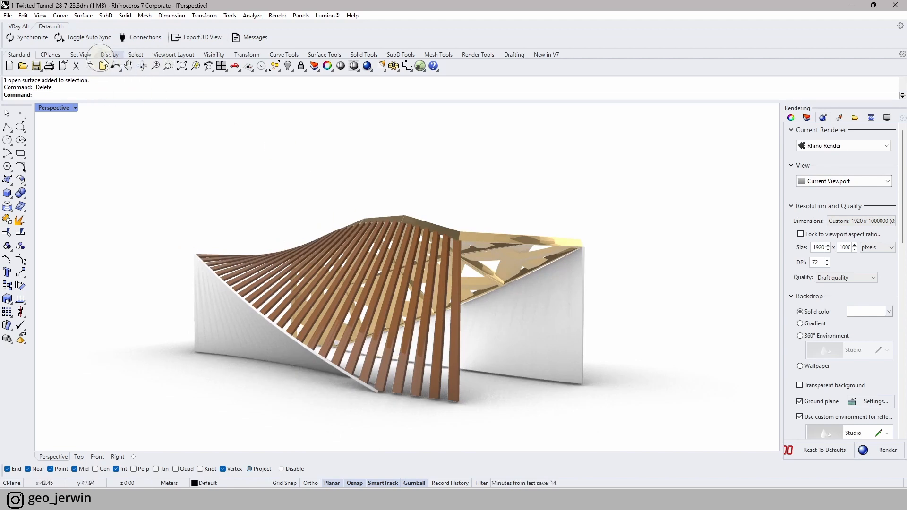
pyautogui.click(85, 56)
pyautogui.click(240, 66)
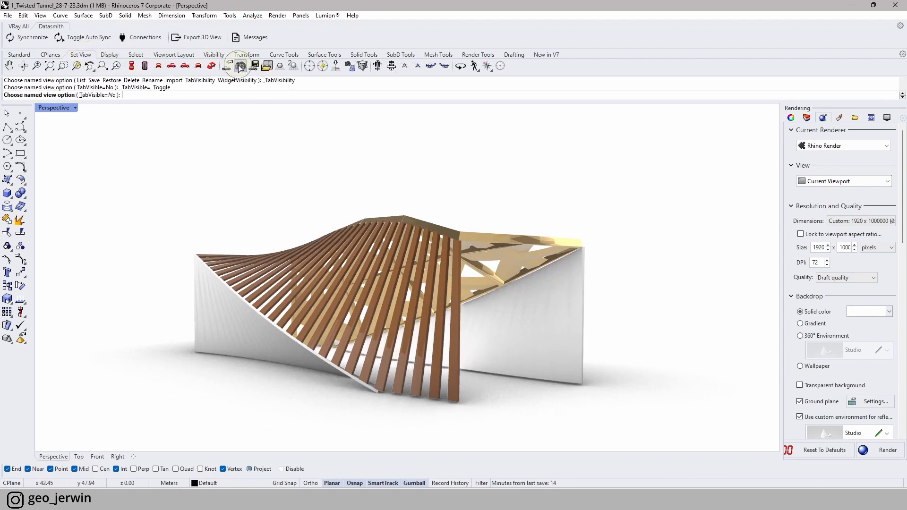
pyautogui.moveTo(542, 266); pyautogui.dragTo(525, 261, button='right')
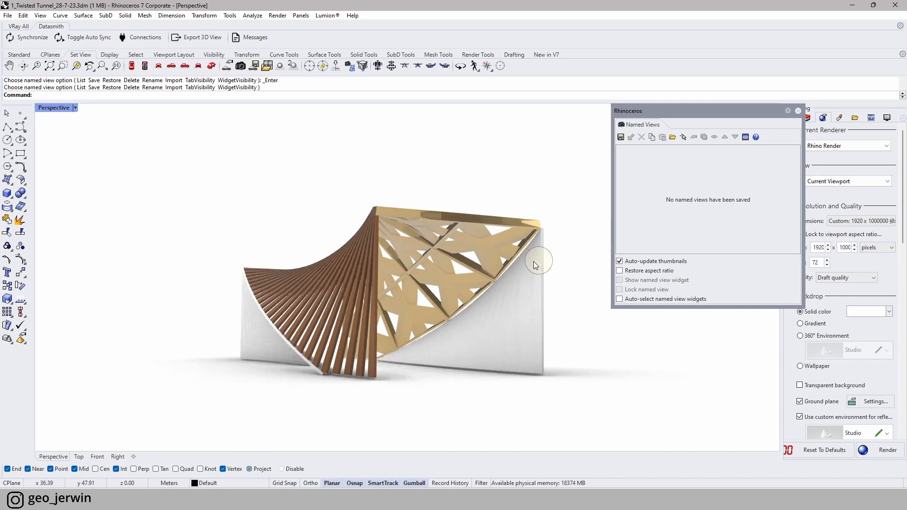
pyautogui.keyDown('ctrl'); pyautogui.moveTo(449, 339); pyautogui.dragTo(506, 344, button='right'); pyautogui.keyUp('ctrl')
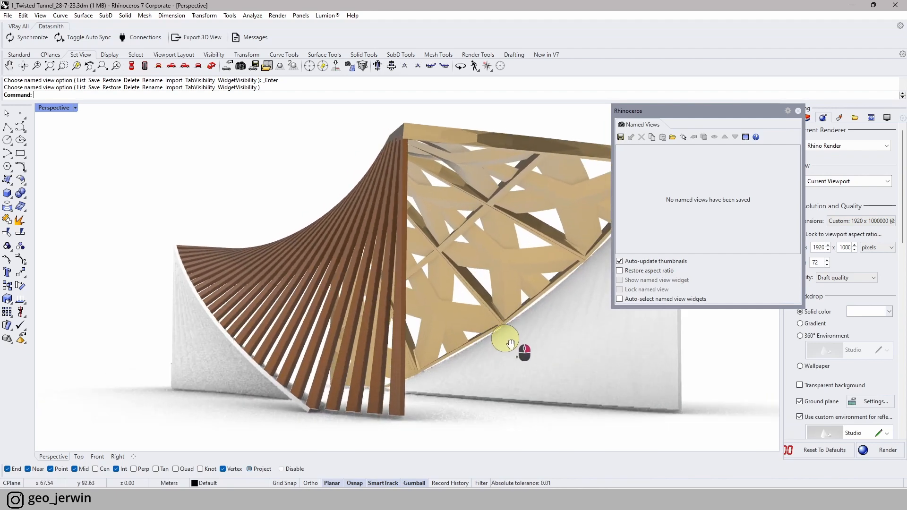
pyautogui.moveTo(664, 112); pyautogui.dragTo(717, 63)
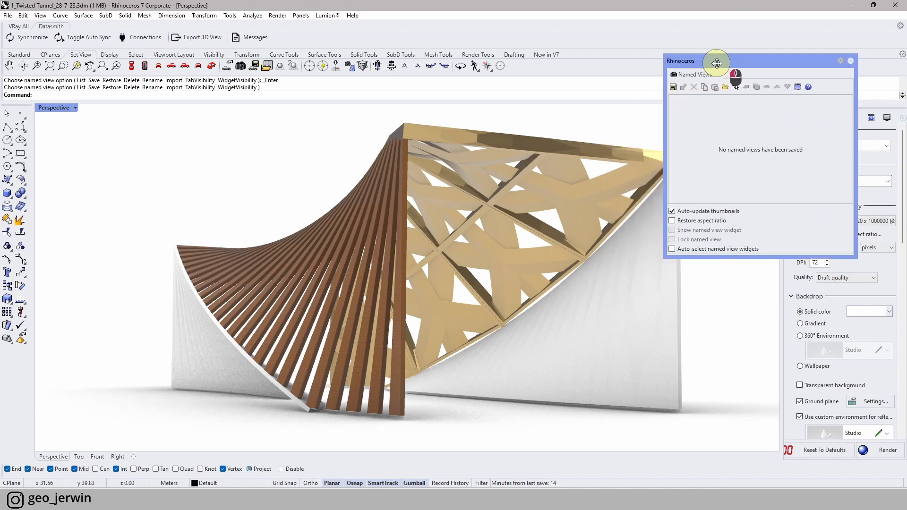
# - Save the current viewport as a named view called View 1
pyautogui.click(673, 87)
pyautogui.moveTo(480, 247); pyautogui.dragTo(381, 249)
pyautogui.write('V')
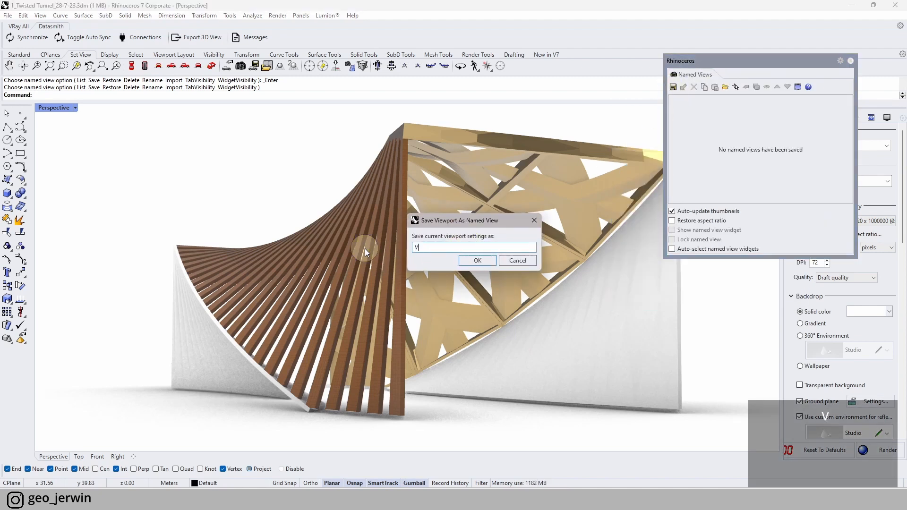
pyautogui.write('iew ')
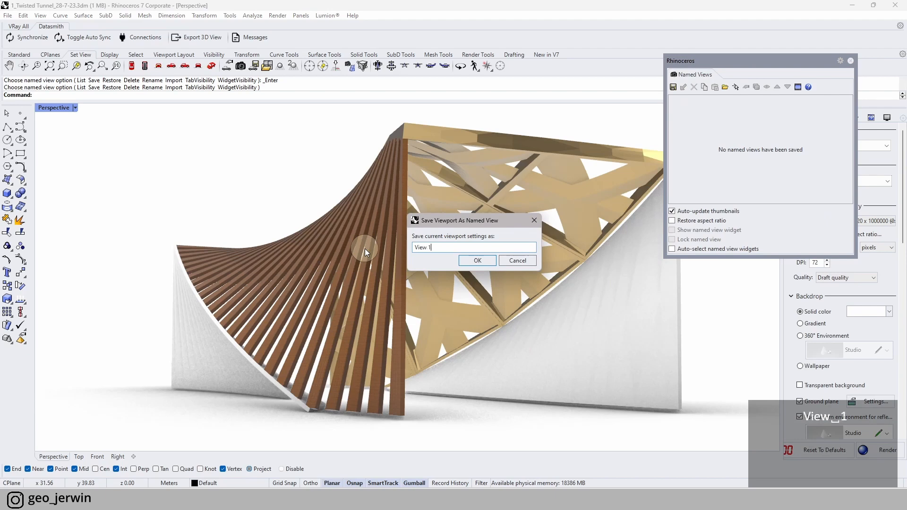
pyautogui.write('1')
pyautogui.click(477, 260)
# - Draw a large rectangular plane surface by two corners on the ground, extending well beyond the tunnel on all sides
pyautogui.scroll(-3, 426, 320)
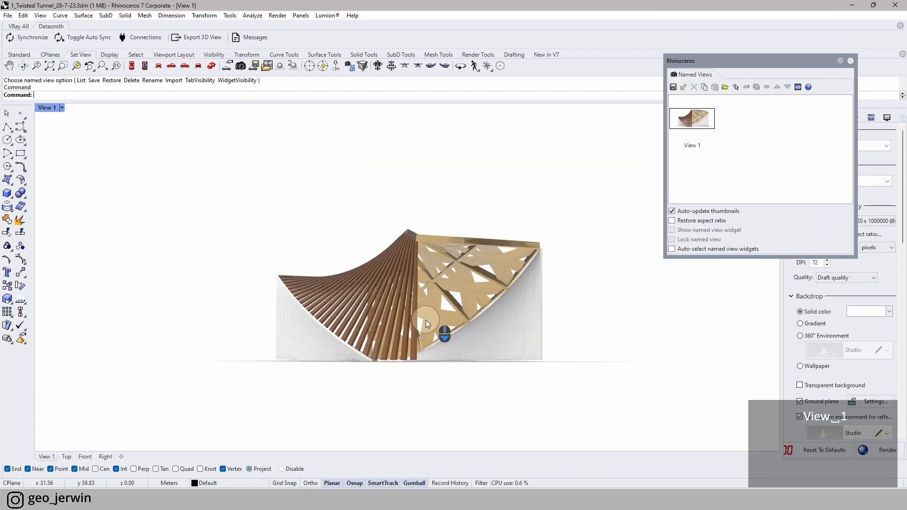
pyautogui.moveTo(404, 396); pyautogui.dragTo(402, 397, button='right')
pyautogui.scroll(-4, 403, 396)
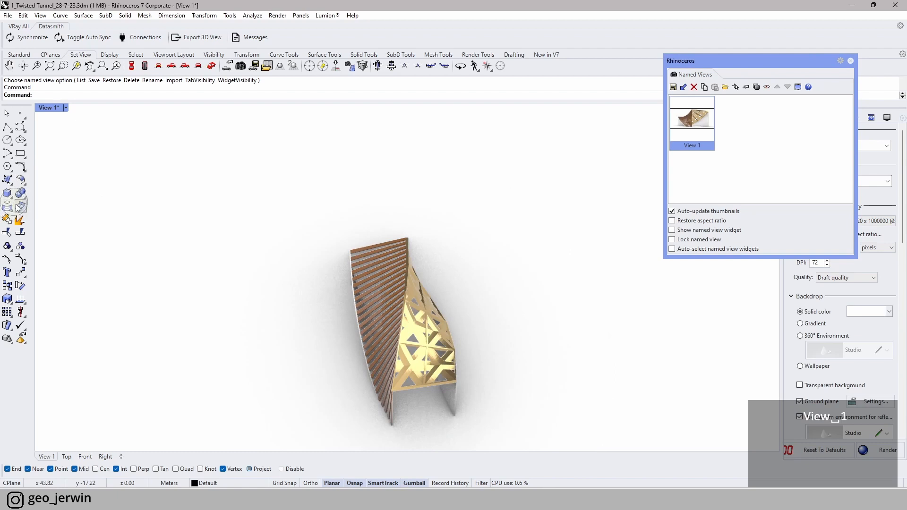
pyautogui.click(7, 180)
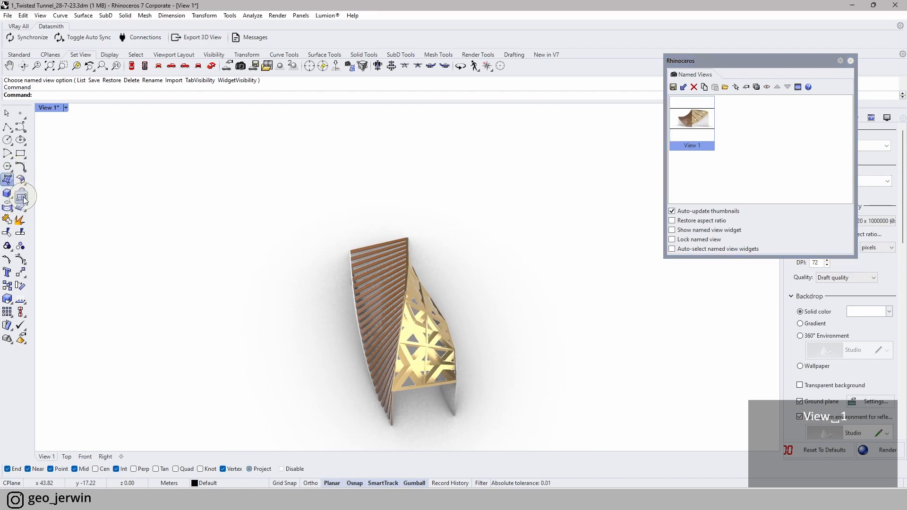
pyautogui.click(21, 199)
pyautogui.scroll(-3, 194, 219)
pyautogui.click(144, 211)
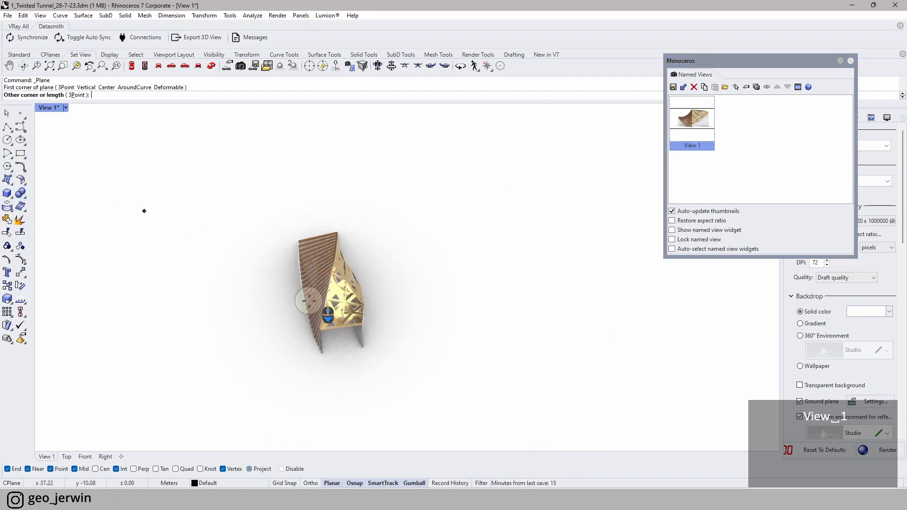
pyautogui.click(582, 382)
pyautogui.press('Escape')
pyautogui.press('Escape')
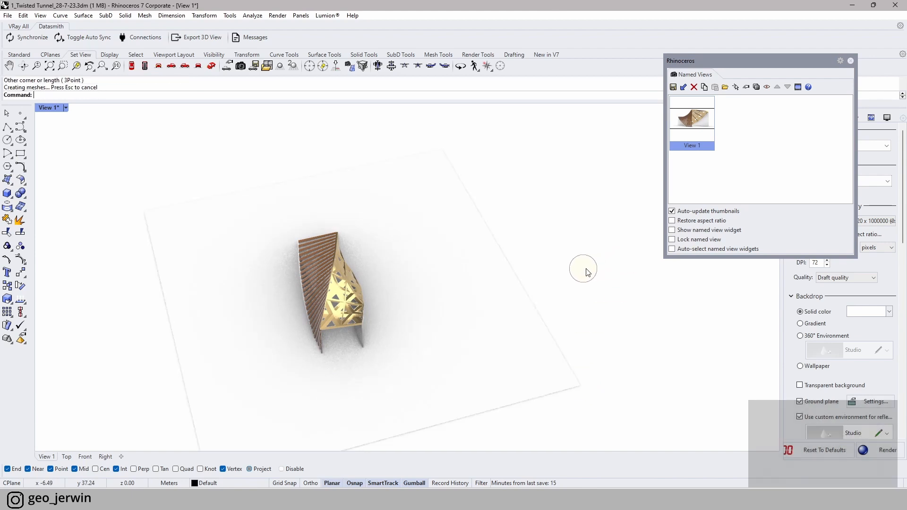
pyautogui.press('Escape')
pyautogui.press('Escape')
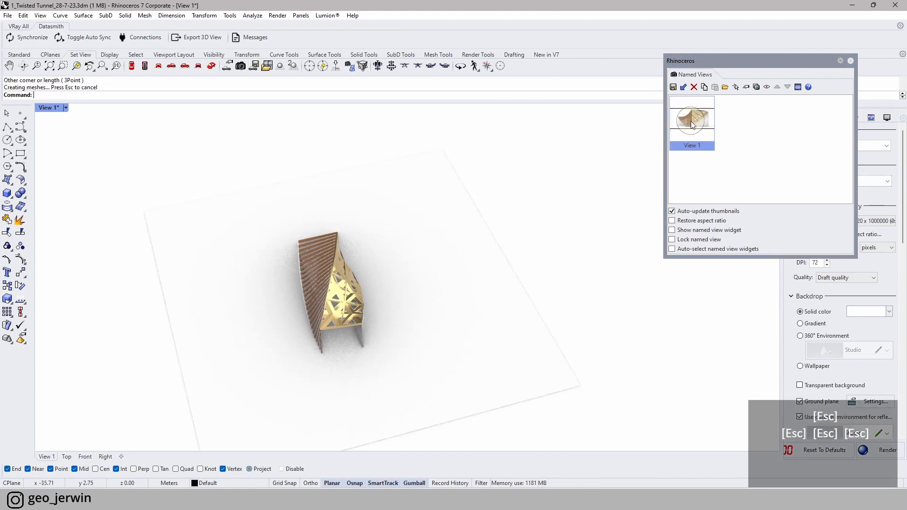
# - Restore the named view View 1 and close the named views manager
pyautogui.doubleClick(701, 132)
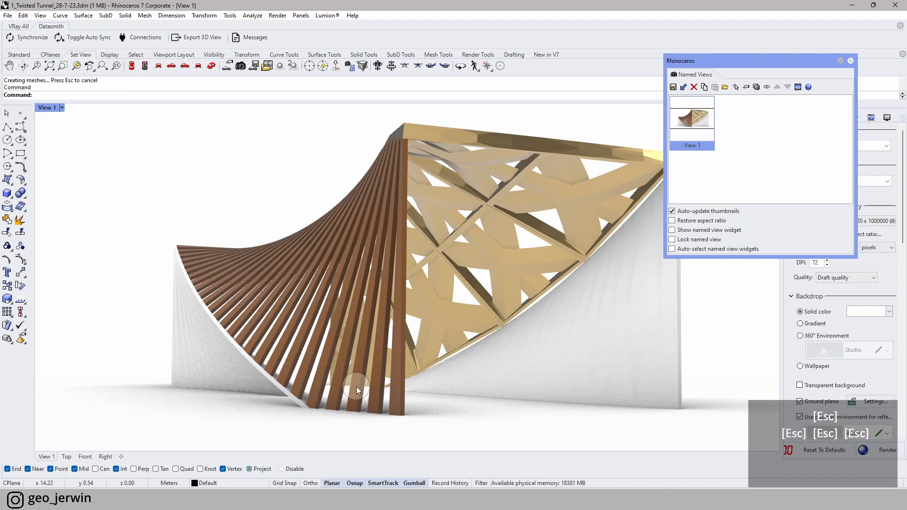
pyautogui.moveTo(756, 62); pyautogui.dragTo(700, 56)
pyautogui.click(174, 405)
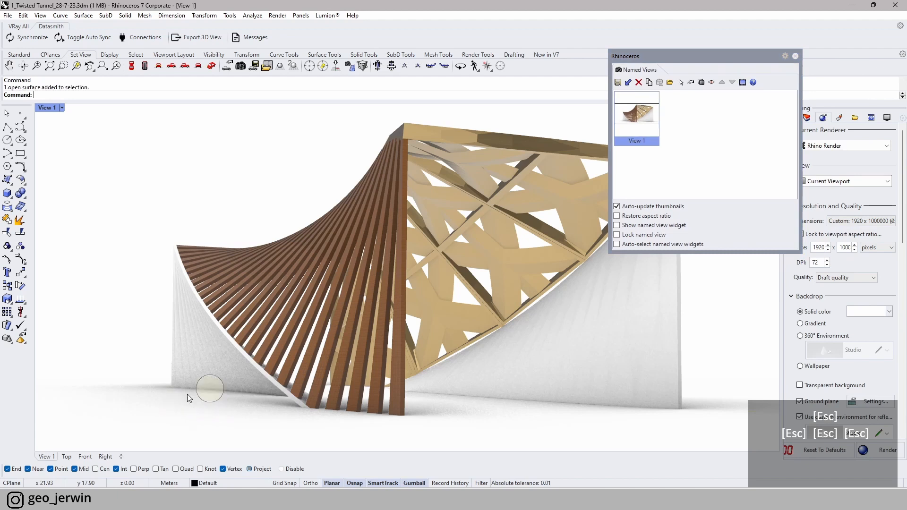
pyautogui.click(179, 223)
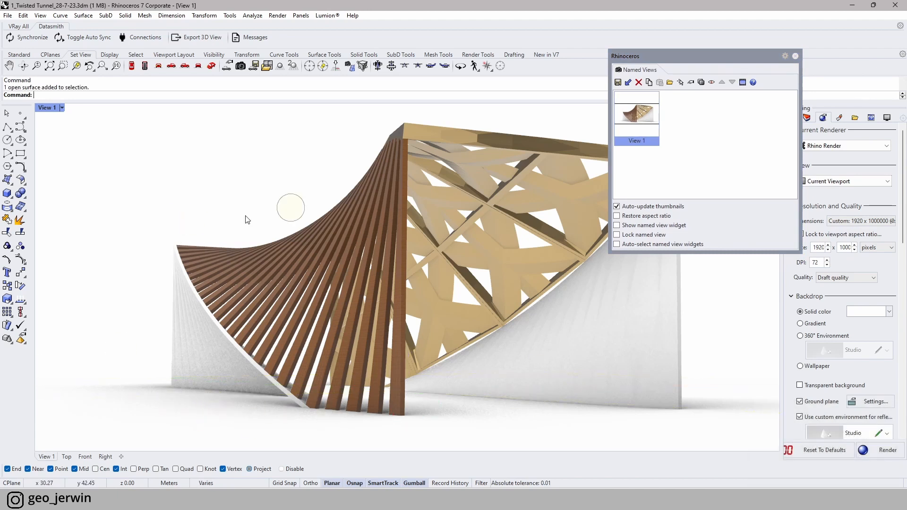
pyautogui.click(795, 57)
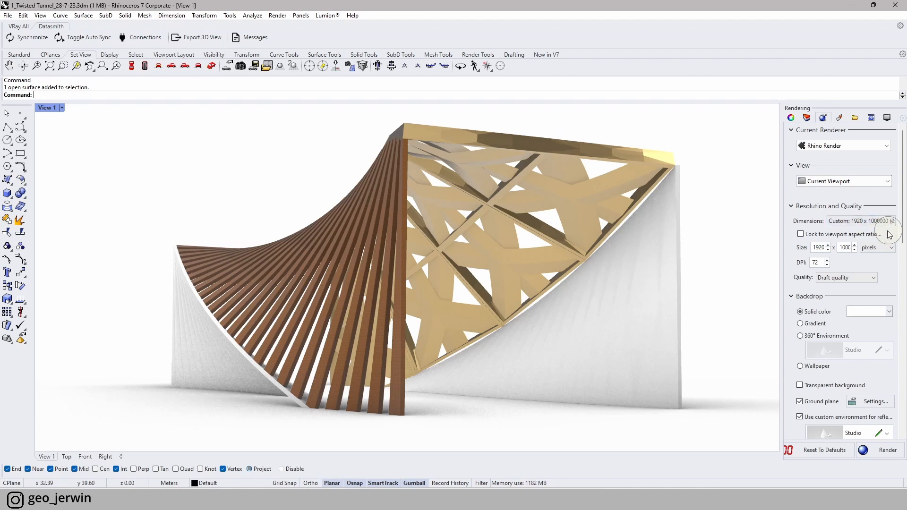
# - Switch the render backdrop from solid color to Gradient
pyautogui.click(800, 326)
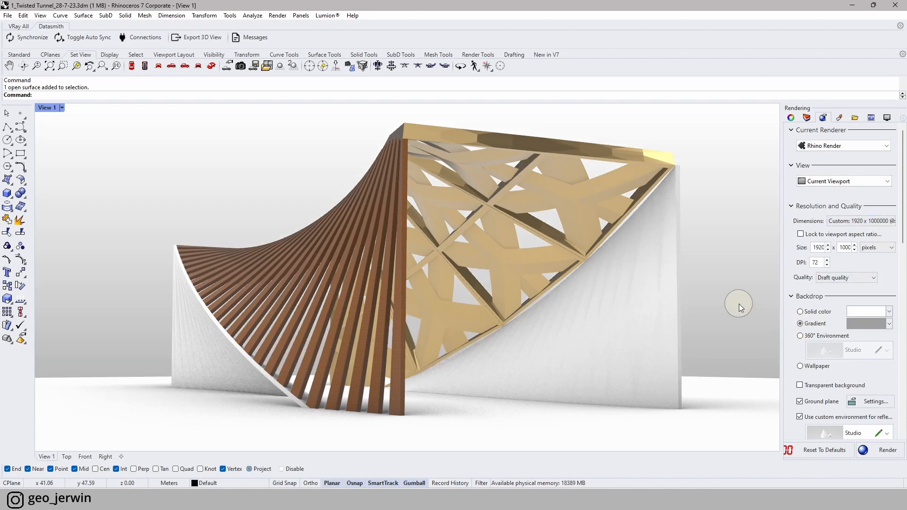
pyautogui.scroll(-2, 680, 256)
pyautogui.scroll(2, 680, 256)
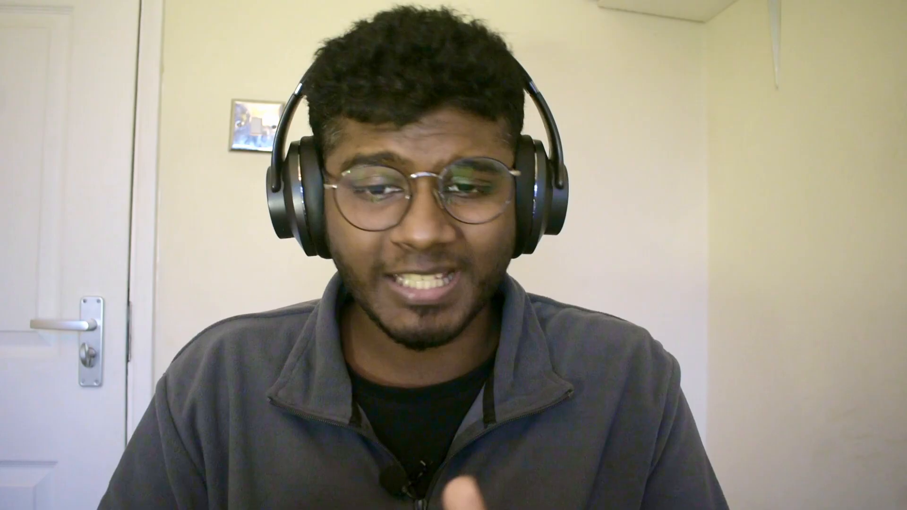